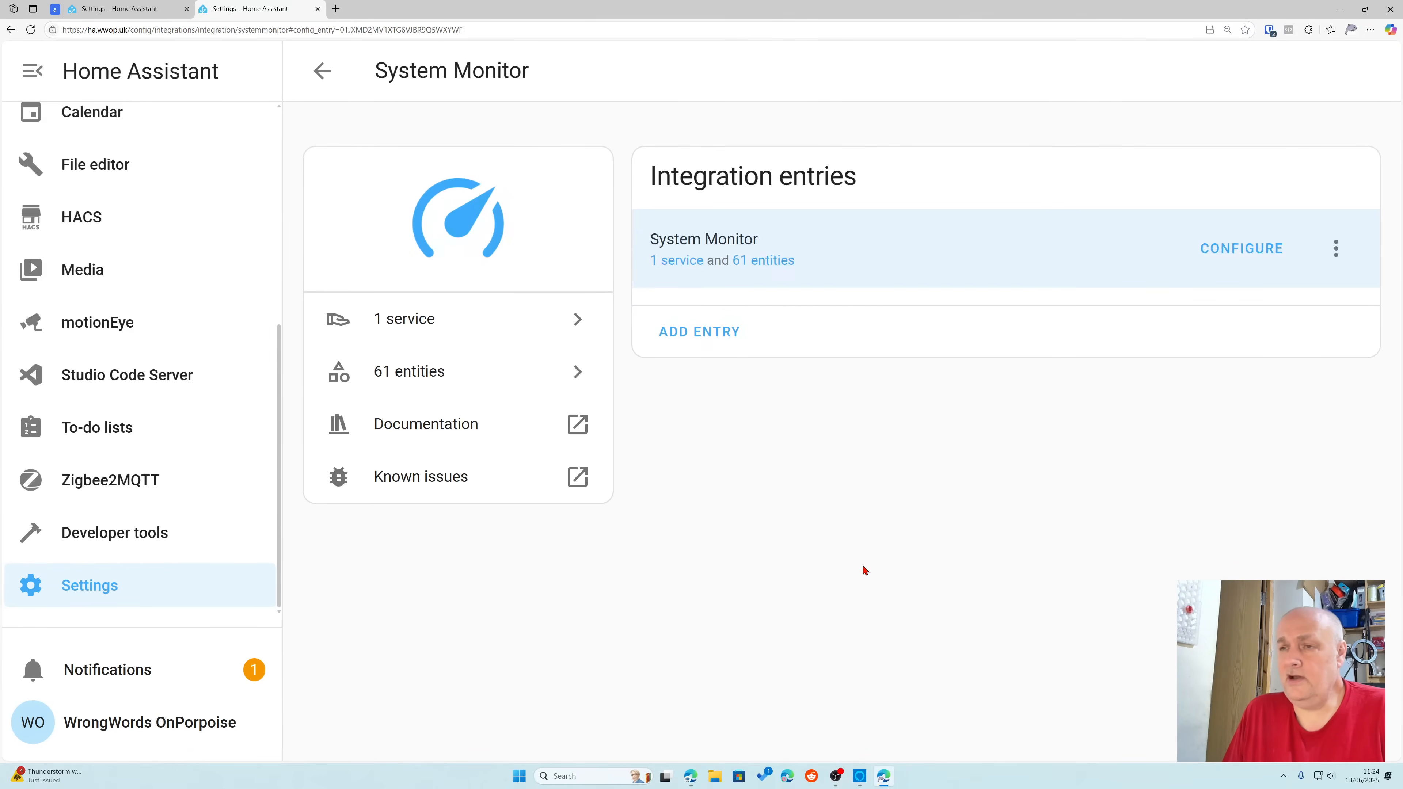
# Step: Open the System Monitor integration's entity list and look through the available entities
pyautogui.click(762, 262)
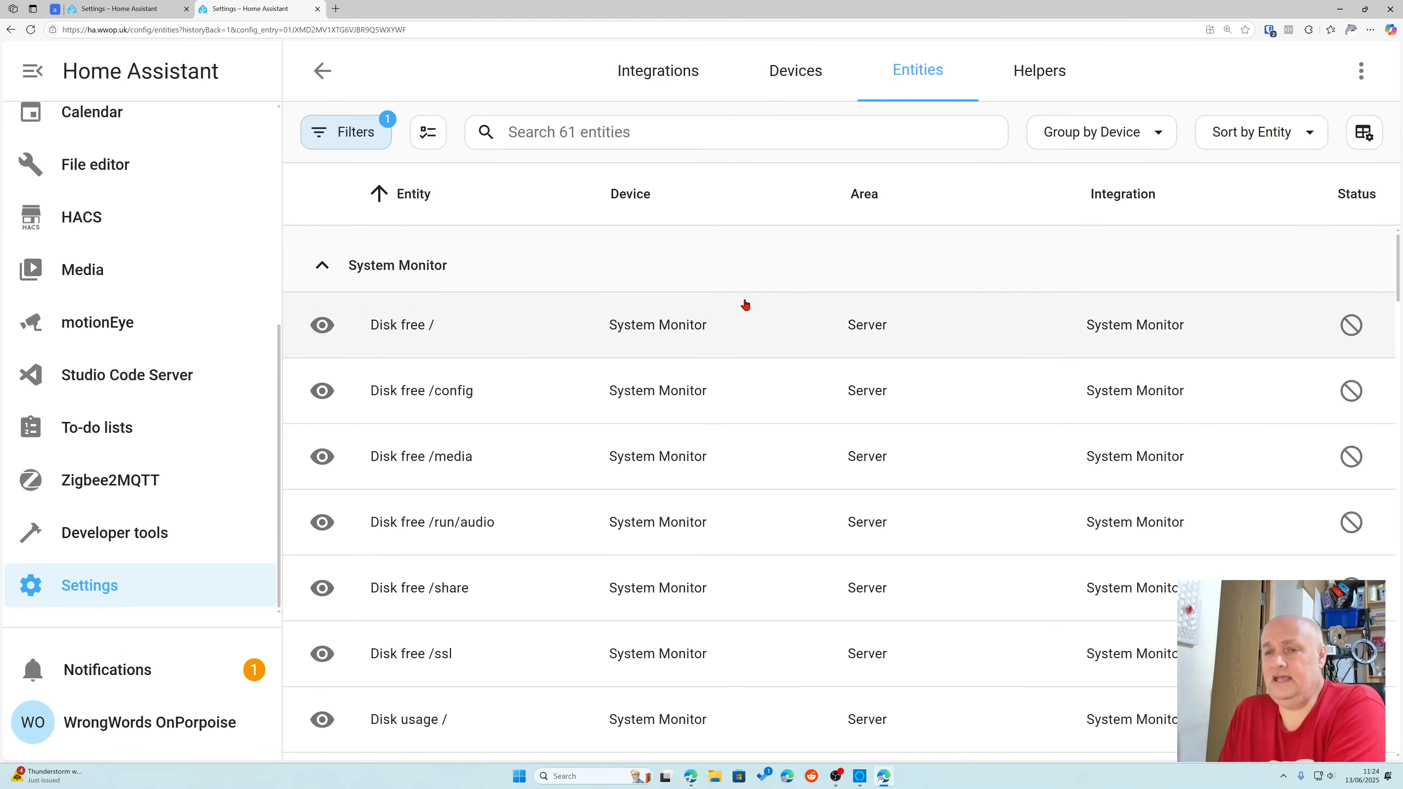
pyautogui.scroll(-1, 712, 370)
pyautogui.scroll(-15, 710, 387)
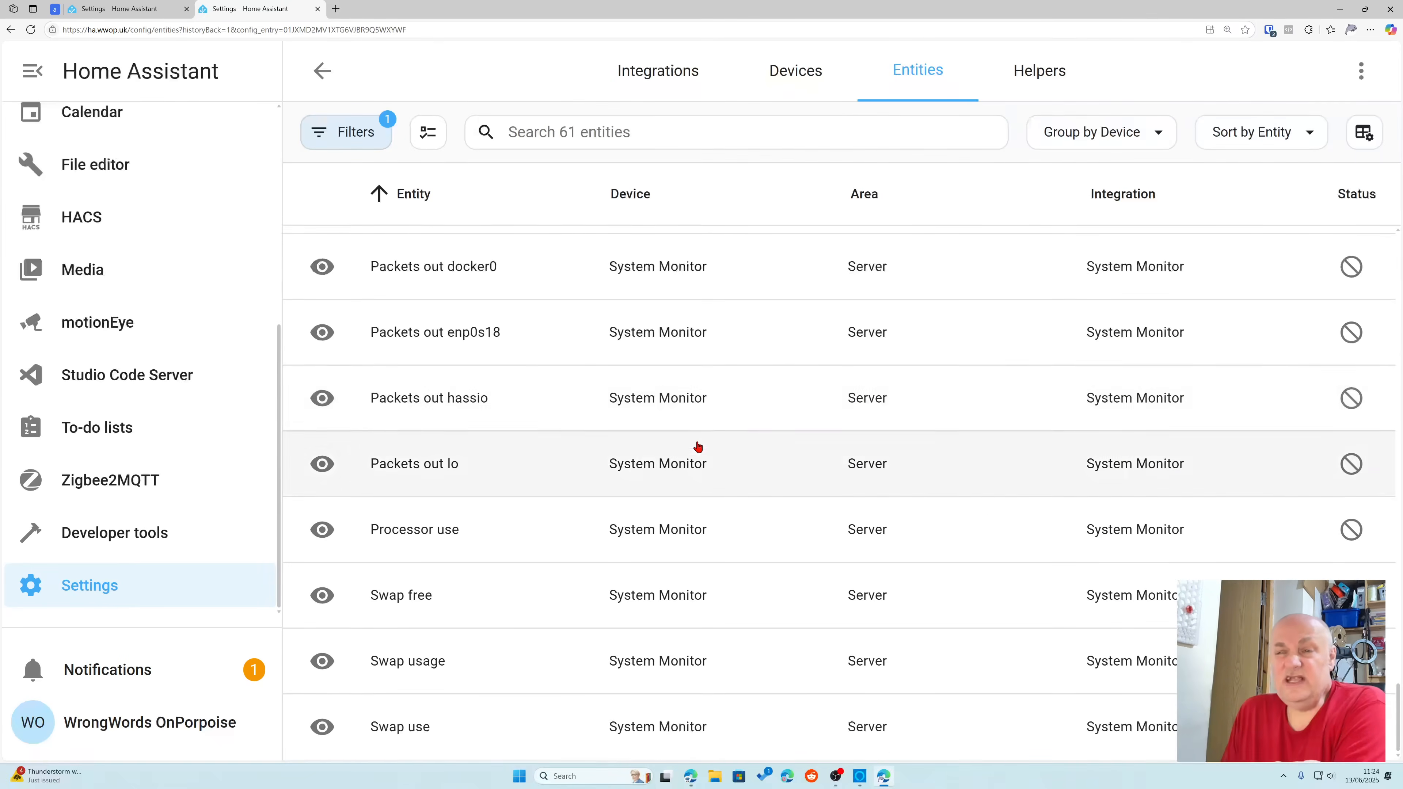
pyautogui.scroll(15, 698, 447)
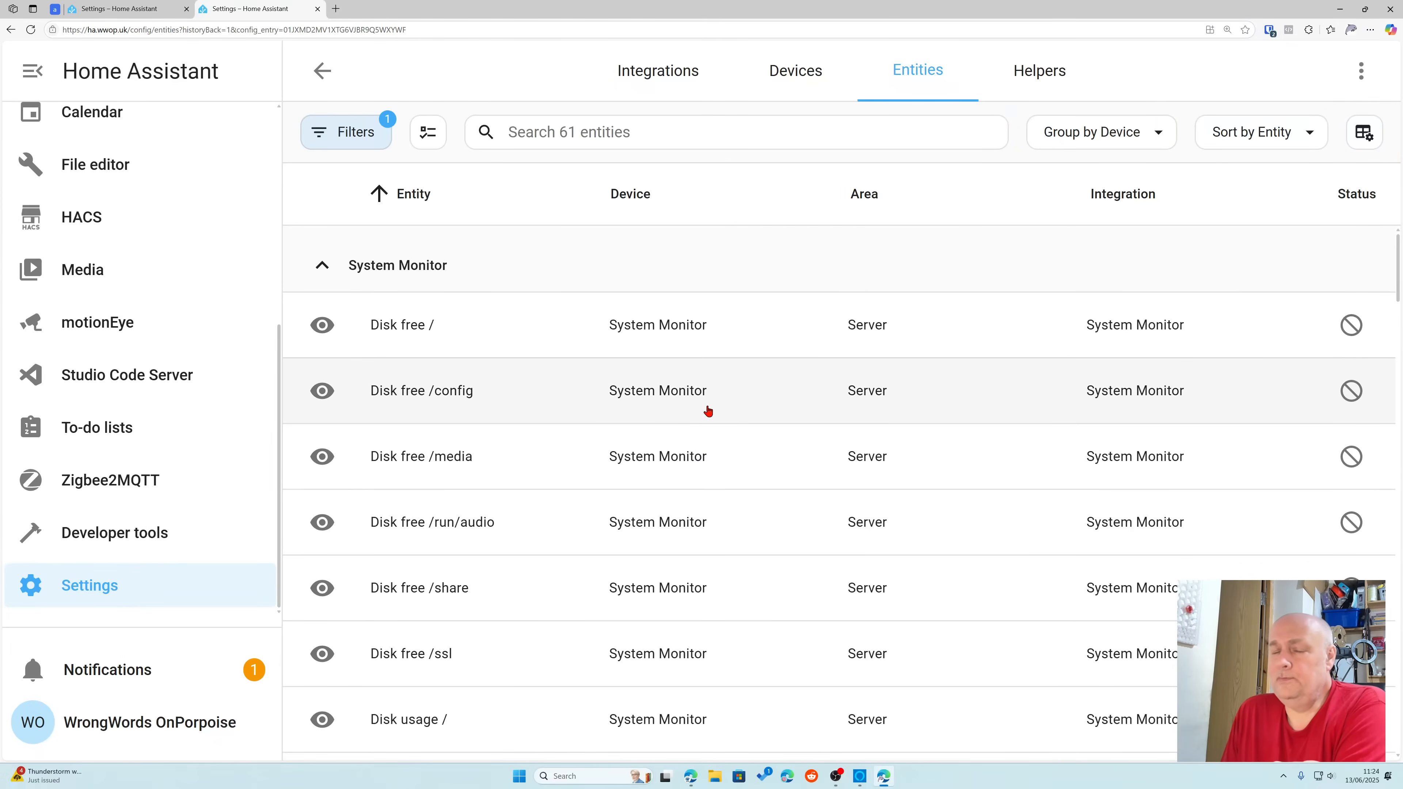
# Step: Enable the System Monitor entity "Disk free /" in its settings and save the change
pyautogui.click(418, 332)
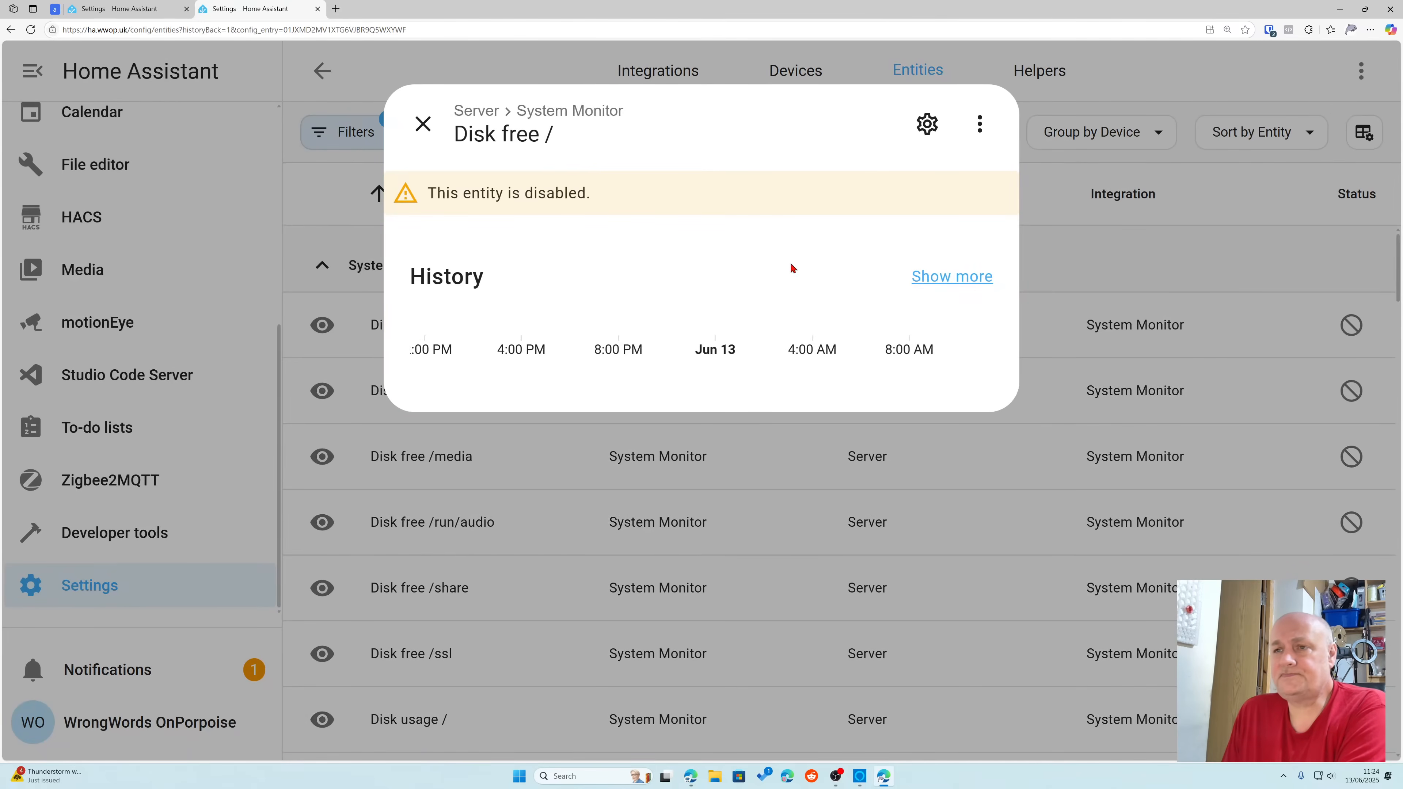
pyautogui.click(927, 125)
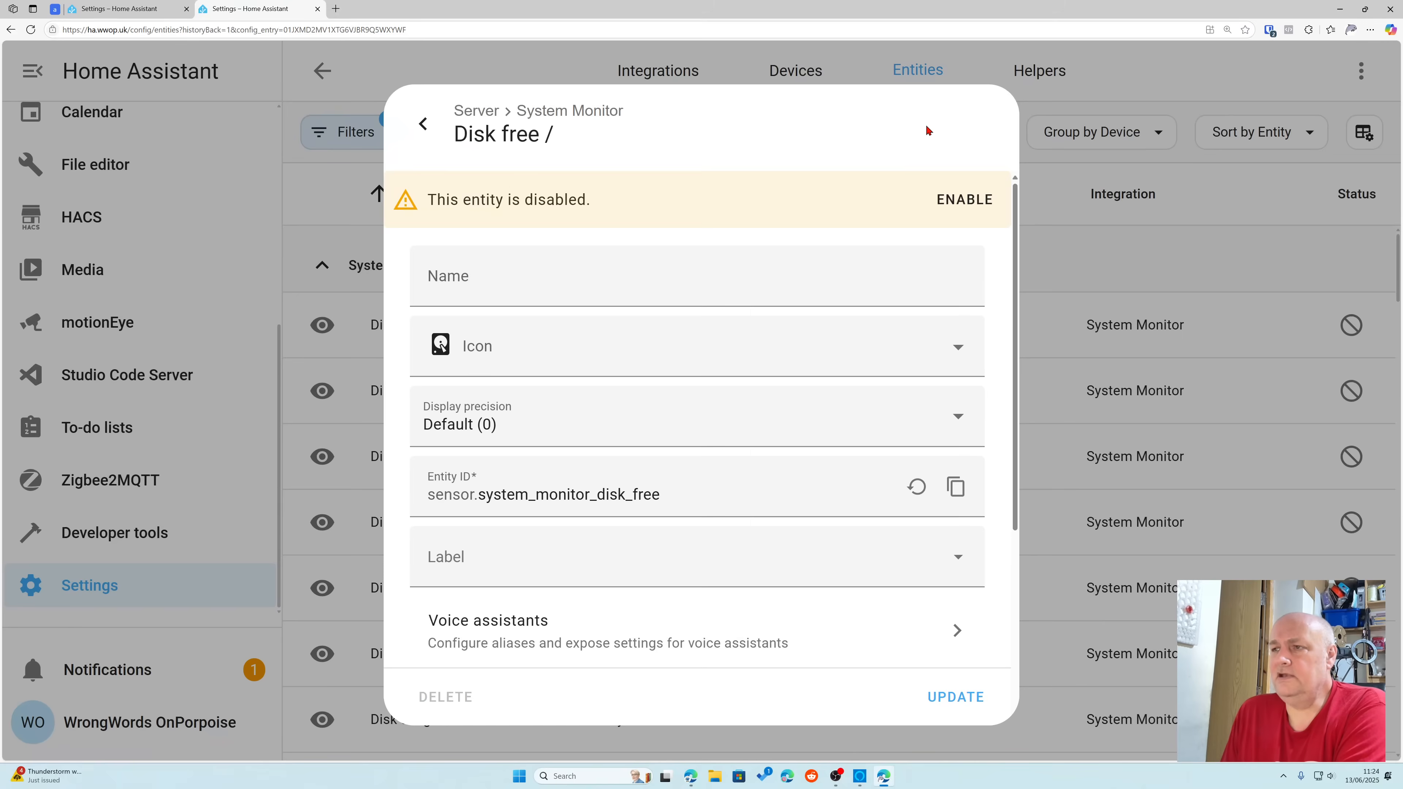
pyautogui.scroll(-5, 863, 385)
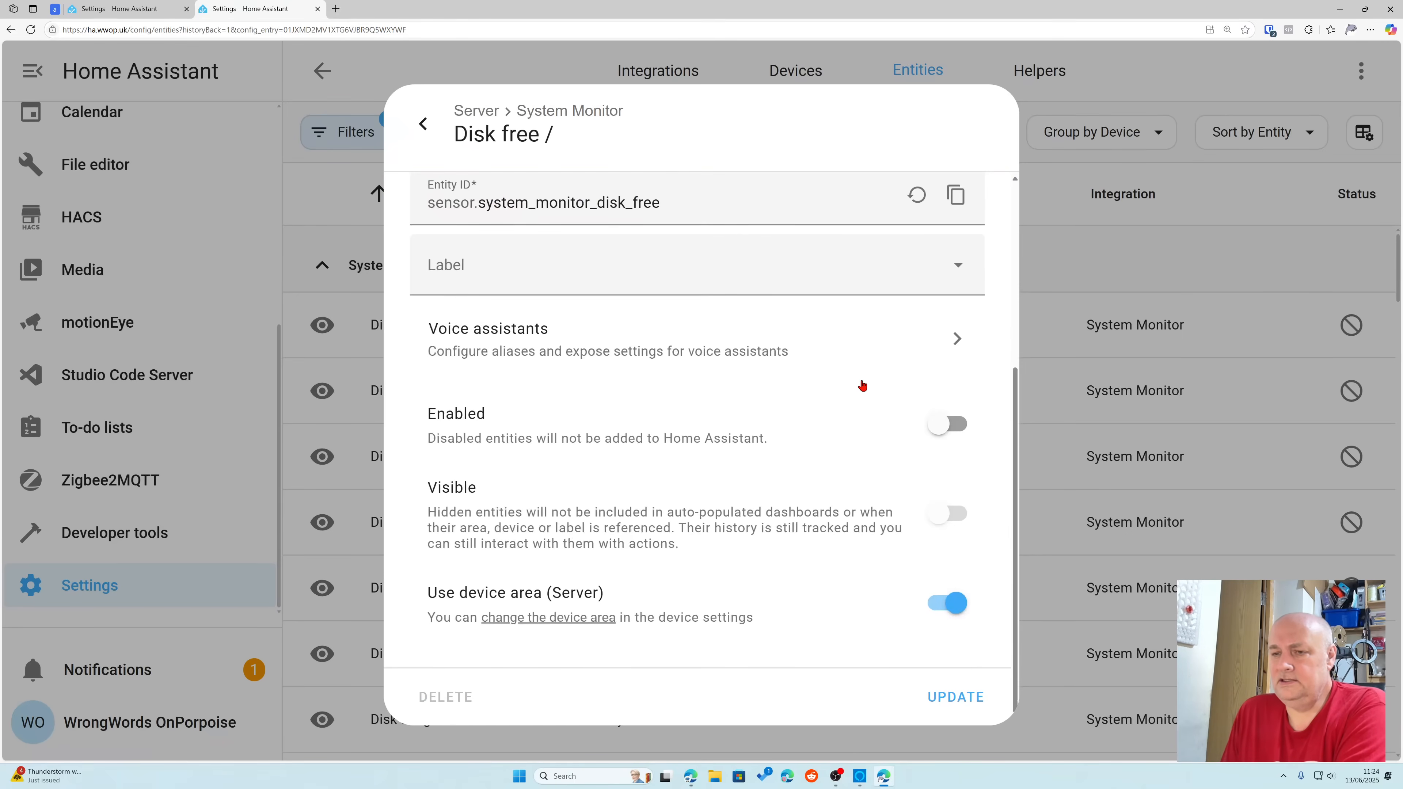
pyautogui.click(955, 426)
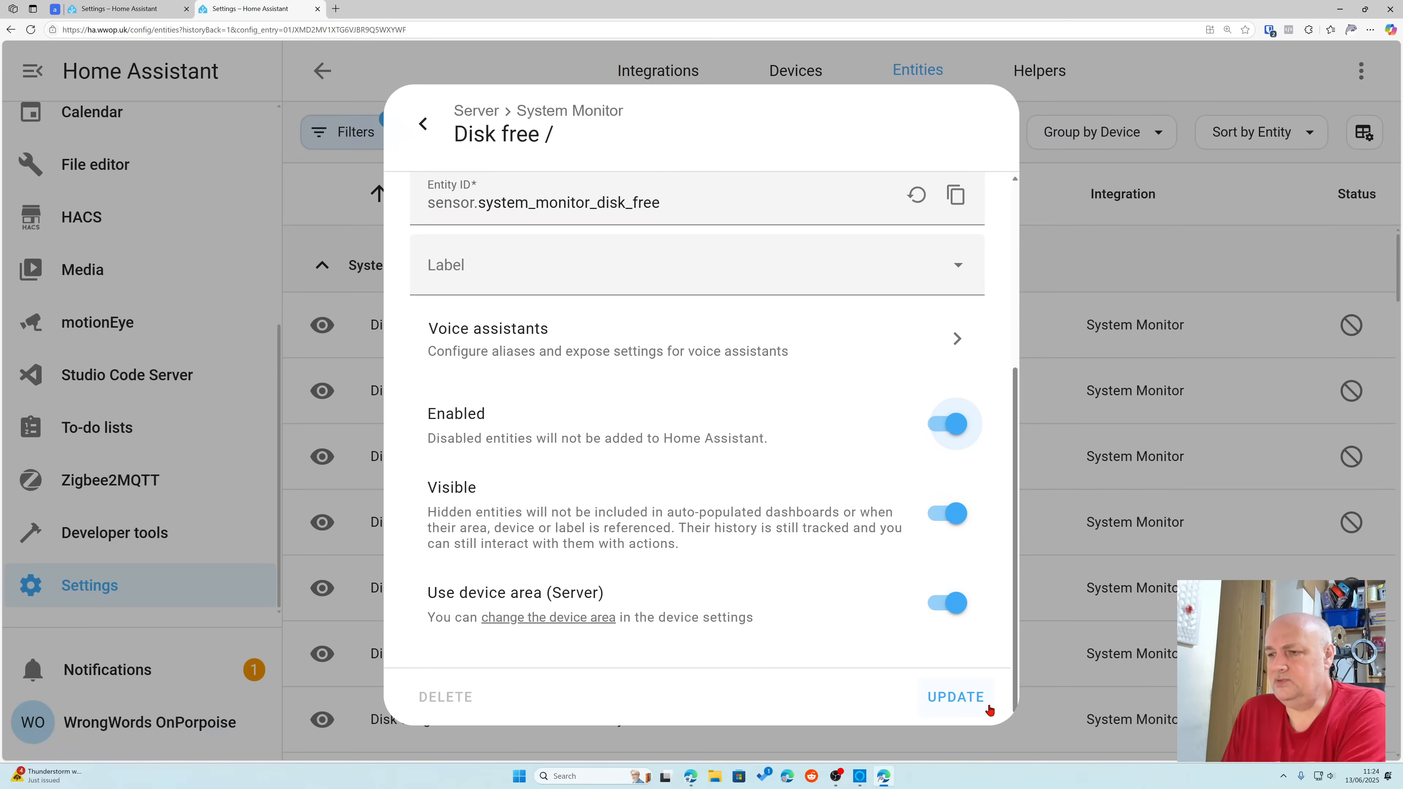
pyautogui.click(951, 702)
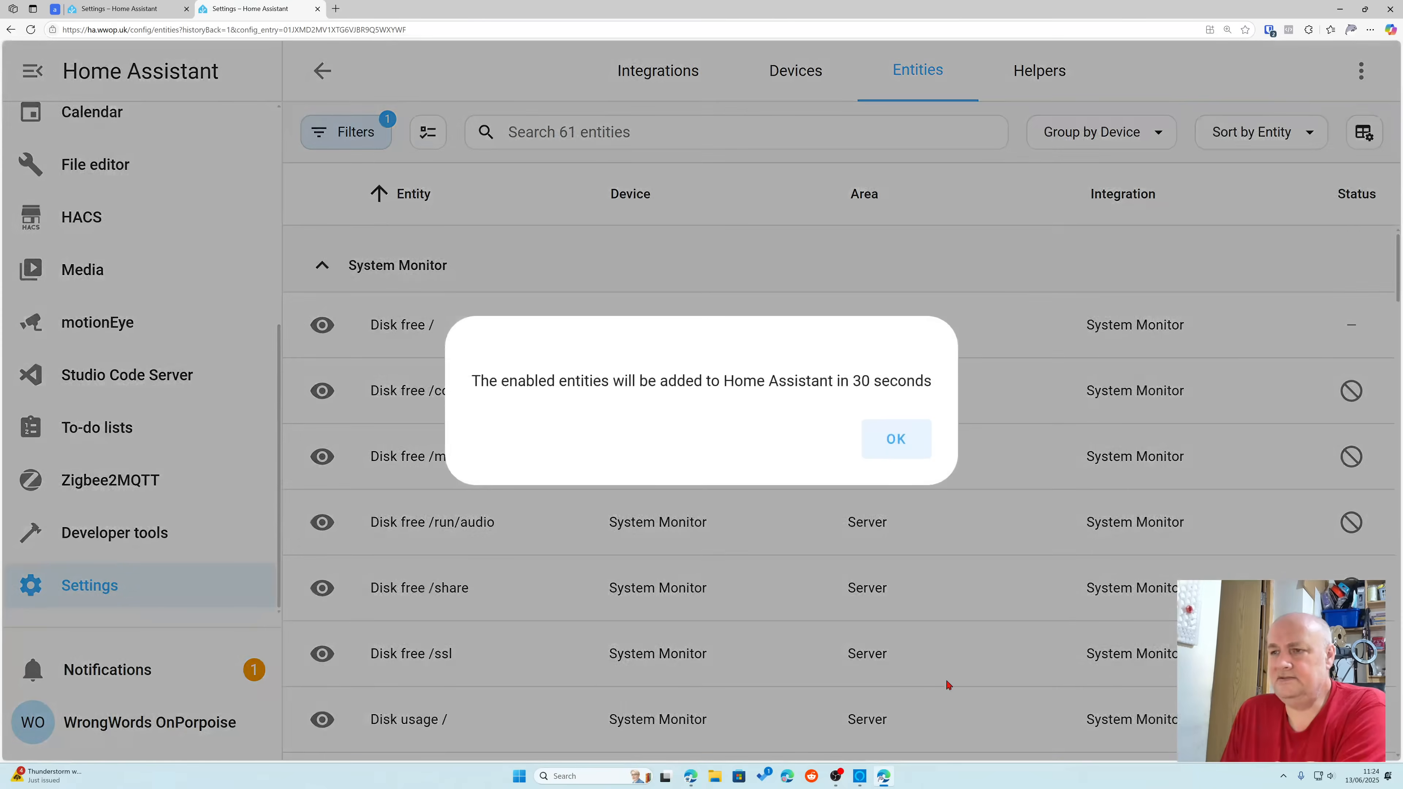
pyautogui.click(896, 456)
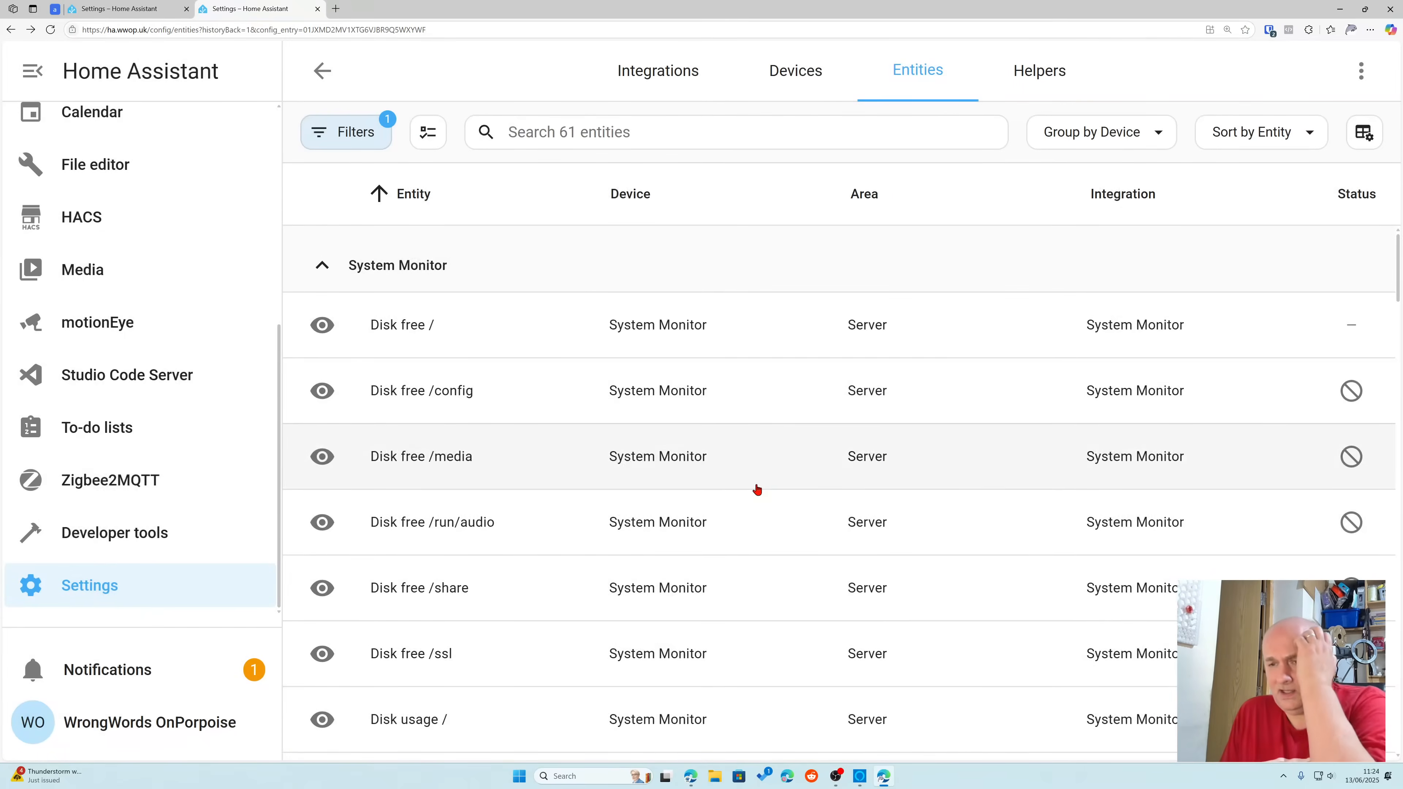
# Step: Enable the System Monitor entity "Last boot" in its settings and save the change
pyautogui.scroll(-4, 547, 496)
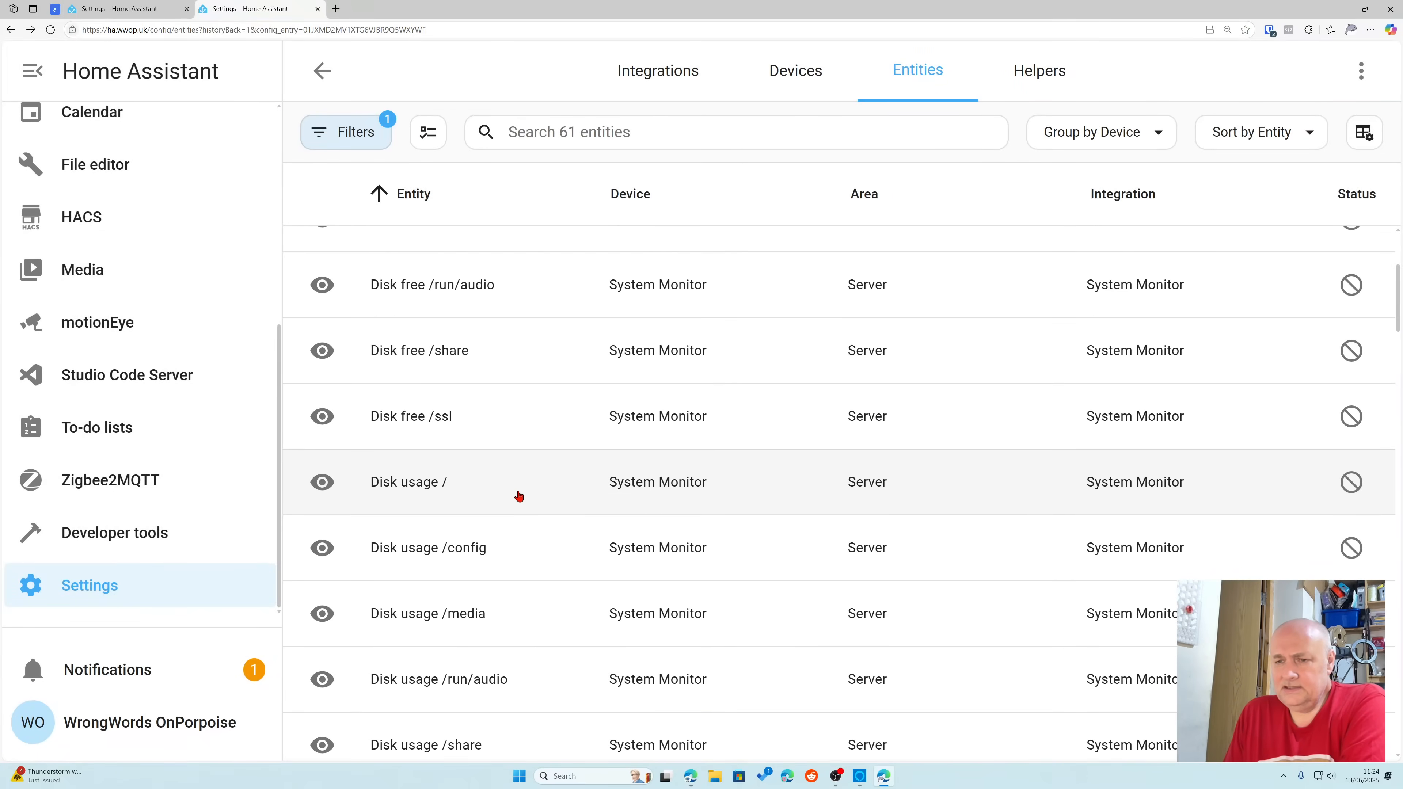
pyautogui.scroll(-4, 519, 496)
pyautogui.scroll(-4, 519, 495)
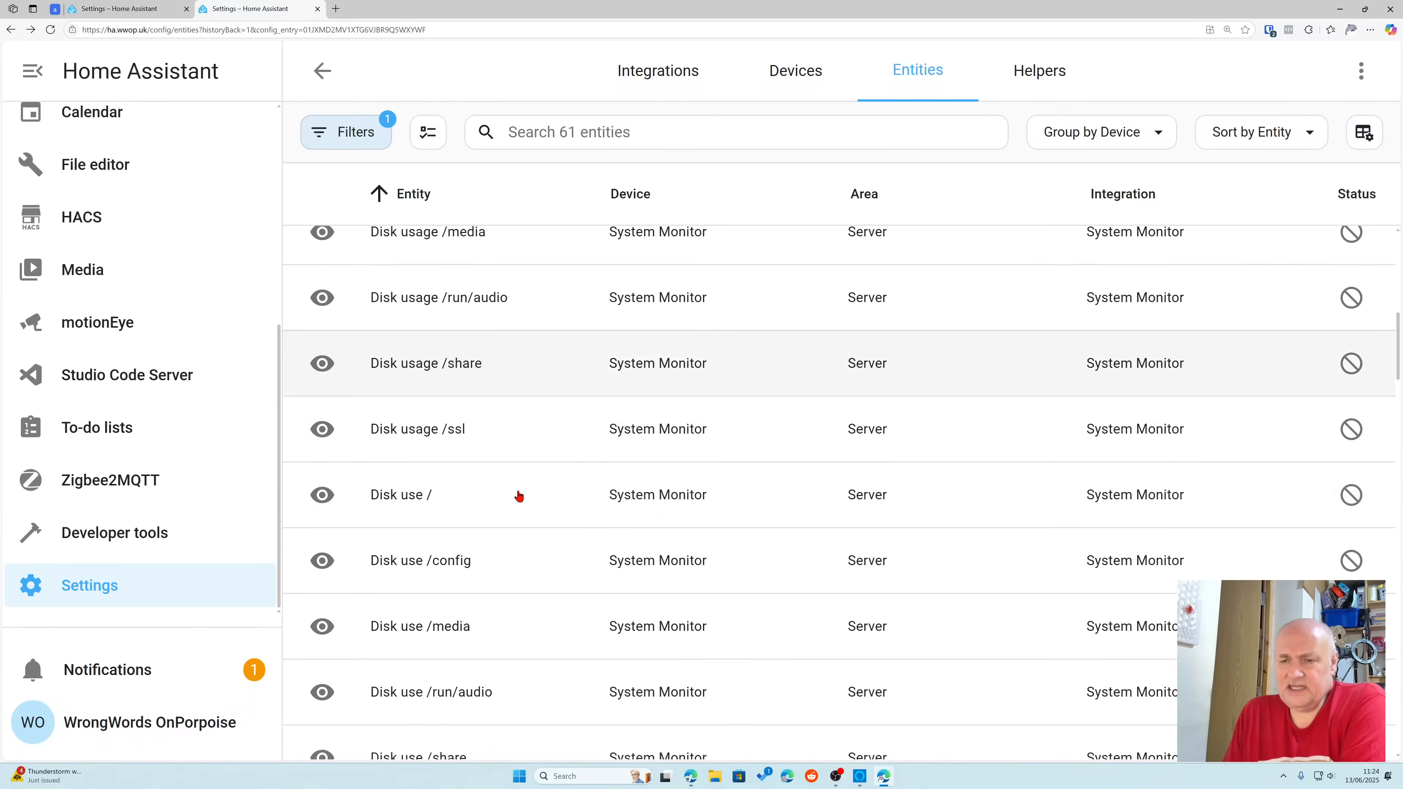
pyautogui.scroll(-8, 519, 496)
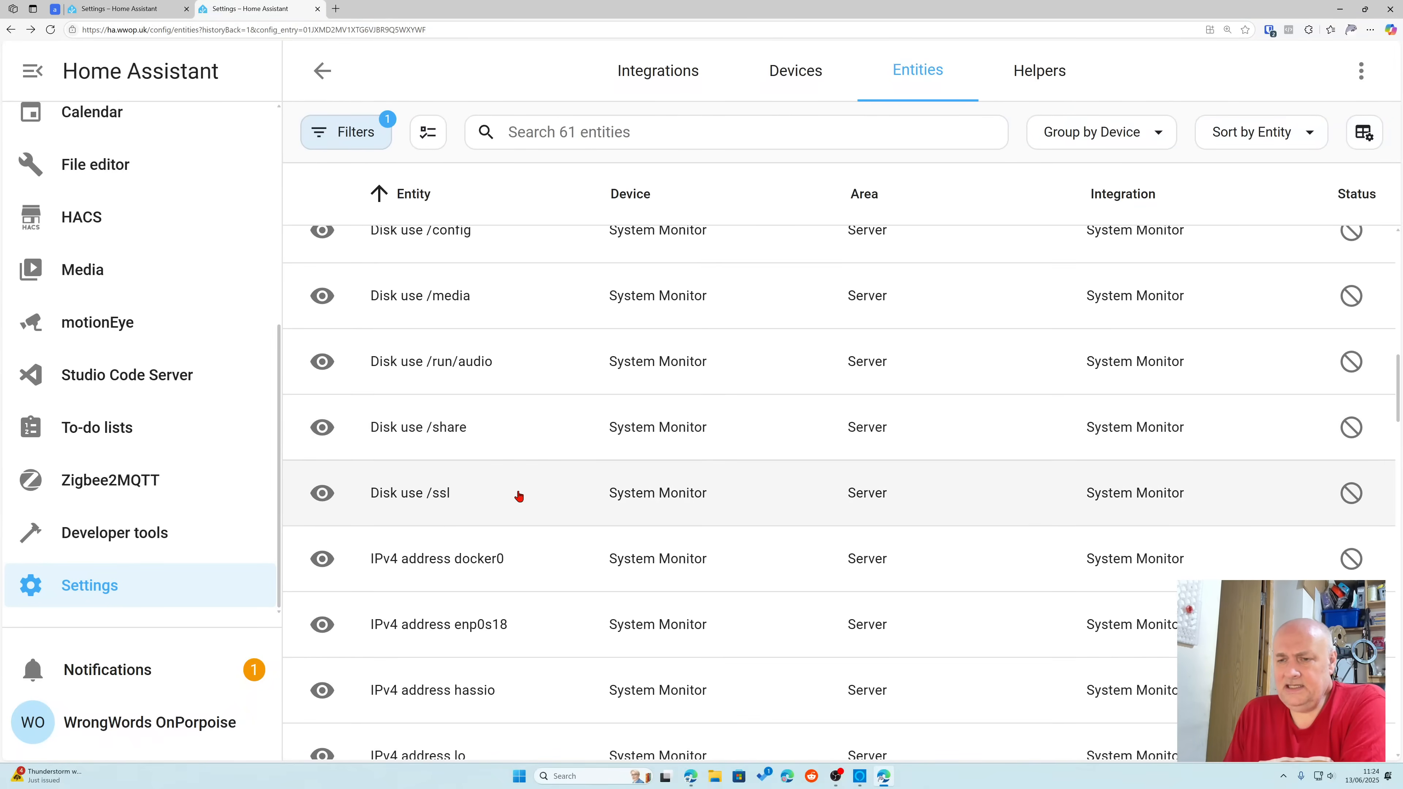
pyautogui.scroll(-4, 527, 491)
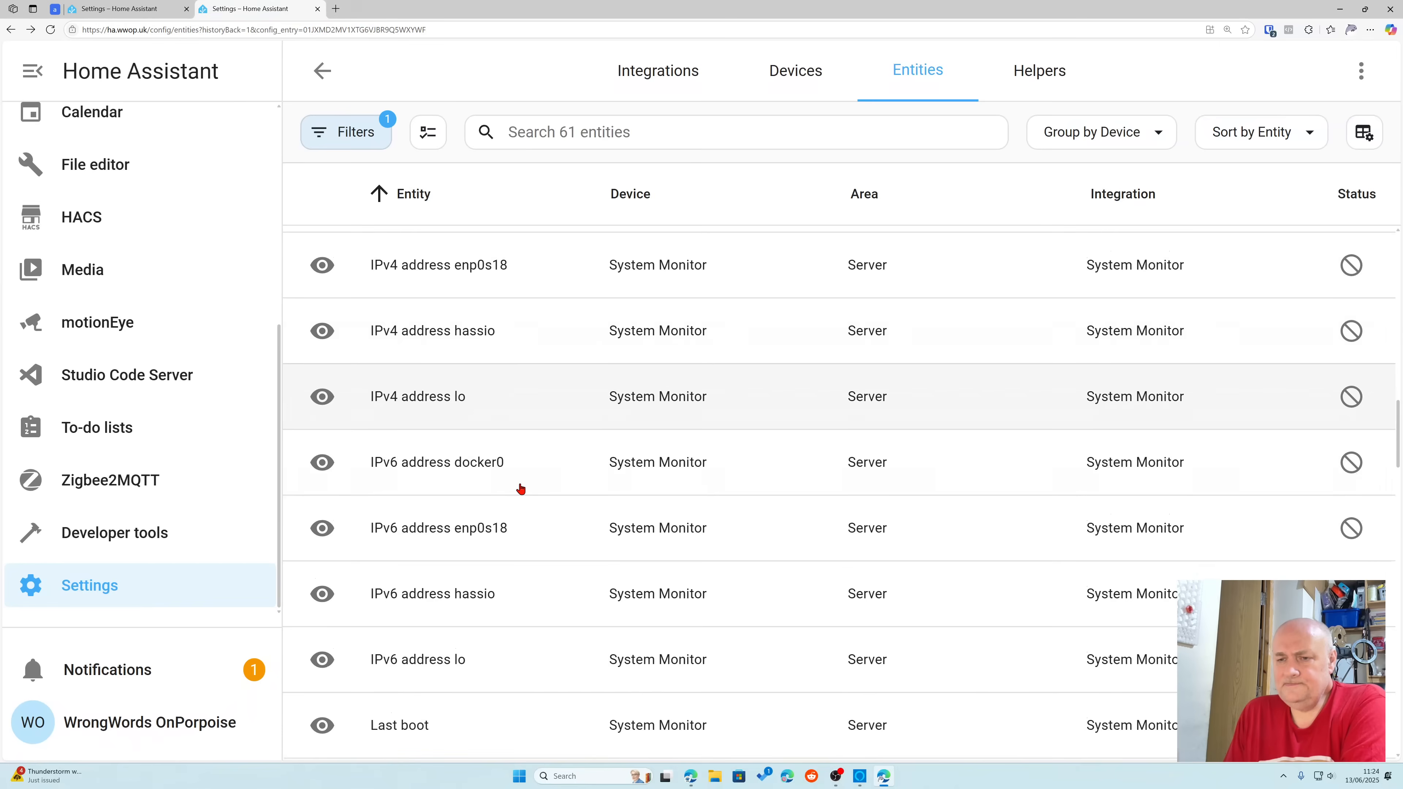
pyautogui.scroll(-4, 519, 489)
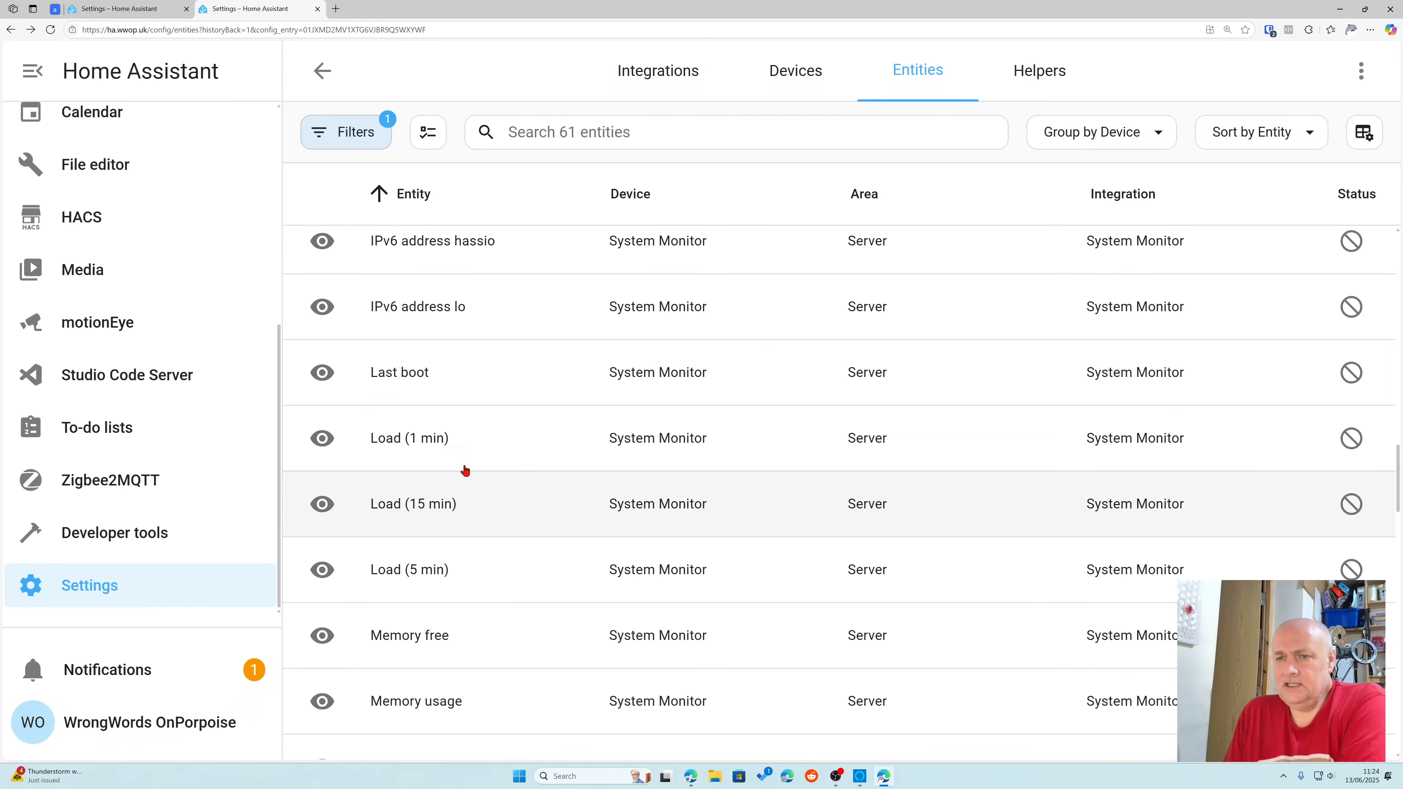
pyautogui.click(393, 378)
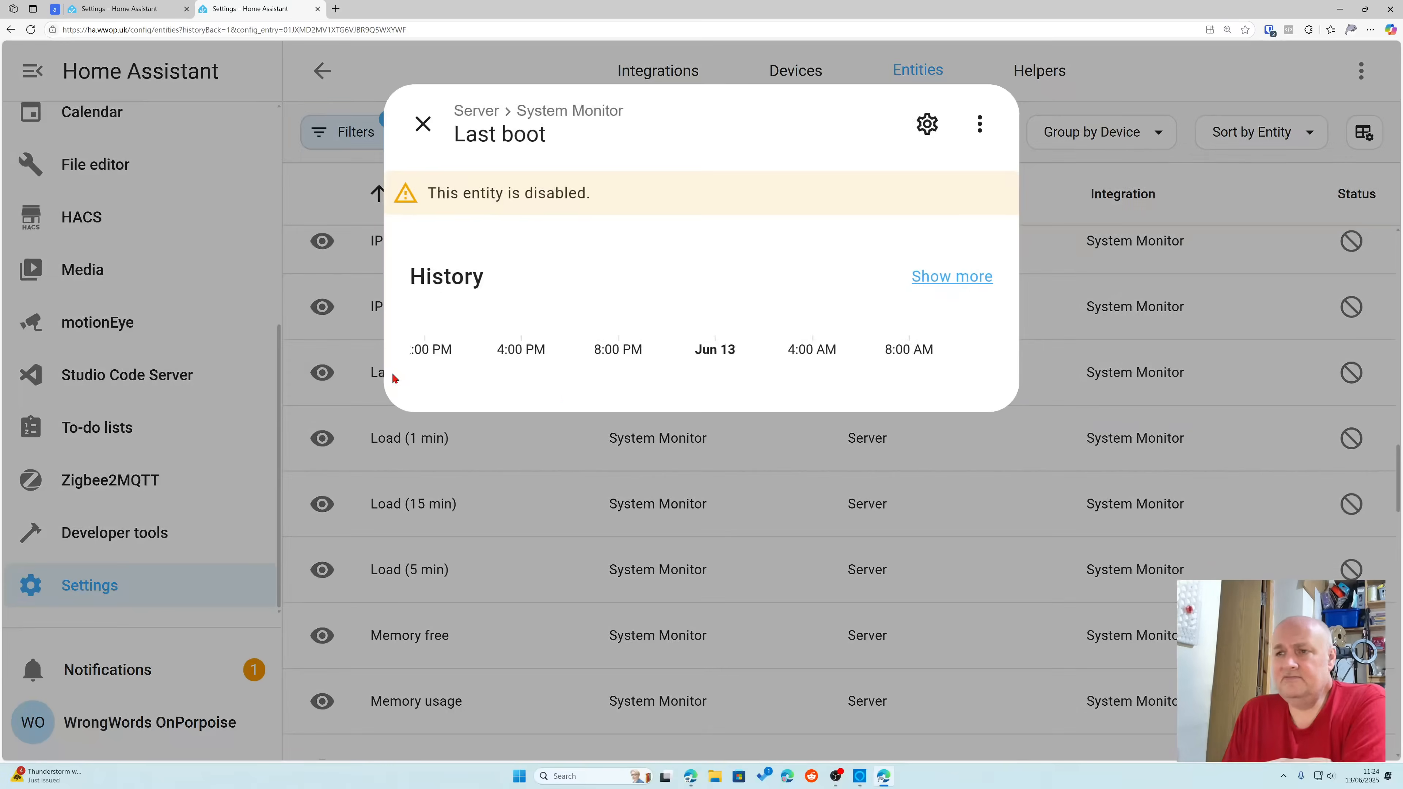
pyautogui.click(917, 148)
pyautogui.scroll(-4, 814, 332)
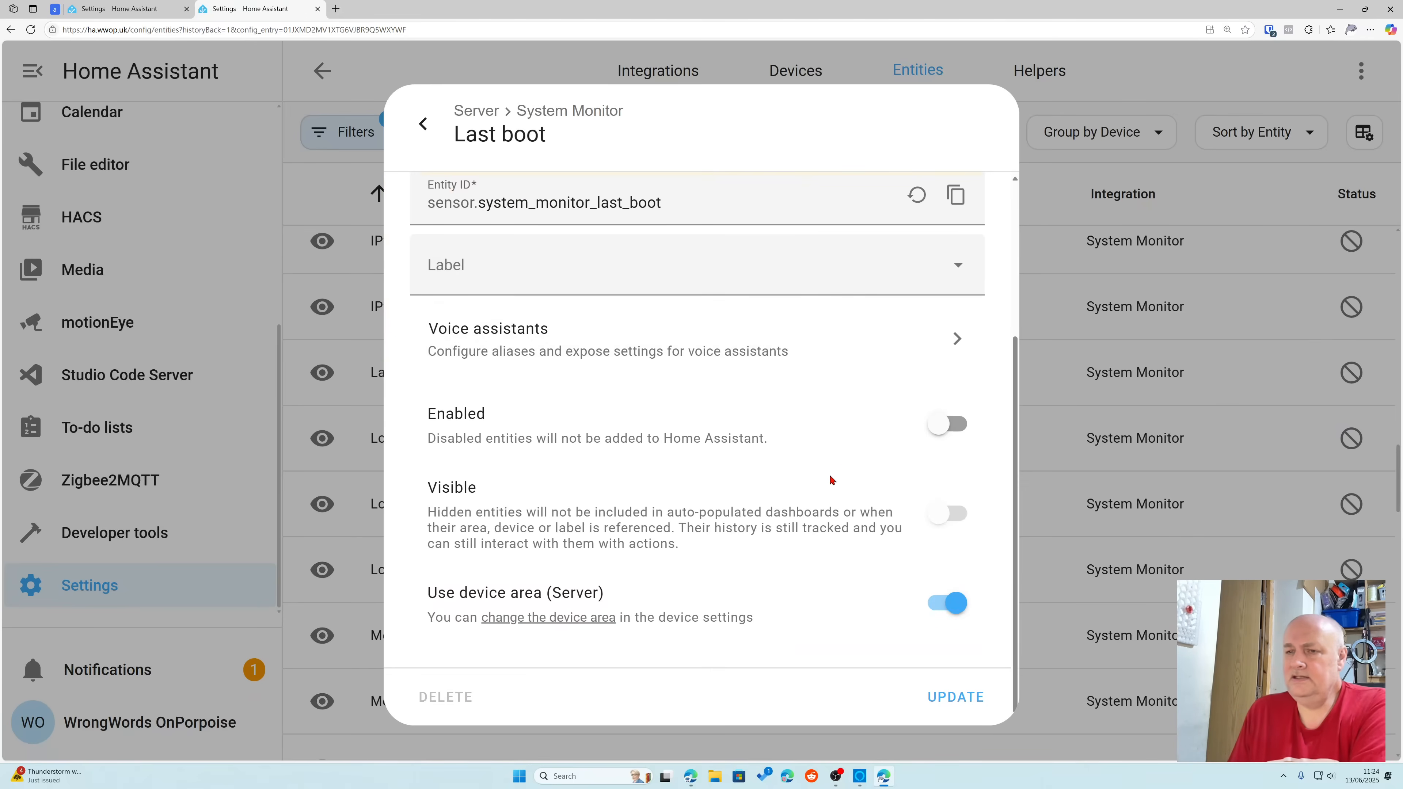
pyautogui.click(959, 430)
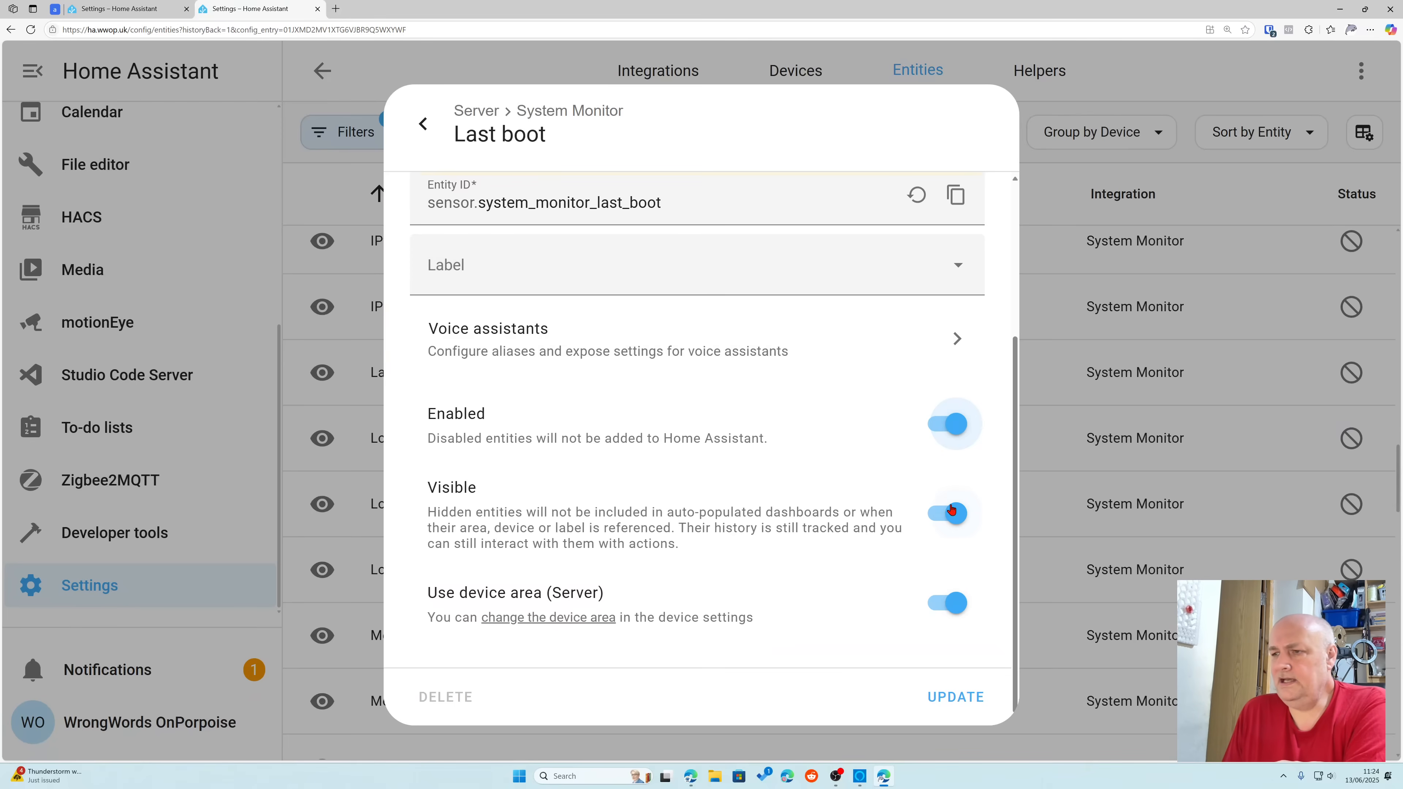
pyautogui.click(958, 700)
pyautogui.click(900, 438)
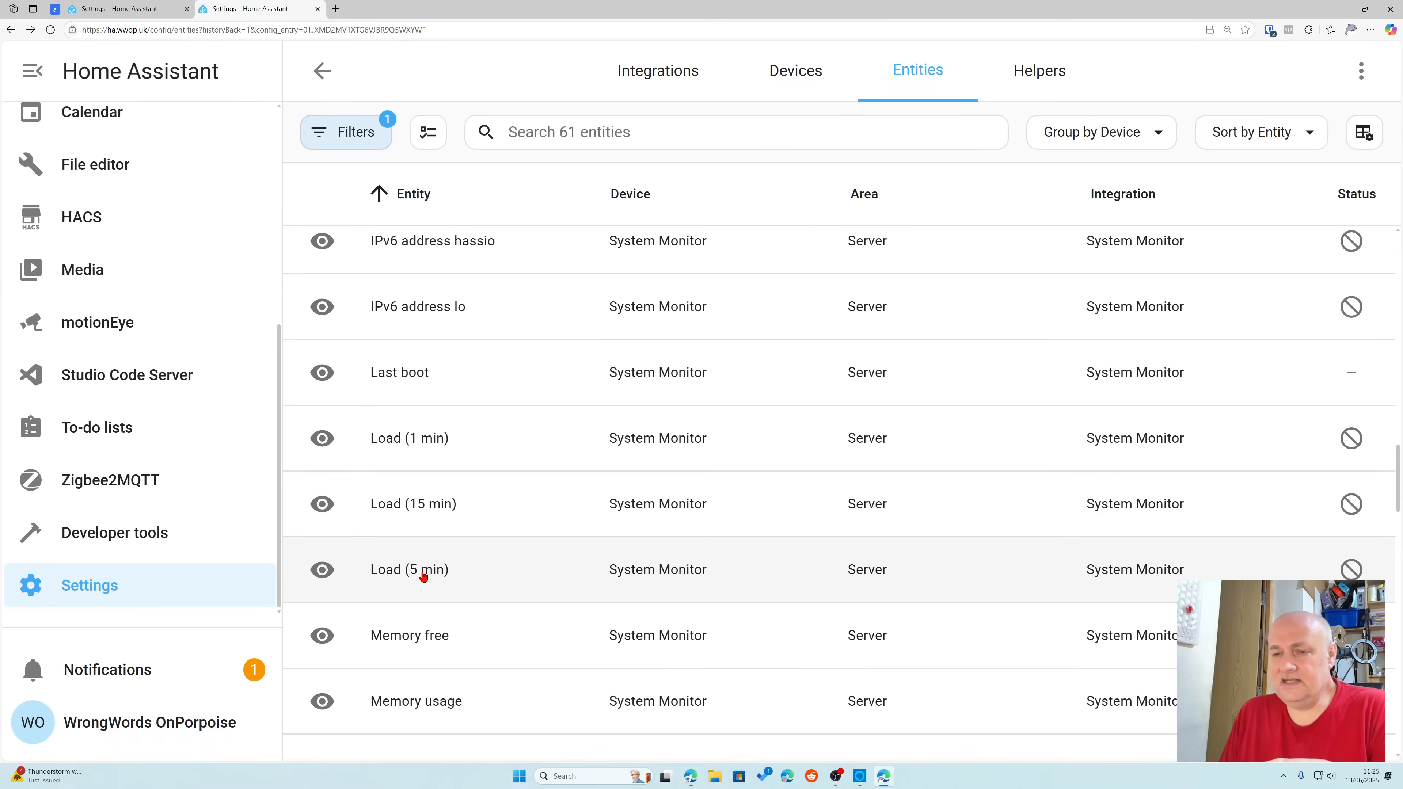
# Step: Enable the System Monitor entity "Load (5 min)" in its settings and save the change
pyautogui.click(423, 576)
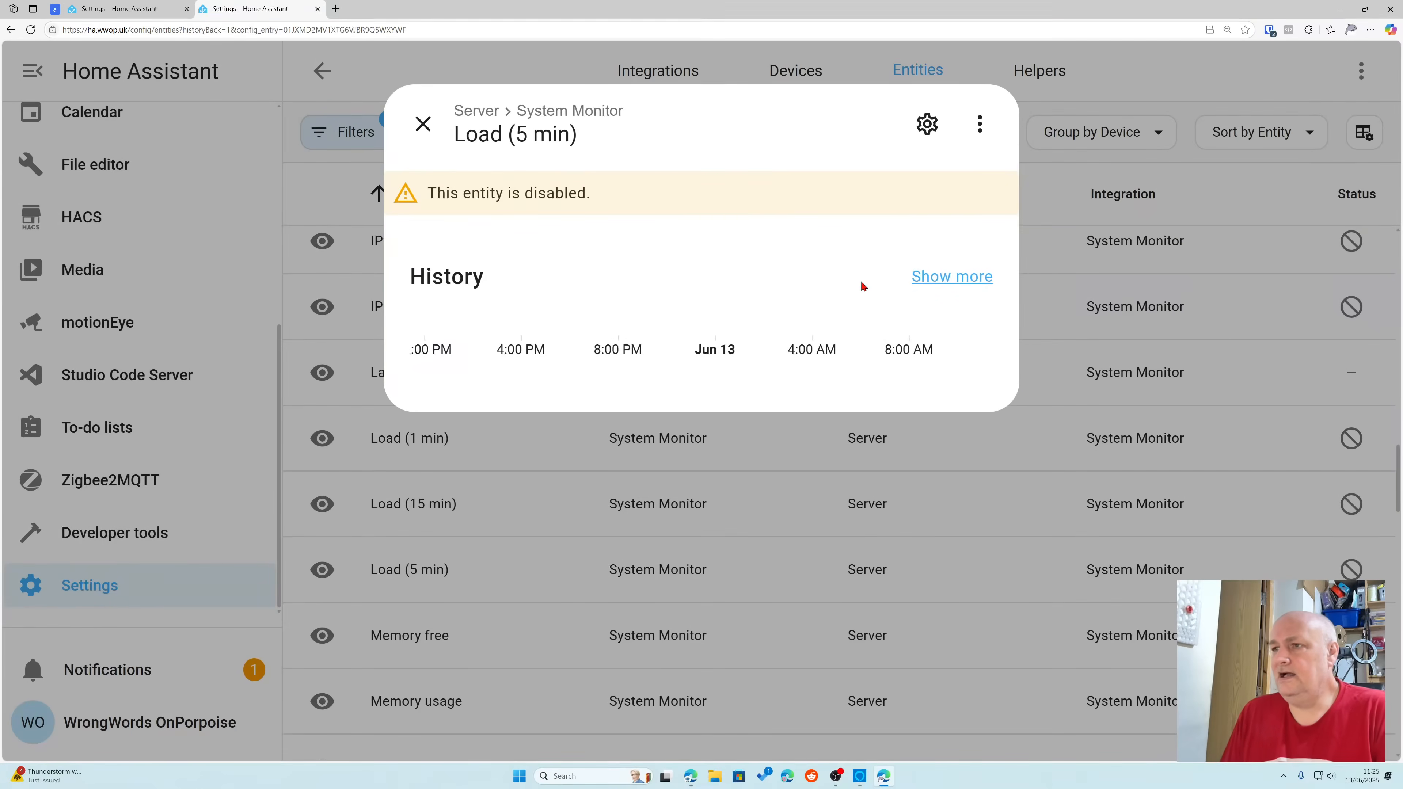
pyautogui.click(927, 124)
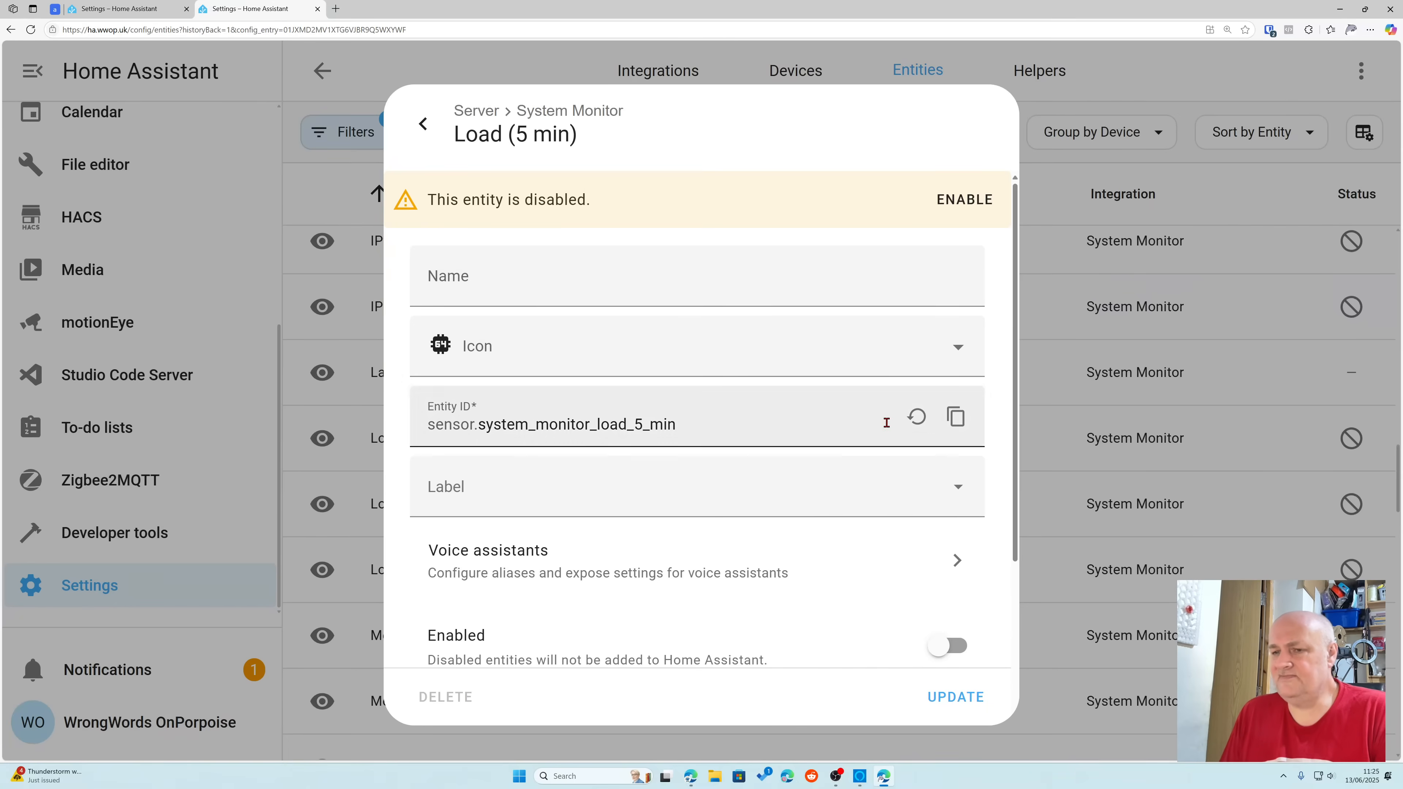
pyautogui.scroll(-4, 888, 442)
pyautogui.click(947, 425)
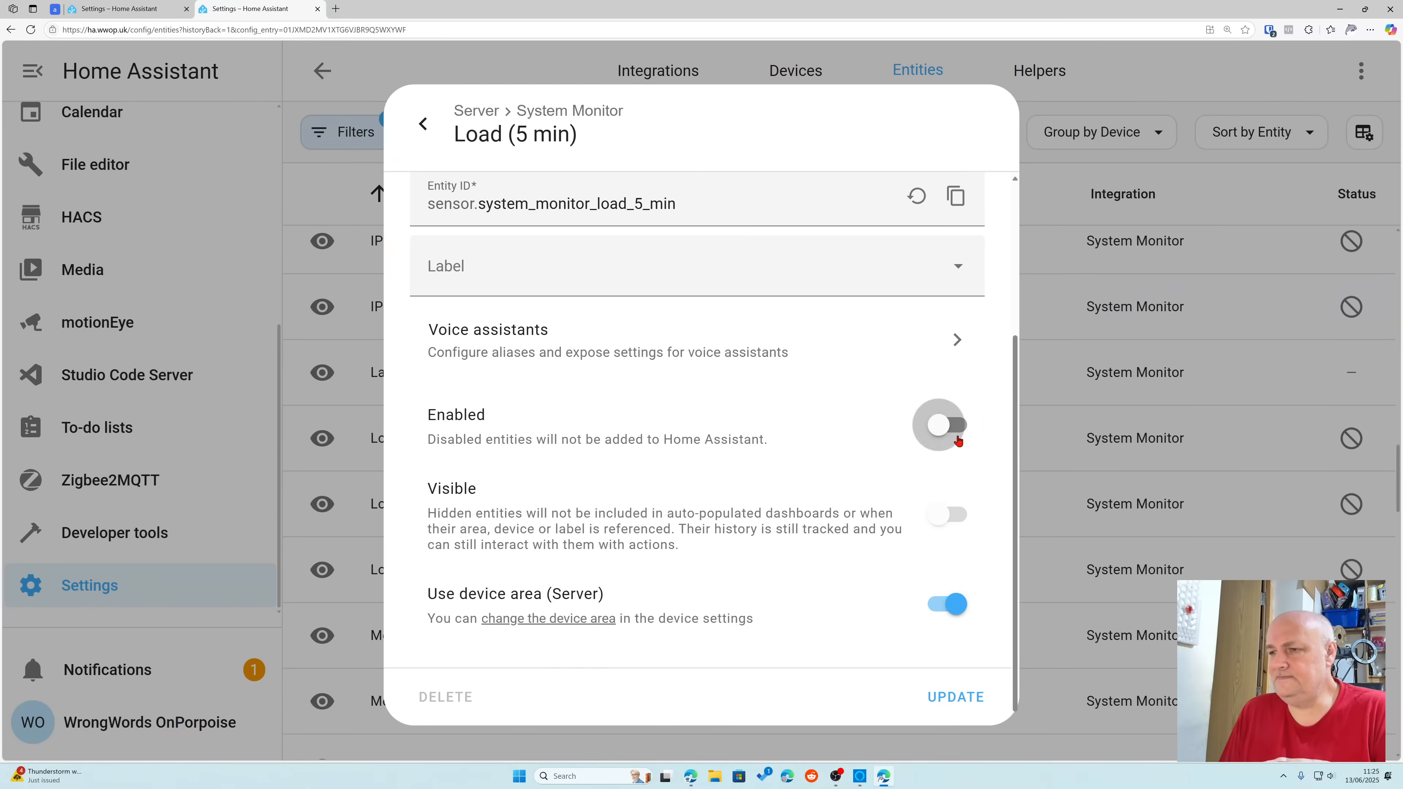
pyautogui.click(947, 700)
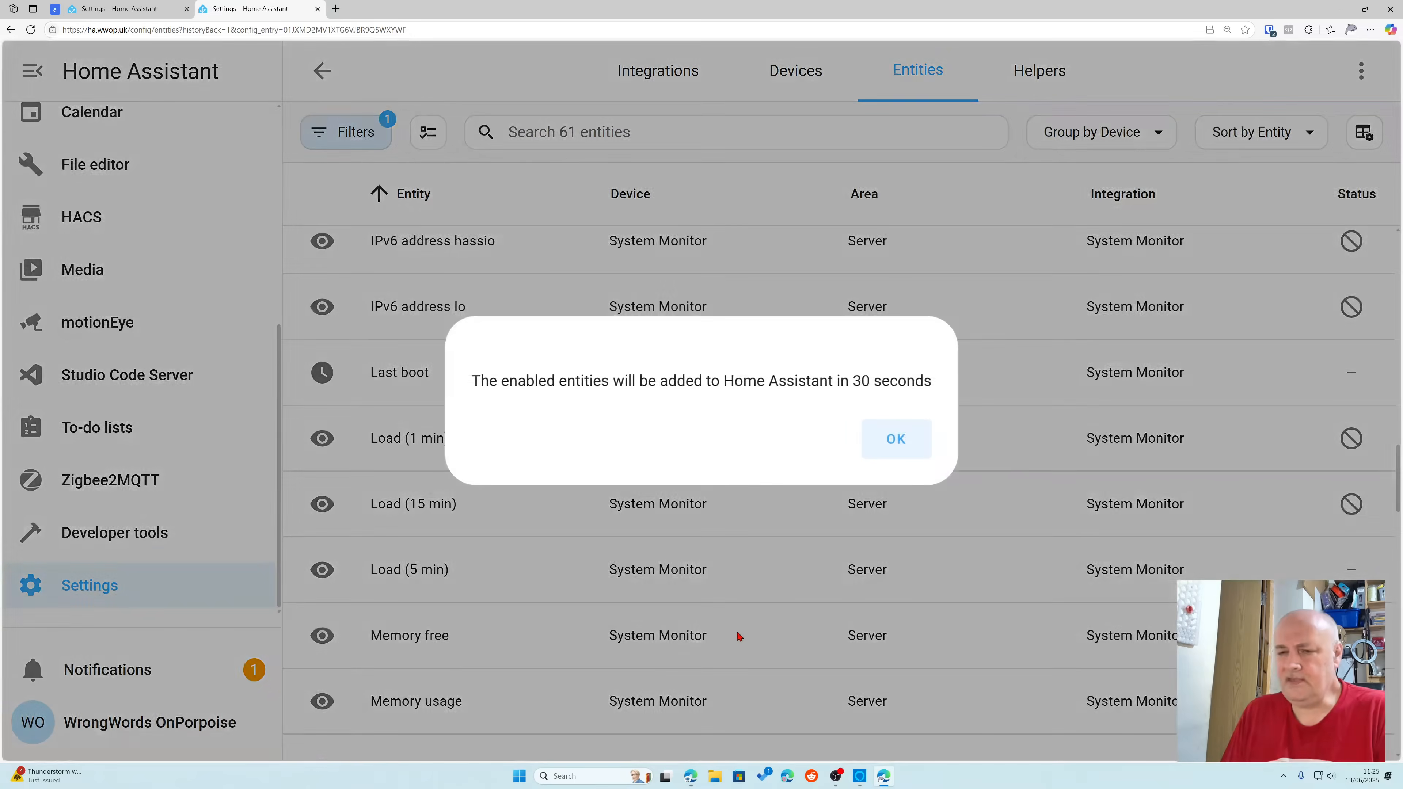
pyautogui.click(893, 440)
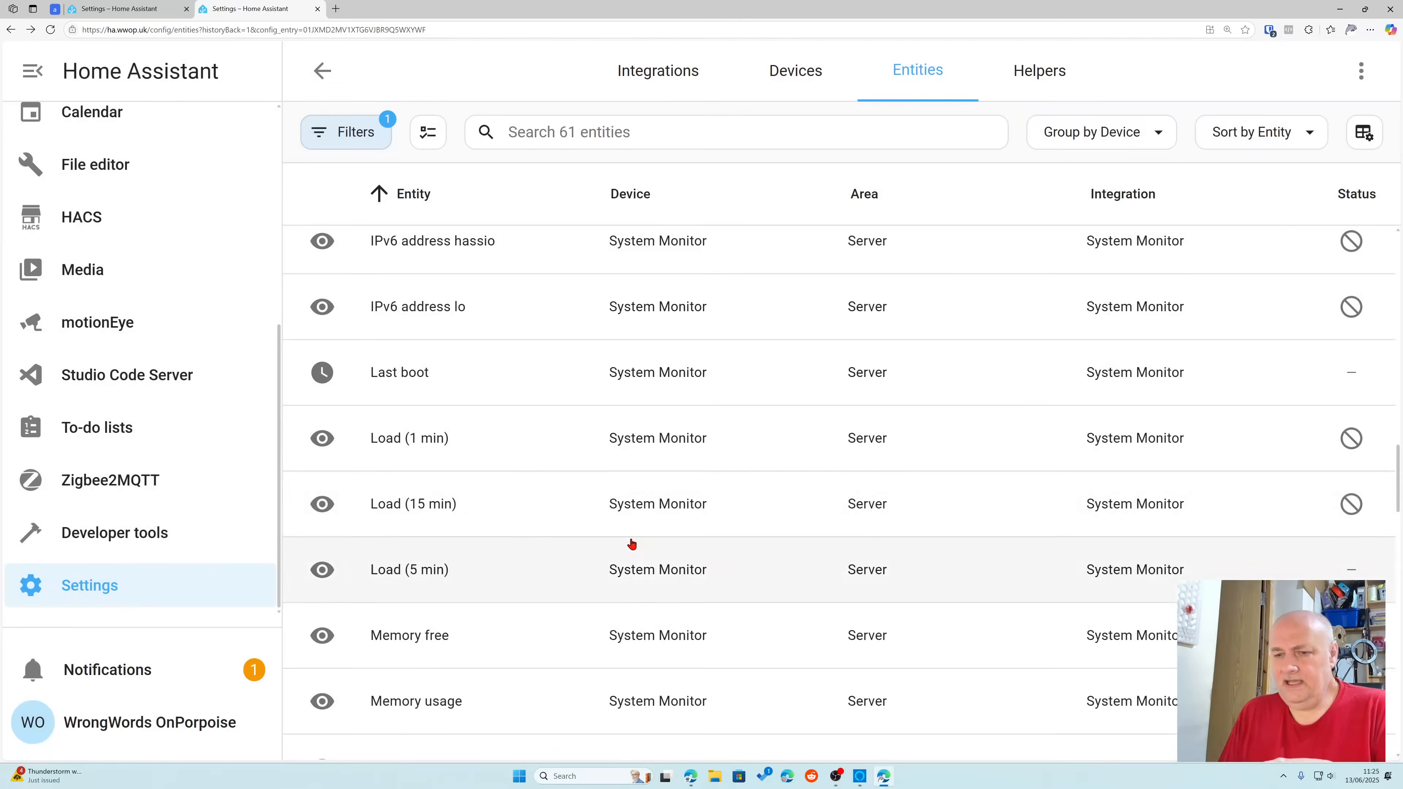
# Step: Enable the System Monitor entity "Memory use" in its settings and save the change
pyautogui.scroll(-4, 631, 539)
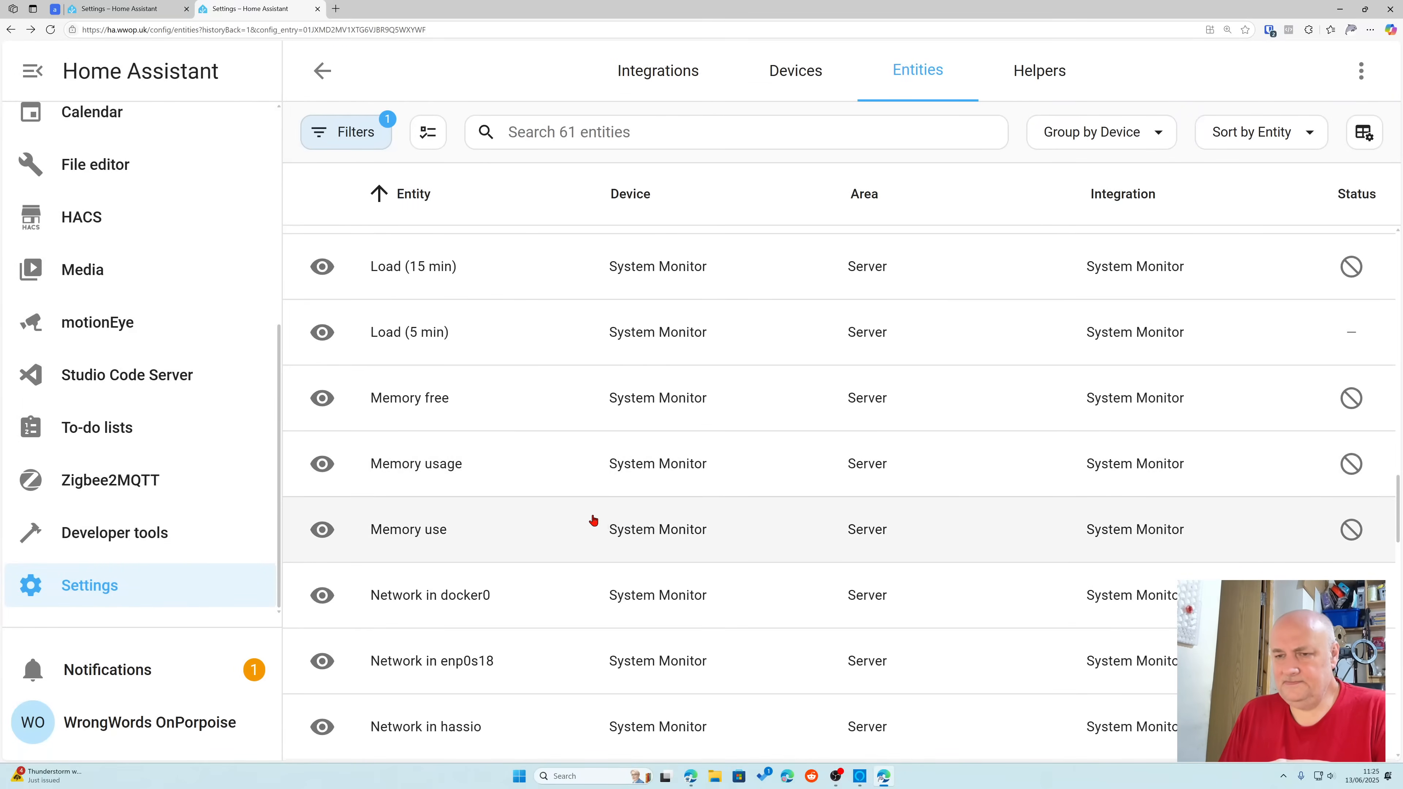
pyautogui.click(440, 536)
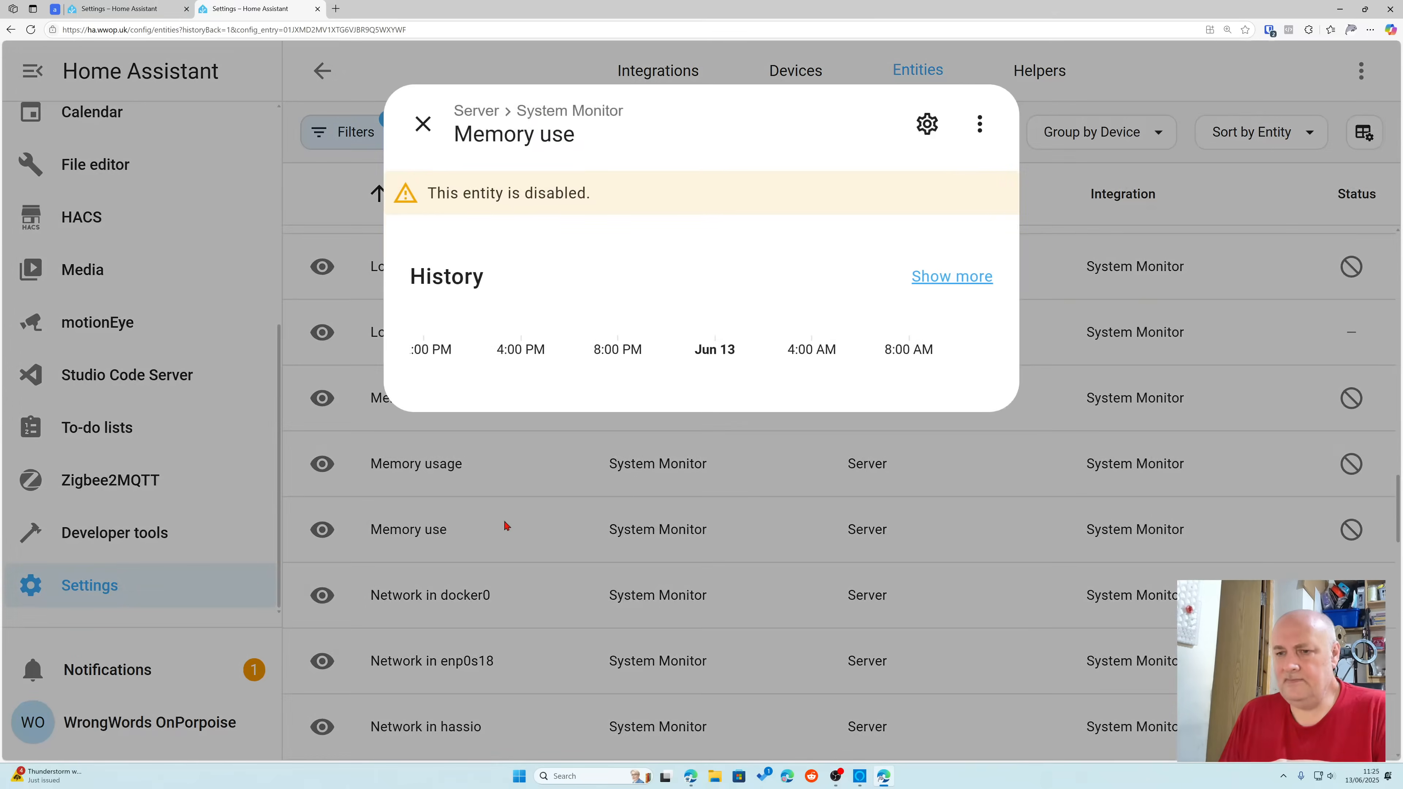
pyautogui.click(927, 124)
pyautogui.scroll(-5, 846, 401)
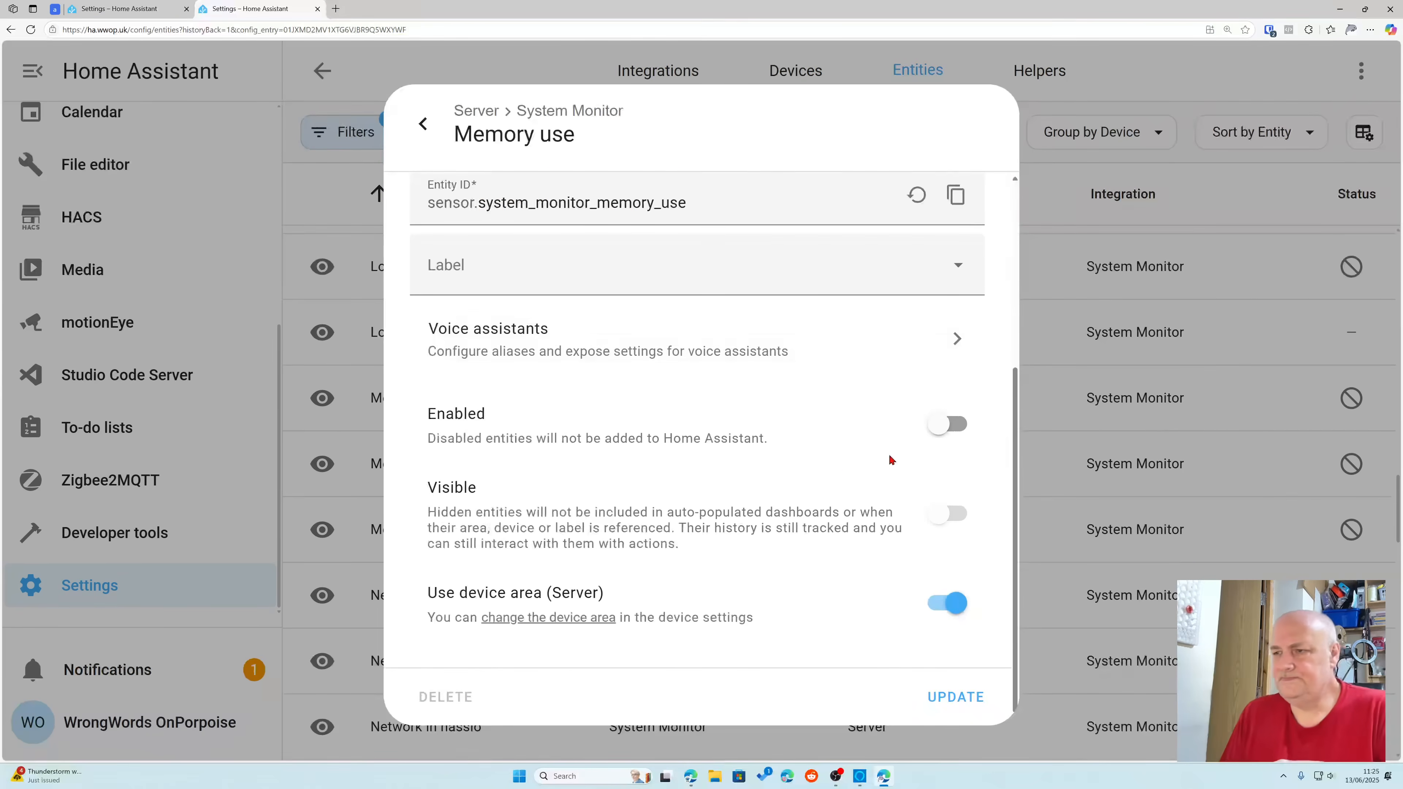
pyautogui.click(942, 424)
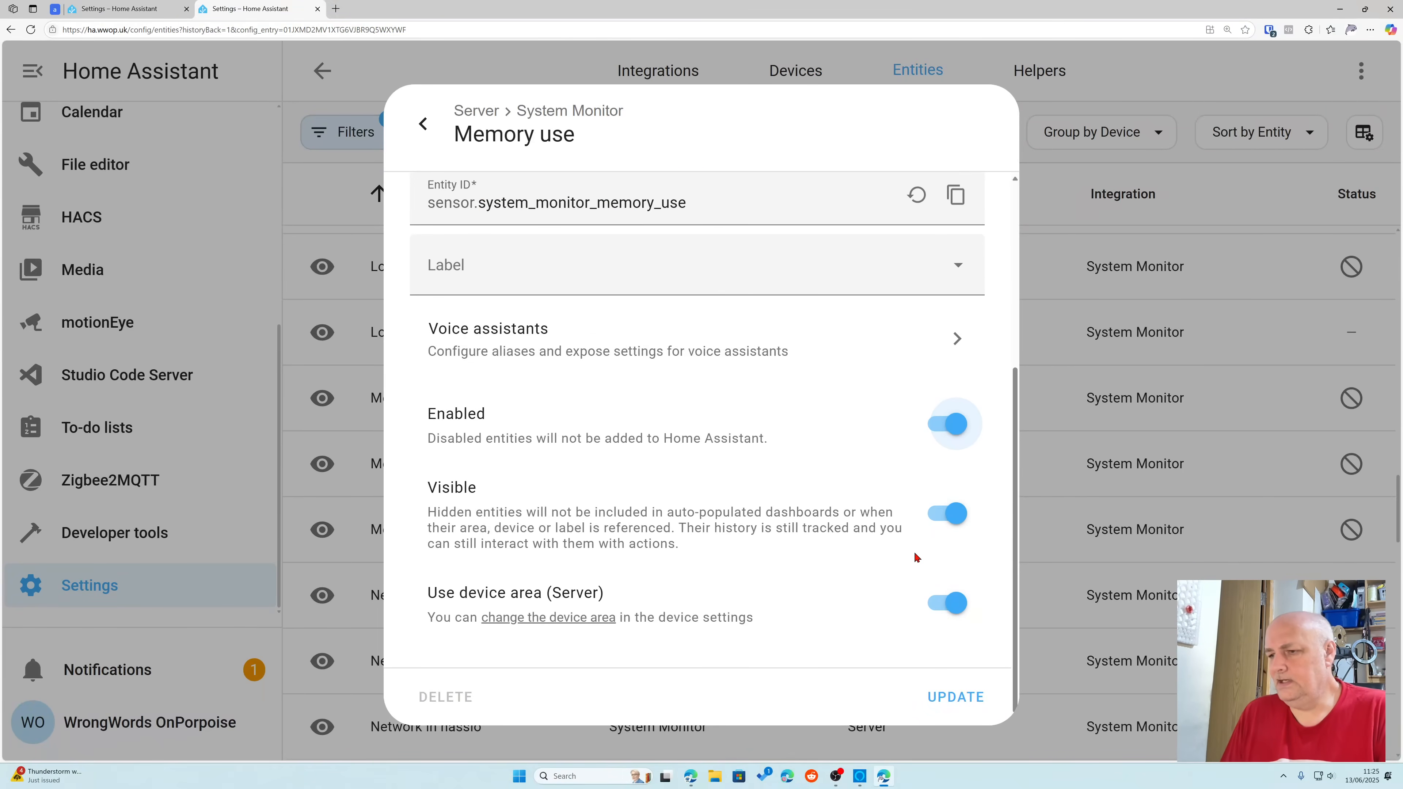
pyautogui.click(955, 697)
pyautogui.click(891, 458)
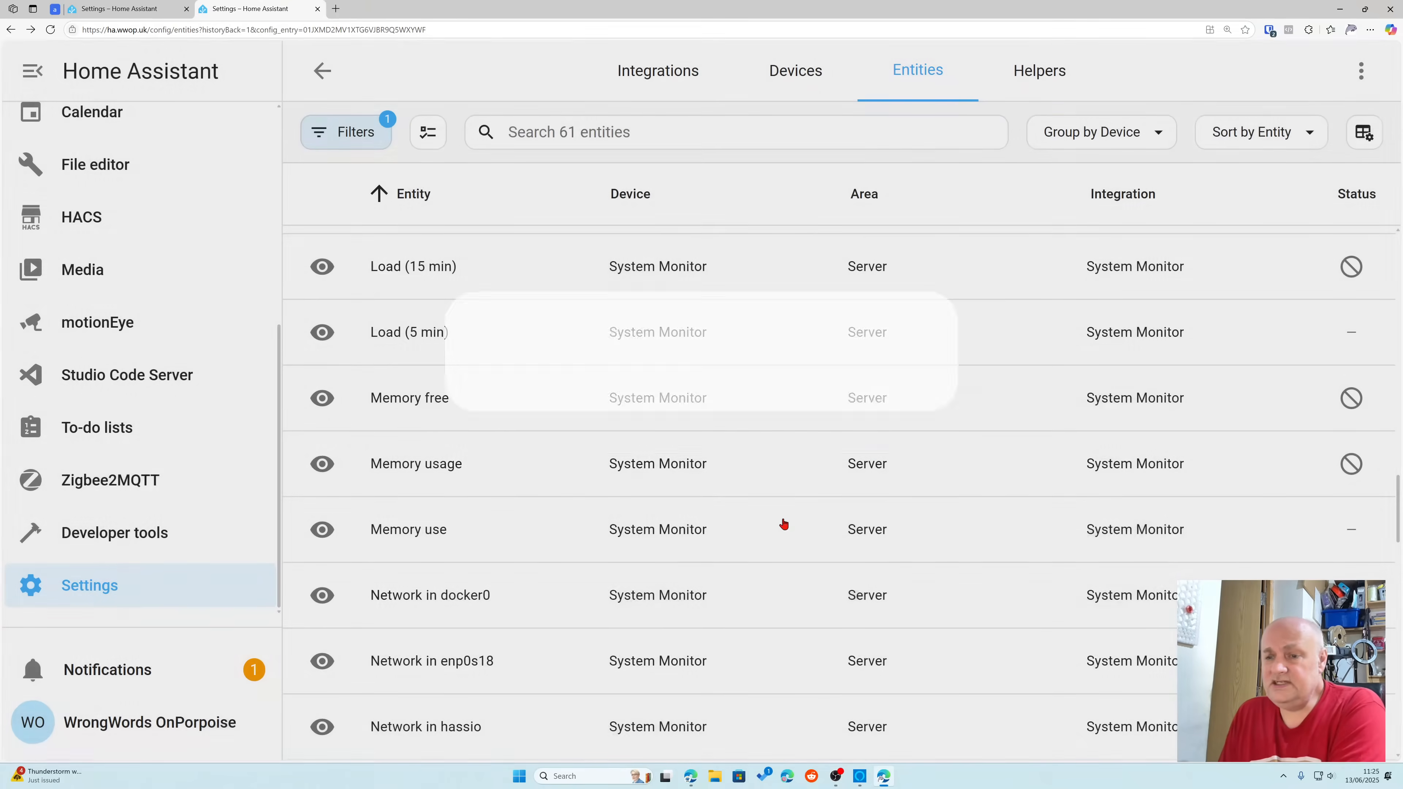
# Step: Enable the System Monitor entity "Network out enp0s18" in its settings and save the change
pyautogui.scroll(-5, 745, 539)
pyautogui.scroll(-3, 718, 531)
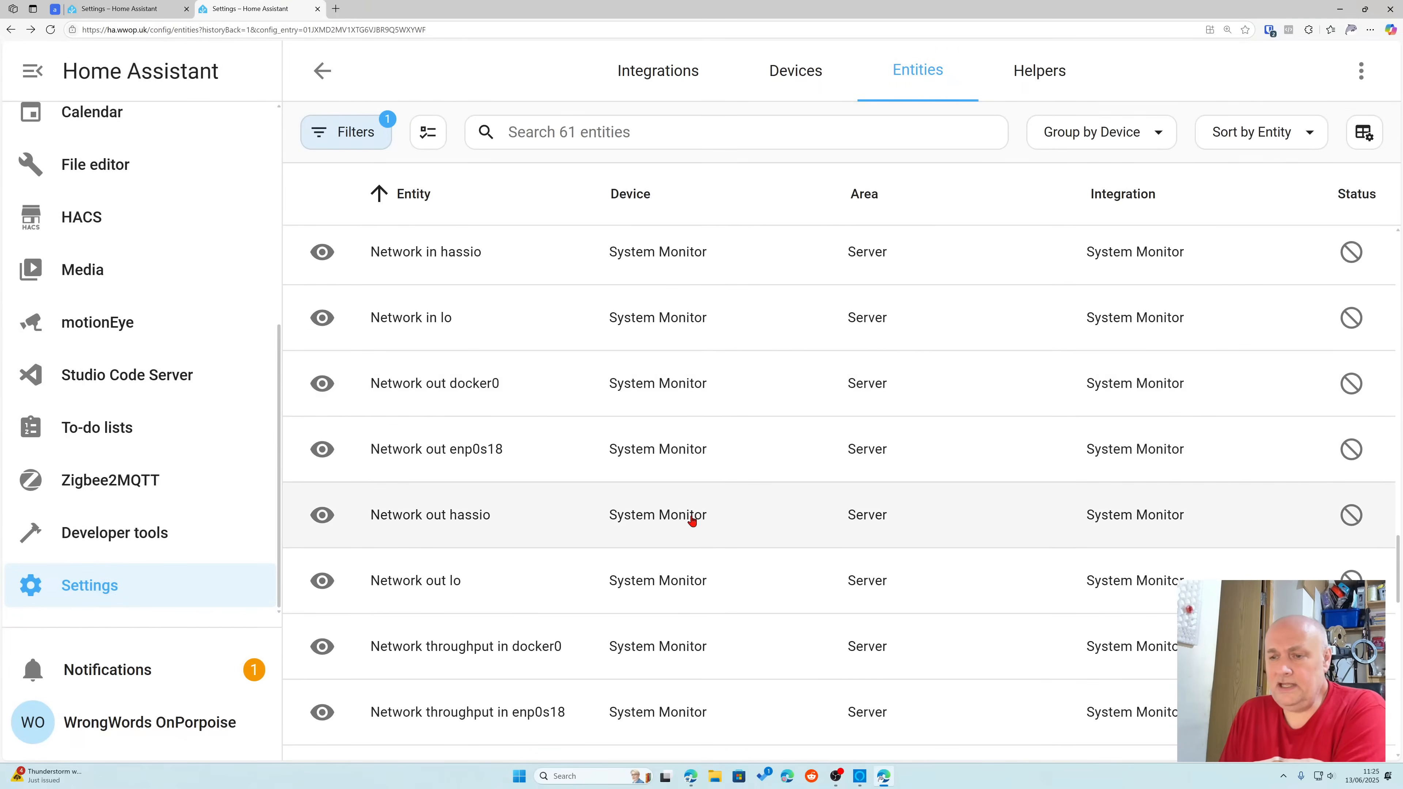
pyautogui.scroll(-3, 693, 522)
pyautogui.scroll(3, 704, 510)
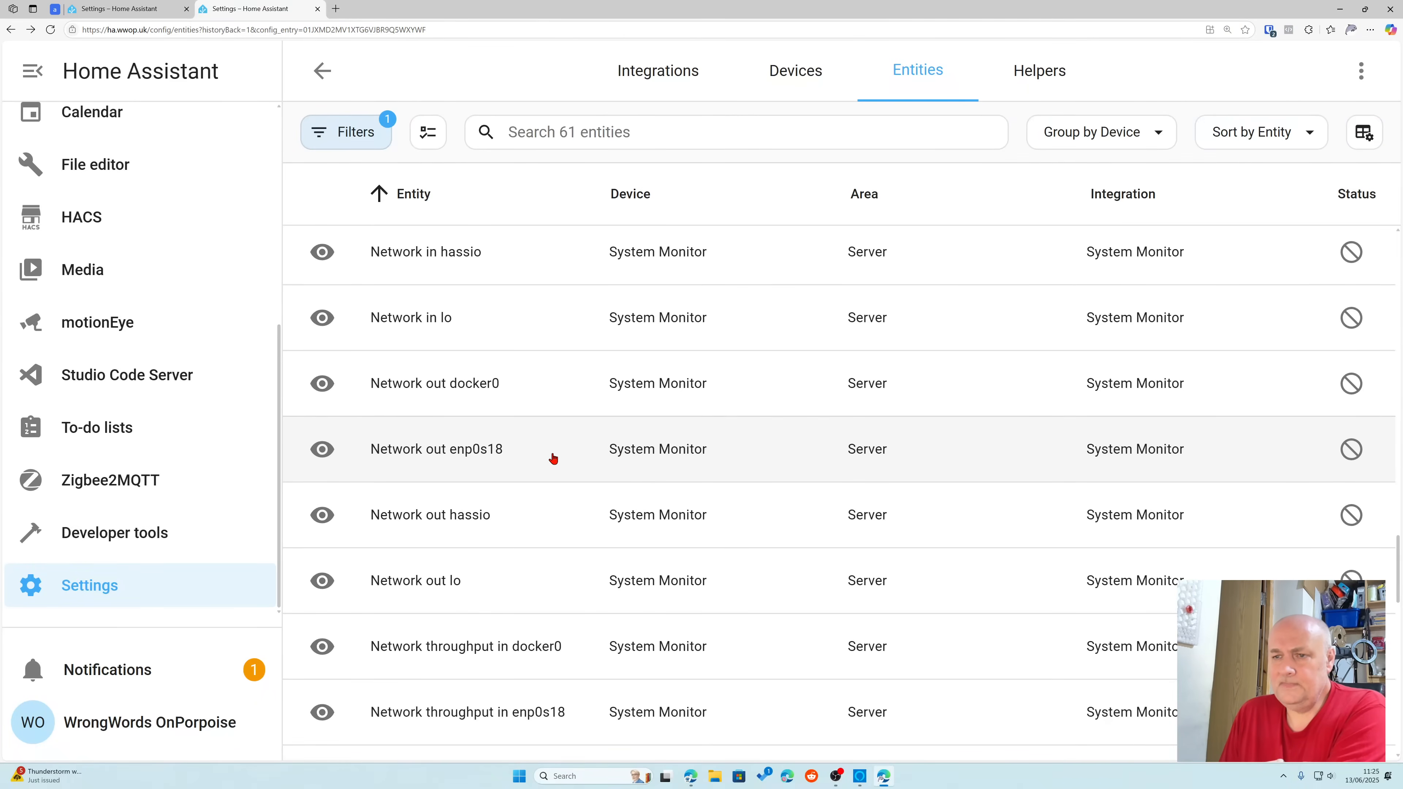
pyautogui.click(634, 452)
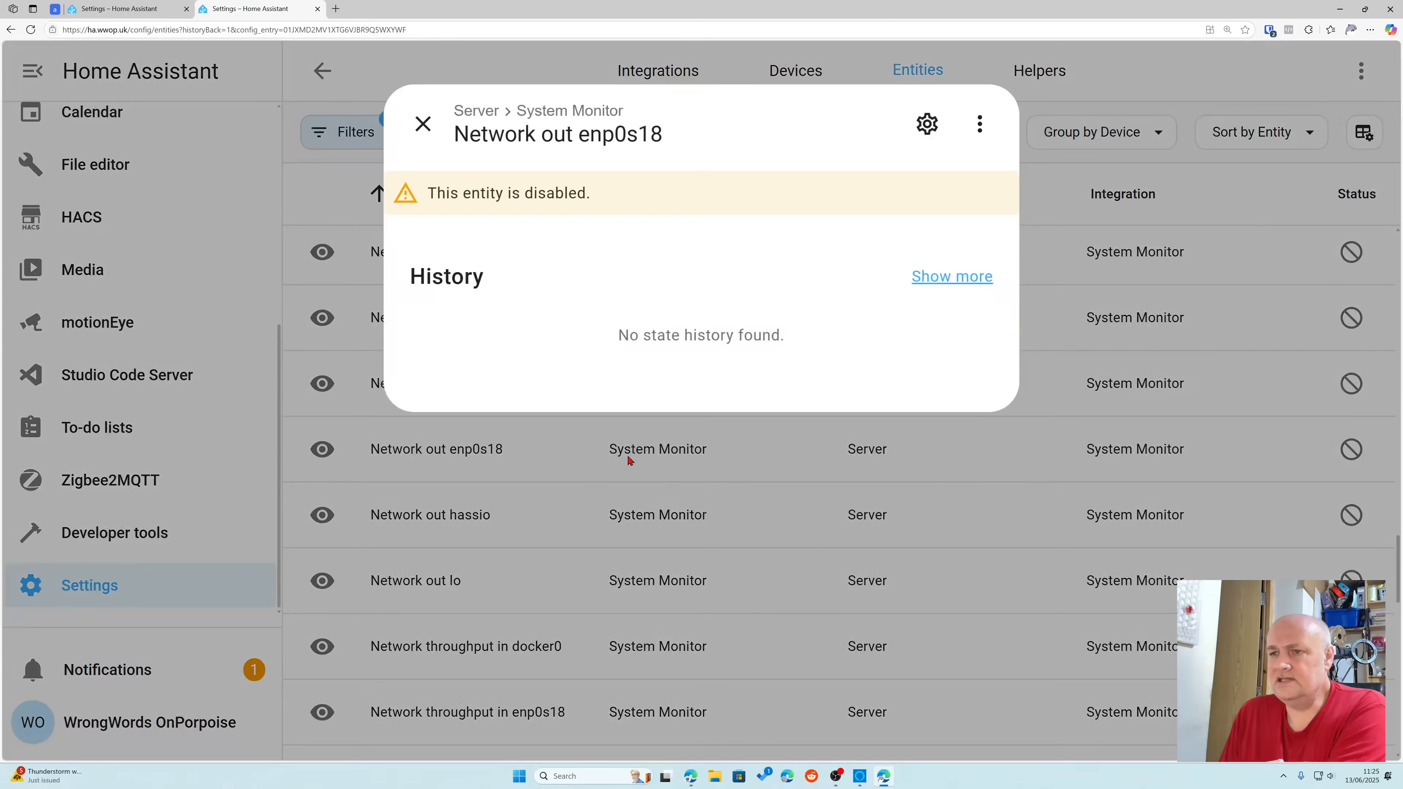
pyautogui.click(926, 126)
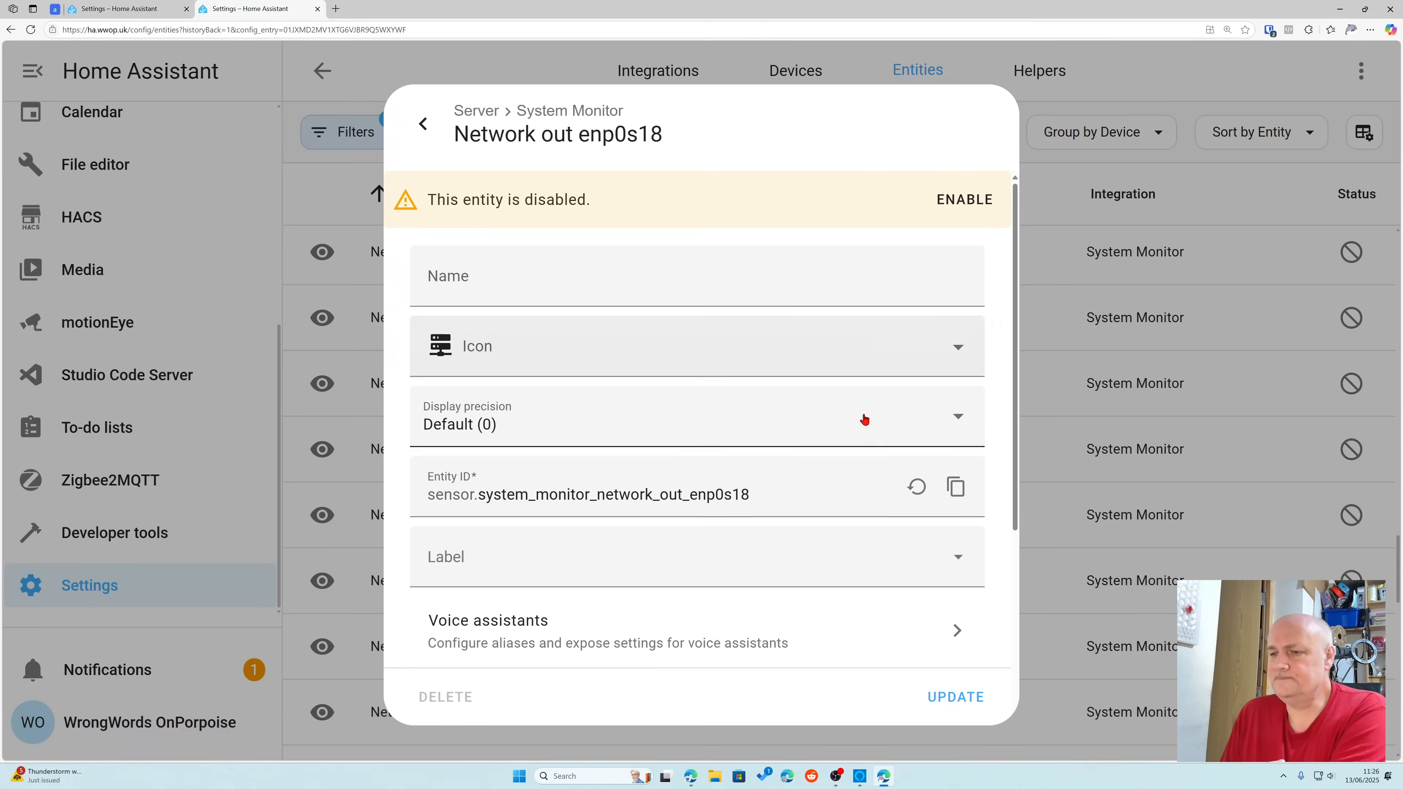
pyautogui.scroll(-5, 865, 417)
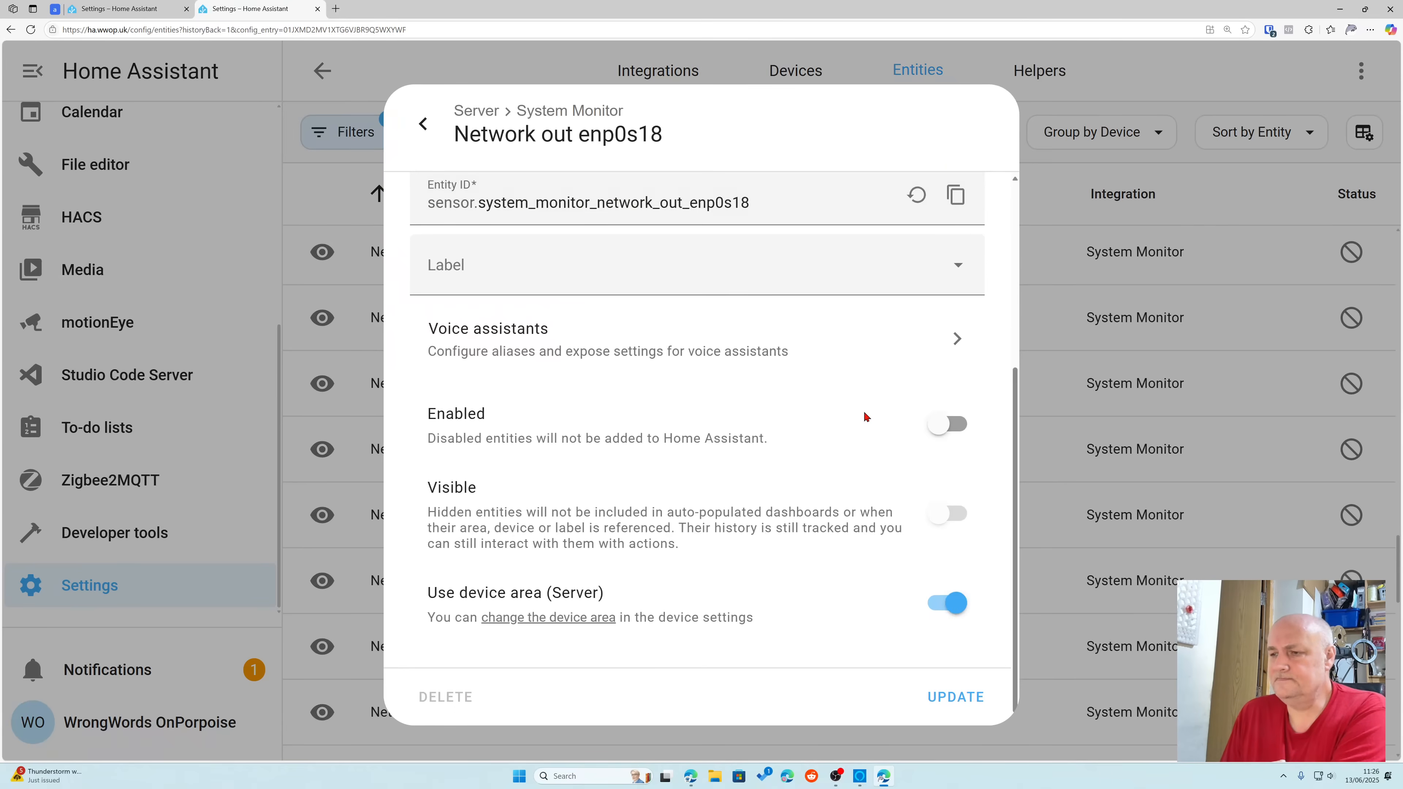
pyautogui.click(948, 424)
pyautogui.click(961, 699)
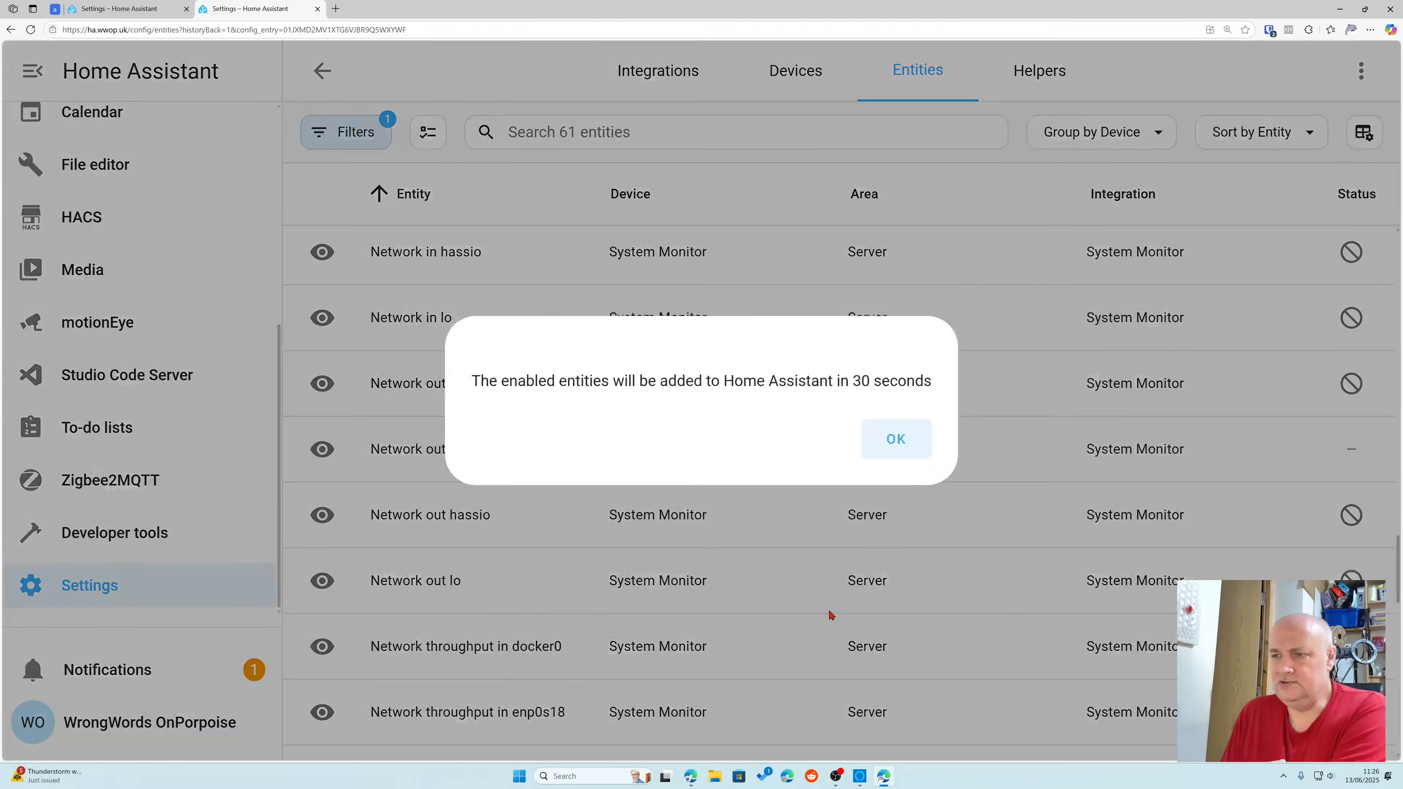
pyautogui.click(894, 463)
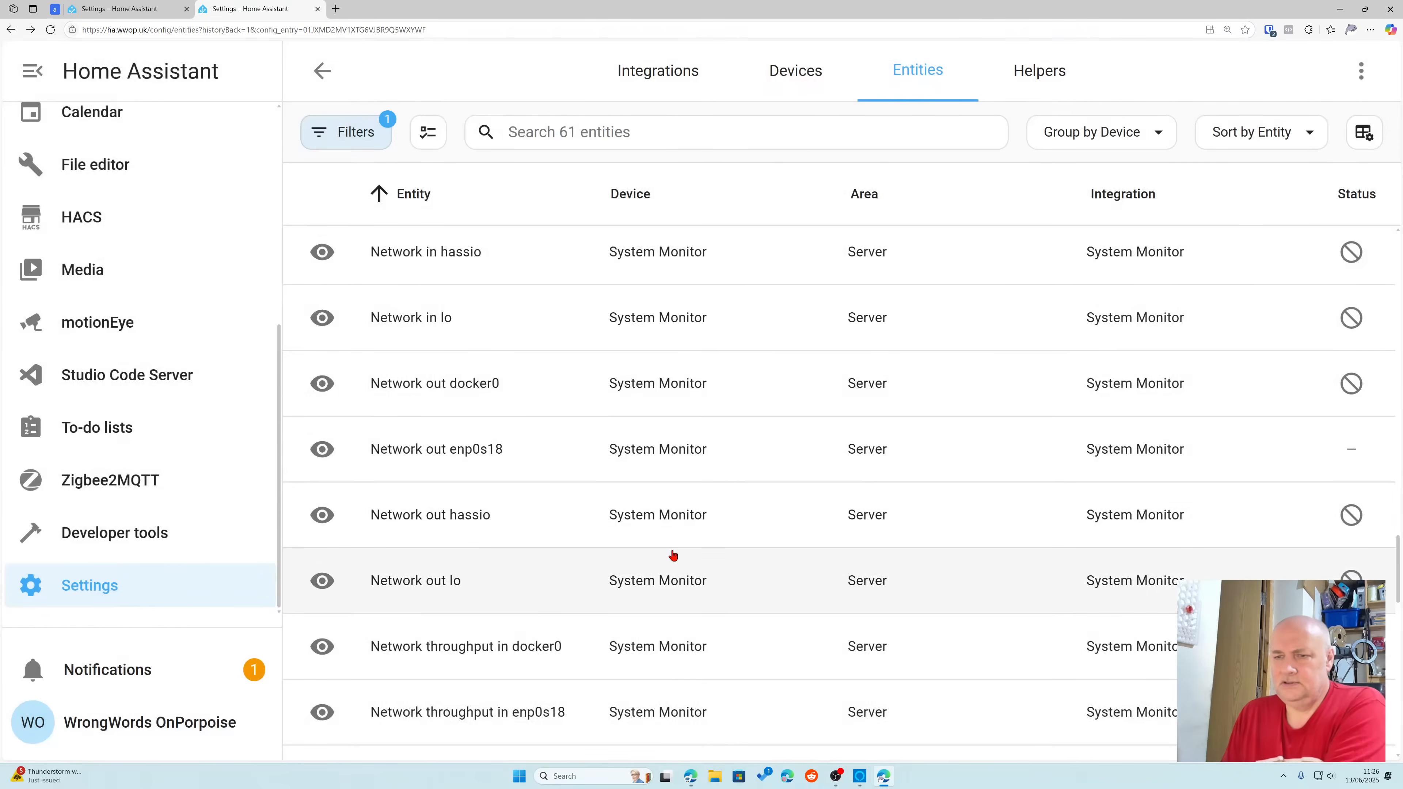
# Step: Enable the System Monitor entity "Processor use" in its settings and save the change
pyautogui.scroll(-4, 674, 555)
pyautogui.scroll(-7, 673, 553)
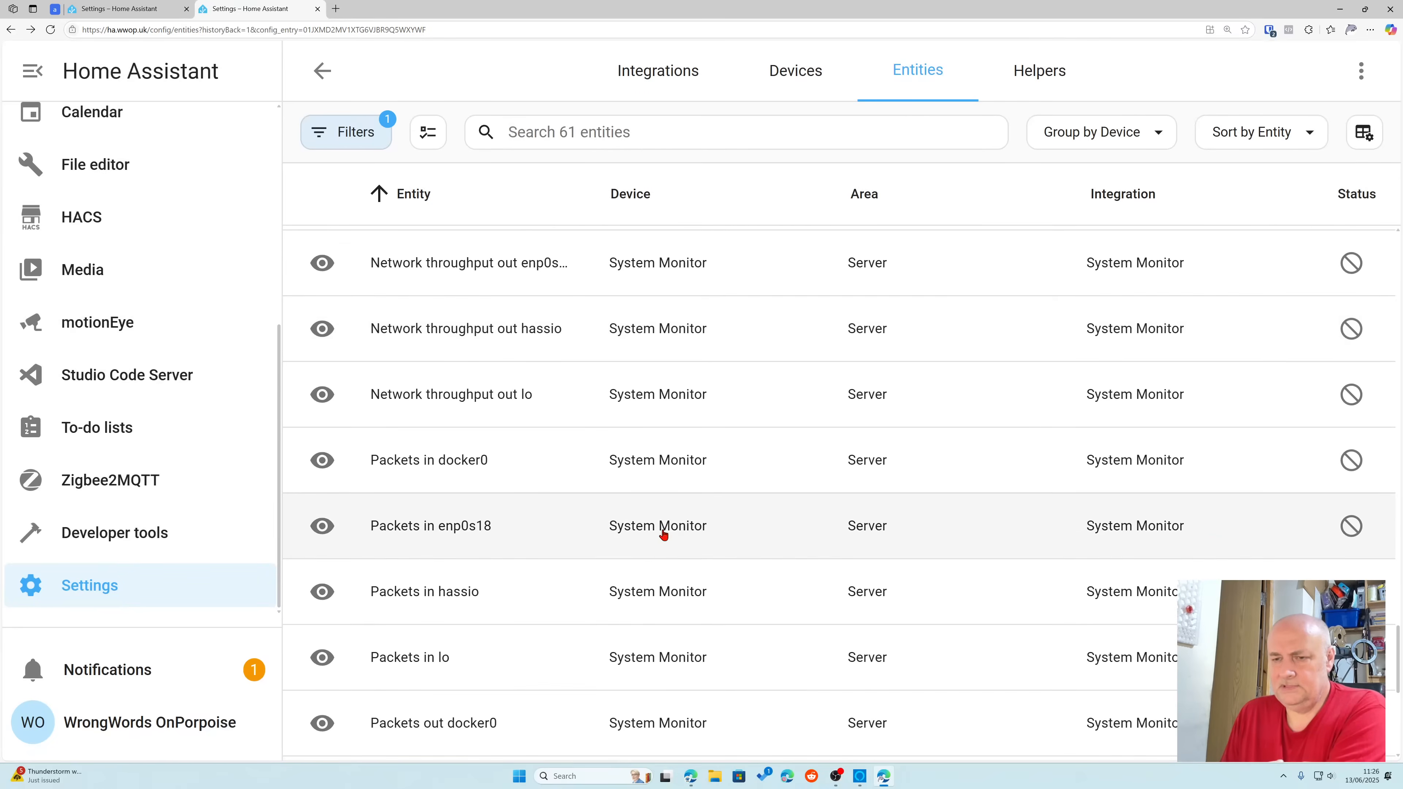
pyautogui.scroll(-4, 658, 520)
pyautogui.scroll(-3, 659, 519)
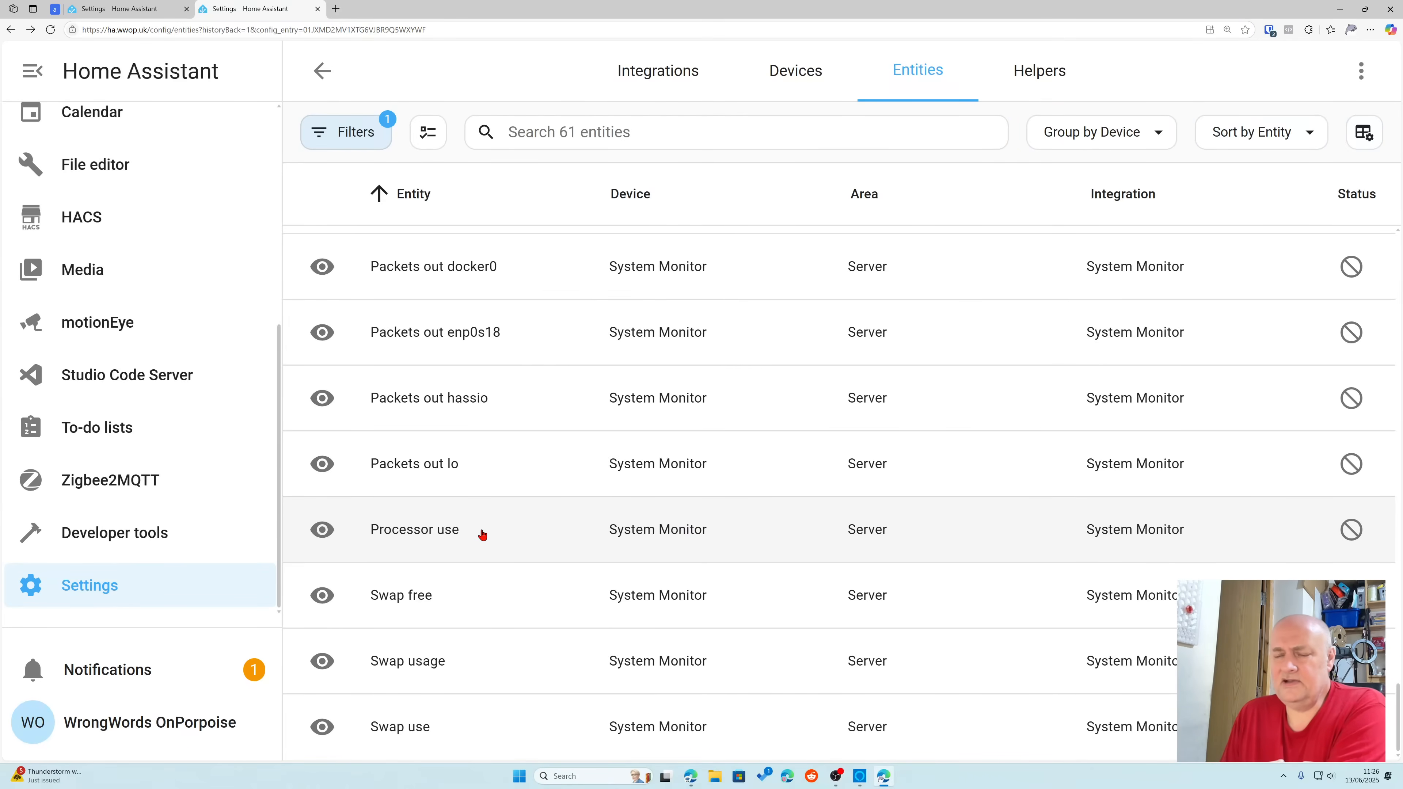
pyautogui.click(633, 543)
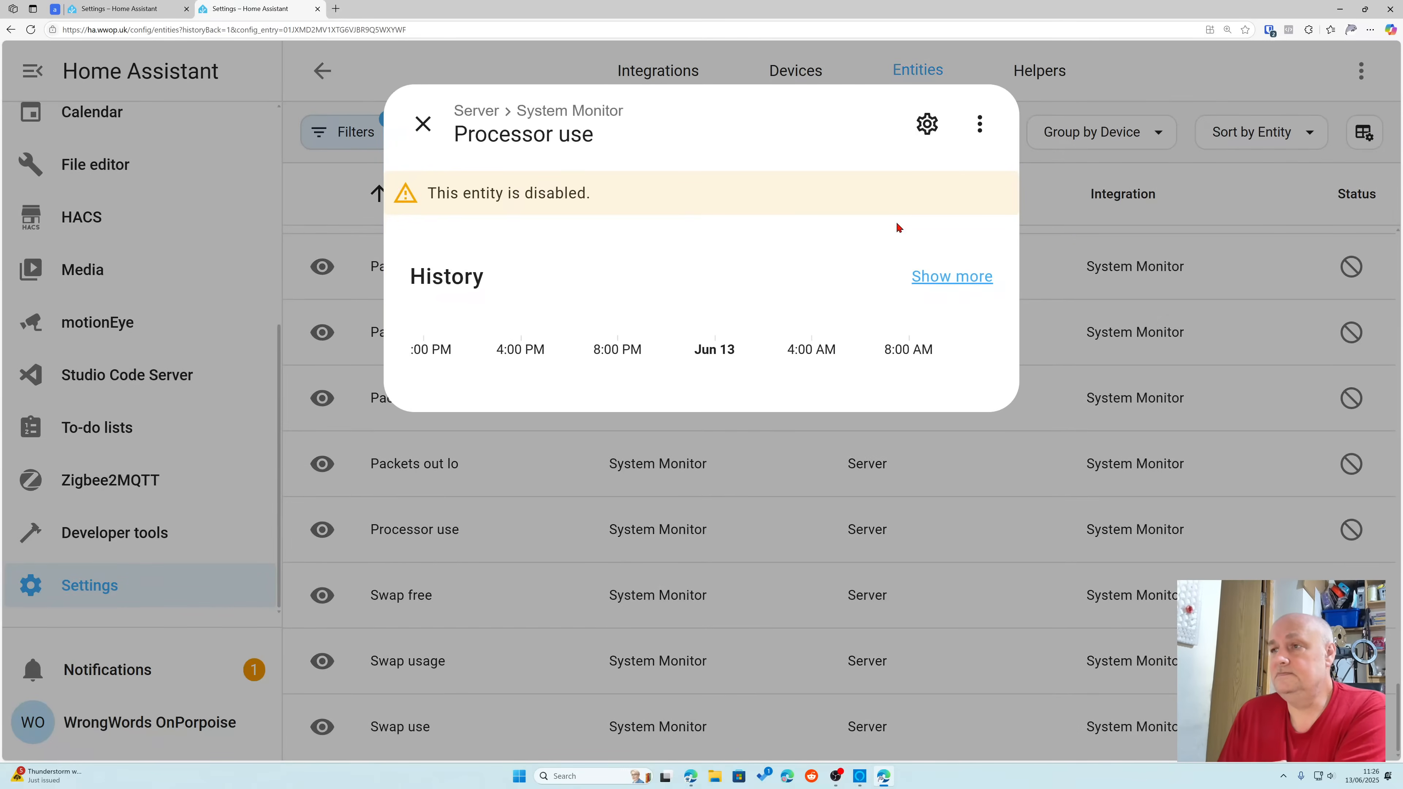
pyautogui.click(925, 144)
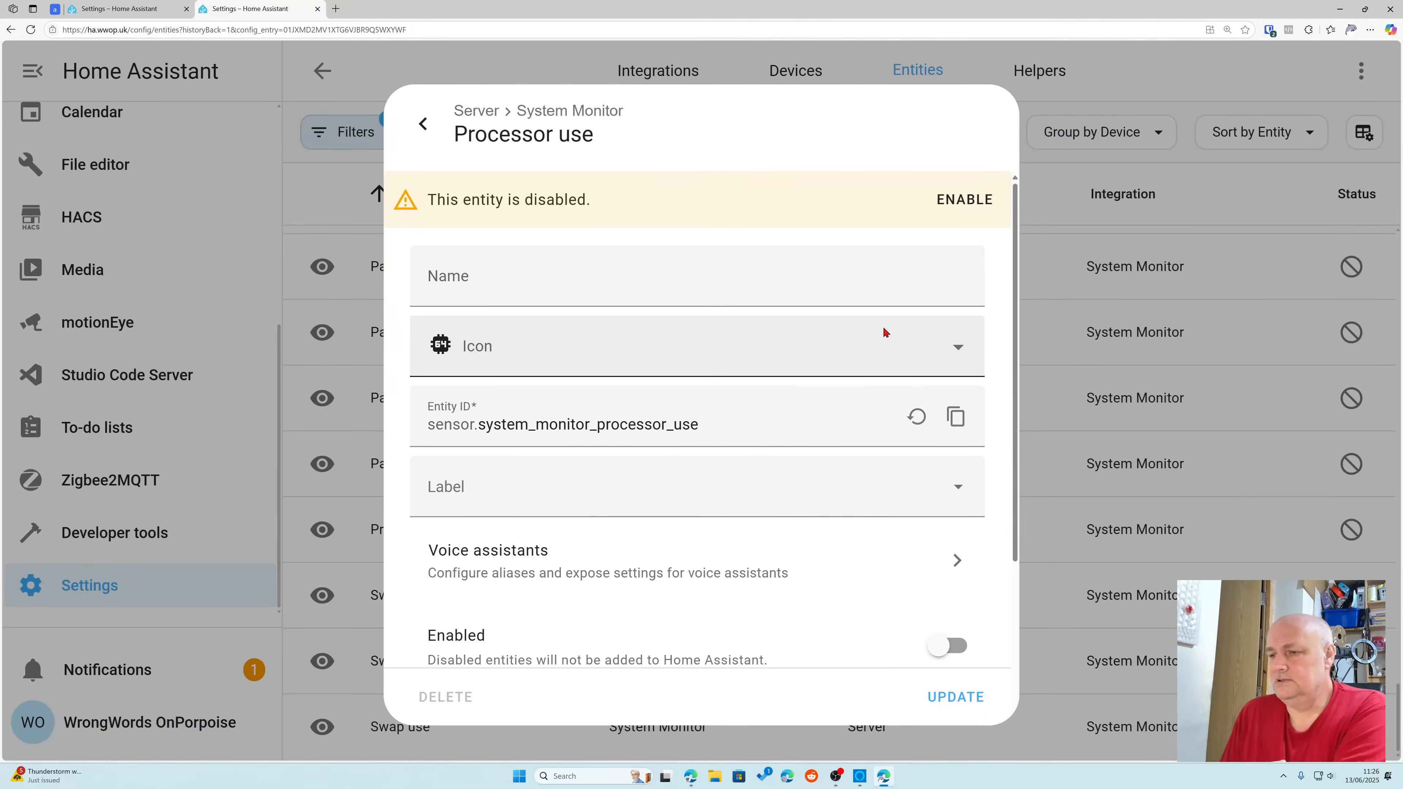
pyautogui.scroll(-4, 883, 337)
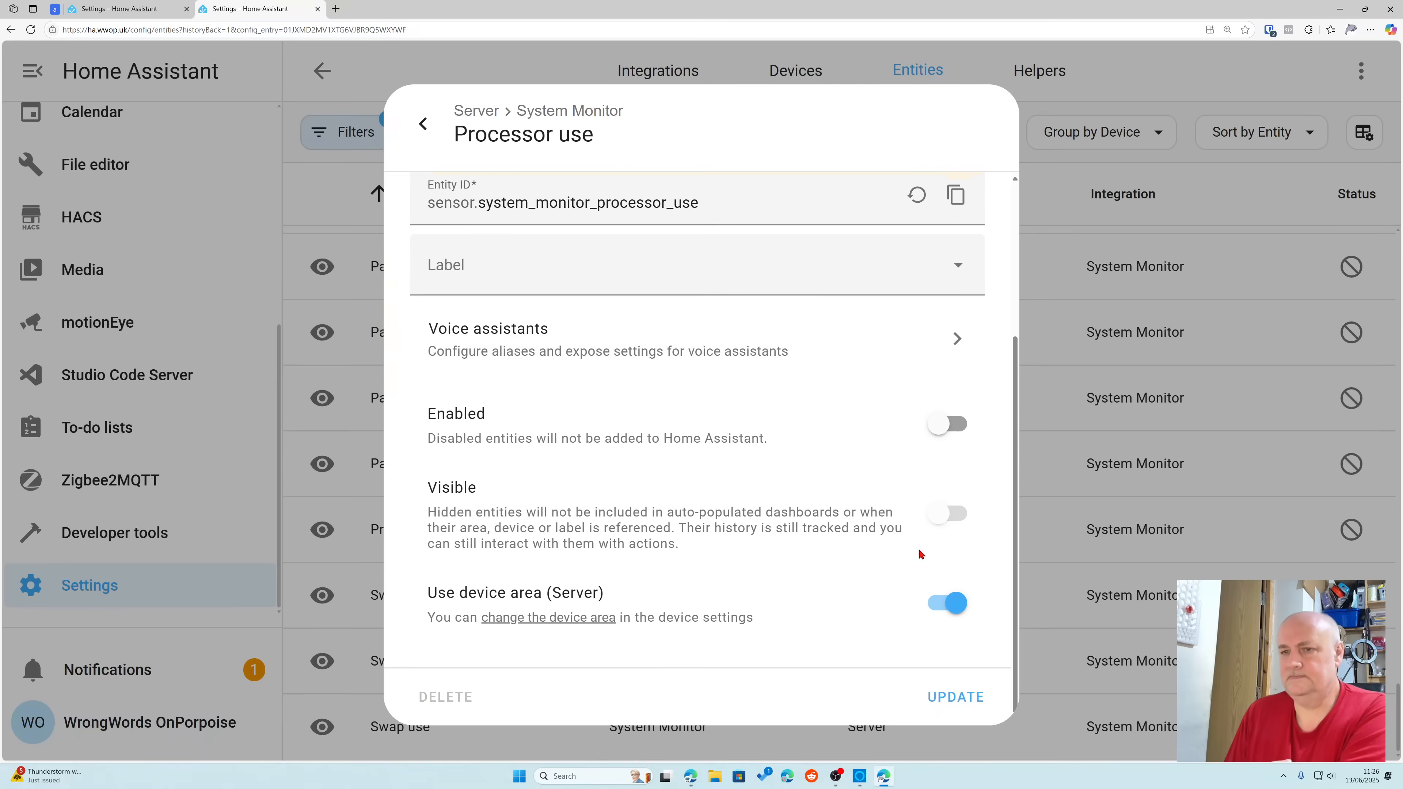
pyautogui.click(950, 423)
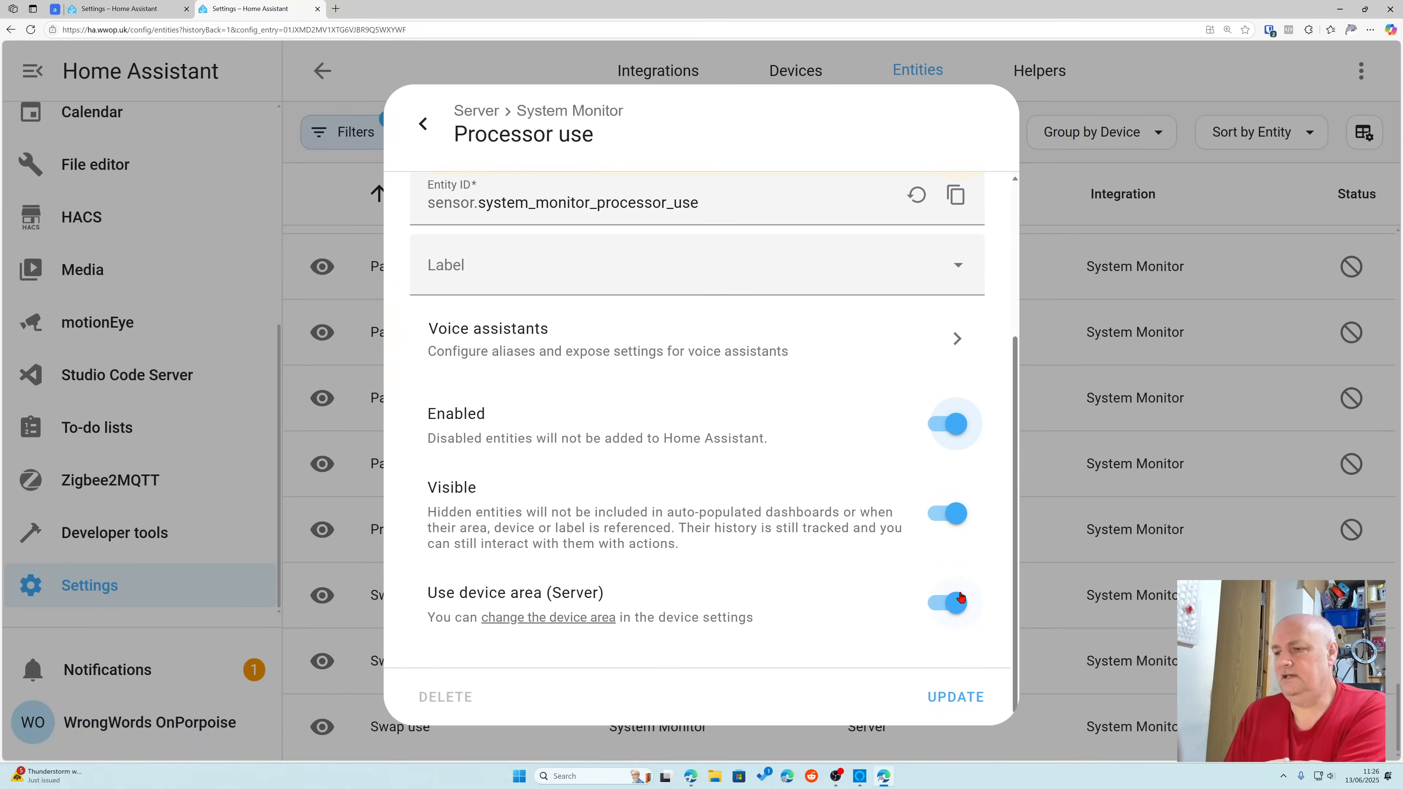
pyautogui.click(950, 698)
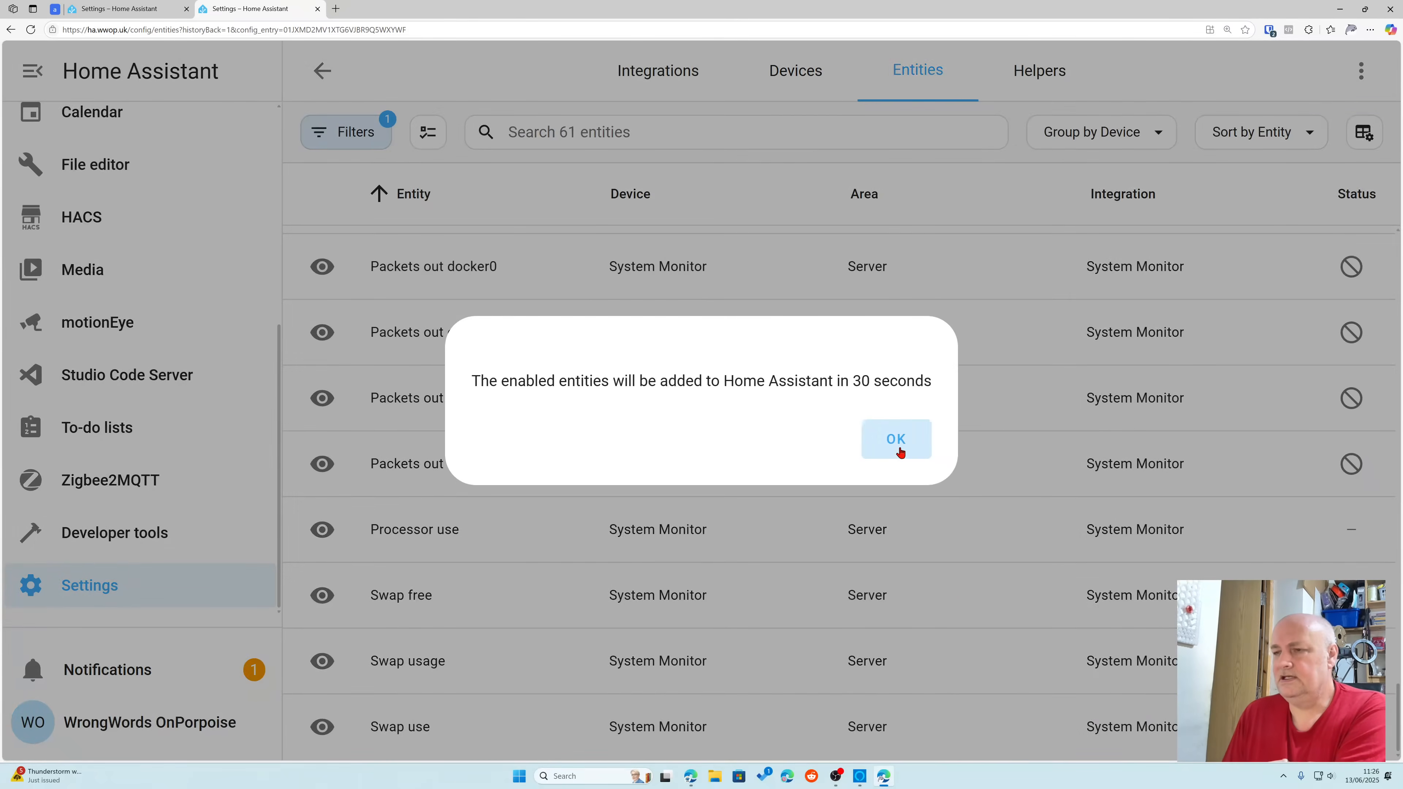
pyautogui.click(896, 442)
pyautogui.scroll(6, 673, 423)
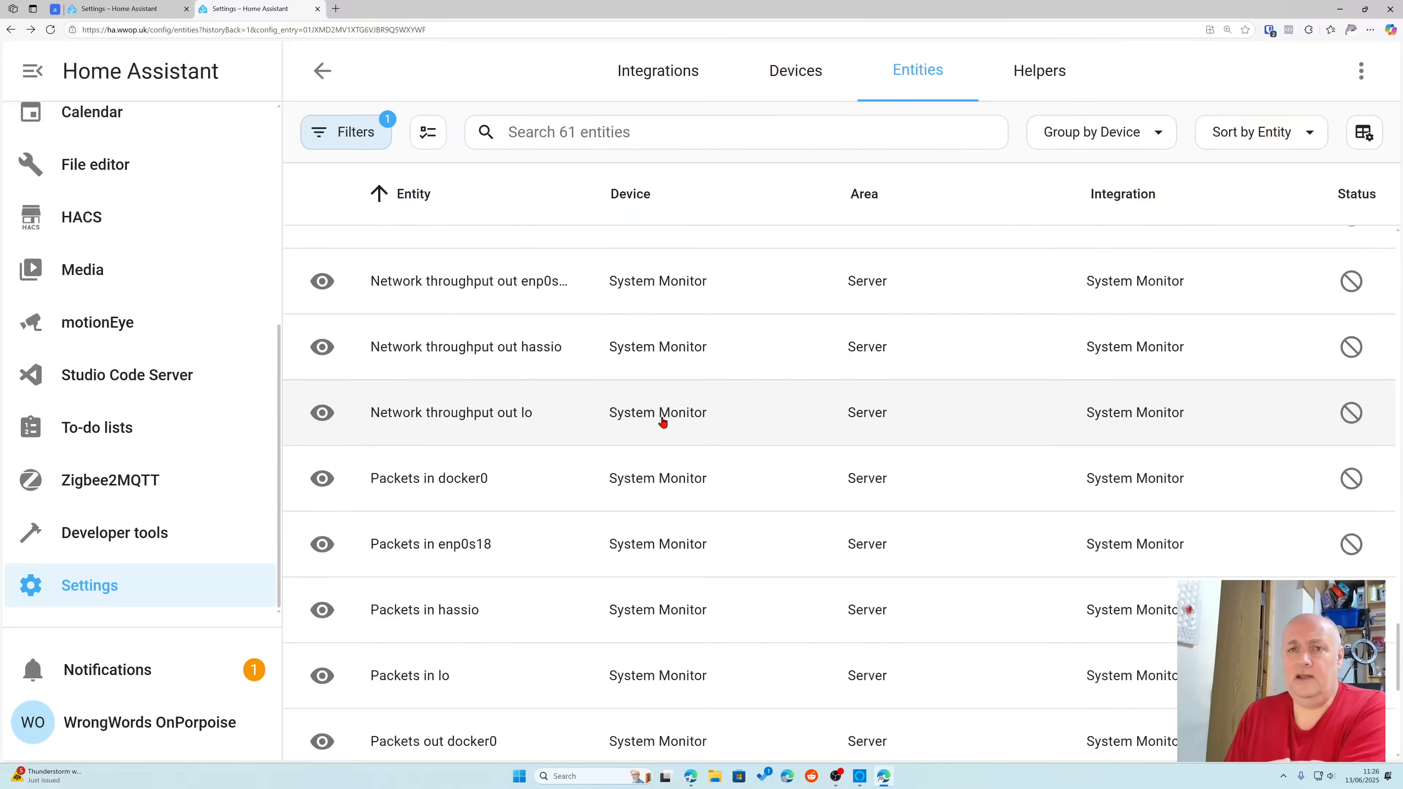
pyautogui.scroll(15, 540, 406)
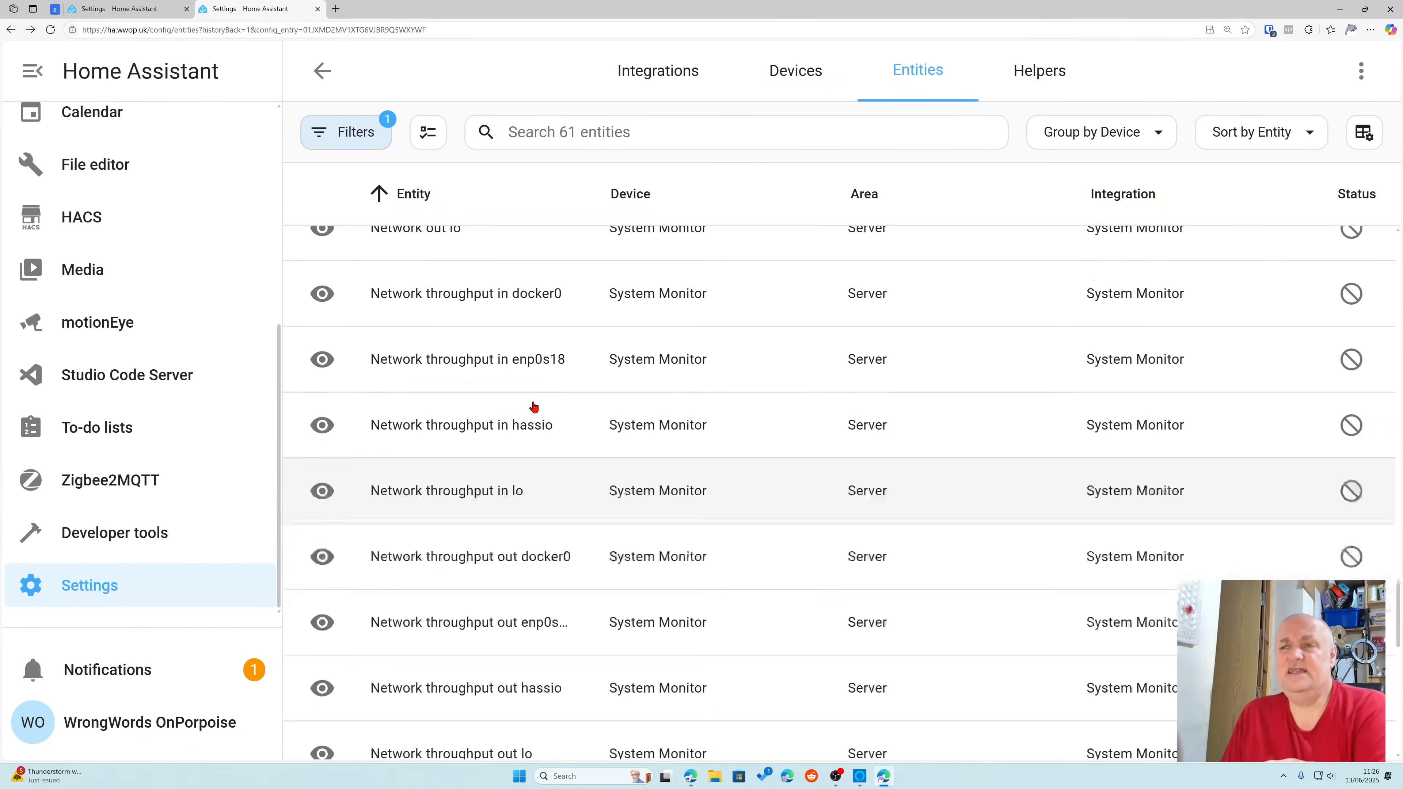
pyautogui.scroll(5, 533, 407)
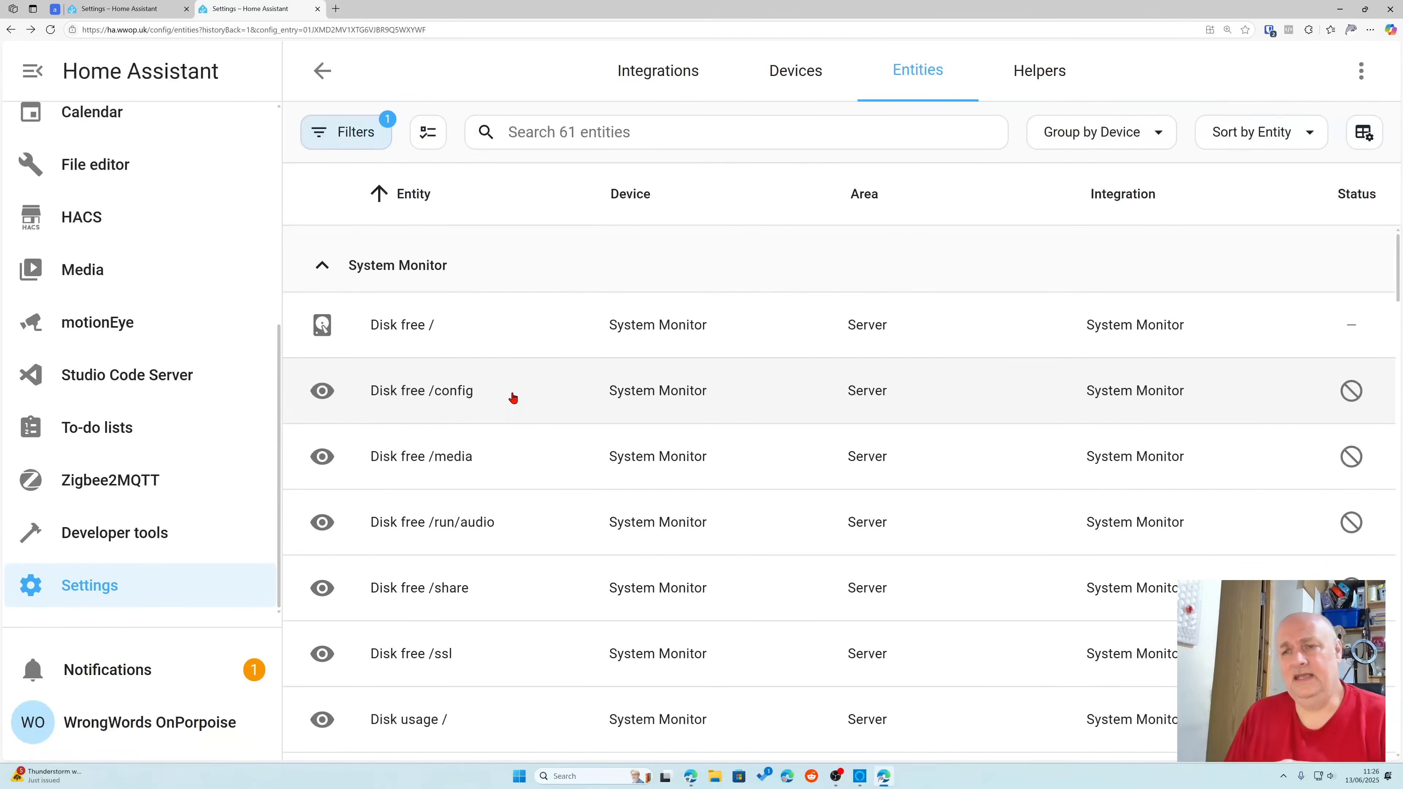
# Step: Start a new dashboard from scratch in the dashboard settings, titled "System Monitor" with the URL system-monitor
pyautogui.click(124, 591)
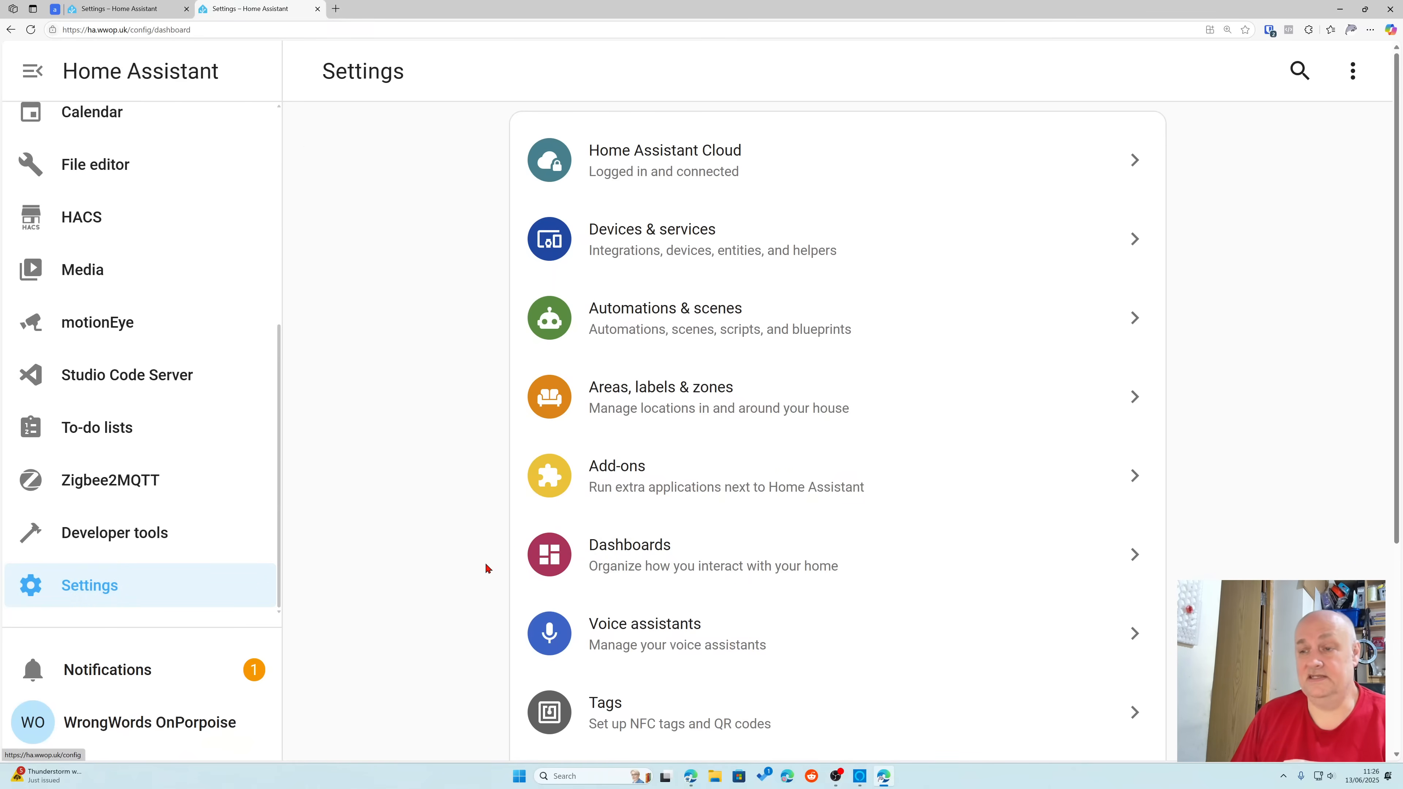
pyautogui.click(646, 569)
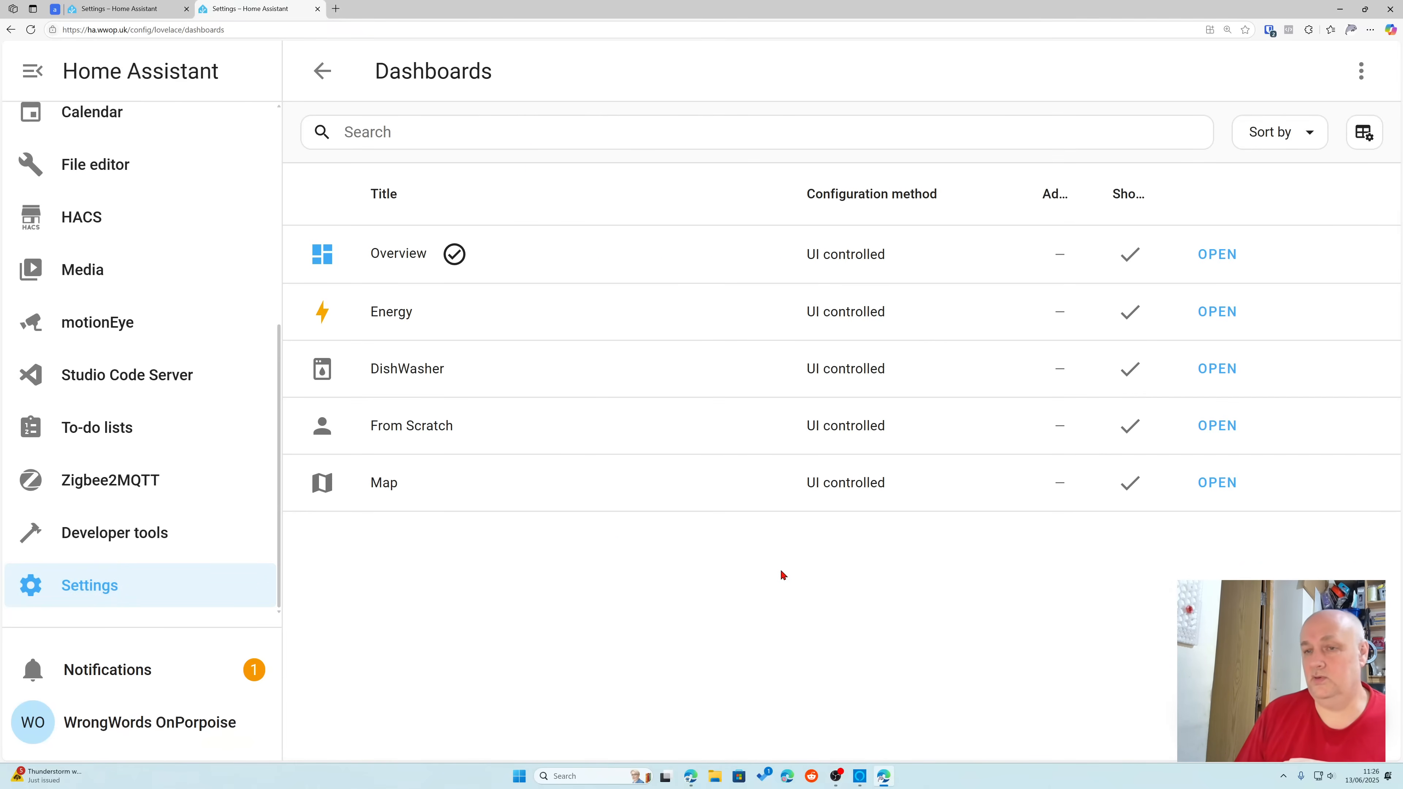
pyautogui.click(1280, 723)
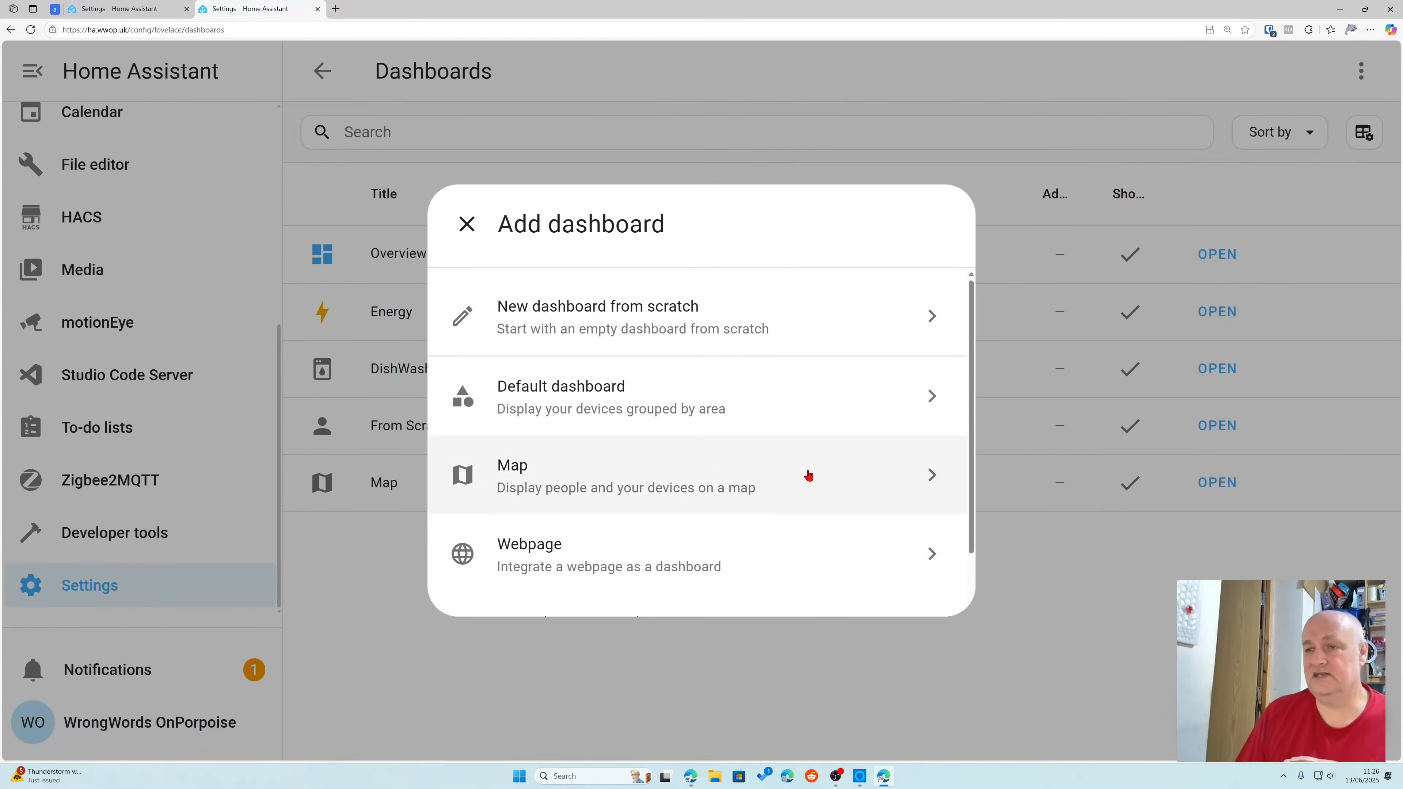
pyautogui.click(687, 319)
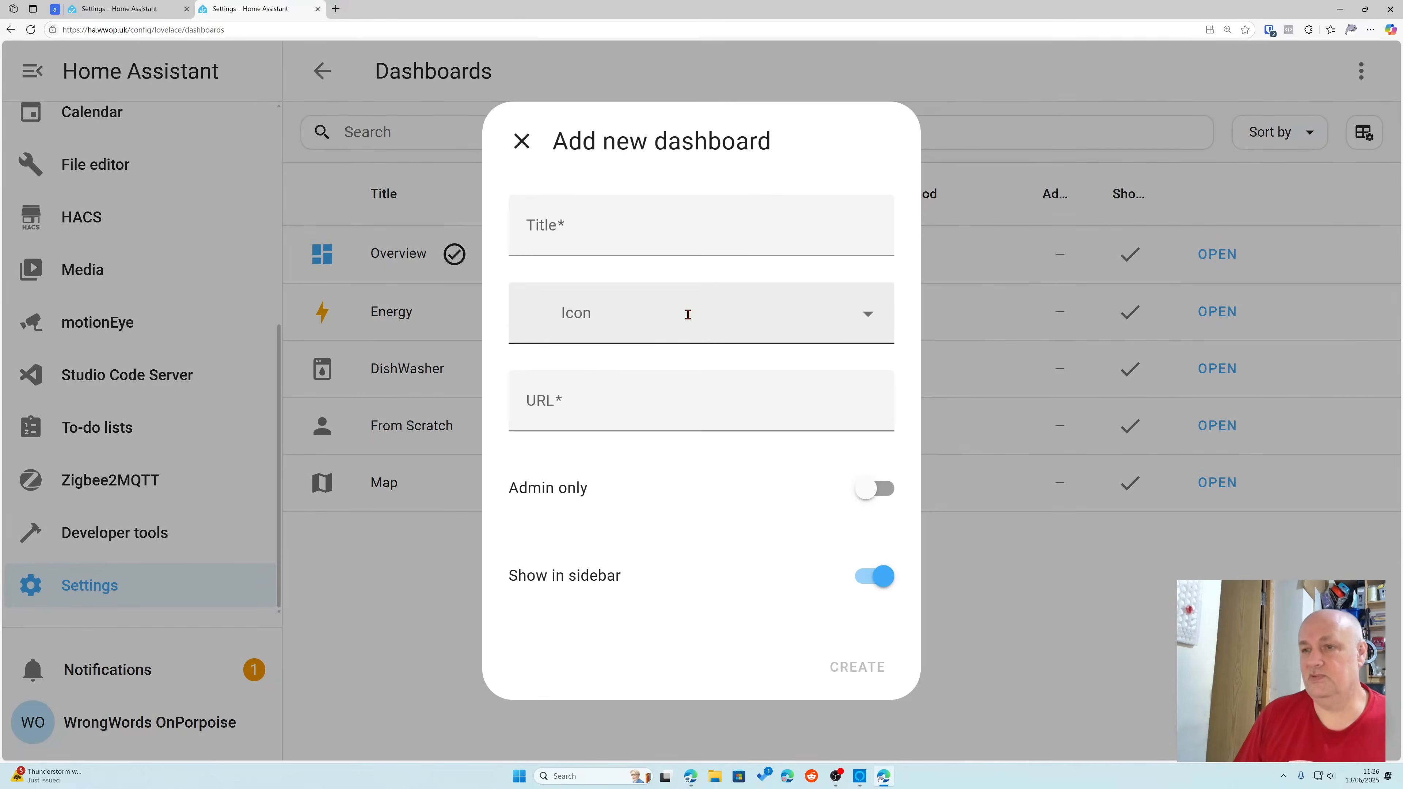
pyautogui.click(659, 238)
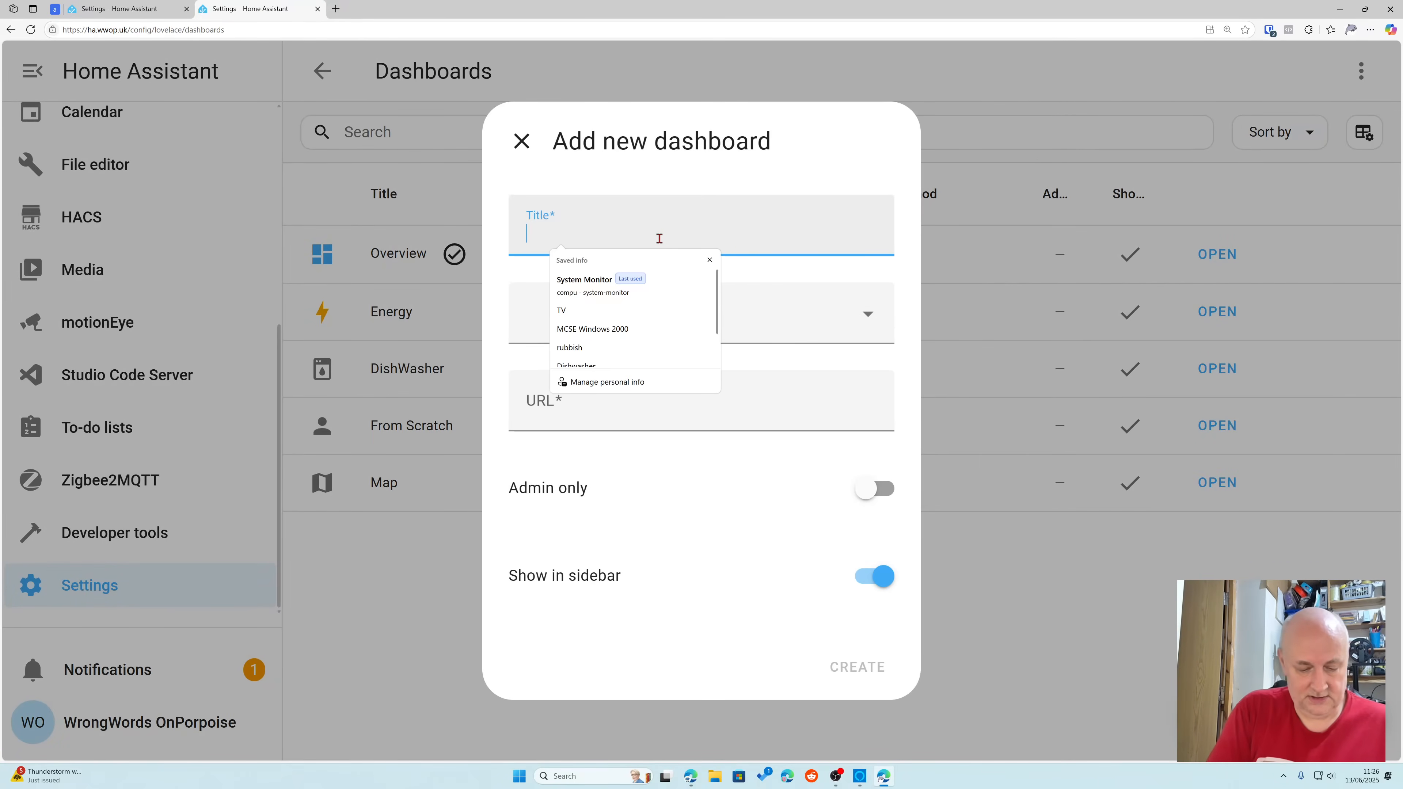
pyautogui.write('System')
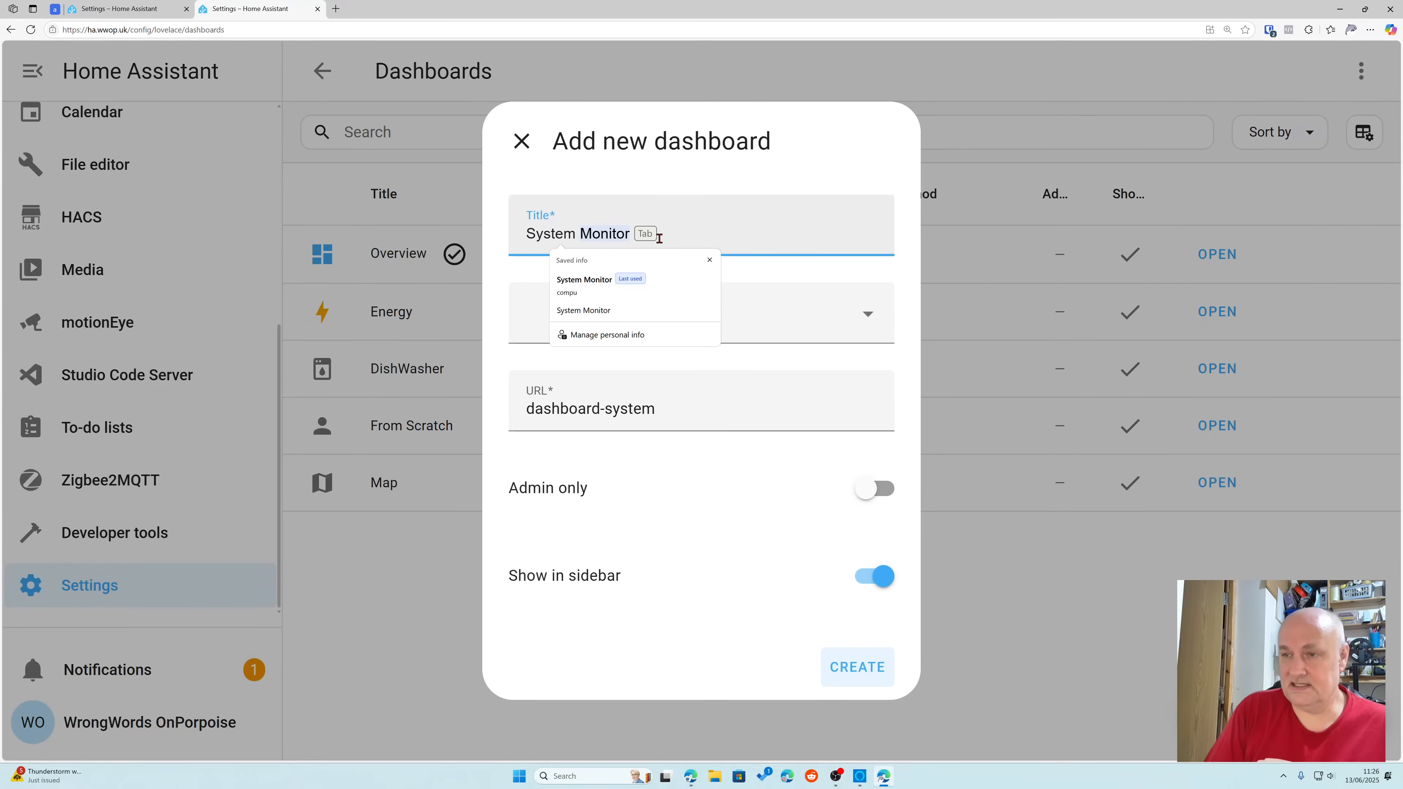
pyautogui.press('Tab')
pyautogui.press('Tab')
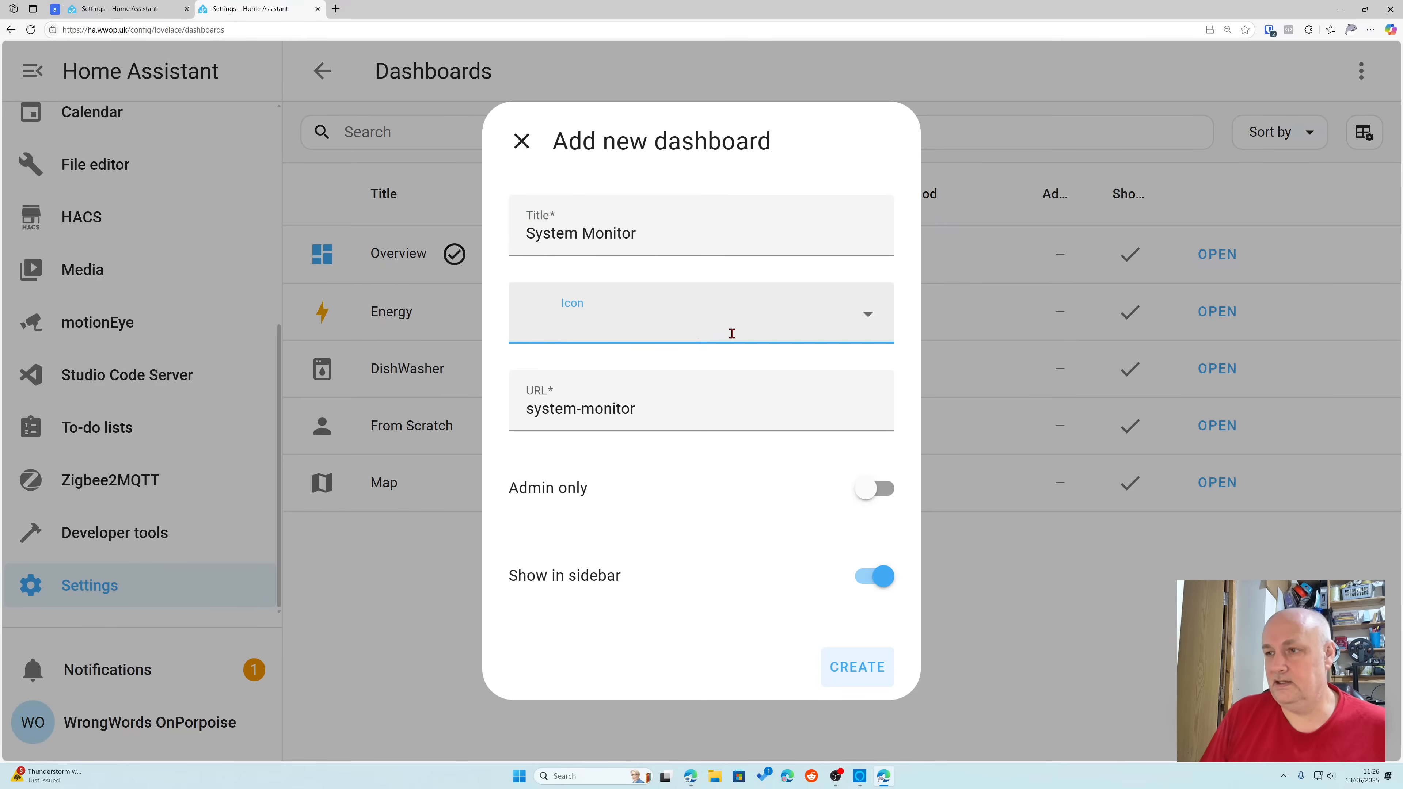
# Step: Choose the icon mdi:cellphone-arrow-down for the System Monitor dashboard and create it
pyautogui.click(770, 319)
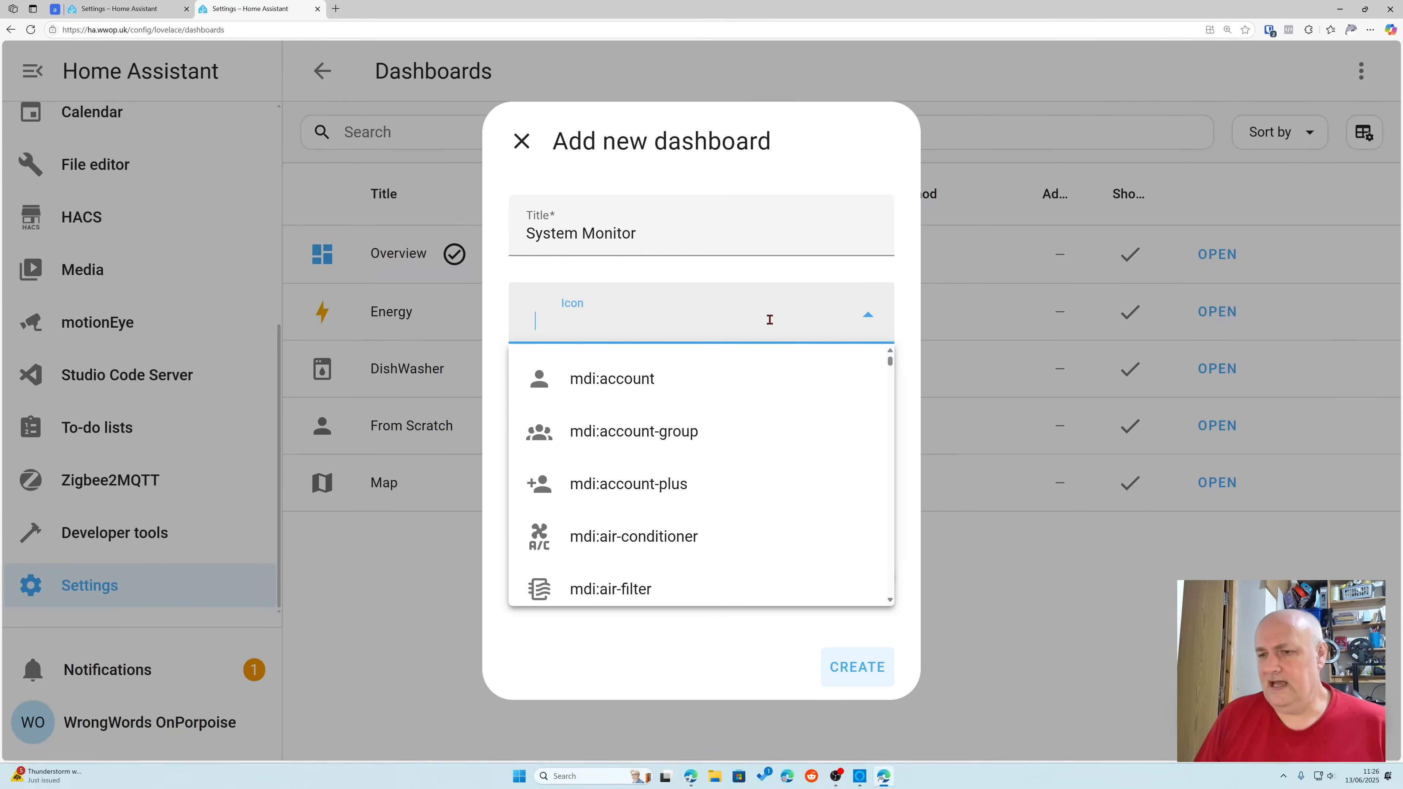
pyautogui.write('s')
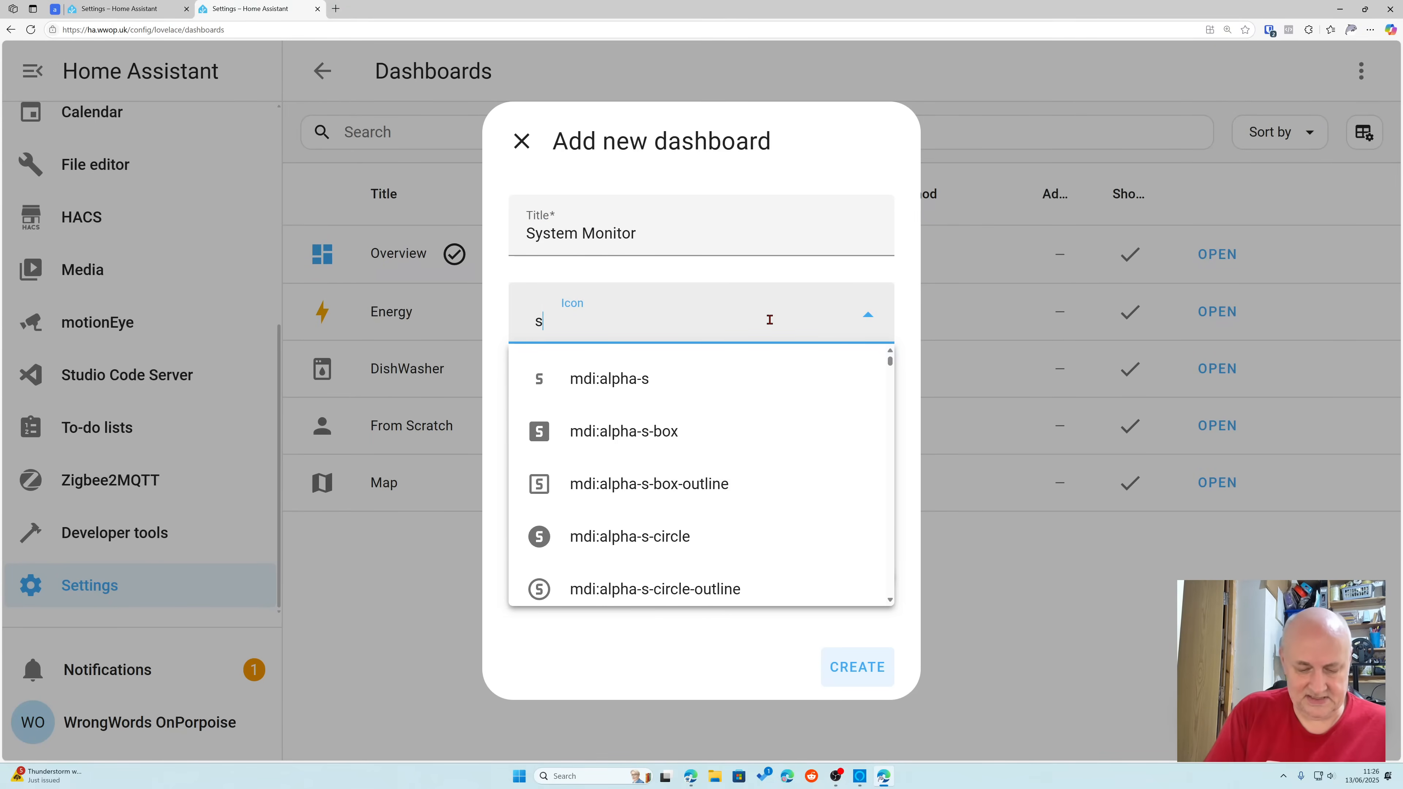
pyautogui.write('ystem')
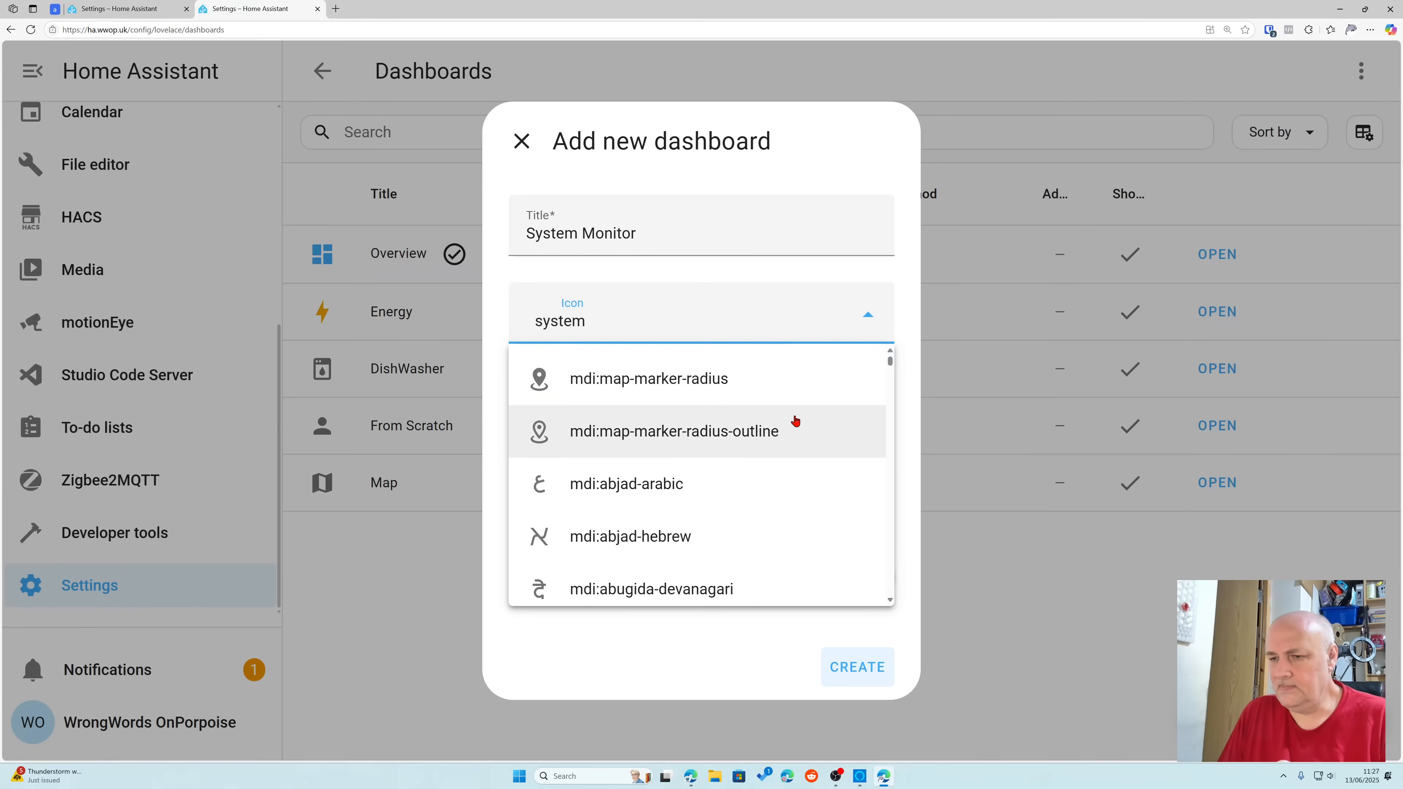
pyautogui.scroll(-10, 796, 421)
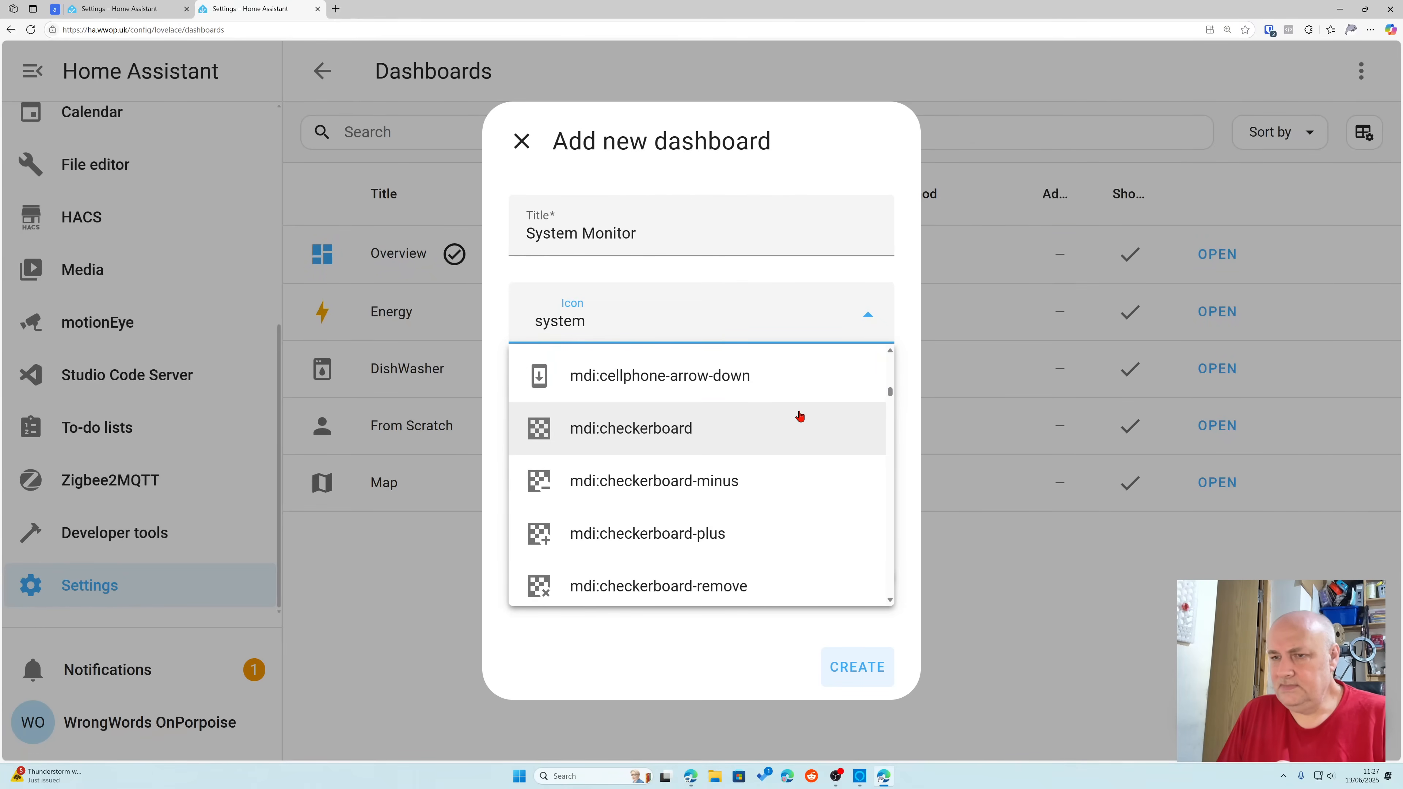
pyautogui.click(731, 383)
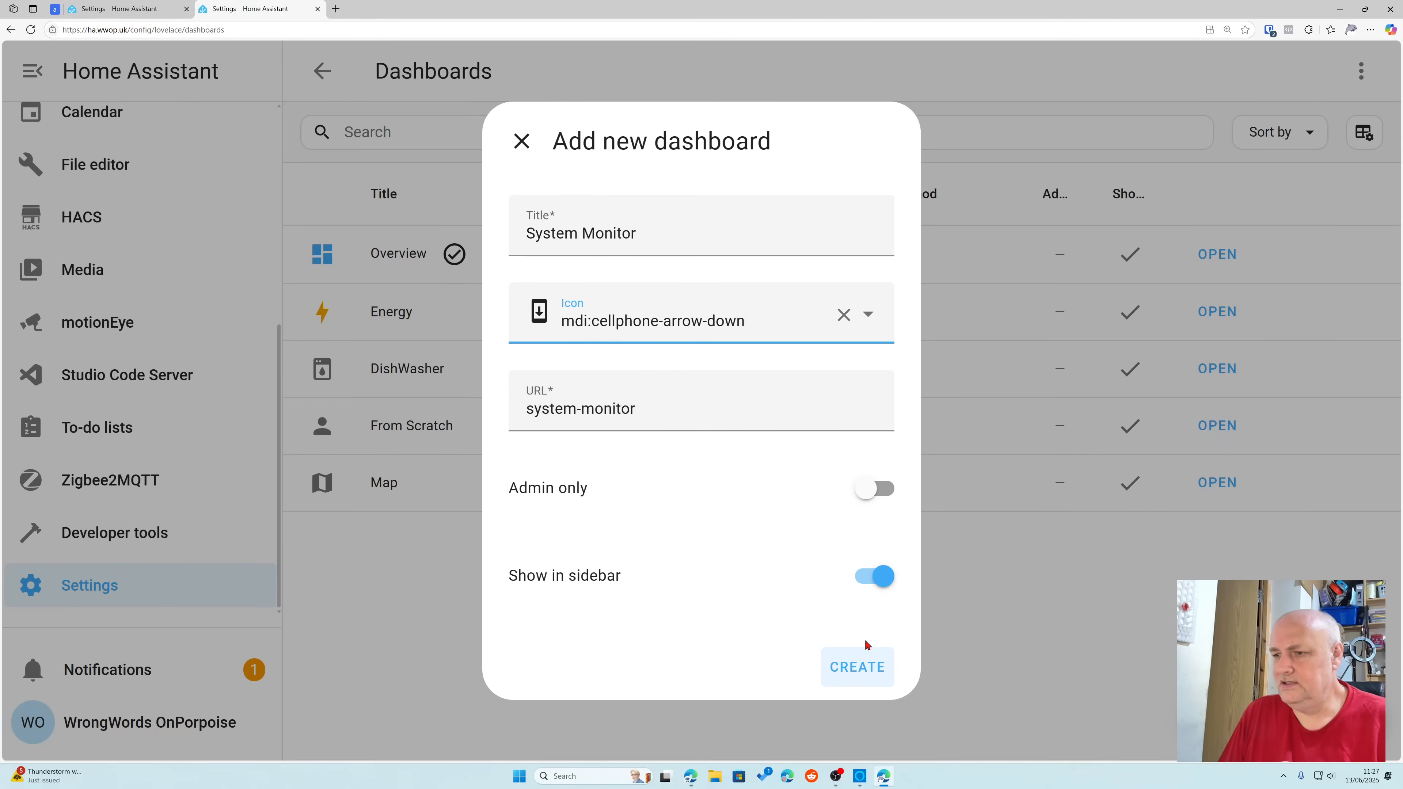
pyautogui.click(851, 668)
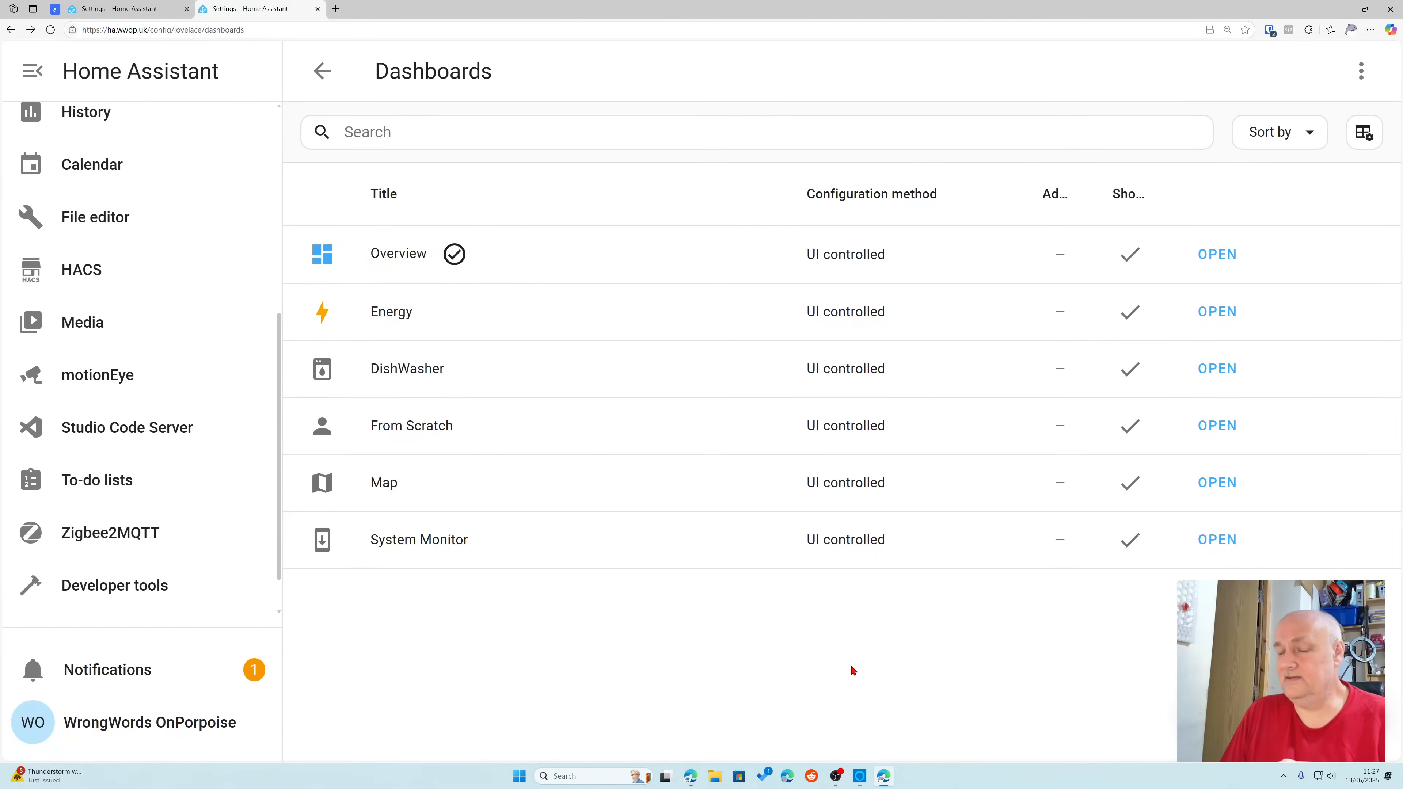
pyautogui.click(422, 549)
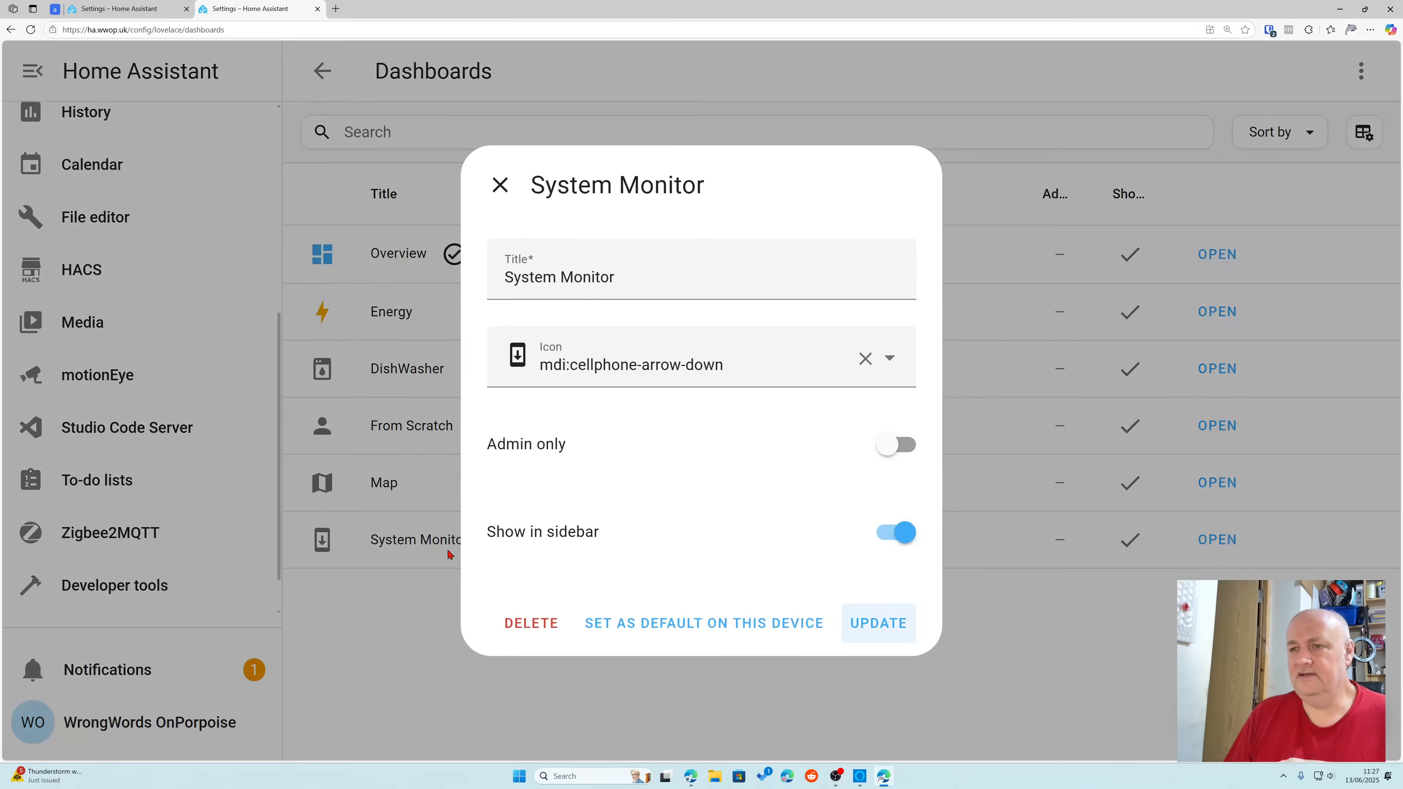
pyautogui.click(500, 185)
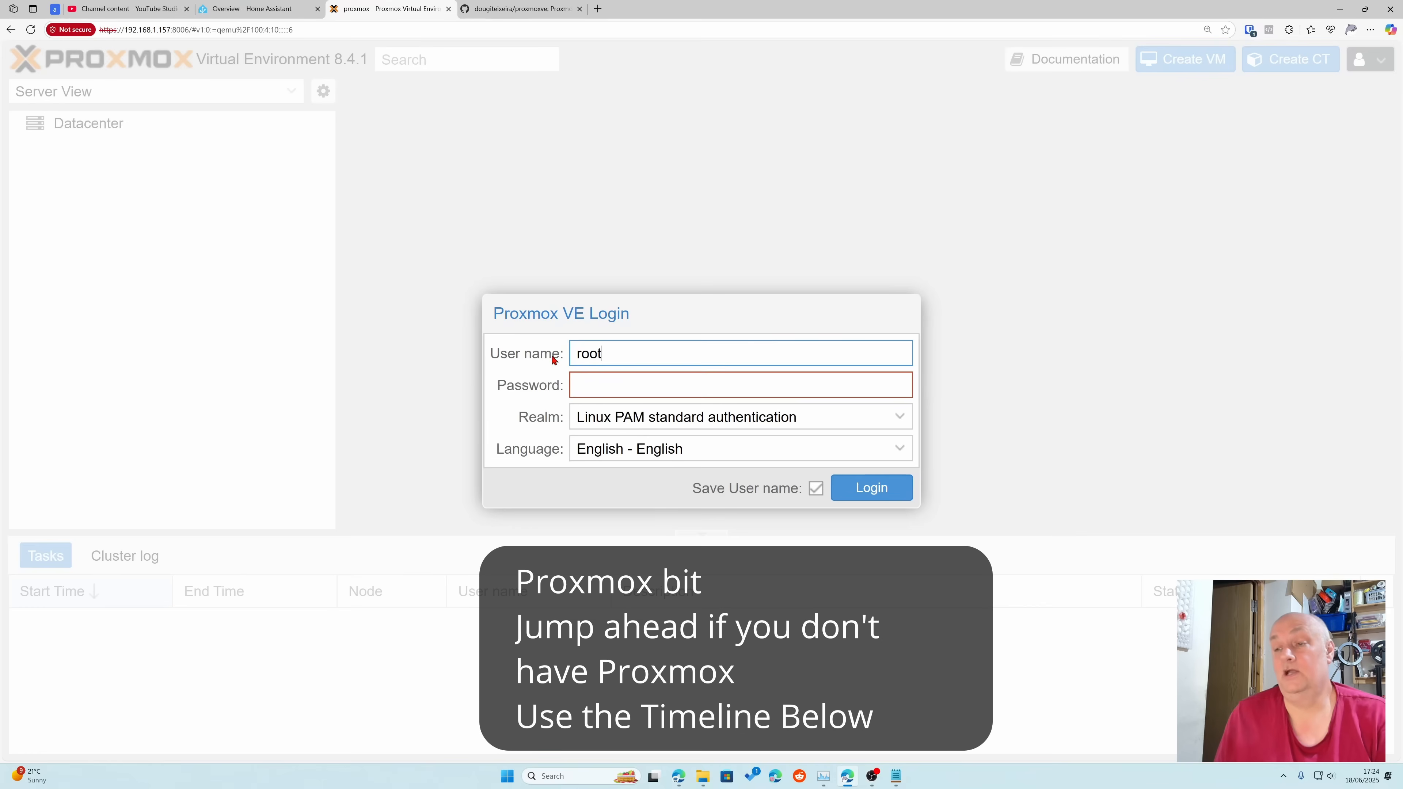
# Step: Log in to the Proxmox VE web interface by entering the account password
pyautogui.click(595, 385)
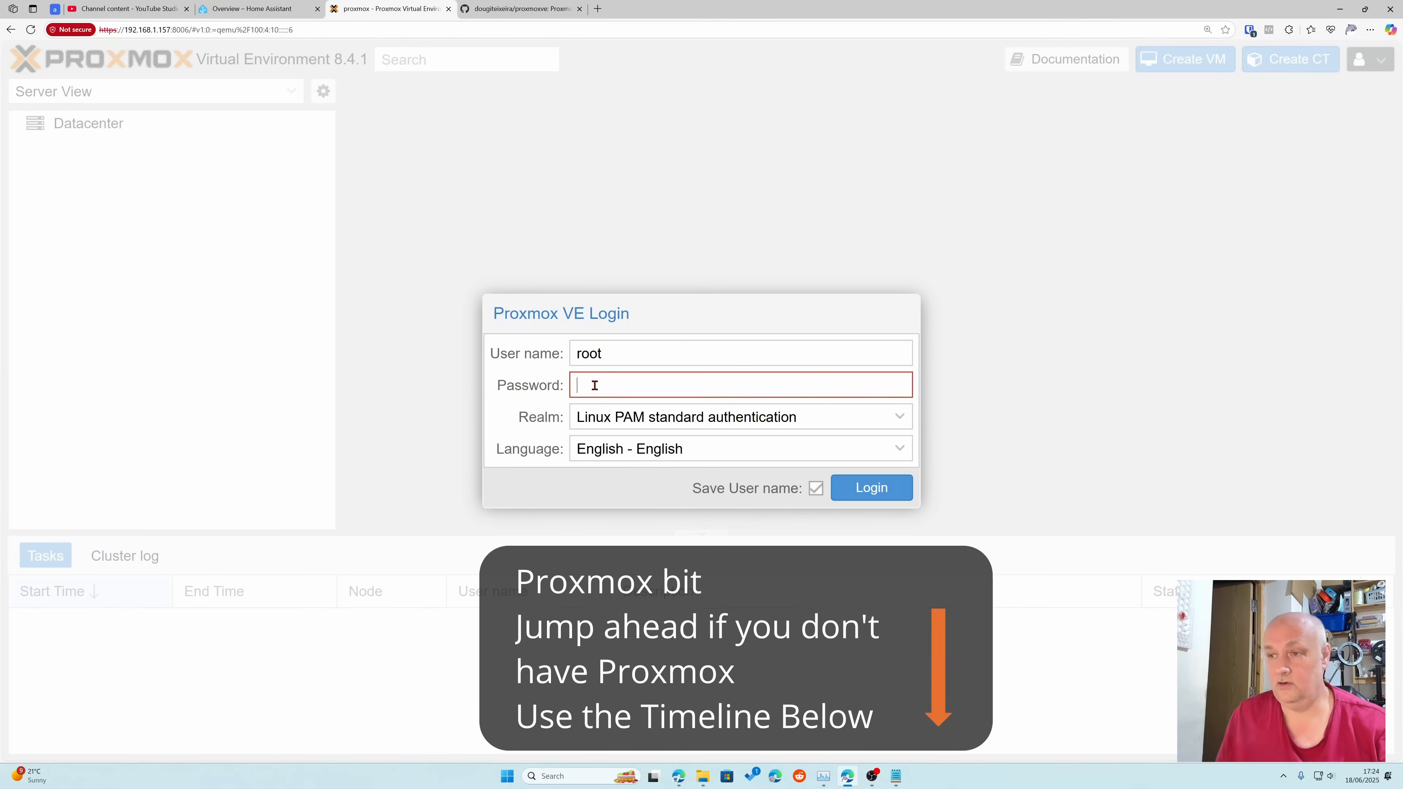
pyautogui.hotkey('ctrl', 'v')
pyautogui.click(871, 488)
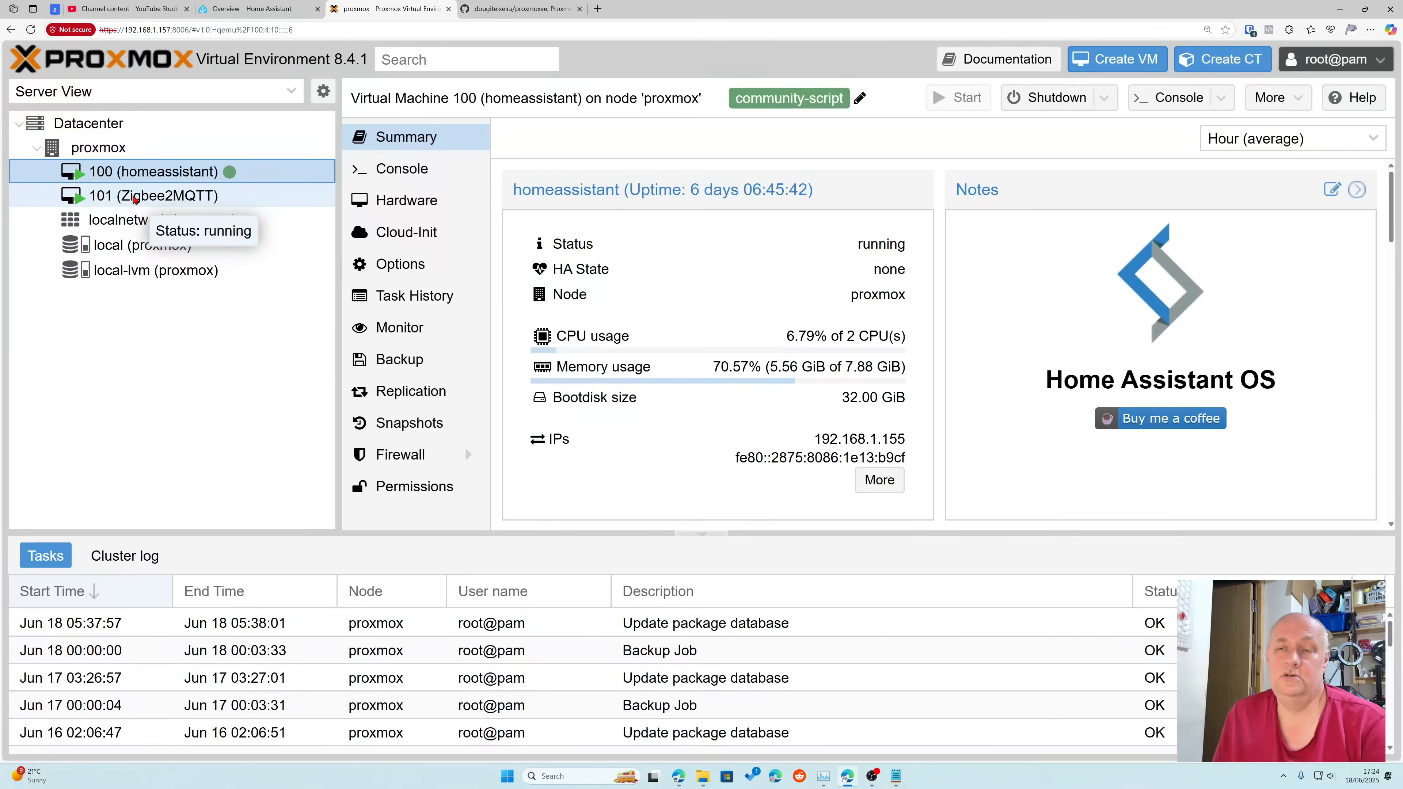
# Step: Start a new group in the Datacenter permissions and name it HomeAssMonitorGrp
pyautogui.click(92, 129)
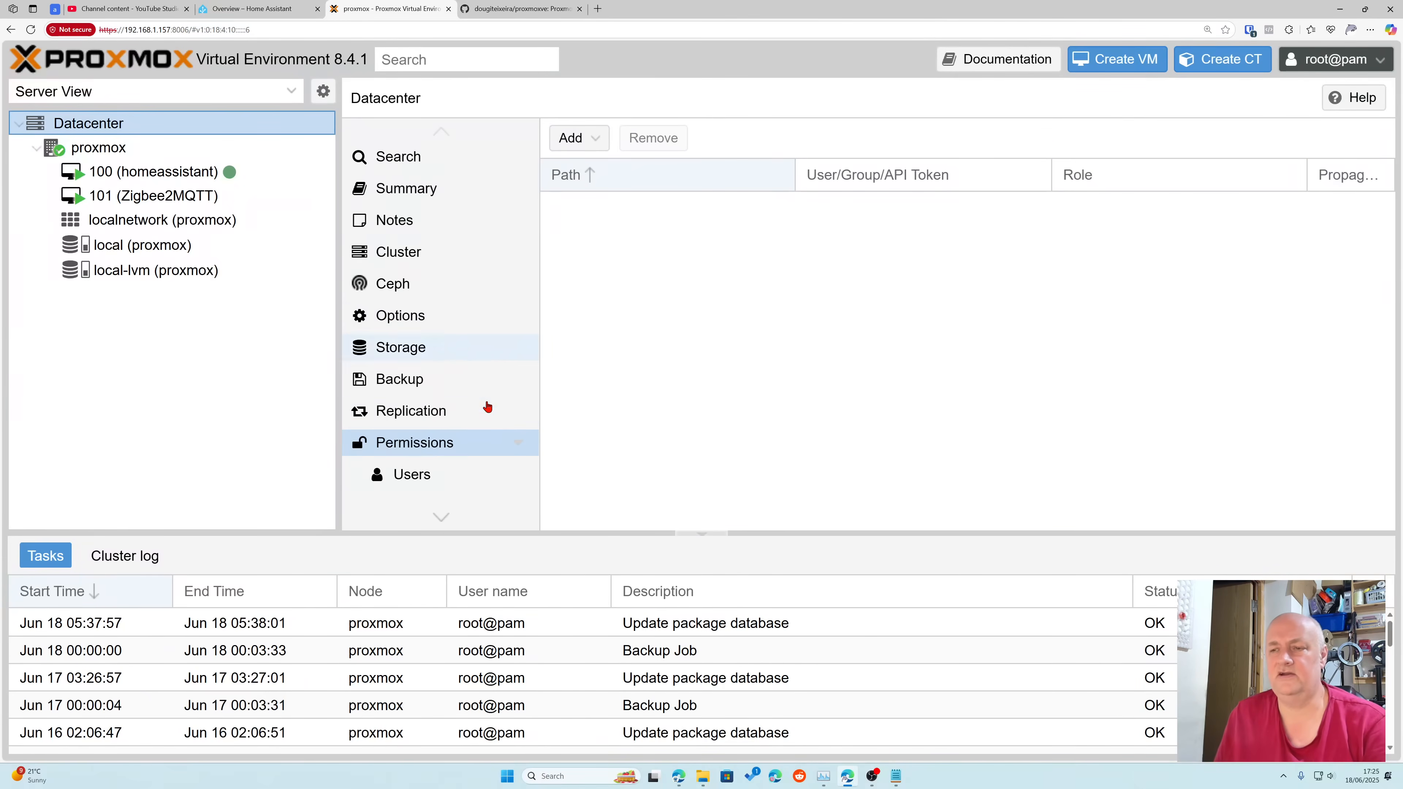
pyautogui.scroll(-5, 444, 522)
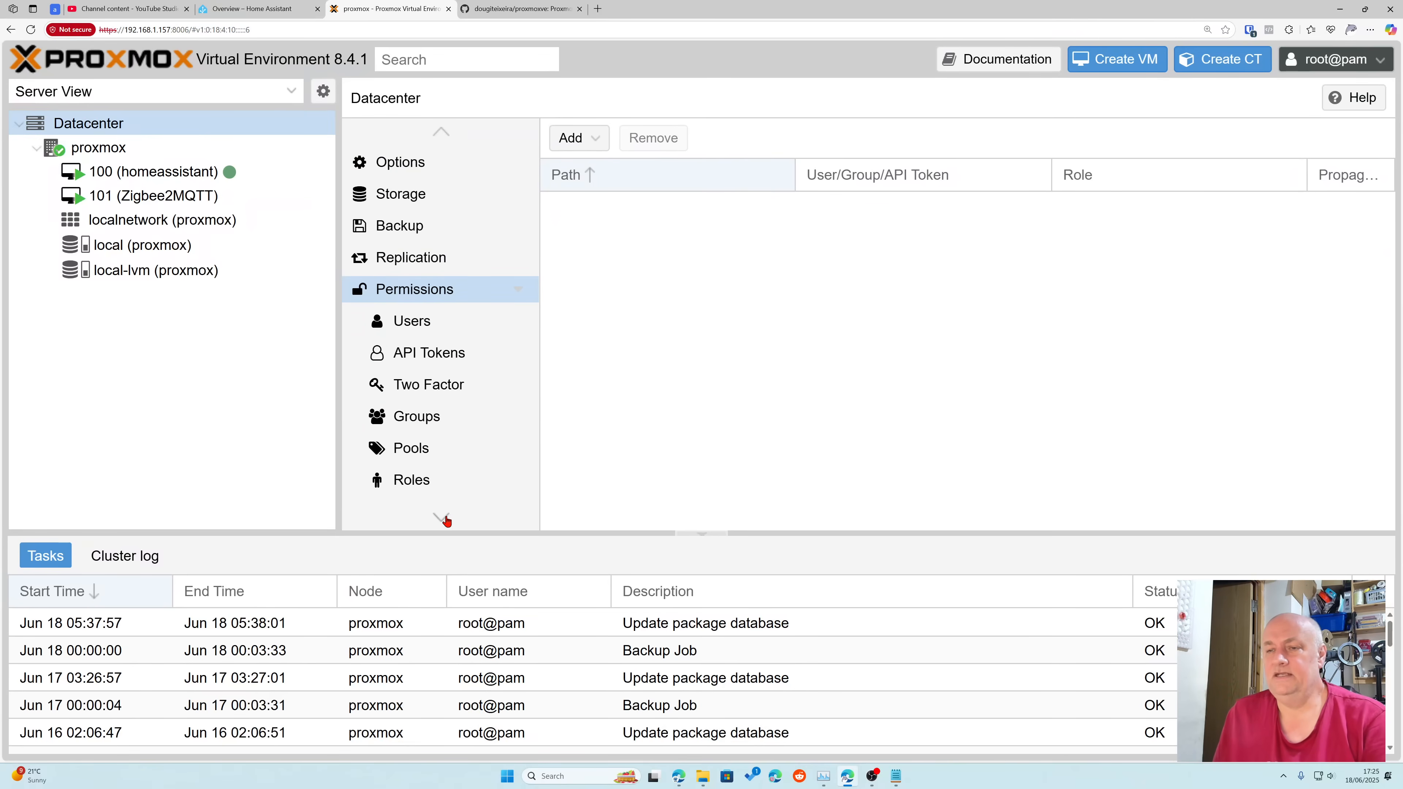
pyautogui.click(433, 420)
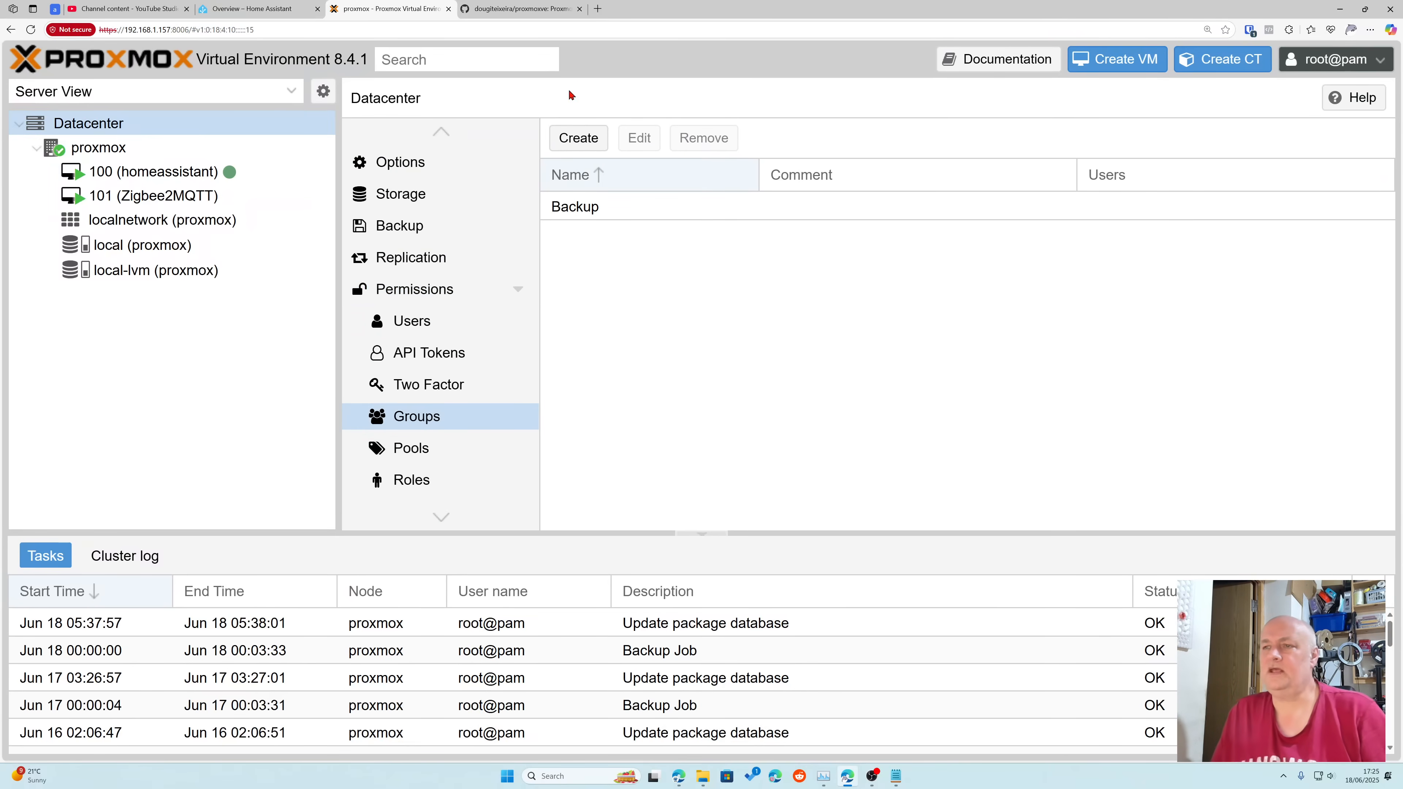
pyautogui.click(578, 138)
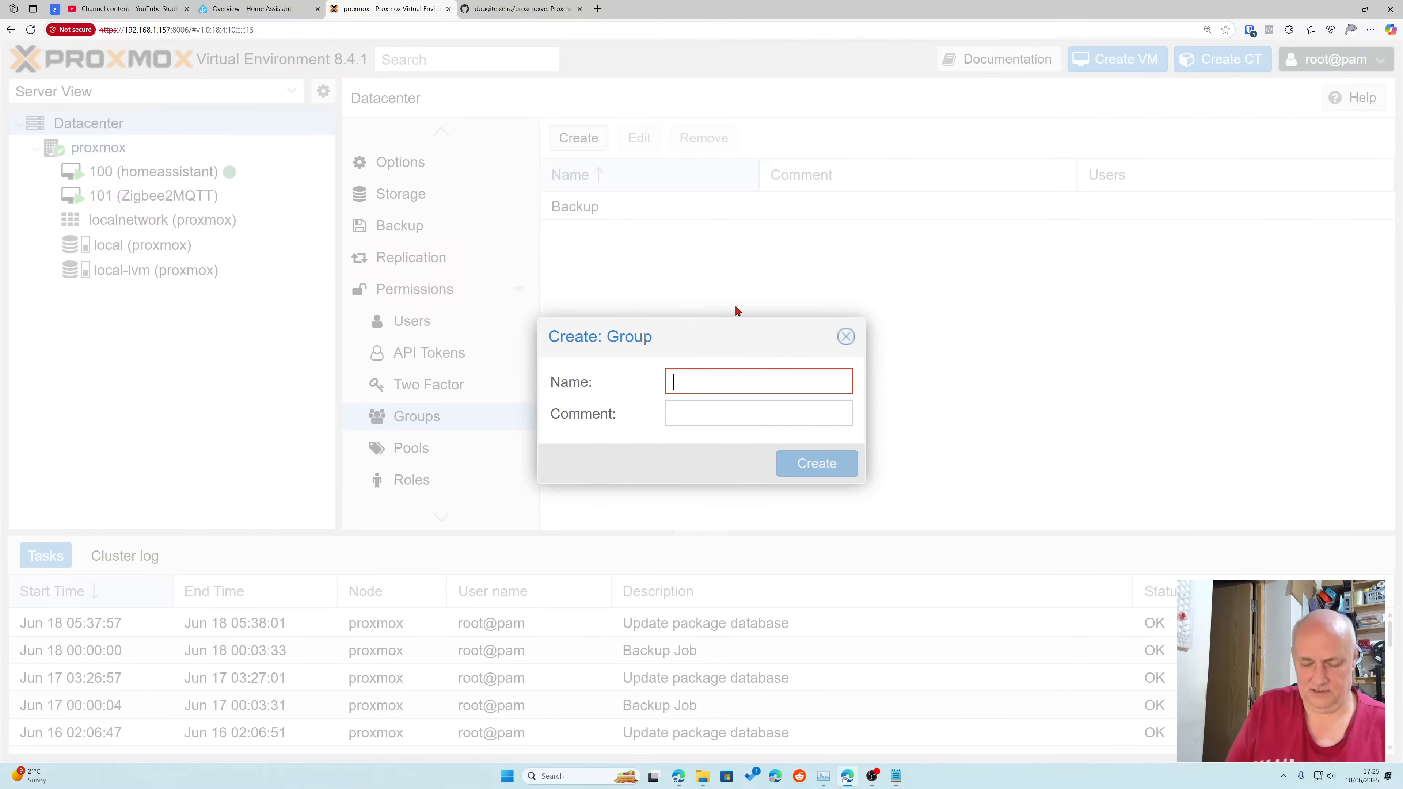
pyautogui.write('Home')
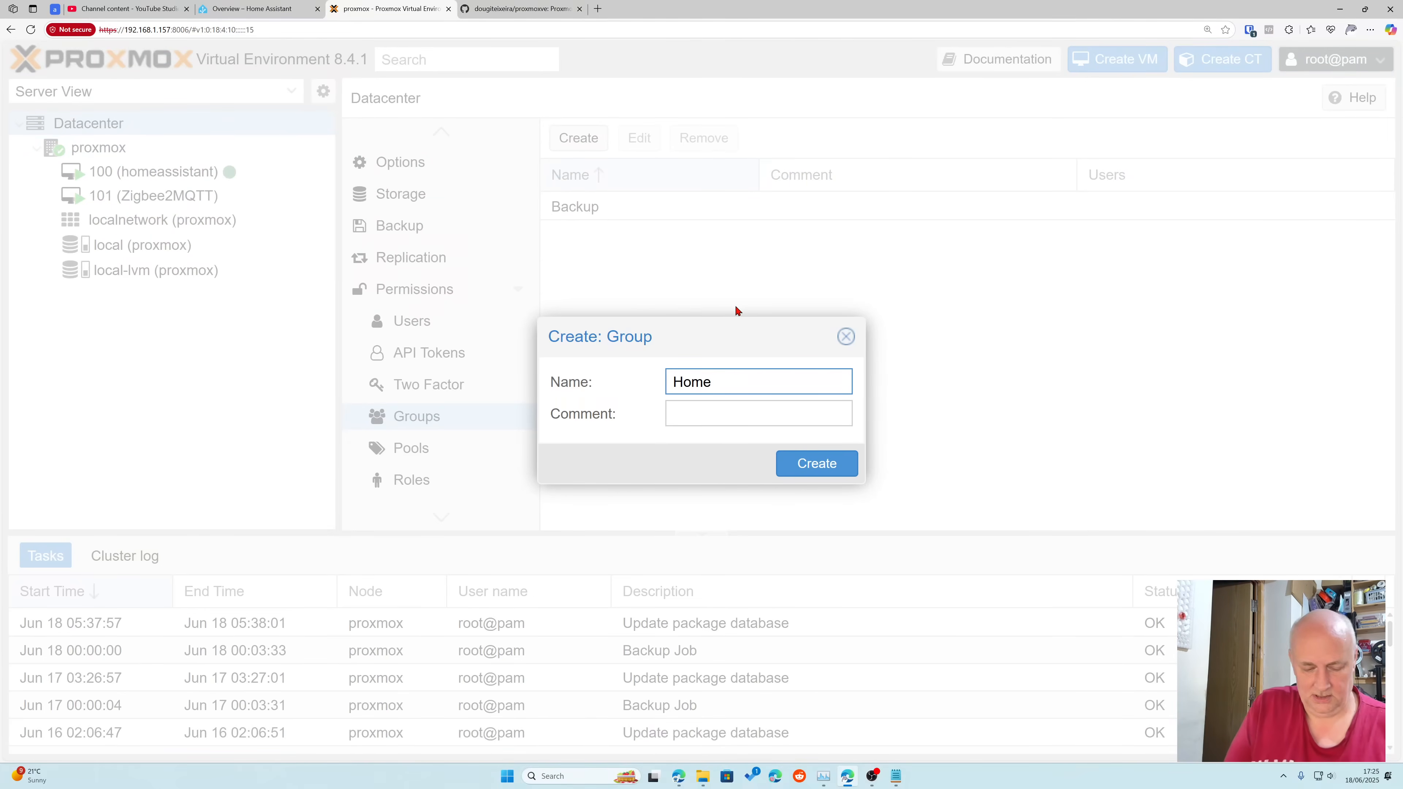
pyautogui.write('Ass')
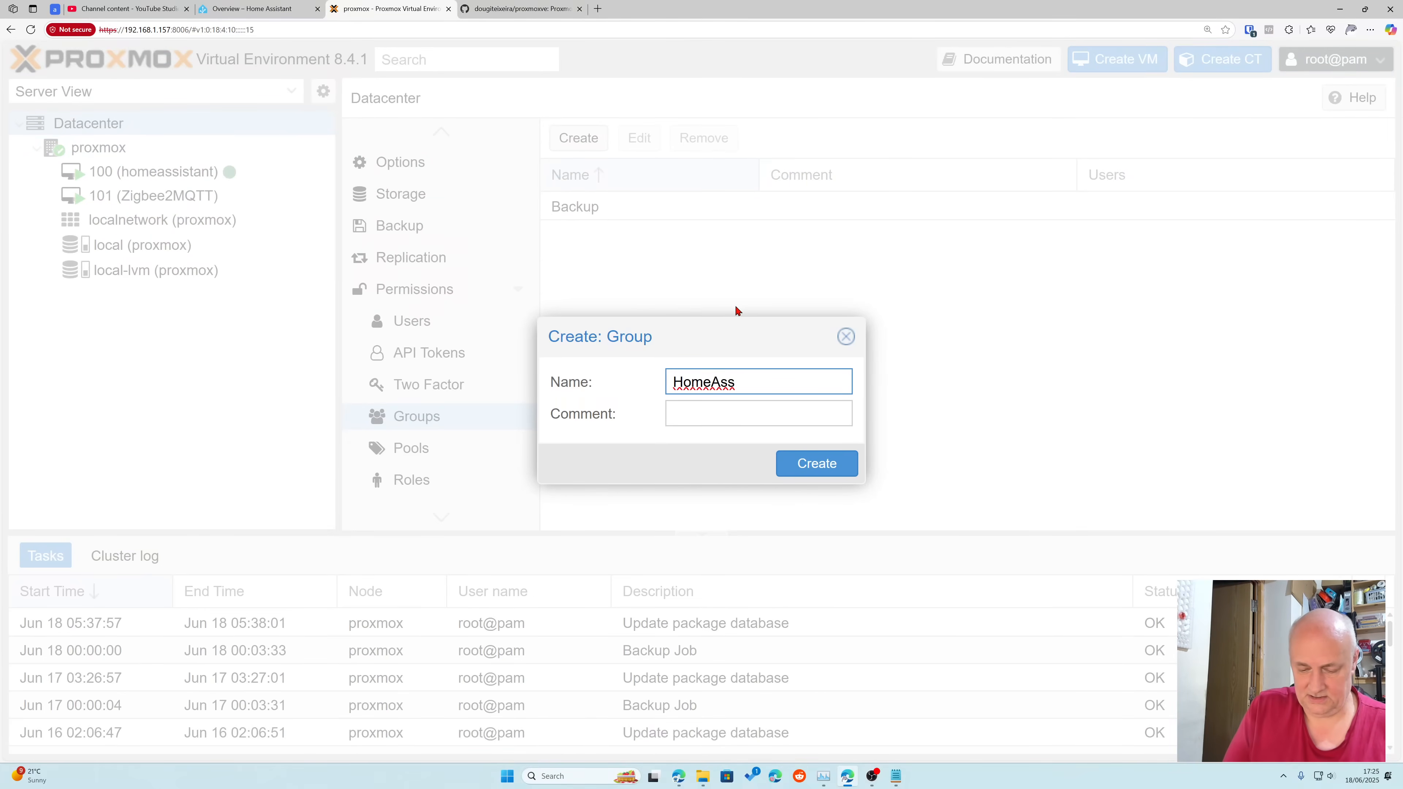
pyautogui.write('M')
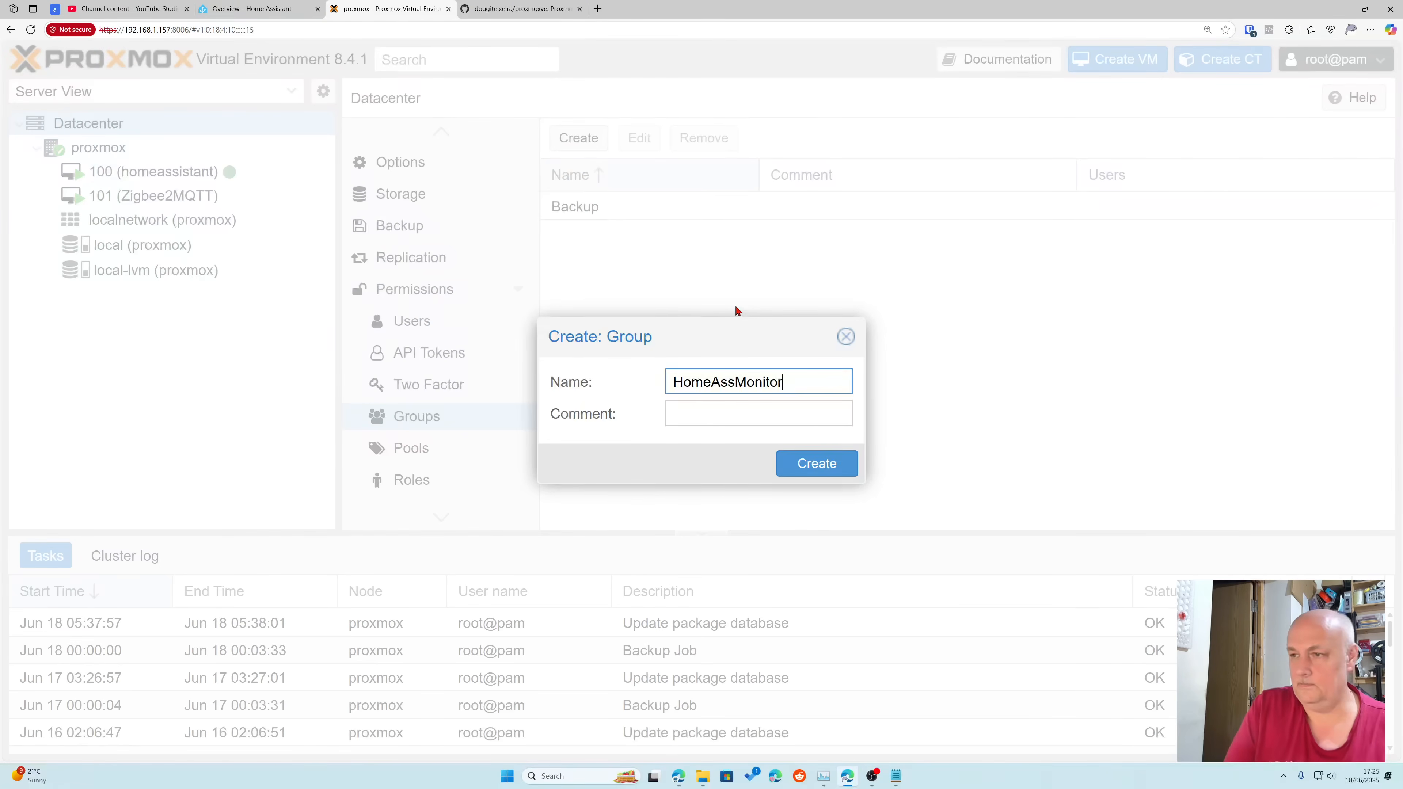
pyautogui.write('onitorGrp')
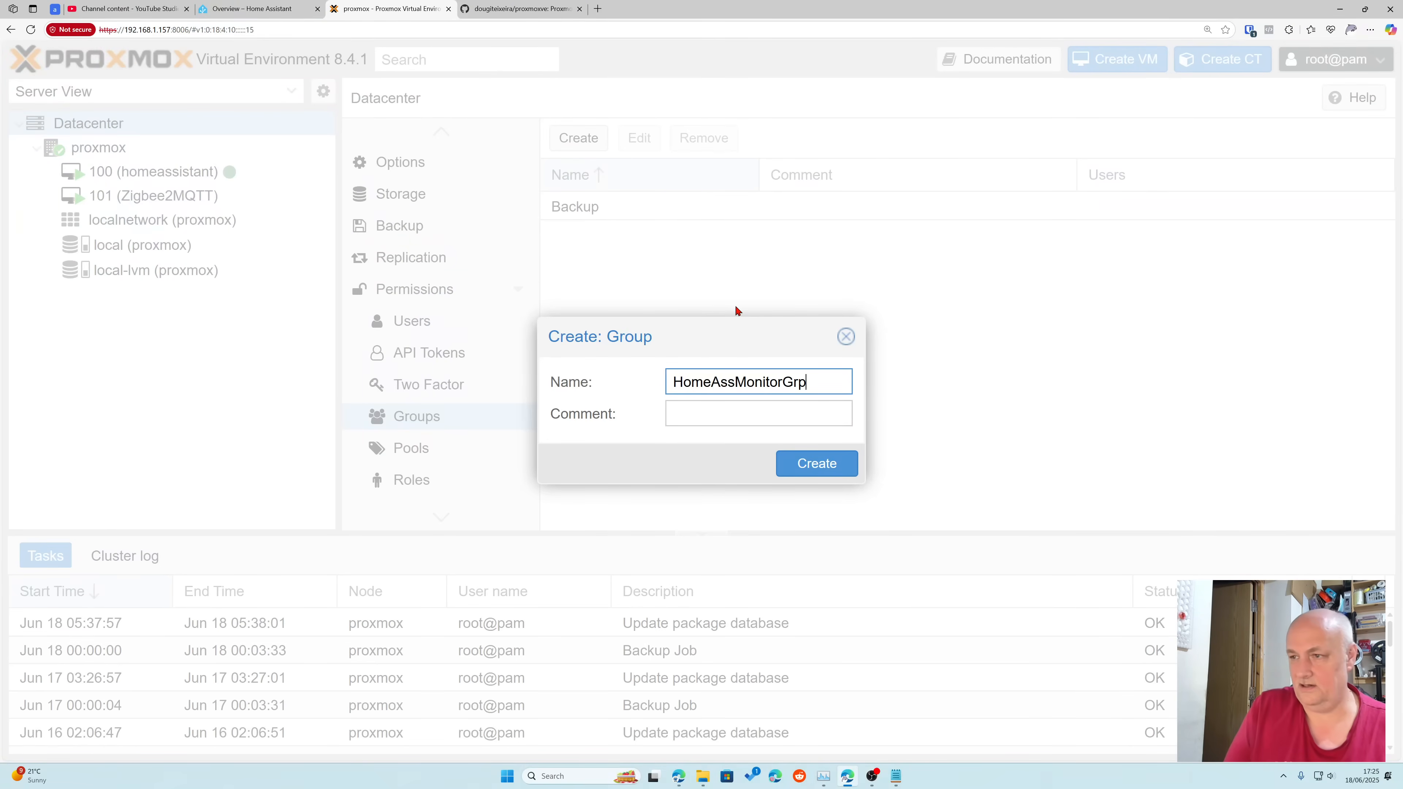
pyautogui.press('Tab')
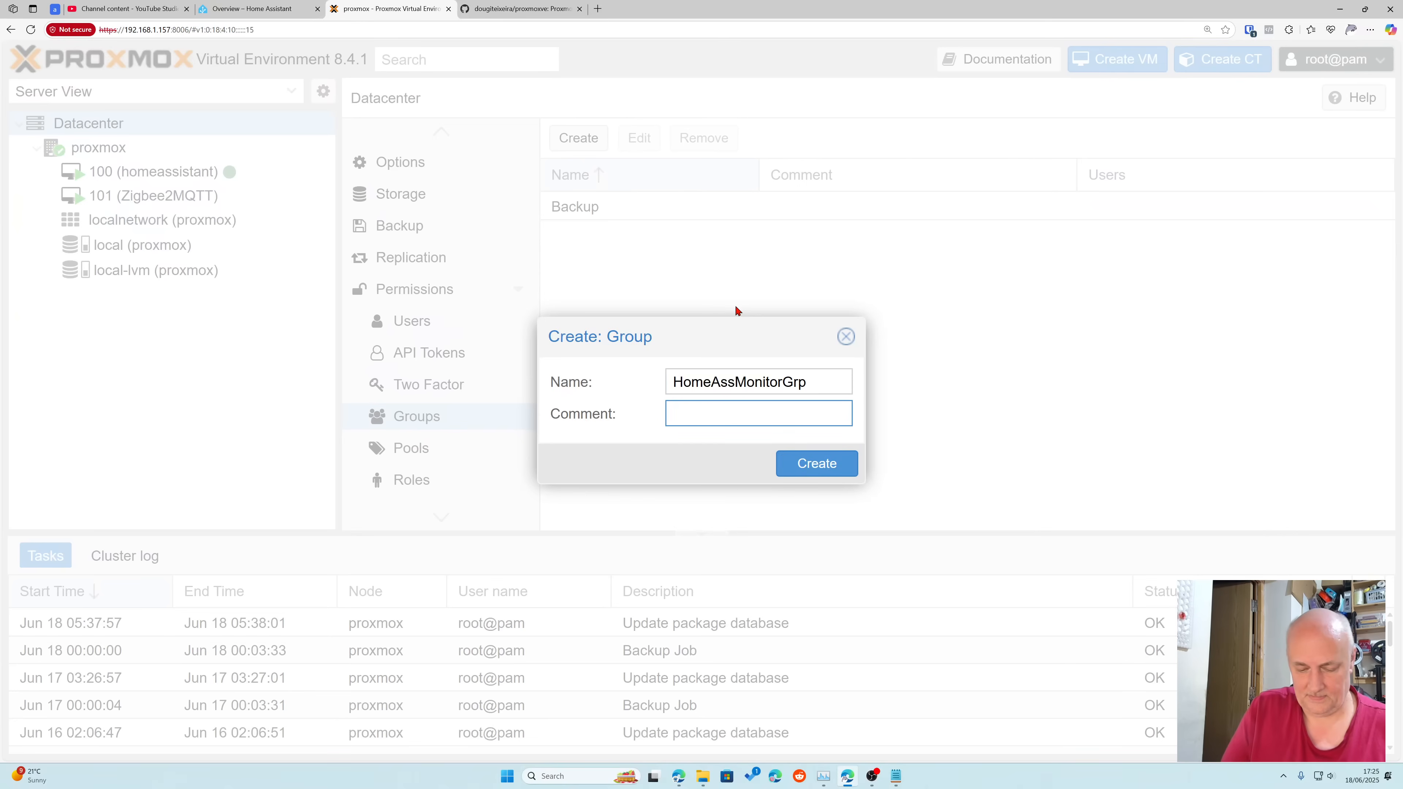
# Step: Add the comment "Home Assistant Monitors" to the new group and create it
pyautogui.write('Home Assis')
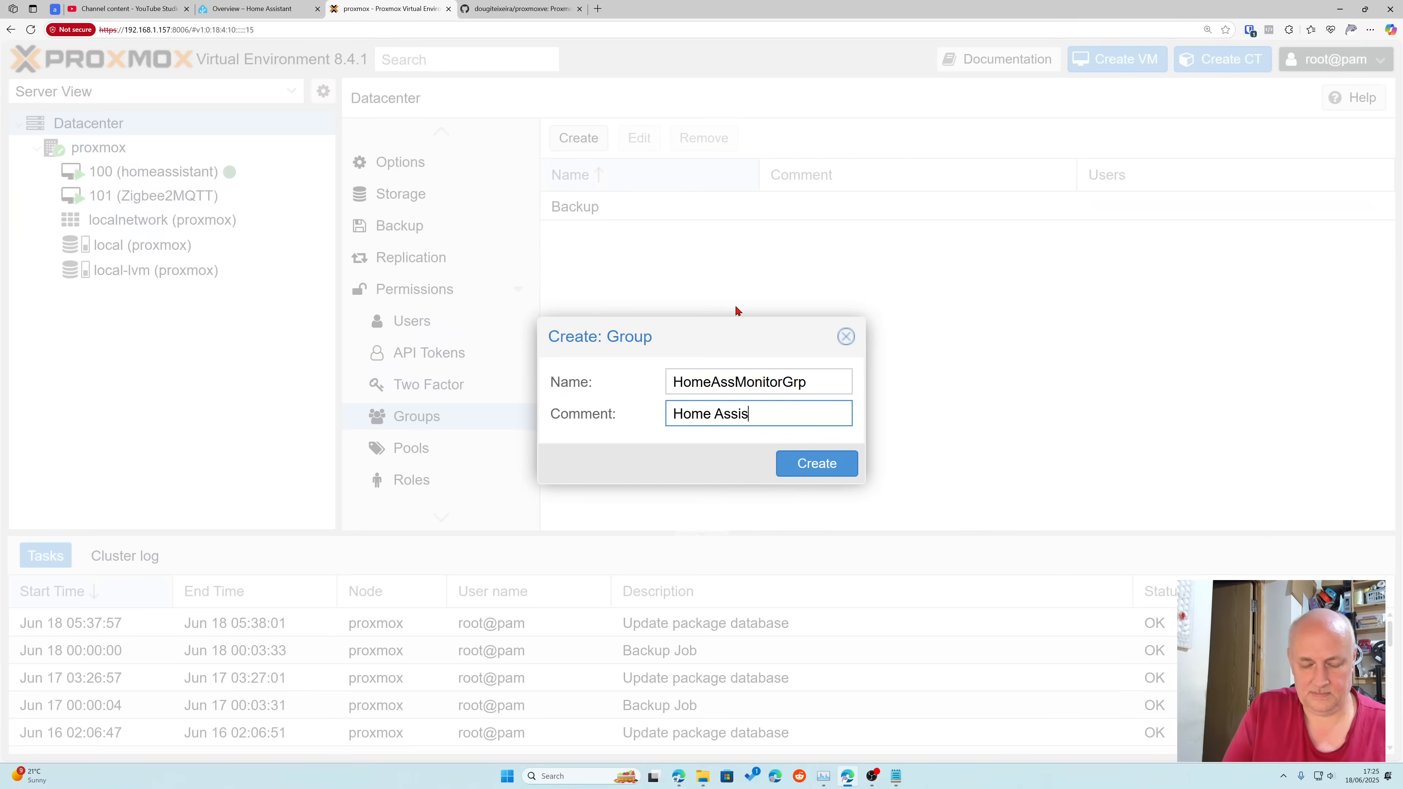
pyautogui.write('tant Mon')
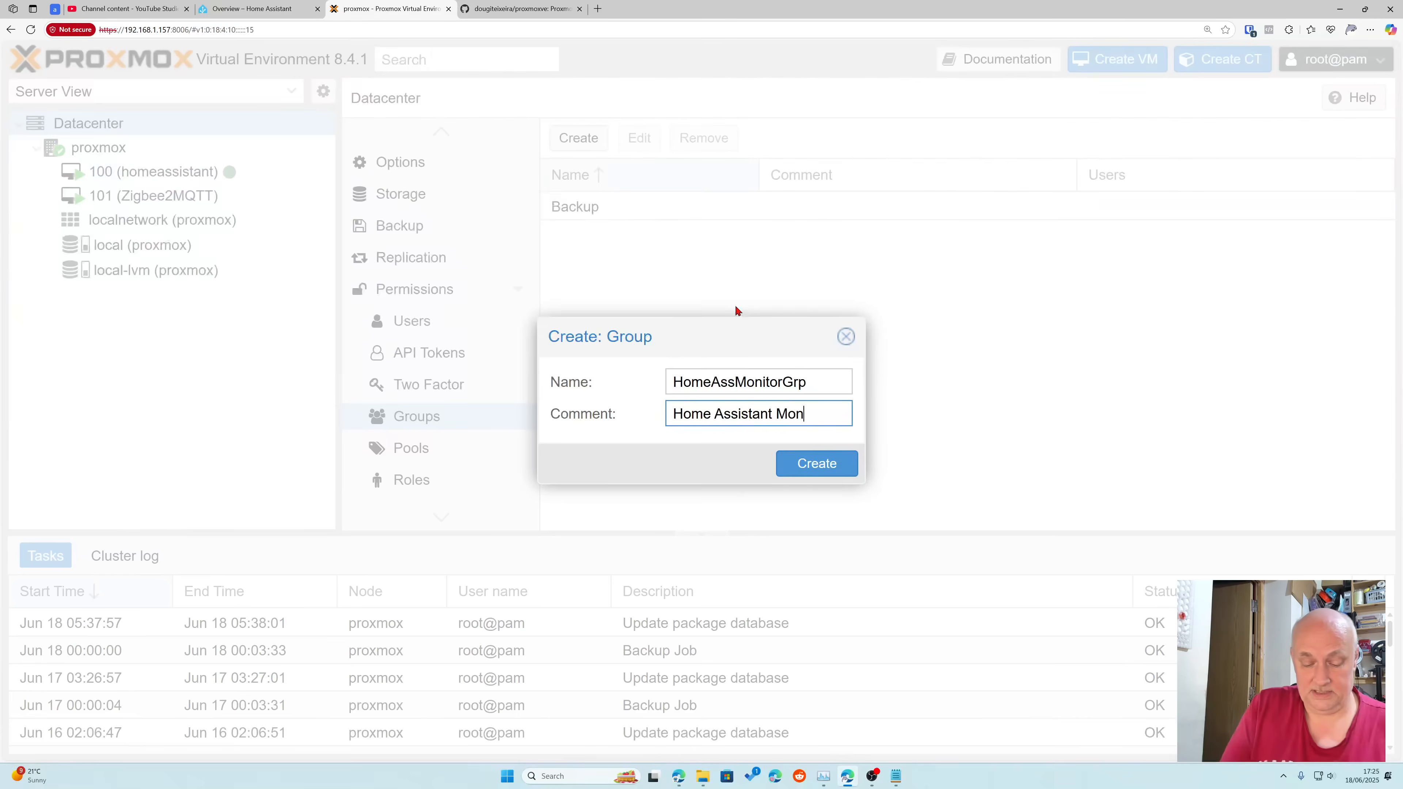
pyautogui.write('it')
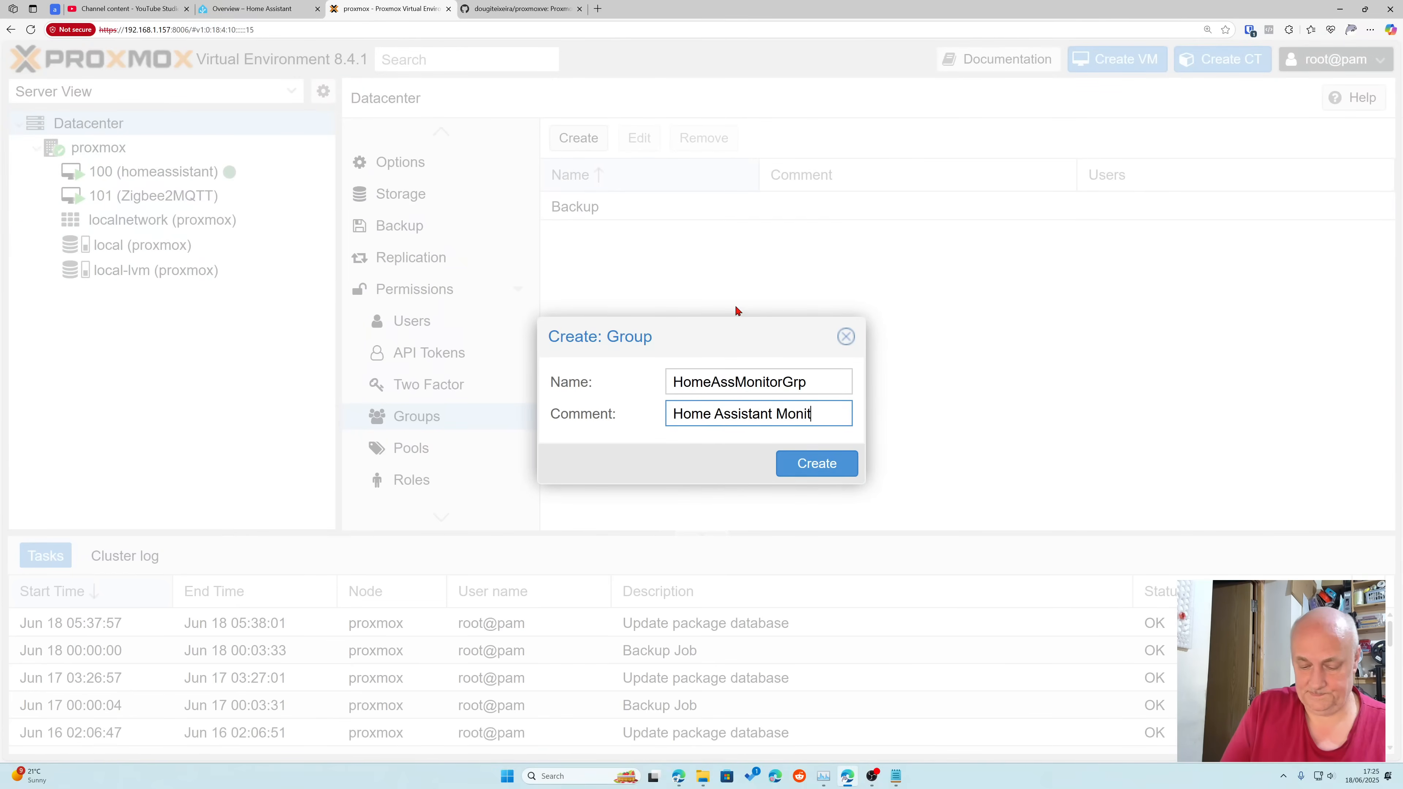
pyautogui.write('yors')
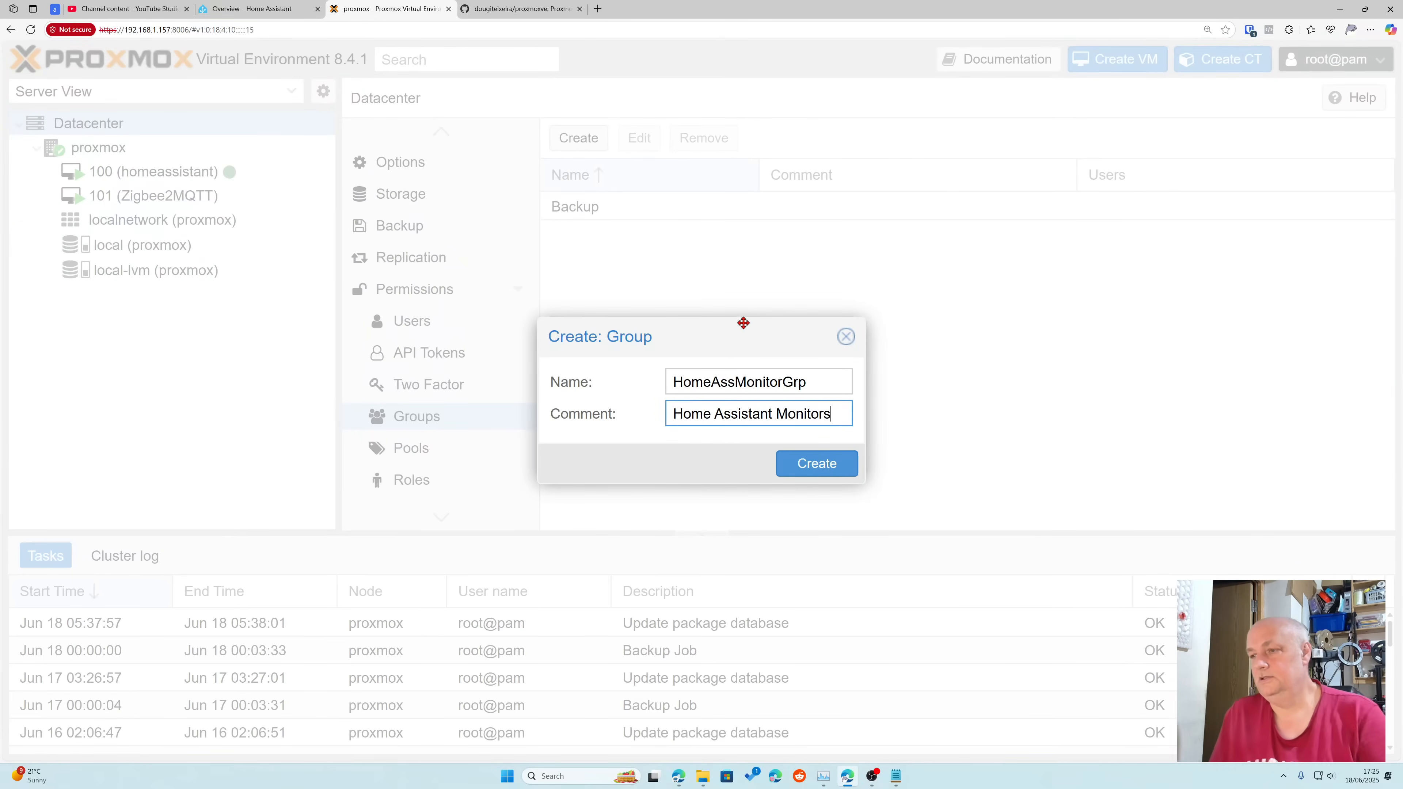
pyautogui.click(807, 465)
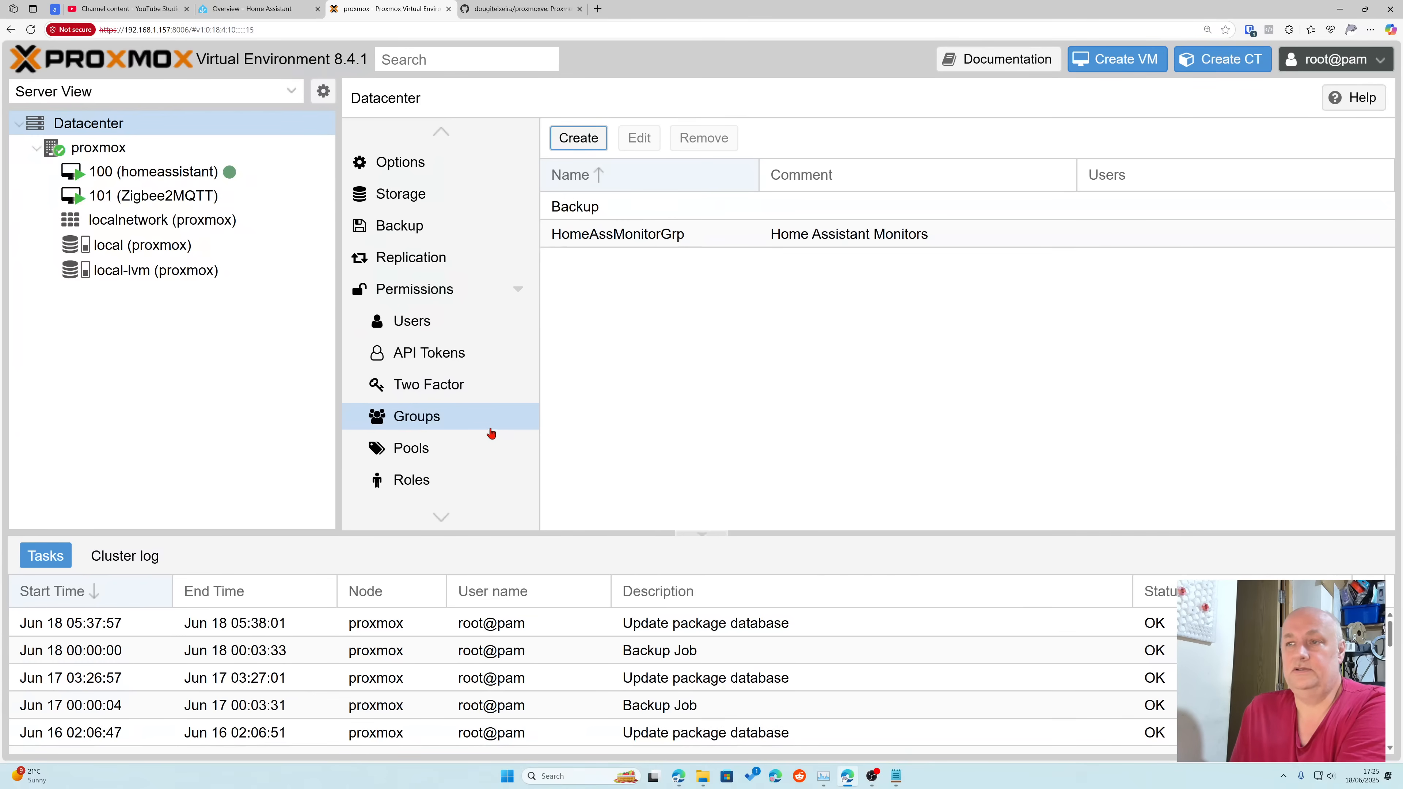
# Step: Examine the PVEAuditor role and its privileges in the Datacenter's list of roles
pyautogui.click(424, 485)
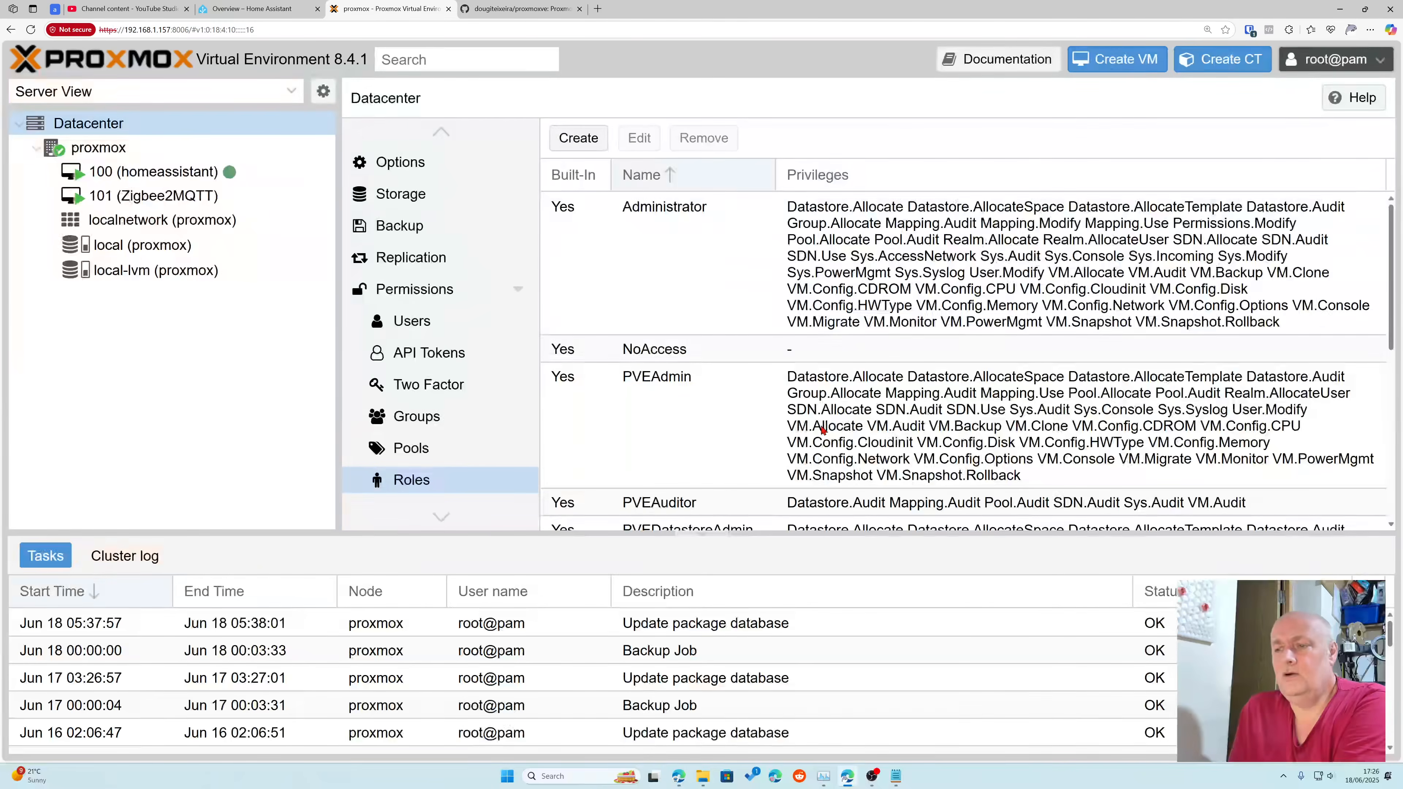
pyautogui.click(726, 503)
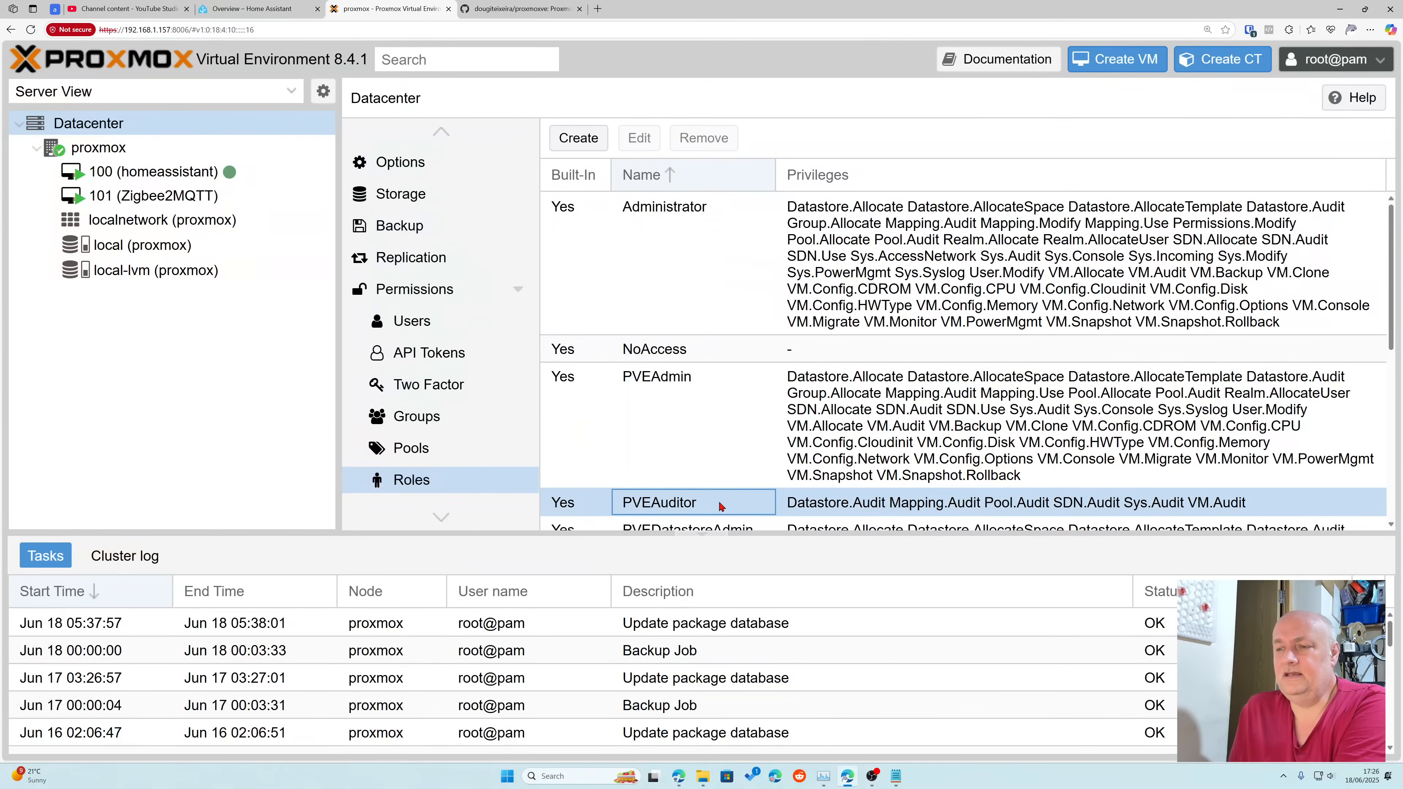
pyautogui.scroll(-6, 740, 497)
pyautogui.scroll(4, 738, 492)
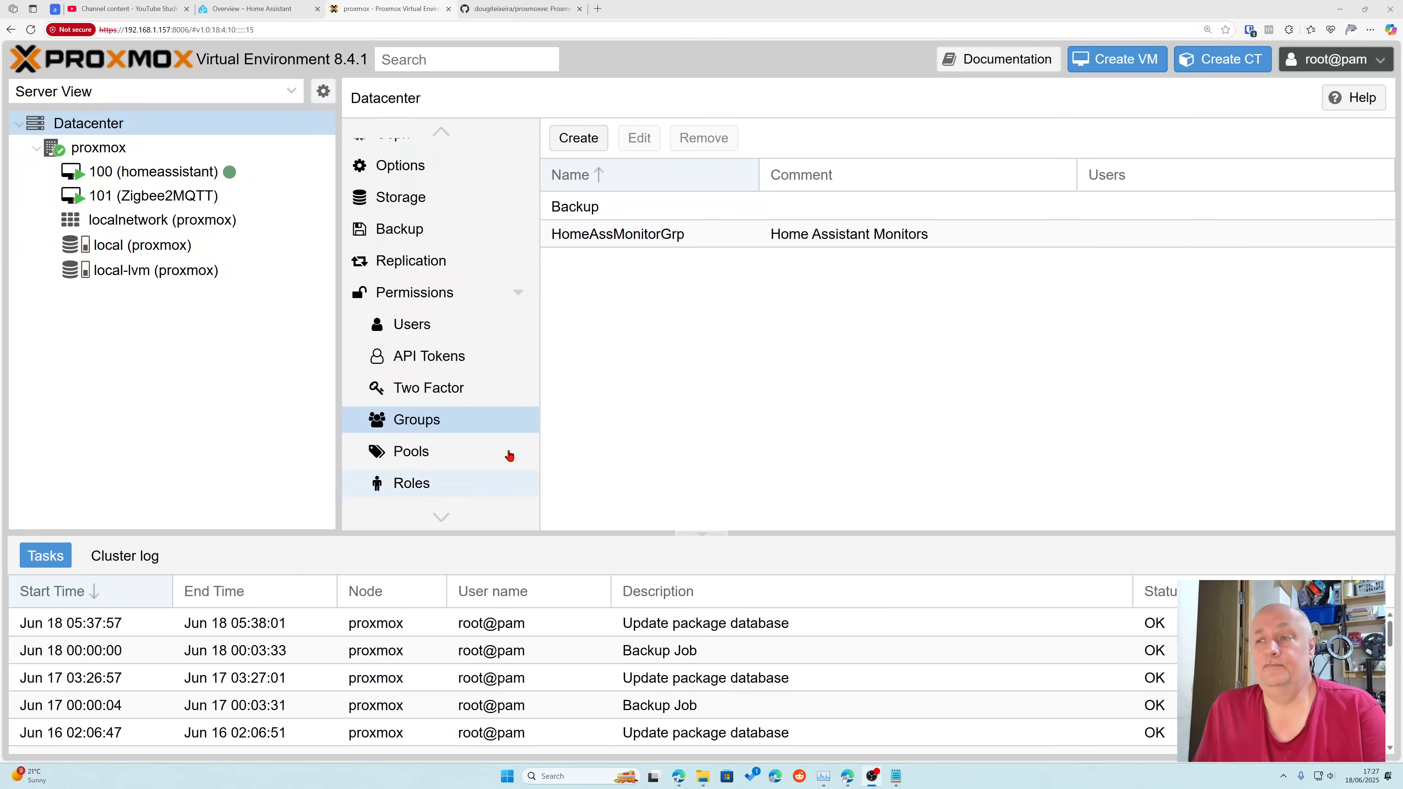
# Step: Start a new group permission for the Datacenter with the path / and the group HomeAssMonitorGrp
pyautogui.click(424, 300)
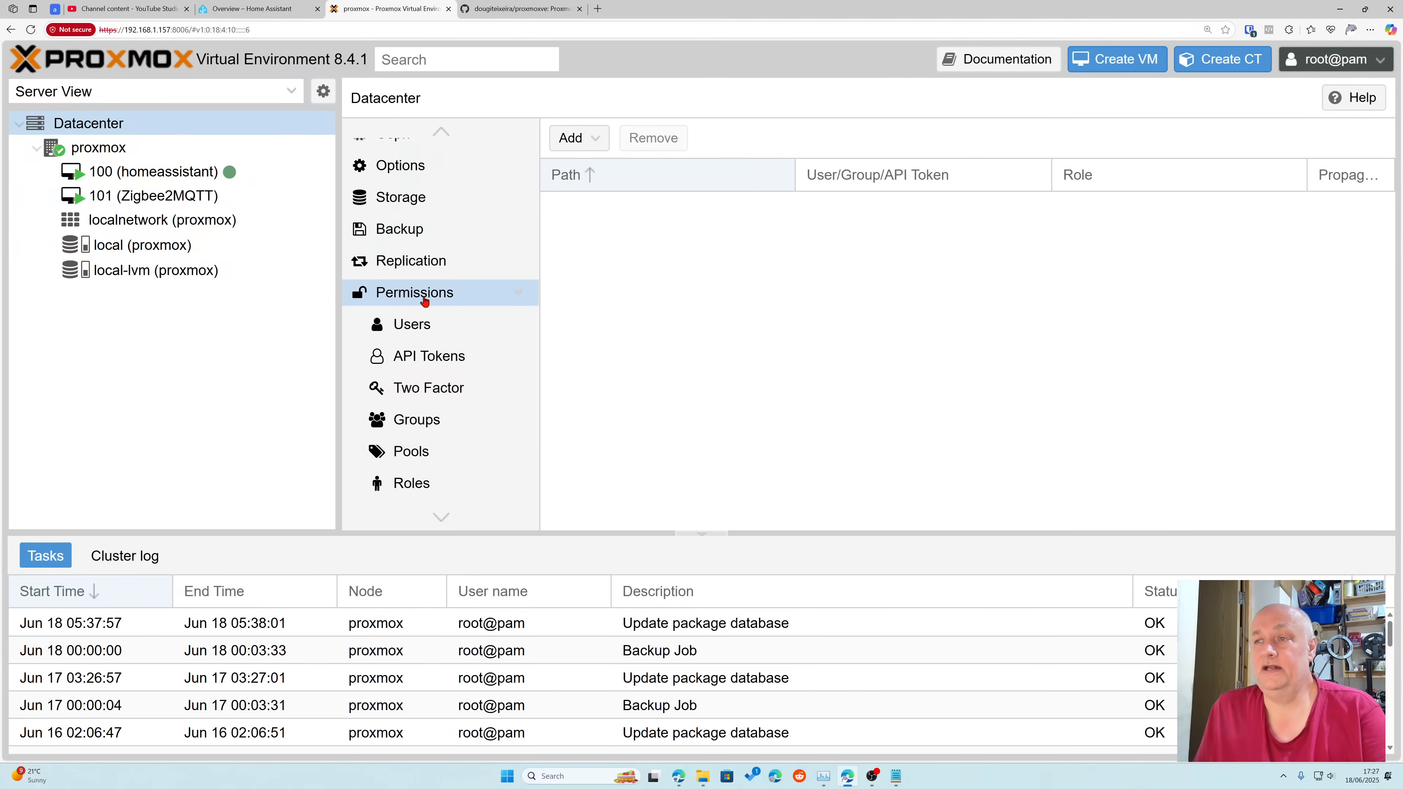
pyautogui.click(594, 146)
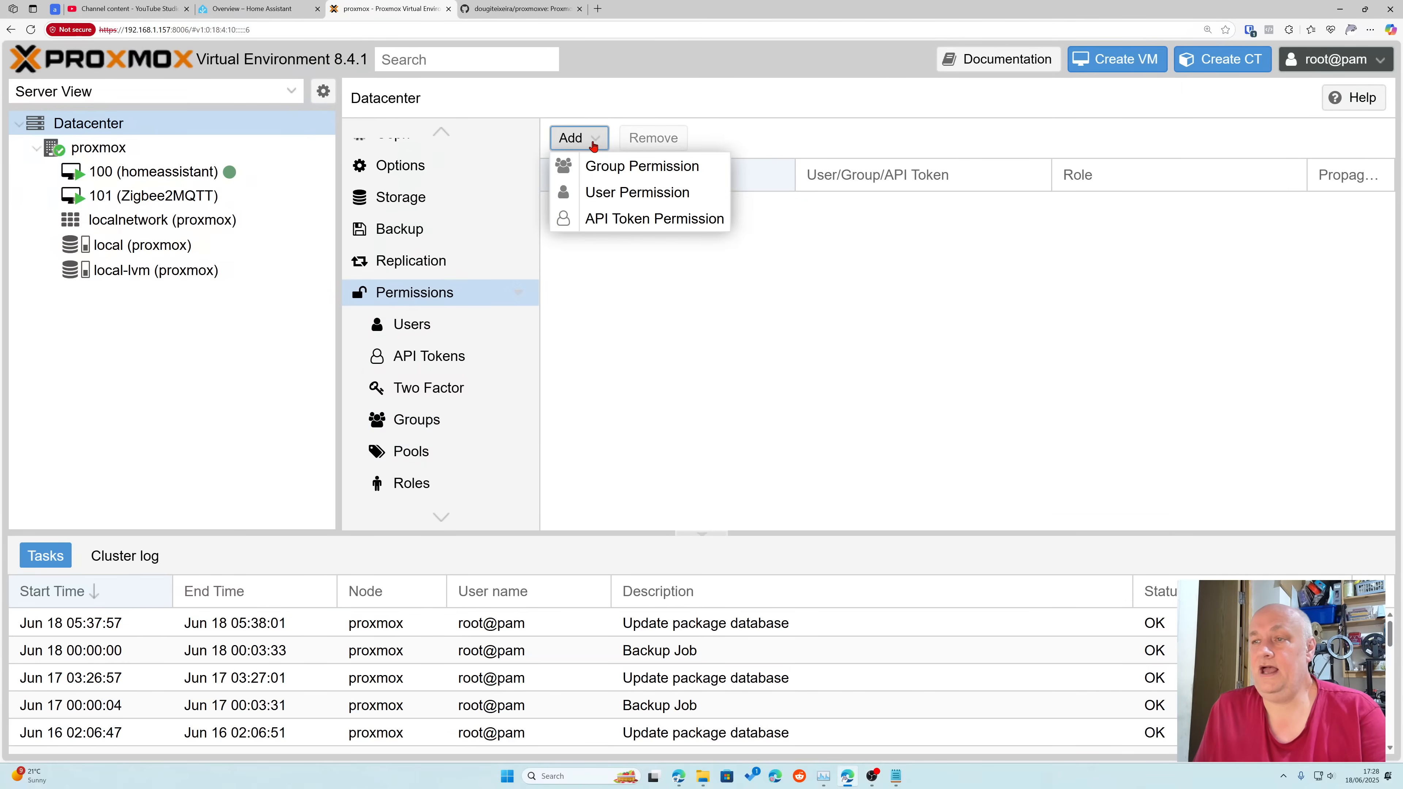
pyautogui.click(610, 176)
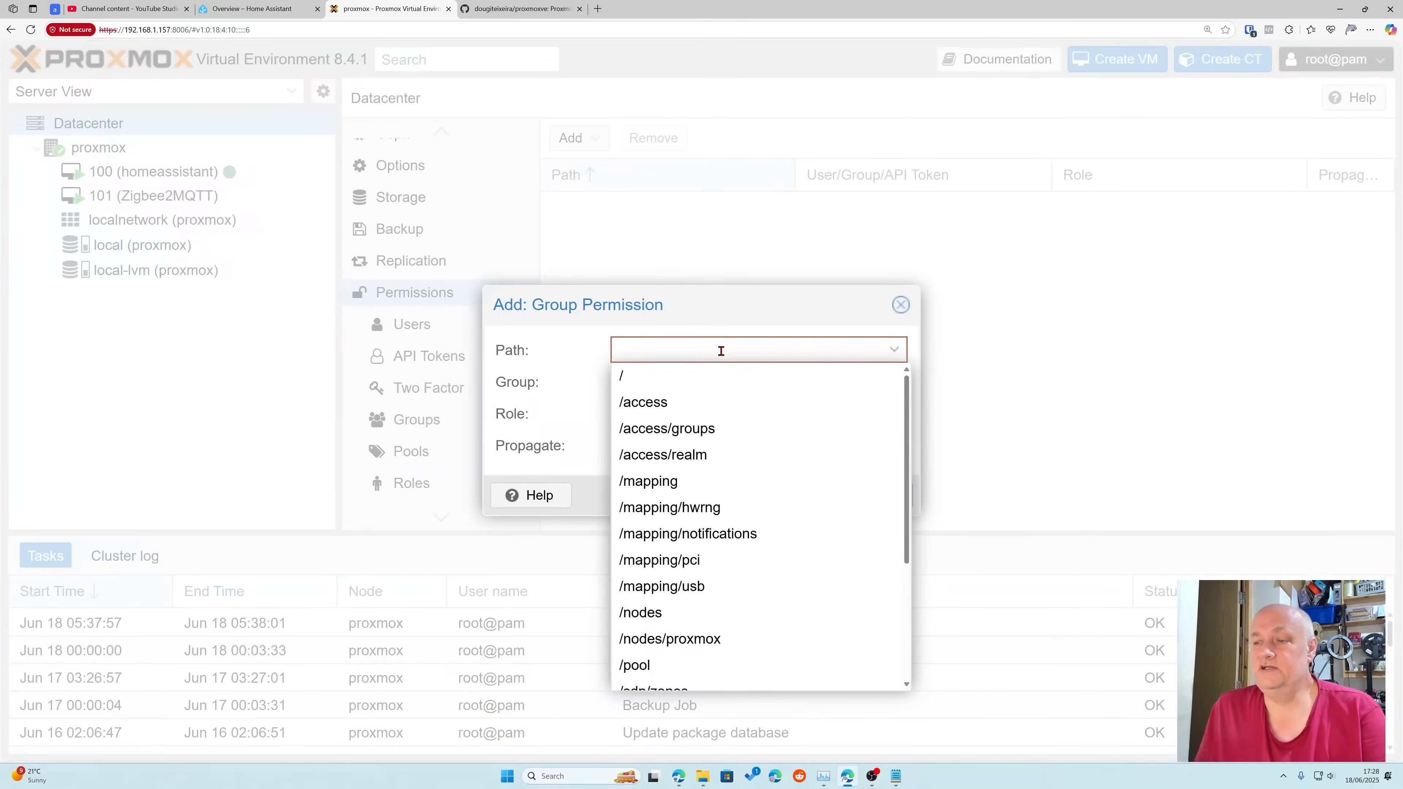
pyautogui.click(628, 385)
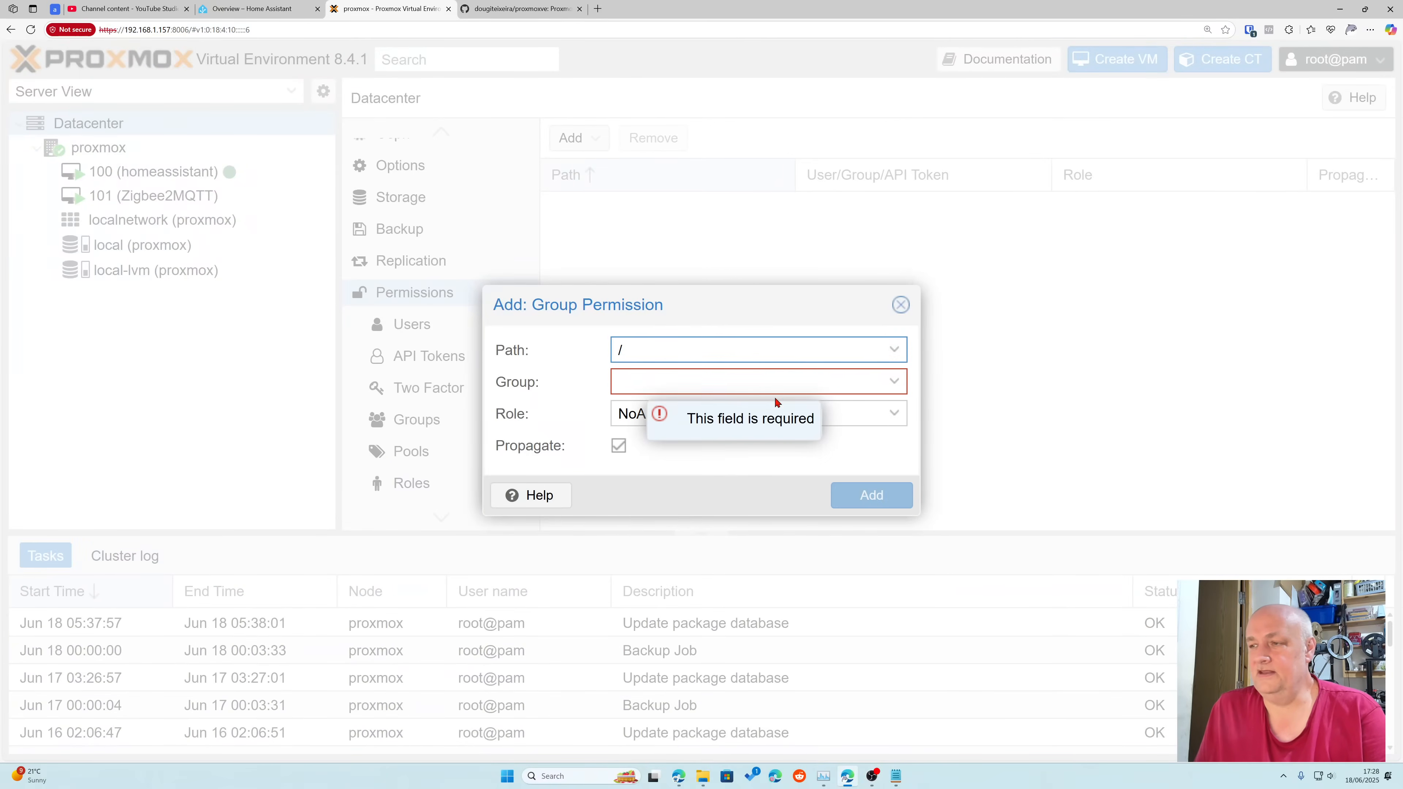
pyautogui.click(896, 388)
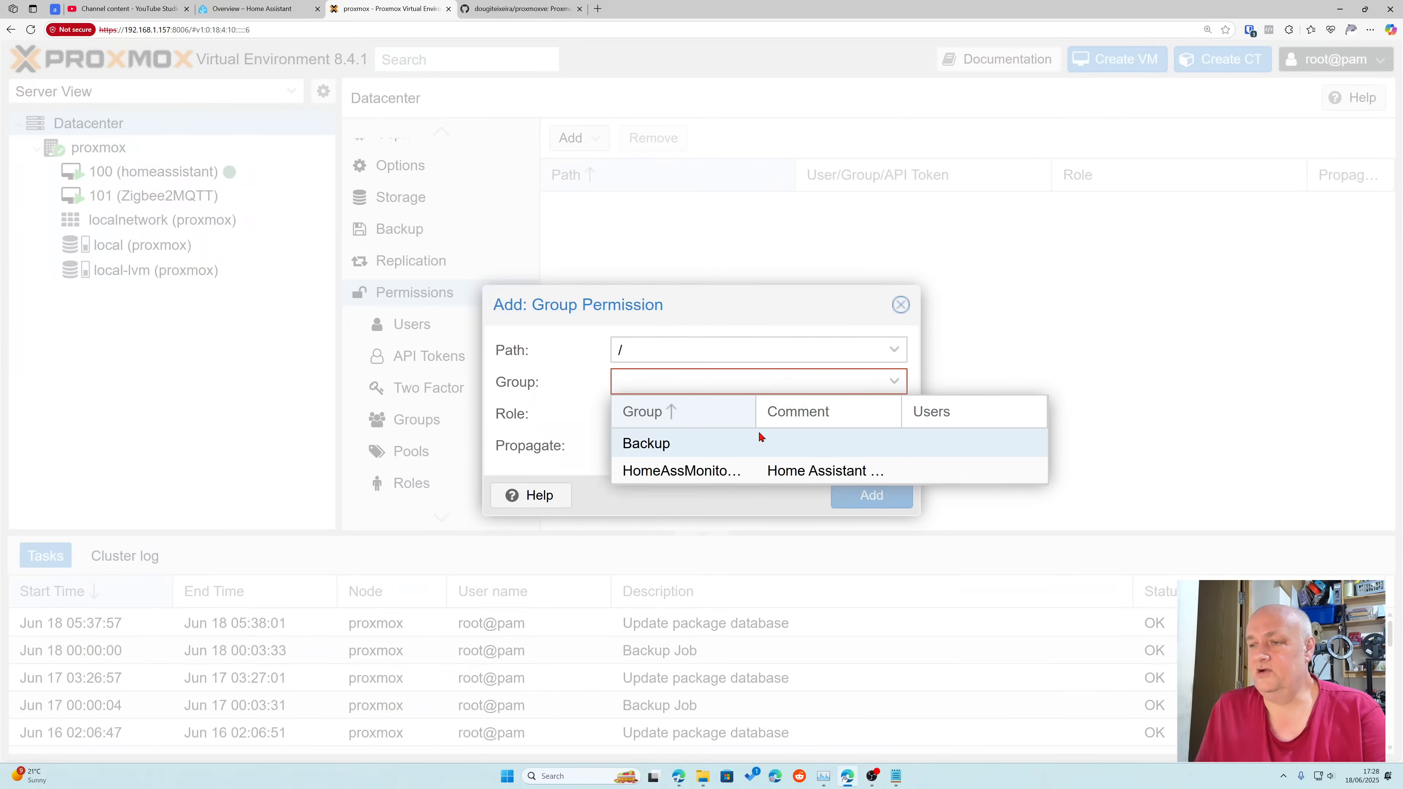
pyautogui.click(701, 472)
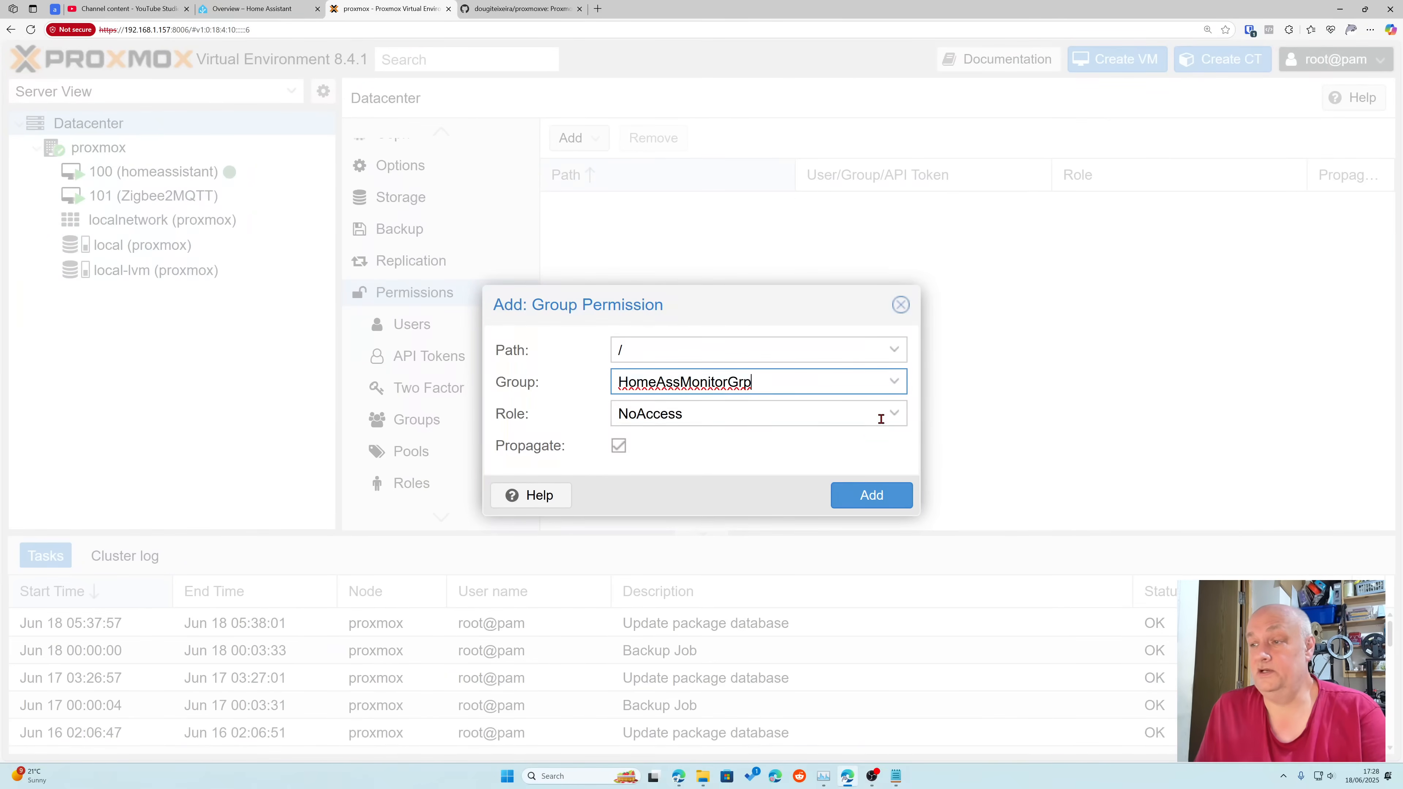
# Step: Assign the PVEAuditor role in the group permission and add it
pyautogui.click(895, 420)
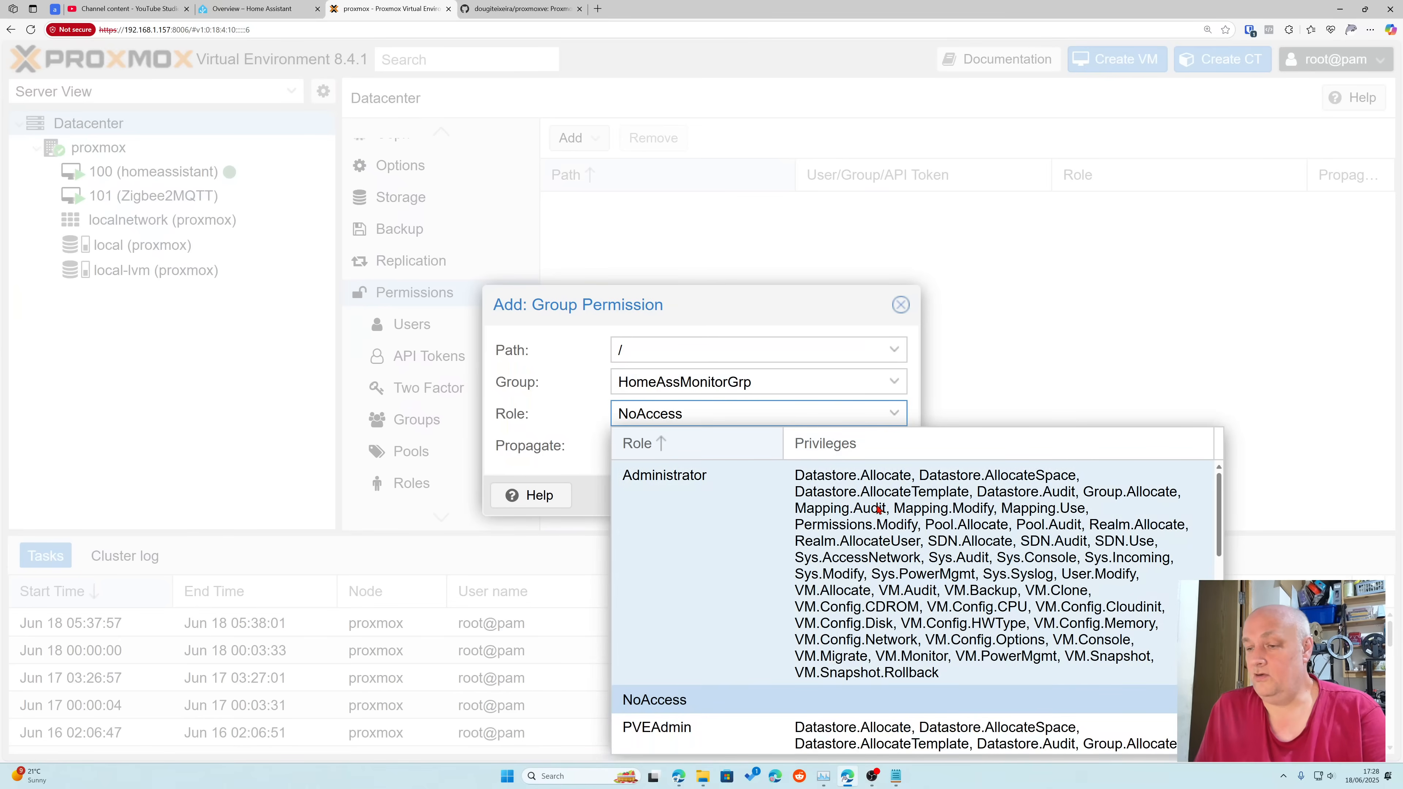
pyautogui.scroll(-1, 838, 641)
pyautogui.scroll(-5, 838, 642)
pyautogui.scroll(3, 838, 642)
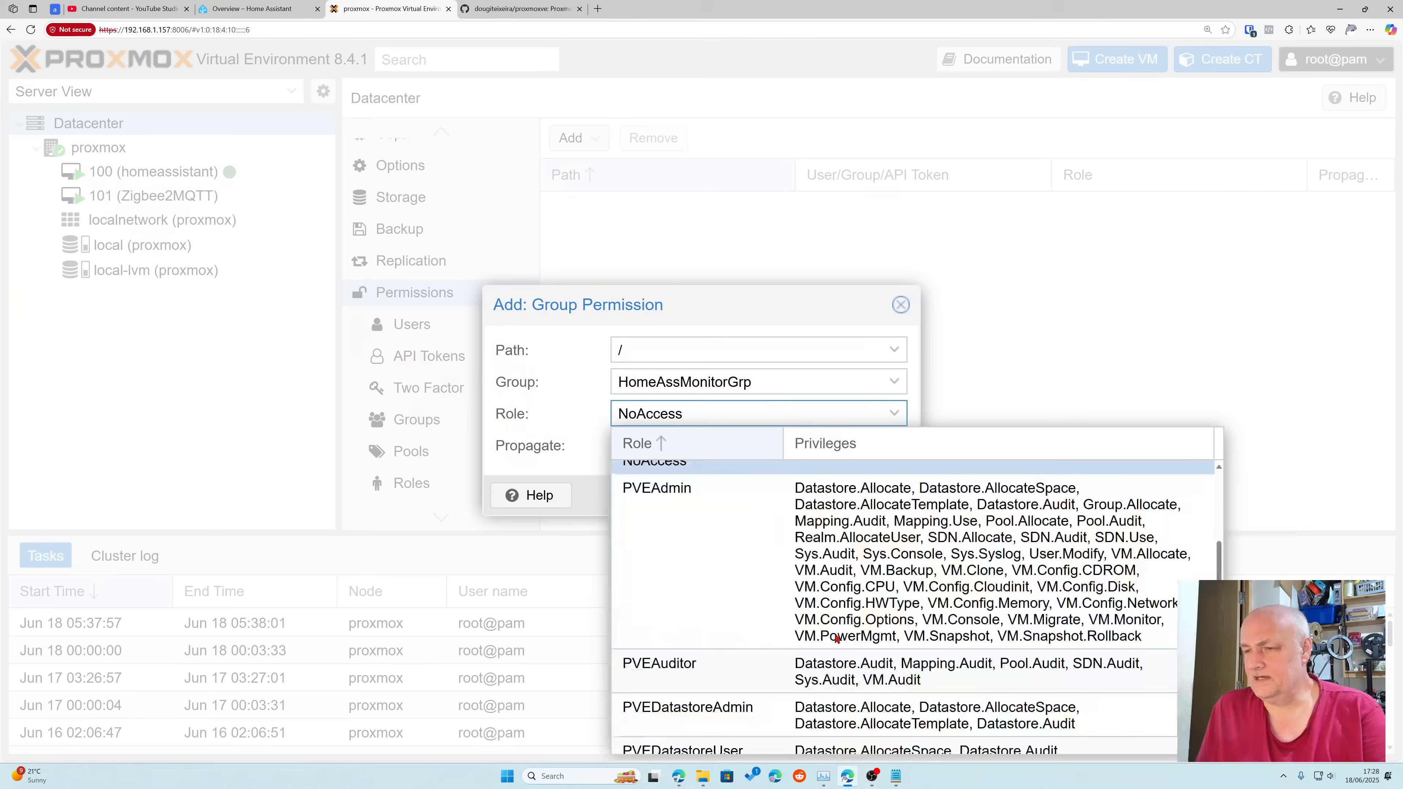
pyautogui.click(833, 681)
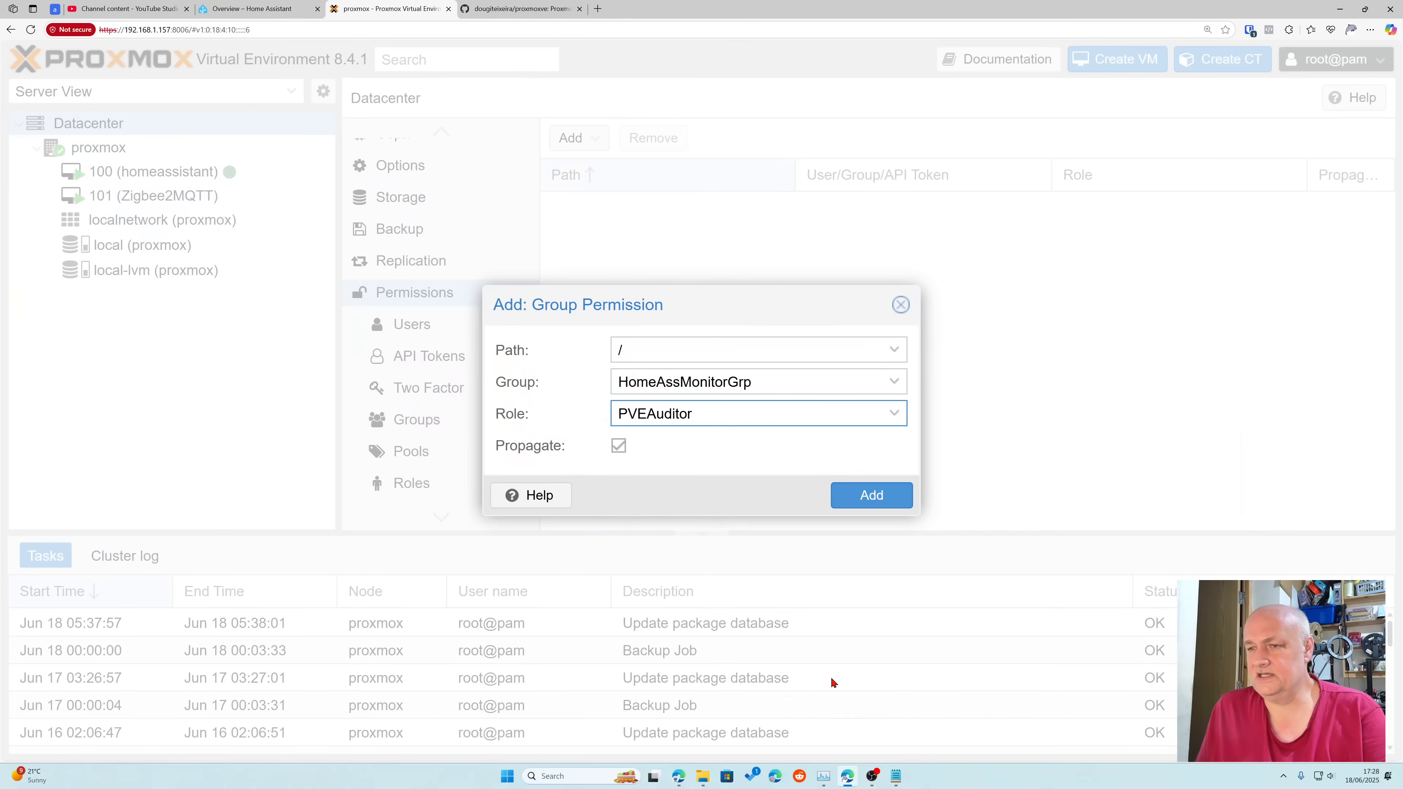
pyautogui.click(867, 501)
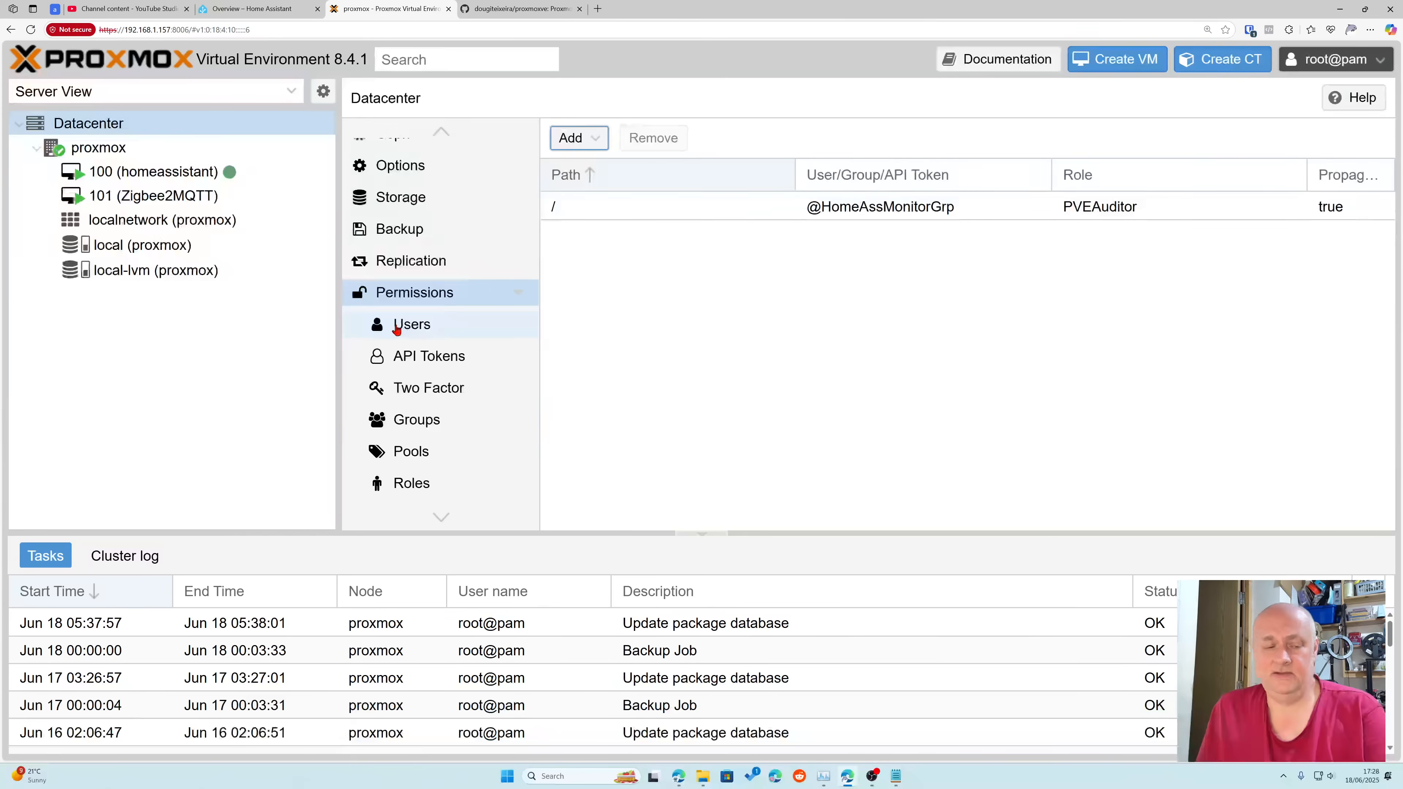
# Step: Start a new user in the Datacenter permissions with the user name ha
pyautogui.click(402, 330)
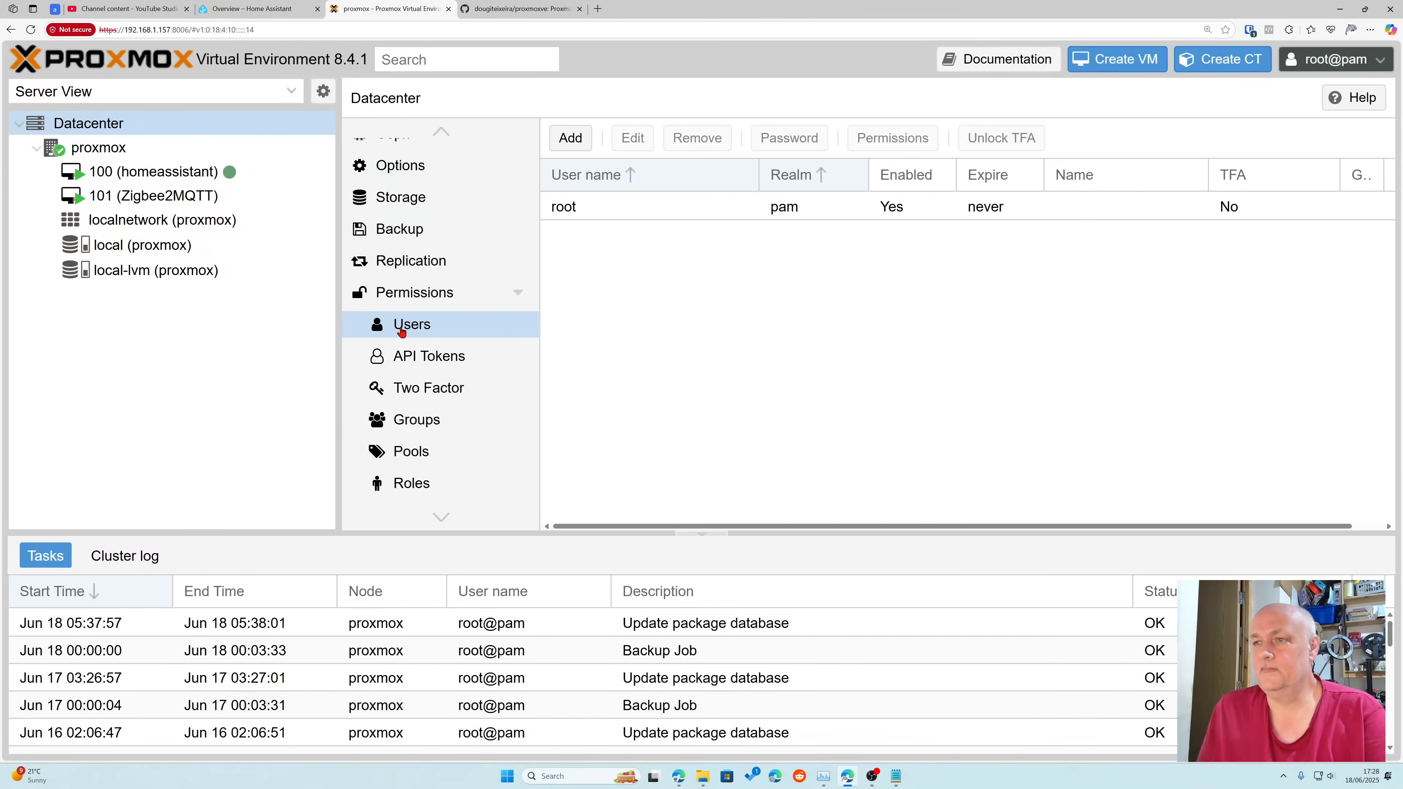
pyautogui.click(570, 138)
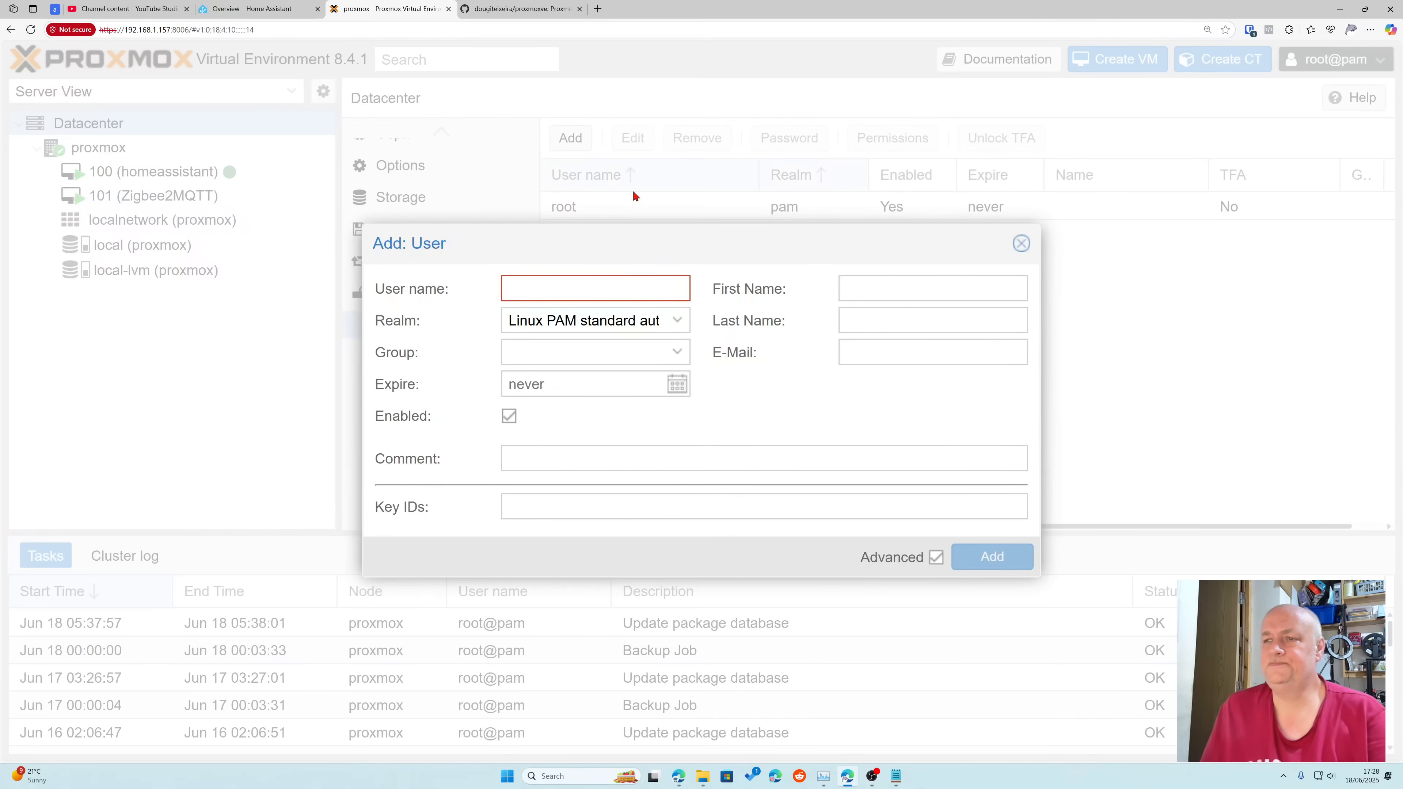
pyautogui.write('ha')
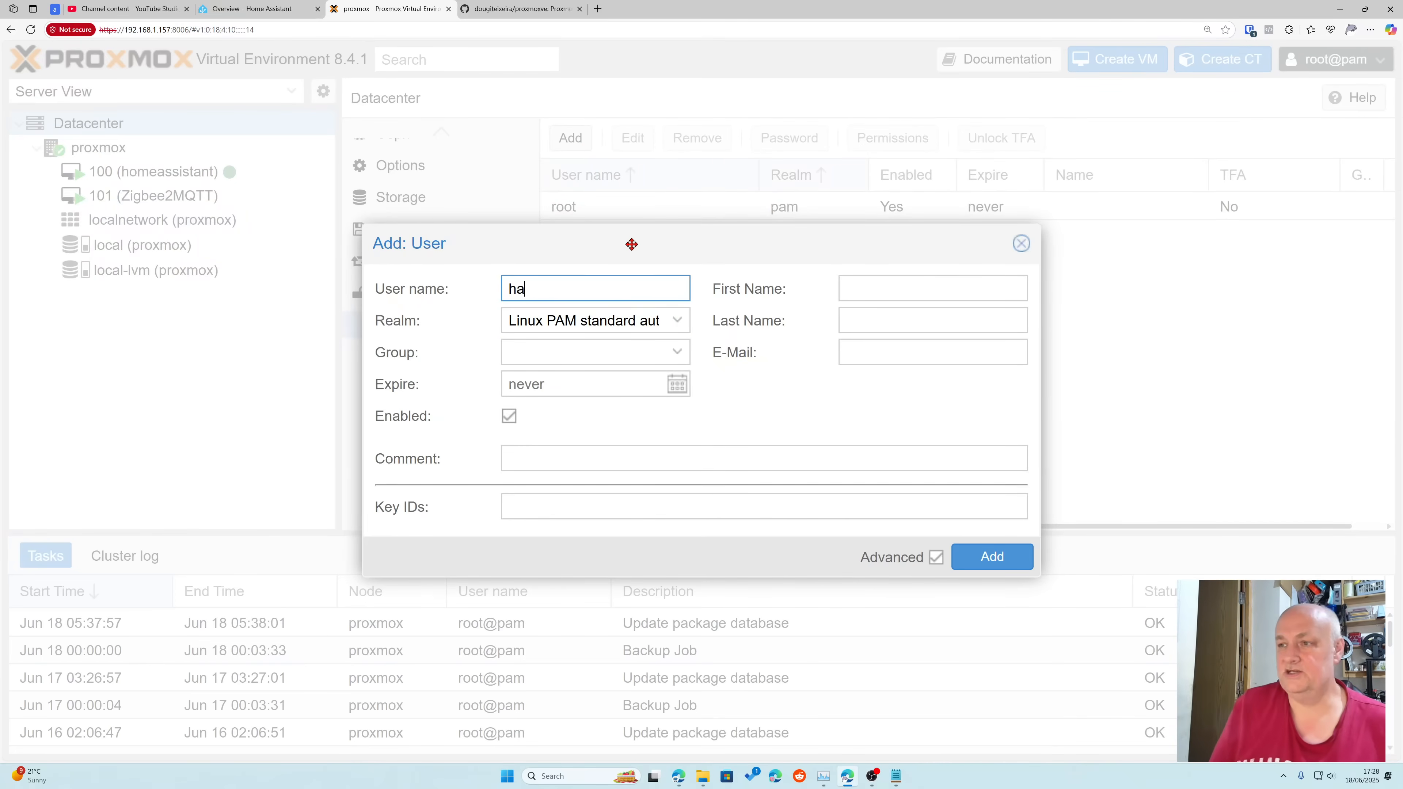
# Step: Set the new user's first name to home and last name to Assistant
pyautogui.click(881, 291)
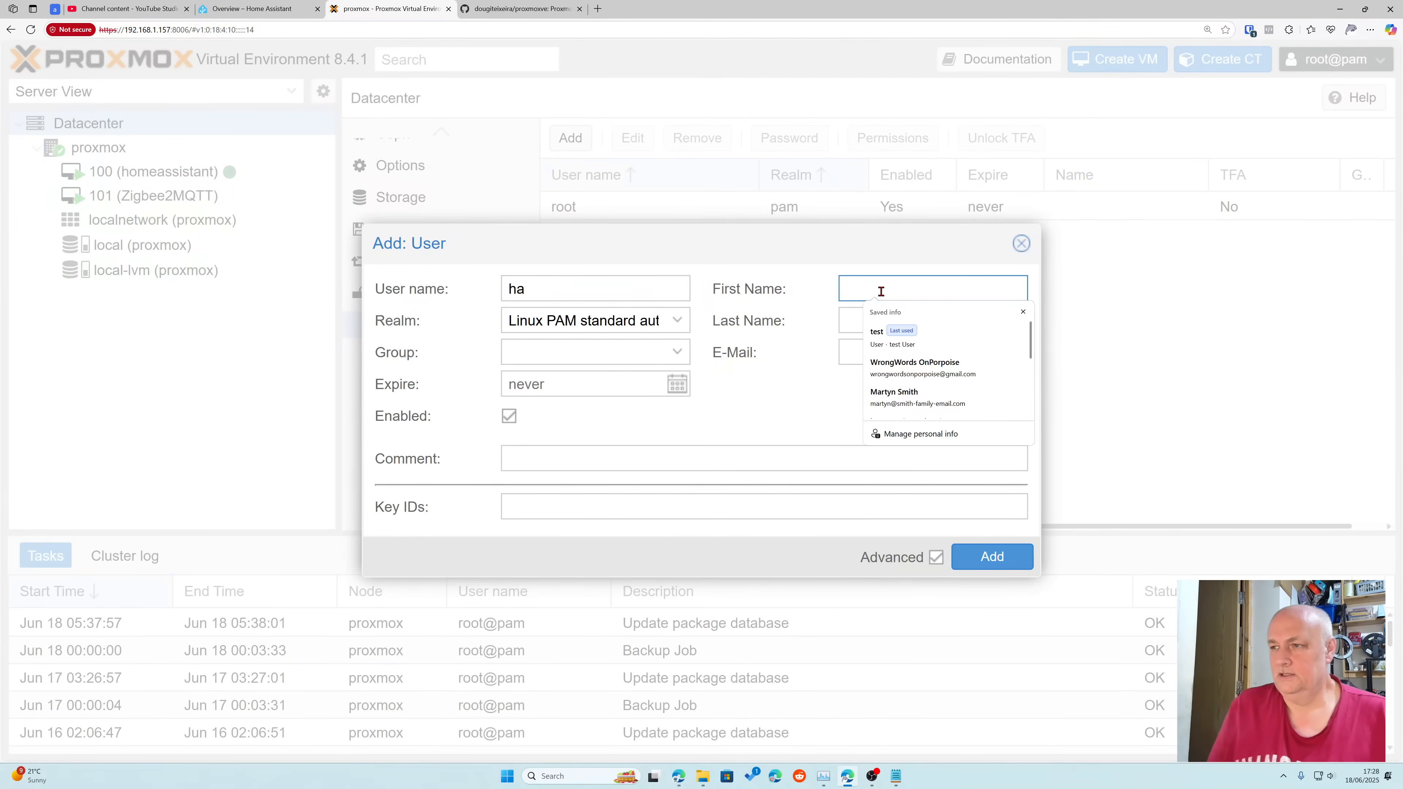
pyautogui.write('Hom')
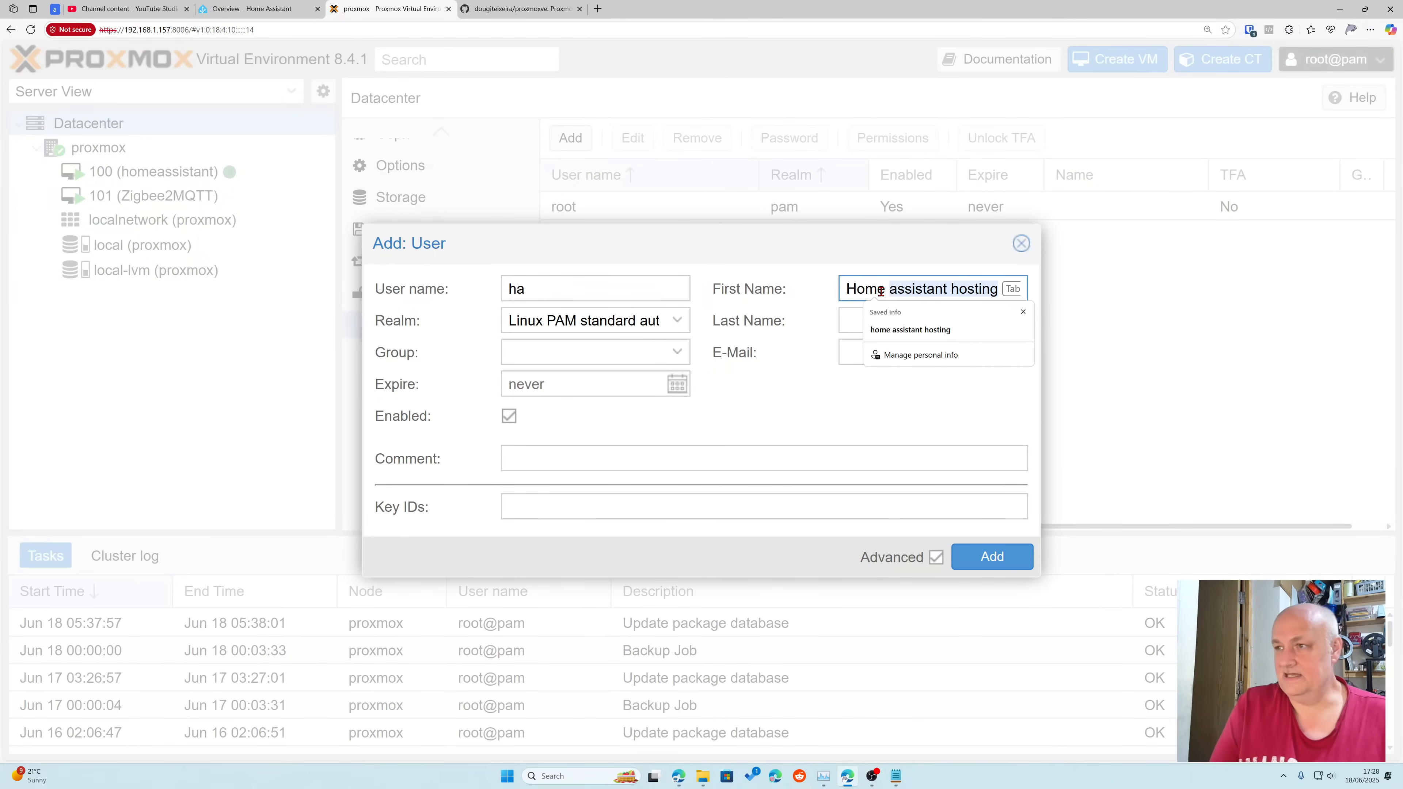
pyautogui.write('e')
pyautogui.press('Tab')
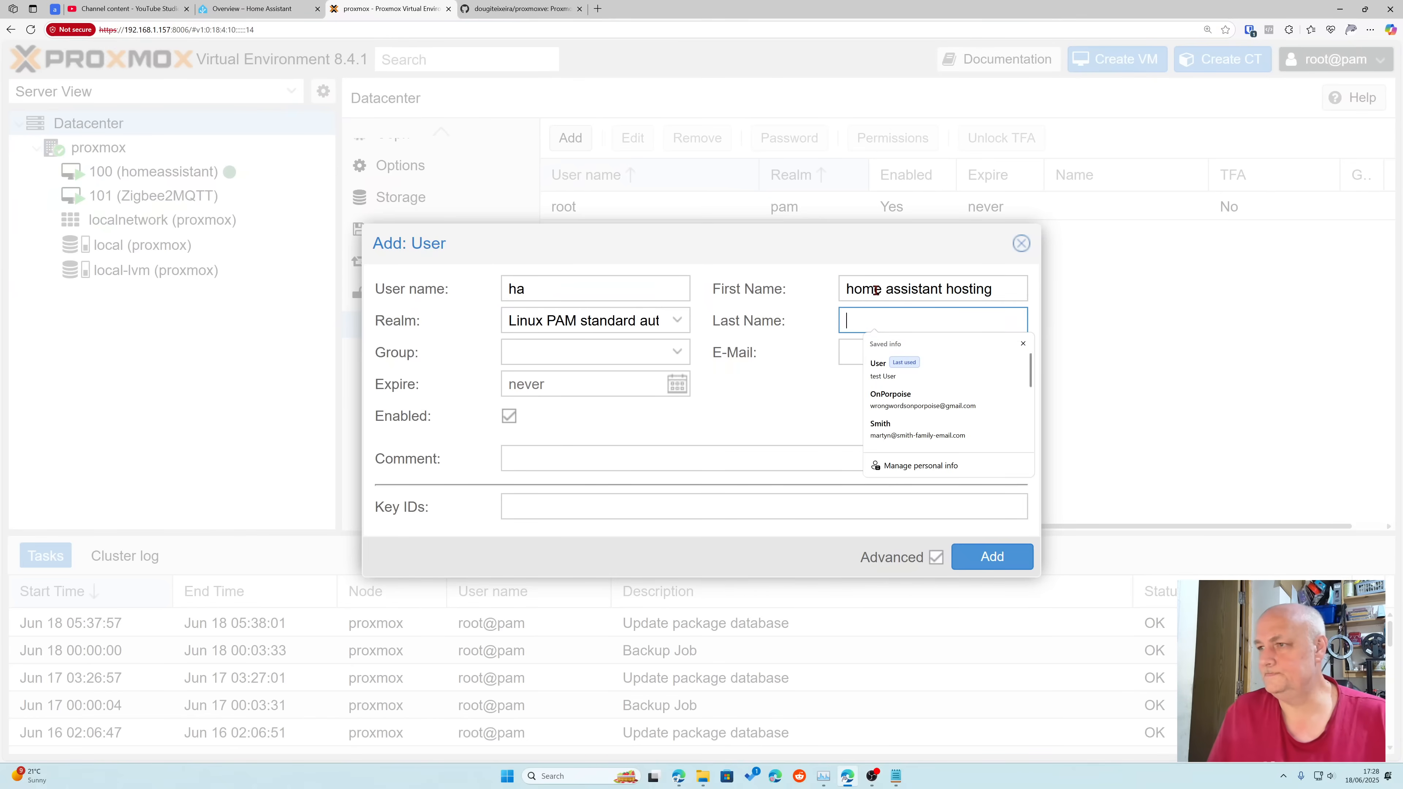
pyautogui.moveTo(886, 290); pyautogui.dragTo(993, 297)
pyautogui.press('BackSpace')
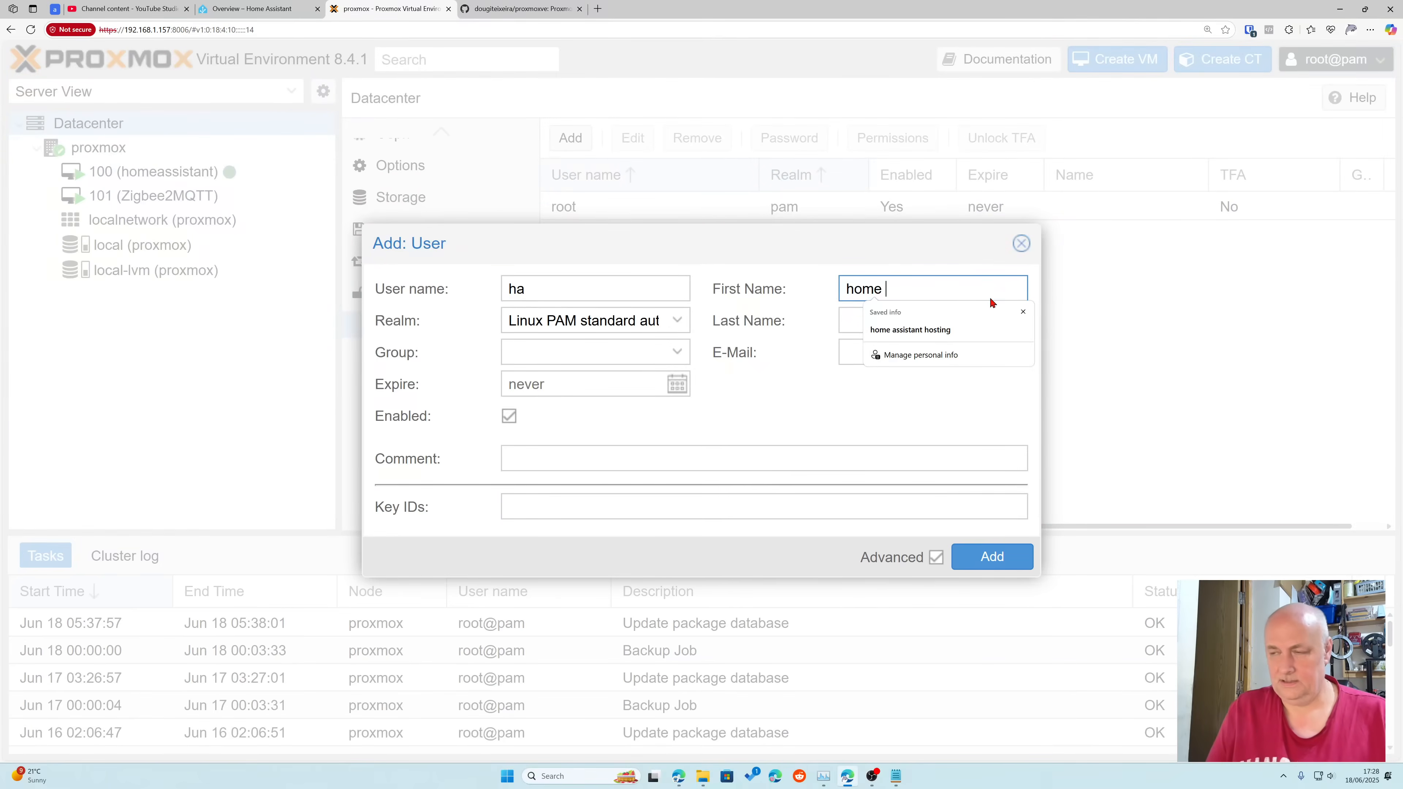
pyautogui.press('Tab')
pyautogui.write('Assistanm')
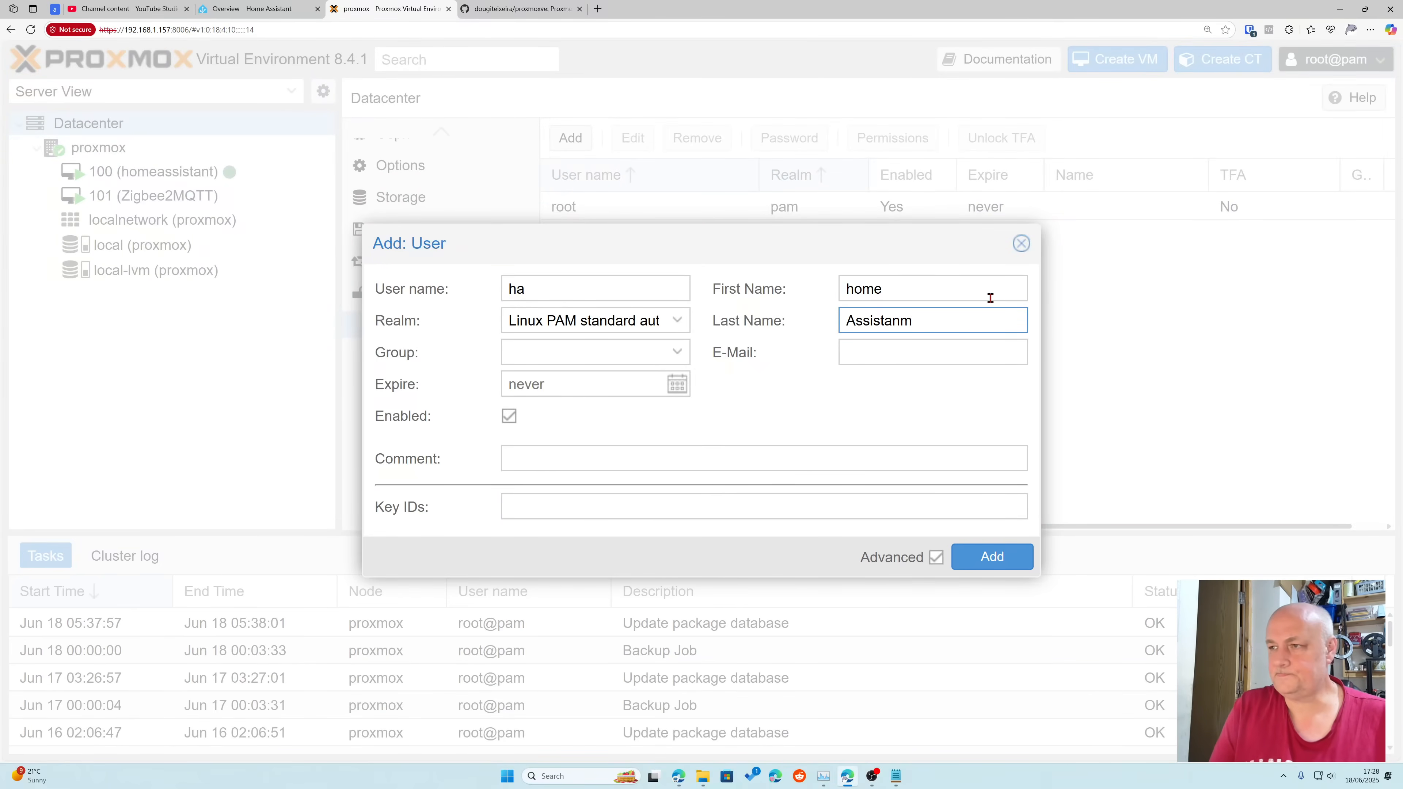
pyautogui.press('BackSpace')
pyautogui.write('t')
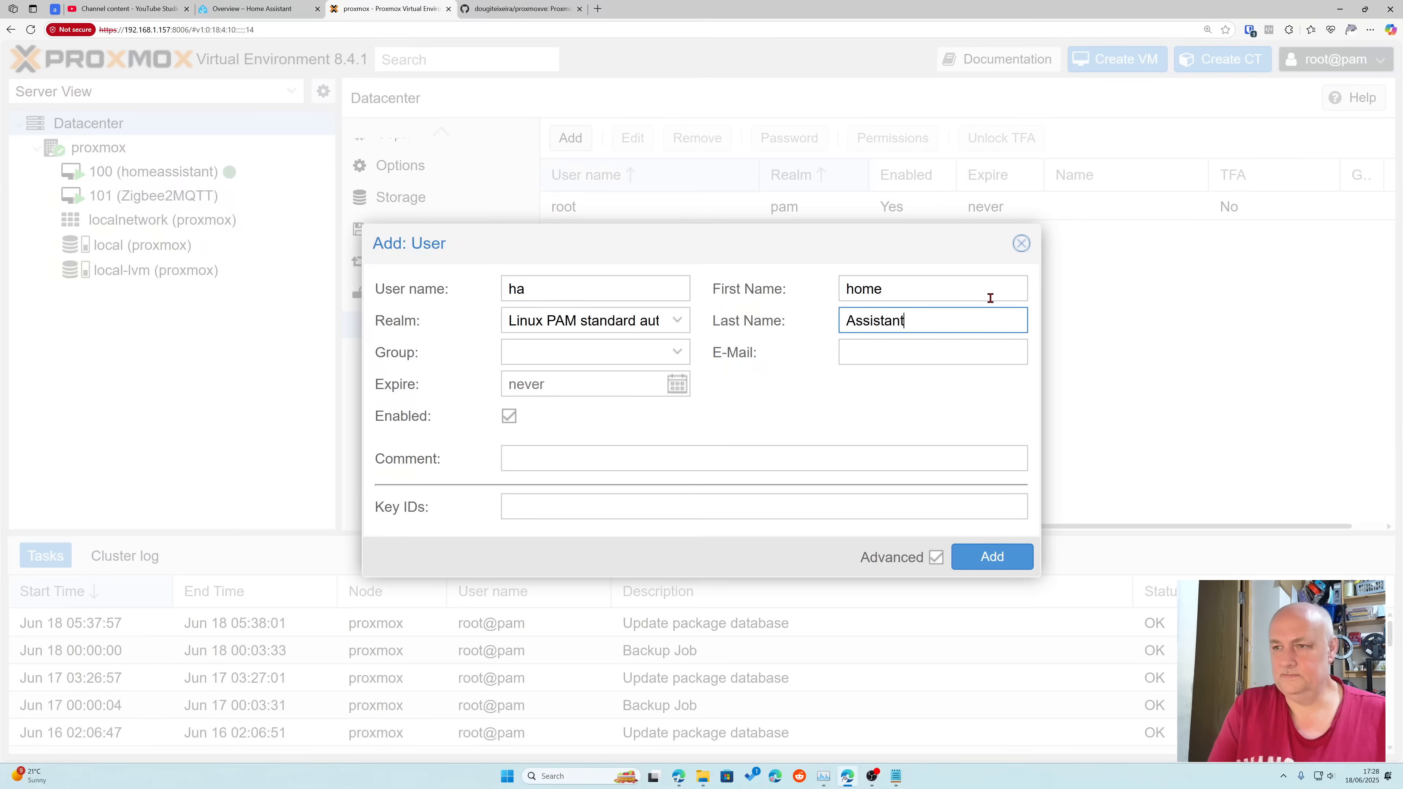
# Step: Enter the comment "homeassisatnt User" for the new user
pyautogui.click(629, 464)
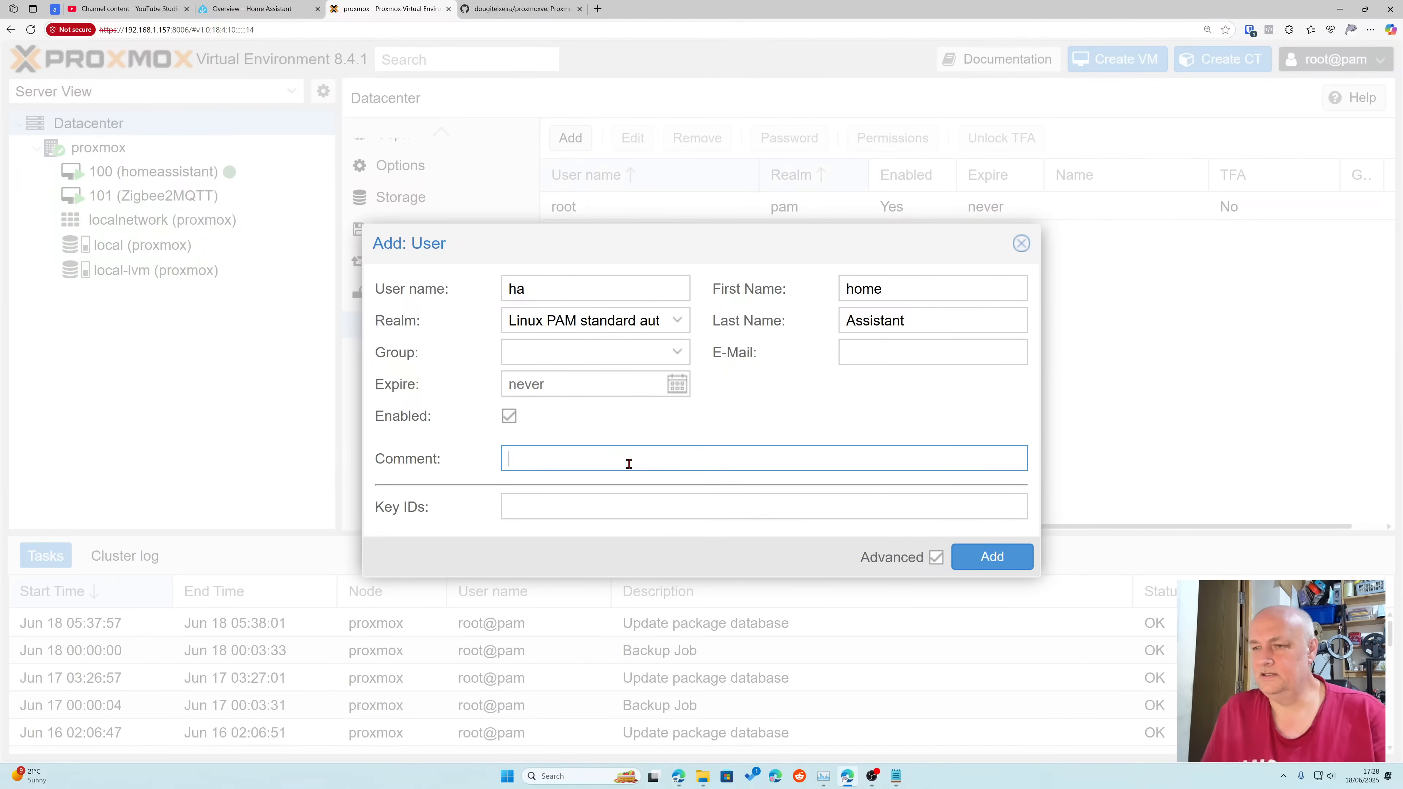
pyautogui.write('h')
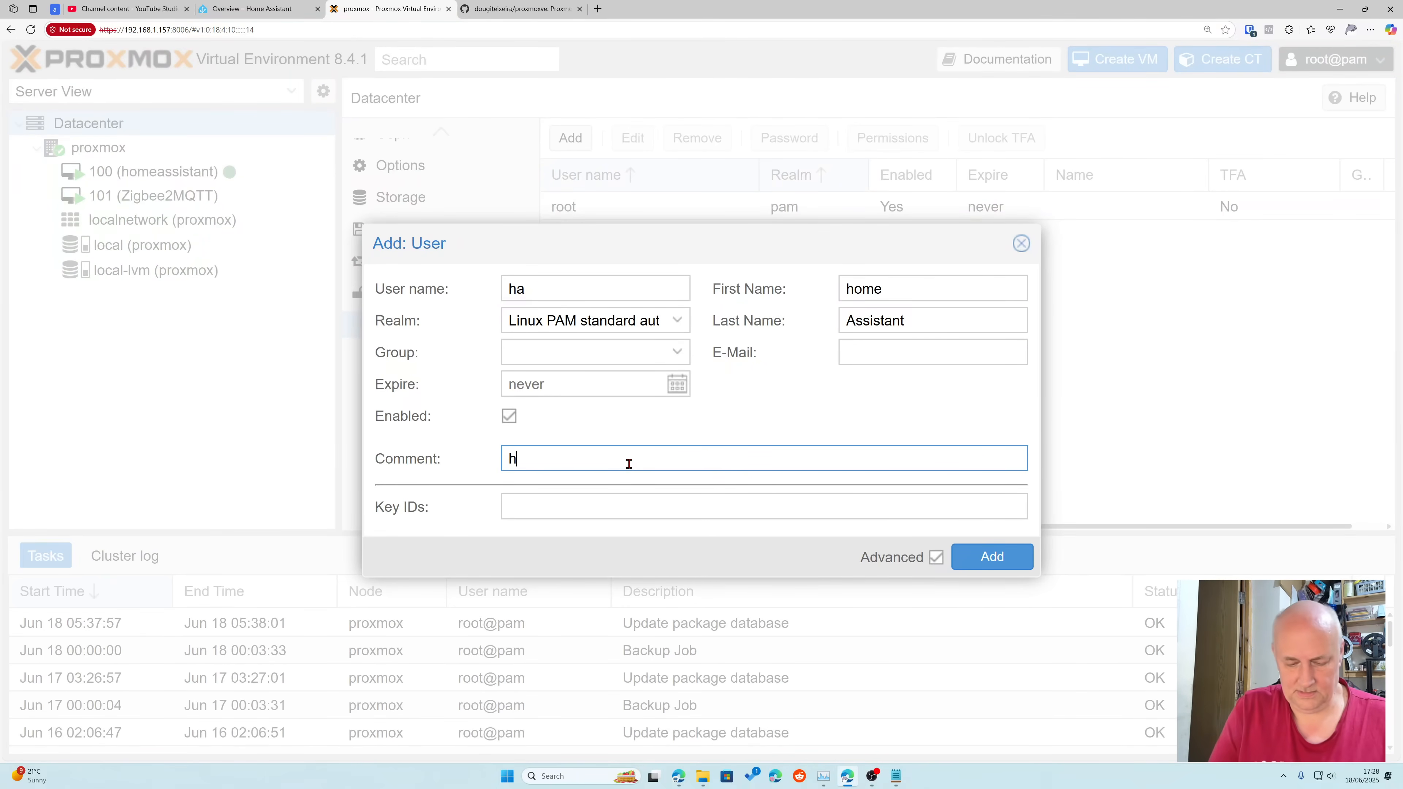
pyautogui.write('omeass')
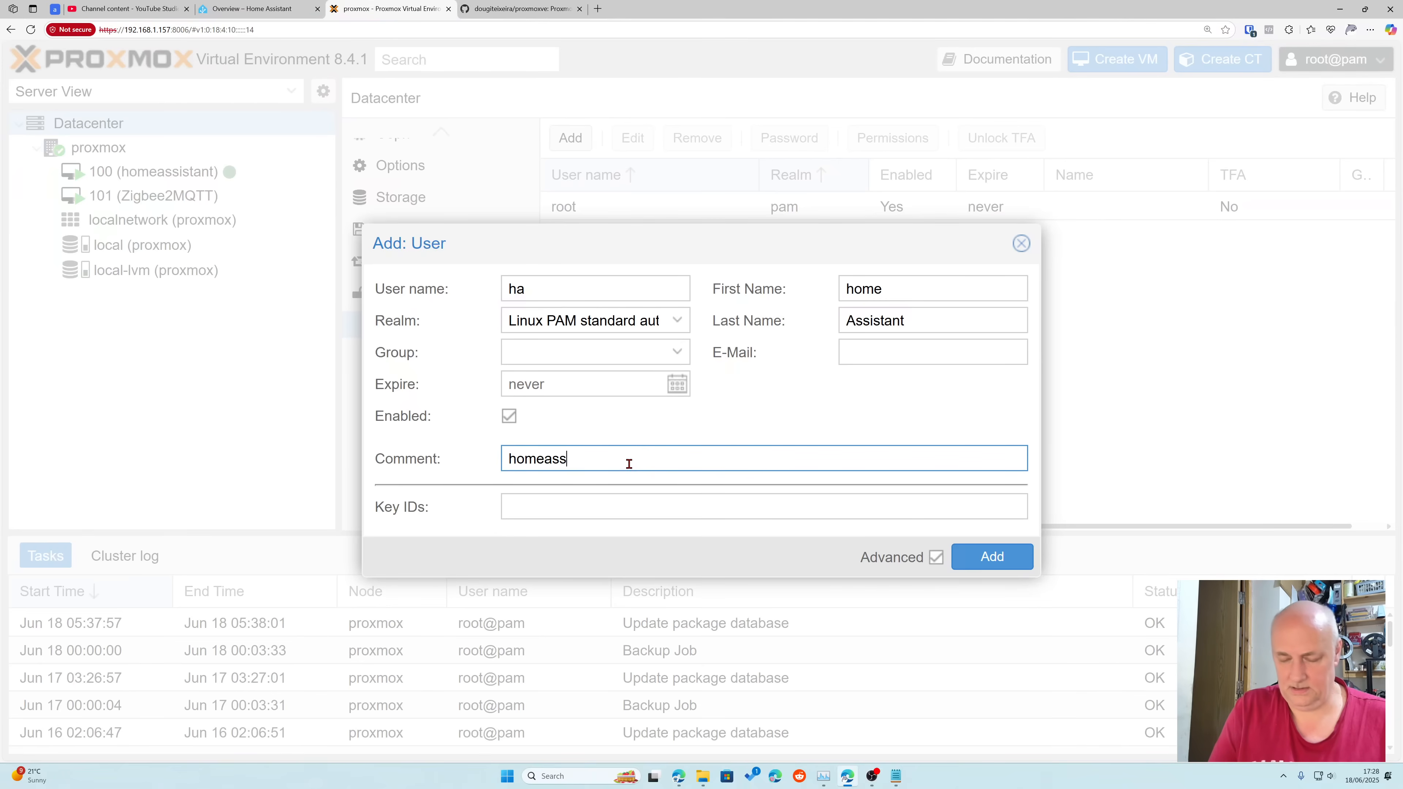
pyautogui.write('isat')
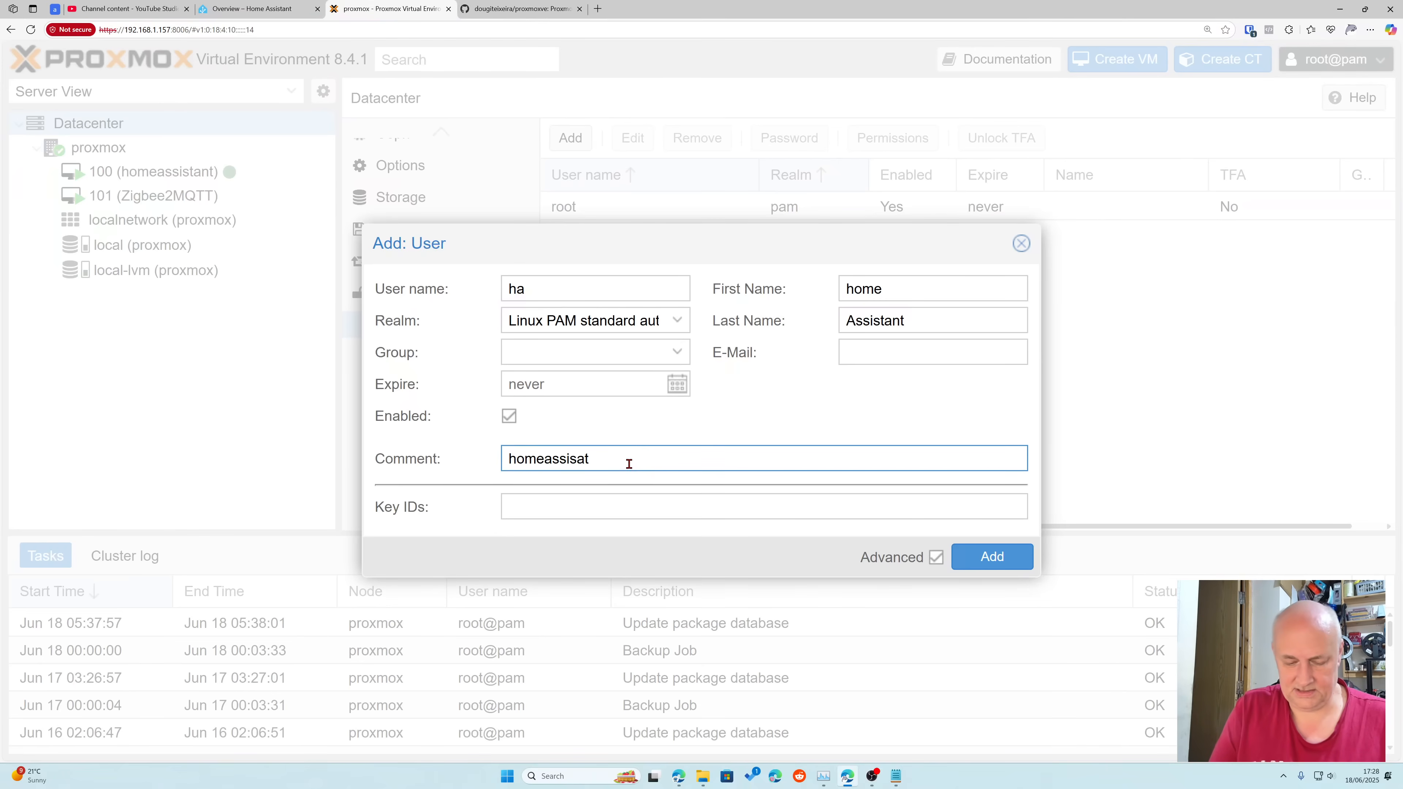
pyautogui.write('nt User')
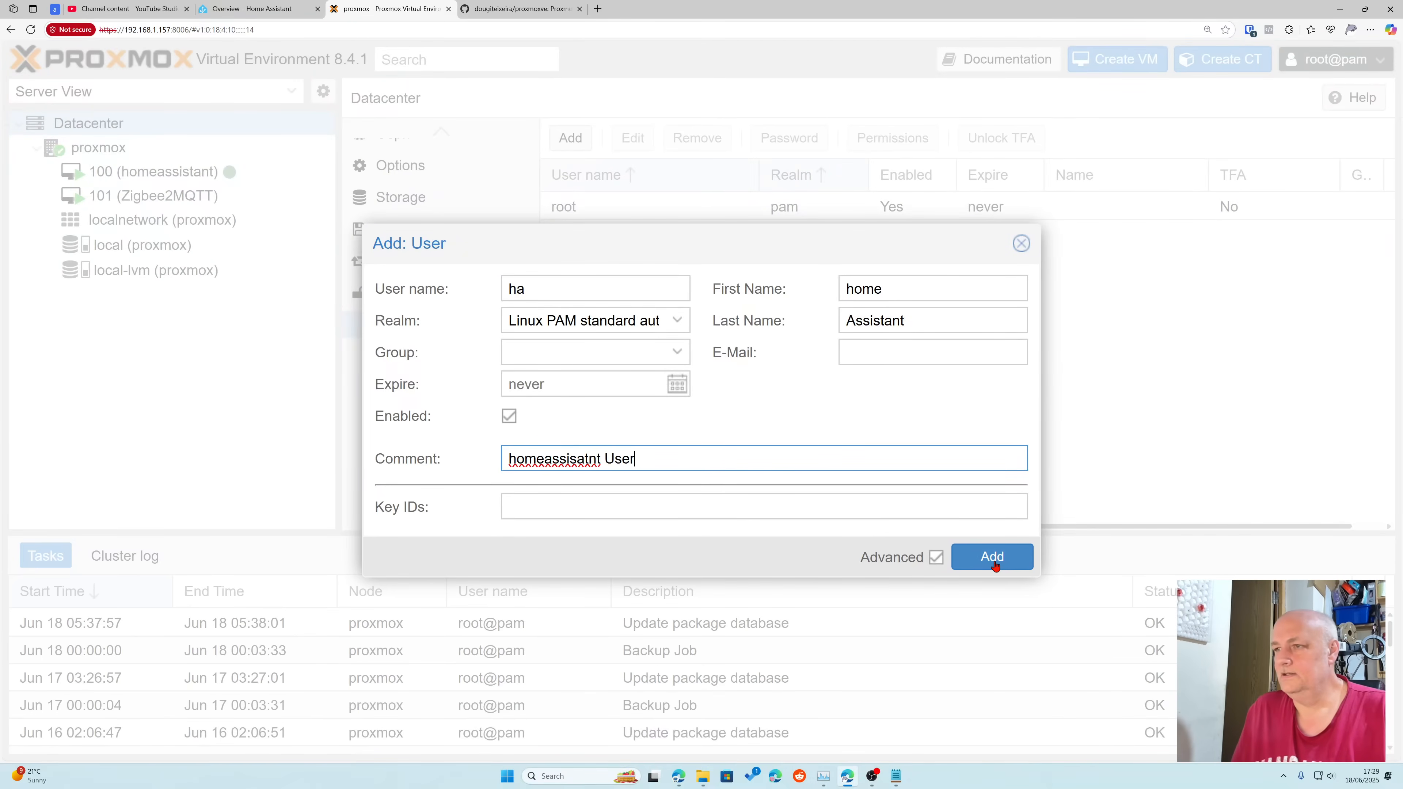
# Step: Assign the new user to the group HomeAssMonitorGrp and add the user
pyautogui.click(677, 352)
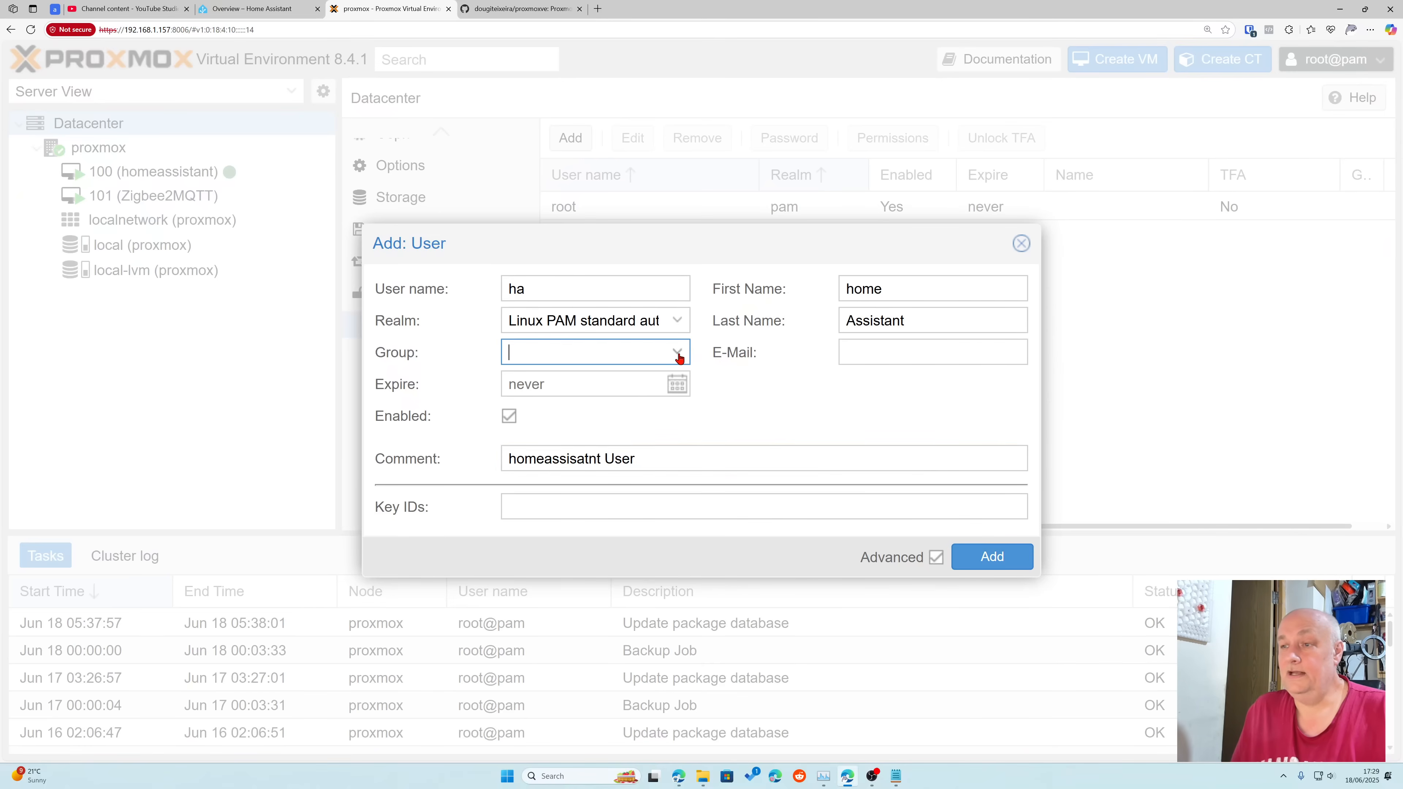
pyautogui.click(593, 442)
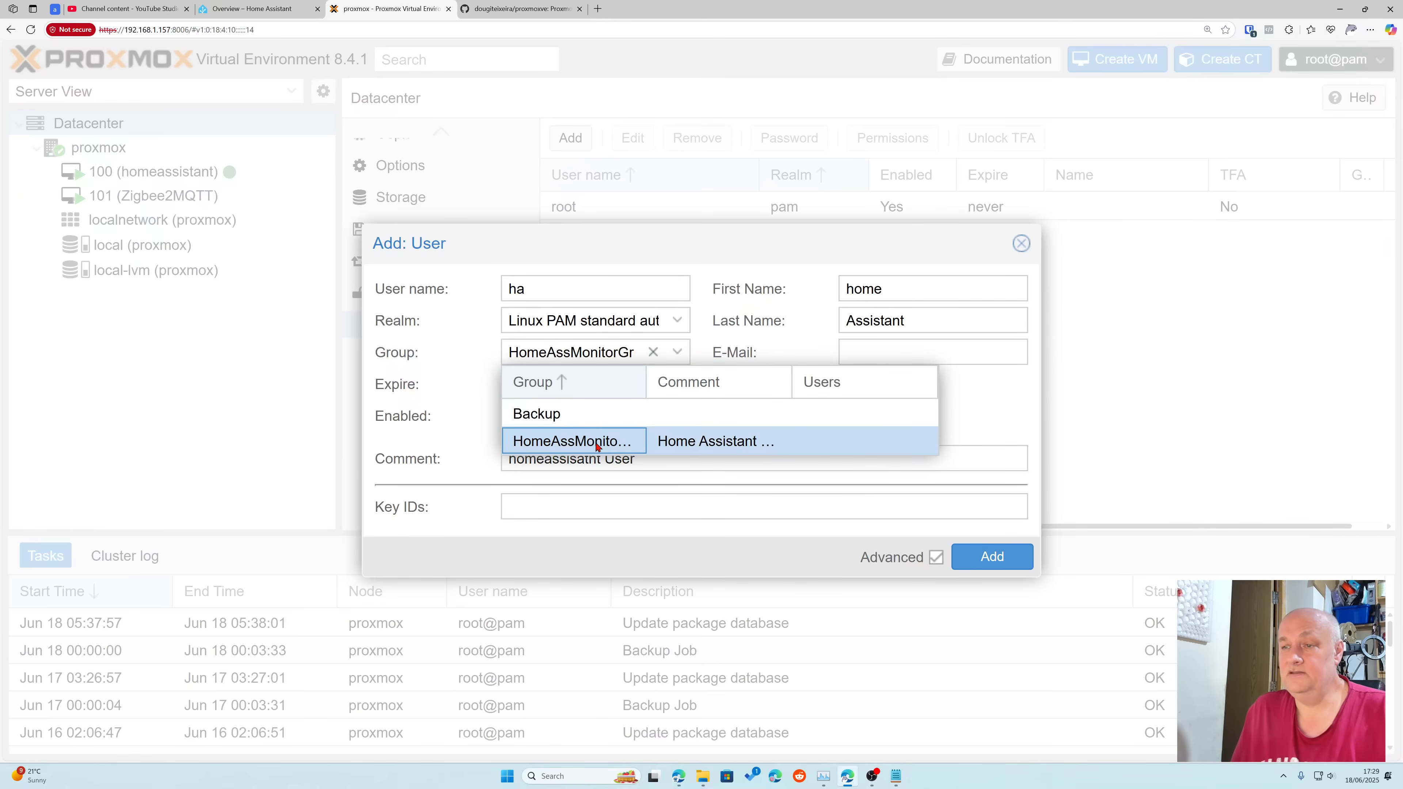
pyautogui.click(979, 451)
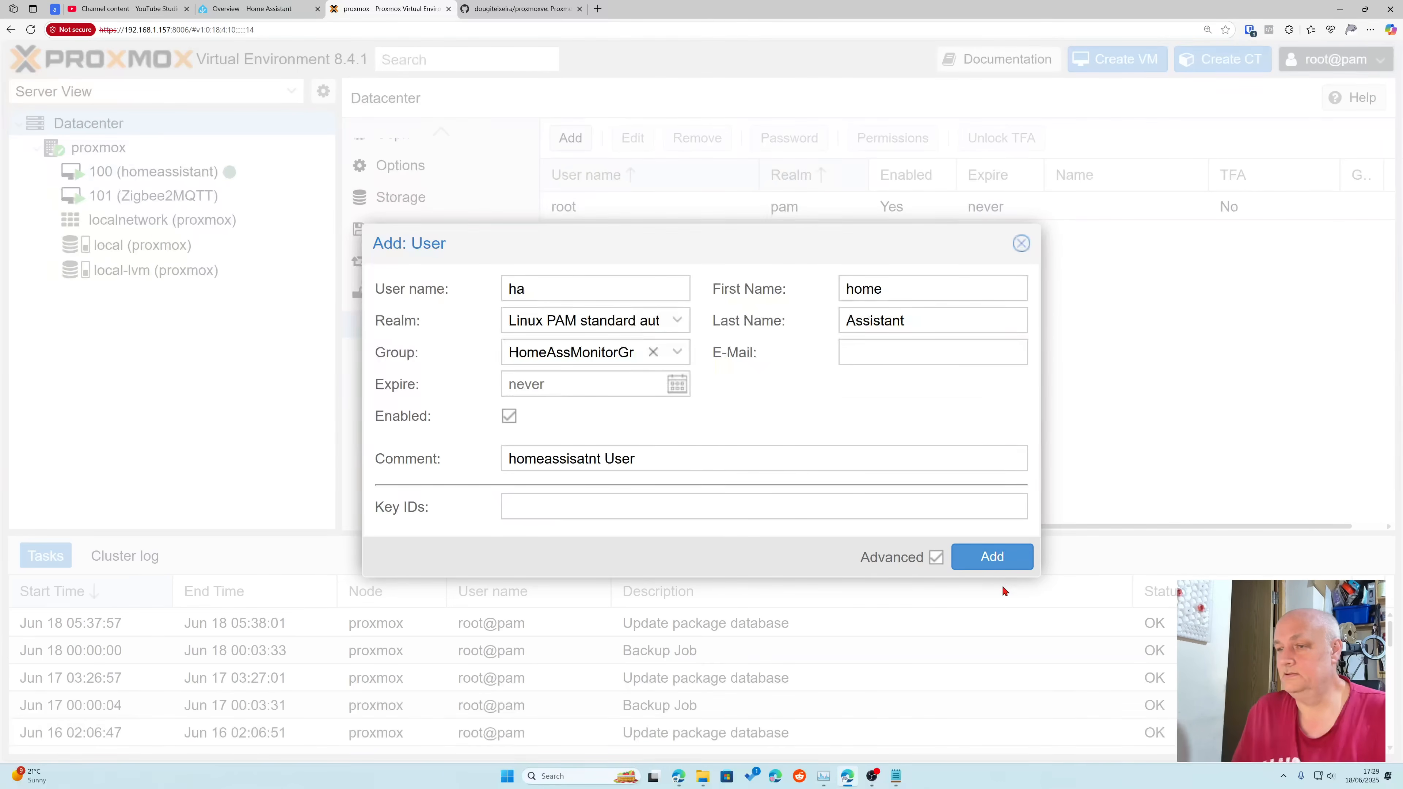
pyautogui.click(993, 557)
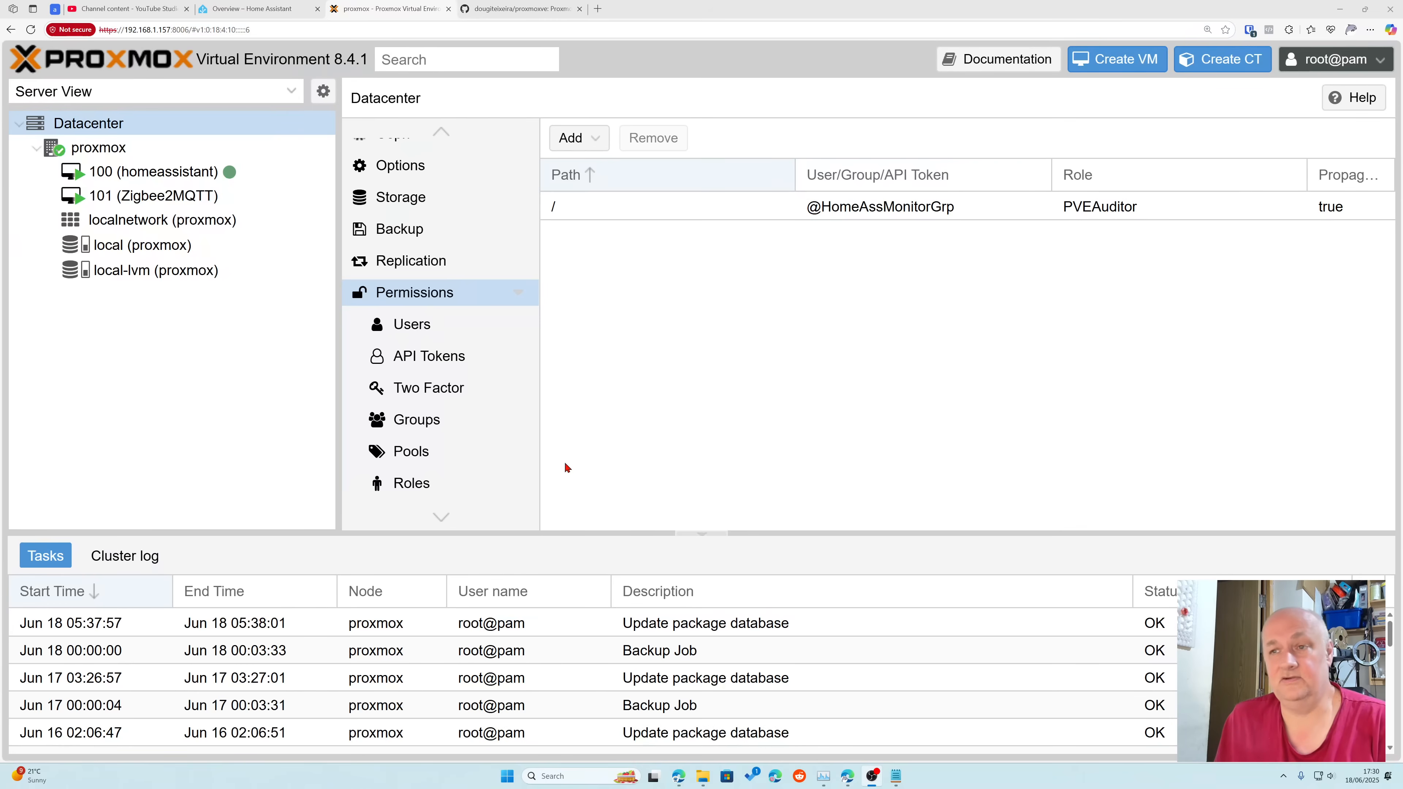
# Step: Start a new API token in the Datacenter permissions for the user ha@pam with the token ID HomeAssistant
pyautogui.click(433, 364)
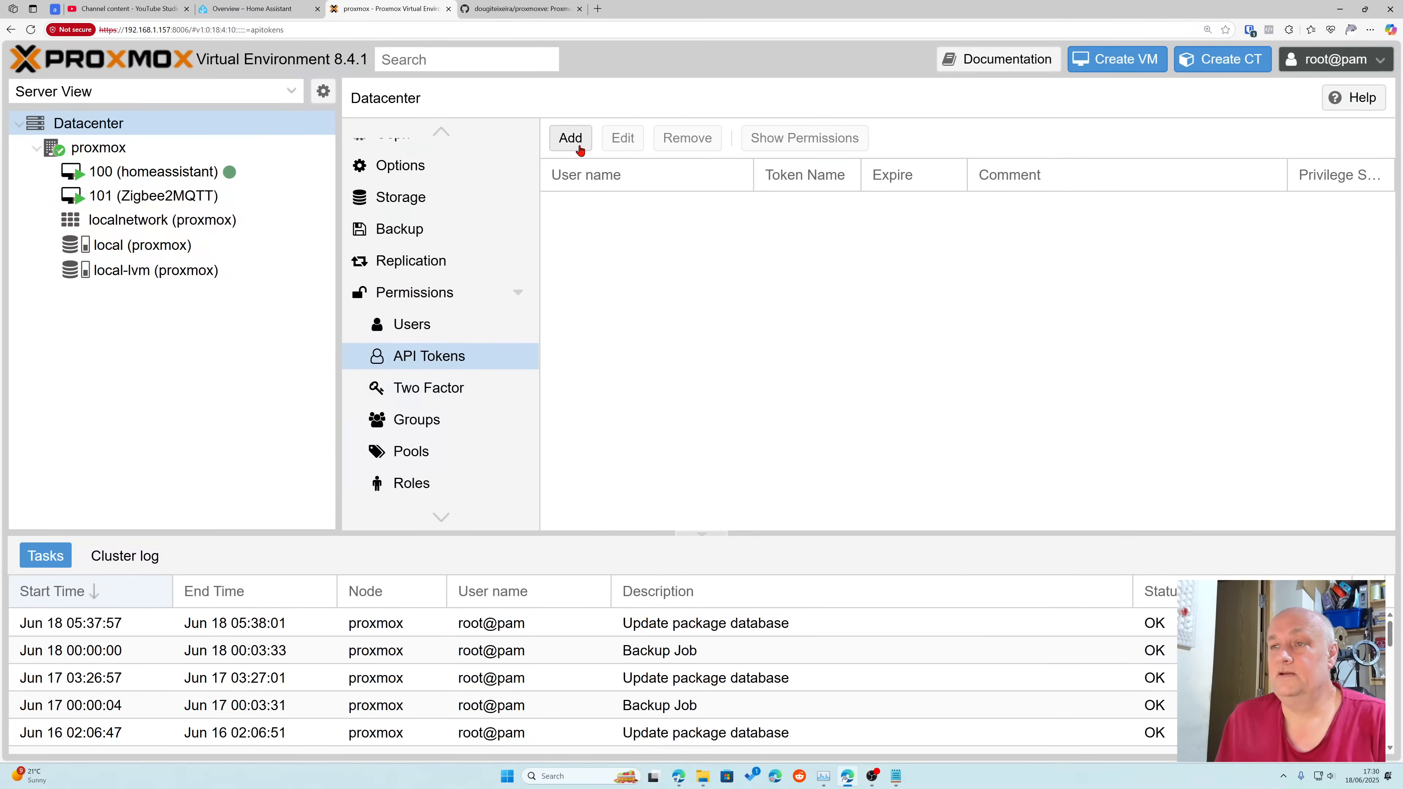
pyautogui.click(577, 144)
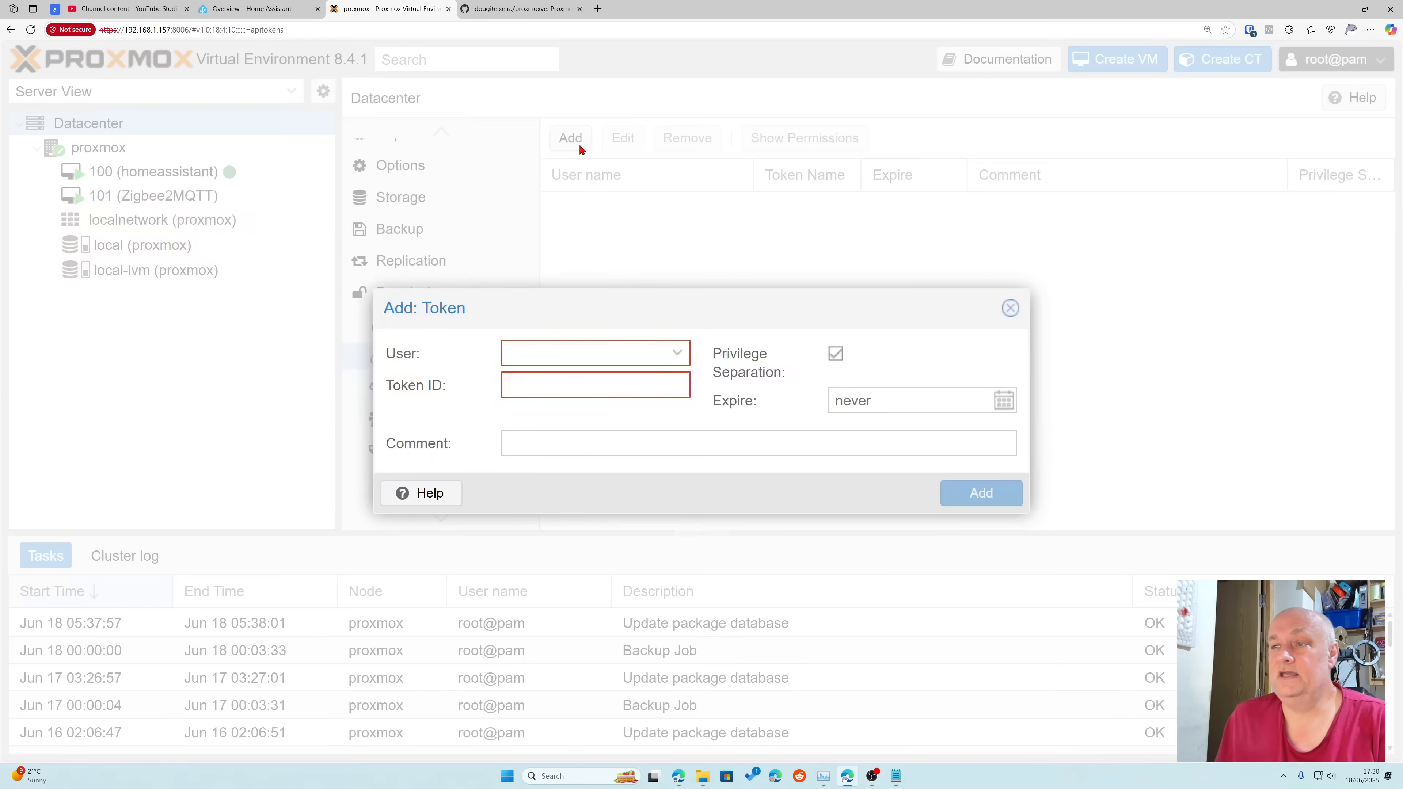
pyautogui.click(676, 355)
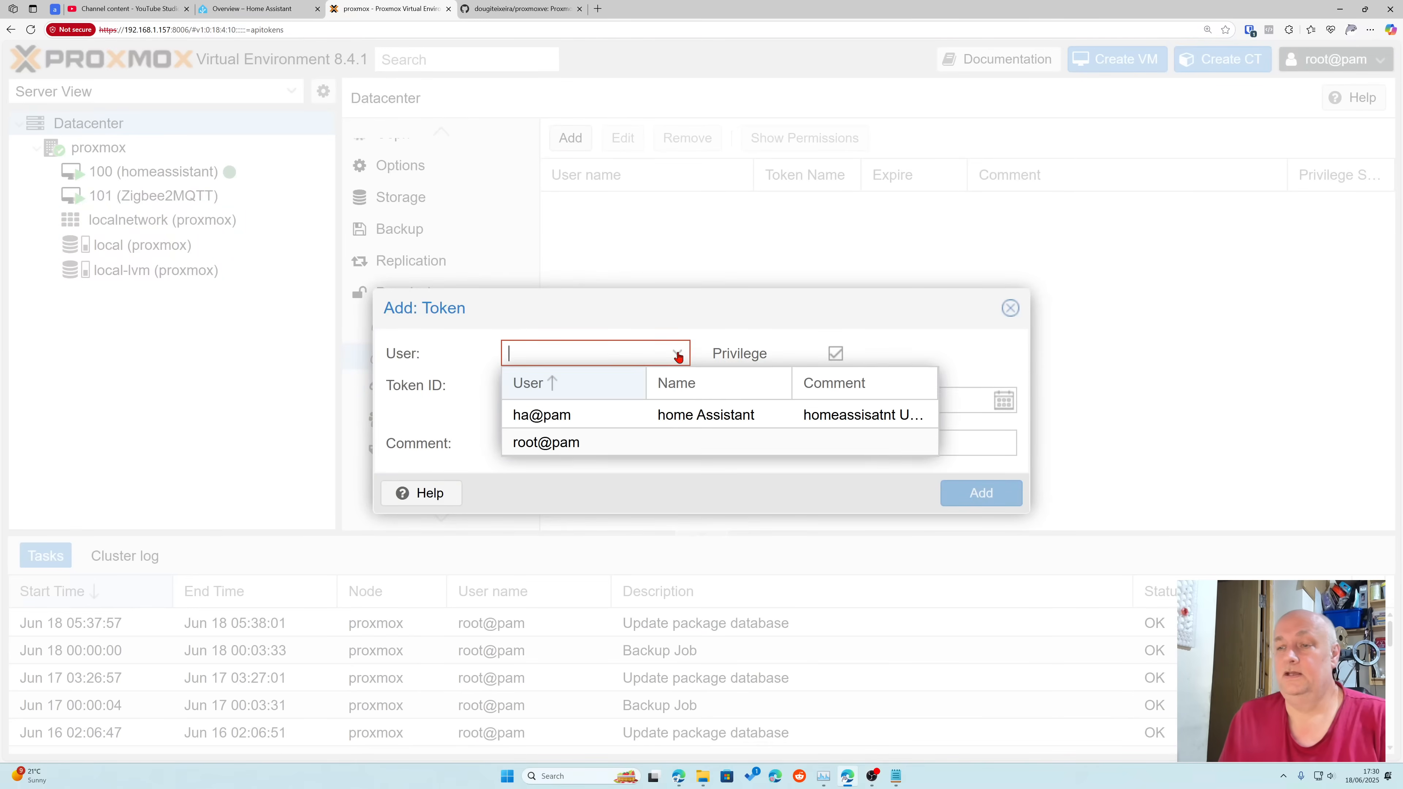
pyautogui.click(576, 416)
pyautogui.click(577, 389)
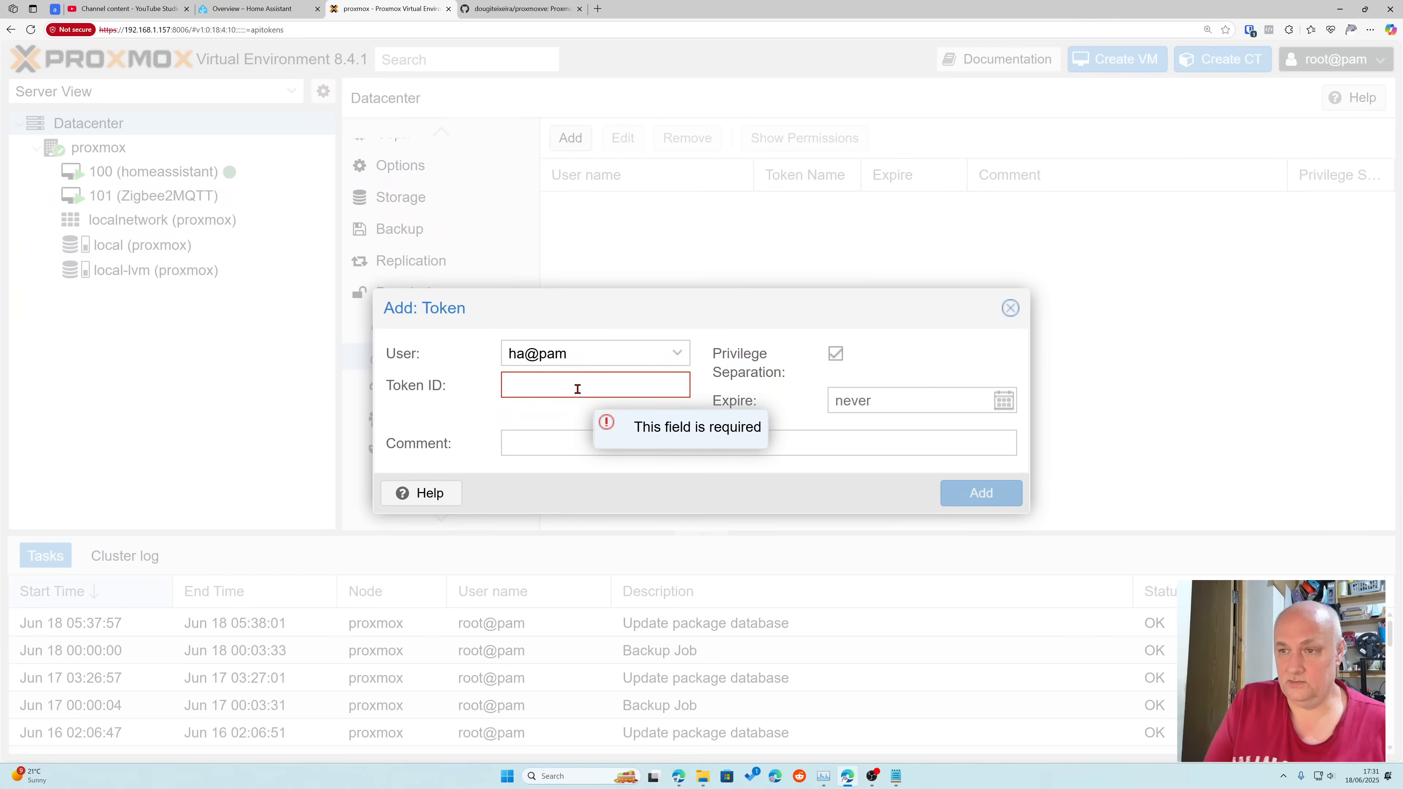
pyautogui.write('Home')
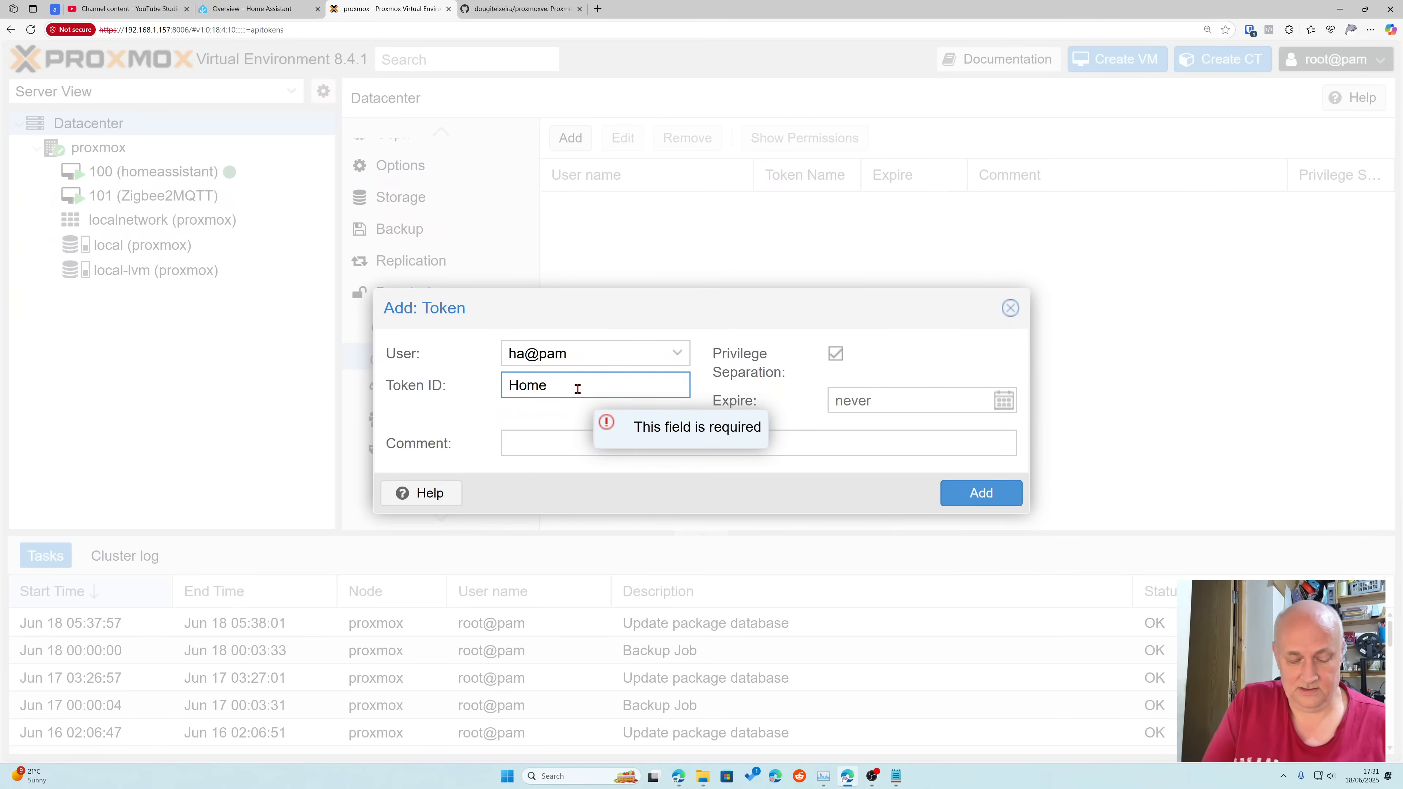
pyautogui.write('Assistant')
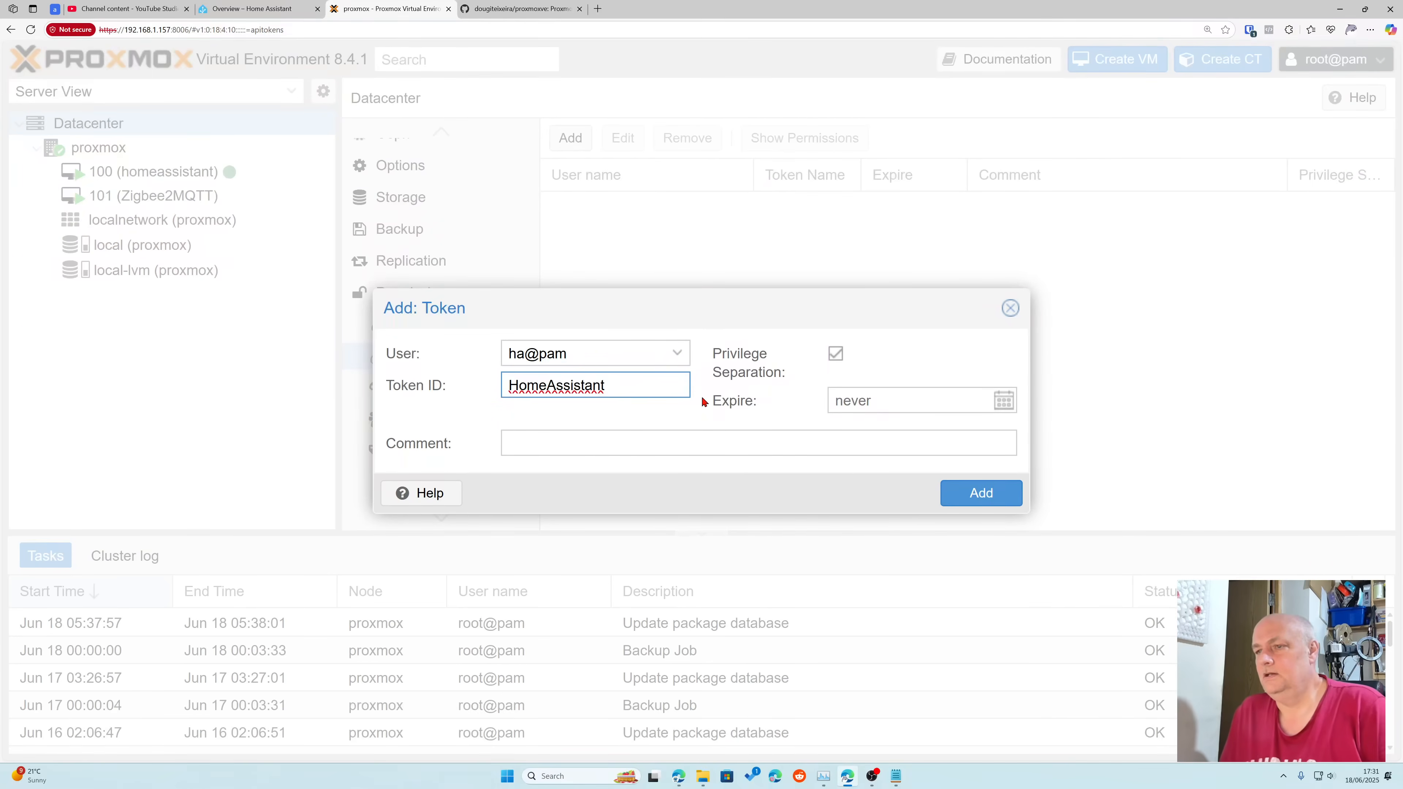
# Step: Disable privilege separation for the token, enter the comment "Token to log on HomeAssistant" and add it
pyautogui.click(836, 355)
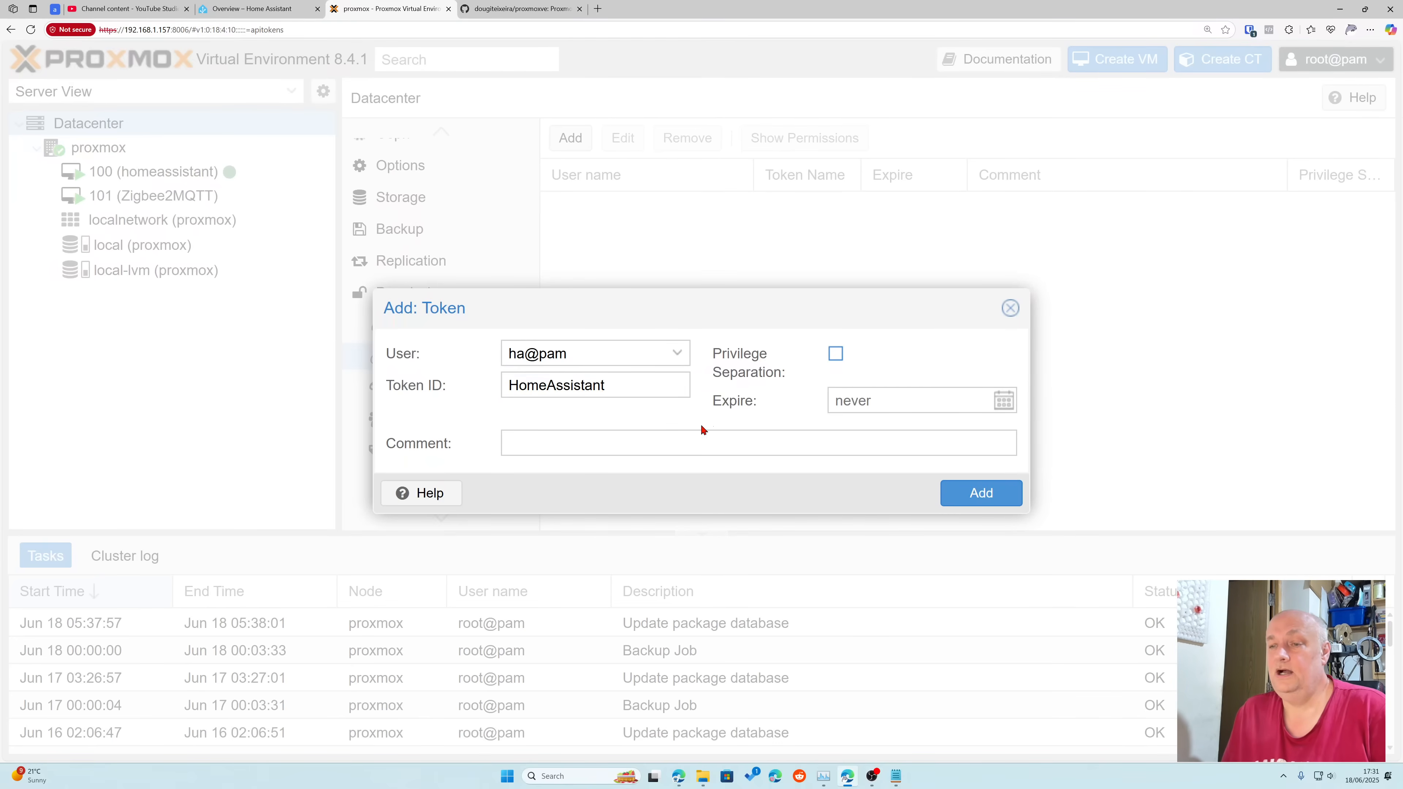
pyautogui.click(649, 444)
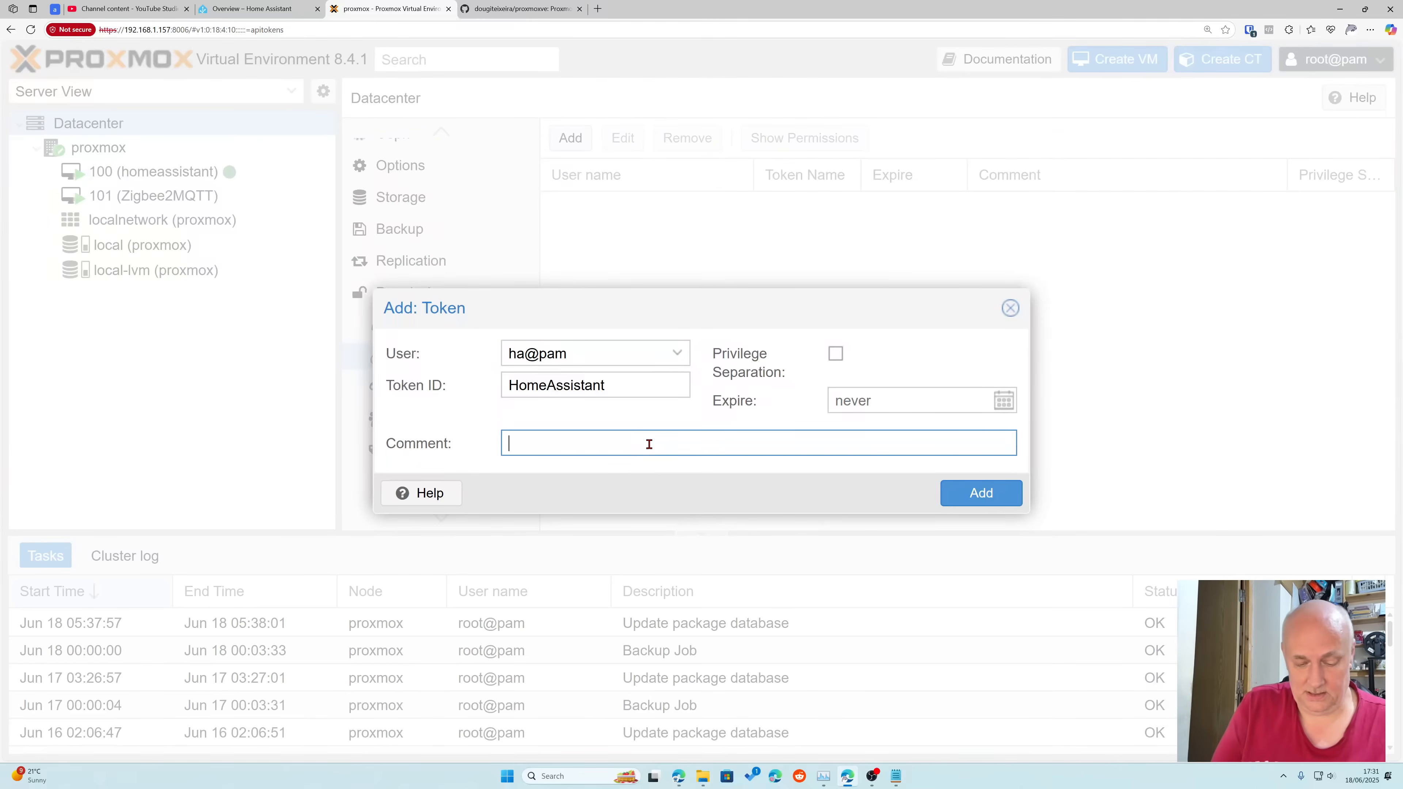
pyautogui.write('Token to')
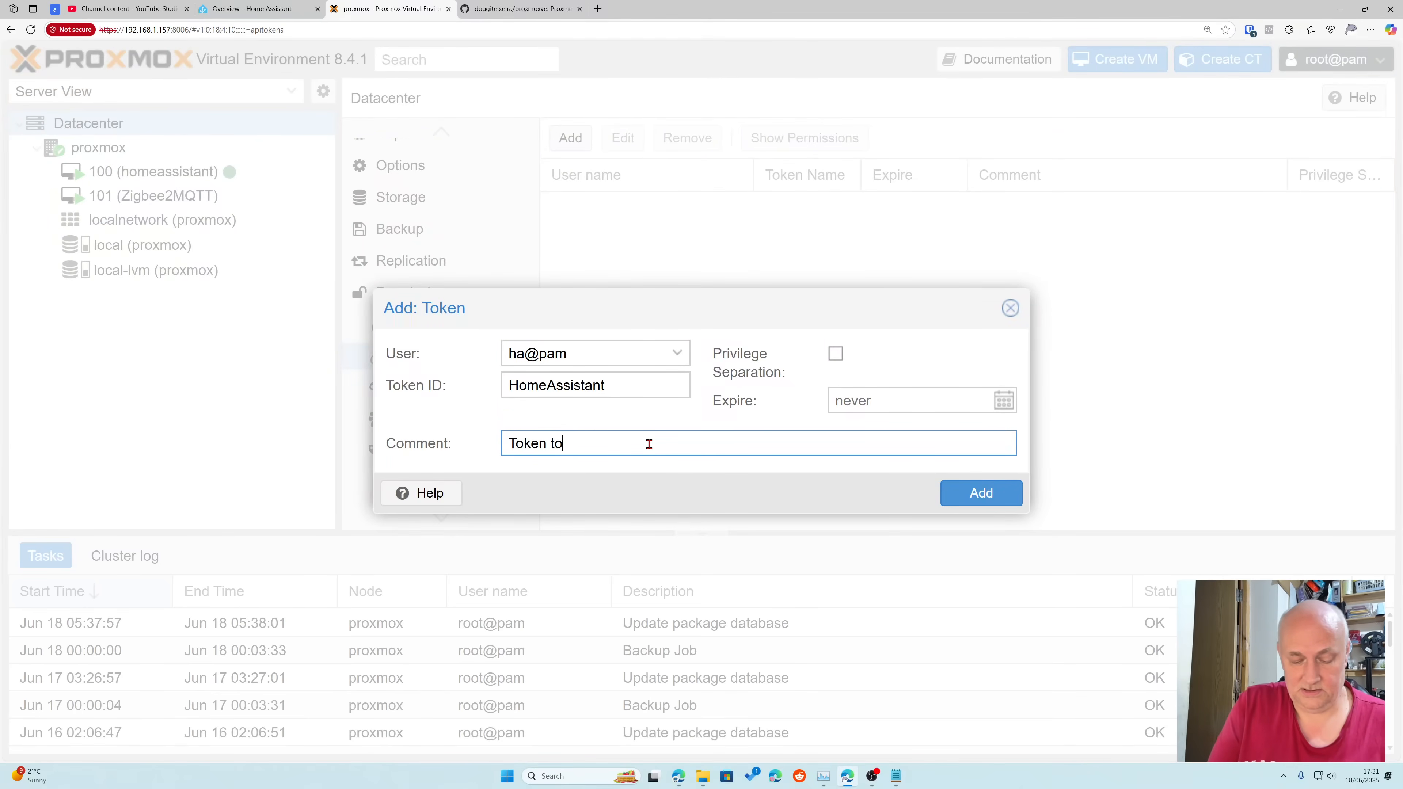
pyautogui.write(' log on ')
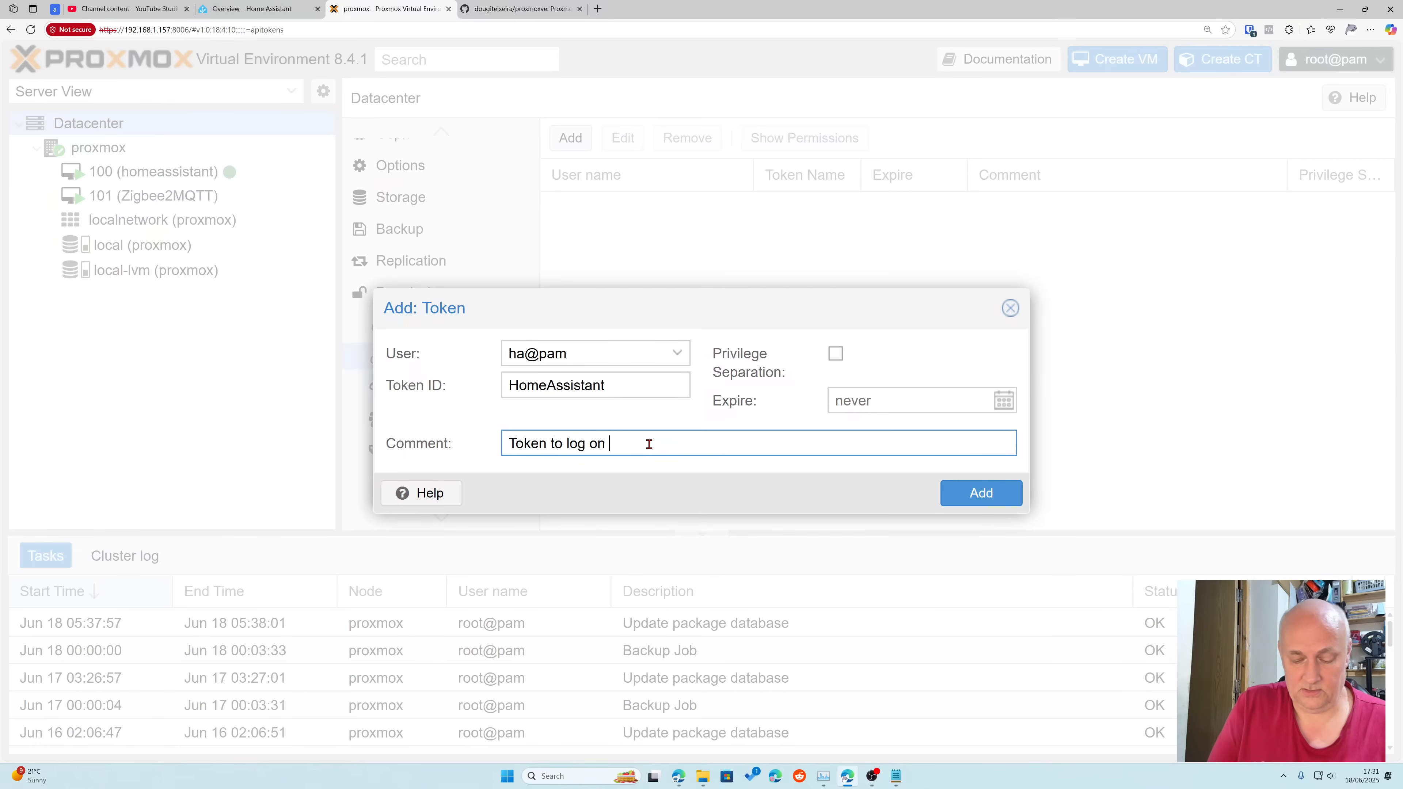
pyautogui.write('HomeAssis')
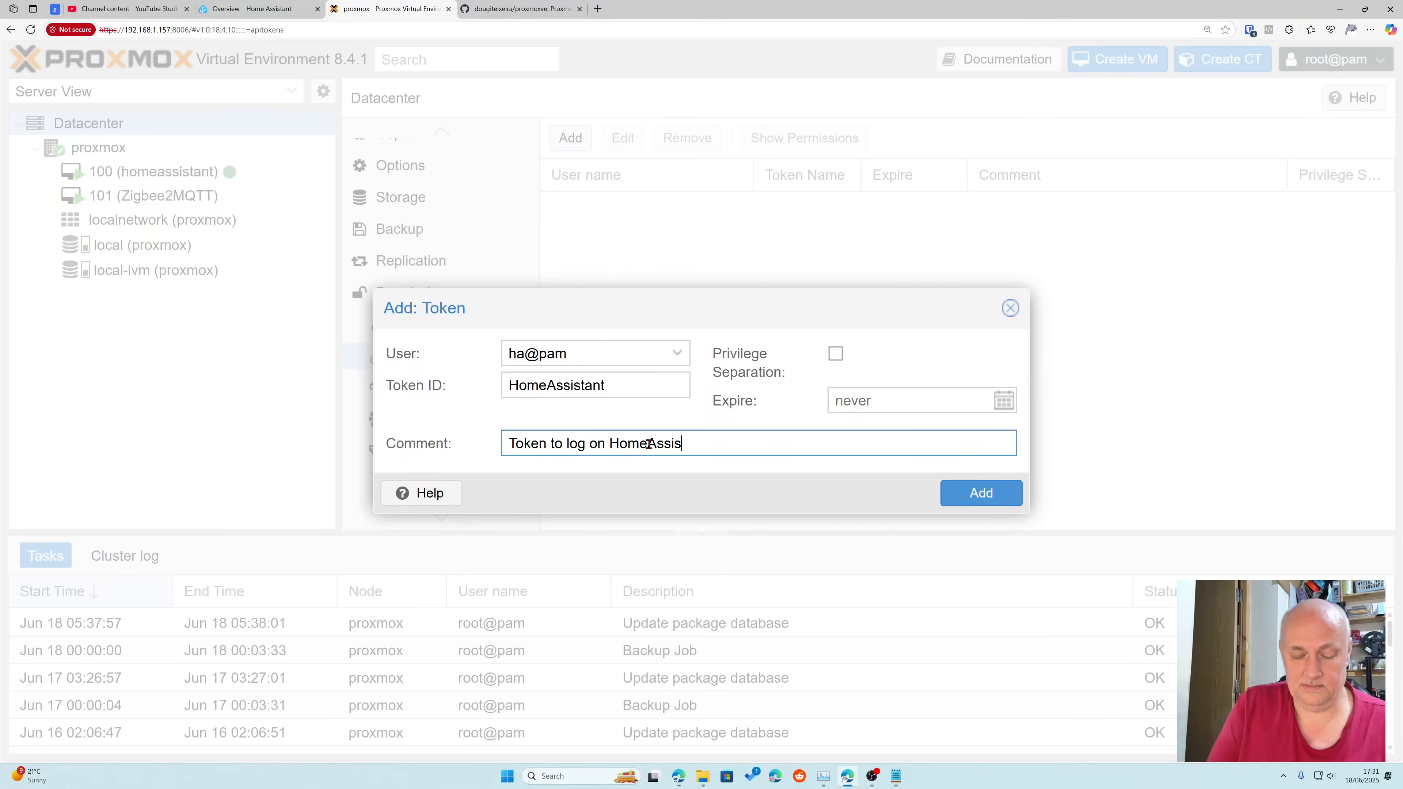
pyautogui.write('tant')
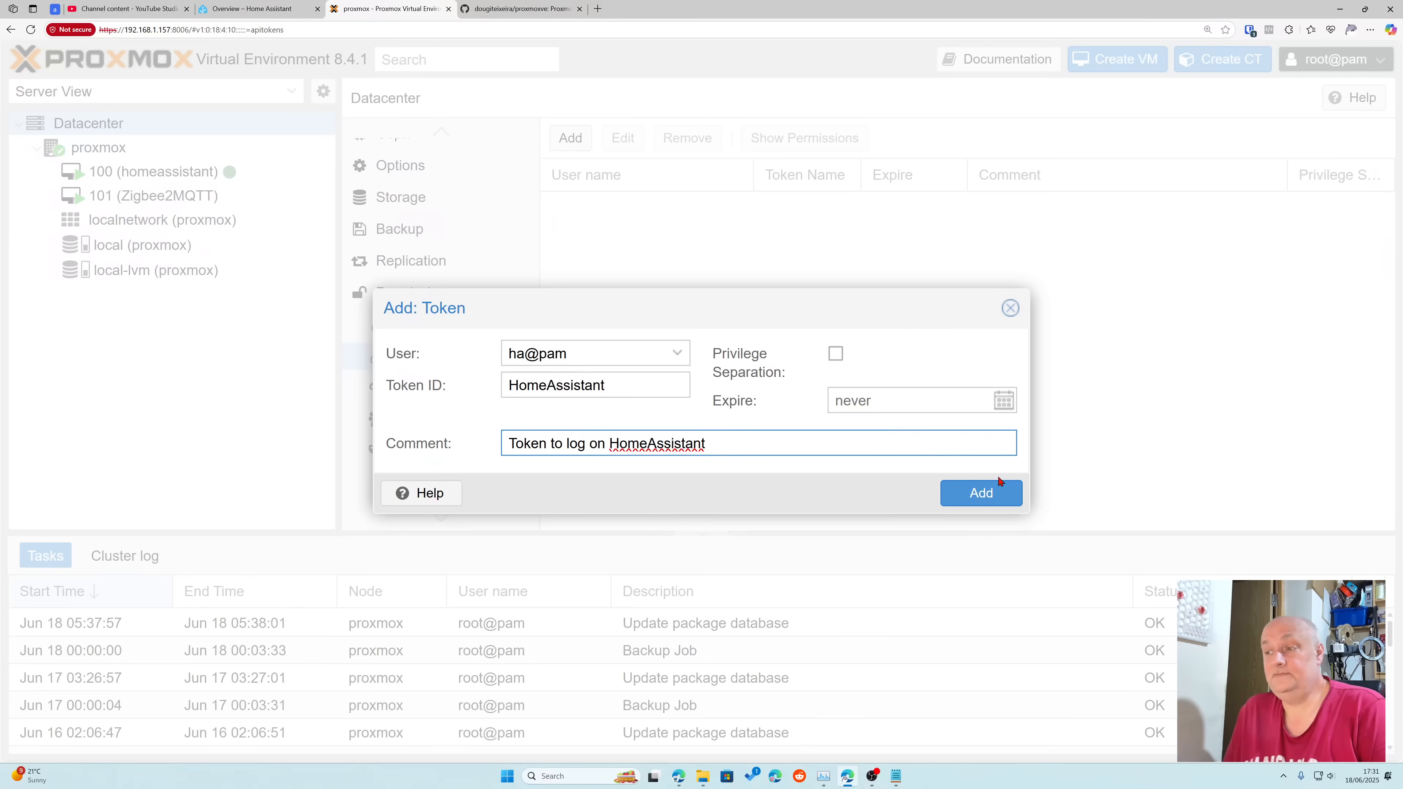
pyautogui.click(979, 498)
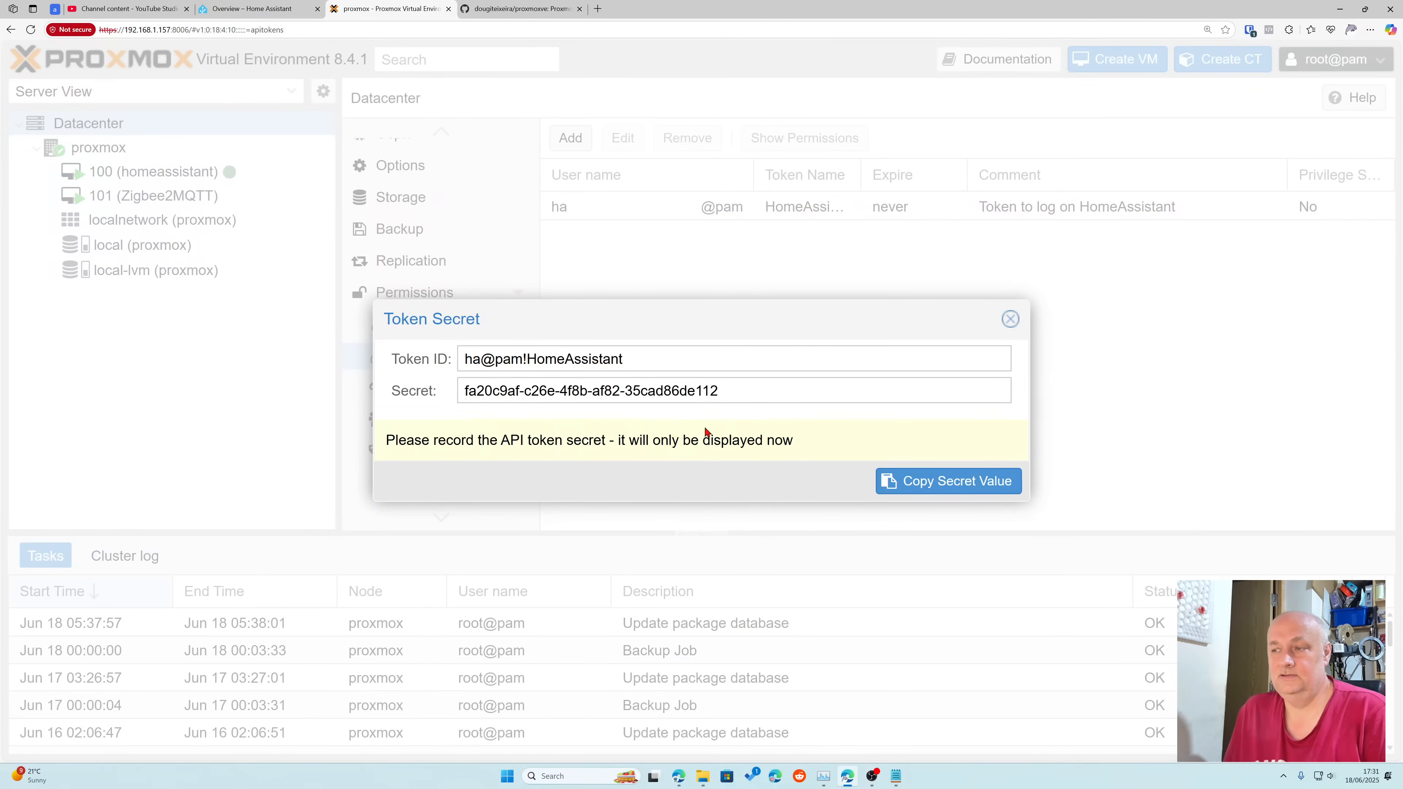
# Step: Copy the new API token's secret value and close the token secret dialog
pyautogui.click(928, 489)
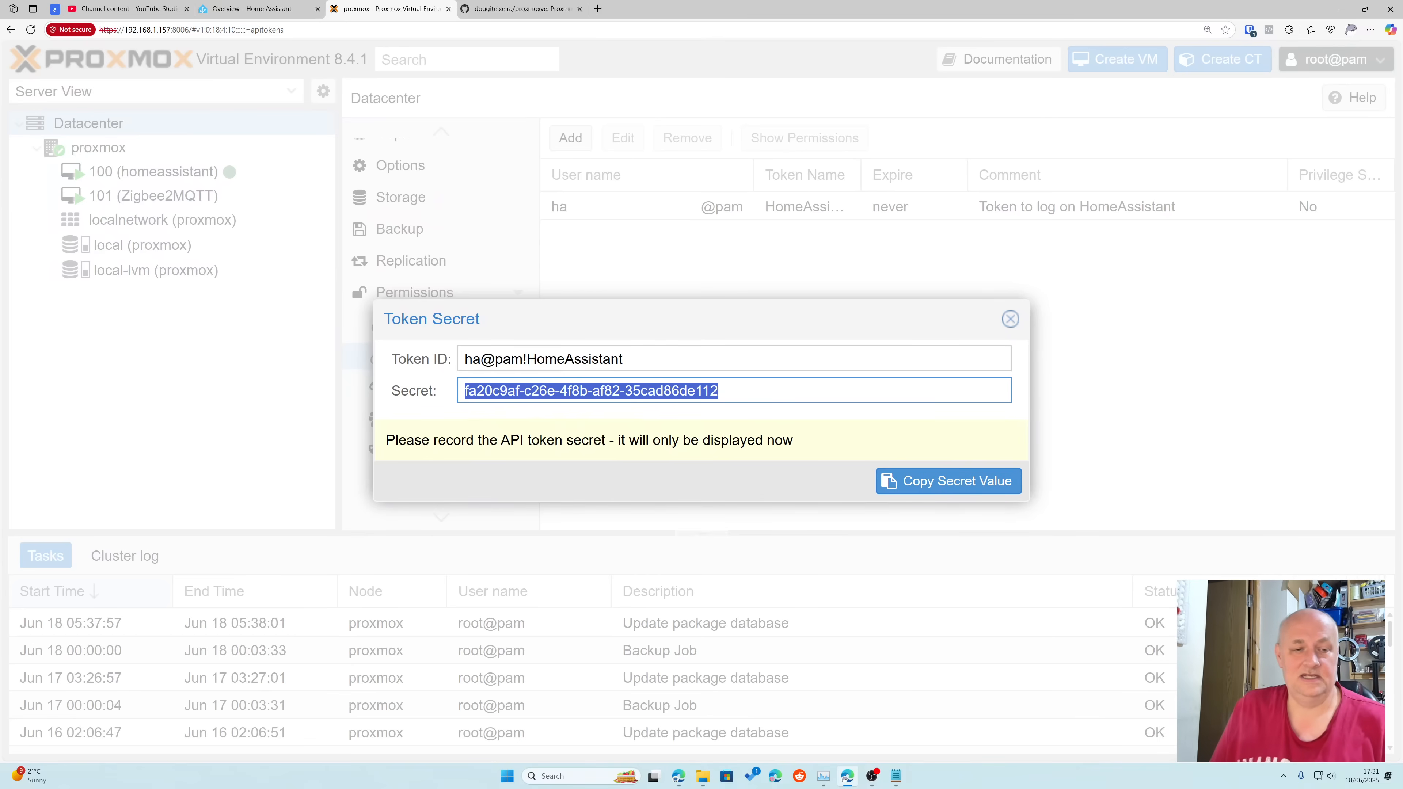
pyautogui.hotkey('alt', 'Tab')
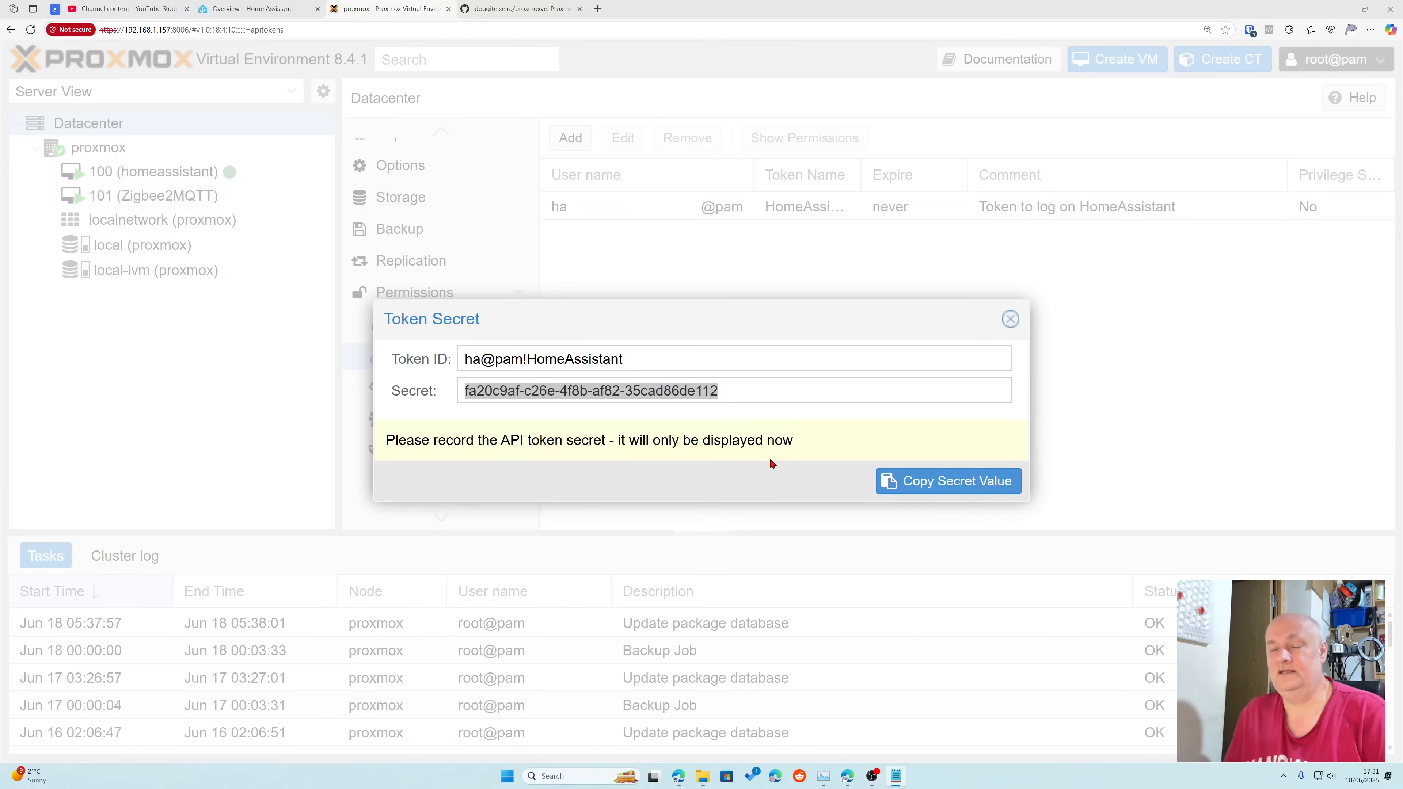
pyautogui.click(846, 441)
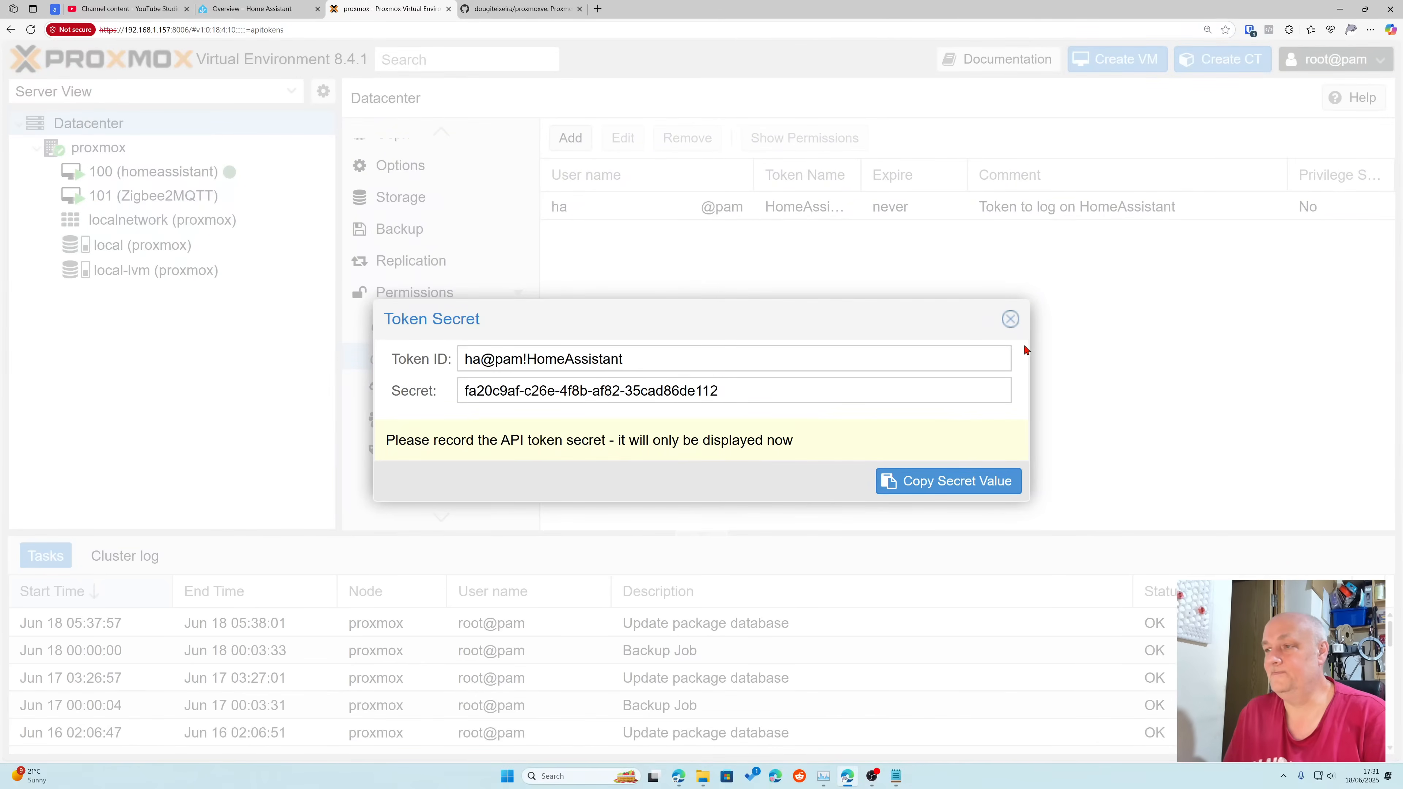
pyautogui.click(1011, 320)
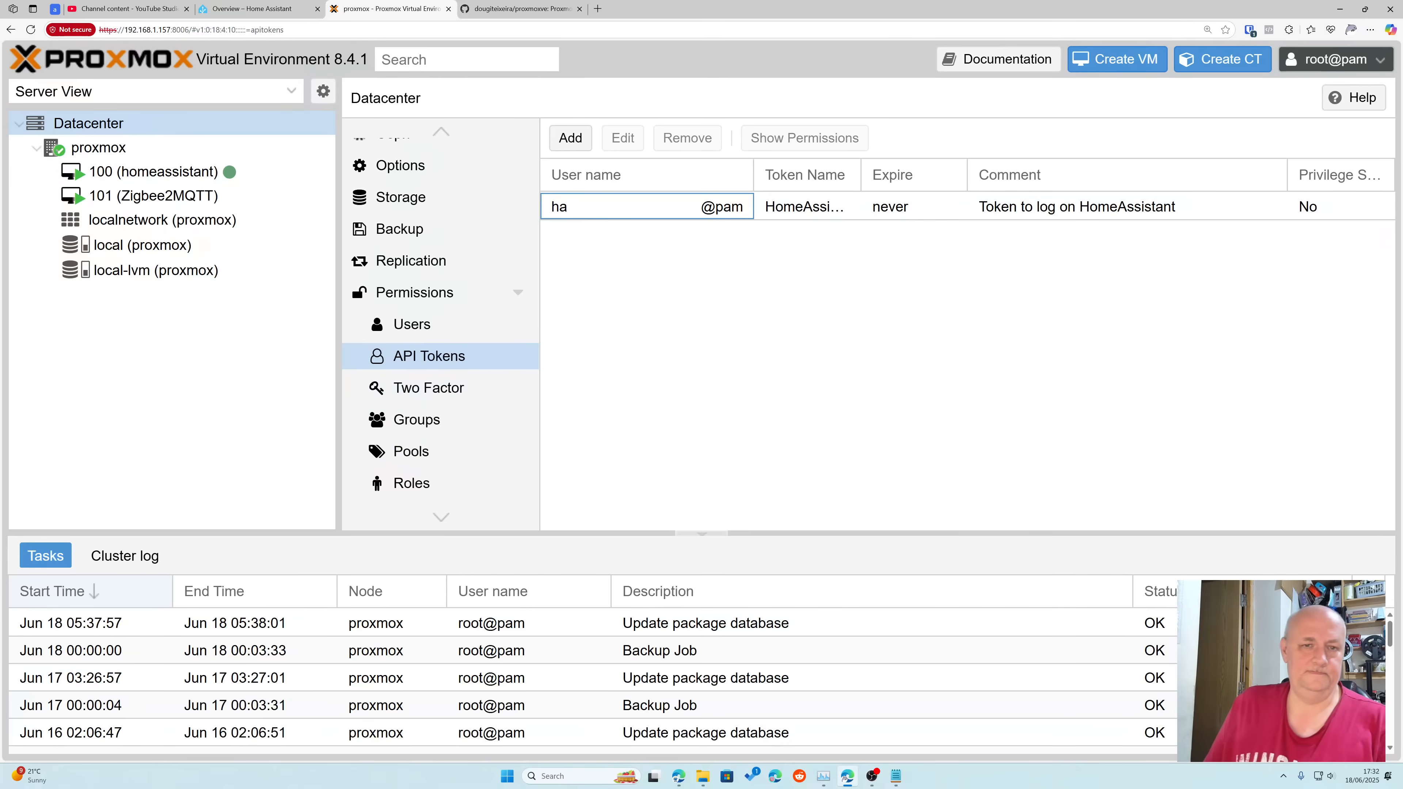
# Step: Switch to Home Assistant and open the Home Assistant Community Store (HACS)
pyautogui.hotkey('alt', 'Tab')
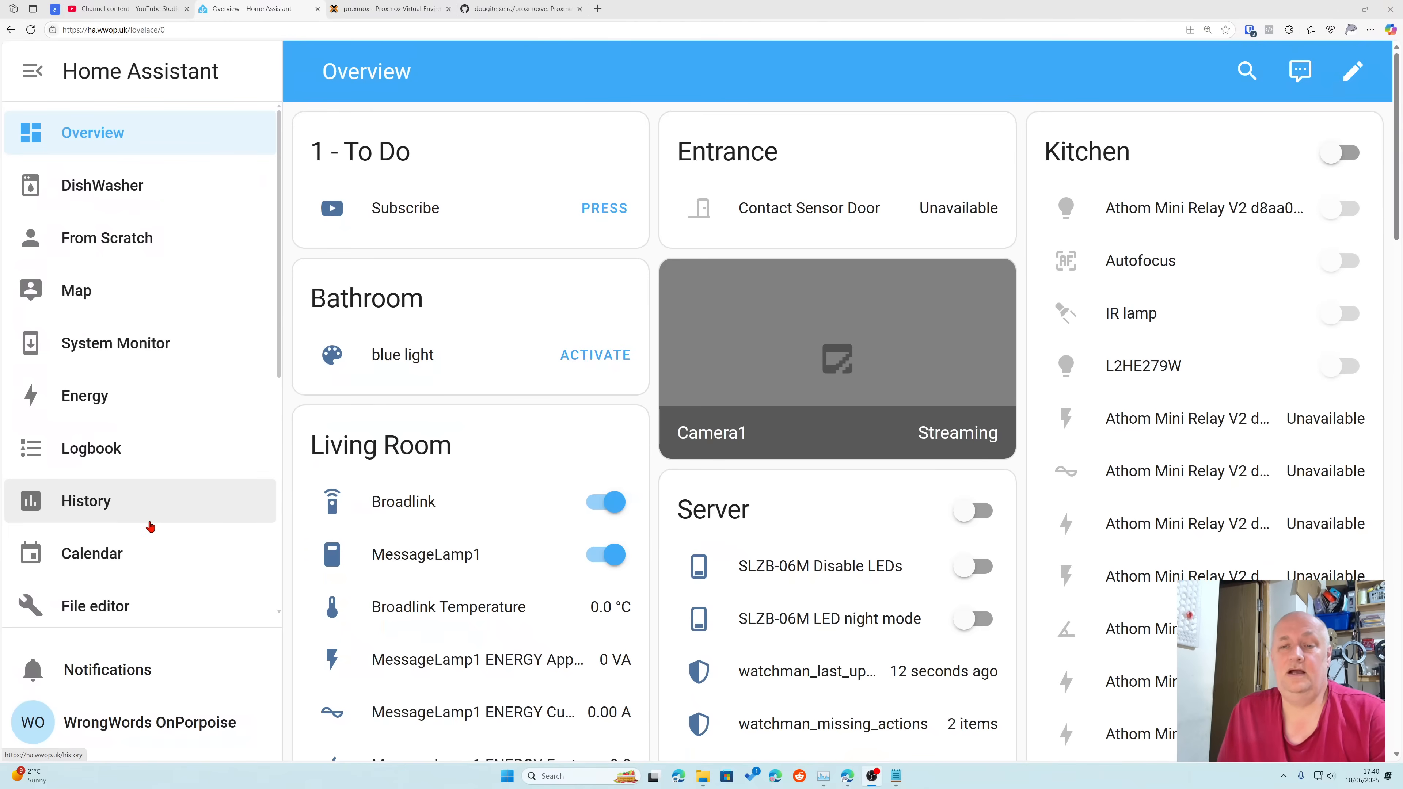
pyautogui.scroll(-5, 175, 514)
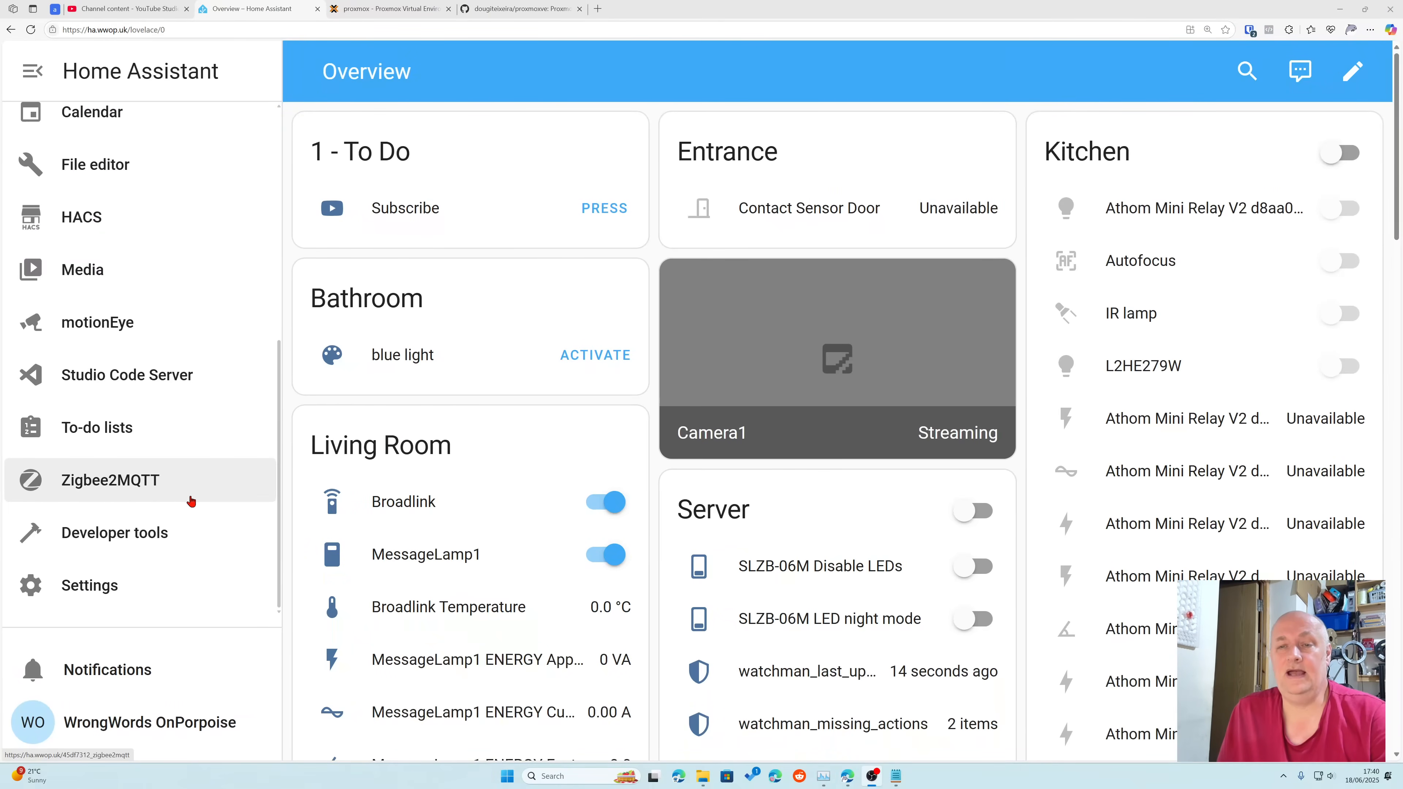
pyautogui.click(102, 227)
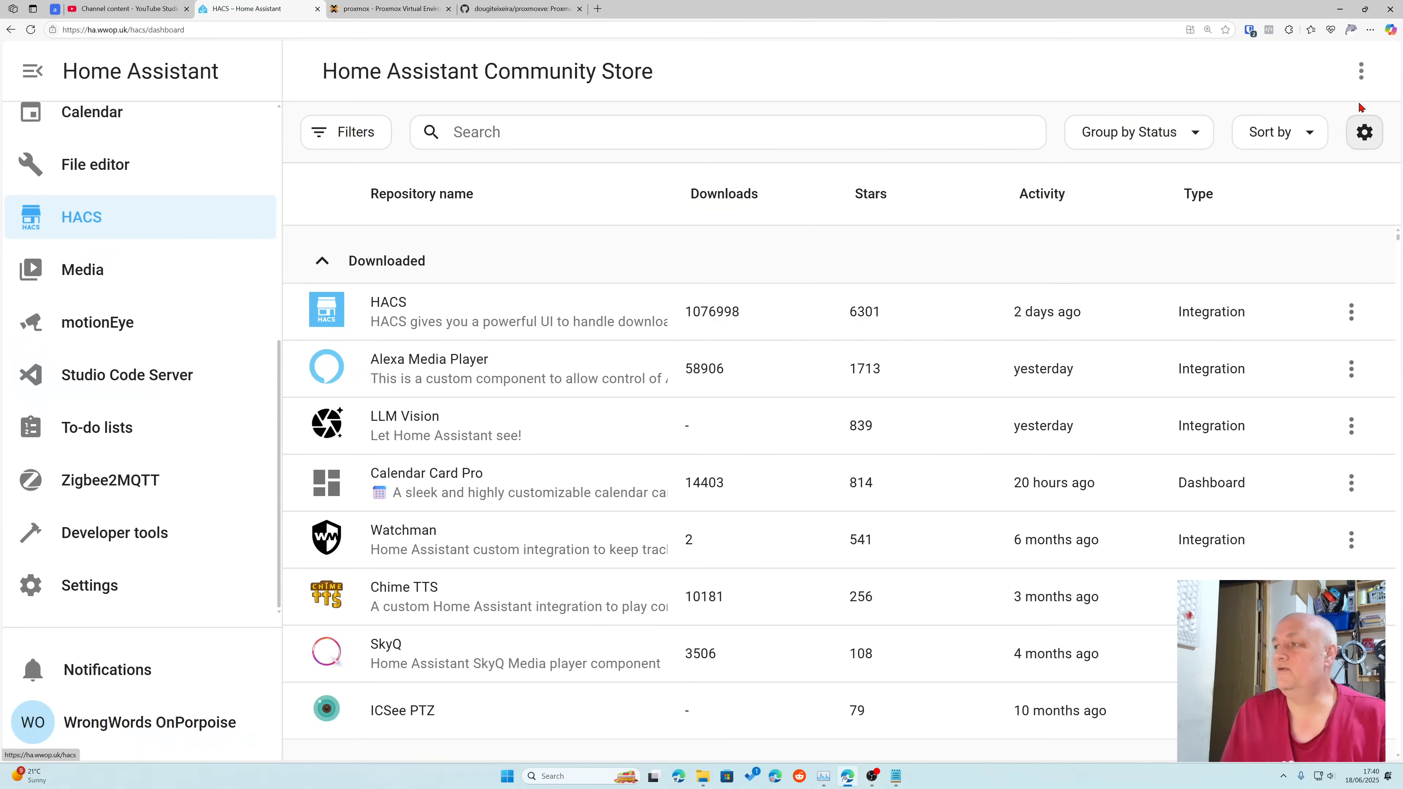
pyautogui.click(1350, 86)
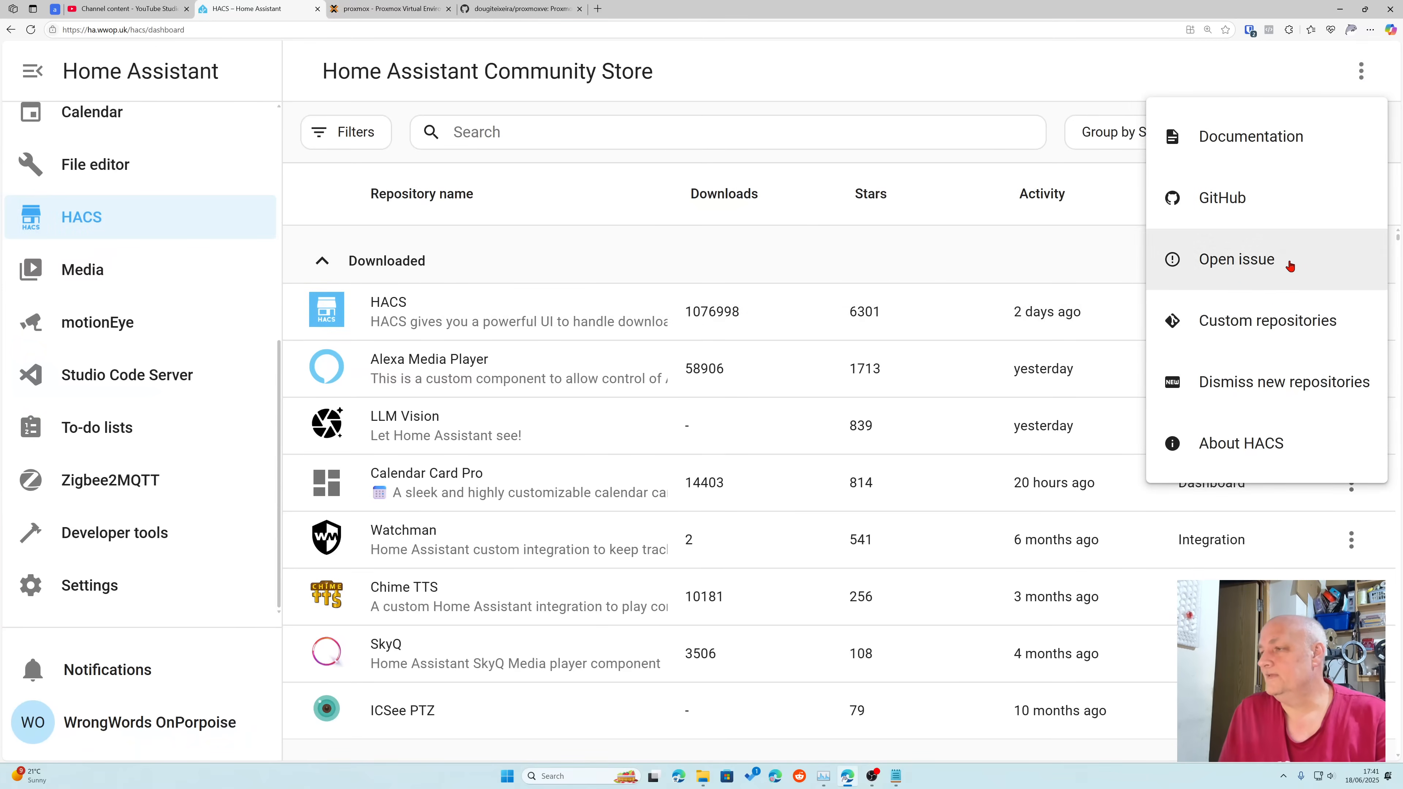
pyautogui.click(1287, 321)
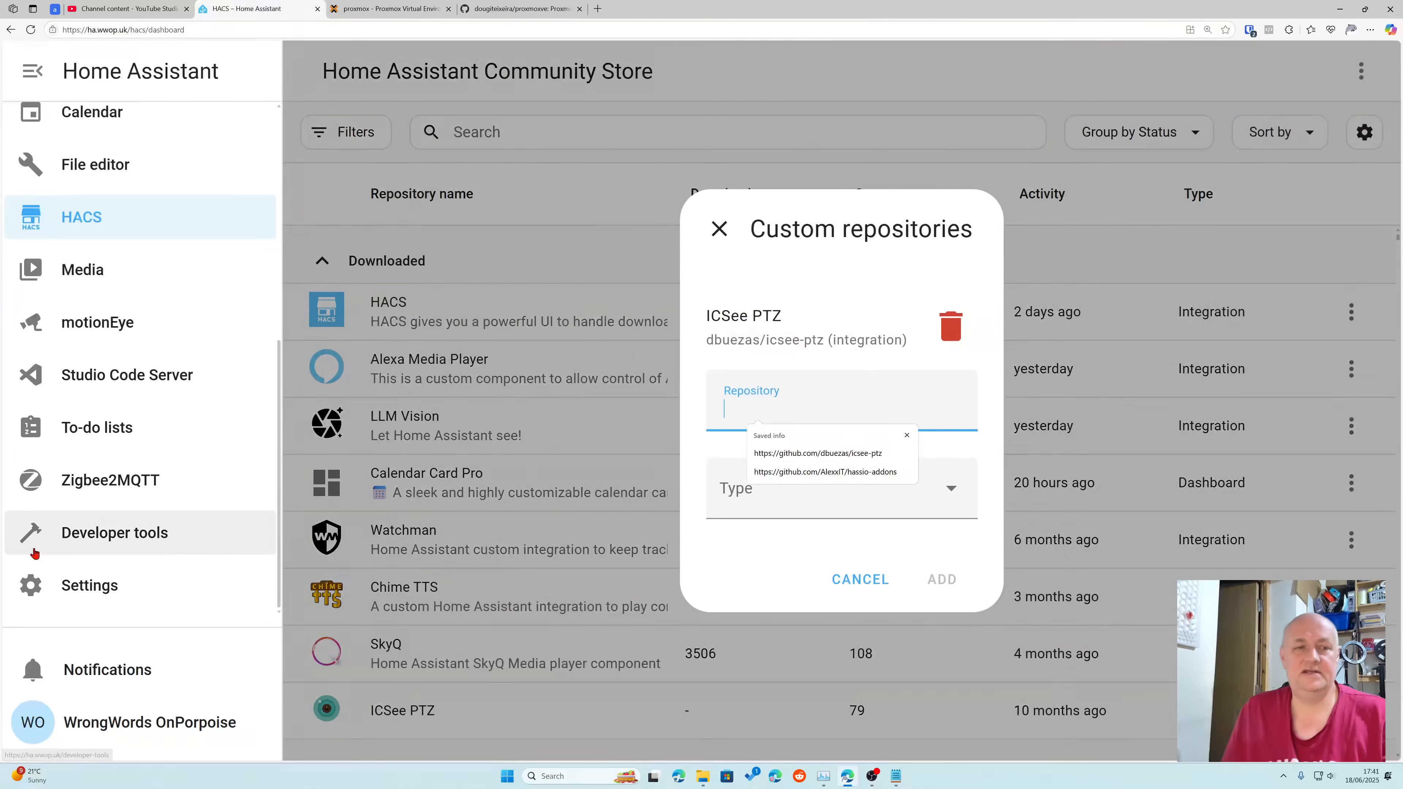
pyautogui.hotkey('alt', 'Tab')
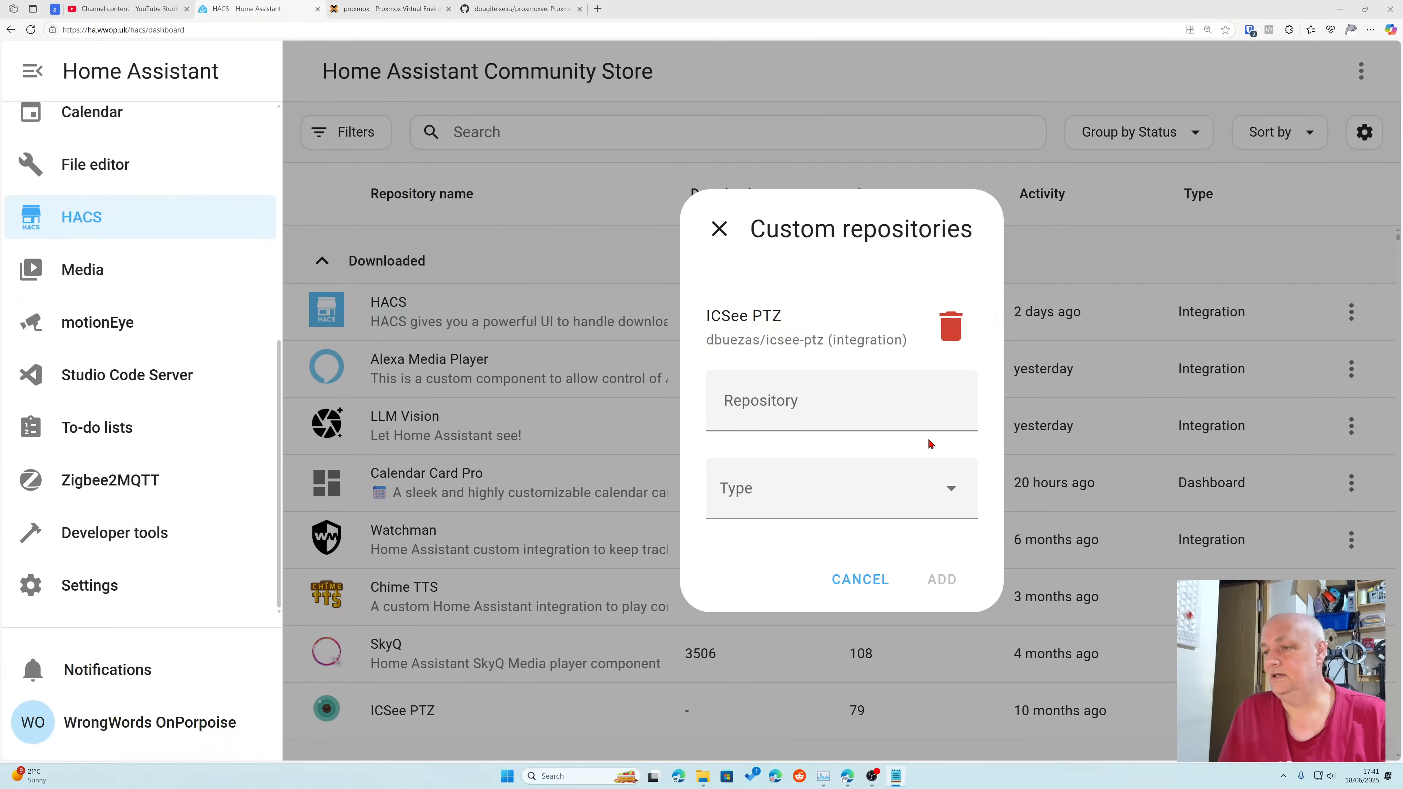
pyautogui.click(821, 414)
pyautogui.write('https://github.com/dougiteixeira/proxmoxve')
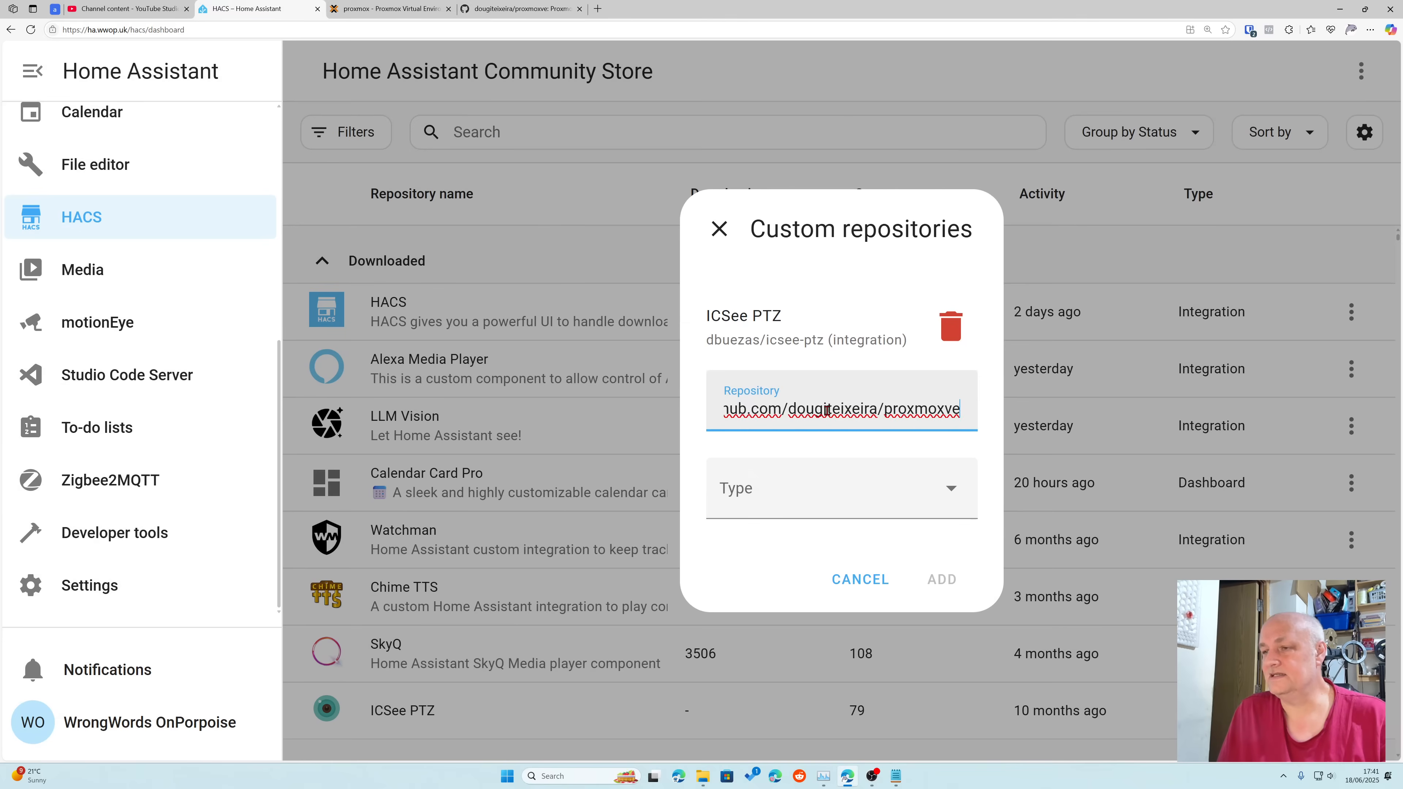
pyautogui.click(950, 490)
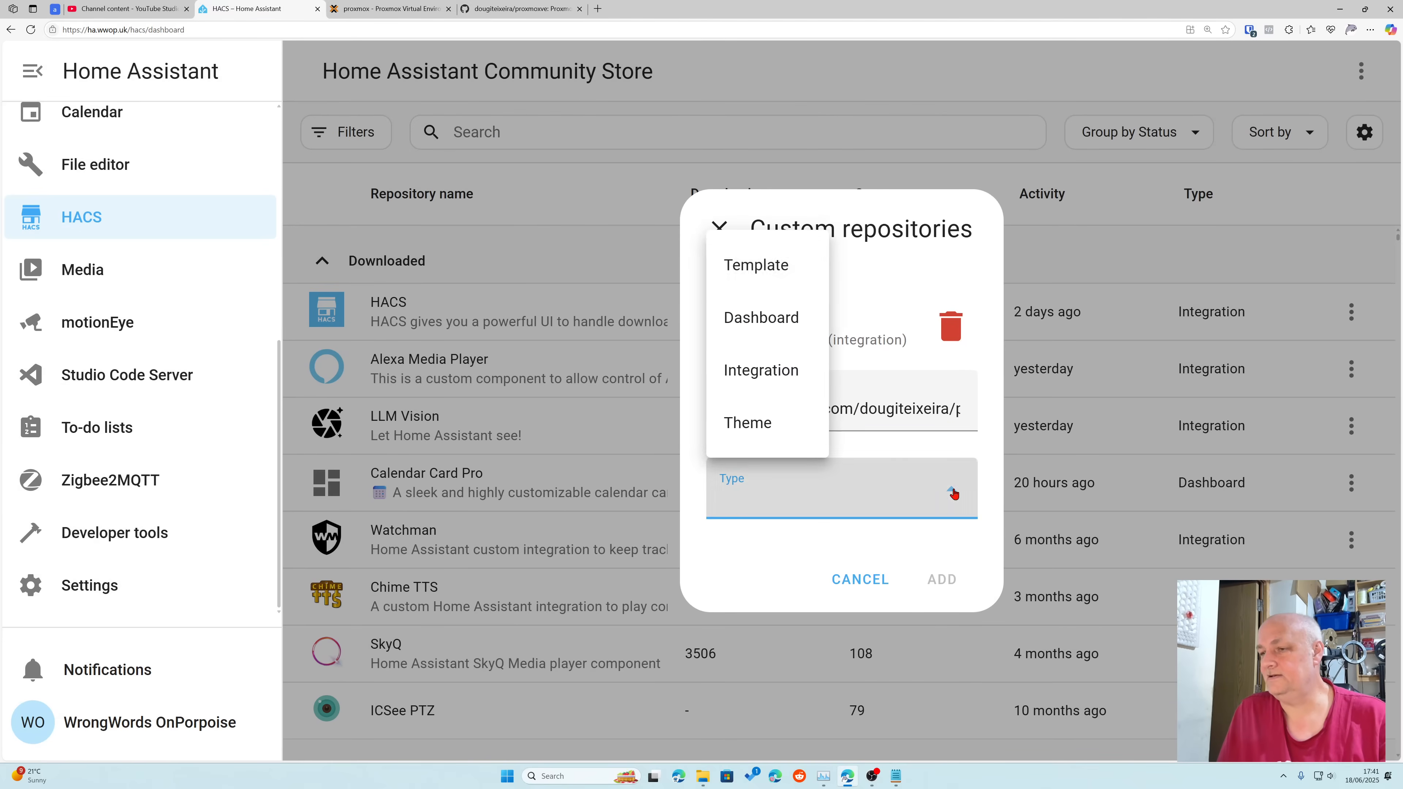
pyautogui.click(774, 379)
pyautogui.click(944, 581)
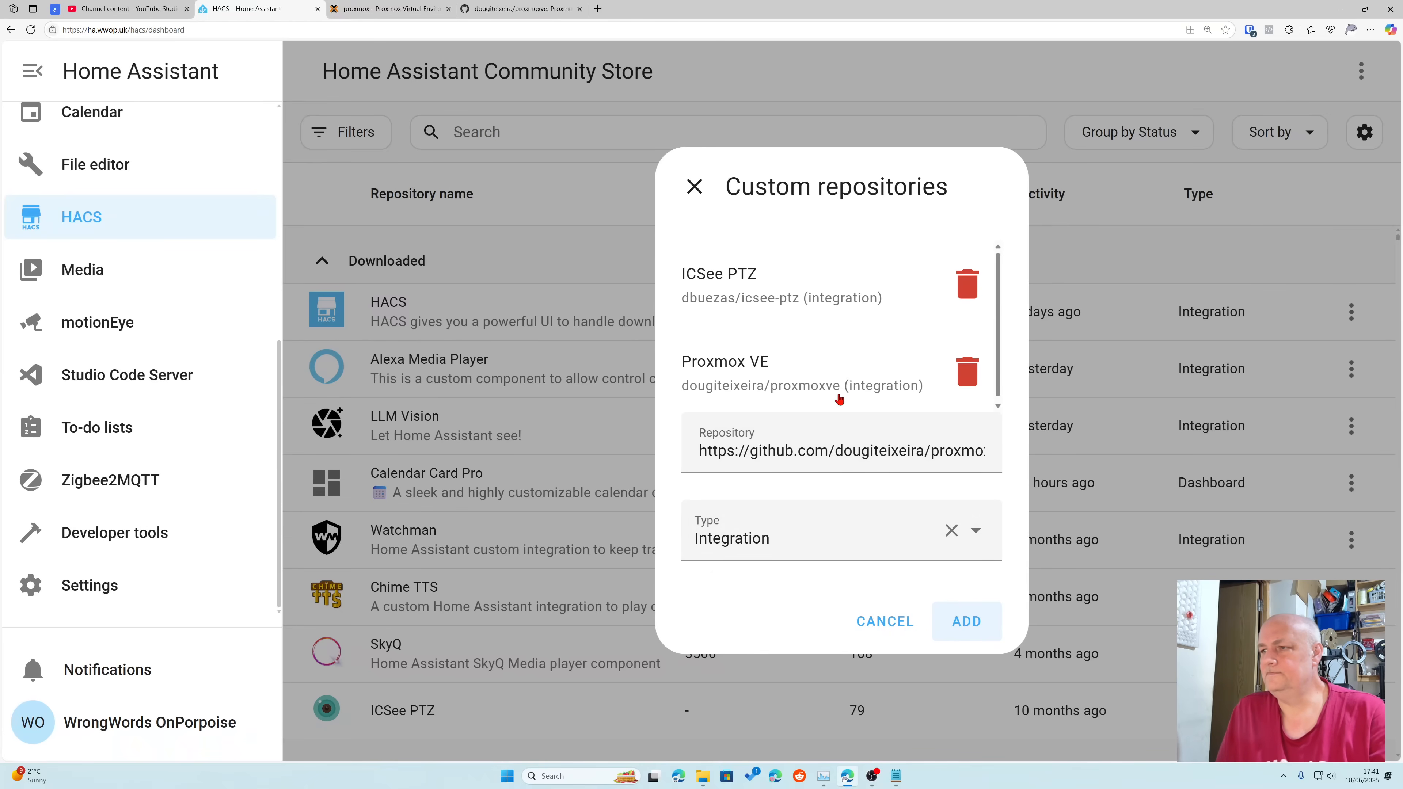
pyautogui.click(694, 187)
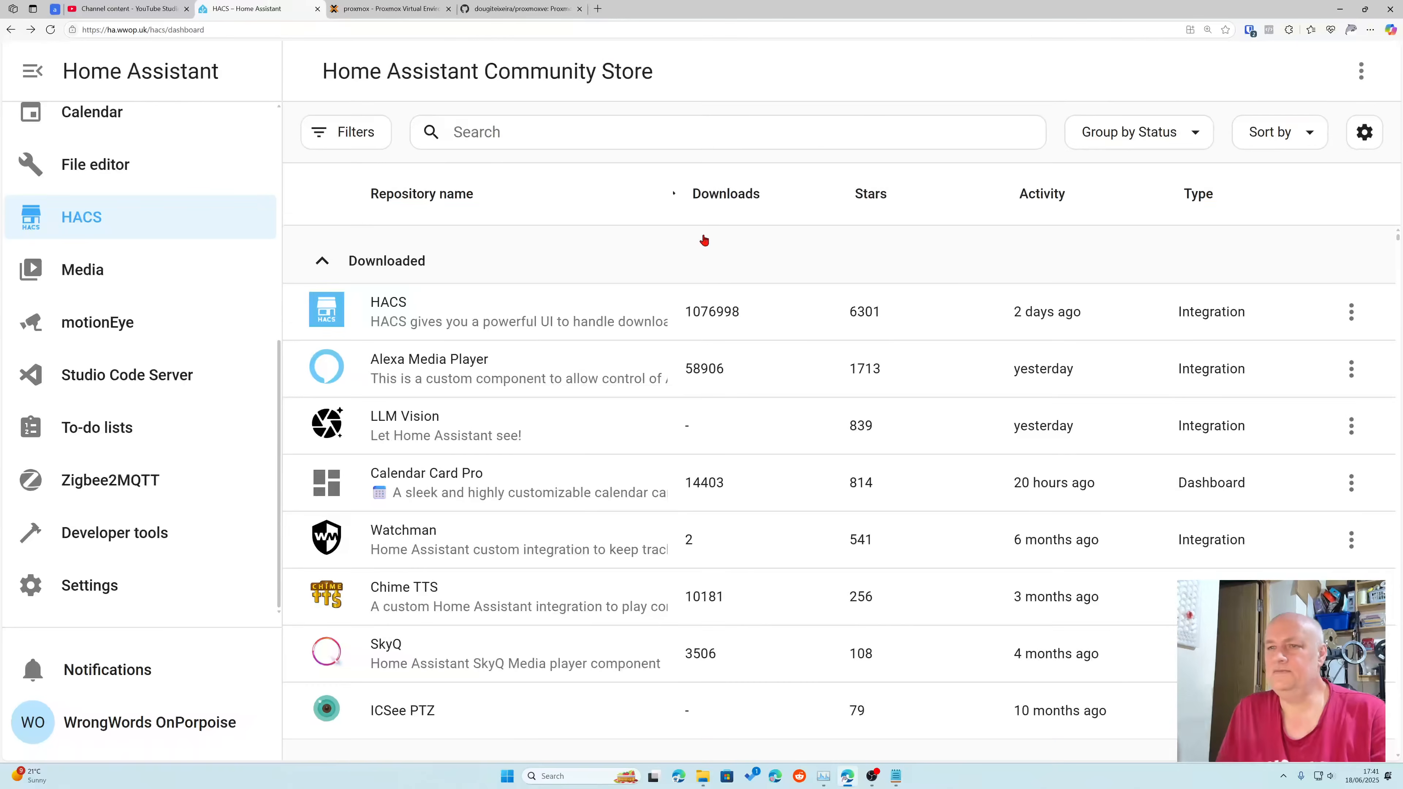
# Step: Search the HACS repositories for "pr", open Proxmox VE and download version 4.0.2 of the integration
pyautogui.click(502, 139)
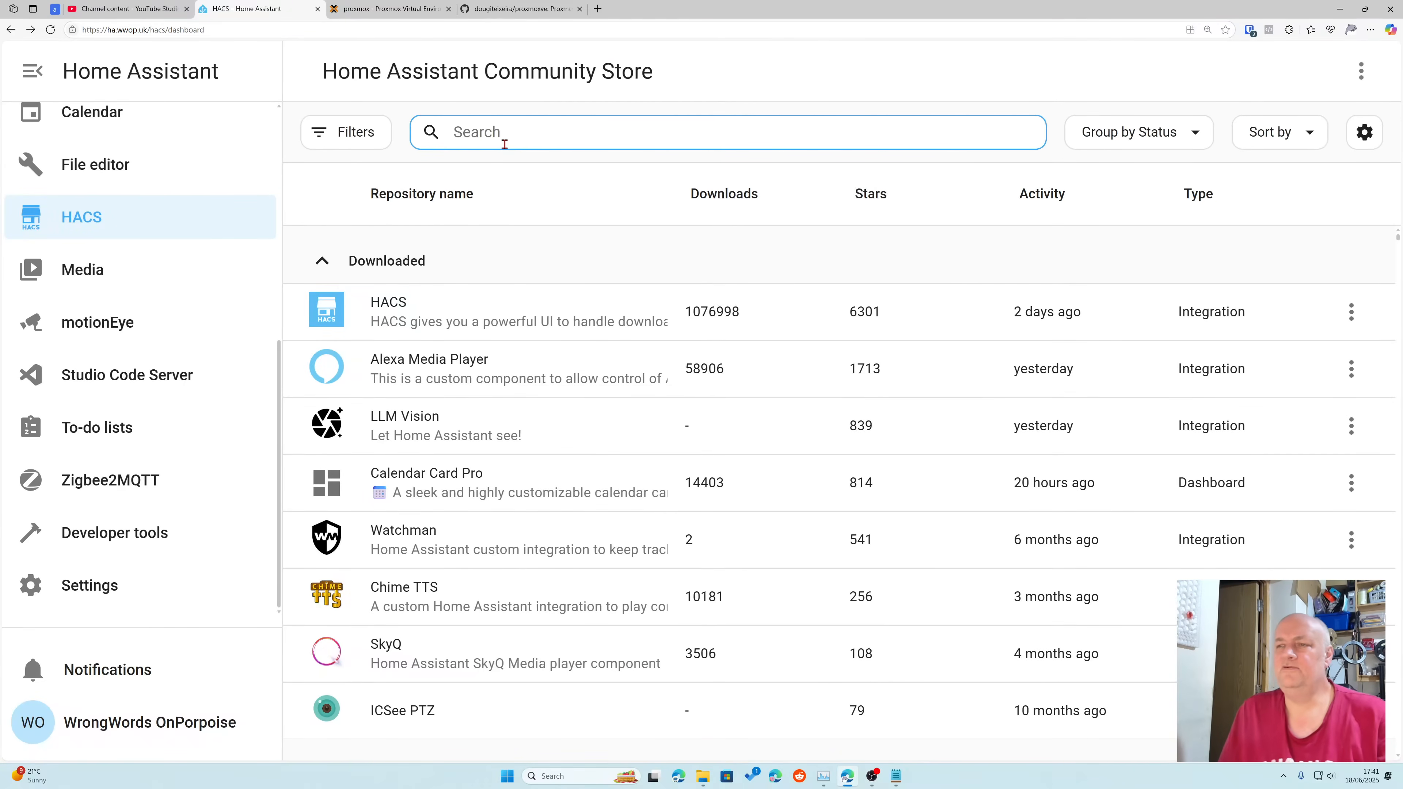
pyautogui.write('pr')
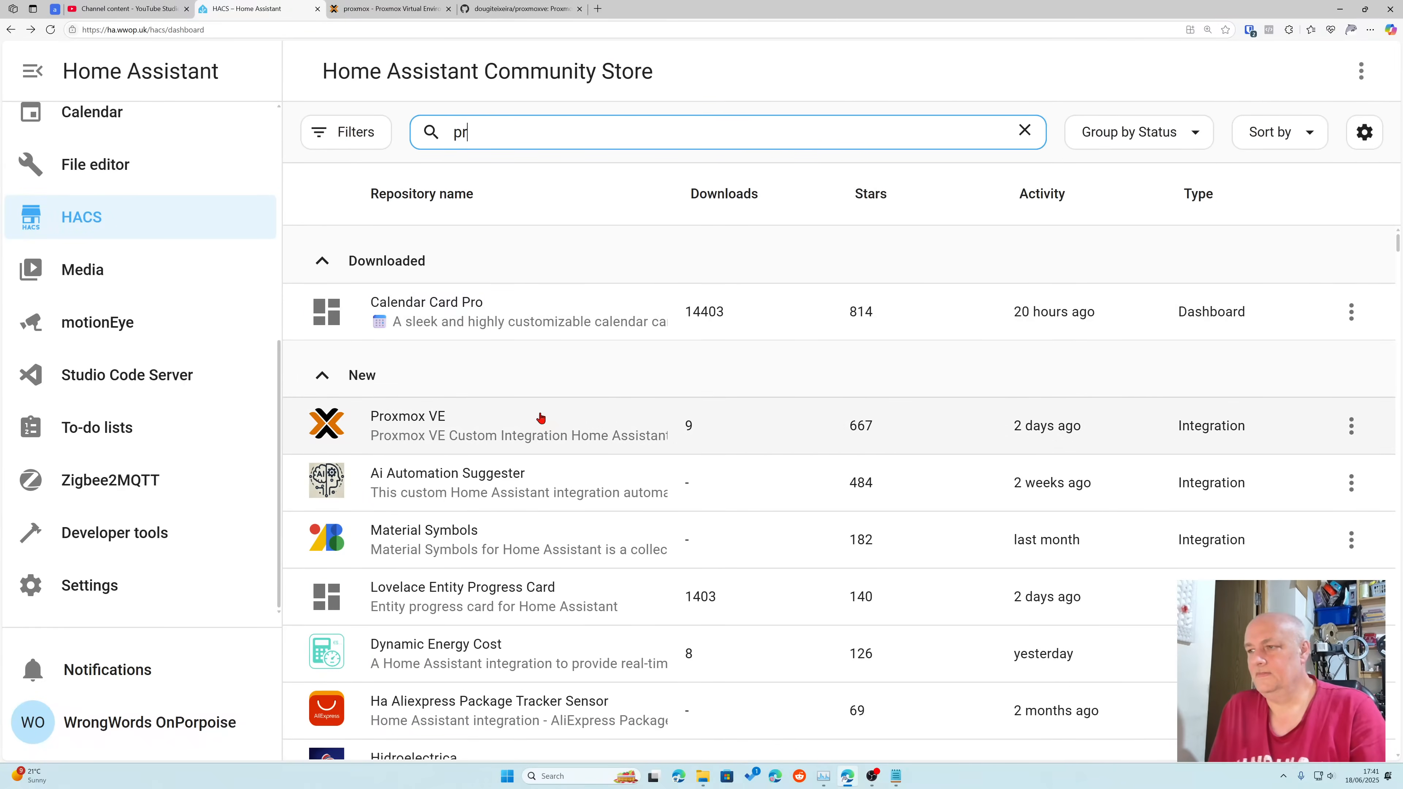
pyautogui.click(478, 434)
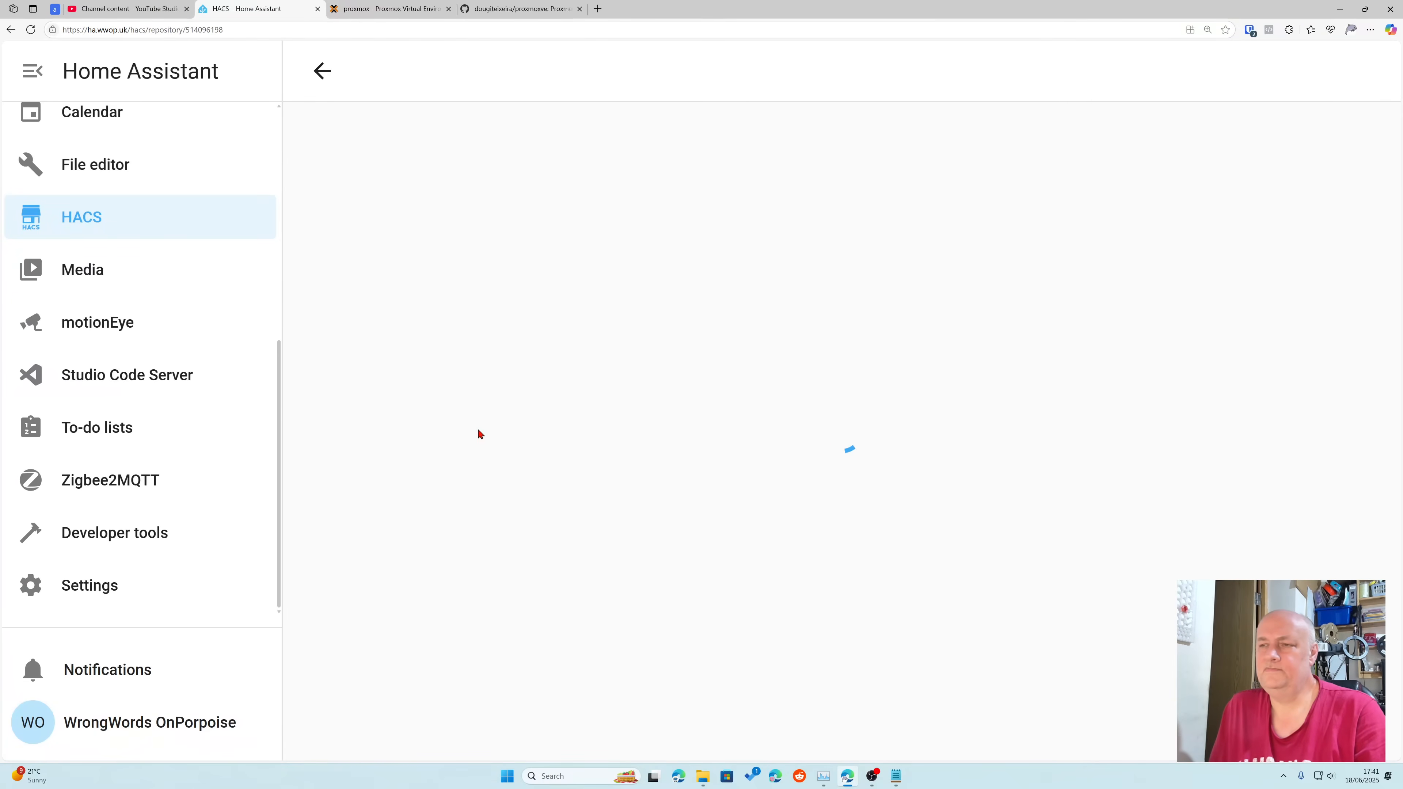
pyautogui.scroll(-2, 635, 451)
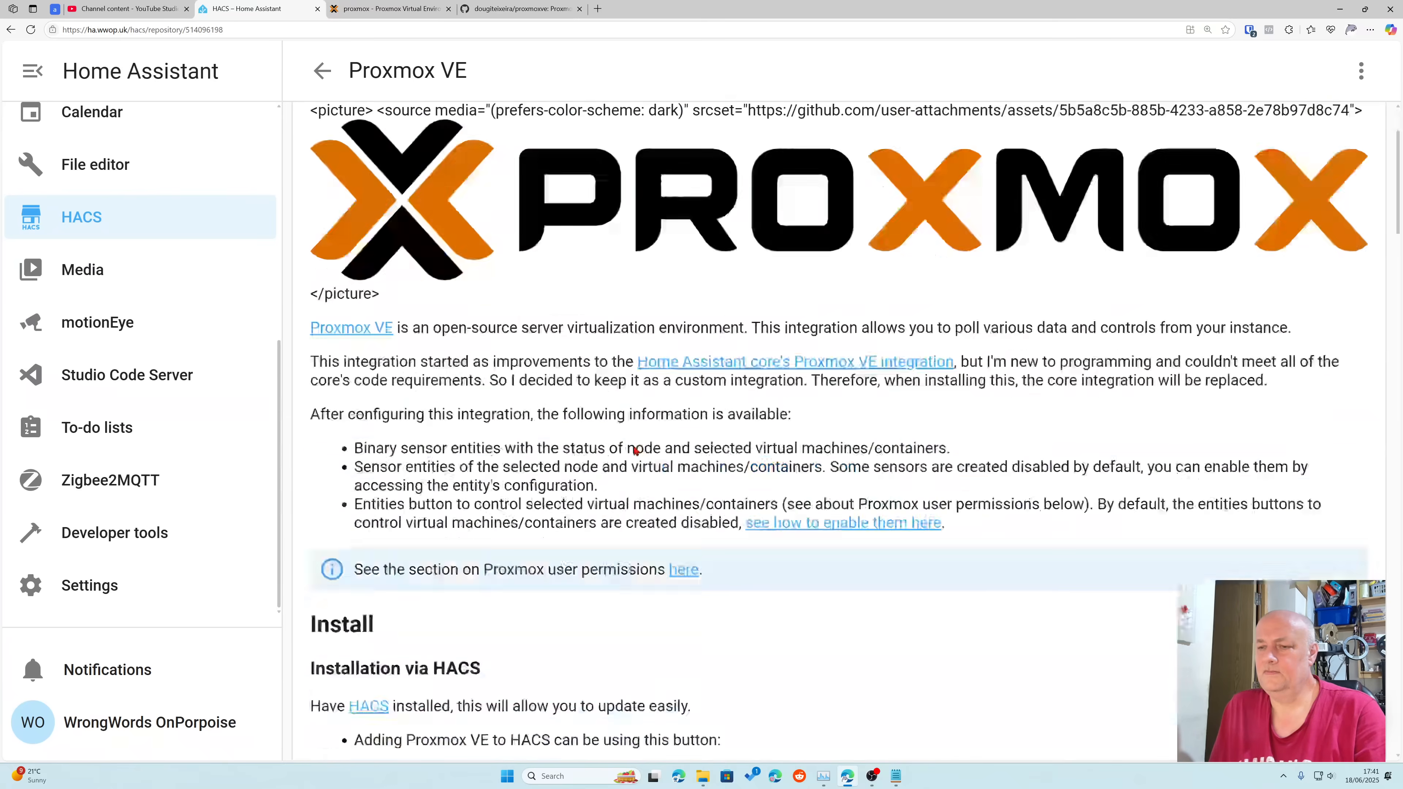
pyautogui.scroll(-10, 636, 451)
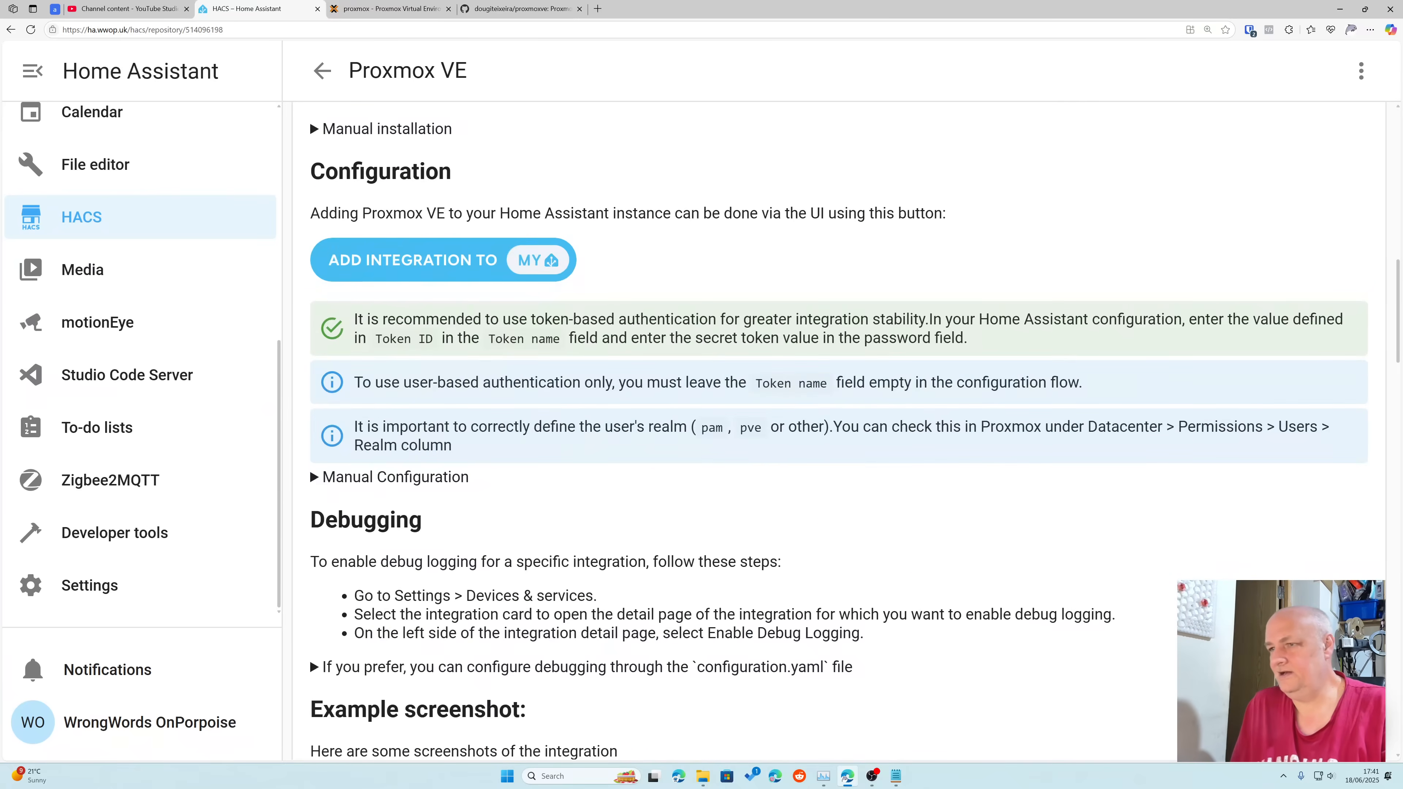
pyautogui.click(1310, 719)
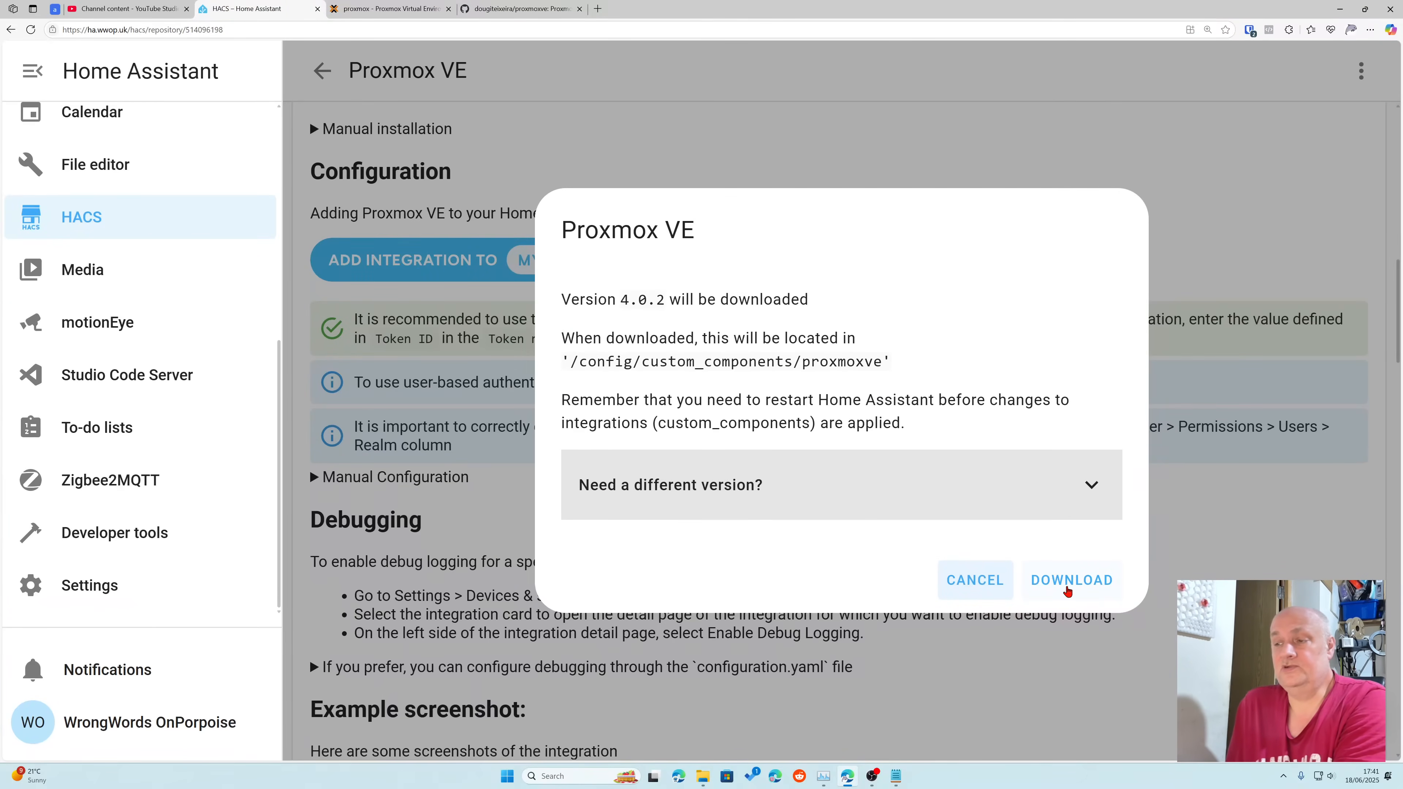
pyautogui.click(1067, 586)
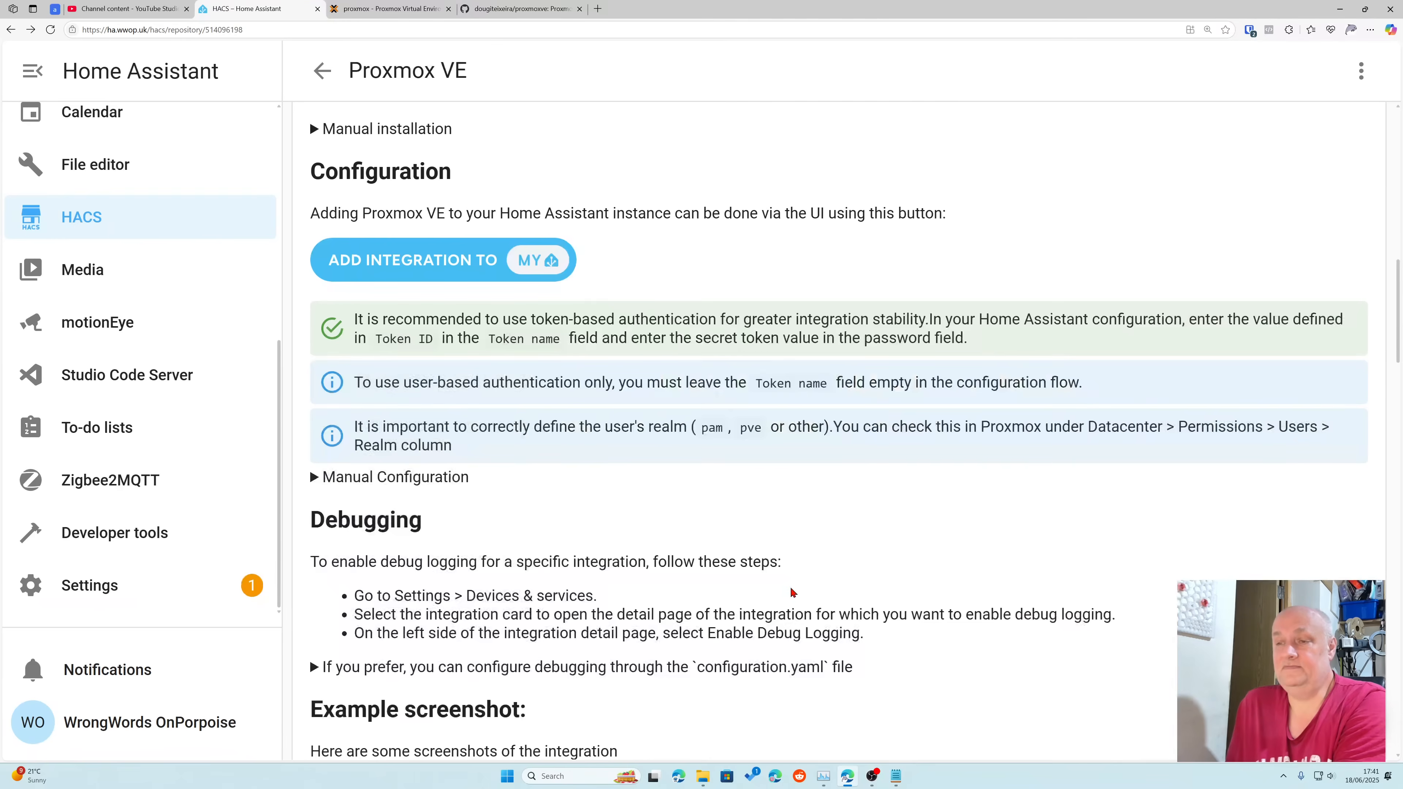
# Step: Restart Home Assistant through the restart-required repair for Proxmox VE in the settings
pyautogui.scroll(-8, 671, 586)
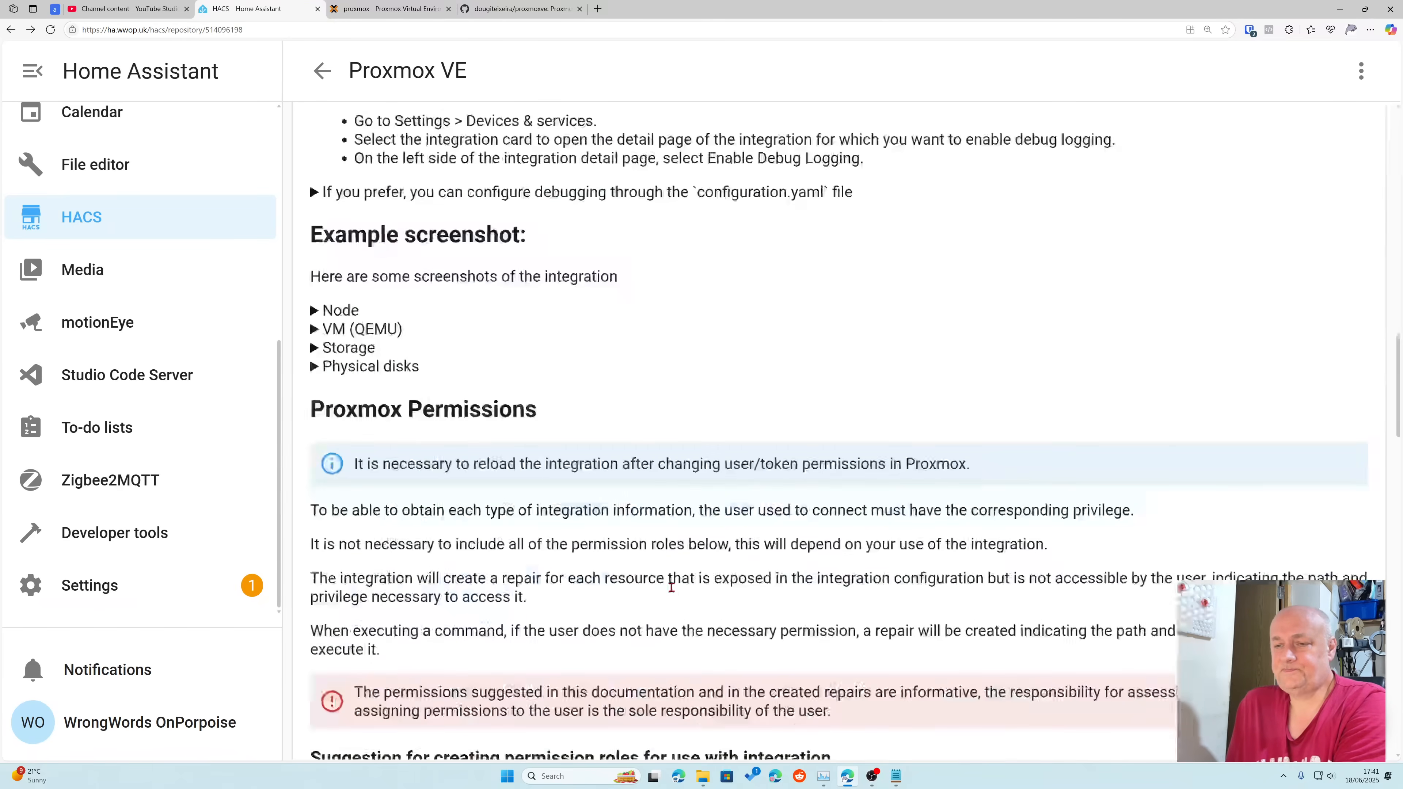
pyautogui.scroll(-15, 671, 587)
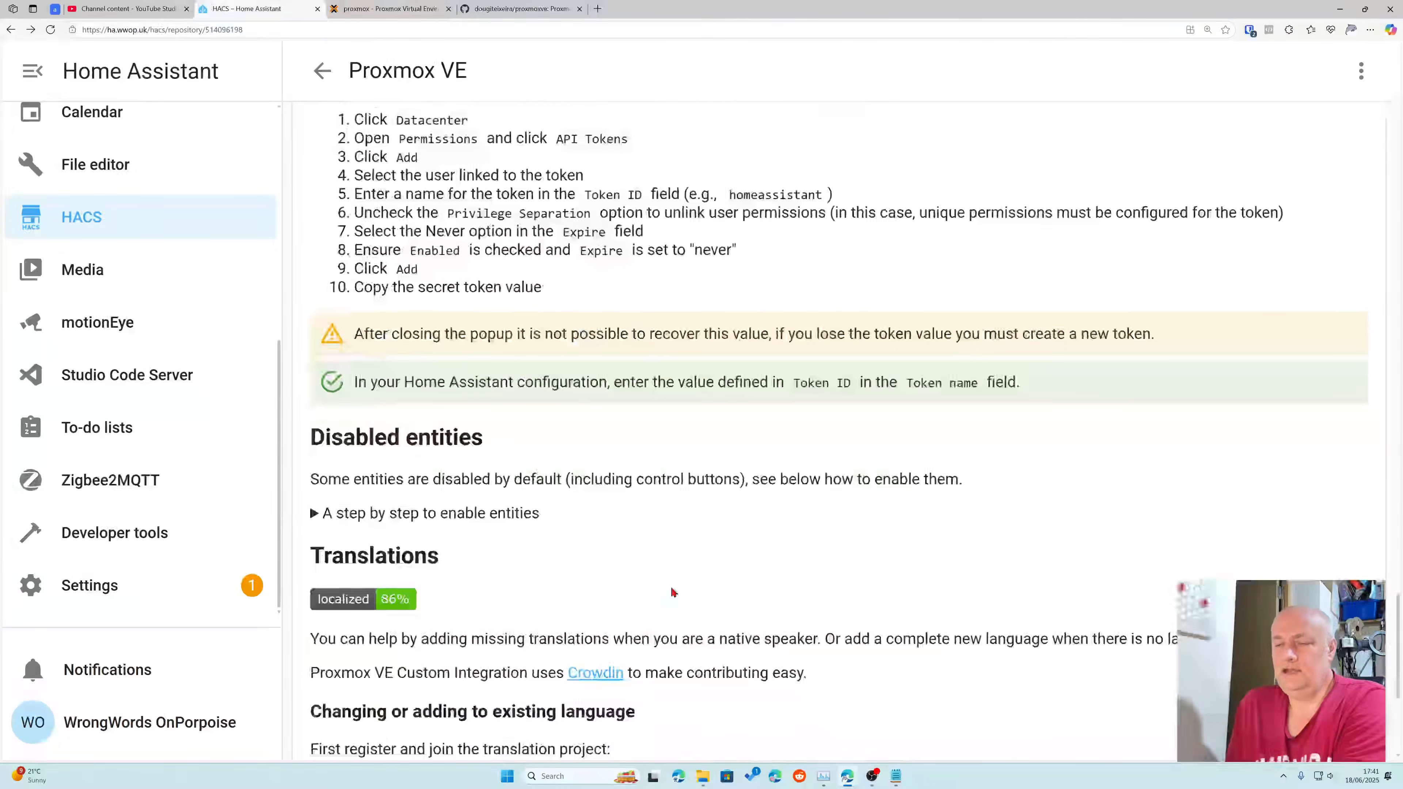
pyautogui.scroll(20, 669, 584)
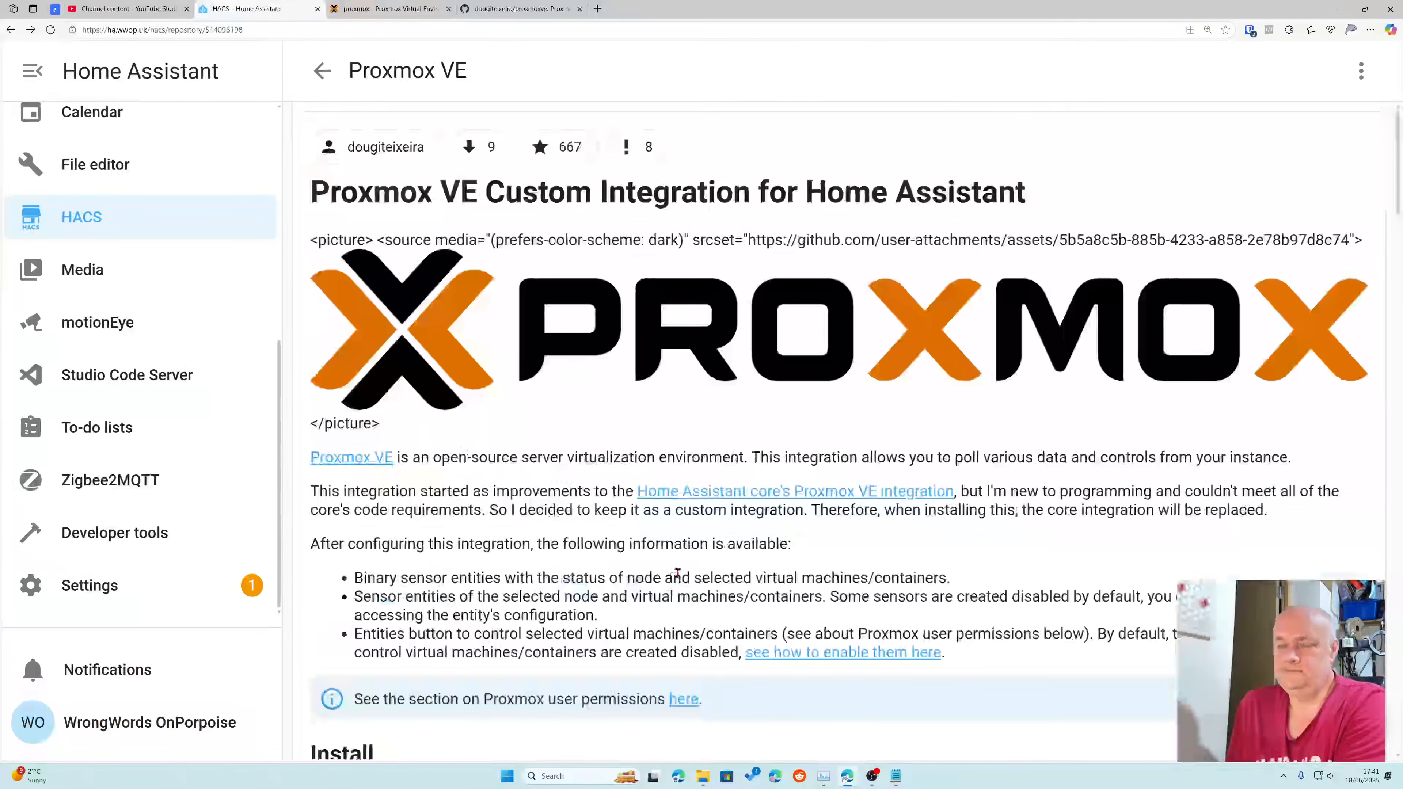
pyautogui.click(136, 602)
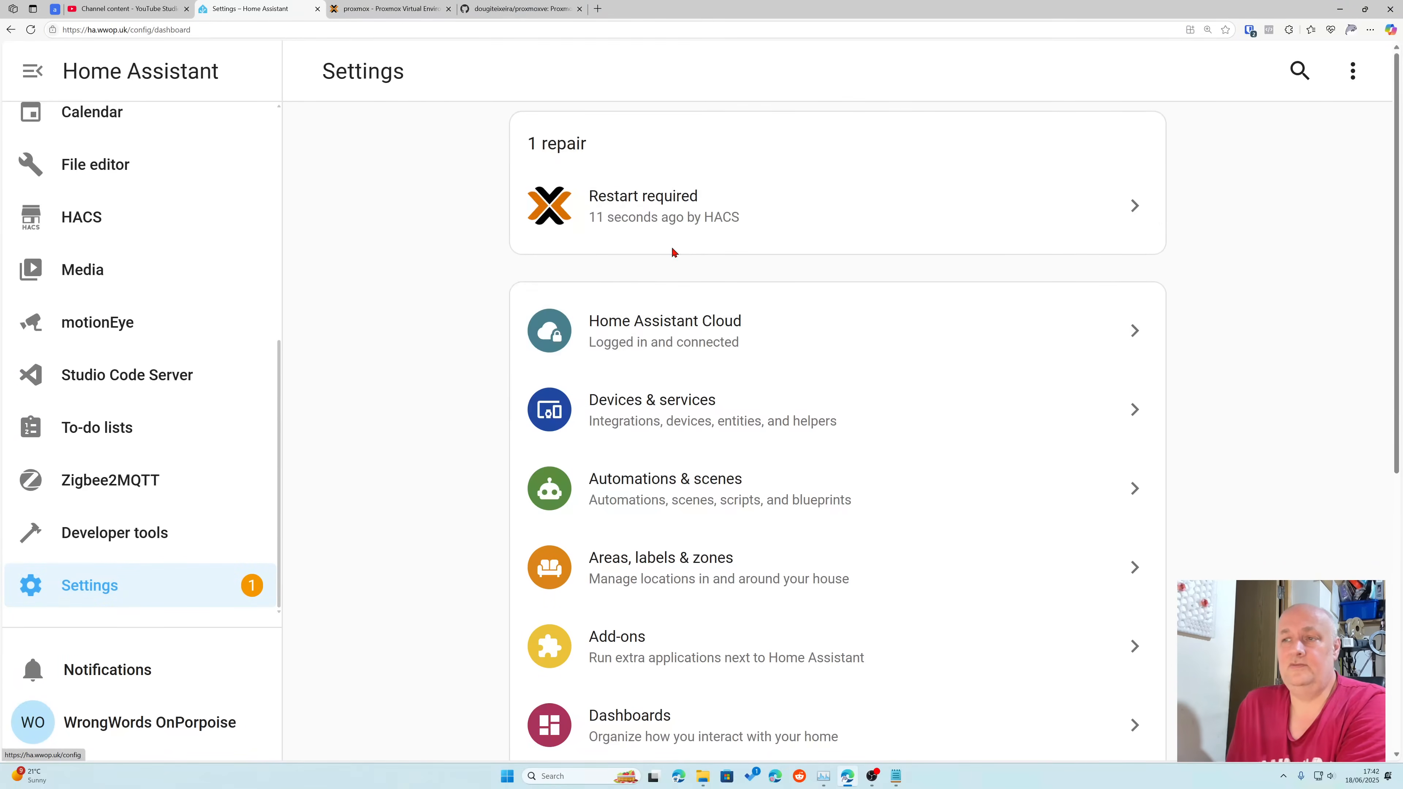
pyautogui.click(685, 220)
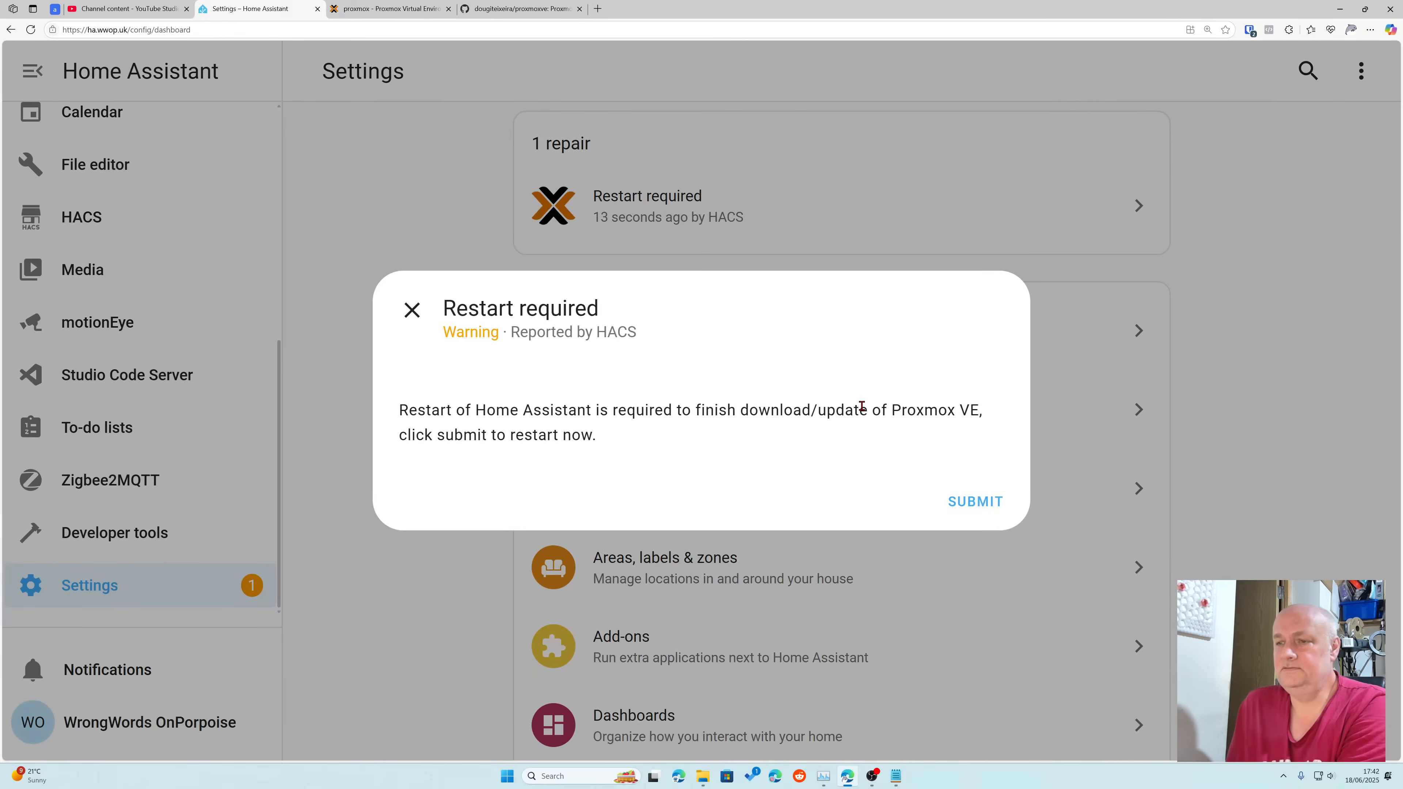
pyautogui.click(966, 506)
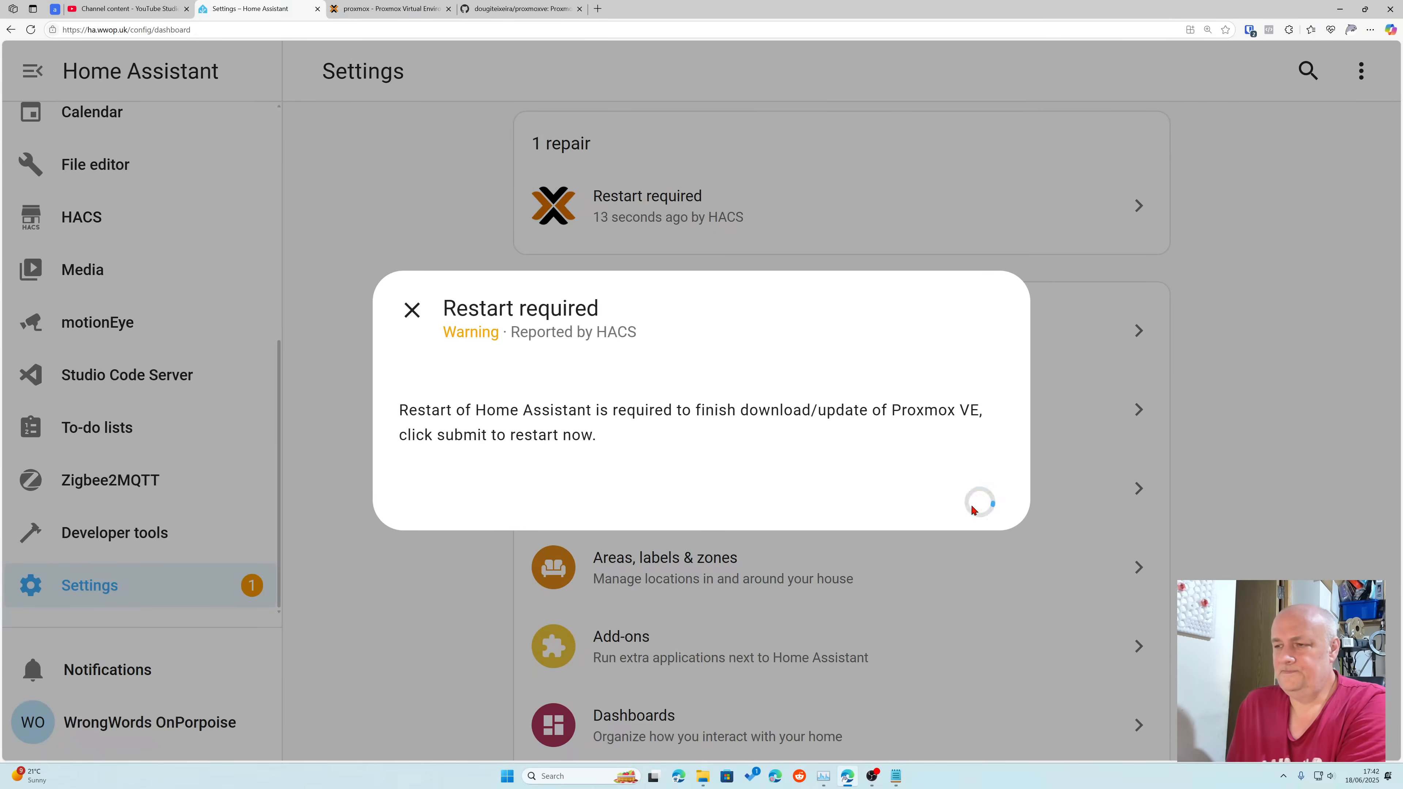
pyautogui.click(864, 479)
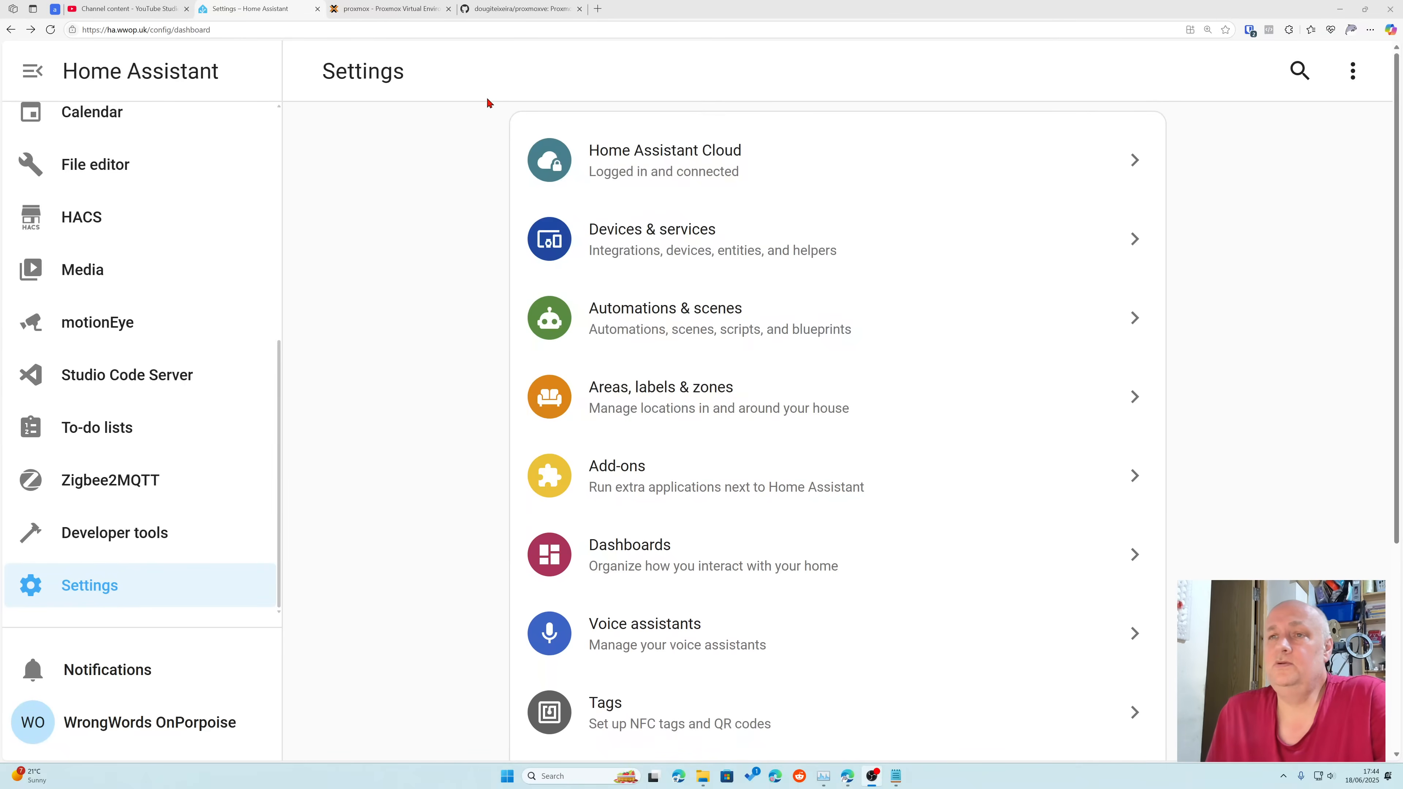
pyautogui.click(522, 10)
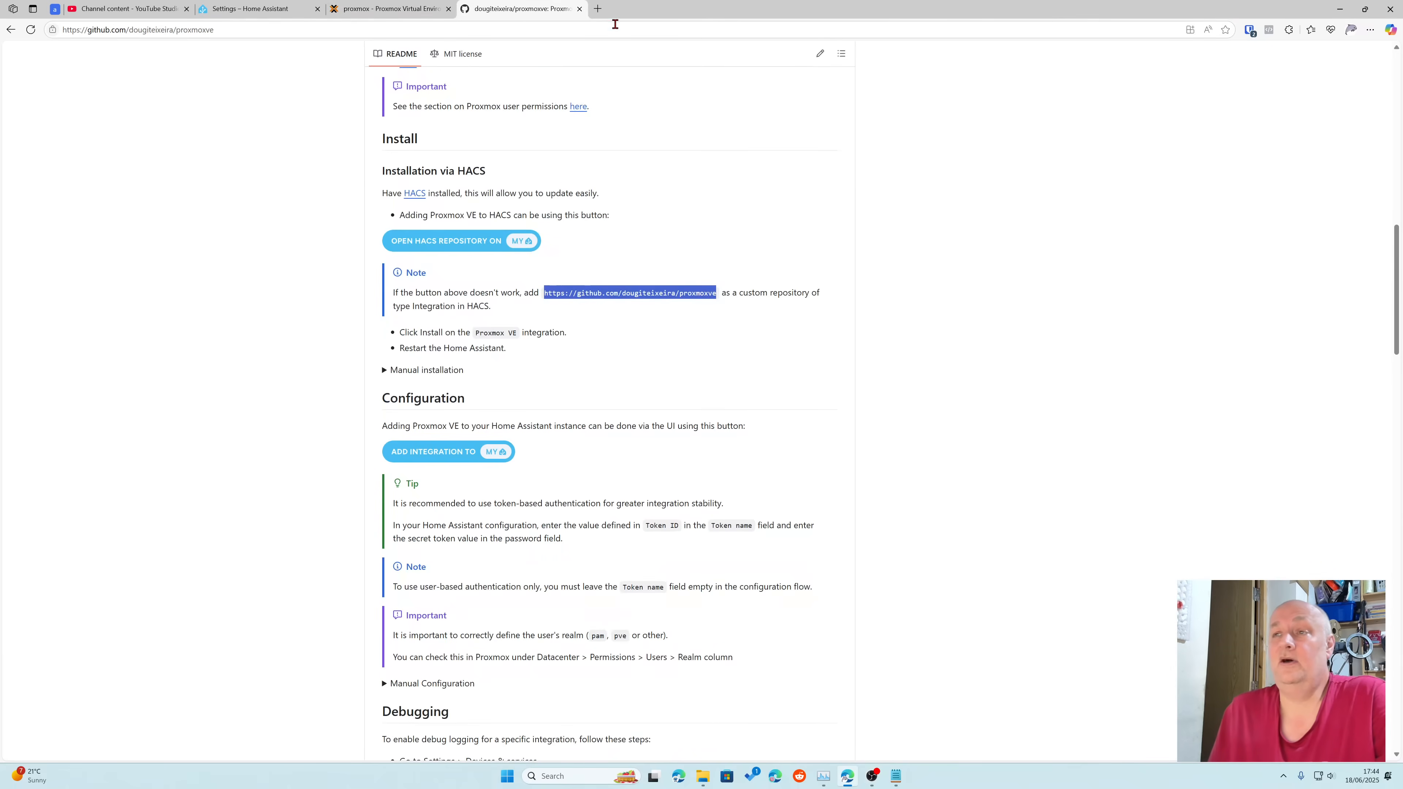
pyautogui.click(598, 9)
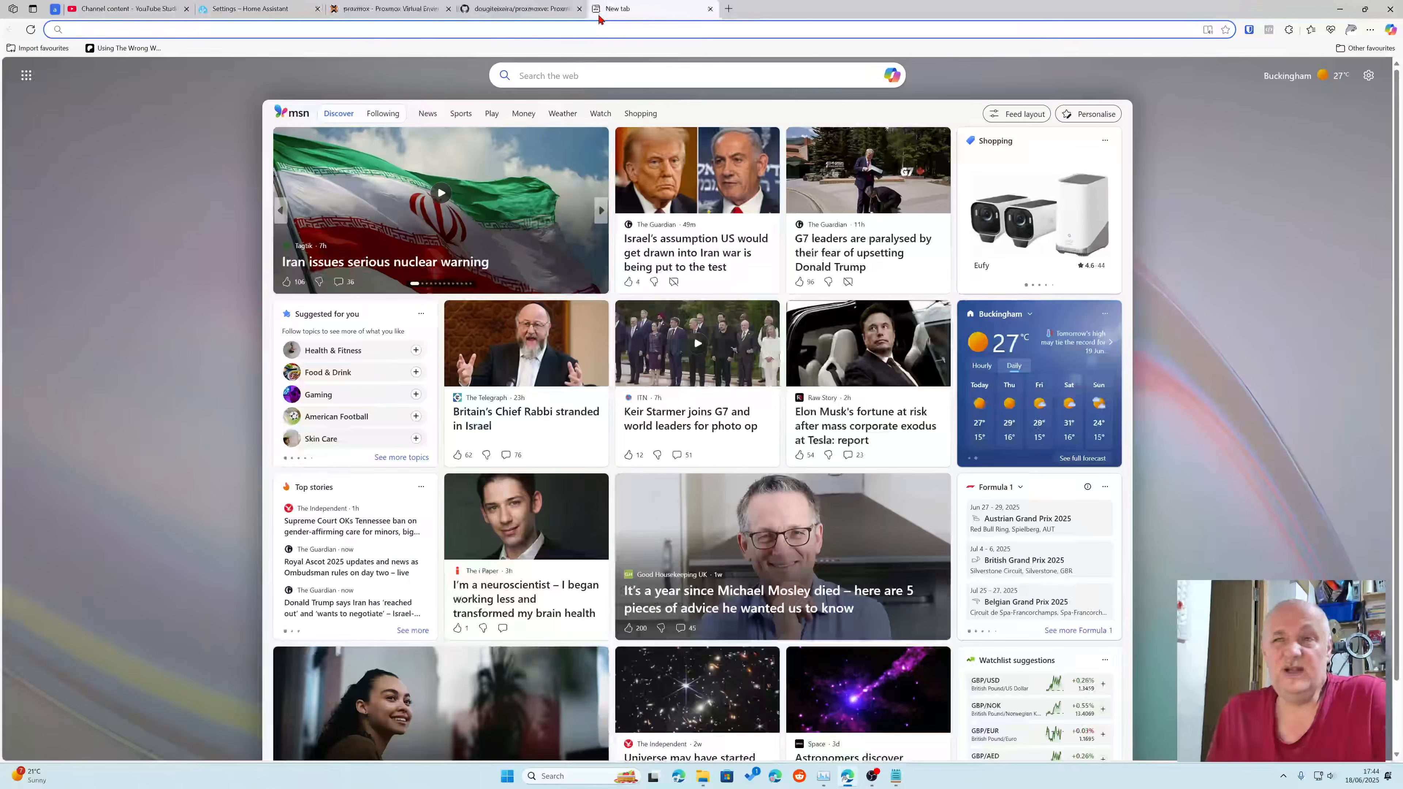
pyautogui.click(542, 31)
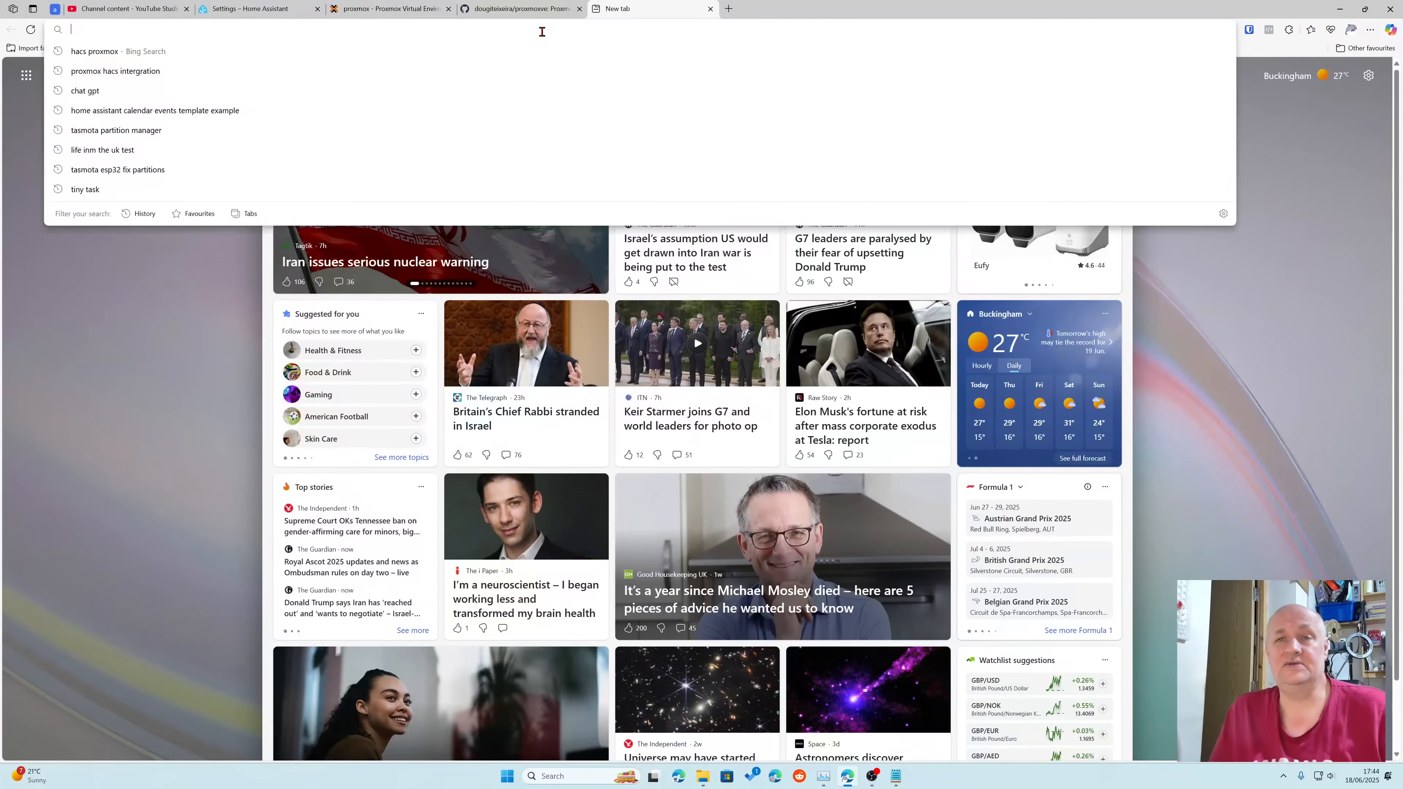
pyautogui.write('https://my.home-assistant.io/redirect/config_flow_start?domain=proxmoxve')
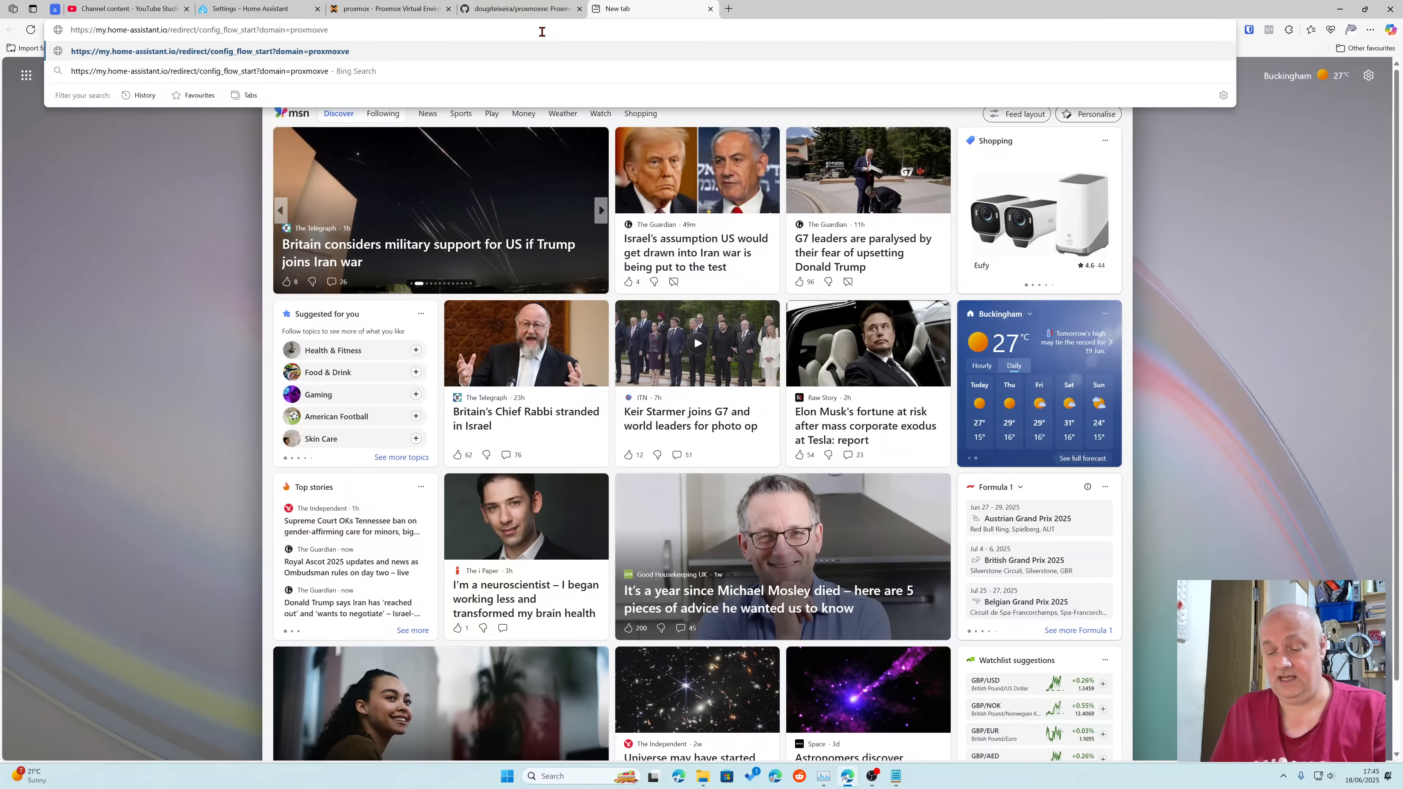
pyautogui.press('Return')
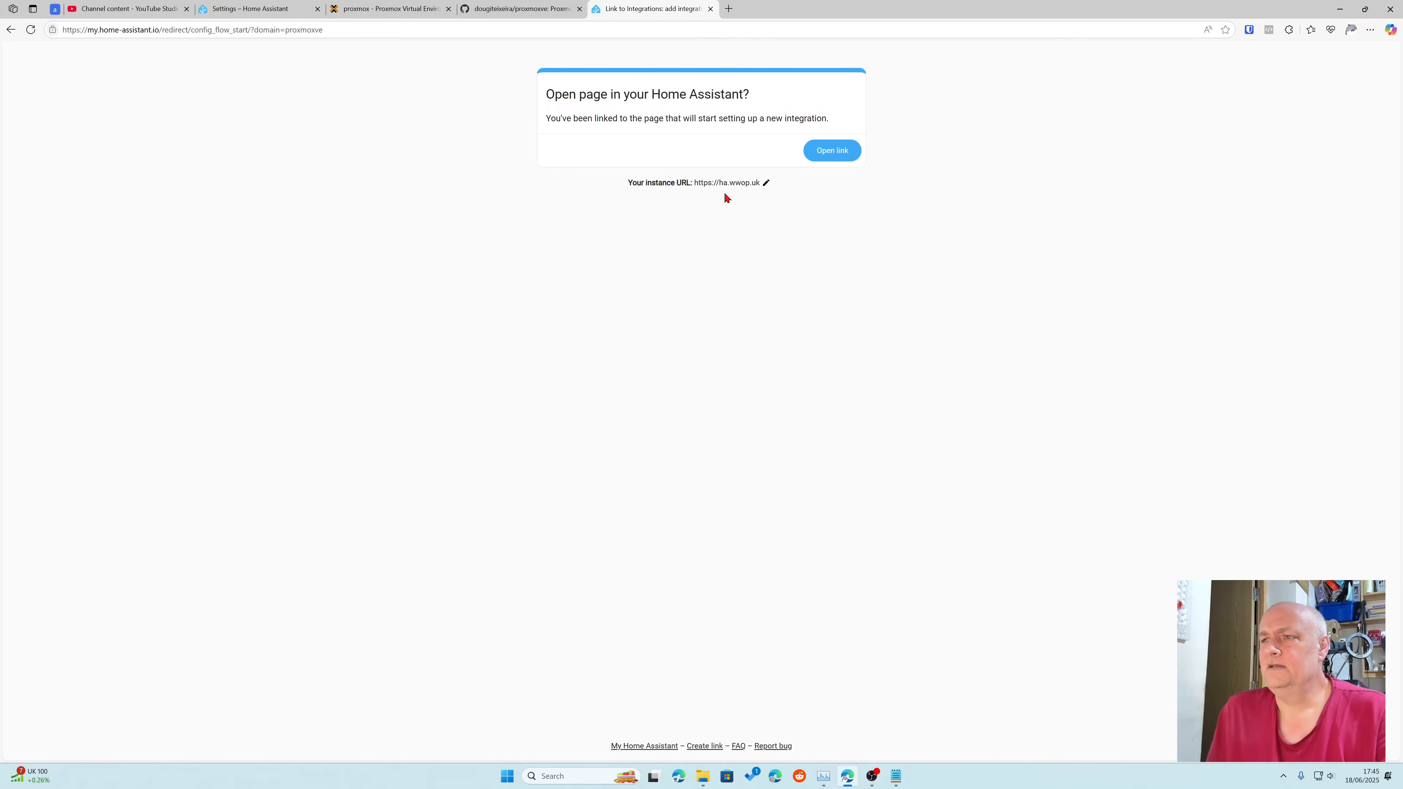
pyautogui.click(830, 149)
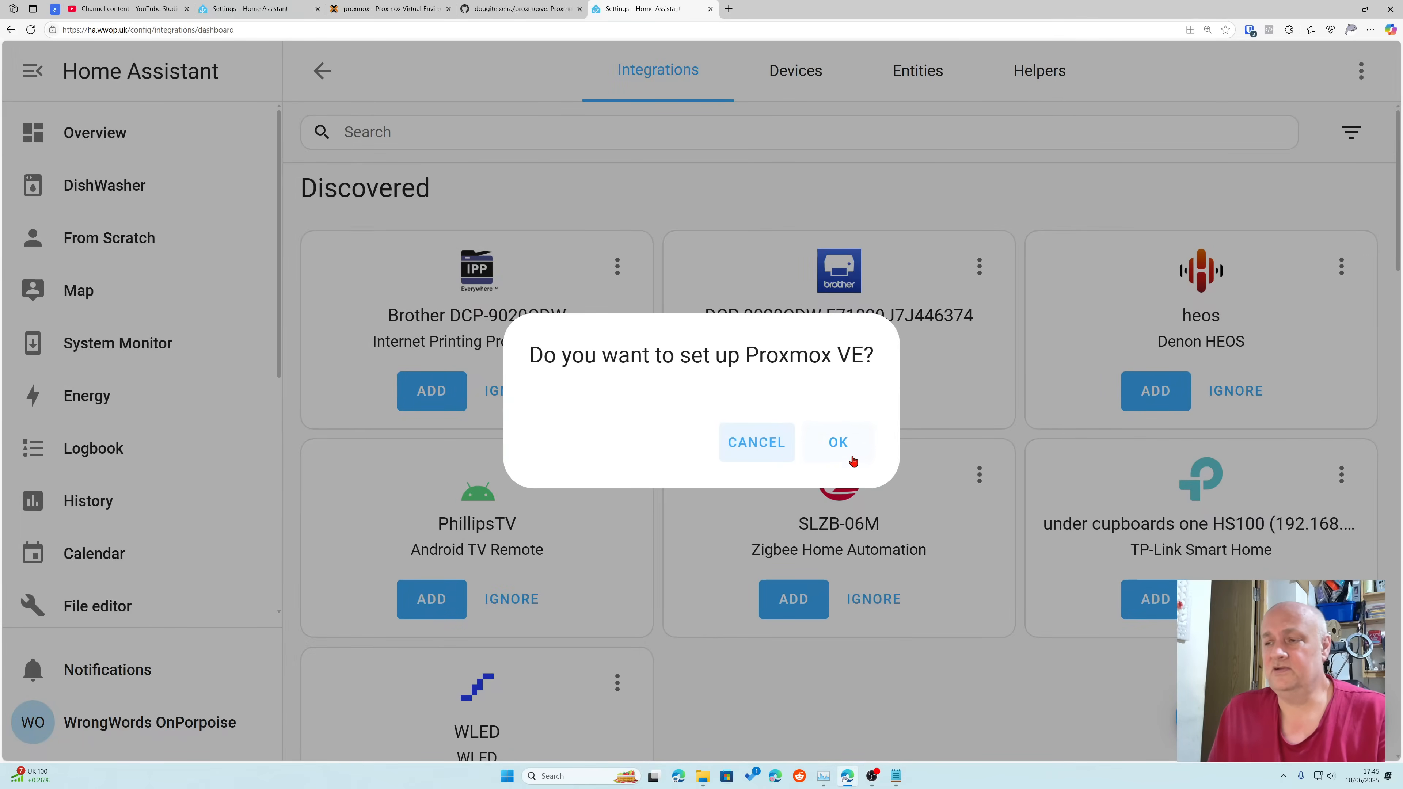
pyautogui.click(839, 447)
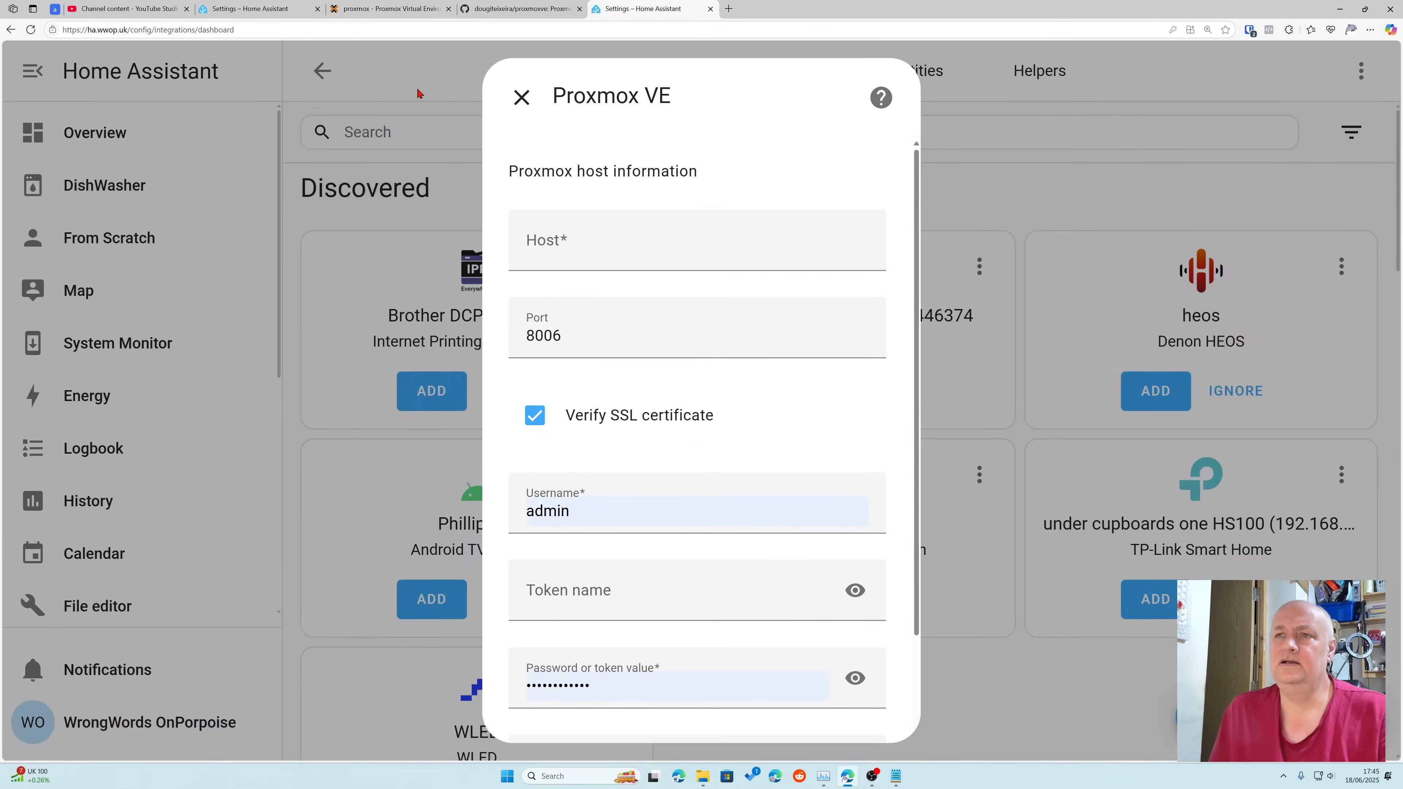
# Step: Copy the server IP from the Proxmox web address, set the integration's host to 192.168.1.157 and disable SSL certificate verification
pyautogui.click(377, 10)
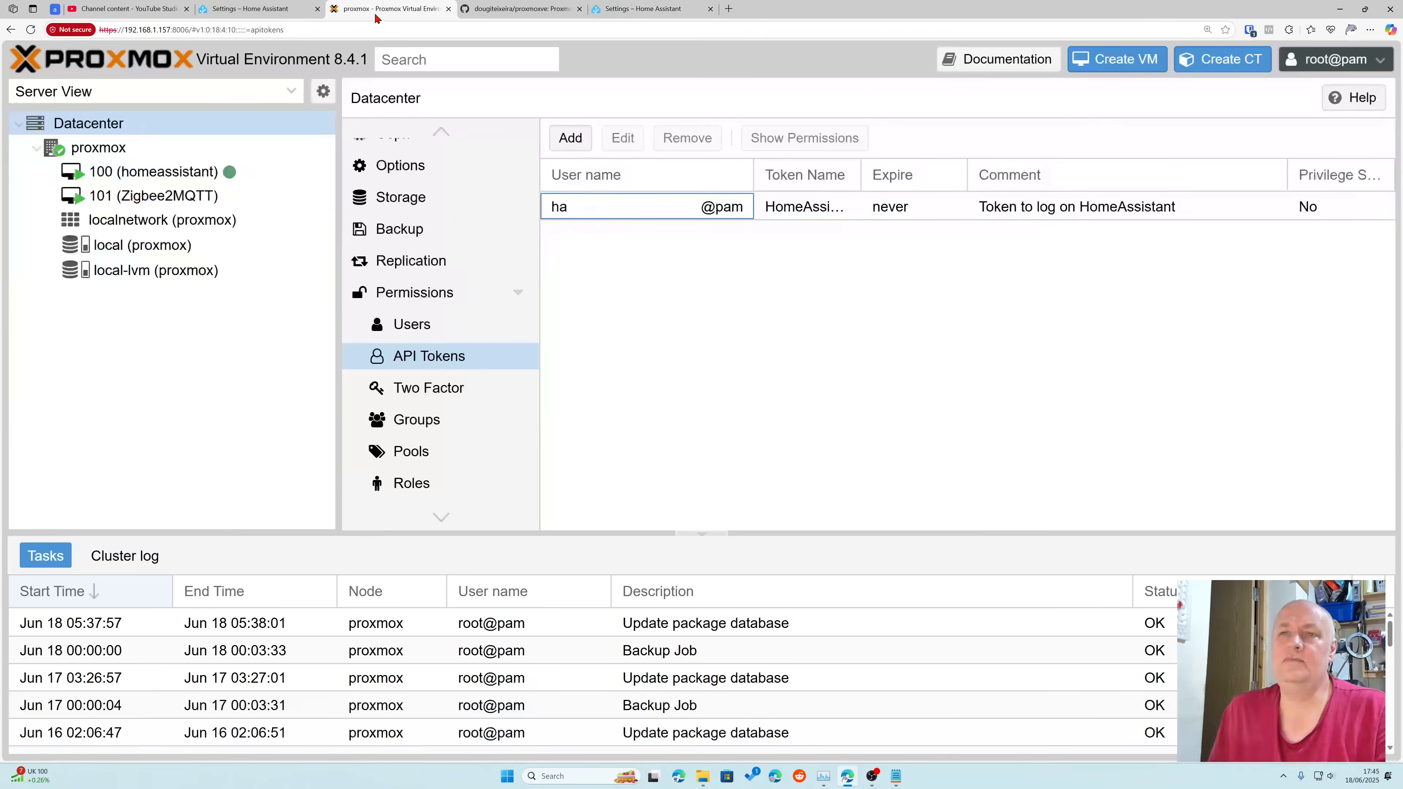
pyautogui.click(170, 30)
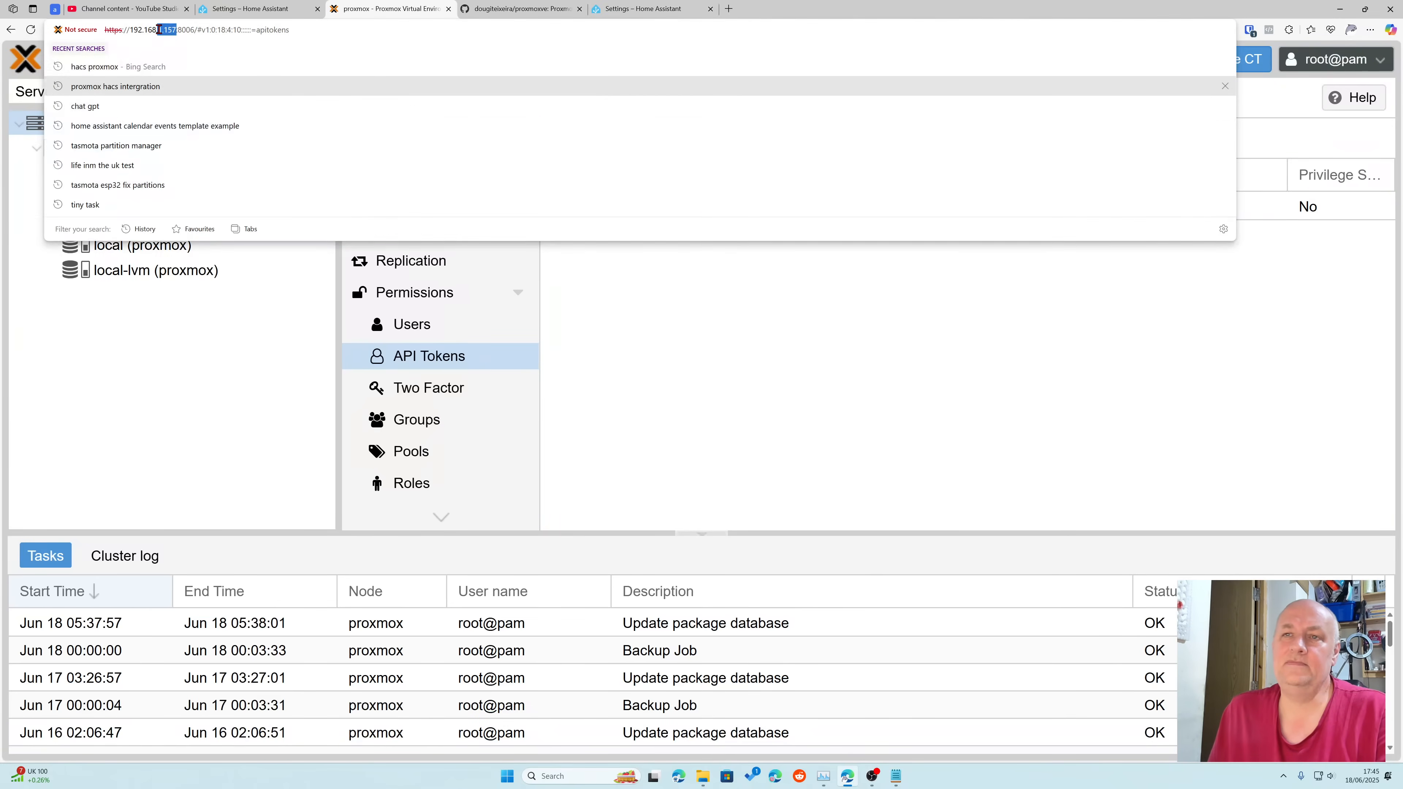
pyautogui.moveTo(175, 29); pyautogui.dragTo(139, 29)
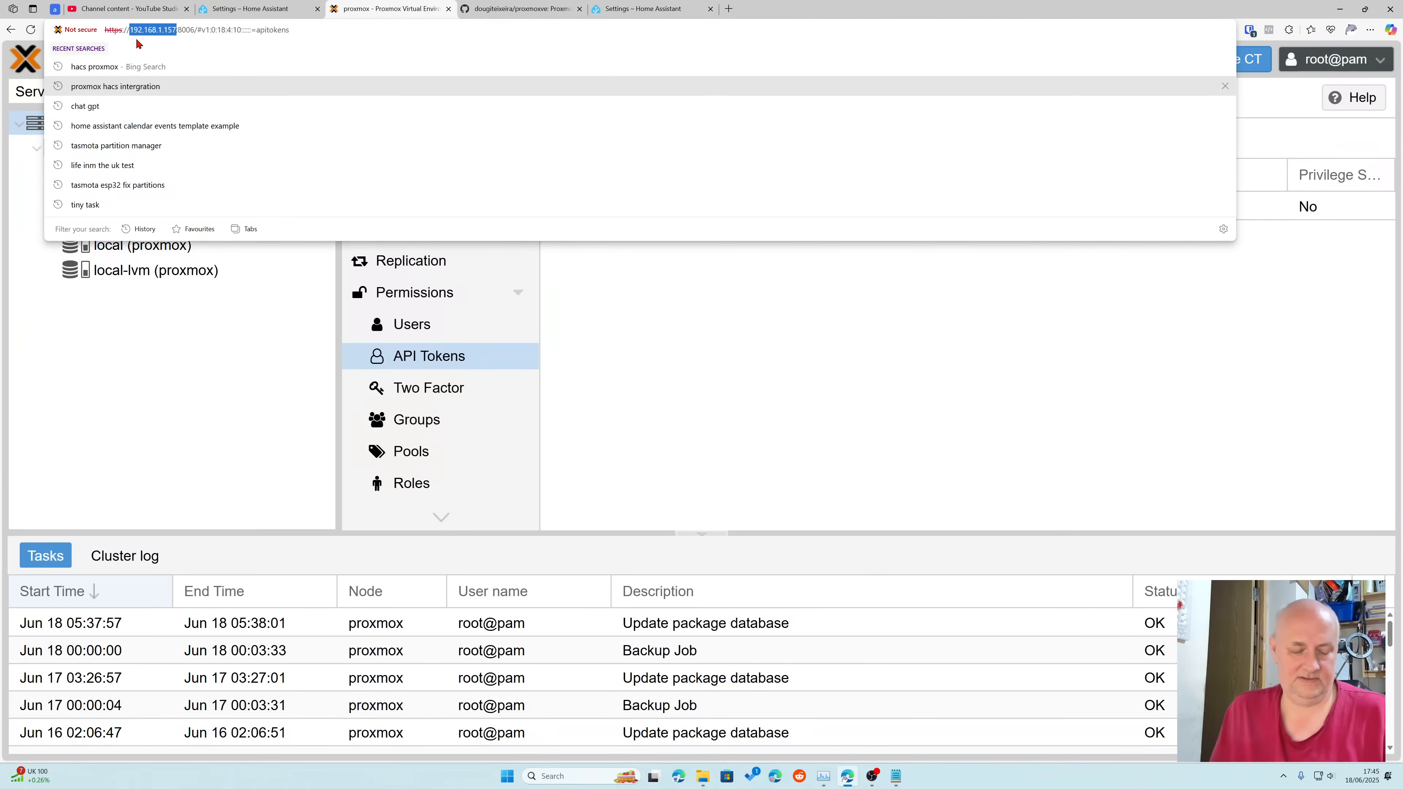
pyautogui.click(637, 10)
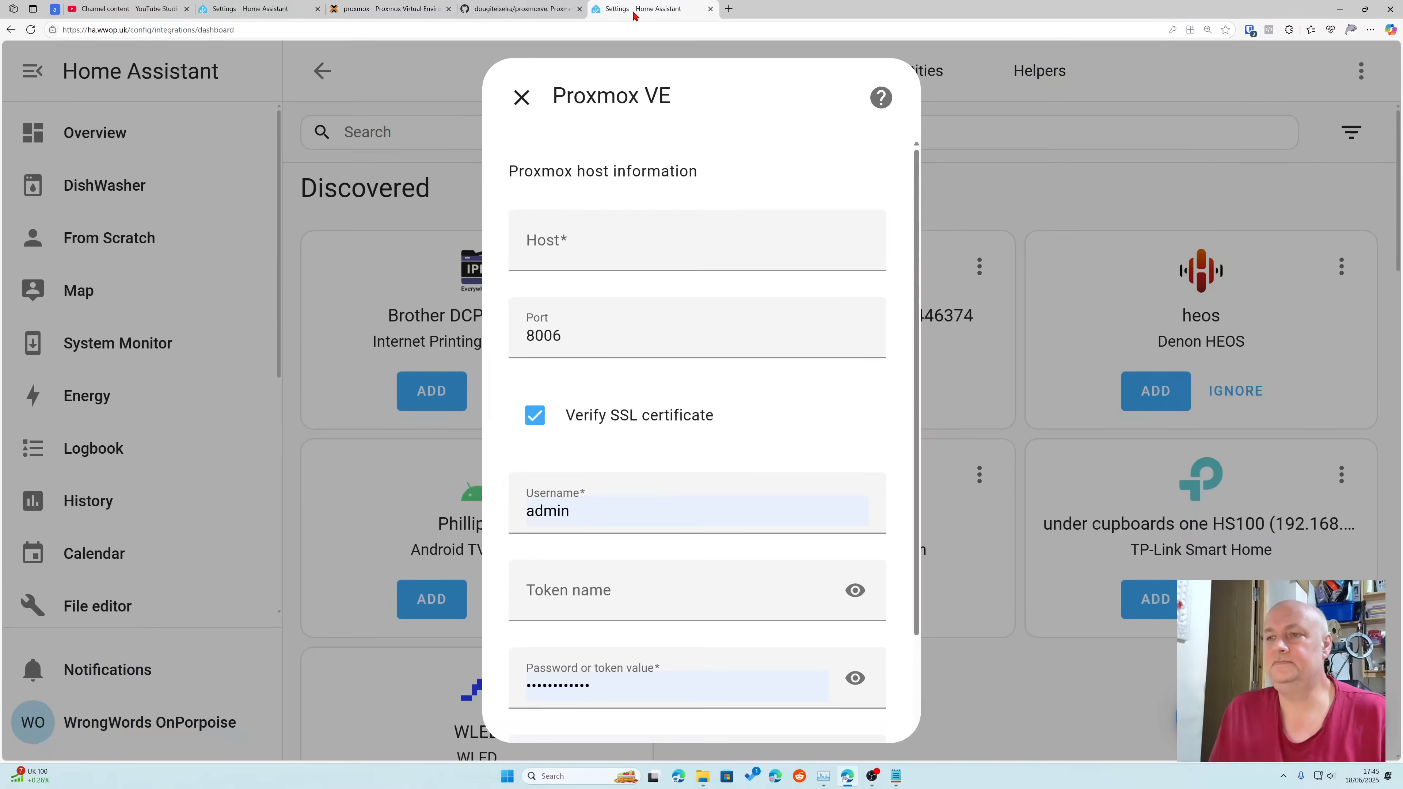
pyautogui.click(616, 244)
pyautogui.write('192.168.1.157')
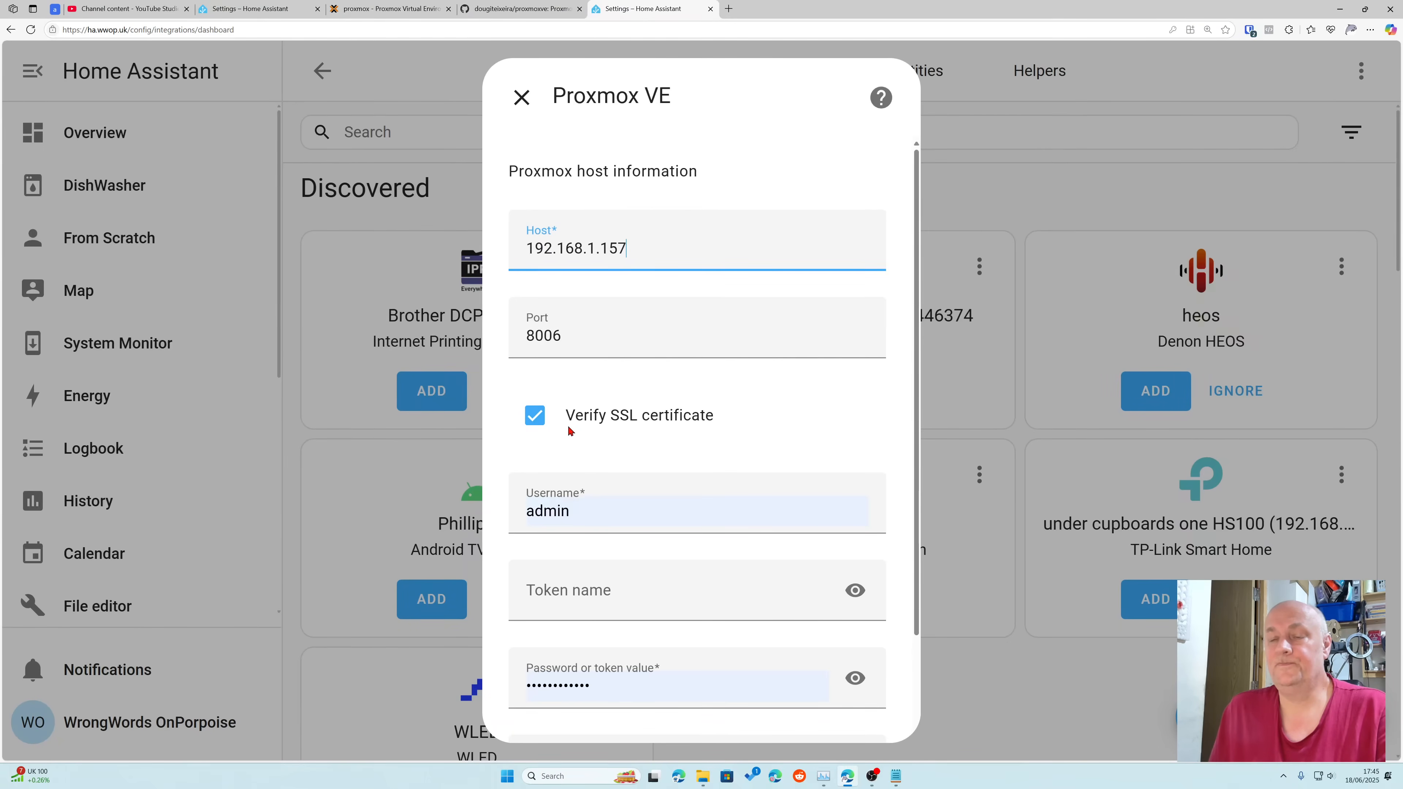
pyautogui.click(535, 420)
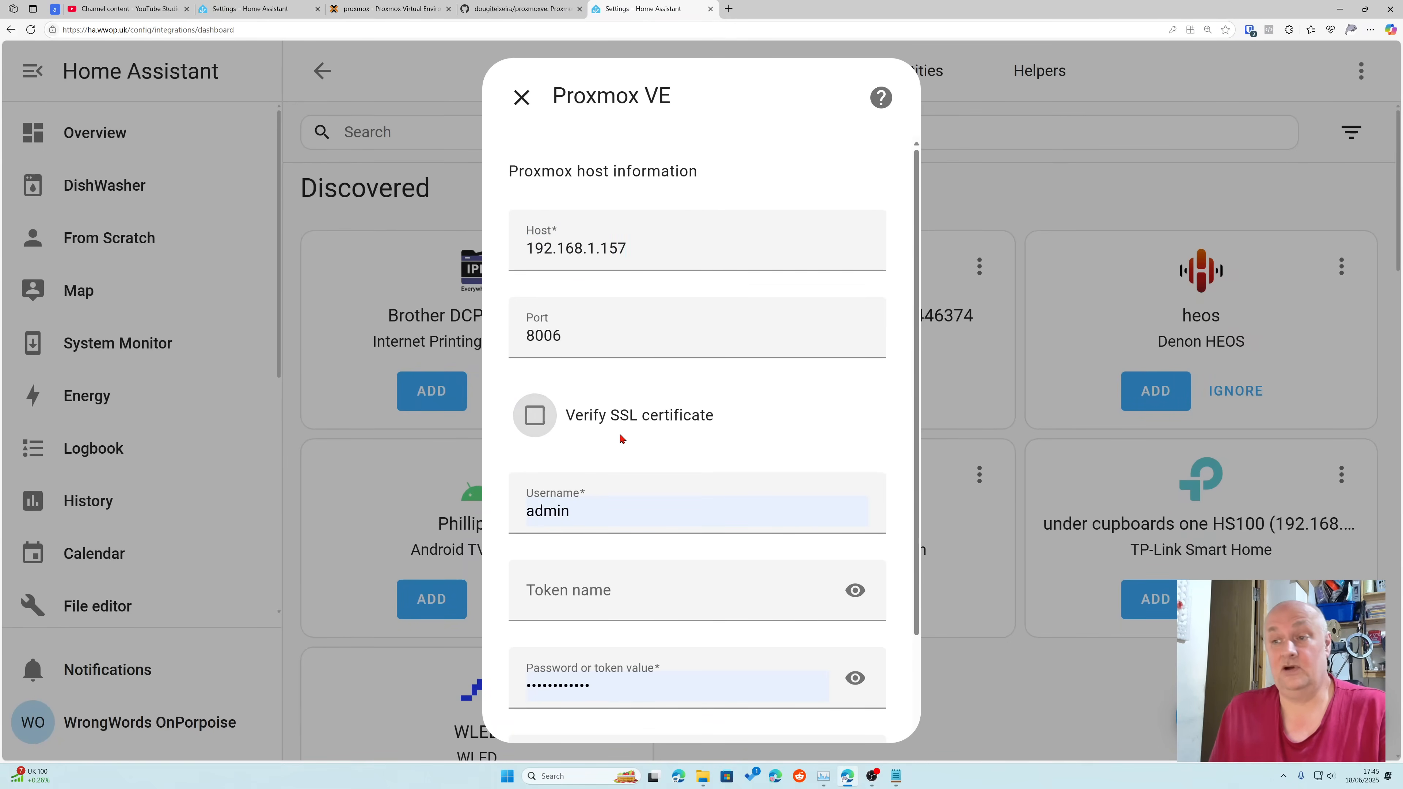
# Step: Check the user name in Proxmox's Users list and set the integration's username to ha
pyautogui.scroll(-2, 618, 437)
pyautogui.click(613, 399)
pyautogui.click(581, 398)
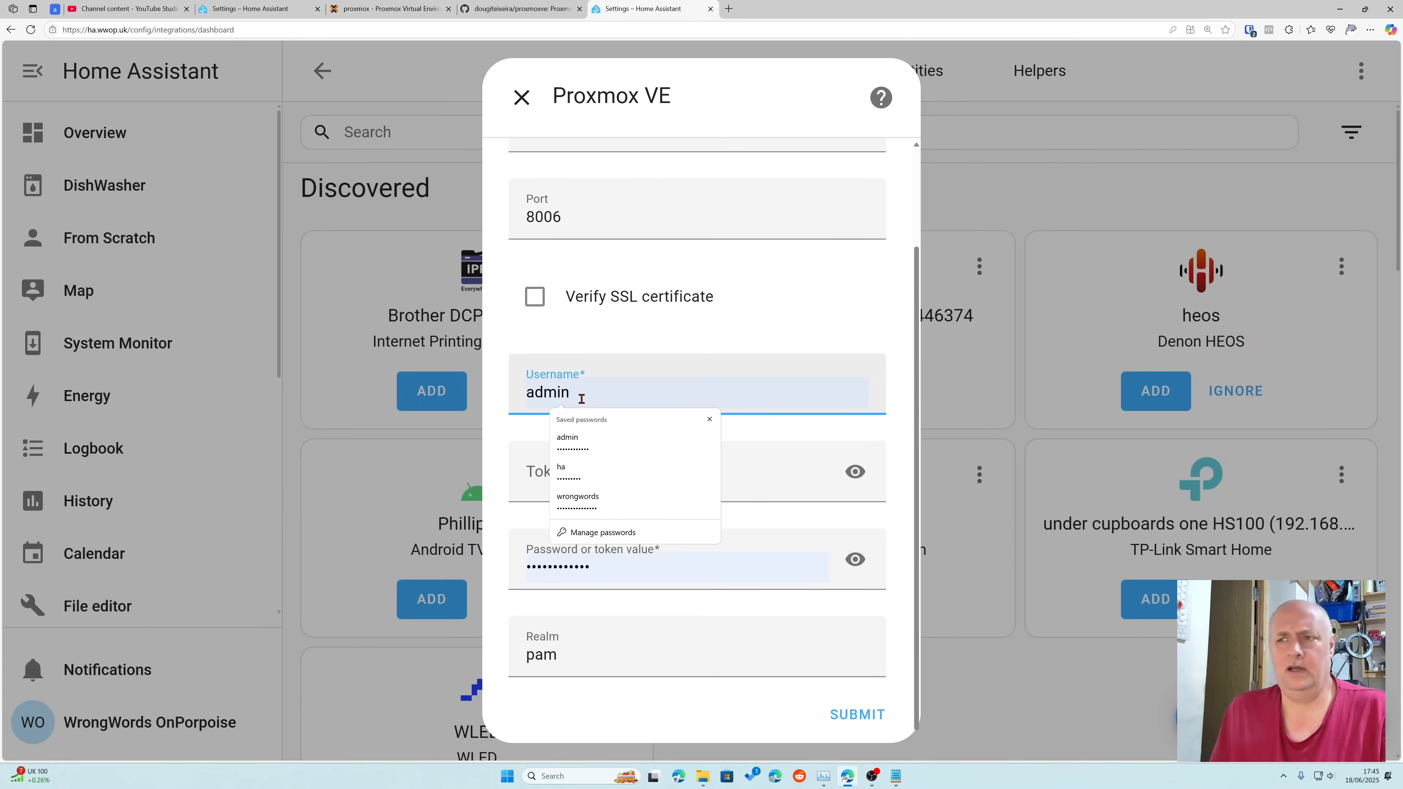
pyautogui.doubleClick(580, 398)
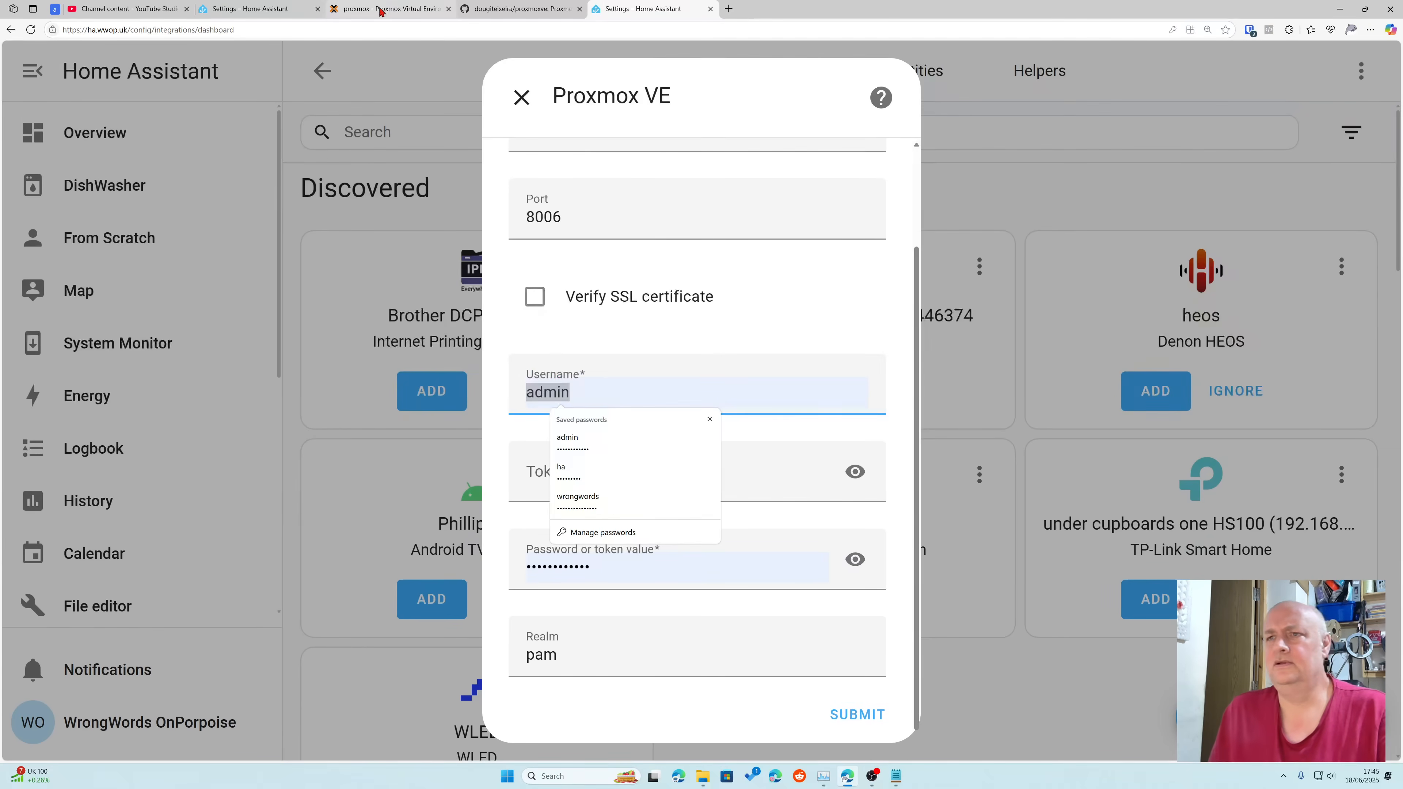
pyautogui.click(389, 9)
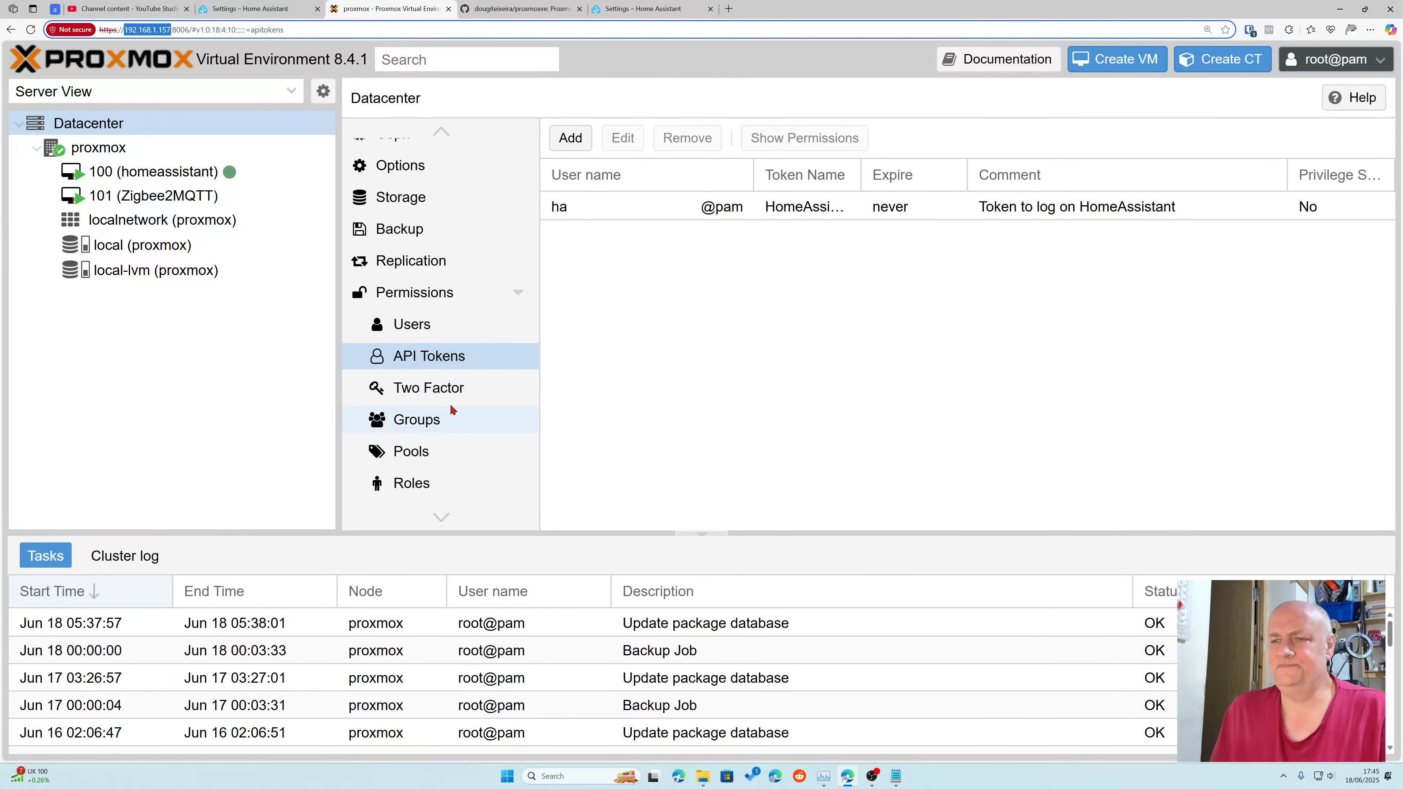
pyautogui.click(423, 331)
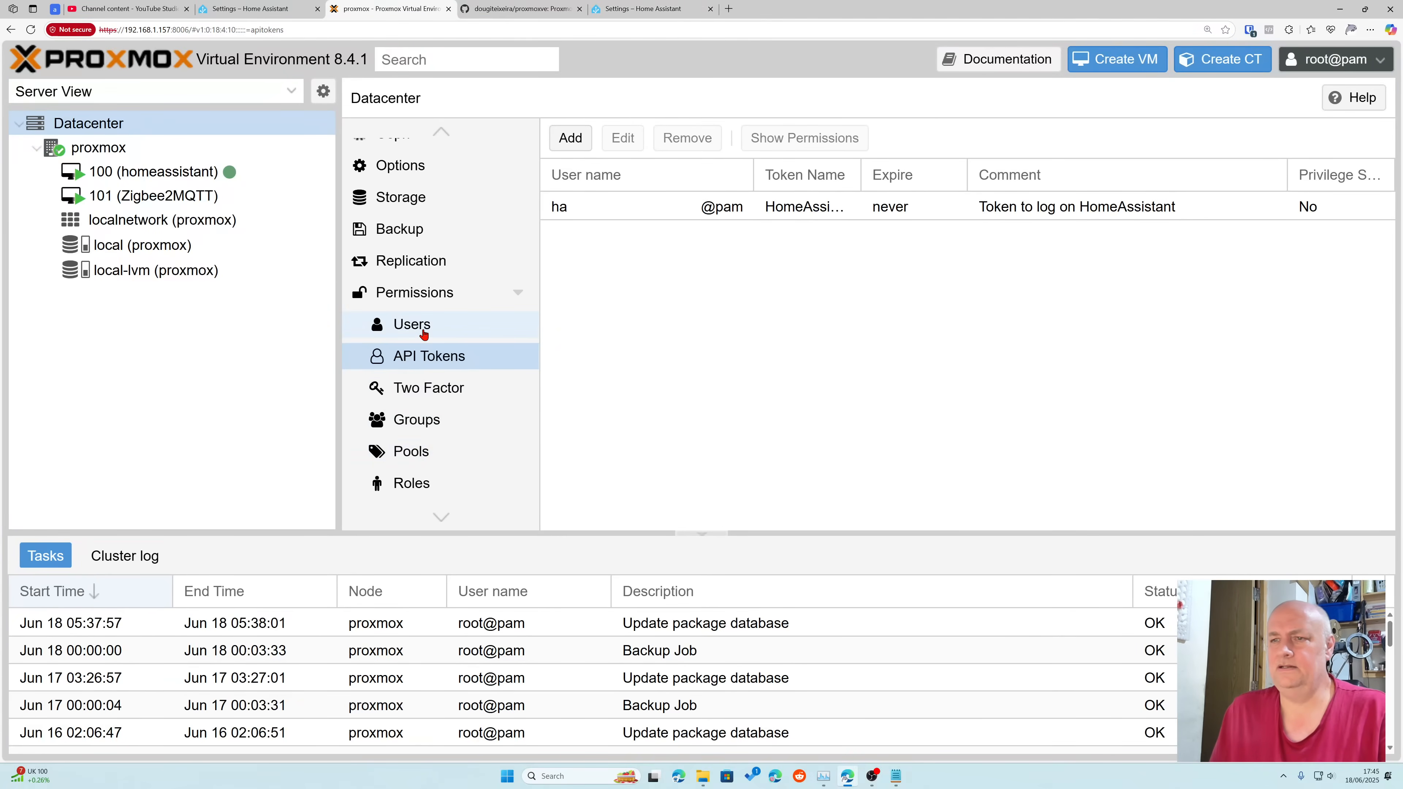
pyautogui.click(424, 331)
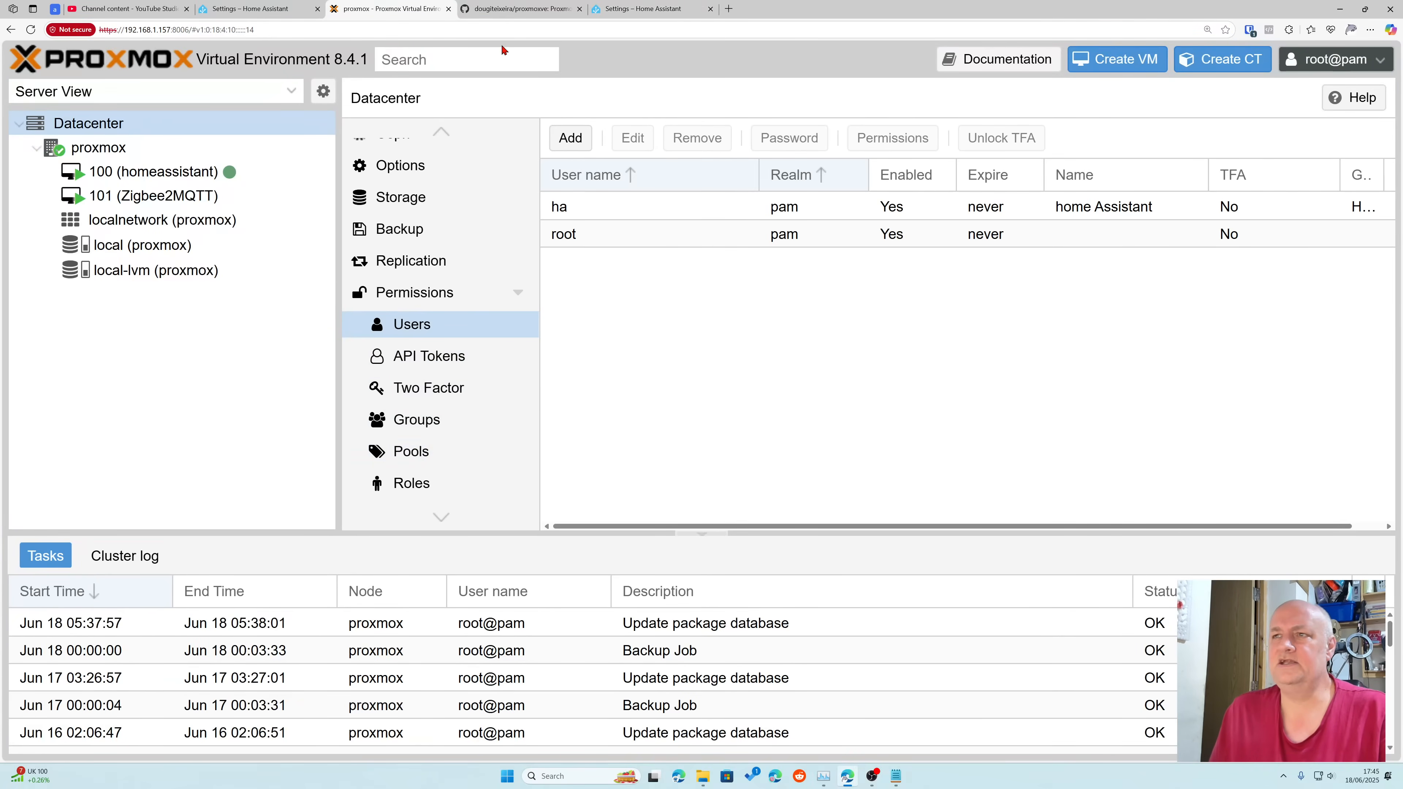
pyautogui.click(634, 12)
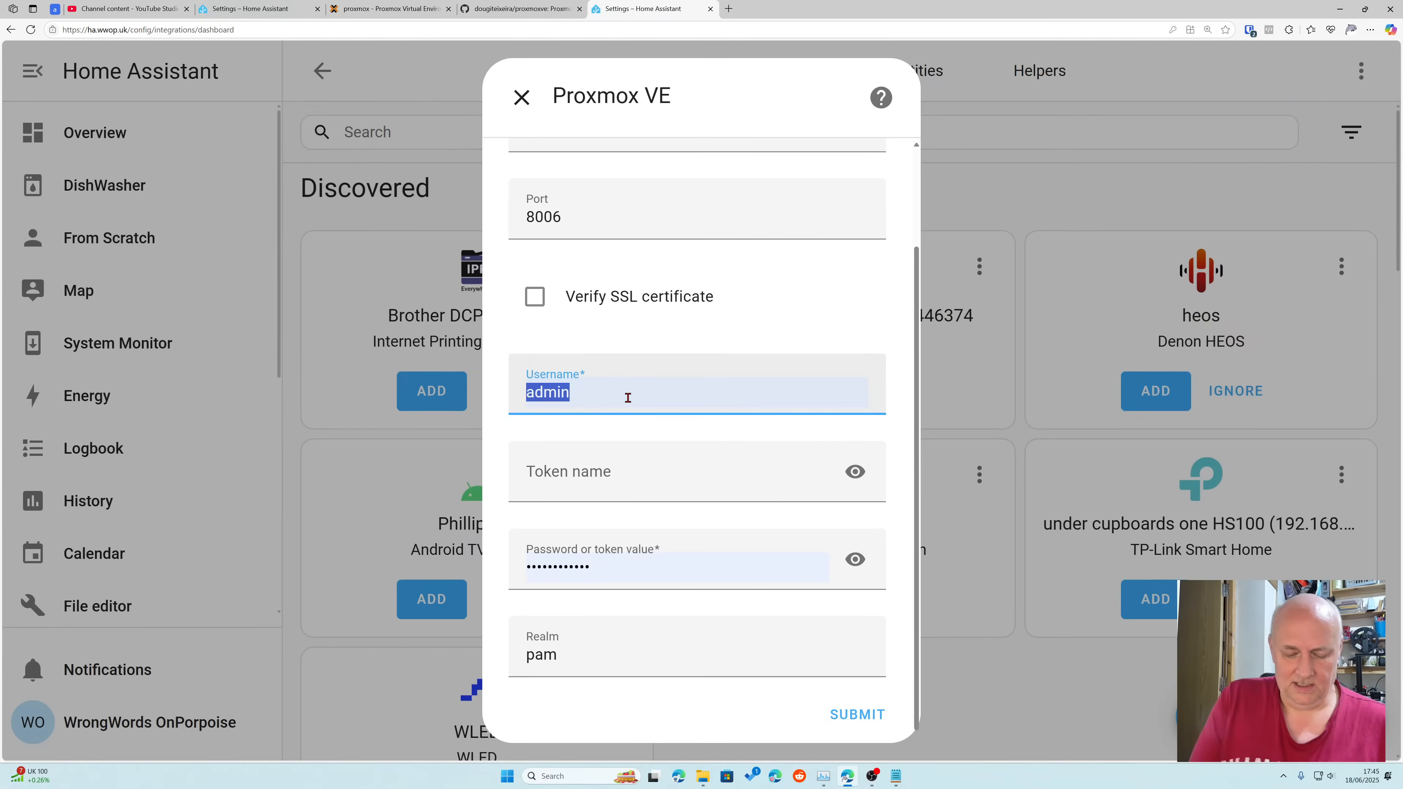
pyautogui.write('ha')
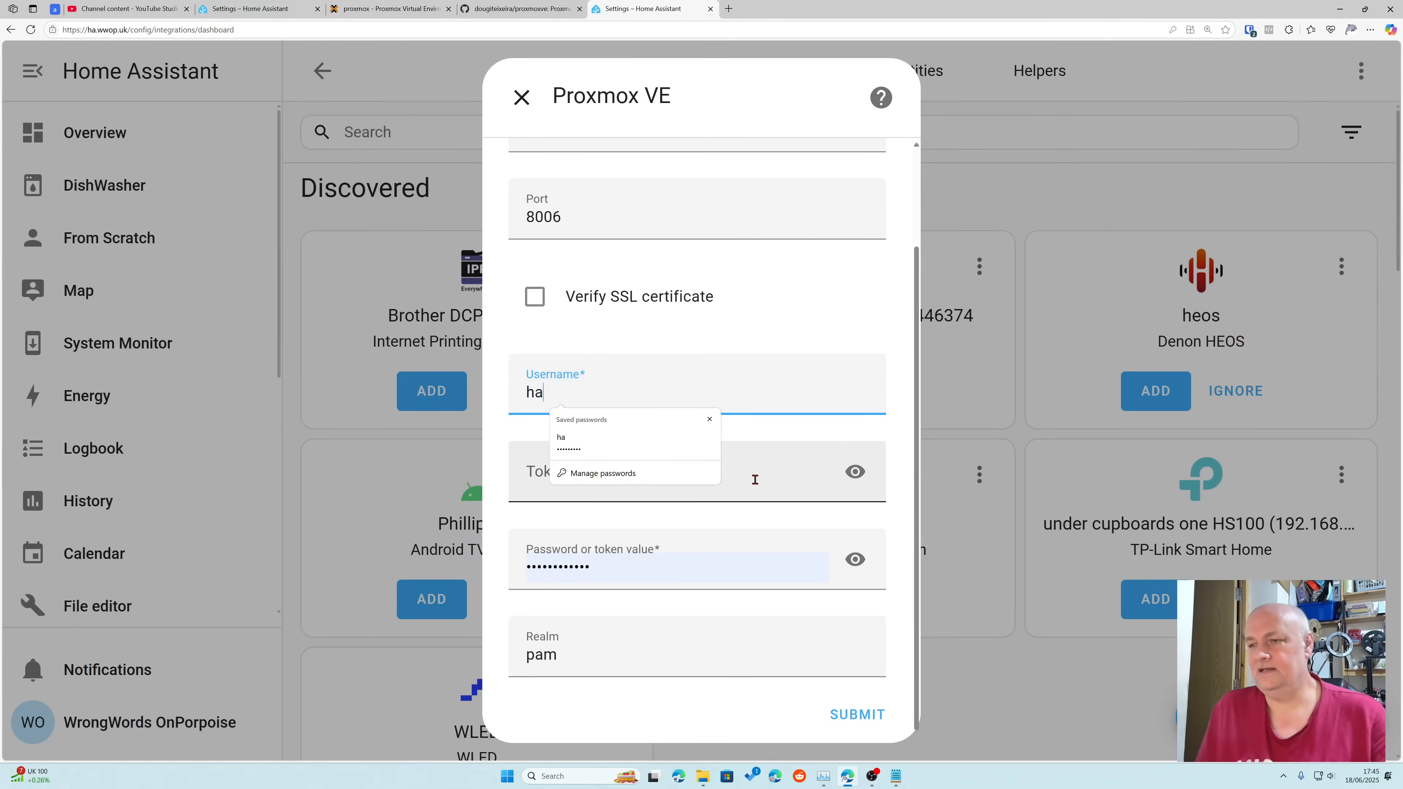
# Step: Look up the full token name in Proxmox's API Tokens list and enter Homeassistant as the integration's token name
pyautogui.click(755, 479)
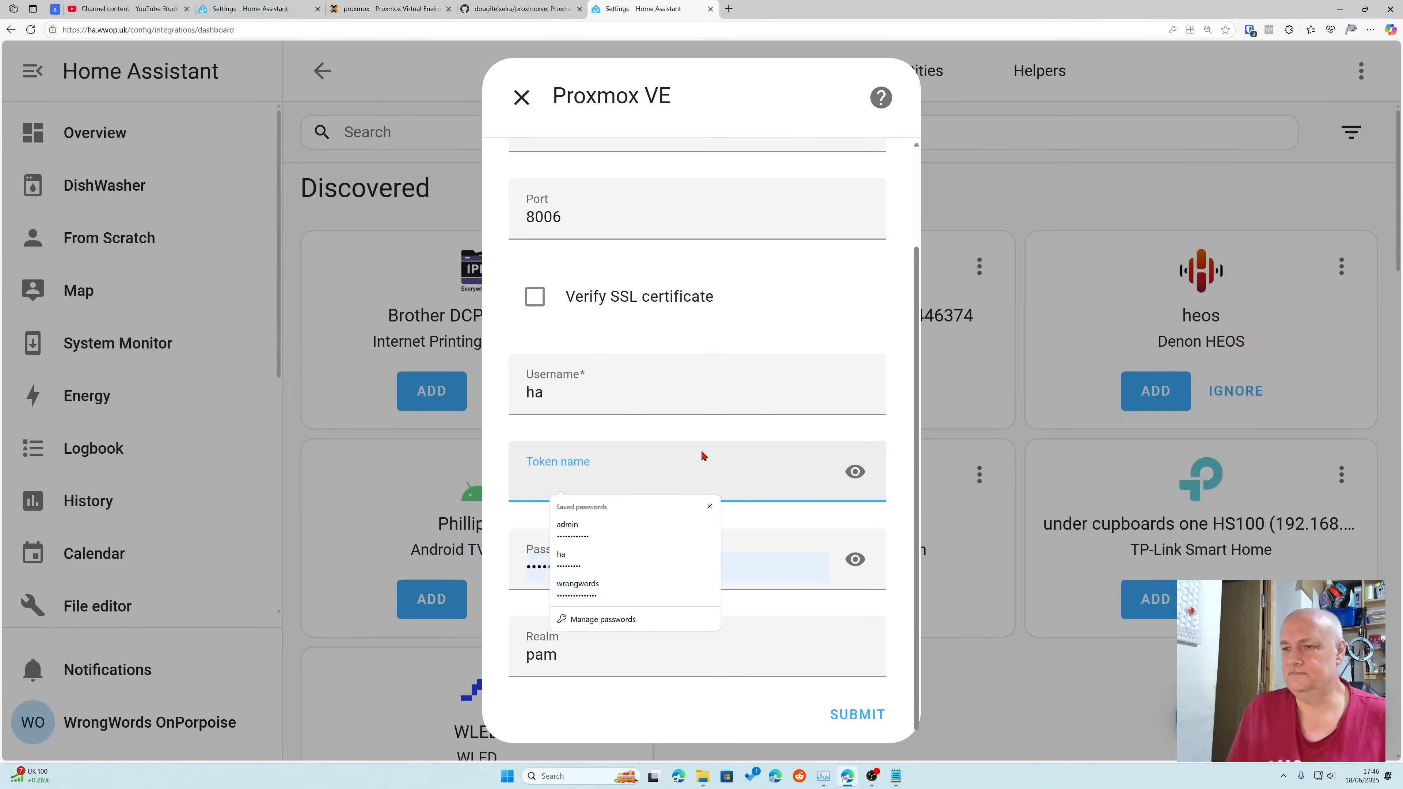
pyautogui.click(709, 507)
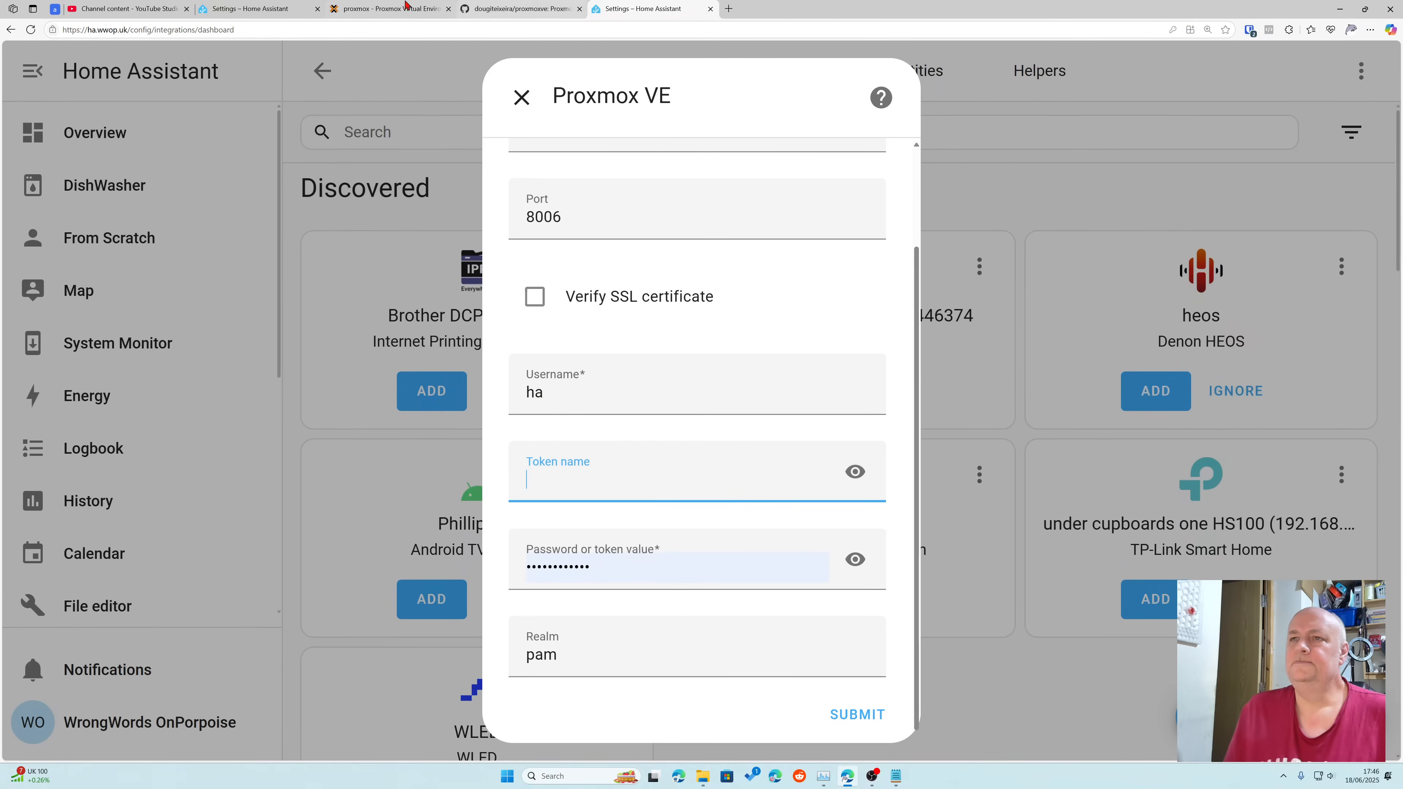
pyautogui.click(389, 8)
pyautogui.click(458, 360)
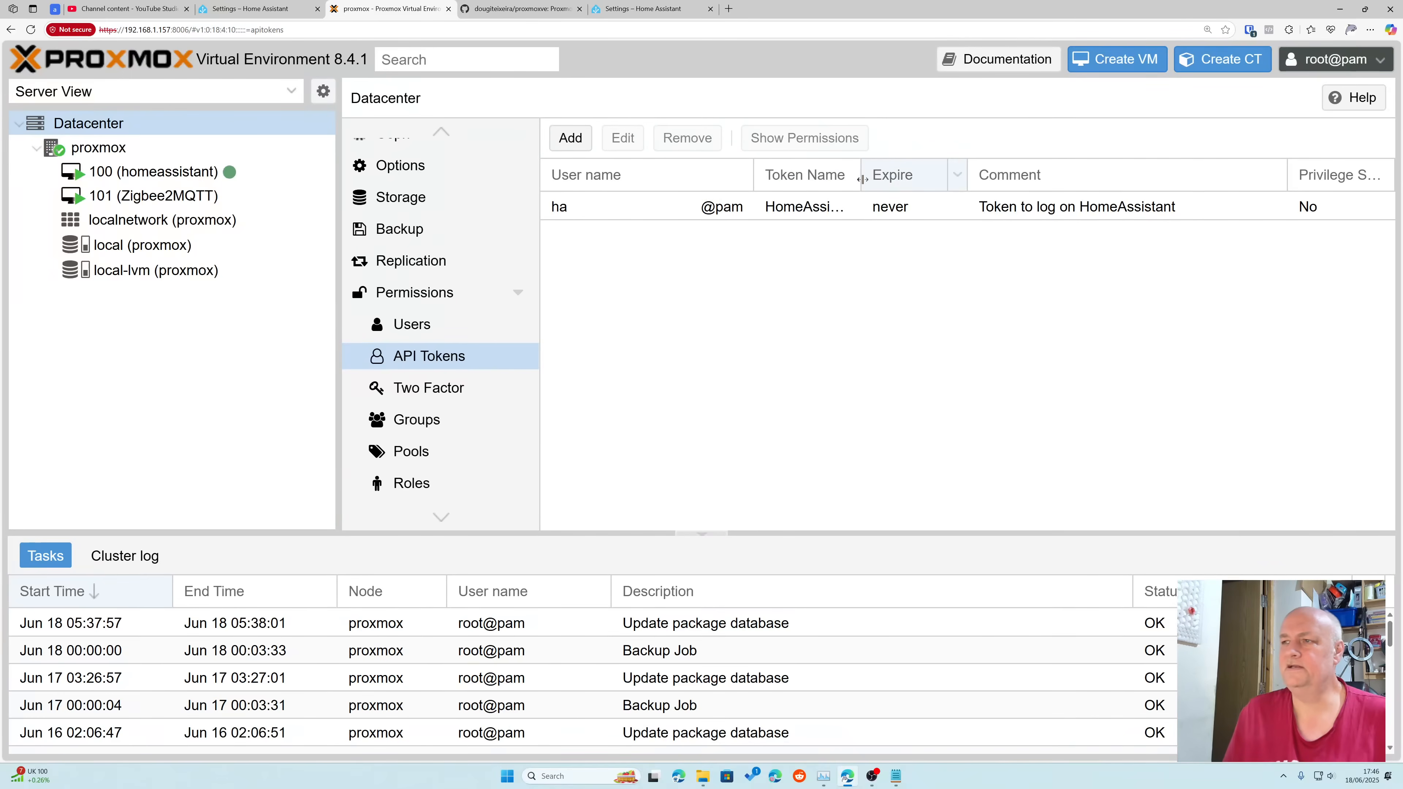
pyautogui.moveTo(861, 179); pyautogui.dragTo(917, 187)
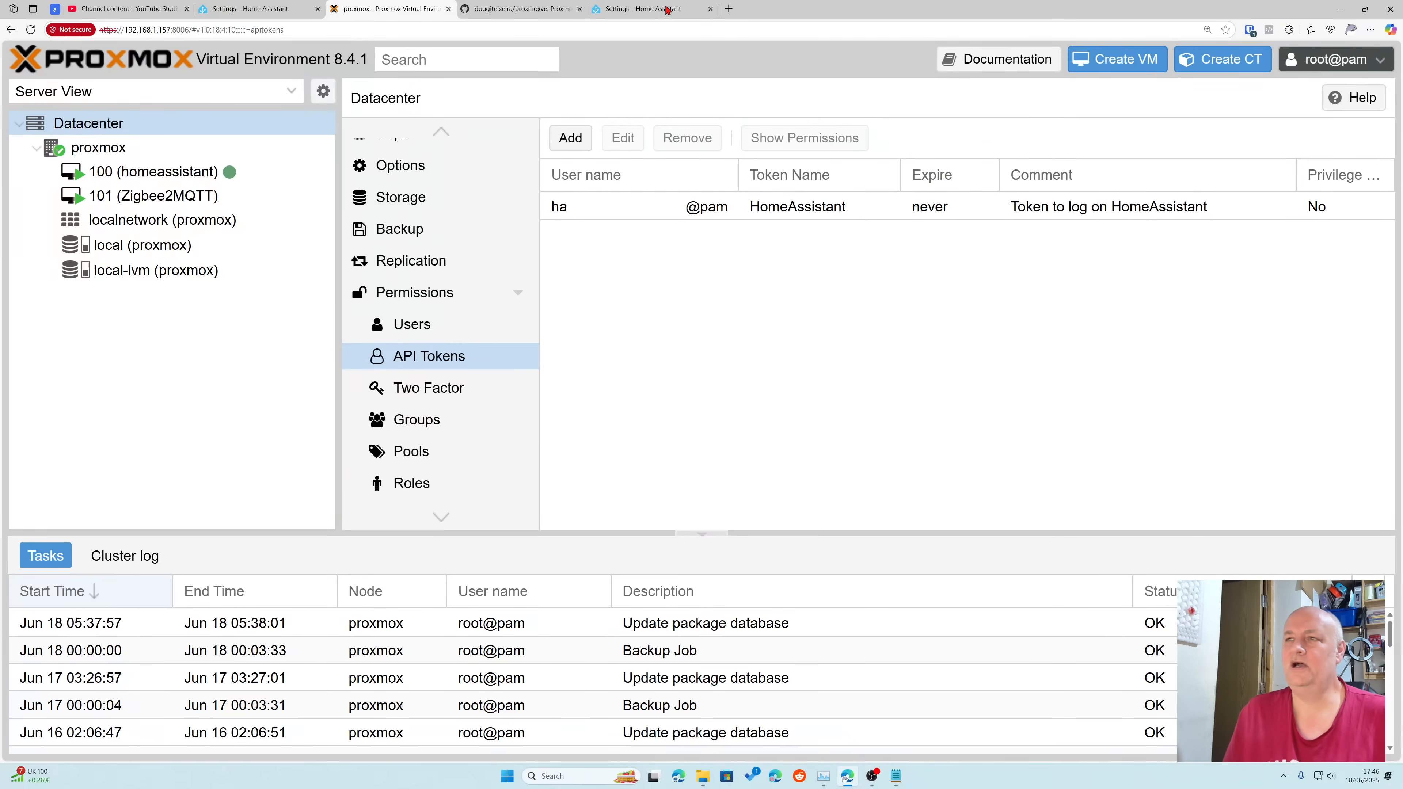
pyautogui.click(640, 11)
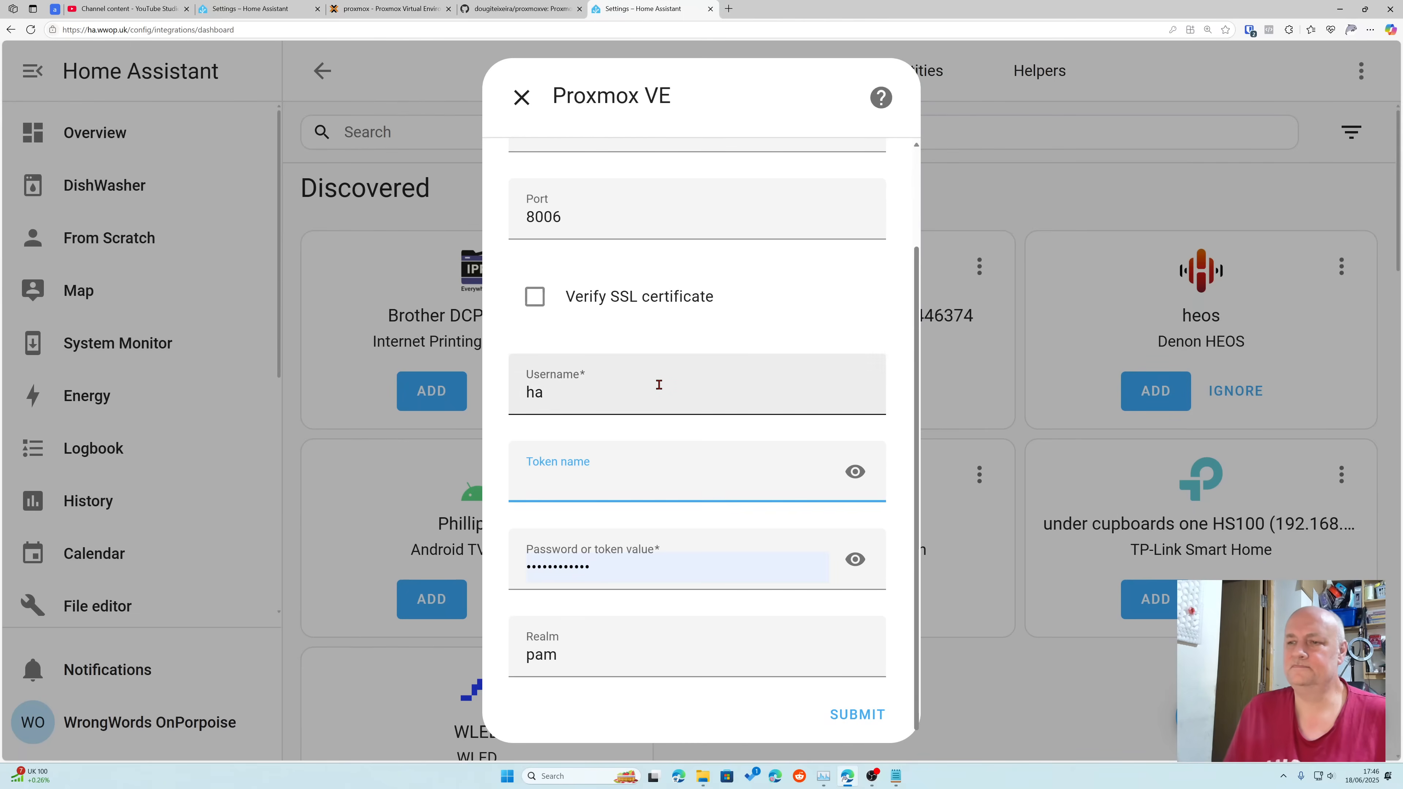
pyautogui.write('Hom')
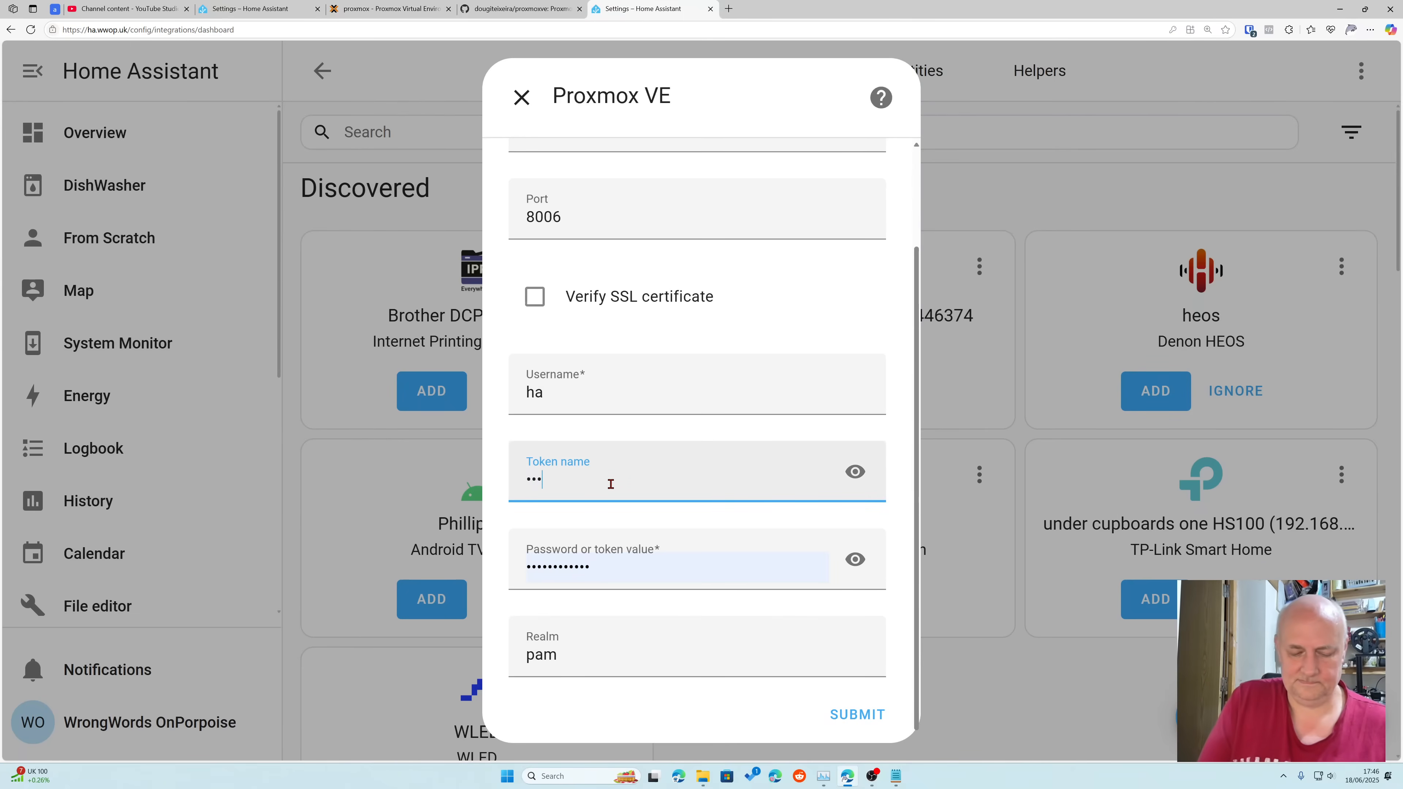
pyautogui.write('eAss')
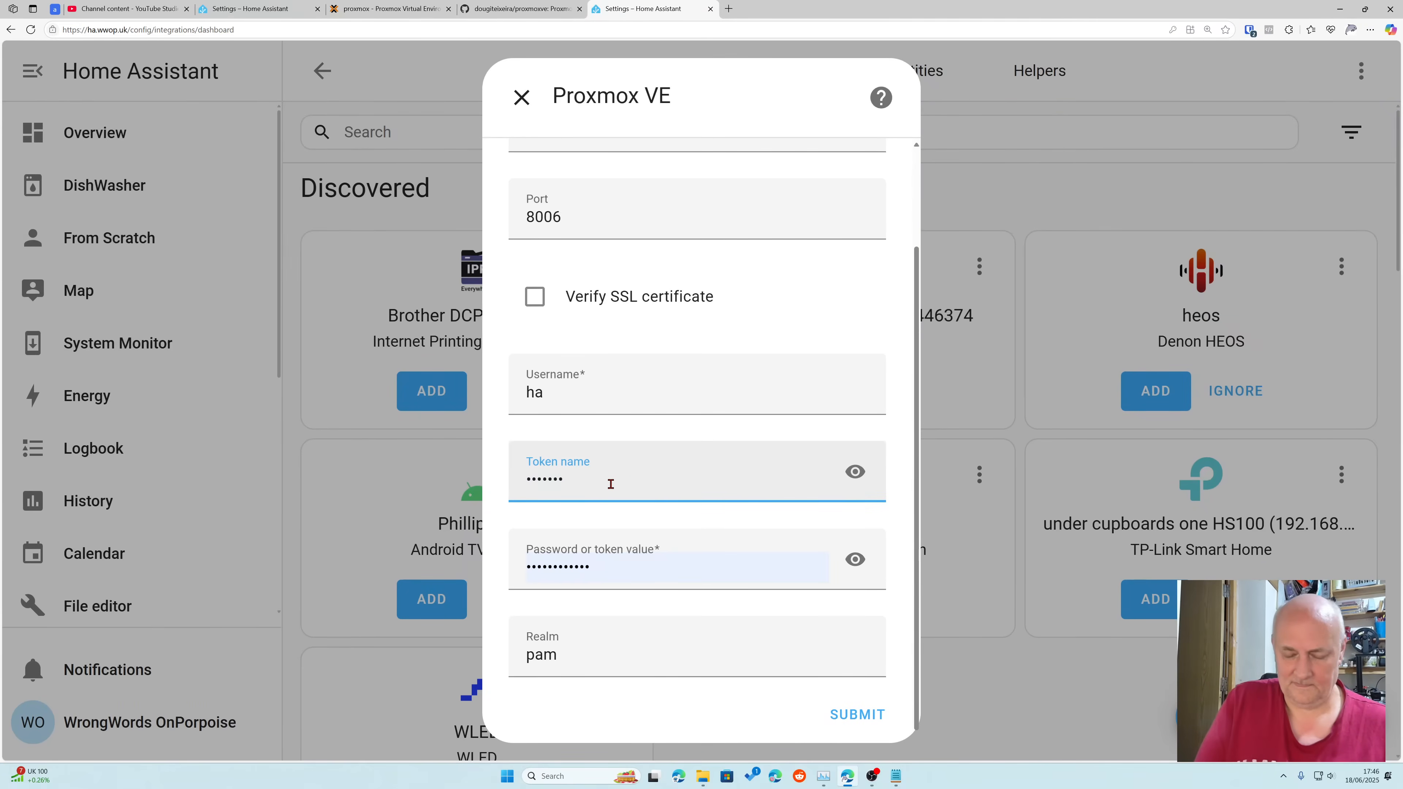
pyautogui.write('istan')
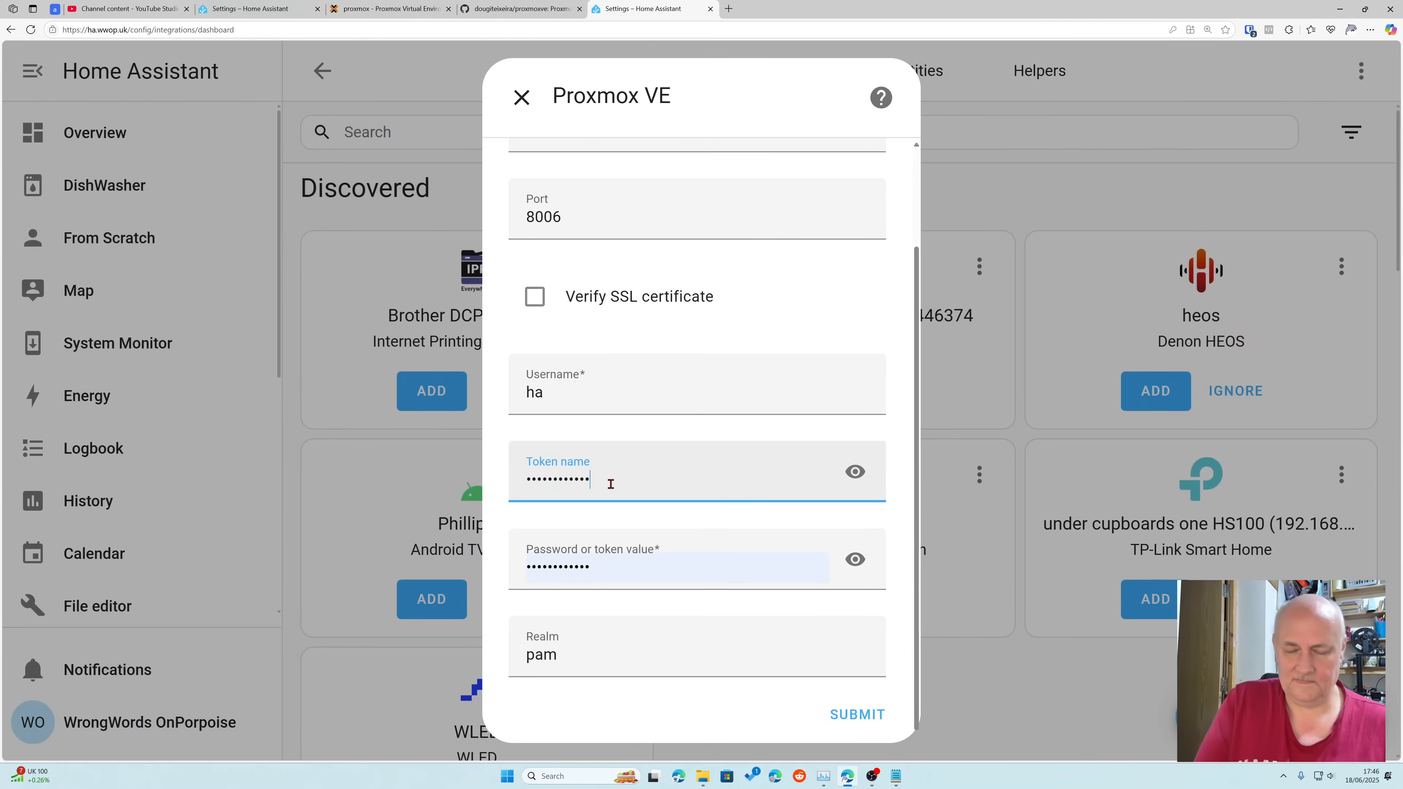
pyautogui.write('t')
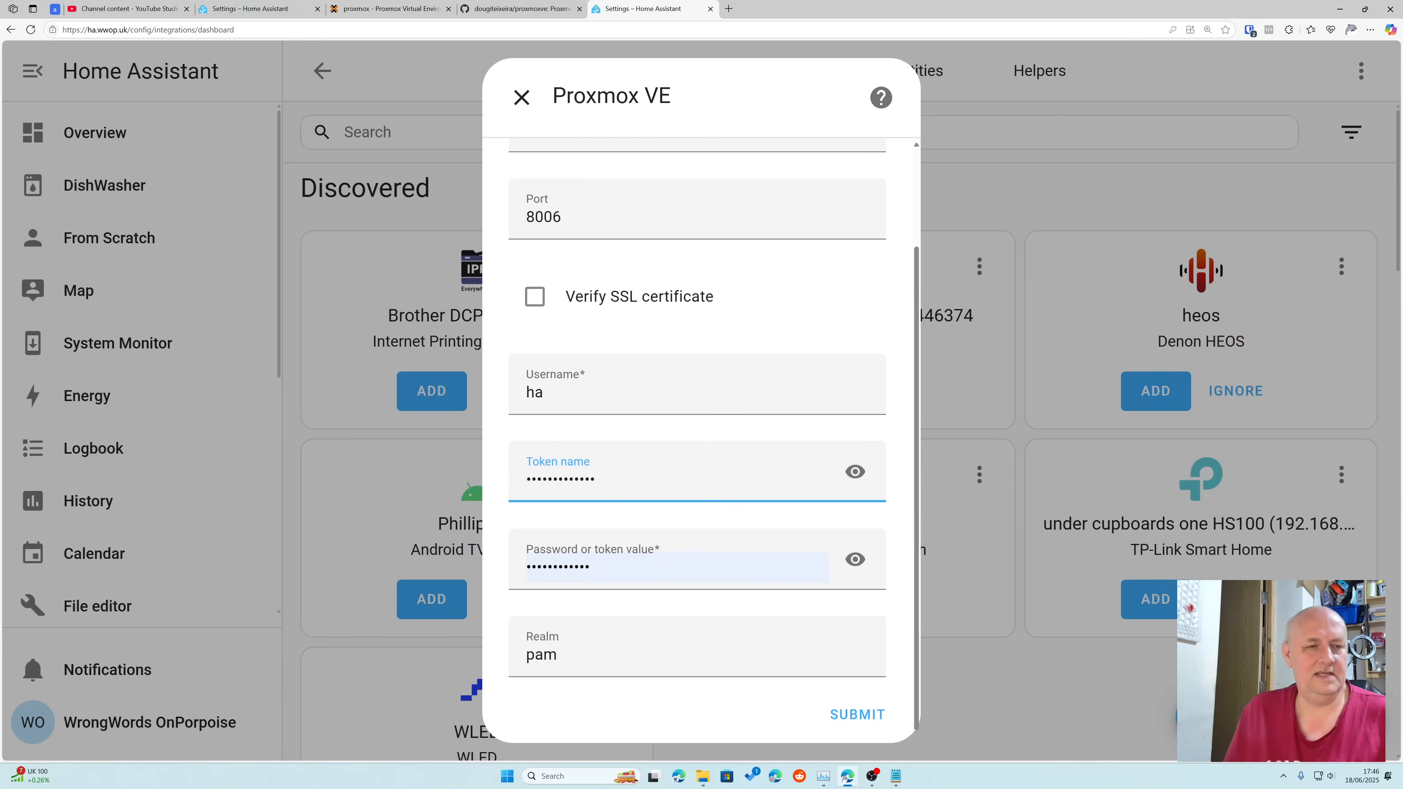
# Step: Replace the prefilled password with the copied API token value and submit the Proxmox host information
pyautogui.hotkey('alt', 'Tab')
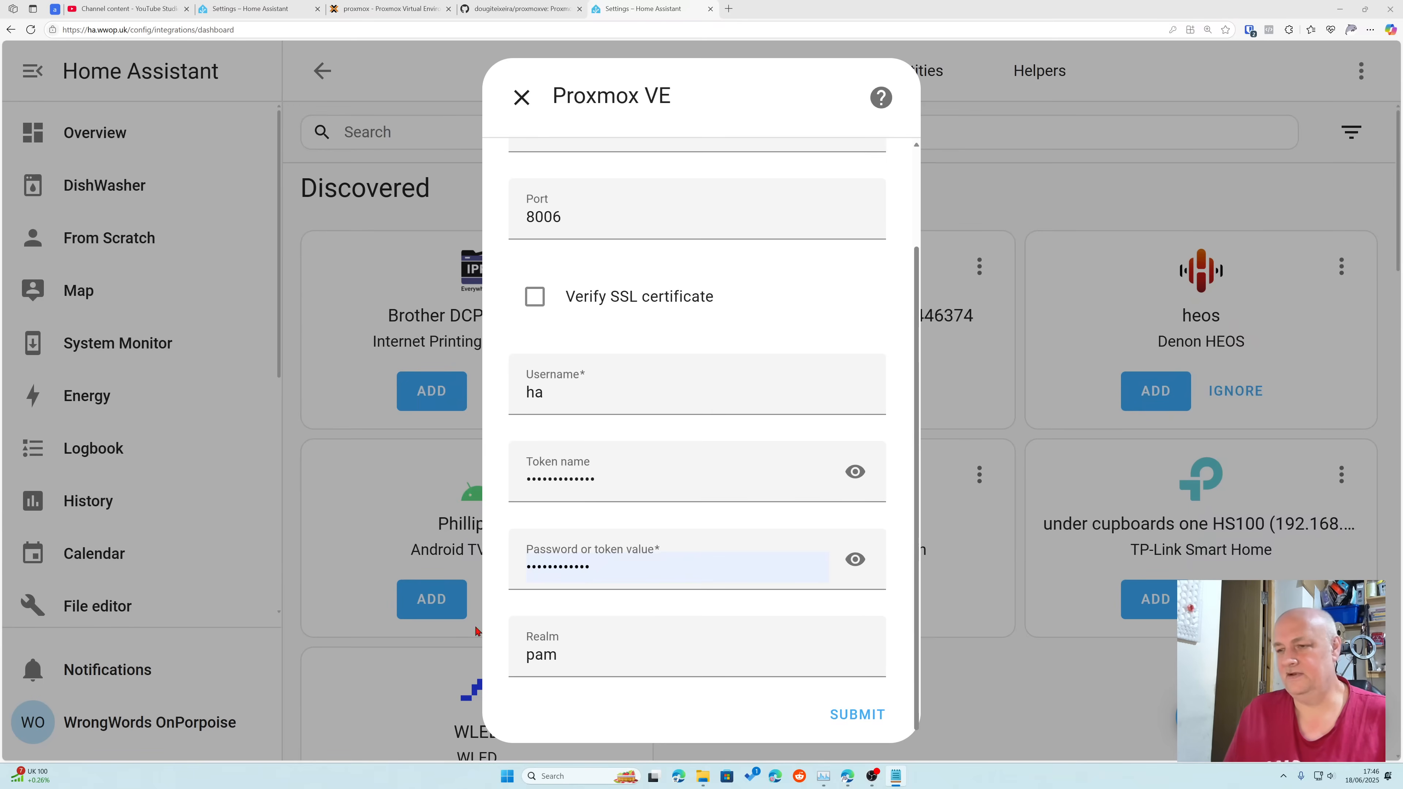
pyautogui.doubleClick(604, 568)
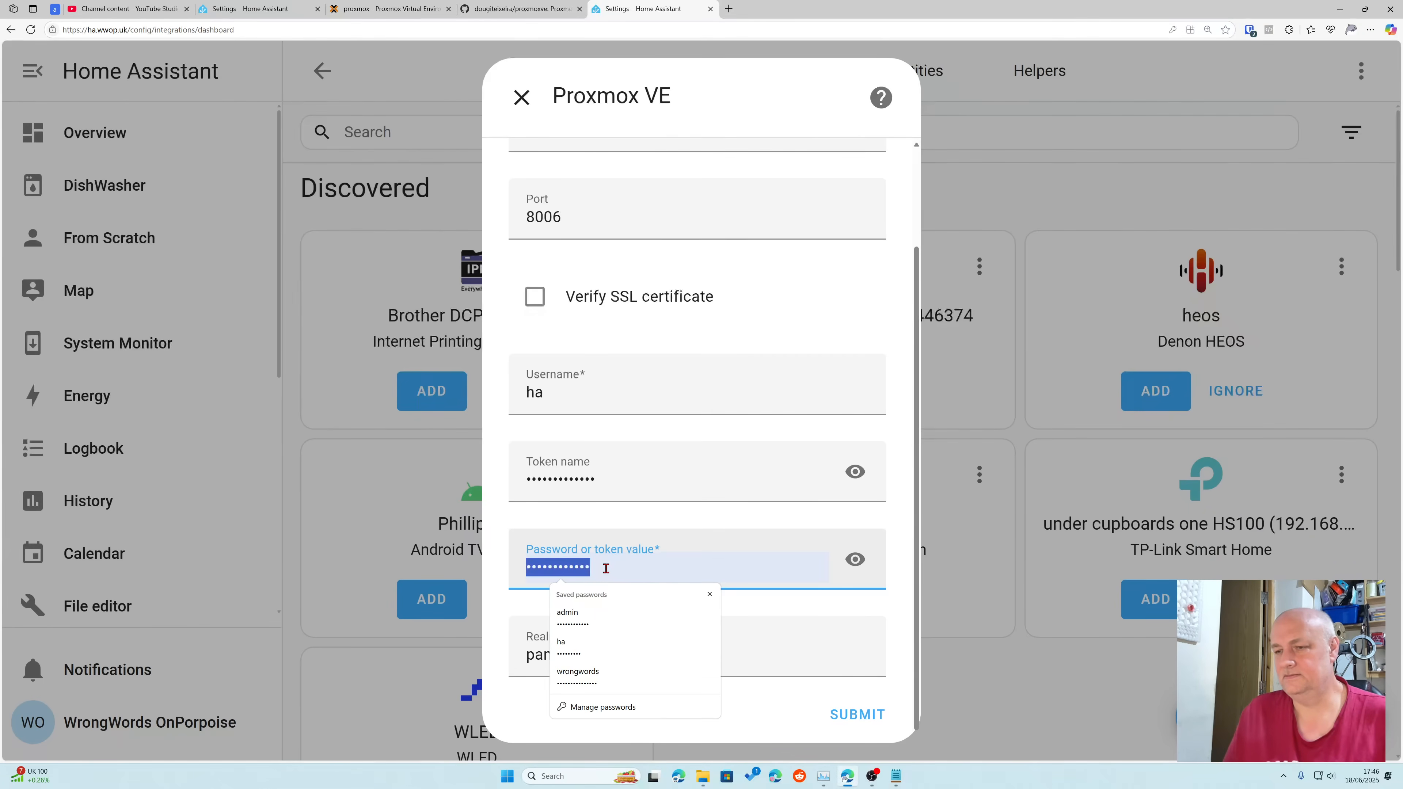
pyautogui.hotkey('ctrl', 'v')
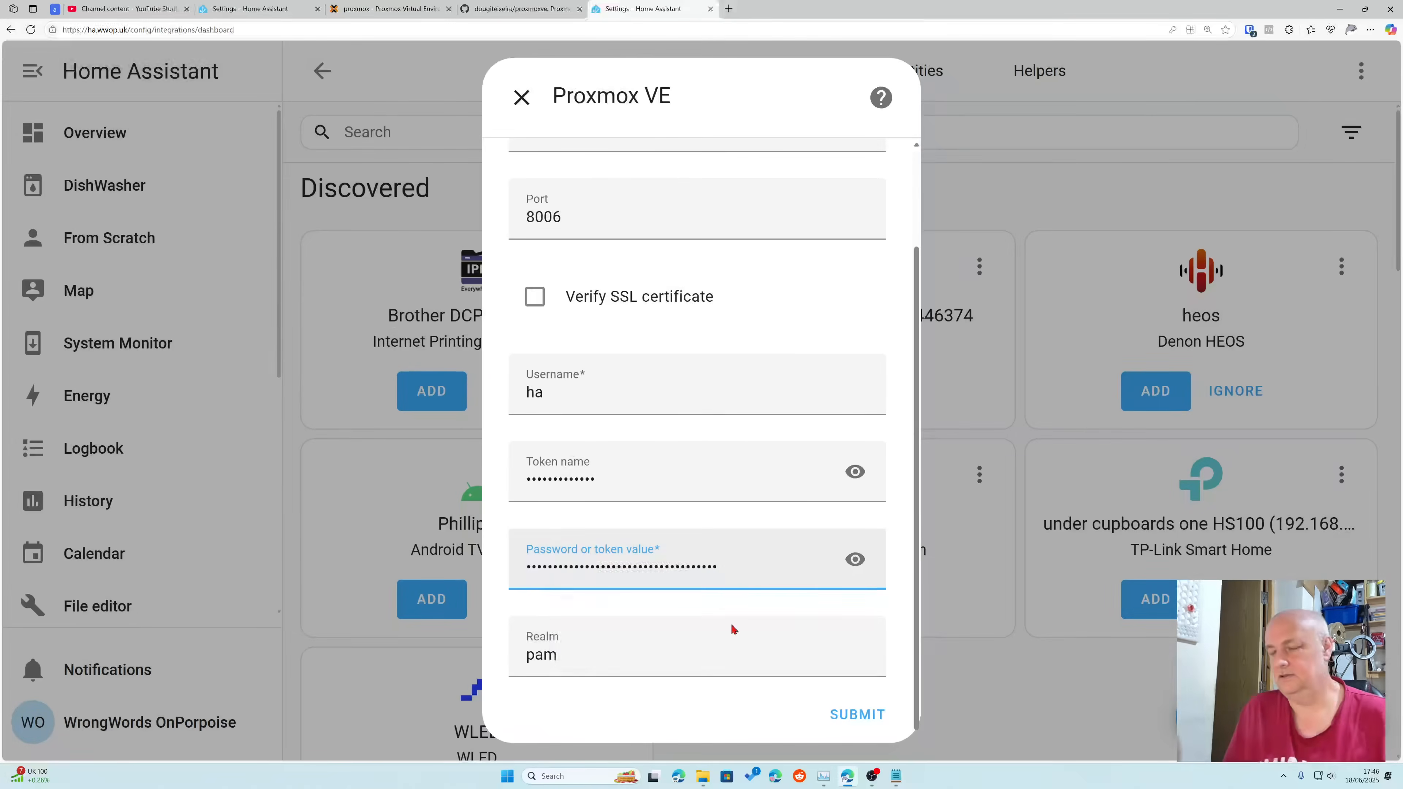
pyautogui.click(846, 715)
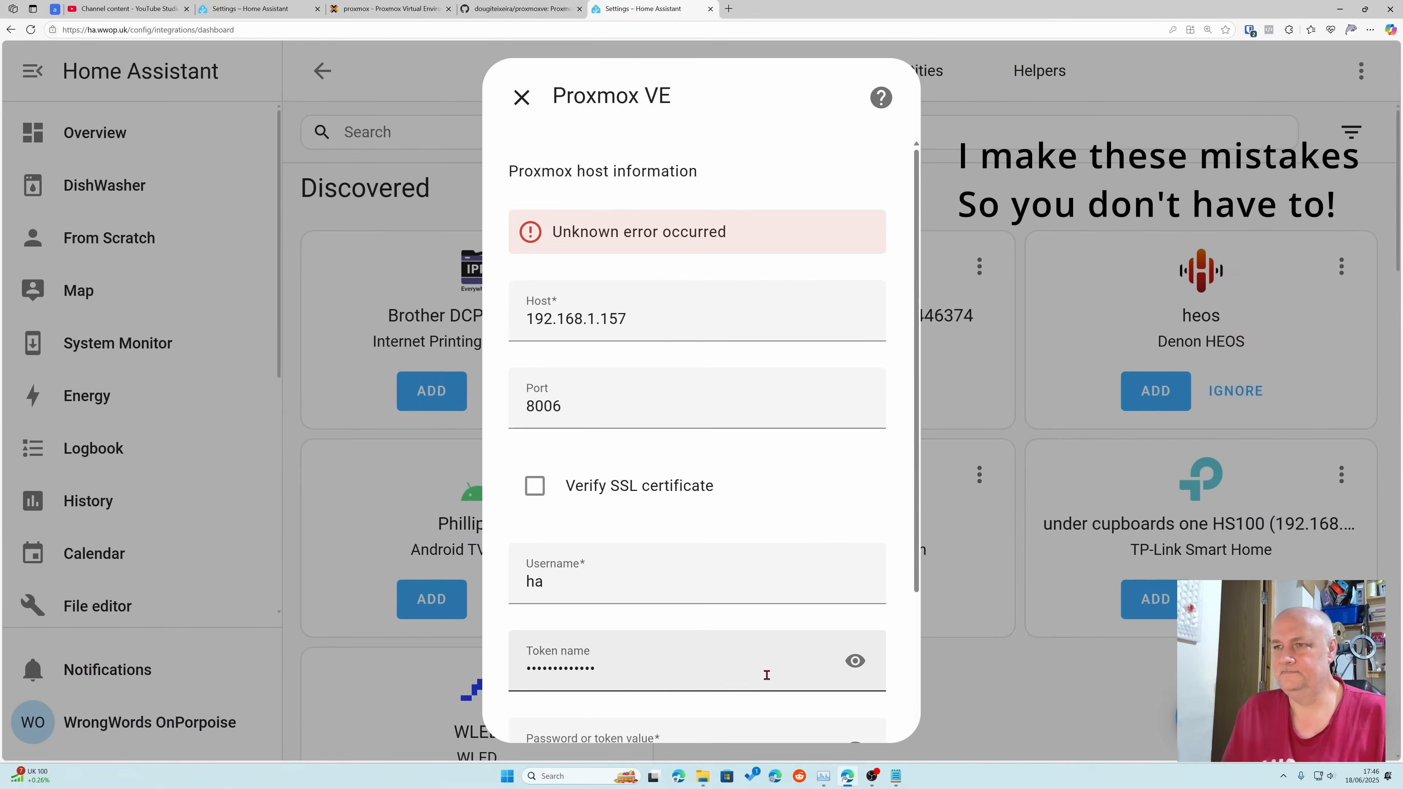
# Step: Reveal the token name, correct its capitalization to HomeAssistant and resubmit the host information
pyautogui.scroll(-3, 766, 675)
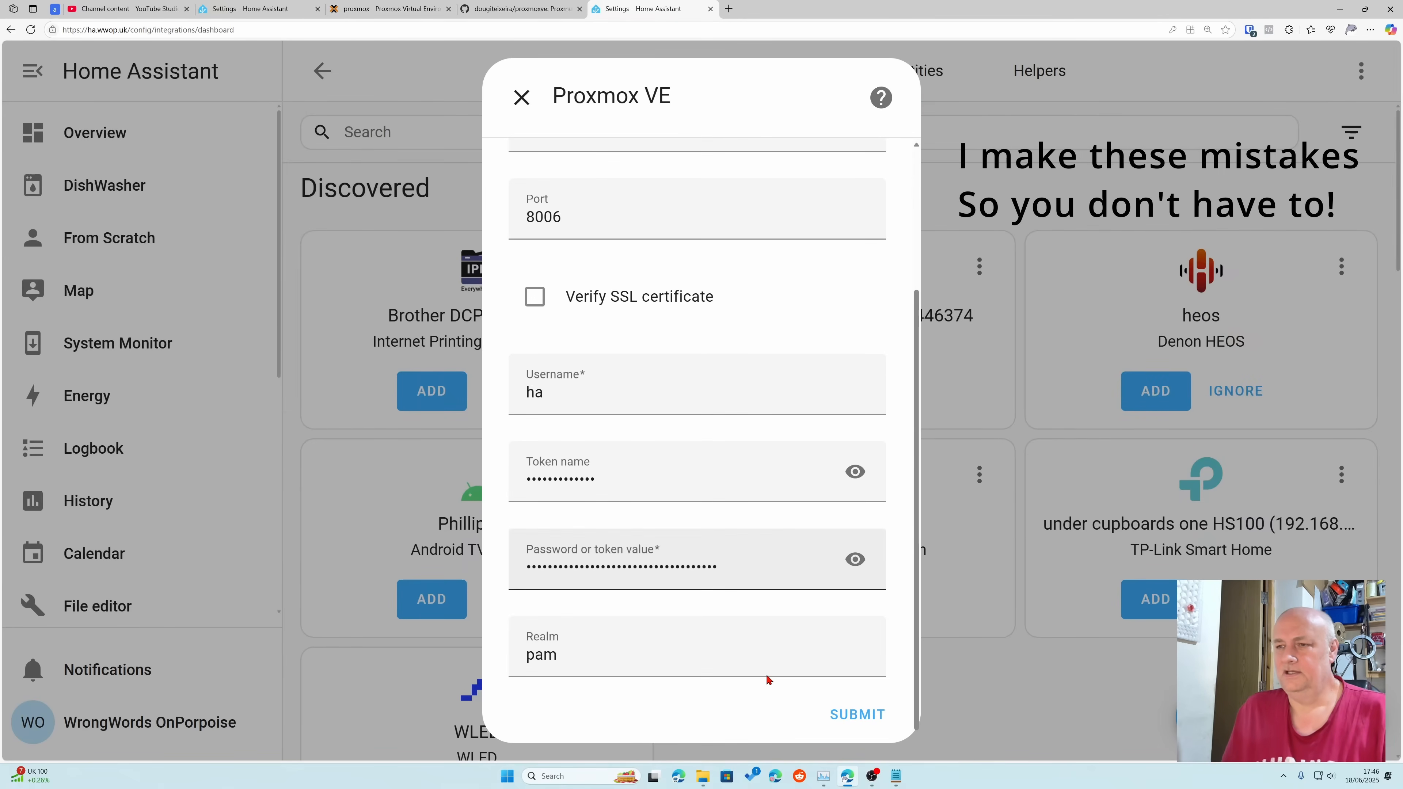
pyautogui.click(767, 676)
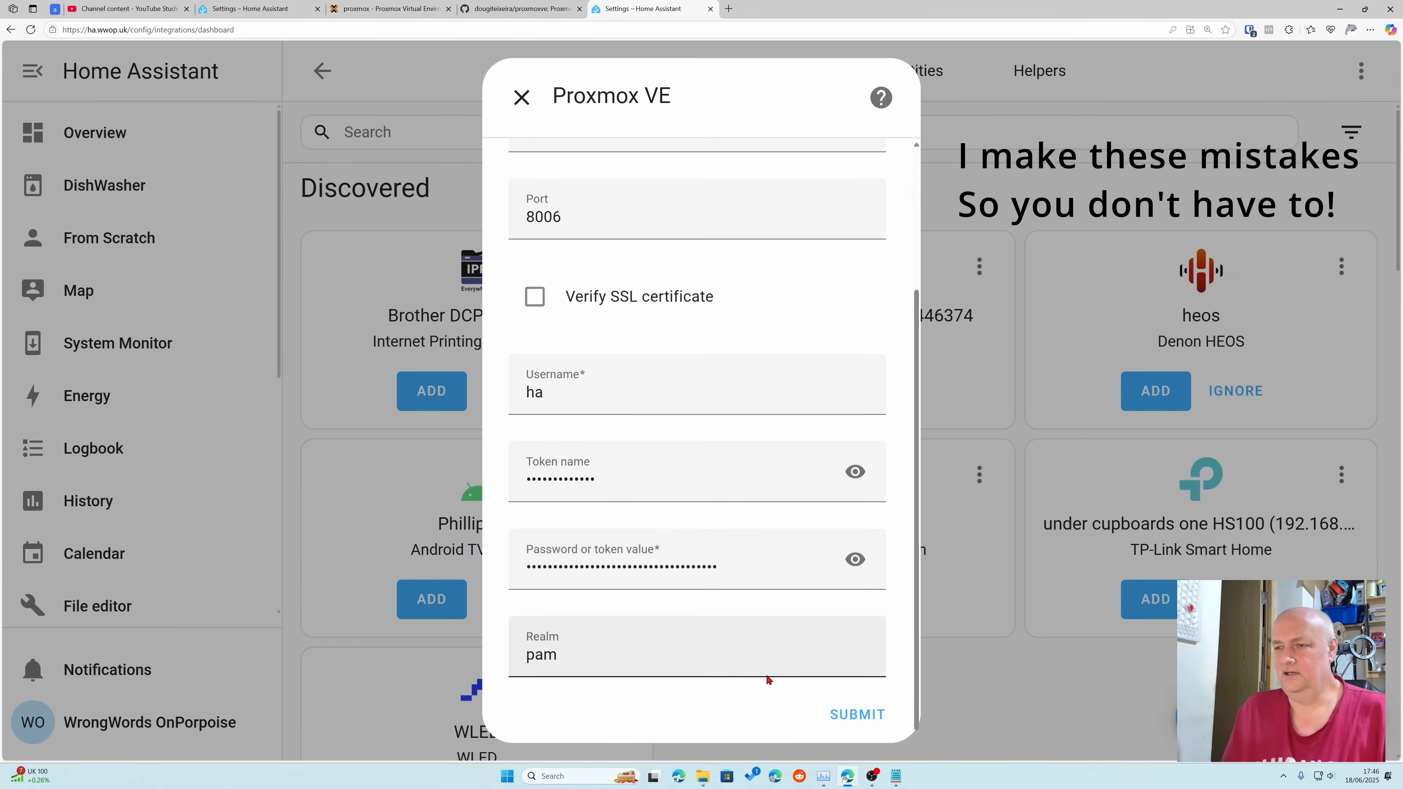
pyautogui.click(855, 471)
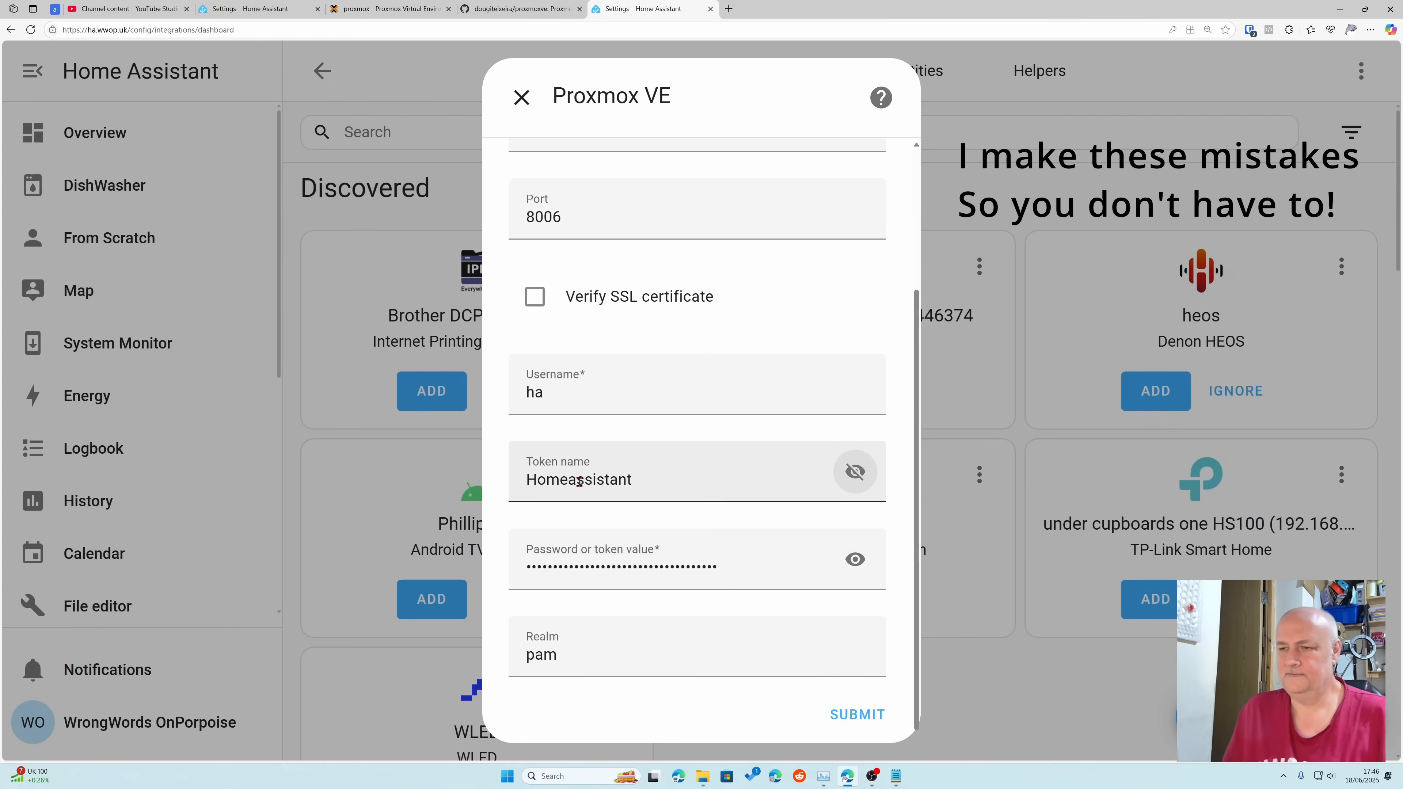
pyautogui.click(577, 480)
pyautogui.press('BackSpace')
pyautogui.write('A')
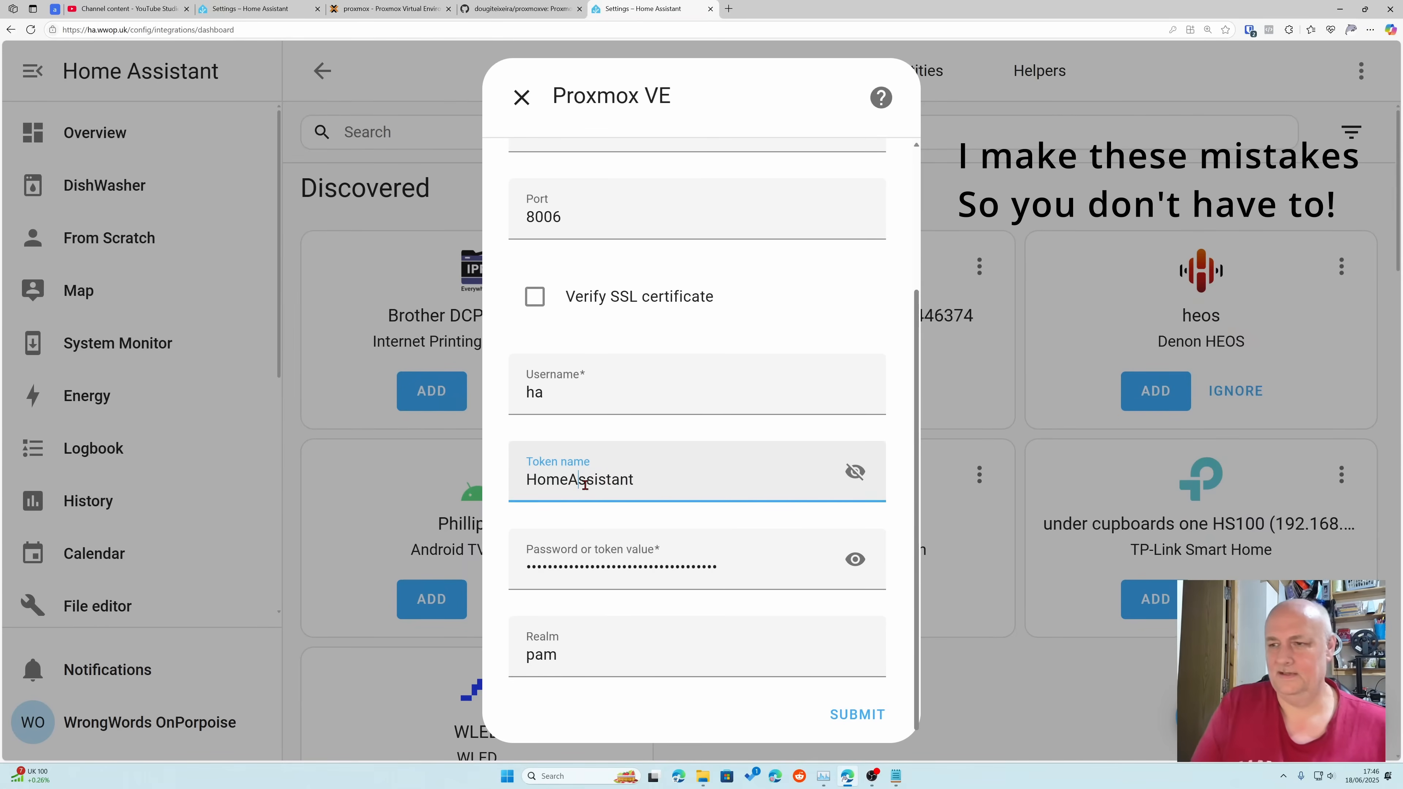
pyautogui.click(868, 721)
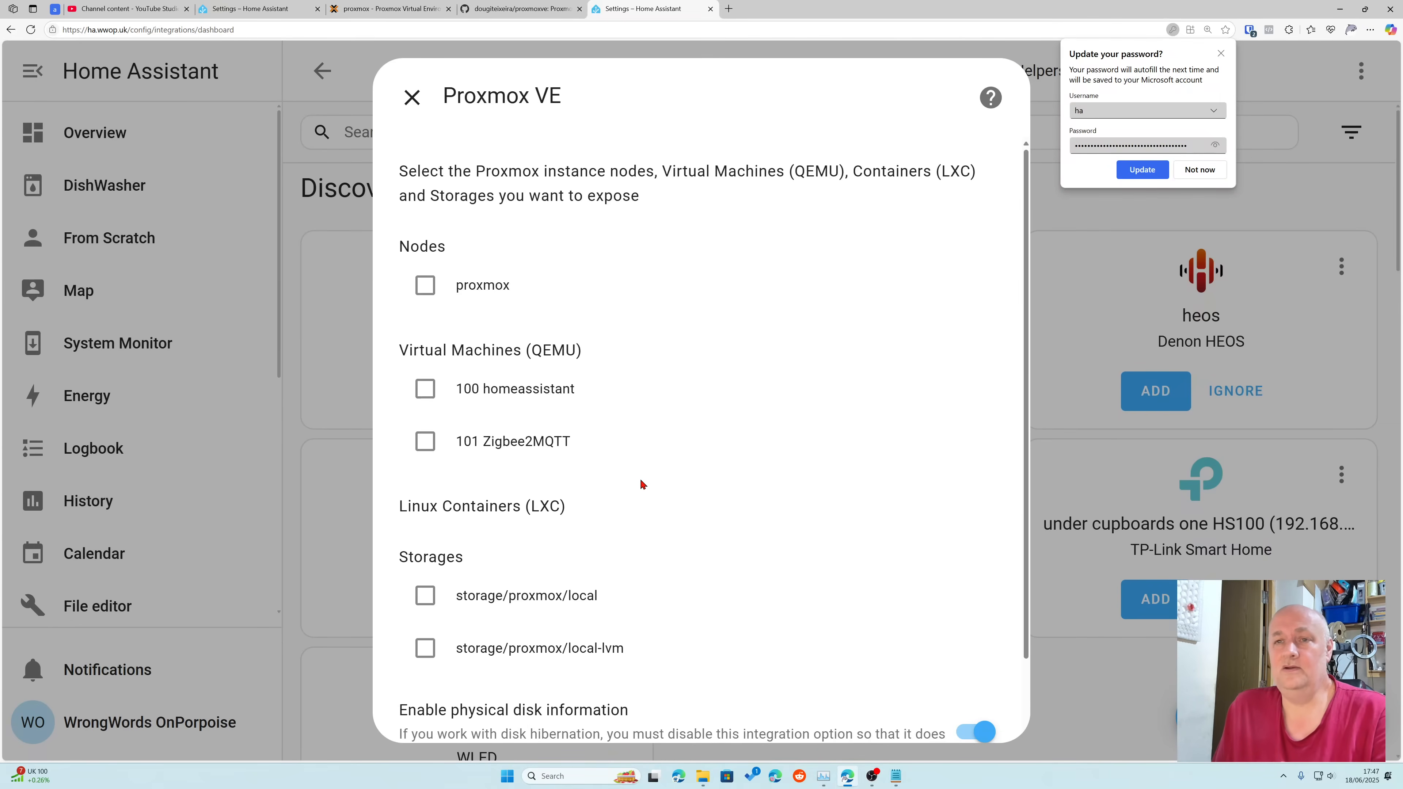
# Step: Expose the proxmox node, virtual machines 100 and 101 and the local and local-lvm storages, submit, and decline the browser's password update
pyautogui.click(426, 285)
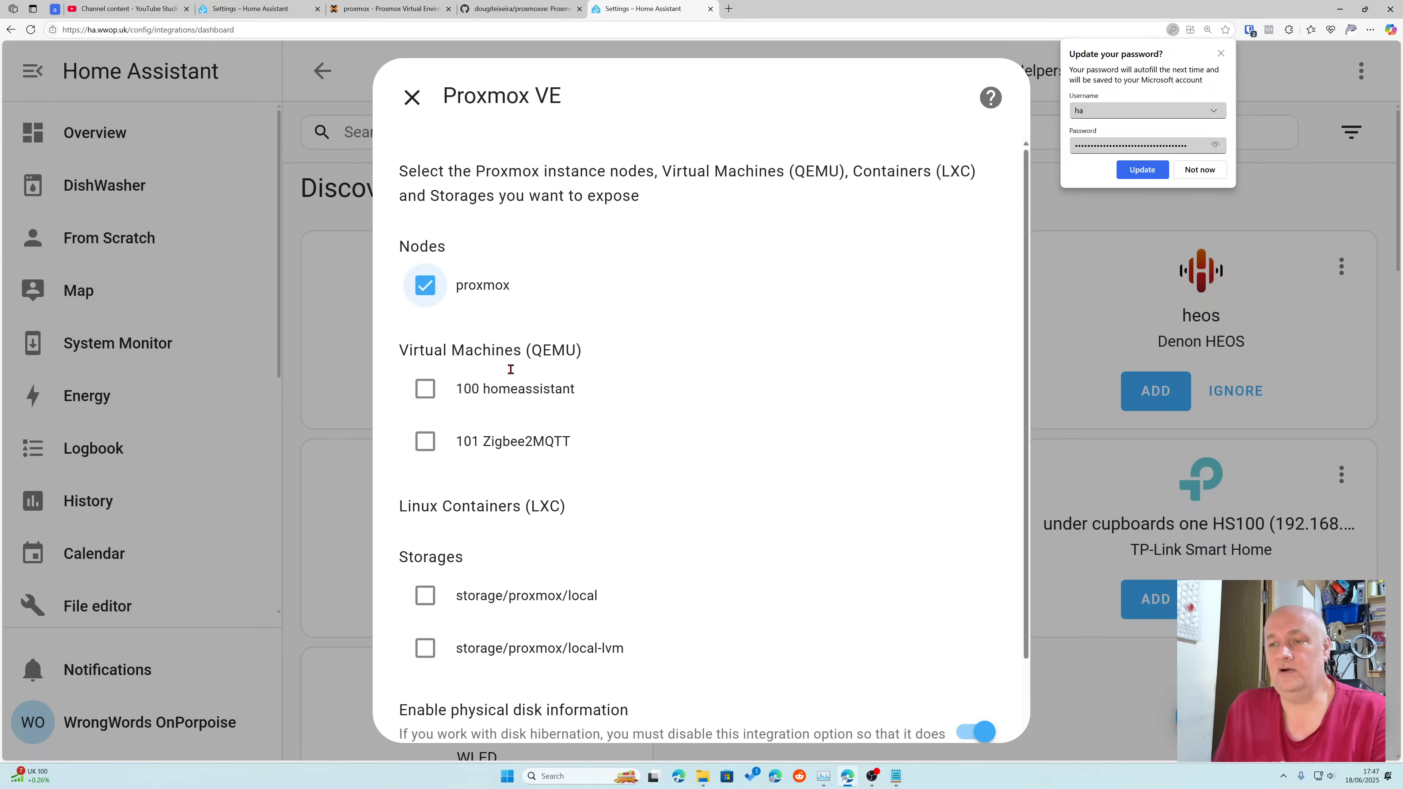
pyautogui.click(425, 394)
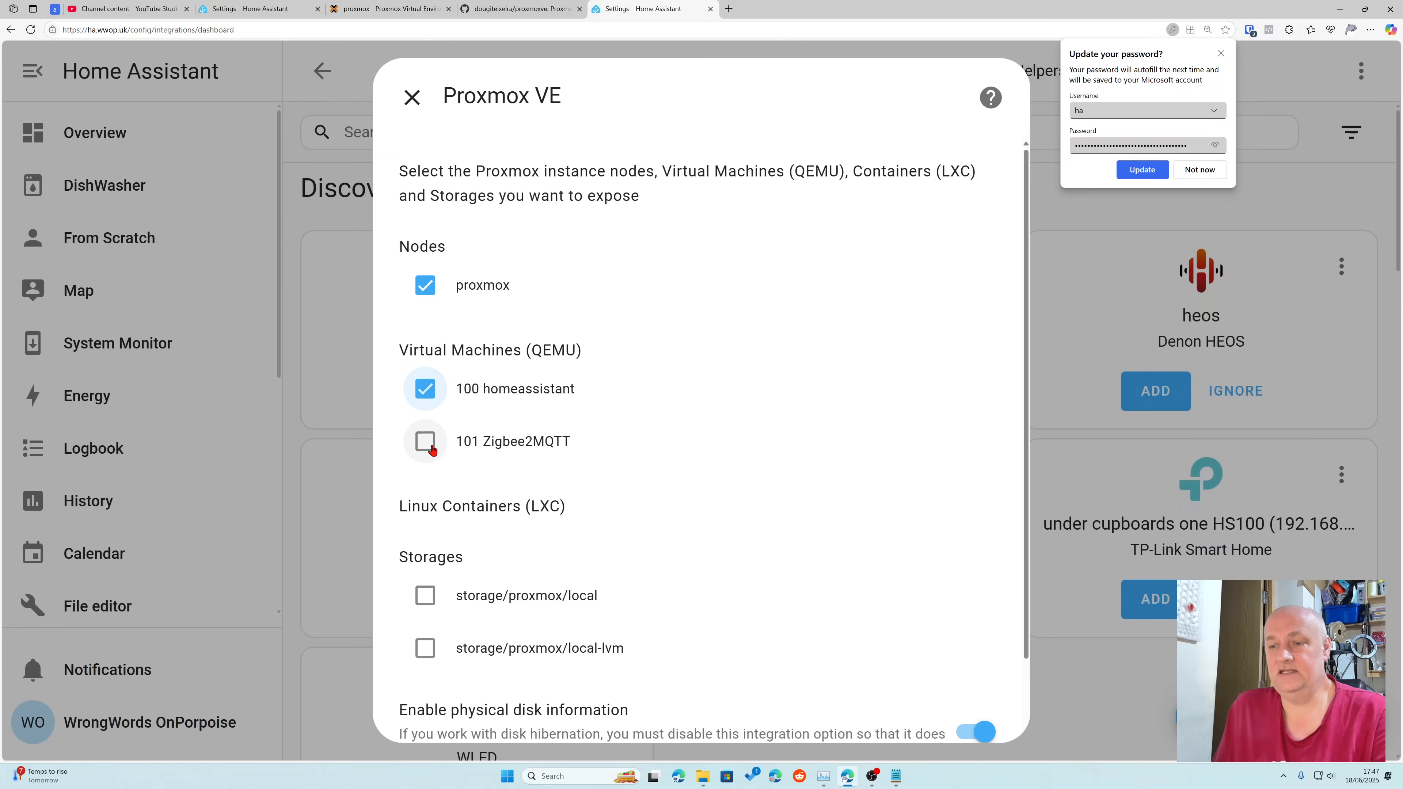
pyautogui.click(435, 449)
pyautogui.scroll(-2, 448, 451)
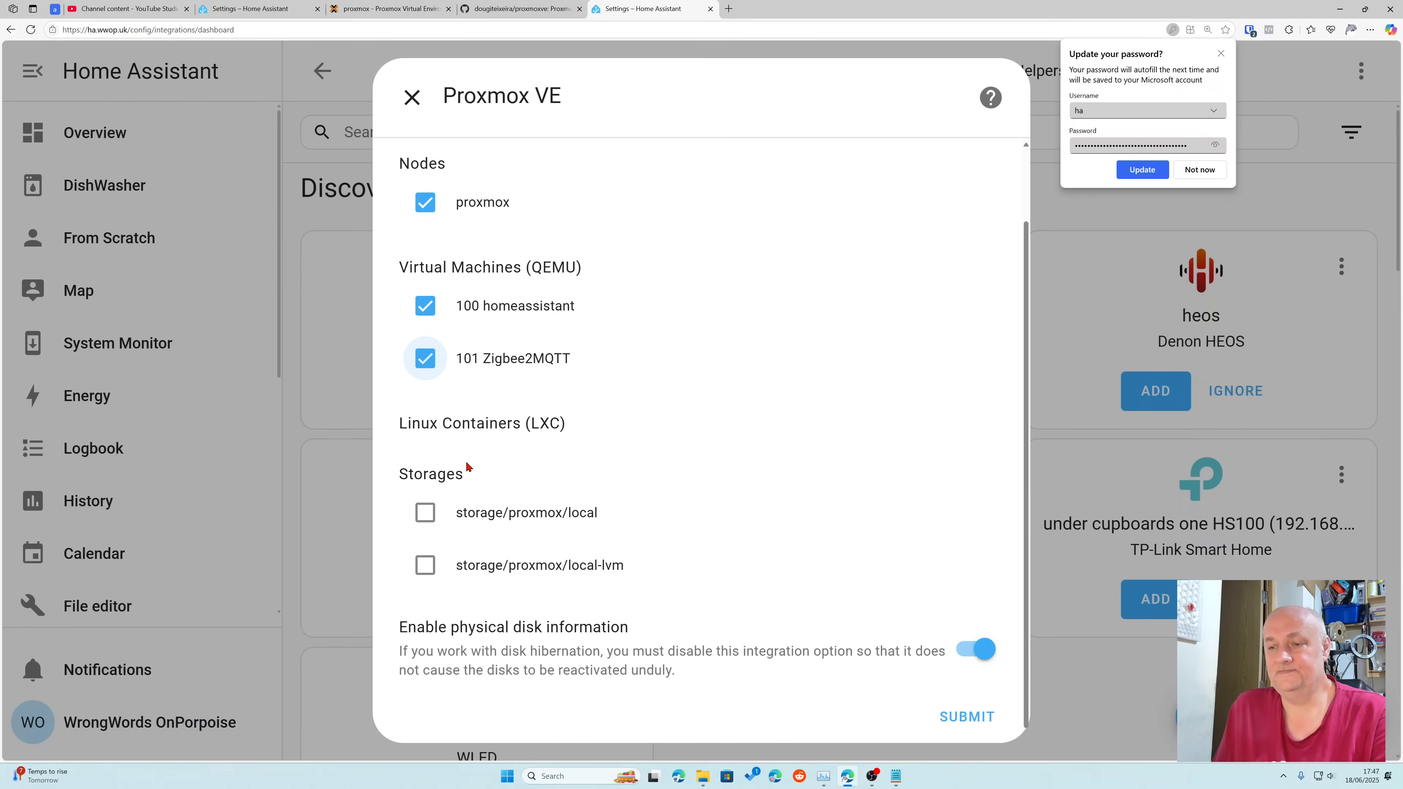
pyautogui.click(422, 513)
pyautogui.click(426, 563)
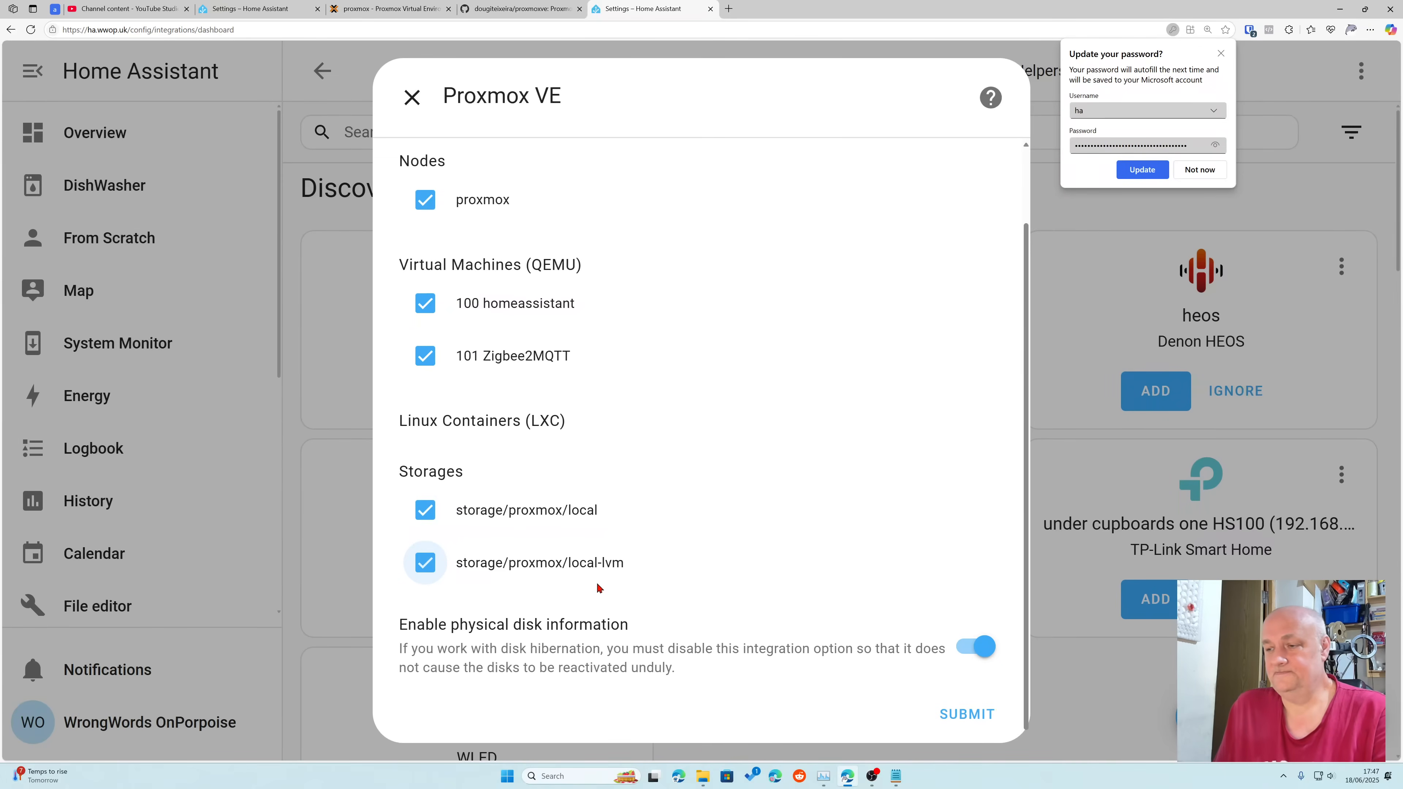
pyautogui.click(979, 717)
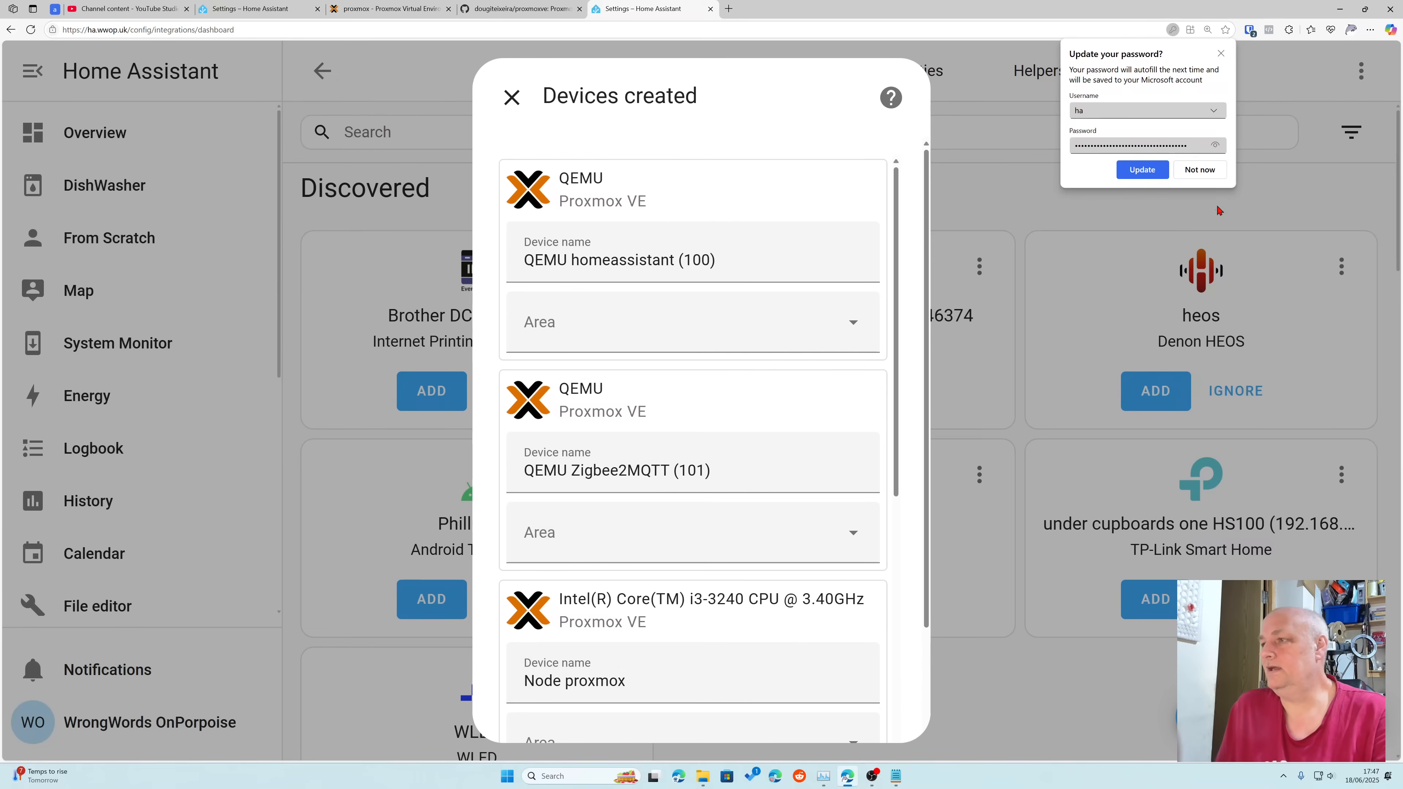
pyautogui.click(1203, 170)
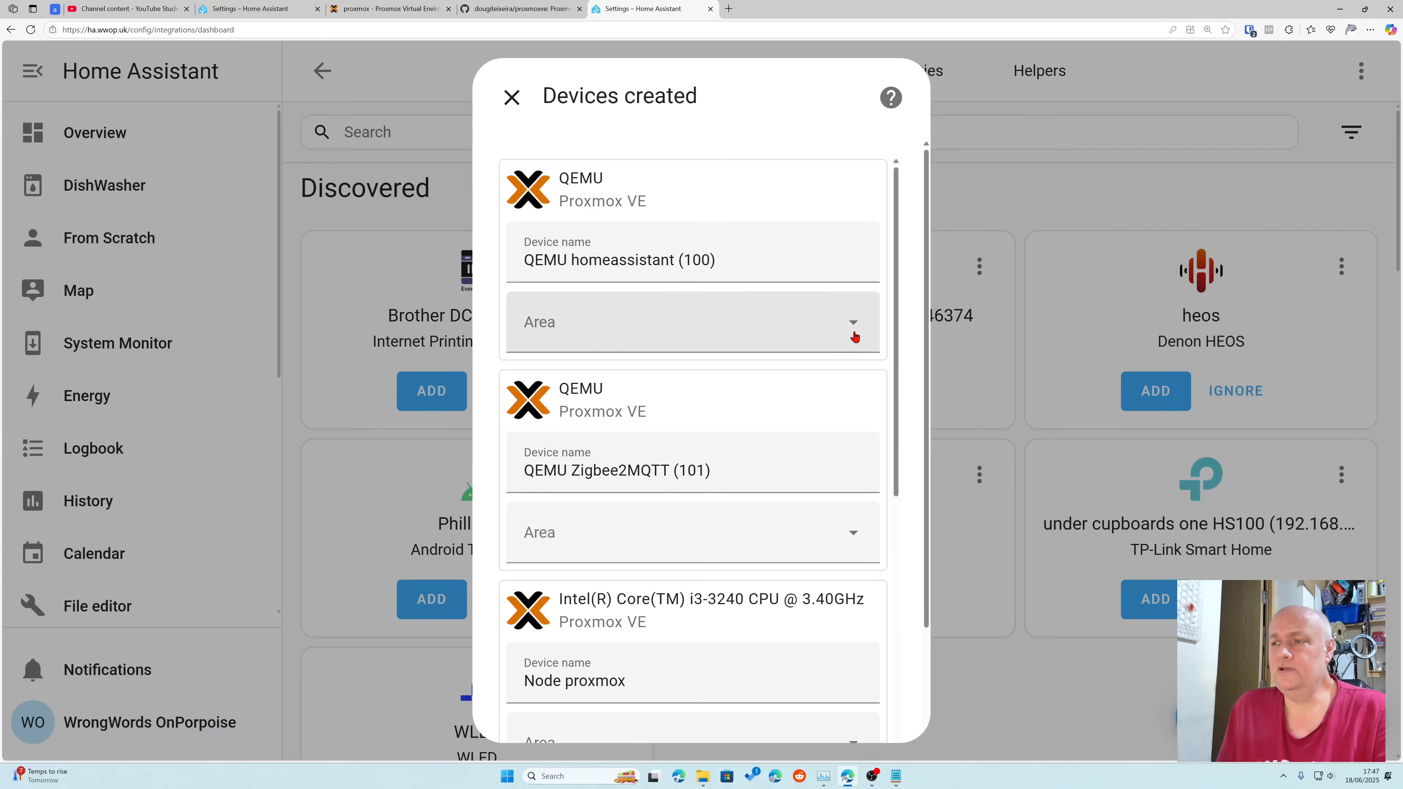
# Step: Assign the QEMU homeassistant (100) and QEMU Zigbee2MQTT (101) devices to the Server area
pyautogui.click(854, 337)
pyautogui.scroll(-5, 806, 388)
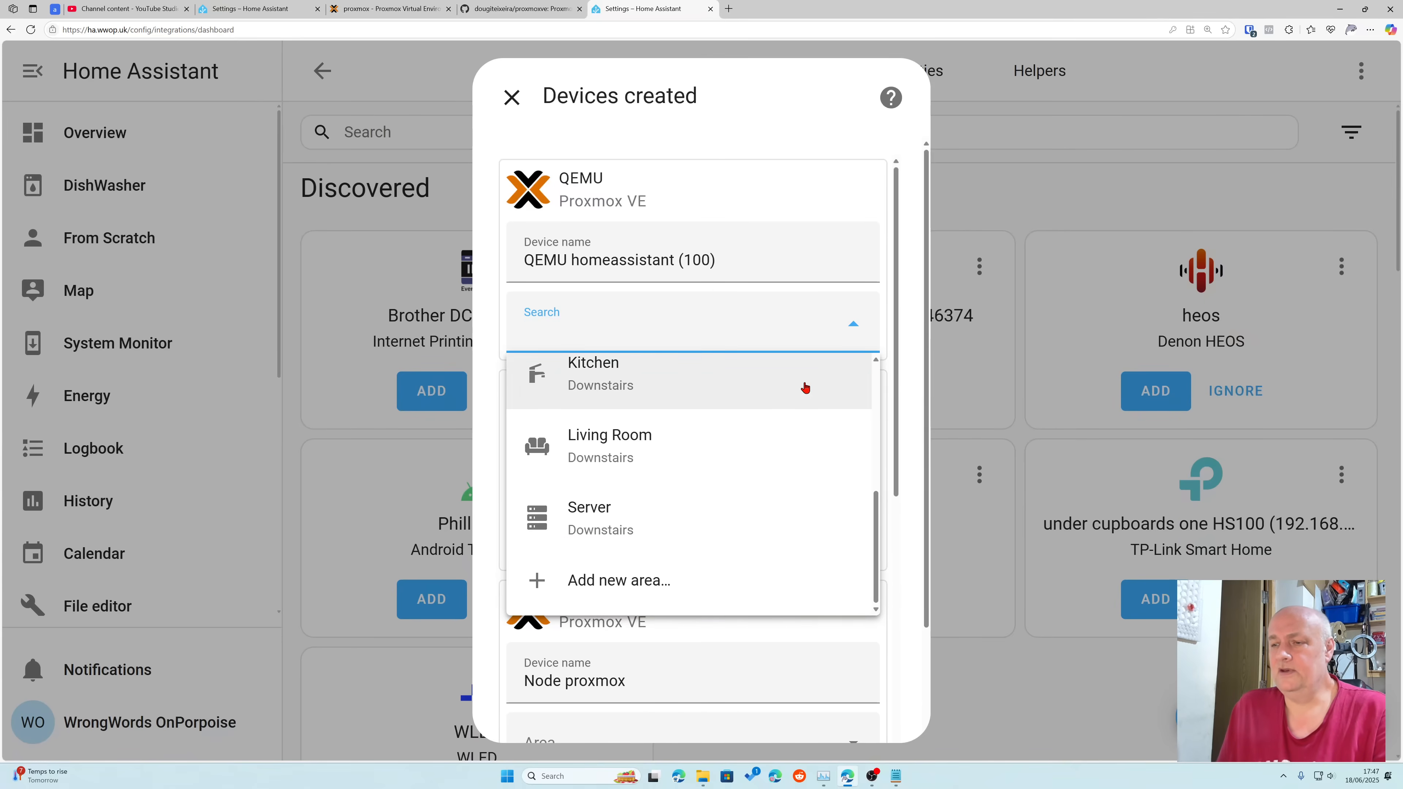
pyautogui.click(730, 507)
pyautogui.click(814, 532)
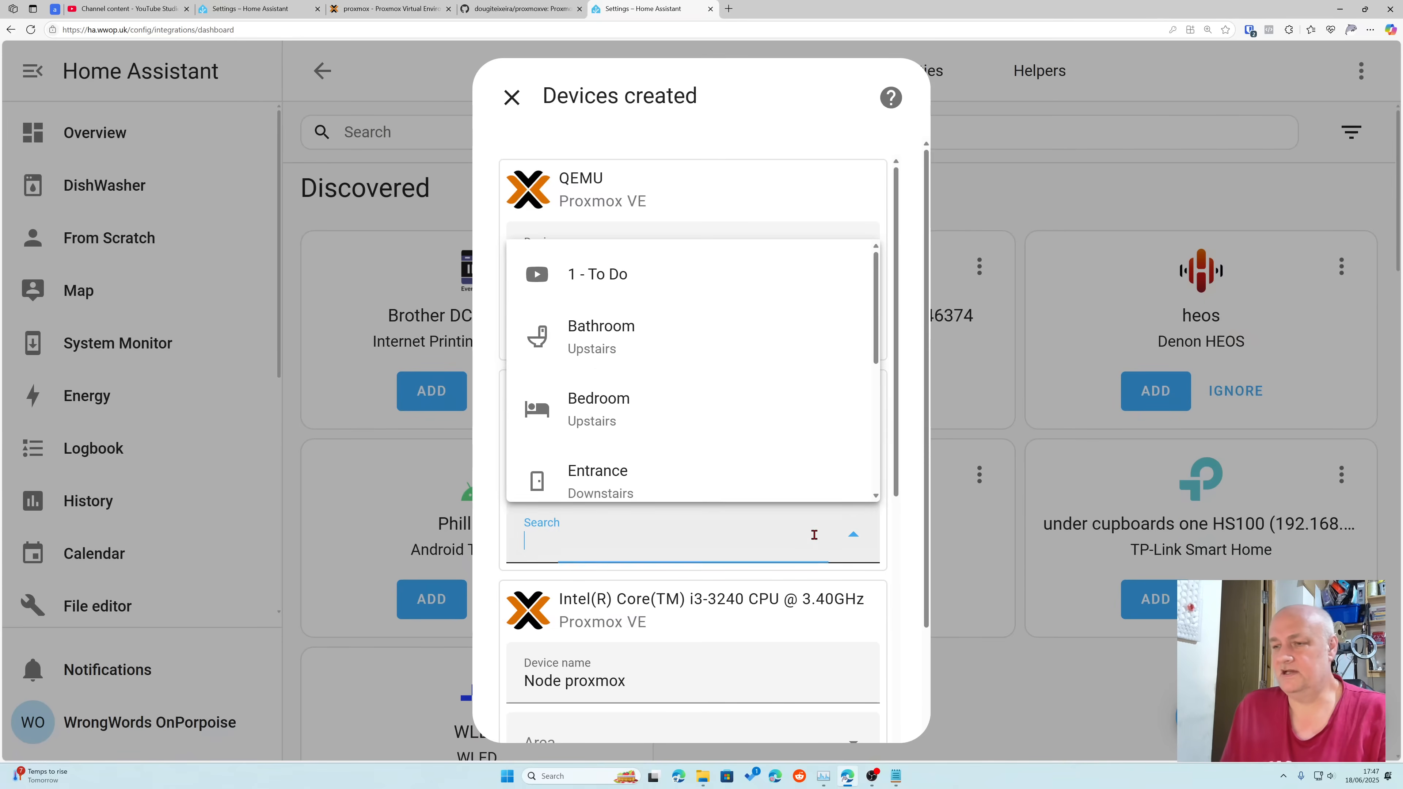
pyautogui.scroll(-5, 736, 467)
pyautogui.click(727, 397)
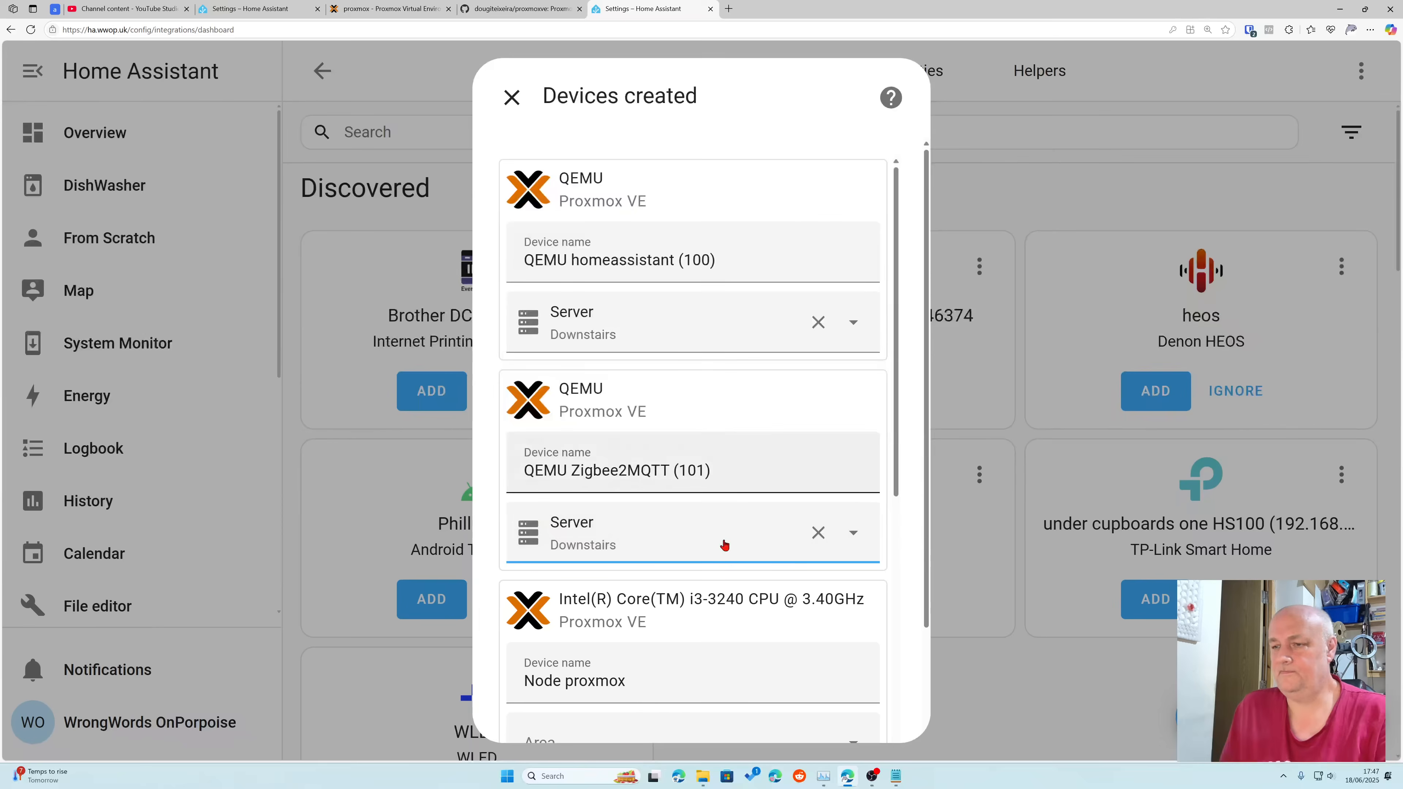
# Step: Assign the Node proxmox and the Samsung SSD disk devices to the Server area
pyautogui.scroll(-5, 725, 553)
pyautogui.scroll(3, 742, 556)
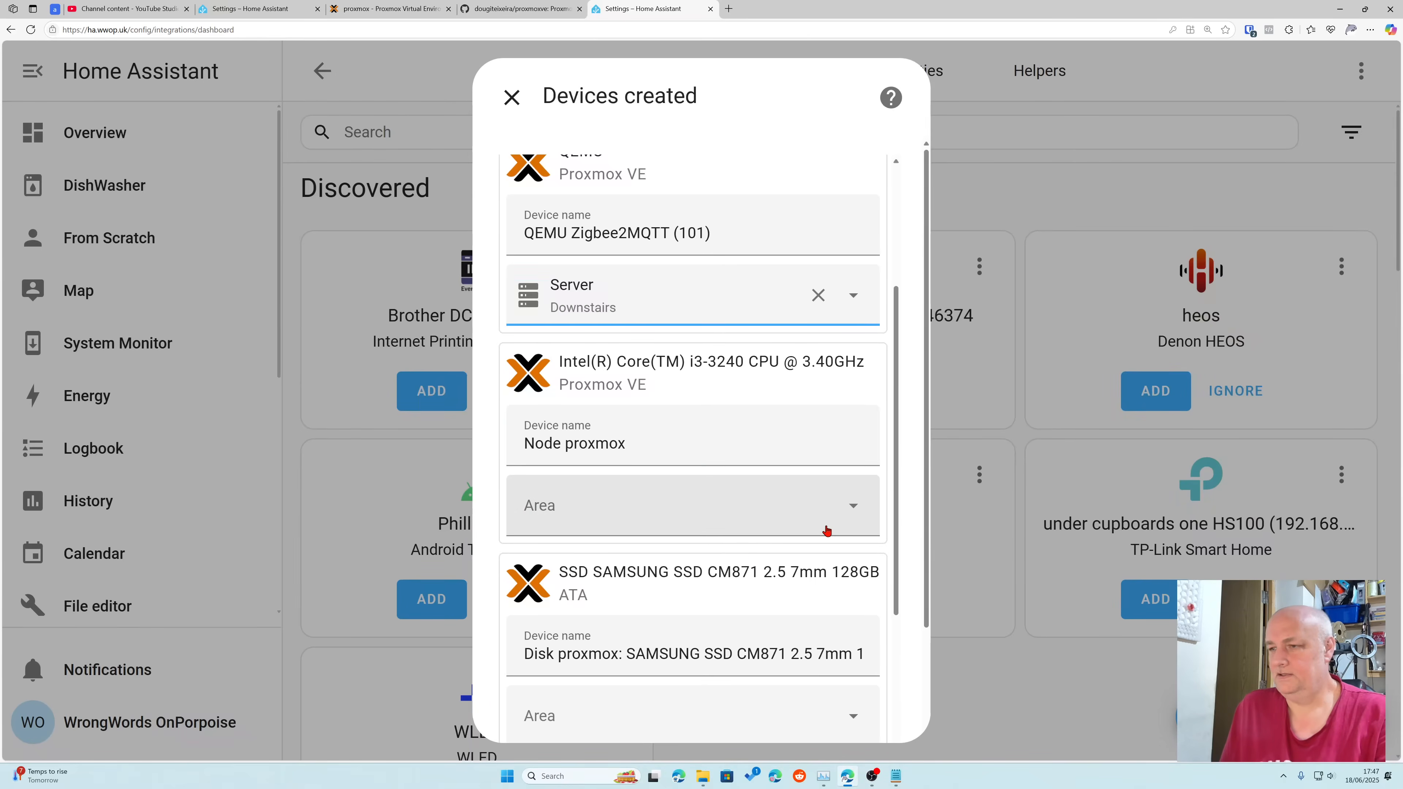
pyautogui.click(849, 518)
pyautogui.scroll(-5, 667, 438)
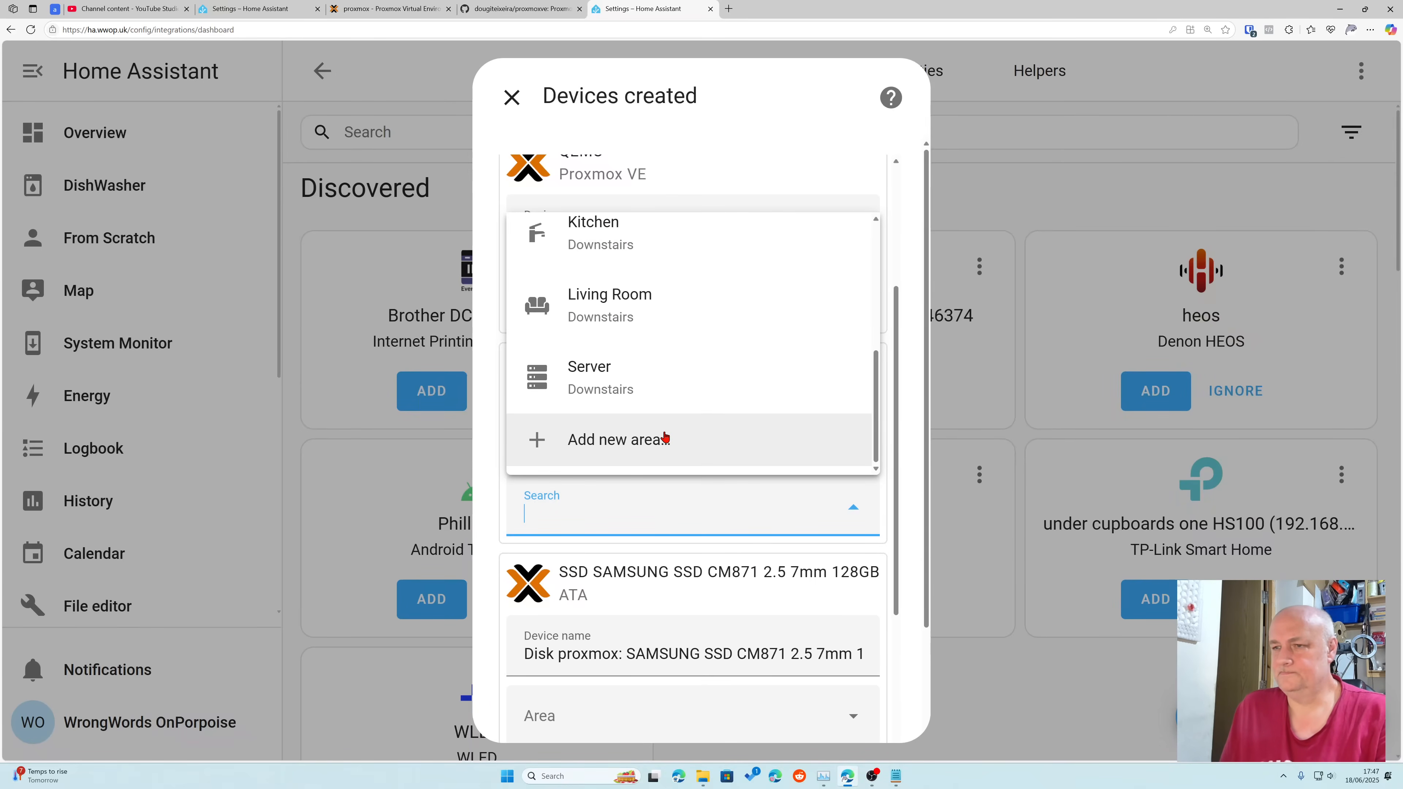
pyautogui.click(668, 371)
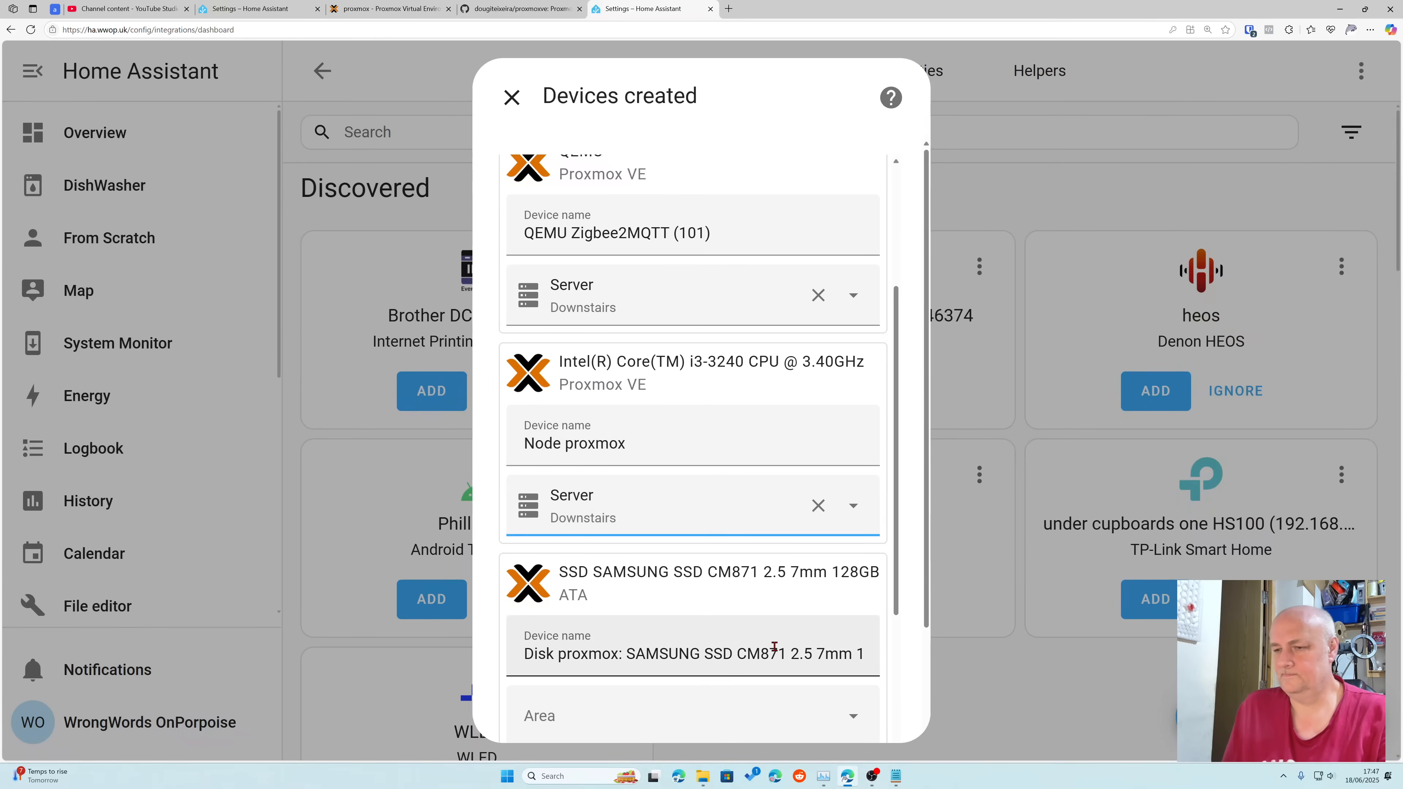
pyautogui.scroll(-3, 774, 647)
pyautogui.click(828, 497)
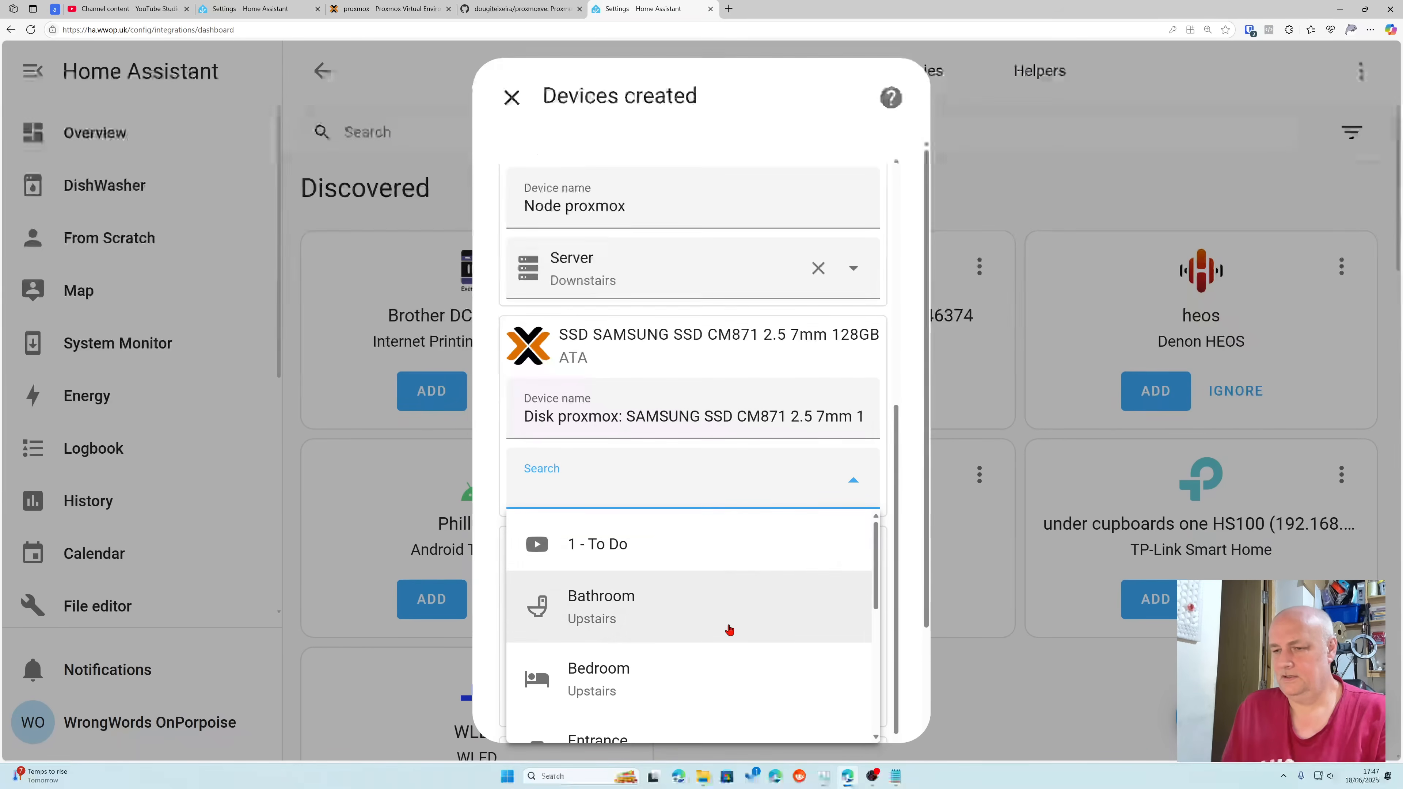
pyautogui.scroll(-4, 730, 630)
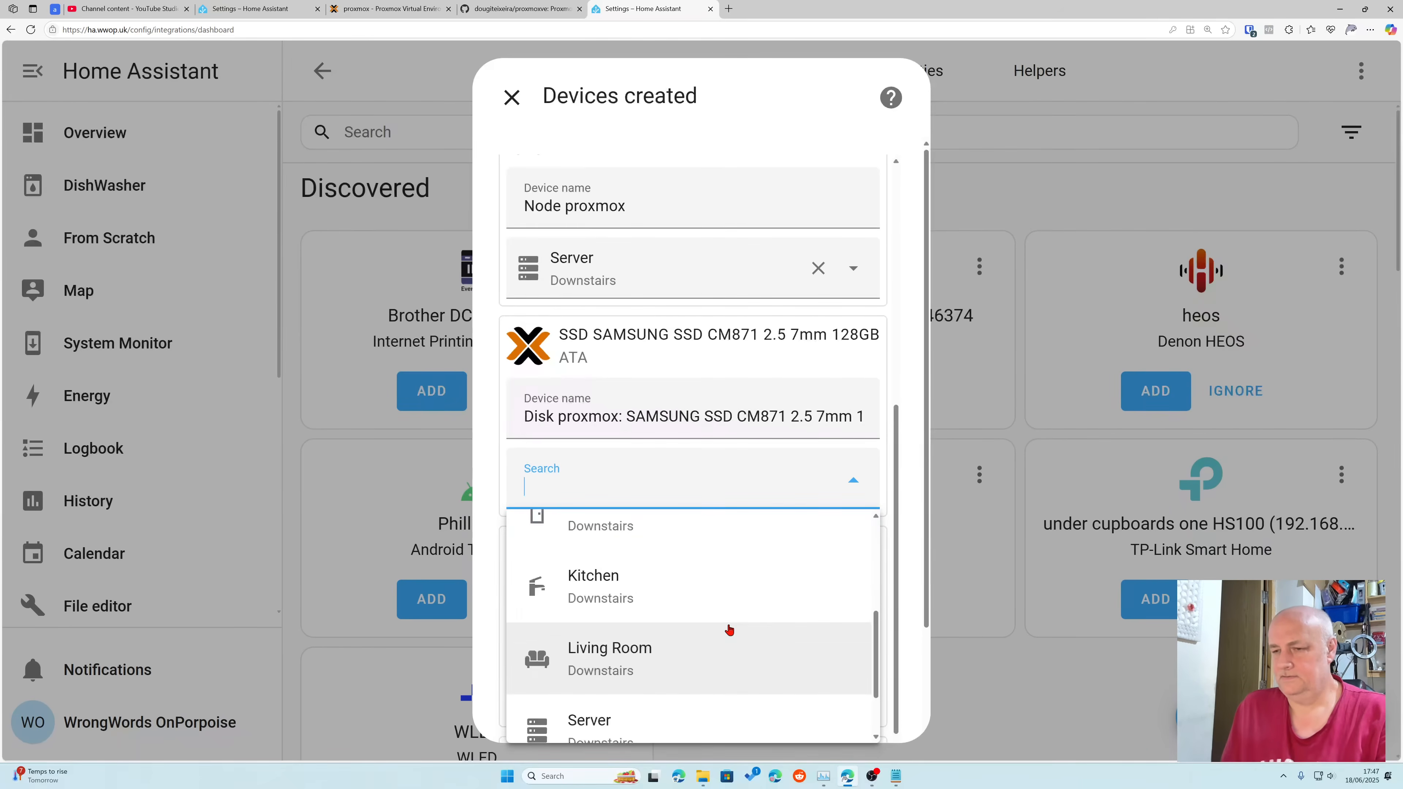
pyautogui.click(688, 731)
# Step: Assign the proxmox/local and proxmox/local-lvm storage devices to the Server area and finish the device setup
pyautogui.scroll(-3, 752, 630)
pyautogui.click(792, 572)
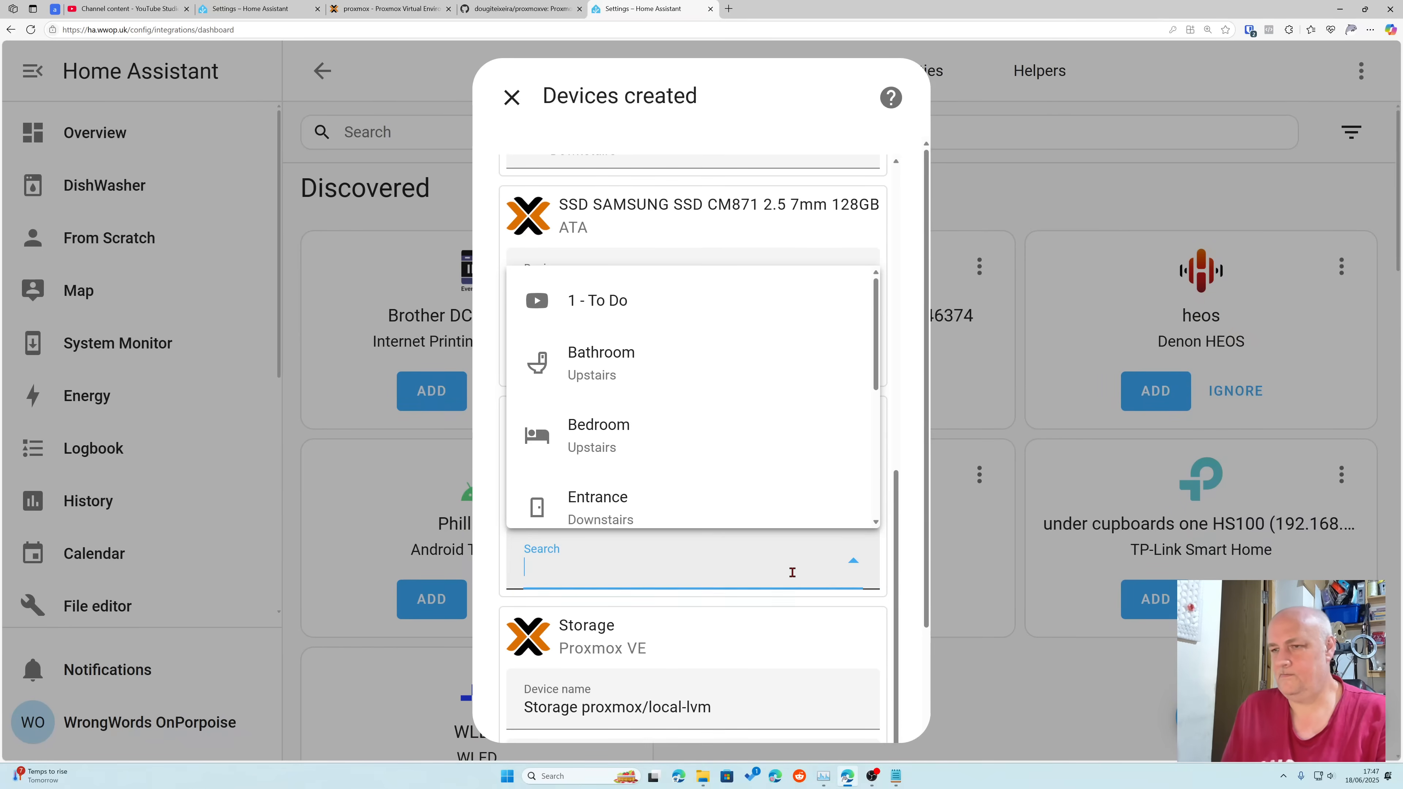
pyautogui.scroll(-4, 739, 505)
pyautogui.click(702, 442)
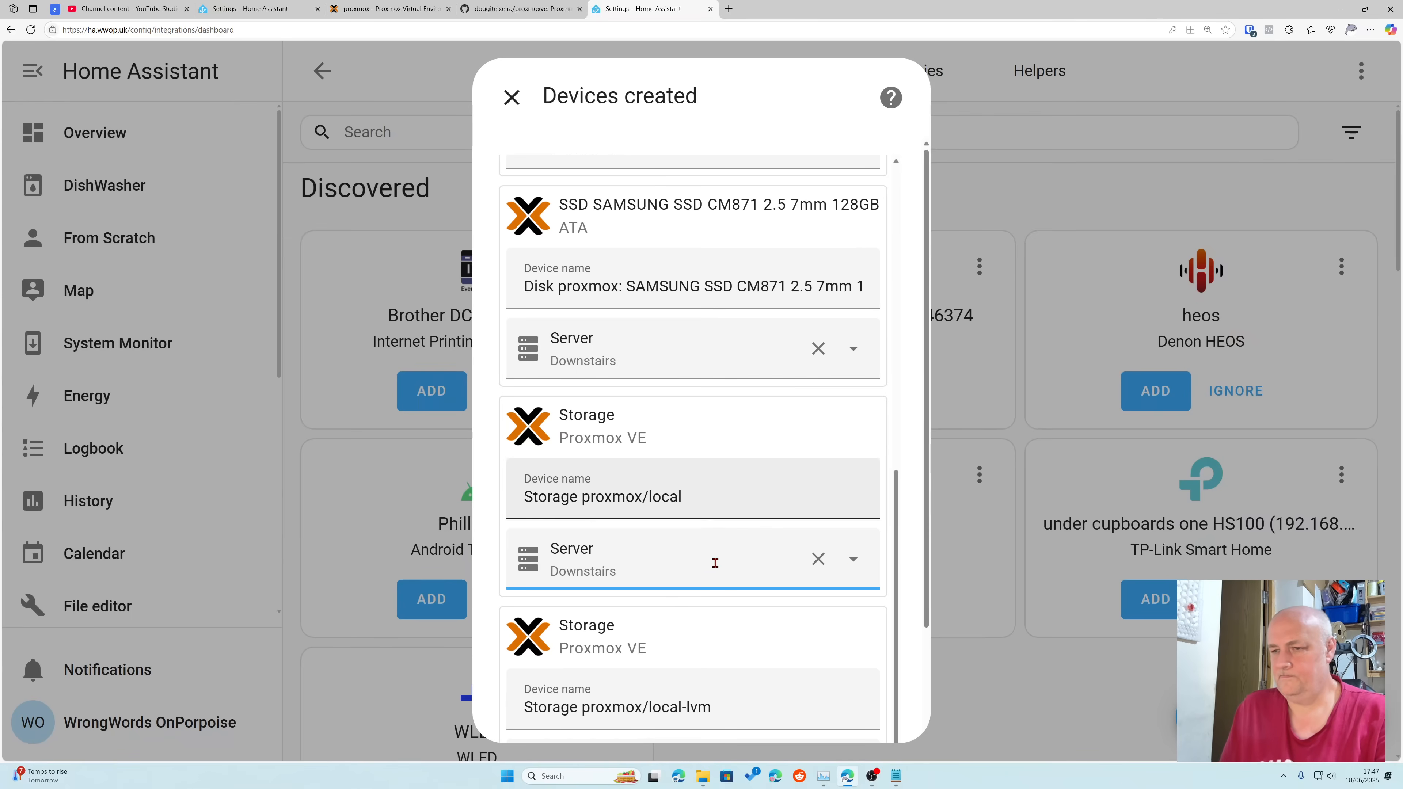
pyautogui.scroll(-3, 718, 574)
pyautogui.click(754, 659)
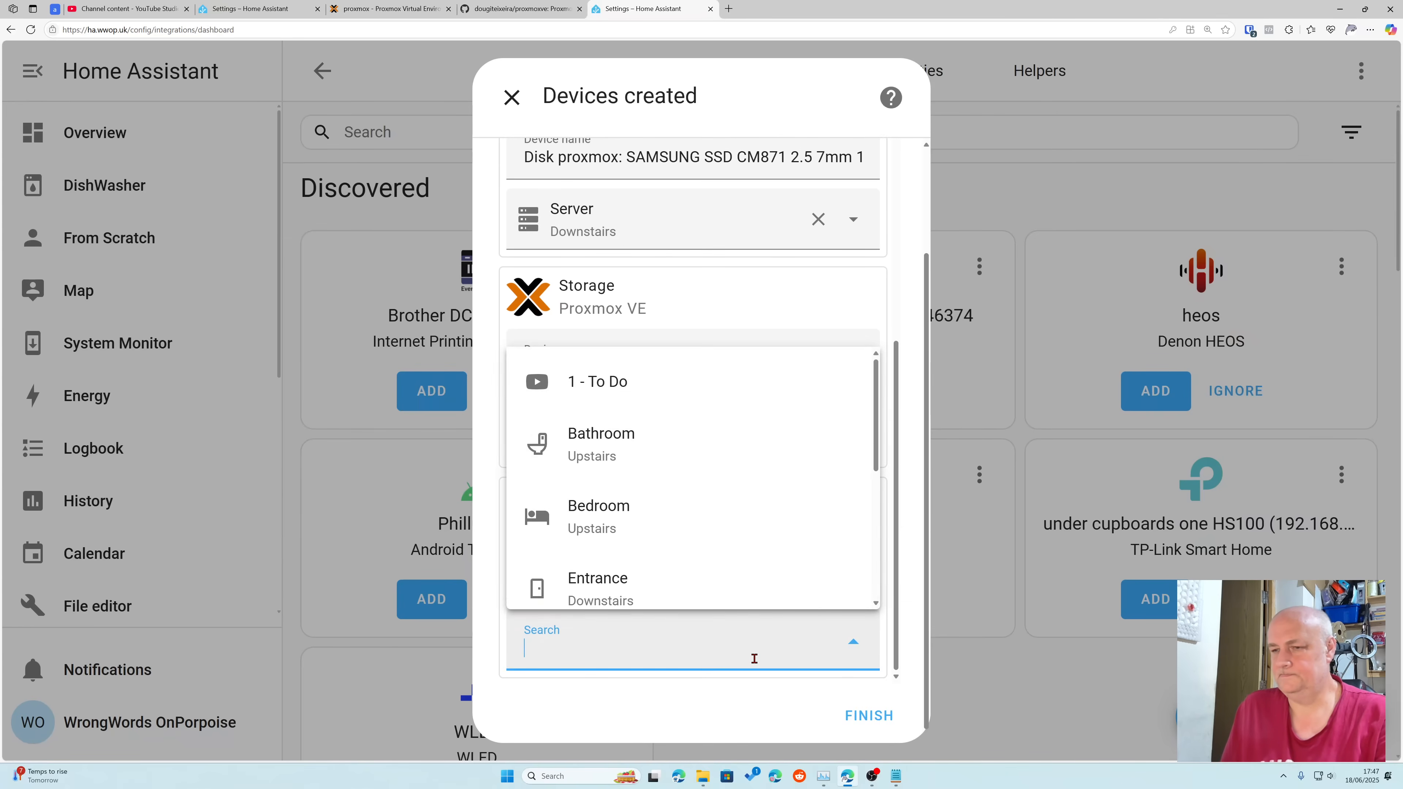
pyautogui.scroll(-3, 686, 599)
pyautogui.click(636, 515)
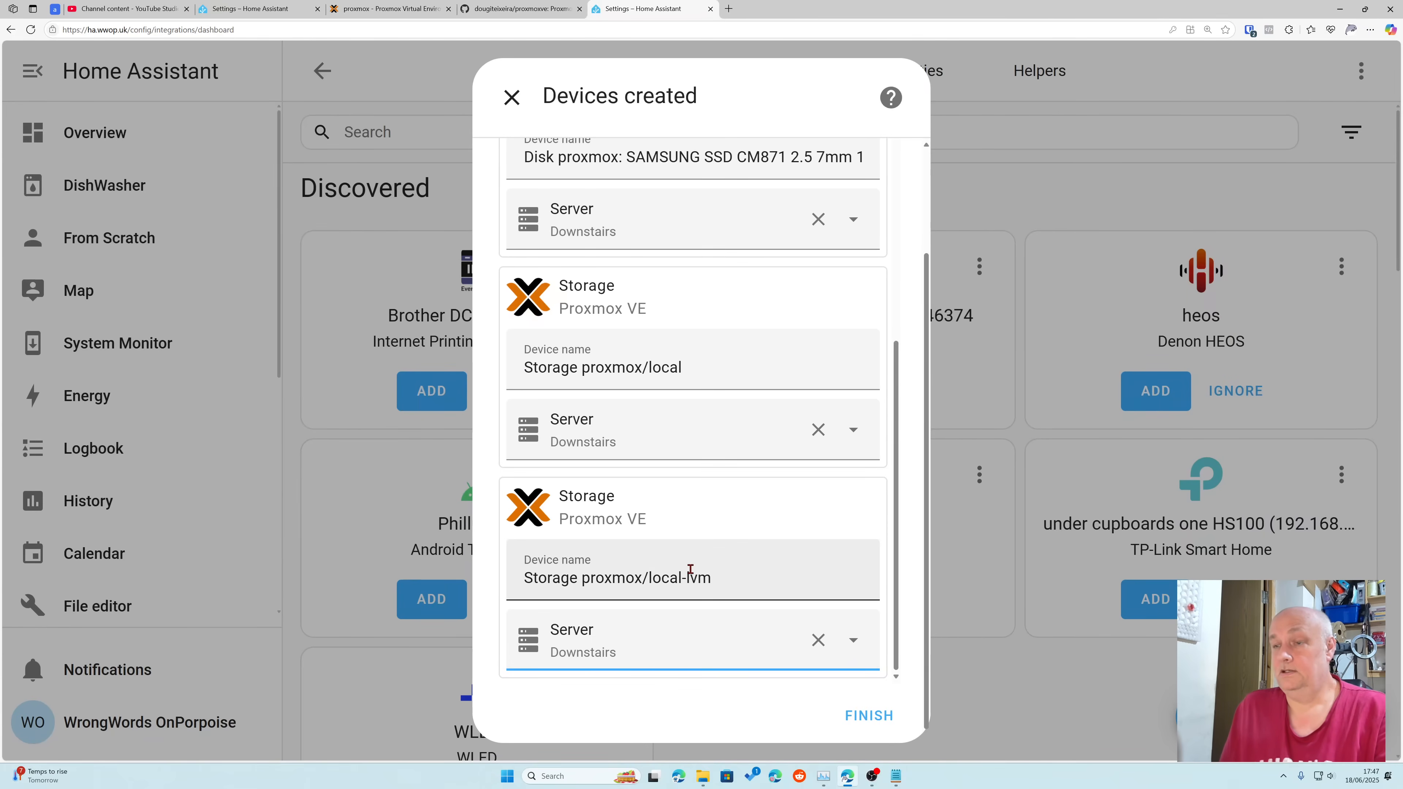
pyautogui.scroll(-5, 693, 576)
pyautogui.click(865, 718)
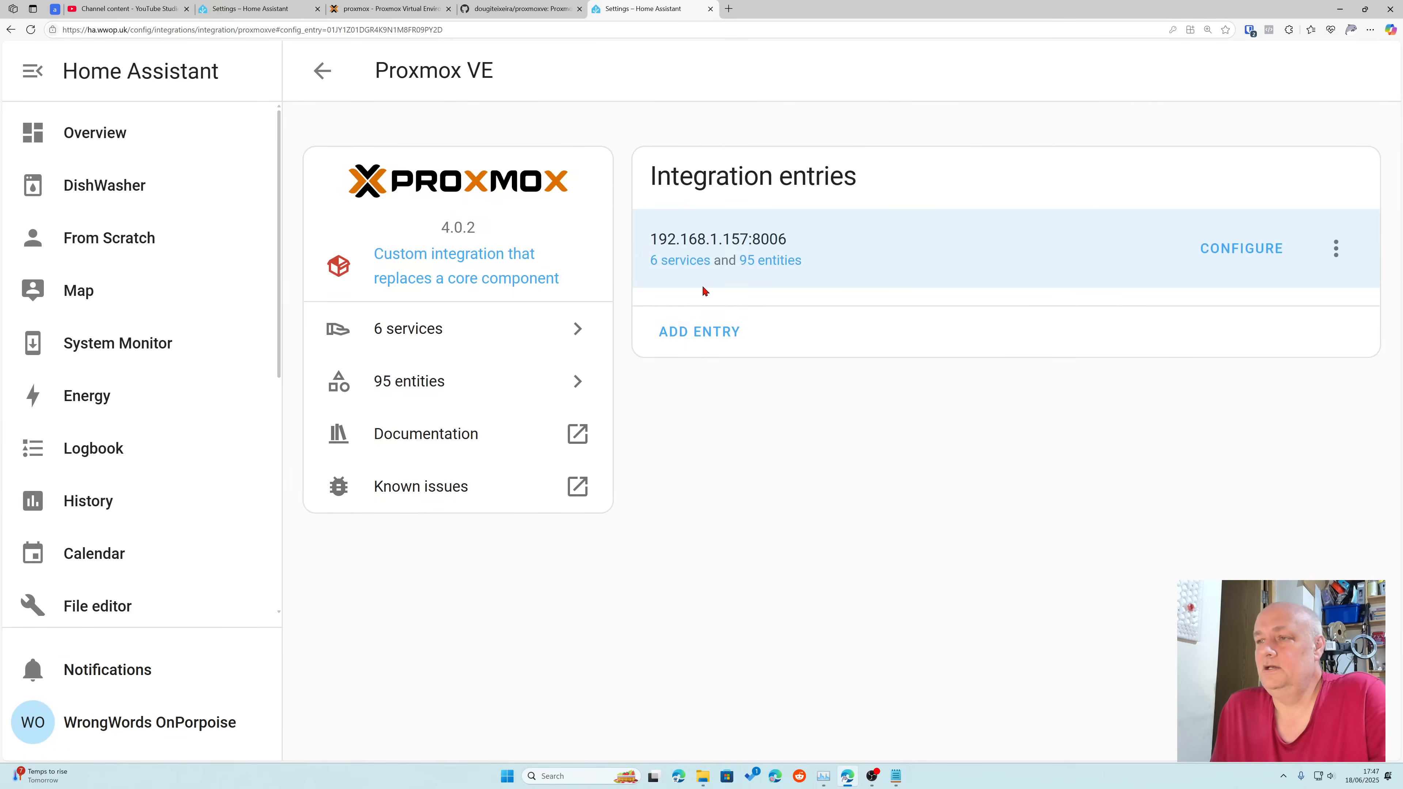
# Step: Open the Proxmox VE integration's services and review the sensors of QEMU homeassistant (100)
pyautogui.click(676, 262)
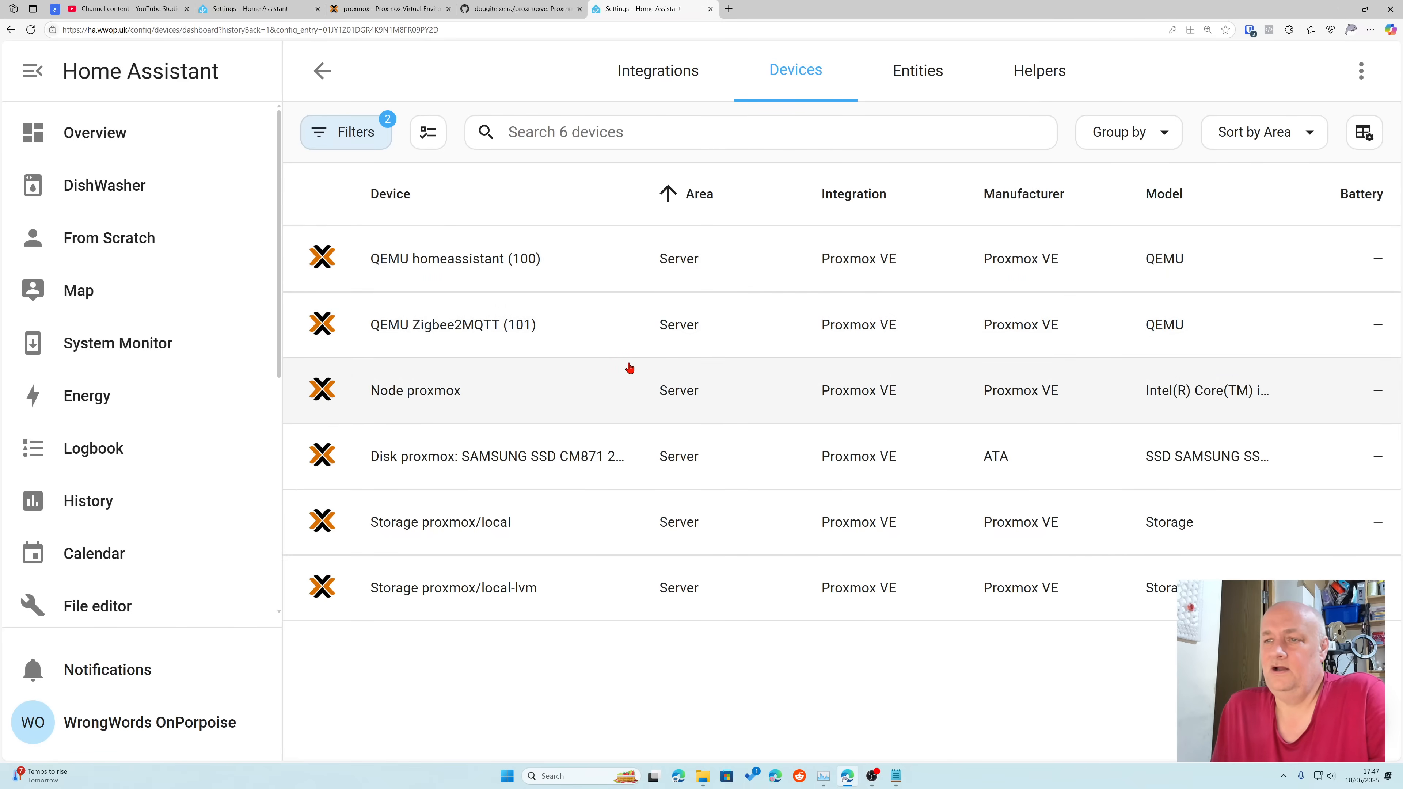
pyautogui.click(454, 272)
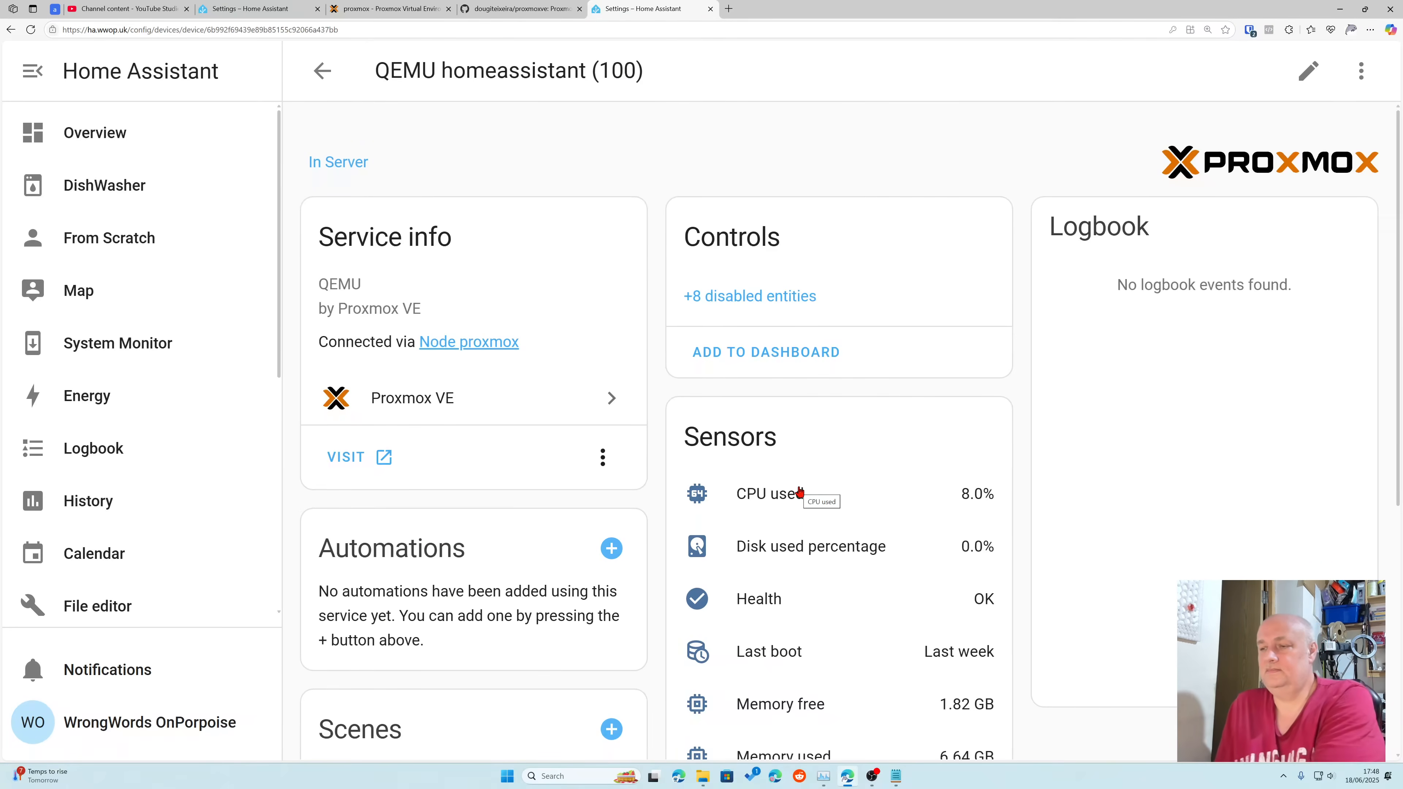
pyautogui.scroll(-5, 802, 494)
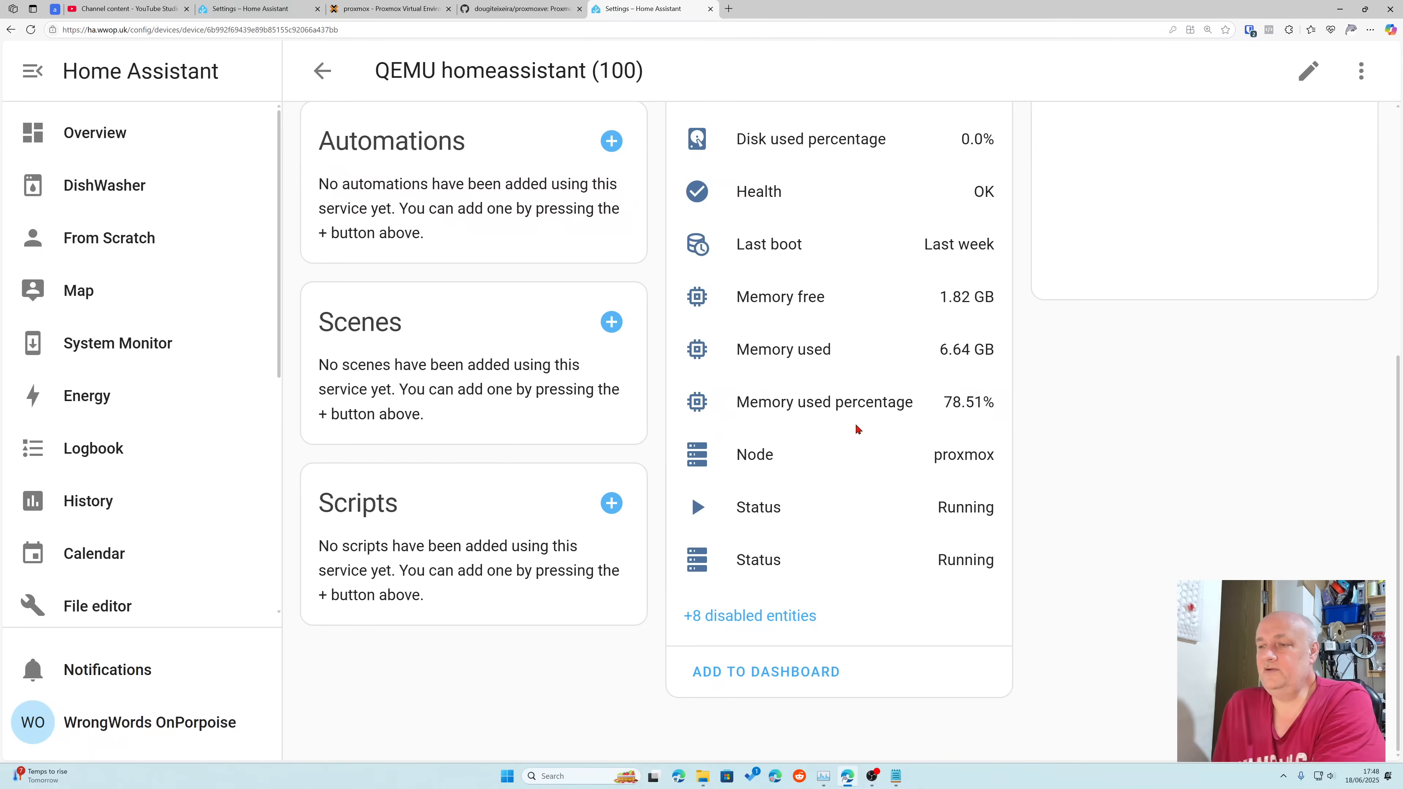
pyautogui.scroll(3, 857, 429)
pyautogui.scroll(3, 856, 429)
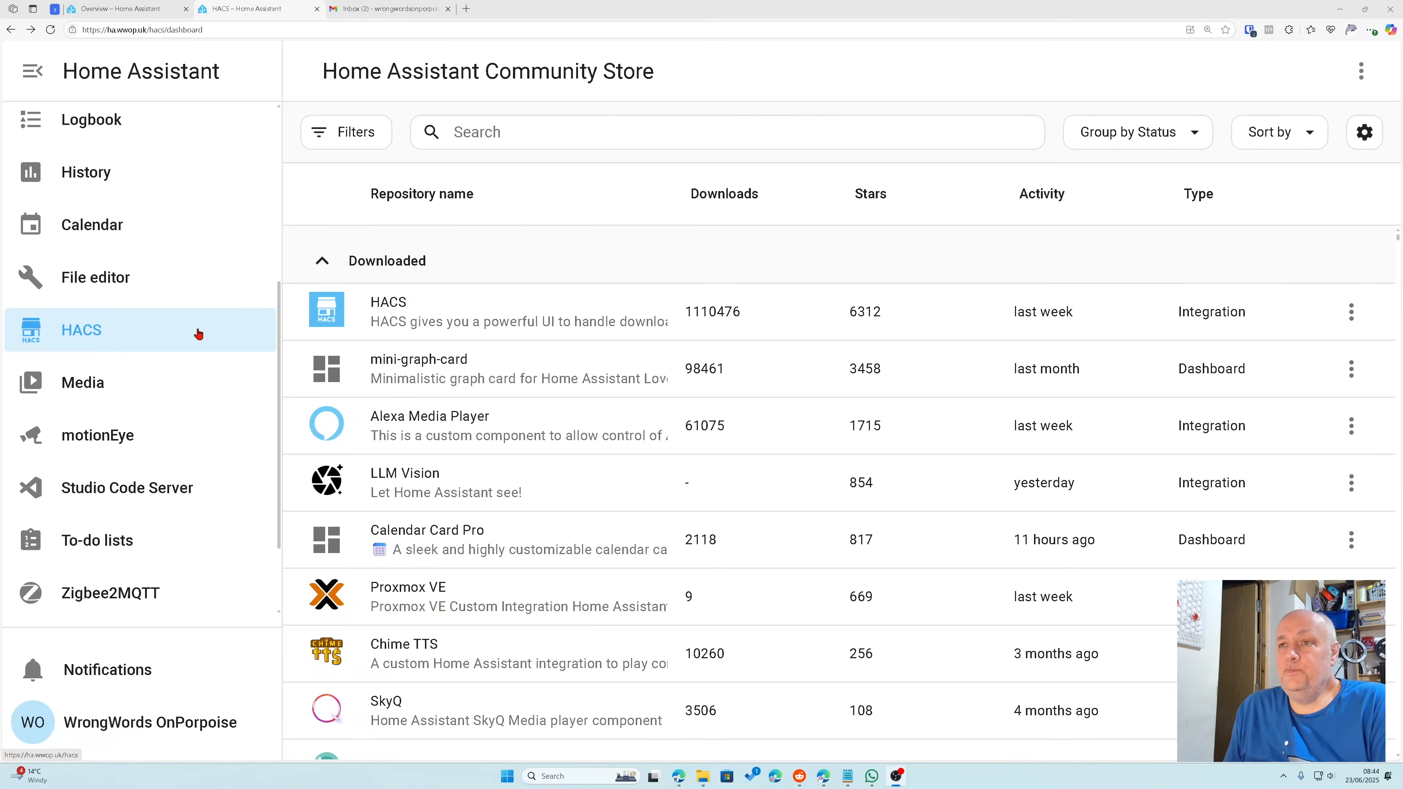
# Step: Search the Home Assistant Community Store for watchman and open the Watchman integration's page
pyautogui.click(495, 134)
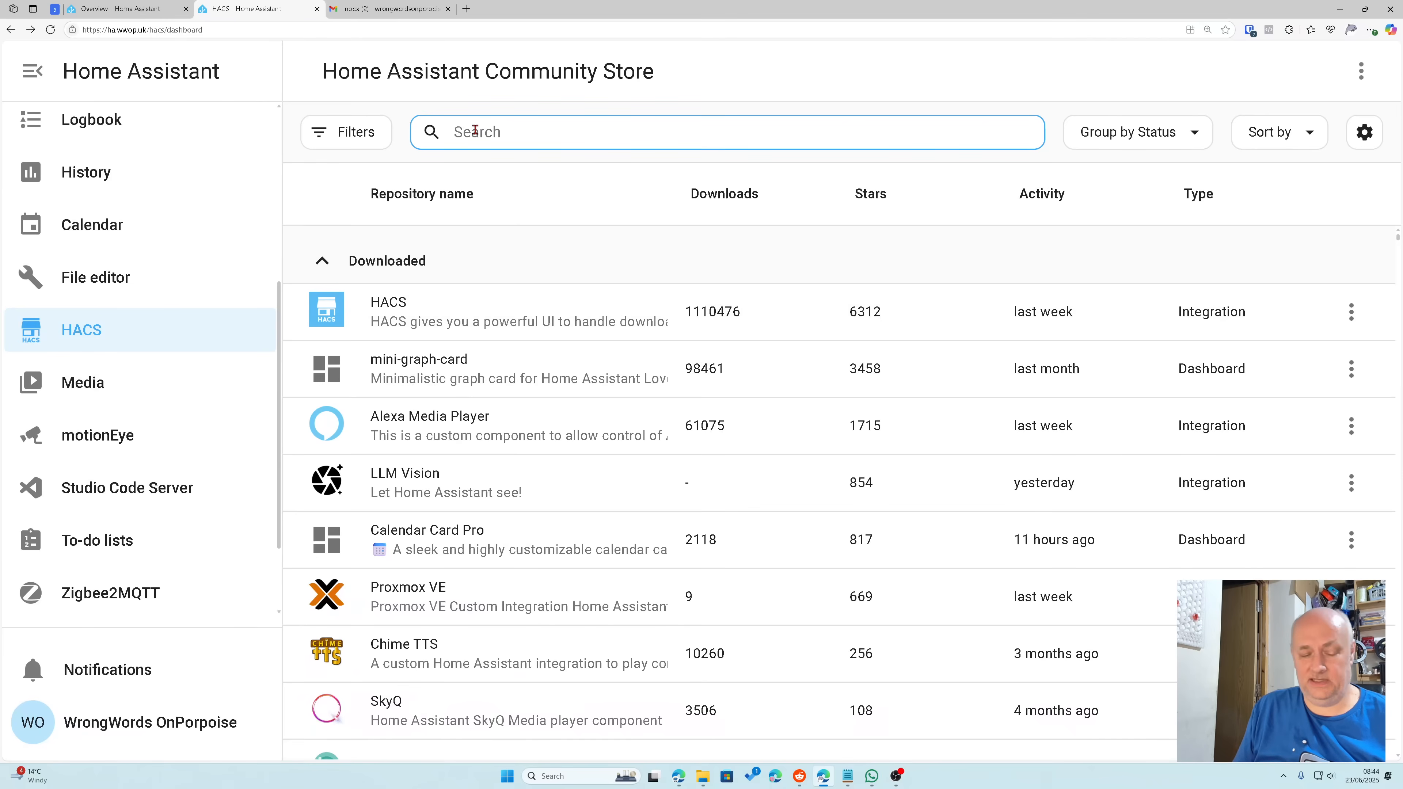
pyautogui.write('wat')
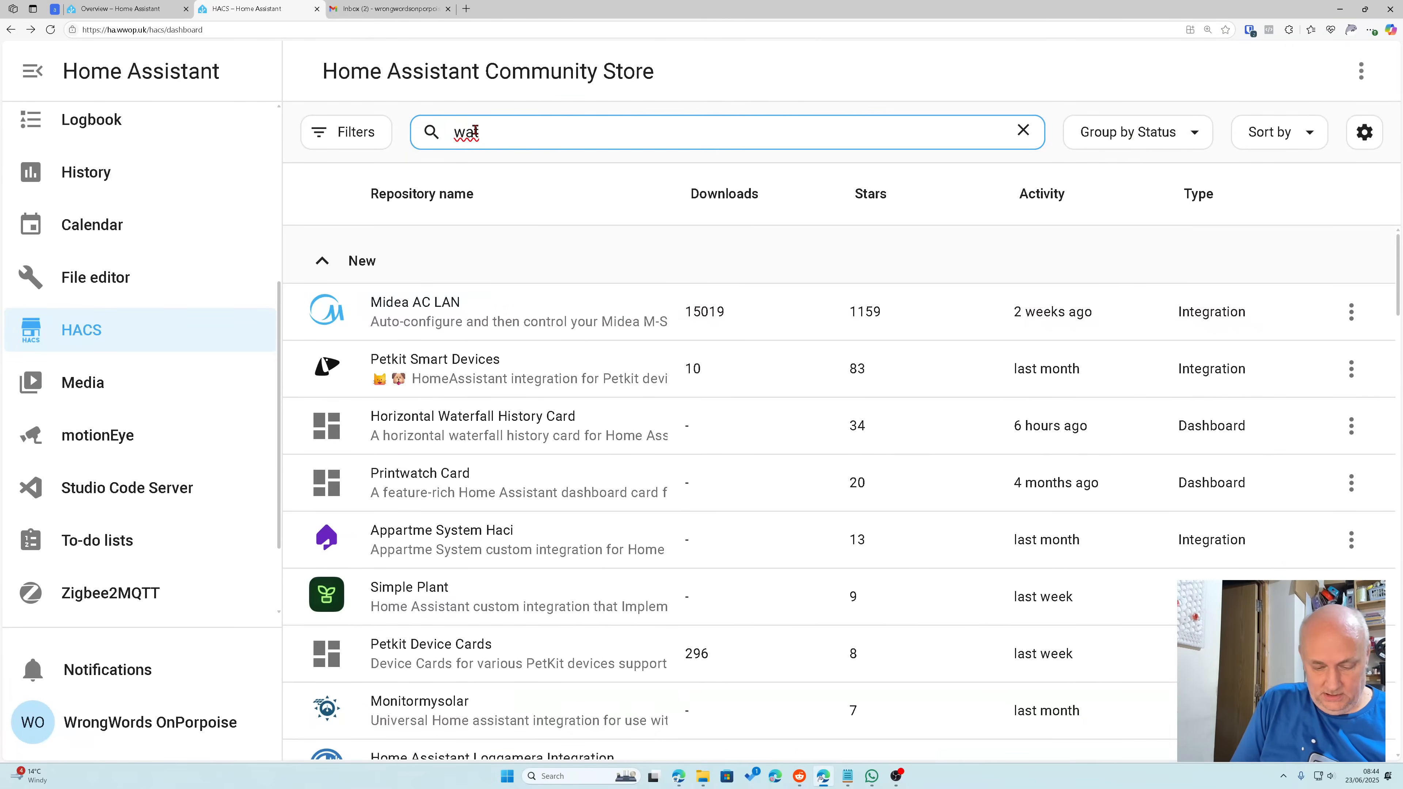
pyautogui.write('chman')
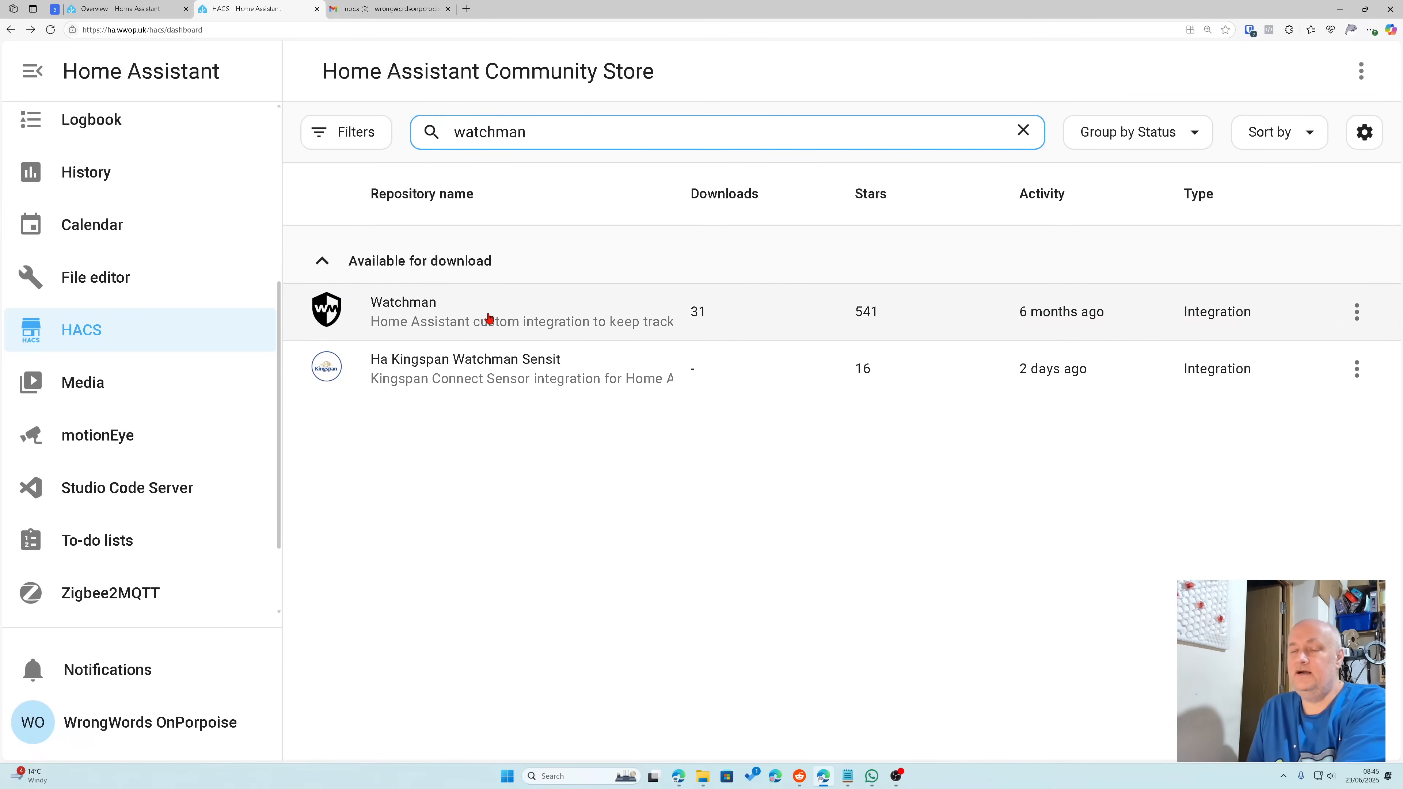
pyautogui.click(438, 320)
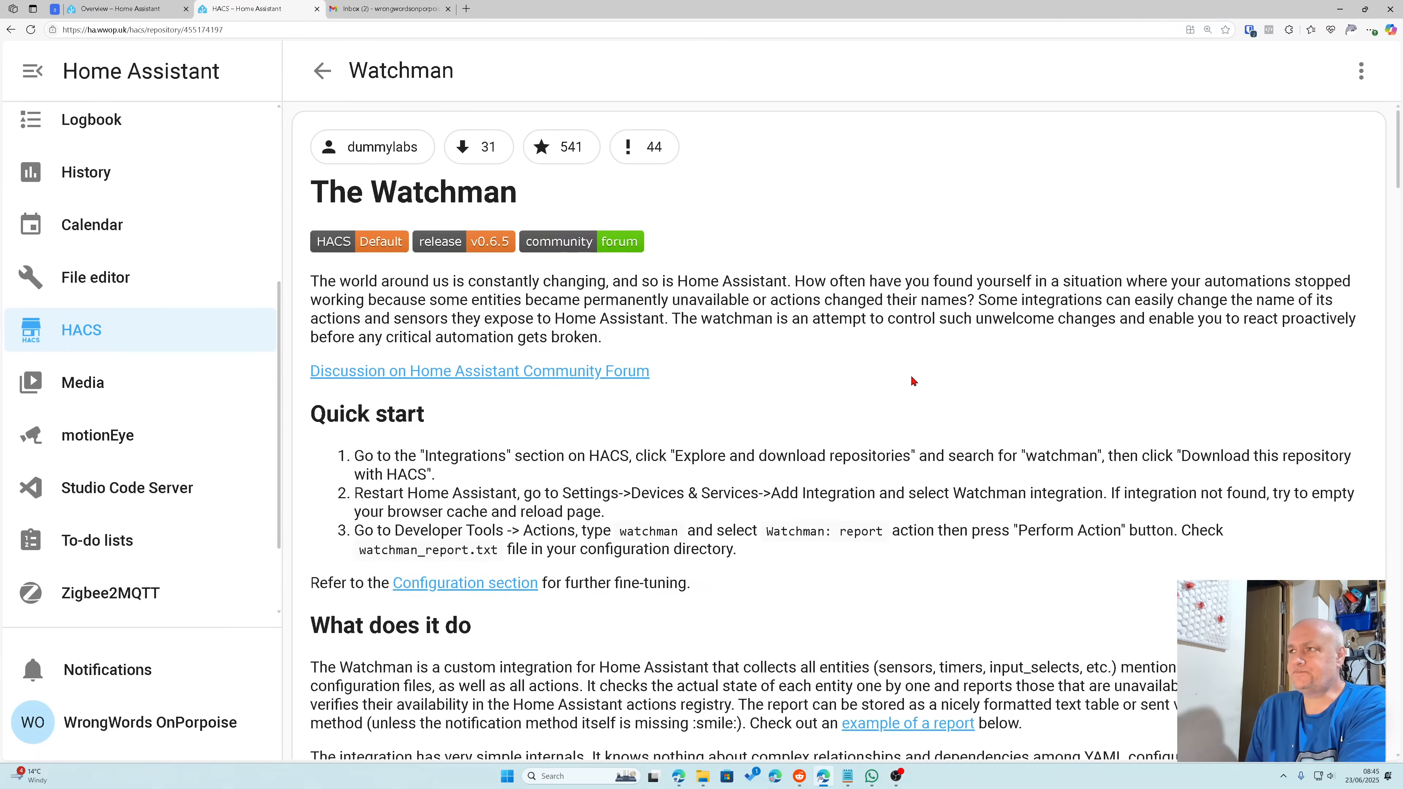
# Step: Open Watchman's GitHub repository and copy its web address
pyautogui.click(1361, 71)
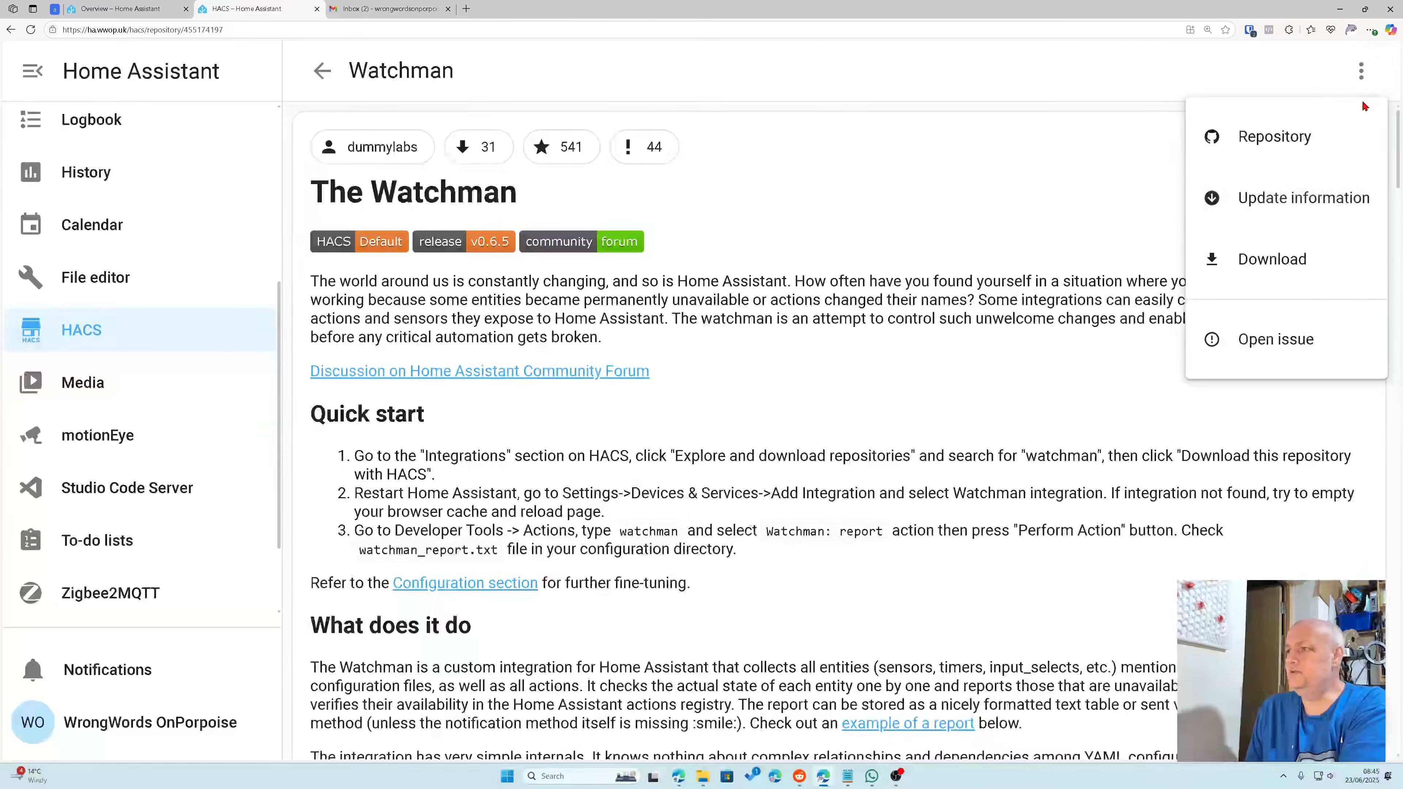
pyautogui.click(1277, 136)
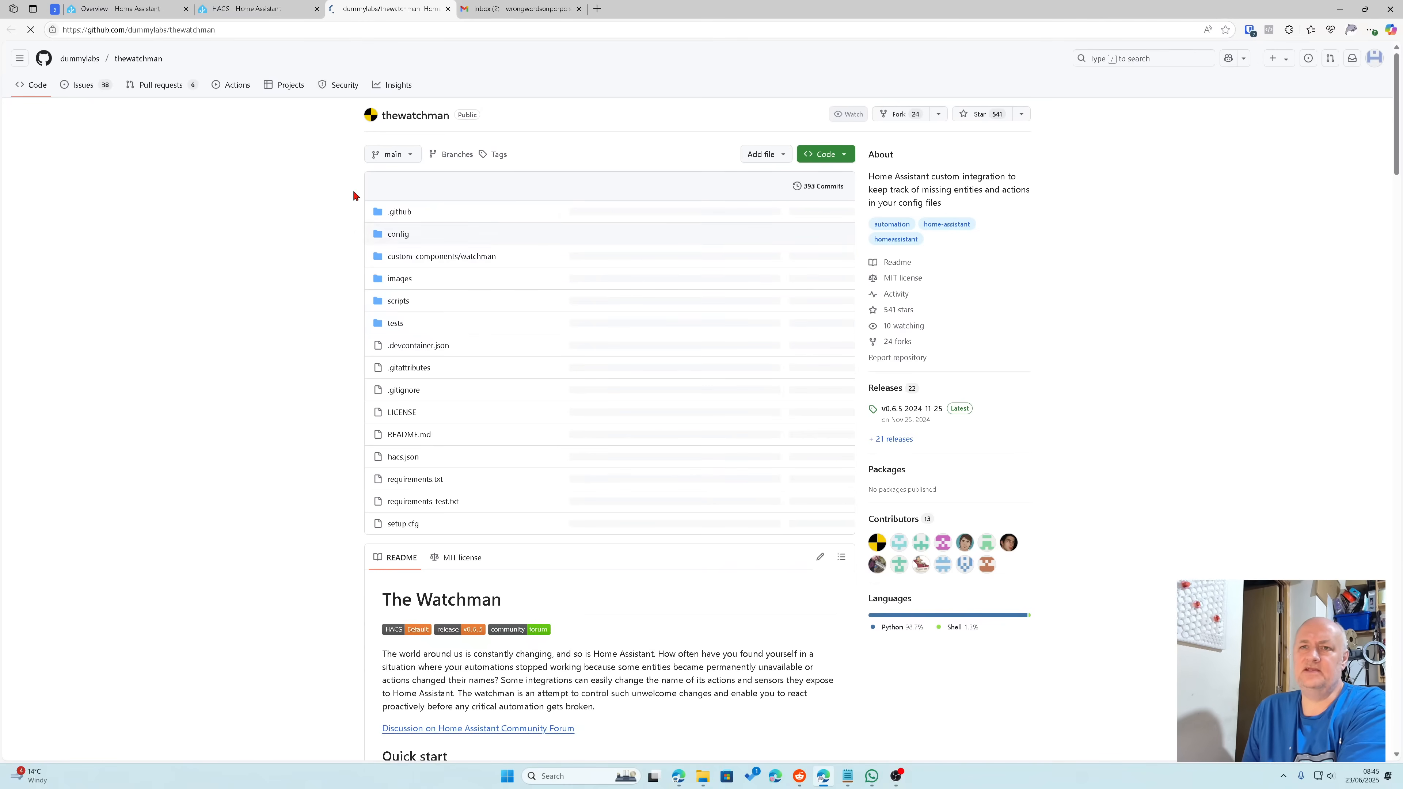
pyautogui.moveTo(219, 32); pyautogui.dragTo(196, 33)
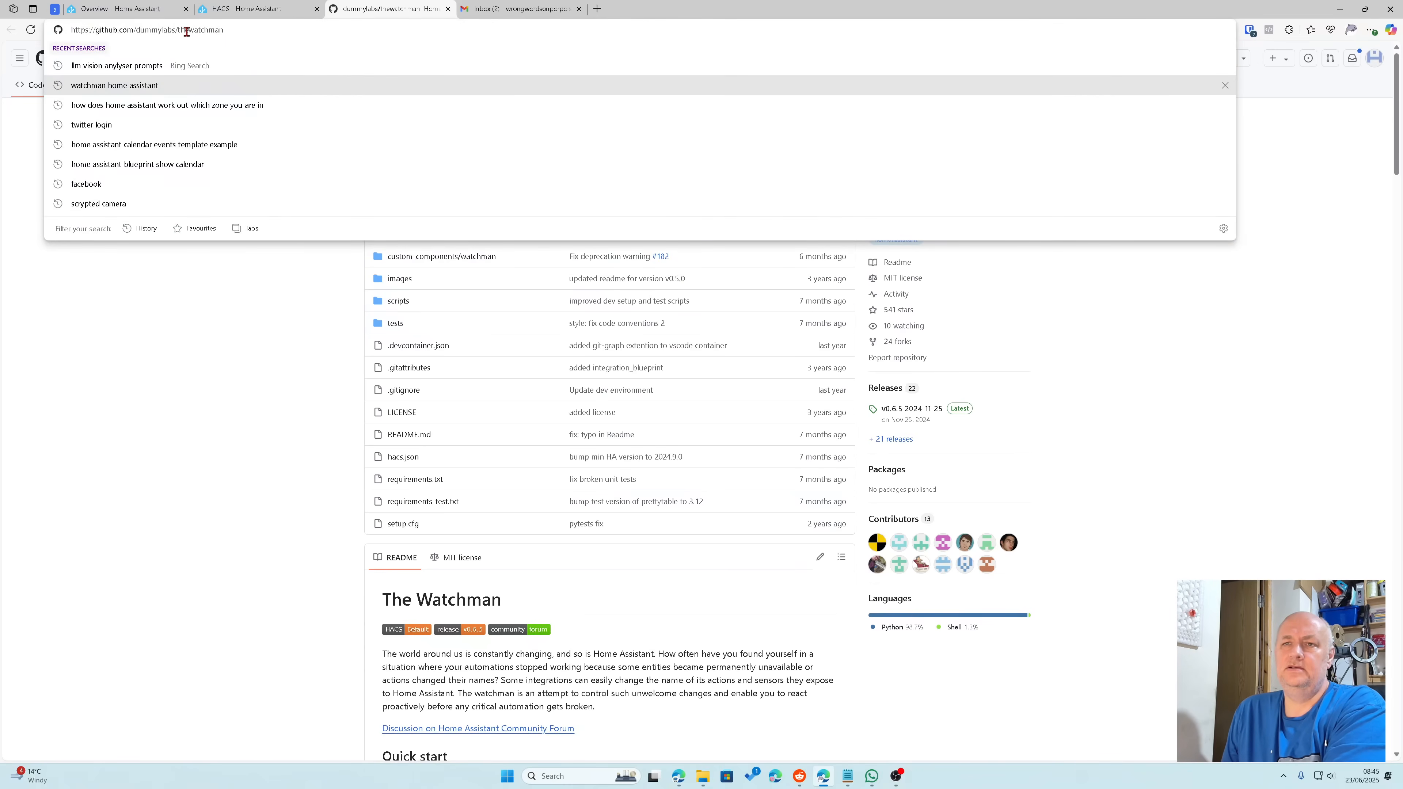
pyautogui.tripleClick(187, 31)
pyautogui.rightClick(177, 35)
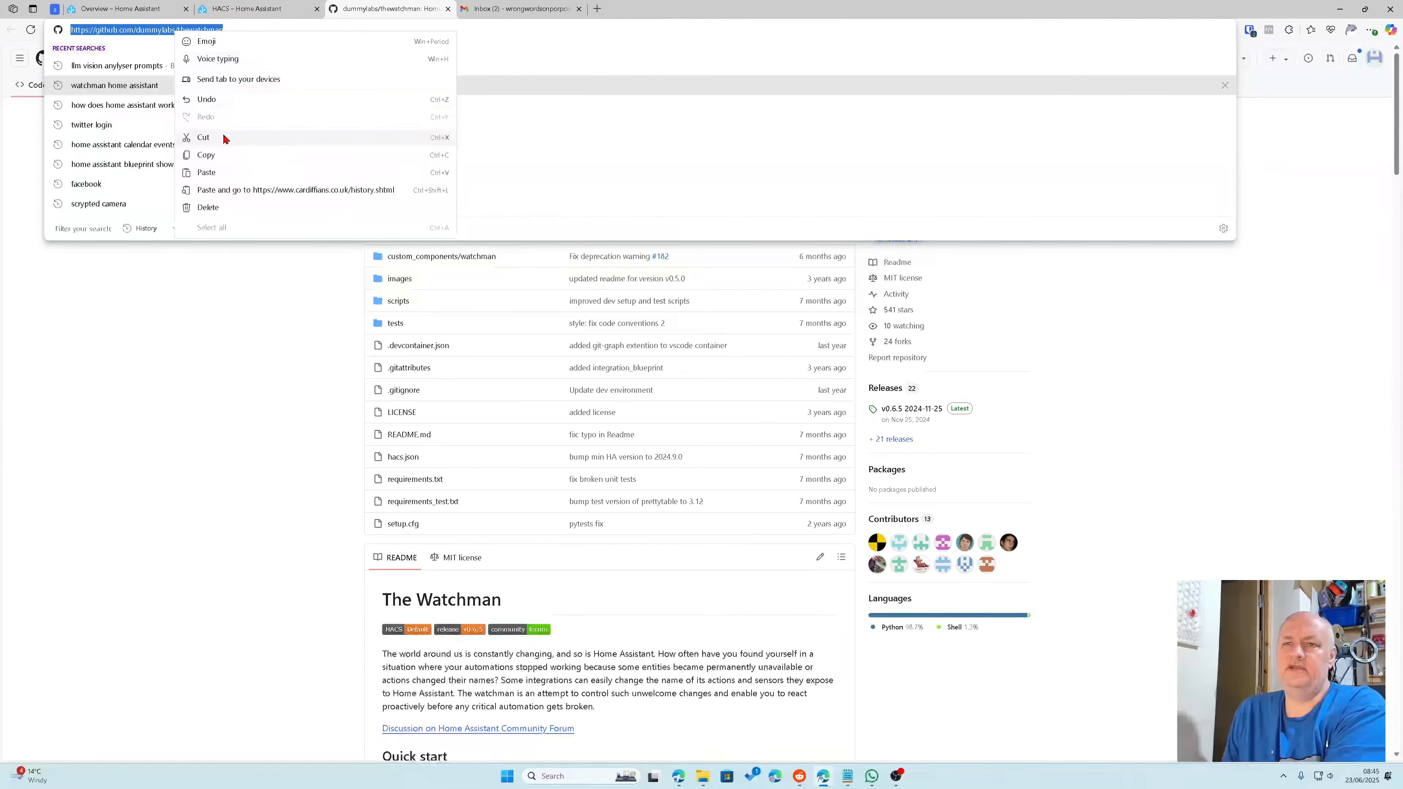
pyautogui.click(220, 161)
# Step: Back in HACS, fill in a custom repository with the copied address and type Integration, and close the dialog without adding it
pyautogui.click(246, 9)
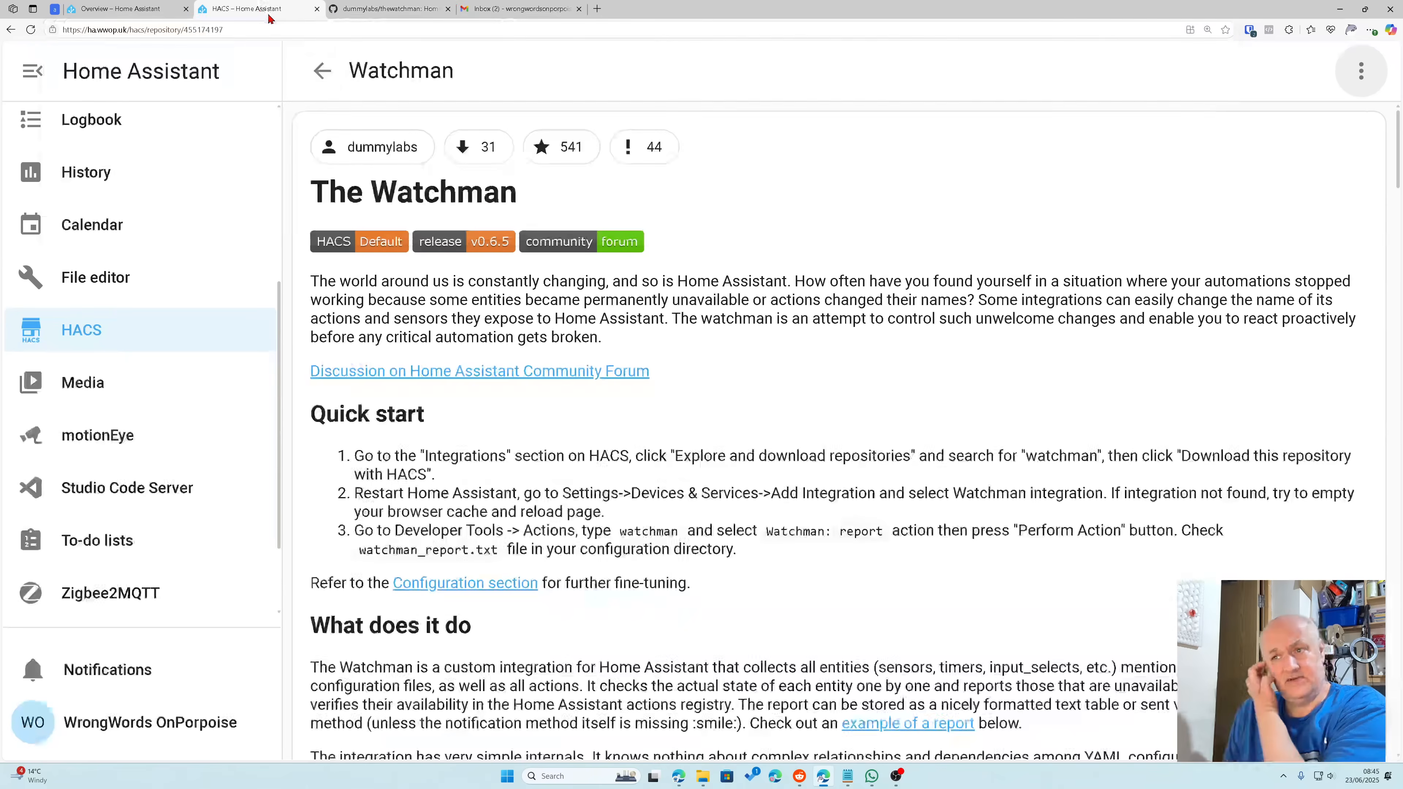
pyautogui.click(323, 70)
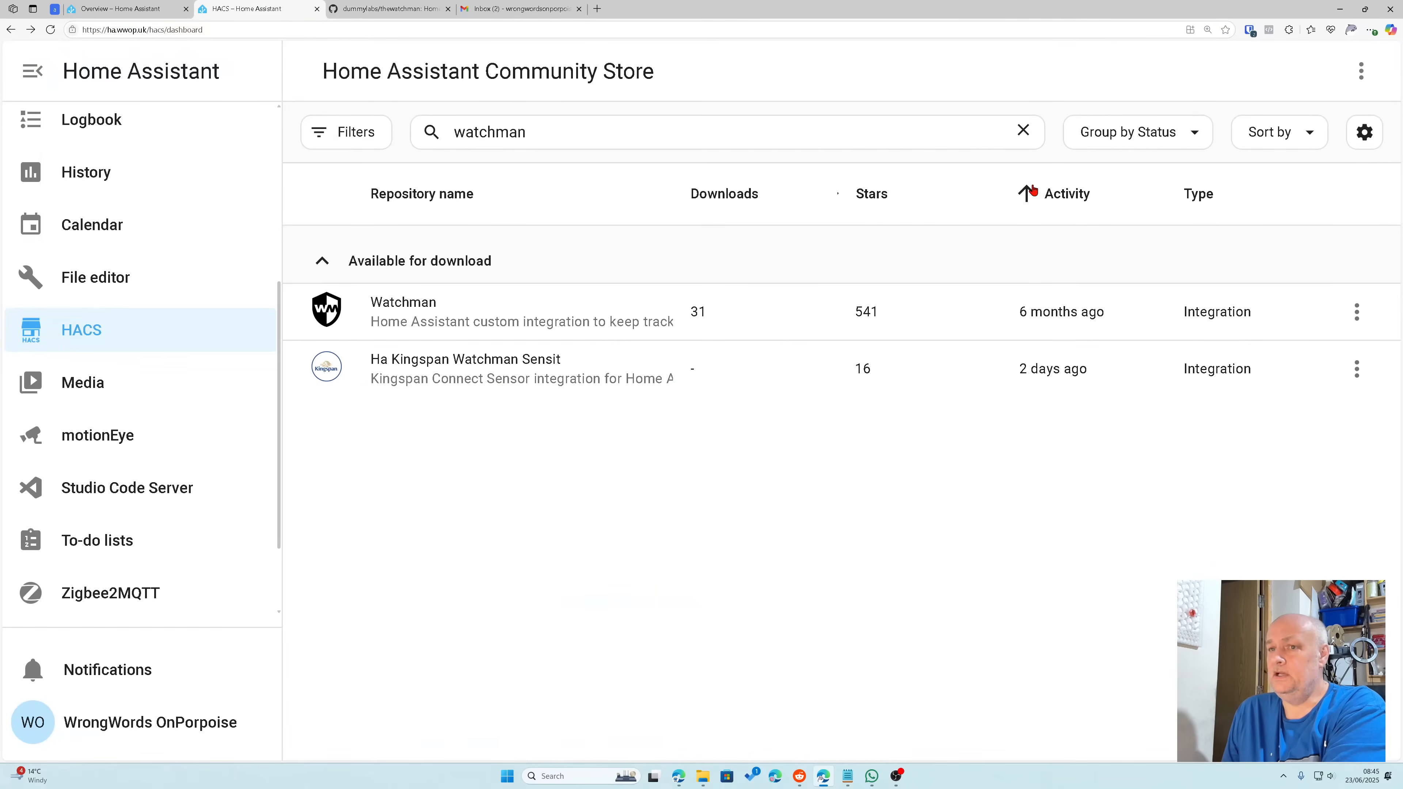
pyautogui.click(1360, 73)
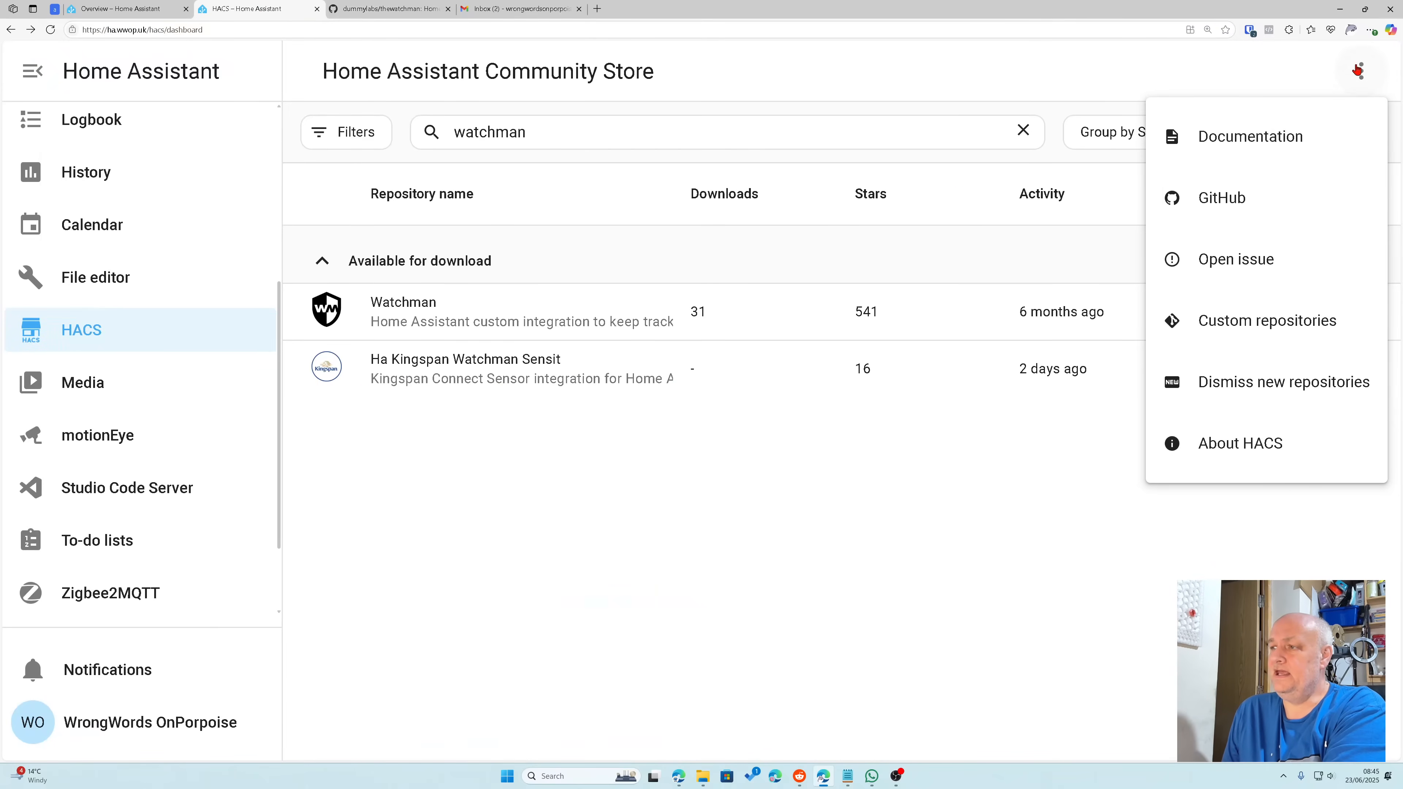
pyautogui.click(1247, 325)
pyautogui.click(942, 456)
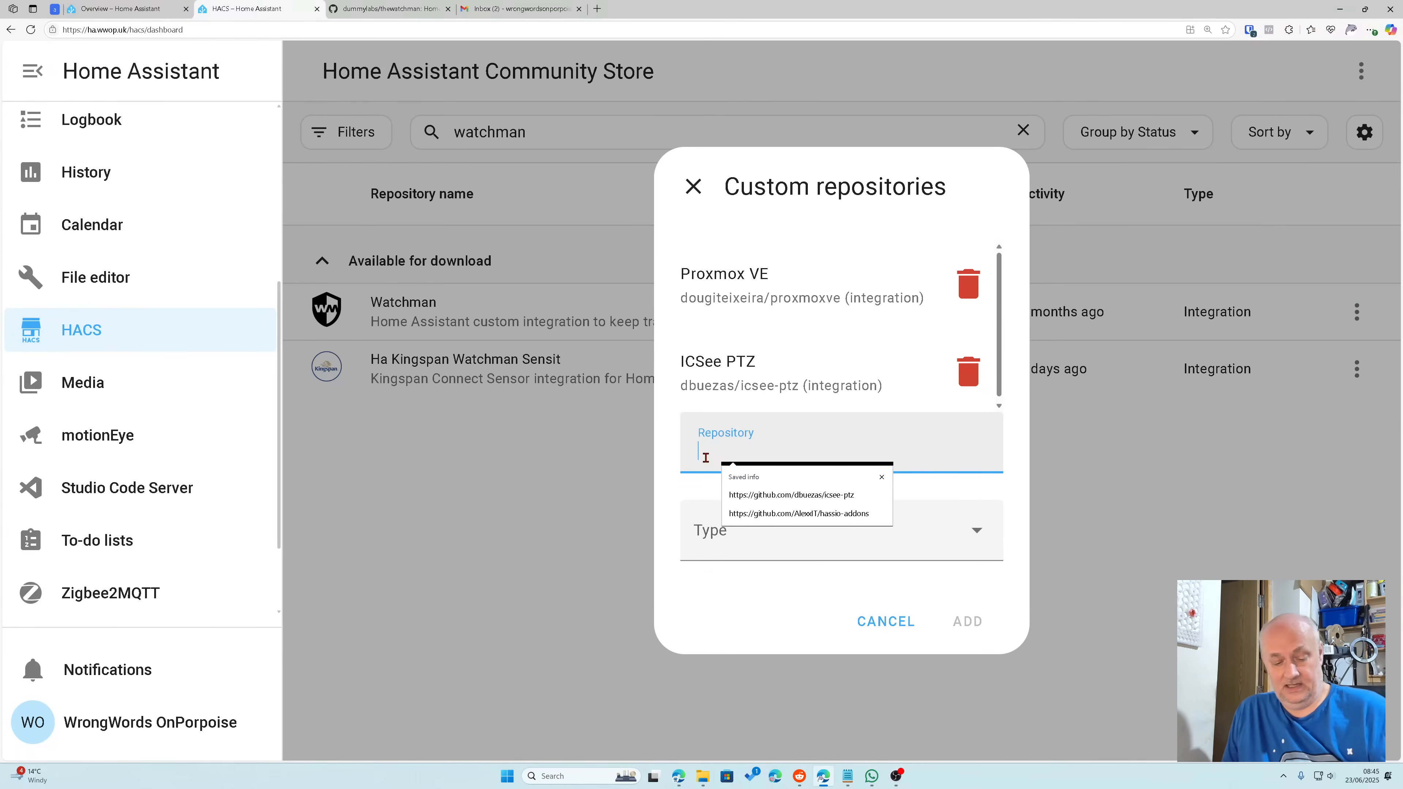
pyautogui.hotkey('ctrl', 'v')
pyautogui.click(975, 535)
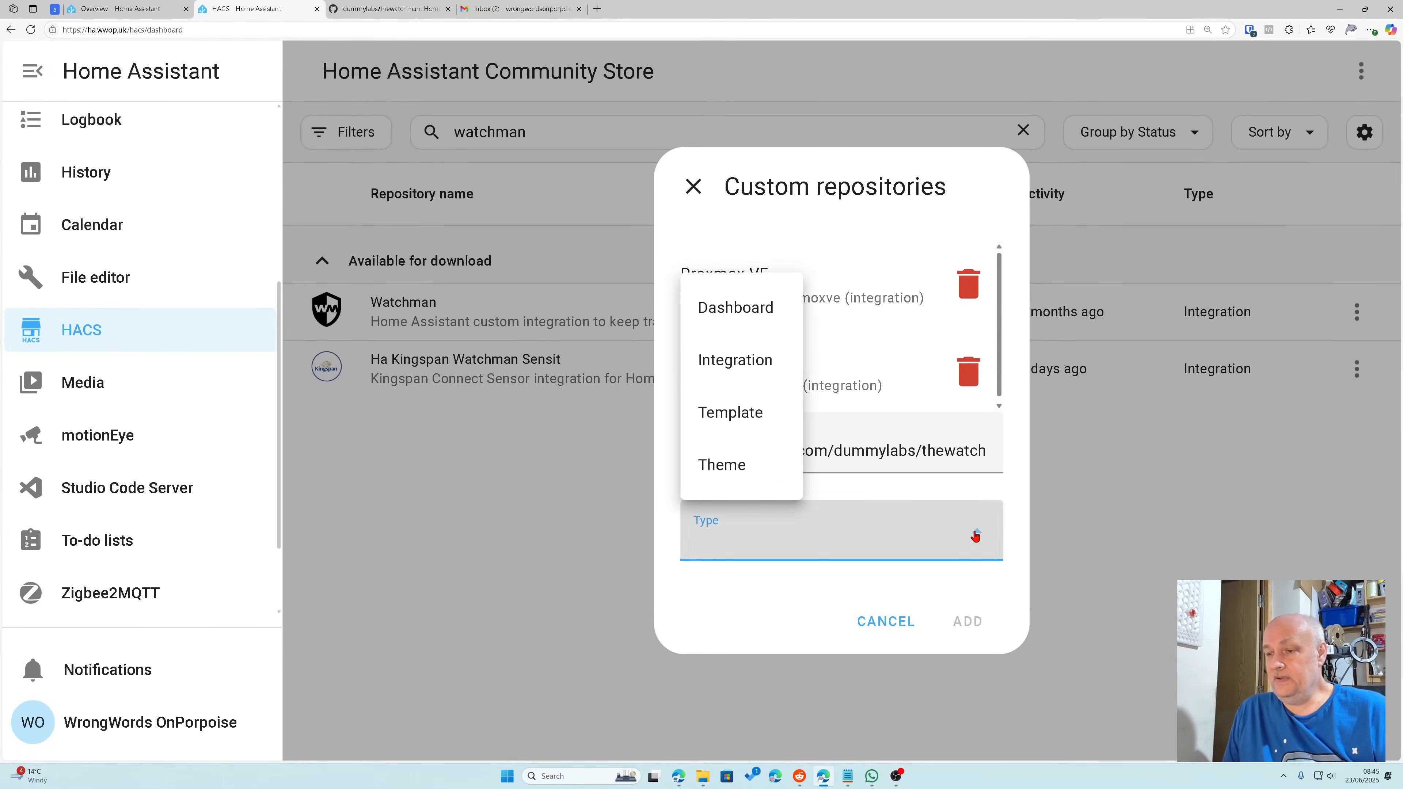
pyautogui.click(741, 361)
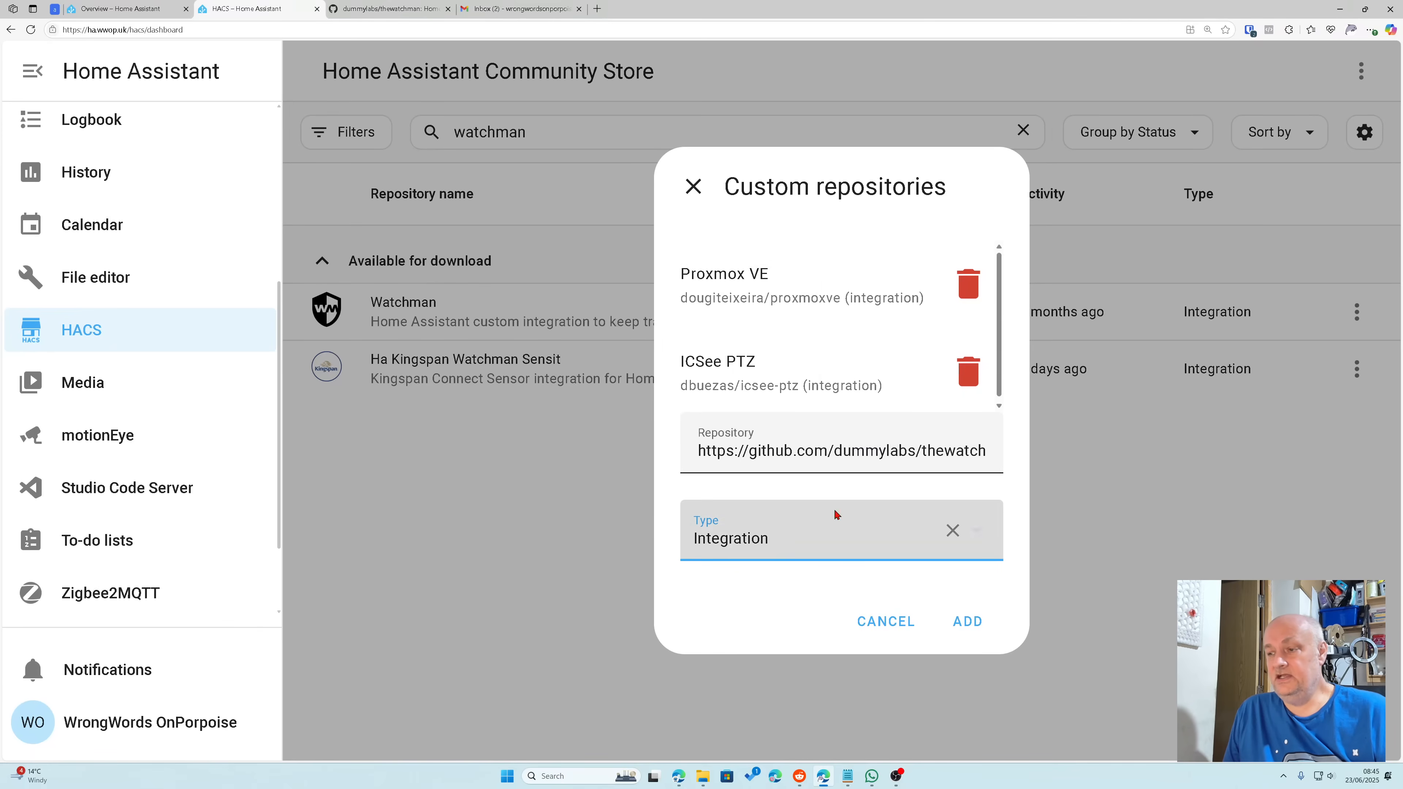
pyautogui.click(693, 185)
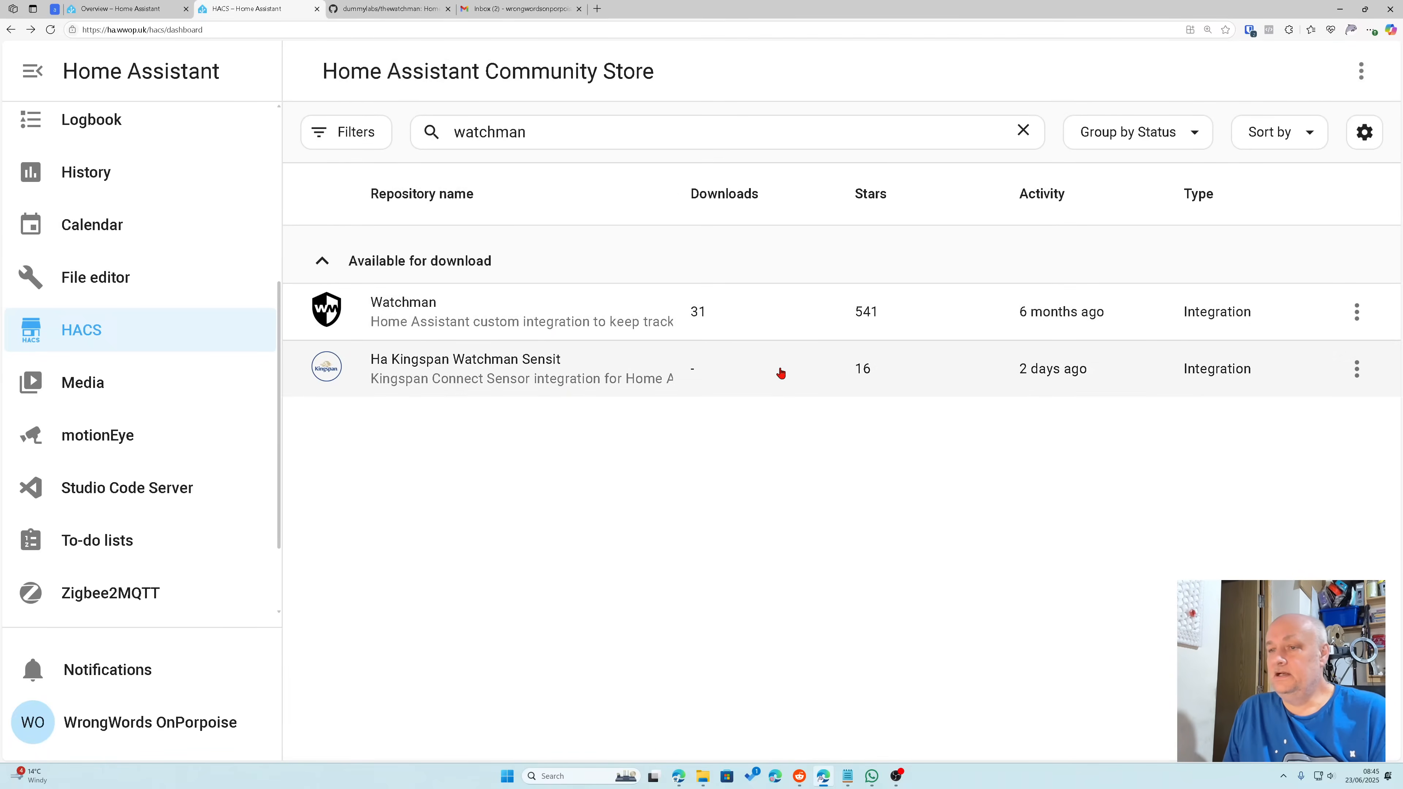
# Step: Open the Watchman integration's page from the HACS results and download version v0.6.5
pyautogui.click(415, 322)
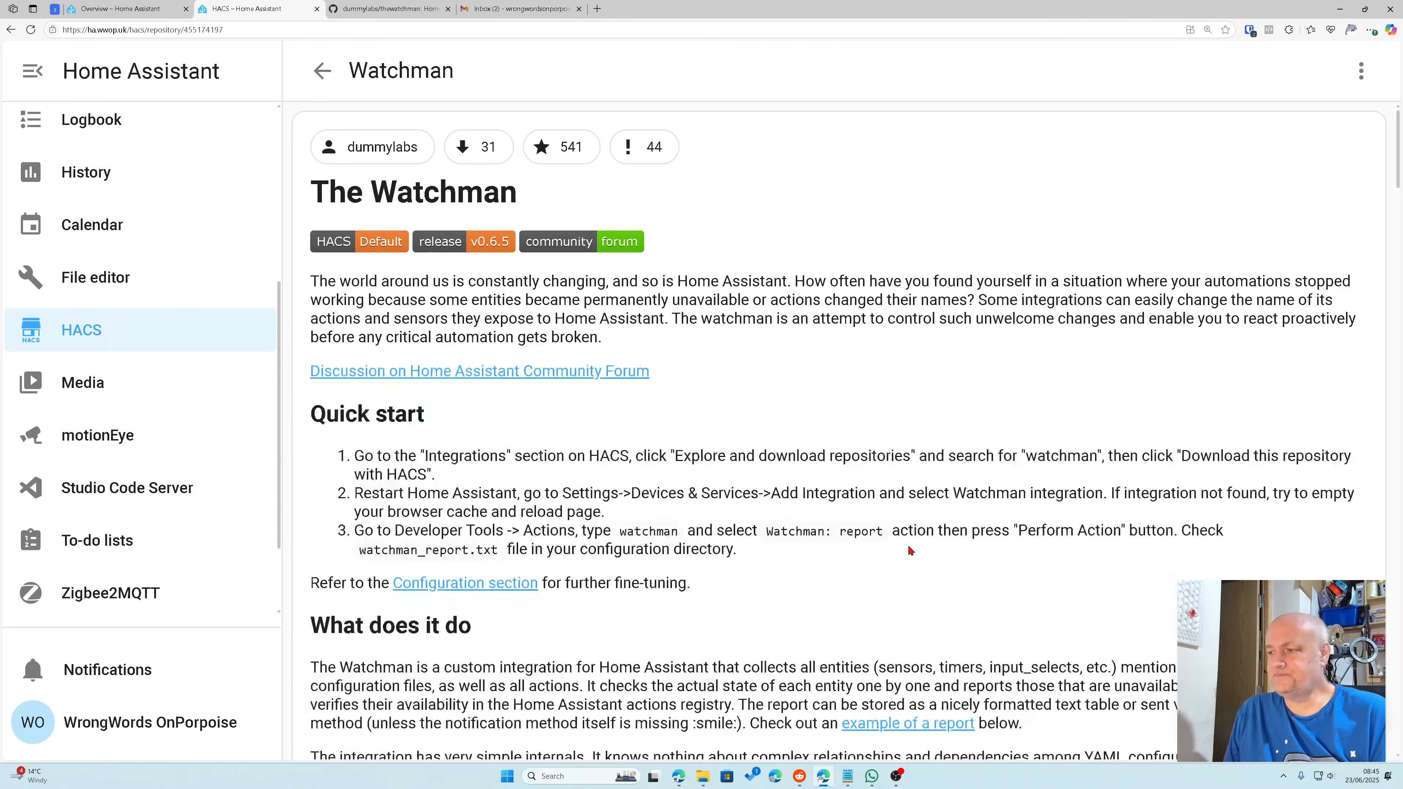
pyautogui.click(1308, 717)
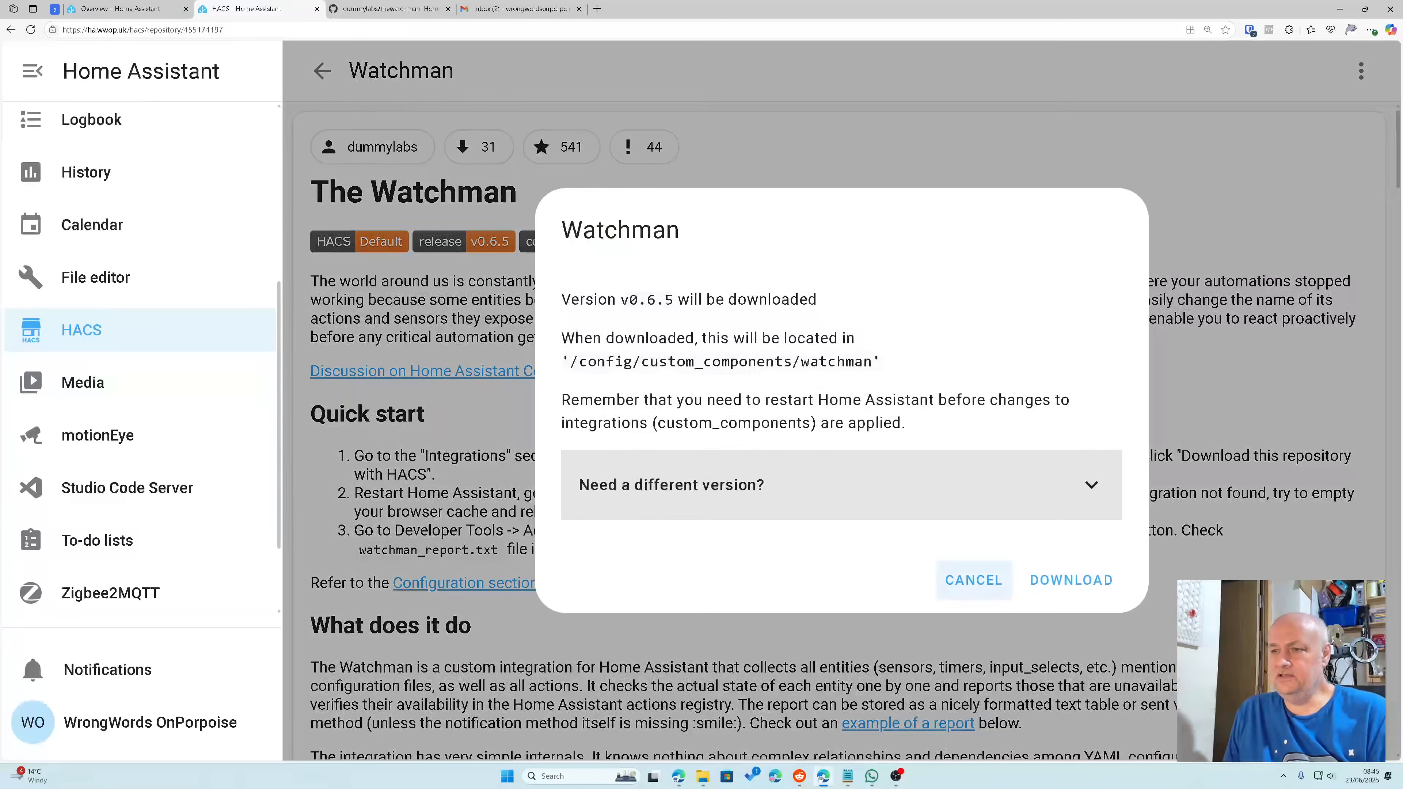
pyautogui.click(1058, 590)
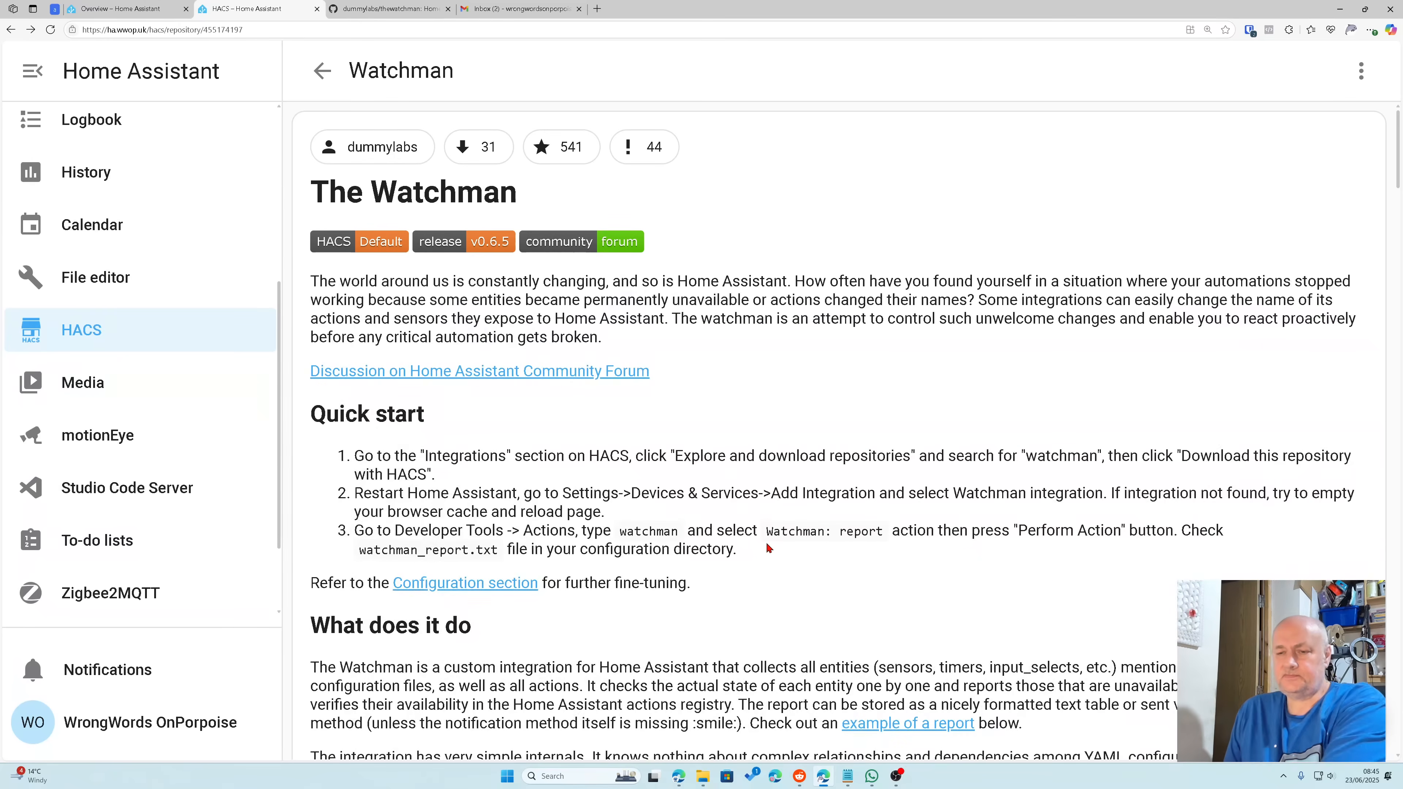
# Step: Read through Watchman's documentation, covering its configuration options, sensors and example report
pyautogui.scroll(-10, 766, 532)
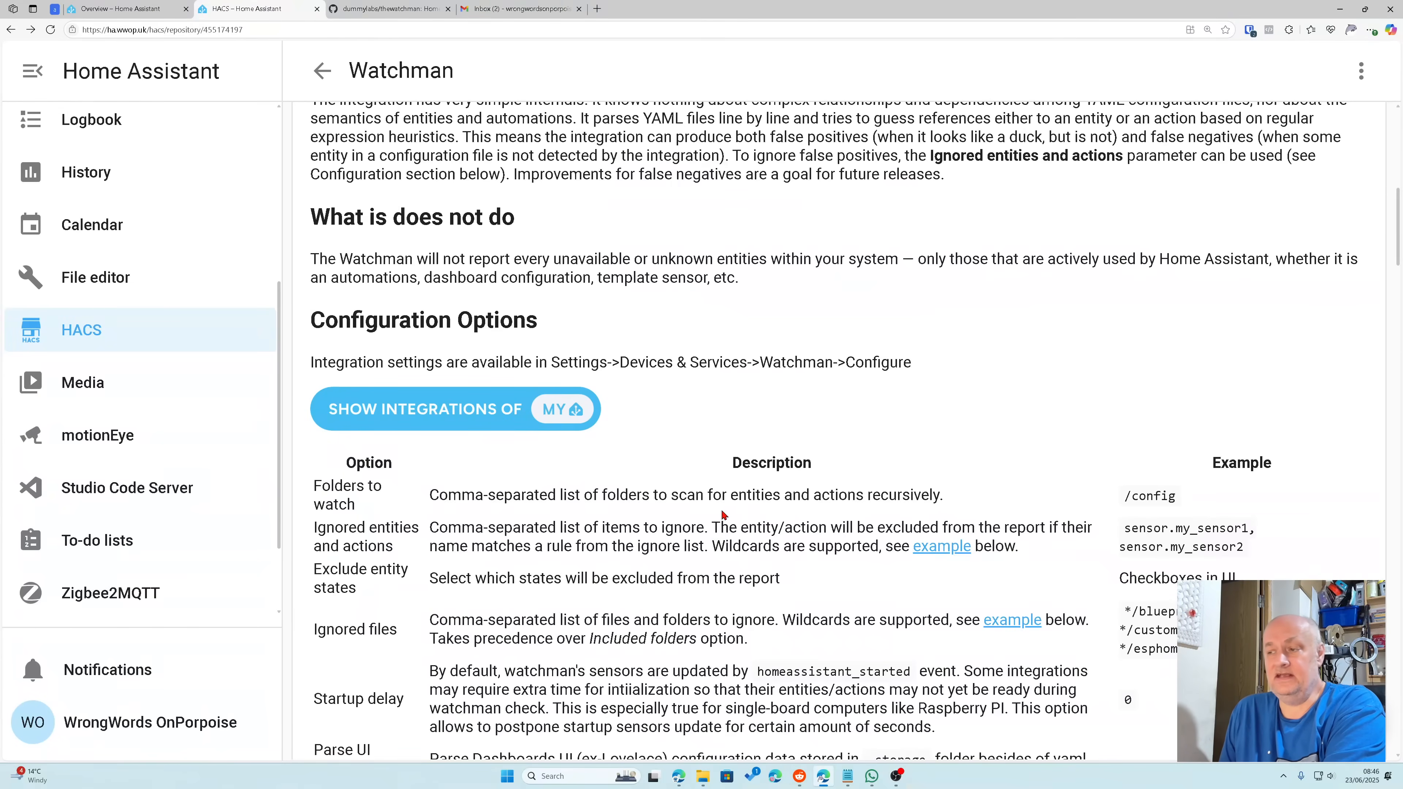
pyautogui.scroll(-13, 721, 514)
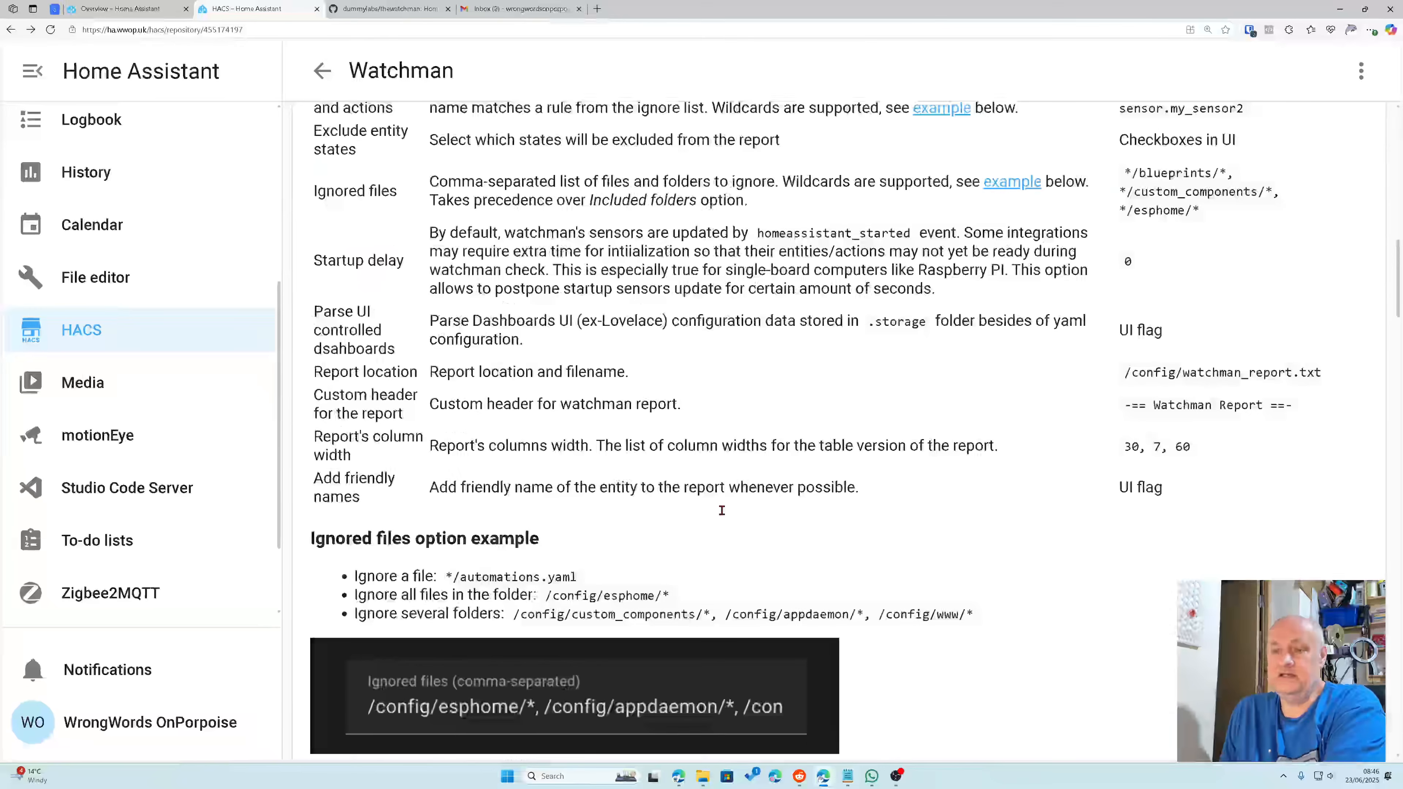
pyautogui.scroll(-20, 721, 511)
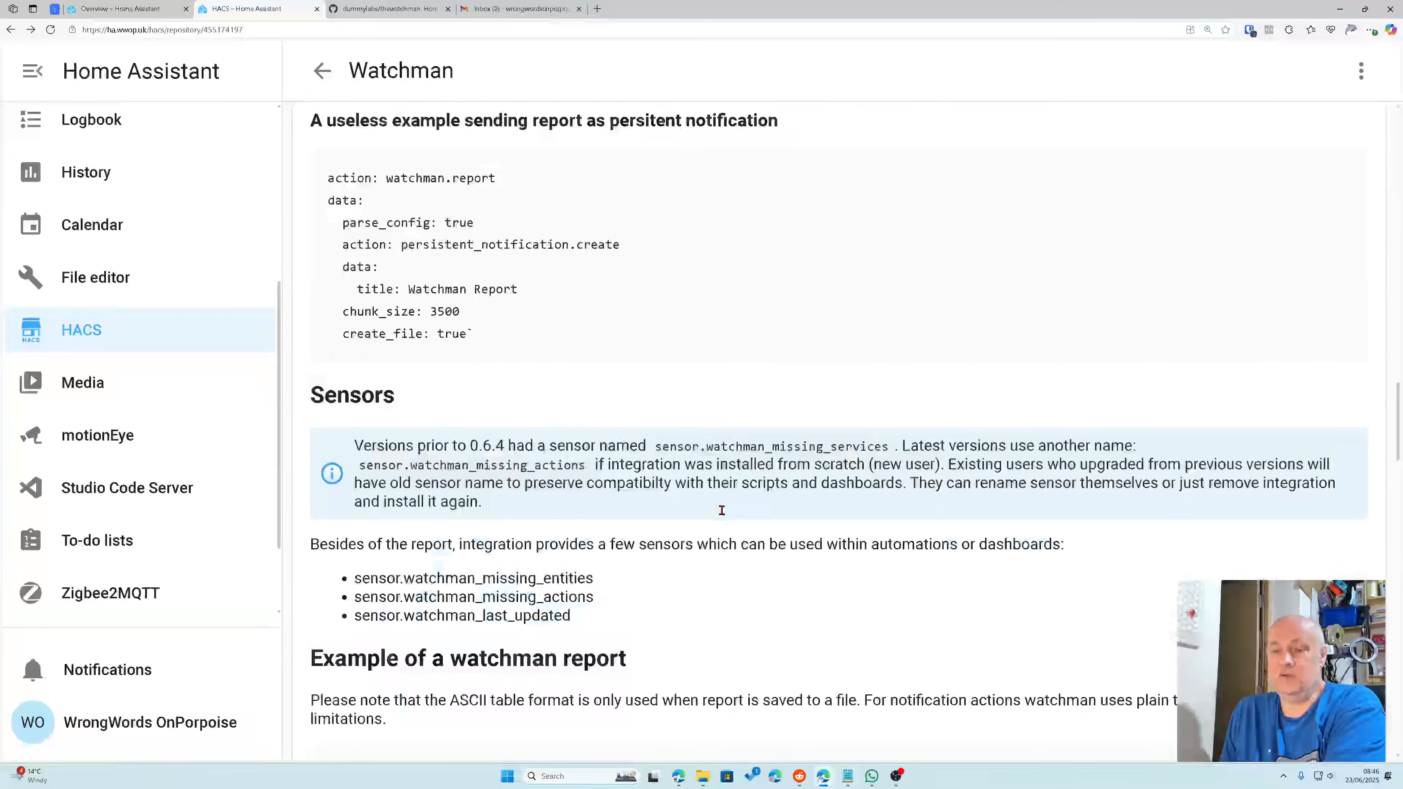
pyautogui.scroll(-6, 721, 510)
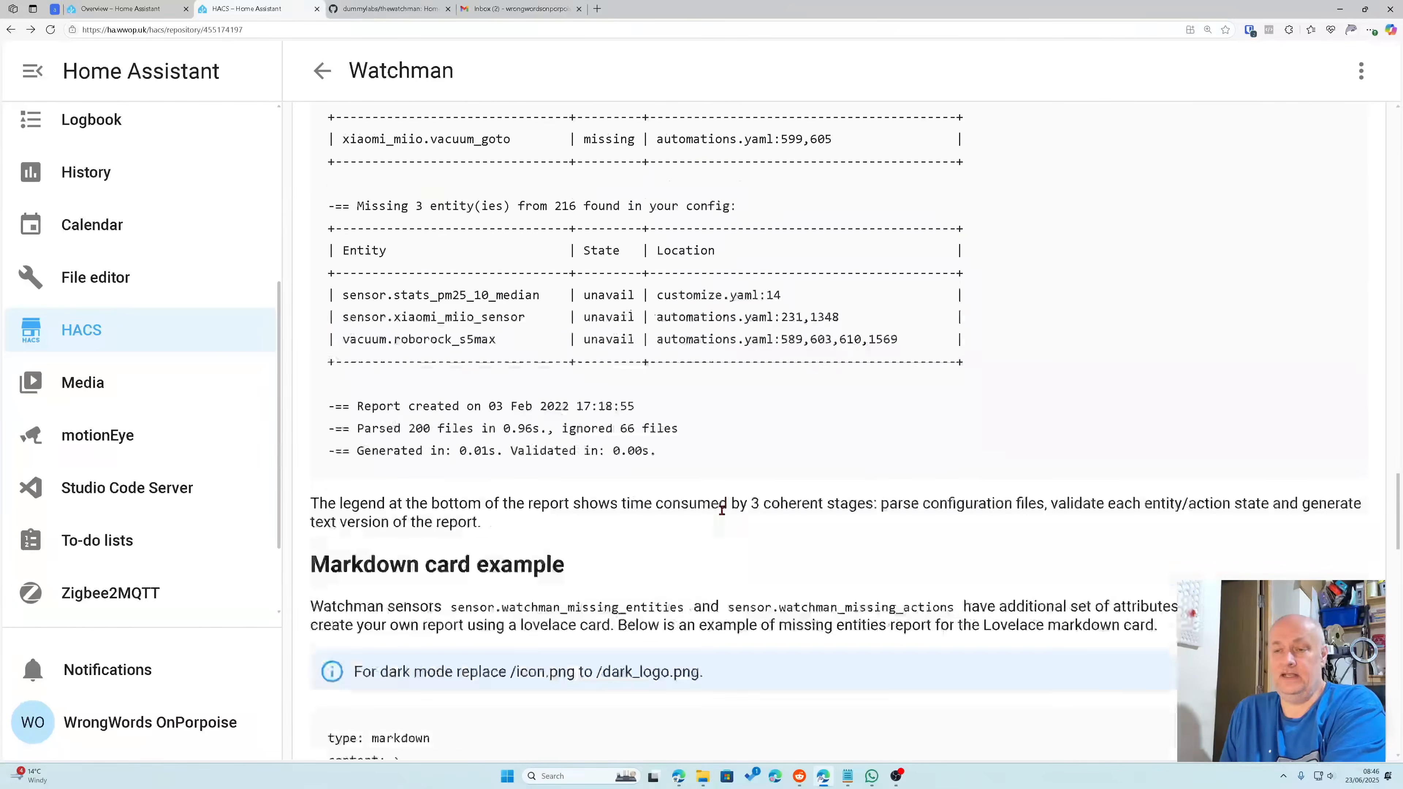
pyautogui.scroll(20, 721, 511)
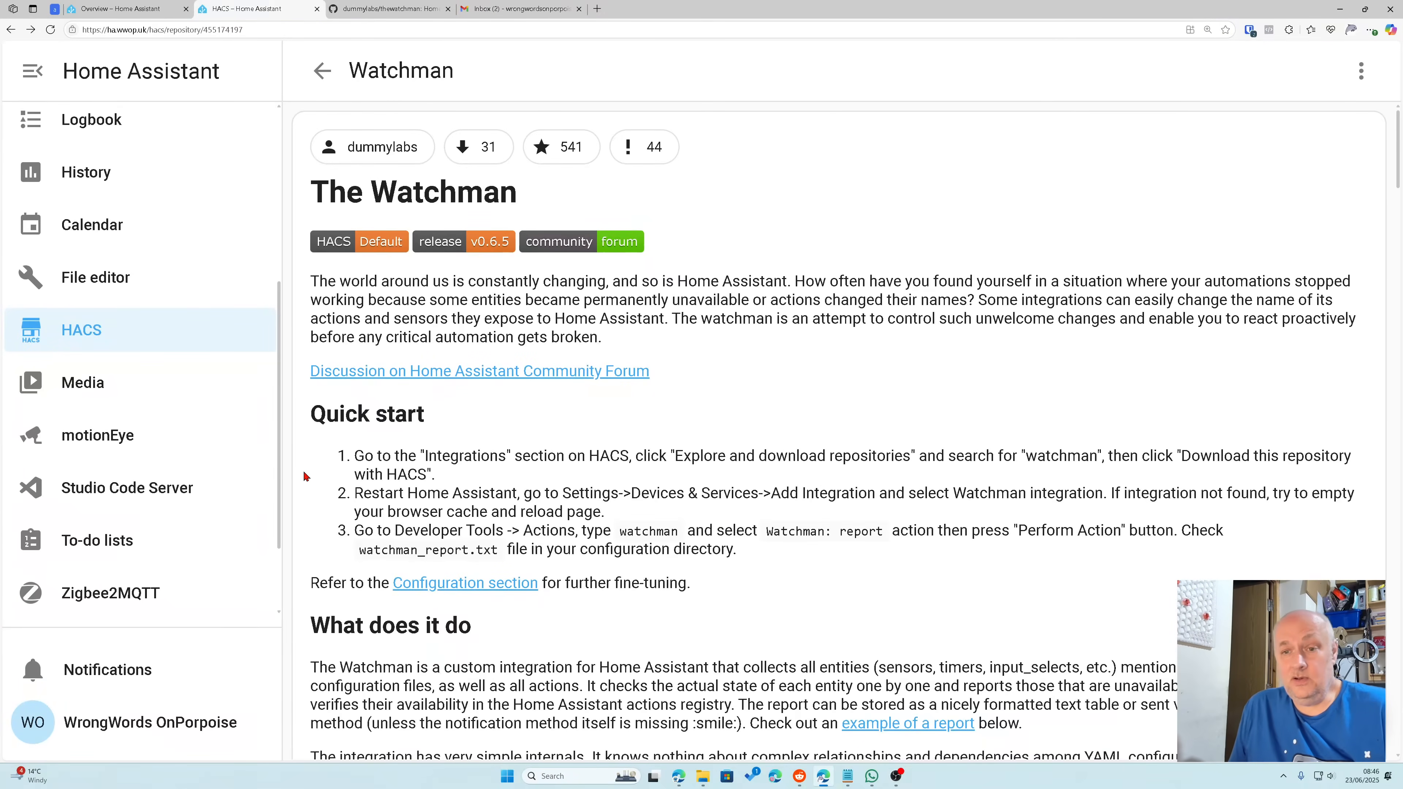
# Step: Restart Home Assistant through the pending Watchman repair in the settings and finish the repair
pyautogui.scroll(-2, 198, 453)
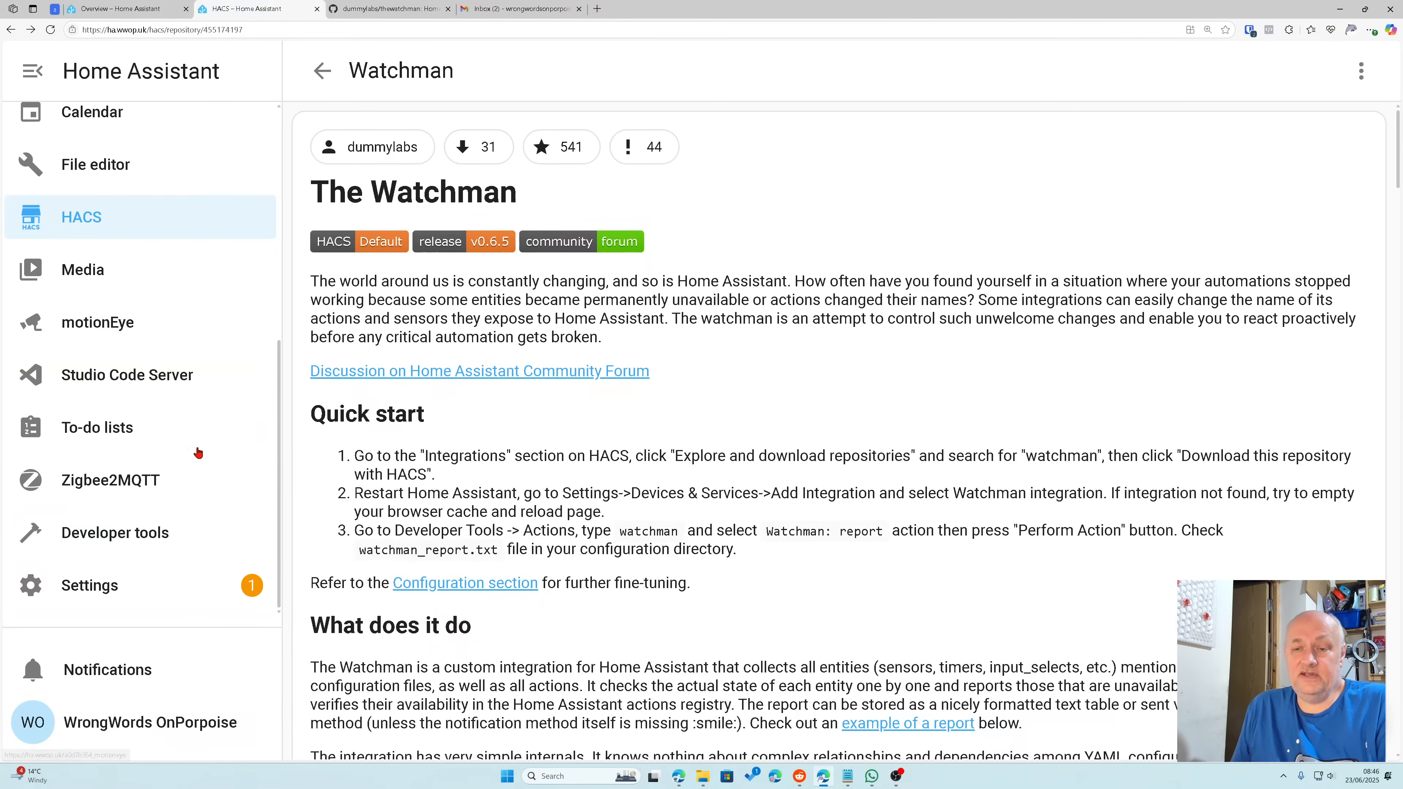
pyautogui.click(152, 583)
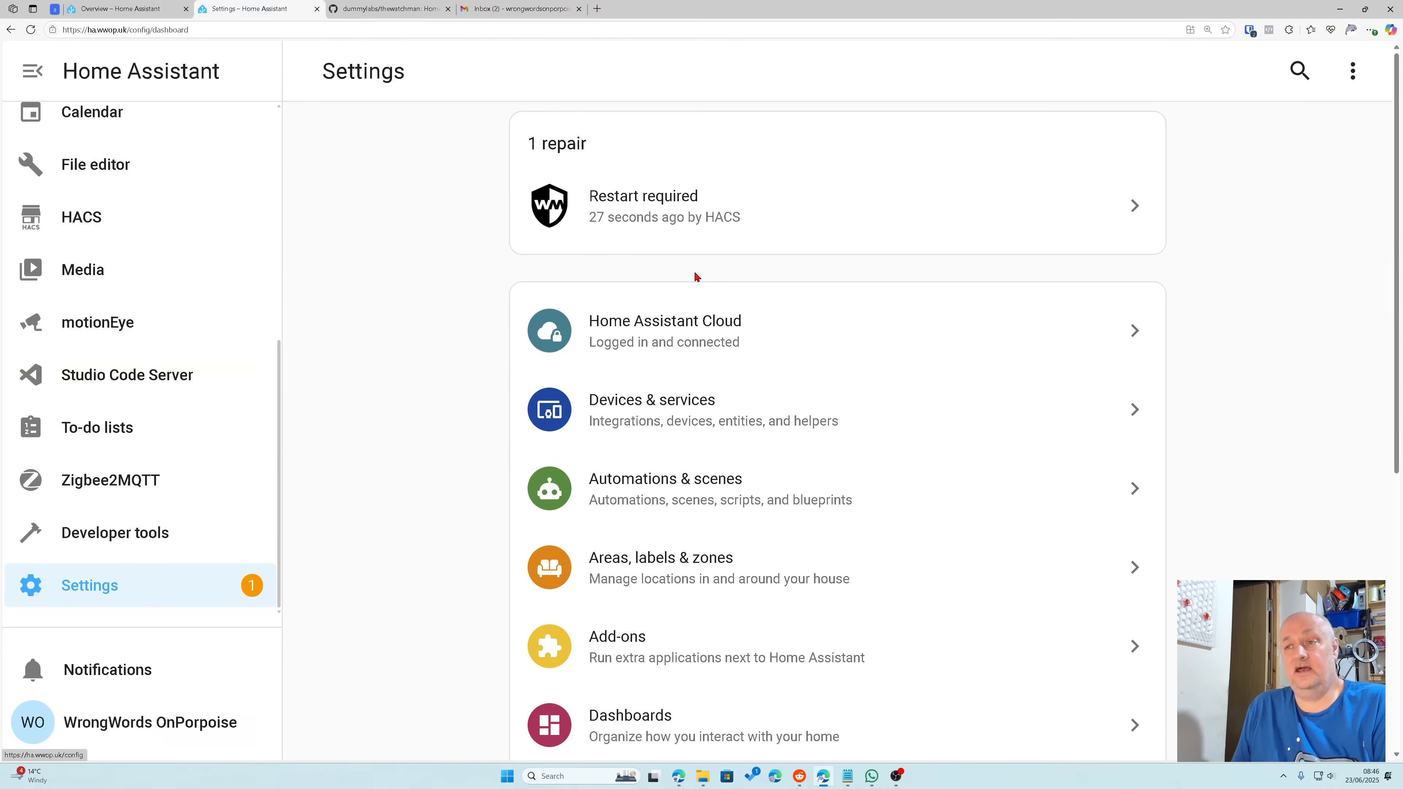
pyautogui.click(667, 220)
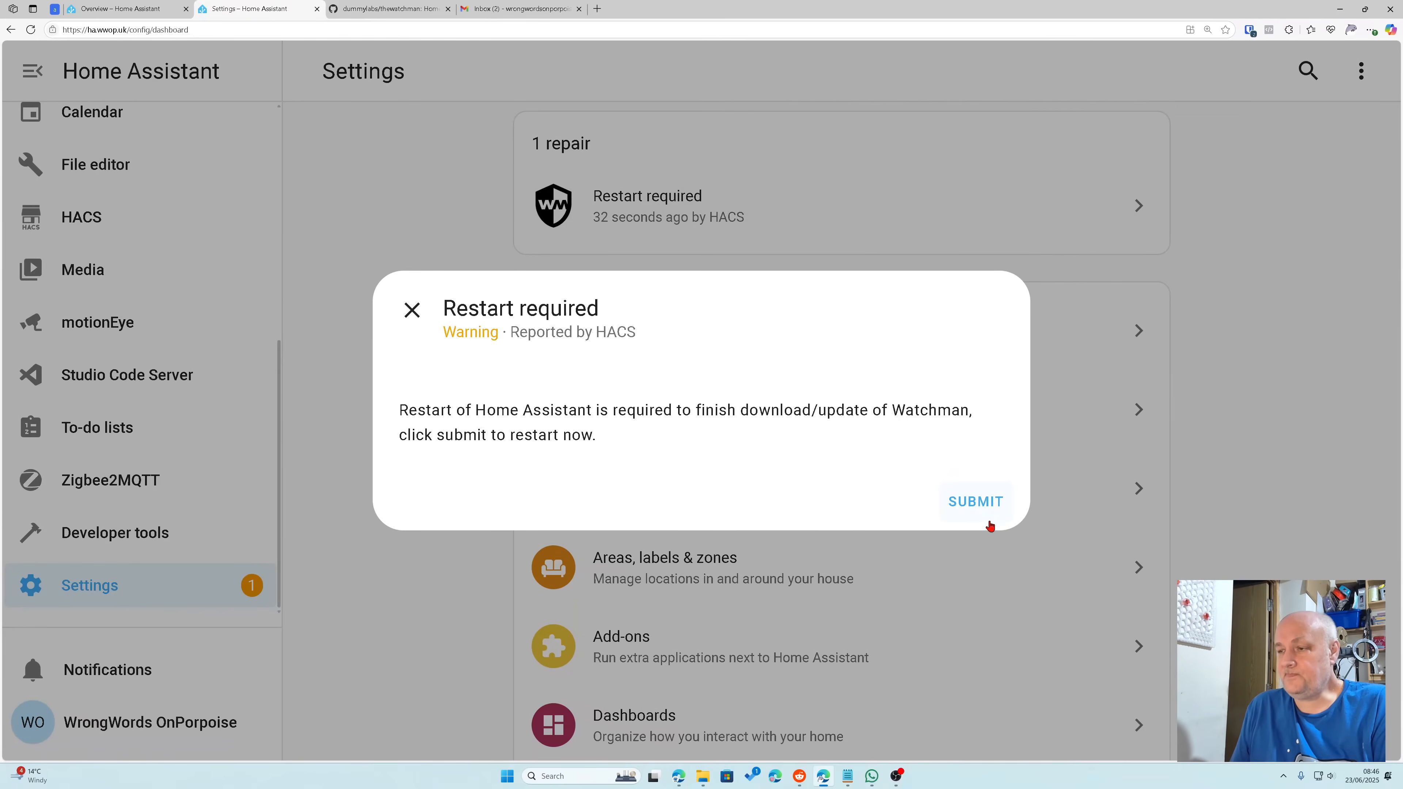
pyautogui.click(976, 511)
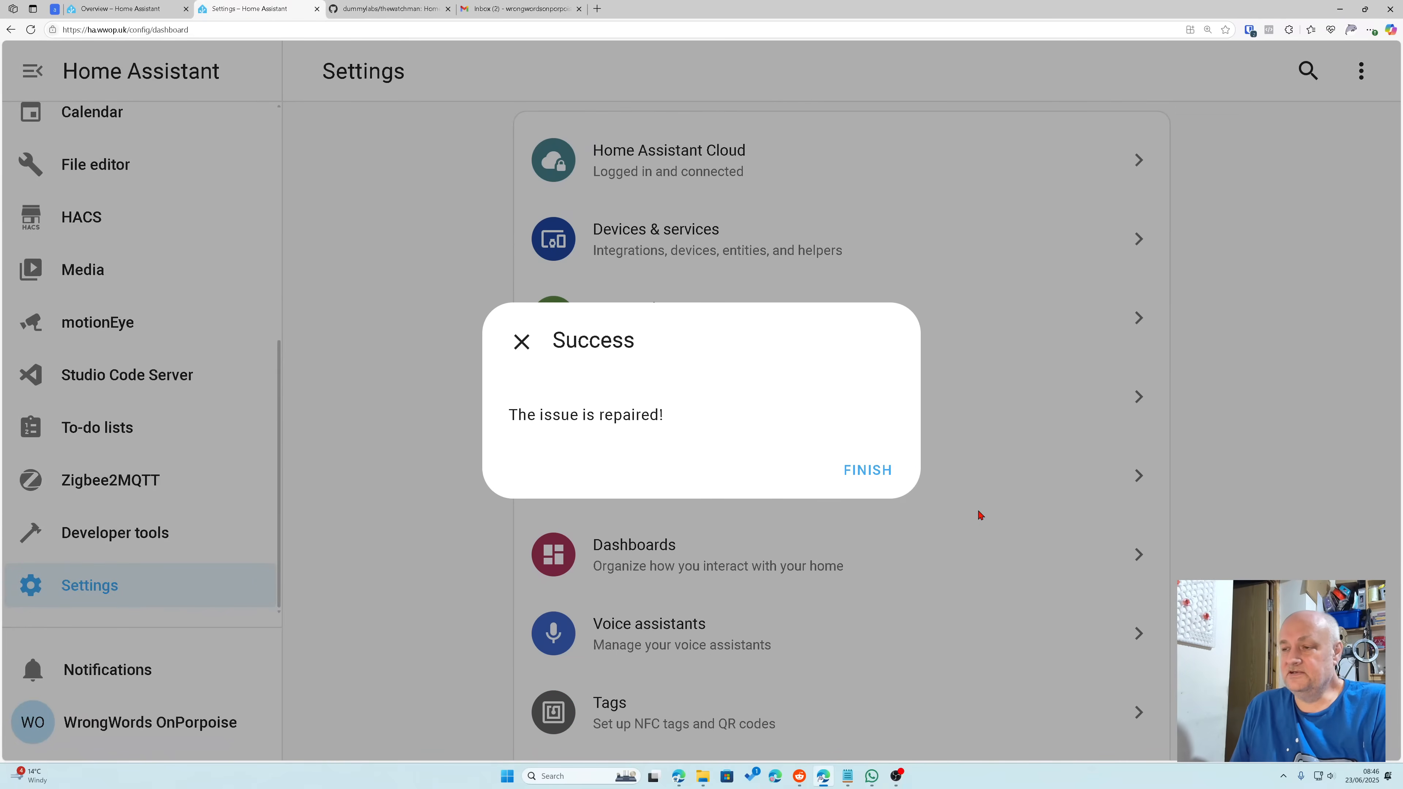
pyautogui.click(841, 477)
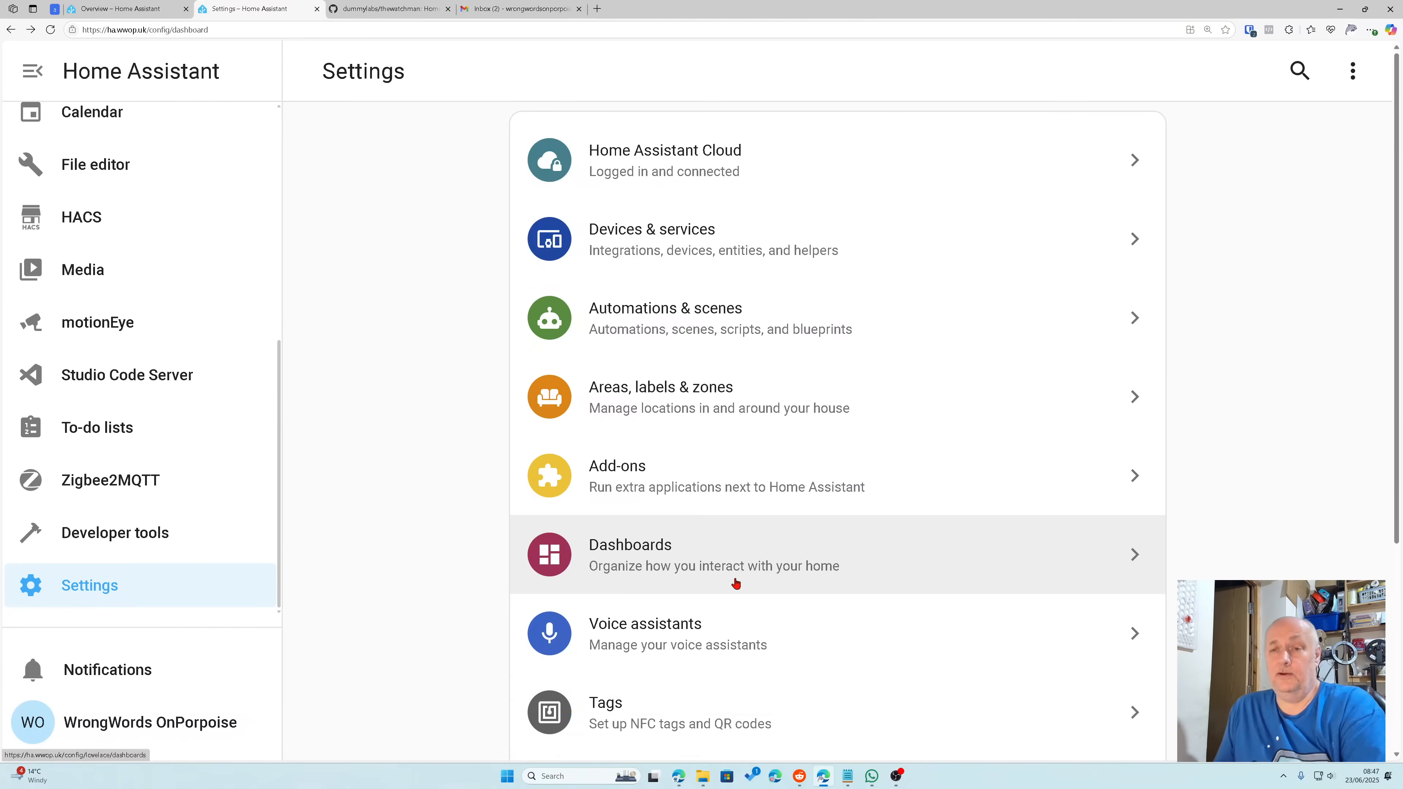
# Step: Add the Watchman integration under Devices & services and assign its device to the Server area
pyautogui.scroll(5, 173, 359)
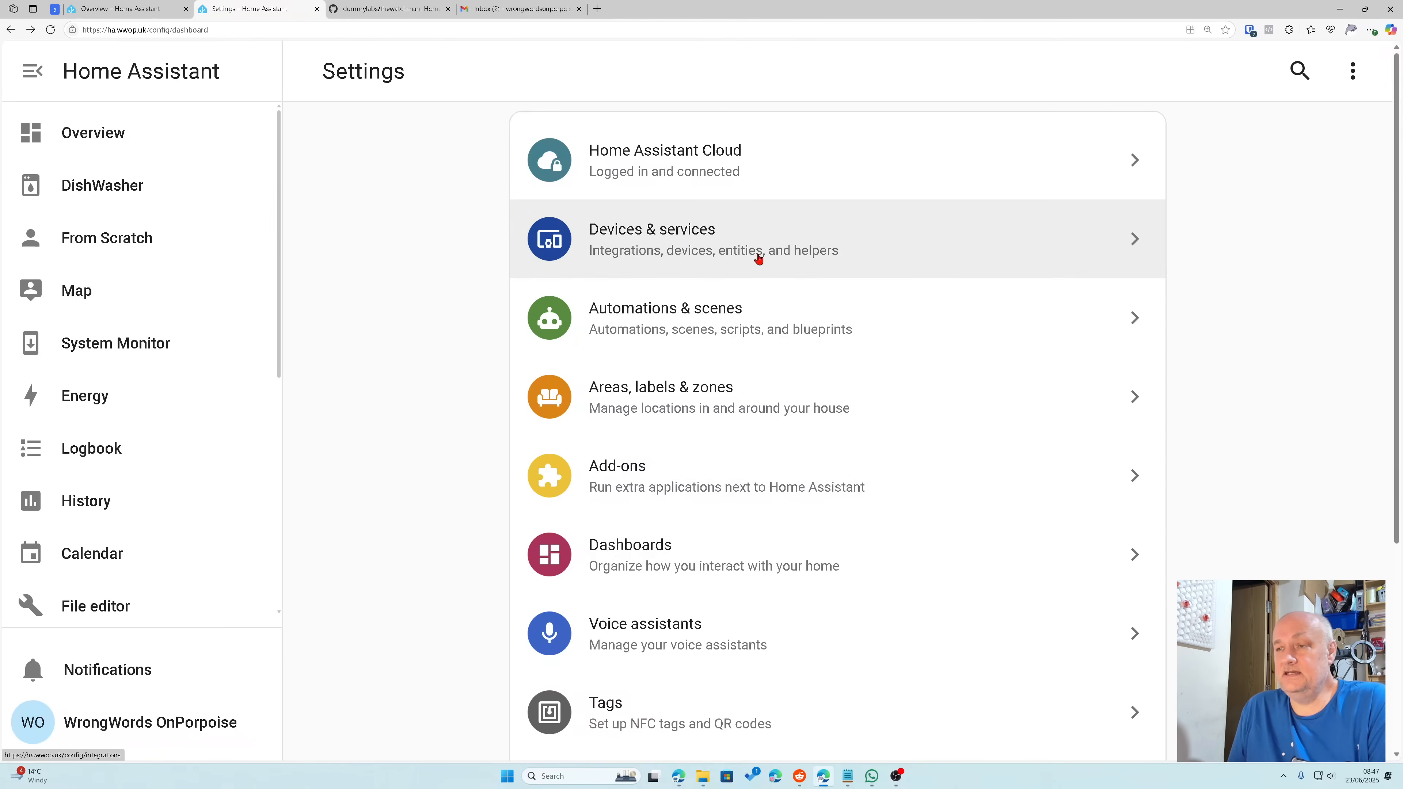
pyautogui.click(706, 250)
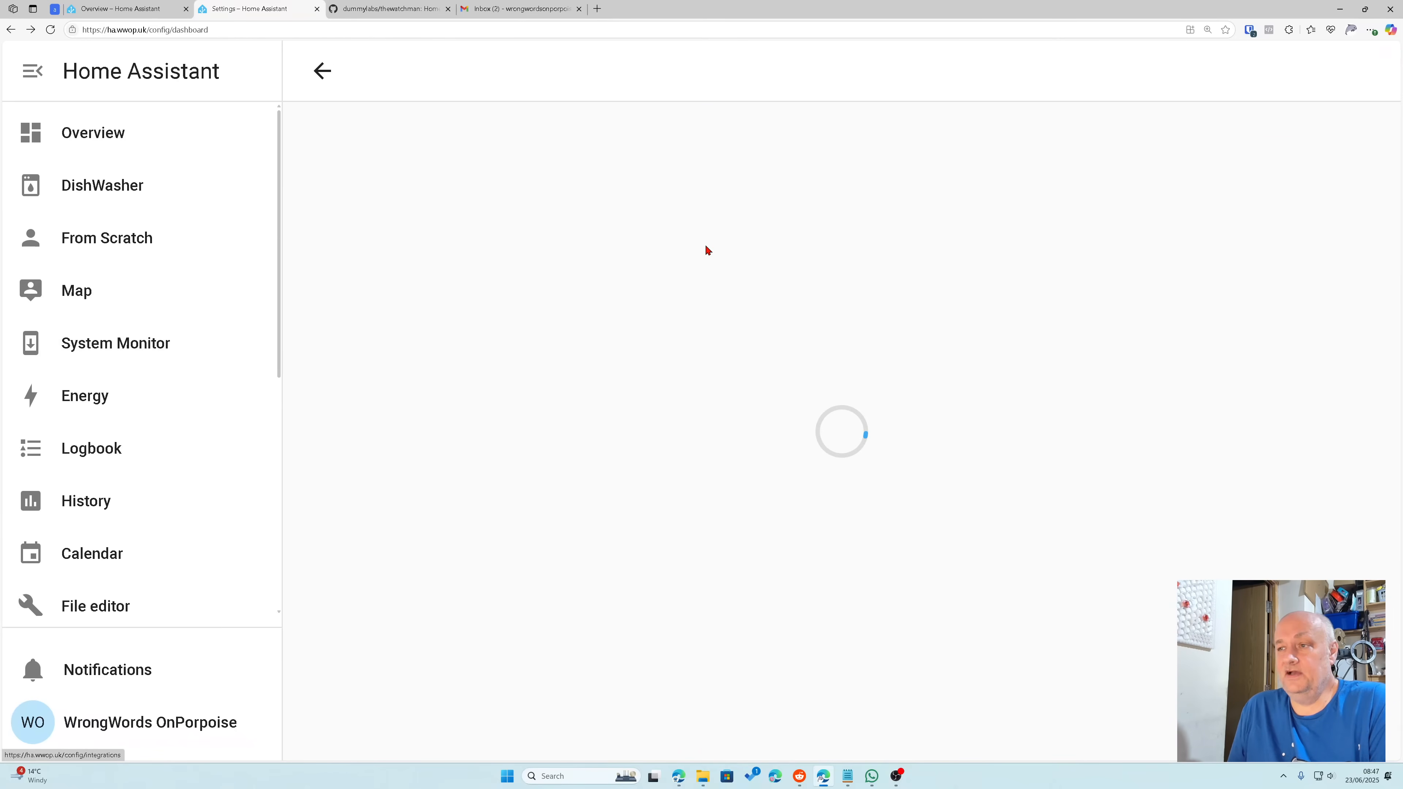
pyautogui.click(1276, 718)
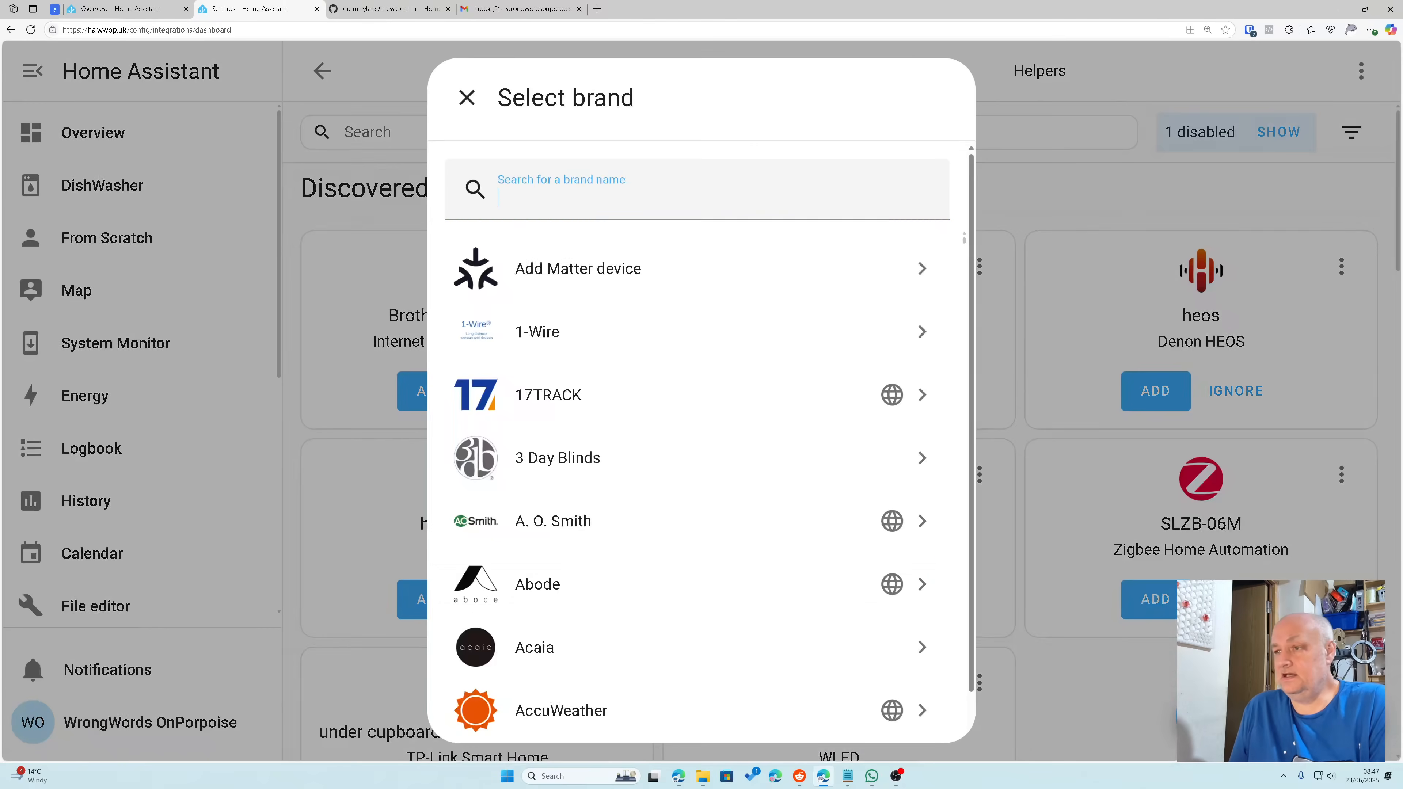
pyautogui.write('watch')
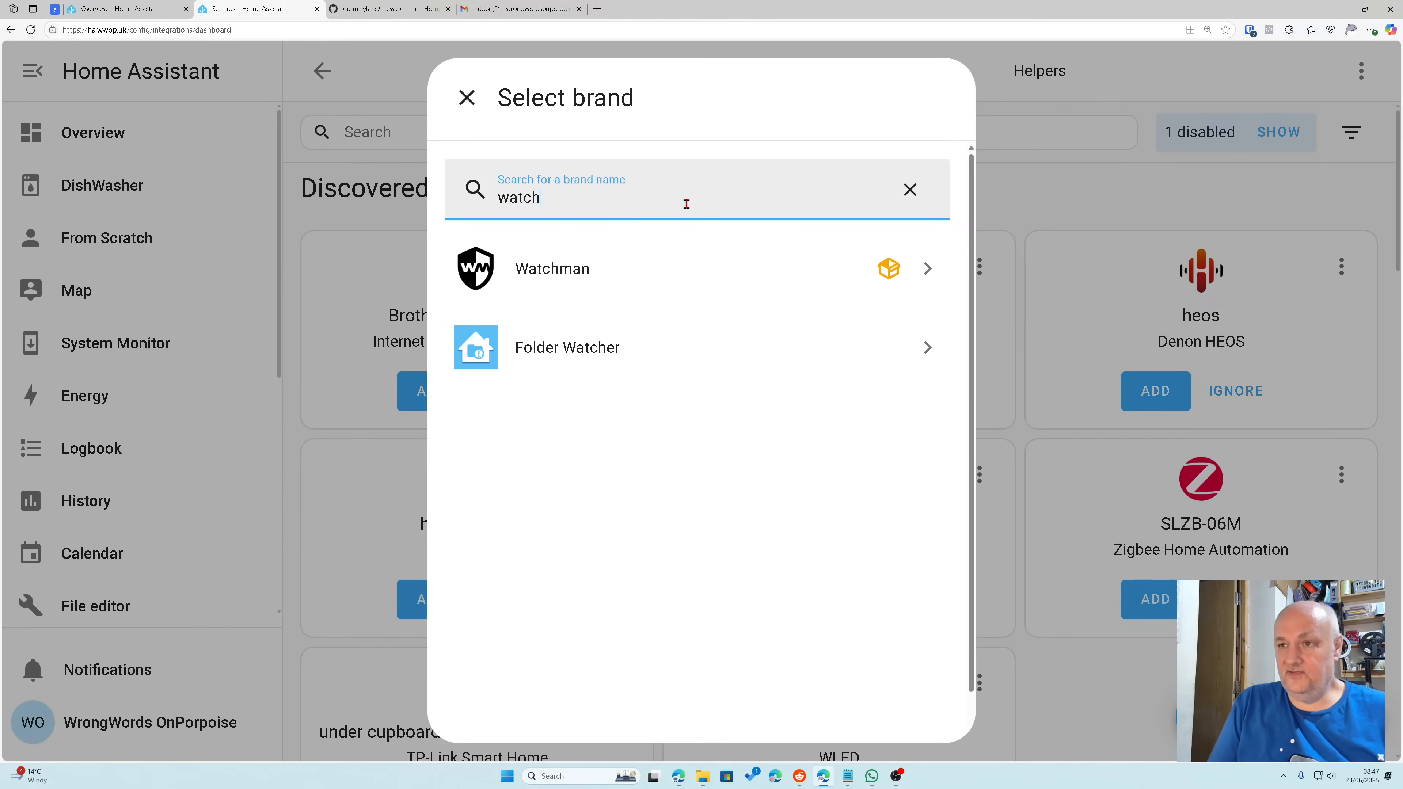
pyautogui.click(648, 283)
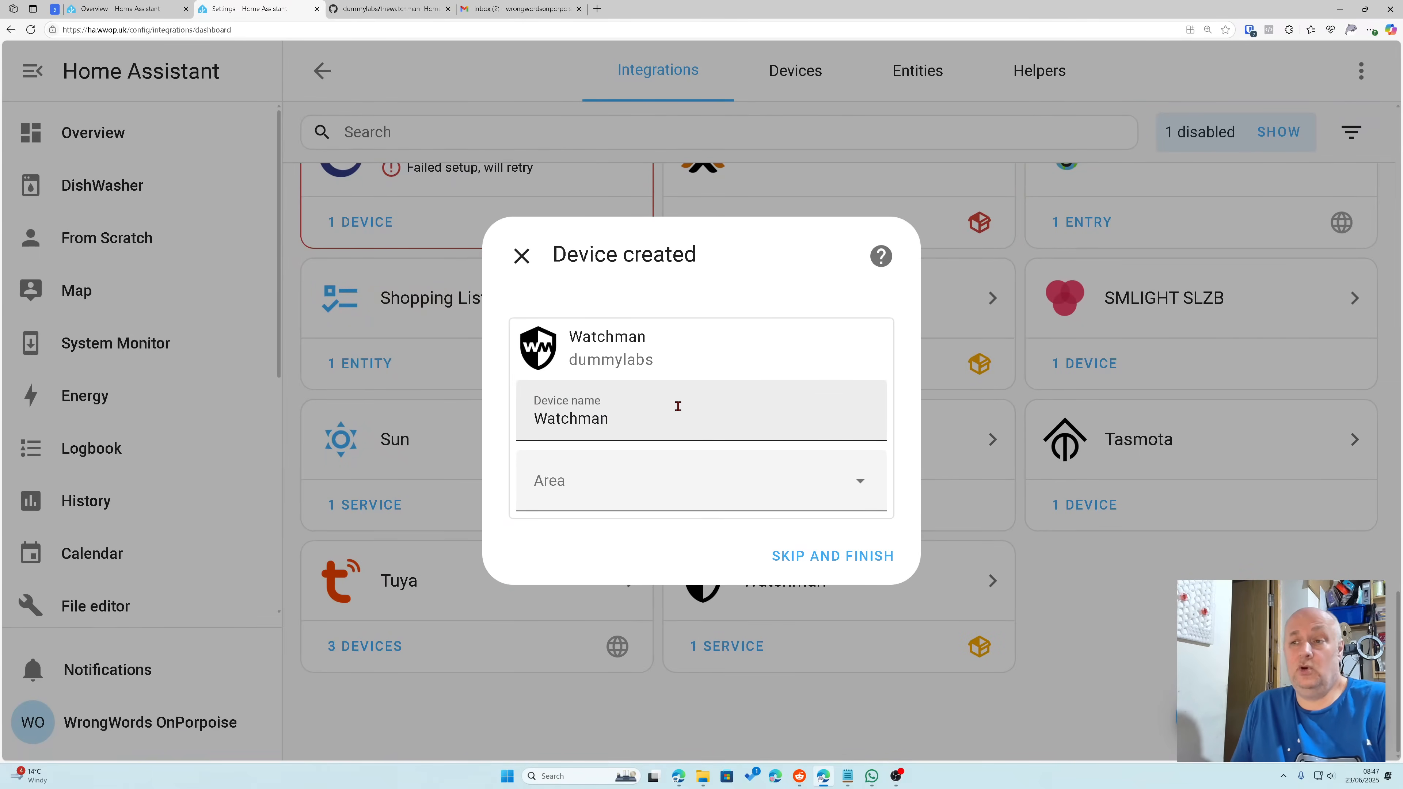
pyautogui.click(858, 483)
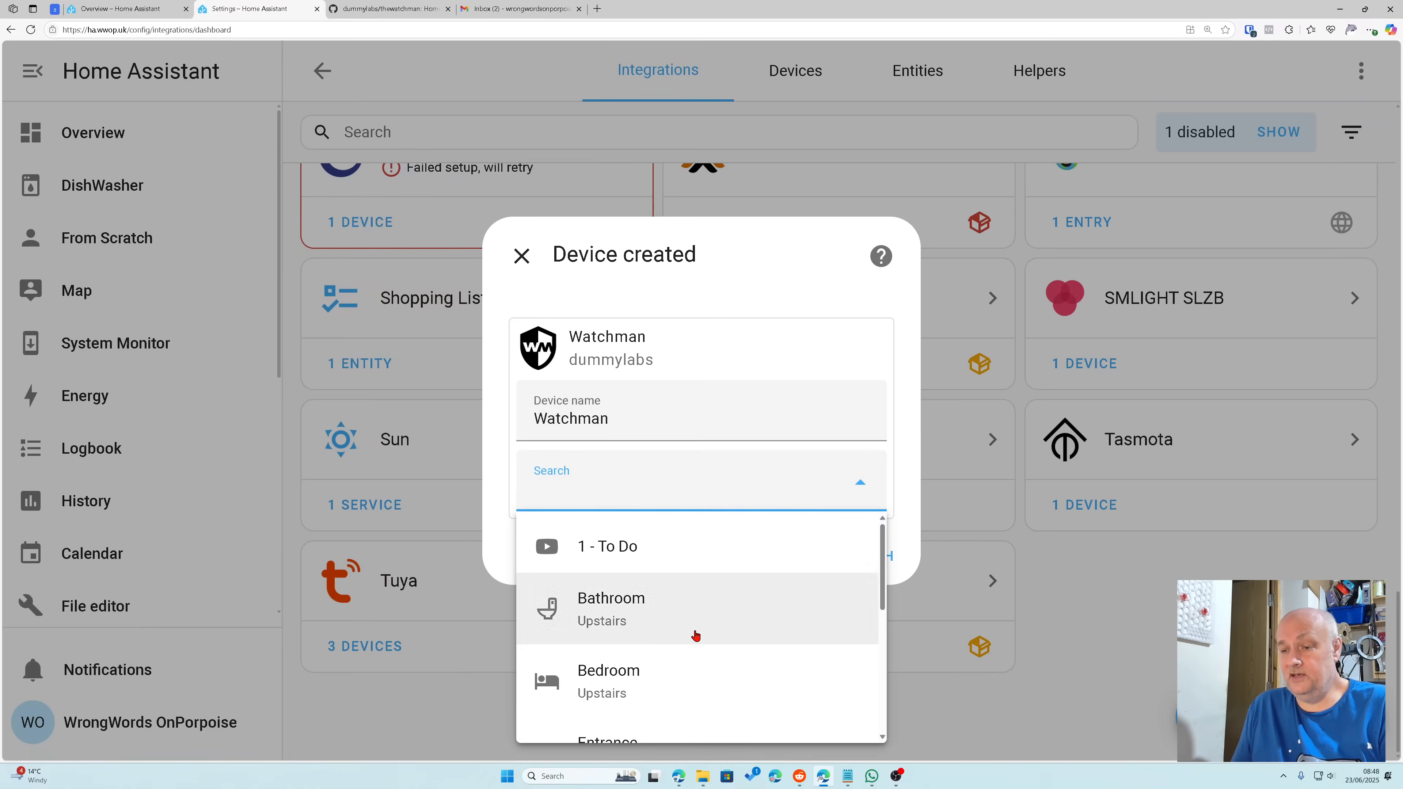
pyautogui.scroll(-3, 717, 611)
pyautogui.click(647, 651)
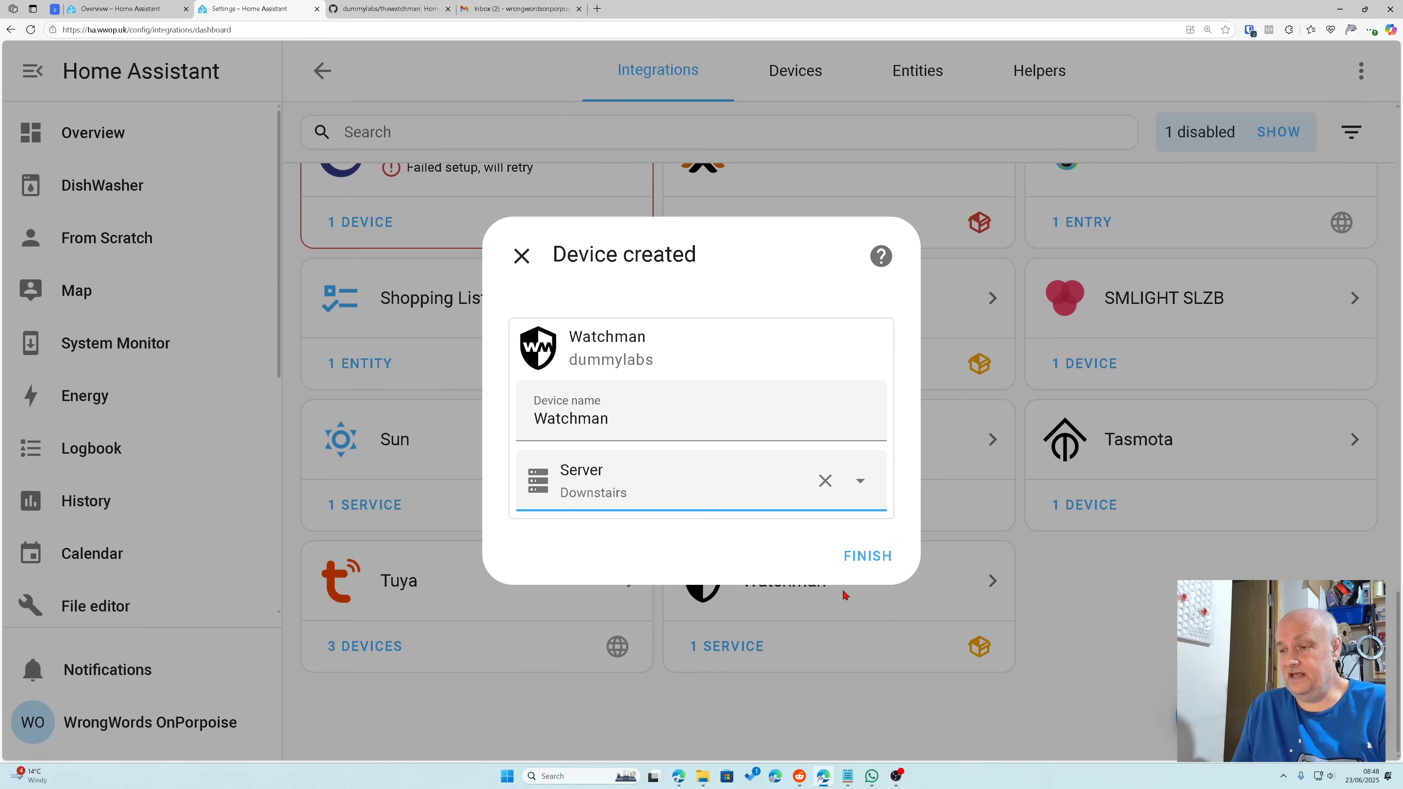
pyautogui.click(876, 559)
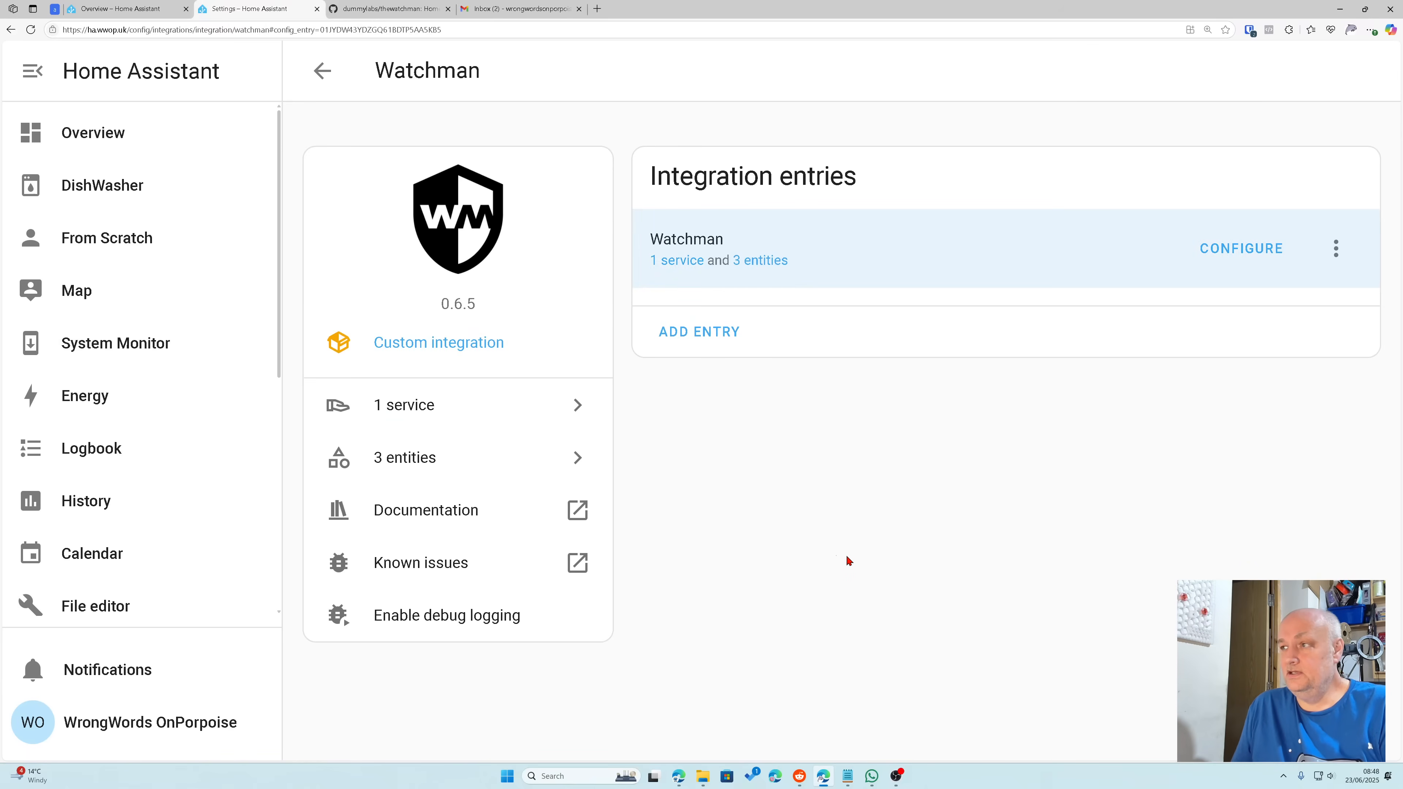
# Step: In Watchman's configuration, change the custom report header to "-== Wrong Words Watchman Report ==-"
pyautogui.click(1230, 259)
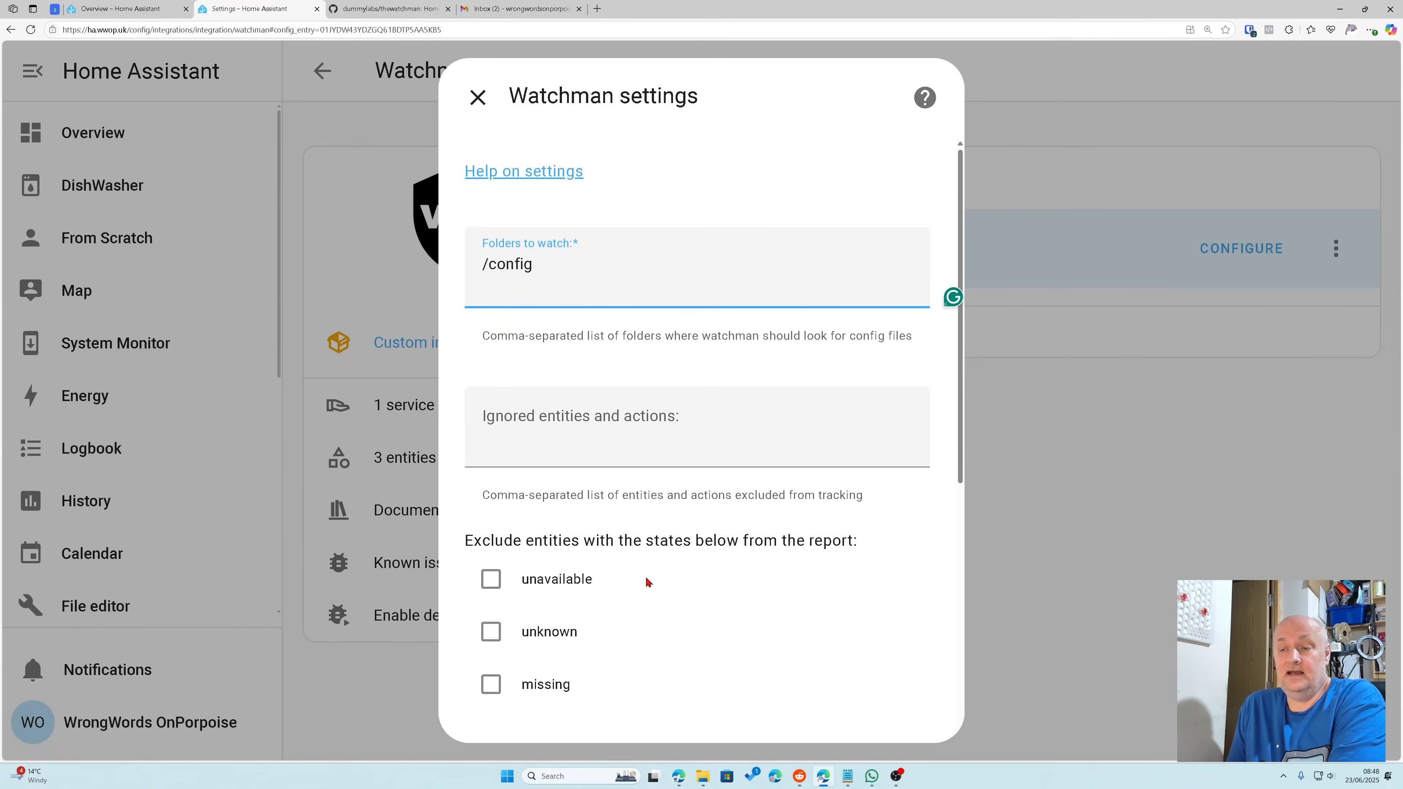
pyautogui.scroll(-4, 648, 582)
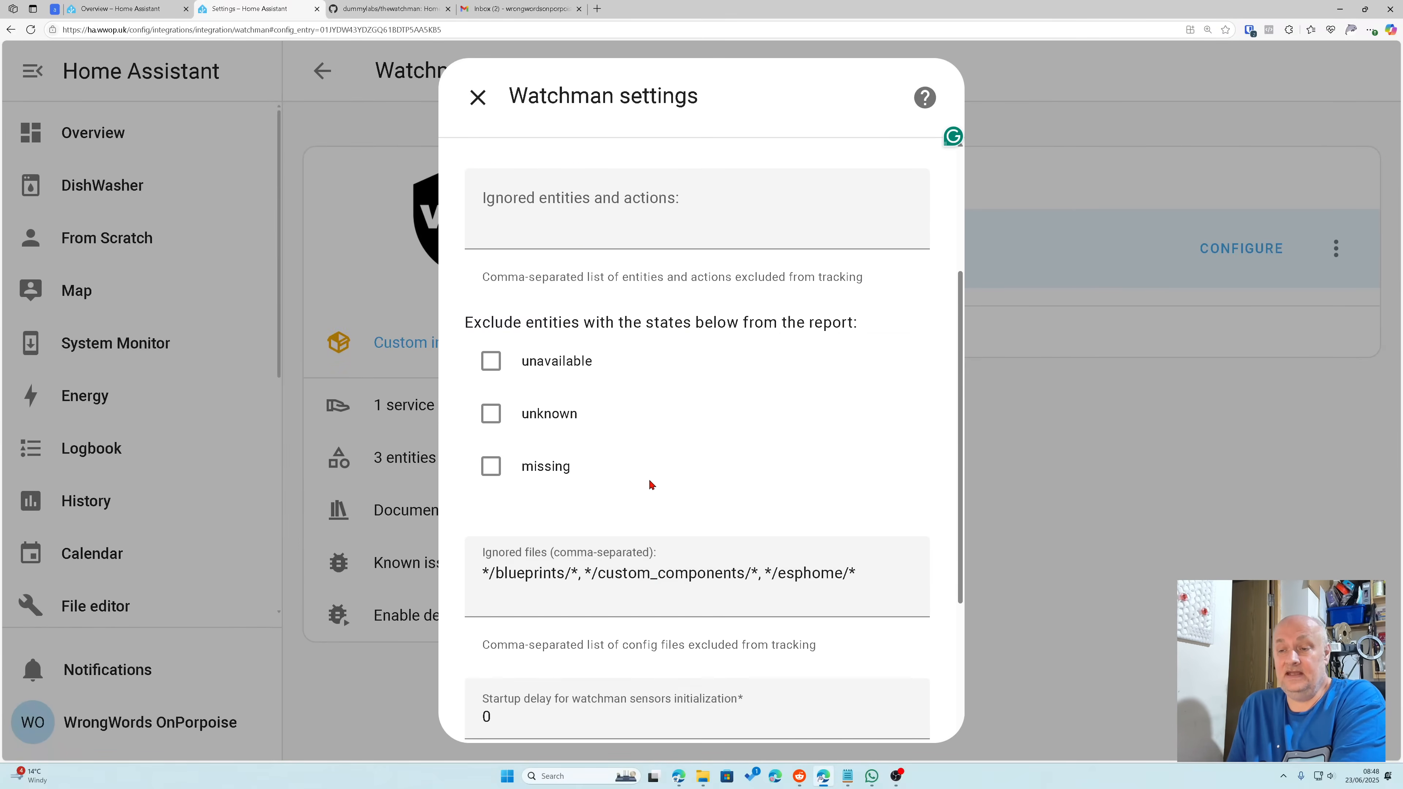
pyautogui.scroll(-2, 652, 485)
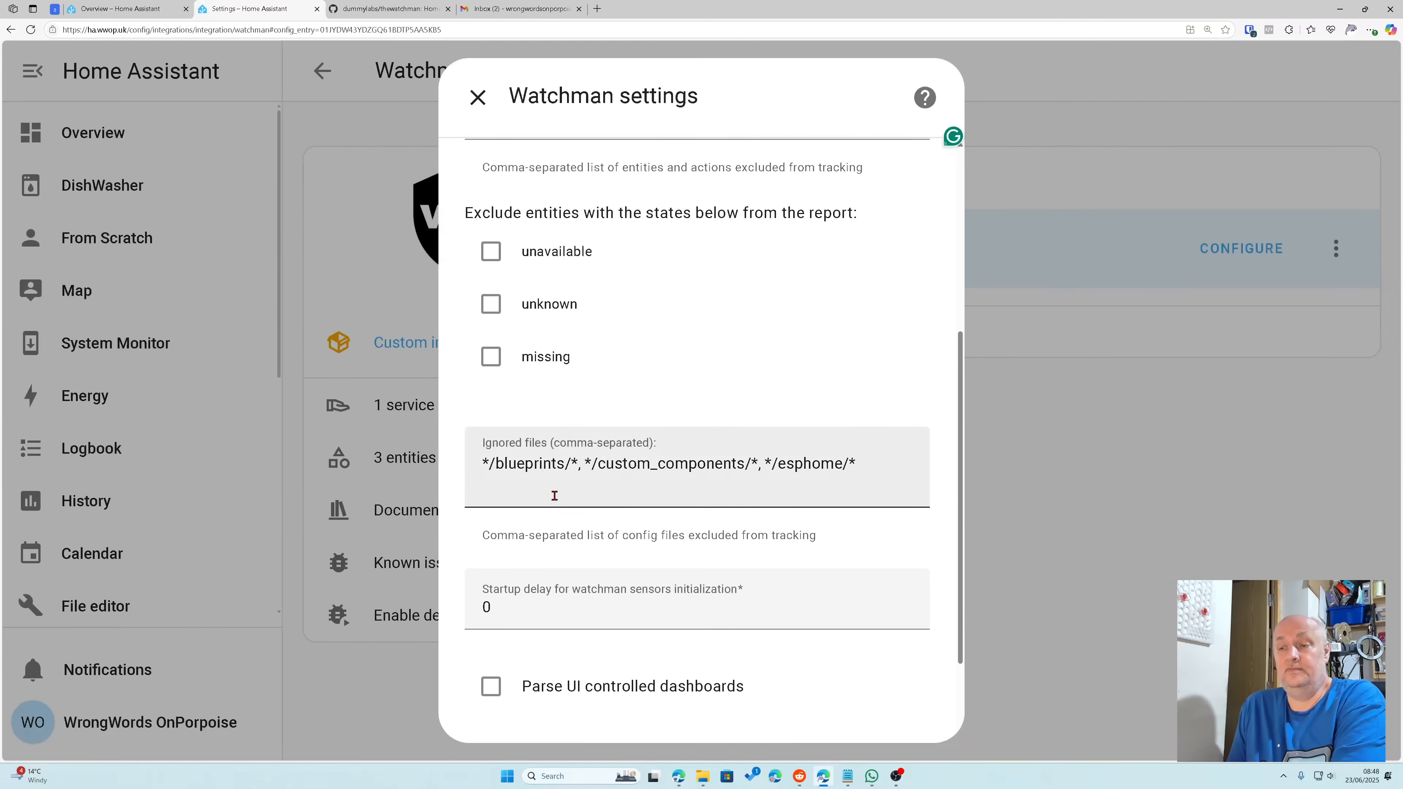
pyautogui.scroll(-2, 636, 564)
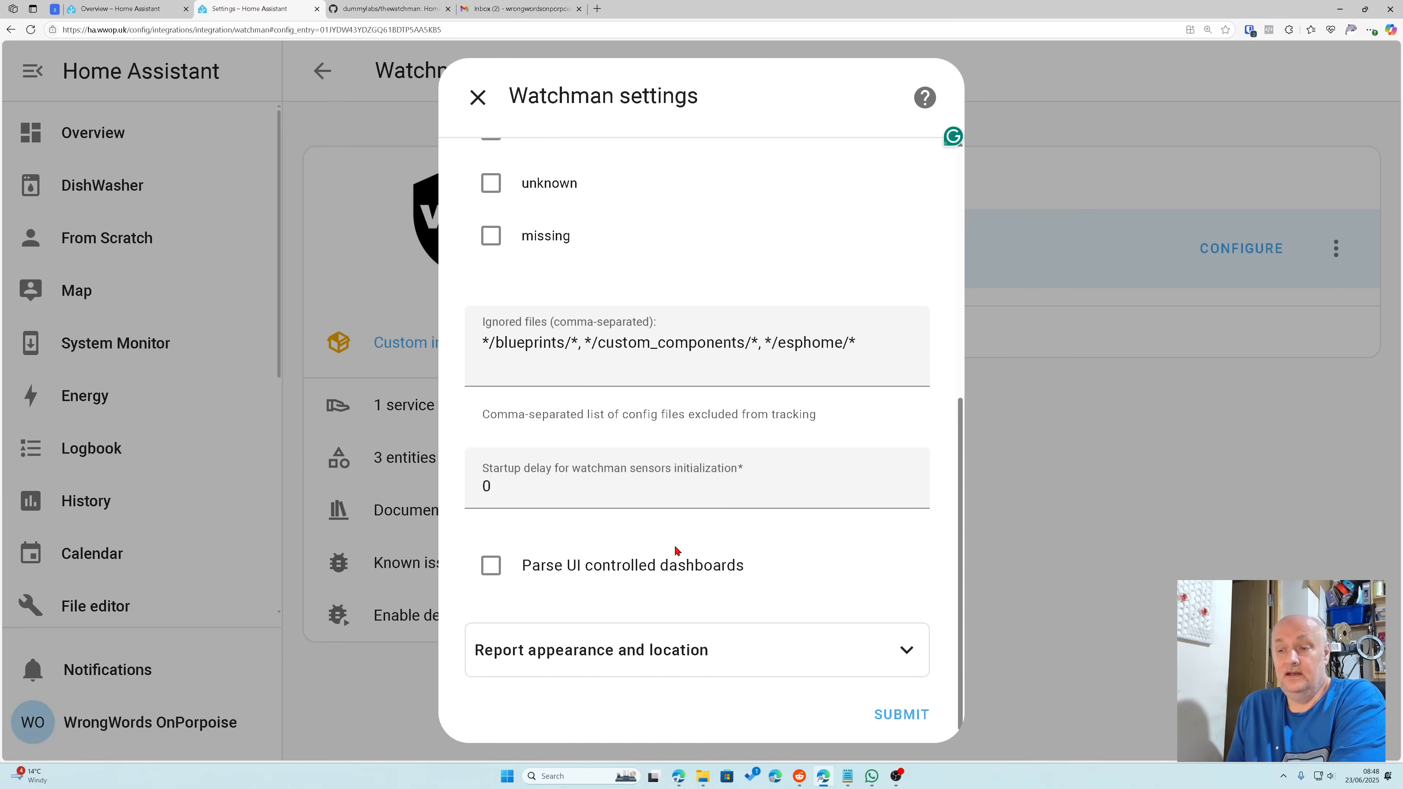
pyautogui.click(906, 652)
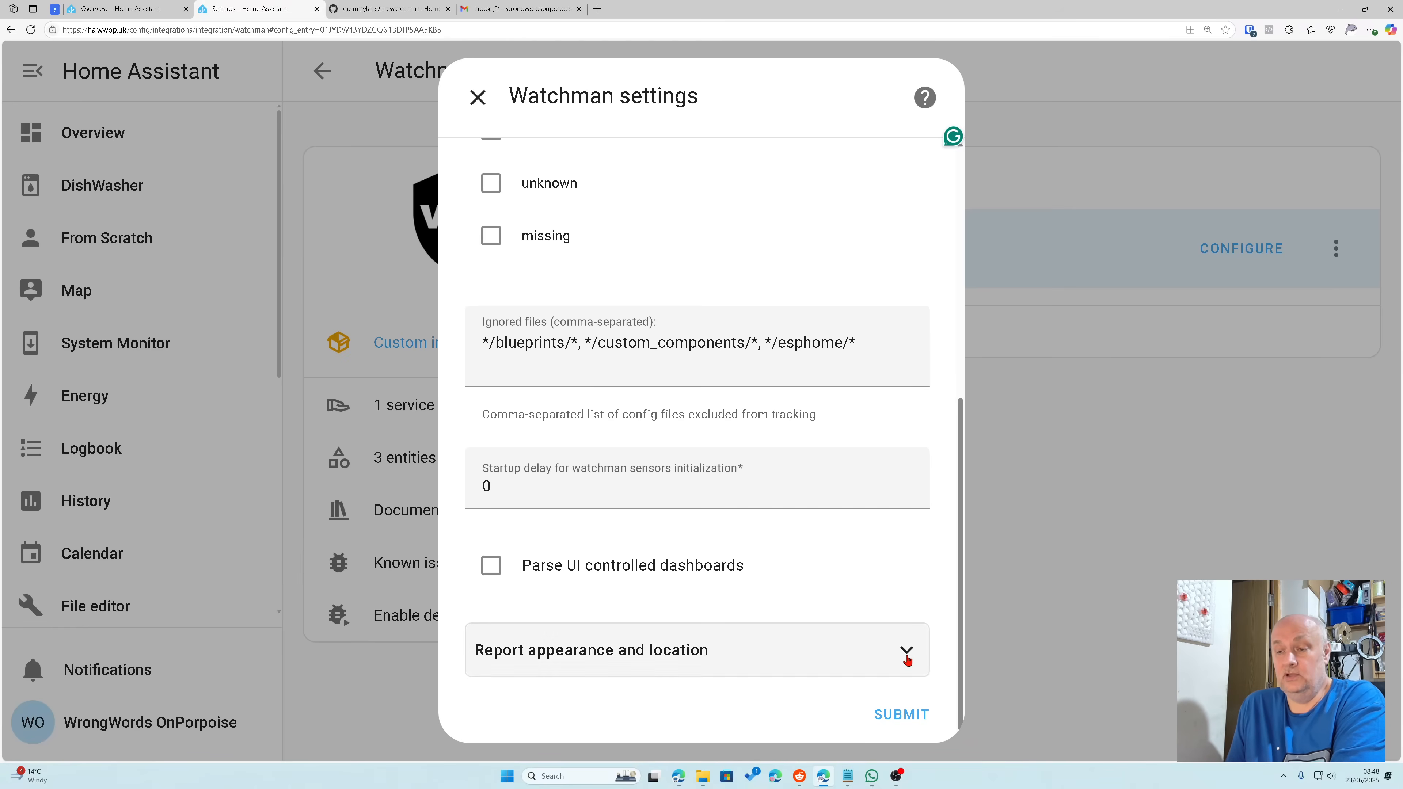
pyautogui.scroll(-4, 884, 655)
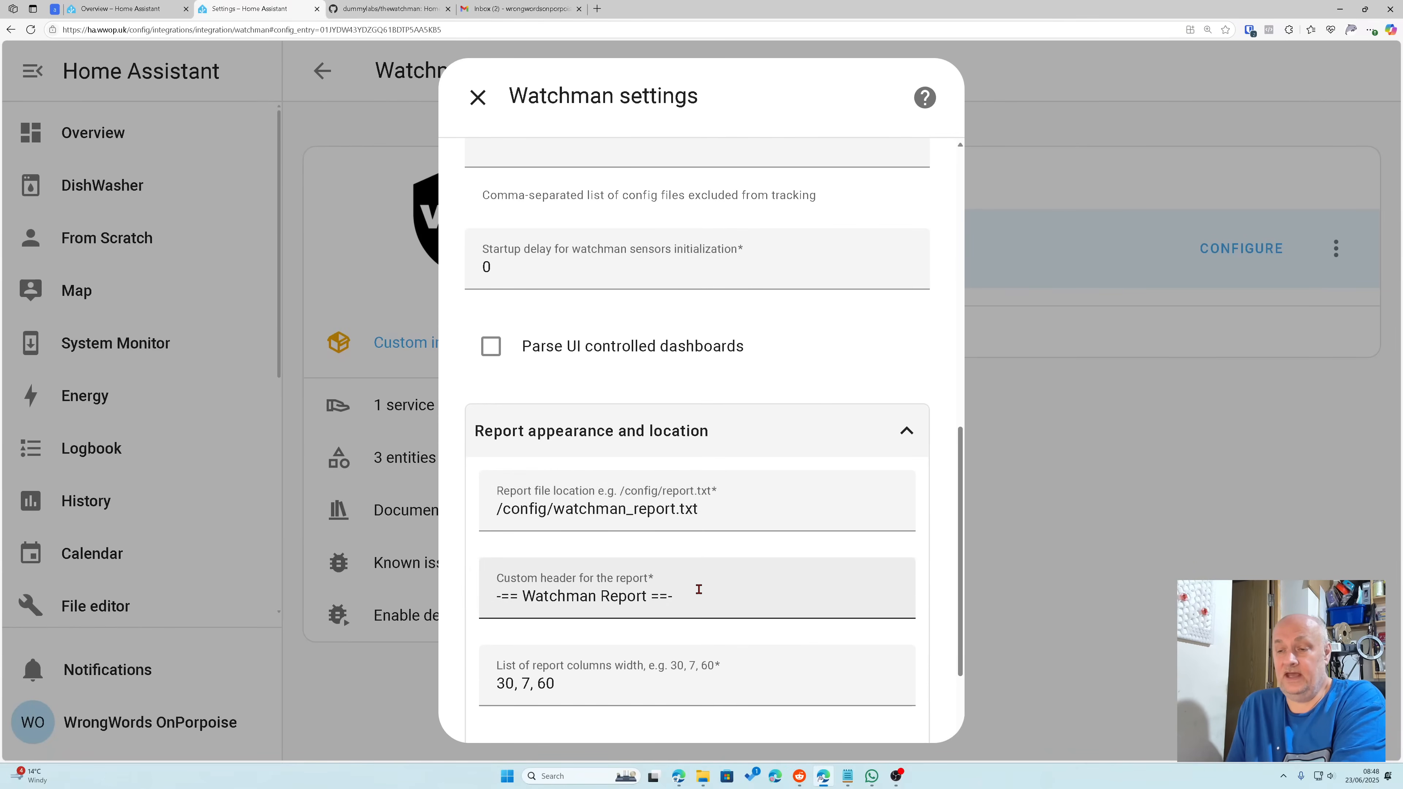
pyautogui.scroll(-2, 698, 589)
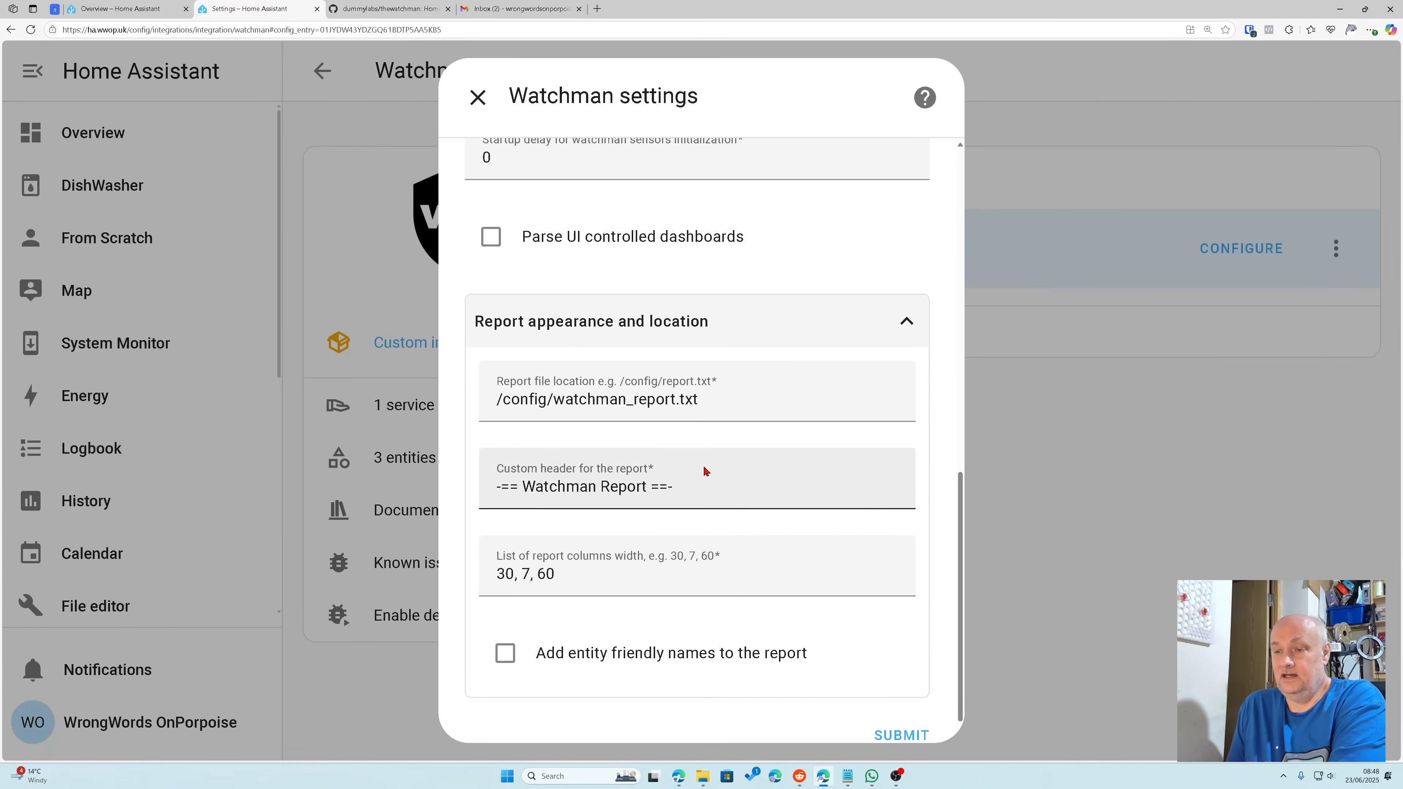
pyautogui.click(526, 486)
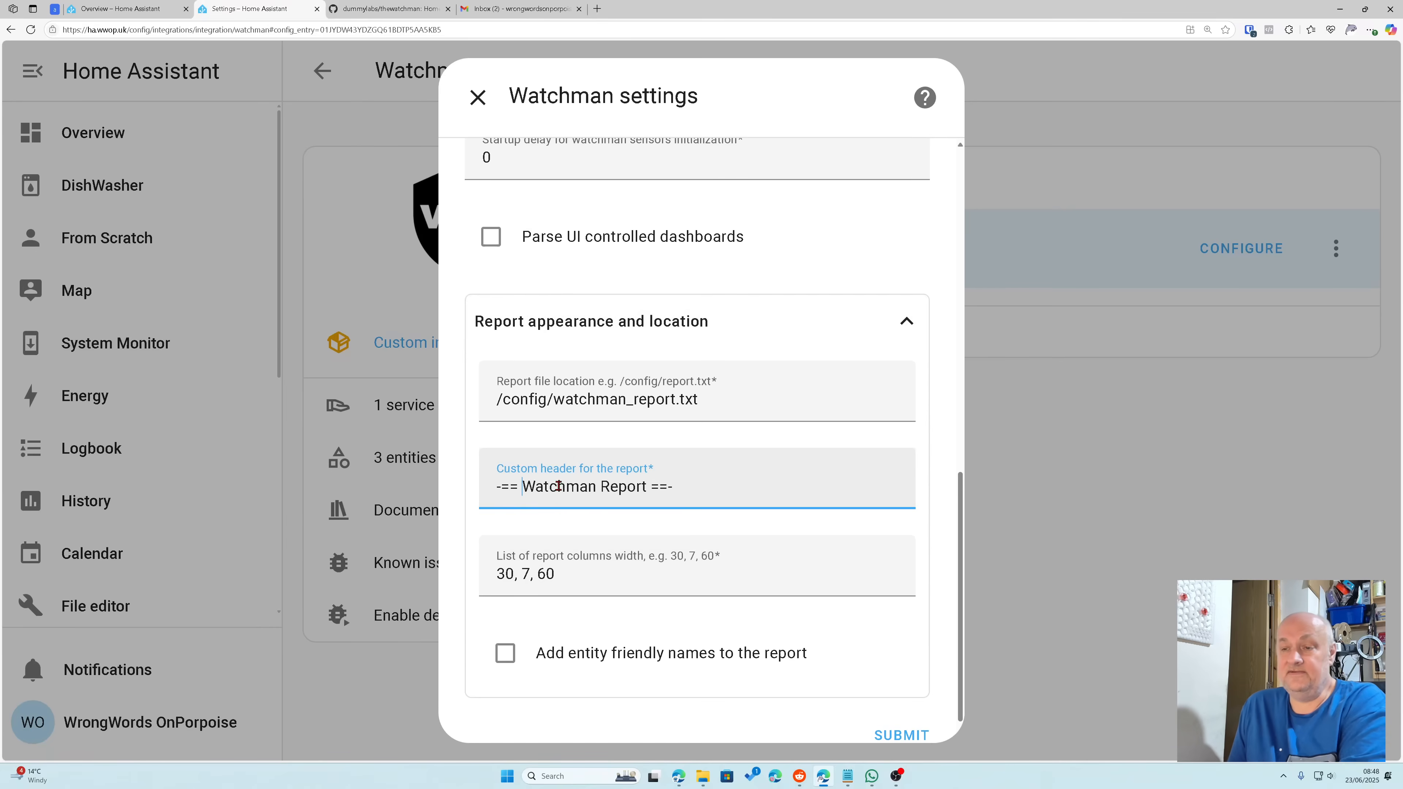
pyautogui.write('Wro')
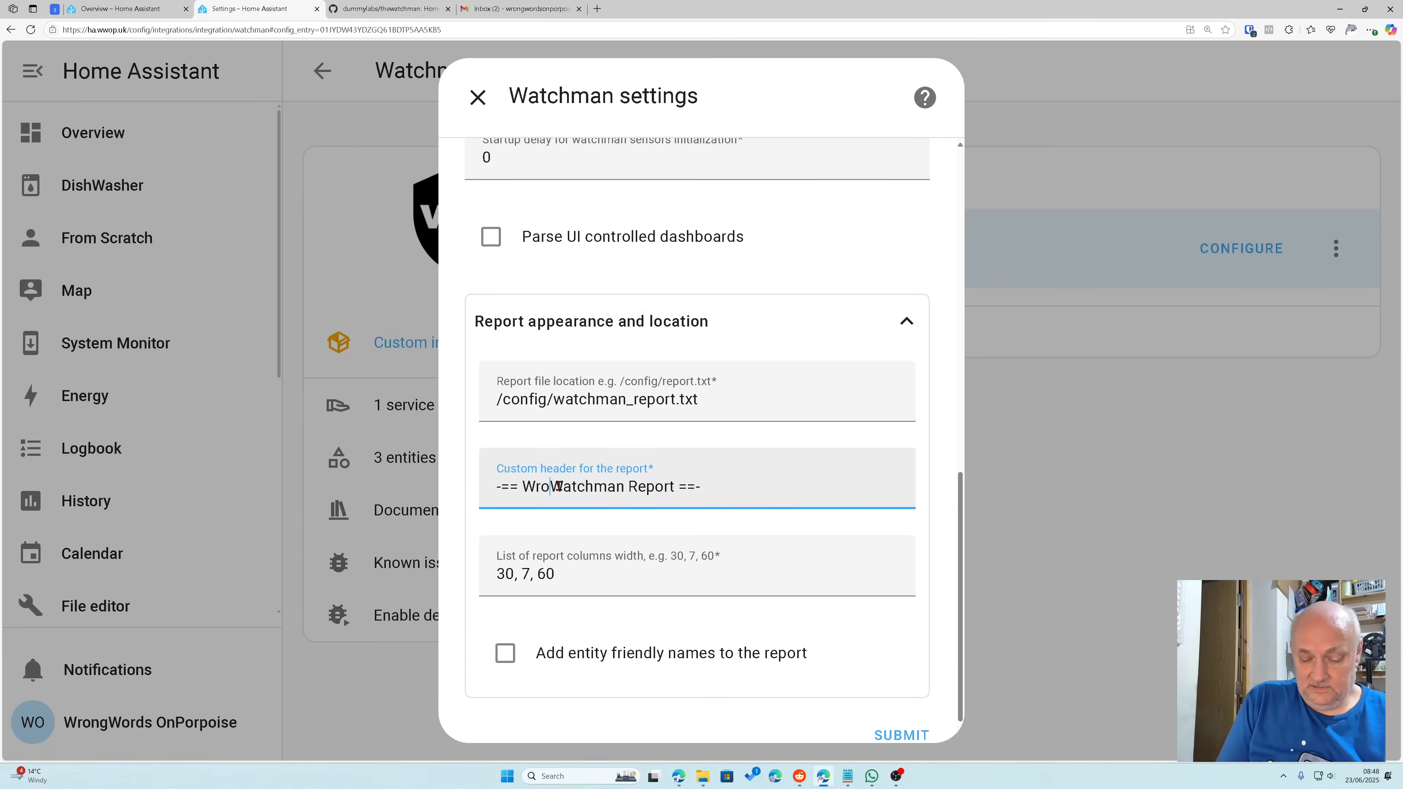
pyautogui.write('ng Wo')
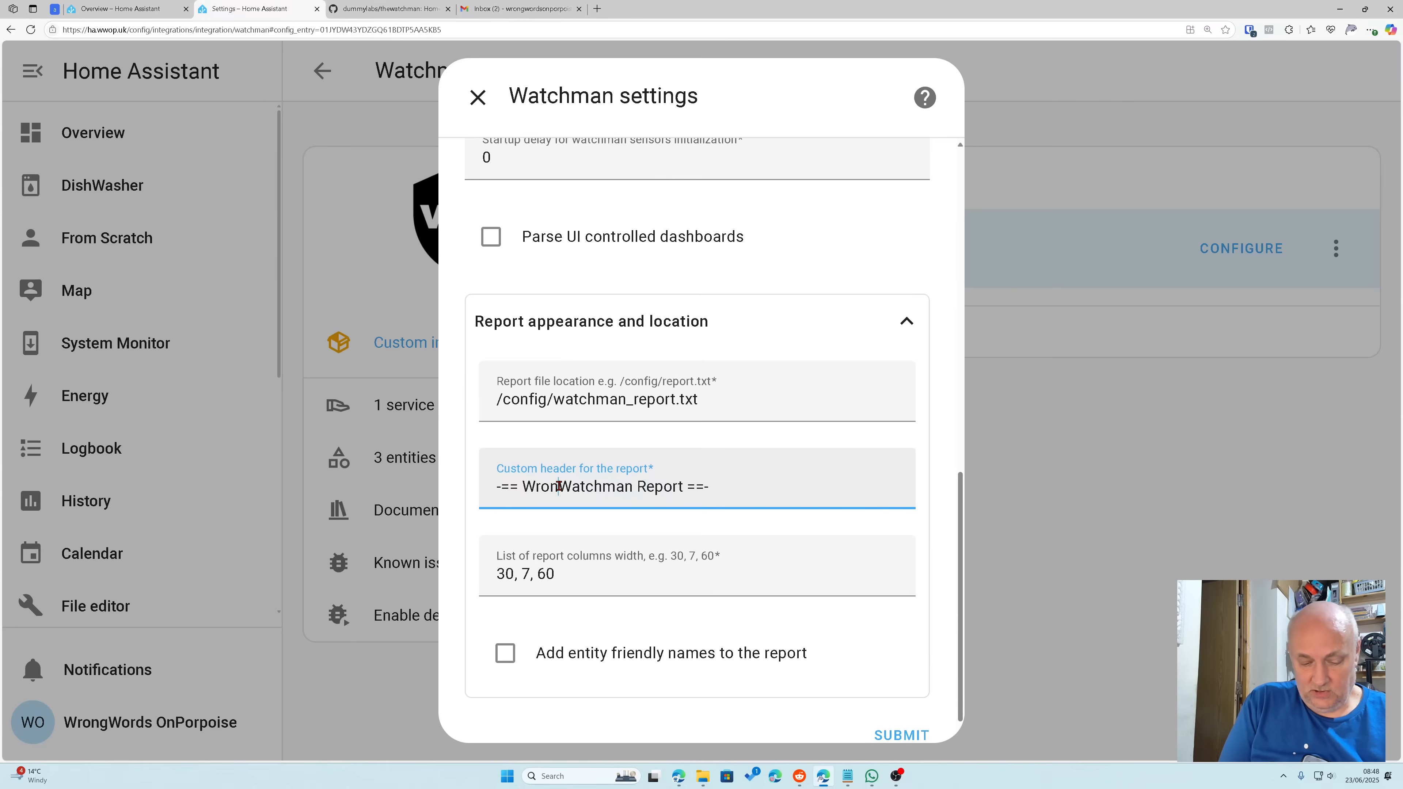
pyautogui.write('rds')
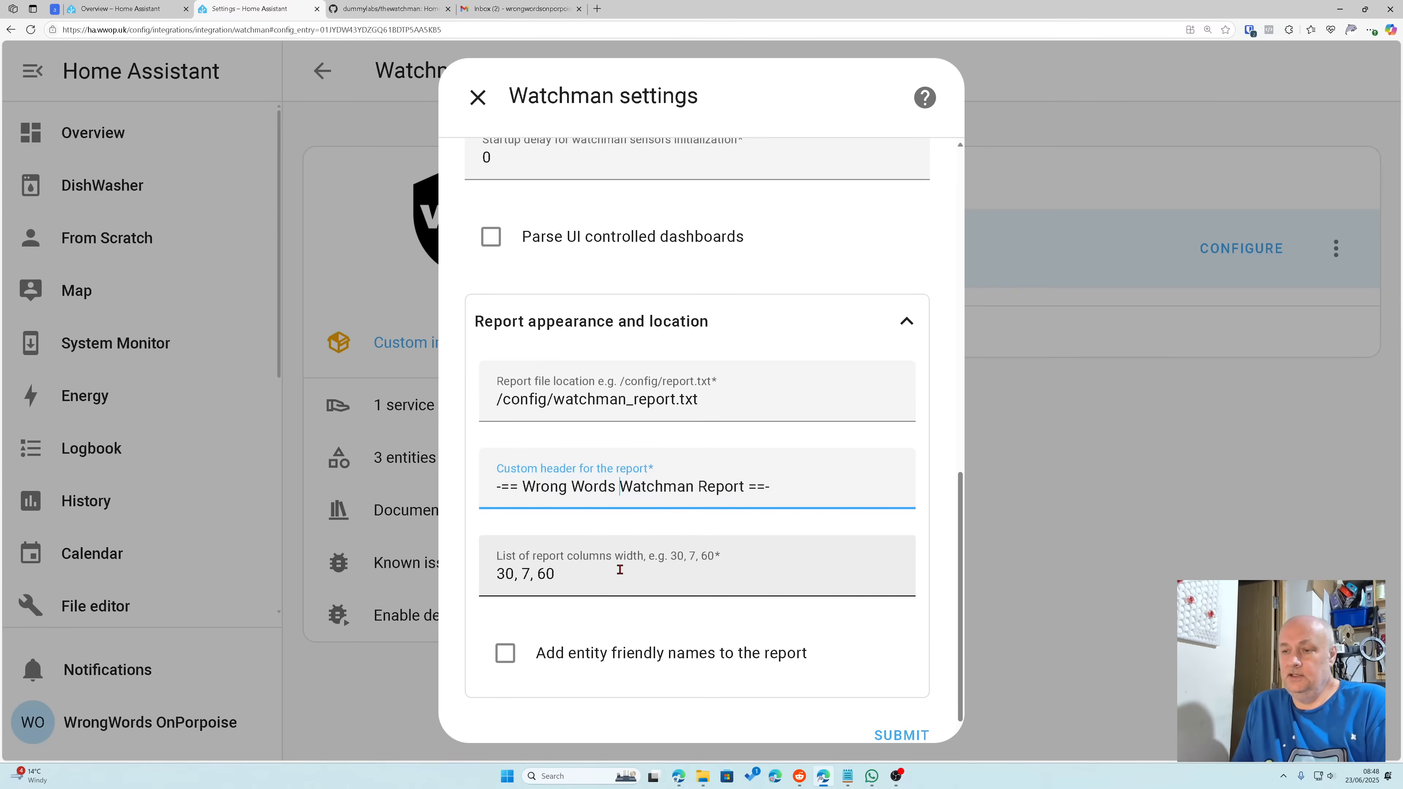
# Step: Enable adding entity friendly names to the report and save the Watchman settings
pyautogui.scroll(-1, 621, 567)
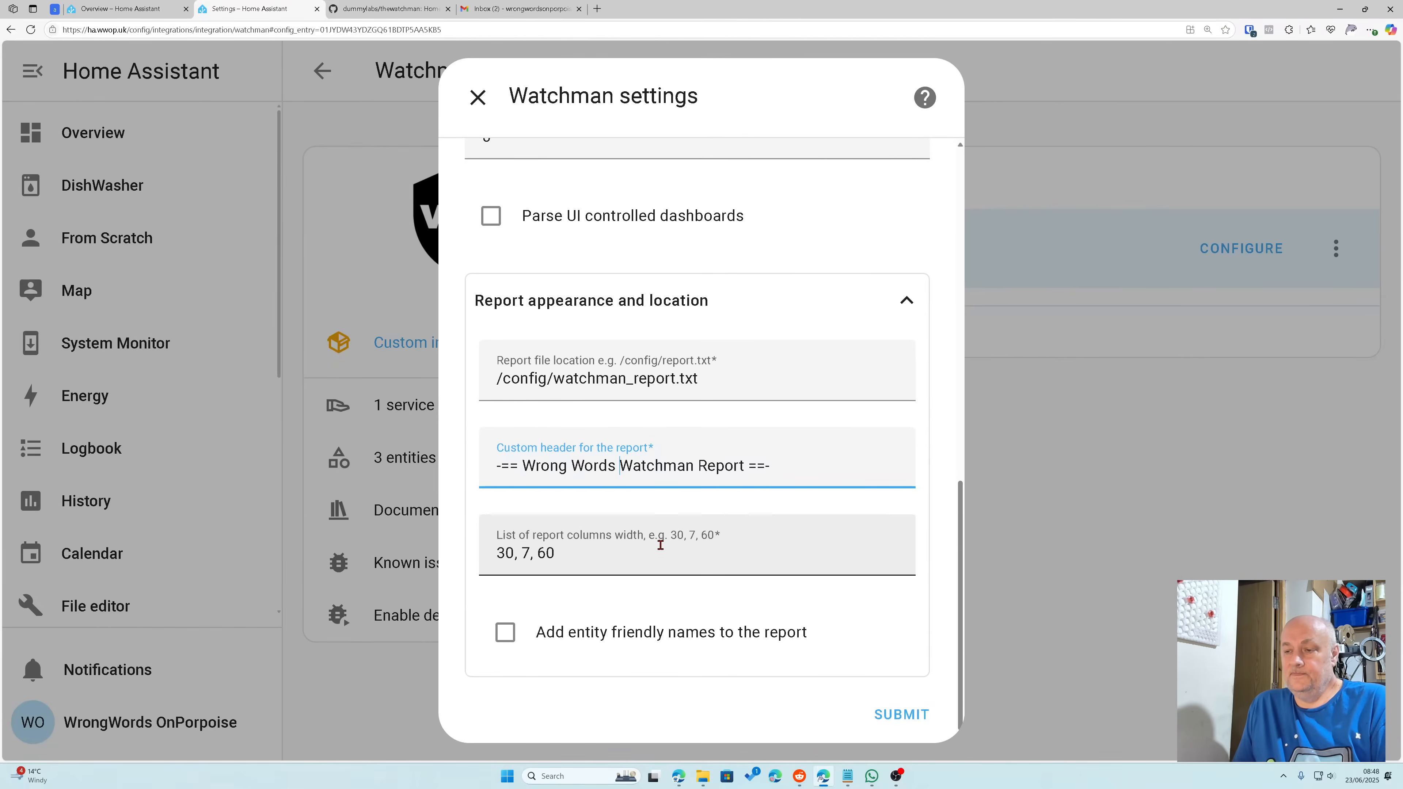
pyautogui.click(508, 639)
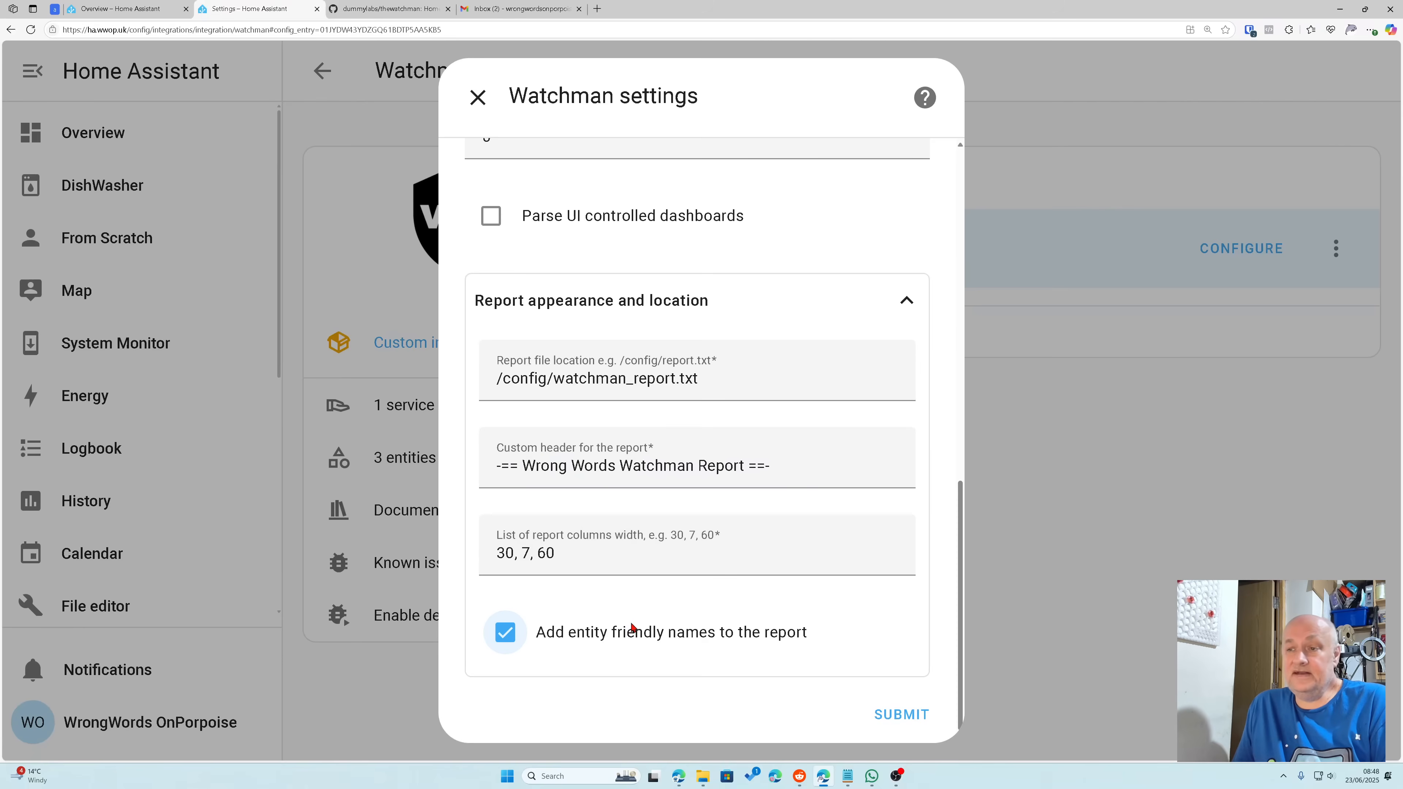
pyautogui.click(900, 715)
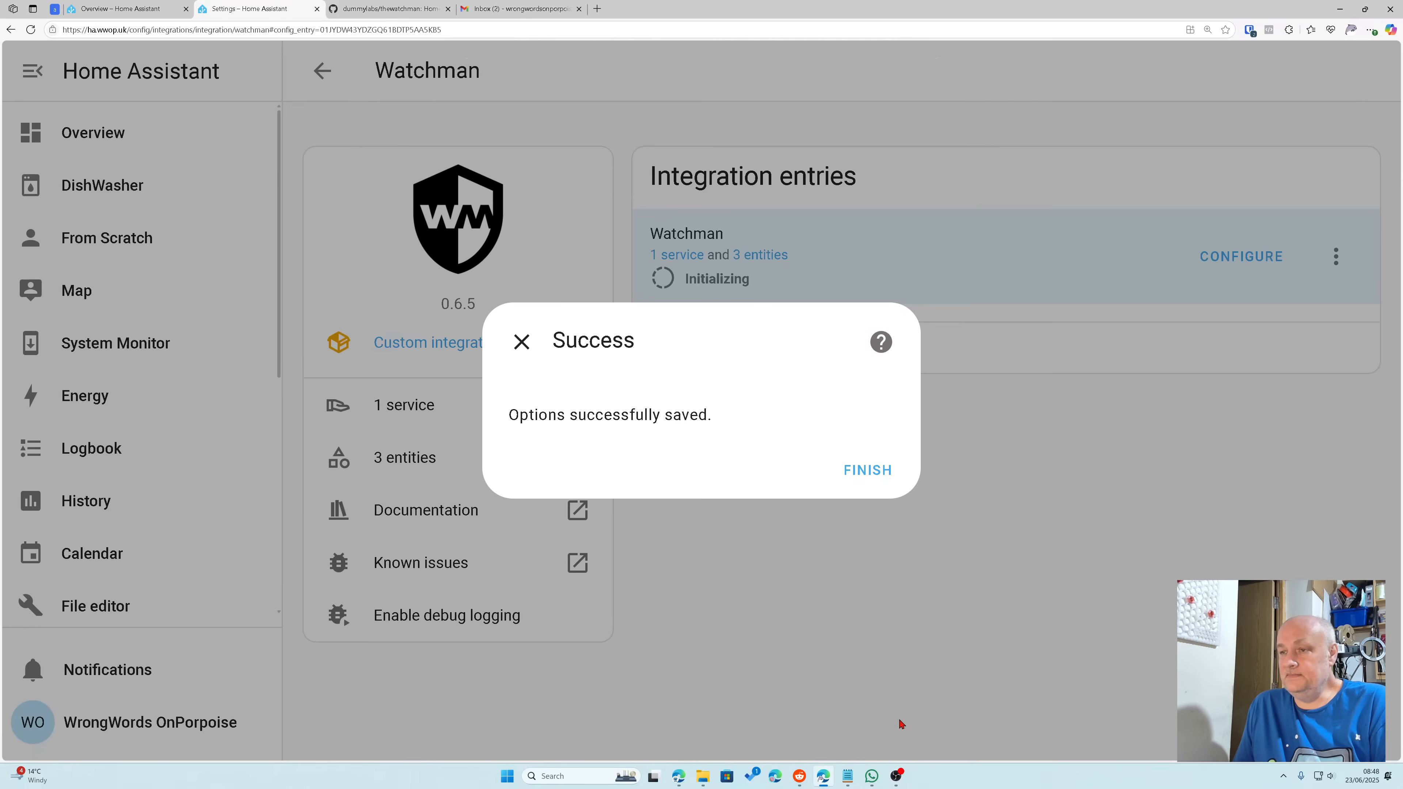
pyautogui.click(884, 474)
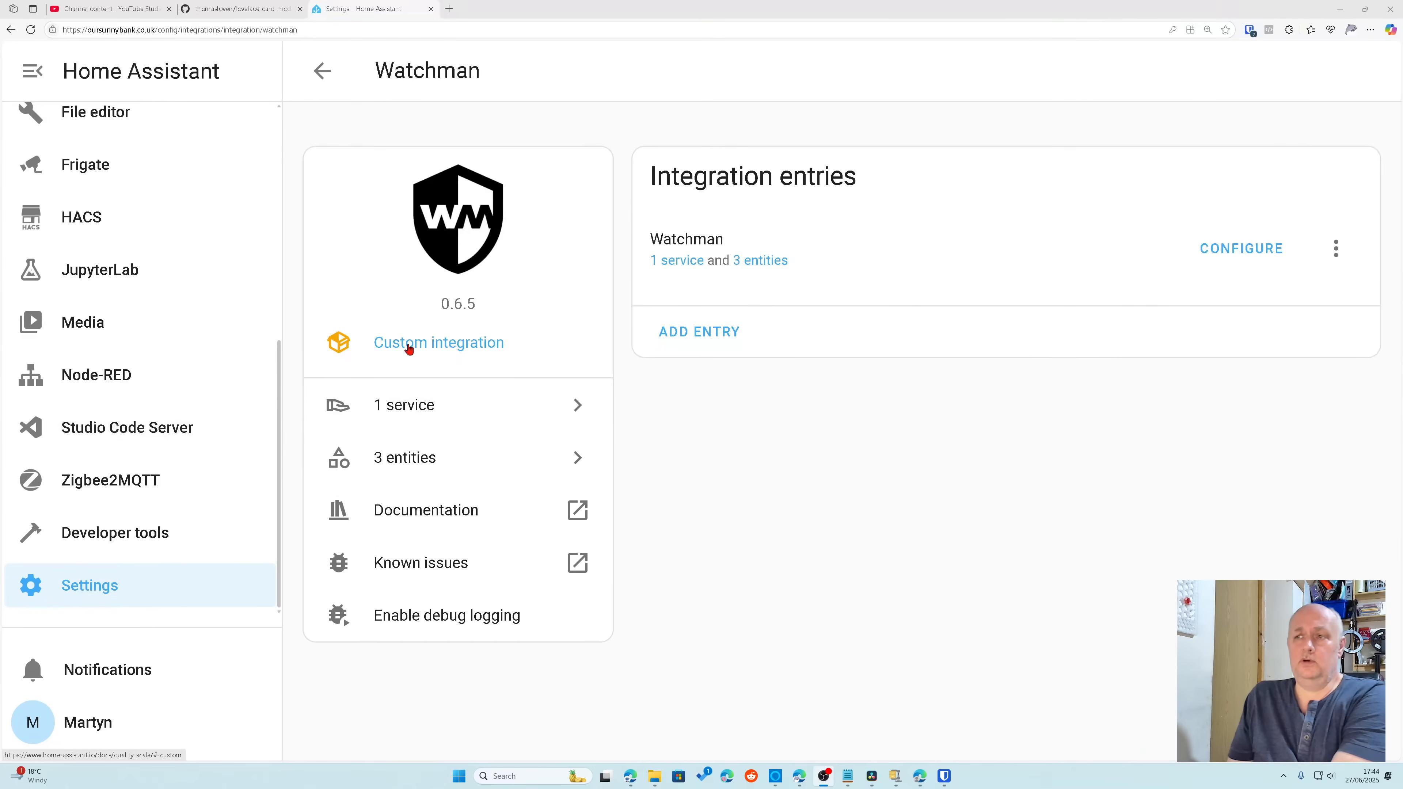
# Step: Search HACS for "card-mod" and open the card-mod repository page
pyautogui.scroll(5, 213, 399)
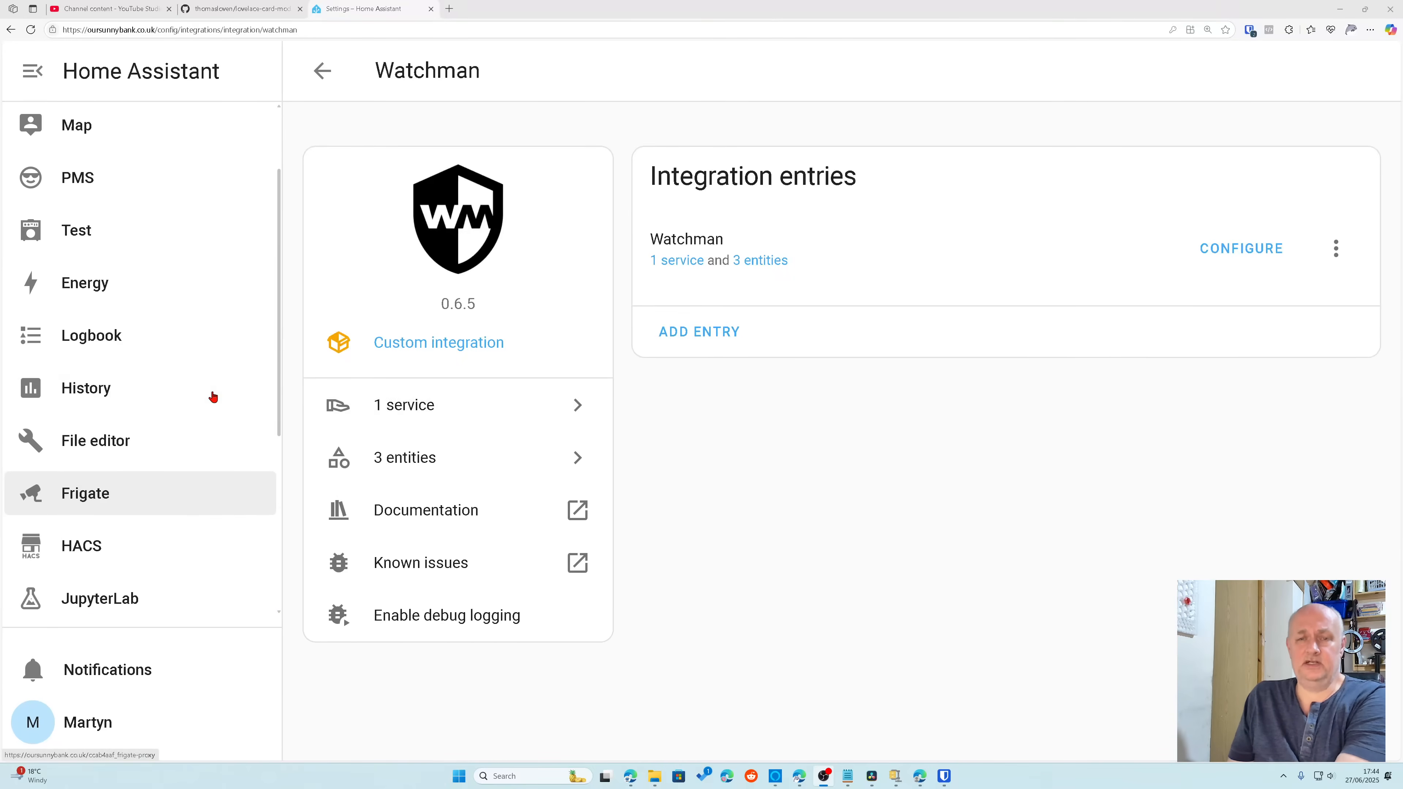
pyautogui.scroll(-4, 213, 398)
pyautogui.click(104, 326)
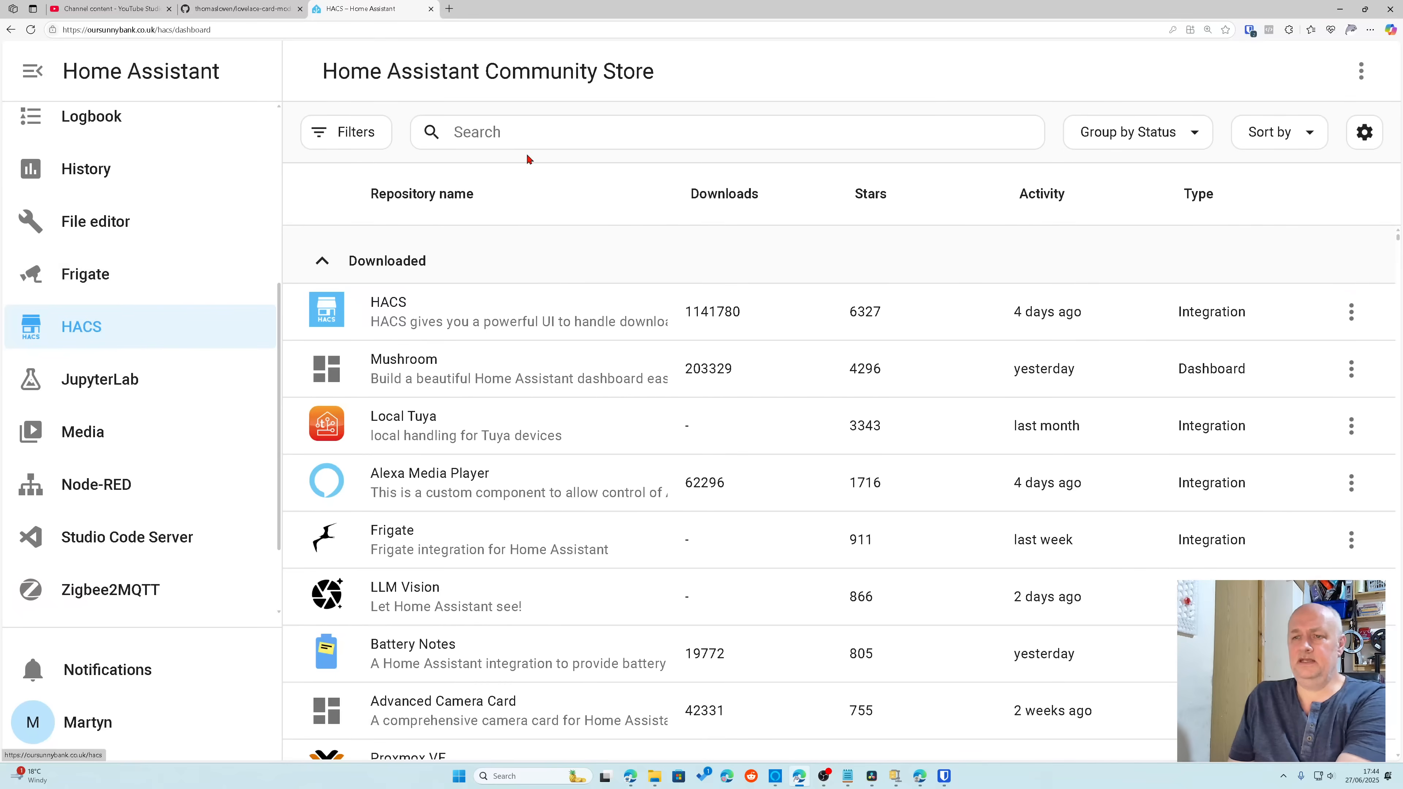
pyautogui.click(519, 129)
pyautogui.write('car')
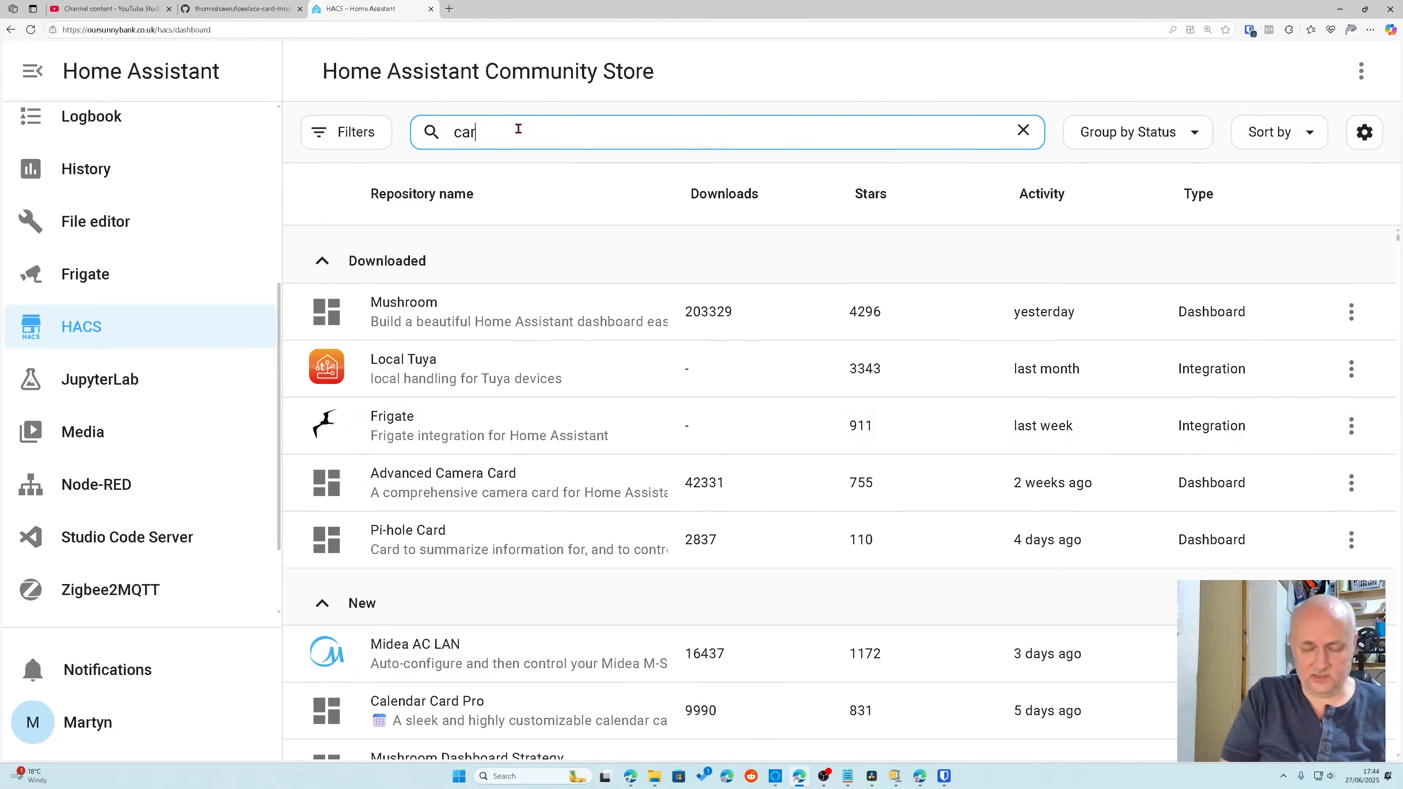
pyautogui.write('d-')
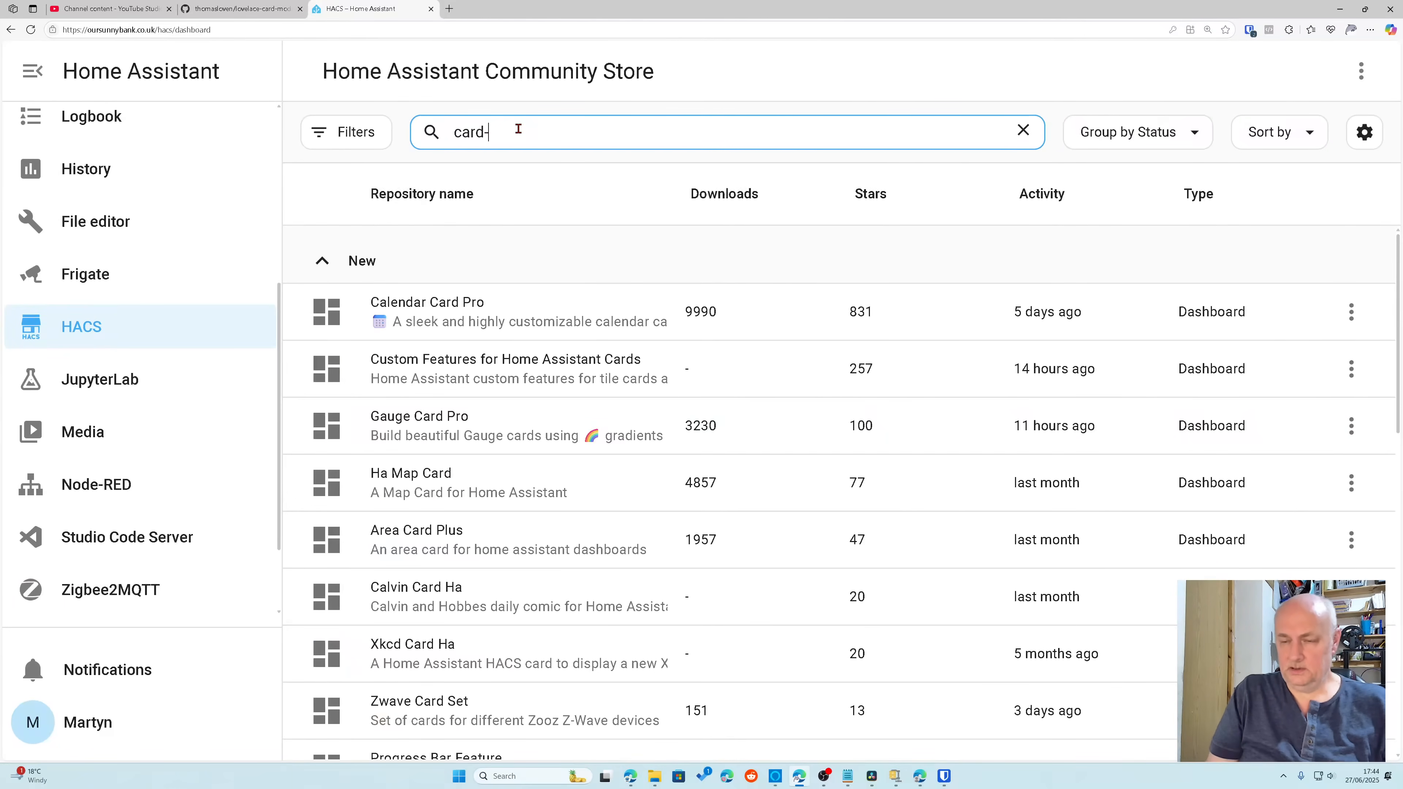
pyautogui.write('mod')
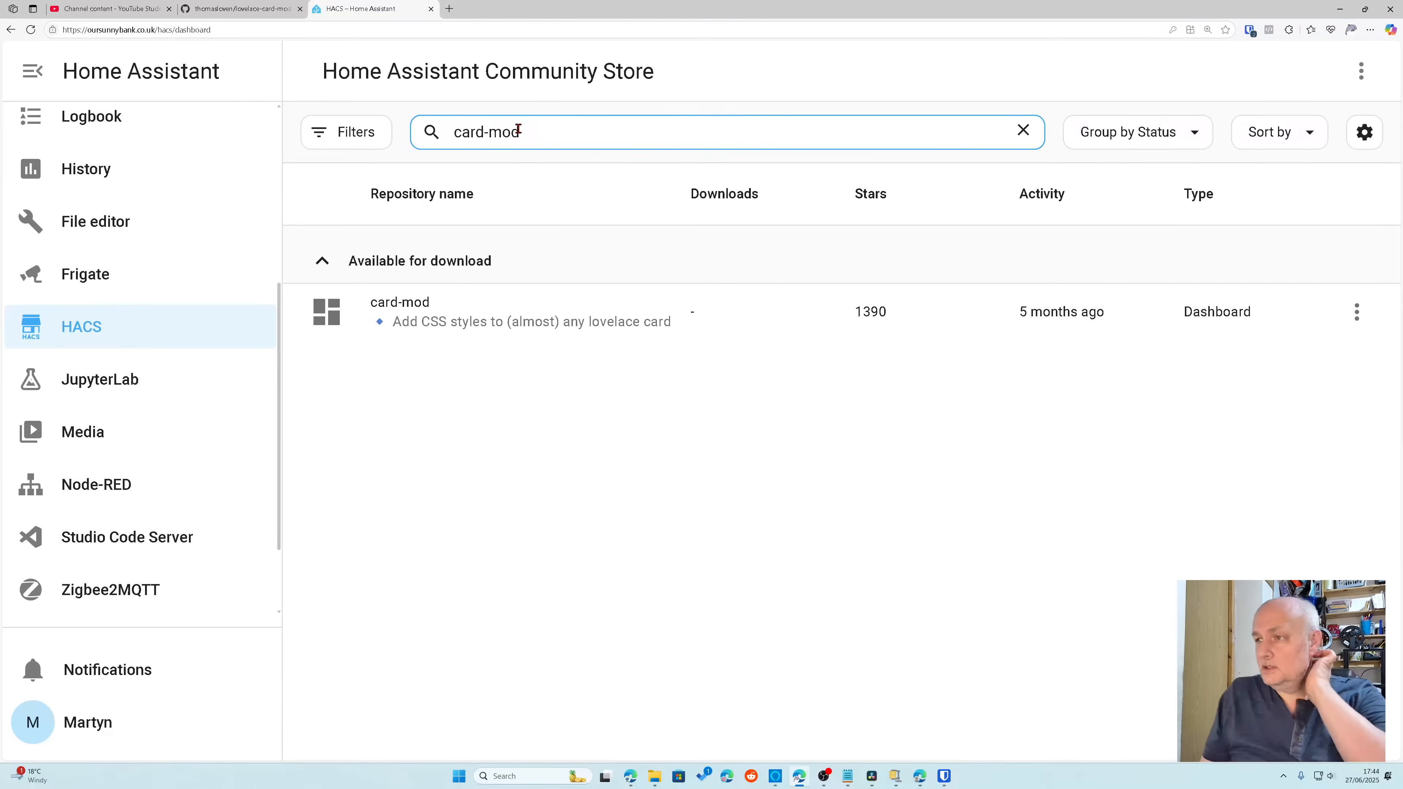
pyautogui.click(426, 326)
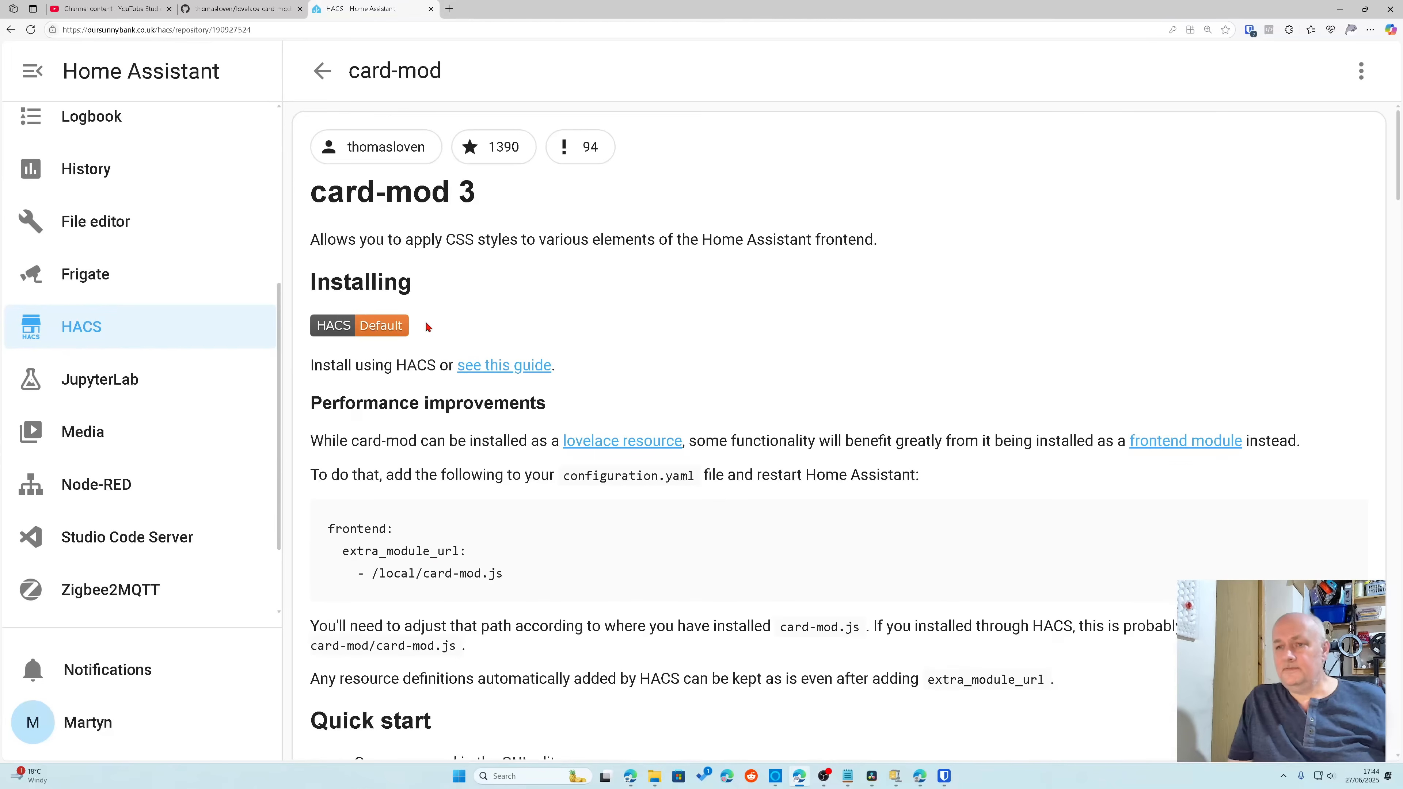
# Step: Download card-mod version v3.4.4 and reload the browser so the updated resources are used
pyautogui.click(1325, 730)
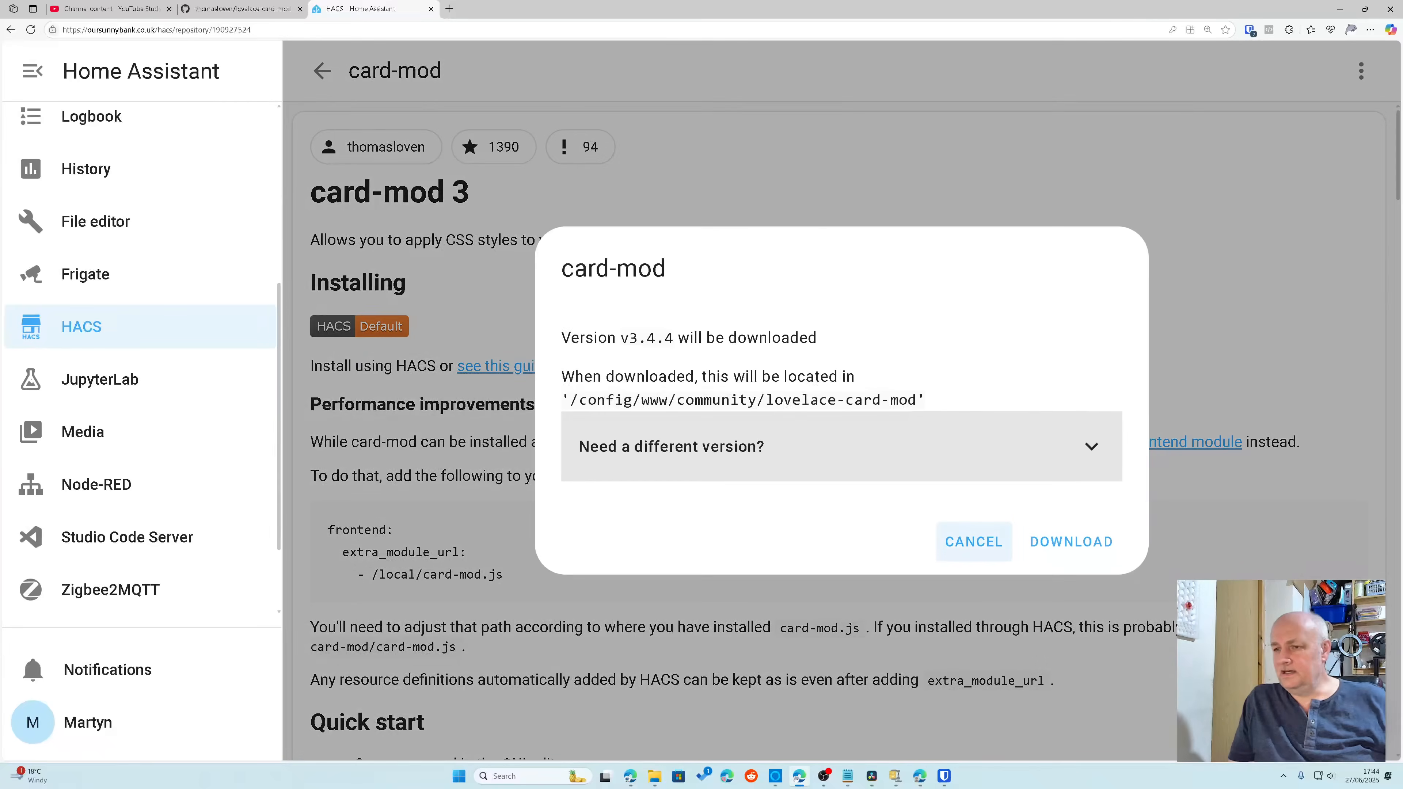
pyautogui.click(1072, 545)
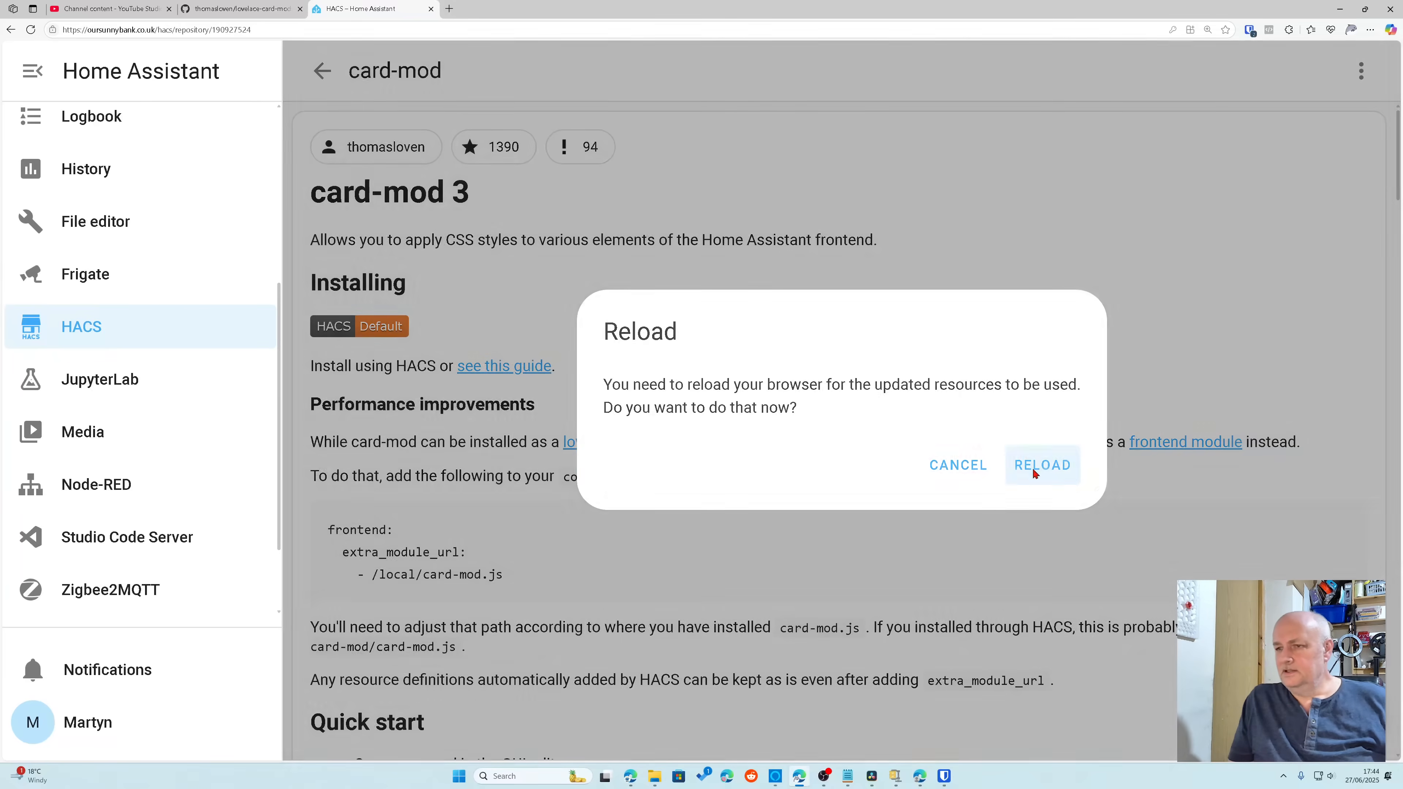
pyautogui.click(1035, 474)
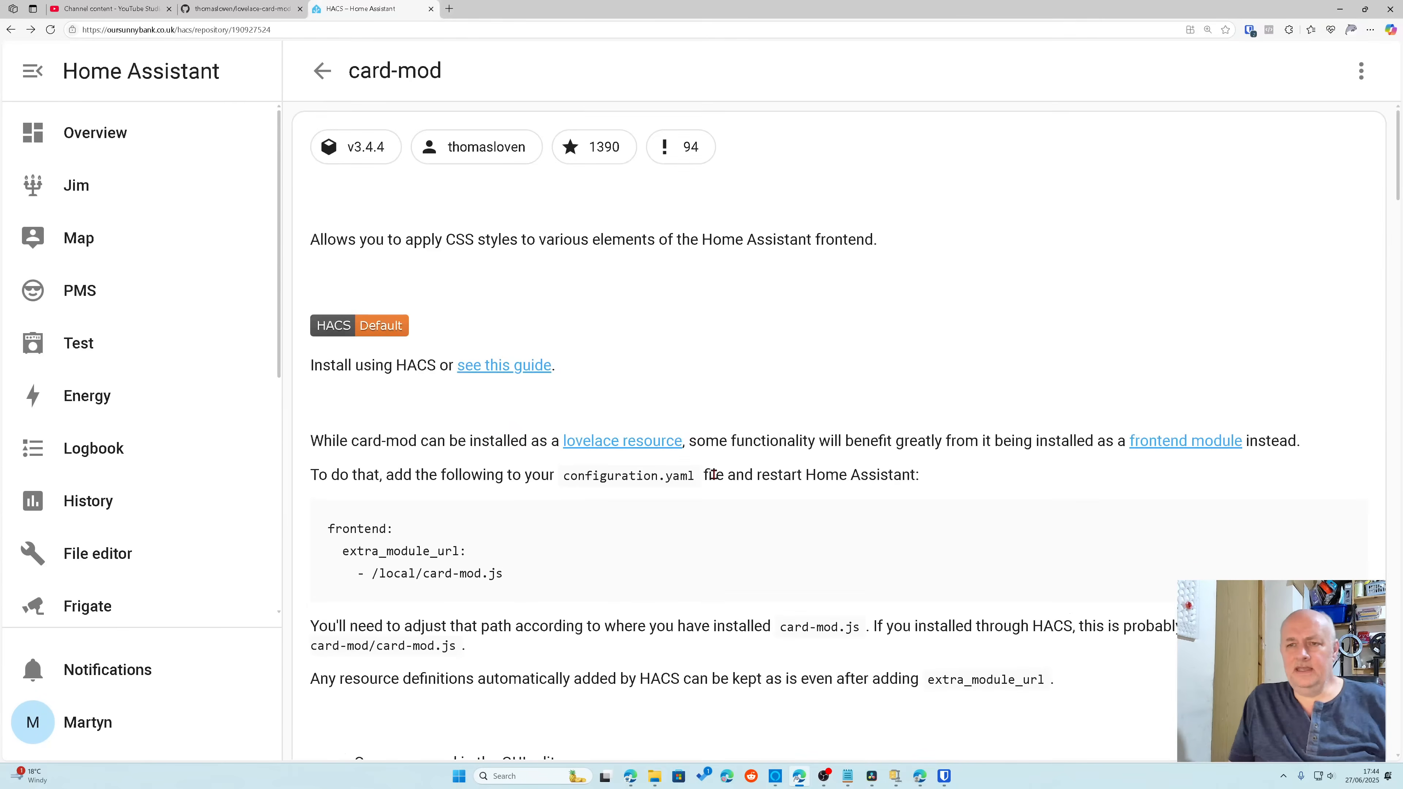
# Step: Start a new dashboard from scratch in the dashboard settings, titled "System Monitor" with the URL system-monitor
pyautogui.moveTo(280, 335); pyautogui.dragTo(292, 564)
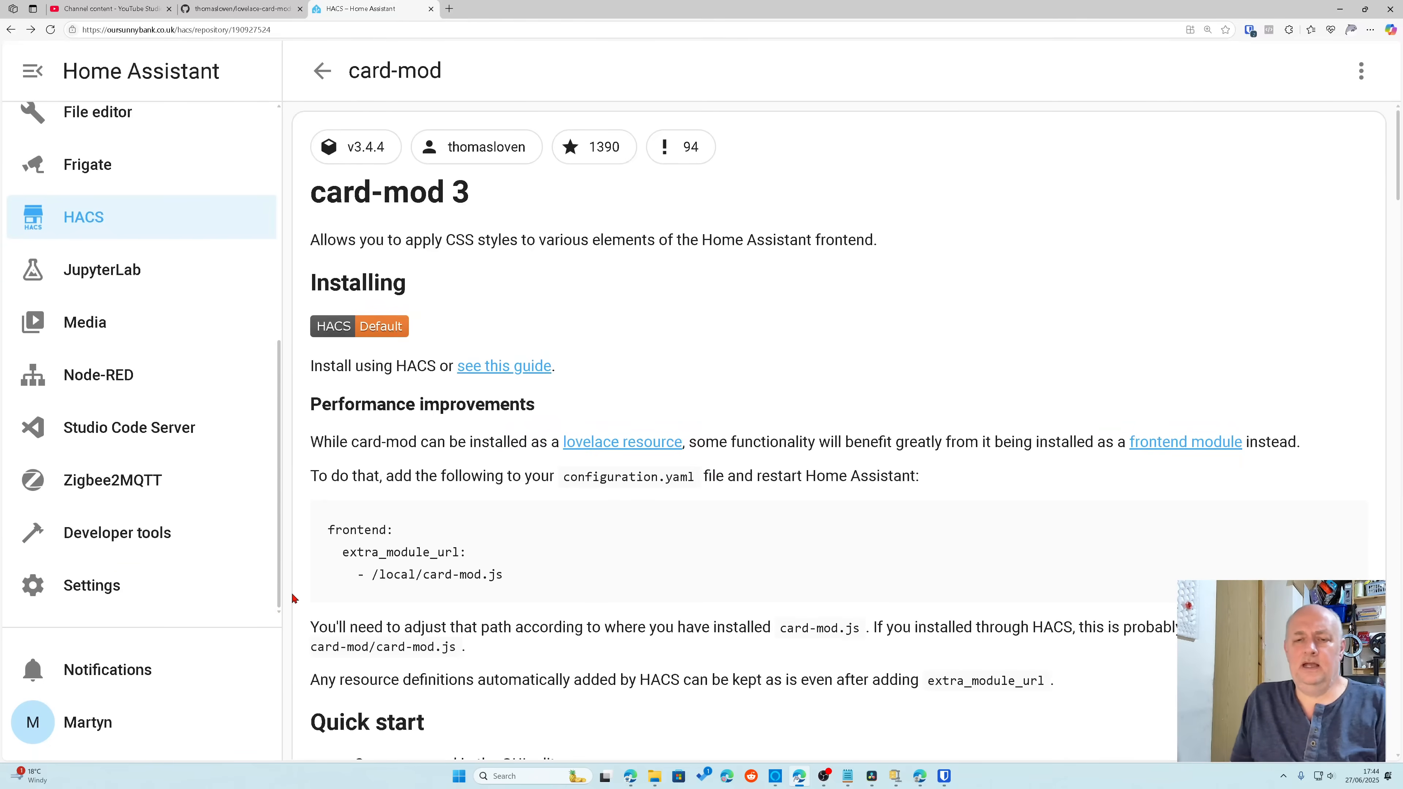
pyautogui.click(78, 587)
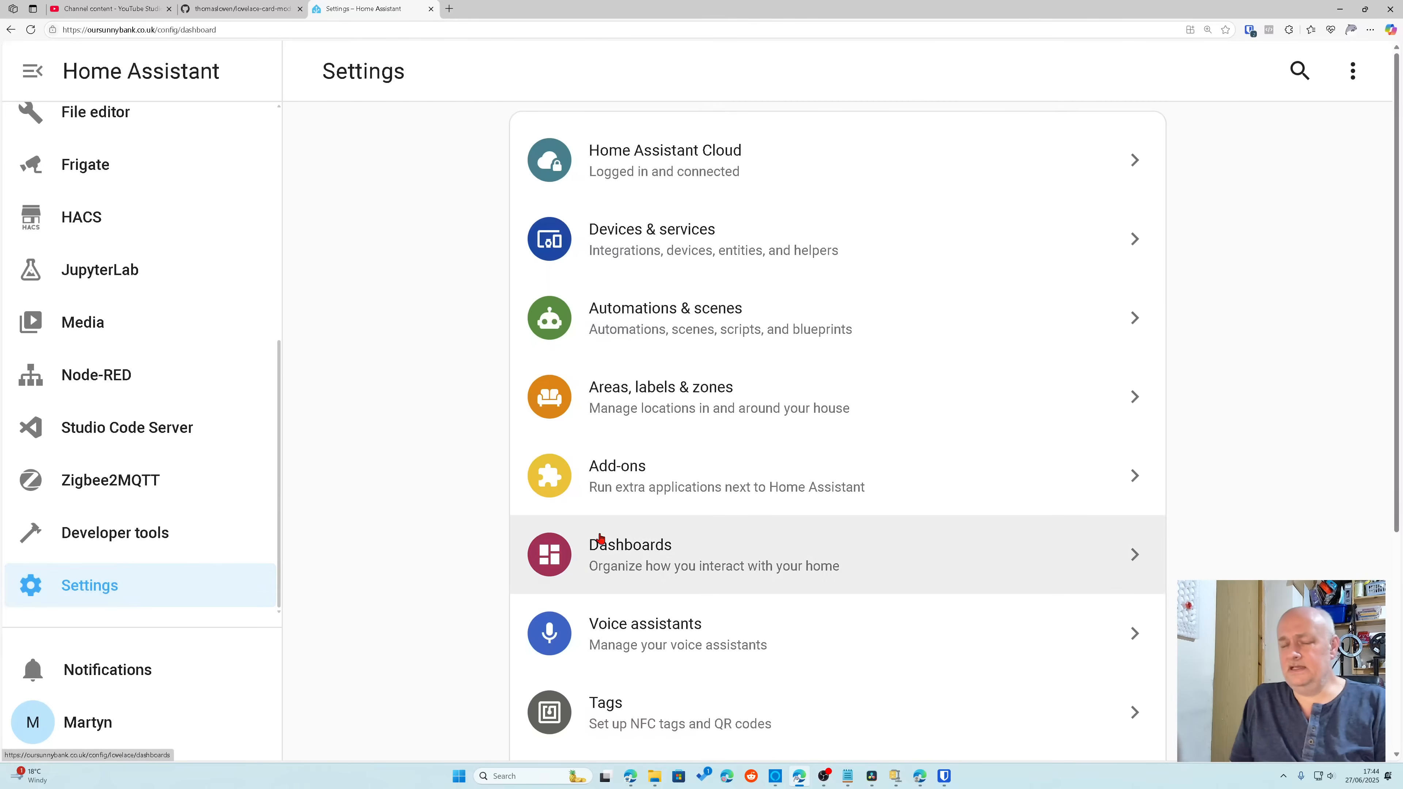
pyautogui.click(663, 568)
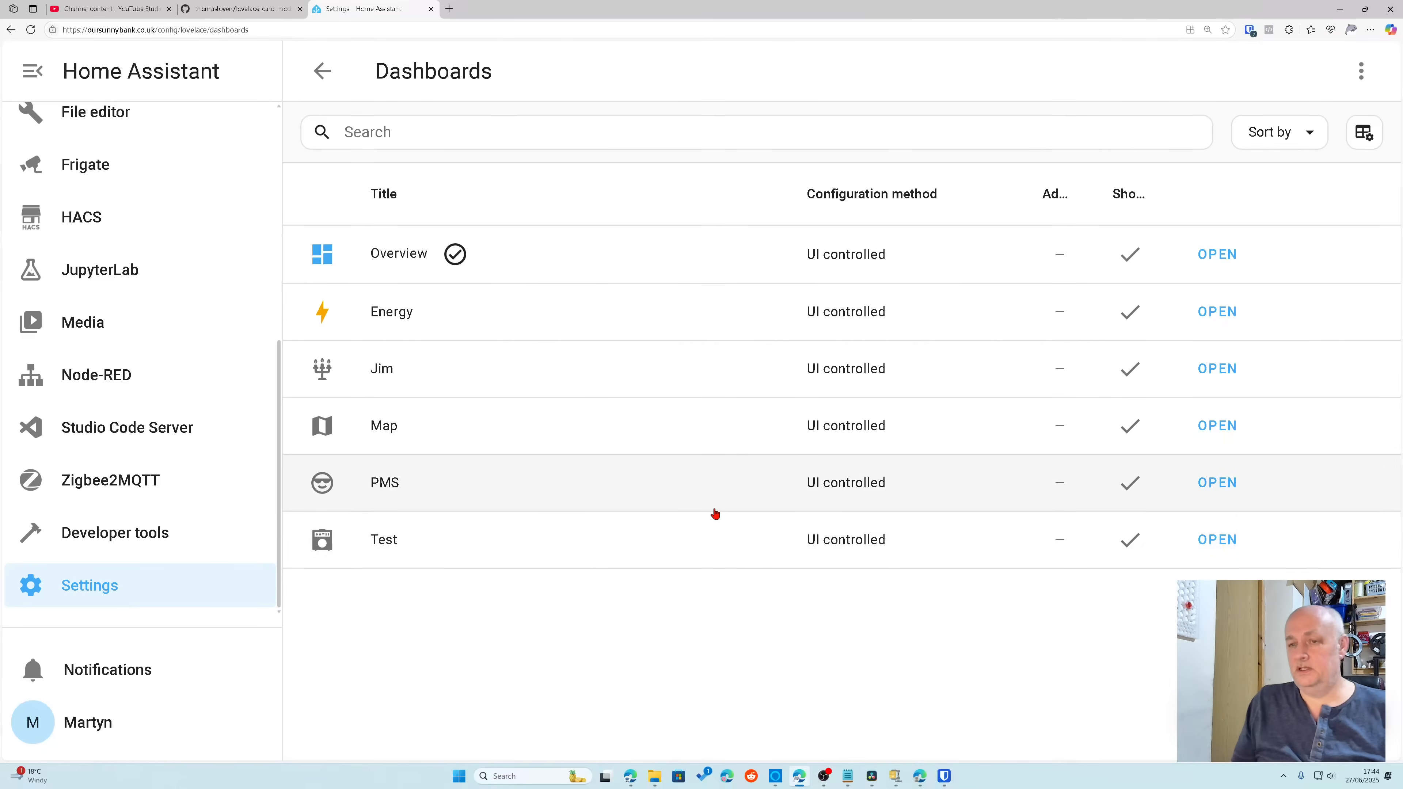
pyautogui.click(1277, 713)
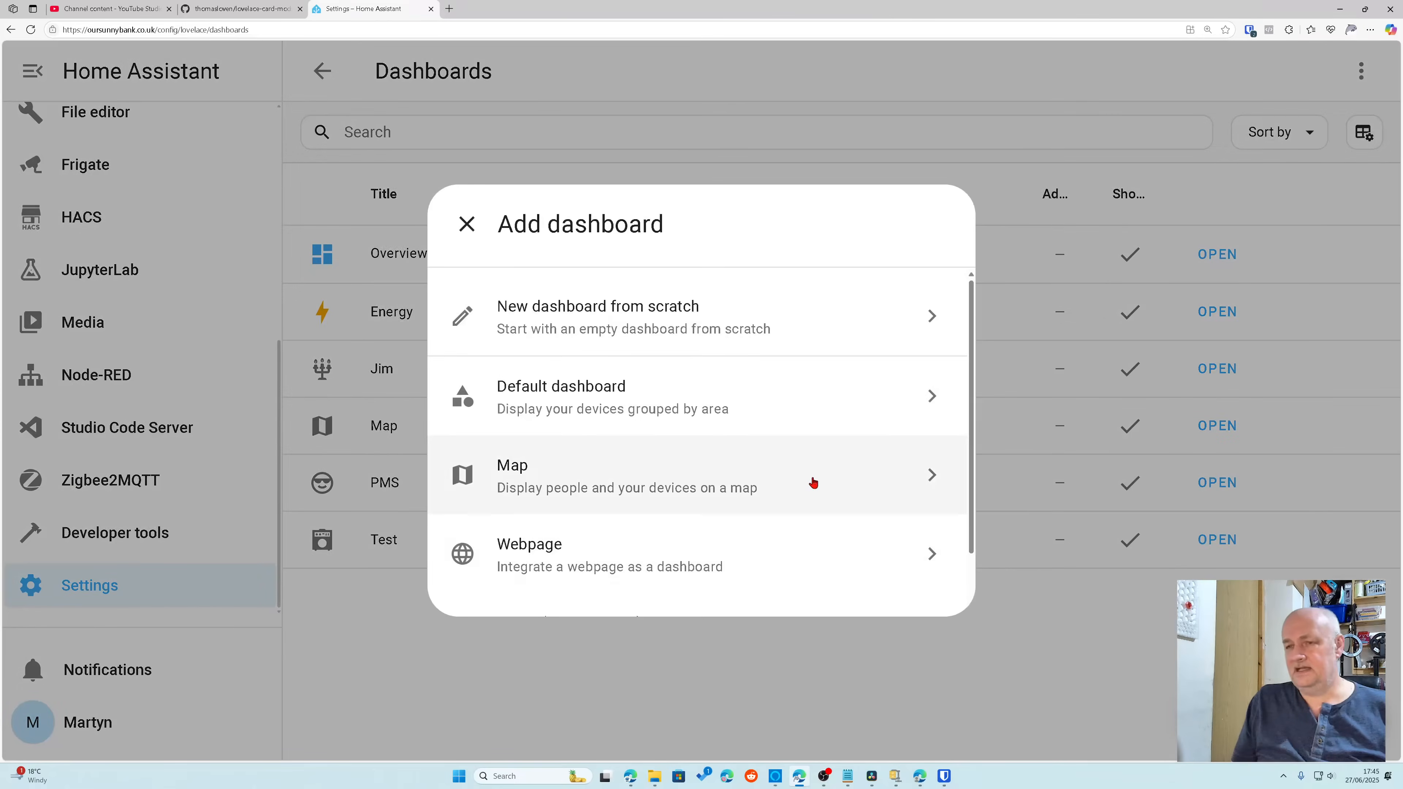
pyautogui.click(654, 317)
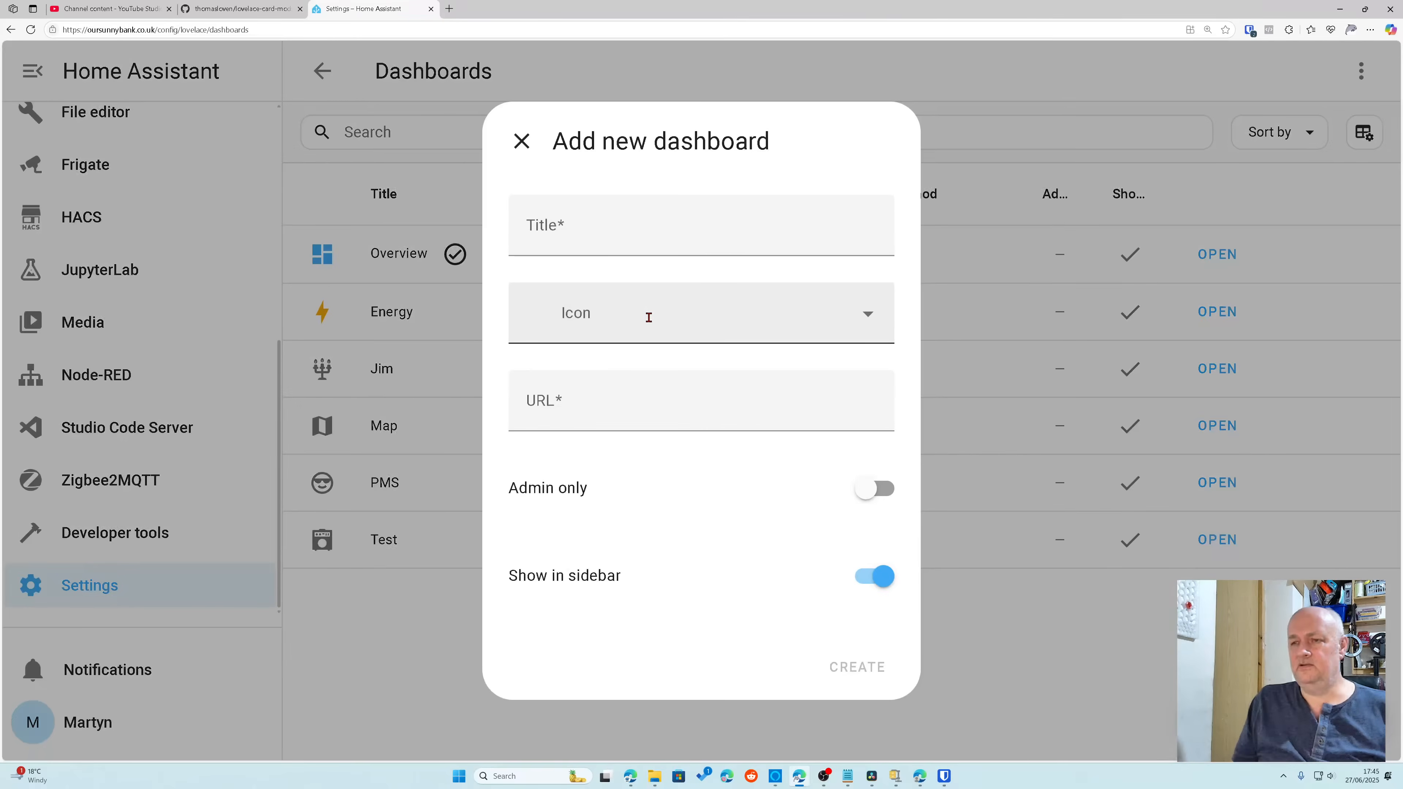
pyautogui.click(620, 236)
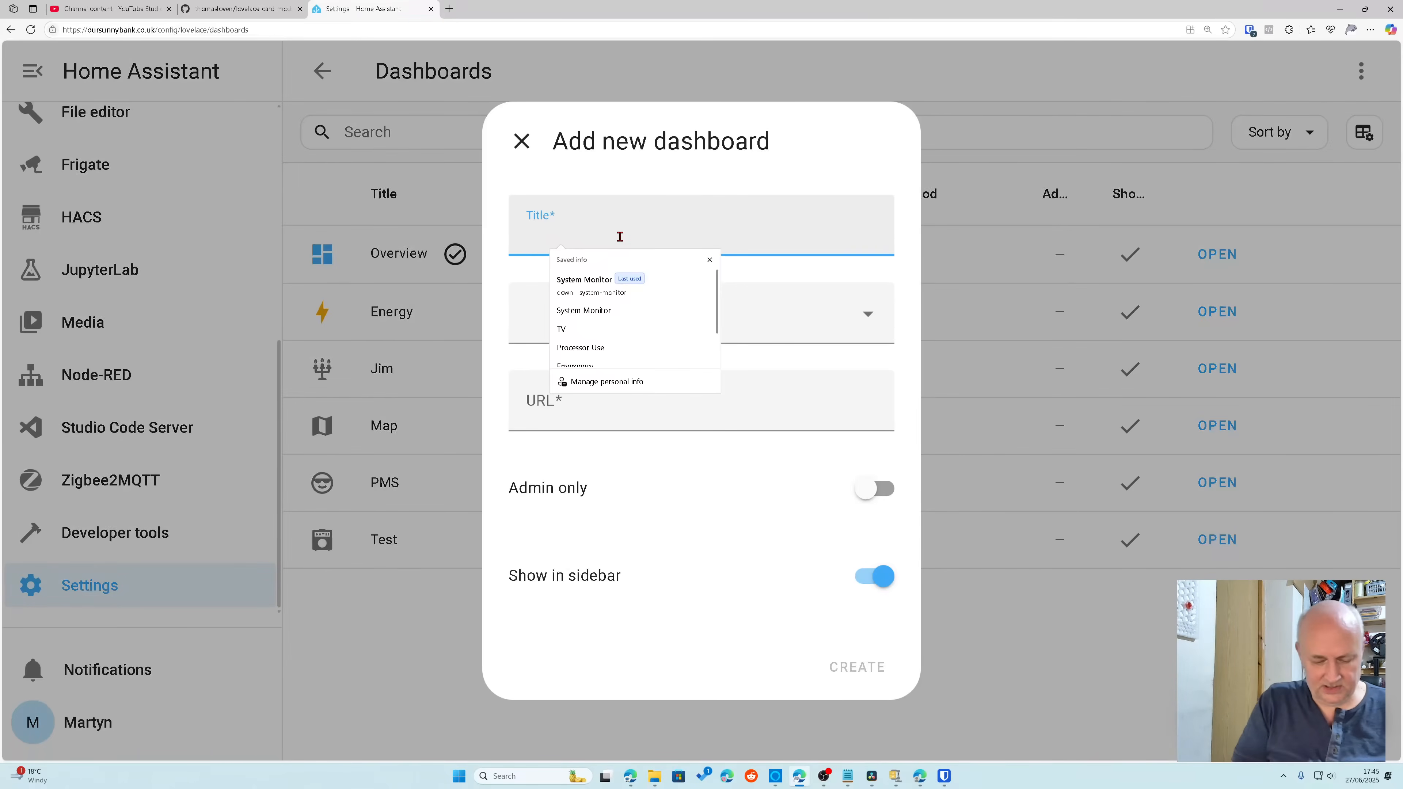
pyautogui.write('System')
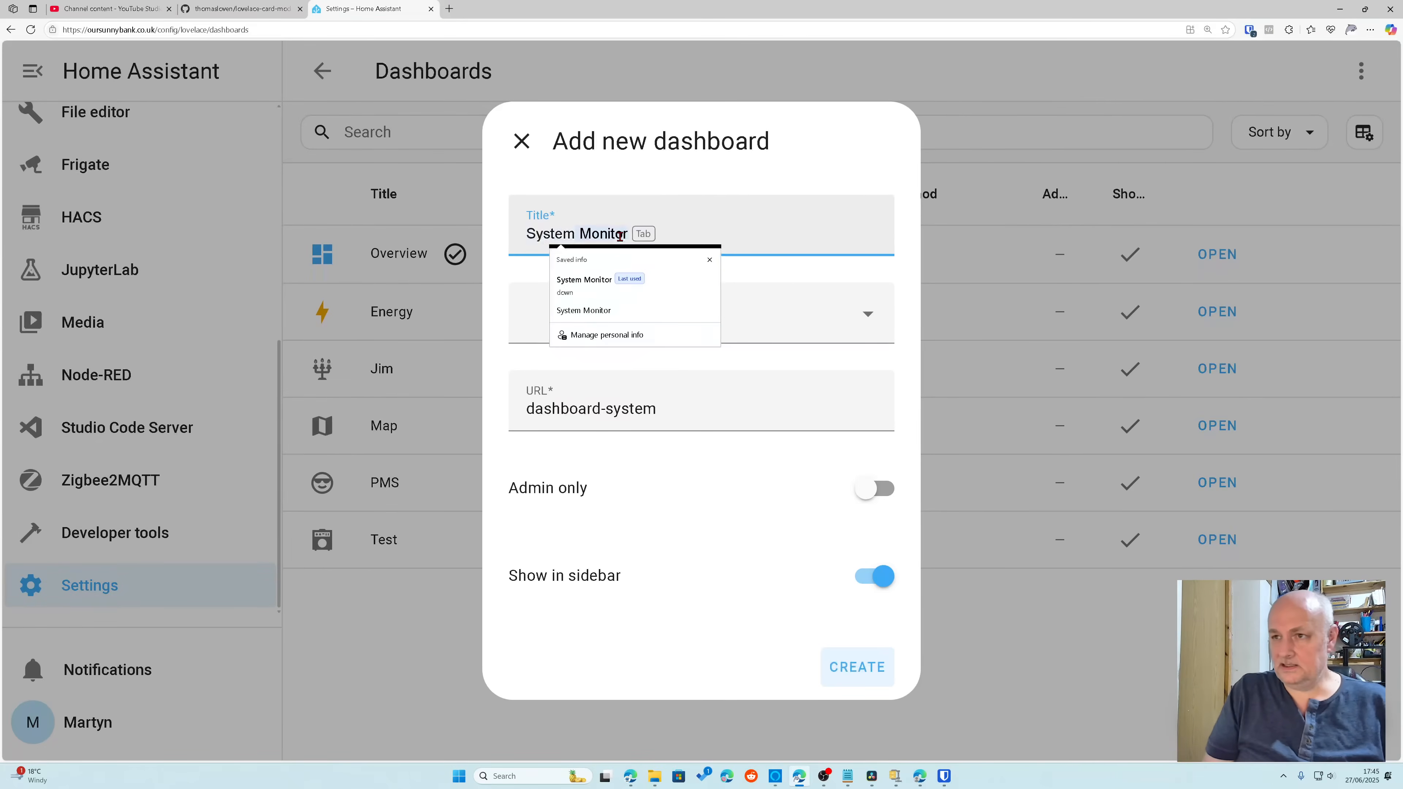
pyautogui.press('Tab')
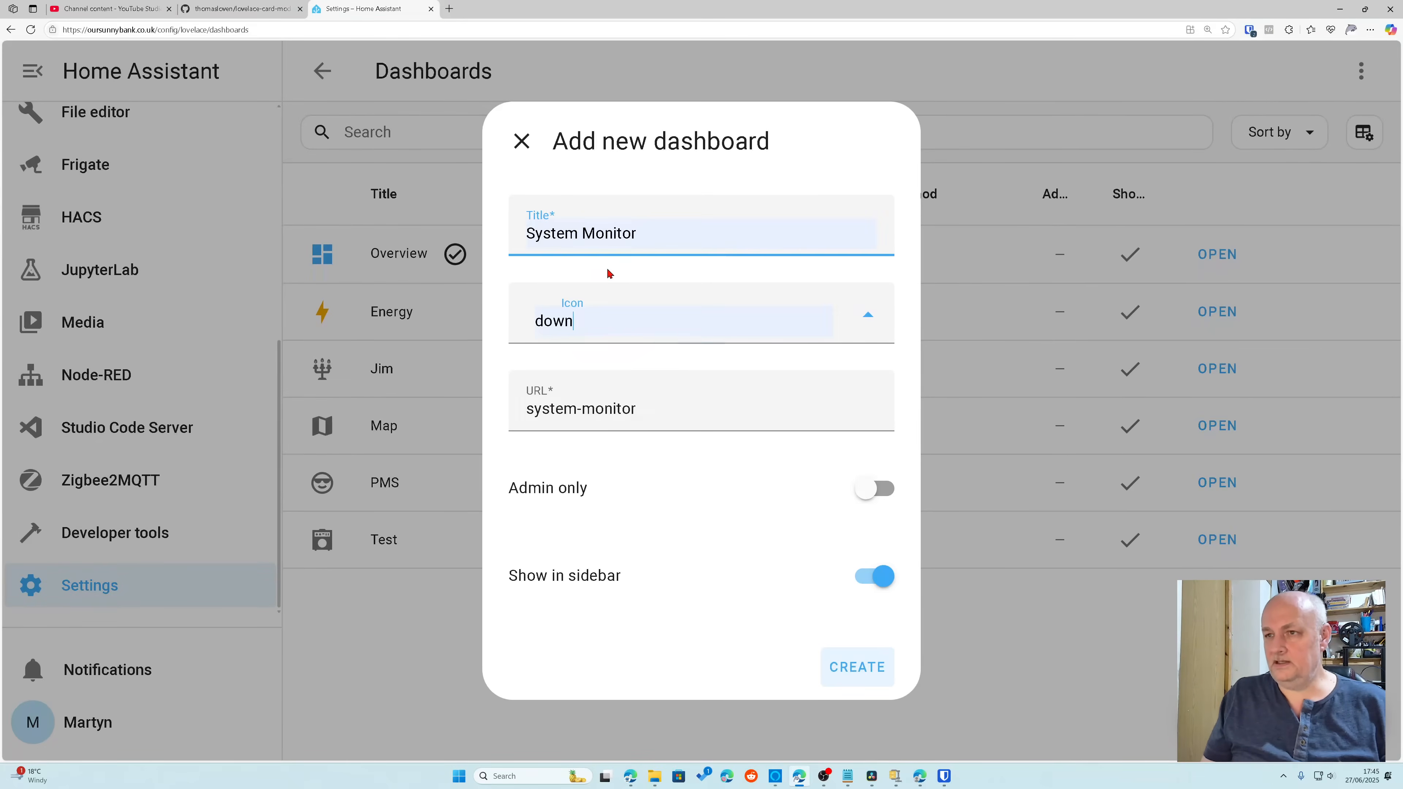
# Step: Replace the autofilled icon text of the new dashboard with the icon mdi:monitor-eye
pyautogui.click(602, 318)
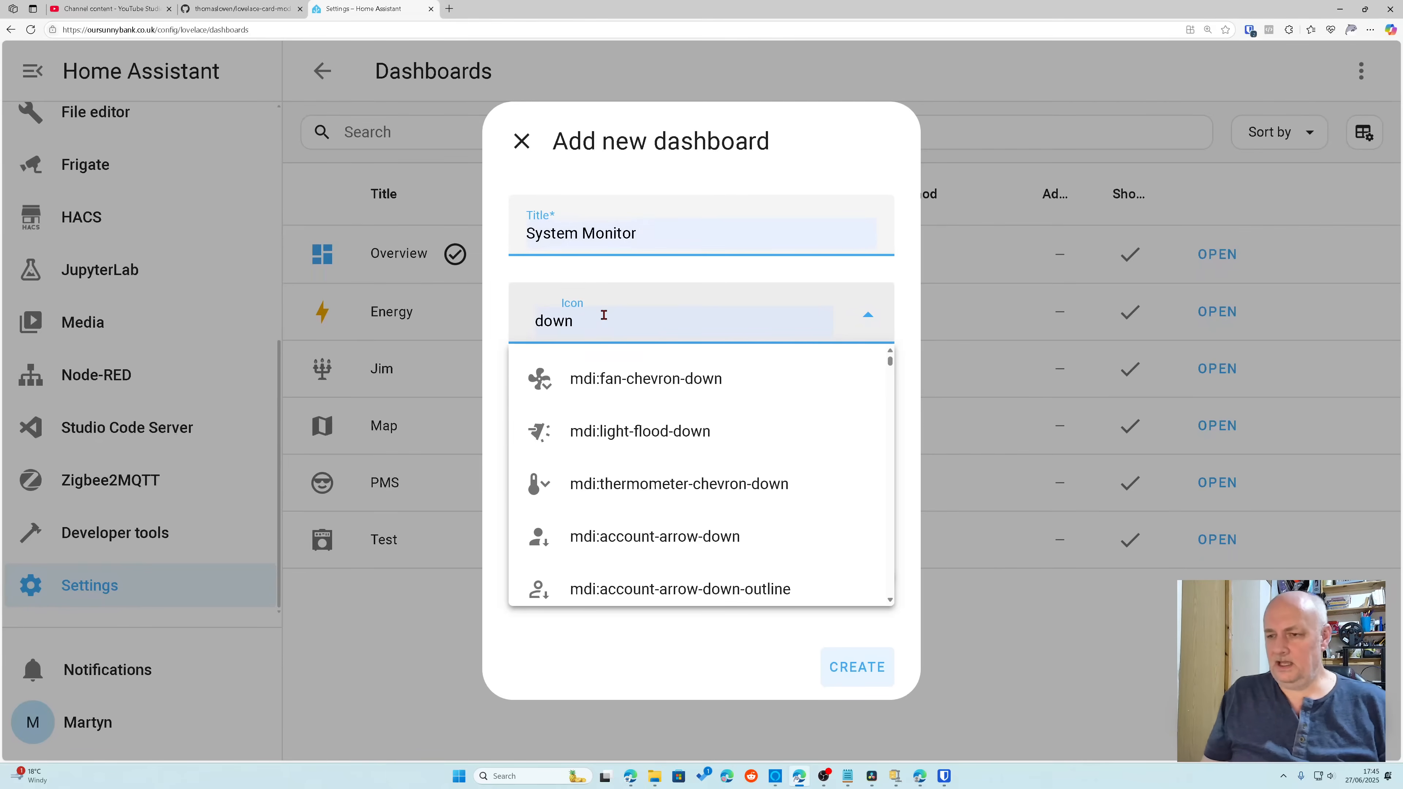
pyautogui.press('BackSpace')
pyautogui.press('BackSpace')
pyautogui.press('BackSpace')
pyautogui.press('BackSpace')
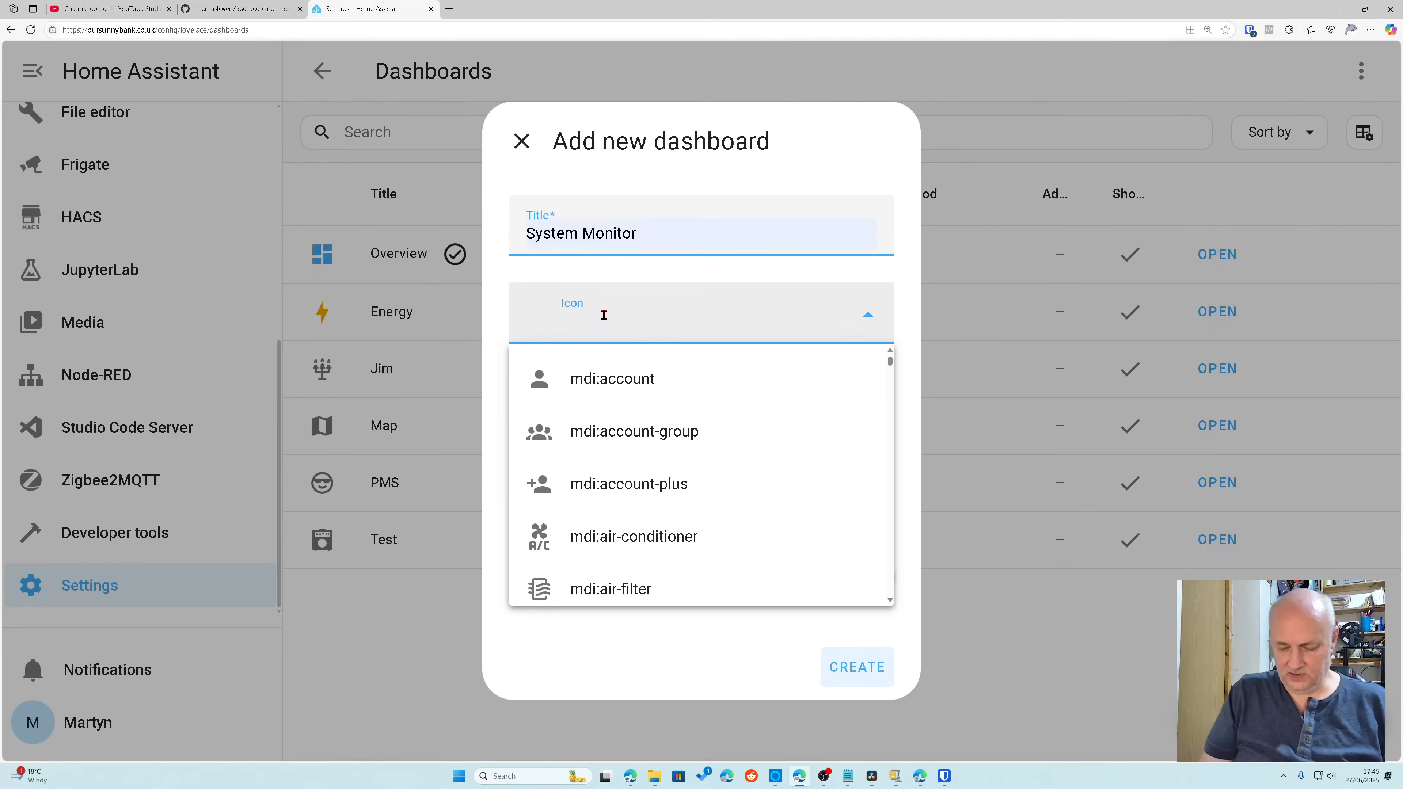
pyautogui.write('mon')
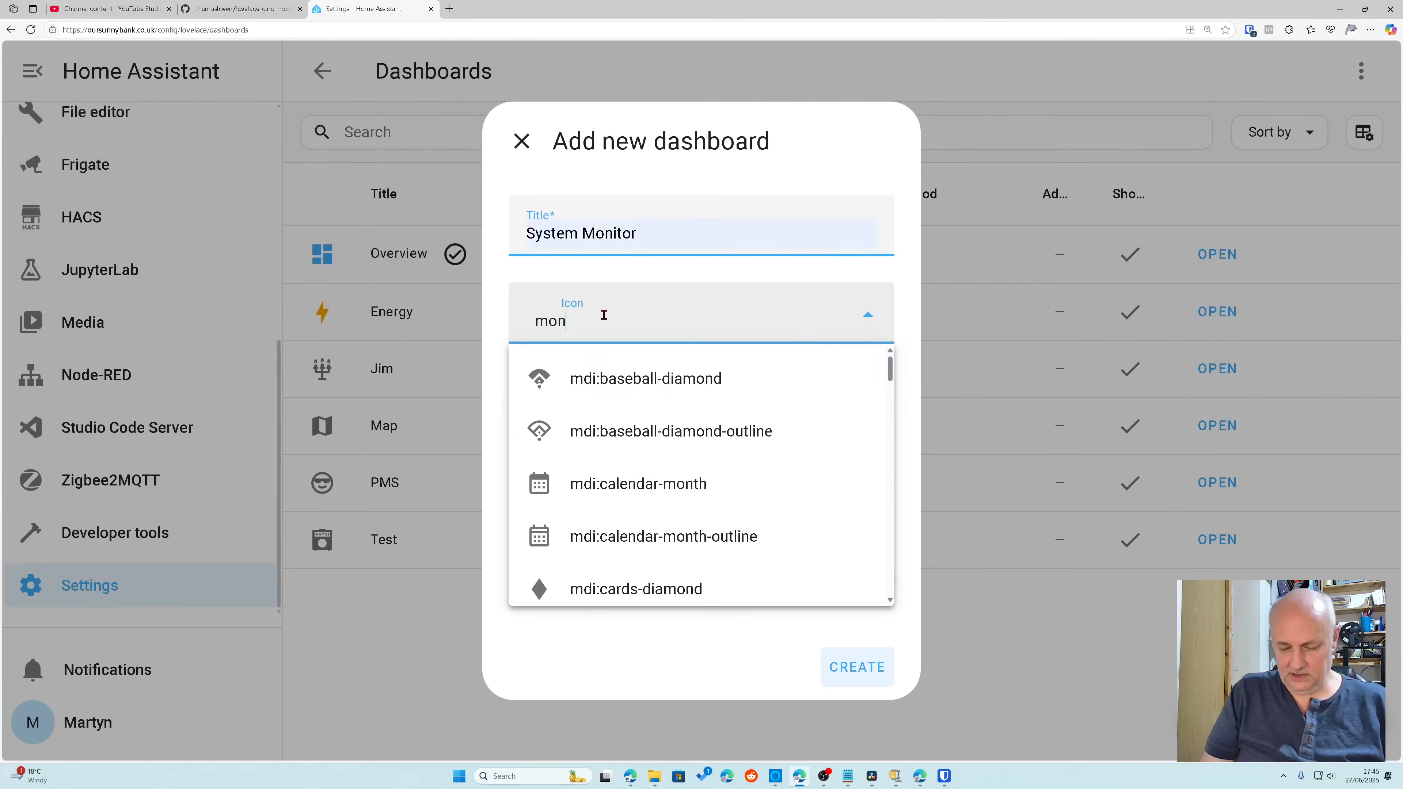
pyautogui.write('itor')
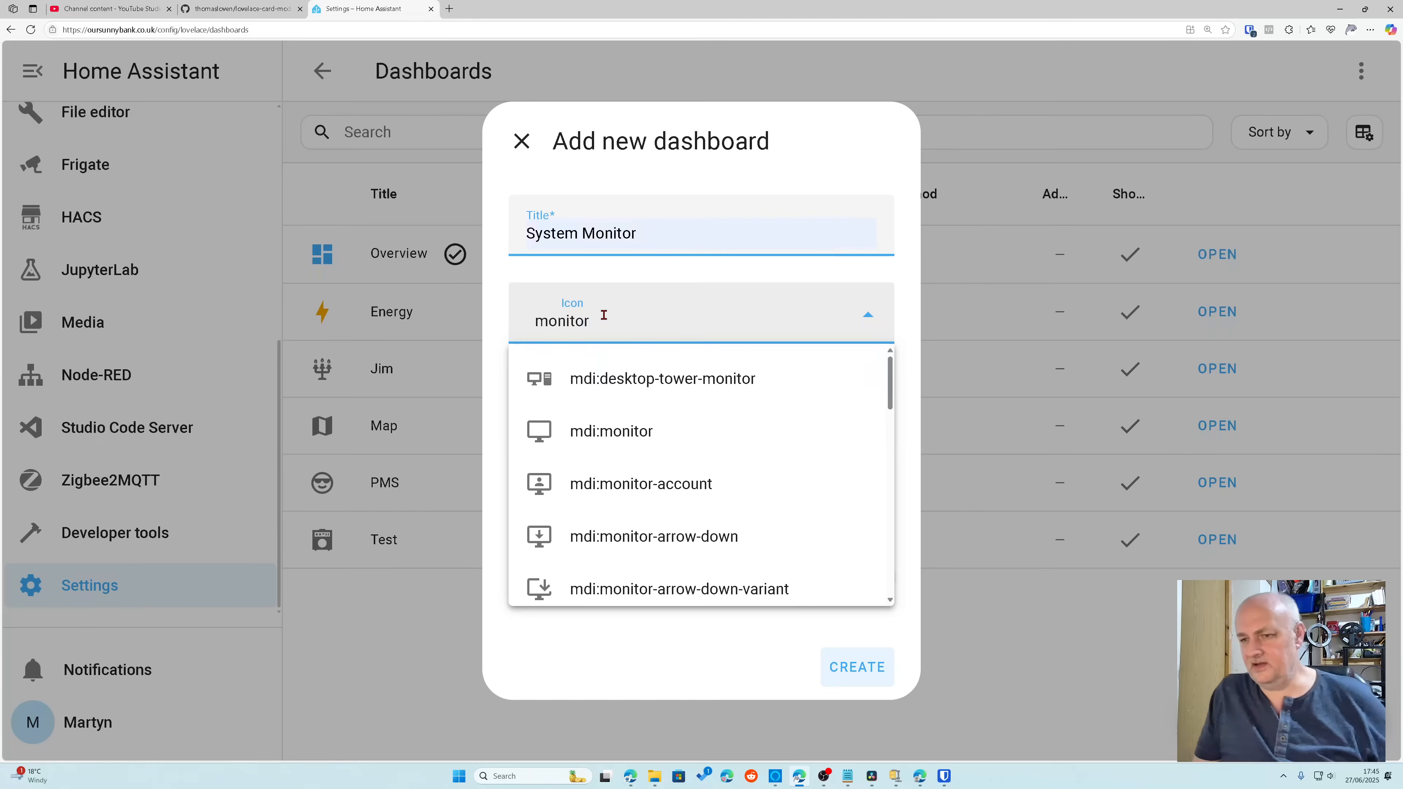
pyautogui.scroll(-2, 686, 387)
pyautogui.scroll(-2, 707, 437)
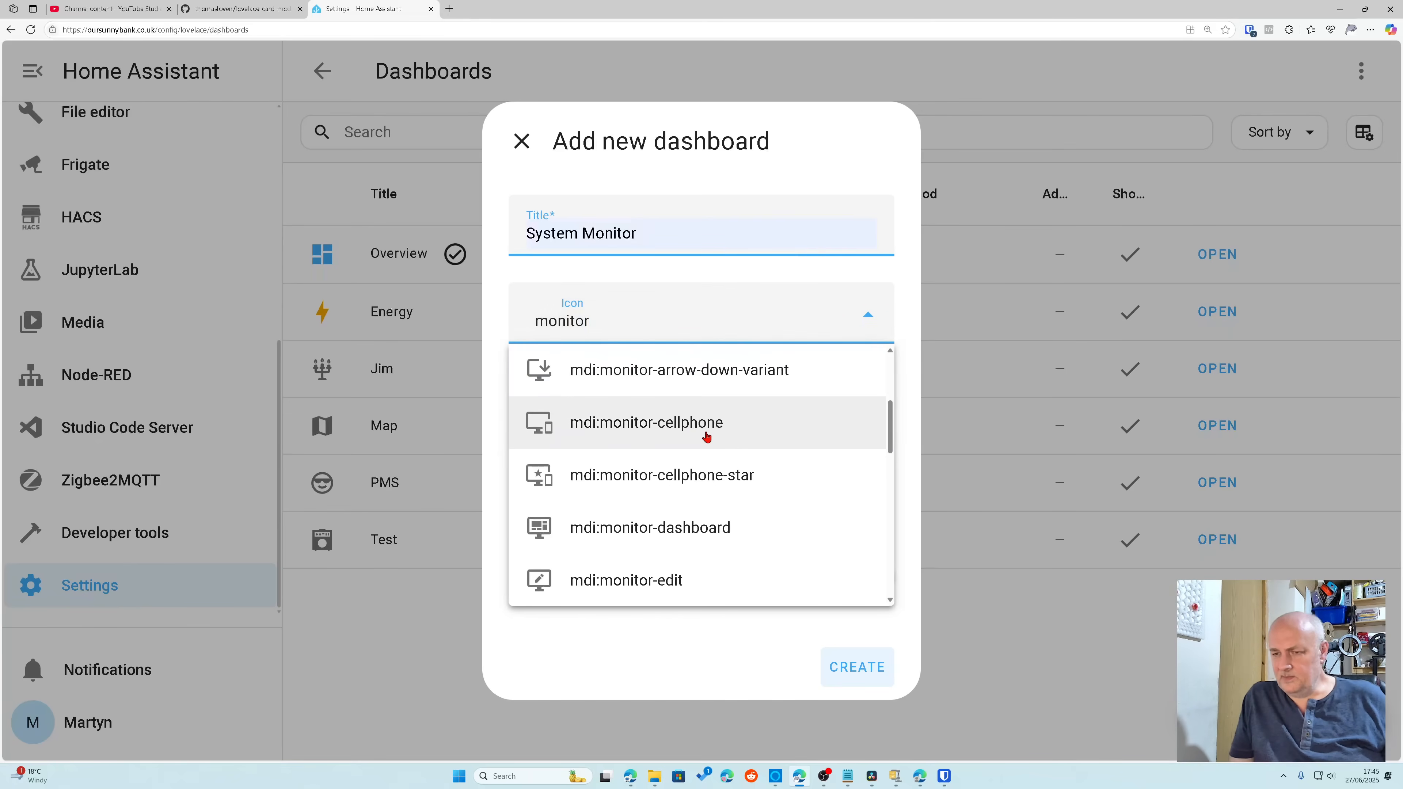
pyautogui.scroll(-2, 707, 436)
pyautogui.click(614, 533)
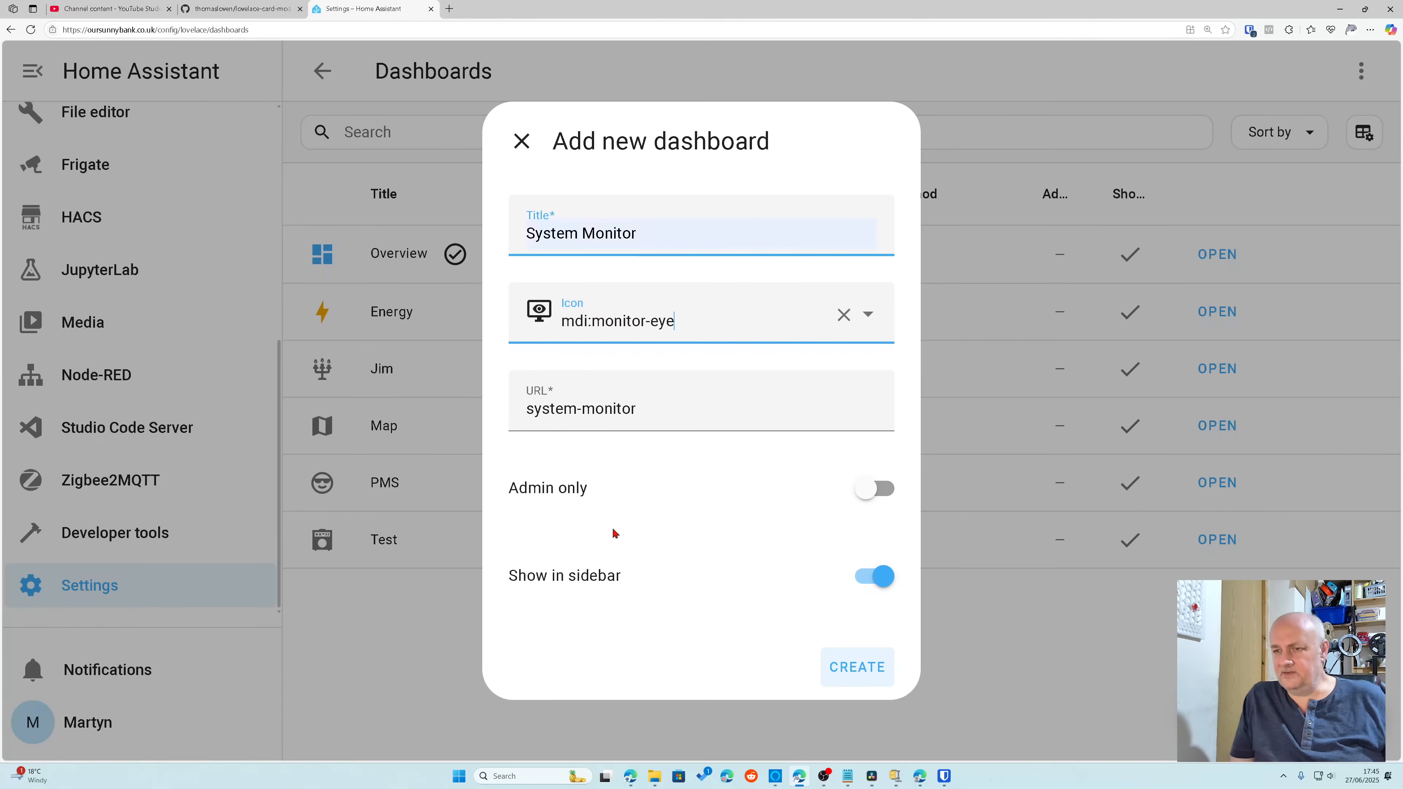
# Step: Create the System Monitor dashboard and open it in edit mode
pyautogui.click(871, 668)
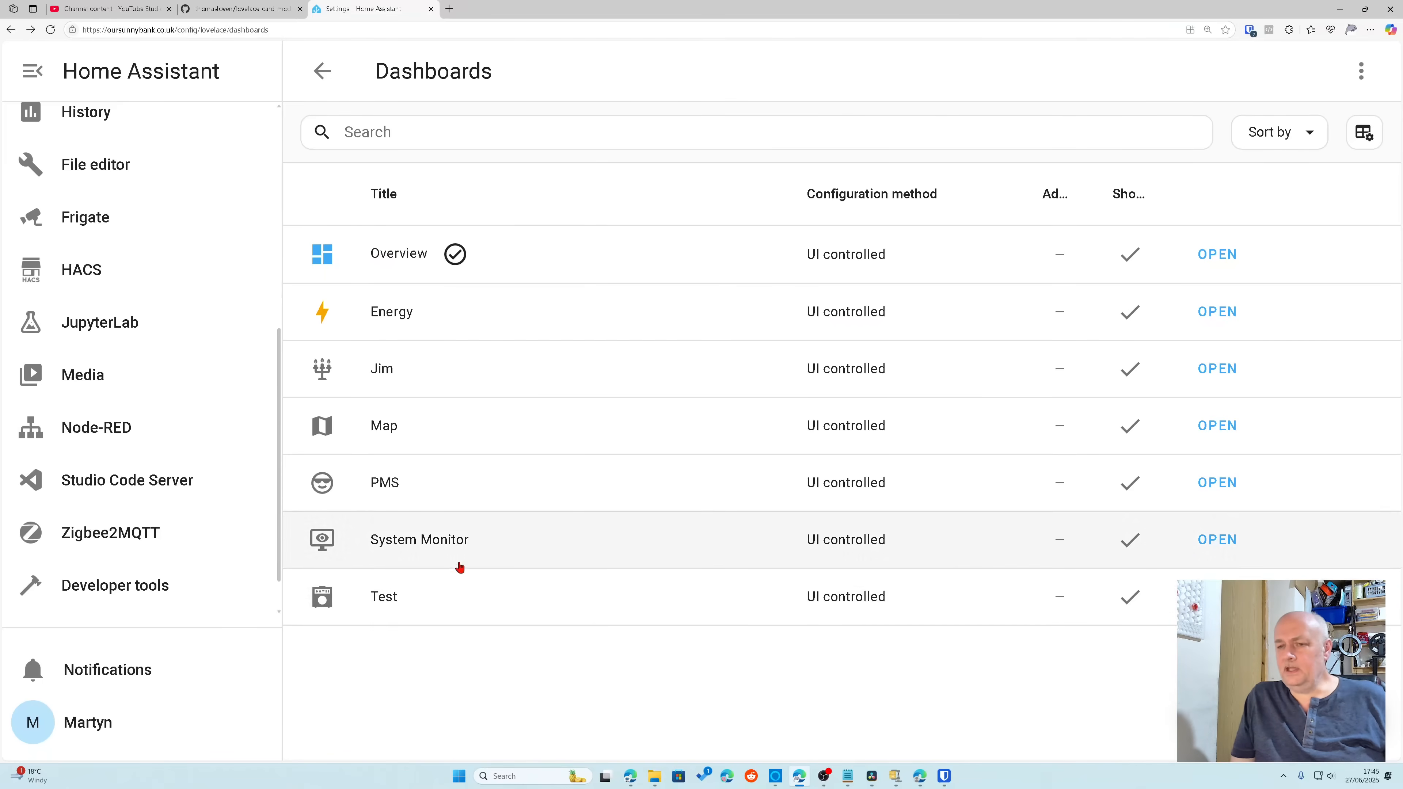
pyautogui.click(1216, 549)
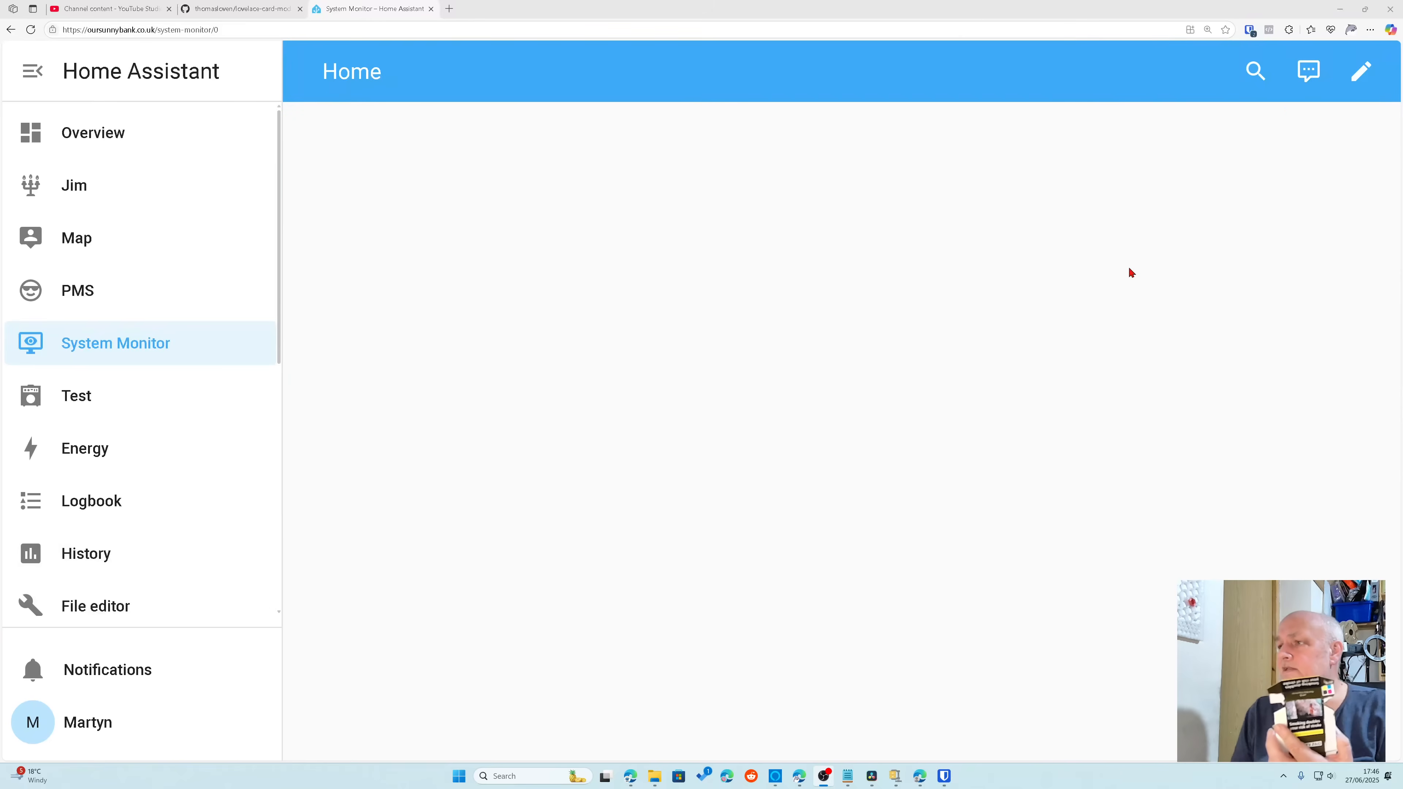
pyautogui.click(1361, 71)
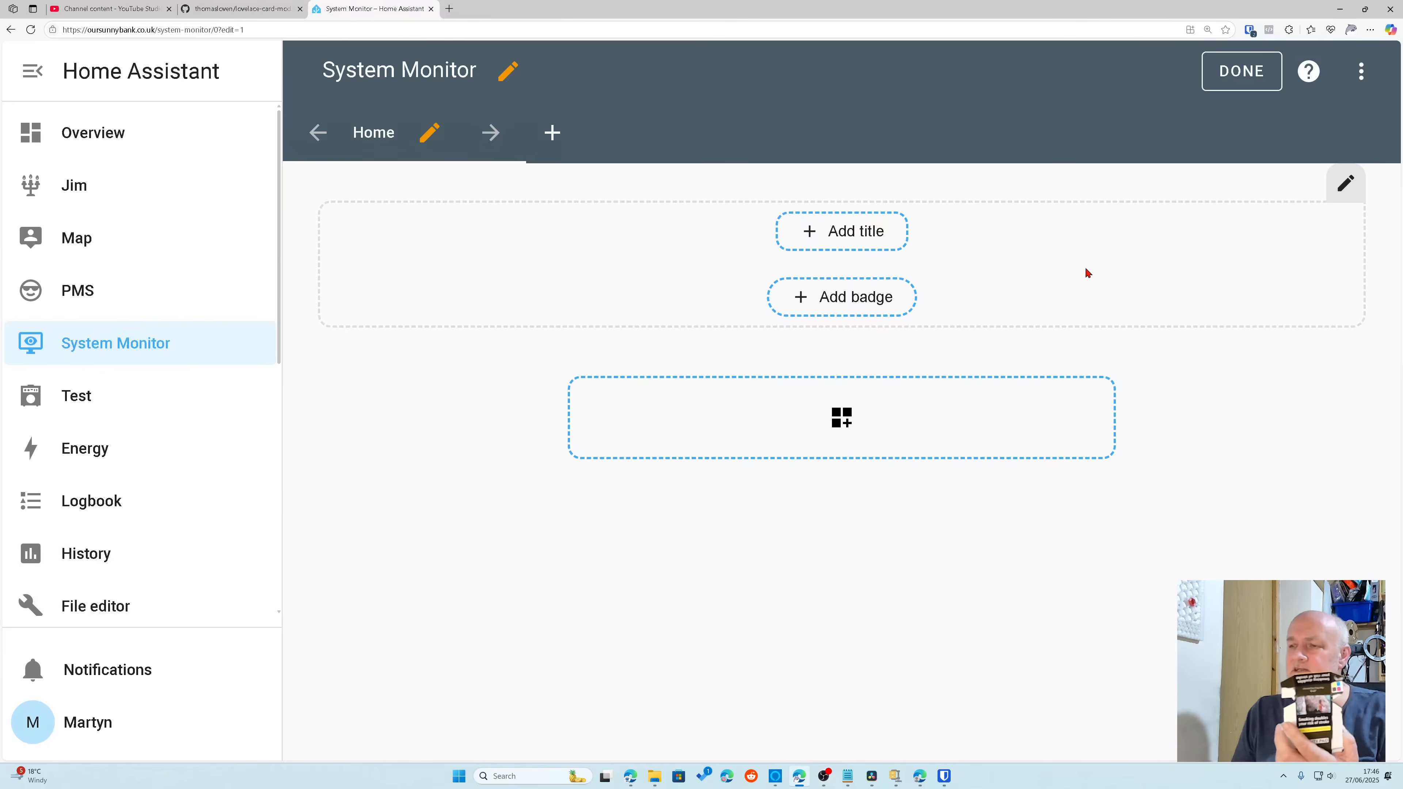
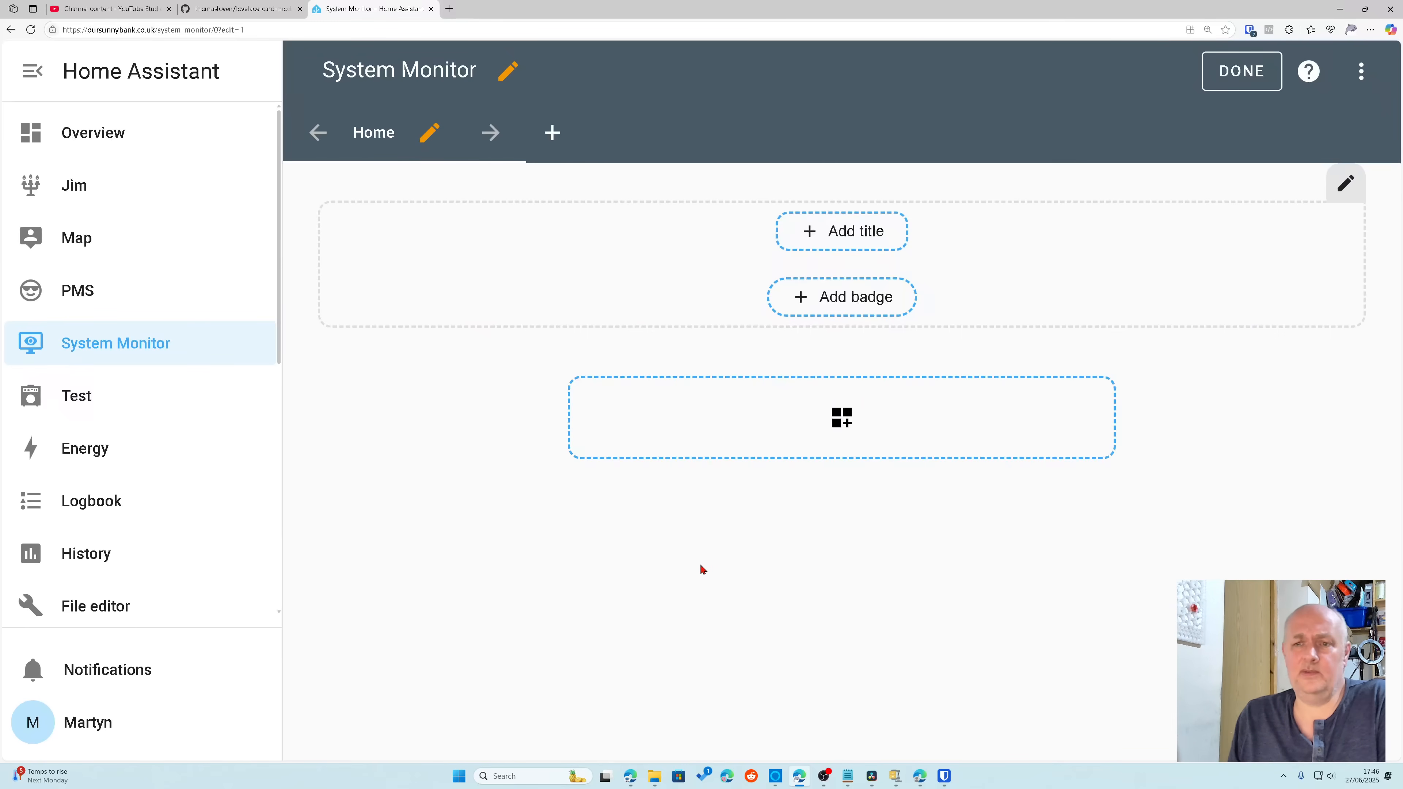
# Step: Open the service page of the System Monitor integration under Devices & services and go to the end of its sensor list
pyautogui.scroll(-5, 166, 446)
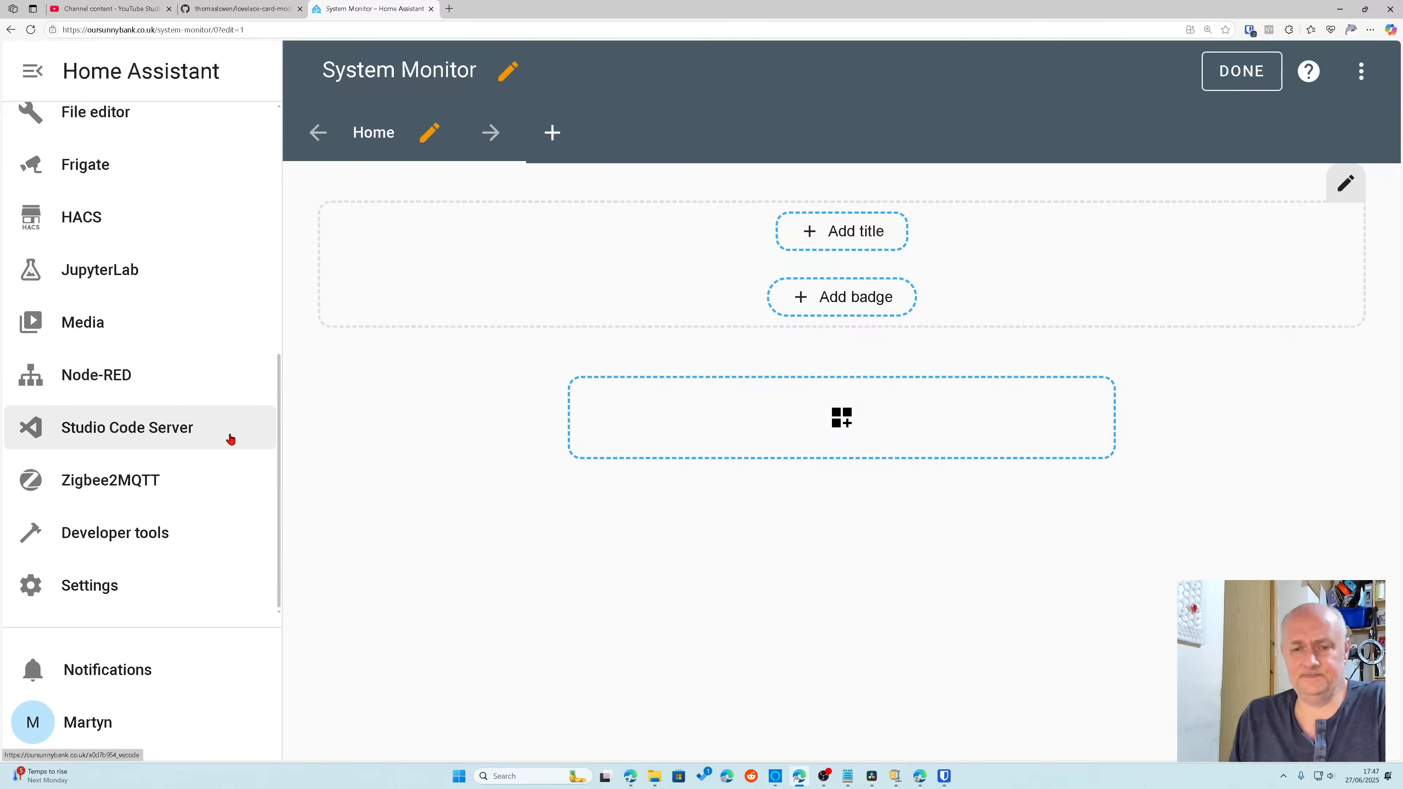
pyautogui.click(104, 596)
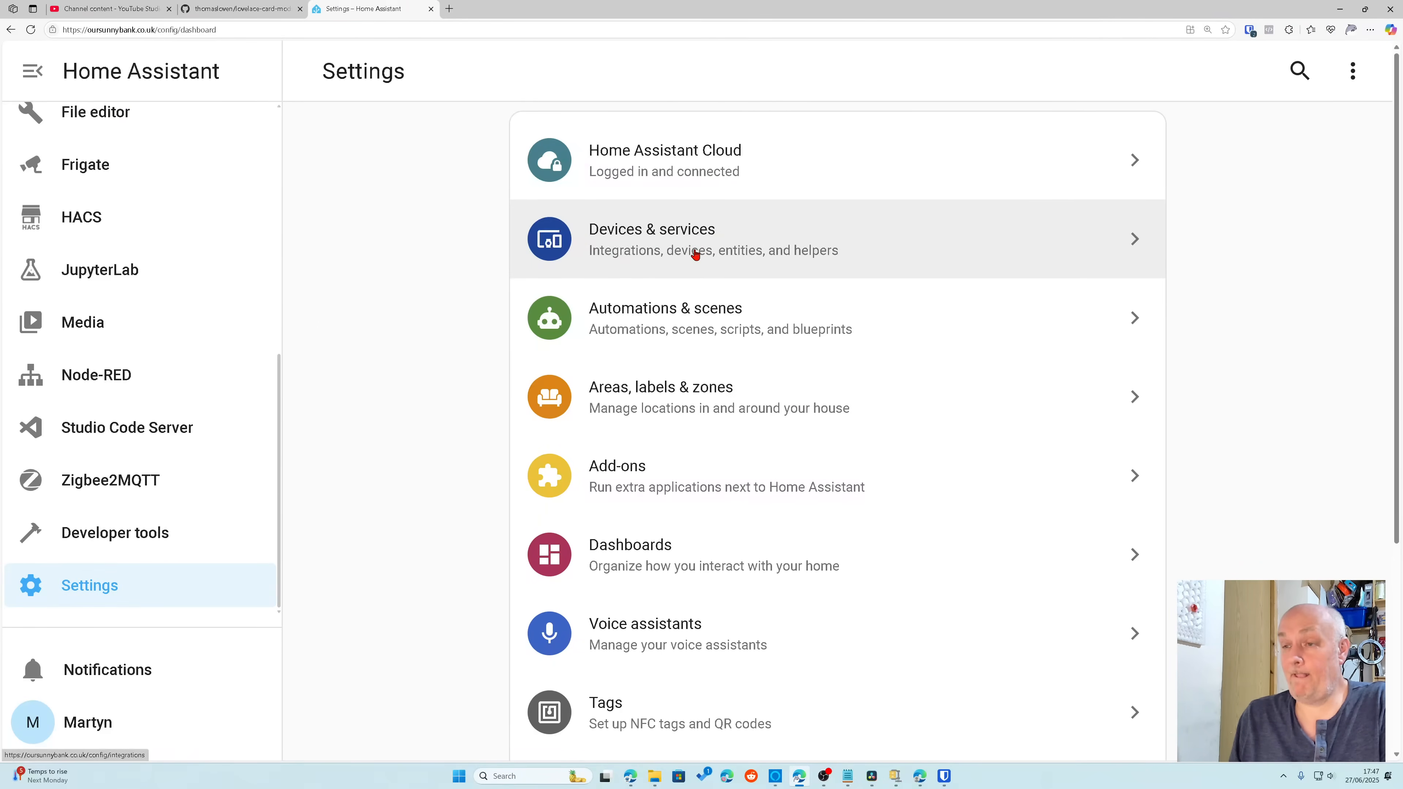
pyautogui.click(695, 254)
pyautogui.scroll(-8, 884, 485)
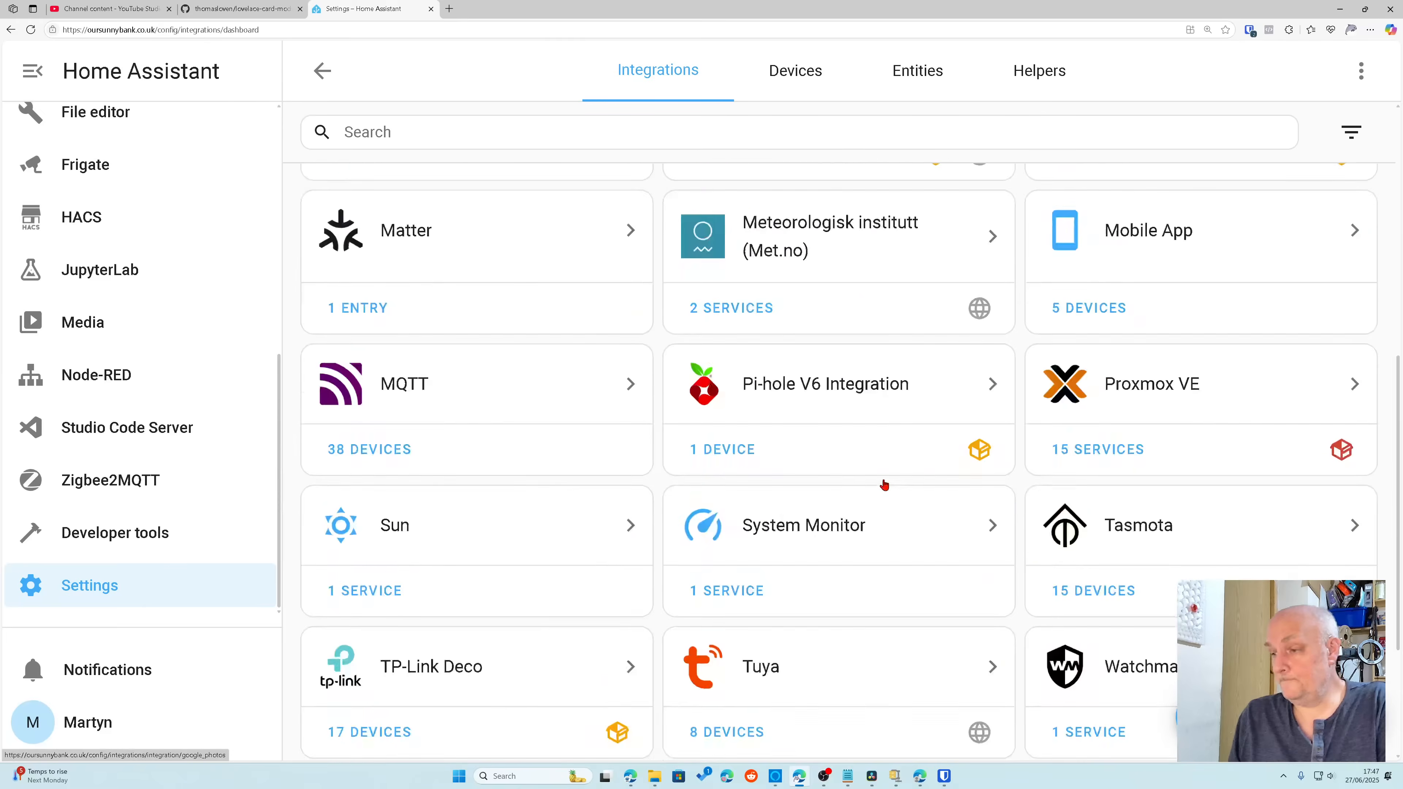
pyautogui.scroll(-4, 884, 485)
pyautogui.scroll(2, 873, 481)
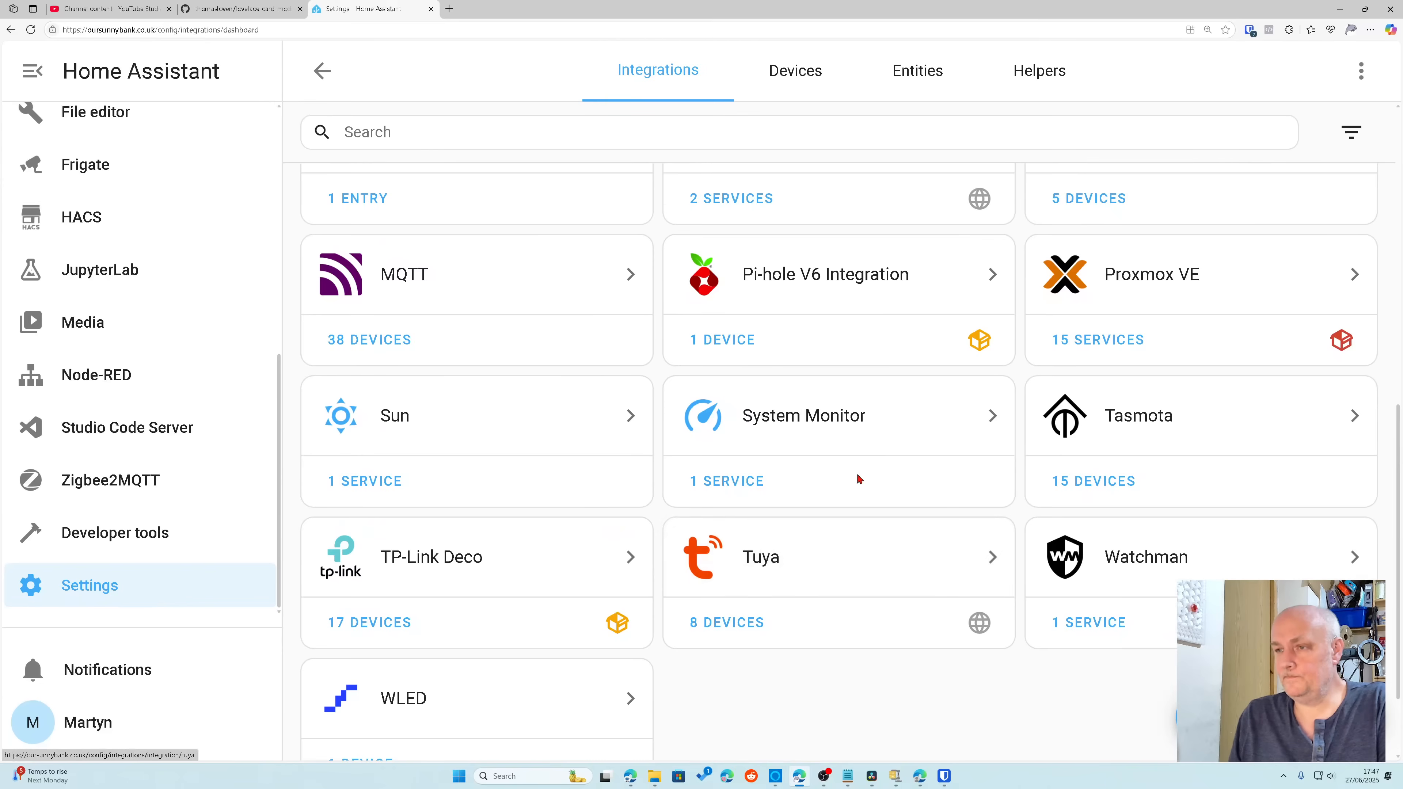
pyautogui.click(718, 482)
pyautogui.scroll(-12, 803, 480)
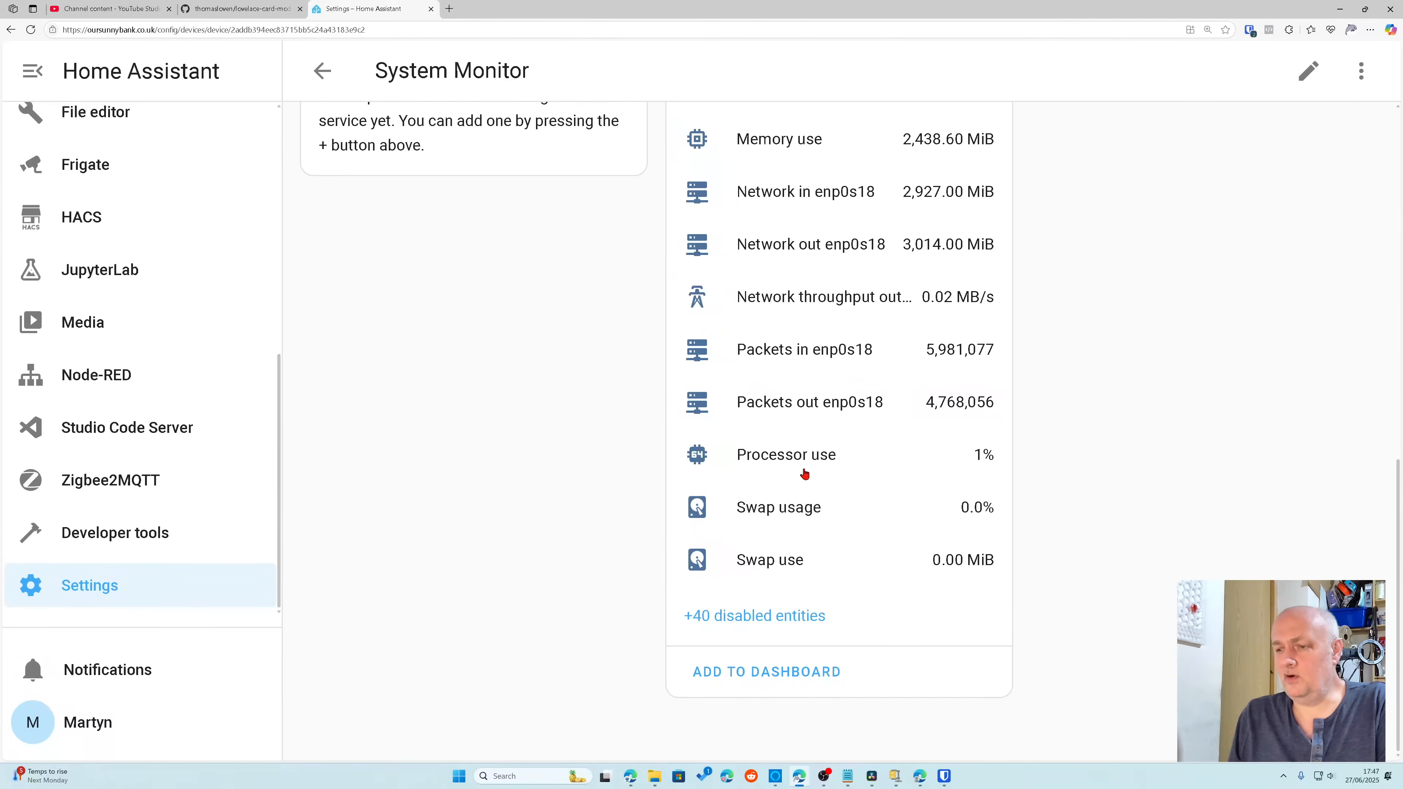
# Step: Add the suggested card with all System Monitor sensors to the System Monitor dashboard
pyautogui.click(800, 676)
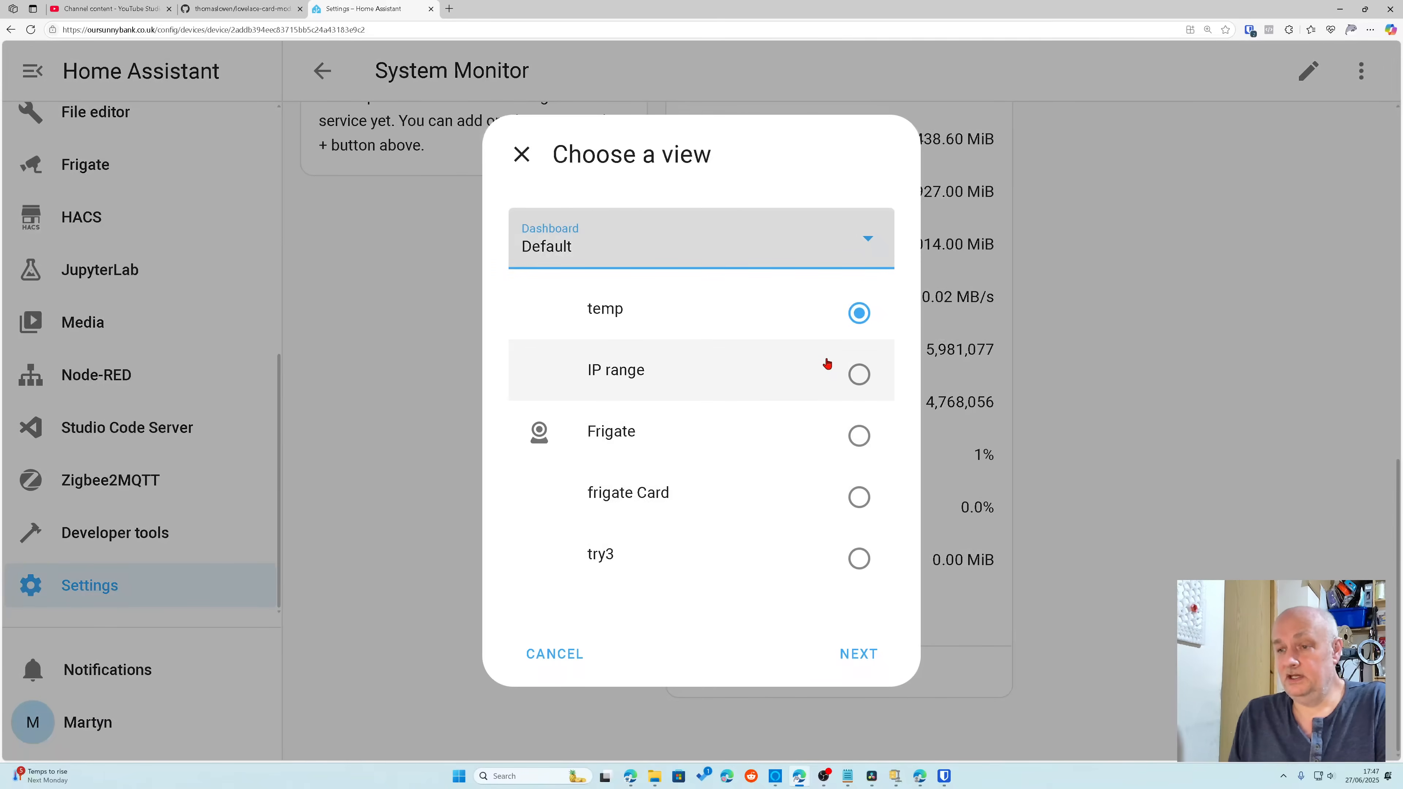
pyautogui.click(869, 244)
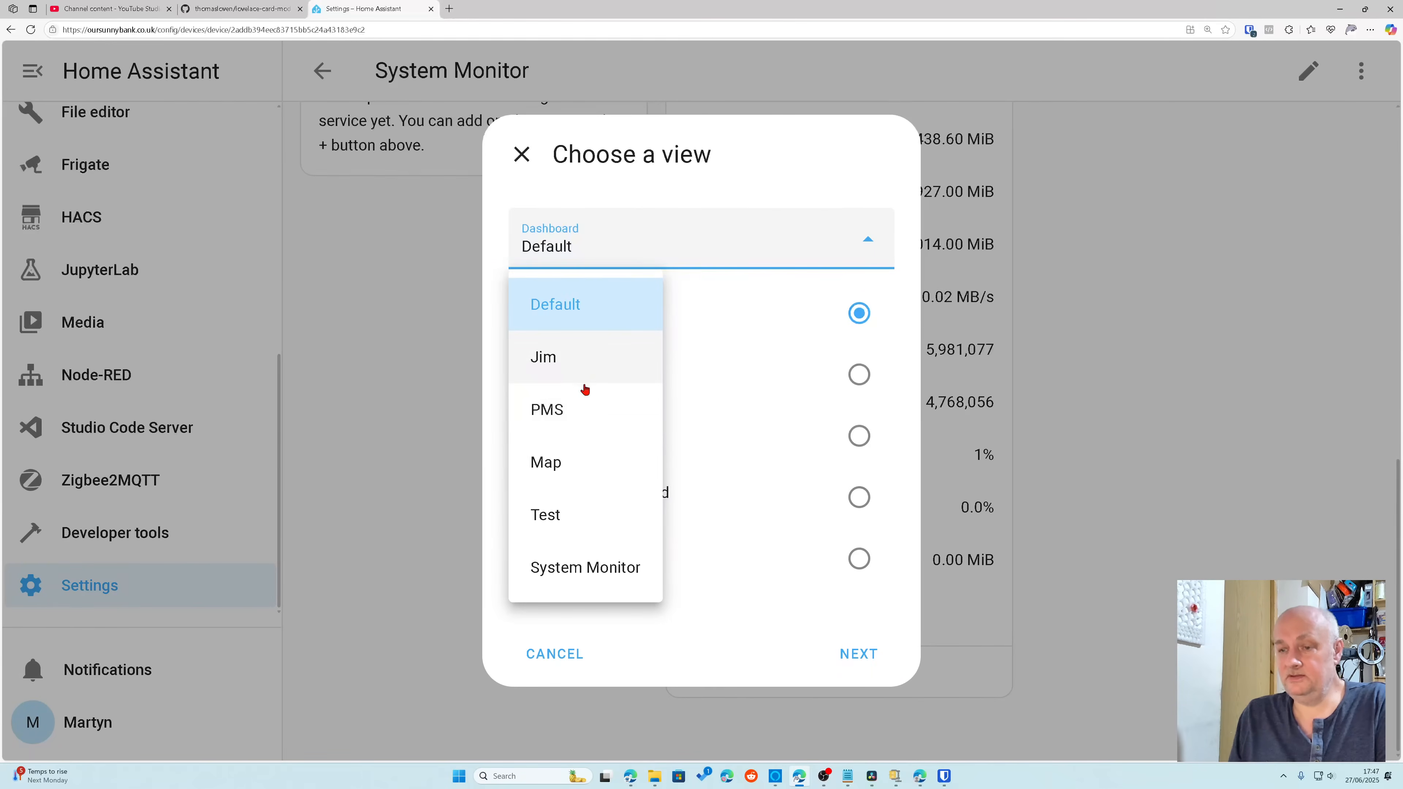
pyautogui.click(603, 569)
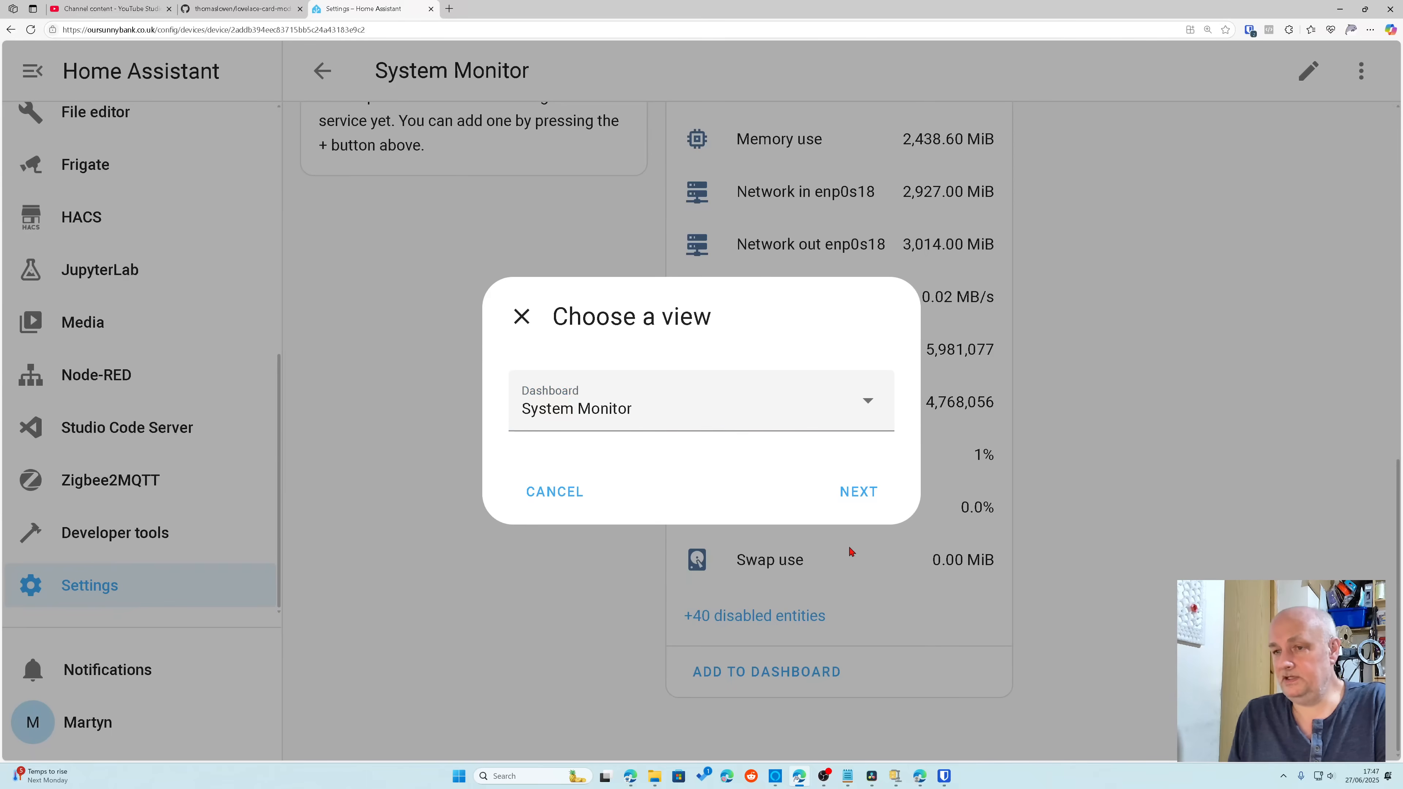
pyautogui.click(858, 491)
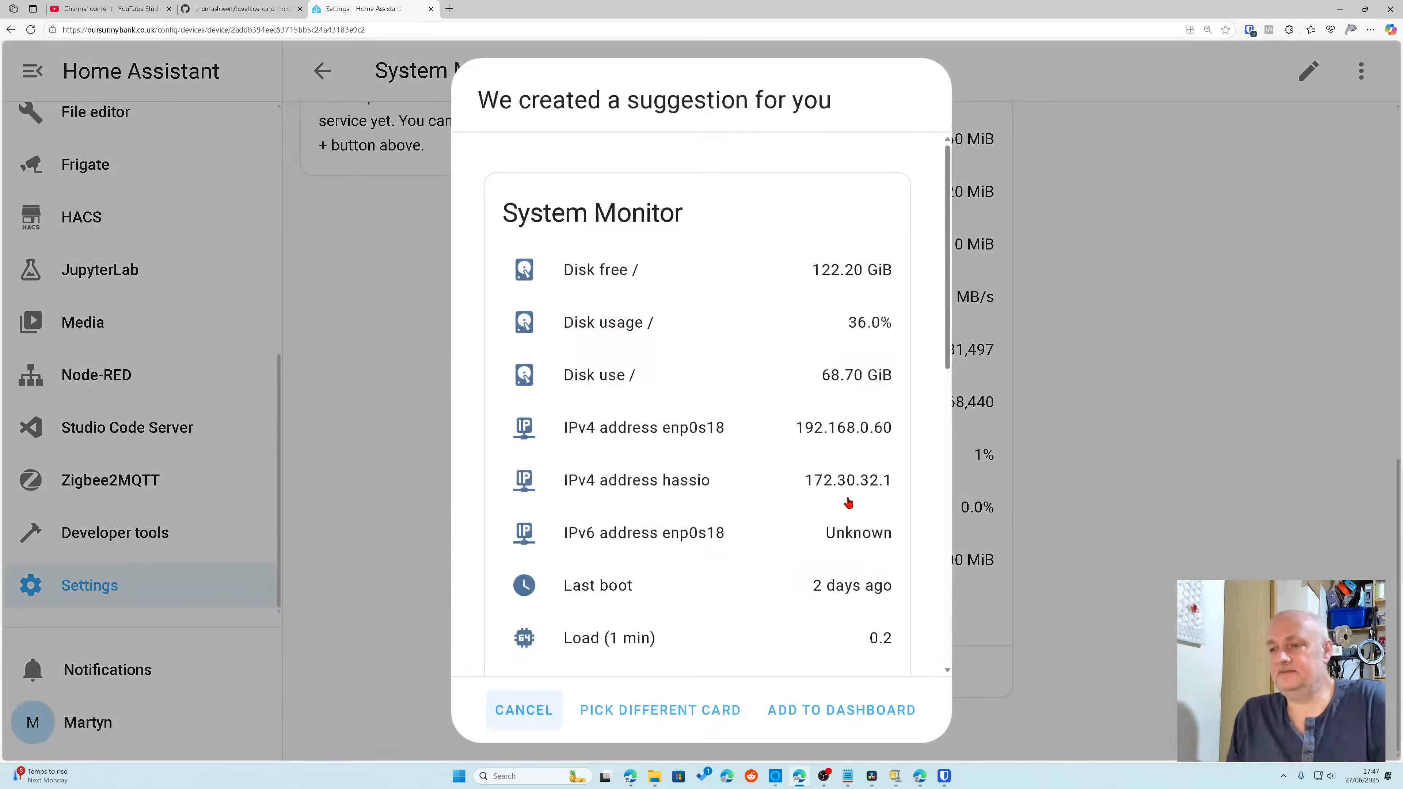
pyautogui.scroll(-10, 810, 583)
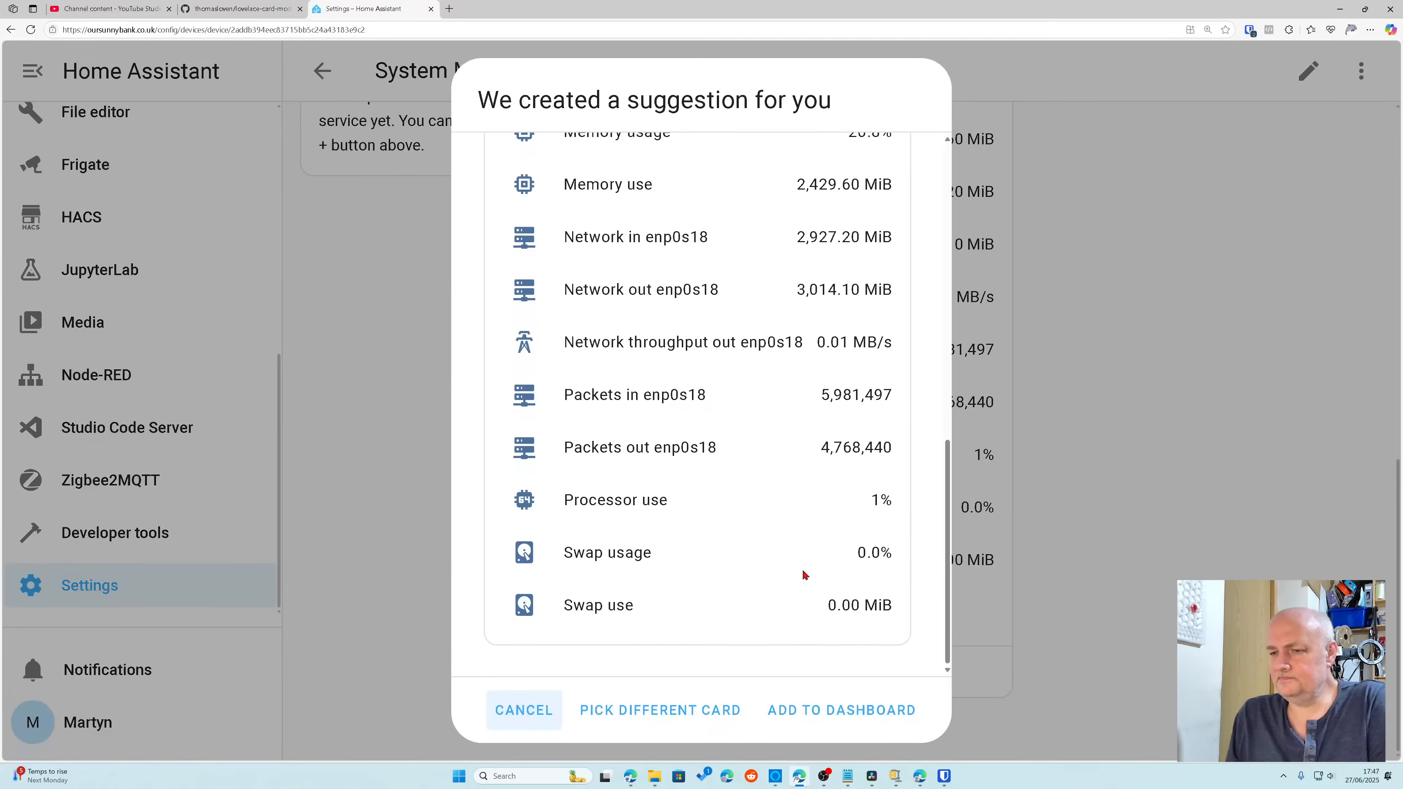
pyautogui.click(823, 718)
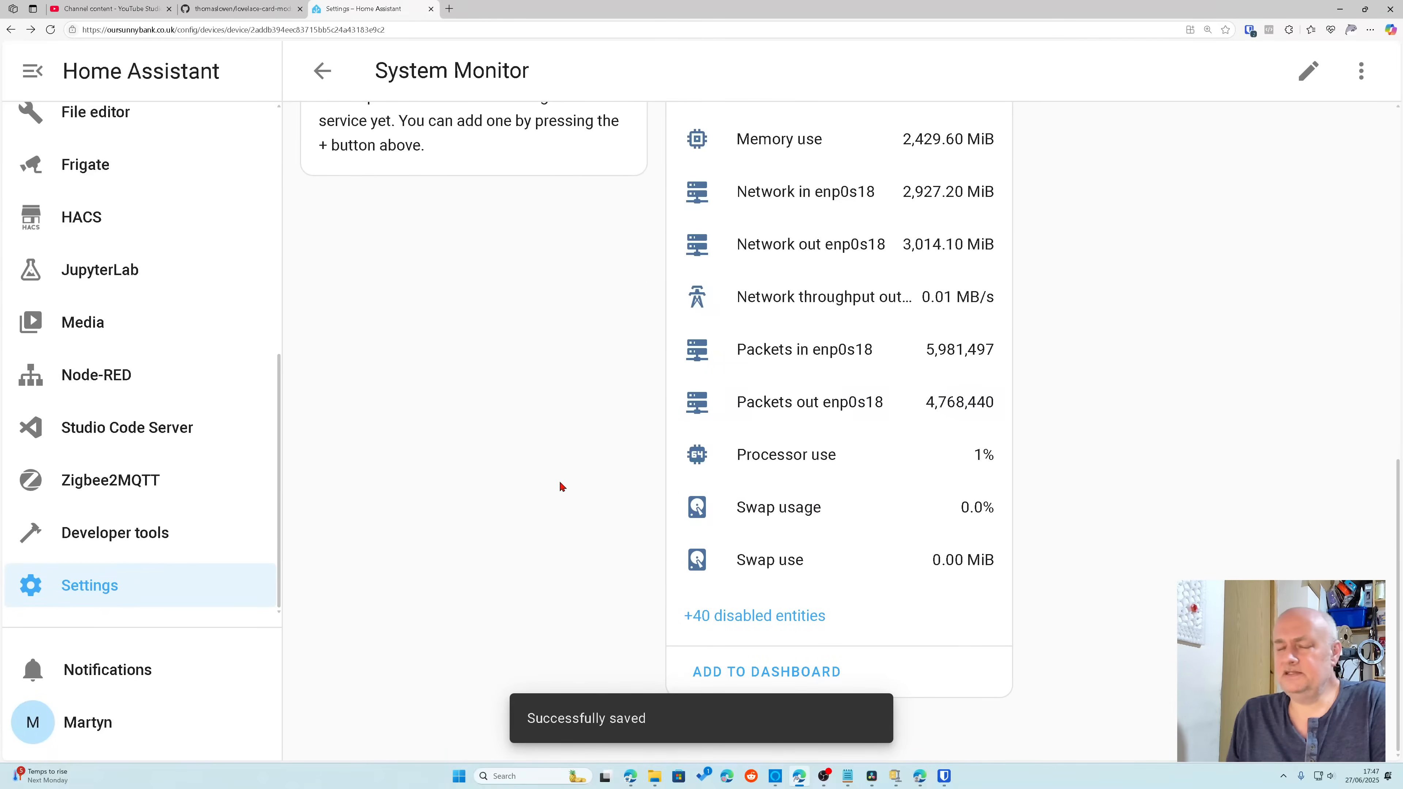
# Step: Return to the integrations overview, open the Proxmox VE services and look through the list for the QEMU machines
pyautogui.scroll(8, 552, 483)
pyautogui.scroll(4, 550, 479)
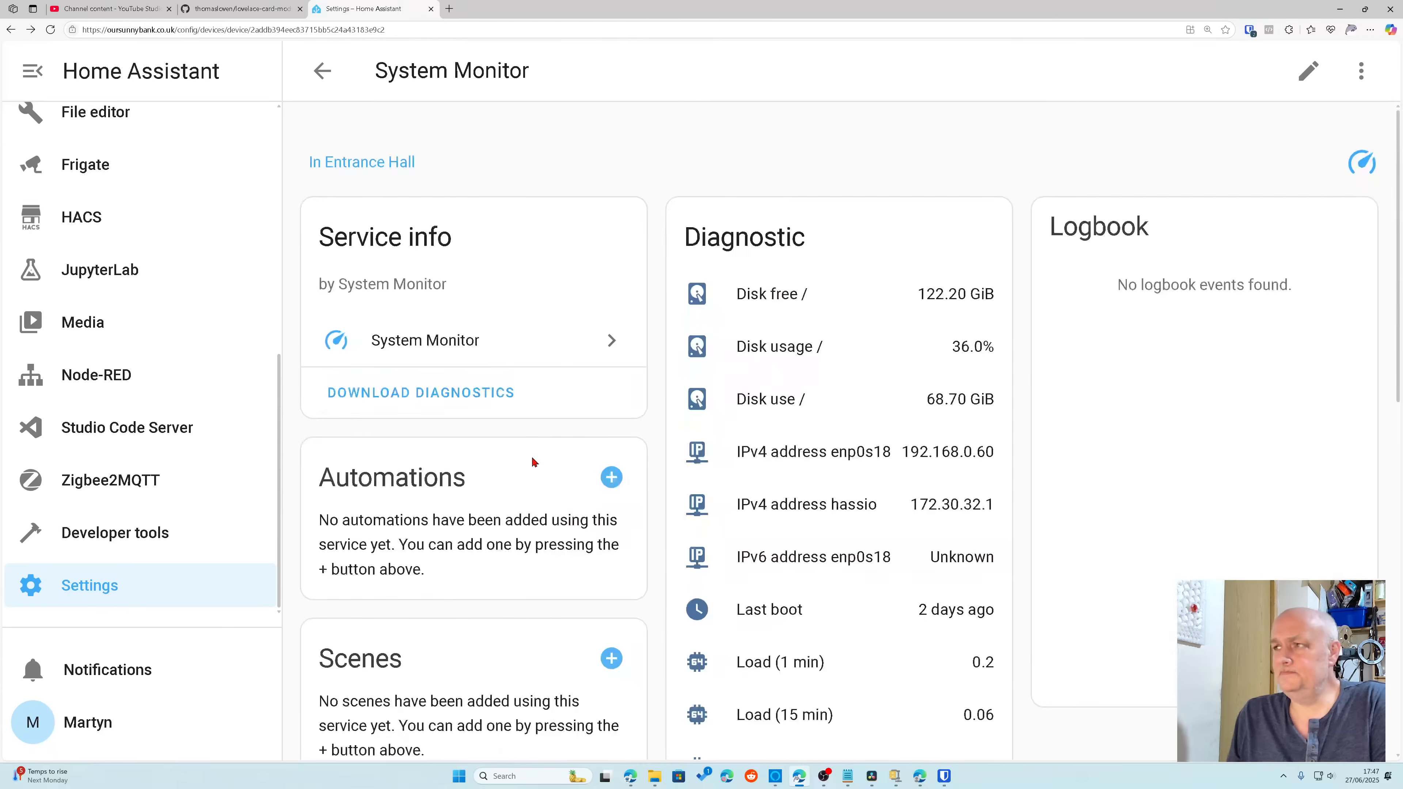
pyautogui.click(323, 74)
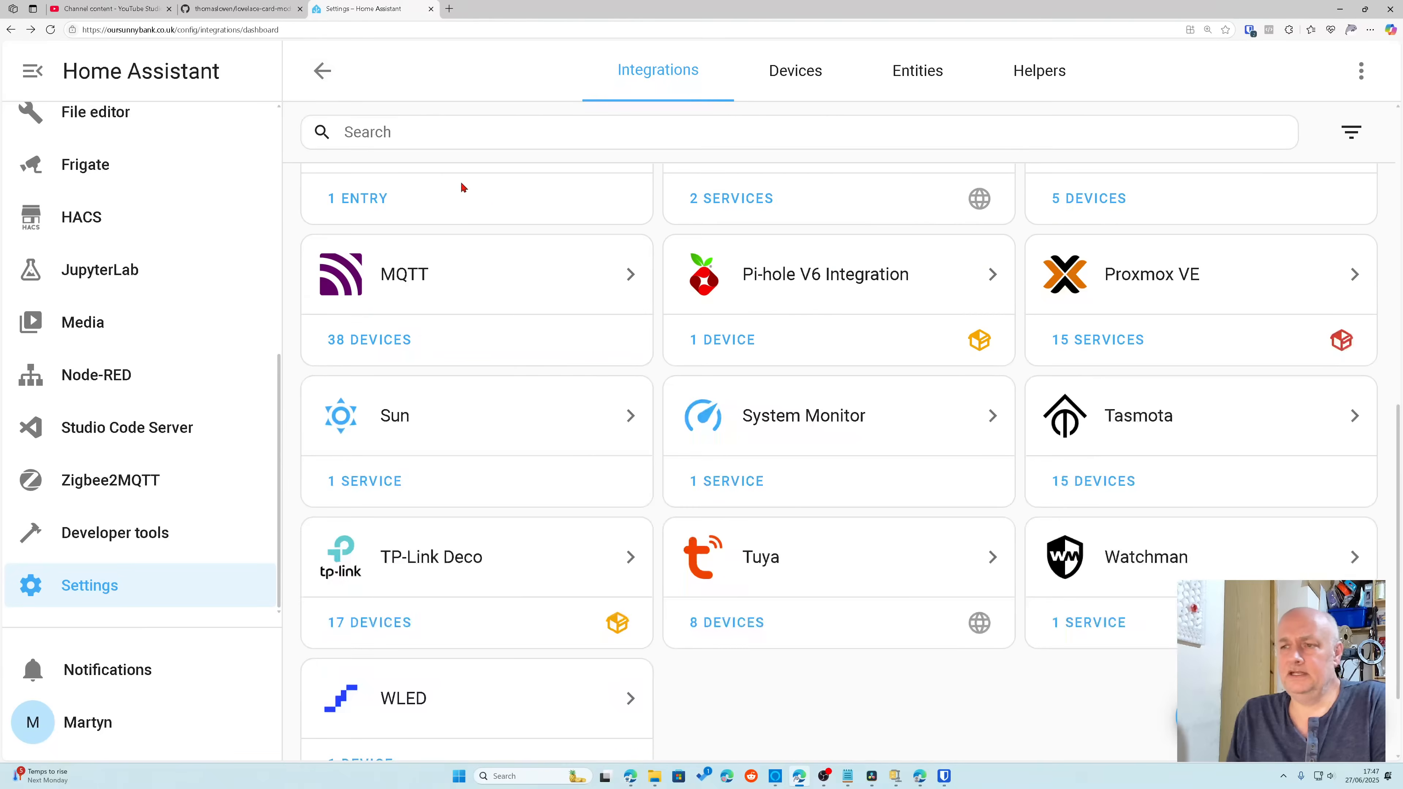
pyautogui.click(1111, 341)
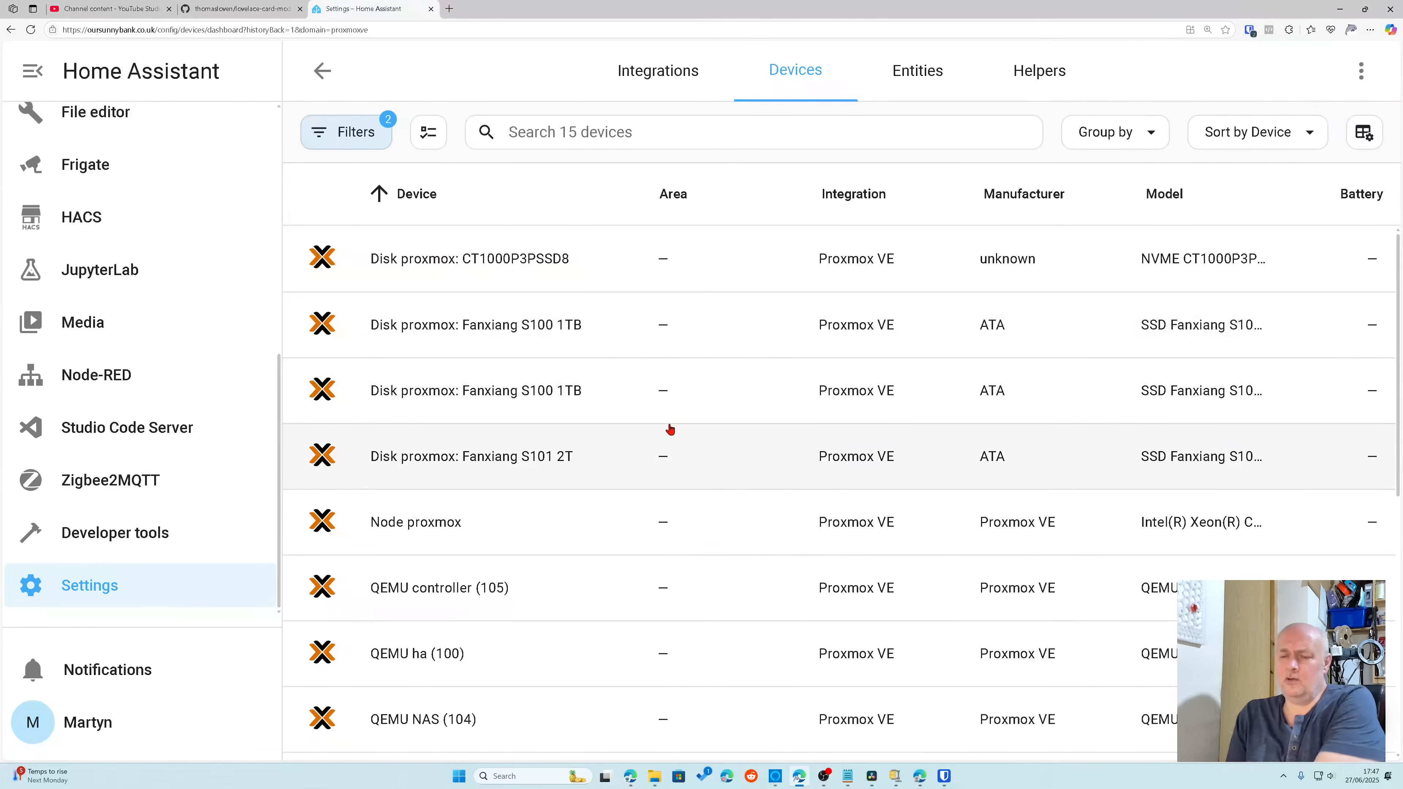
pyautogui.scroll(-4, 656, 429)
pyautogui.scroll(-2, 655, 429)
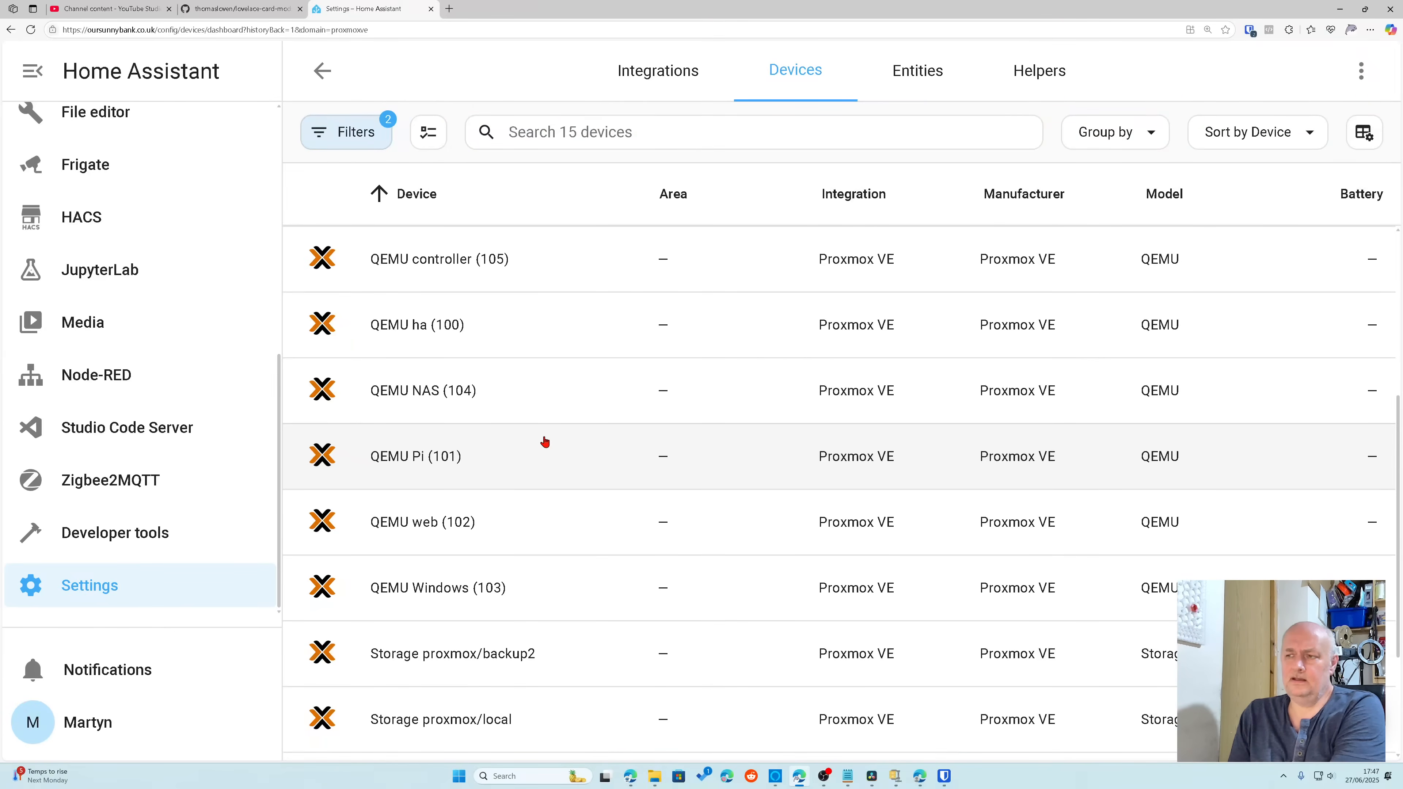
pyautogui.scroll(2, 552, 445)
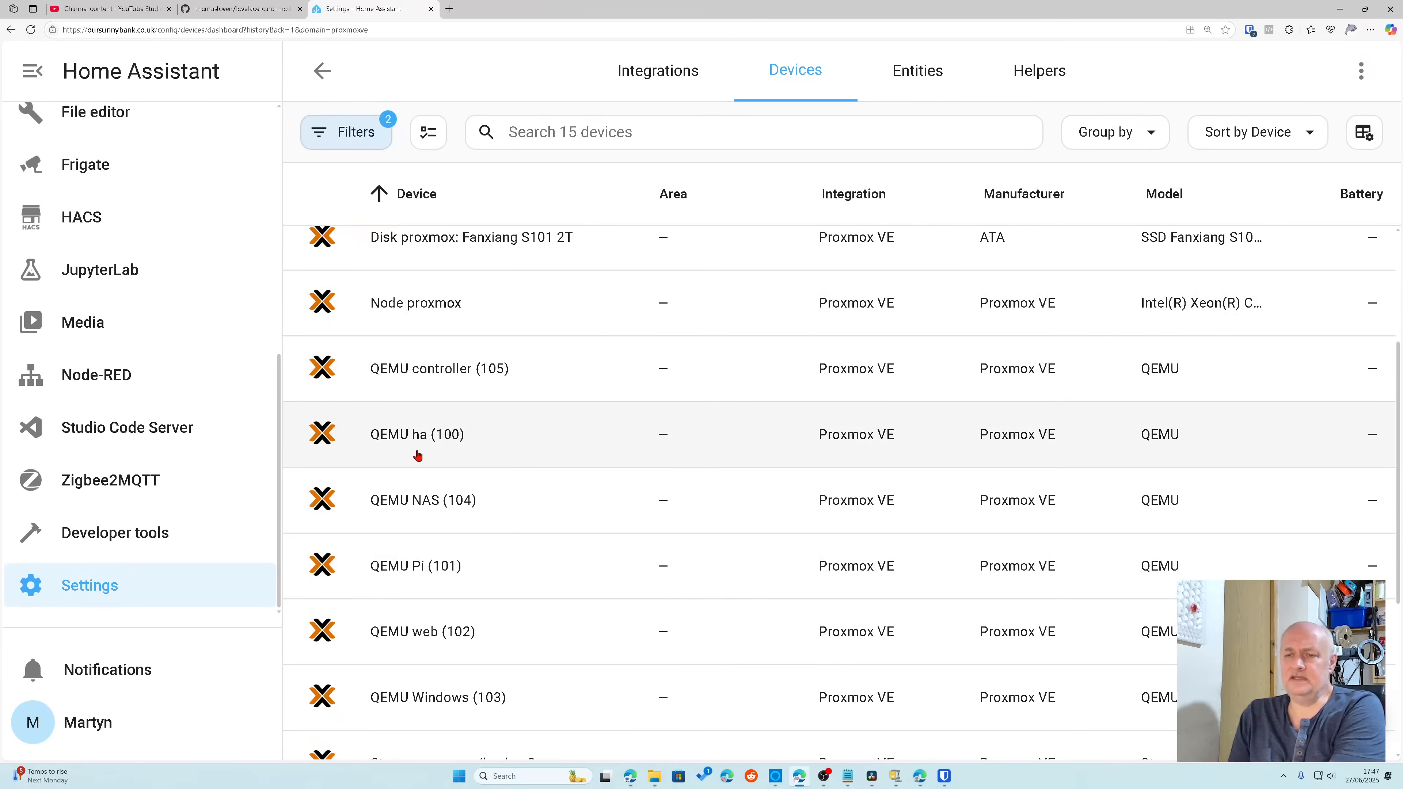
# Step: Add the suggested sensor card of the QEMU ha (100) device to the System Monitor dashboard
pyautogui.click(420, 439)
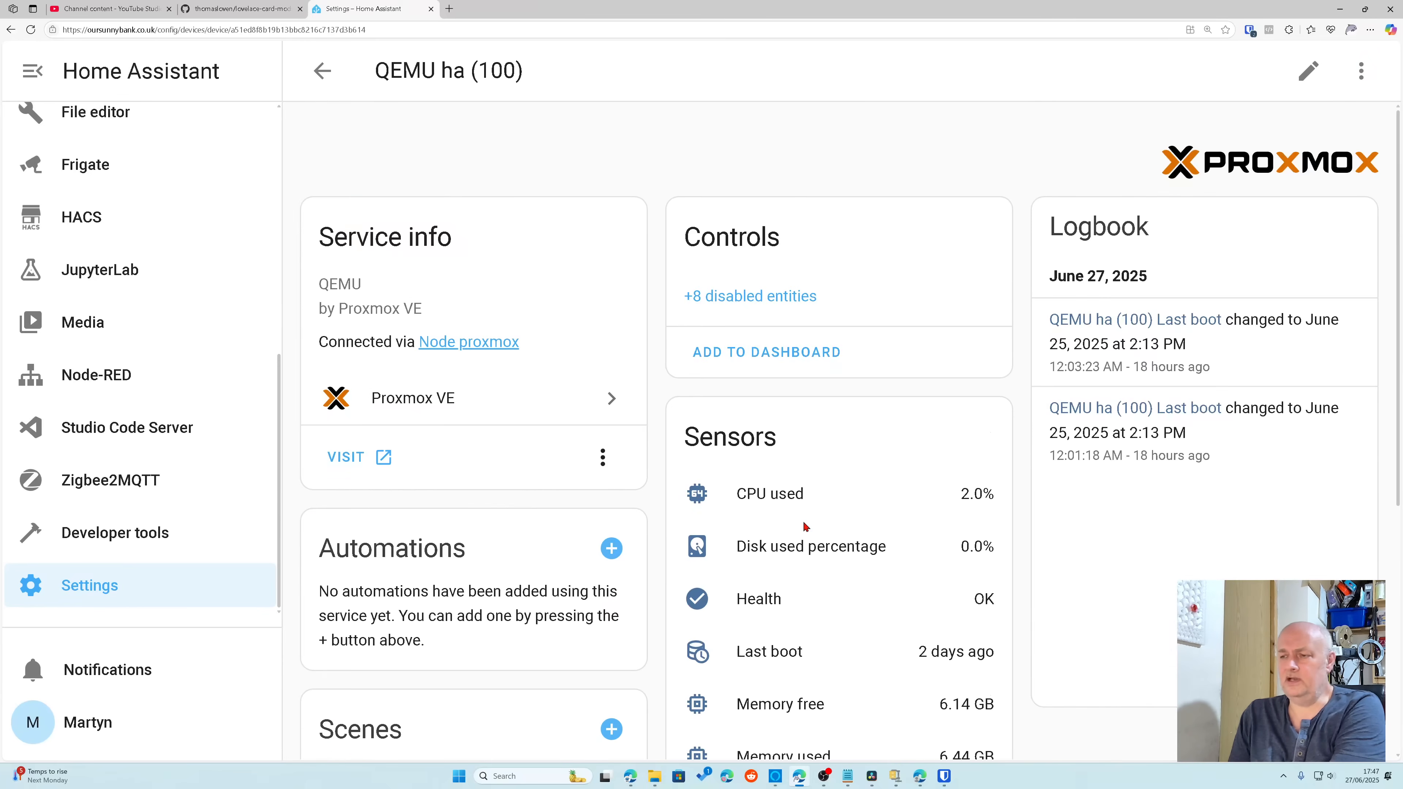
pyautogui.scroll(-5, 805, 527)
pyautogui.scroll(-1, 814, 525)
pyautogui.scroll(2, 815, 525)
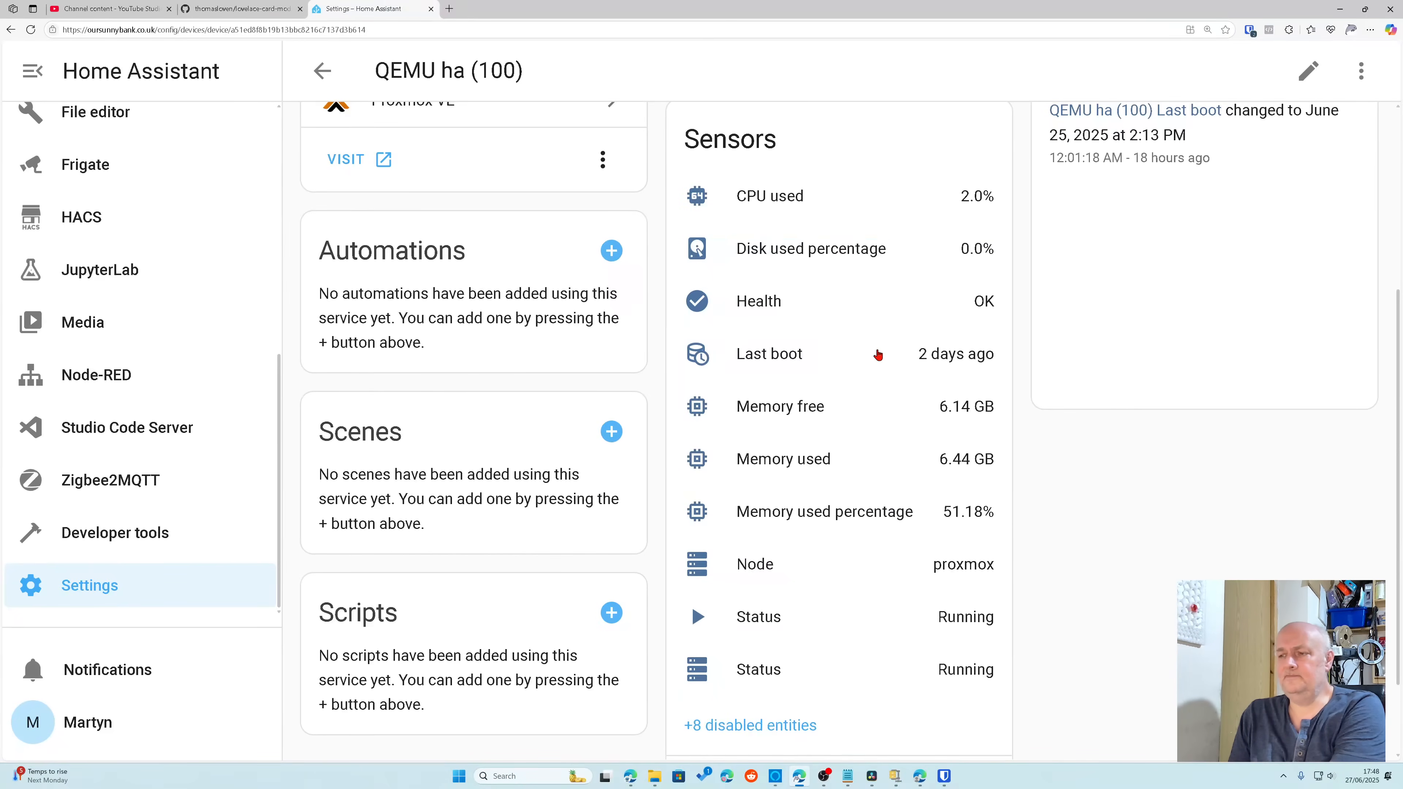
pyautogui.scroll(-2, 899, 467)
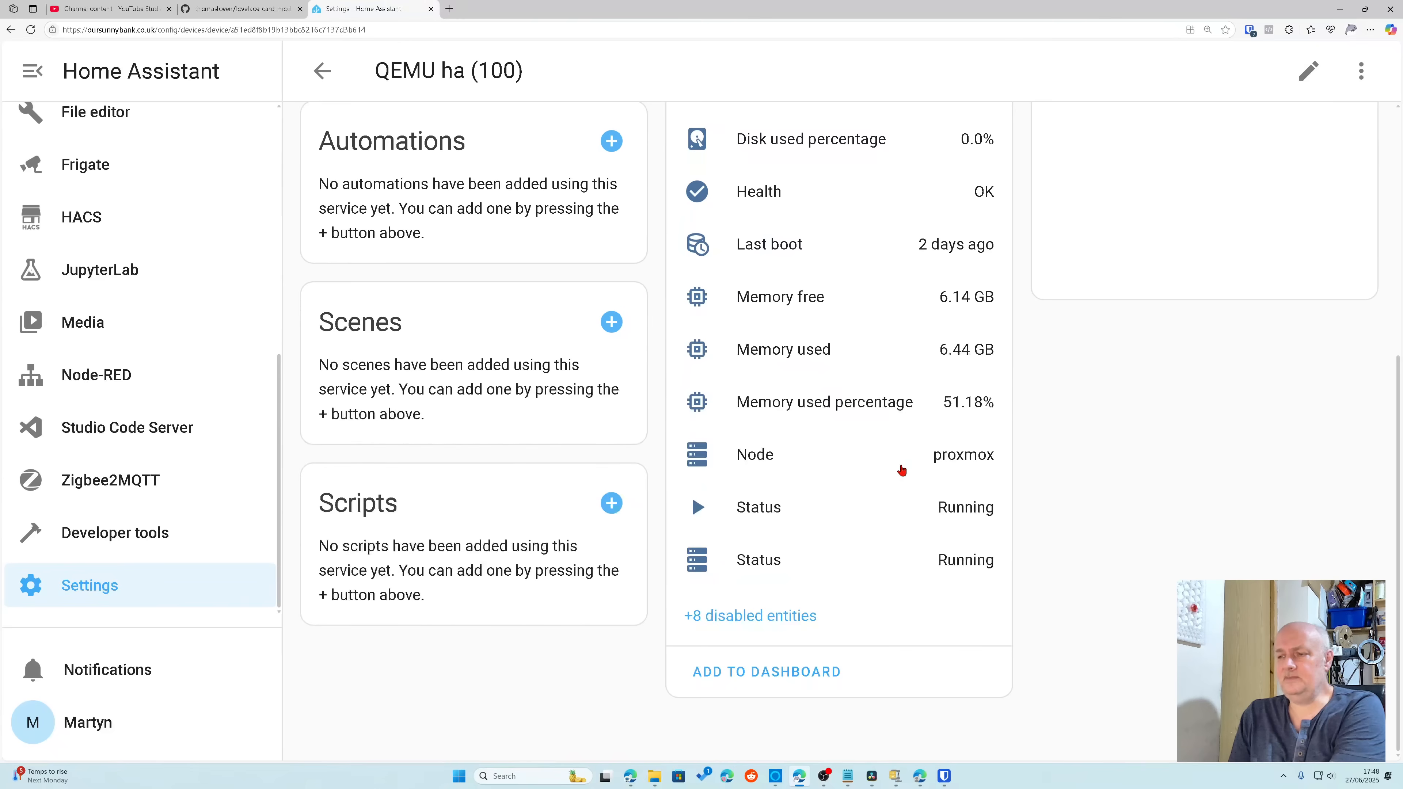
pyautogui.click(778, 673)
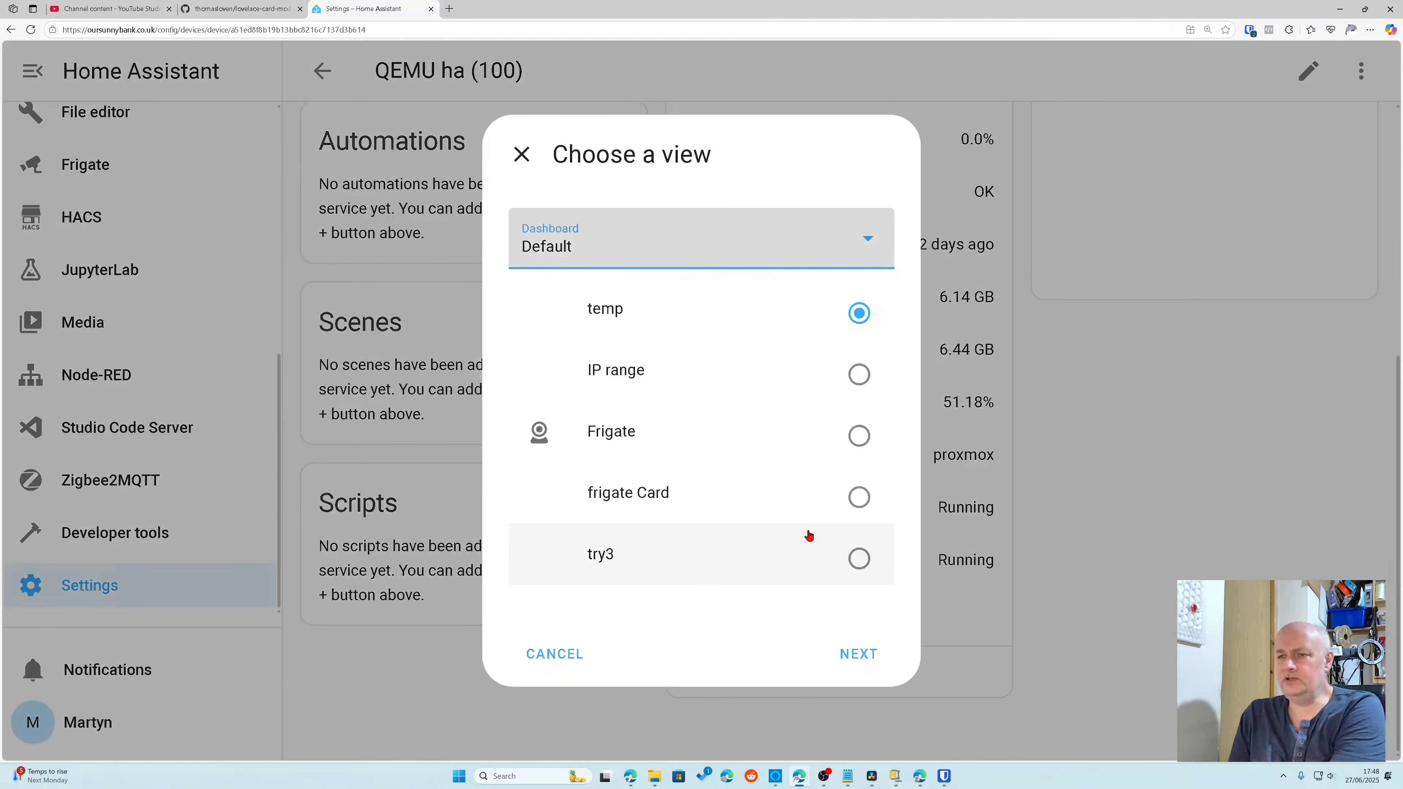
pyautogui.click(868, 241)
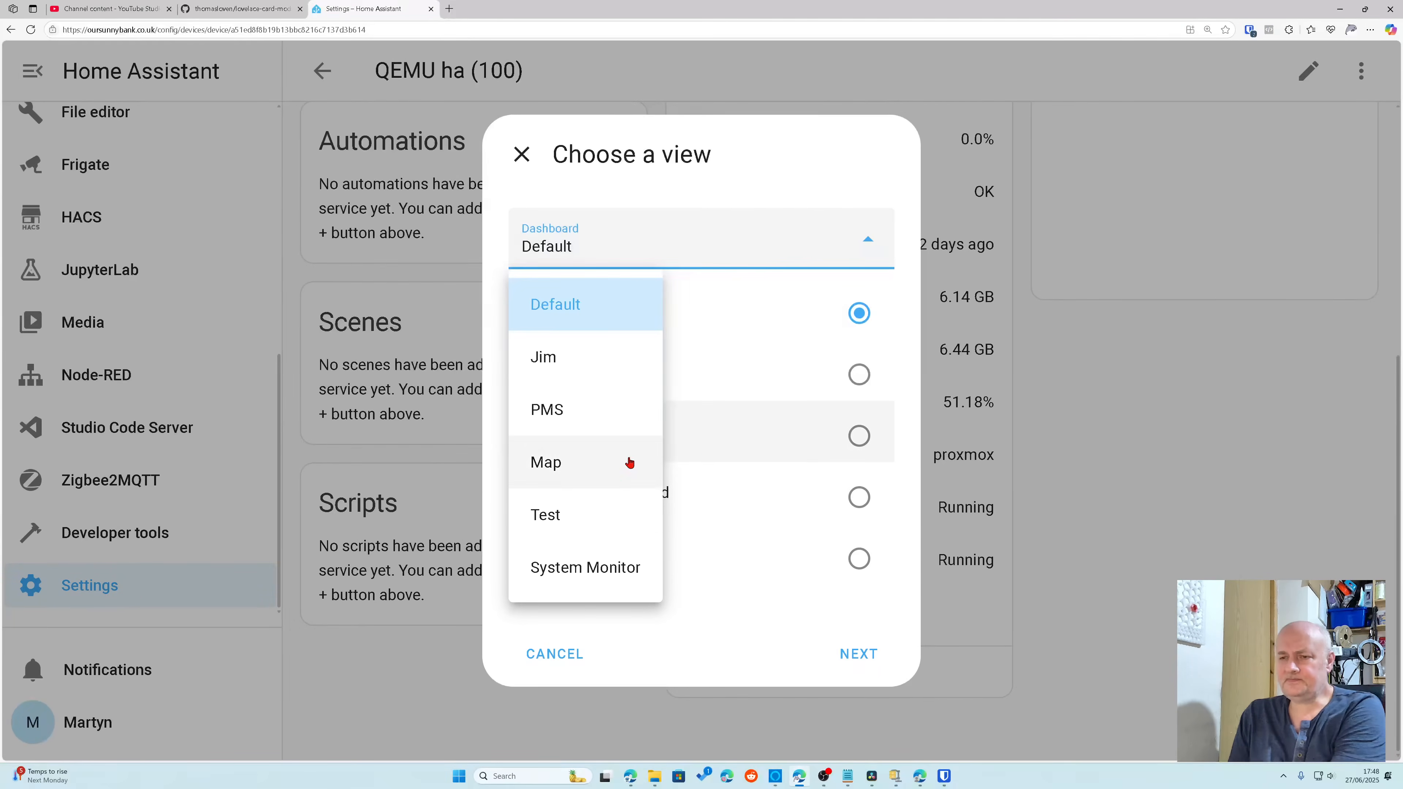
pyautogui.click(601, 573)
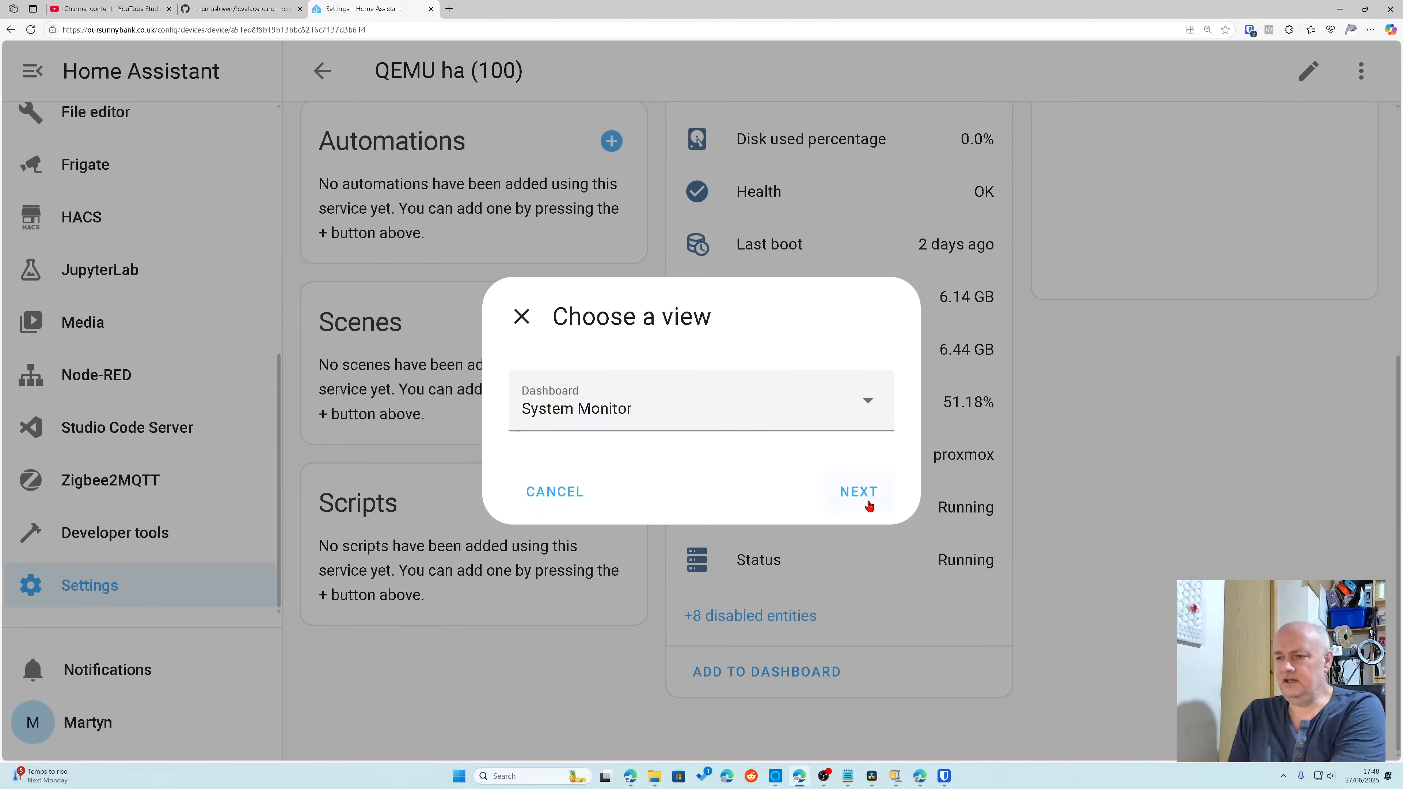
pyautogui.click(859, 491)
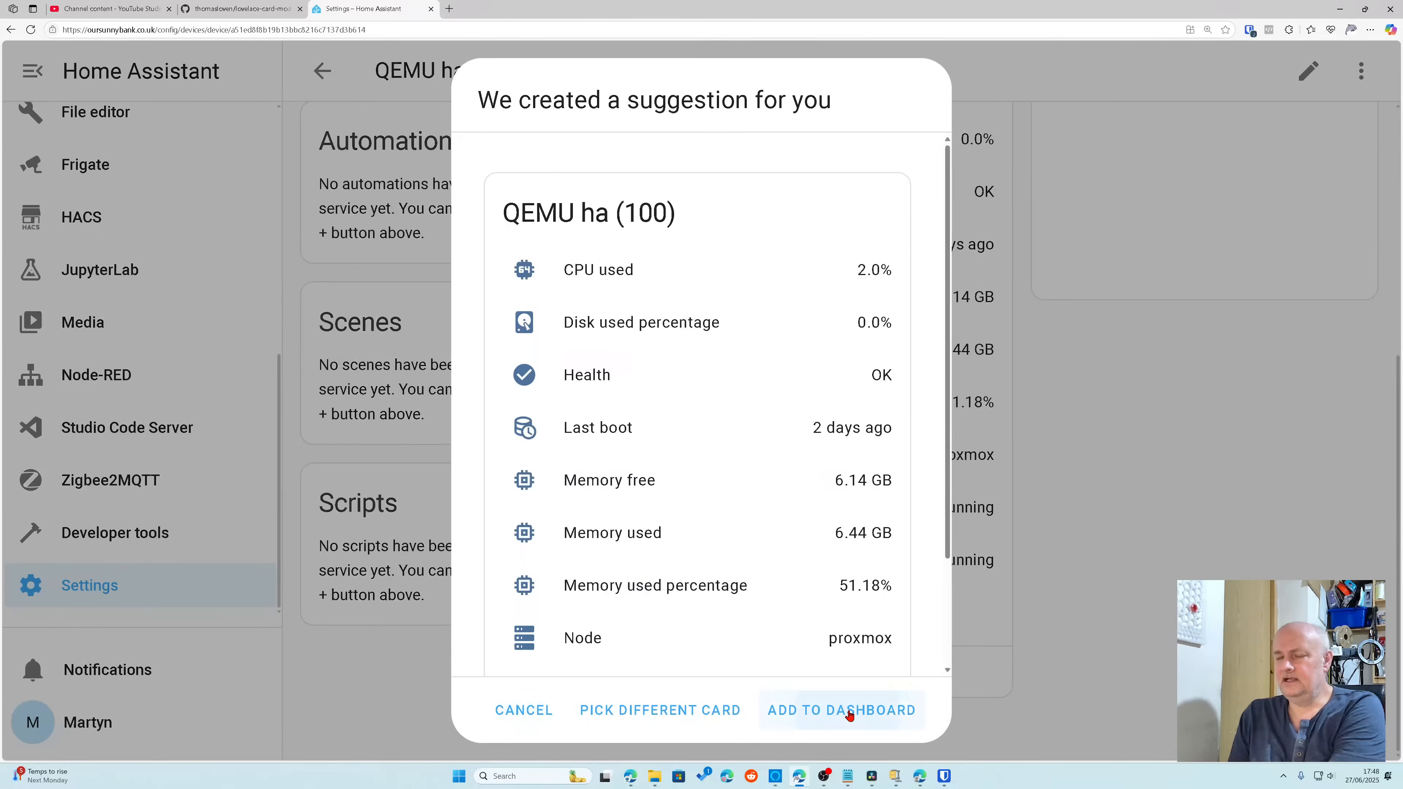
pyautogui.click(849, 713)
pyautogui.scroll(6, 865, 634)
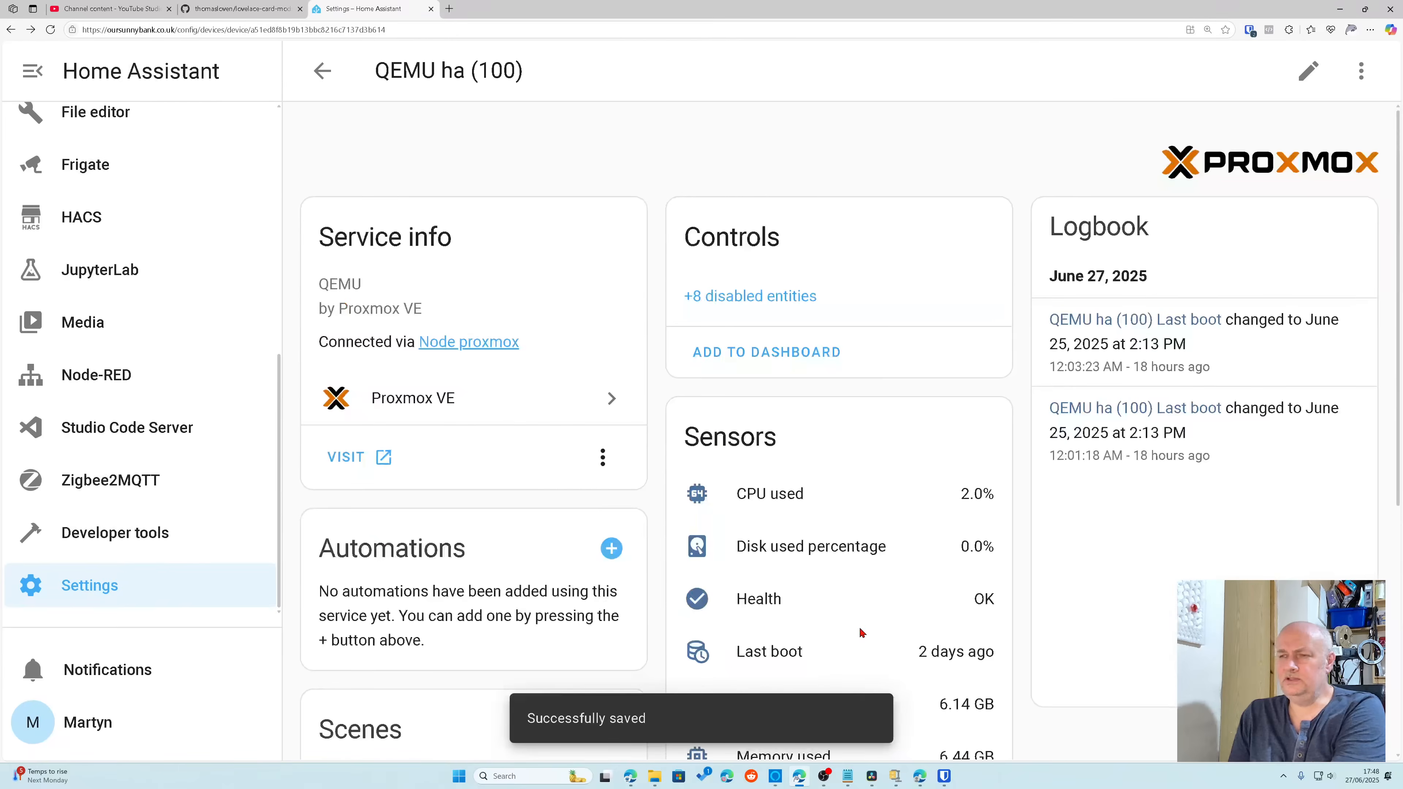
# Step: Go back to the Proxmox VE device list and add the Node proxmox device's suggested sensor card to the System Monitor dashboard
pyautogui.click(322, 71)
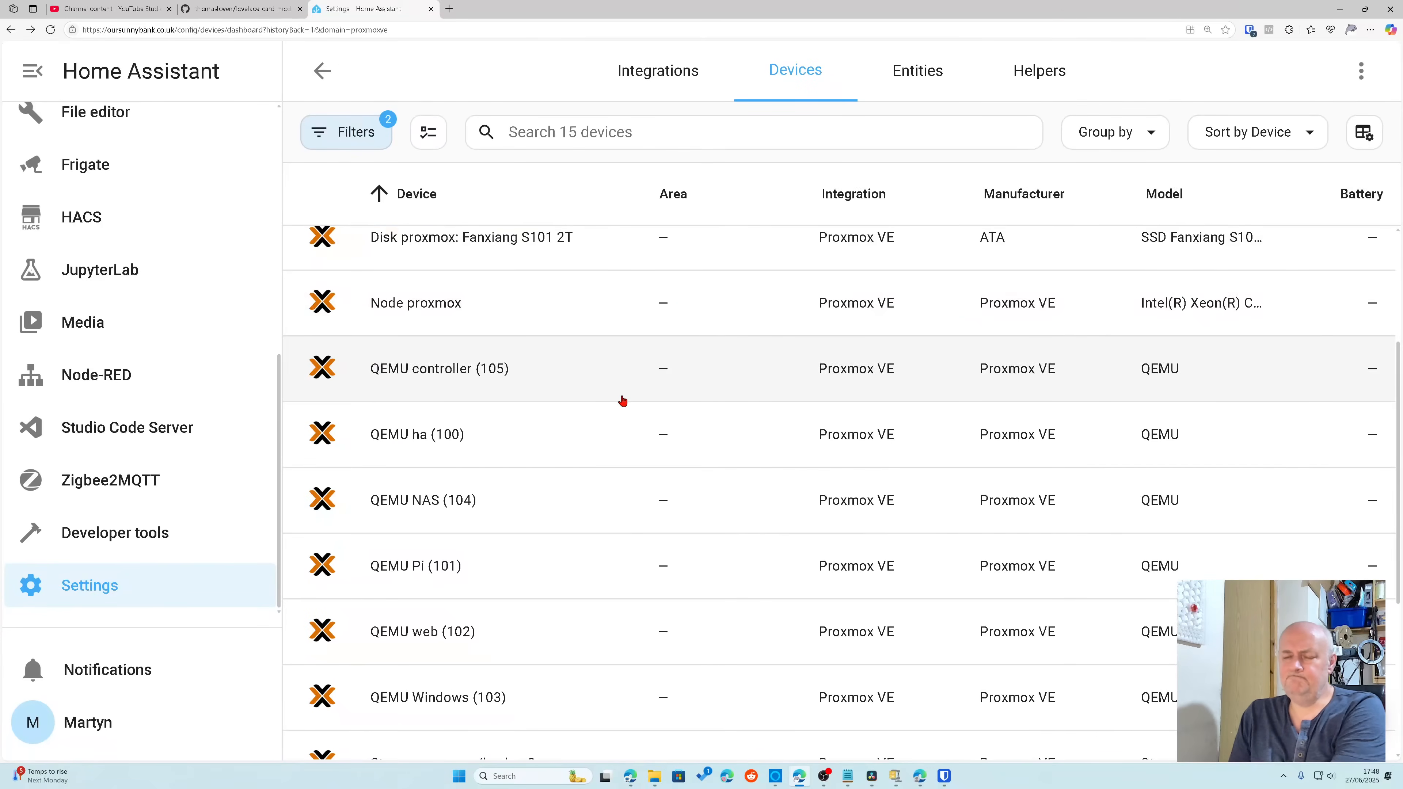
pyautogui.scroll(-5, 622, 401)
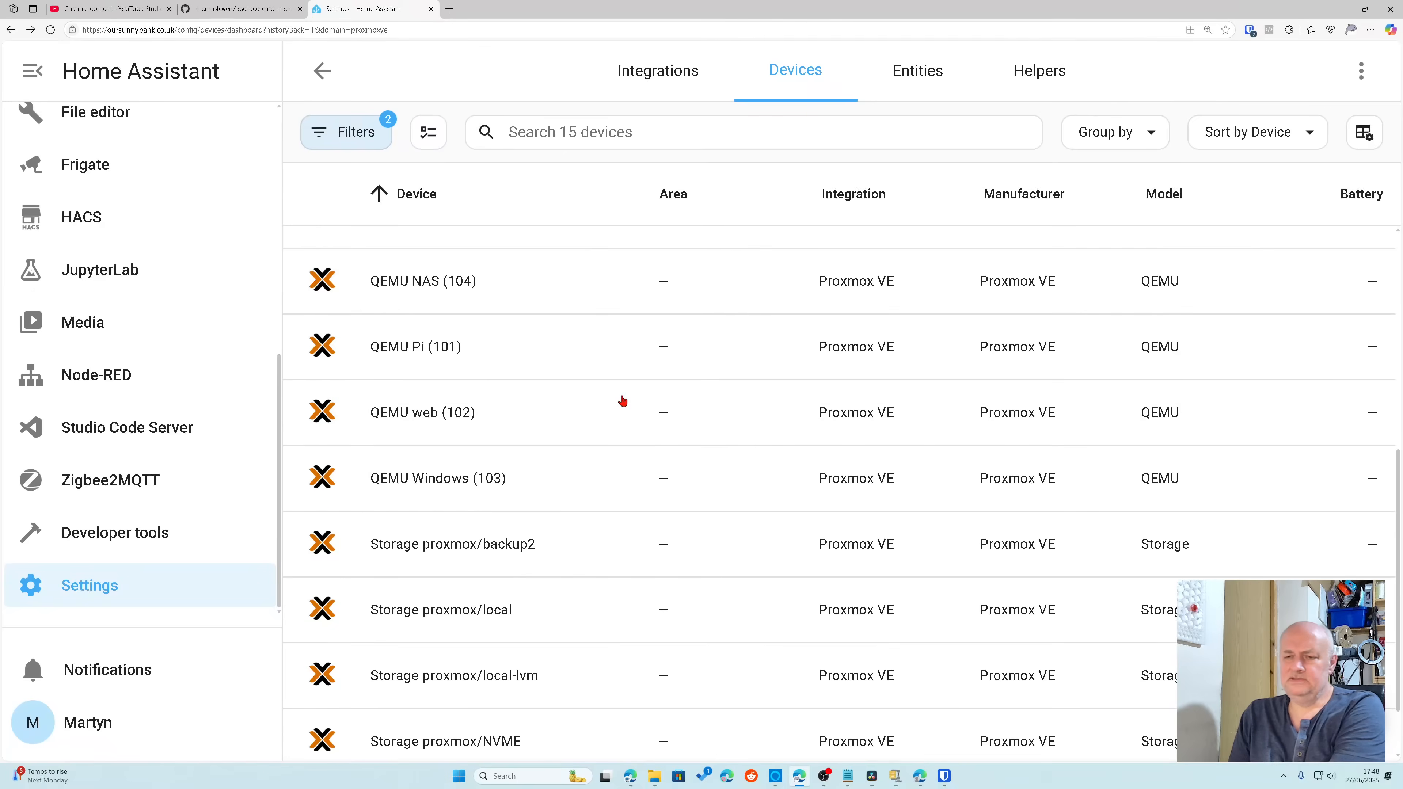
pyautogui.scroll(2, 622, 401)
pyautogui.scroll(6, 623, 401)
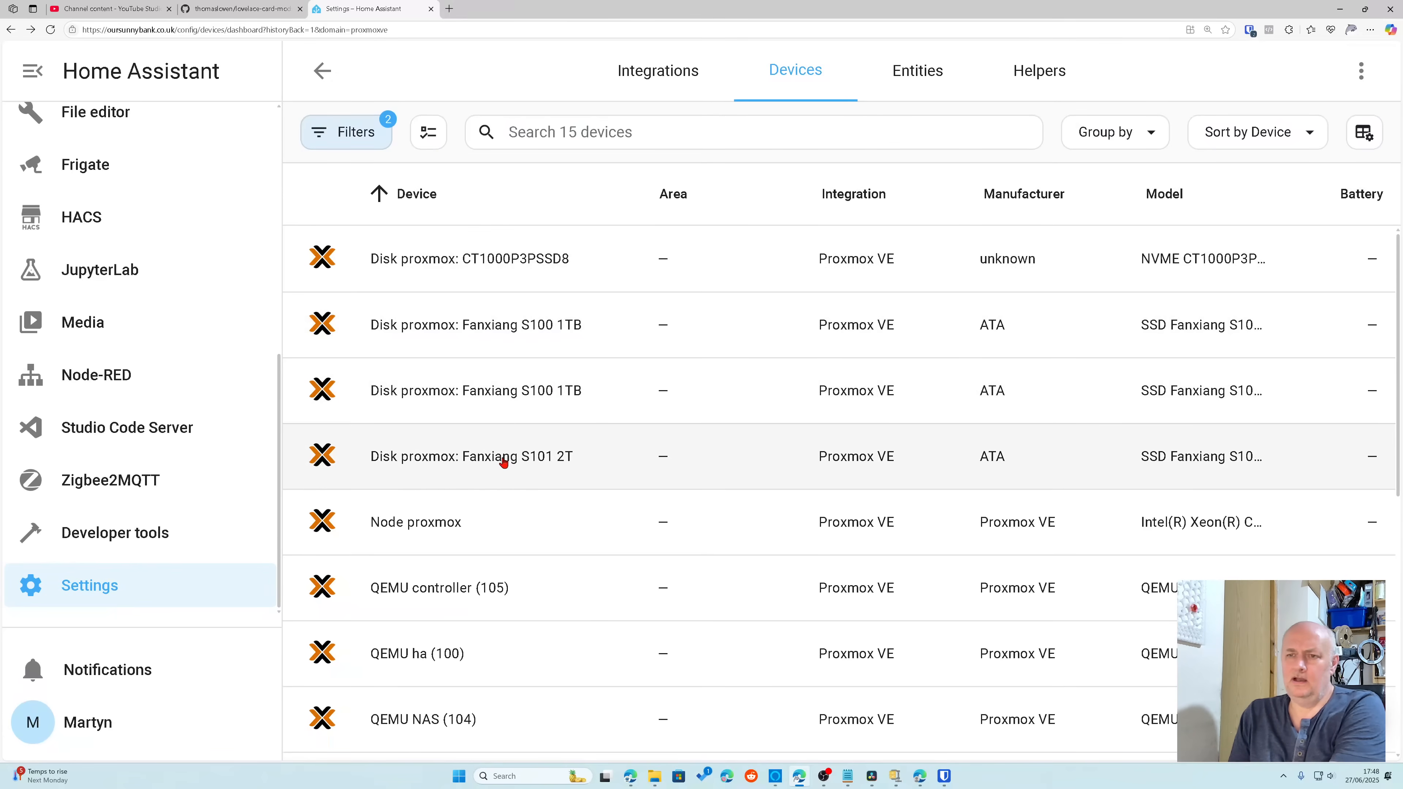
pyautogui.click(445, 532)
pyautogui.scroll(-5, 751, 465)
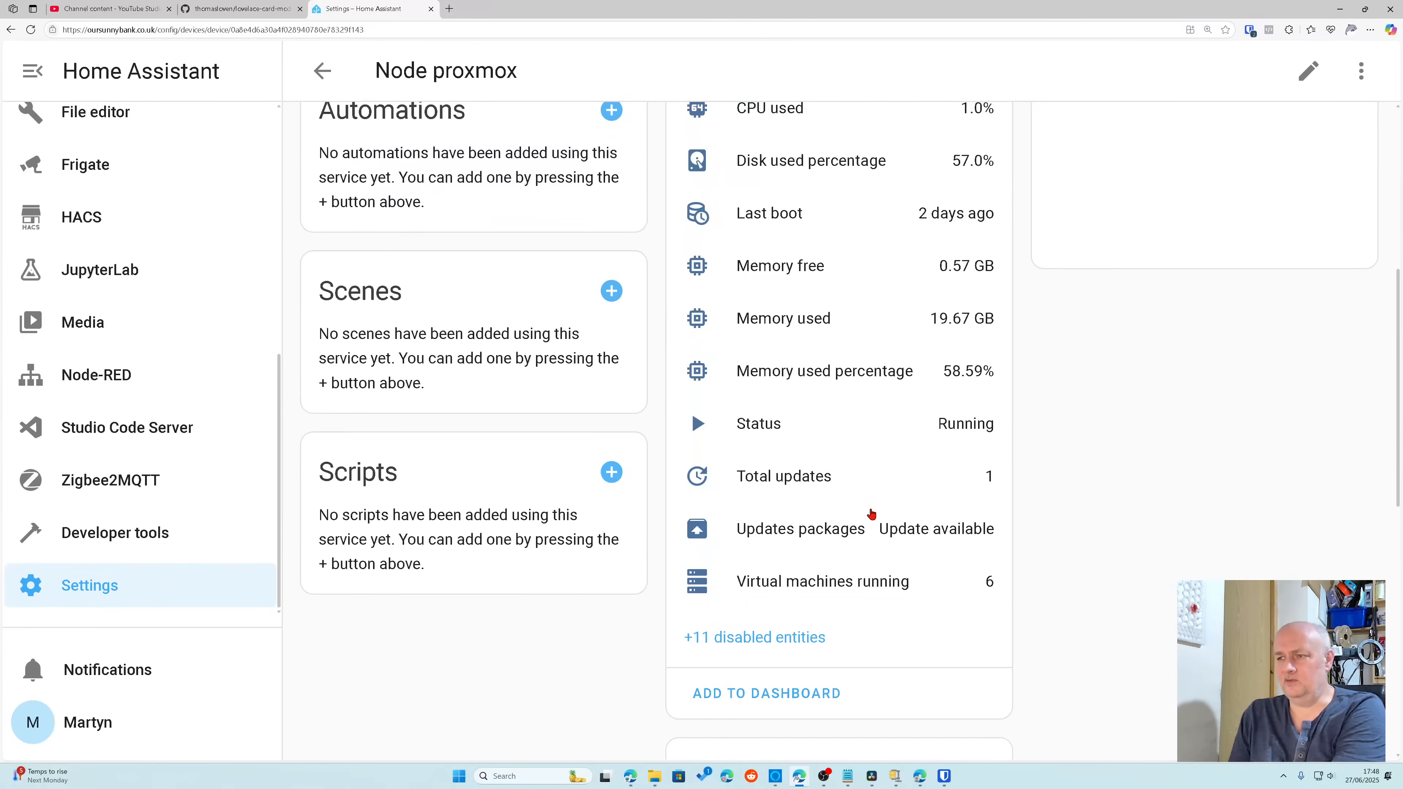
pyautogui.click(786, 694)
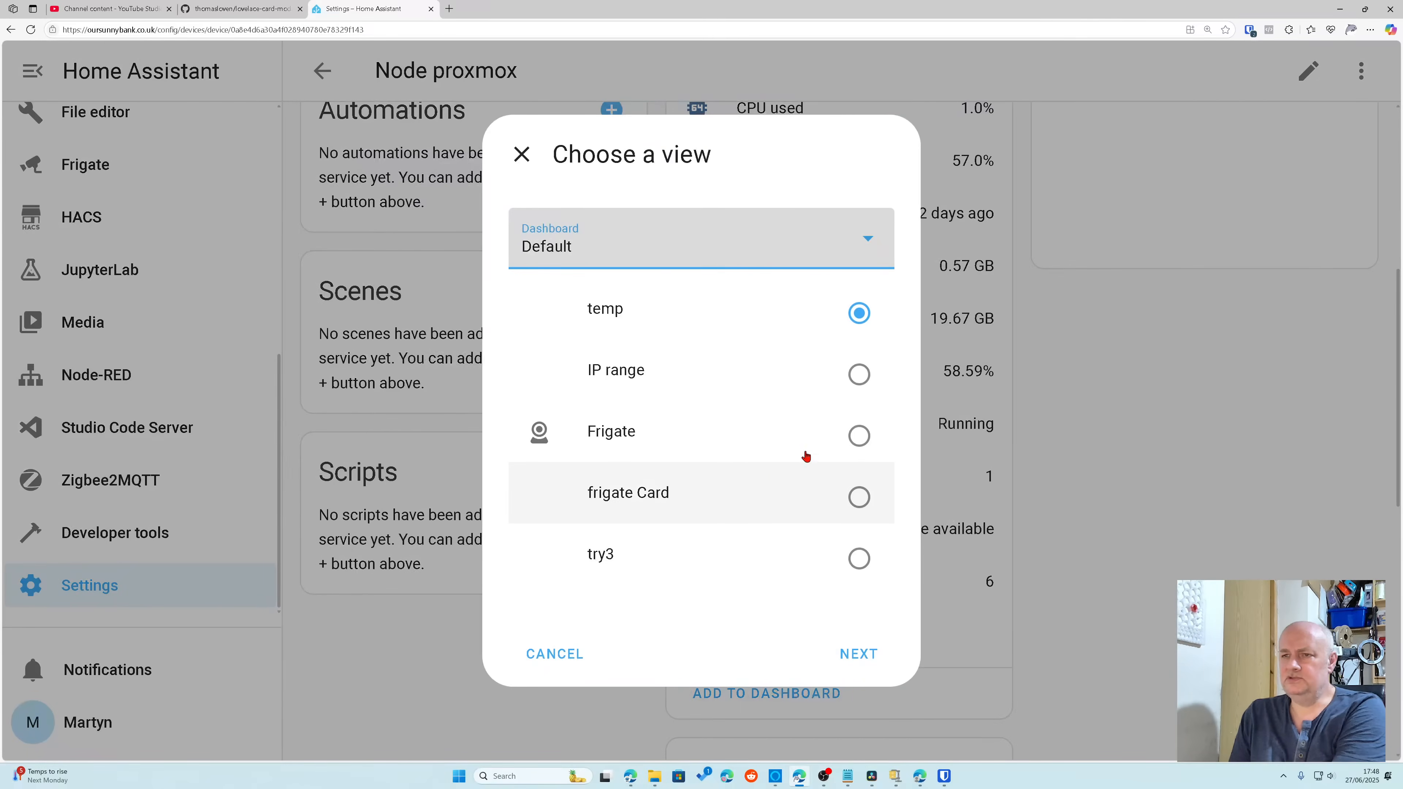
pyautogui.click(871, 246)
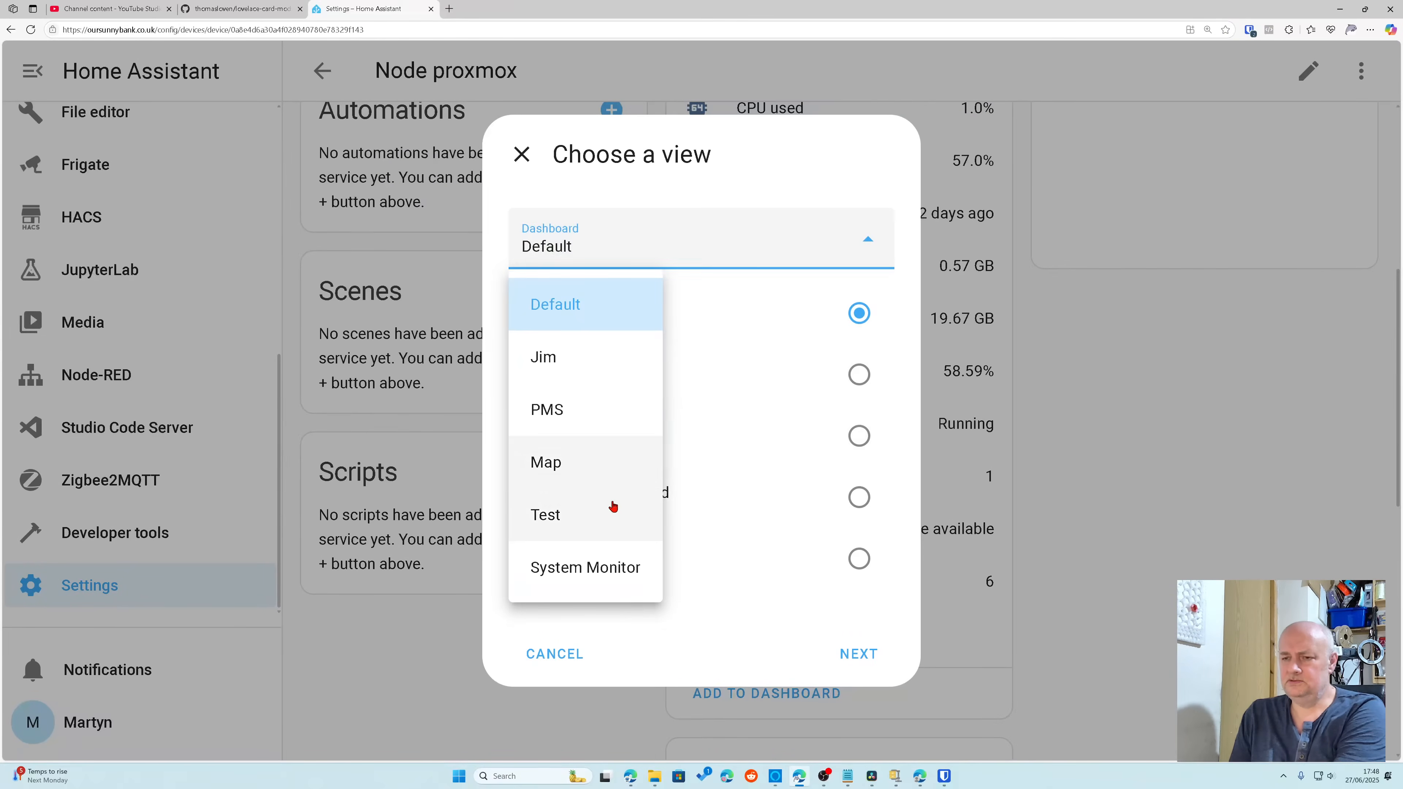
pyautogui.click(610, 566)
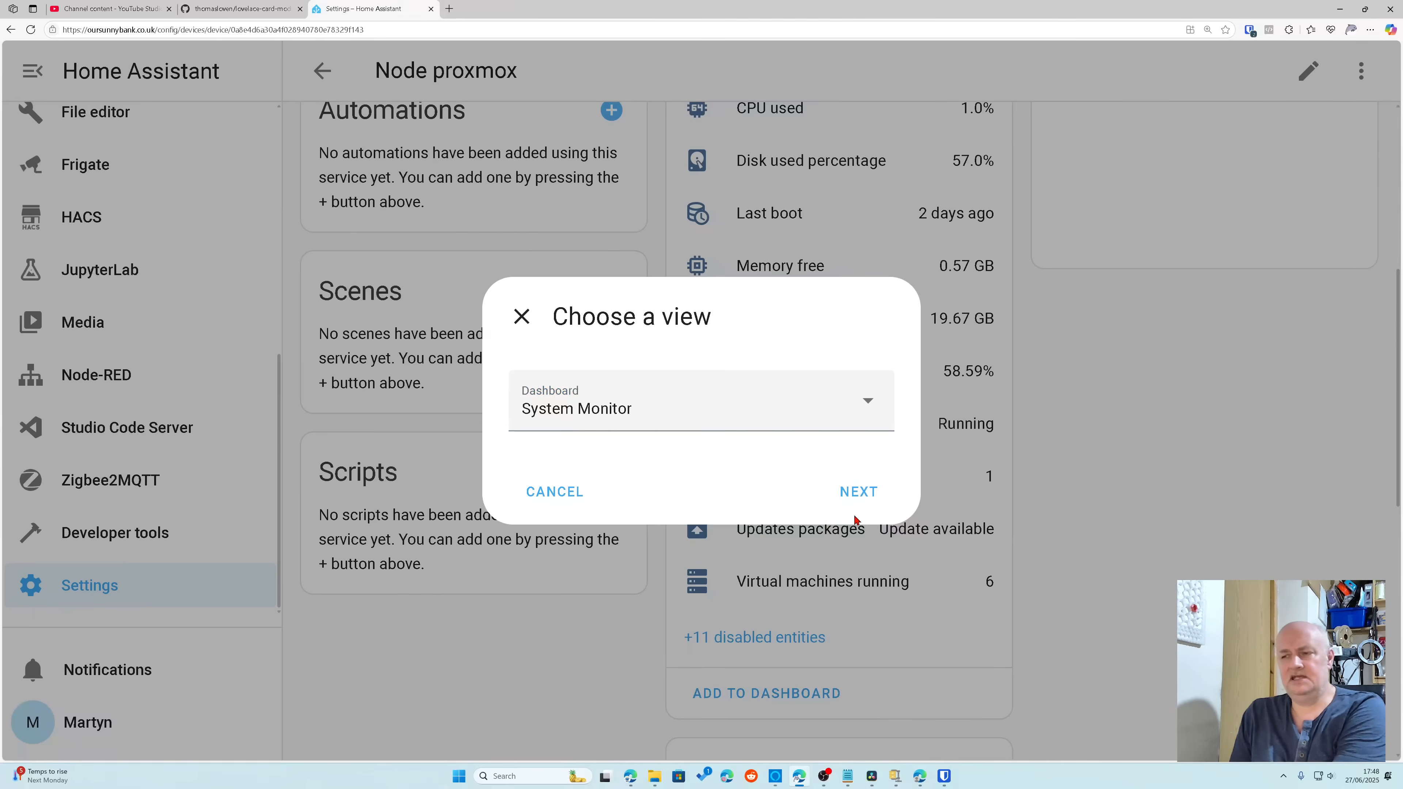
pyautogui.click(856, 495)
pyautogui.scroll(-3, 842, 536)
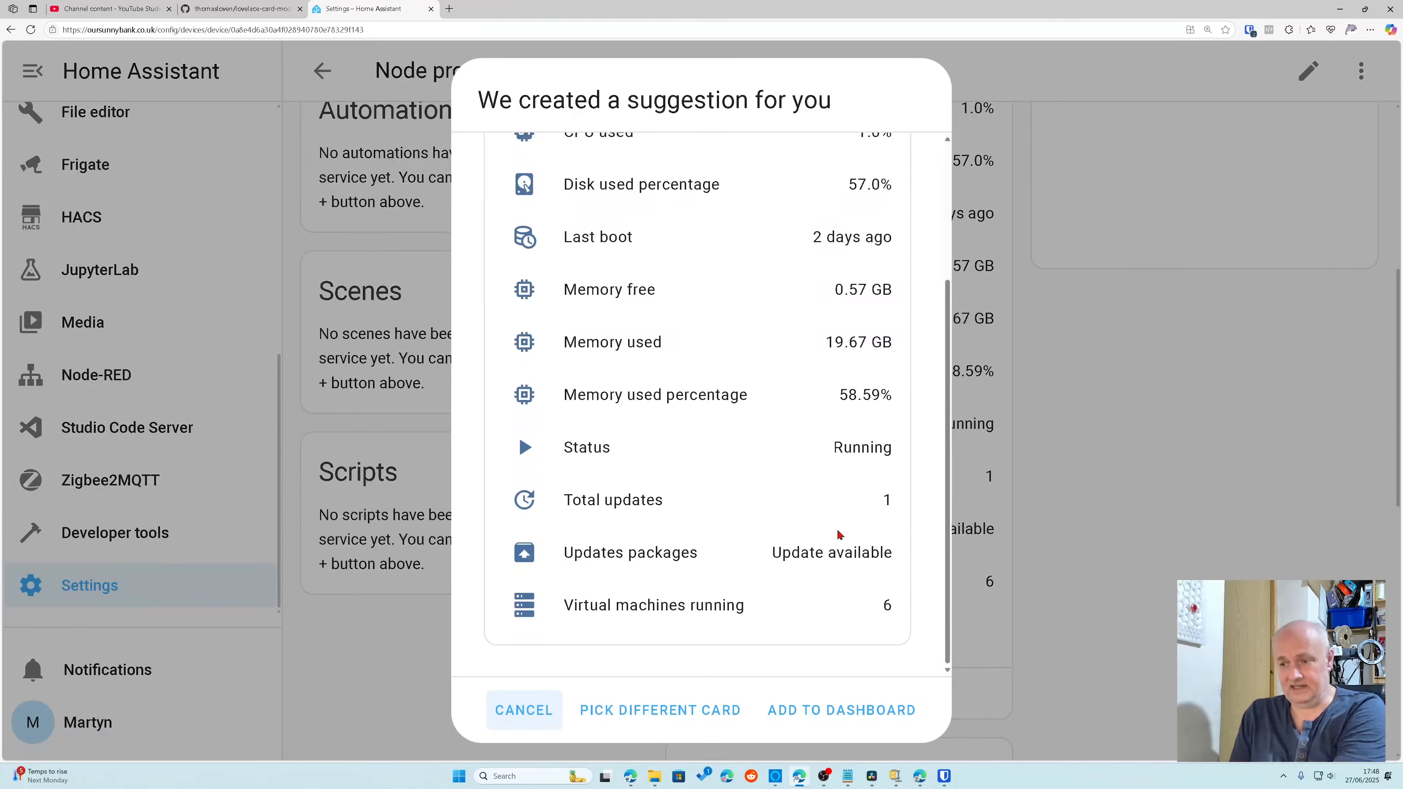
pyautogui.click(833, 713)
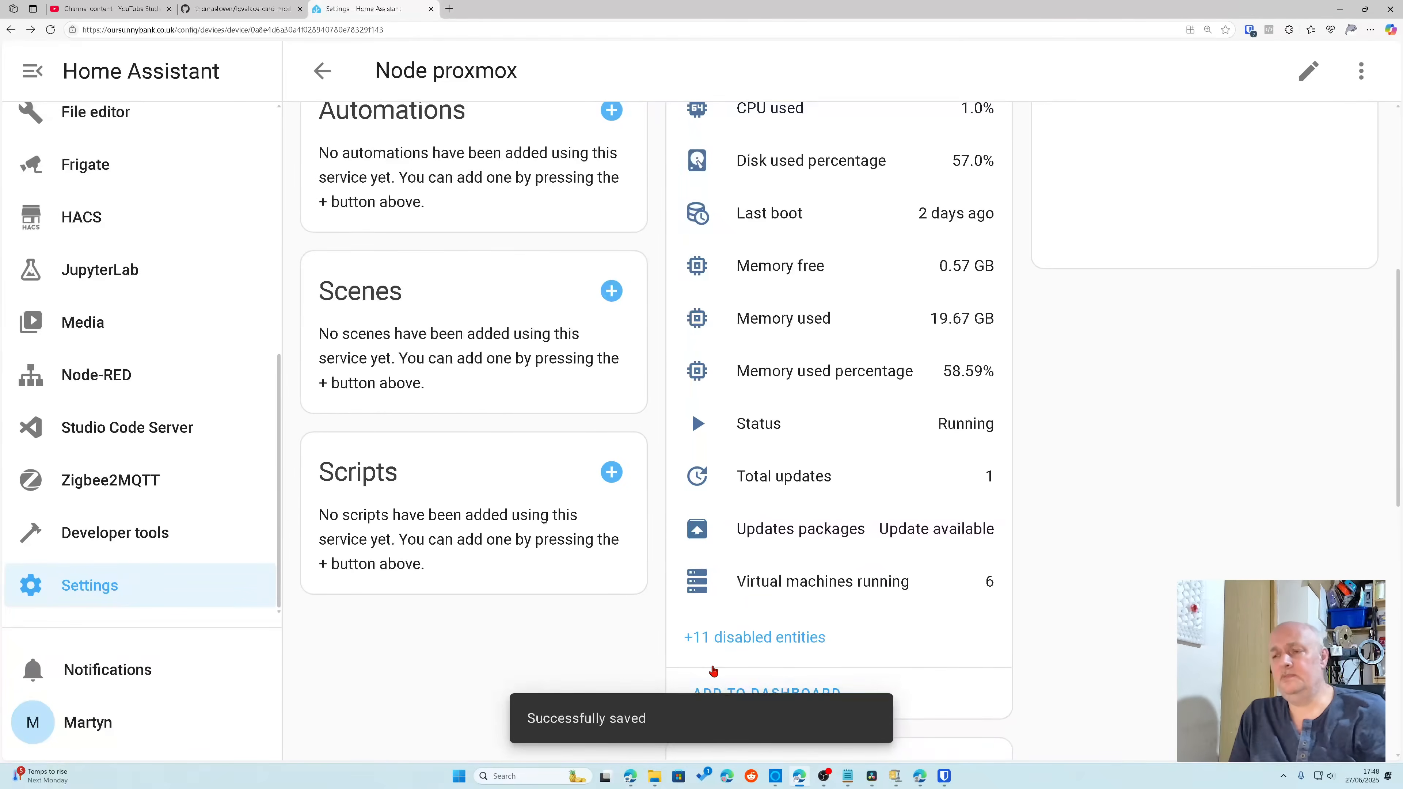
# Step: Open the System Monitor dashboard and examine the System Monitor, QEMU ha (100) and Node proxmox cards
pyautogui.scroll(8, 714, 671)
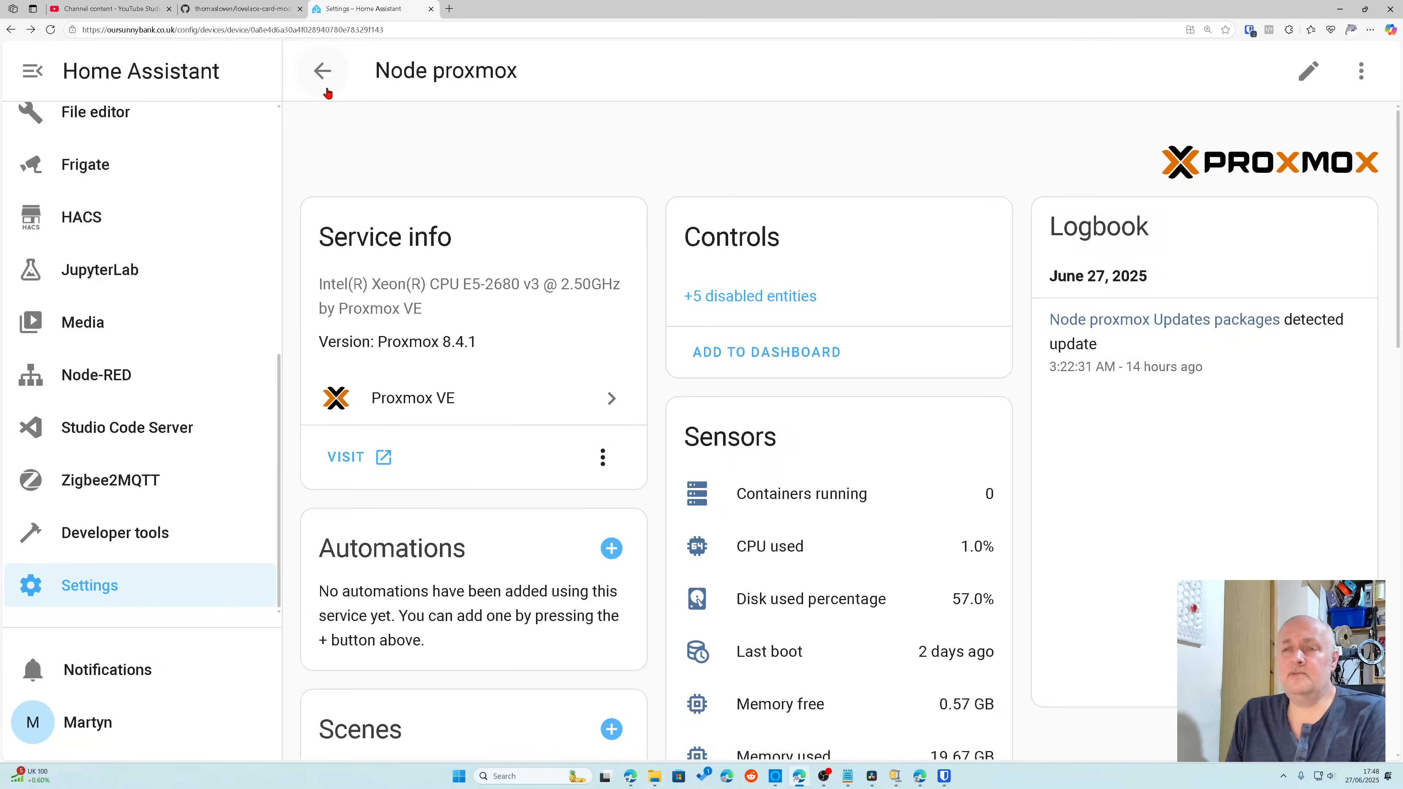
pyautogui.scroll(4, 159, 402)
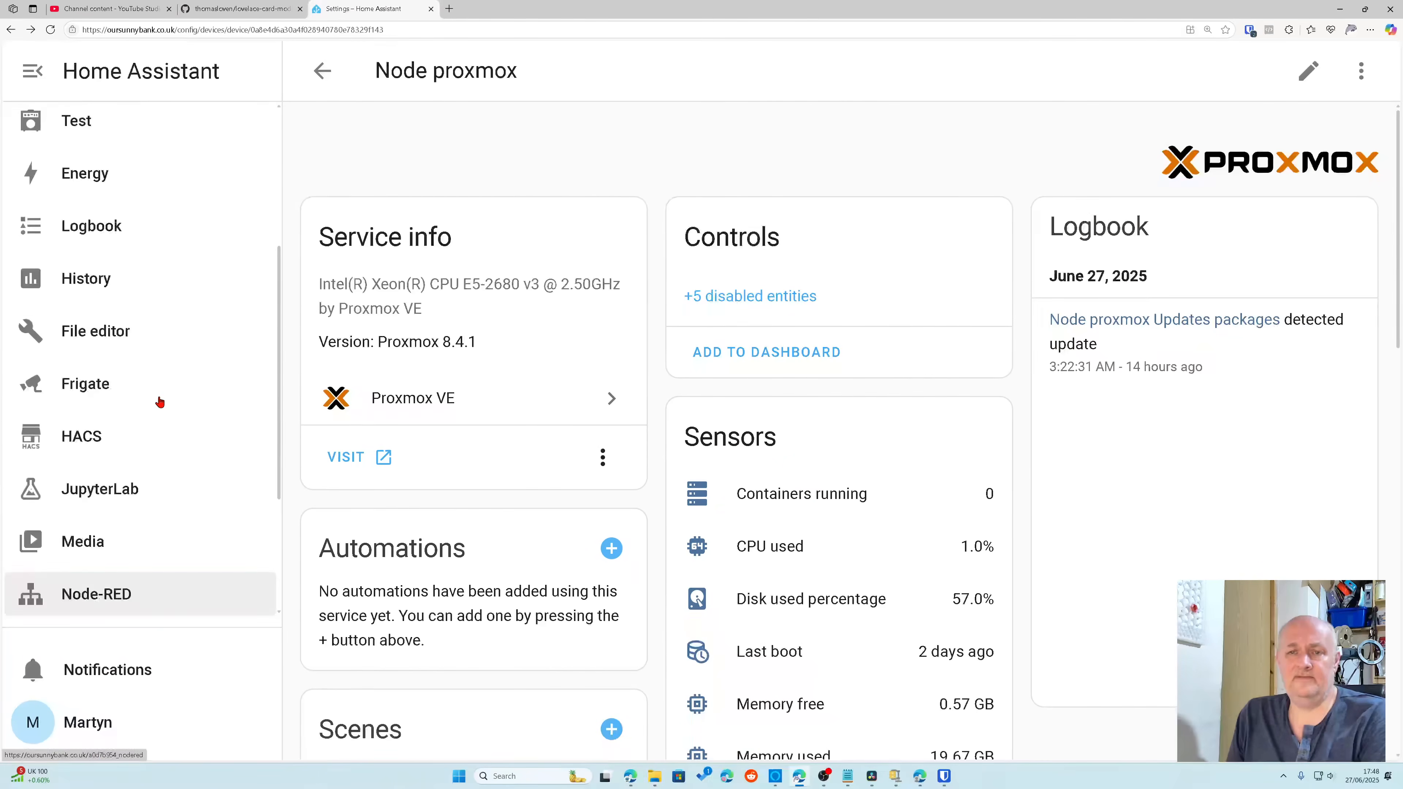
pyautogui.scroll(4, 158, 400)
pyautogui.click(142, 299)
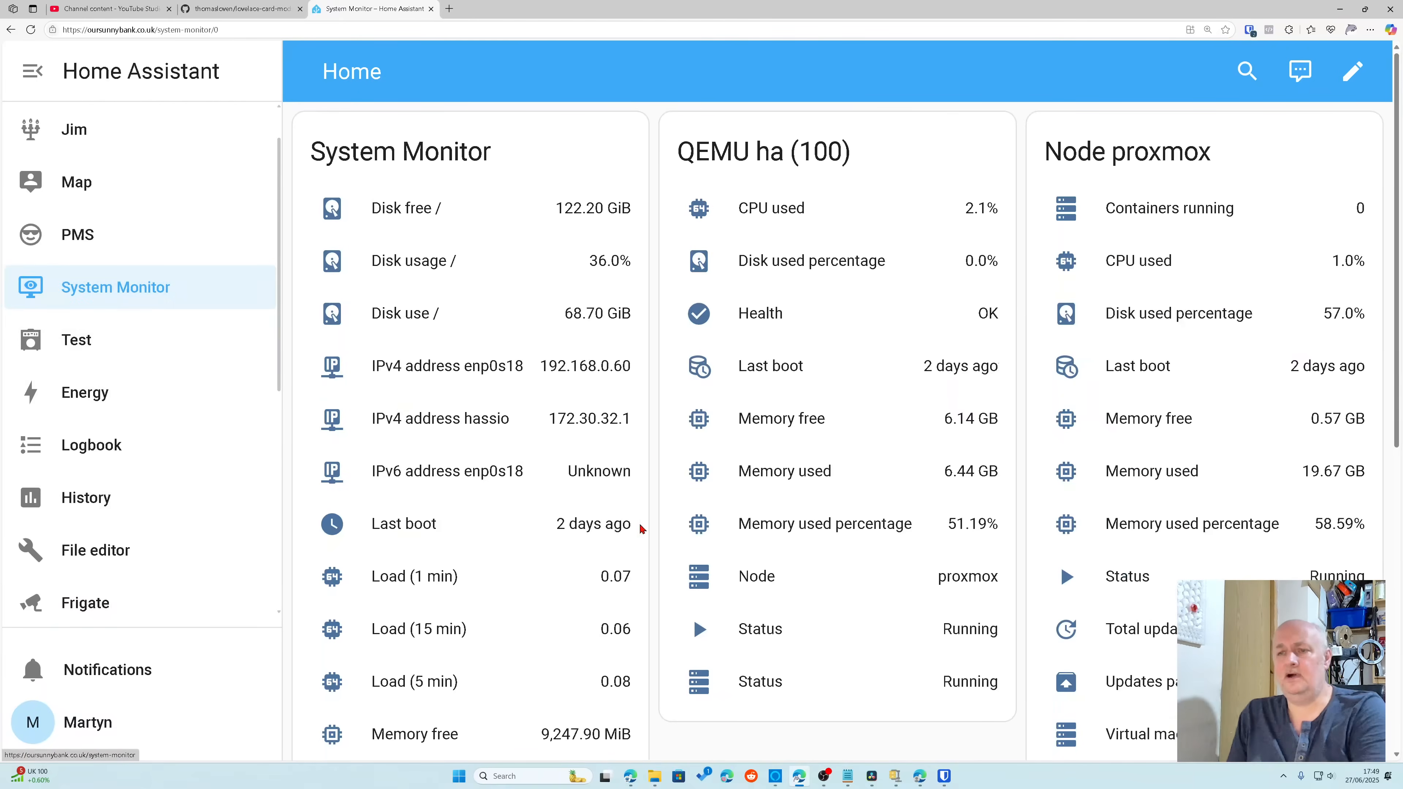
pyautogui.scroll(-10, 506, 402)
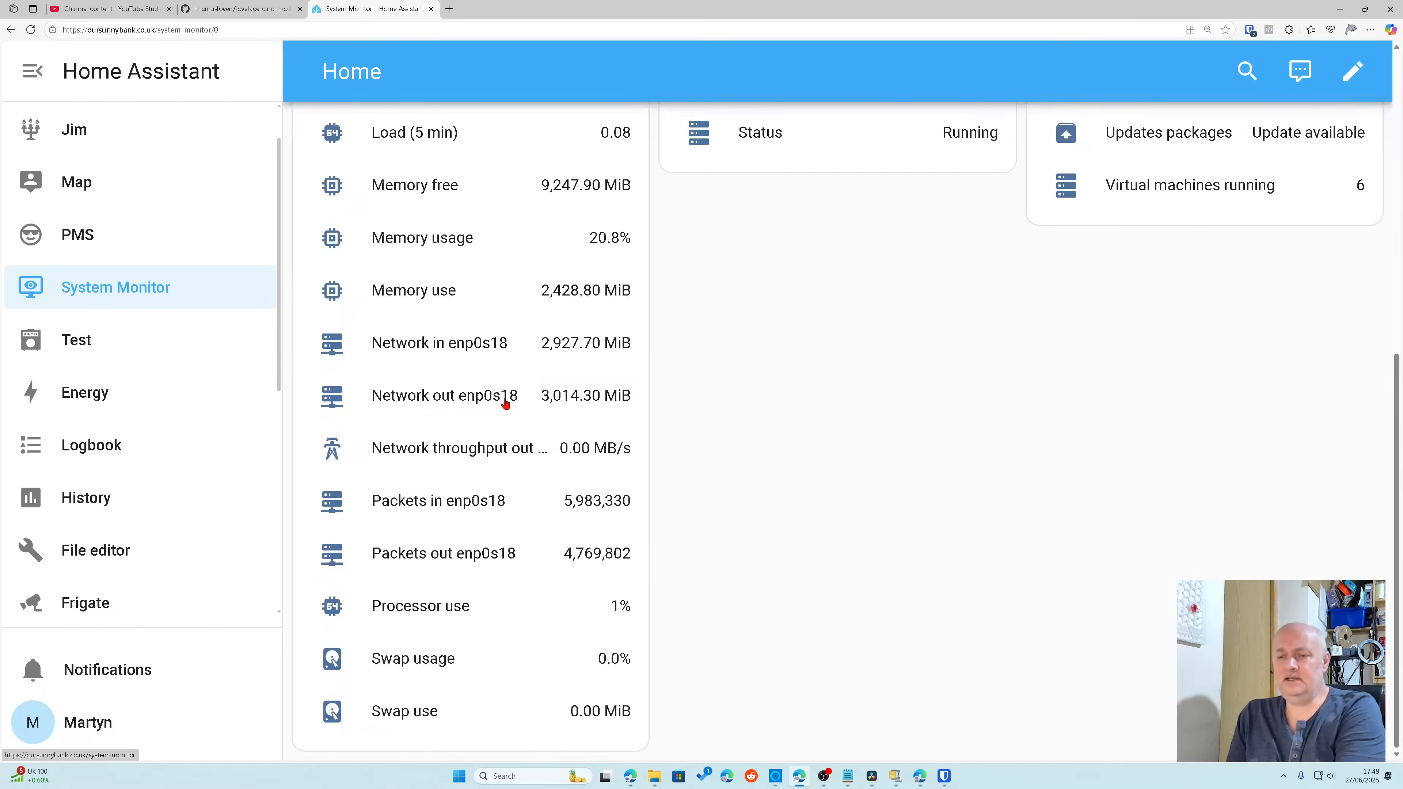
pyautogui.scroll(10, 506, 403)
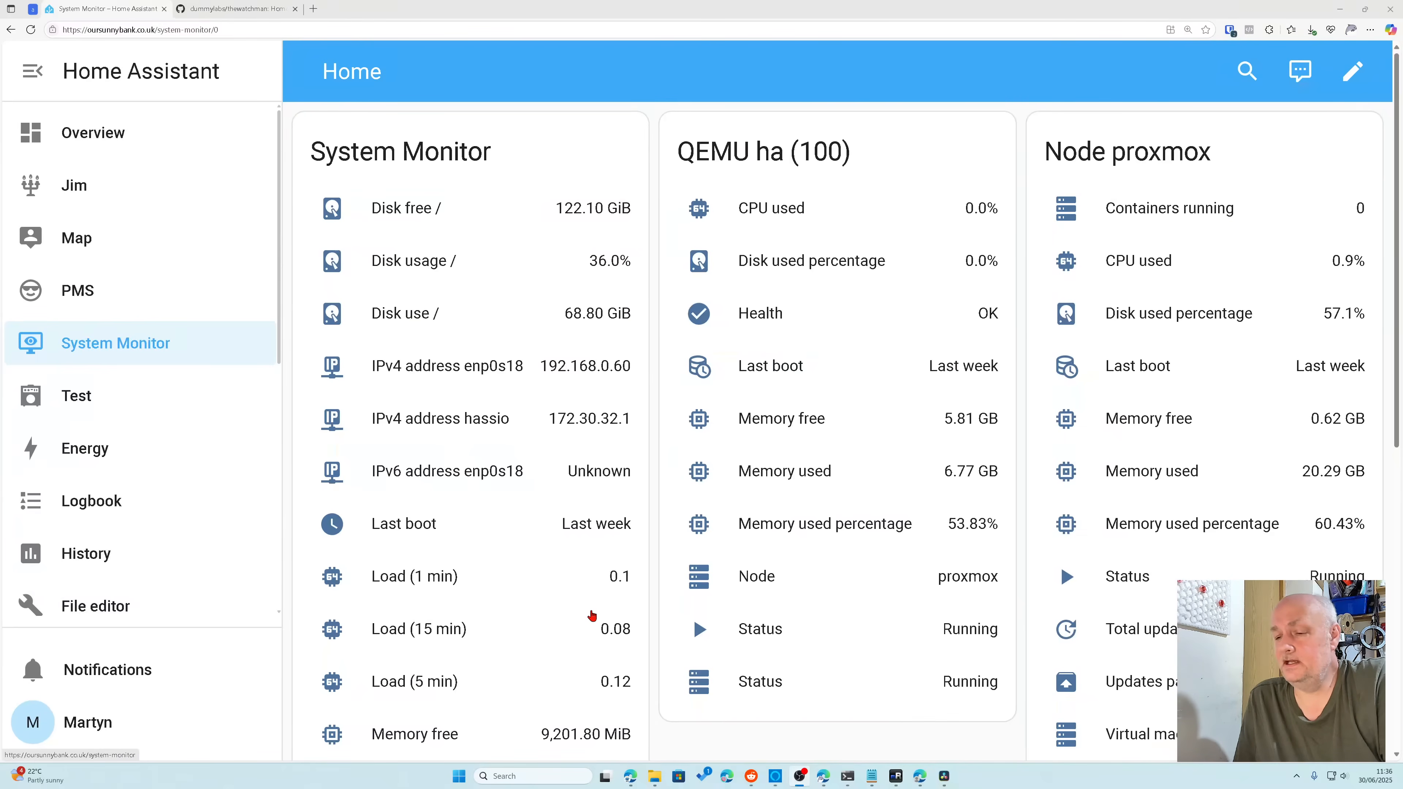
pyautogui.scroll(-4, 592, 615)
pyautogui.scroll(-2, 591, 616)
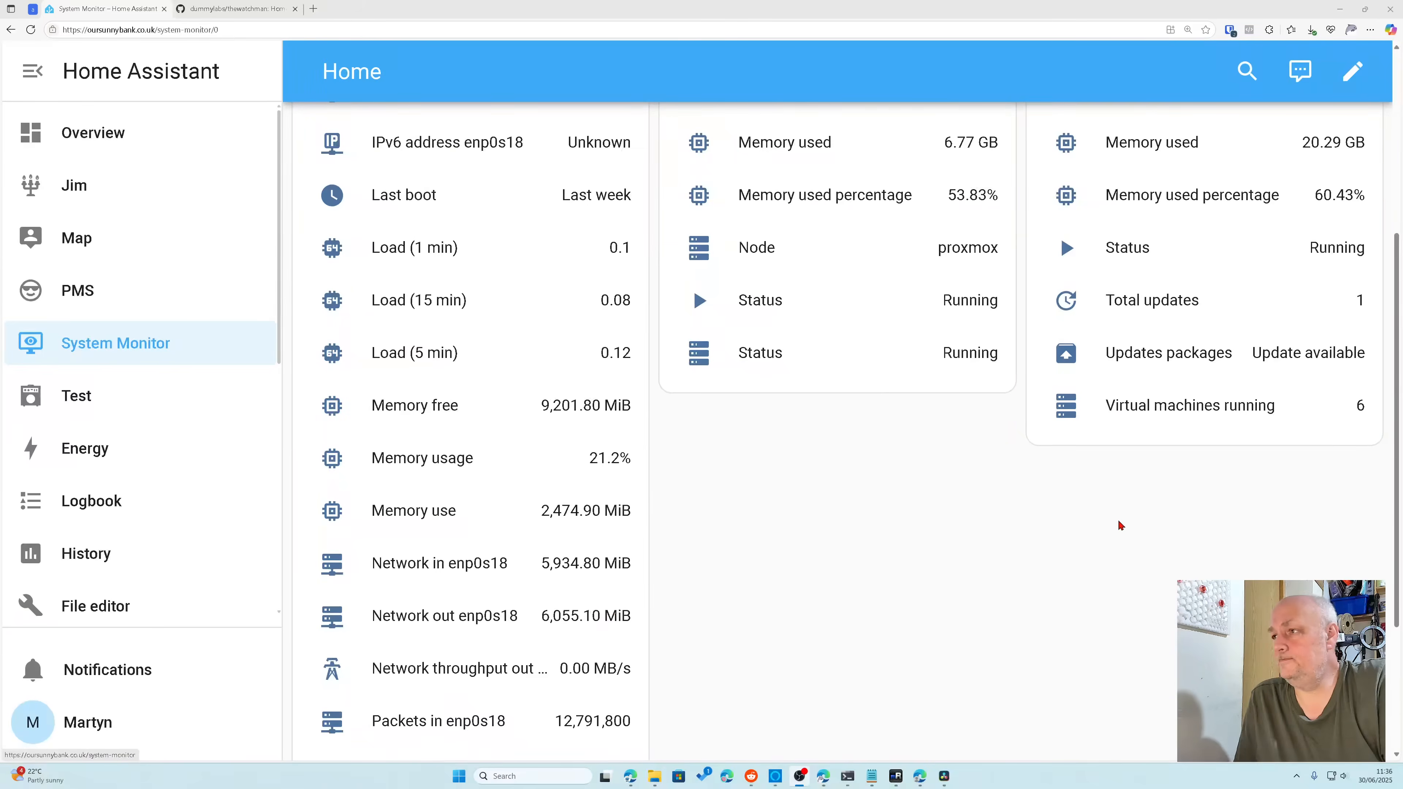
pyautogui.scroll(4, 1101, 536)
# Step: Start a new Markdown card on the System Monitor dashboard's Home view and show its configuration as code
pyautogui.click(1352, 70)
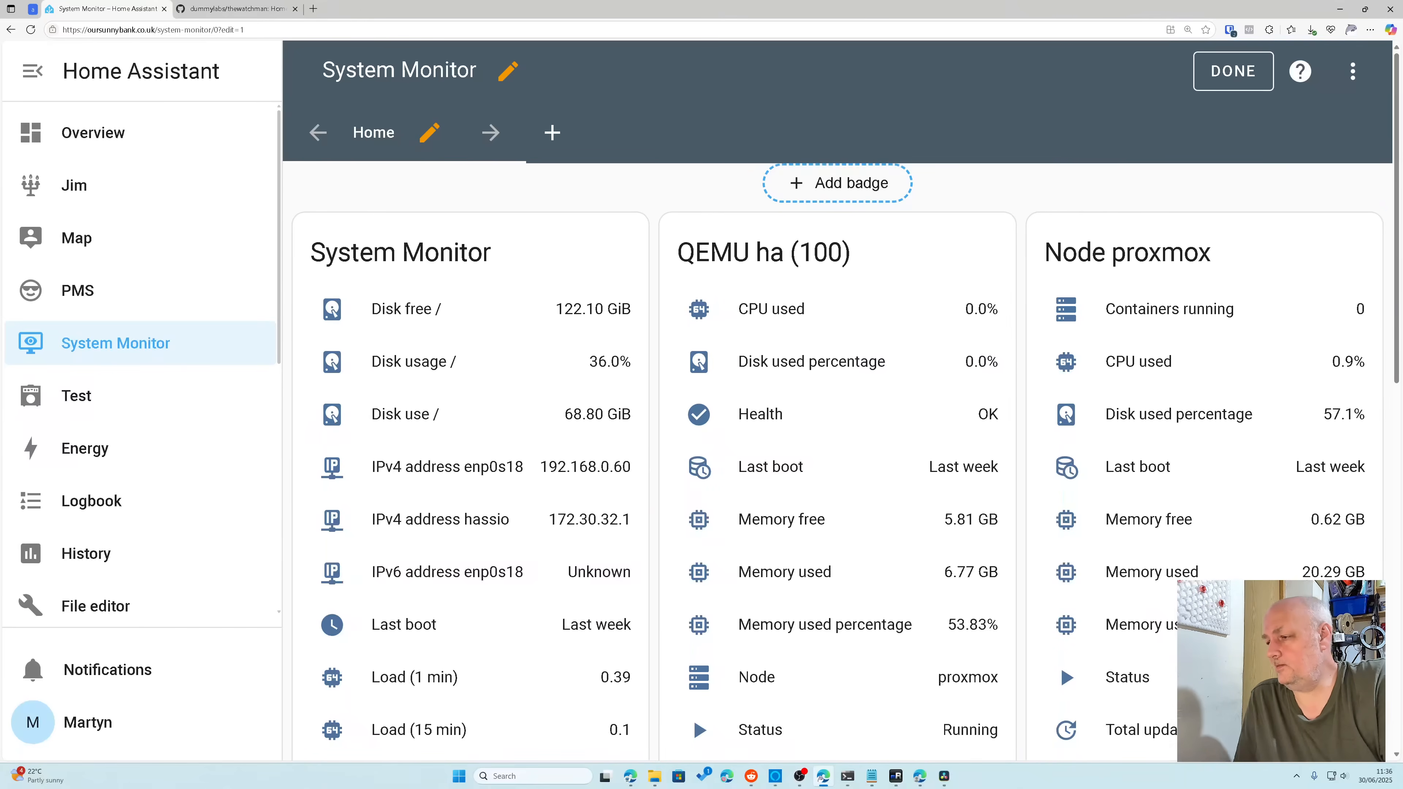
pyautogui.click(1281, 710)
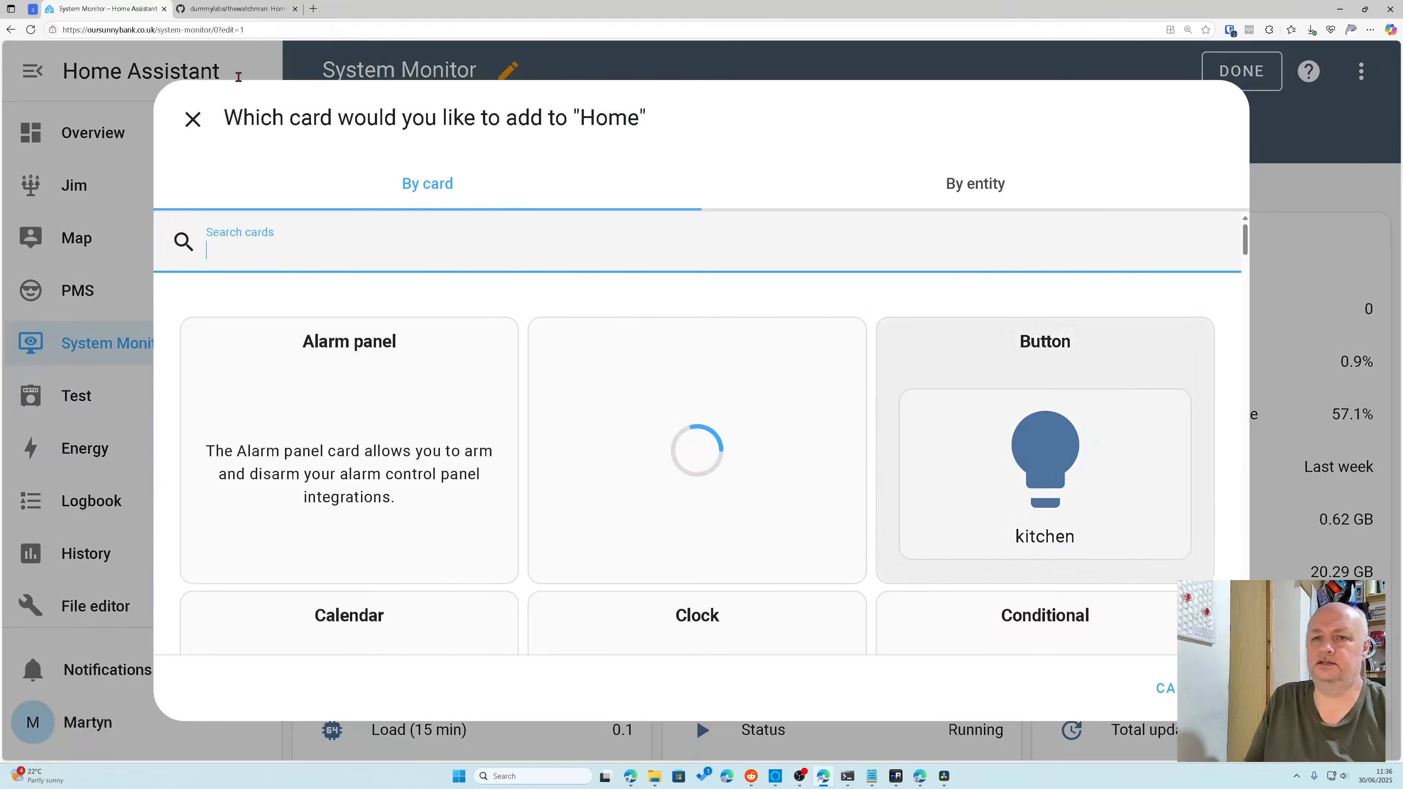
pyautogui.write('mark')
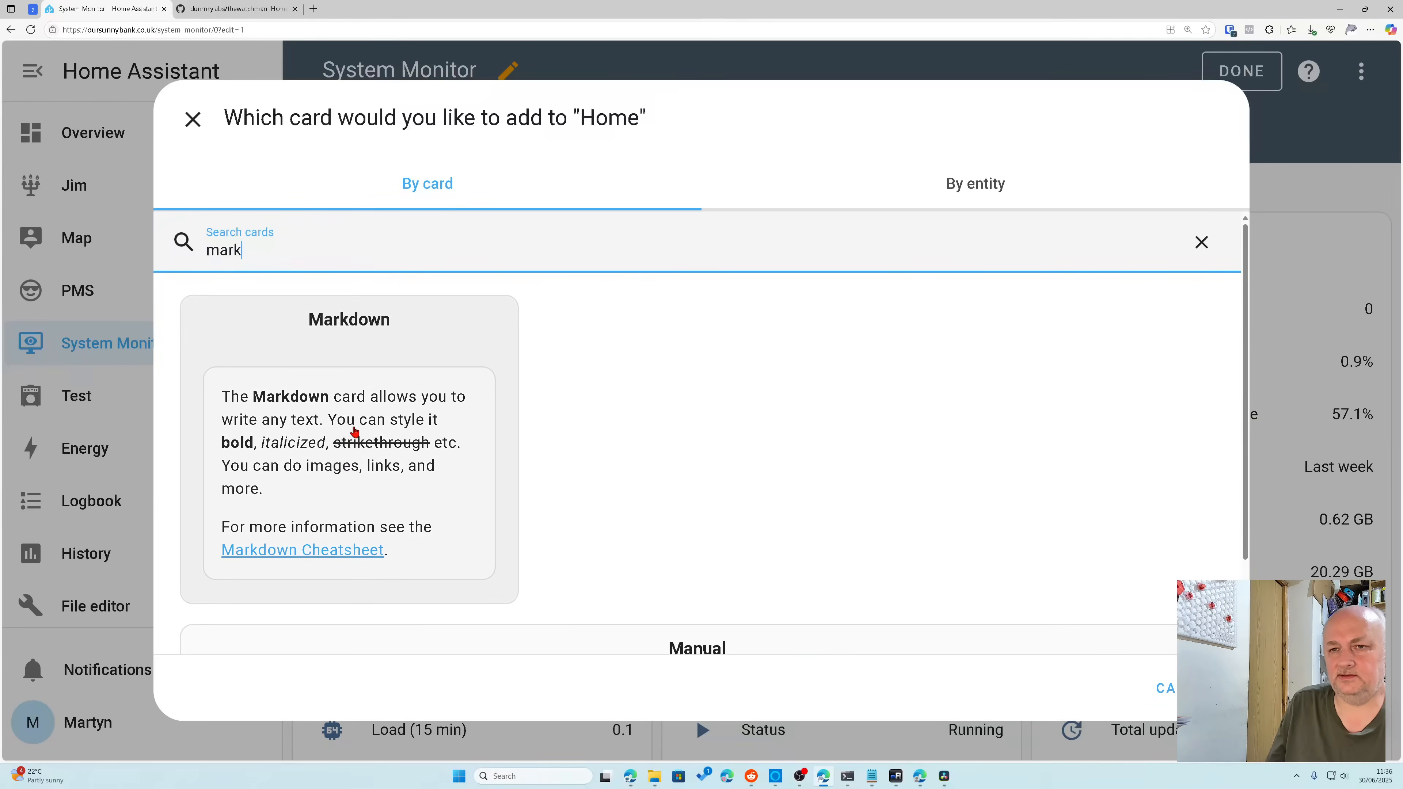
pyautogui.click(349, 429)
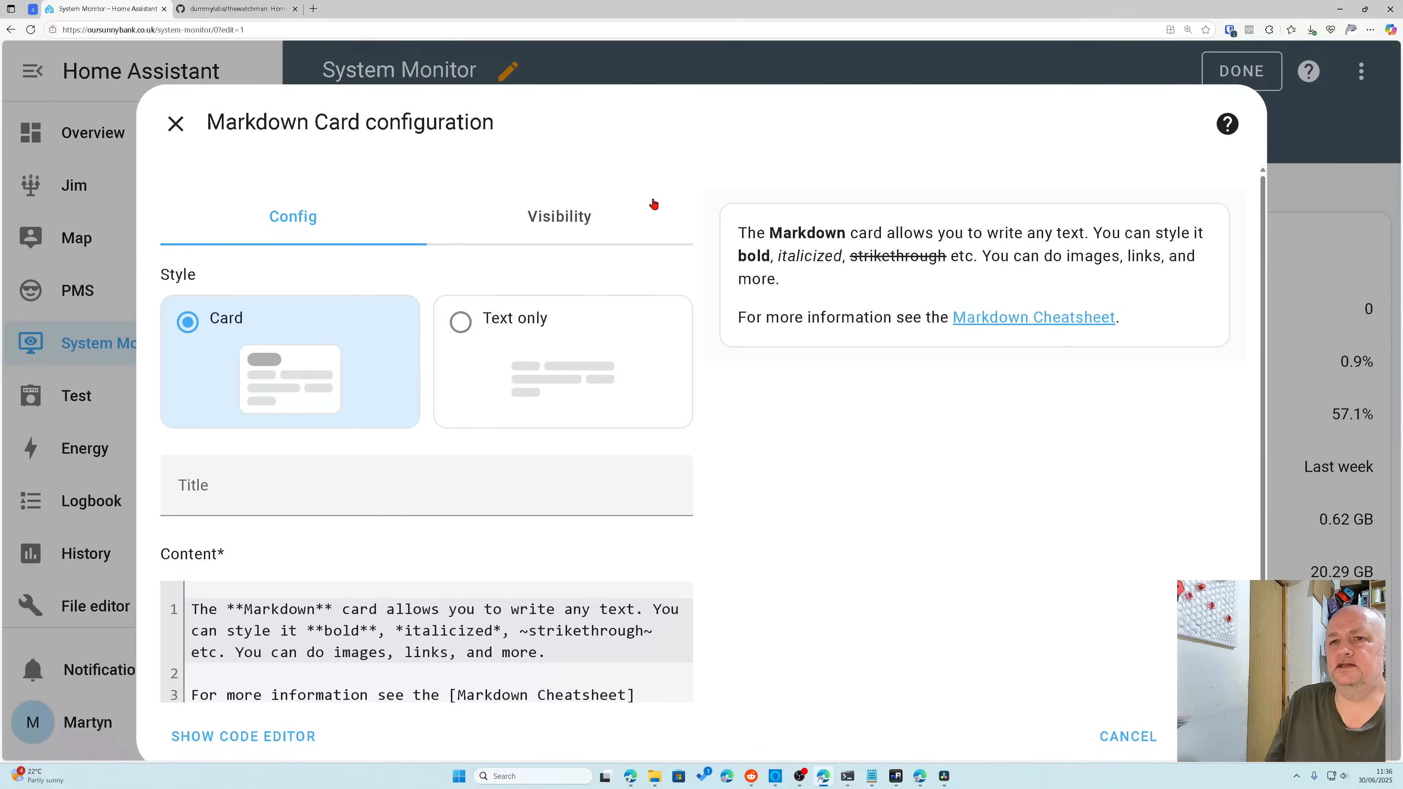
pyautogui.scroll(-2, 556, 647)
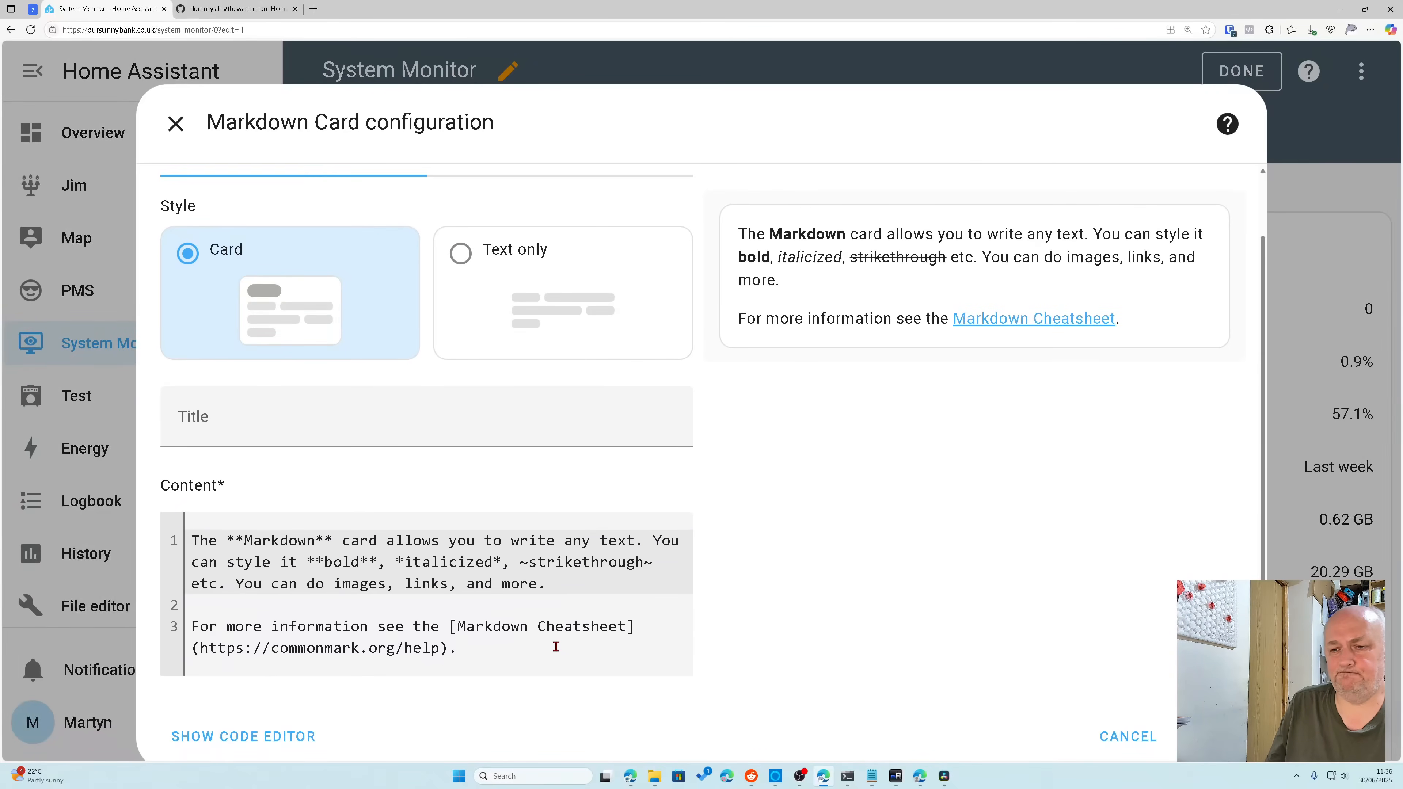
pyautogui.click(250, 738)
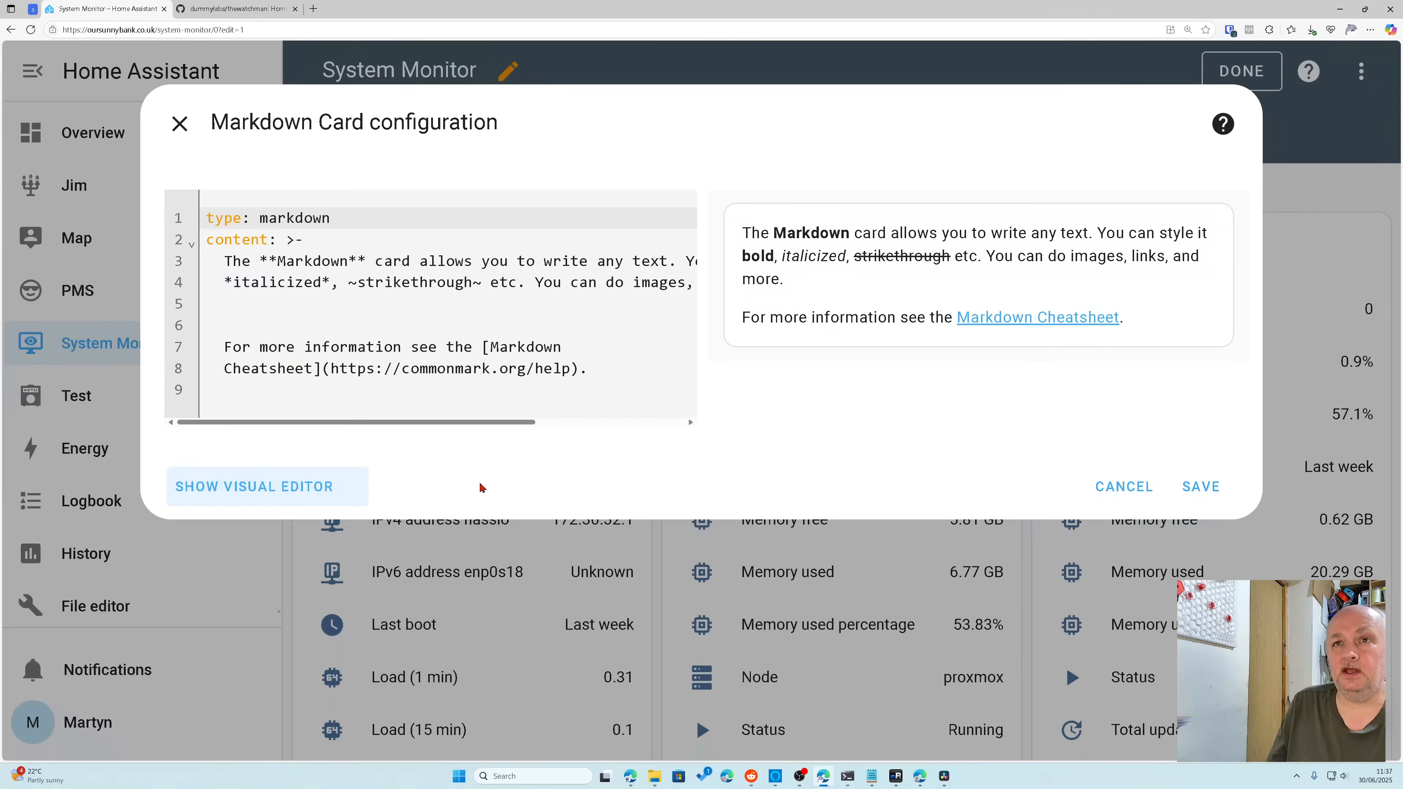
# Step: Switch to the thewatchman GitHub page and copy the missing entities code from the README's Markdown card example
pyautogui.click(252, 12)
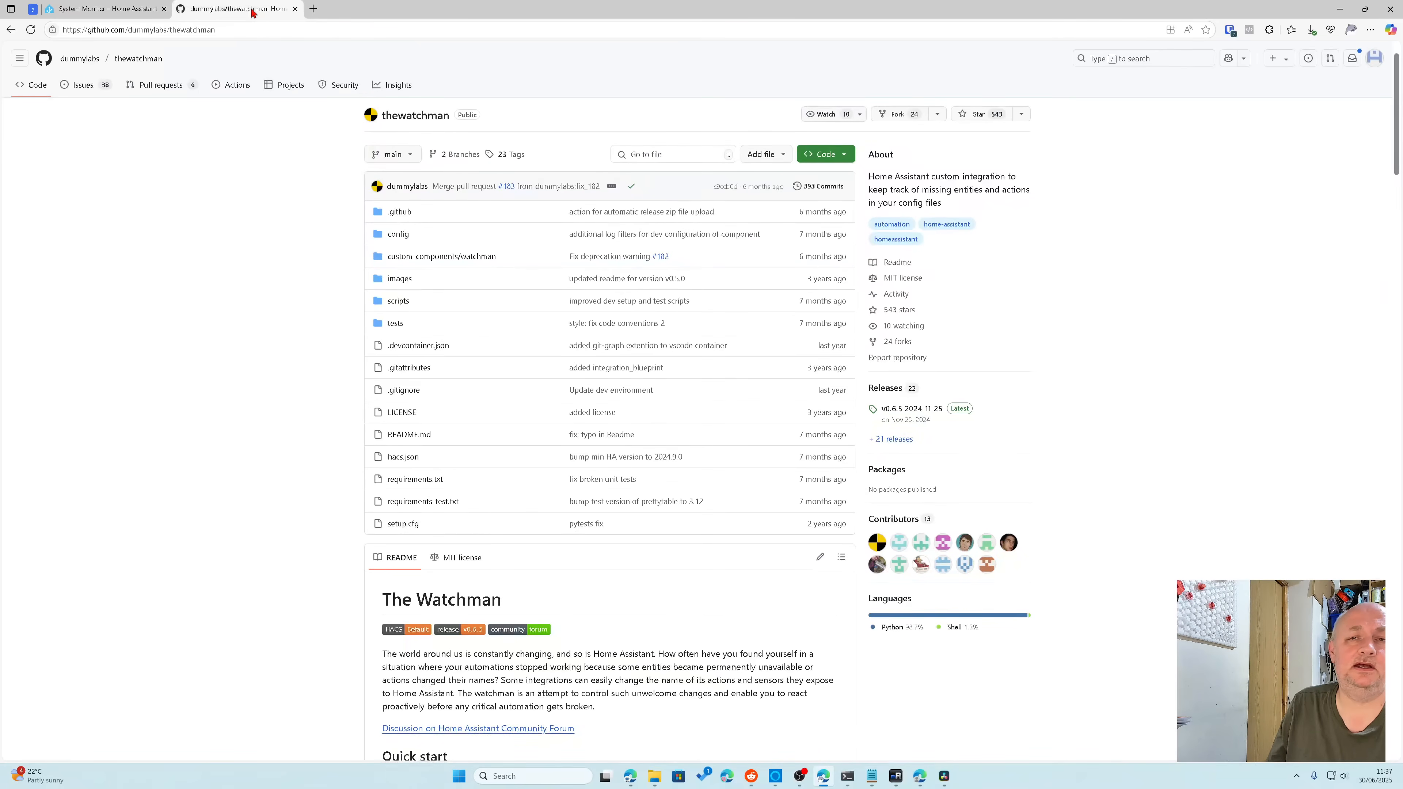
pyautogui.scroll(-20, 497, 280)
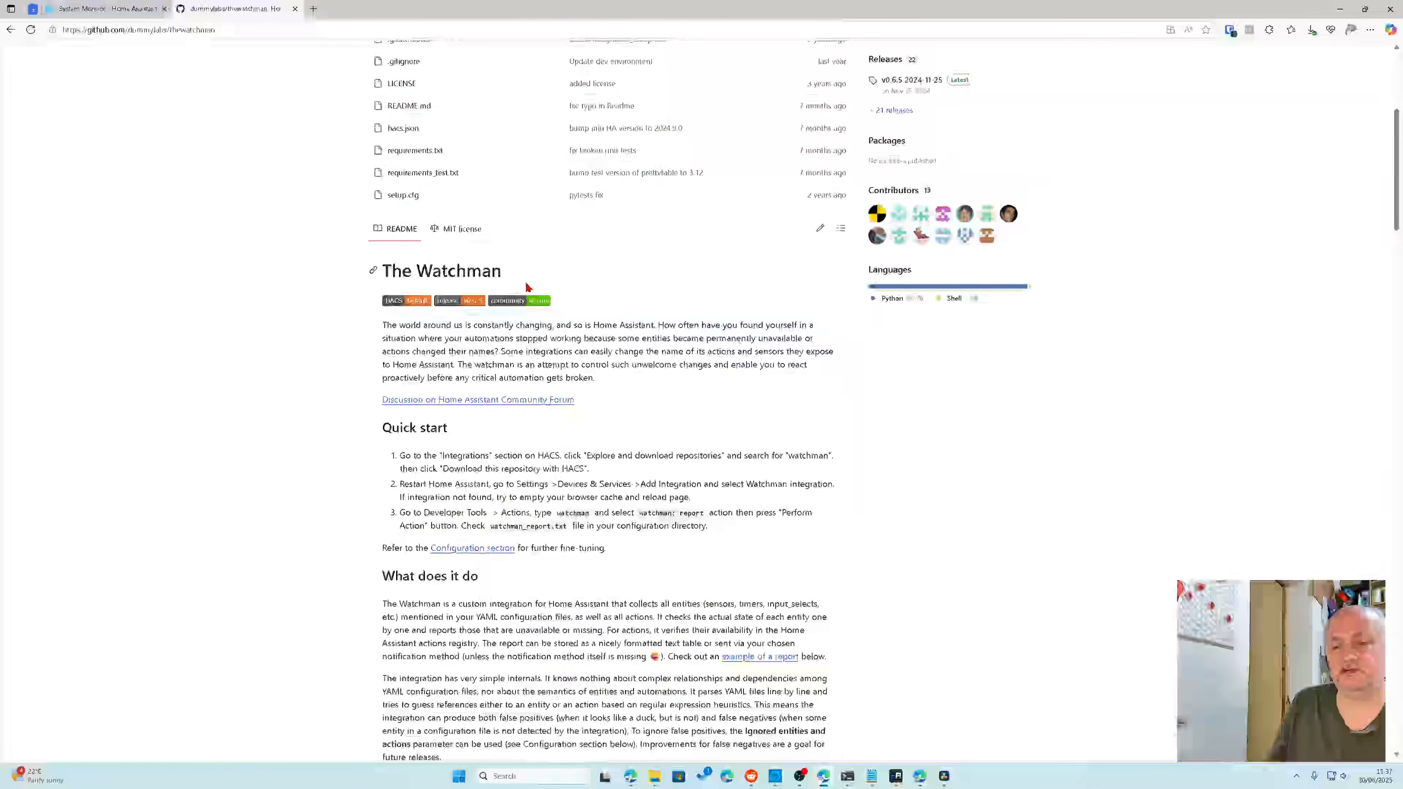
pyautogui.scroll(-20, 568, 293)
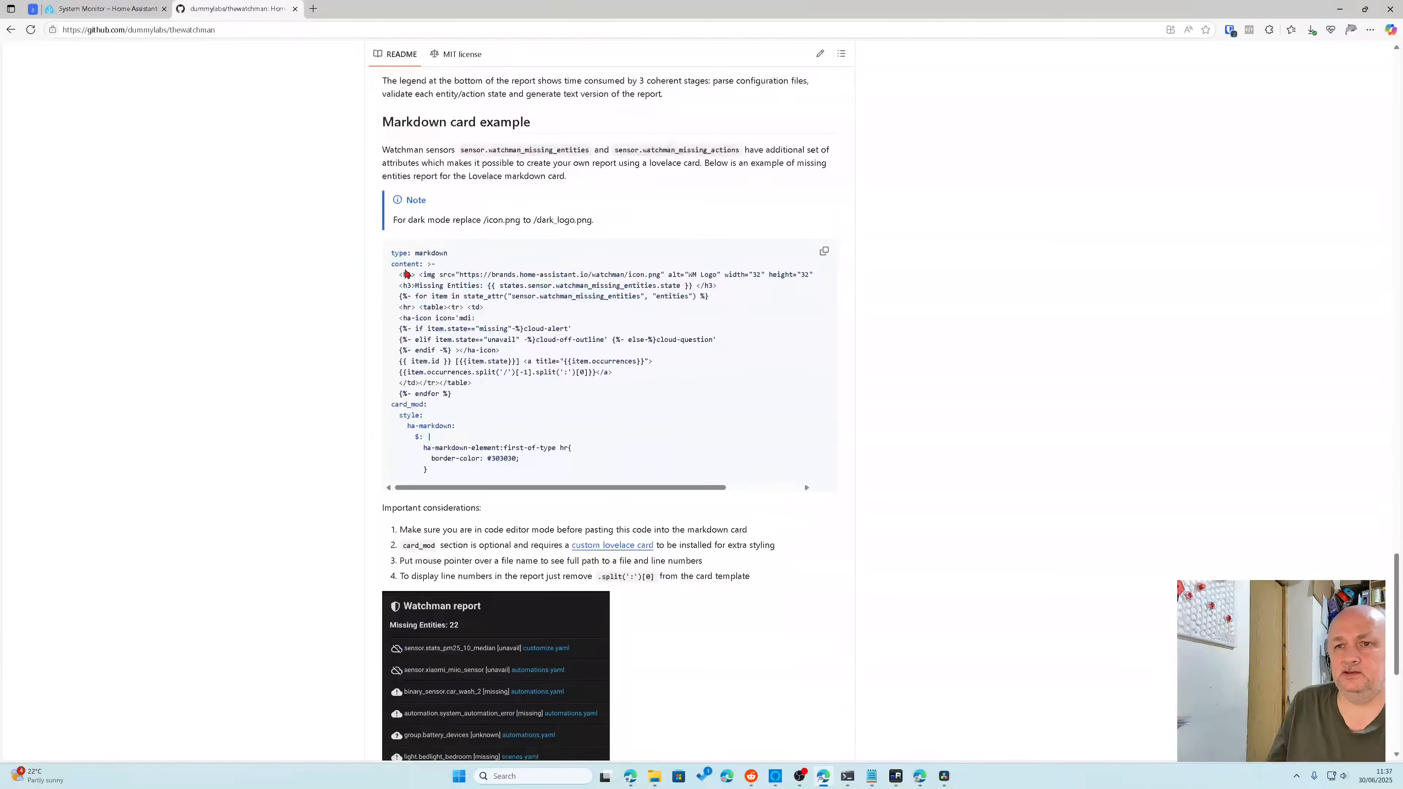
pyautogui.moveTo(391, 253); pyautogui.dragTo(518, 253)
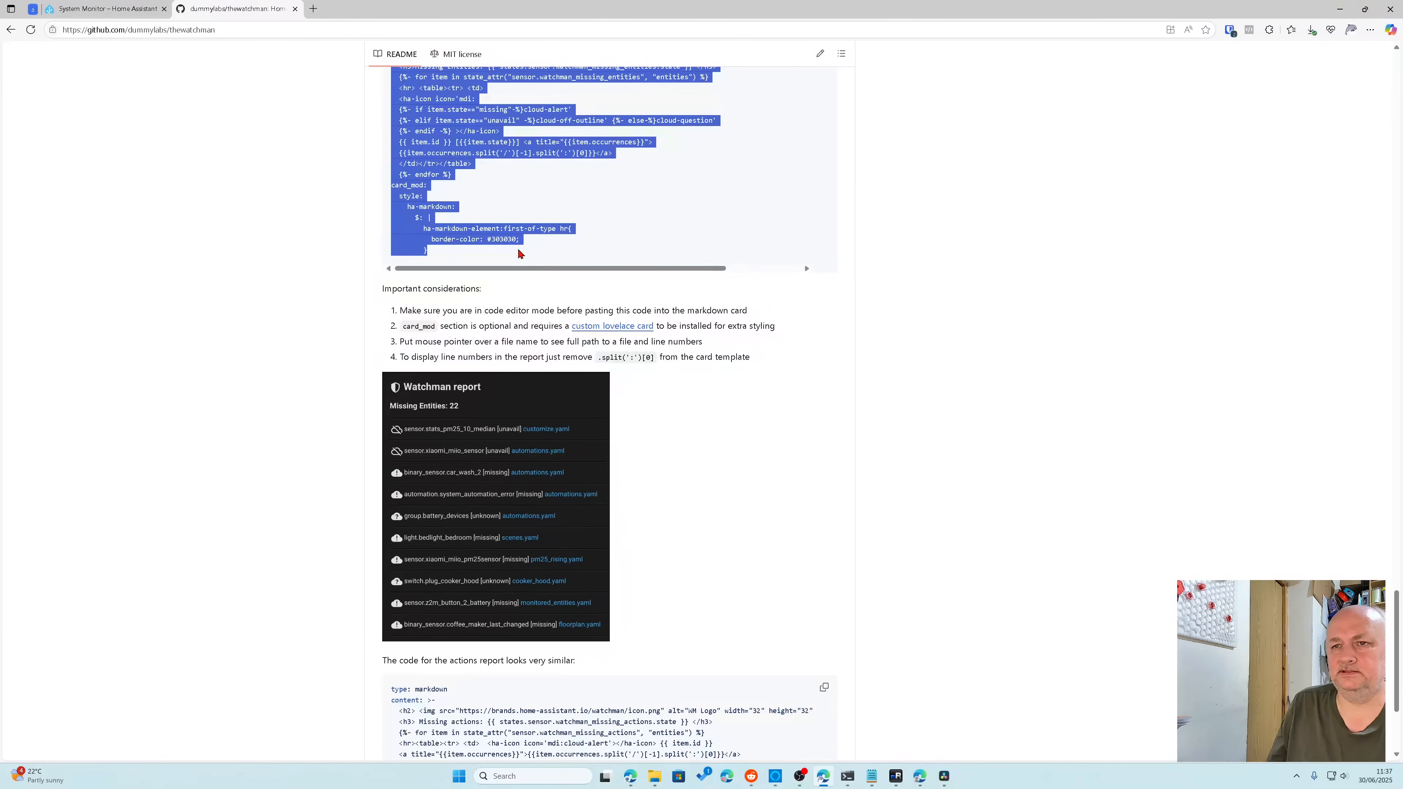
pyautogui.scroll(2, 495, 251)
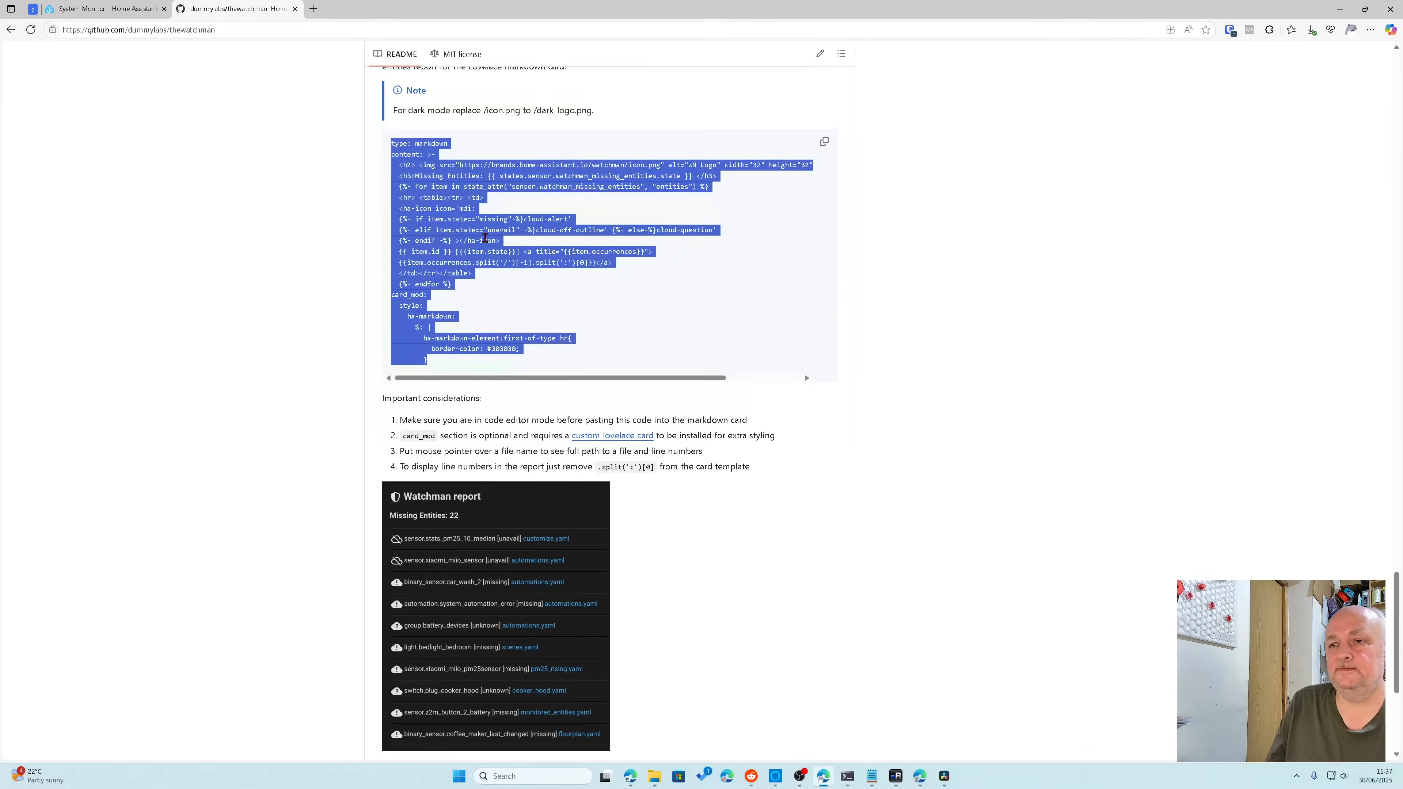
pyautogui.rightClick(485, 238)
pyautogui.click(516, 251)
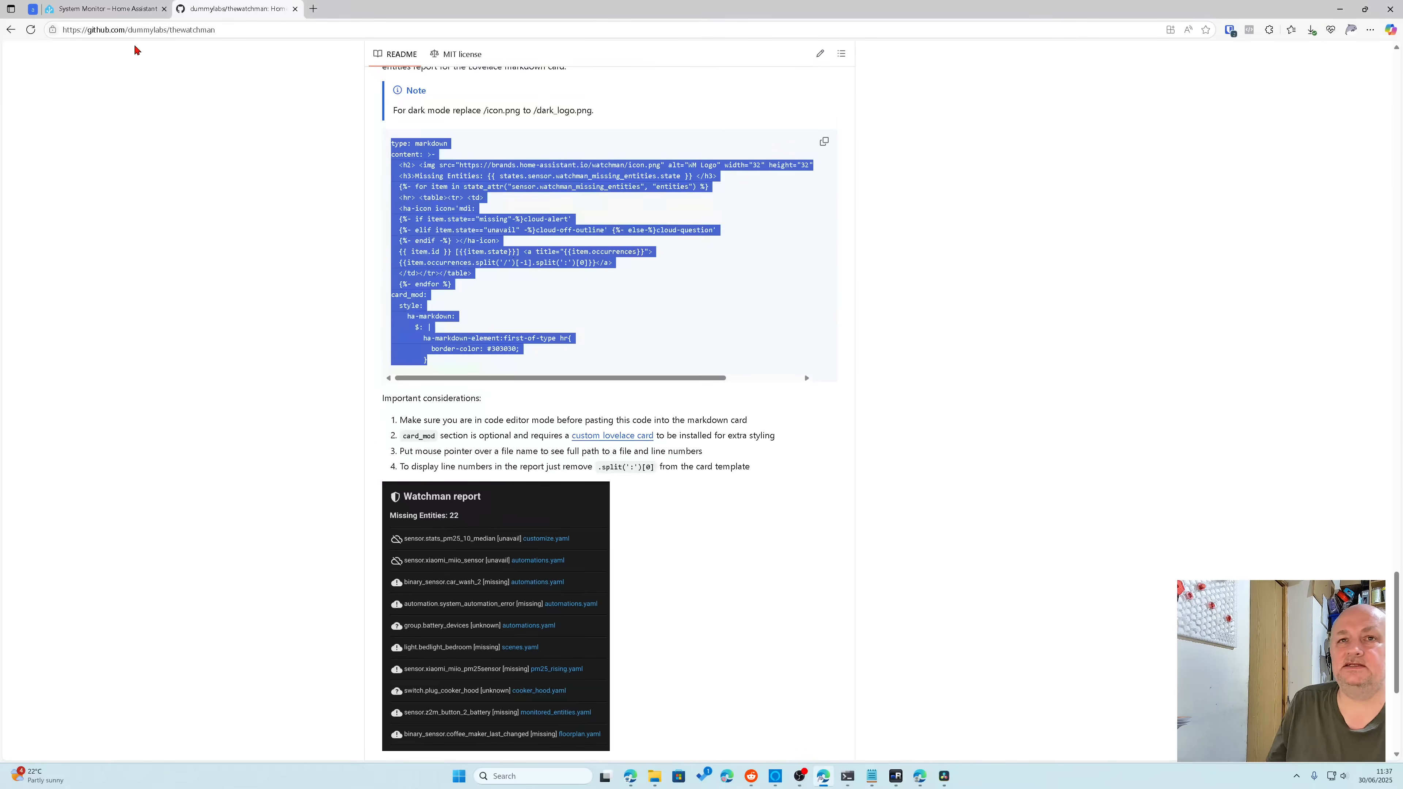
# Step: Return to the System Monitor dashboard, replace the new Markdown card's default code with the copied missing entities code and save the card
pyautogui.click(110, 9)
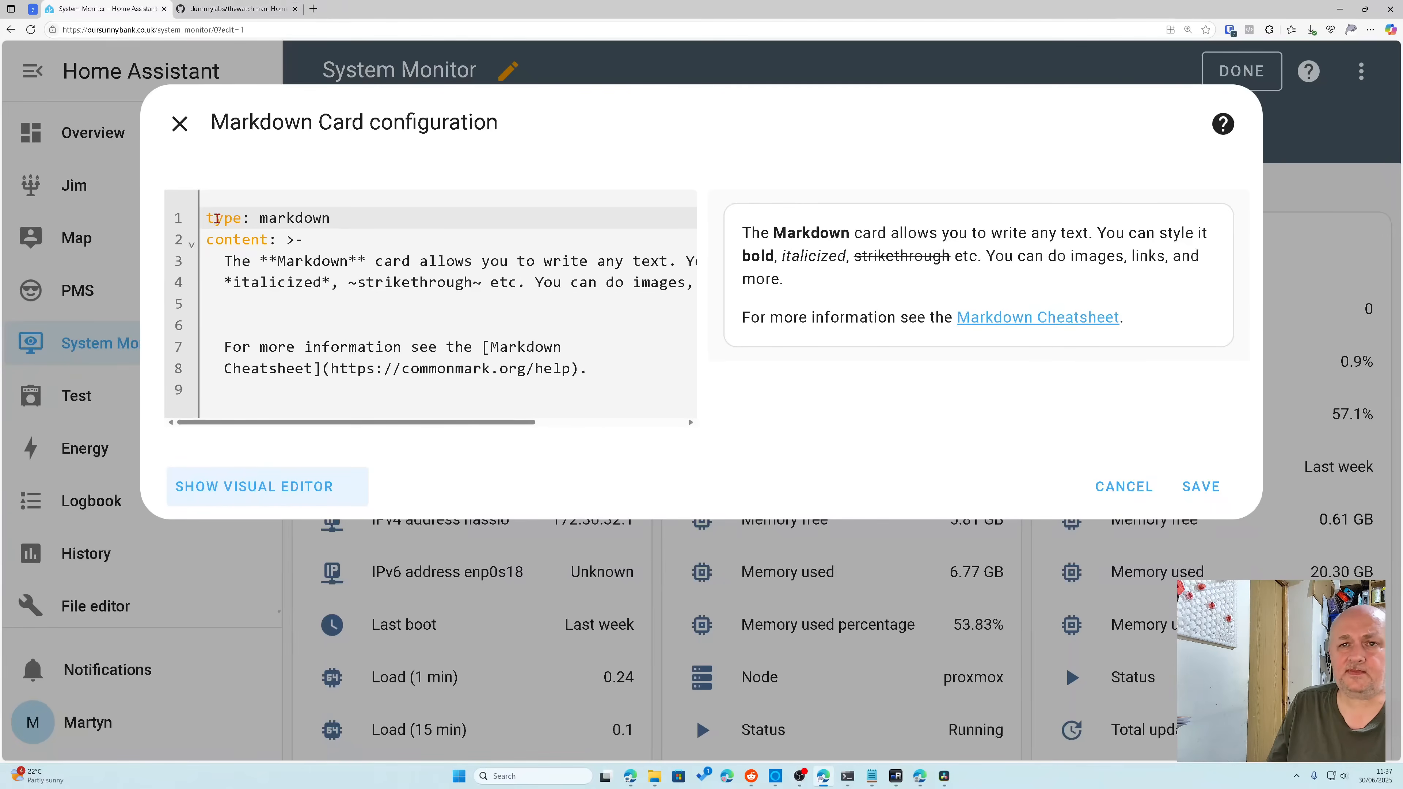
pyautogui.moveTo(210, 219); pyautogui.dragTo(719, 416)
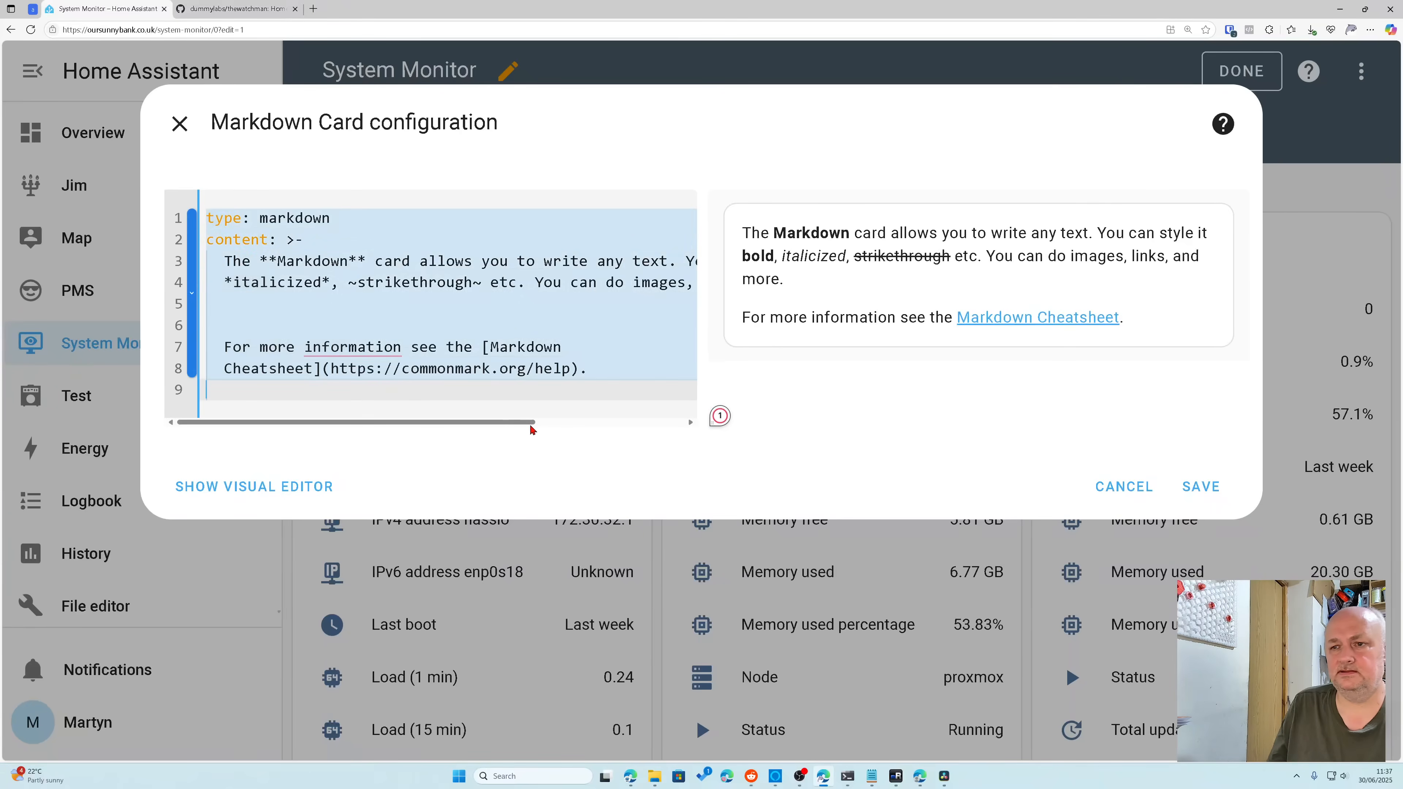
pyautogui.hotkey('ctrl', 'v')
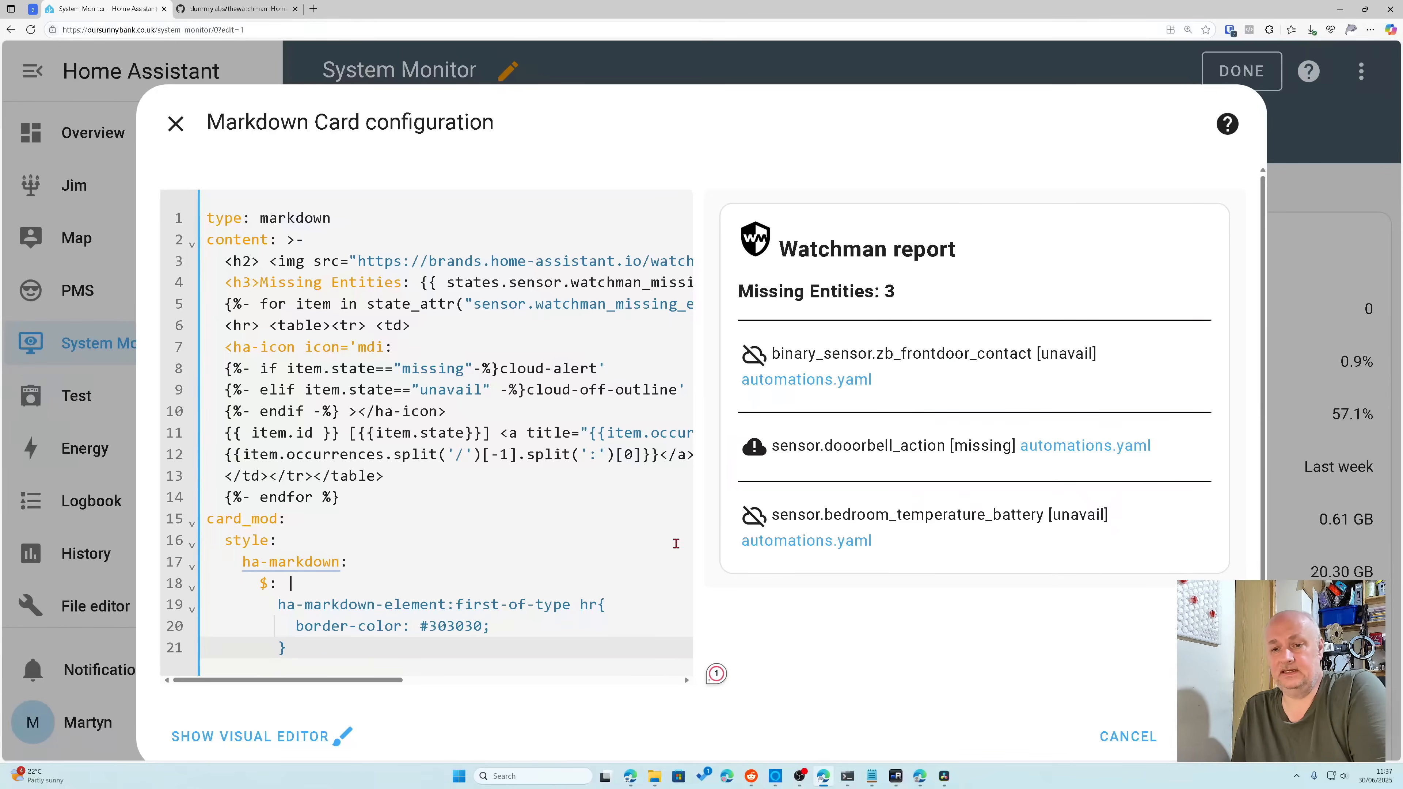
pyautogui.click(1207, 736)
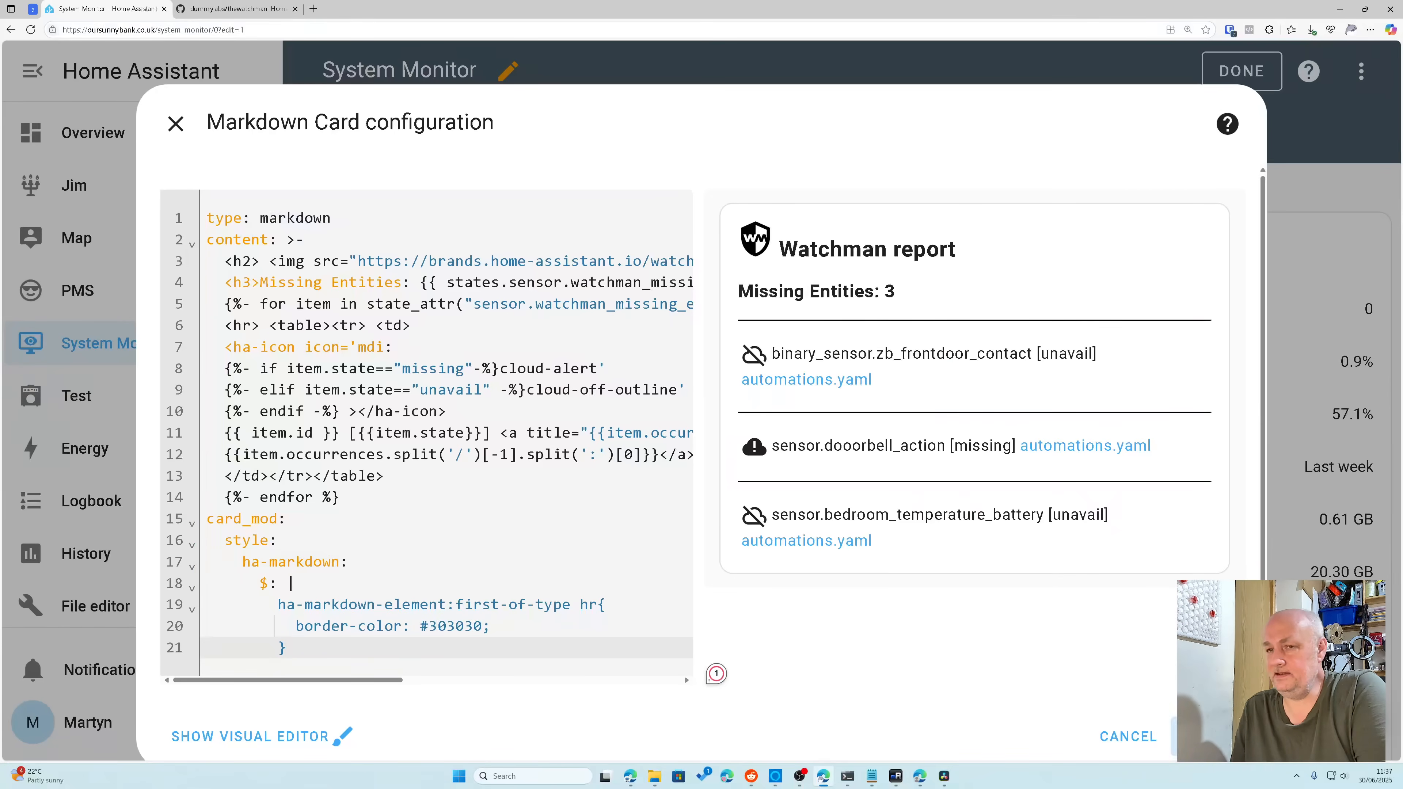
pyautogui.scroll(-10, 956, 532)
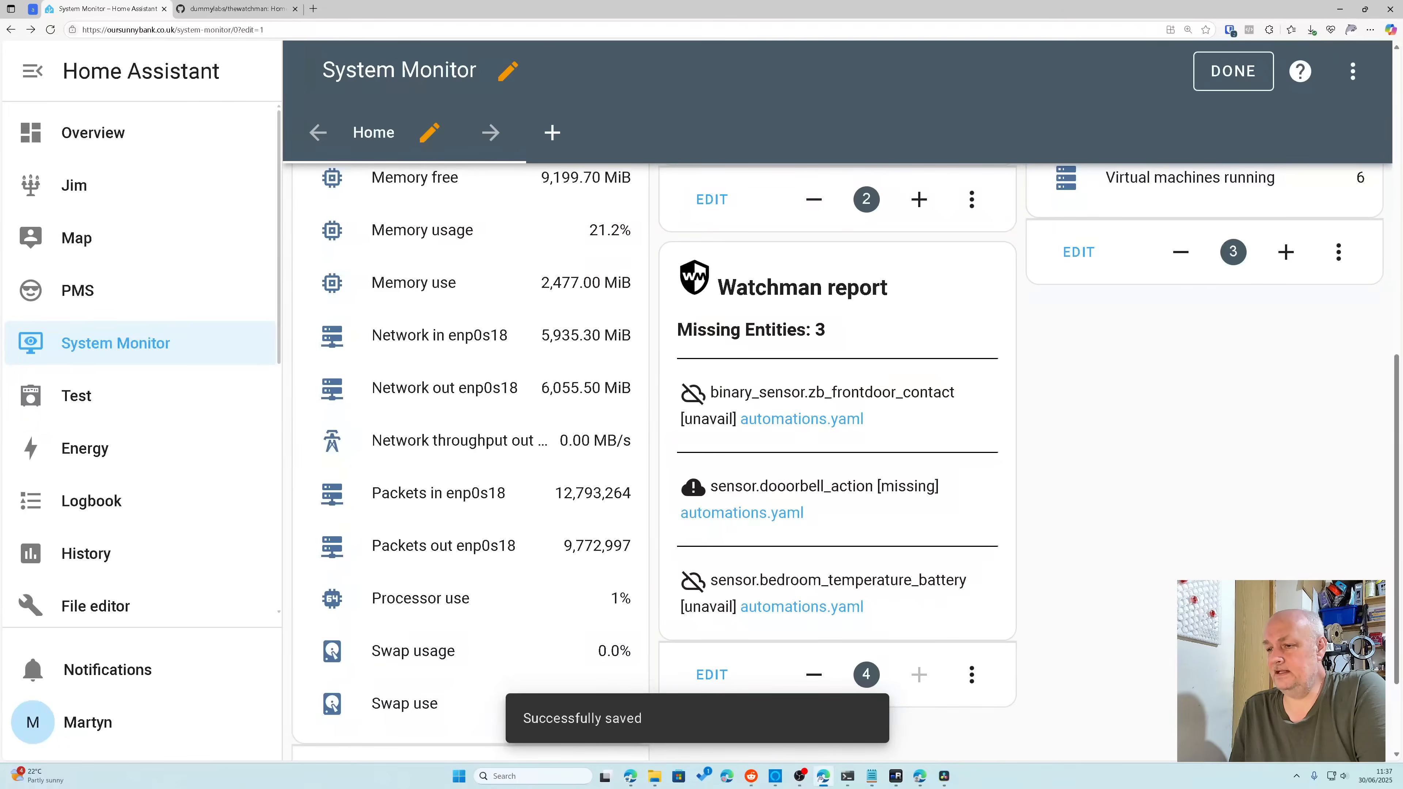
# Step: Start another Markdown card on the Home view, searching the card types for "mark", and show its configuration as code
pyautogui.click(1298, 717)
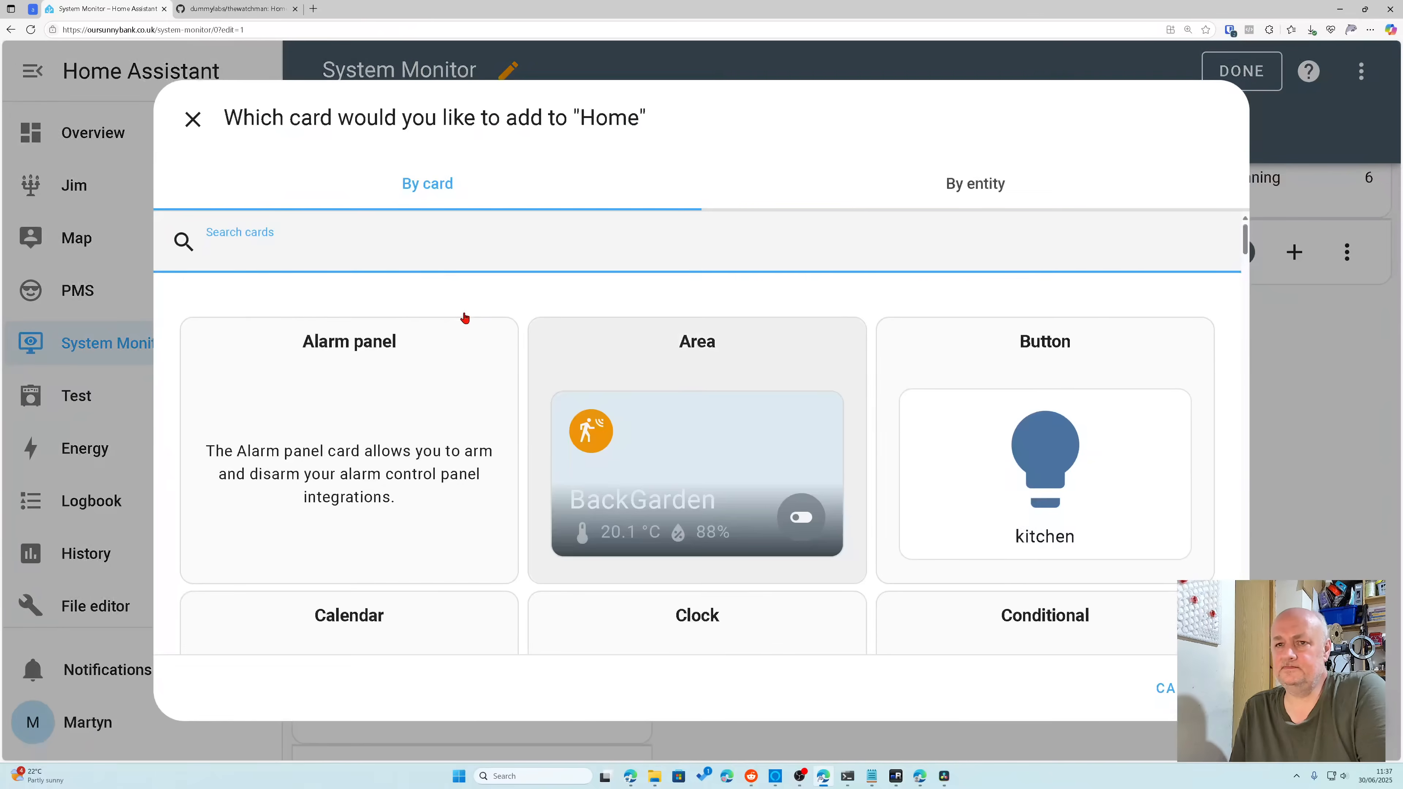
pyautogui.write('mark')
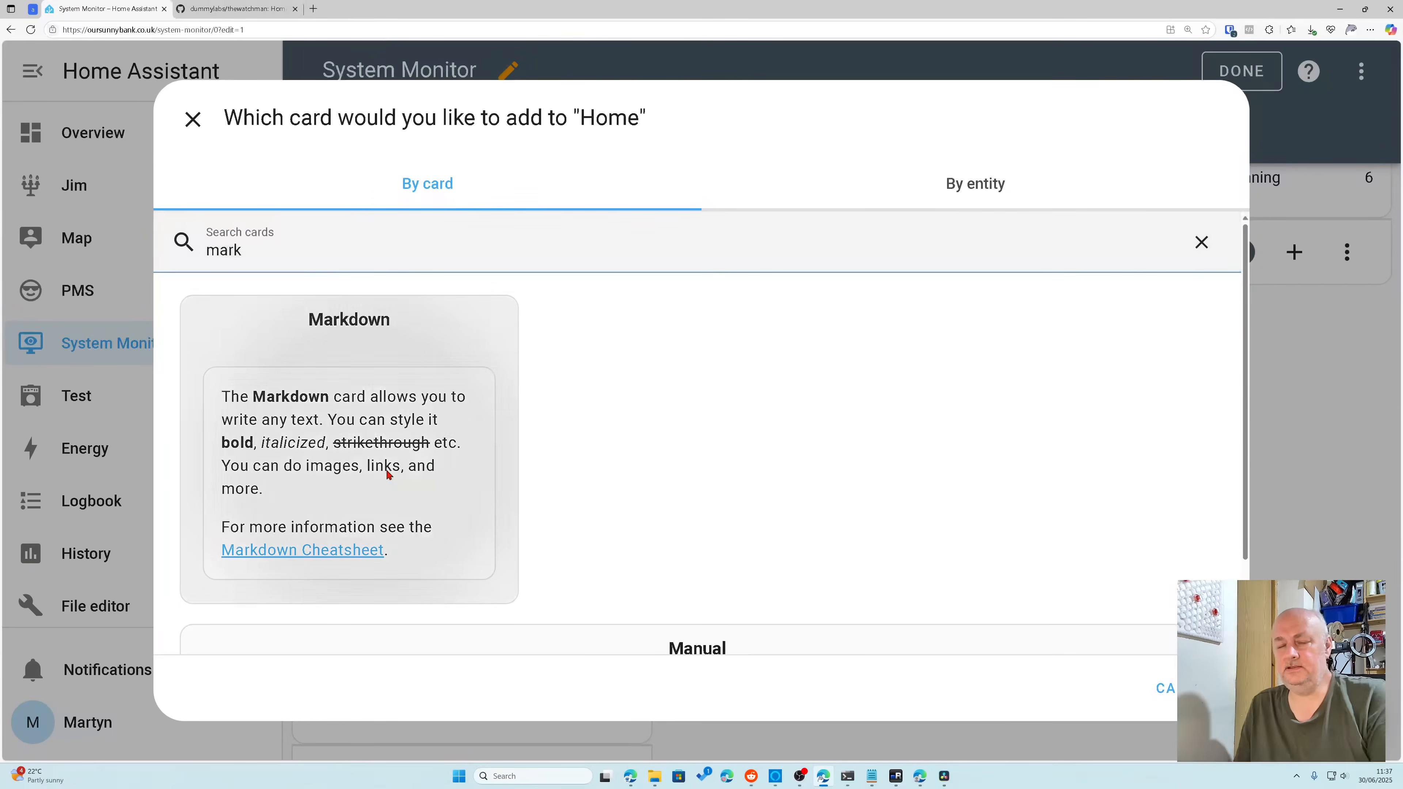
pyautogui.click(402, 474)
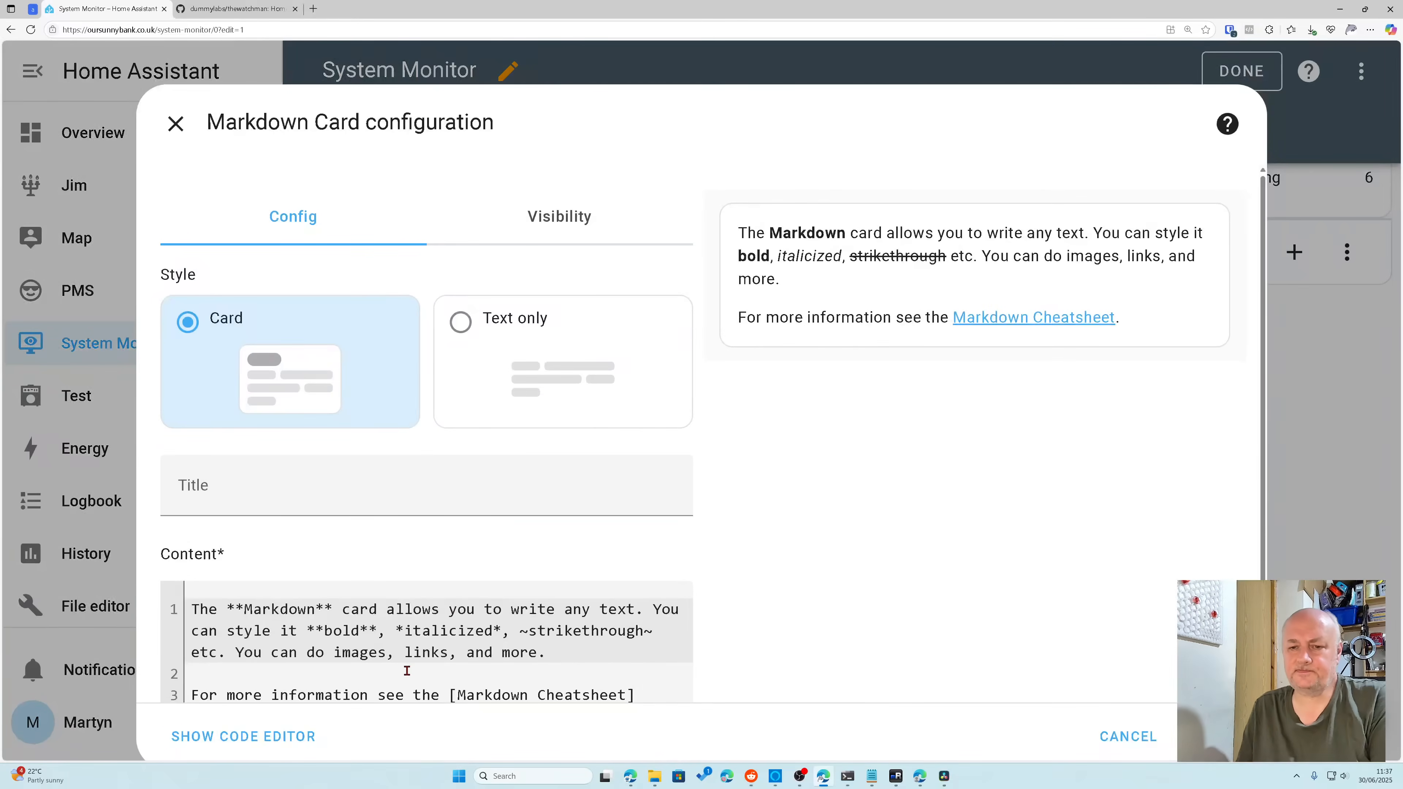
pyautogui.click(278, 738)
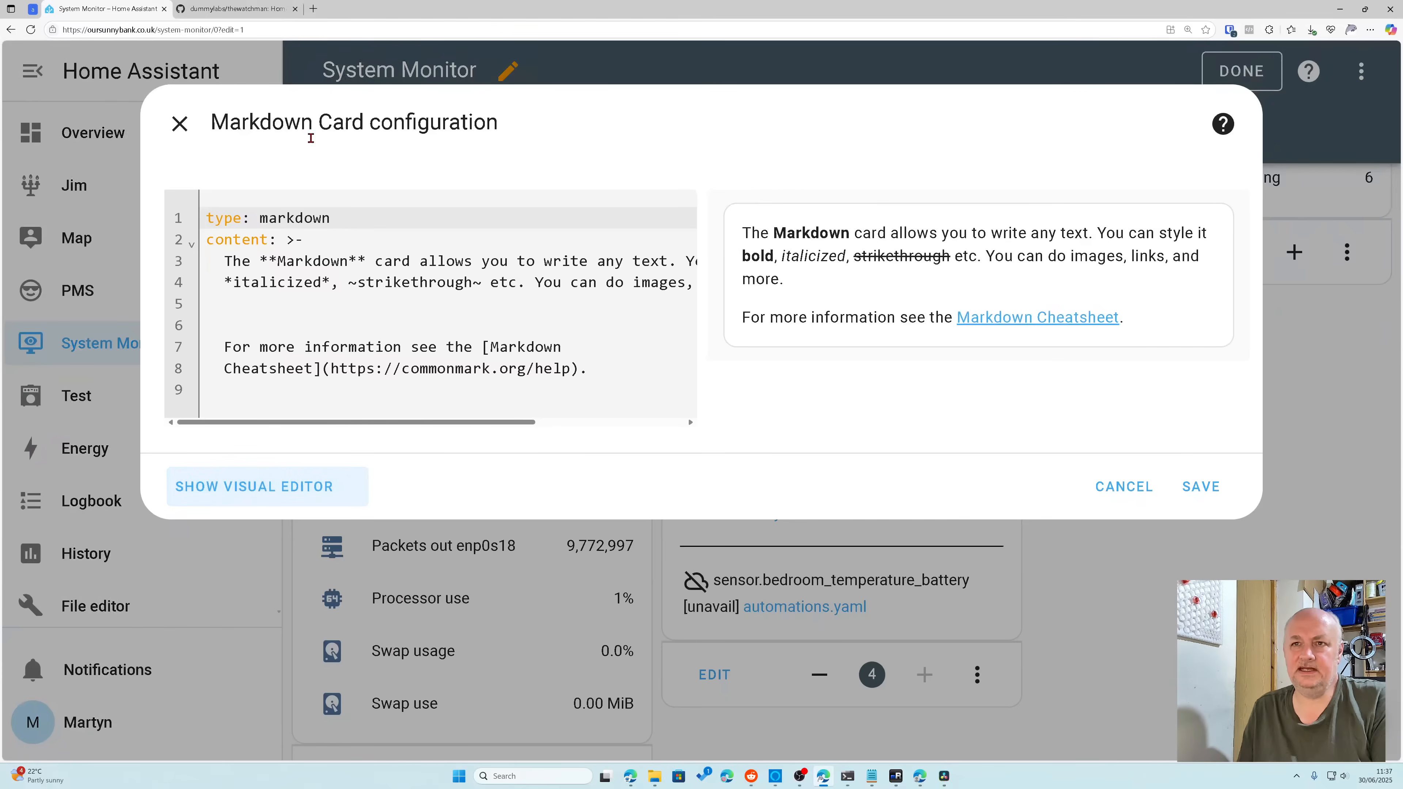
# Step: Switch to the thewatchman GitHub page and copy the actions report code from the end of the README
pyautogui.click(243, 9)
pyautogui.scroll(-5, 526, 366)
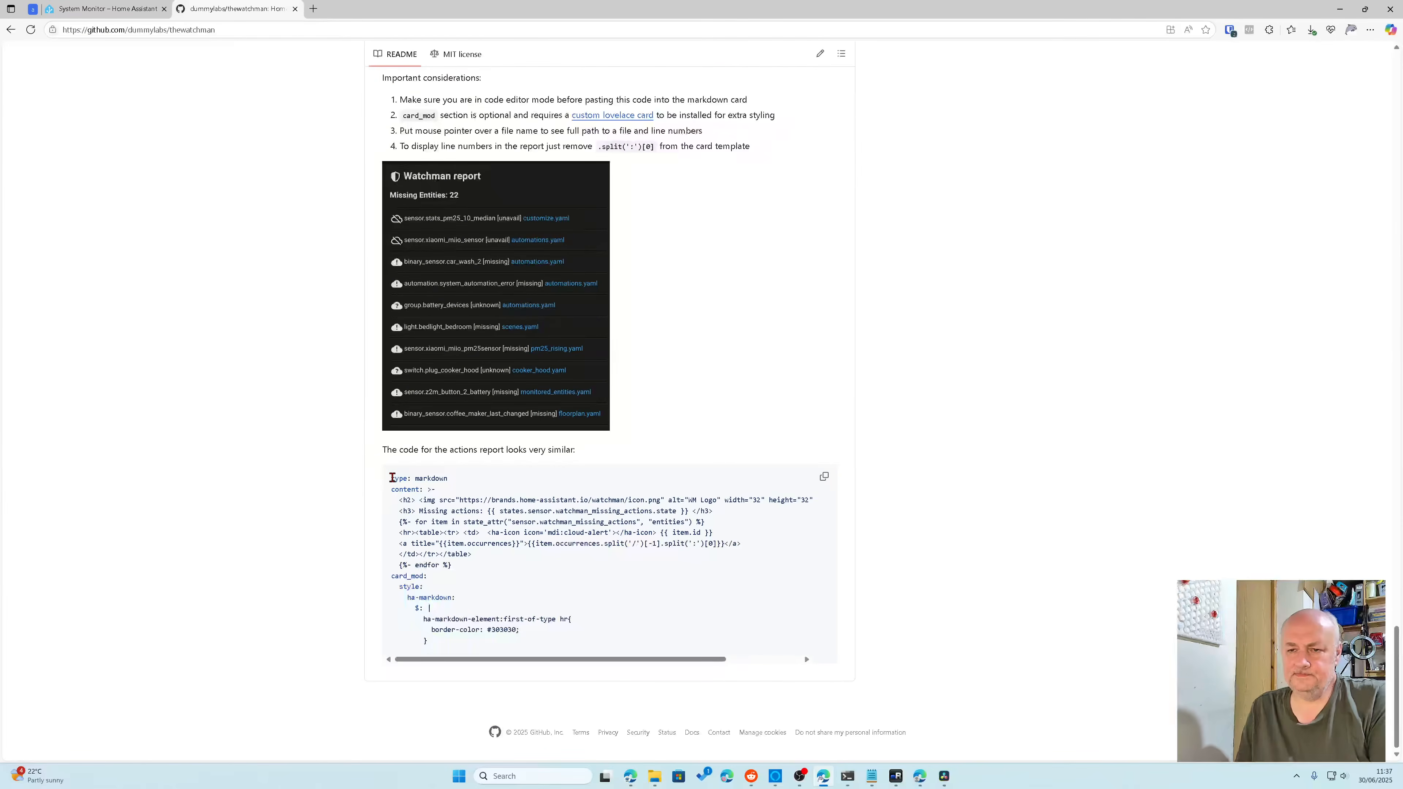
pyautogui.moveTo(398, 489); pyautogui.dragTo(475, 645)
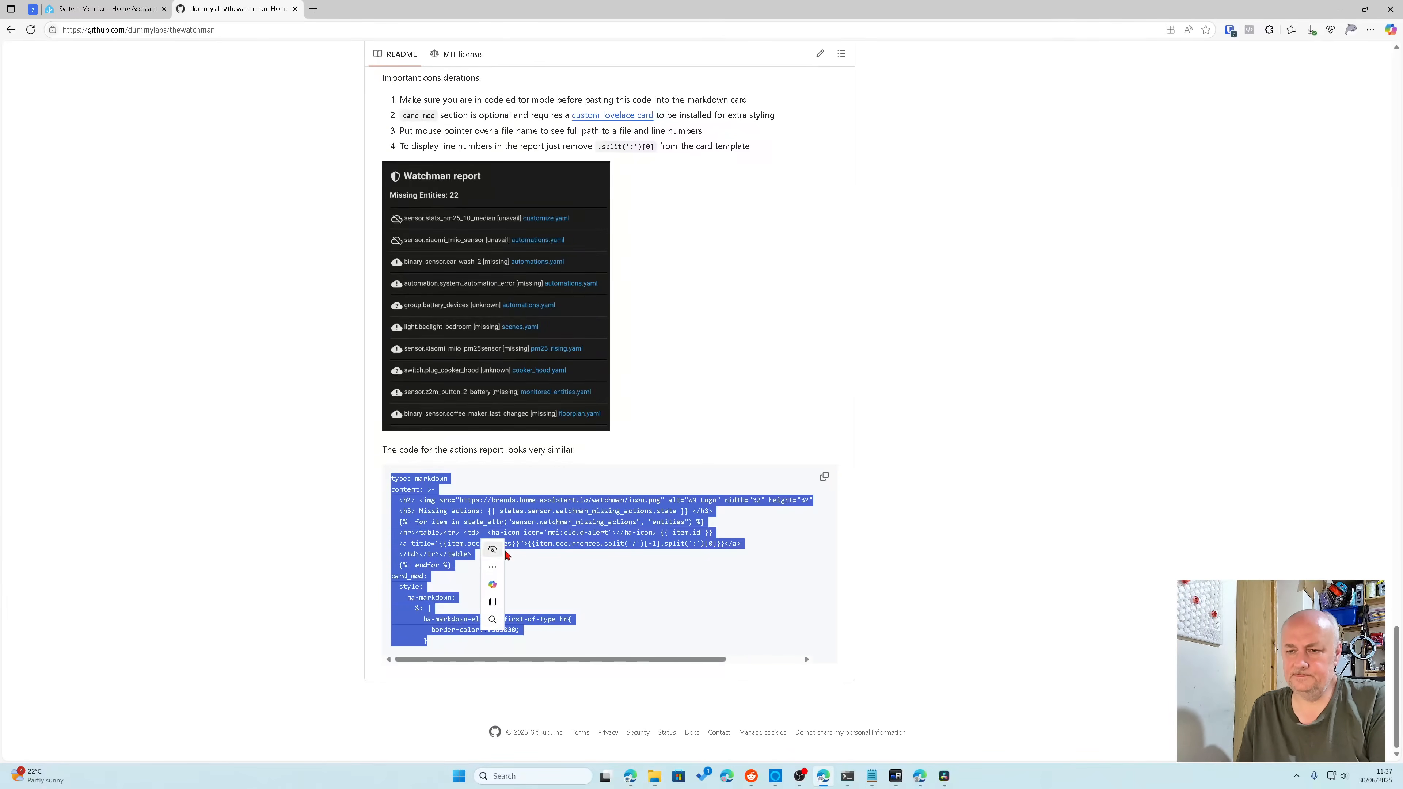
pyautogui.rightClick(531, 518)
pyautogui.click(566, 535)
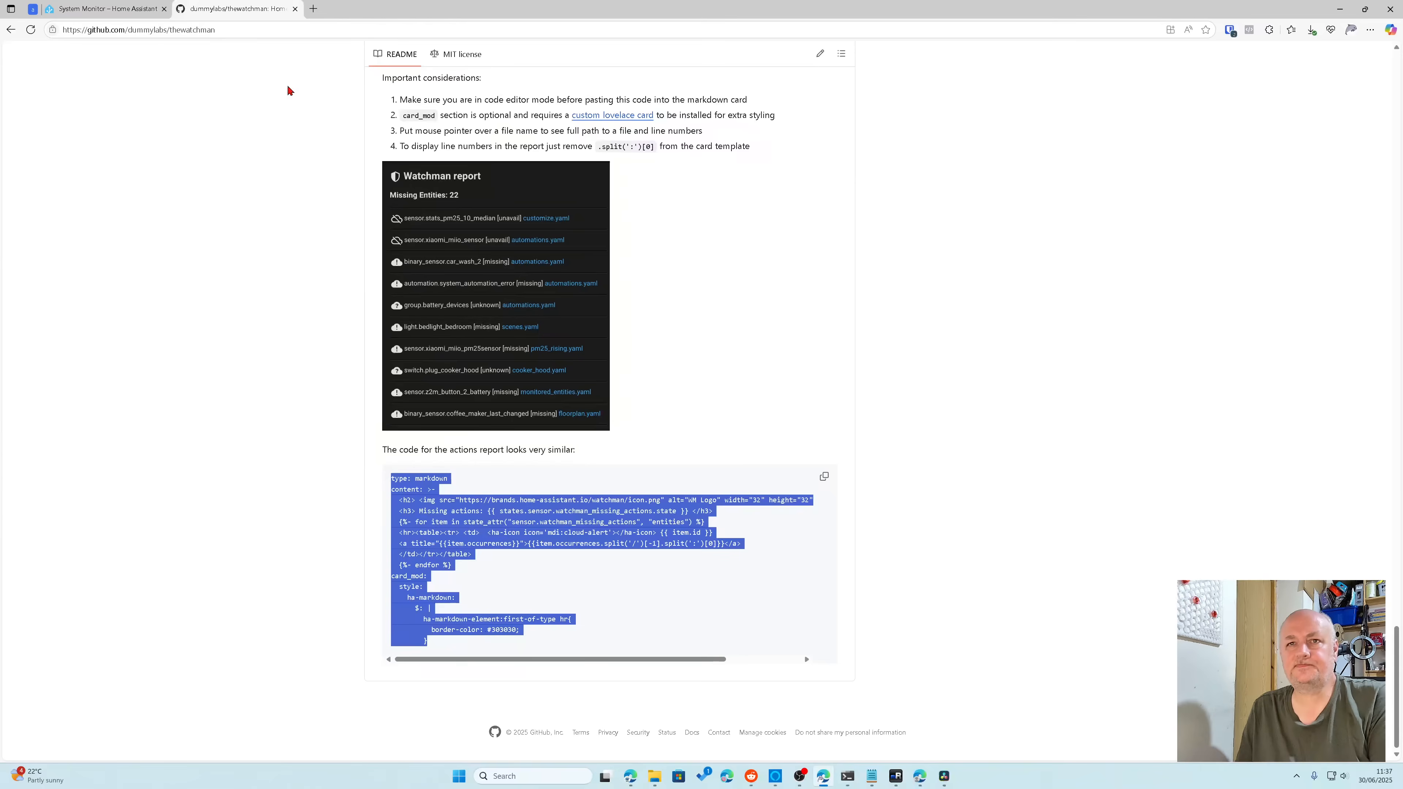
# Step: Replace the second Markdown card's default code in Home Assistant with the copied missing actions code and save the card
pyautogui.click(105, 8)
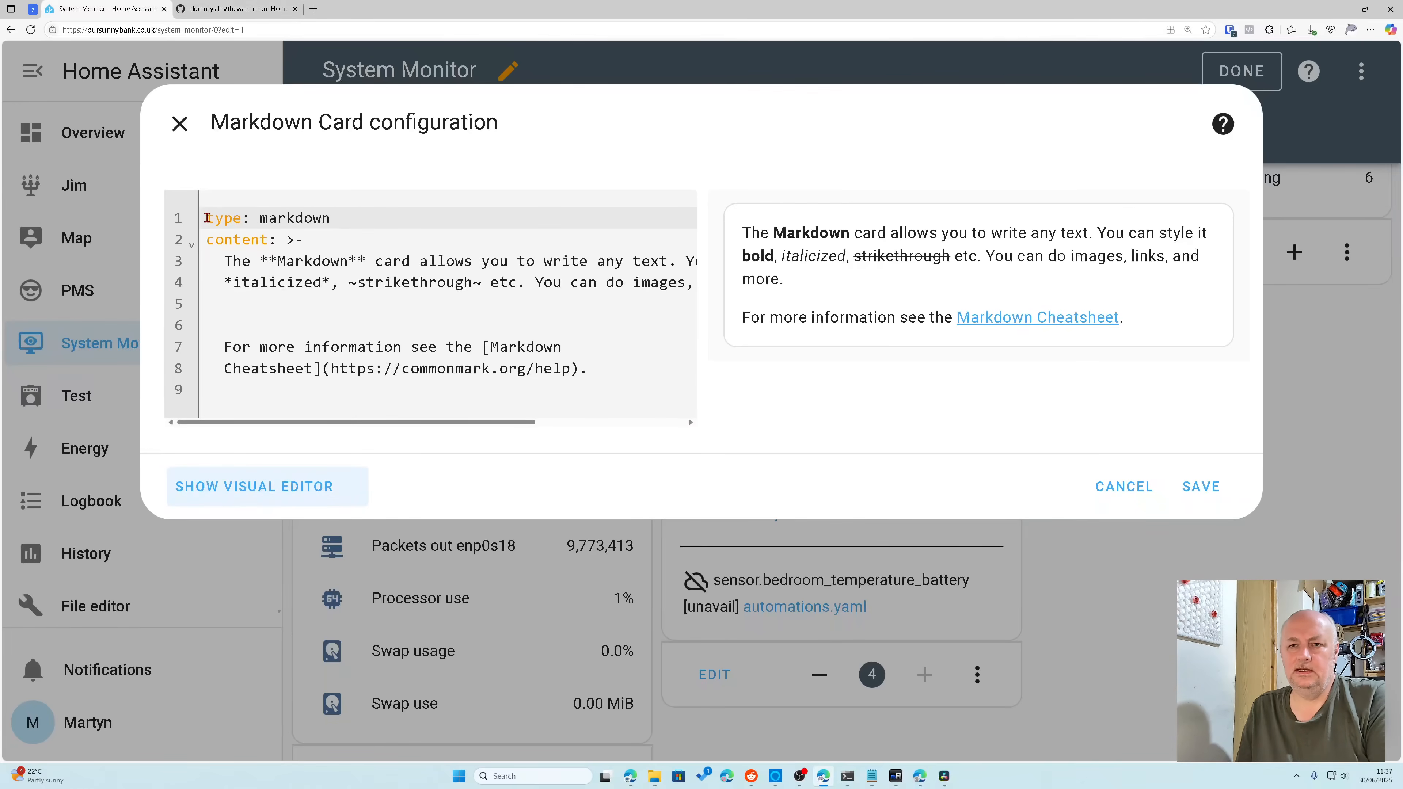
pyautogui.moveTo(207, 217); pyautogui.dragTo(375, 425)
pyautogui.hotkey('ctrl', 'v')
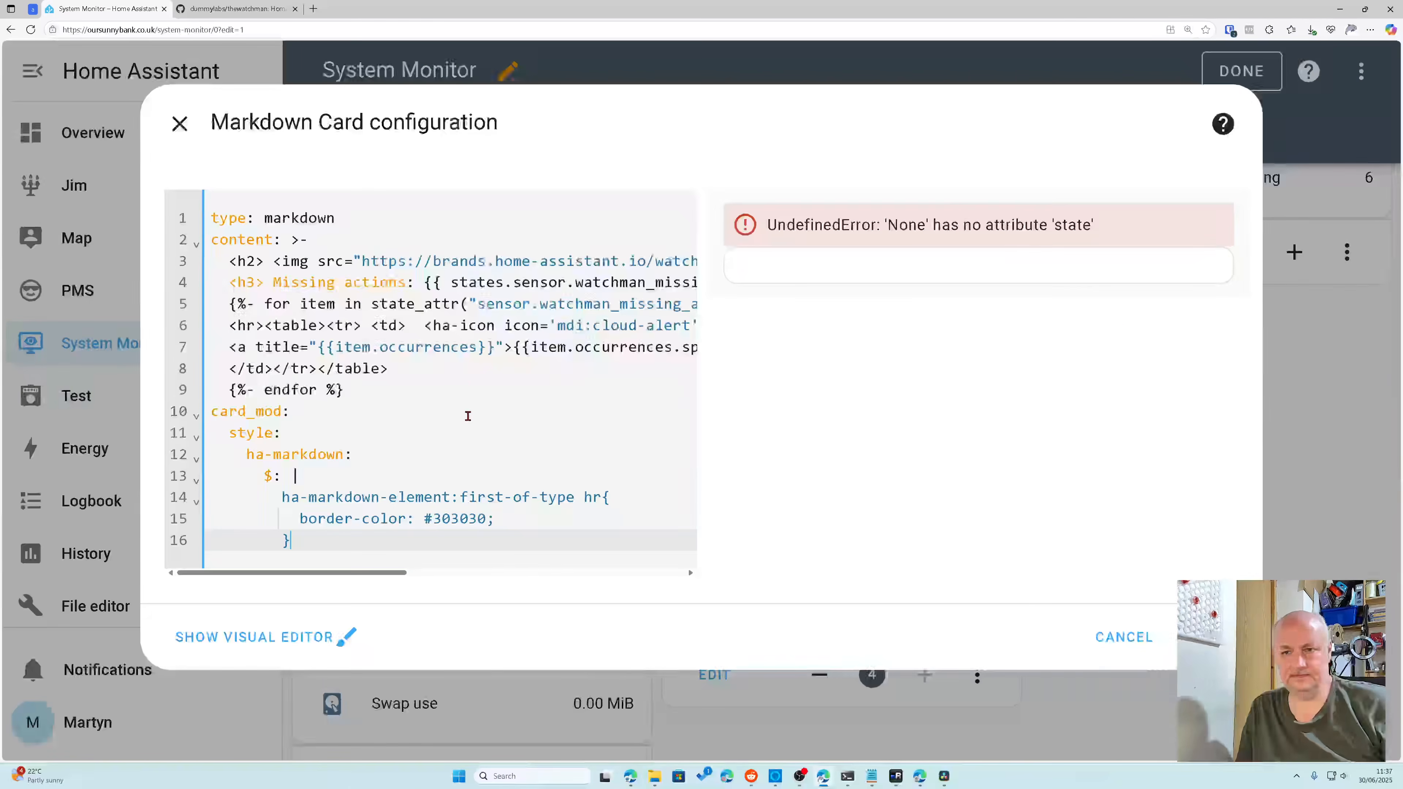
pyautogui.click(1208, 637)
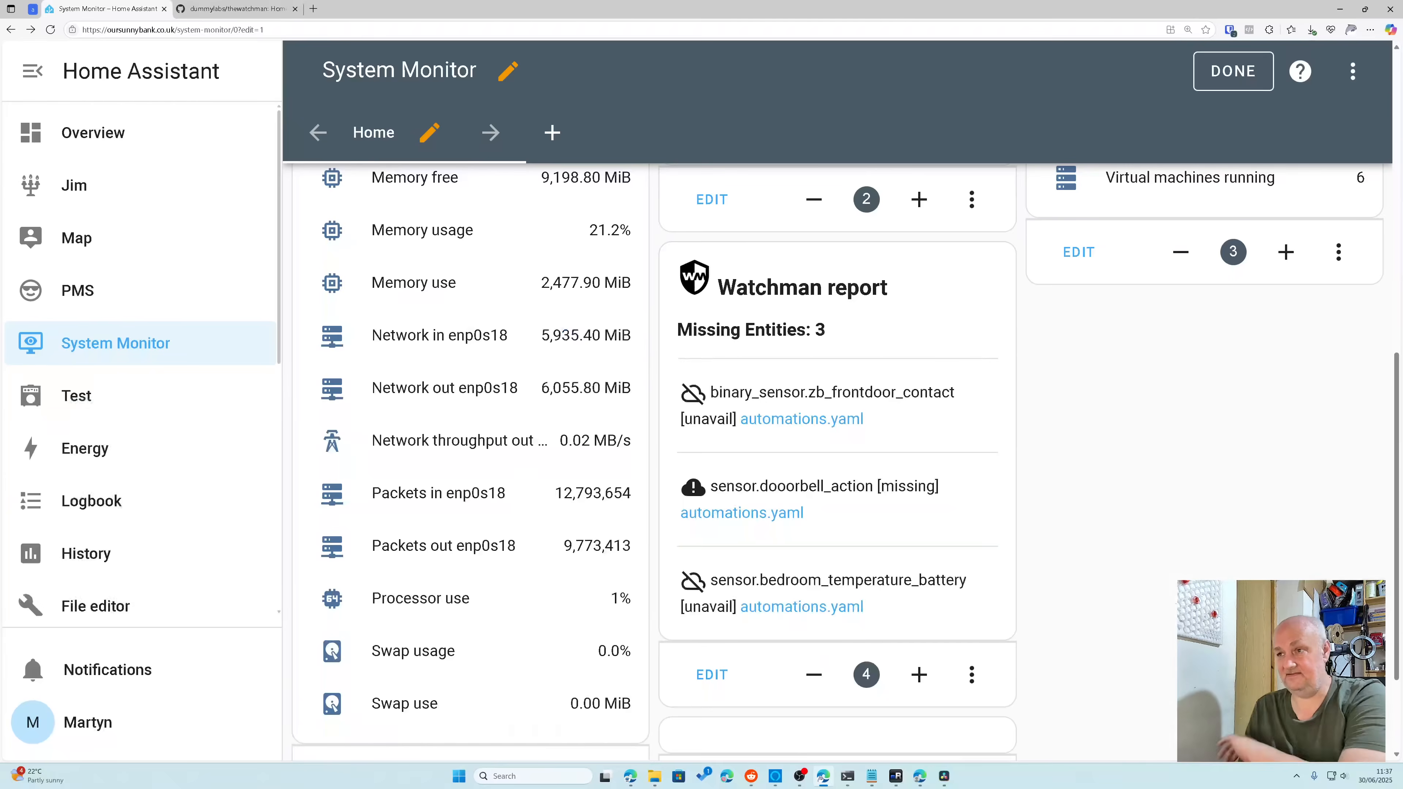
pyautogui.scroll(-2, 1057, 584)
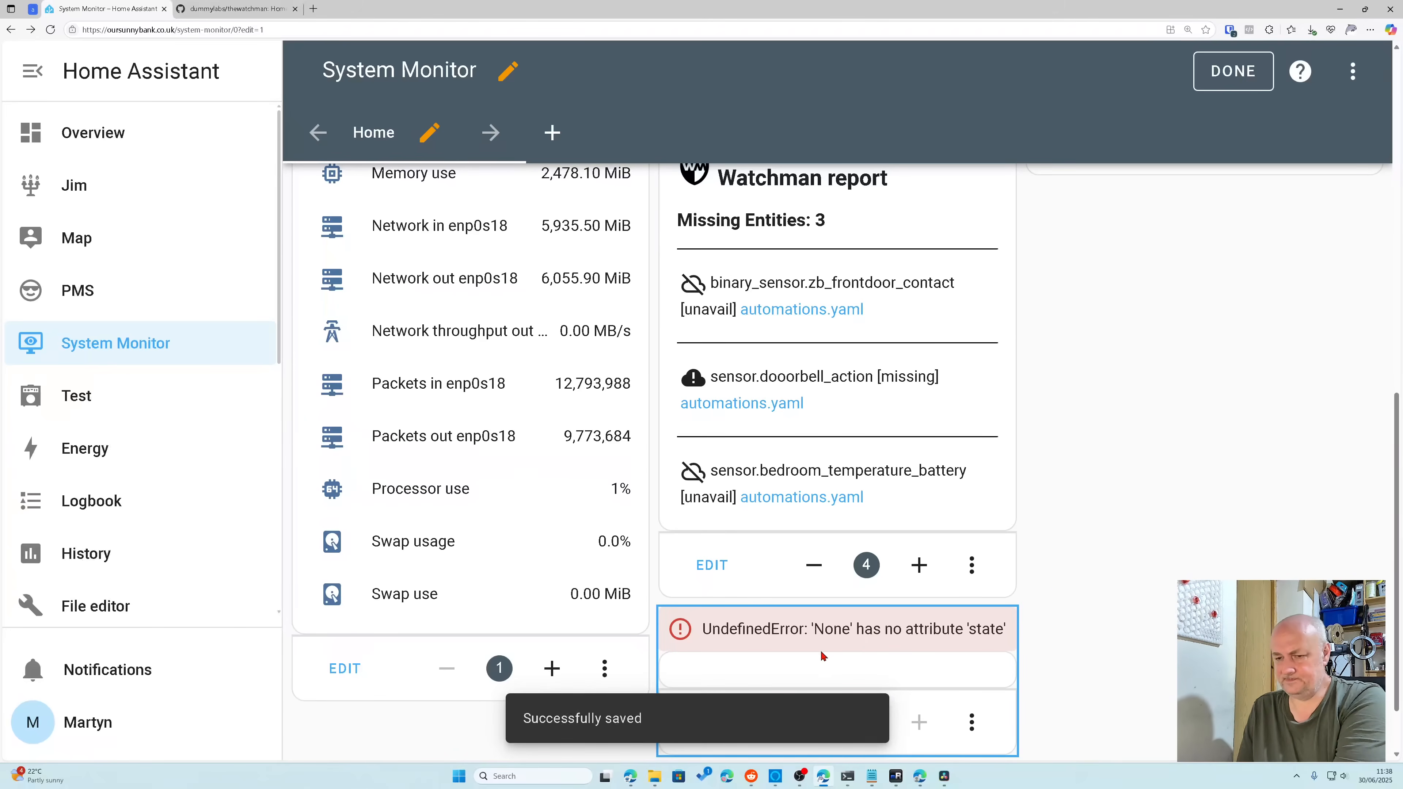
# Step: Open the missing actions card's configuration for editing and switch back to the thewatchman GitHub page
pyautogui.click(713, 722)
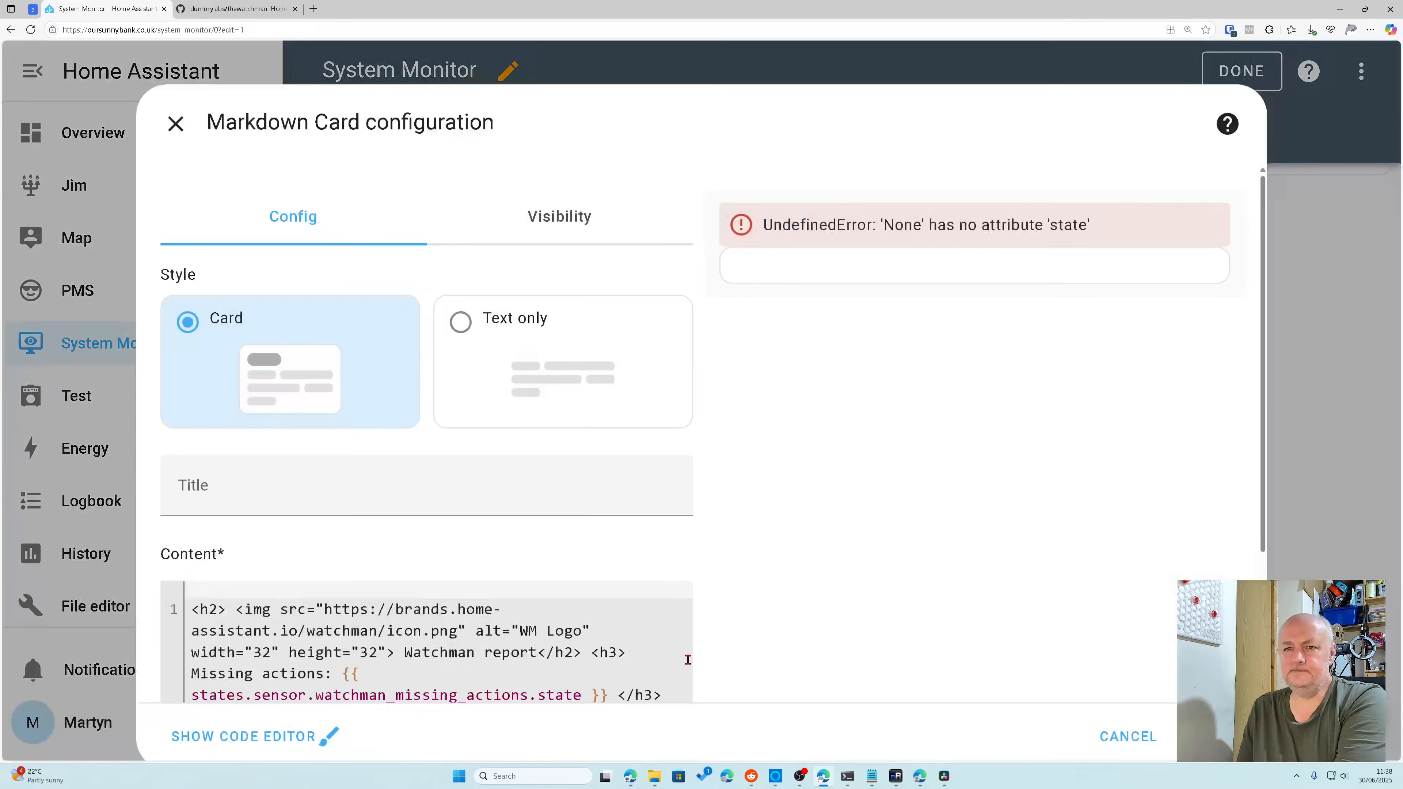
pyautogui.click(232, 9)
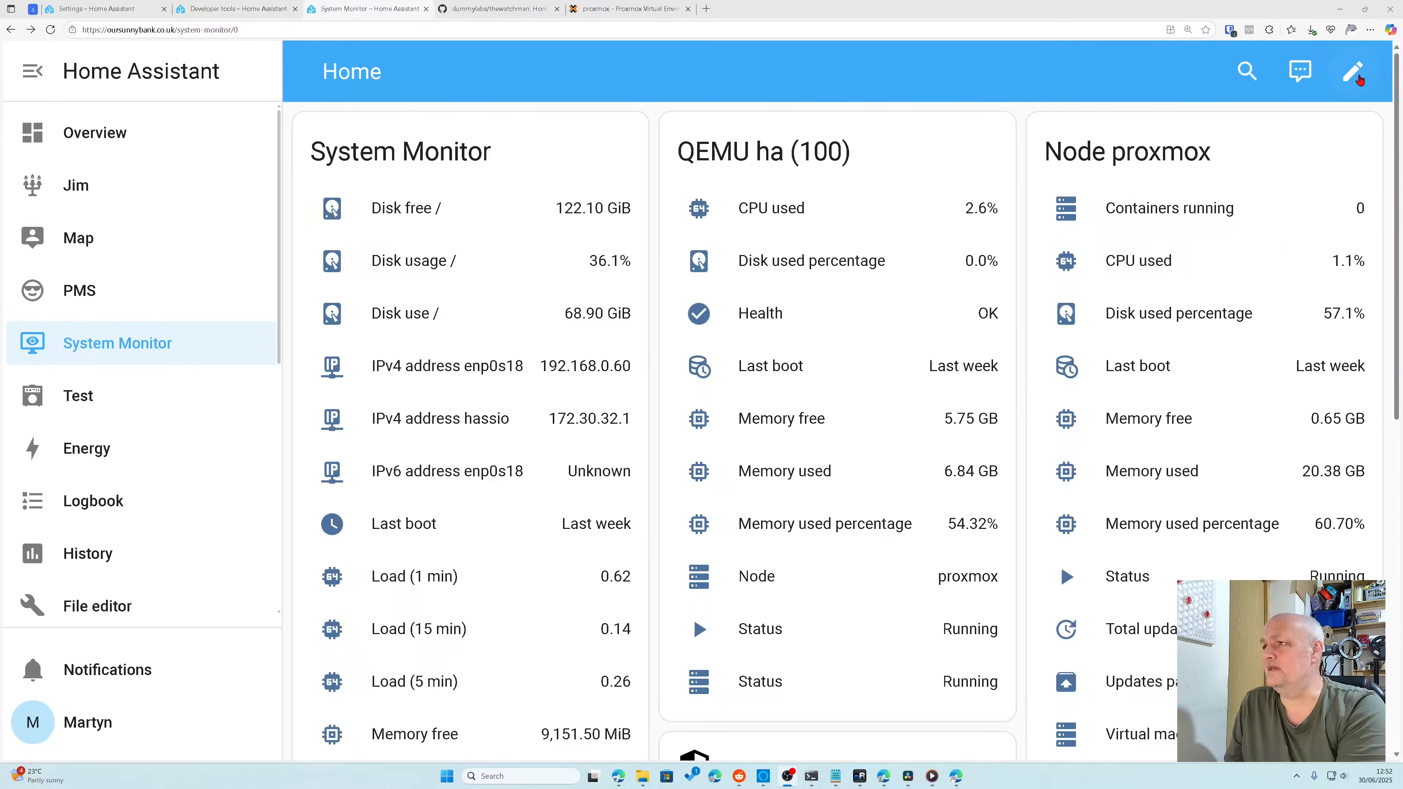
# Step: Reduce the browser zoom to 110% so that all System Monitor dashboard cards fit on the page
pyautogui.click(1371, 31)
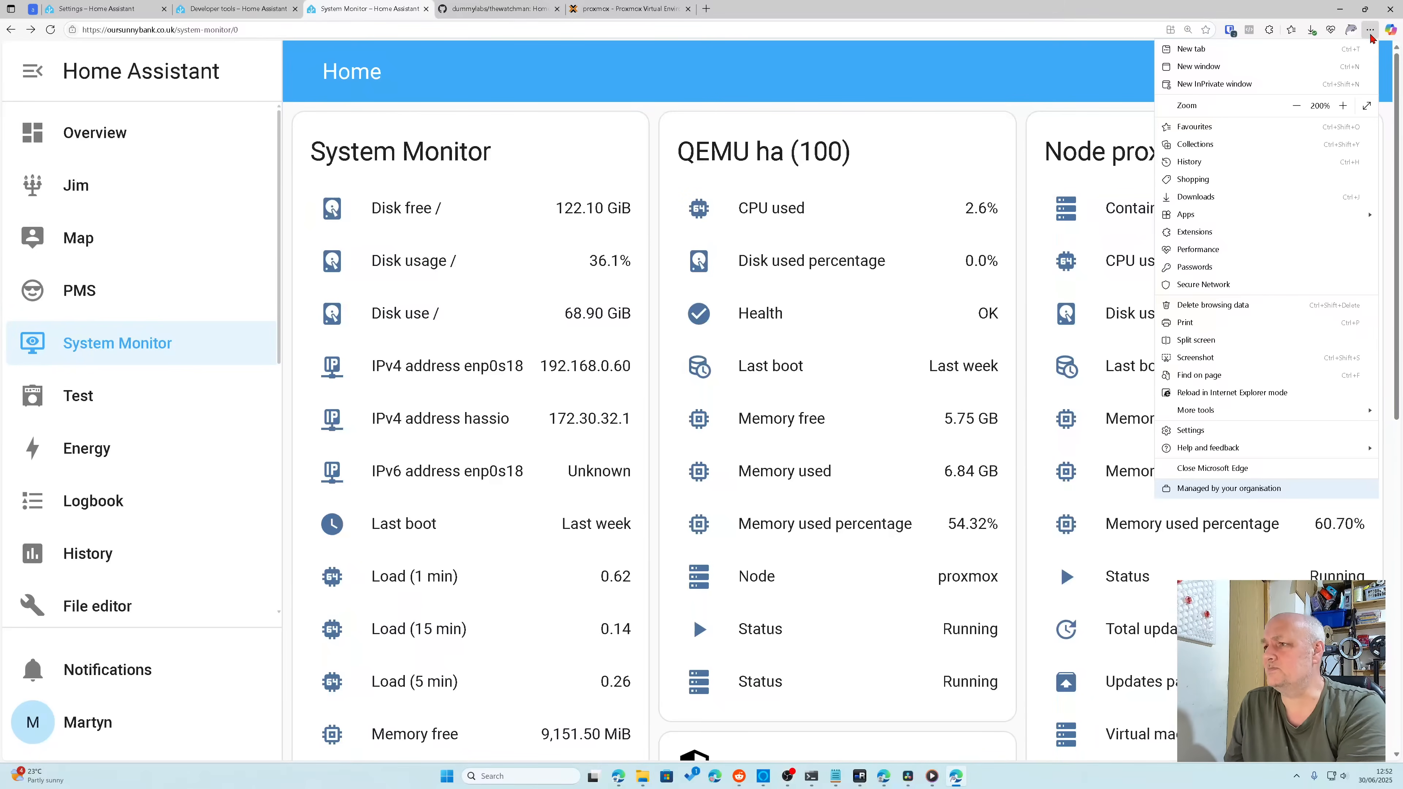
pyautogui.click(1298, 110)
pyautogui.click(1296, 106)
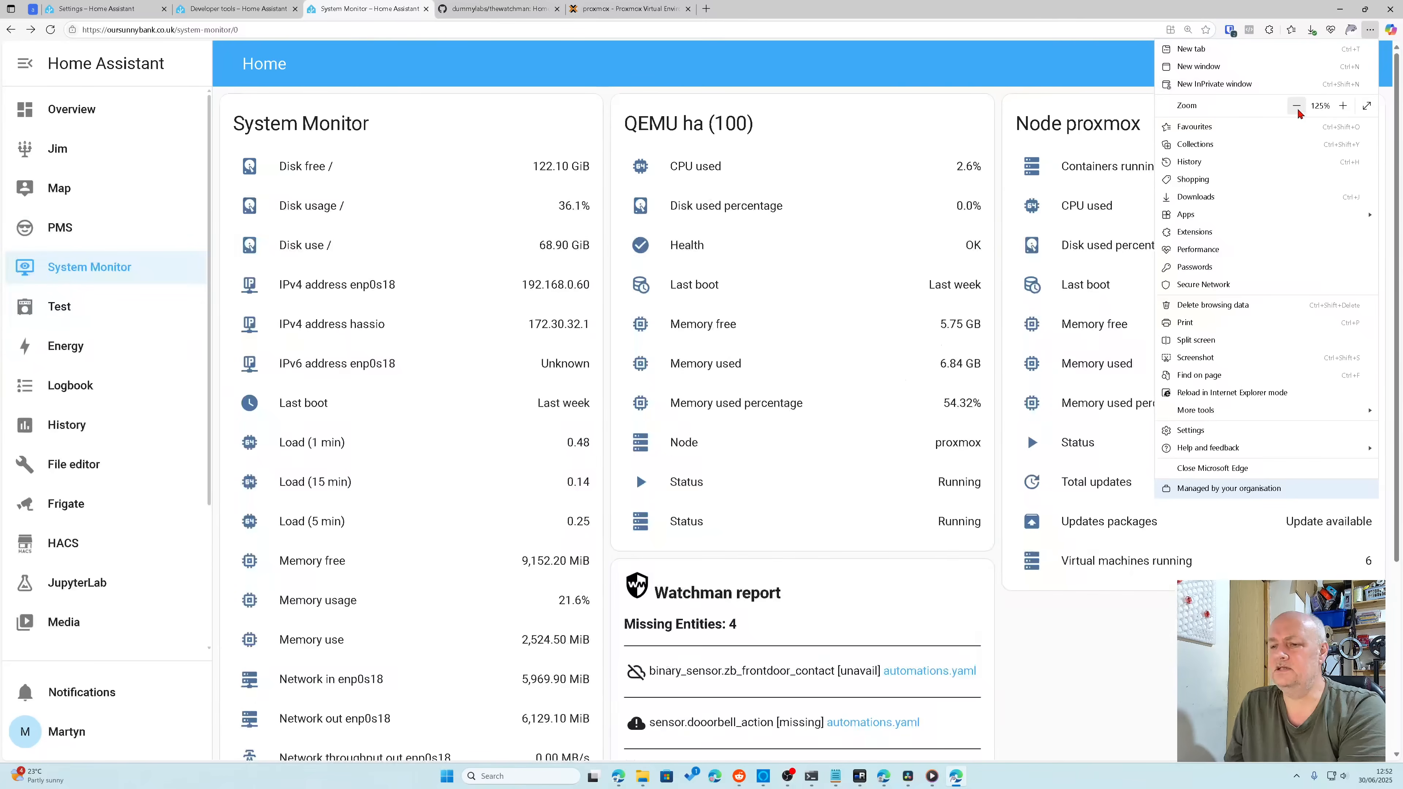
pyautogui.click(1296, 106)
pyautogui.click(1296, 106)
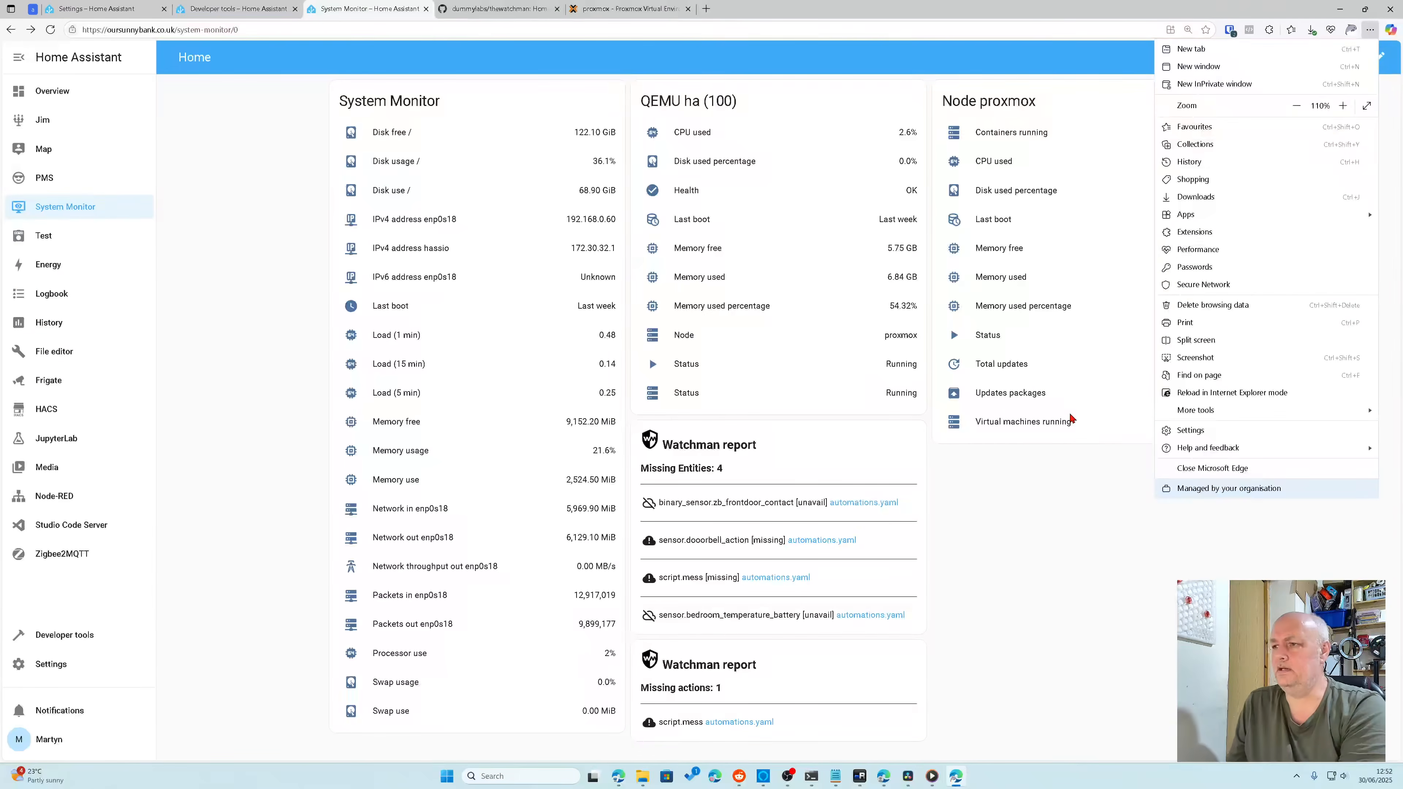
# Step: Open Snipping Tool and capture a rectangular screenshot covering all the System Monitor dashboard cards
pyautogui.click(539, 775)
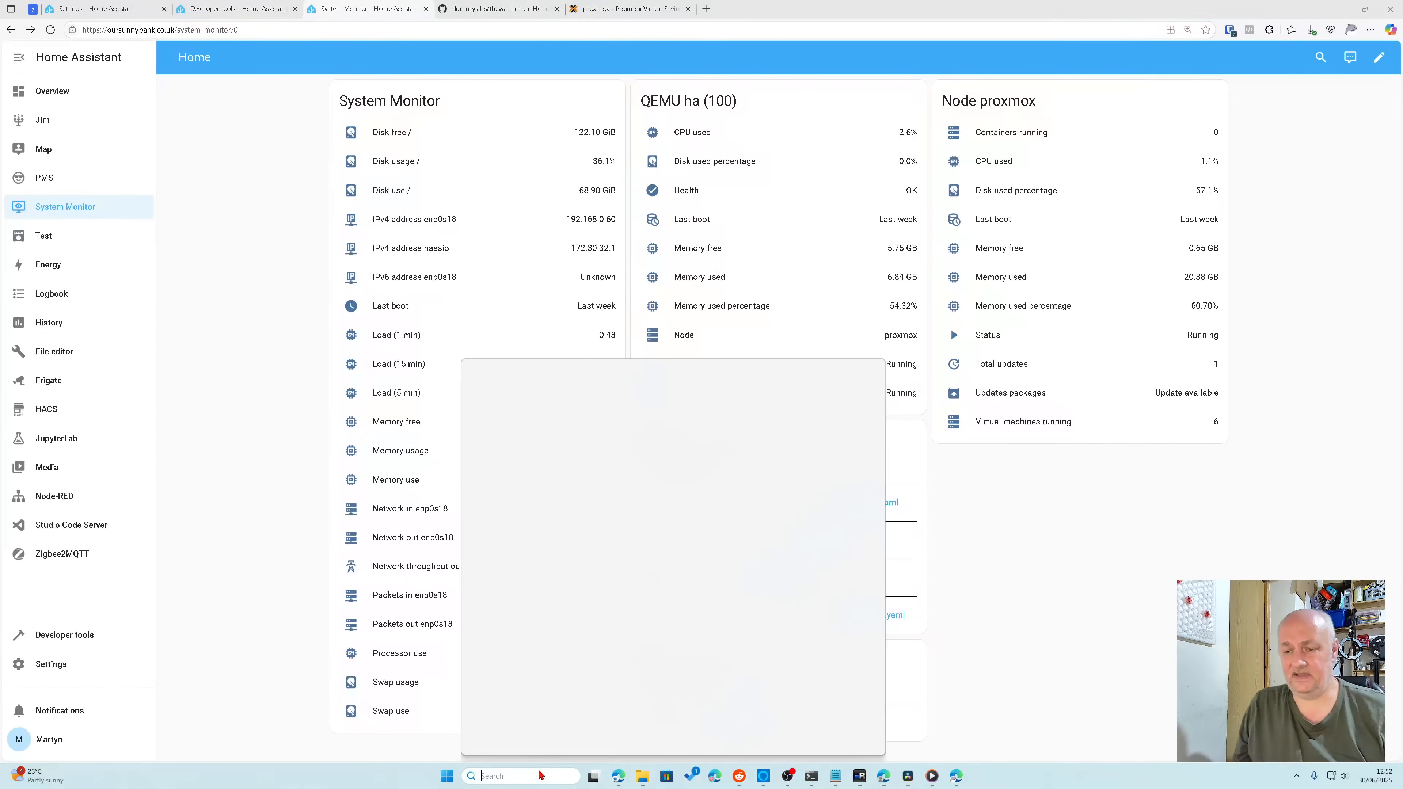
pyautogui.write('sni')
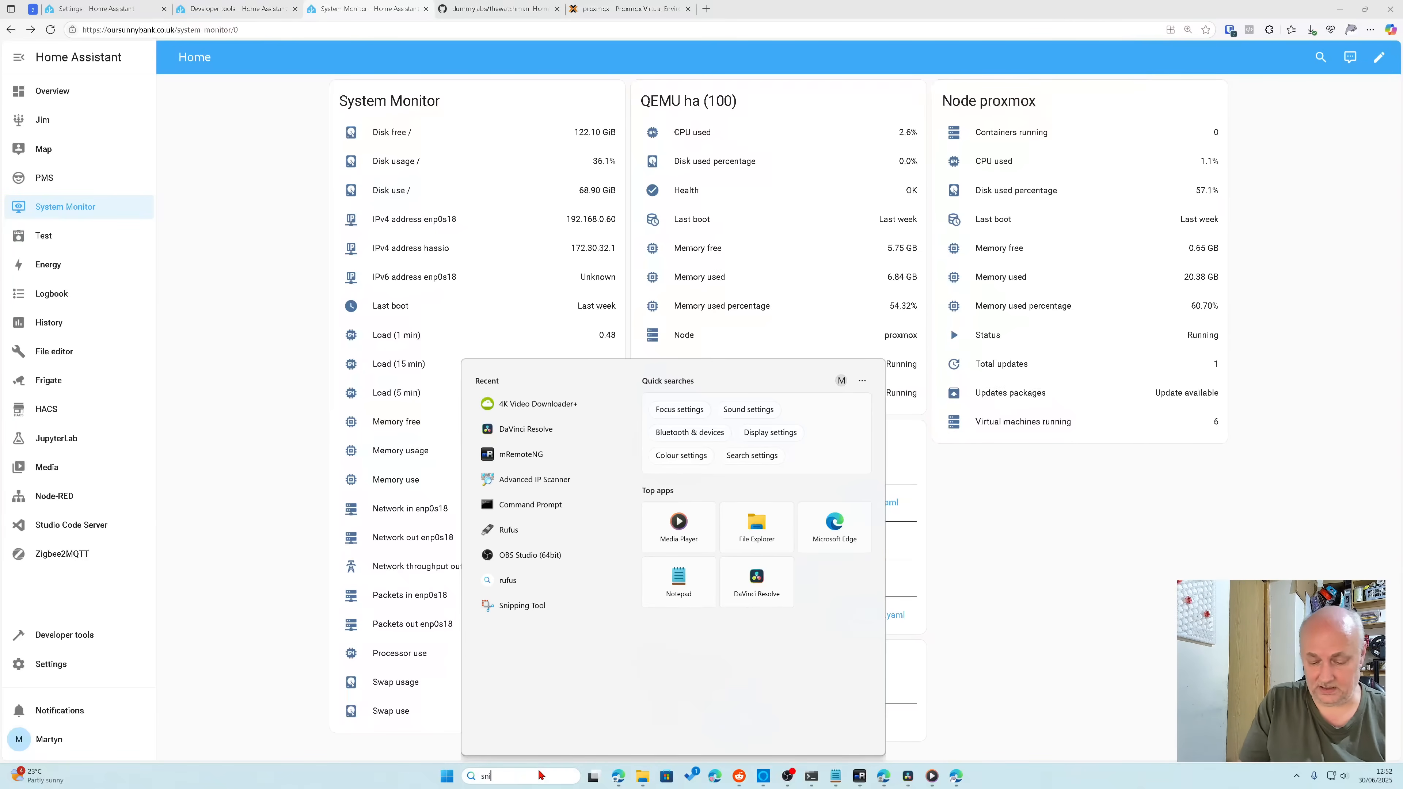
pyautogui.write('p')
pyautogui.press('Return')
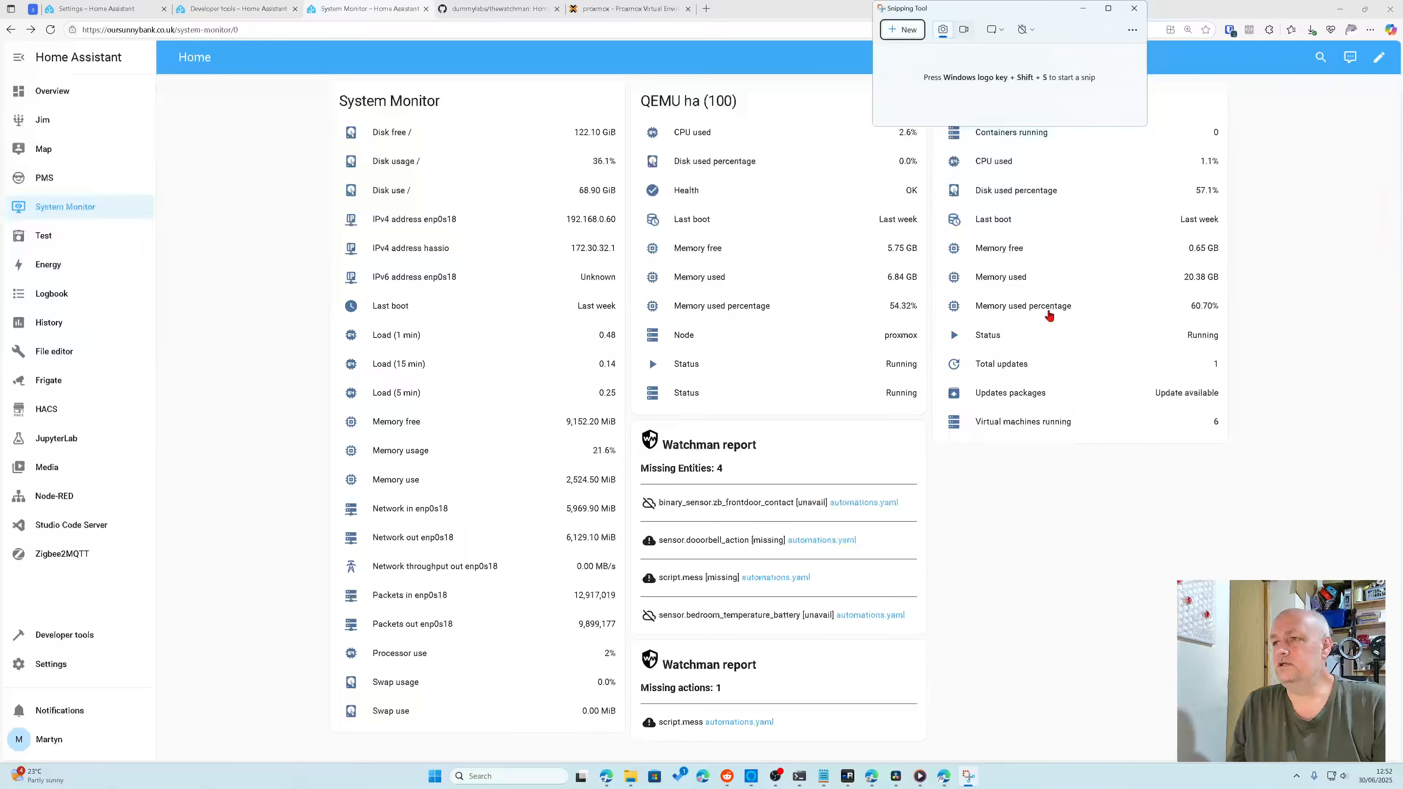
pyautogui.click(901, 30)
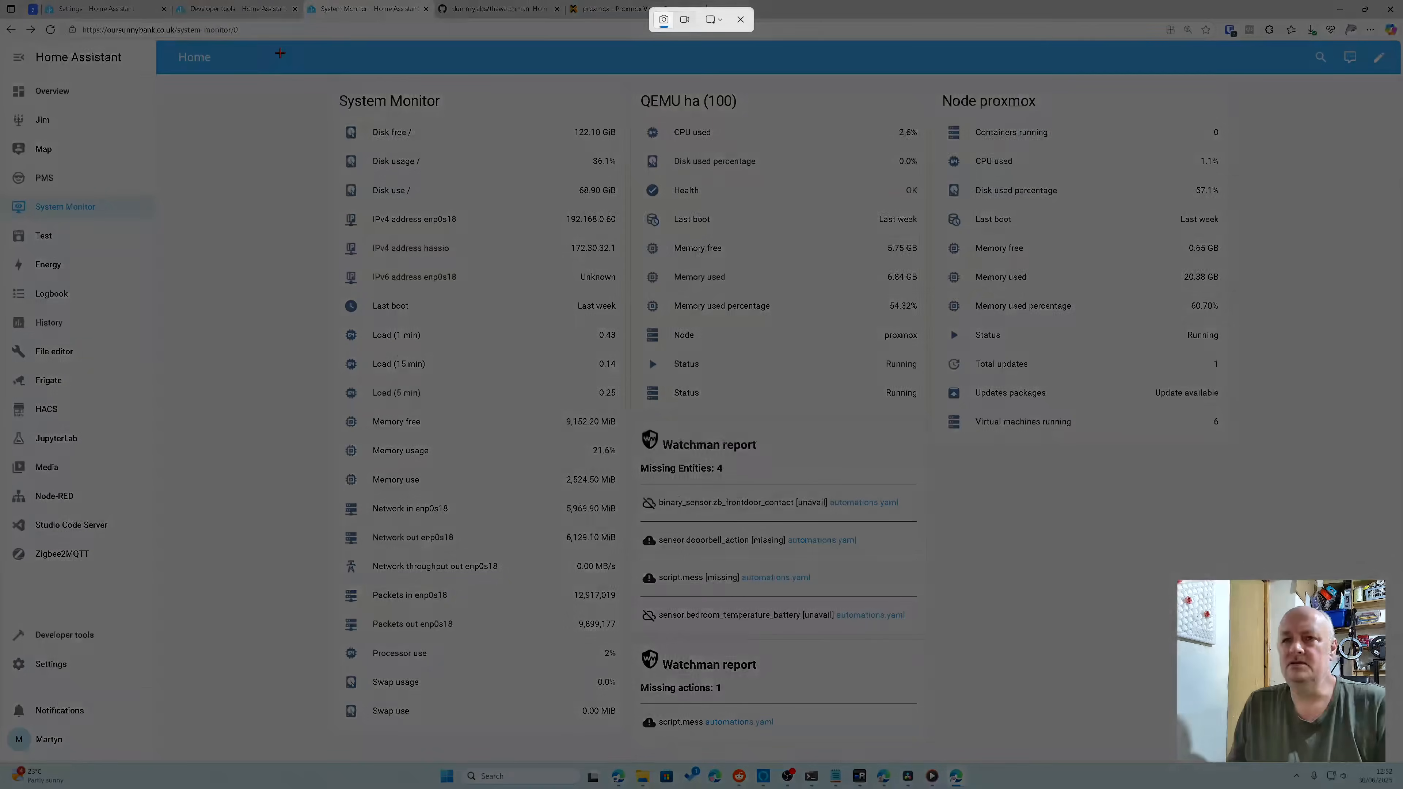
pyautogui.moveTo(280, 53); pyautogui.dragTo(1273, 761)
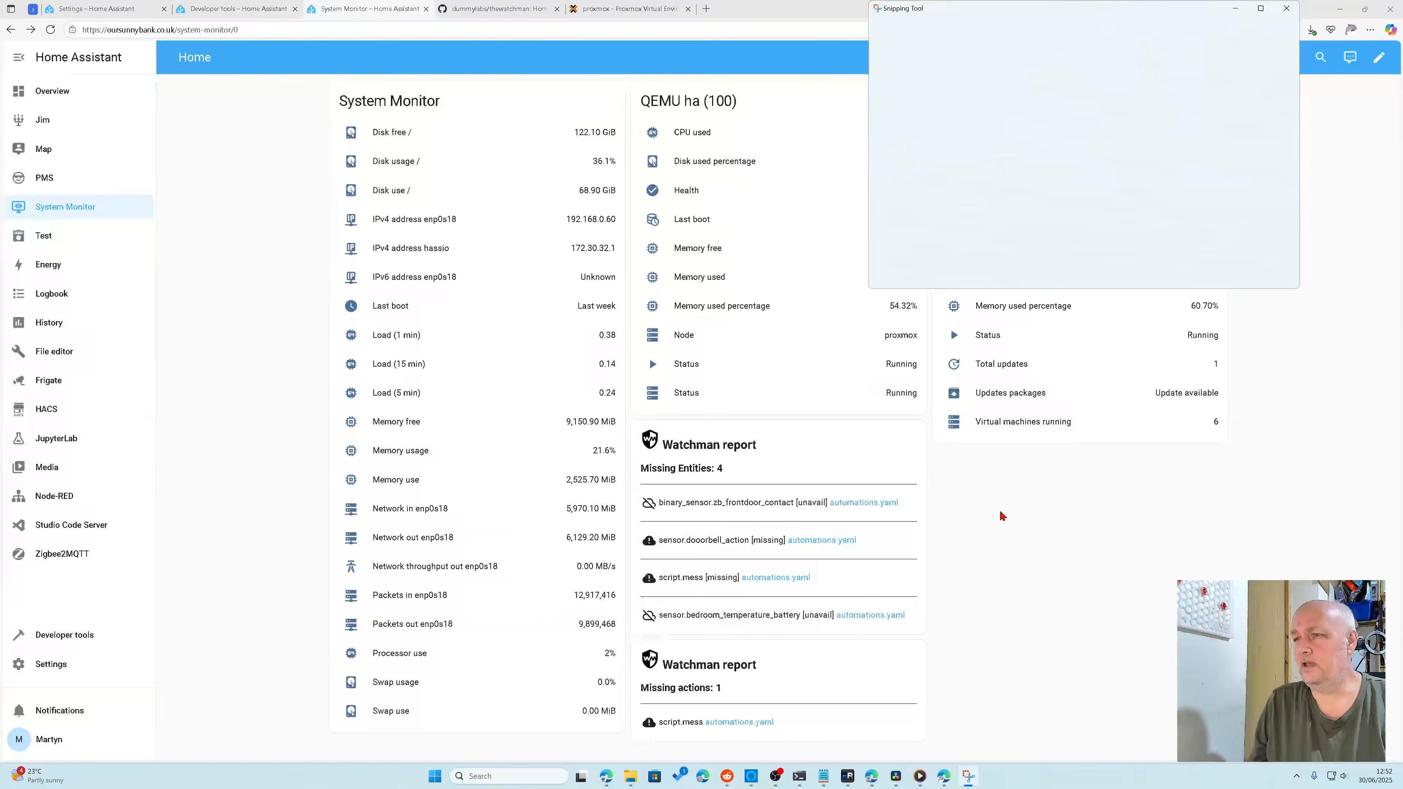
# Step: Return to the System Monitor dashboard in the browser and set the page zoom back to 200%
pyautogui.click(1295, 373)
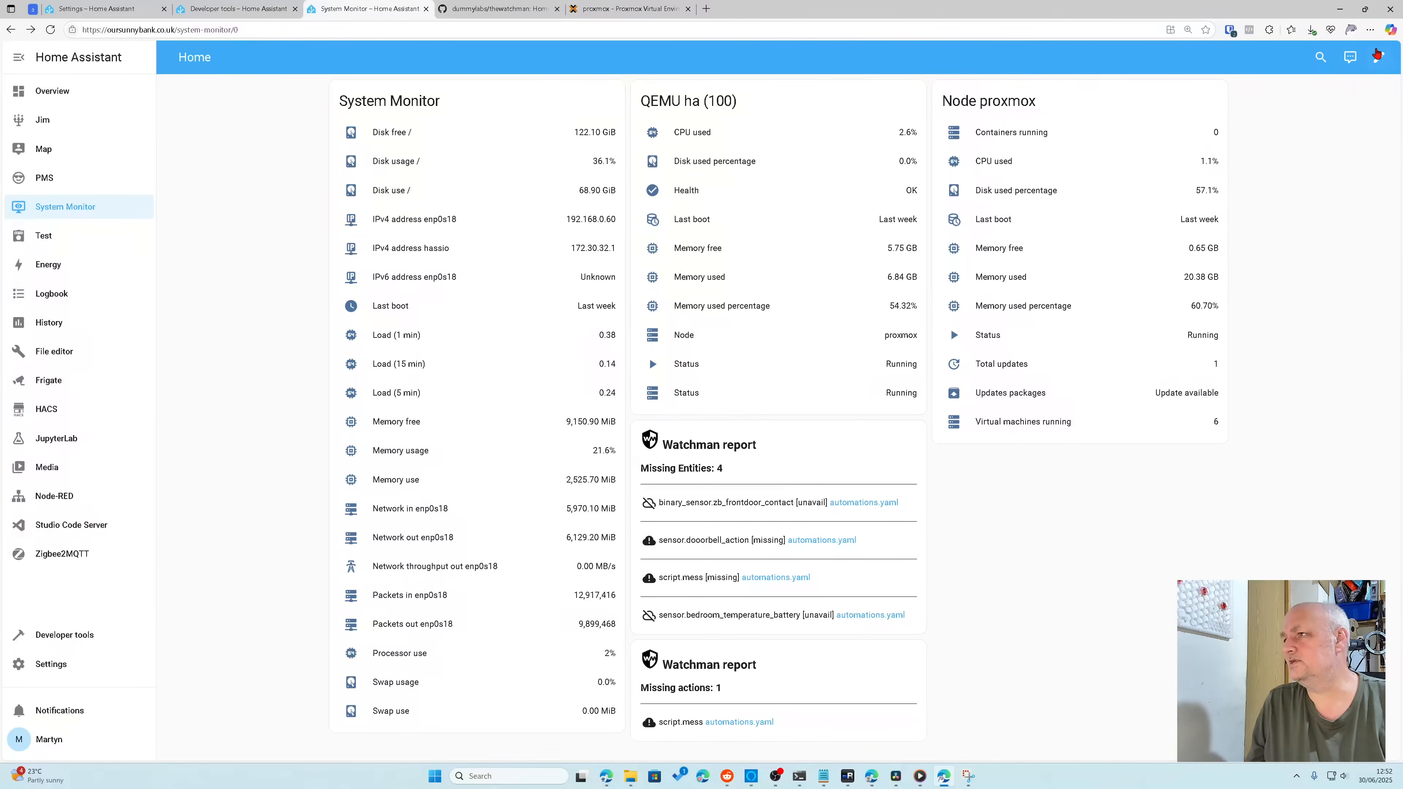
pyautogui.click(1371, 32)
pyautogui.click(1344, 105)
pyautogui.click(1344, 106)
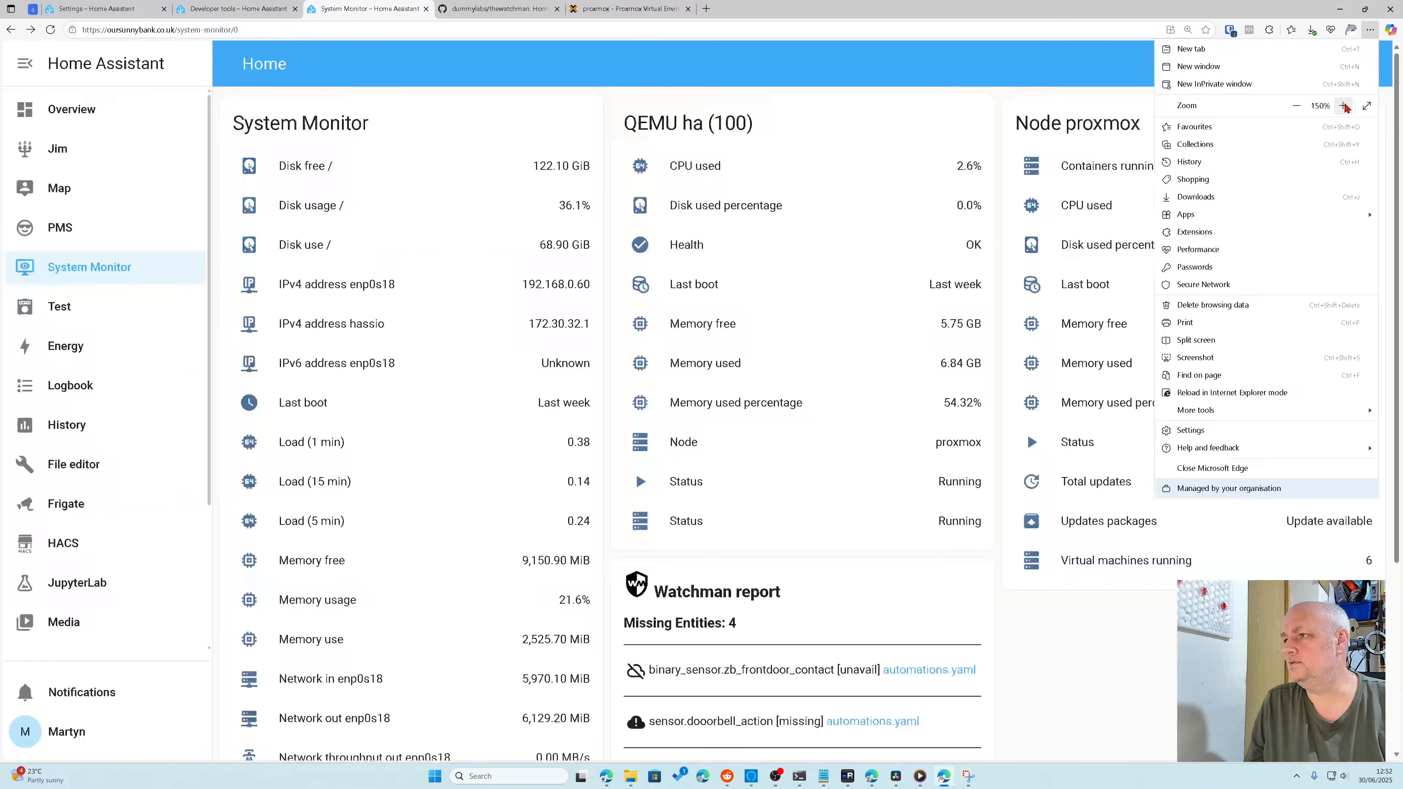
pyautogui.click(1343, 106)
pyautogui.click(1343, 106)
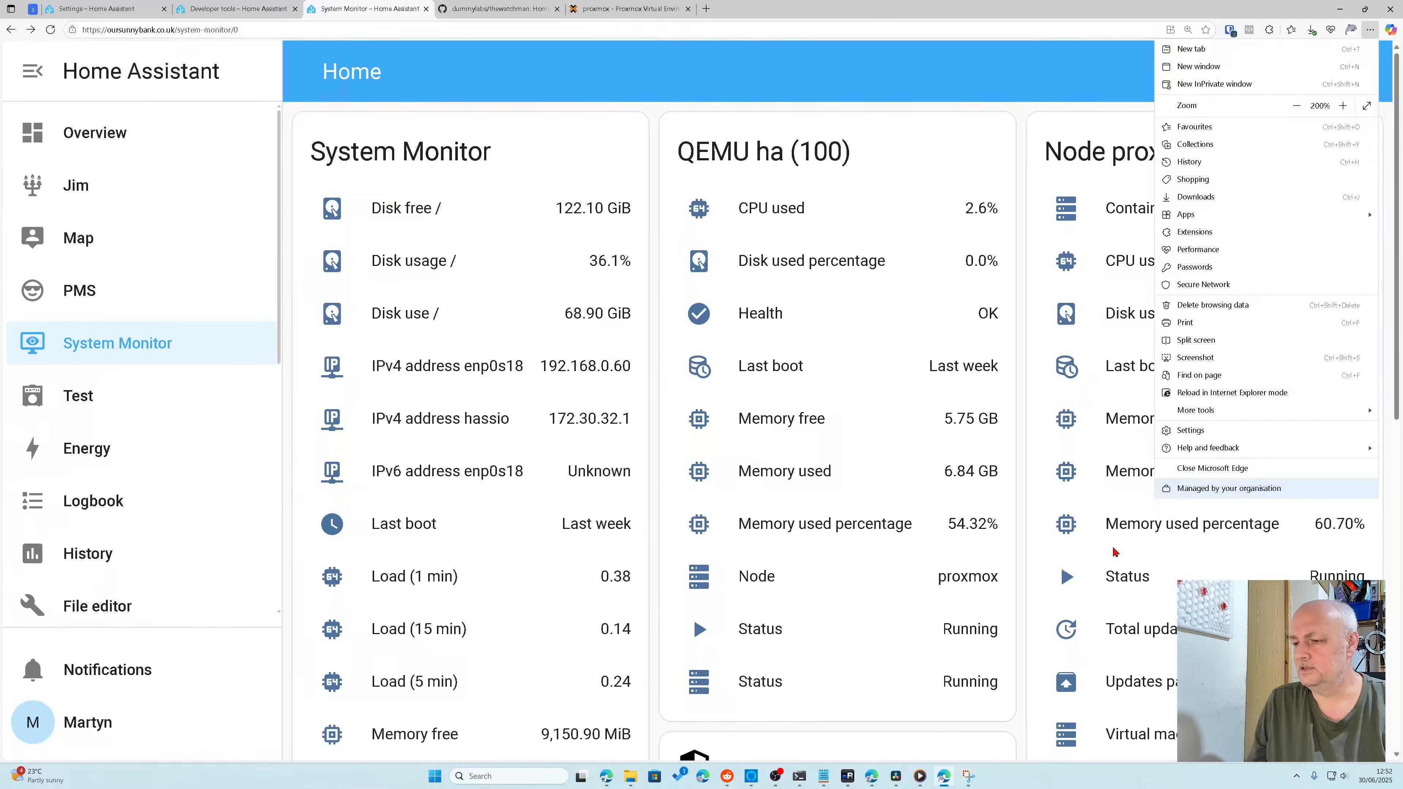
# Step: Bring the Snipping Tool capture to the front, enlarge its window and place it over the lower part of the dashboard
pyautogui.click(968, 776)
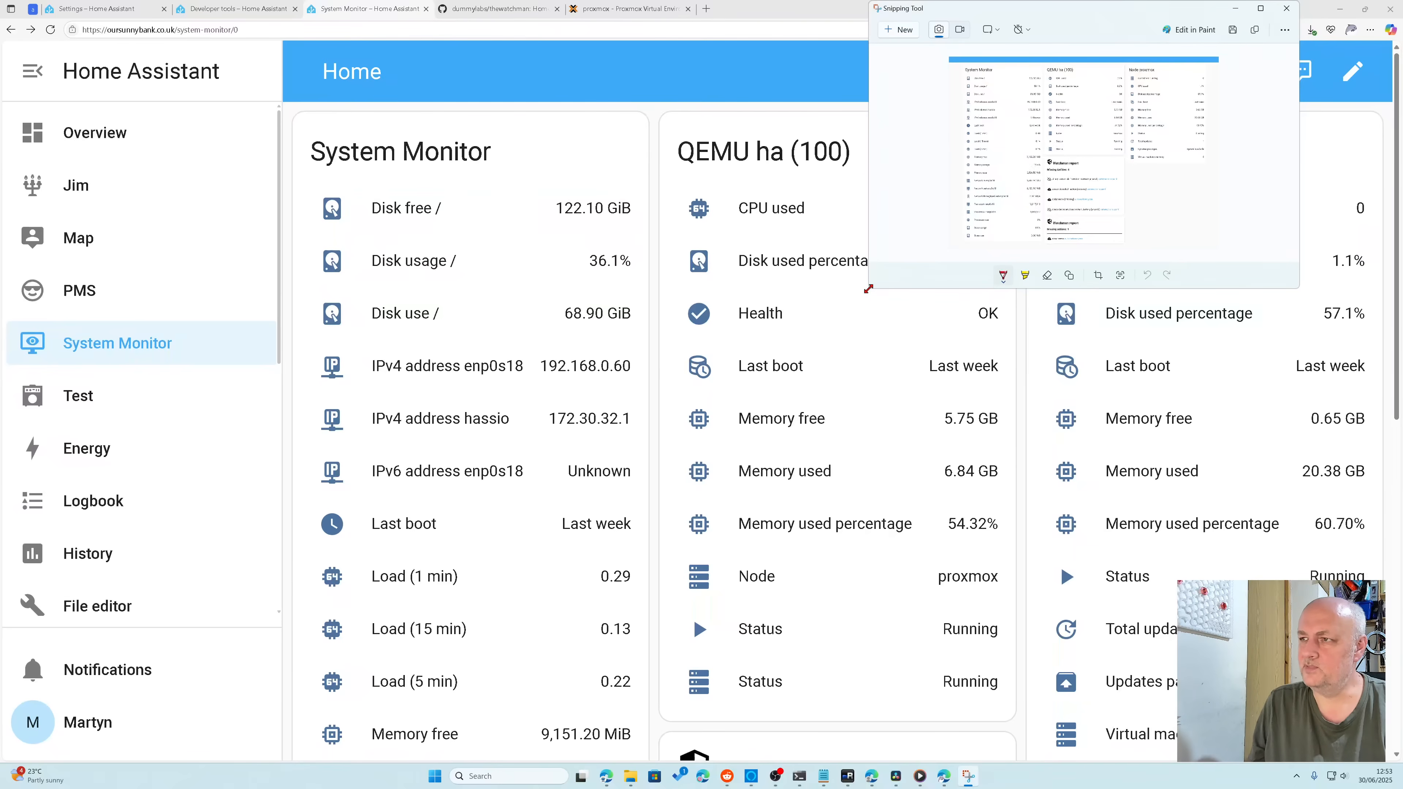
pyautogui.moveTo(869, 288); pyautogui.dragTo(107, 762)
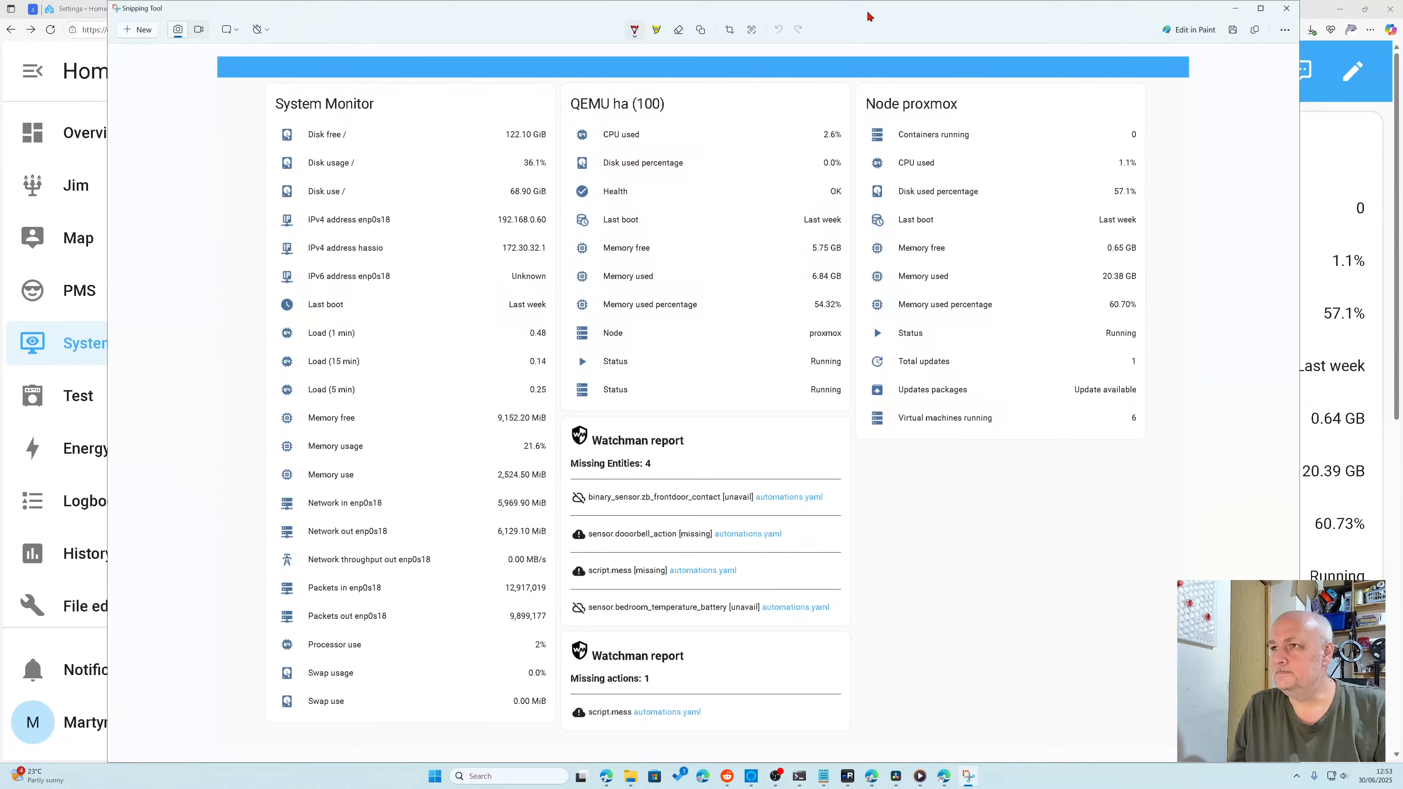
pyautogui.moveTo(866, 11); pyautogui.dragTo(880, 30)
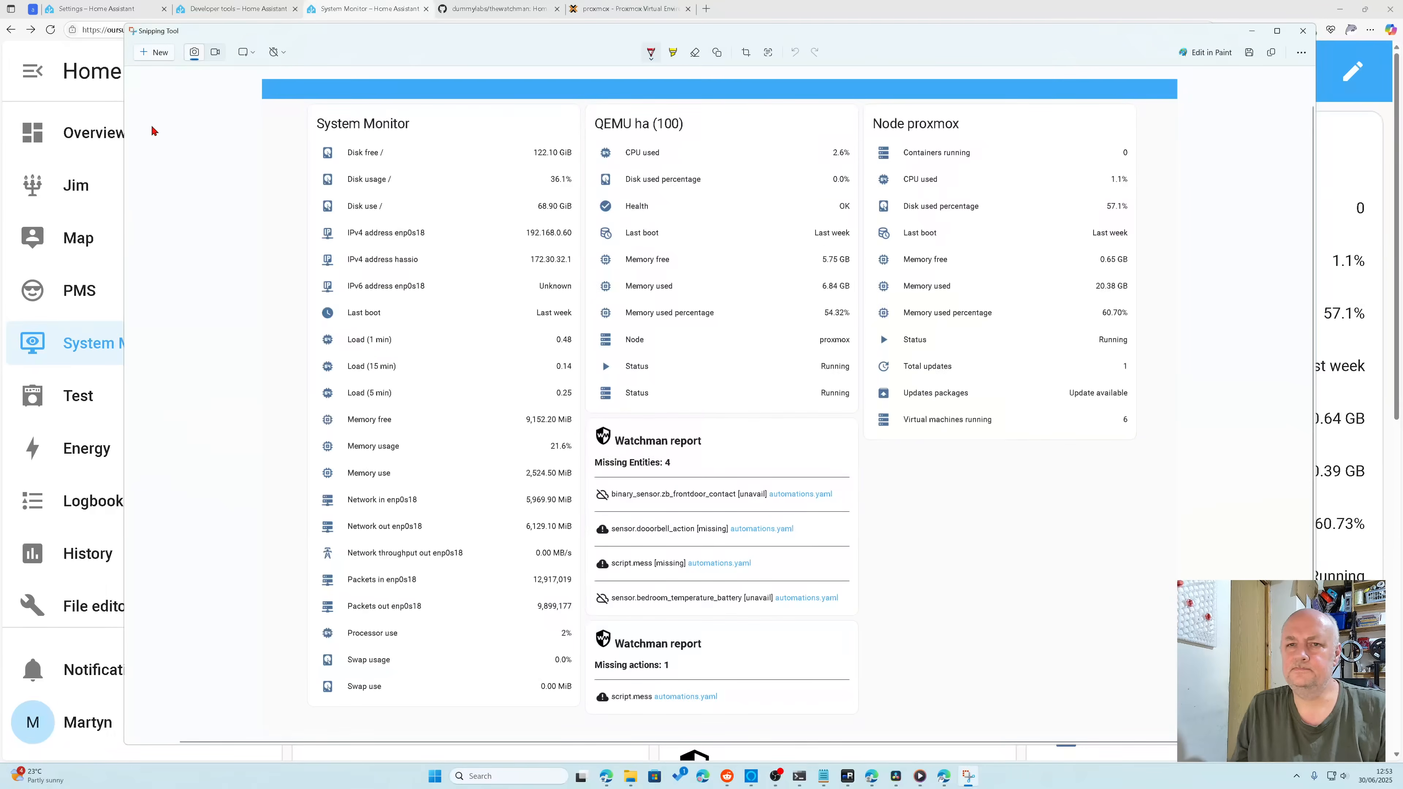
pyautogui.moveTo(359, 36); pyautogui.dragTo(359, 412)
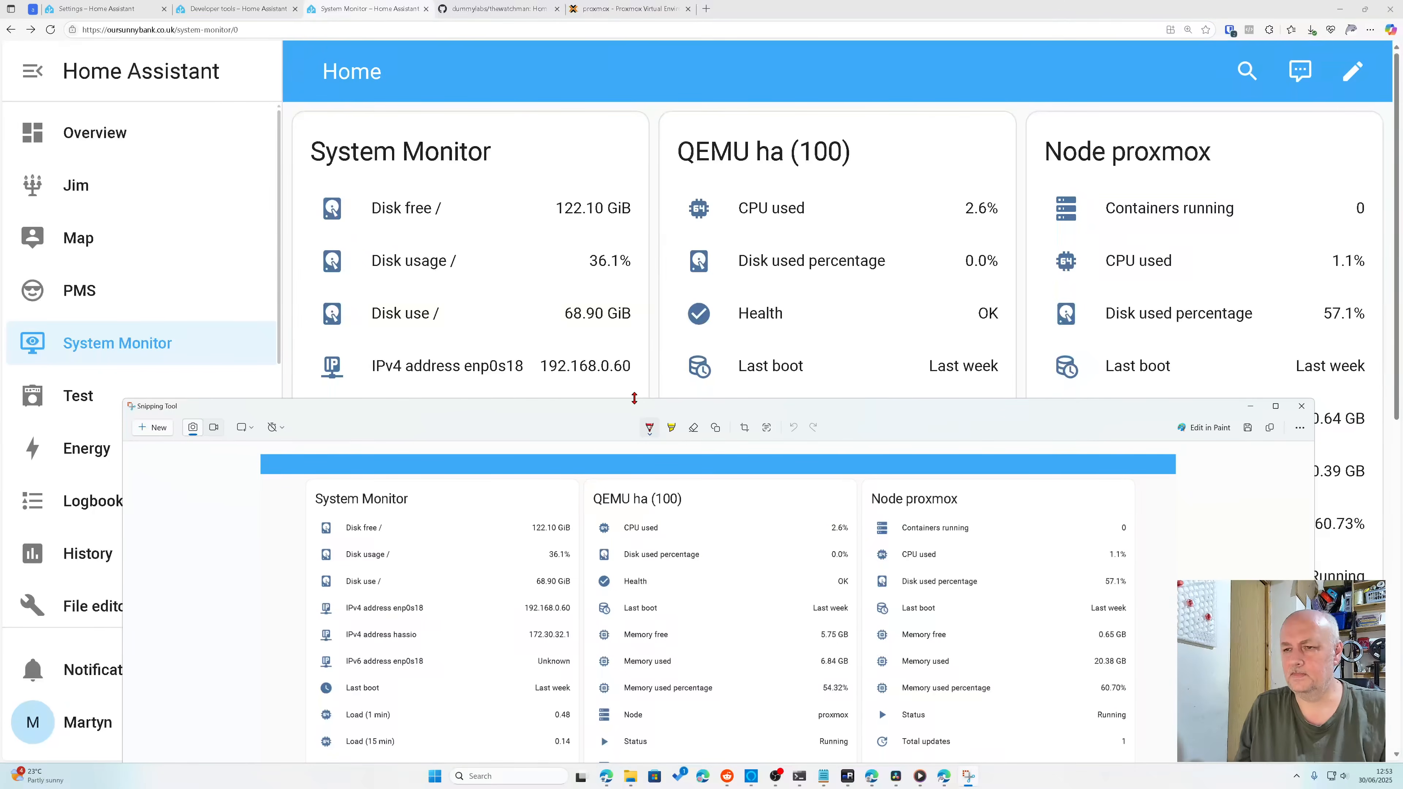
pyautogui.moveTo(634, 399); pyautogui.dragTo(634, 326)
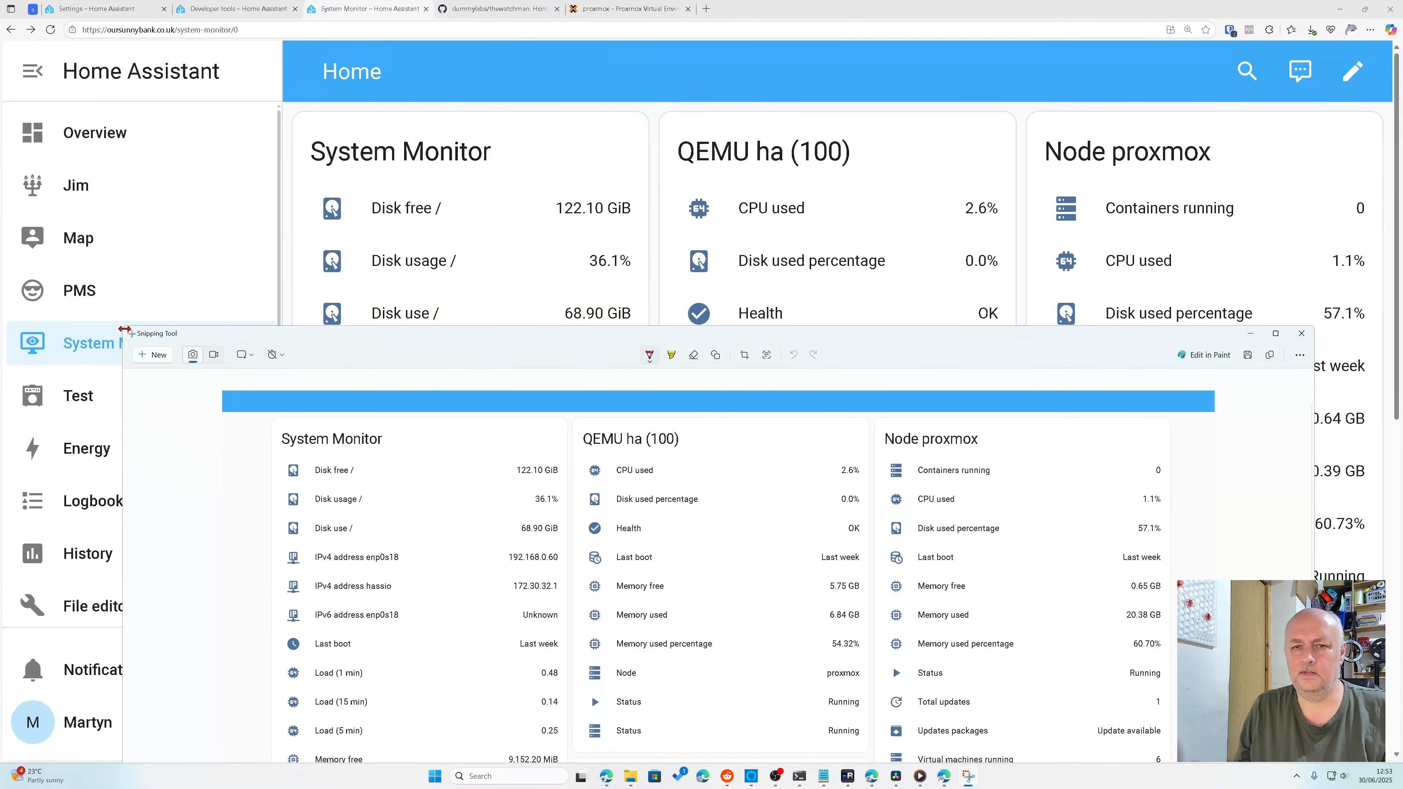
pyautogui.moveTo(122, 326); pyautogui.dragTo(39, 326)
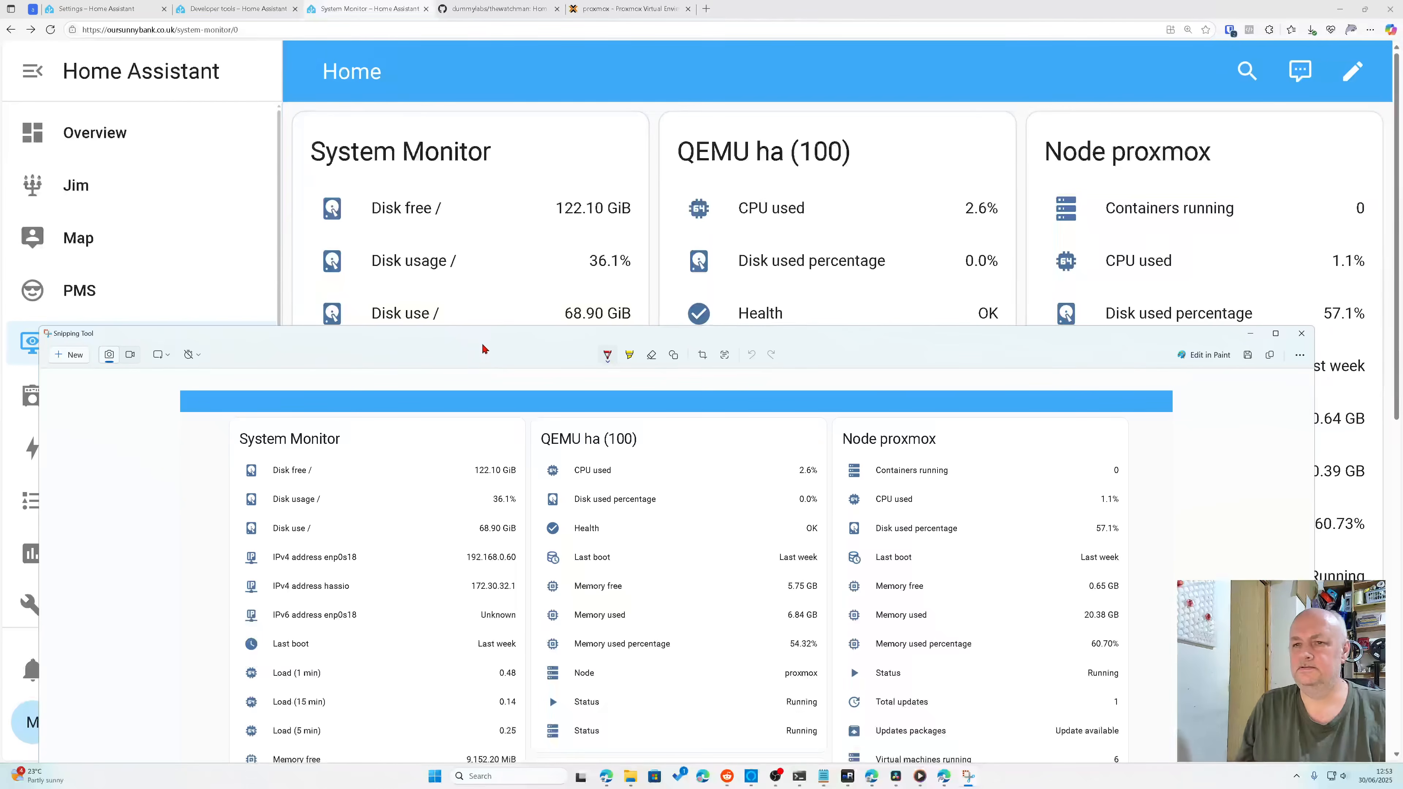
# Step: Move the snip window up over the dashboard and handwrite BACK and WATCH in red pen in the blank area below the Node proxmox card
pyautogui.moveTo(486, 337); pyautogui.dragTo(486, 53)
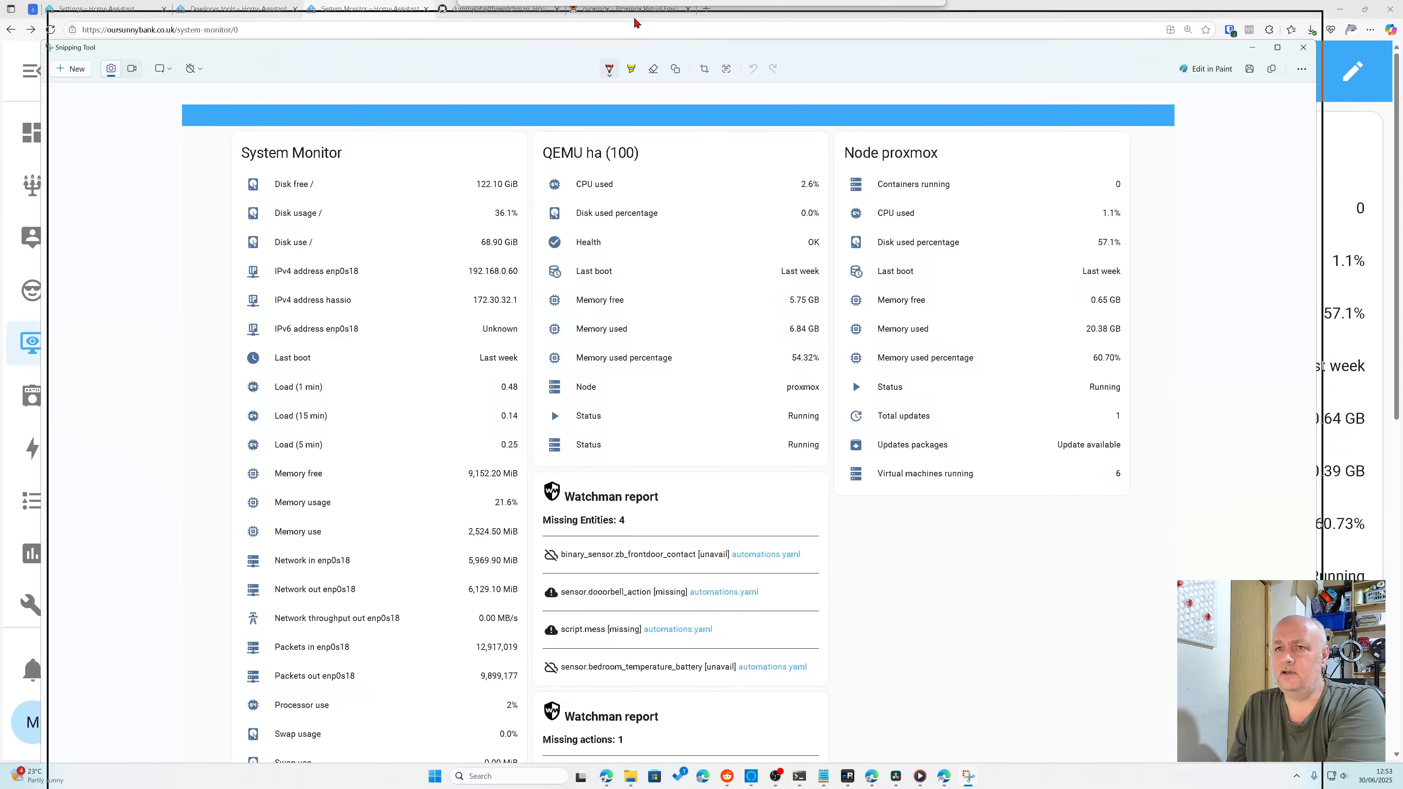
pyautogui.moveTo(631, 50); pyautogui.dragTo(638, 20)
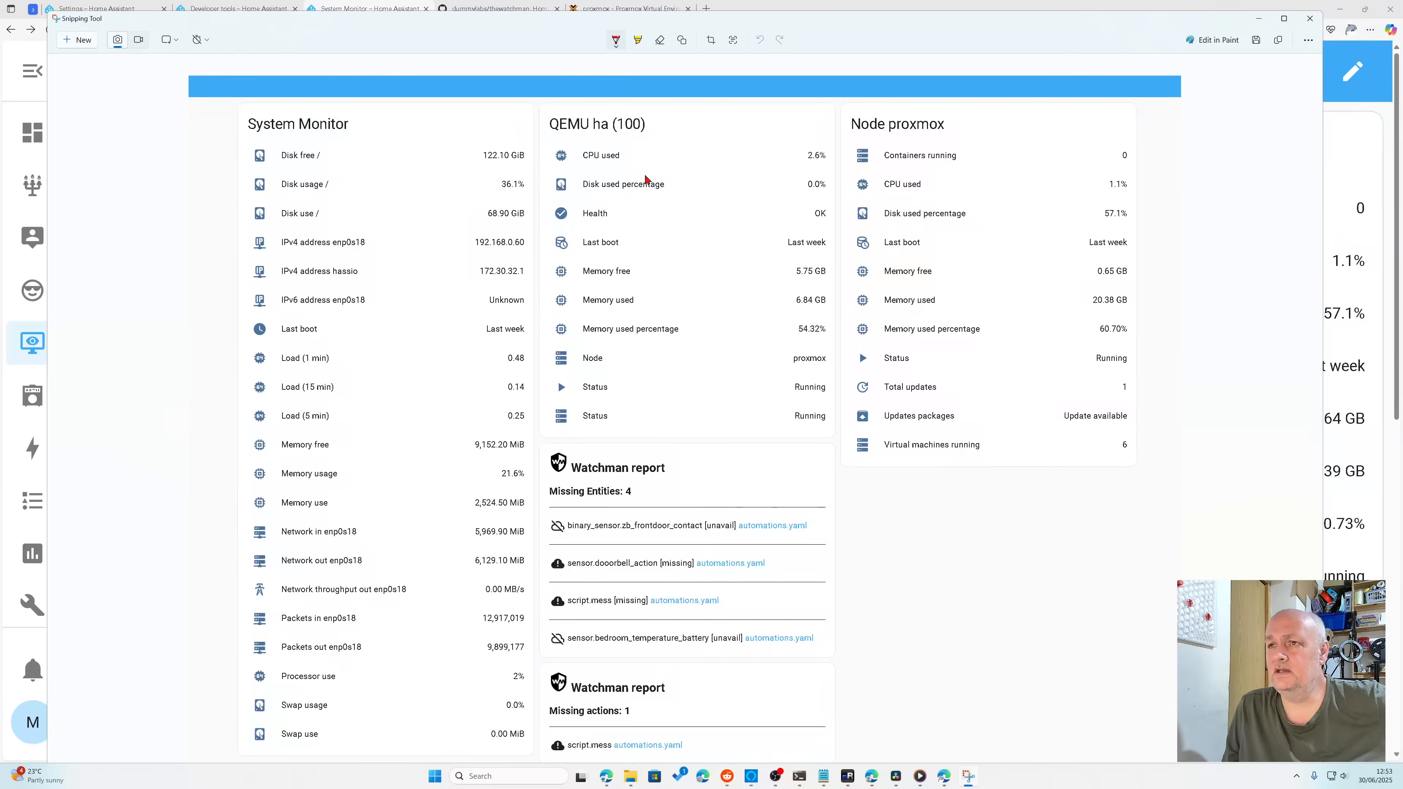
pyautogui.click(616, 40)
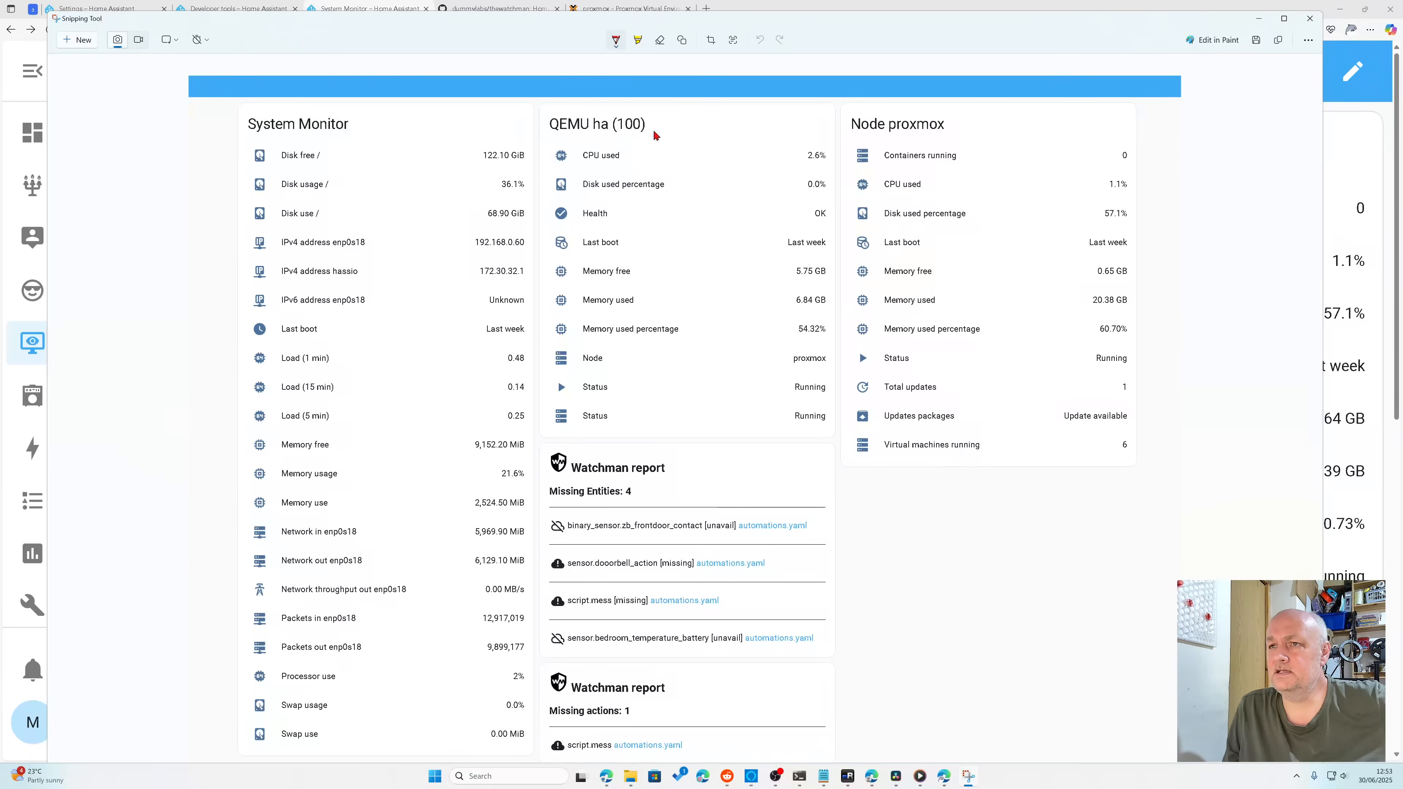
pyautogui.click(961, 549)
pyautogui.moveTo(961, 568)
pyautogui.mouseDown()
pyautogui.moveTo(961, 533)
pyautogui.moveTo(966, 565)
pyautogui.mouseUp()
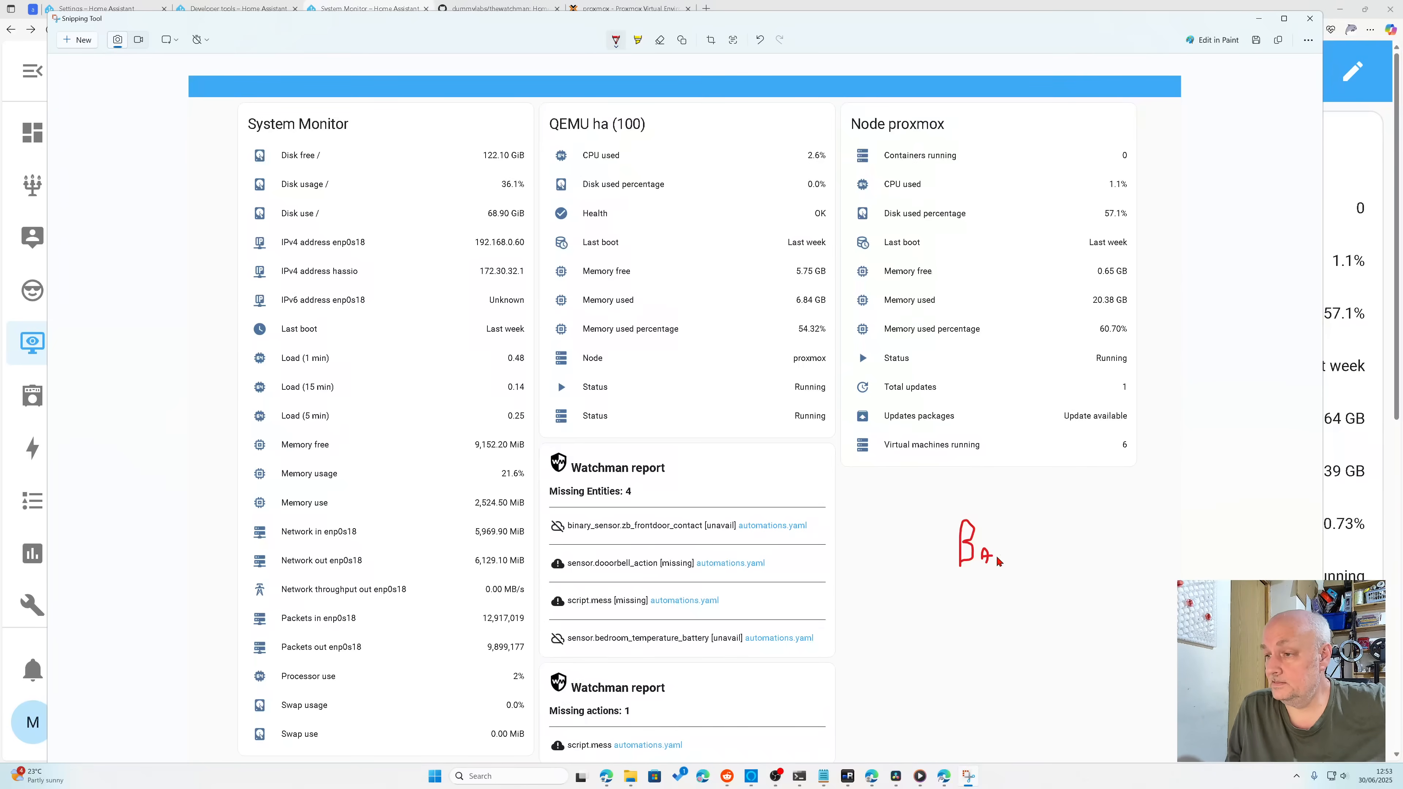
pyautogui.moveTo(1017, 547); pyautogui.dragTo(1031, 563)
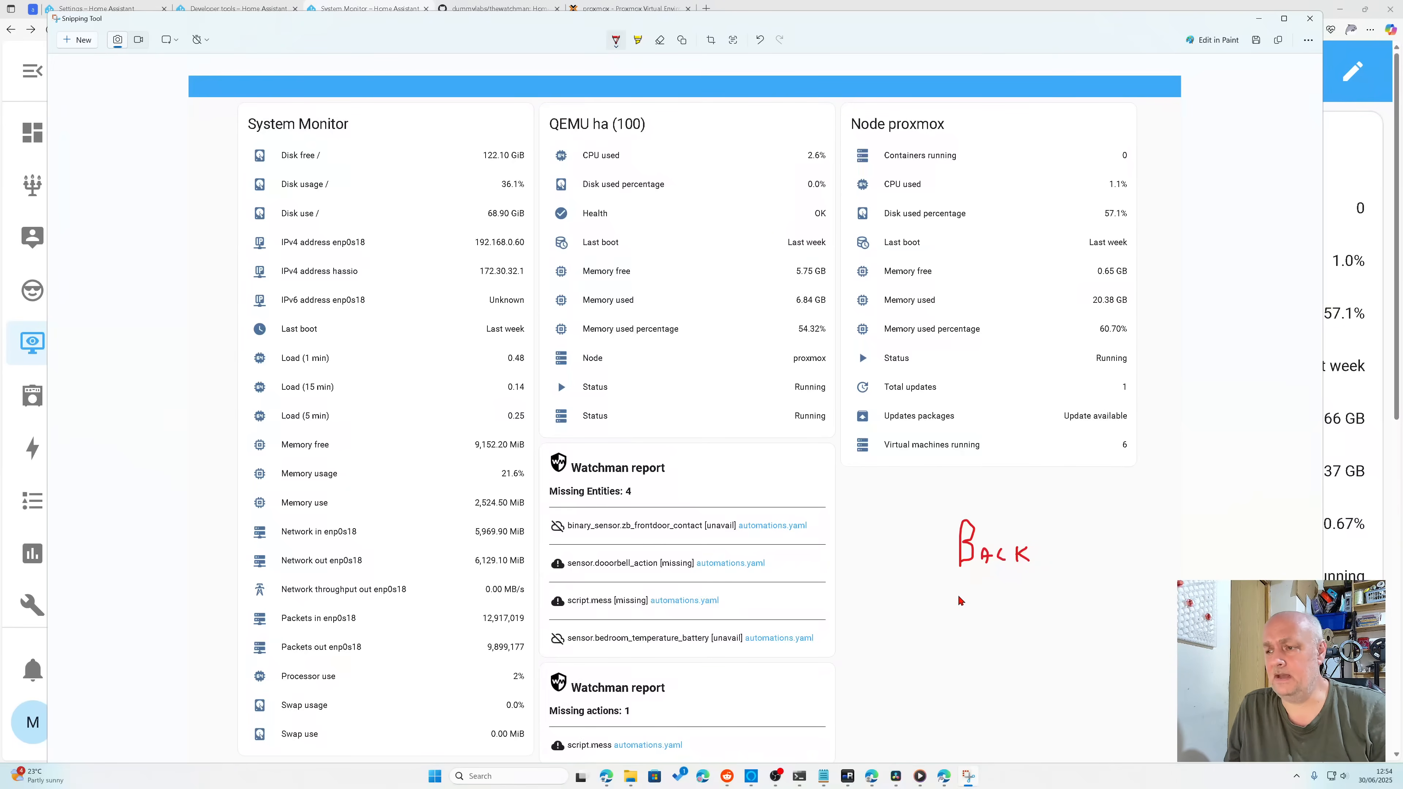
pyautogui.moveTo(959, 597)
pyautogui.mouseDown()
pyautogui.moveTo(975, 614)
pyautogui.moveTo(996, 594)
pyautogui.mouseUp()
pyautogui.moveTo(1001, 620)
pyautogui.mouseDown()
pyautogui.moveTo(1007, 600)
pyautogui.moveTo(1019, 620)
pyautogui.moveTo(1039, 598)
pyautogui.moveTo(1061, 624)
pyautogui.moveTo(1074, 607)
pyautogui.moveTo(1088, 620)
pyautogui.mouseUp()
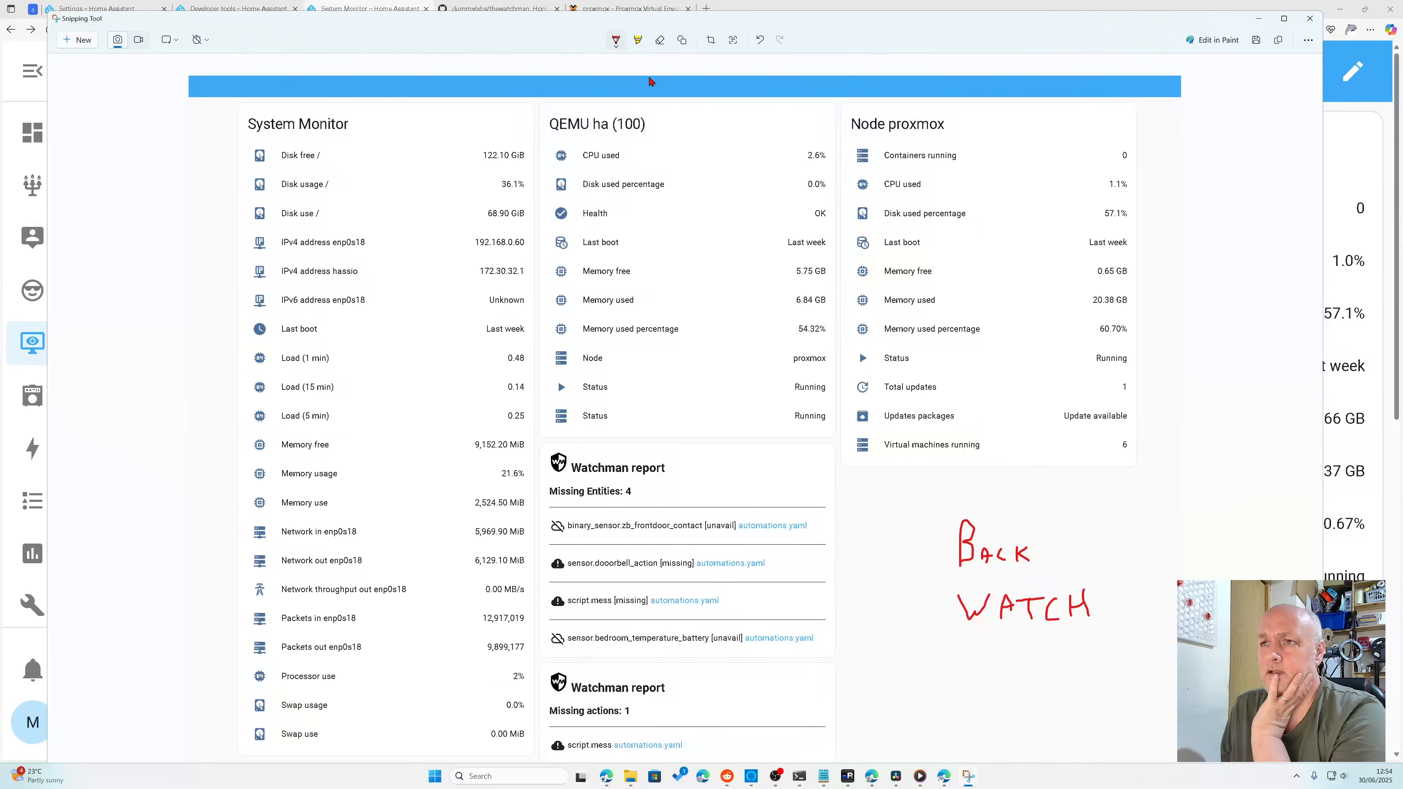
# Step: Highlight the Disk free / and Last boot labels in the captured System Monitor card in yellow
pyautogui.click(638, 40)
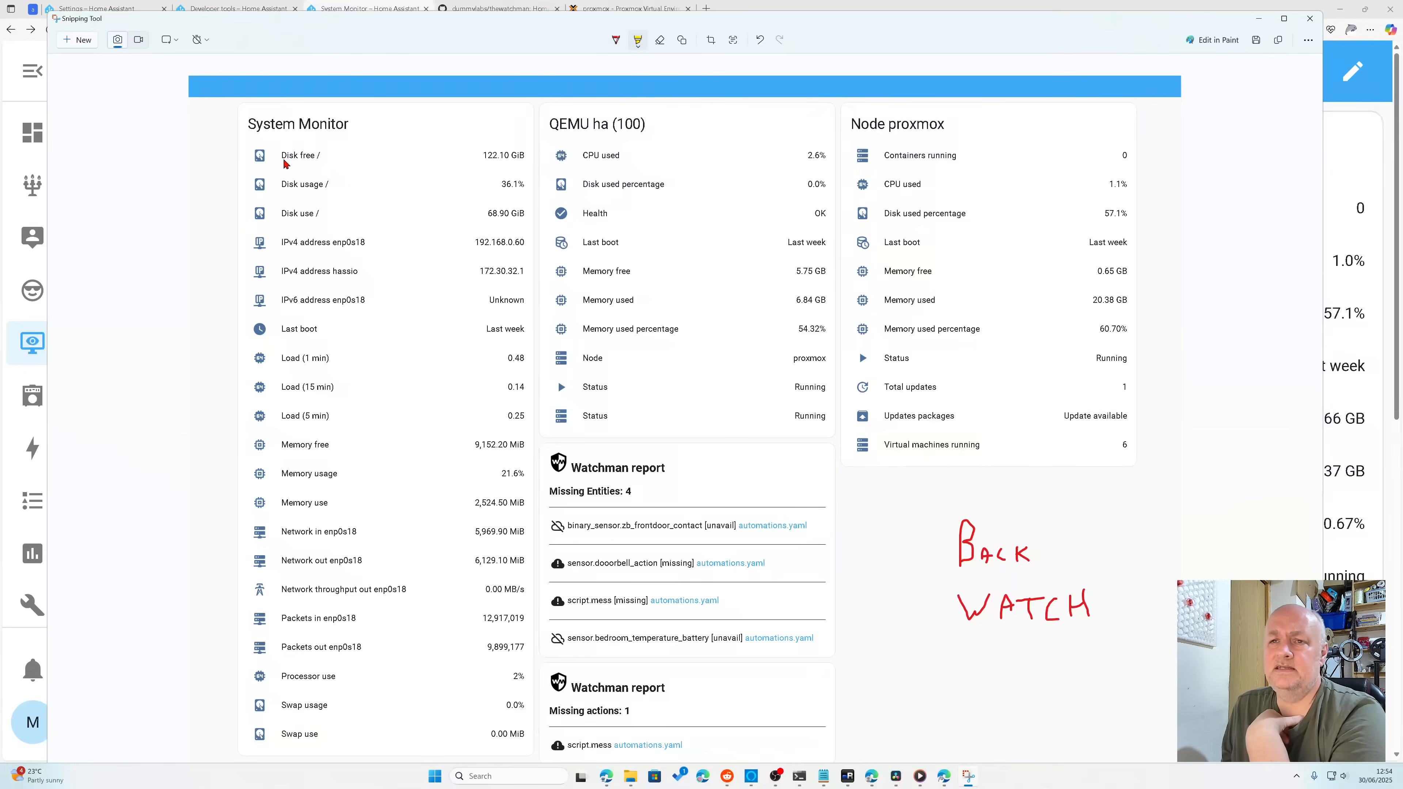
pyautogui.moveTo(281, 157); pyautogui.dragTo(312, 159)
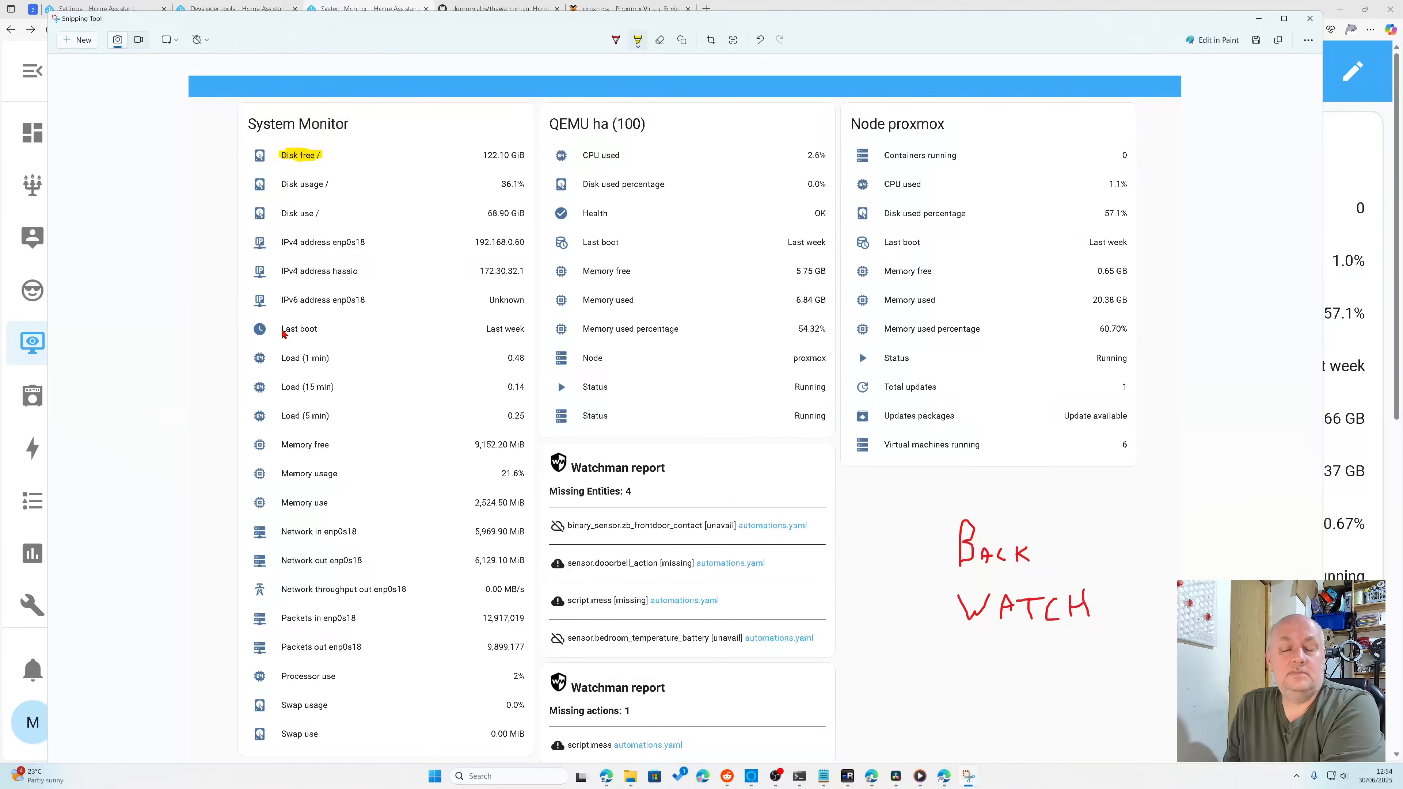
pyautogui.moveTo(283, 332)
pyautogui.mouseDown()
pyautogui.moveTo(318, 331)
pyautogui.moveTo(288, 332)
pyautogui.mouseUp()
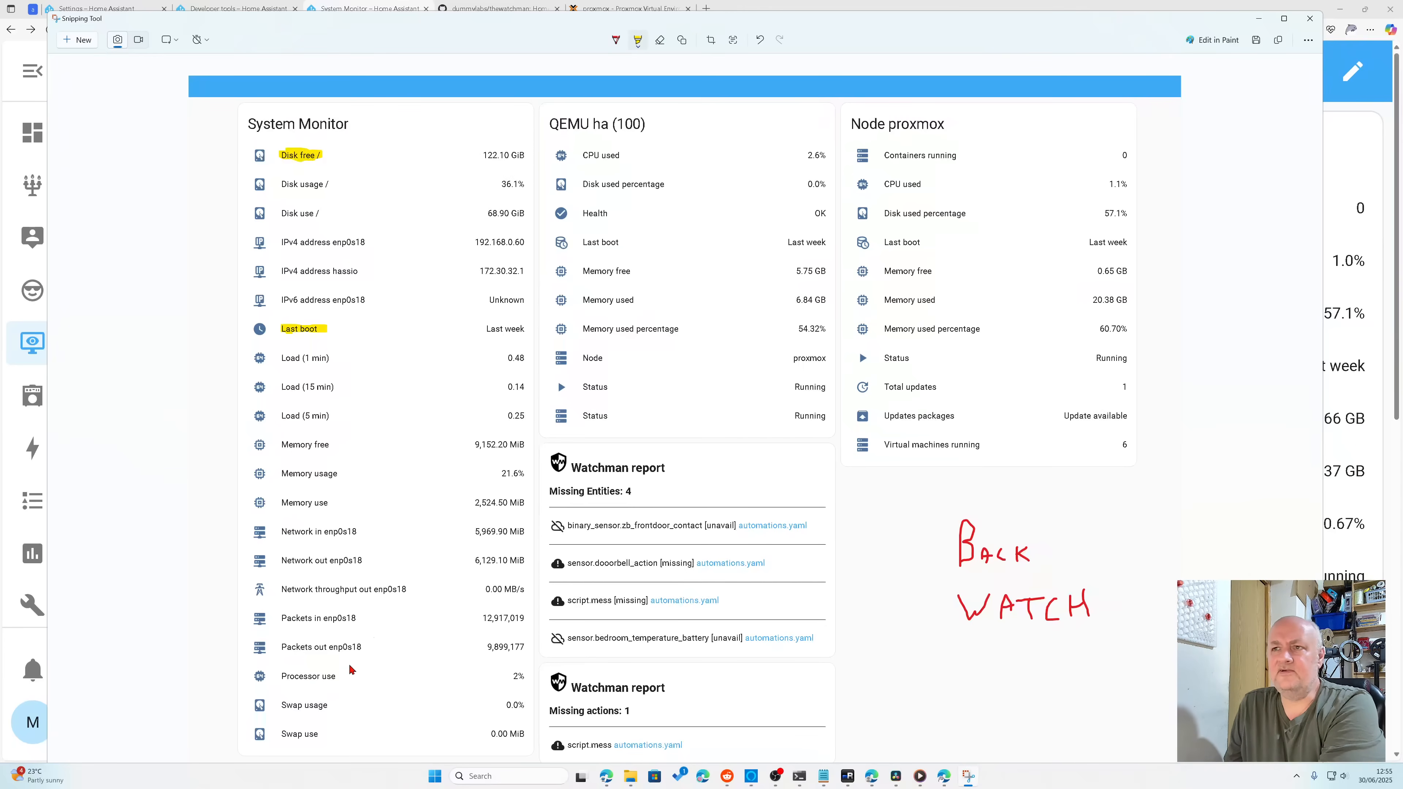
# Step: Highlight Processor use, the space beside Disk free /, and the QEMU card's CPU used label in green
pyautogui.click(639, 50)
pyautogui.click(596, 92)
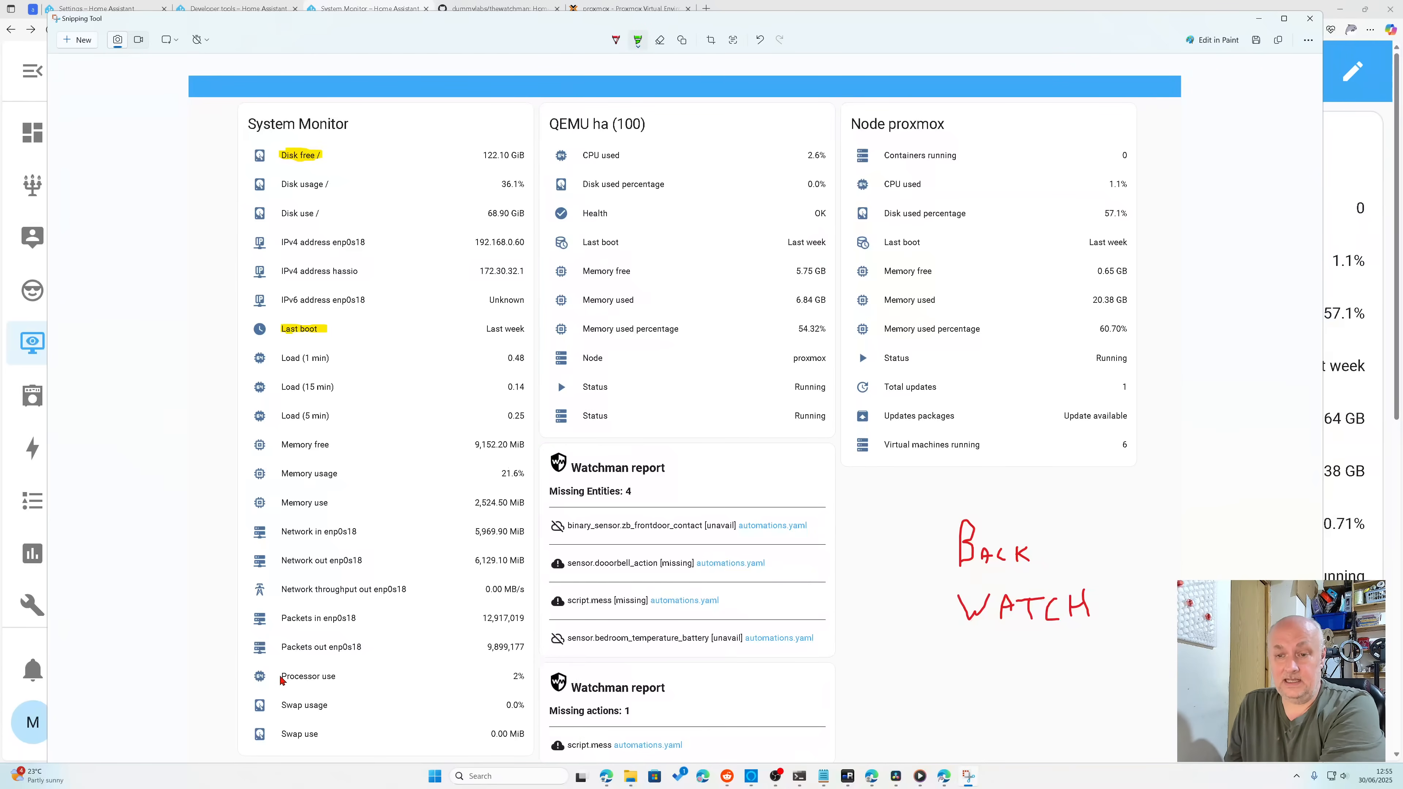
pyautogui.moveTo(280, 677); pyautogui.dragTo(334, 677)
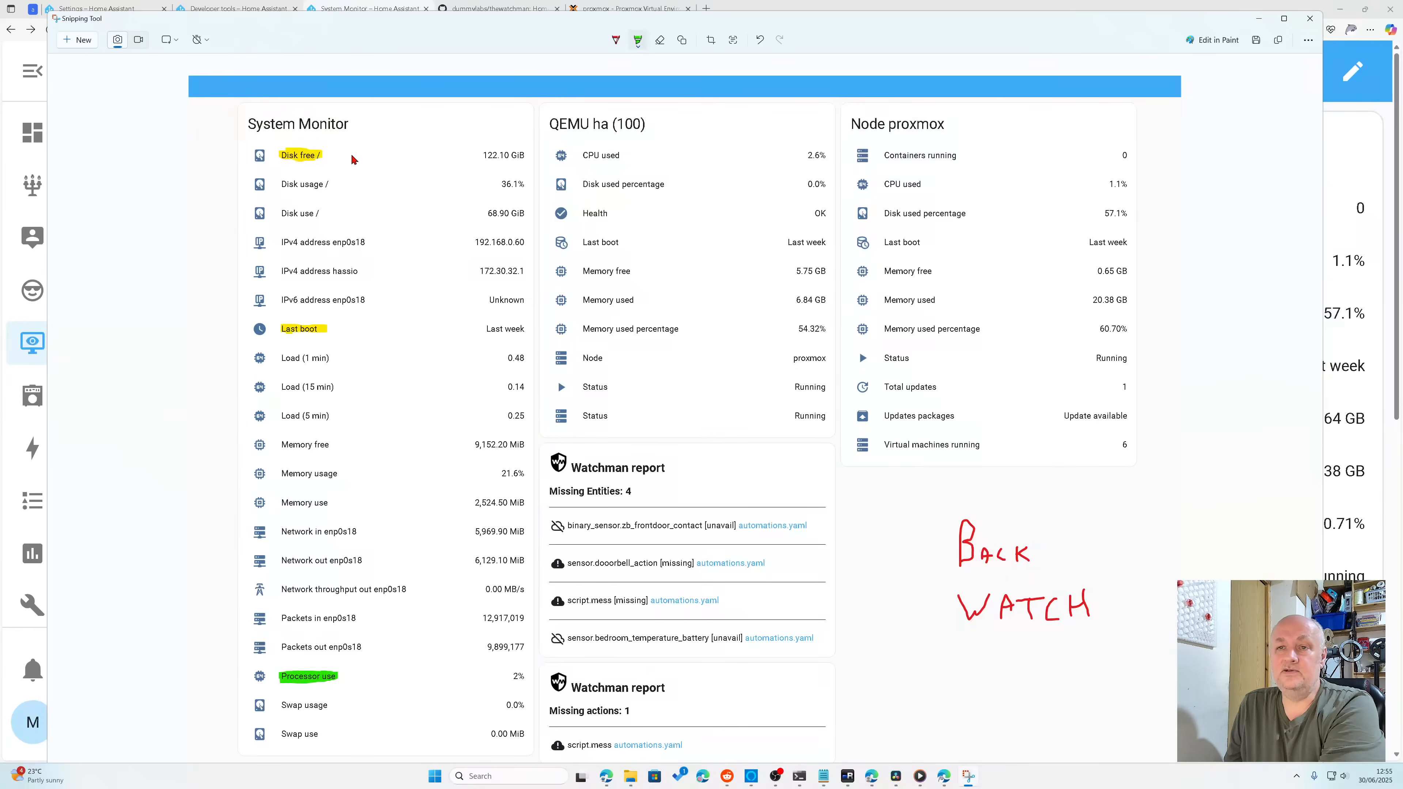
pyautogui.moveTo(340, 157)
pyautogui.mouseDown()
pyautogui.moveTo(369, 156)
pyautogui.moveTo(341, 156)
pyautogui.mouseUp()
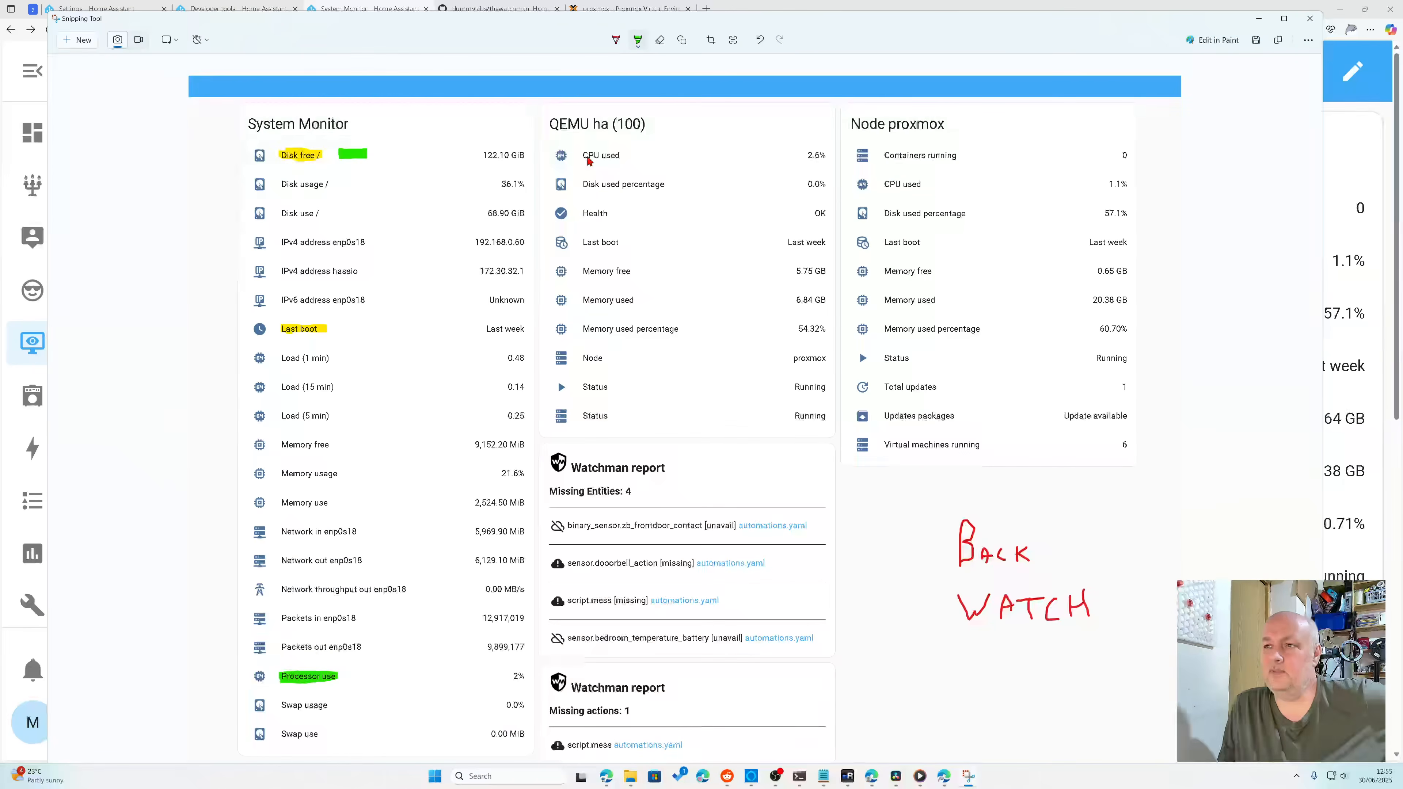
pyautogui.moveTo(584, 158)
pyautogui.mouseDown()
pyautogui.moveTo(626, 157)
pyautogui.moveTo(590, 160)
pyautogui.mouseUp()
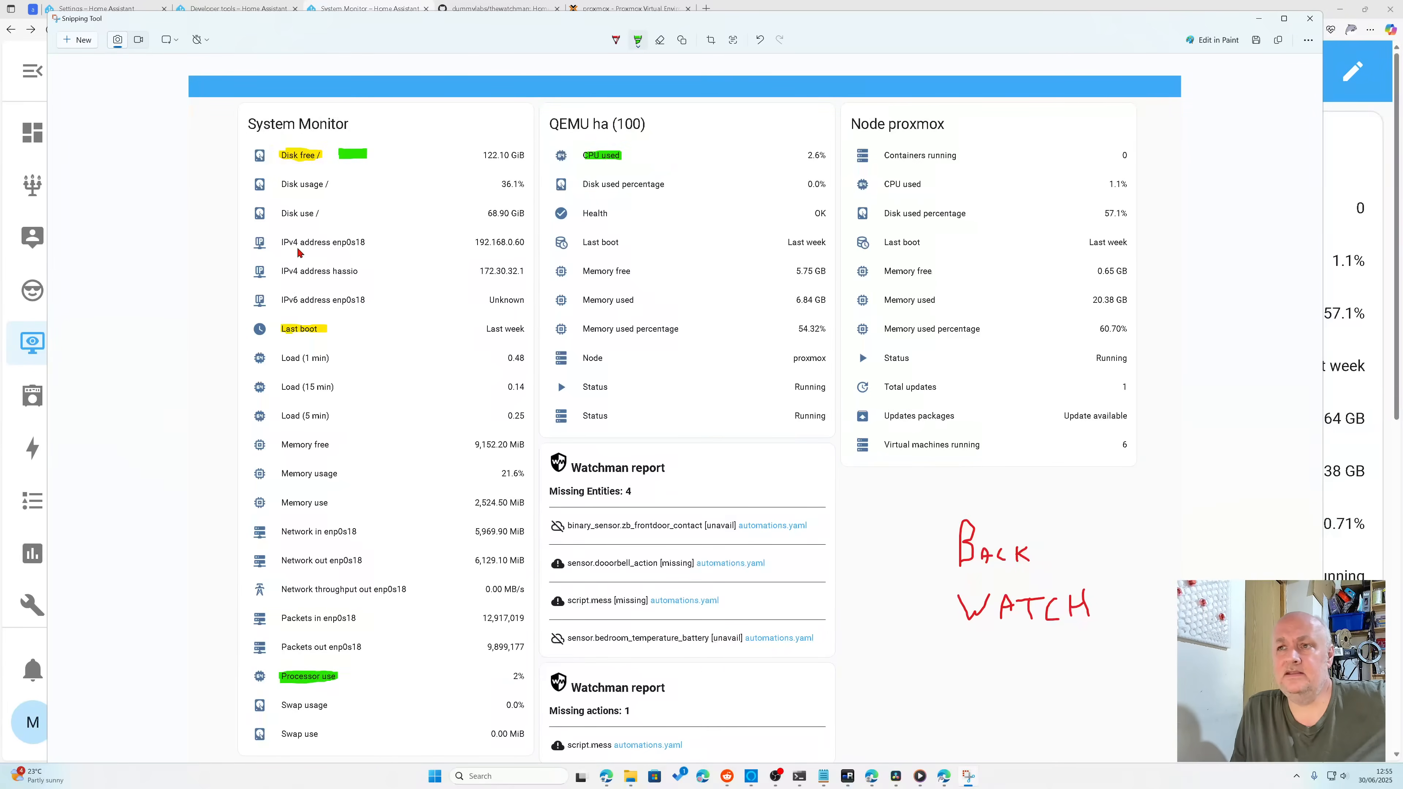
# Step: Highlight the Missing Entities and Missing actions counts and the Virtual machines running value in yellow
pyautogui.click(638, 40)
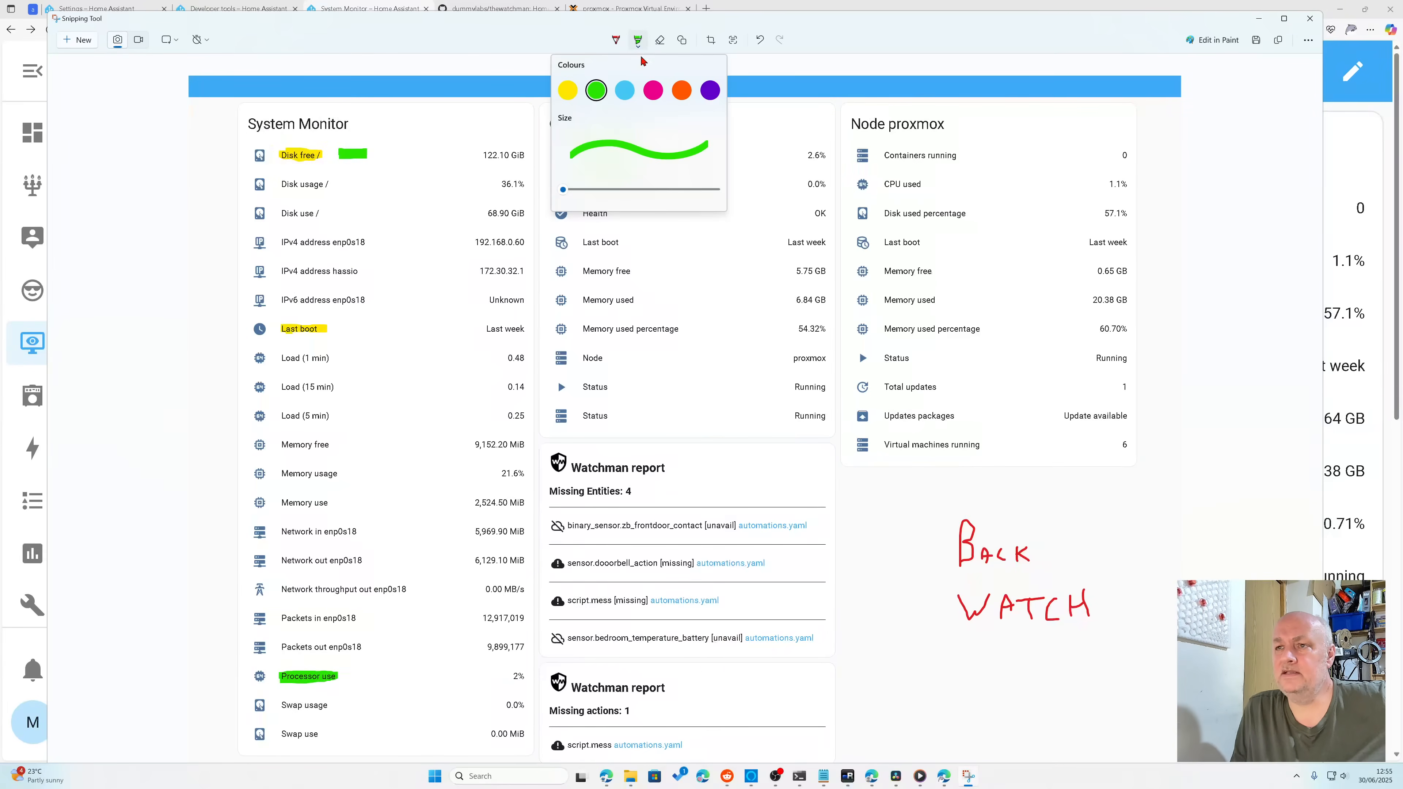
pyautogui.click(569, 90)
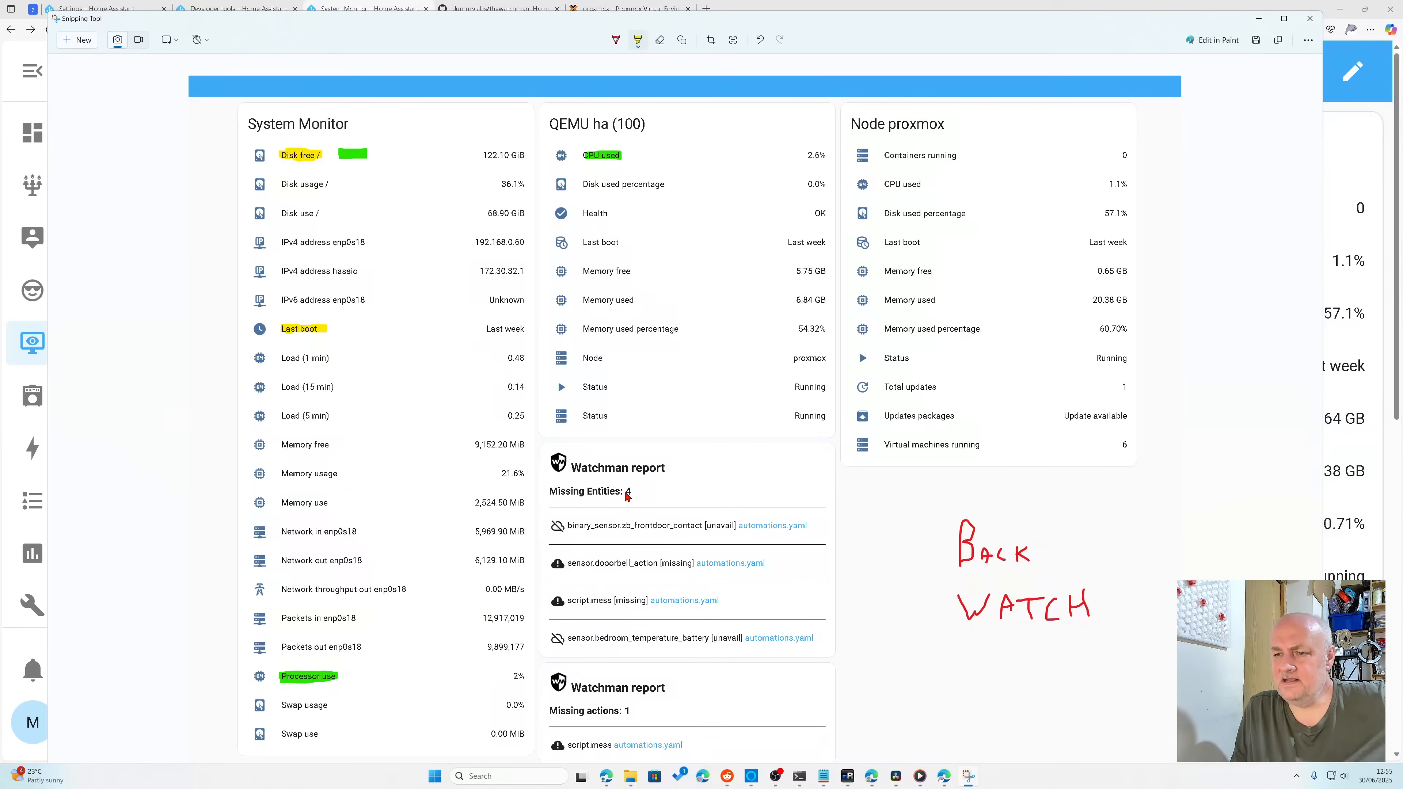
pyautogui.moveTo(625, 492); pyautogui.dragTo(629, 496)
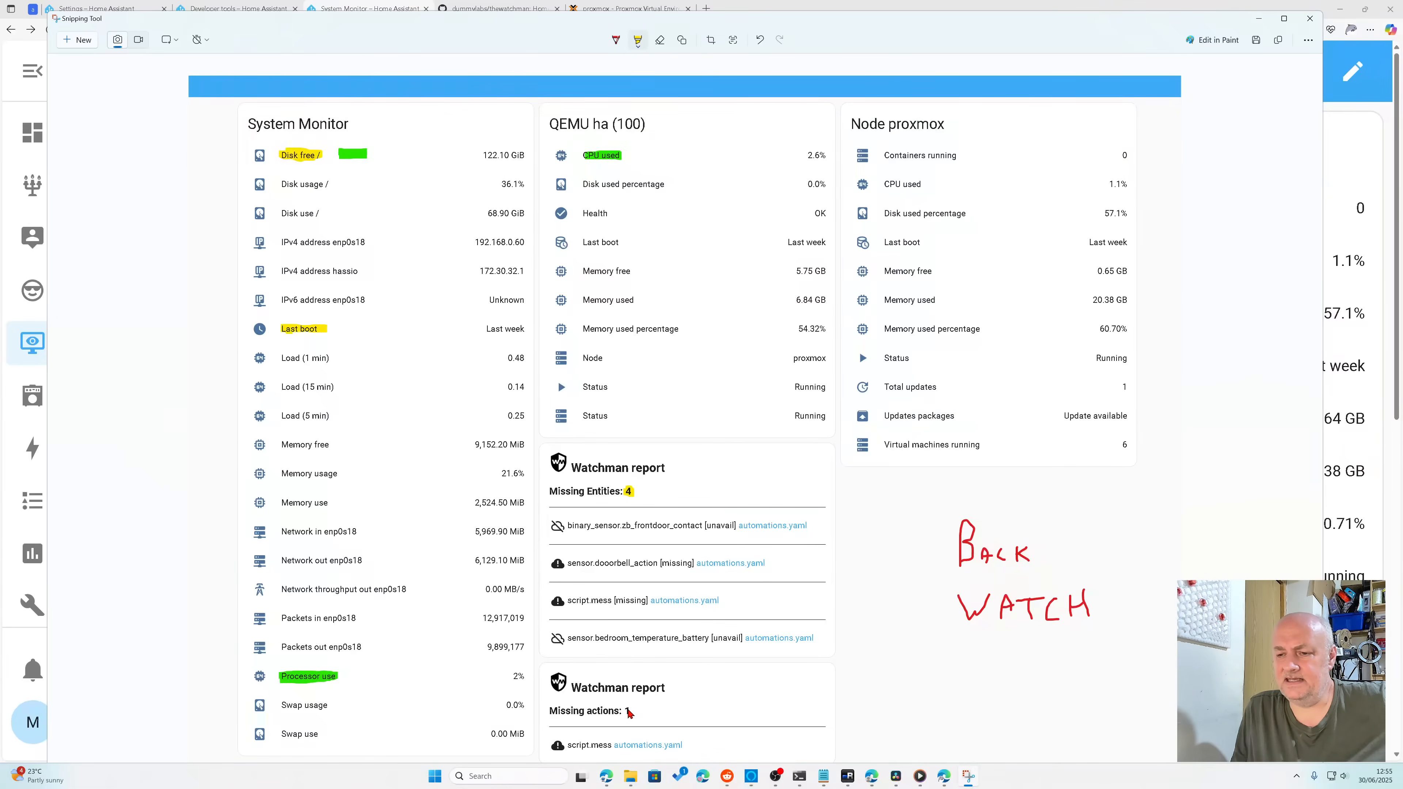
pyautogui.moveTo(628, 713); pyautogui.dragTo(626, 712)
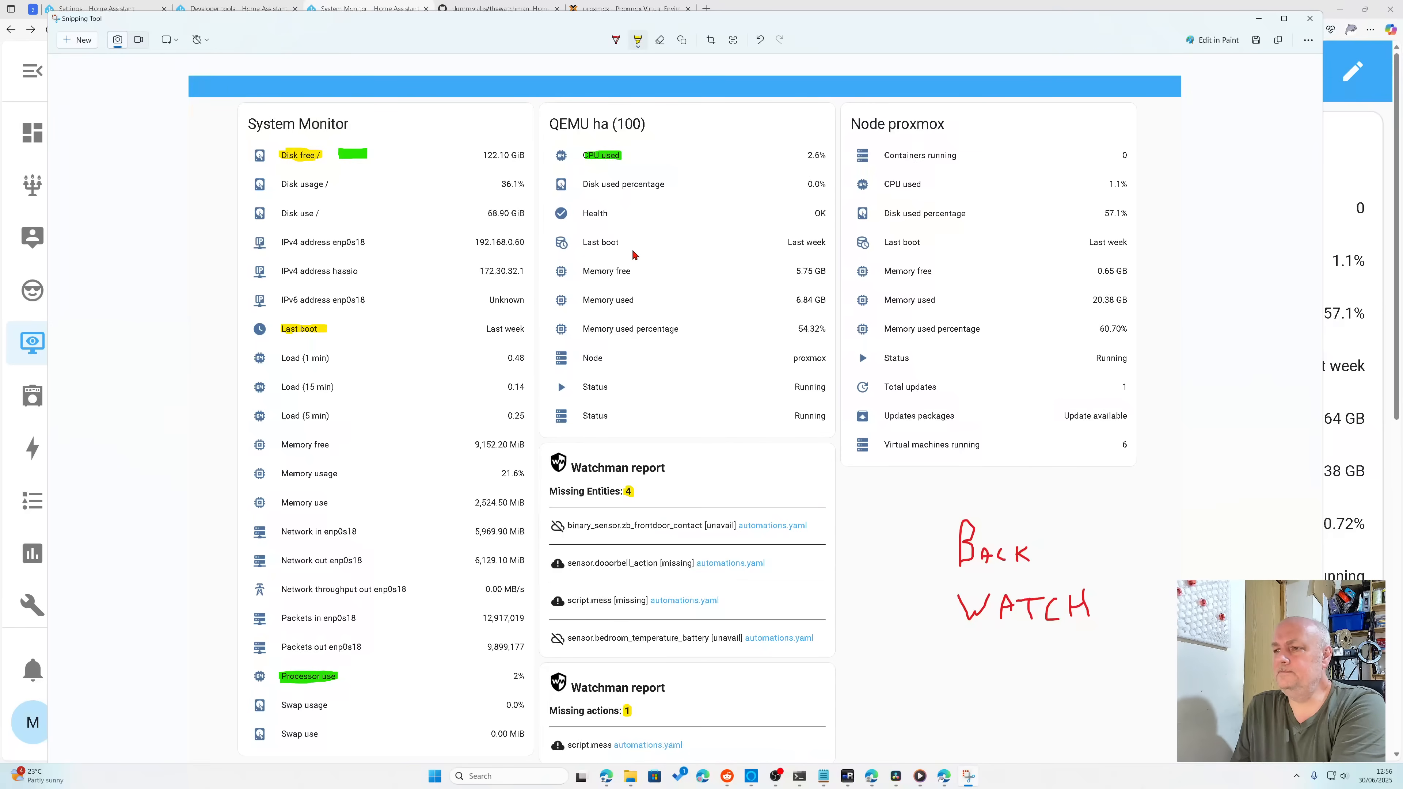
pyautogui.click(638, 40)
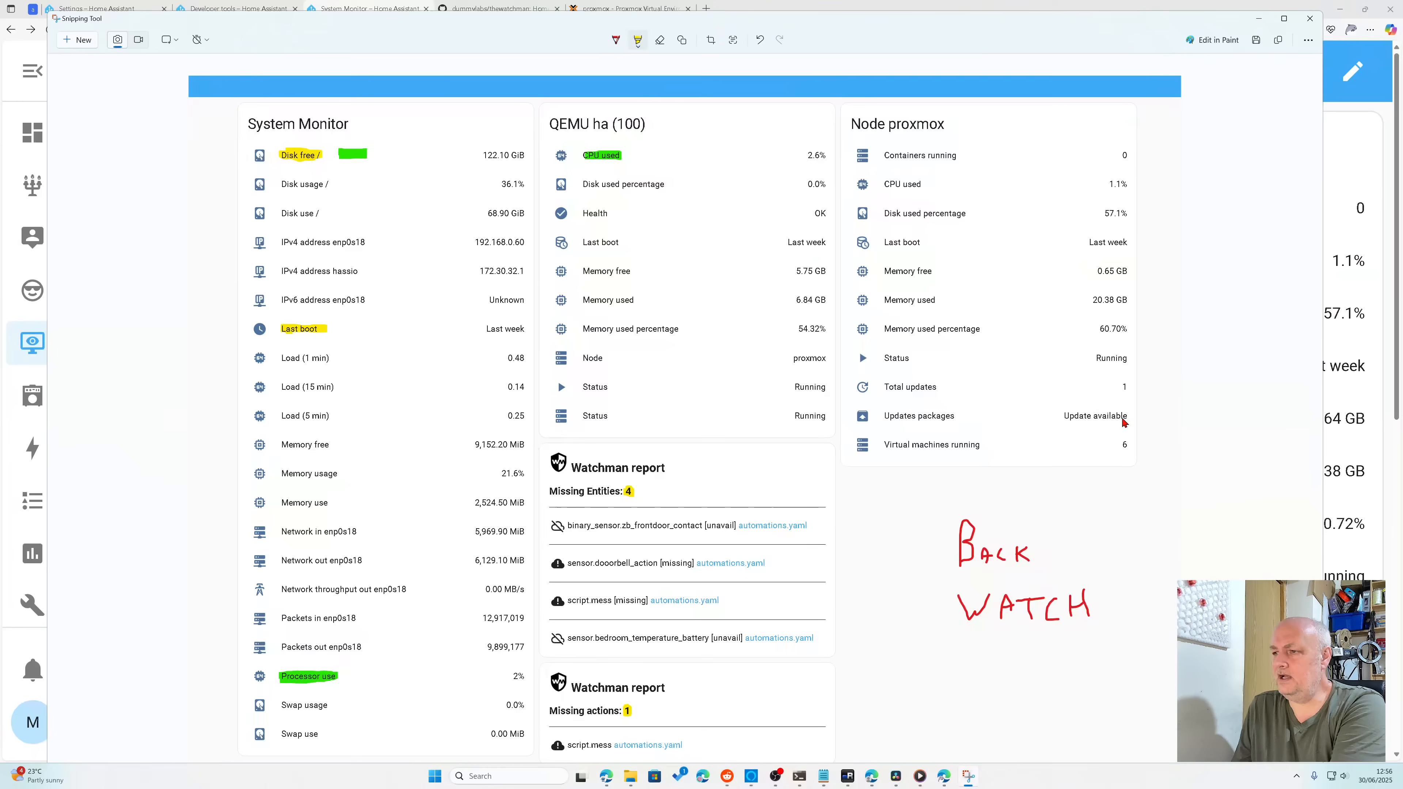
pyautogui.moveTo(1123, 446); pyautogui.dragTo(1127, 445)
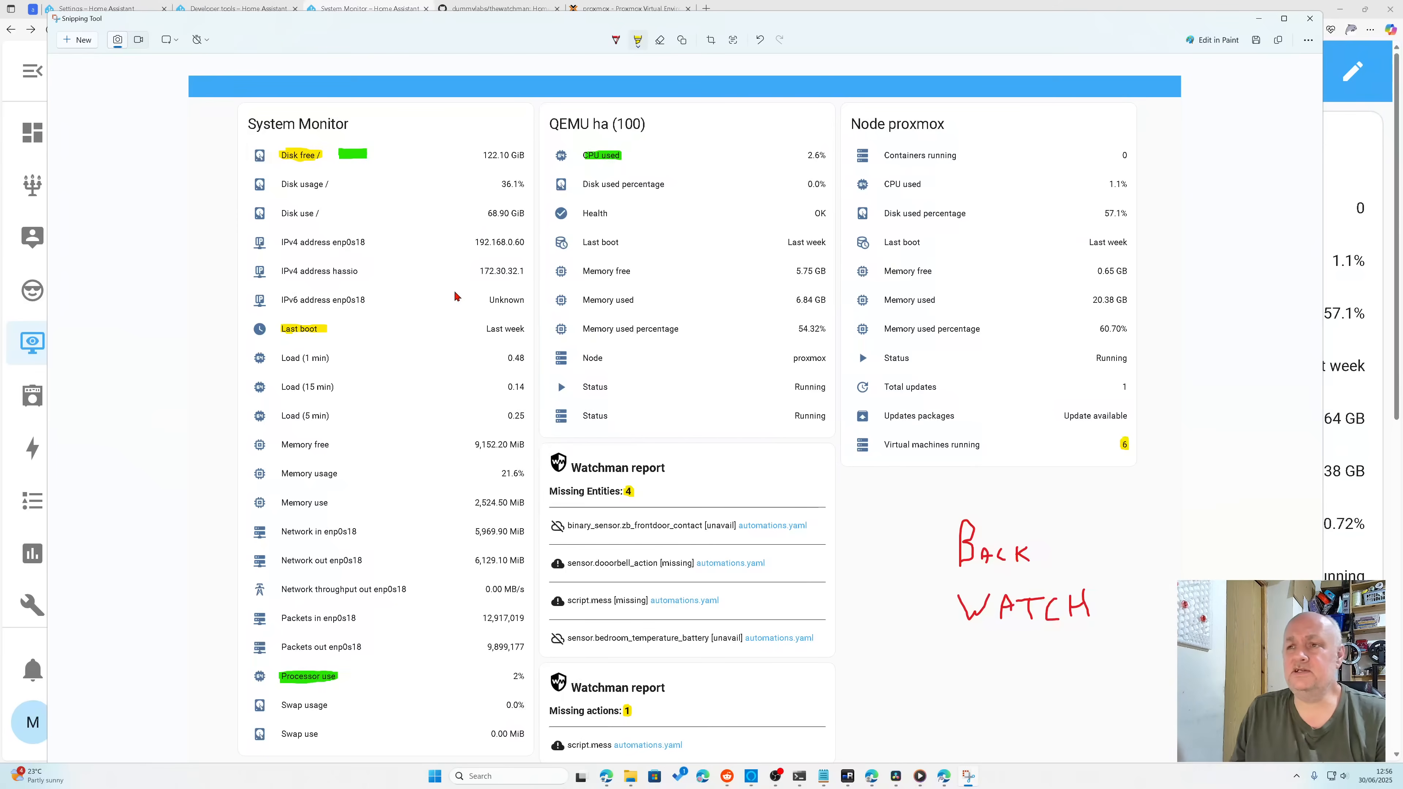
# Step: Move the snip window off the dashboard and add an Entity badge for System Monitor's Disk free / sensor to the Home view
pyautogui.moveTo(916, 27); pyautogui.dragTo(0, 107)
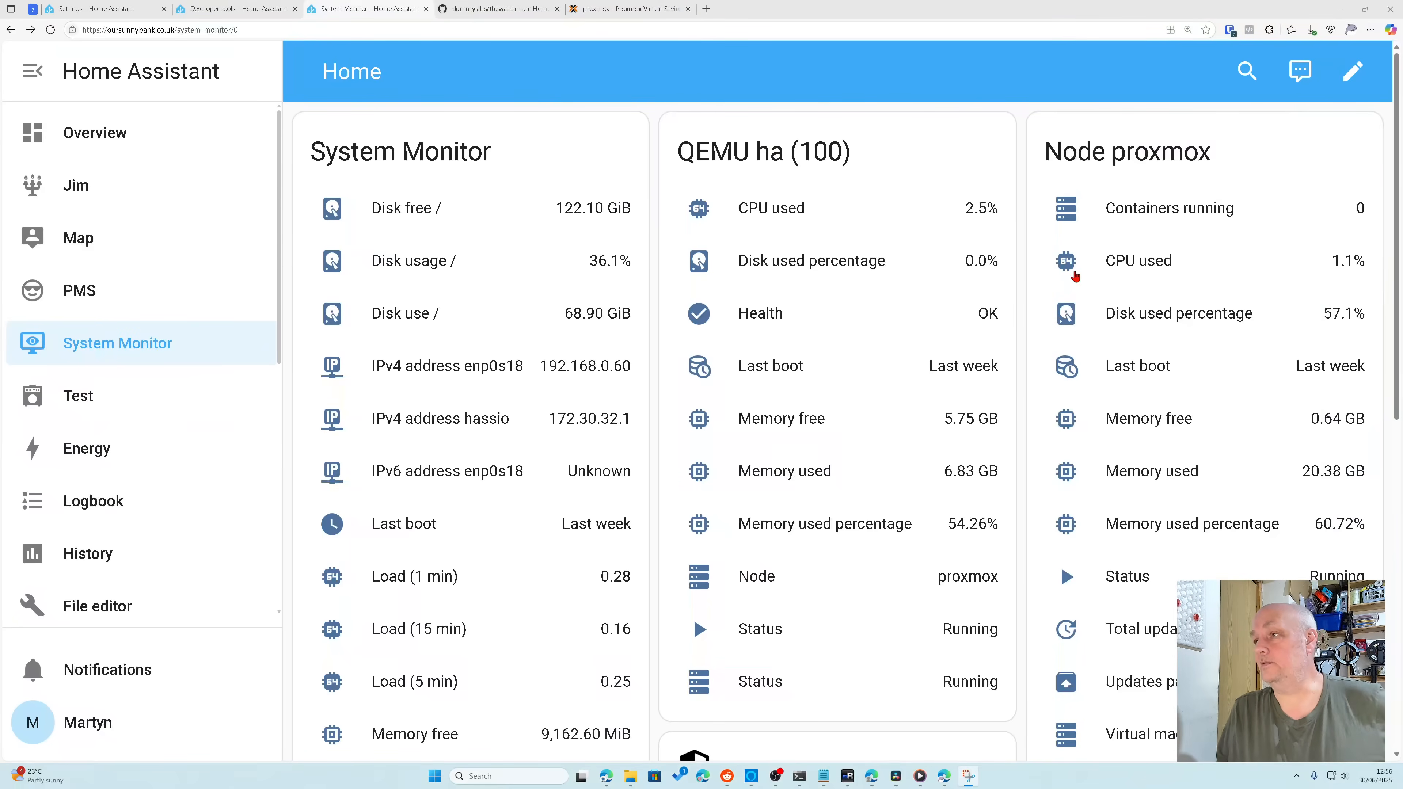
pyautogui.click(1353, 71)
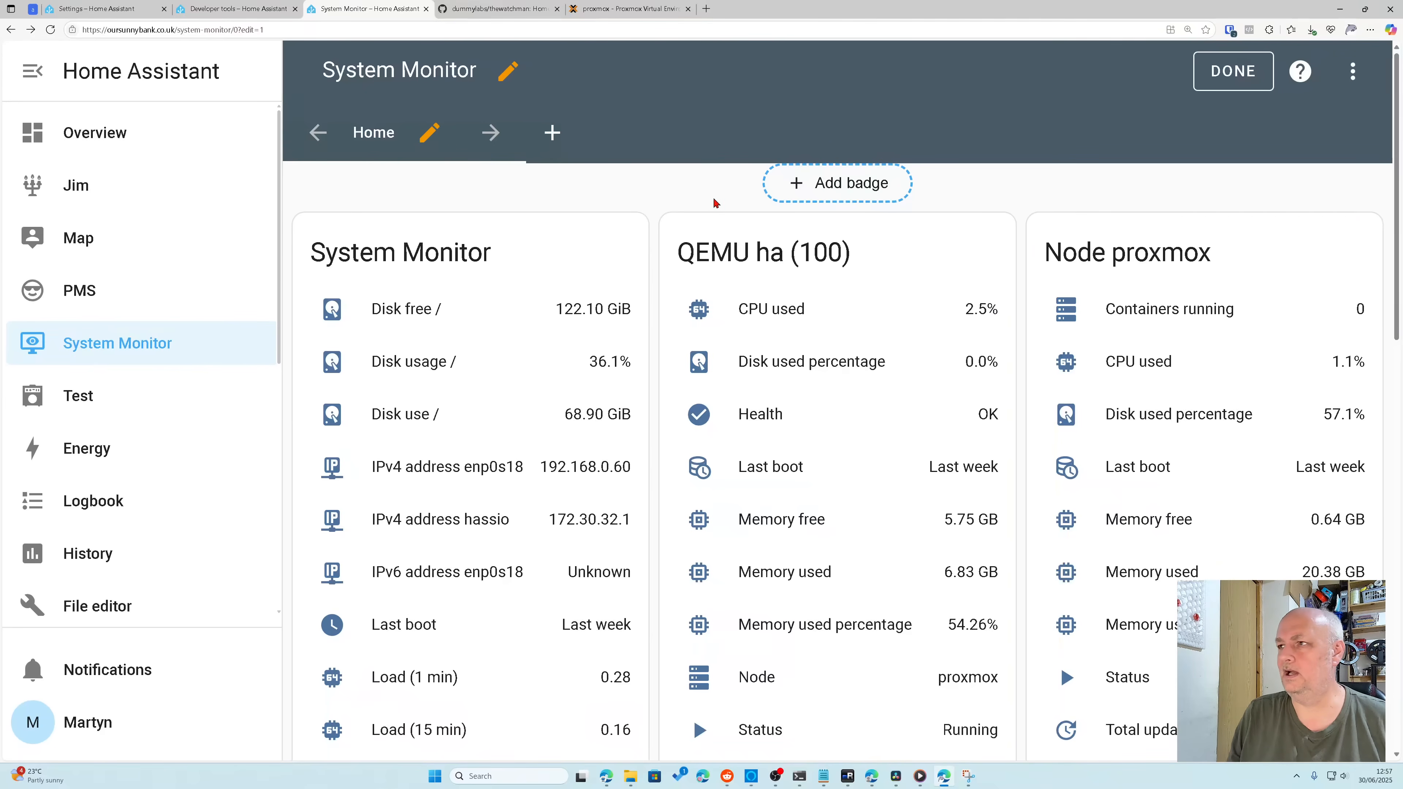
pyautogui.click(845, 190)
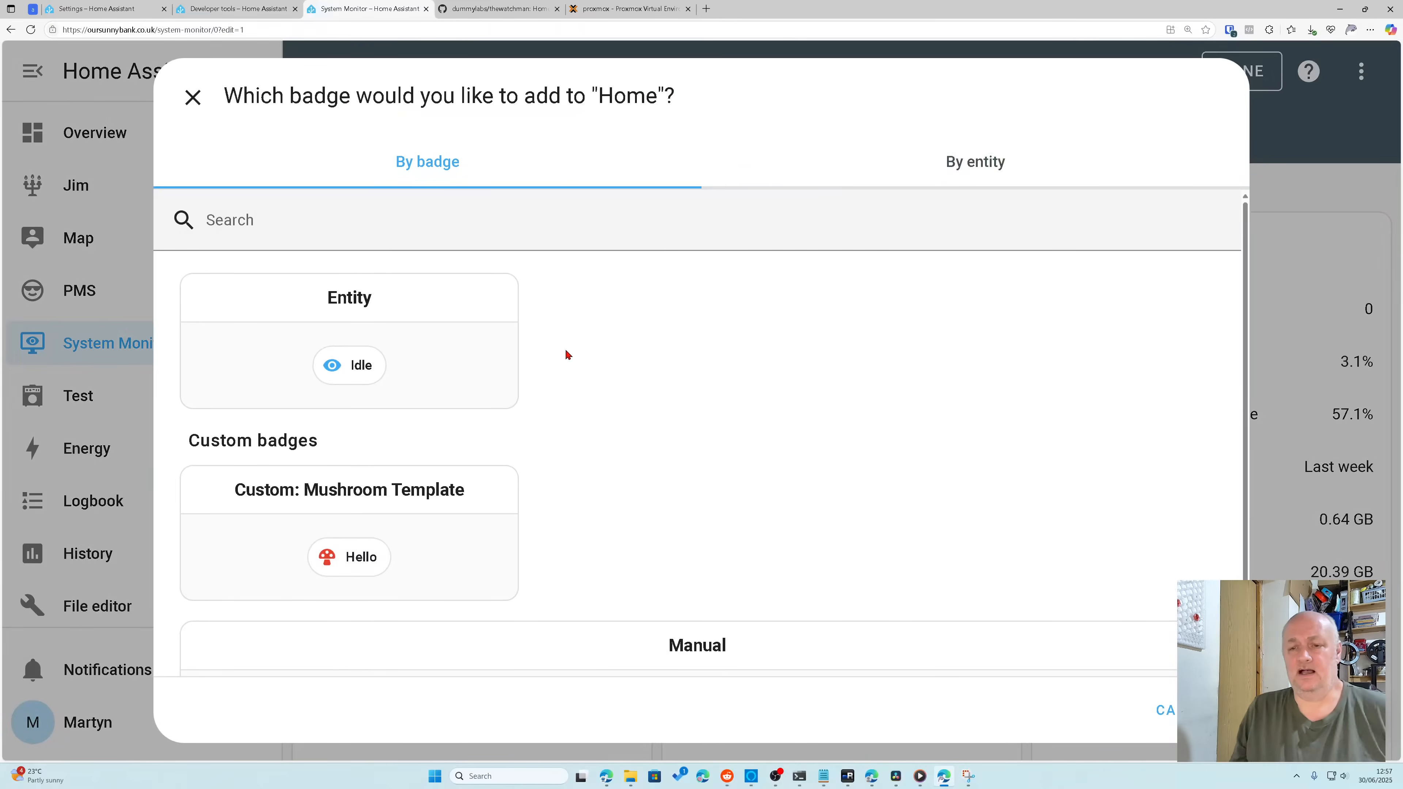
pyautogui.click(354, 365)
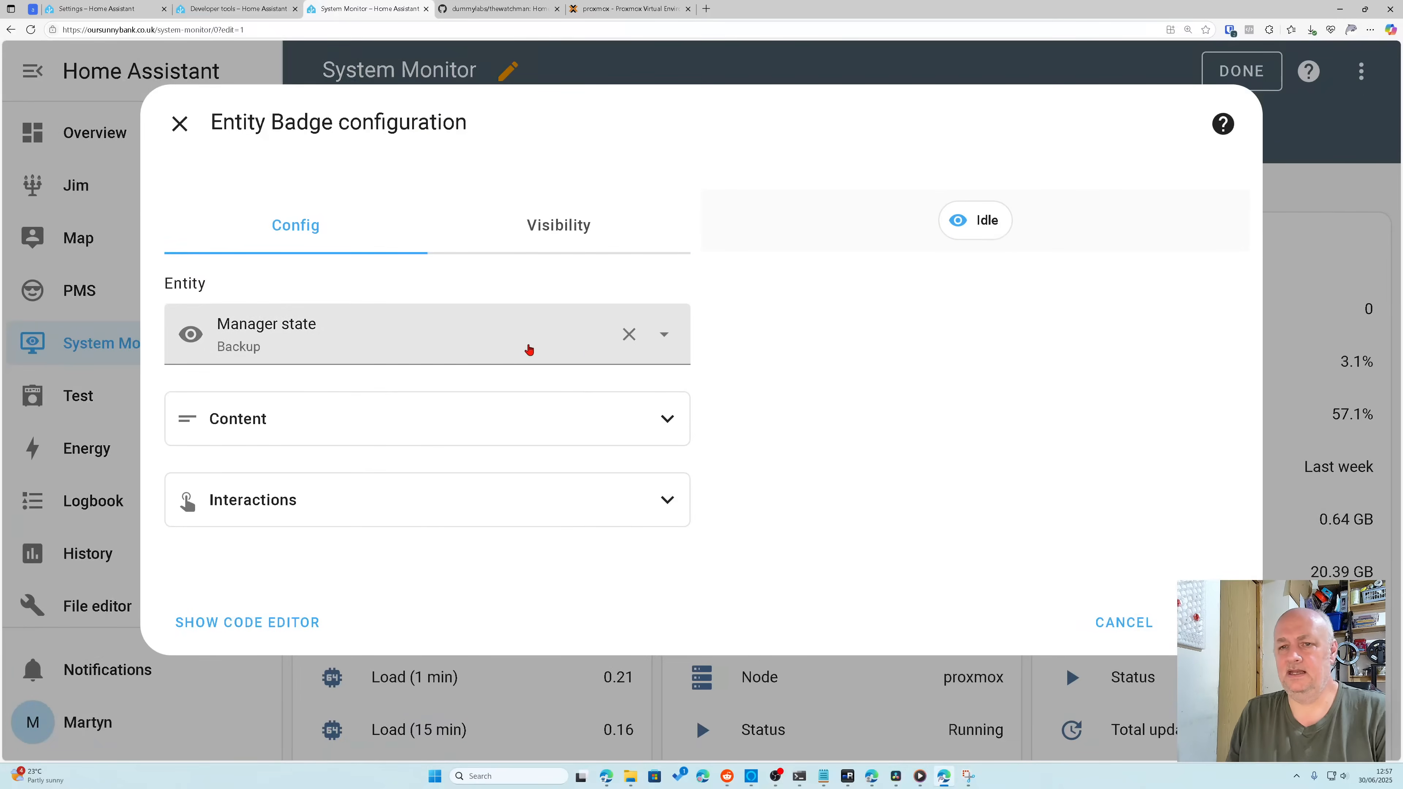
pyautogui.click(626, 344)
pyautogui.click(554, 348)
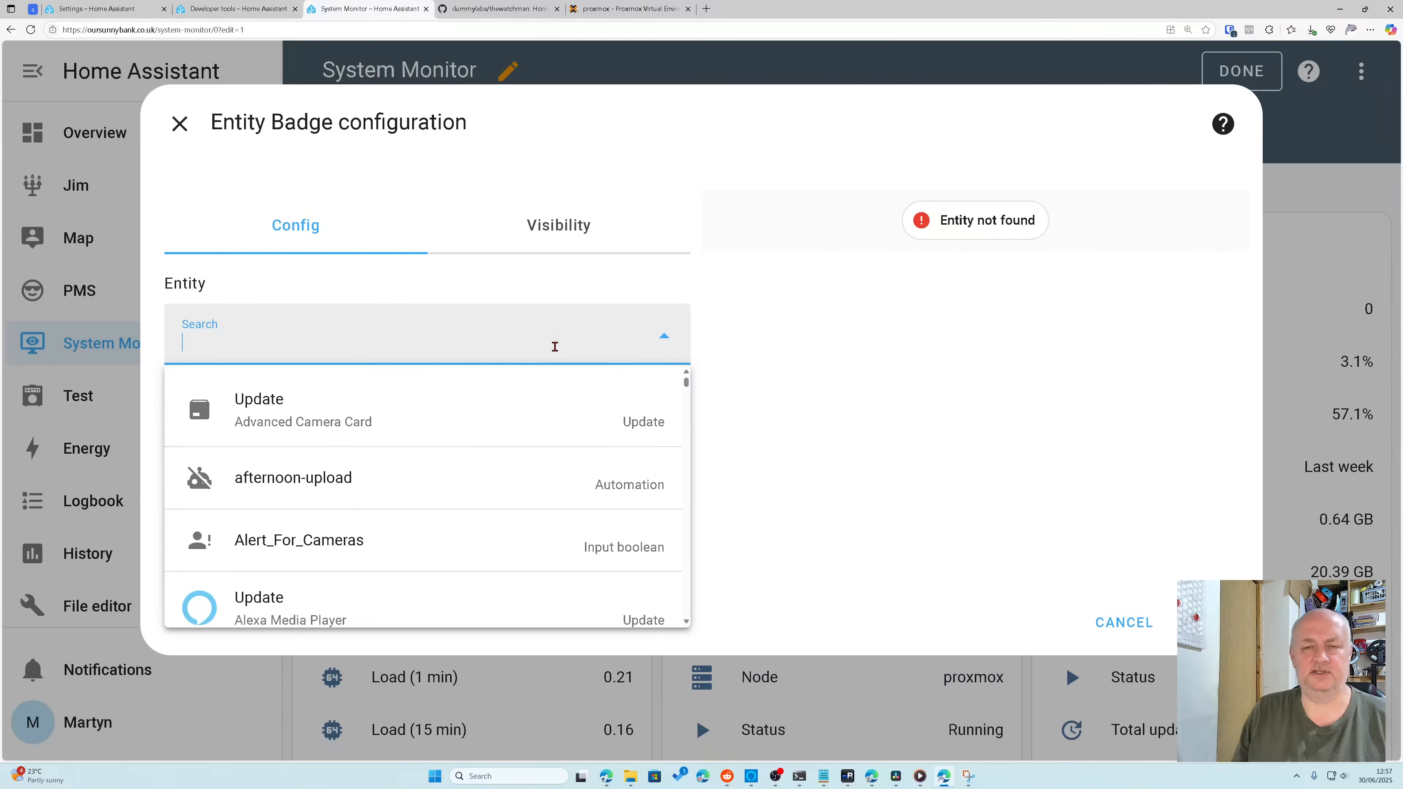
pyautogui.write('system')
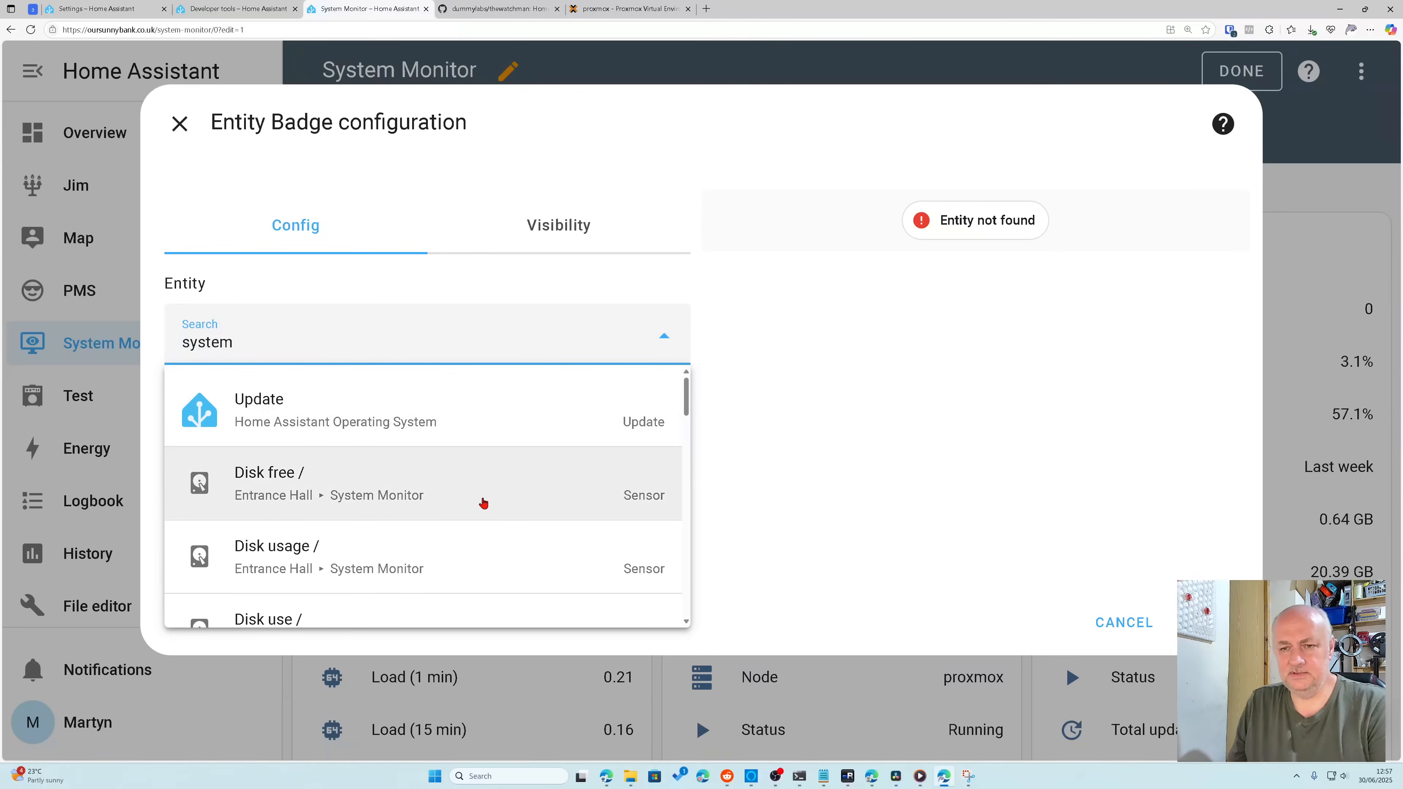
pyautogui.click(373, 499)
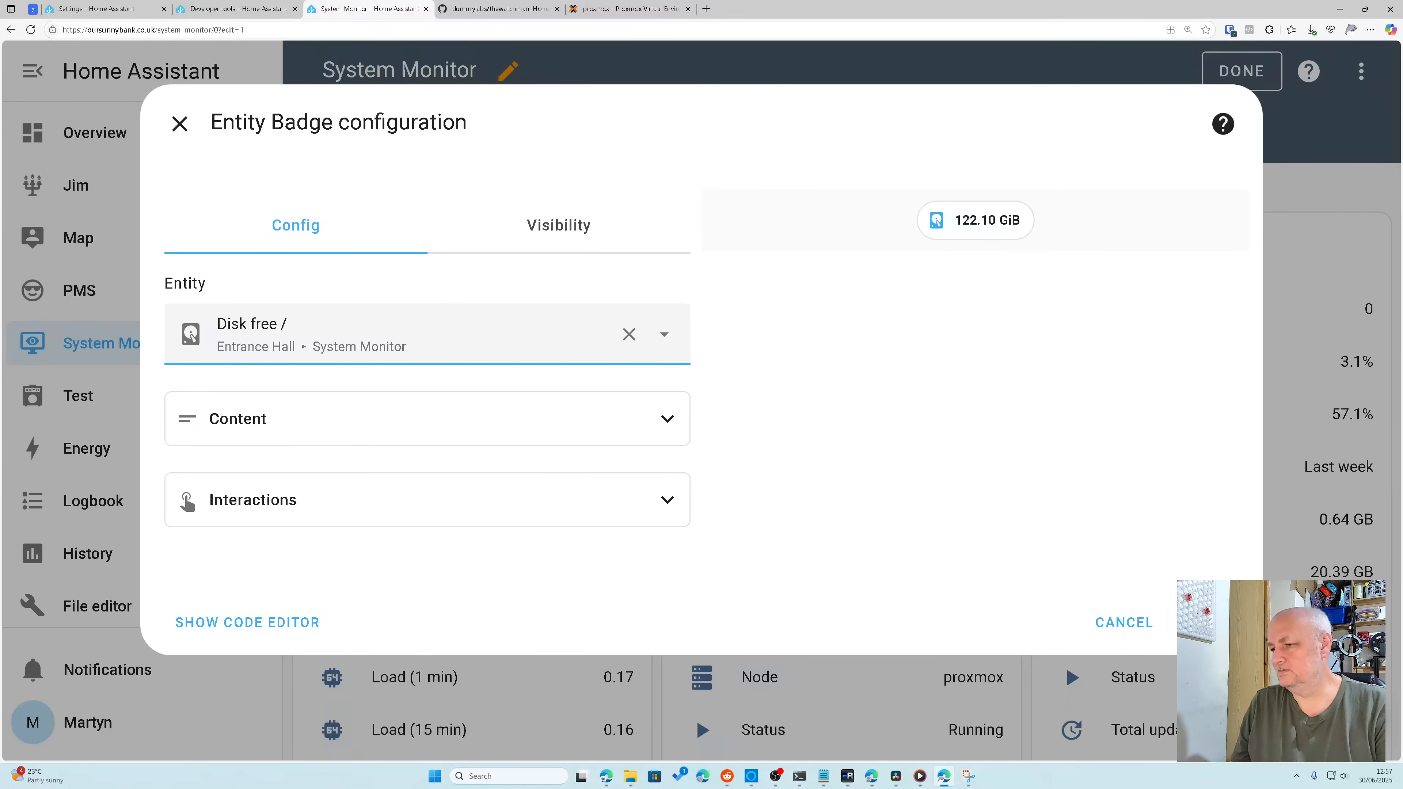
pyautogui.click(1182, 623)
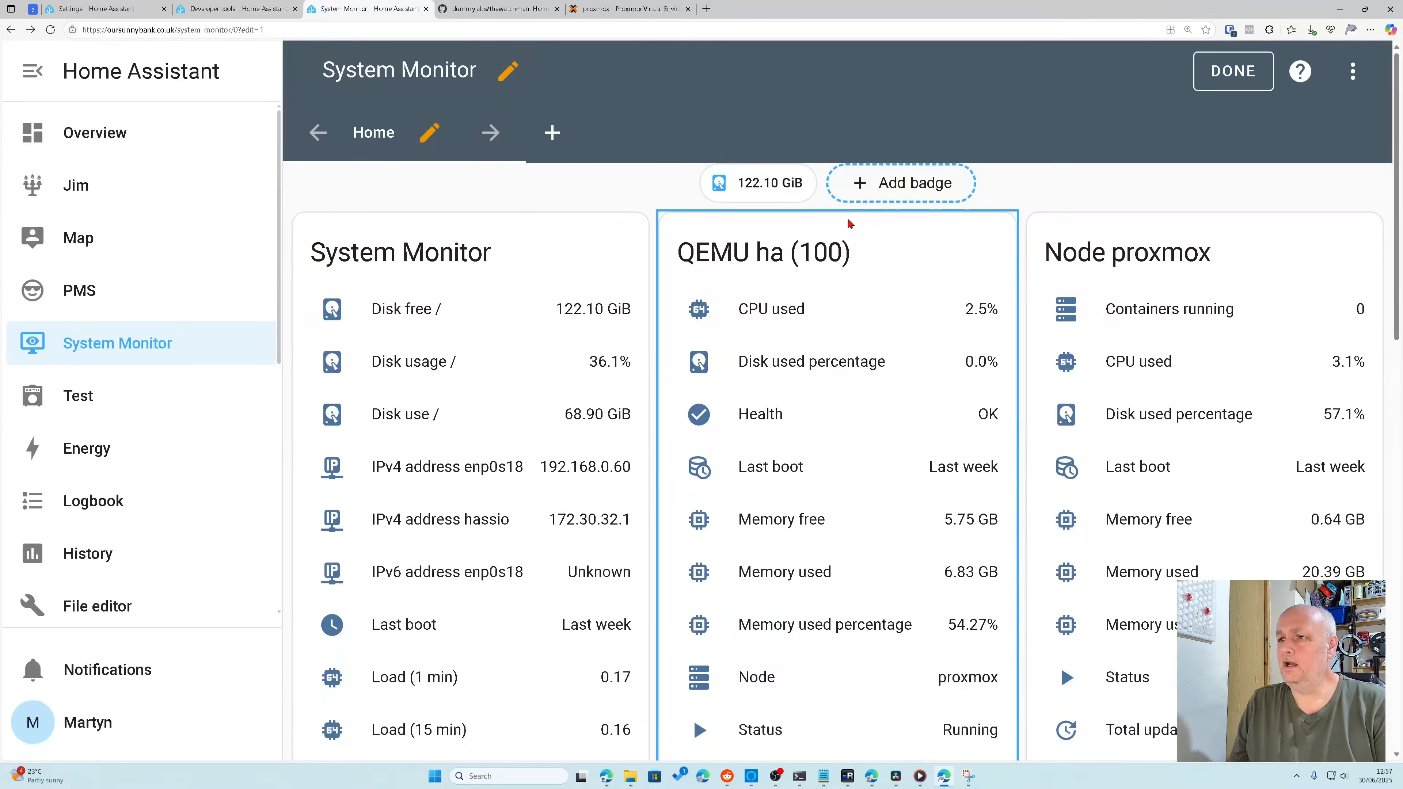
# Step: Open the visibility settings of the Disk free / badge
pyautogui.moveTo(732, 189)
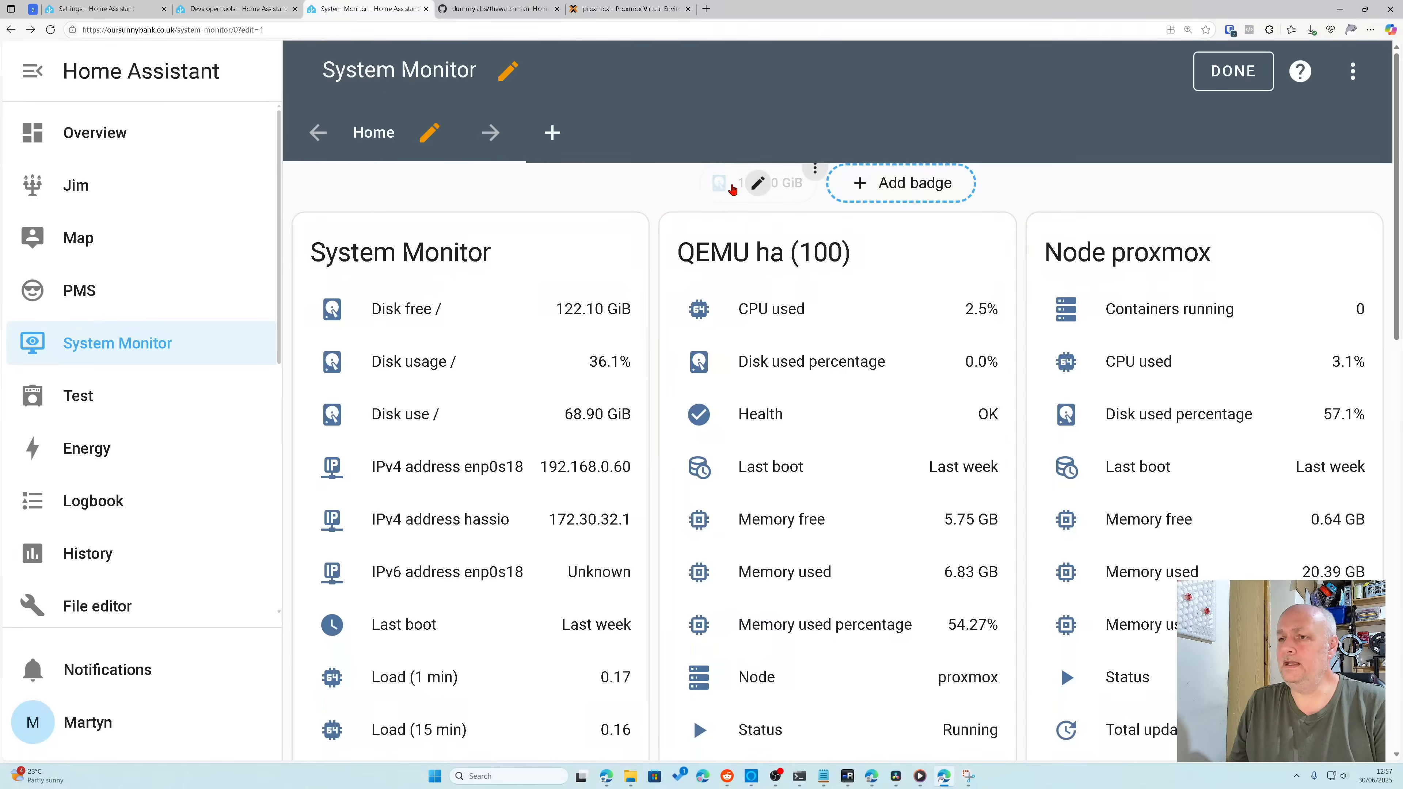
pyautogui.click(759, 185)
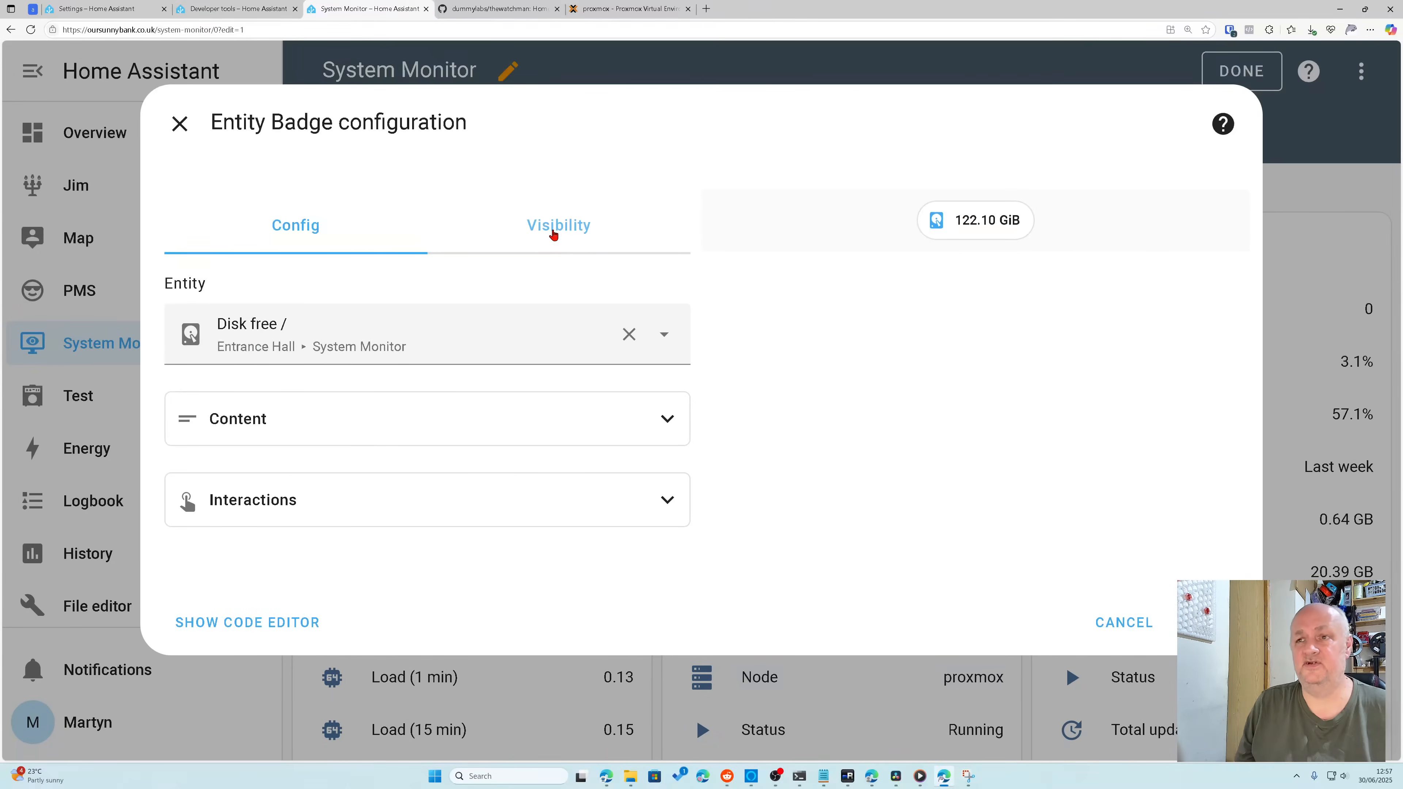
pyautogui.click(554, 234)
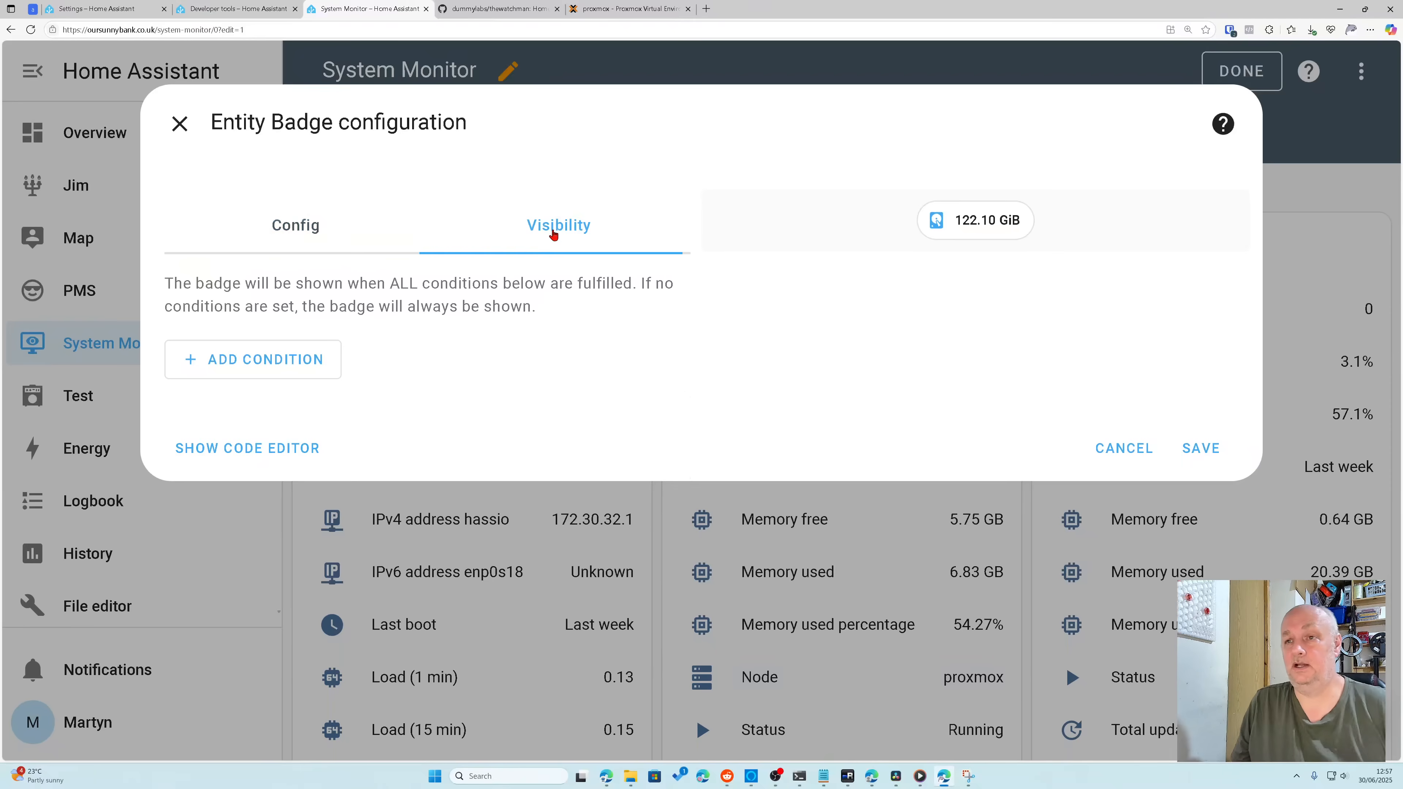
pyautogui.click(272, 362)
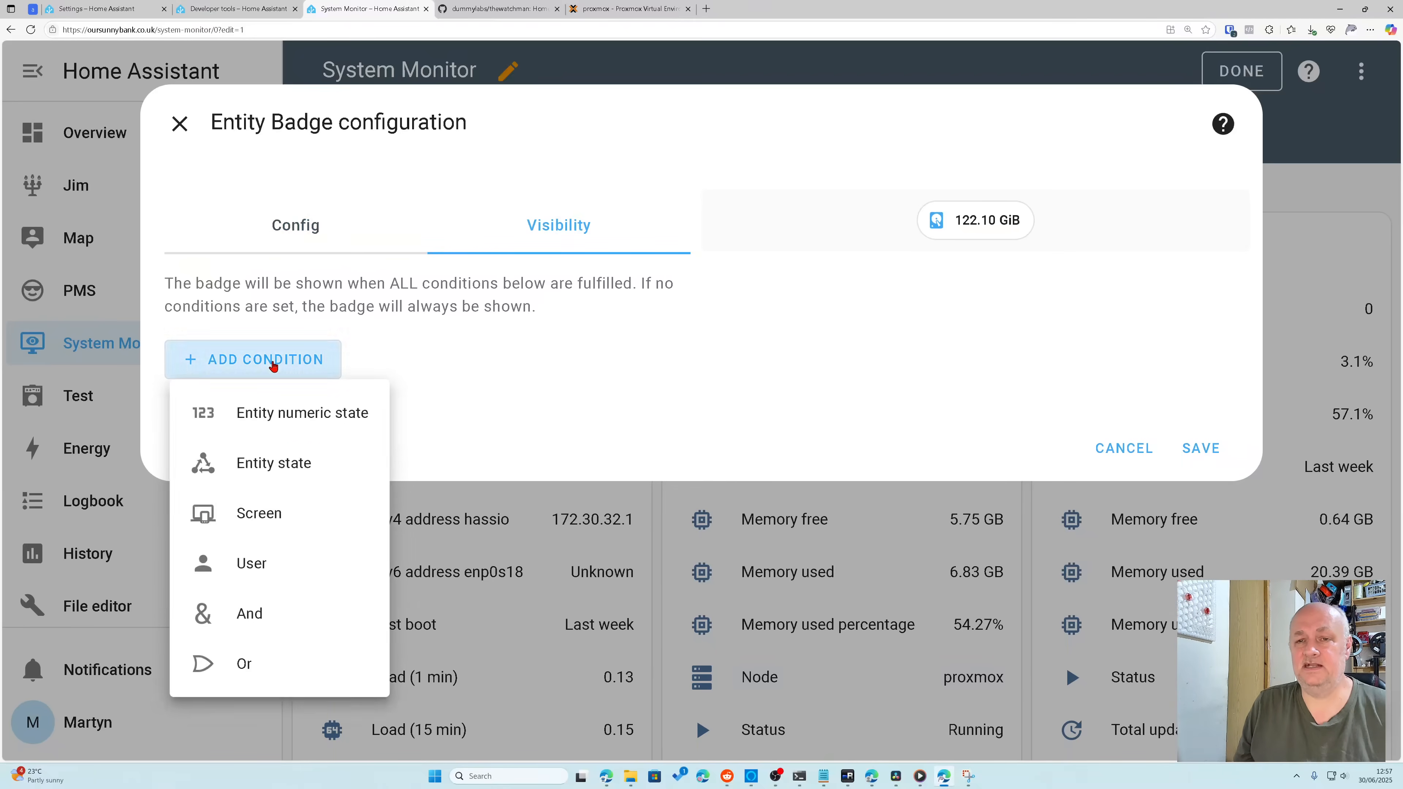
pyautogui.click(306, 481)
pyautogui.click(563, 473)
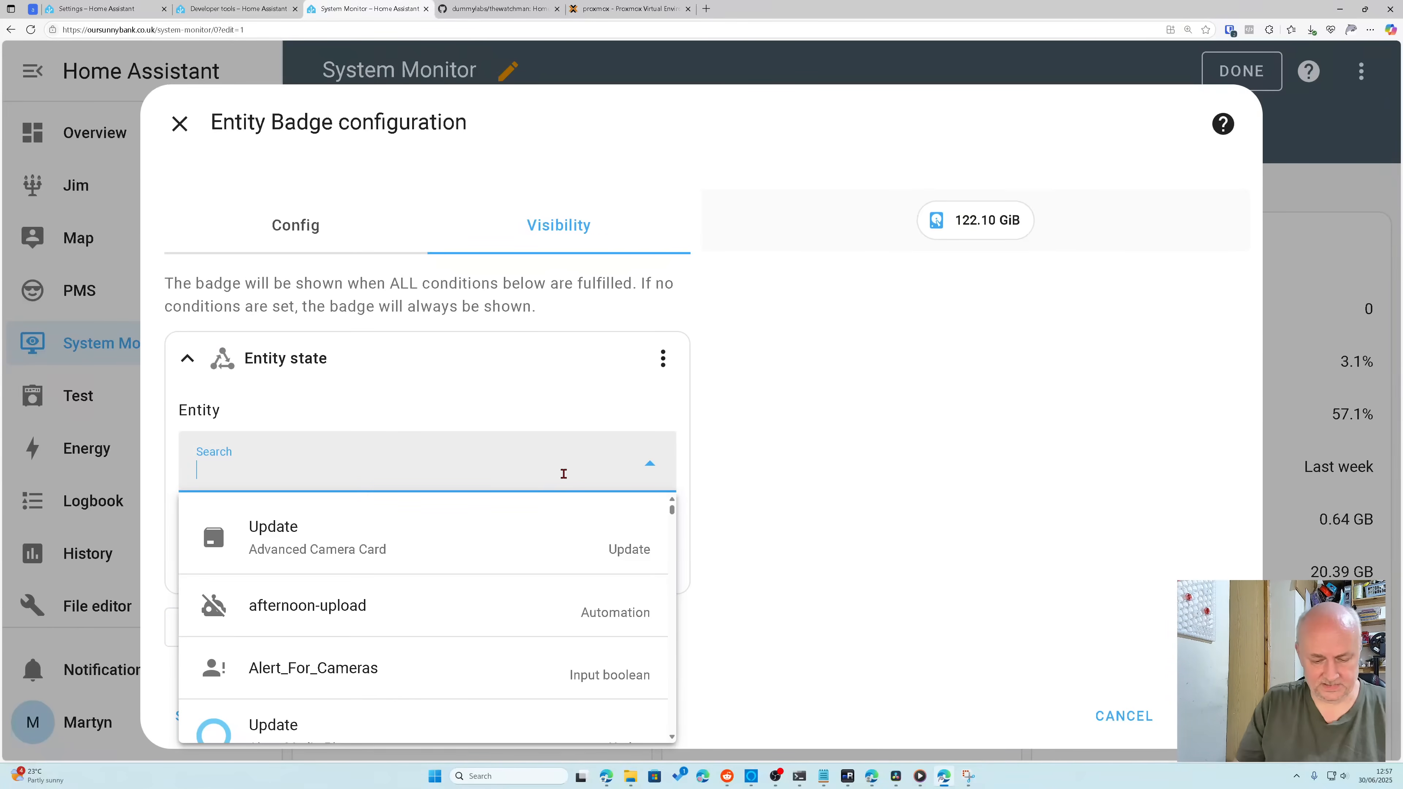
pyautogui.write('system')
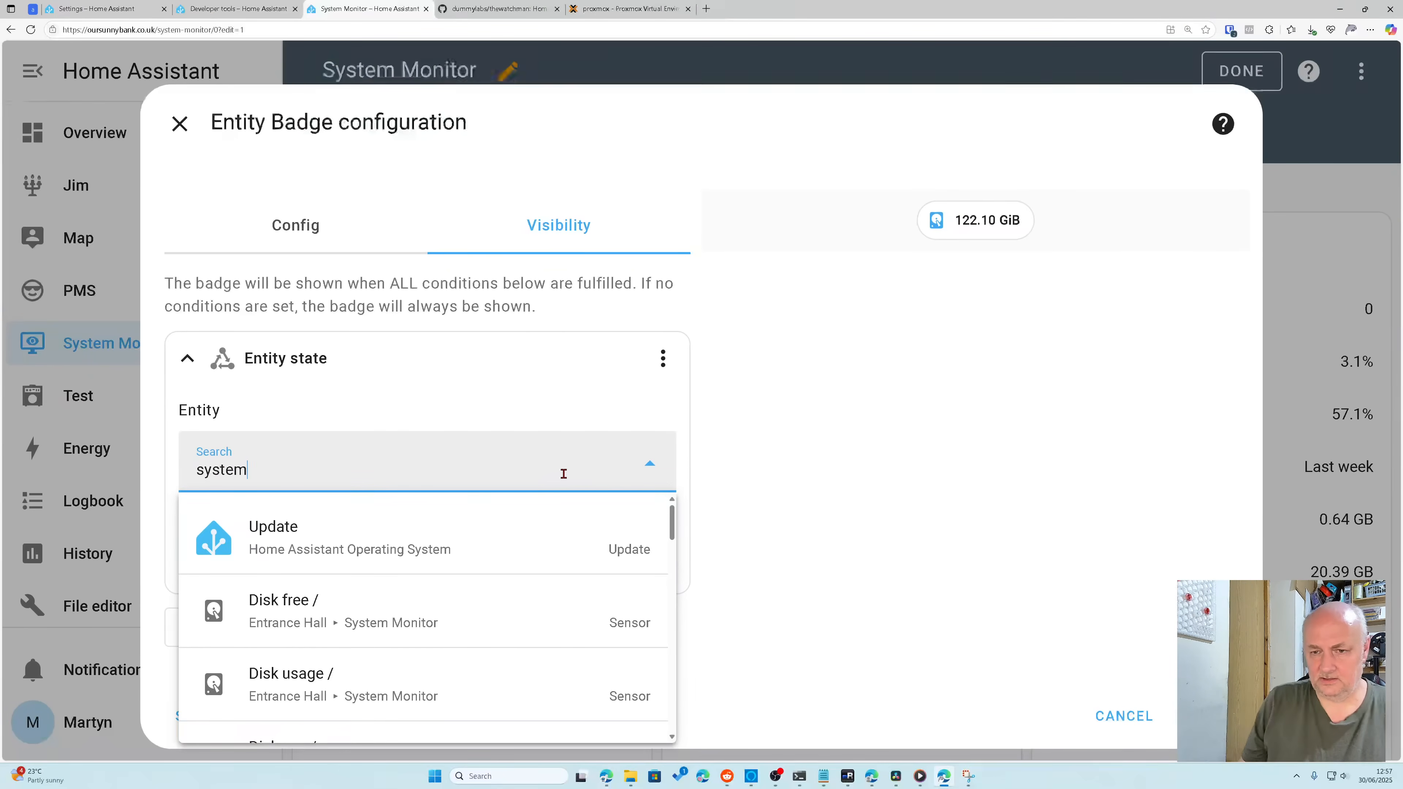
pyautogui.click(471, 628)
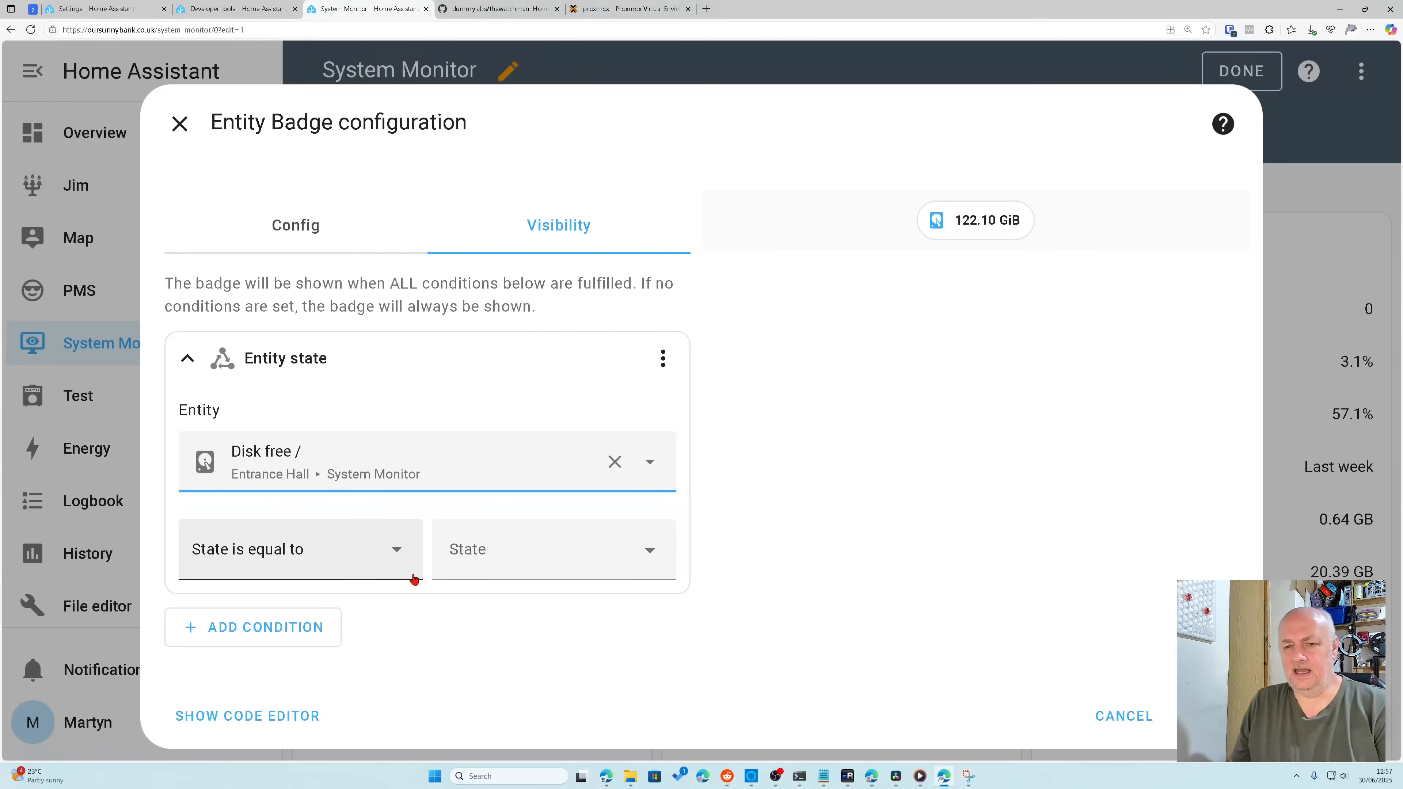
pyautogui.click(398, 553)
pyautogui.click(393, 555)
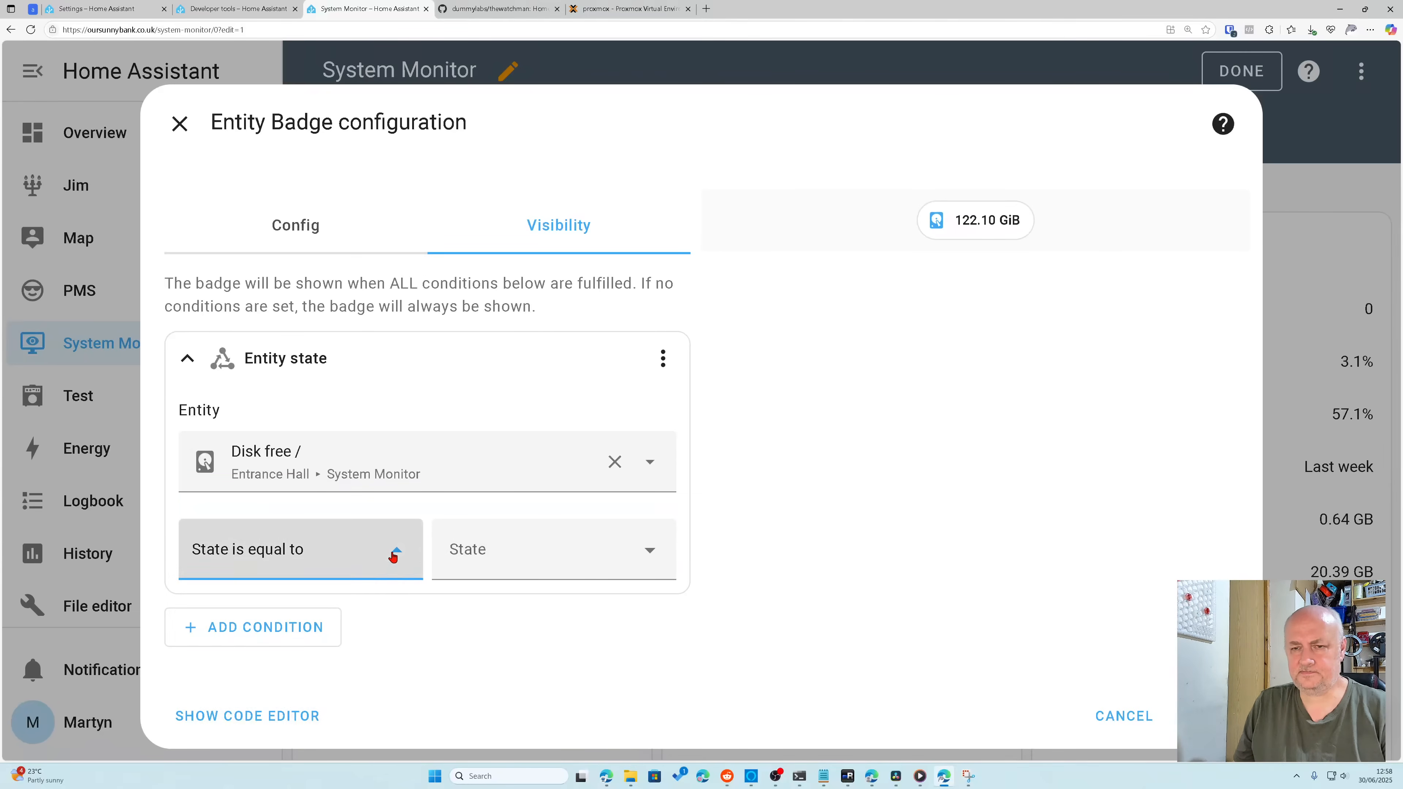
pyautogui.click(386, 563)
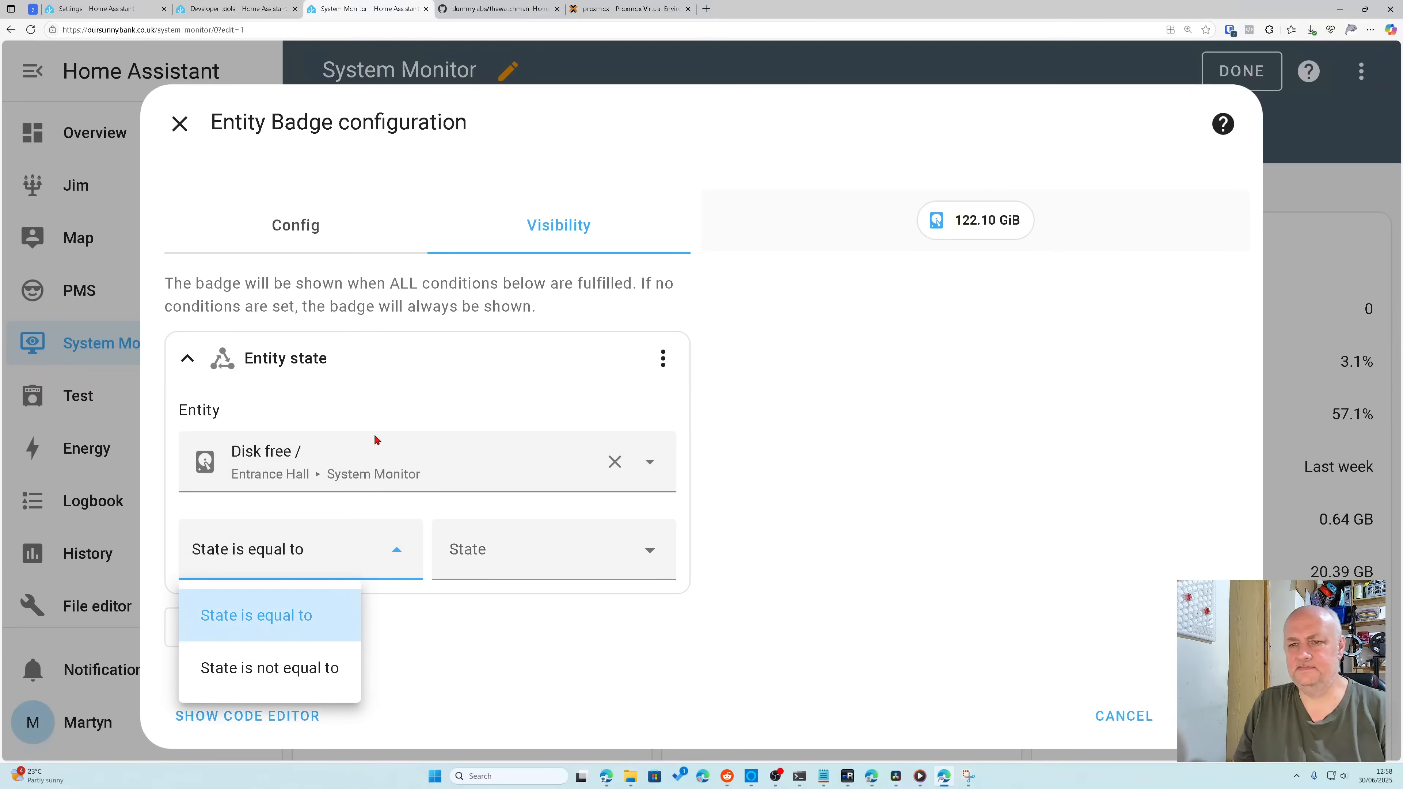
pyautogui.click(616, 464)
pyautogui.click(663, 364)
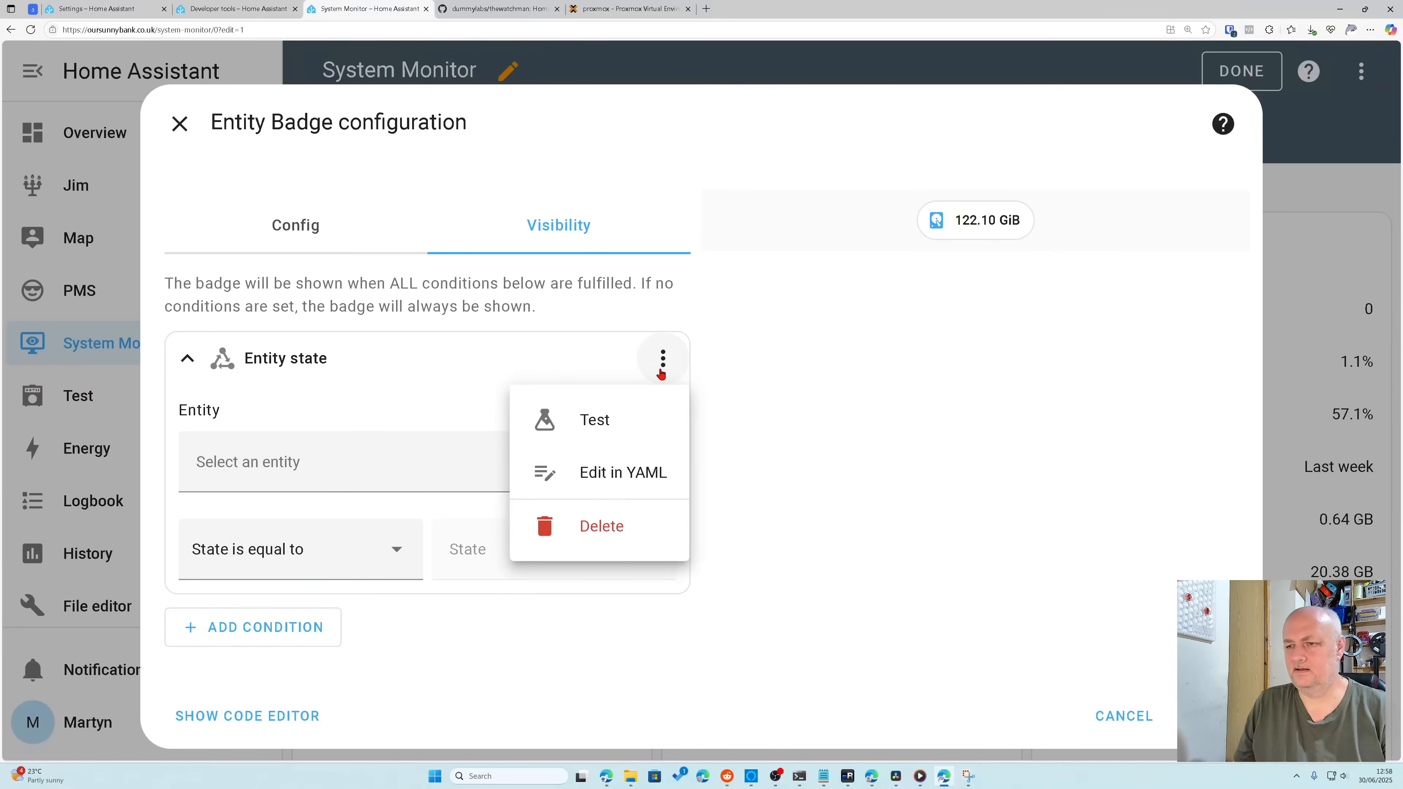
pyautogui.click(585, 527)
# Step: Add an Entity numeric state visibility condition to the badge, using System Monitor's Disk free / sensor
pyautogui.click(275, 362)
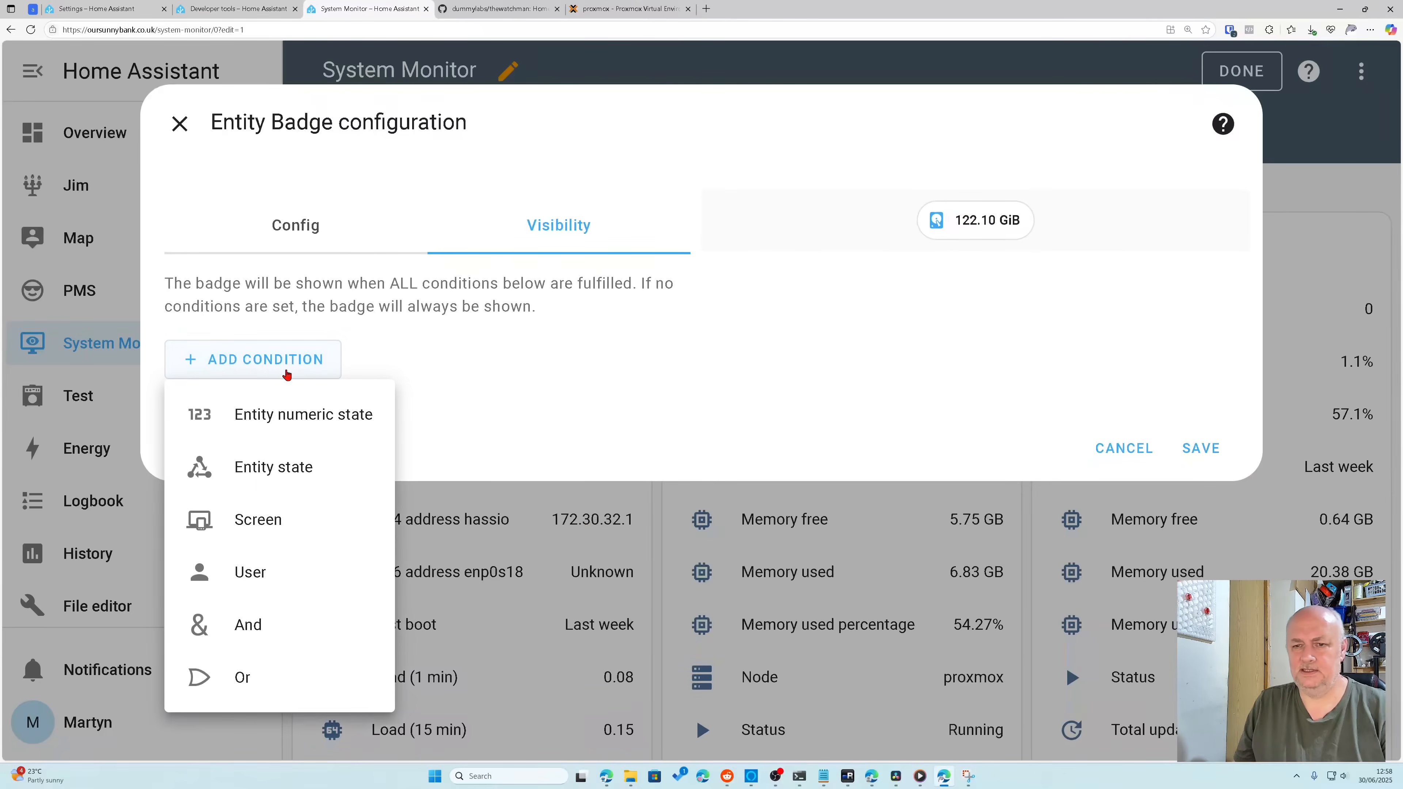
pyautogui.click(291, 413)
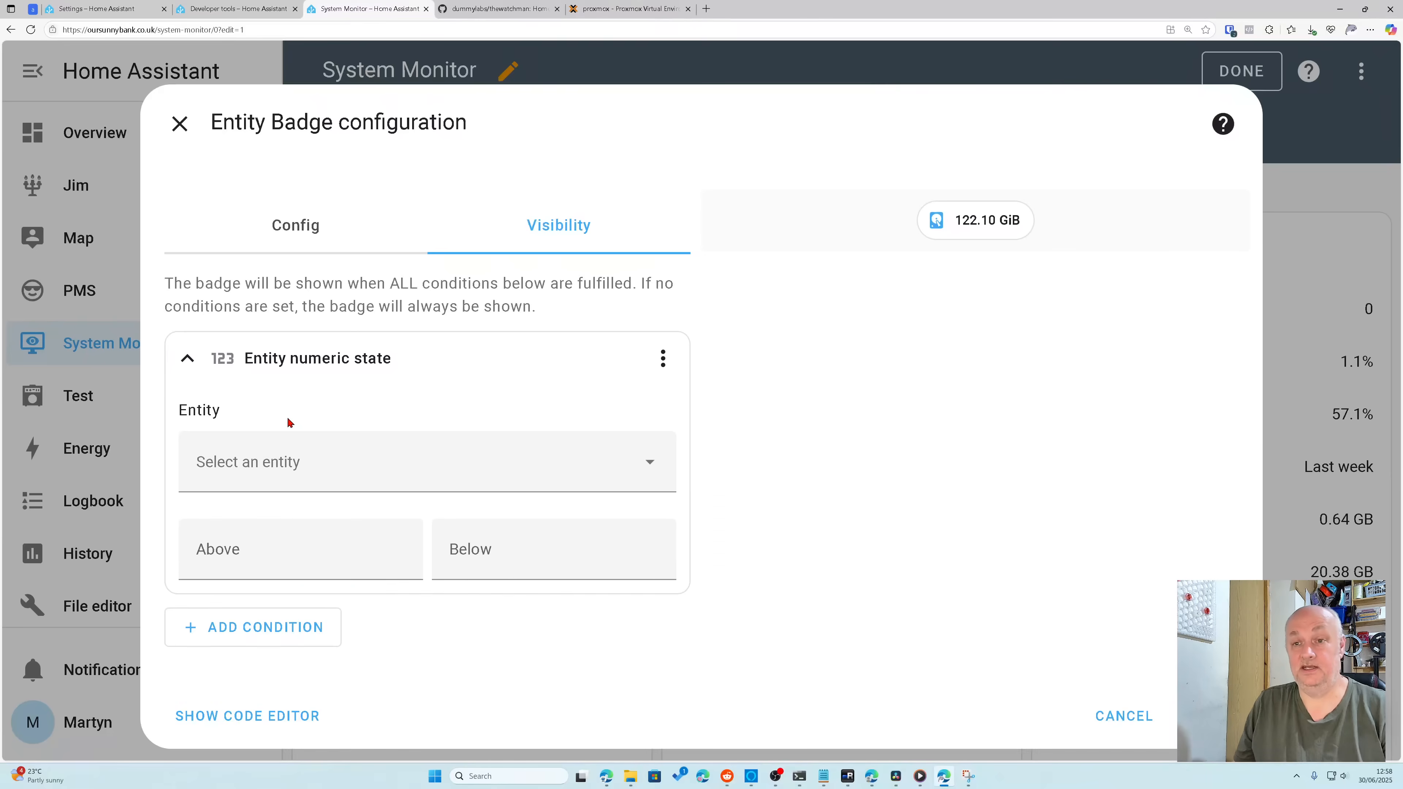
pyautogui.click(421, 475)
pyautogui.write('system')
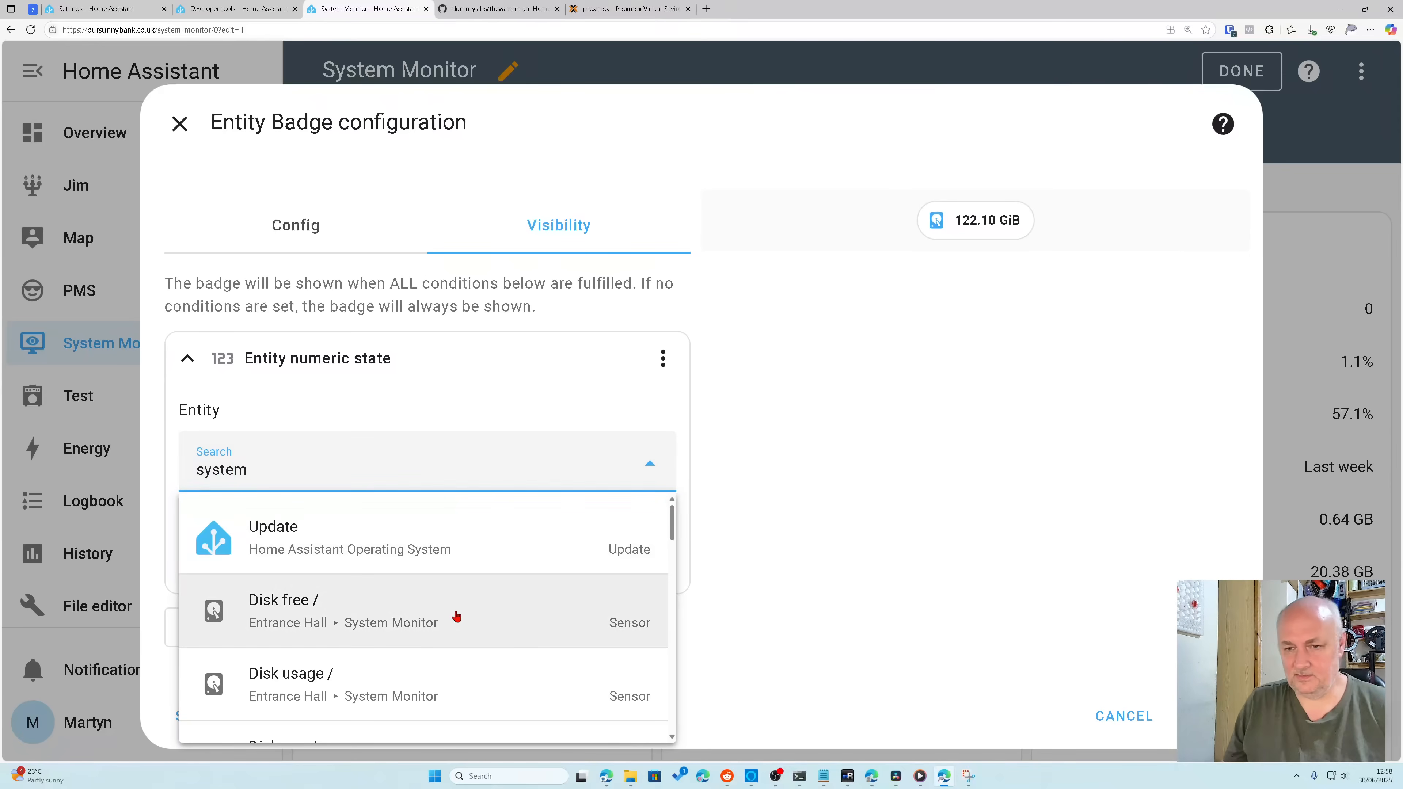
pyautogui.click(415, 622)
# Step: Leave the condition's Above limit empty, set Below to 100 GiB and save the badge
pyautogui.click(359, 561)
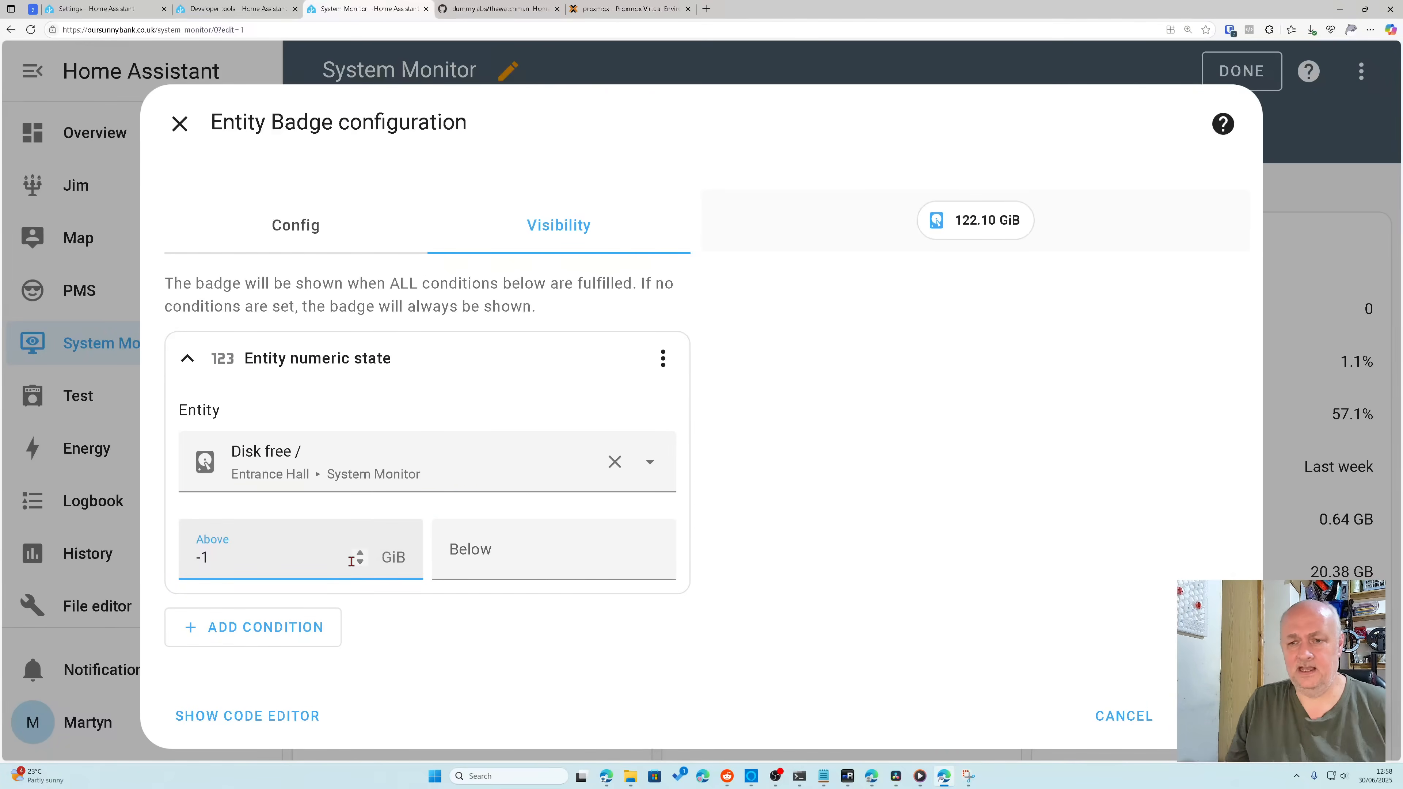
pyautogui.press('BackSpace')
pyautogui.press('BackSpace')
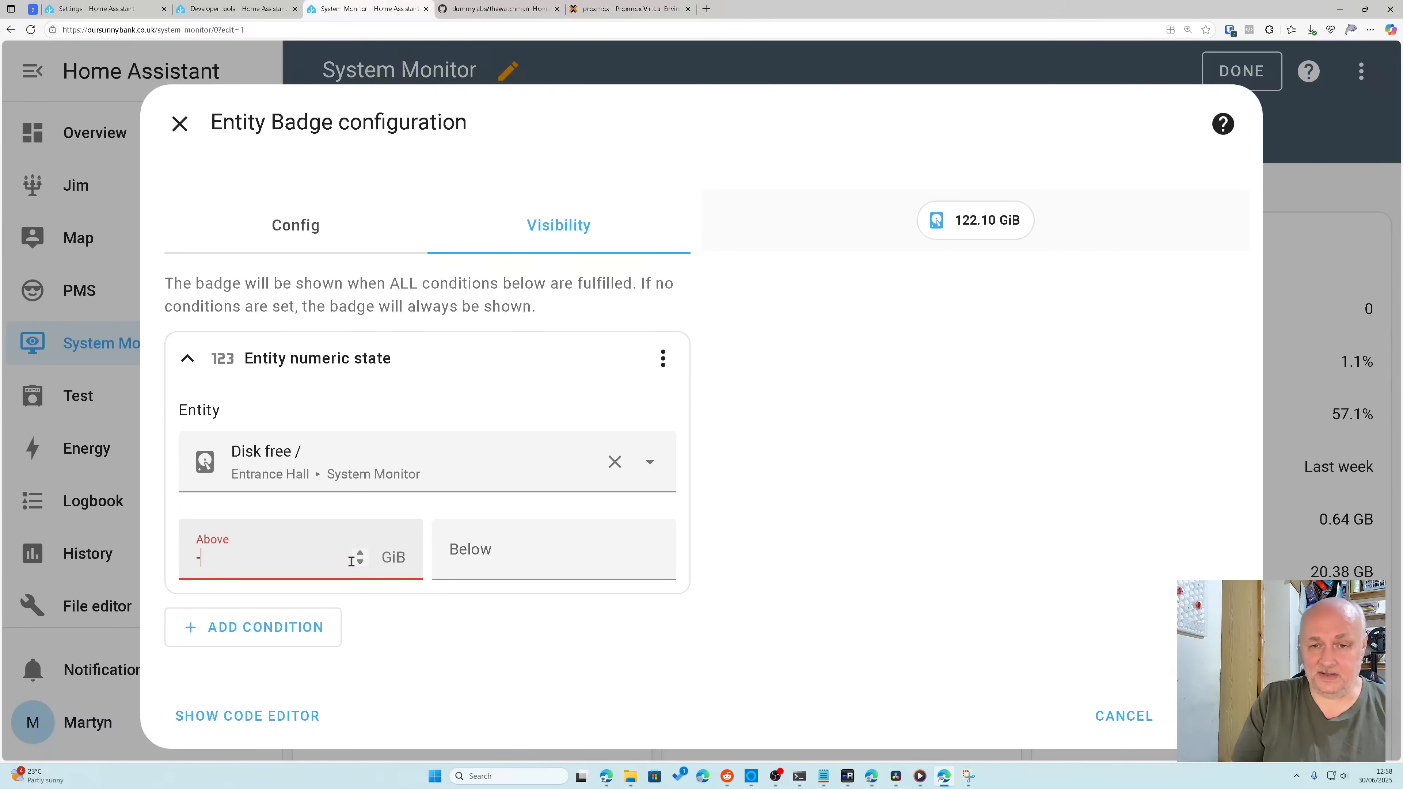
pyautogui.write('100')
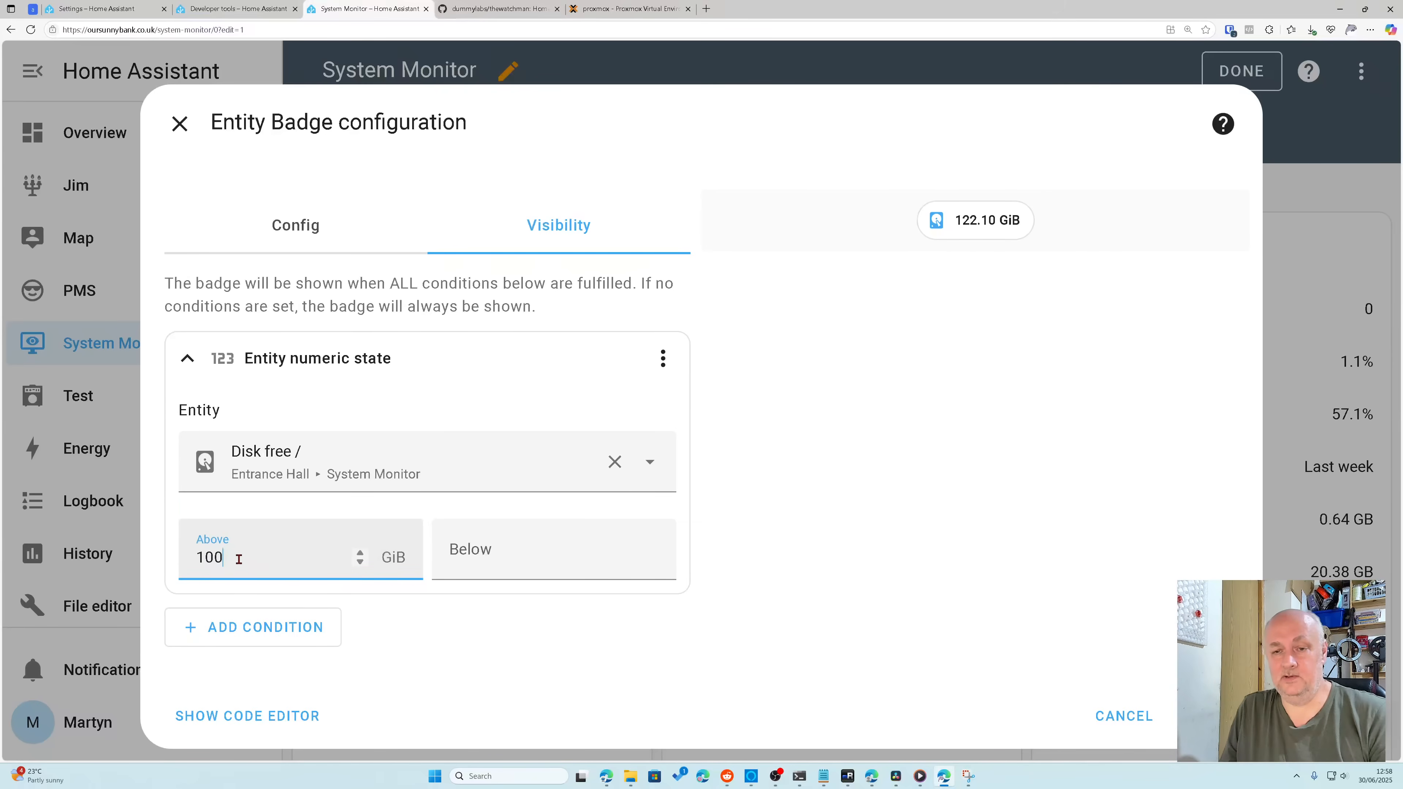
pyautogui.moveTo(238, 559); pyautogui.dragTo(182, 563)
pyautogui.hotkey('ctrl', 'x')
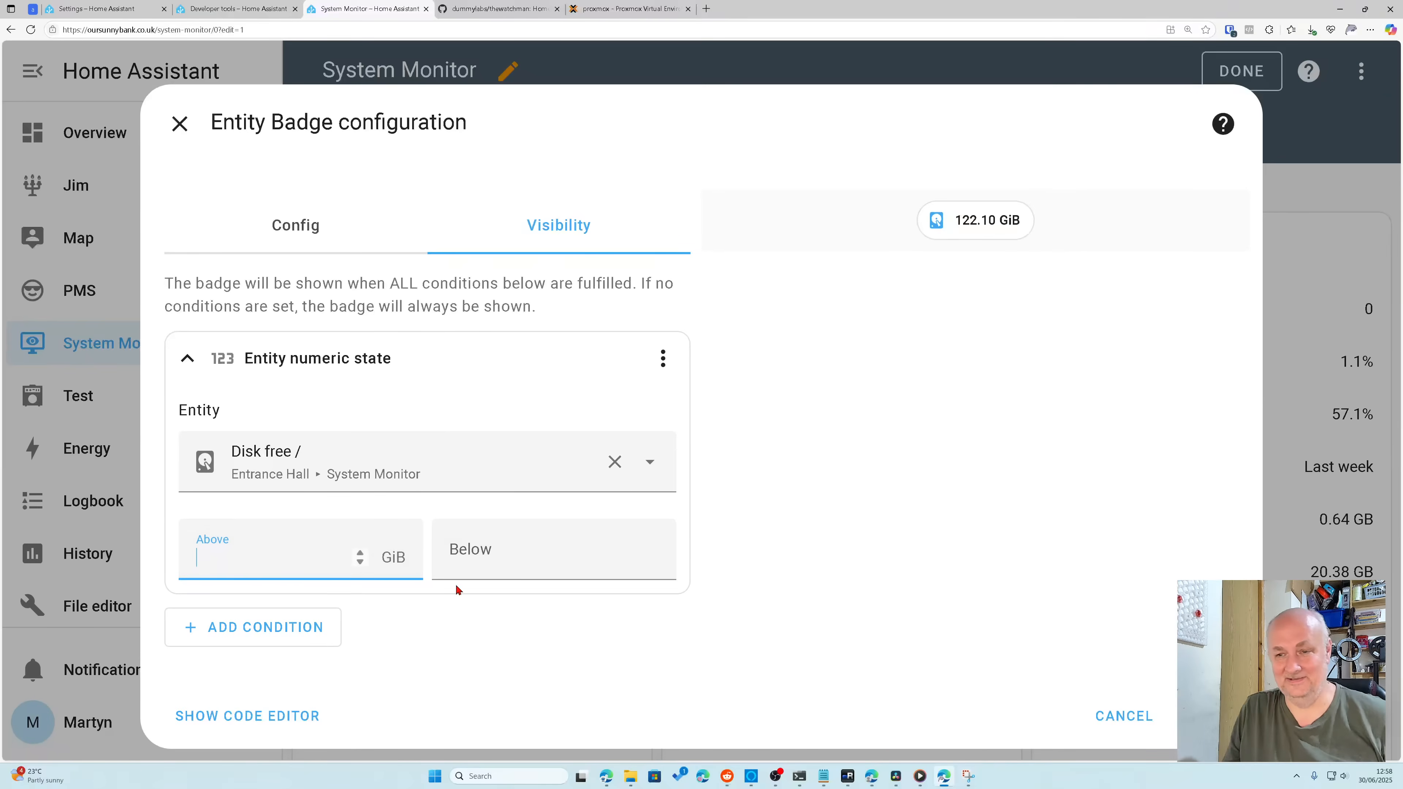
pyautogui.click(502, 554)
pyautogui.hotkey('ctrl', 'v')
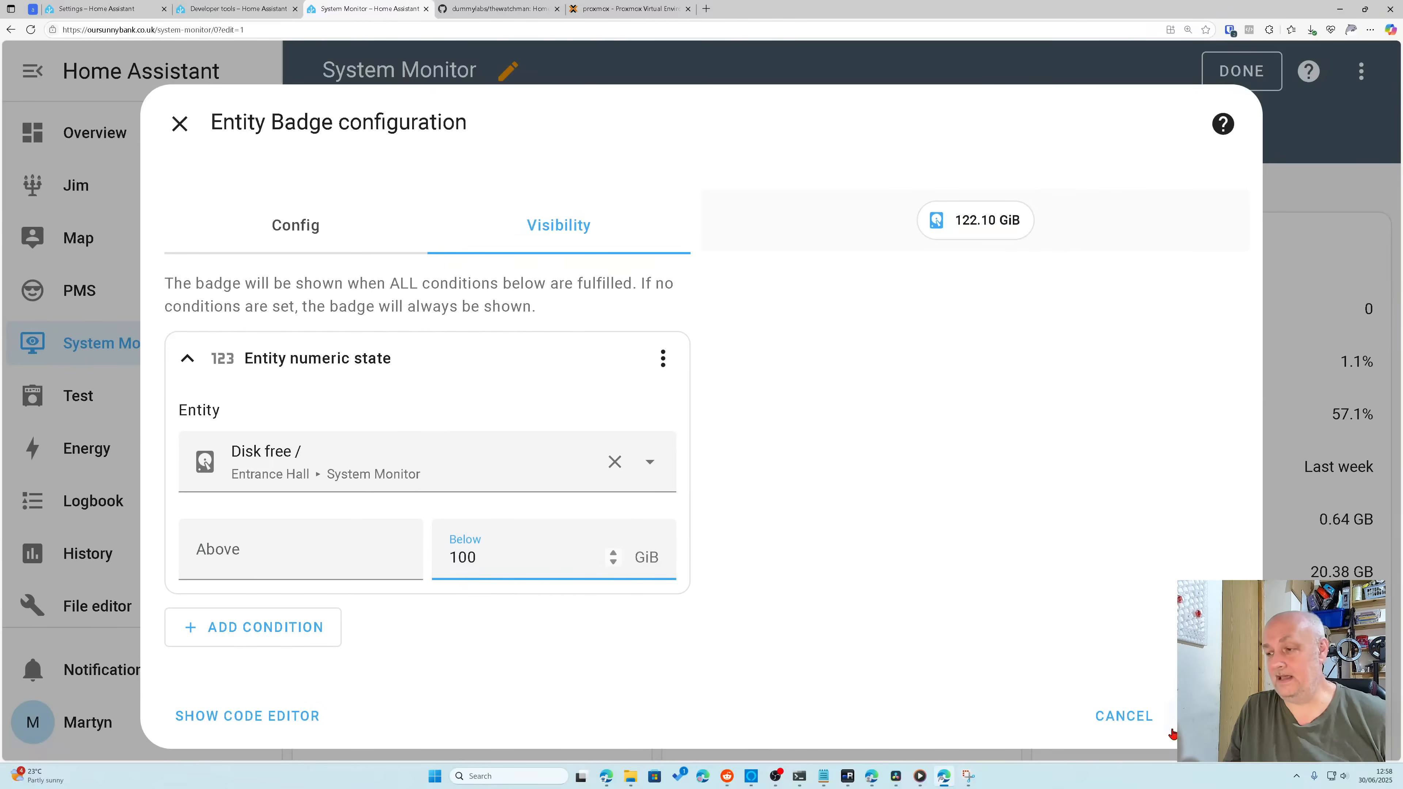
pyautogui.click(1216, 716)
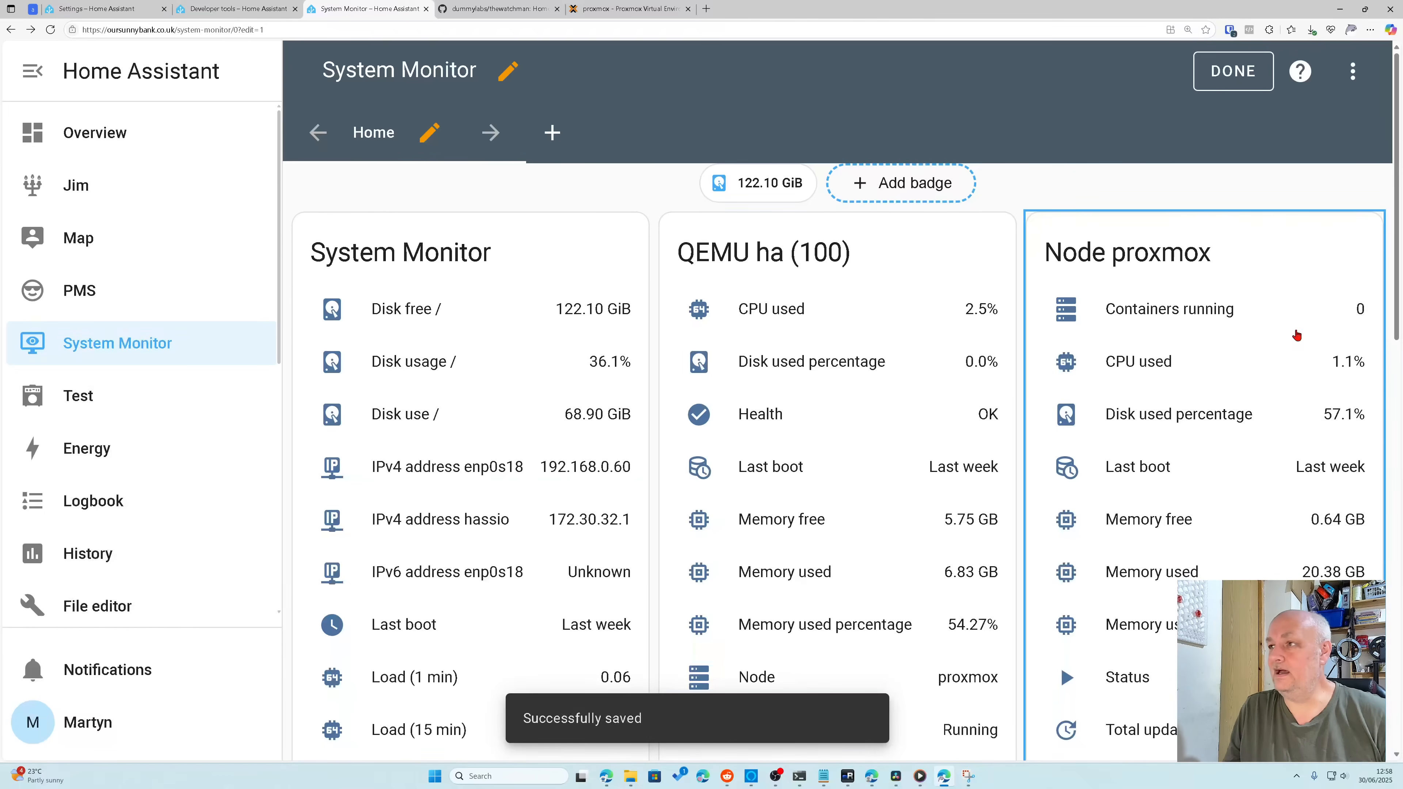
# Step: Leave dashboard editing to check the badge's visibility on the Home view, and reenter editing
pyautogui.click(1243, 72)
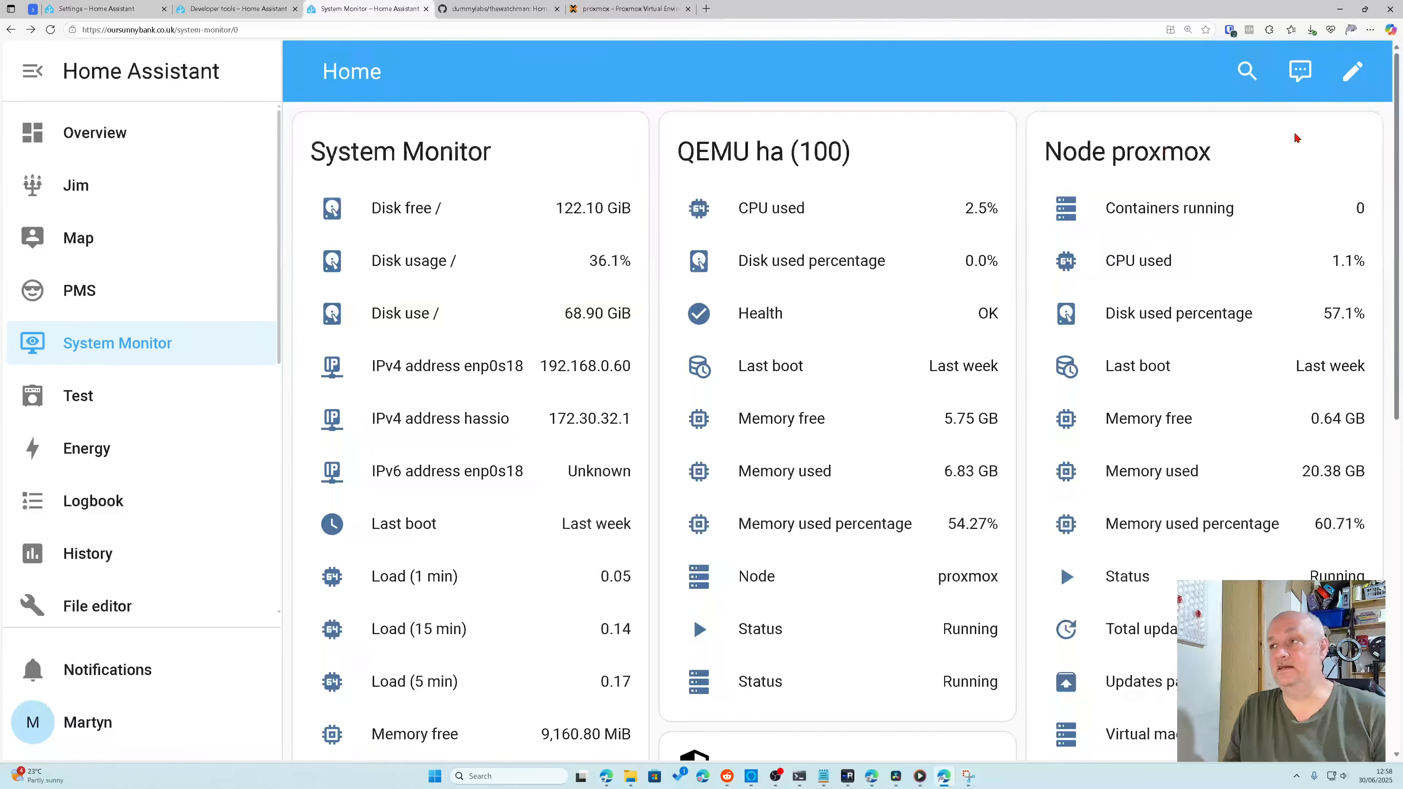
pyautogui.click(1302, 76)
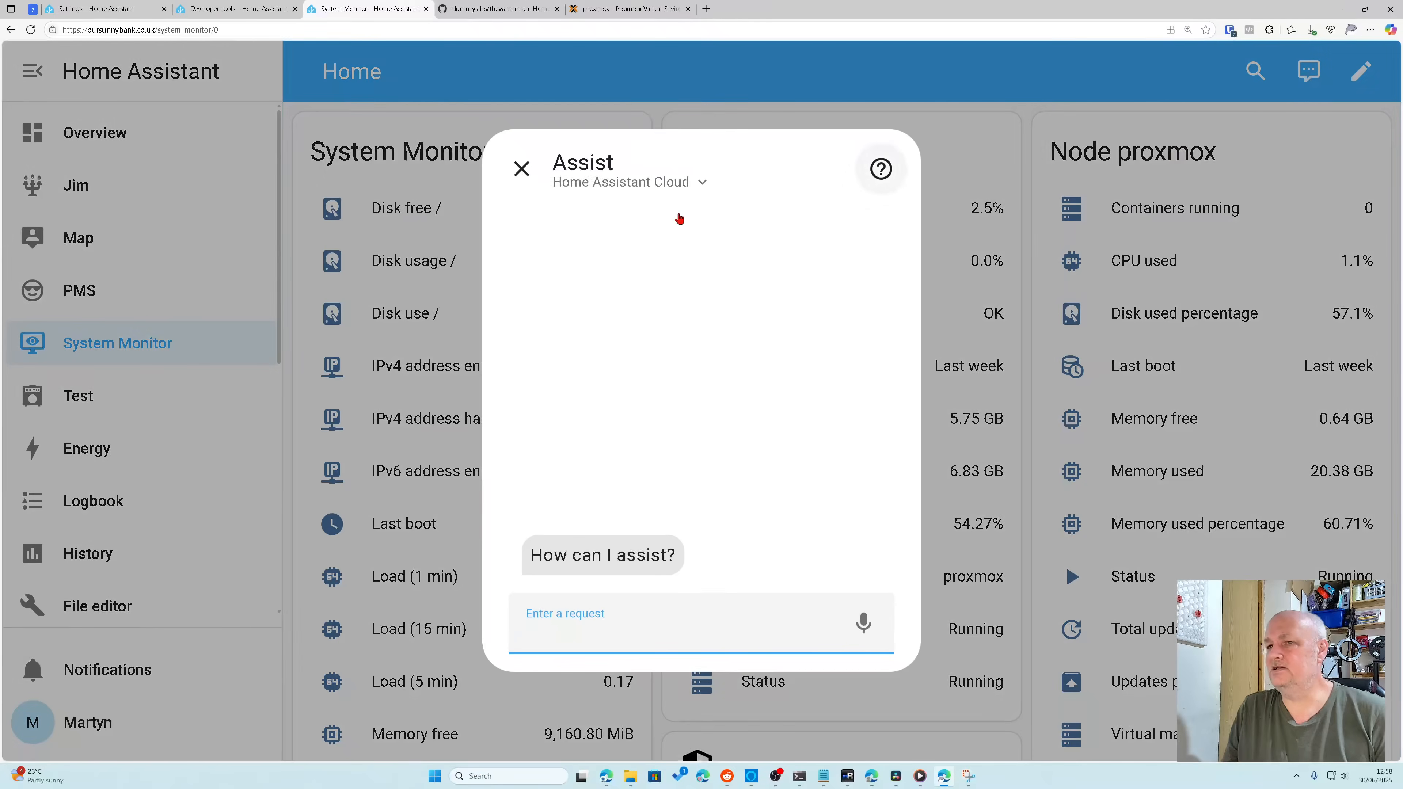
pyautogui.click(522, 168)
pyautogui.click(1362, 84)
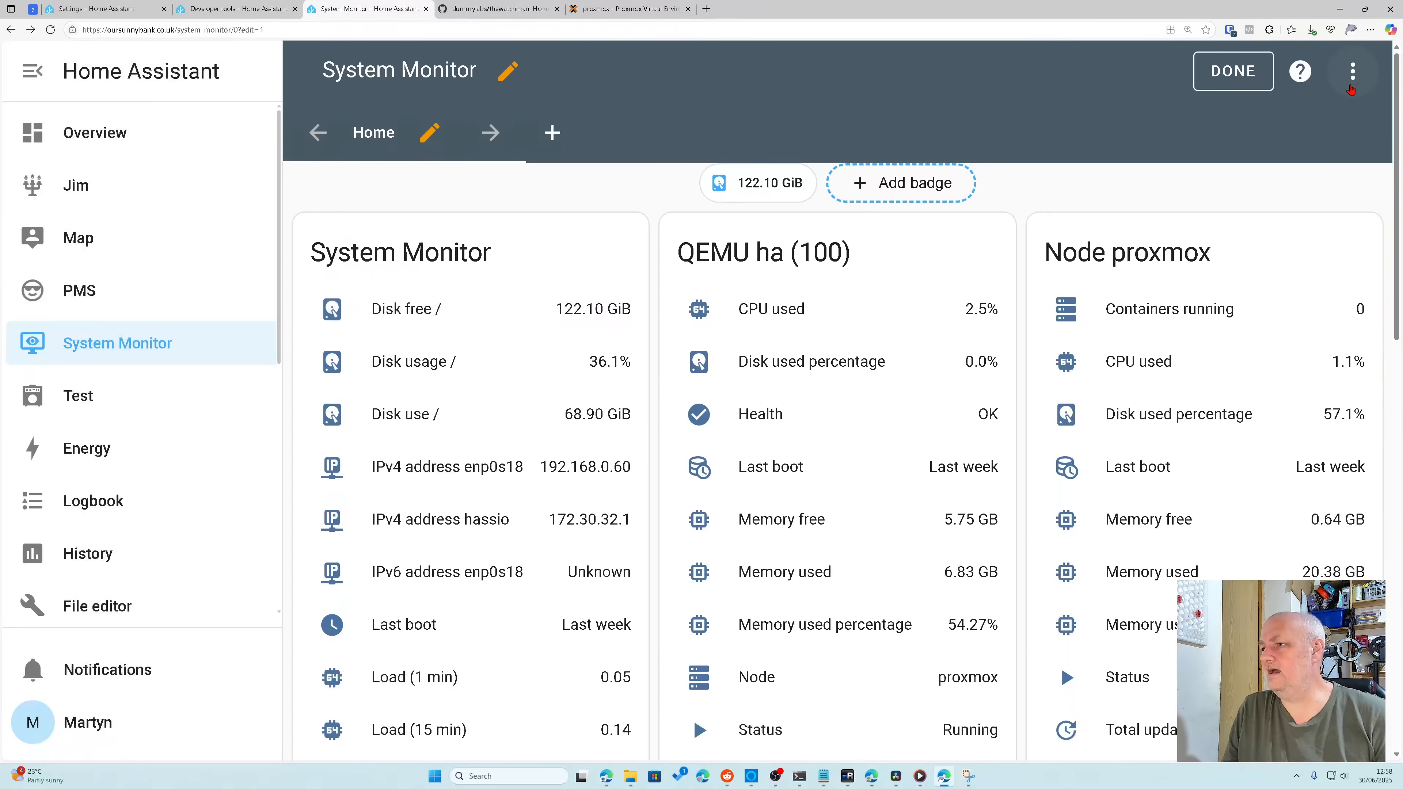
# Step: Set the Below limit of the Disk free / badge's visibility condition to 30 GiB and save the badge
pyautogui.click(758, 185)
pyautogui.click(557, 237)
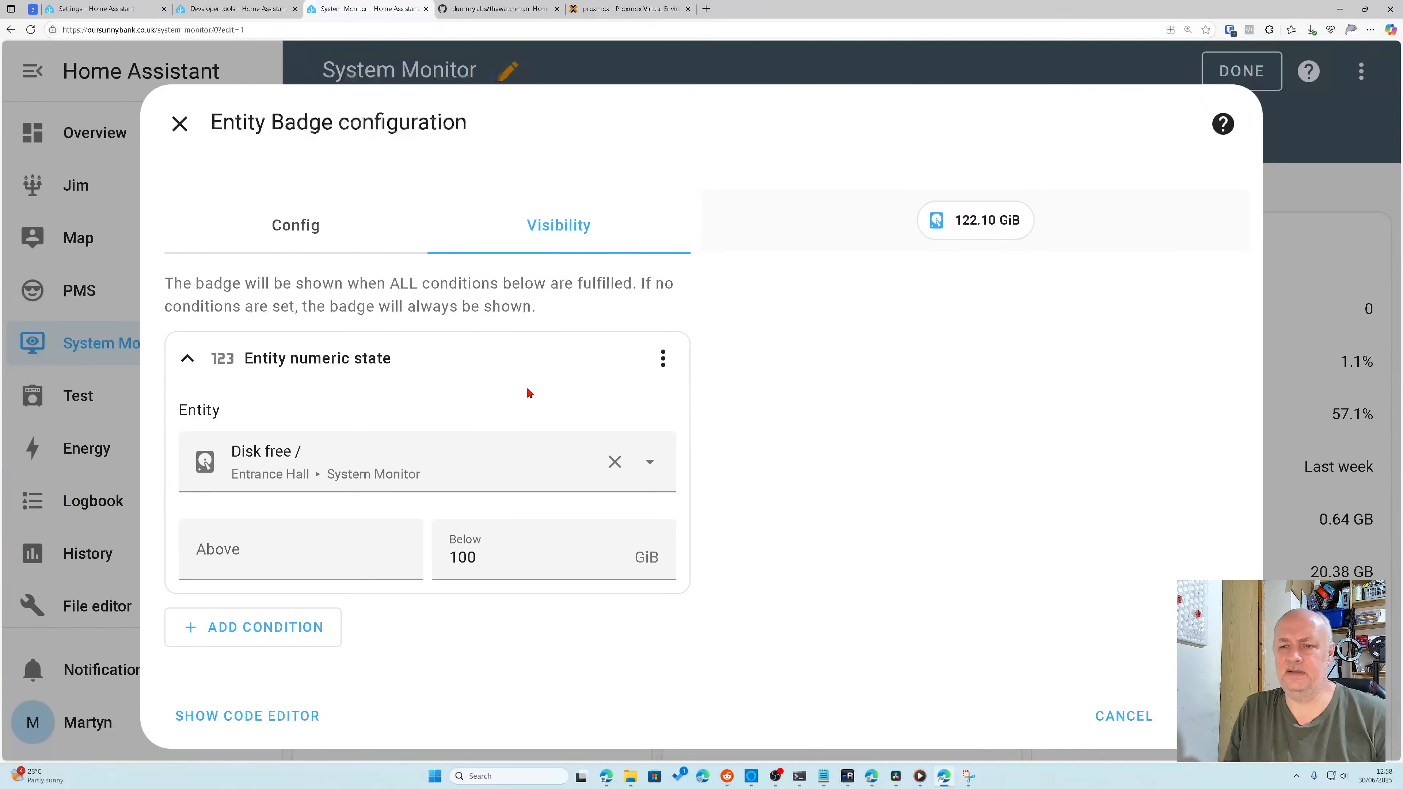
pyautogui.moveTo(488, 559); pyautogui.dragTo(446, 562)
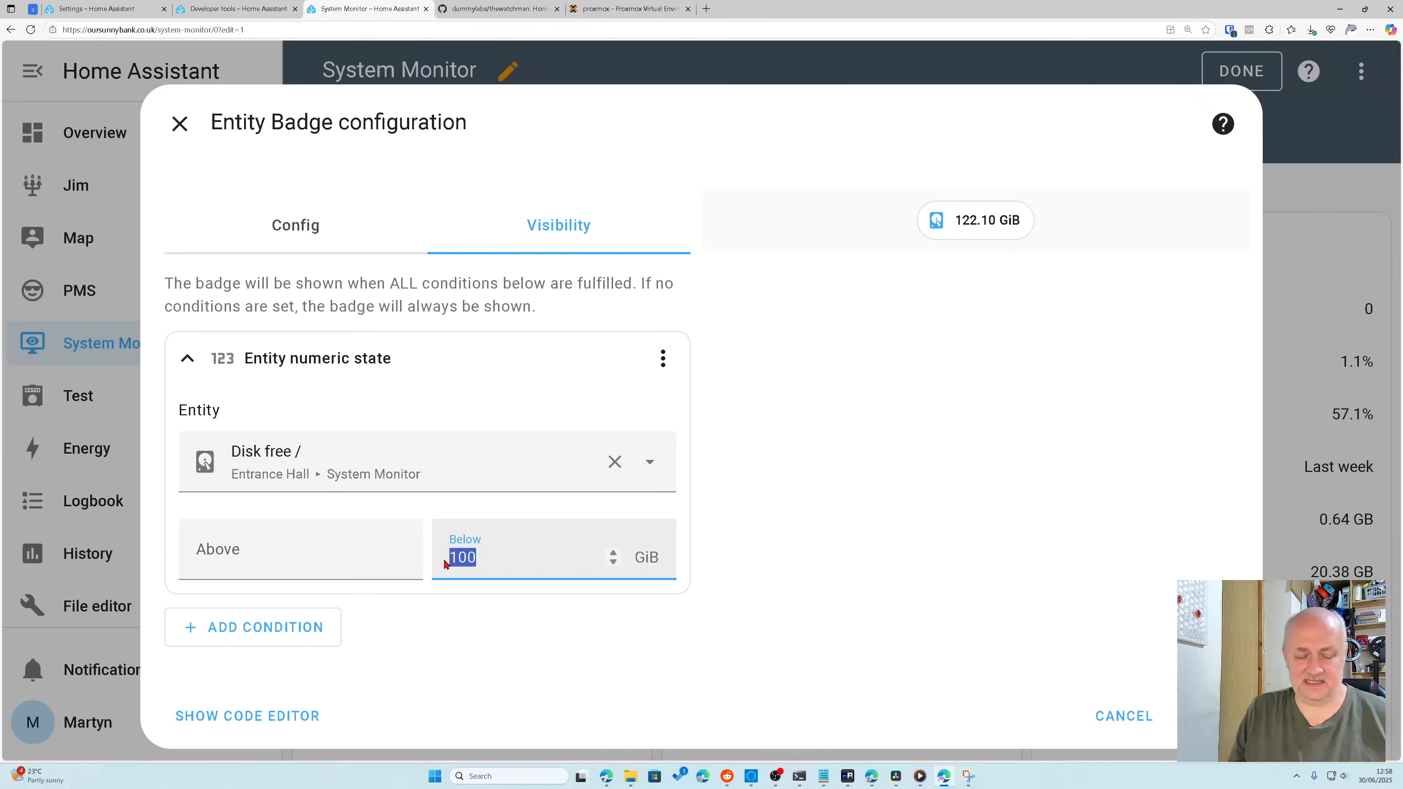
pyautogui.write('30')
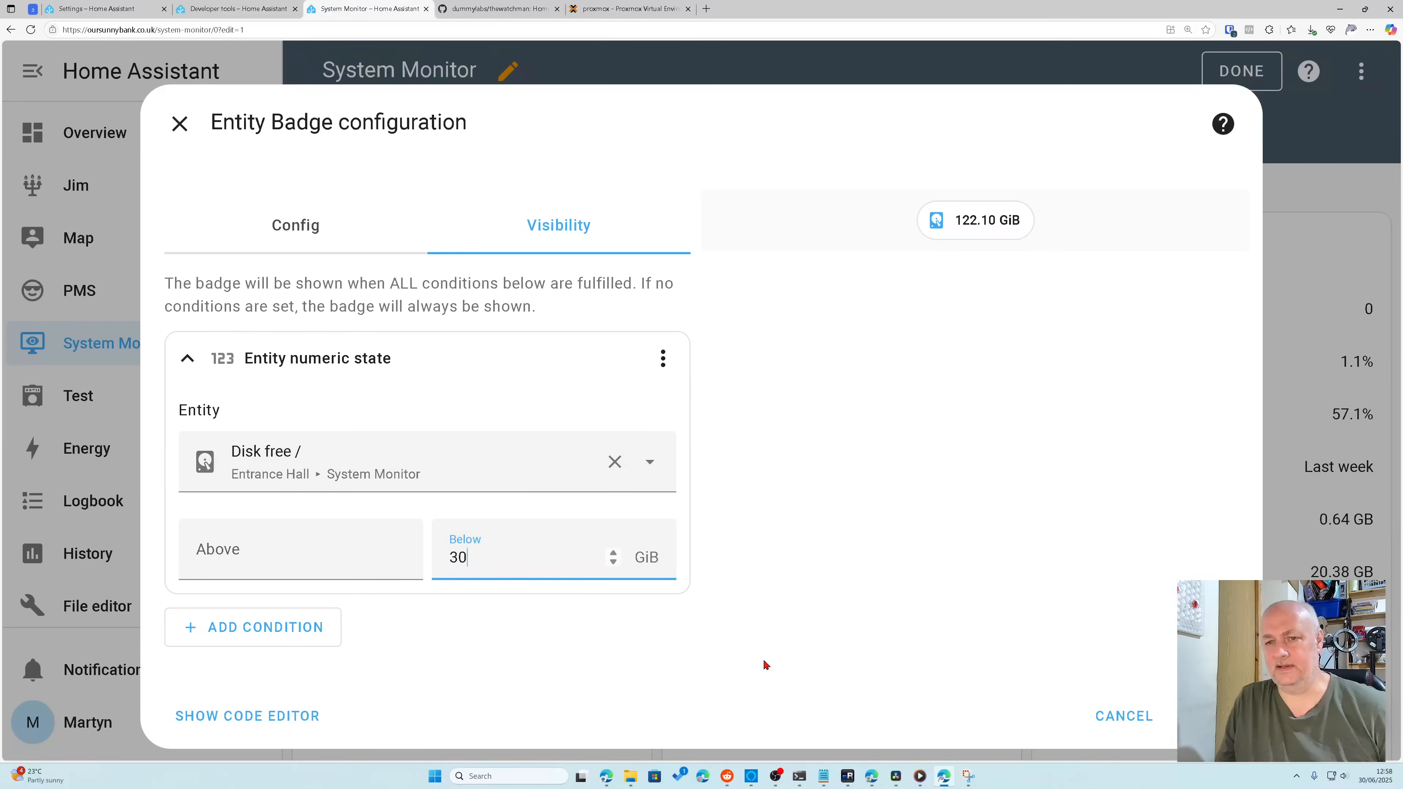
pyautogui.click(1207, 716)
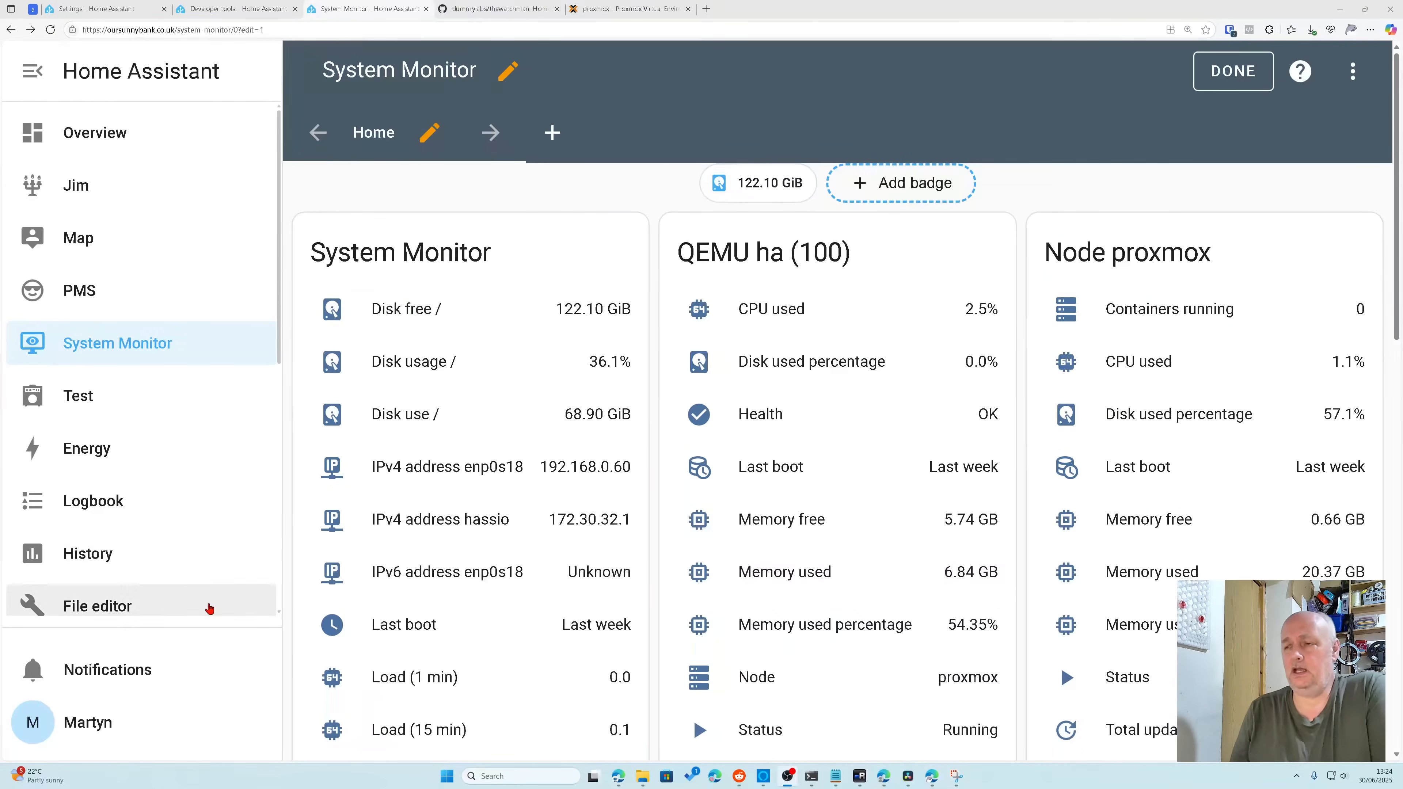
# Step: Review the visibility condition of the Disk free / badge and close its configuration
pyautogui.click(761, 180)
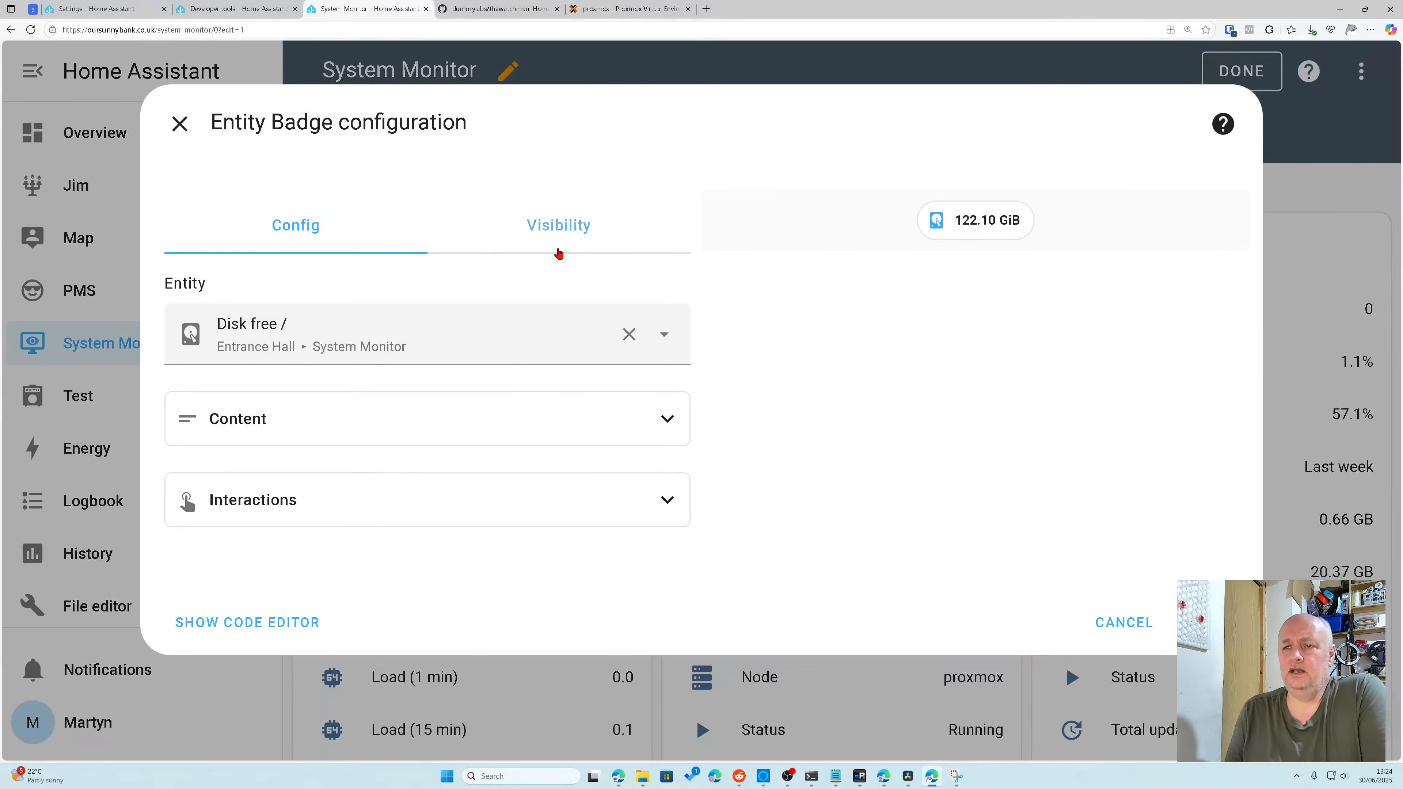
pyautogui.click(559, 250)
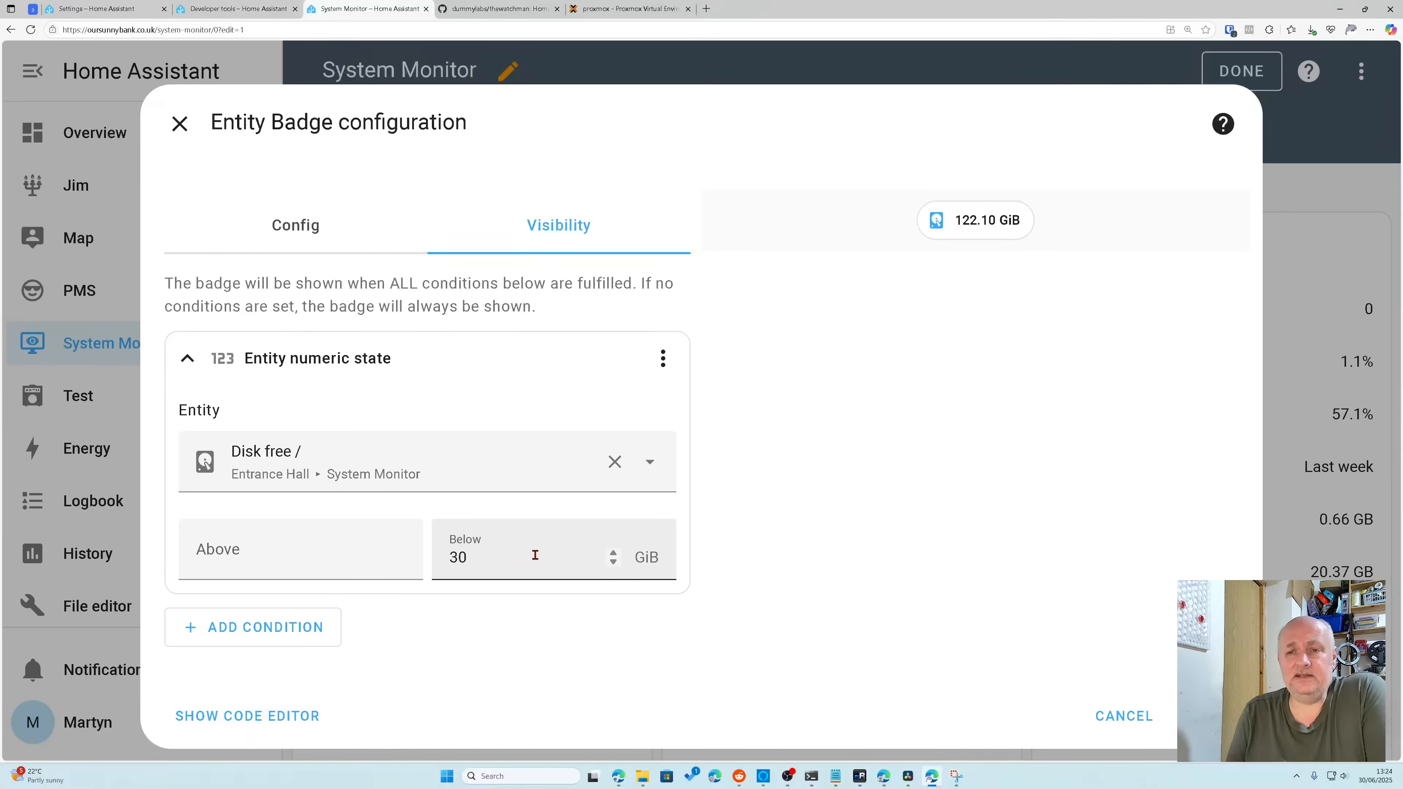
pyautogui.click(188, 126)
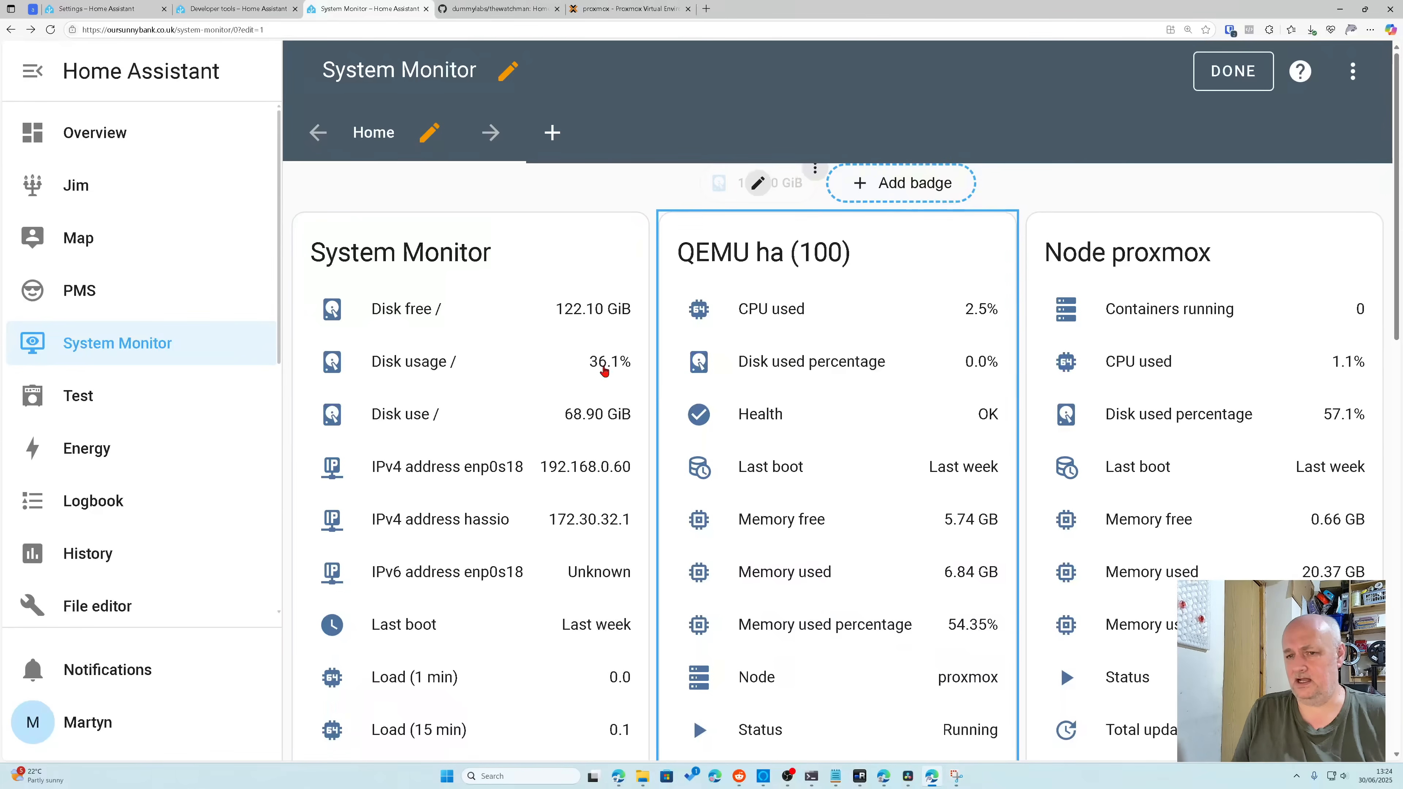
# Step: Open the settings of System Monitor's Last boot entity and copy system_monitor_last_boot from its entity ID
pyautogui.click(404, 627)
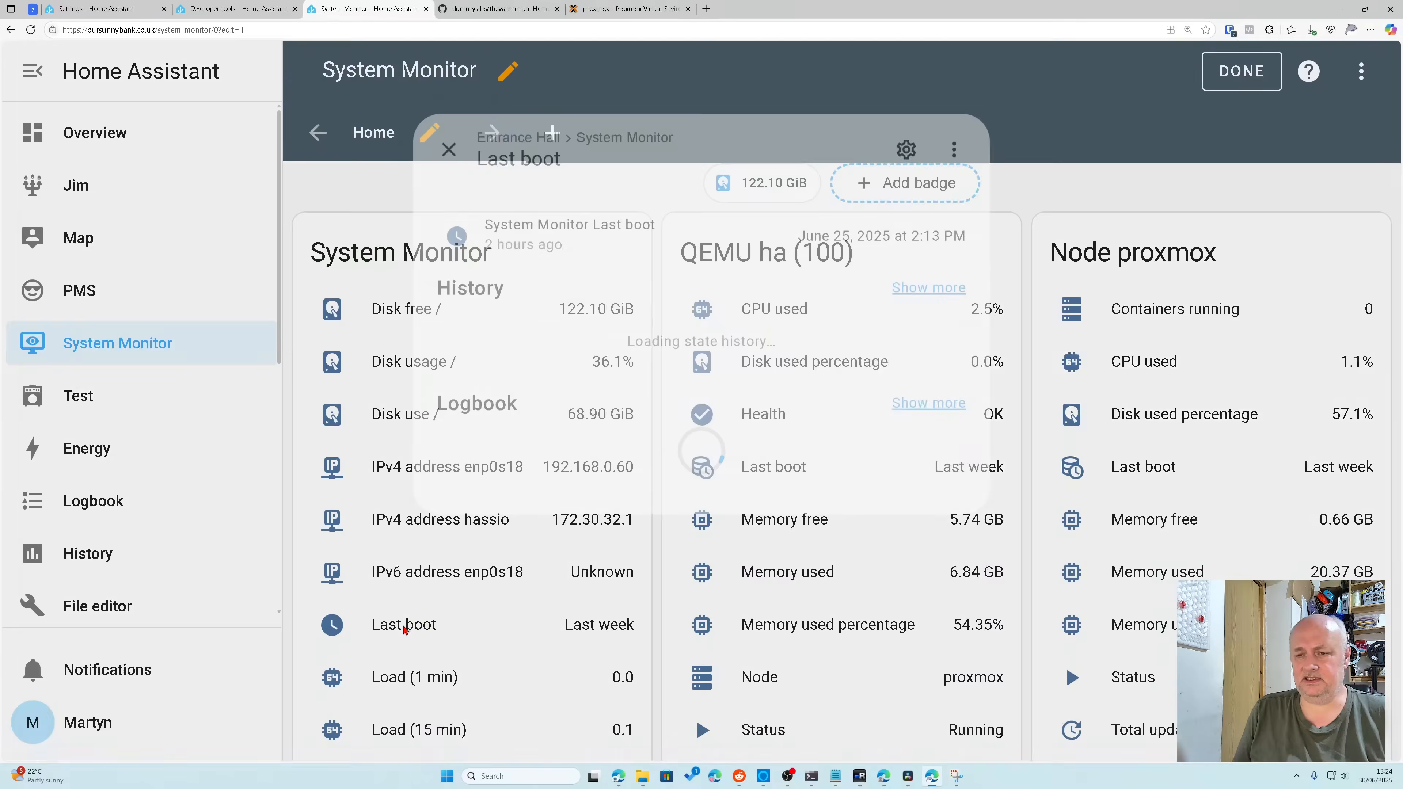
pyautogui.click(928, 125)
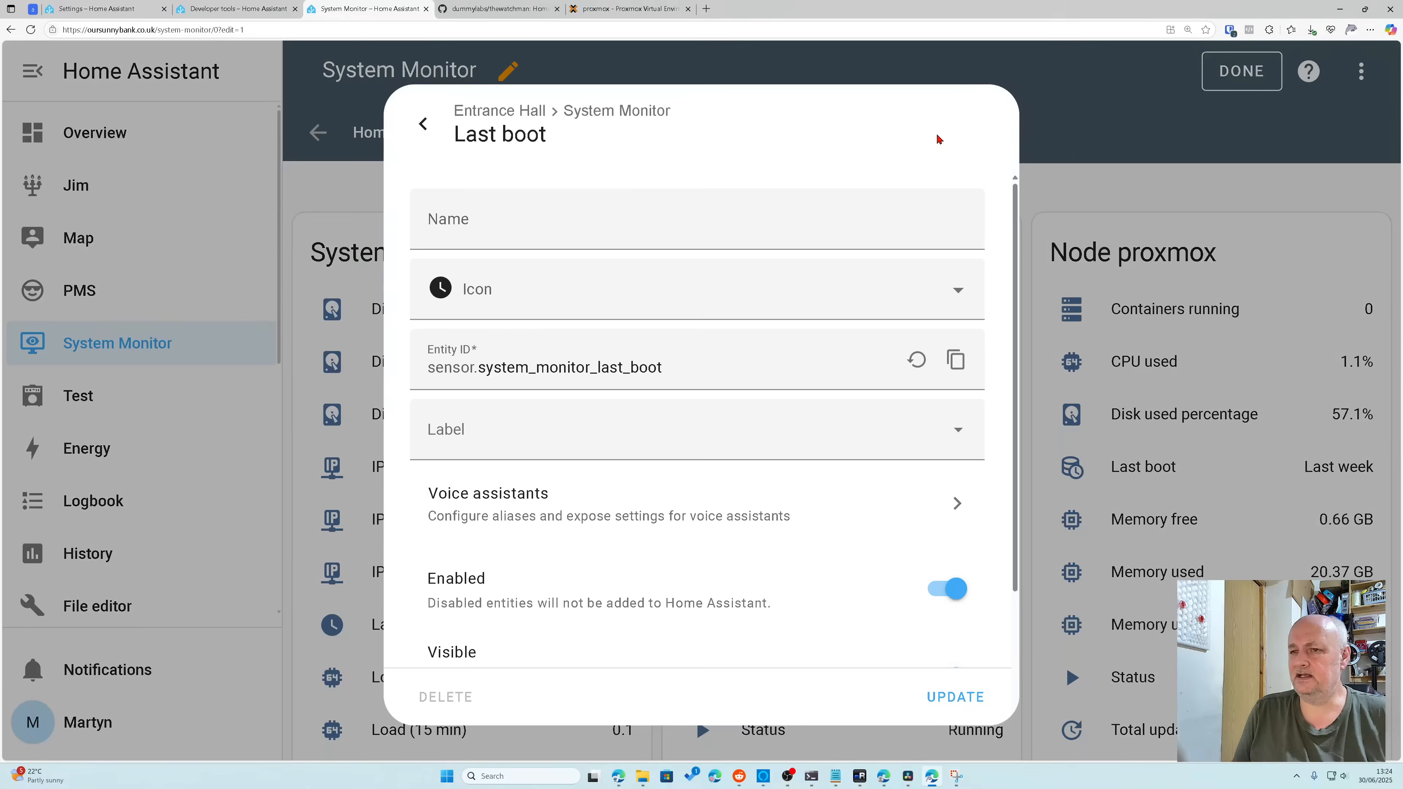
pyautogui.moveTo(662, 368); pyautogui.dragTo(478, 376)
pyautogui.rightClick(519, 365)
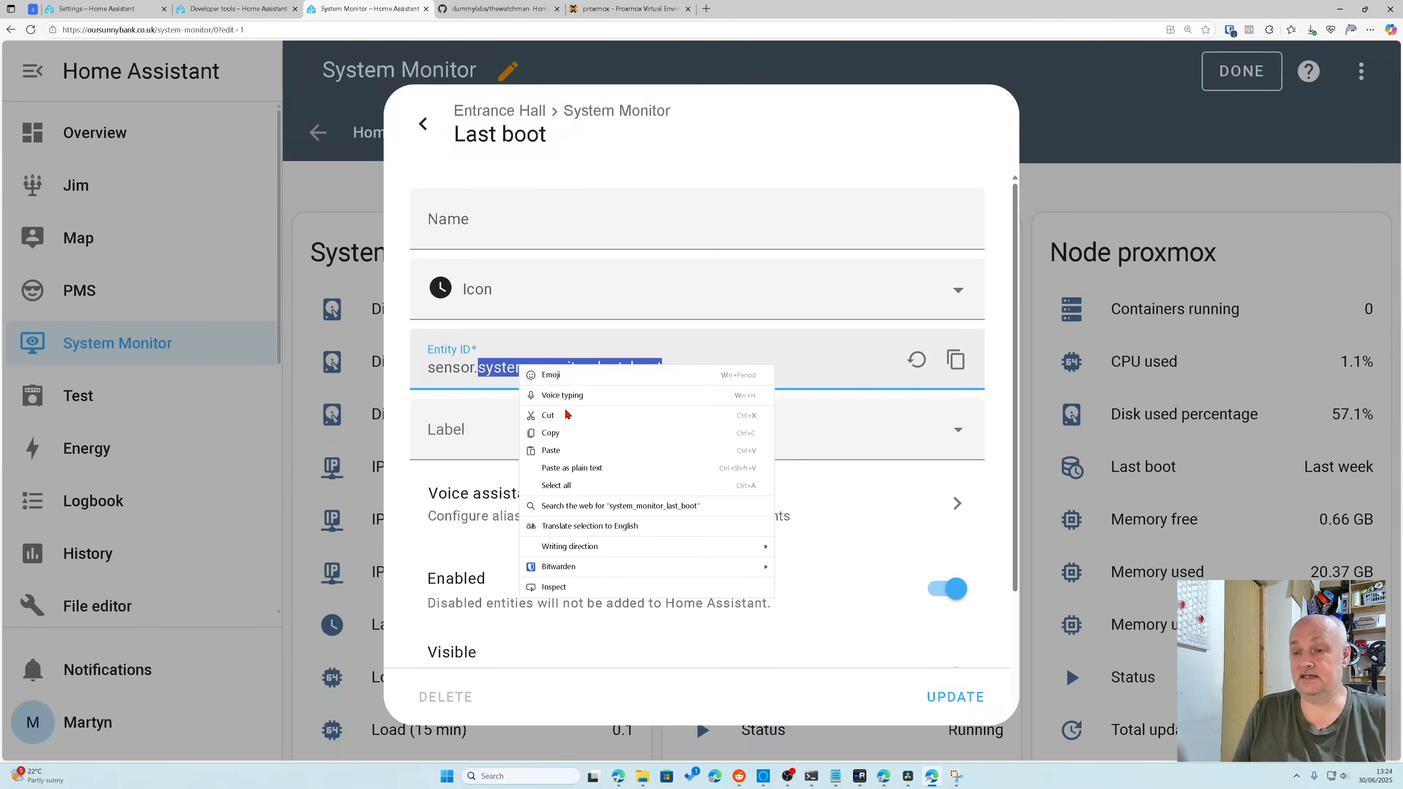
pyautogui.click(555, 437)
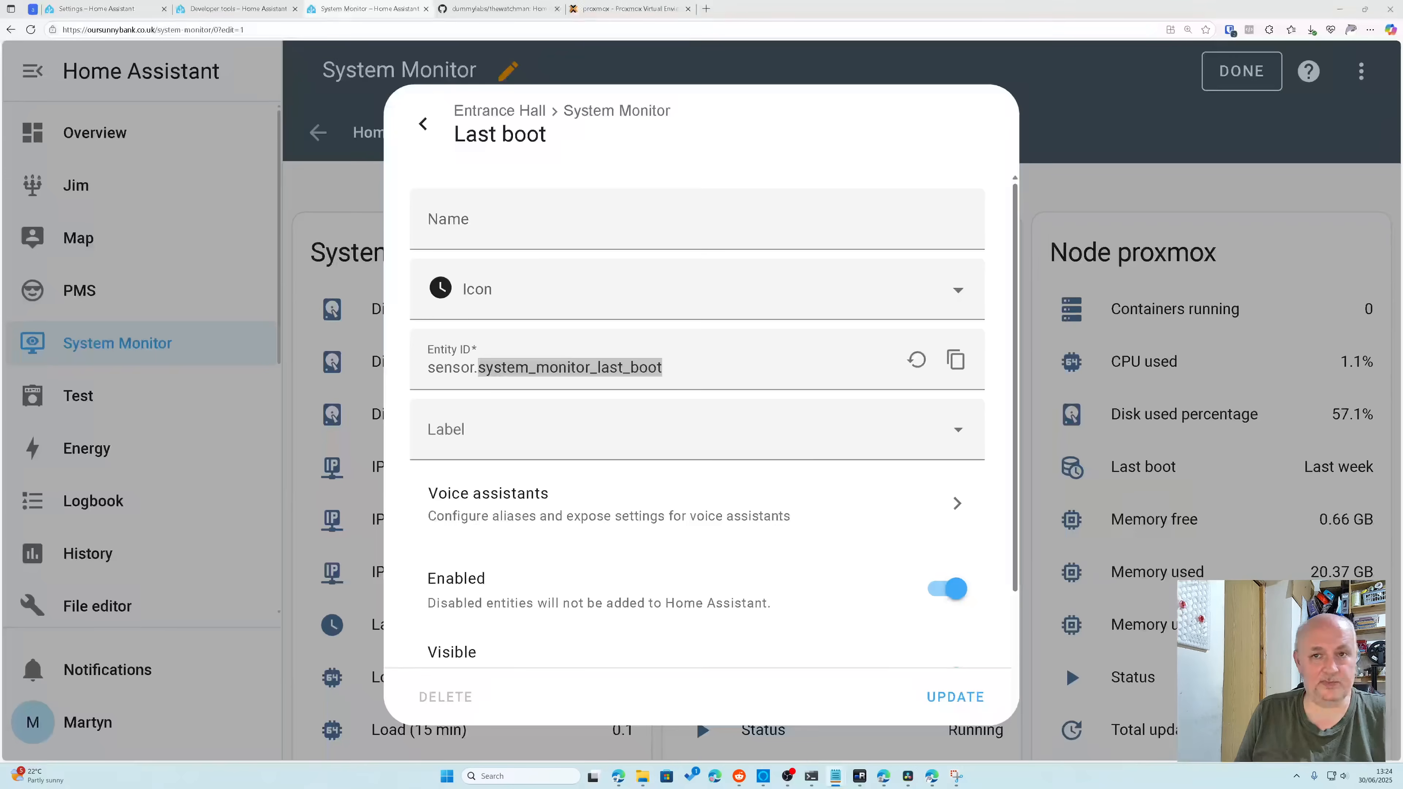
# Step: Switch to Notepad, write sensor.system_monitor_last_boot on the first line and start a second line with "sensor."
pyautogui.moveTo(437, 785); pyautogui.dragTo(454, 453)
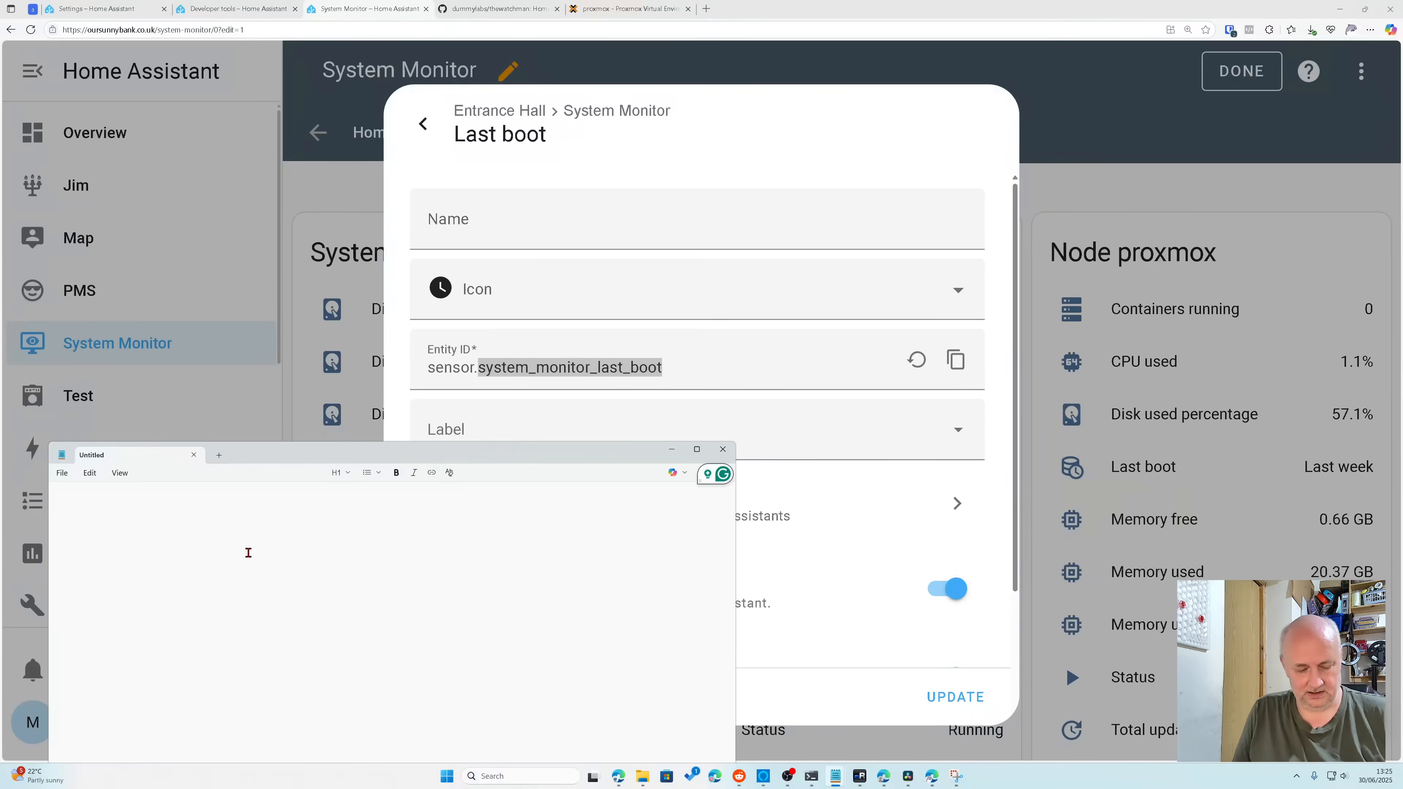
pyautogui.hotkey('ctrl', 'v')
pyautogui.click(57, 496)
pyautogui.write('s')
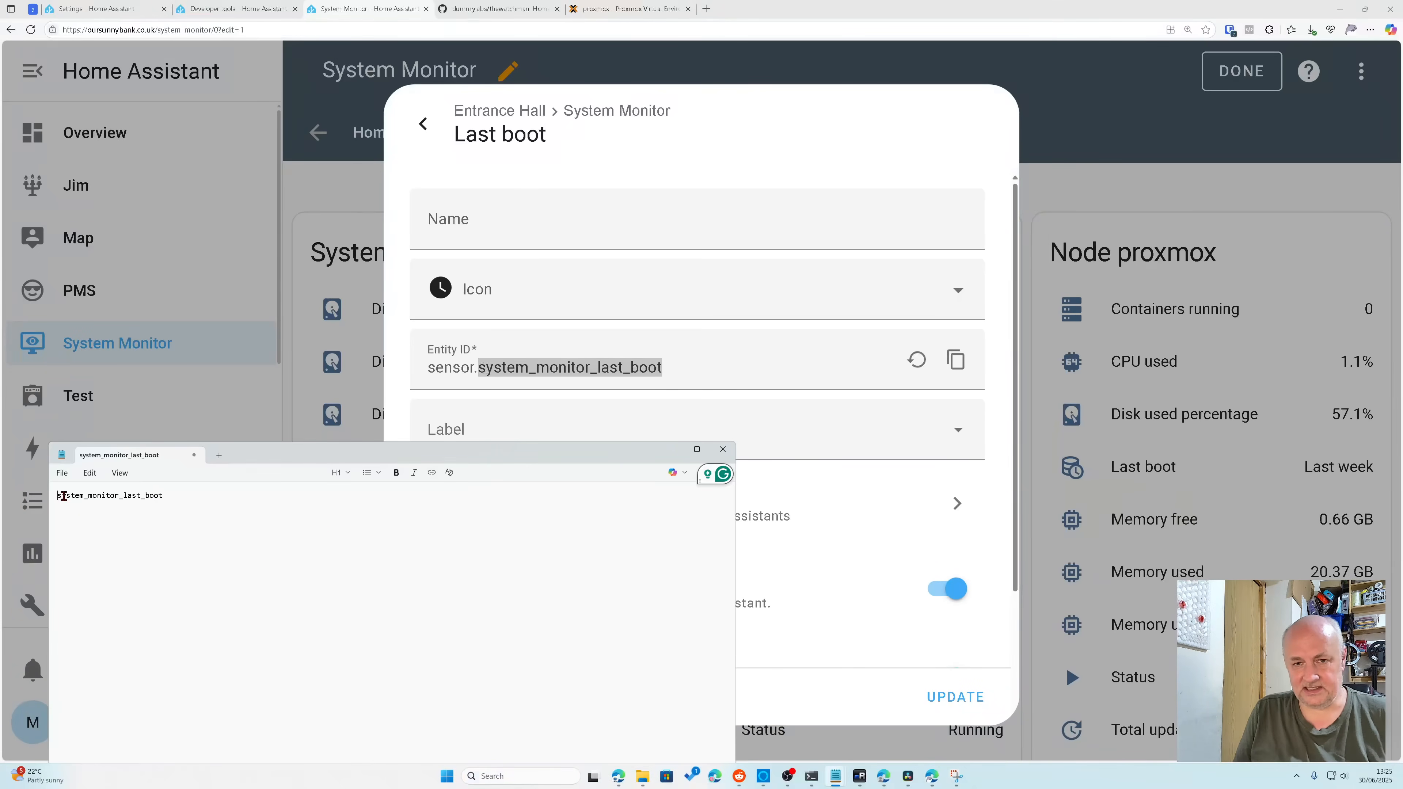
pyautogui.write('e')
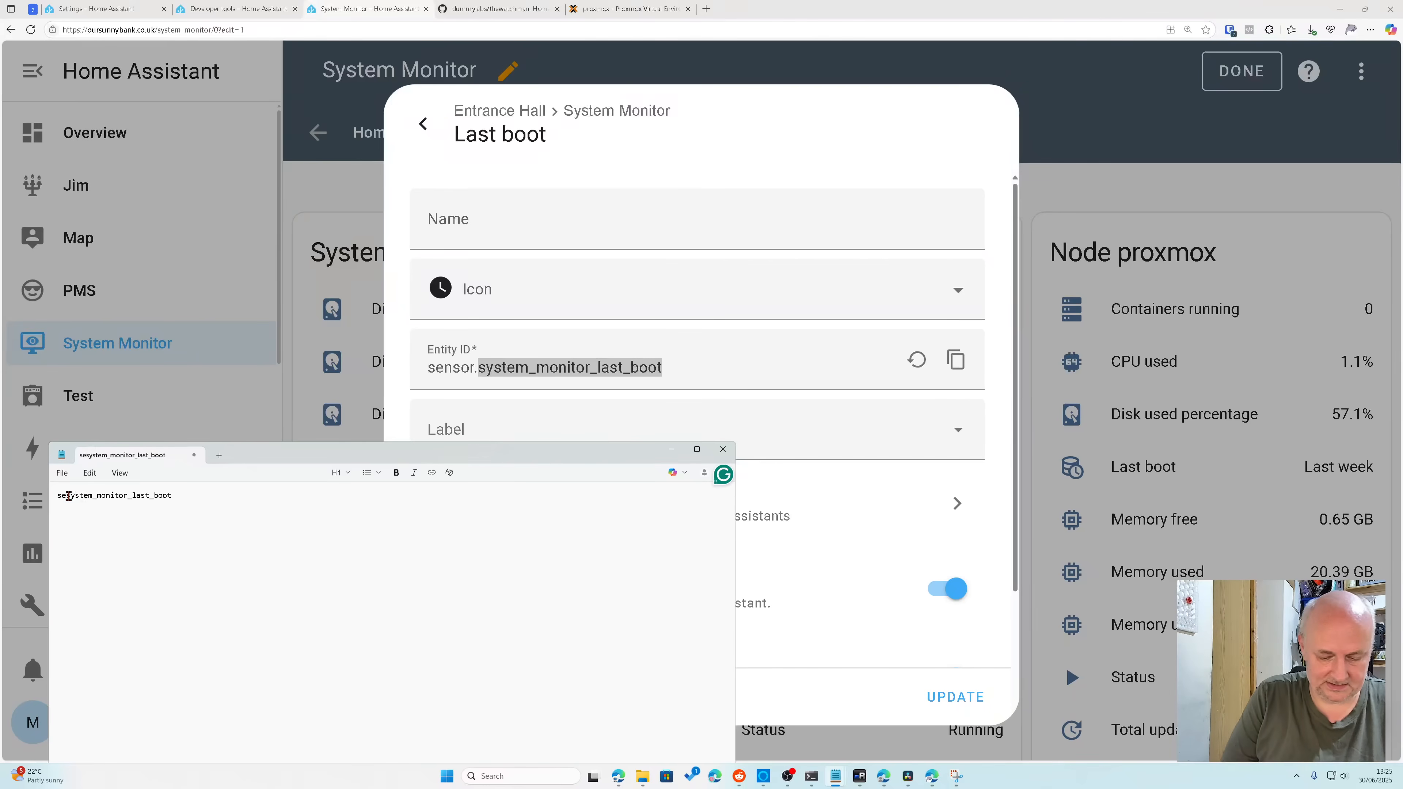
pyautogui.write('nsor')
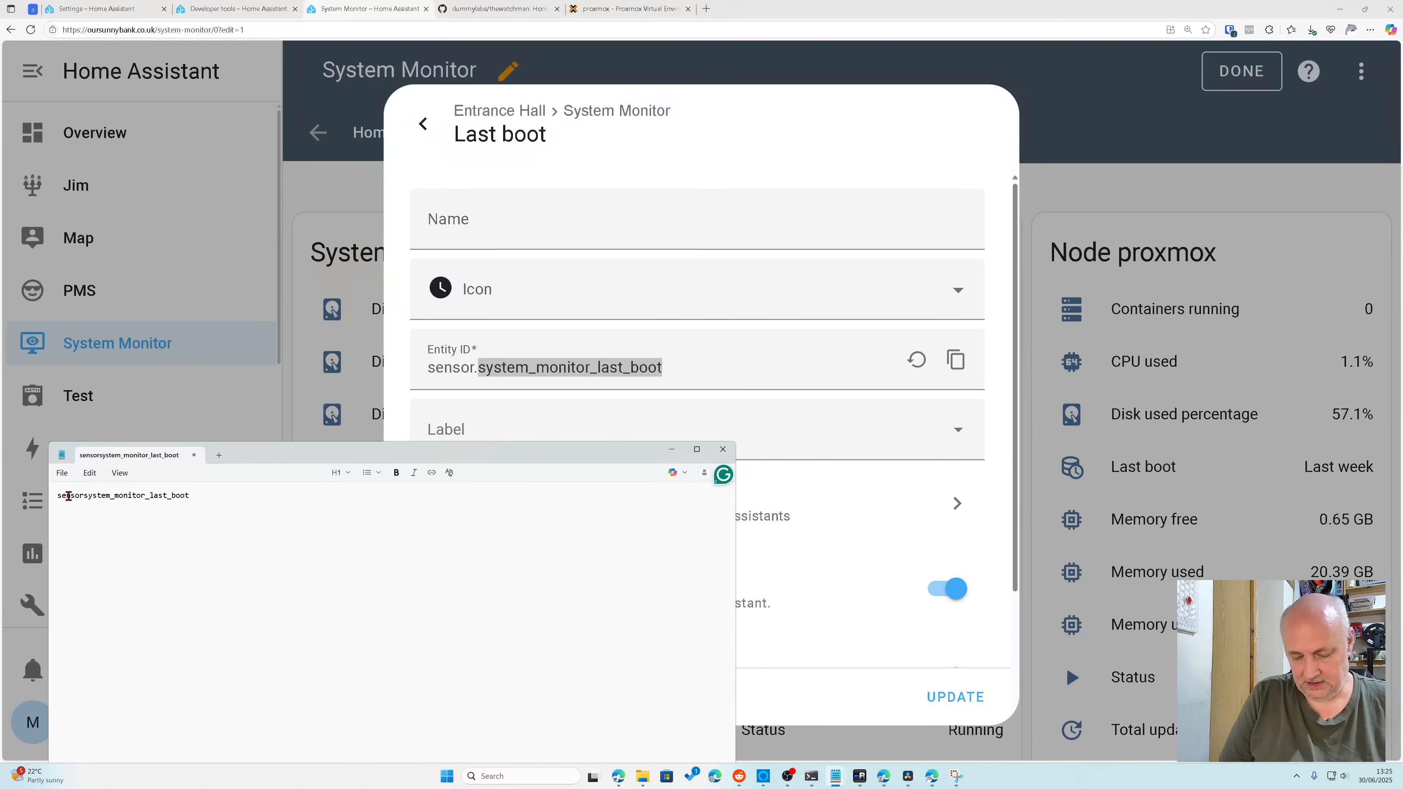
pyautogui.write('.')
pyautogui.hotkey('shift', 'Home')
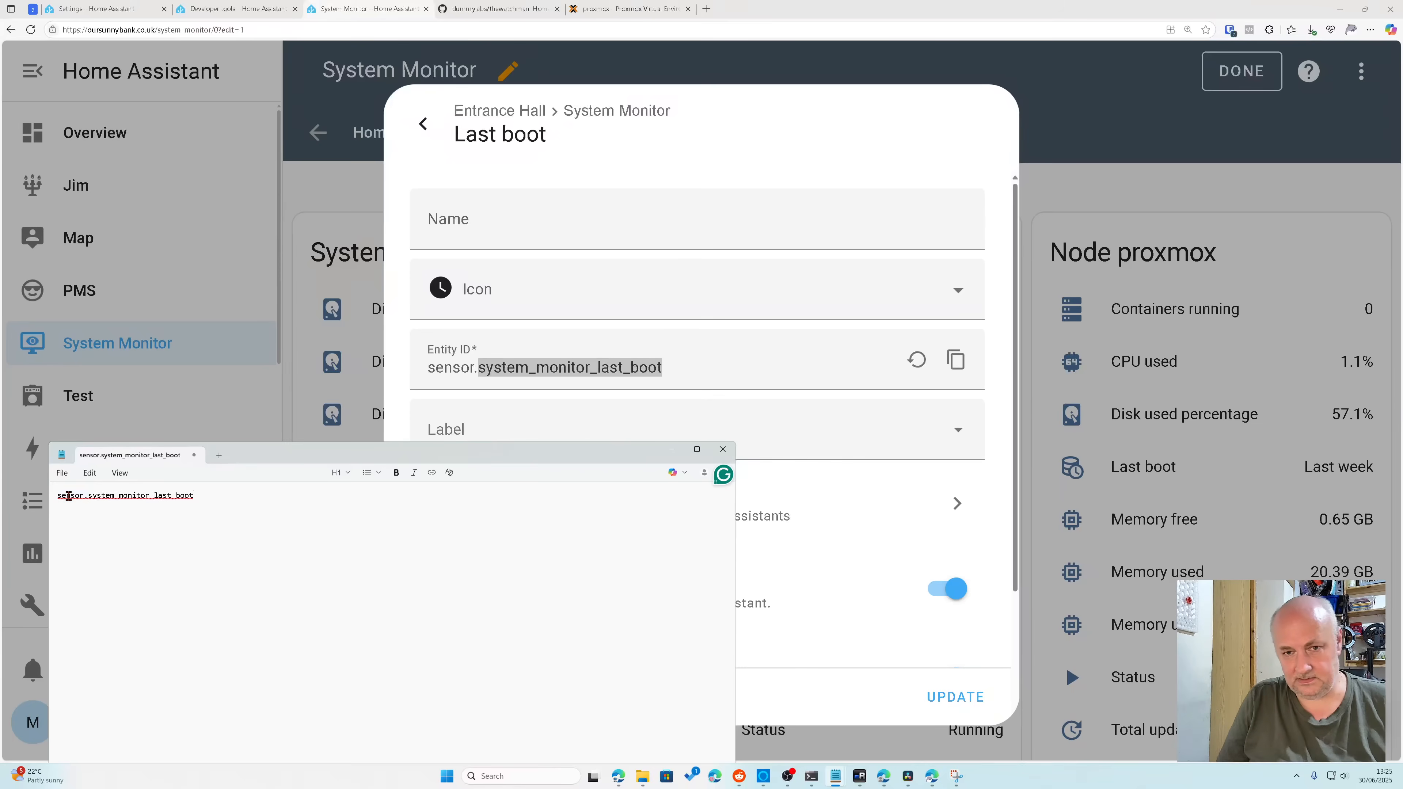
pyautogui.press('Return')
pyautogui.write('sensor.')
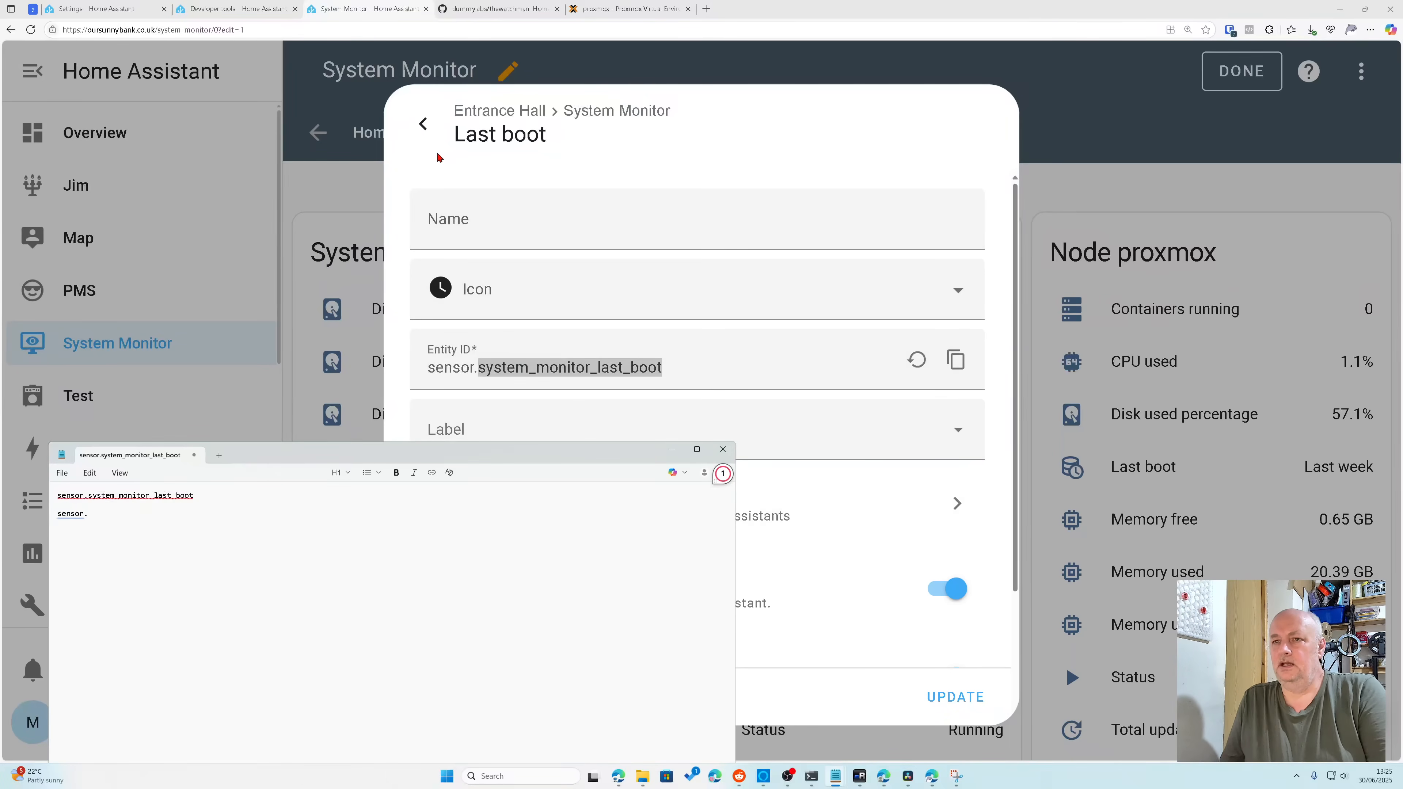
# Step: Return to Home Assistant, close the Last boot settings, and check the entity ID of Node proxmox's Last boot
pyautogui.click(649, 132)
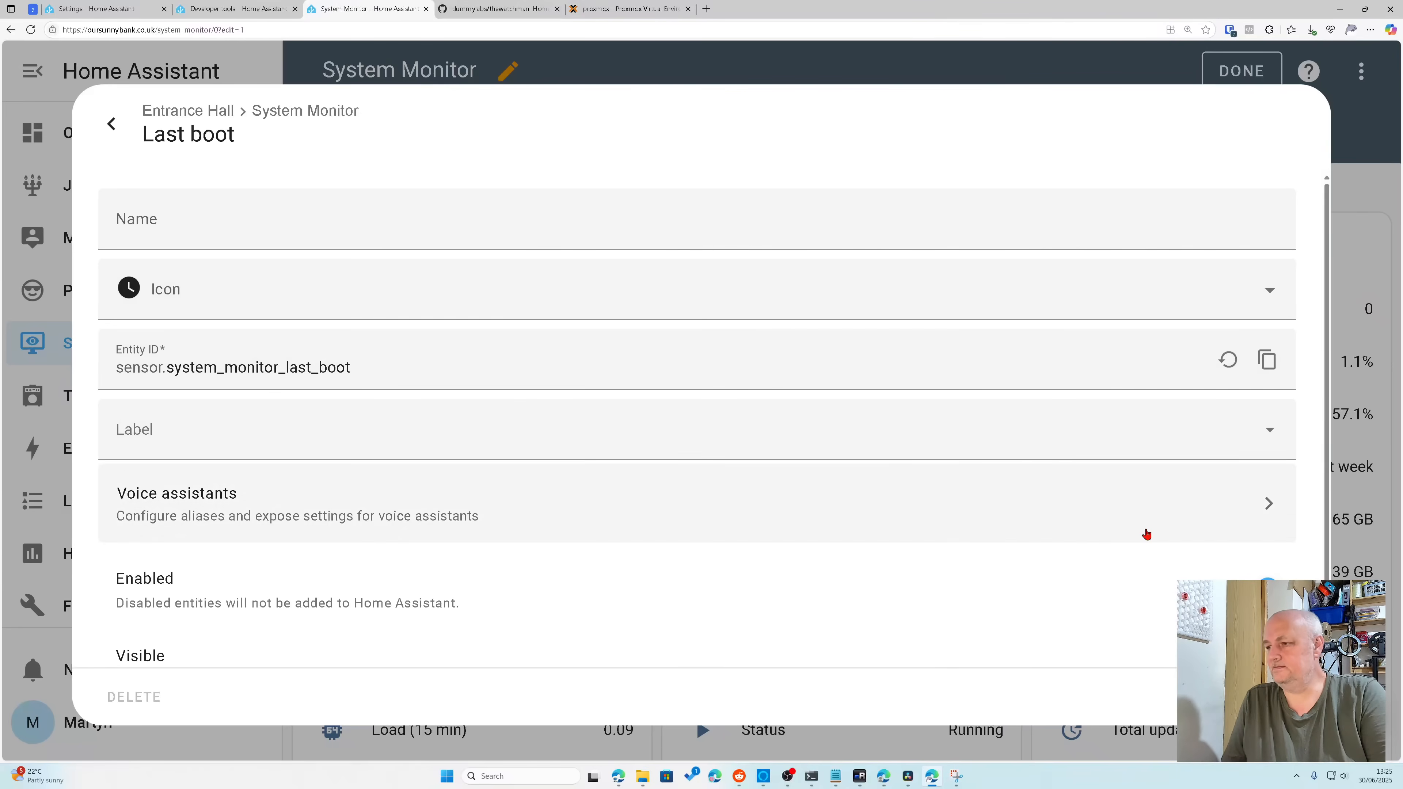
pyautogui.press('Escape')
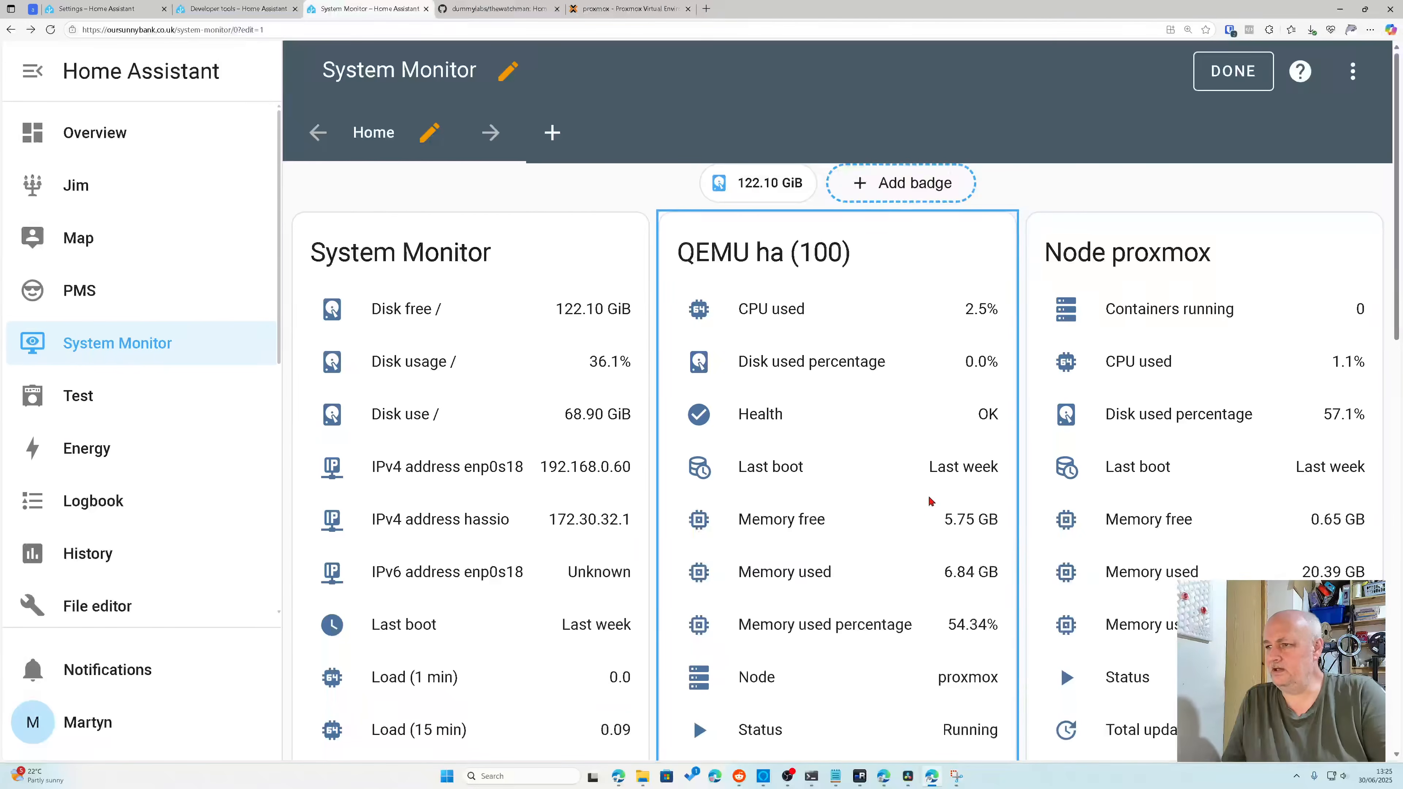
pyautogui.click(1135, 476)
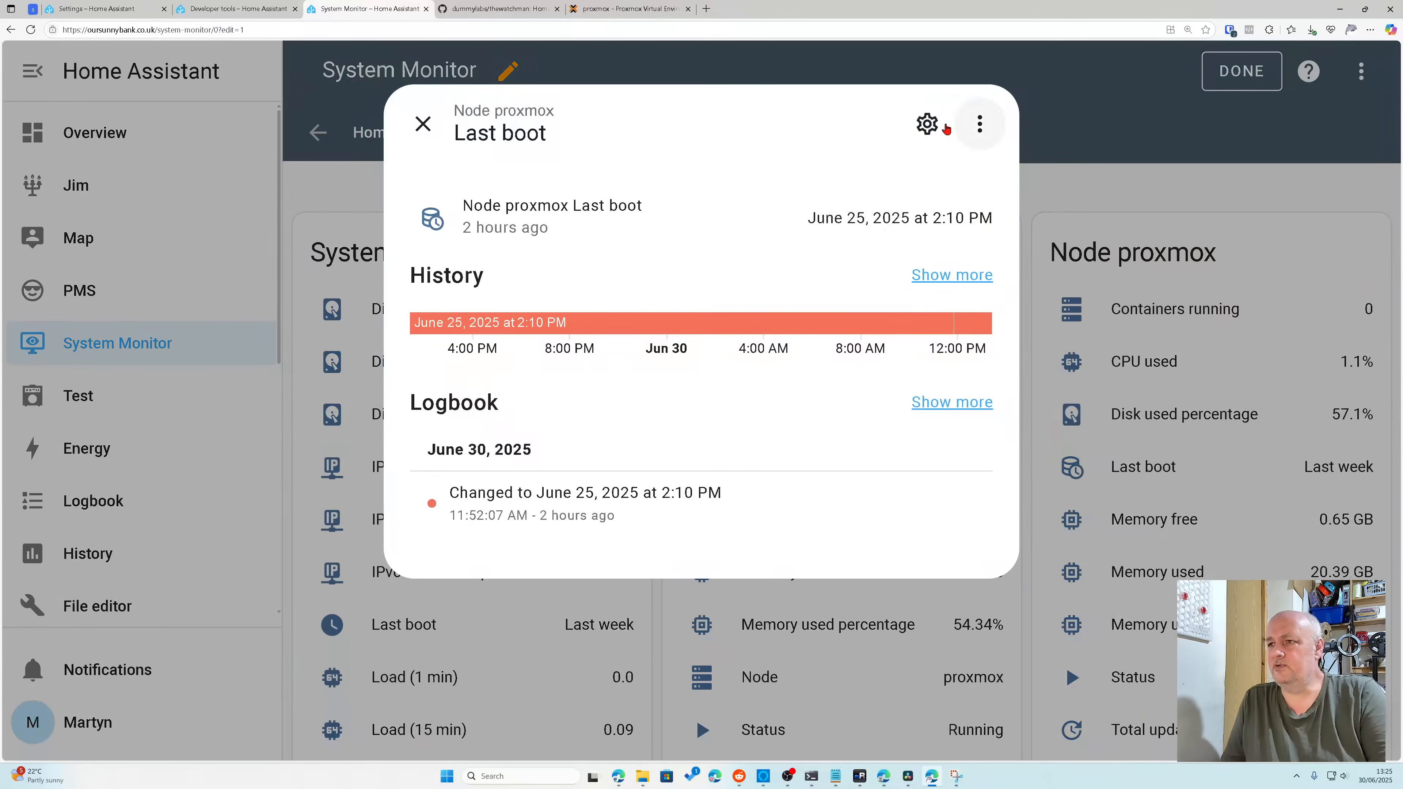
pyautogui.click(927, 124)
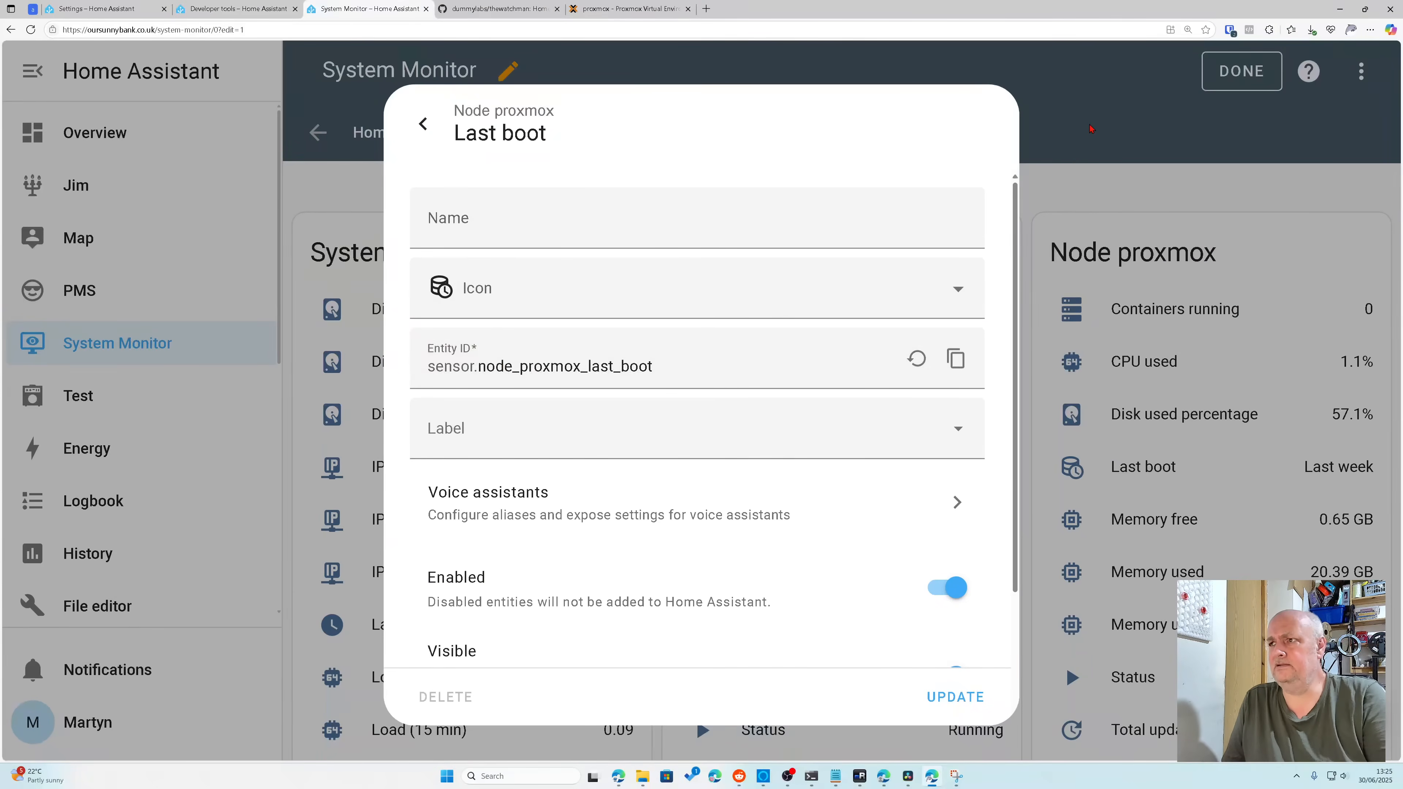
pyautogui.click(1077, 146)
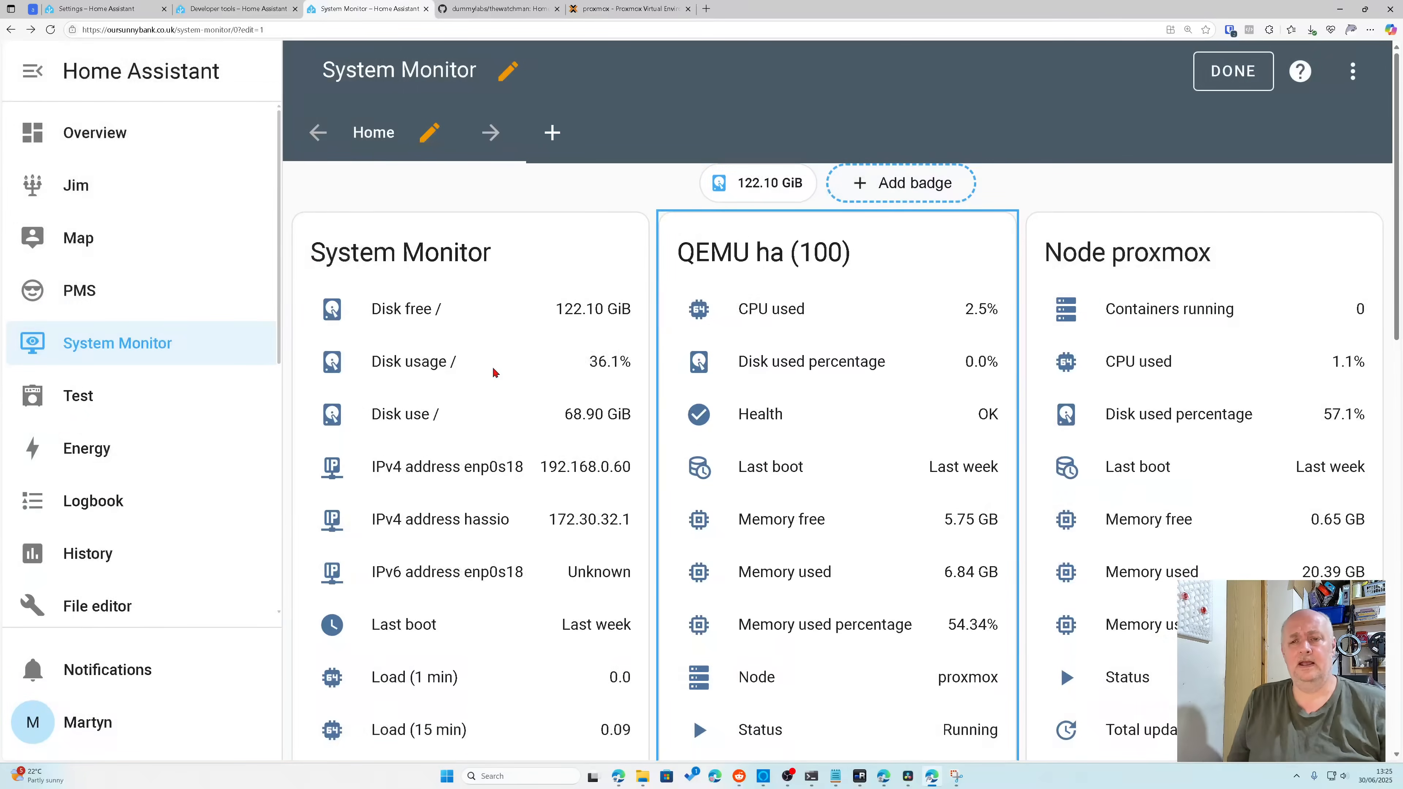
# Step: Open the Backup service page from the Devices & services settings
pyautogui.scroll(-5, 38, 429)
pyautogui.scroll(-3, 210, 439)
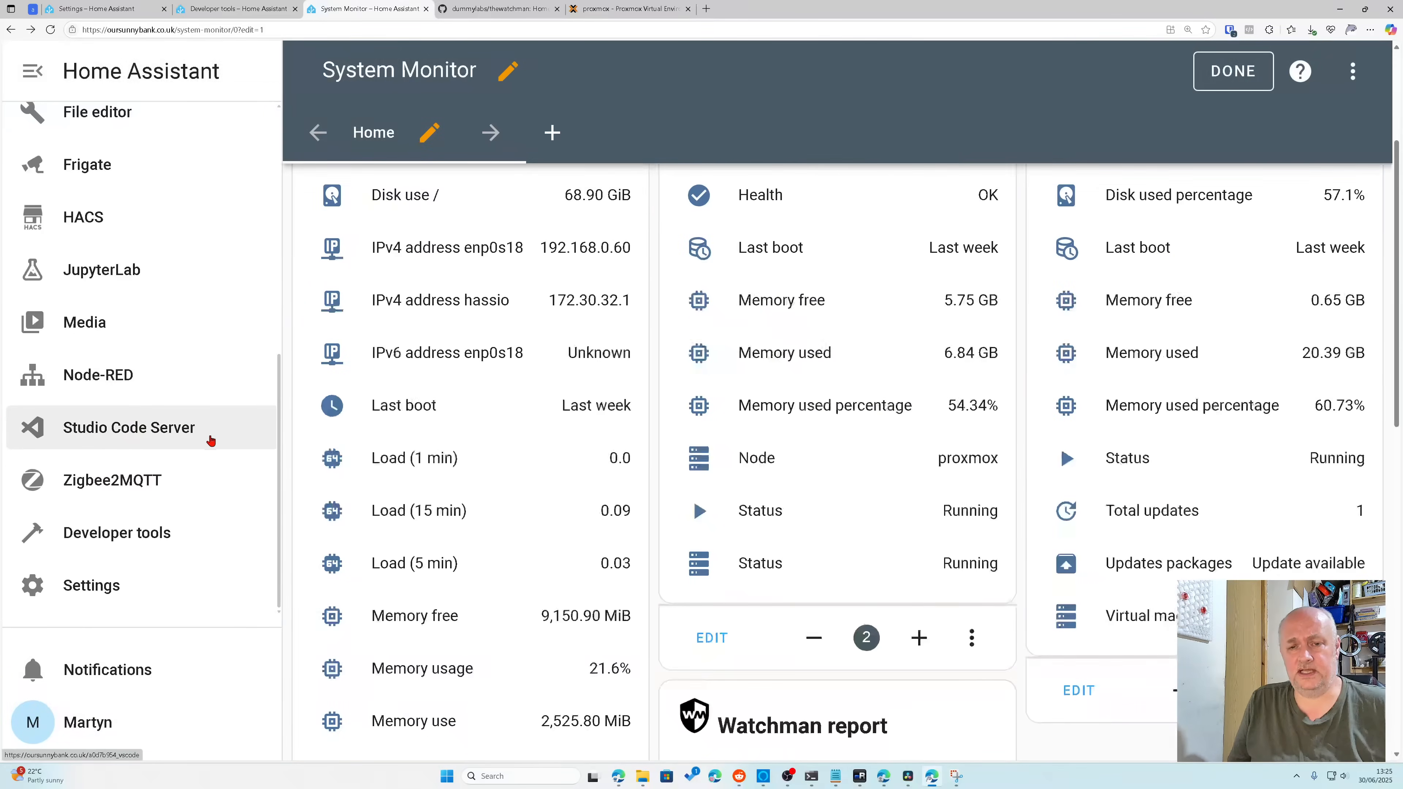
pyautogui.click(126, 589)
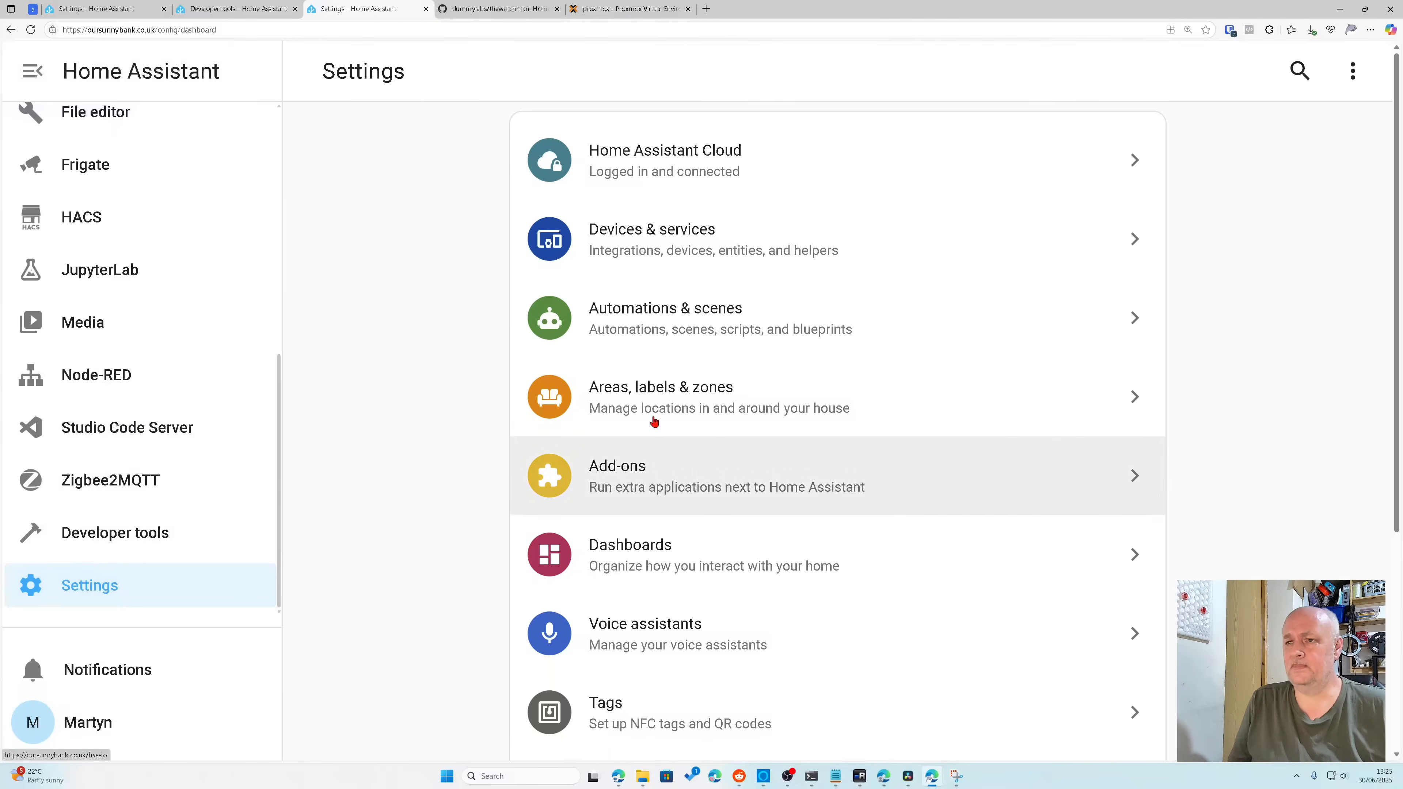
pyautogui.click(723, 272)
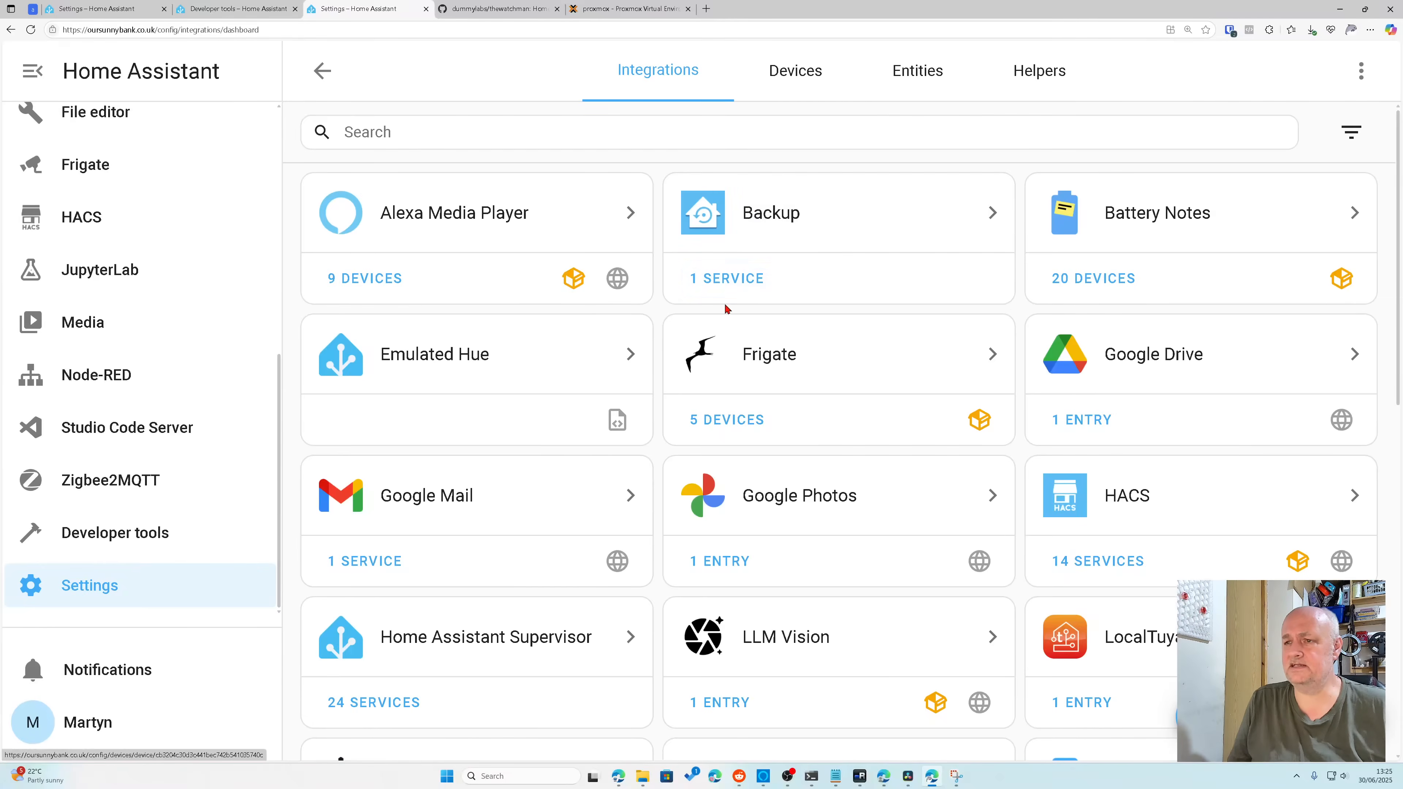
pyautogui.click(728, 284)
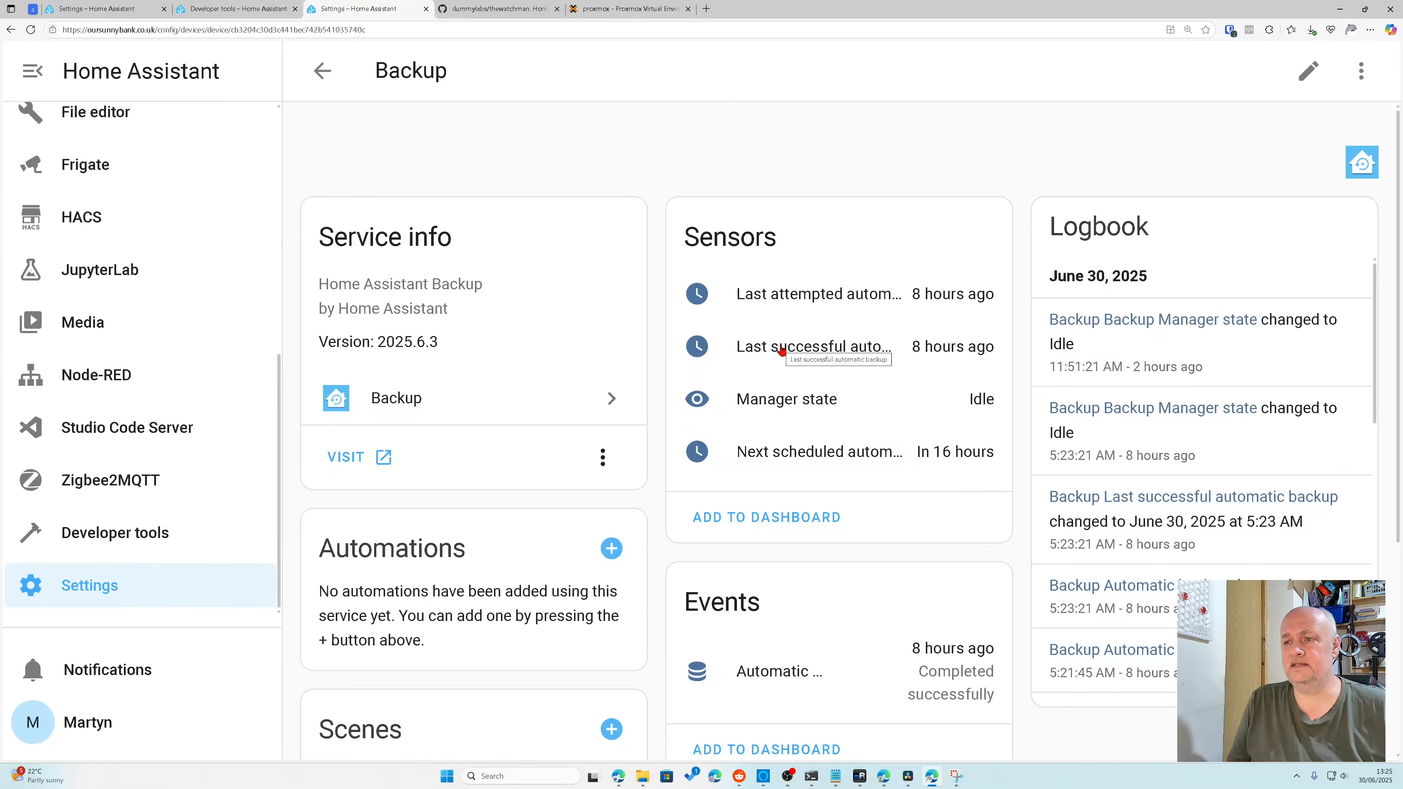
# Step: Copy backup_last_successful_automatic_backup from the entity ID of the Last successful automatic backup sensor and close its settings
pyautogui.click(765, 355)
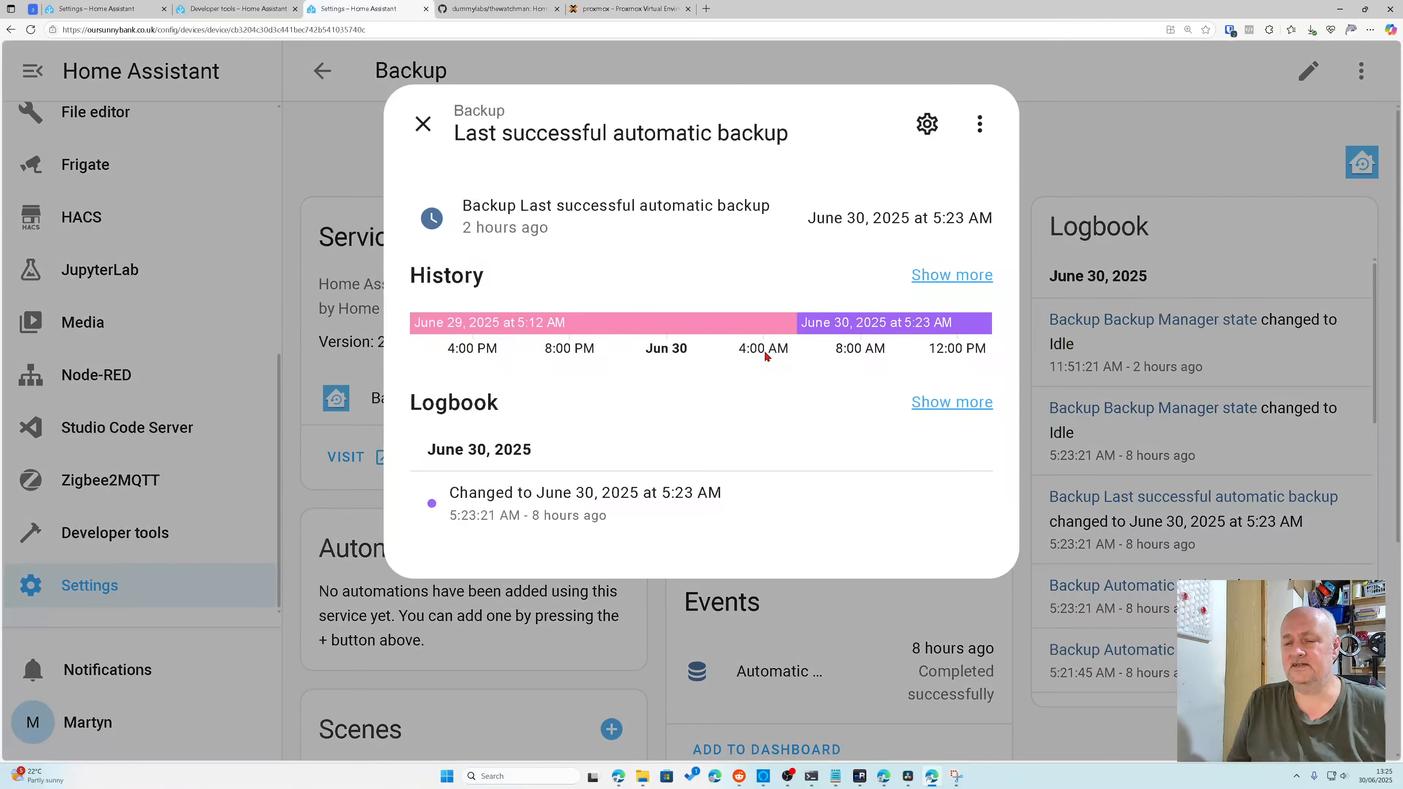
pyautogui.click(927, 124)
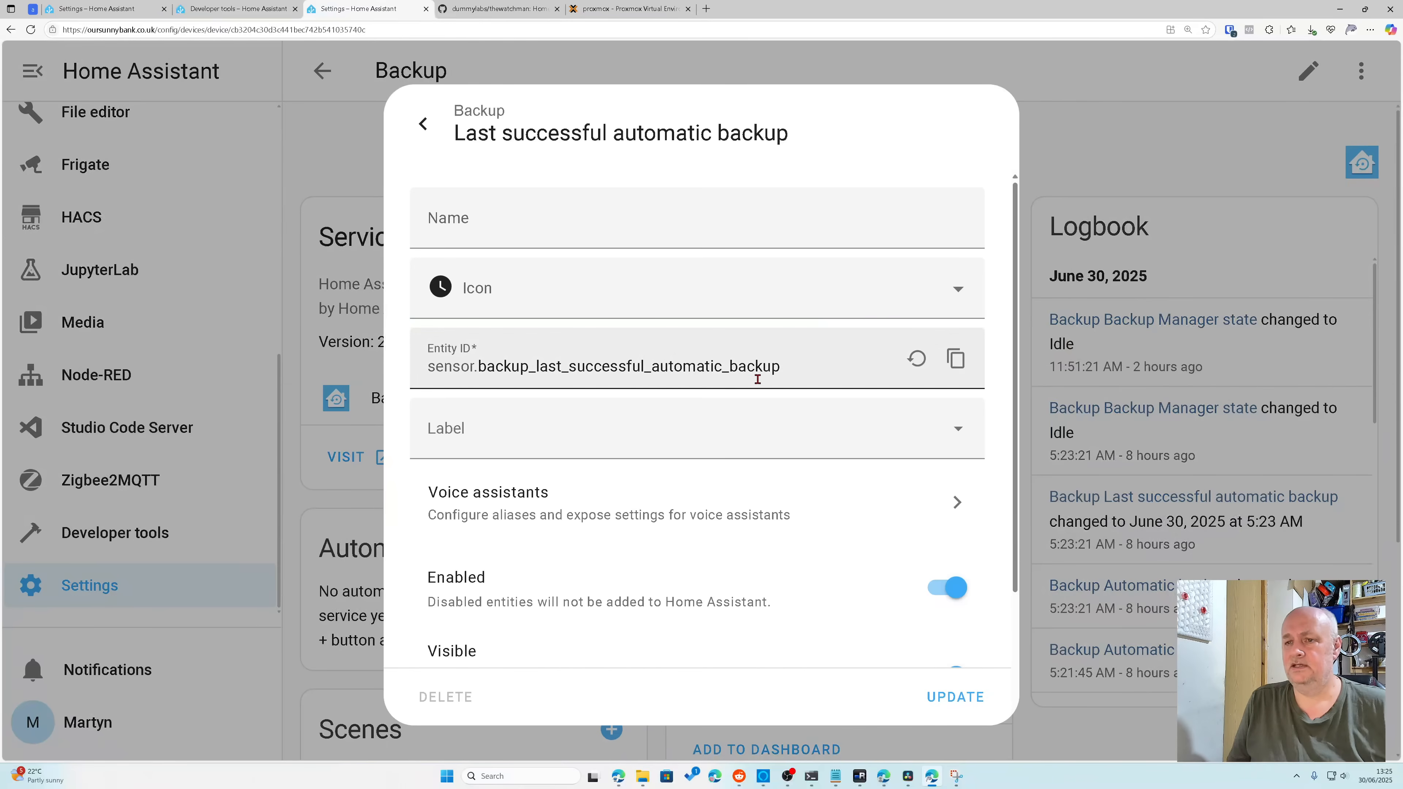
pyautogui.moveTo(783, 366); pyautogui.dragTo(478, 367)
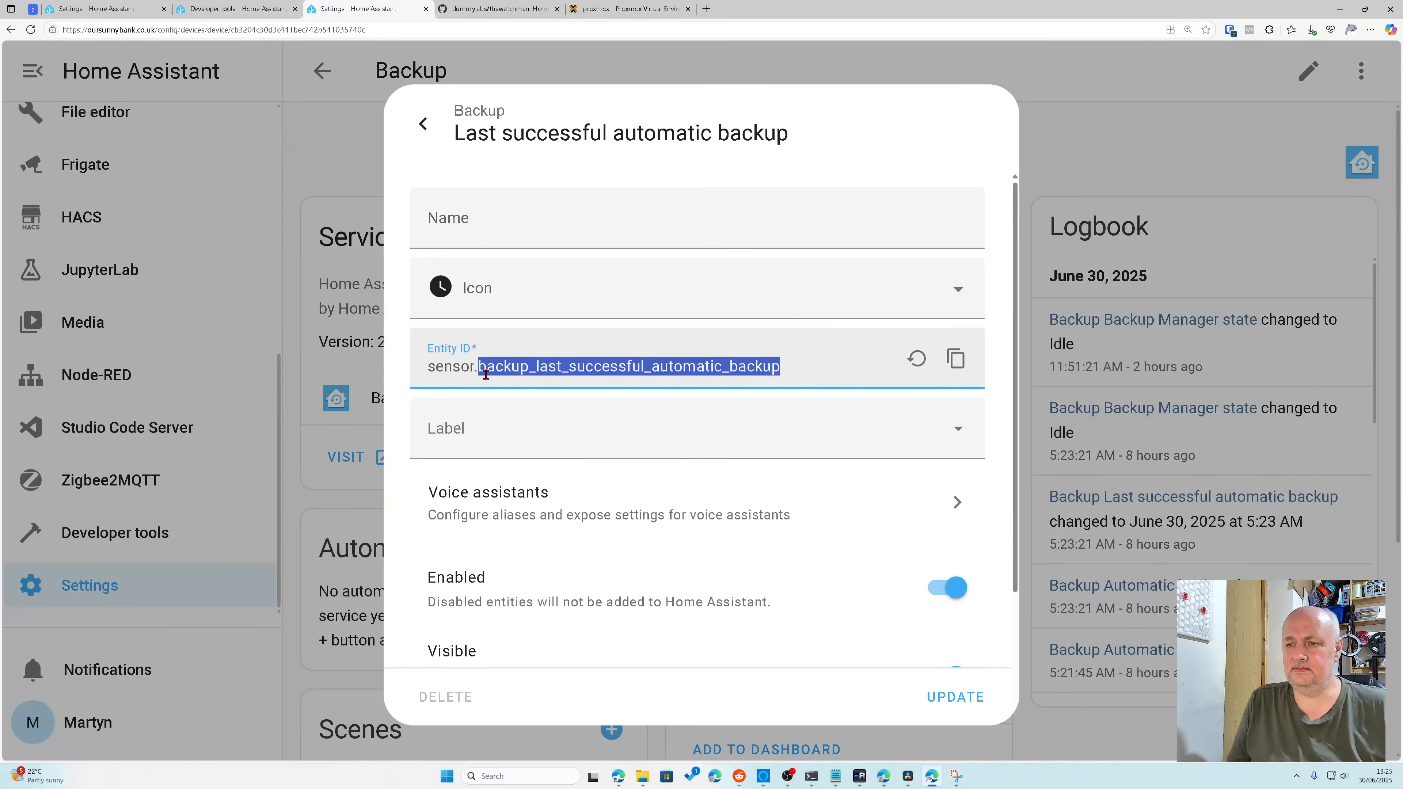
pyautogui.rightClick(539, 369)
pyautogui.click(553, 438)
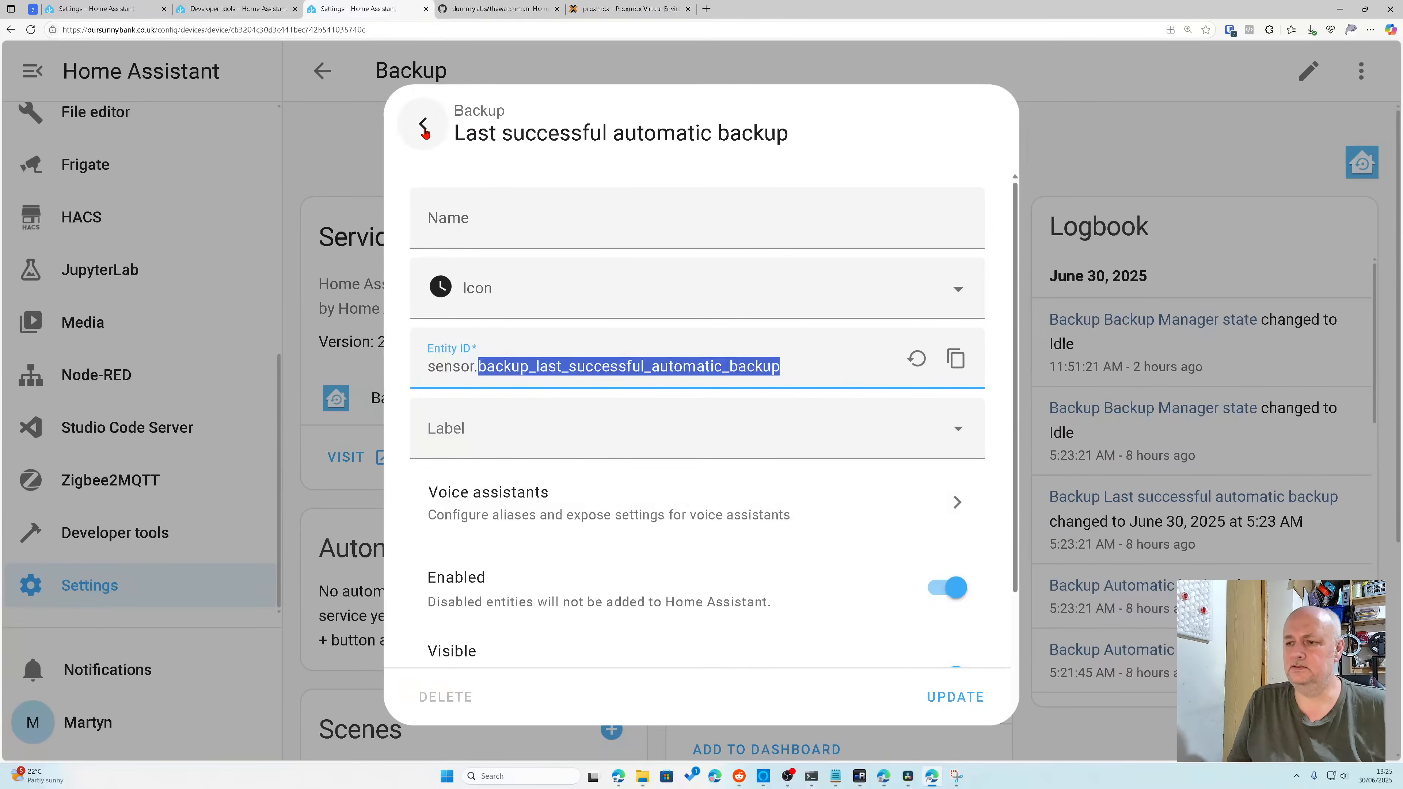
pyautogui.click(957, 701)
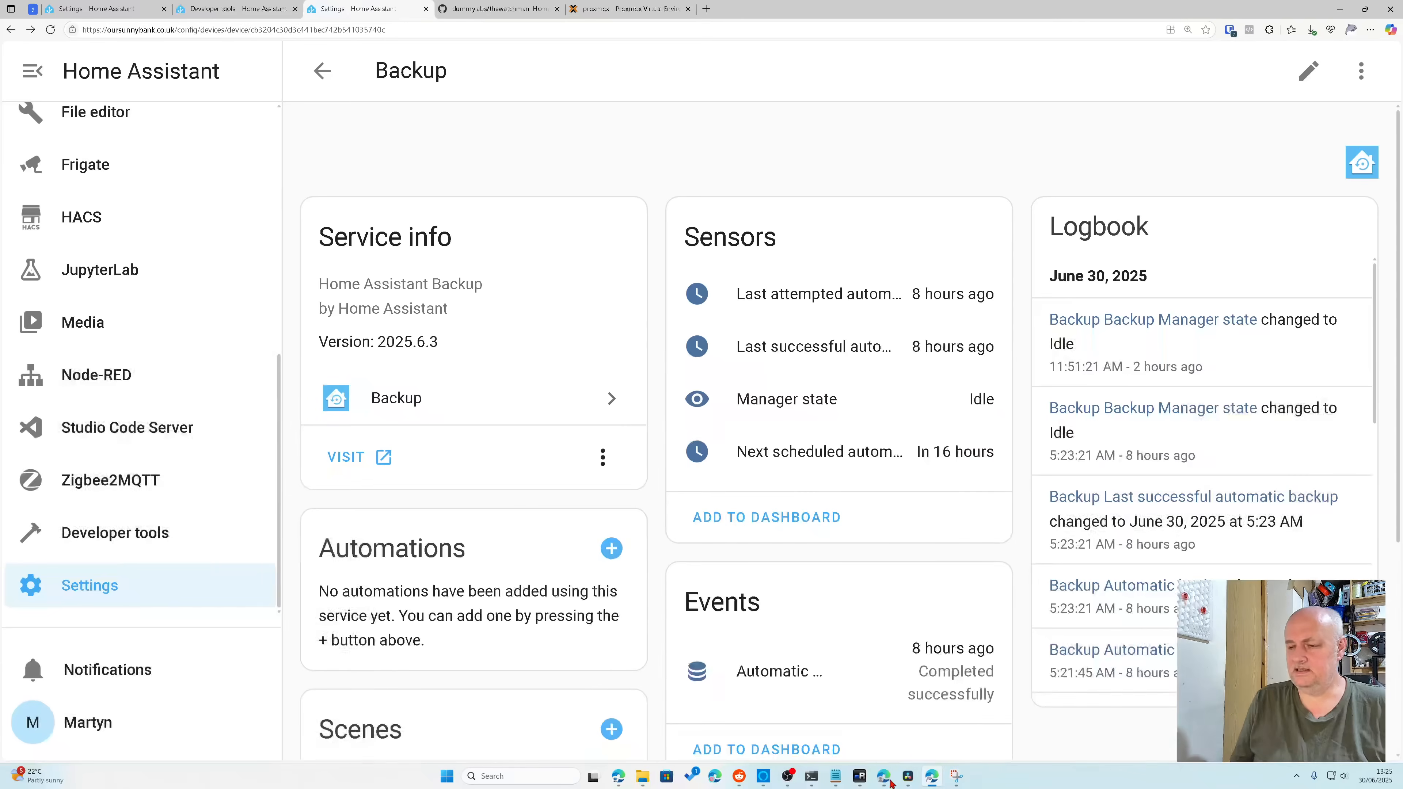
# Step: Switch to Notepad and complete the second line as sensor.backup_last_successful_automatic_backup
pyautogui.click(836, 779)
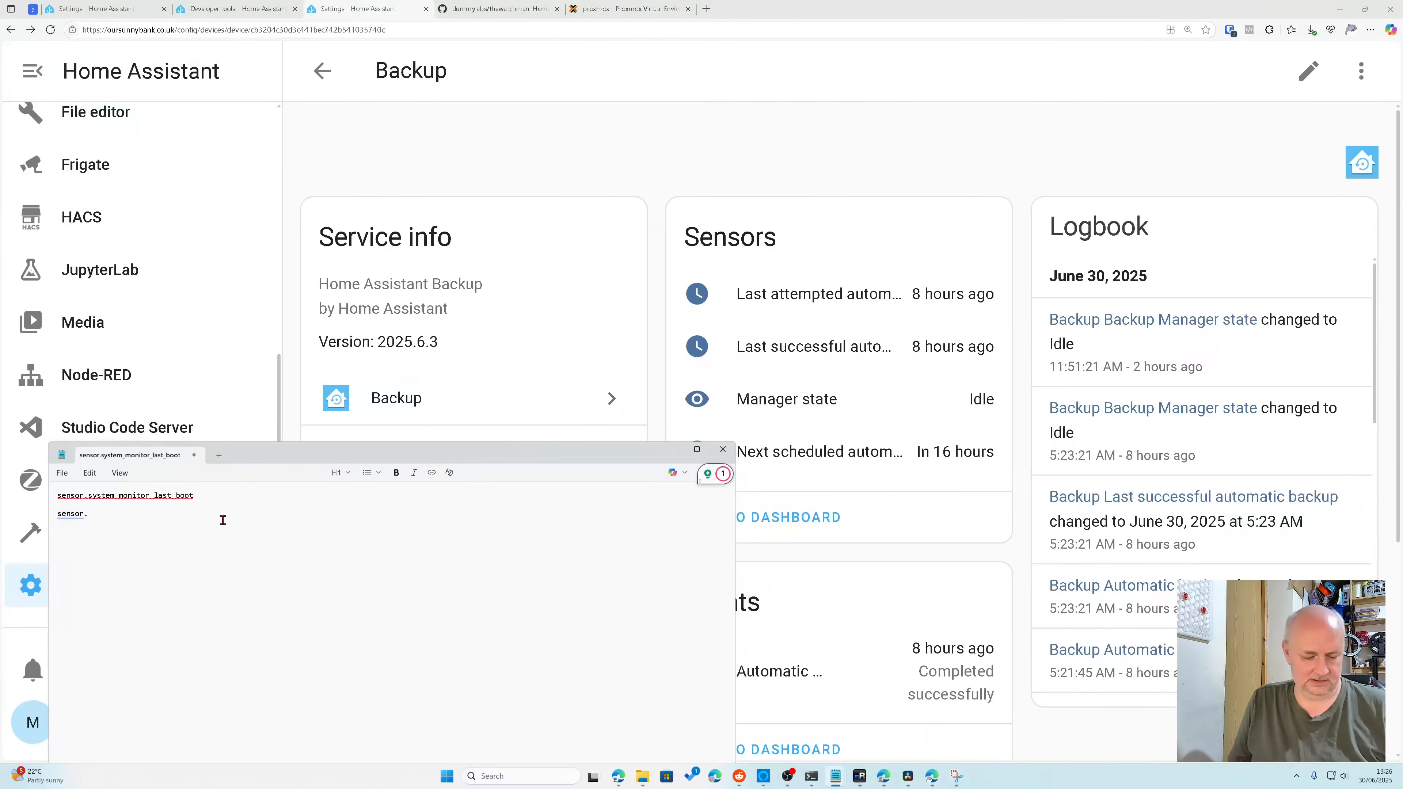
pyautogui.hotkey('ctrl', 'v')
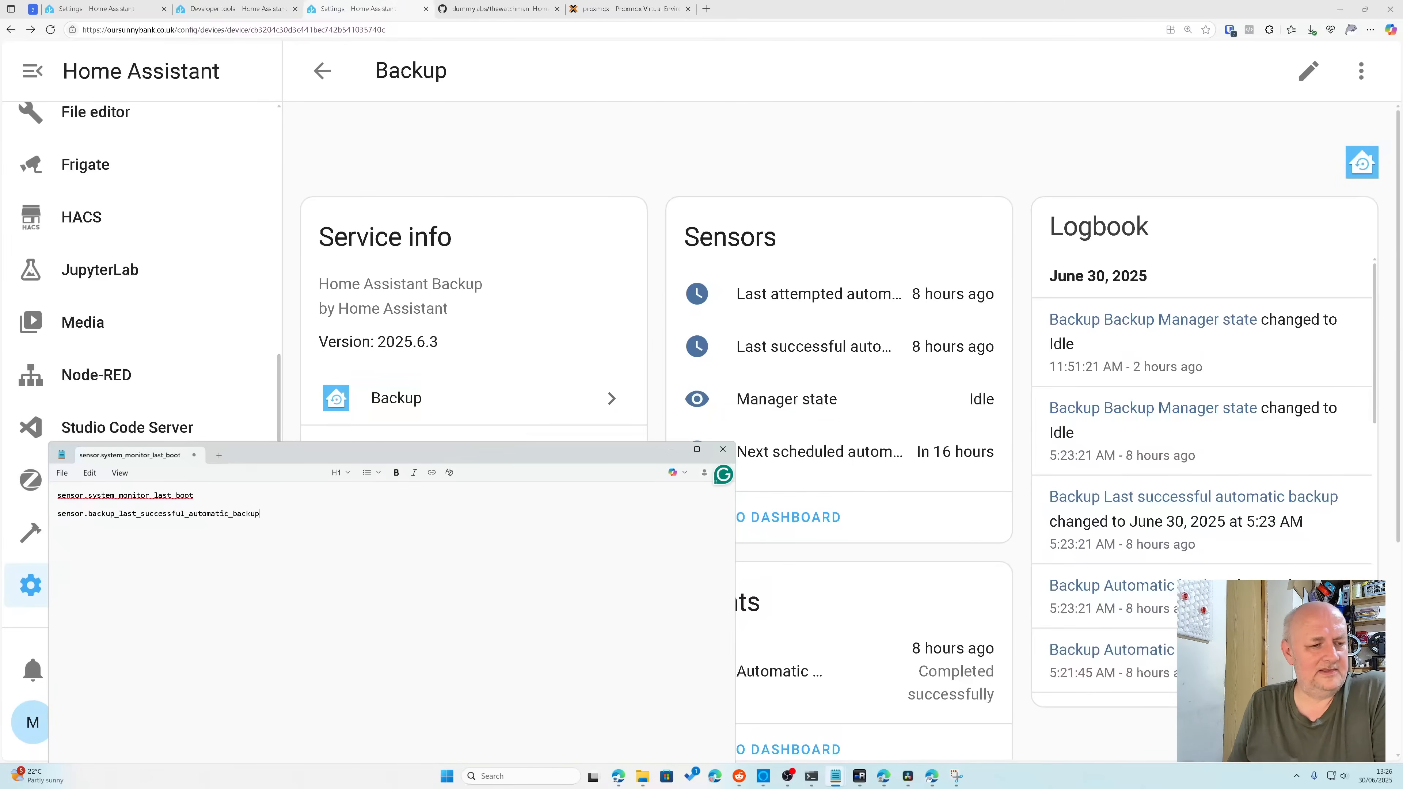
pyautogui.press('super+d')
pyautogui.press('super+d')
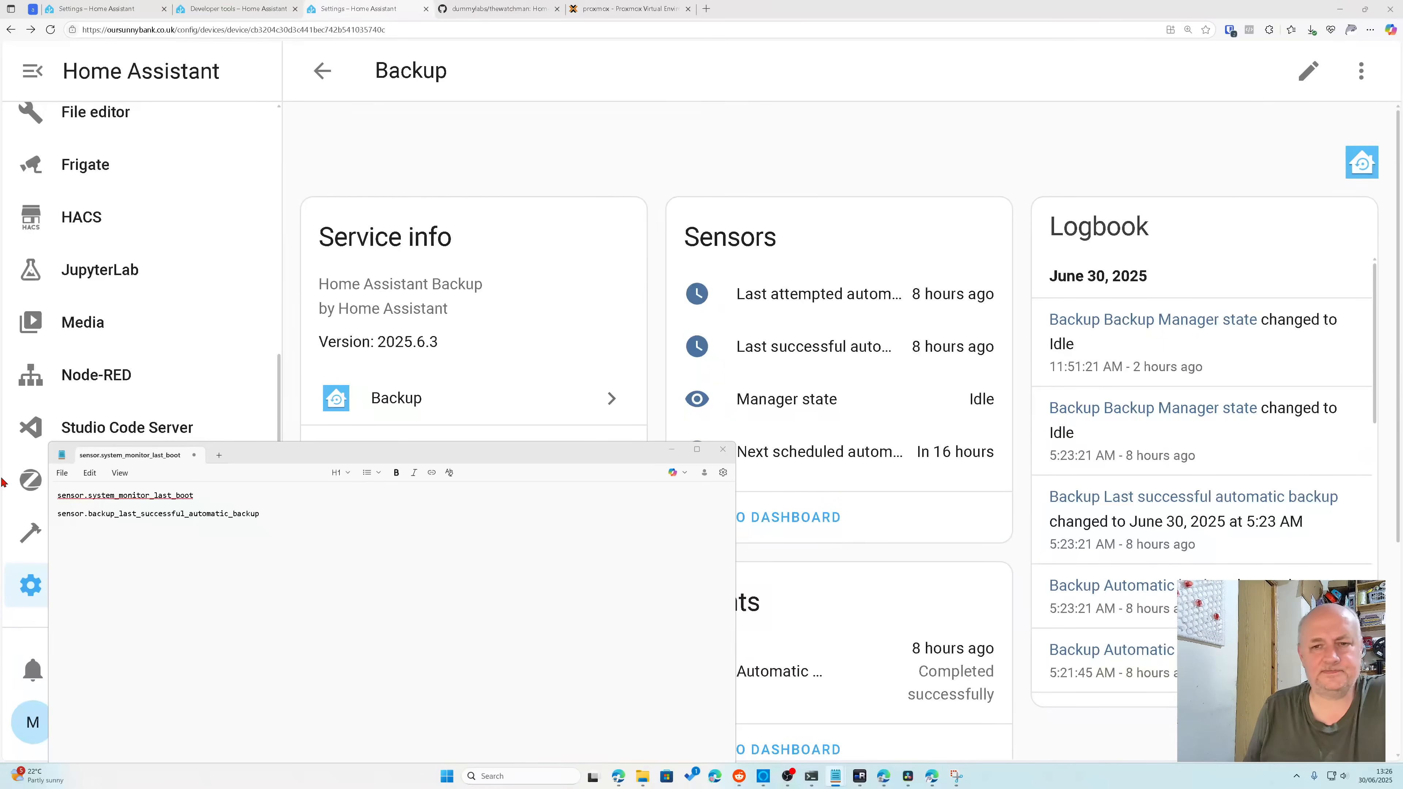
# Step: Insert the template comparing sensor.watchman_last_updated with input_number.watchman_hours above the two sensor names, and move the Notepad window out of the way
pyautogui.click(338, 517)
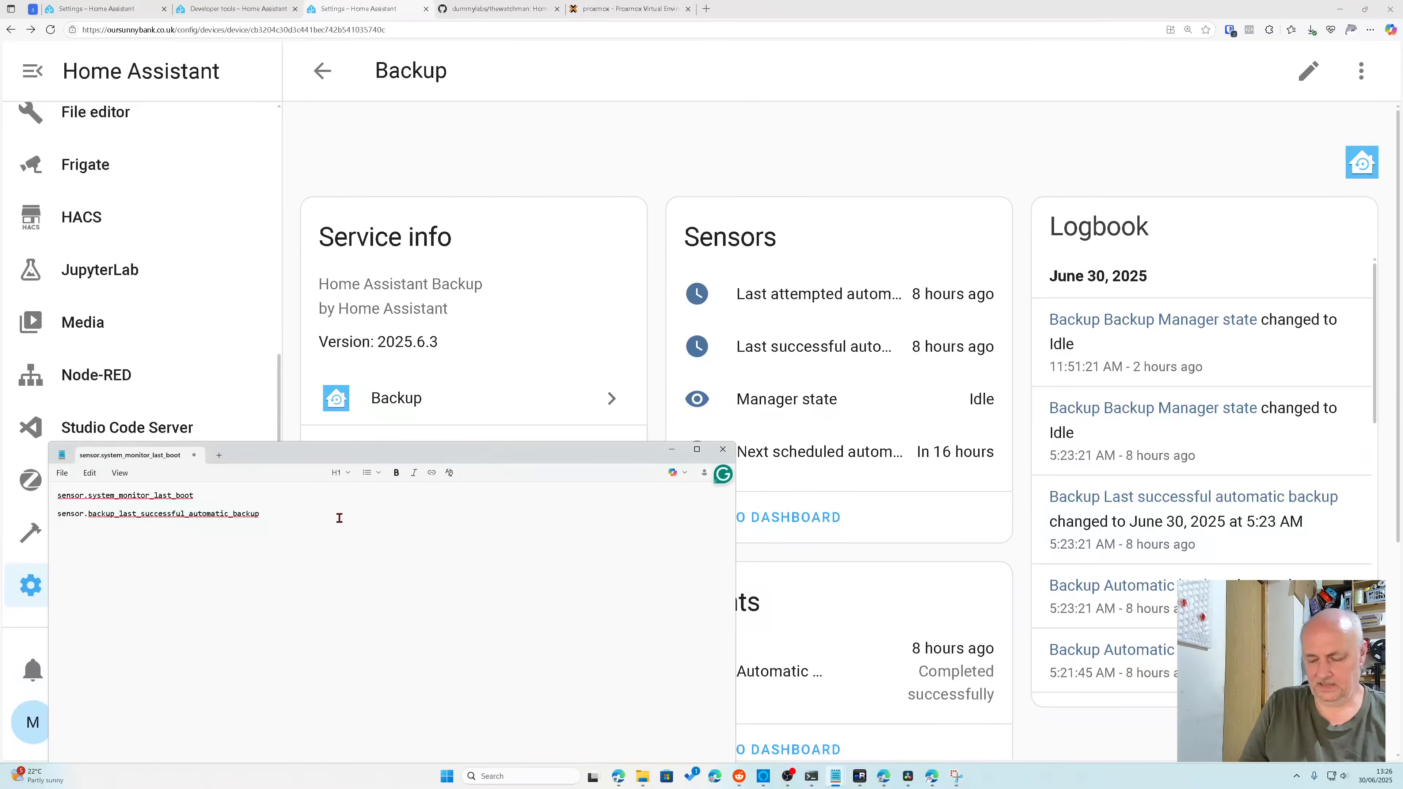
pyautogui.hotkey('ctrl', 'Home')
pyautogui.press('Return')
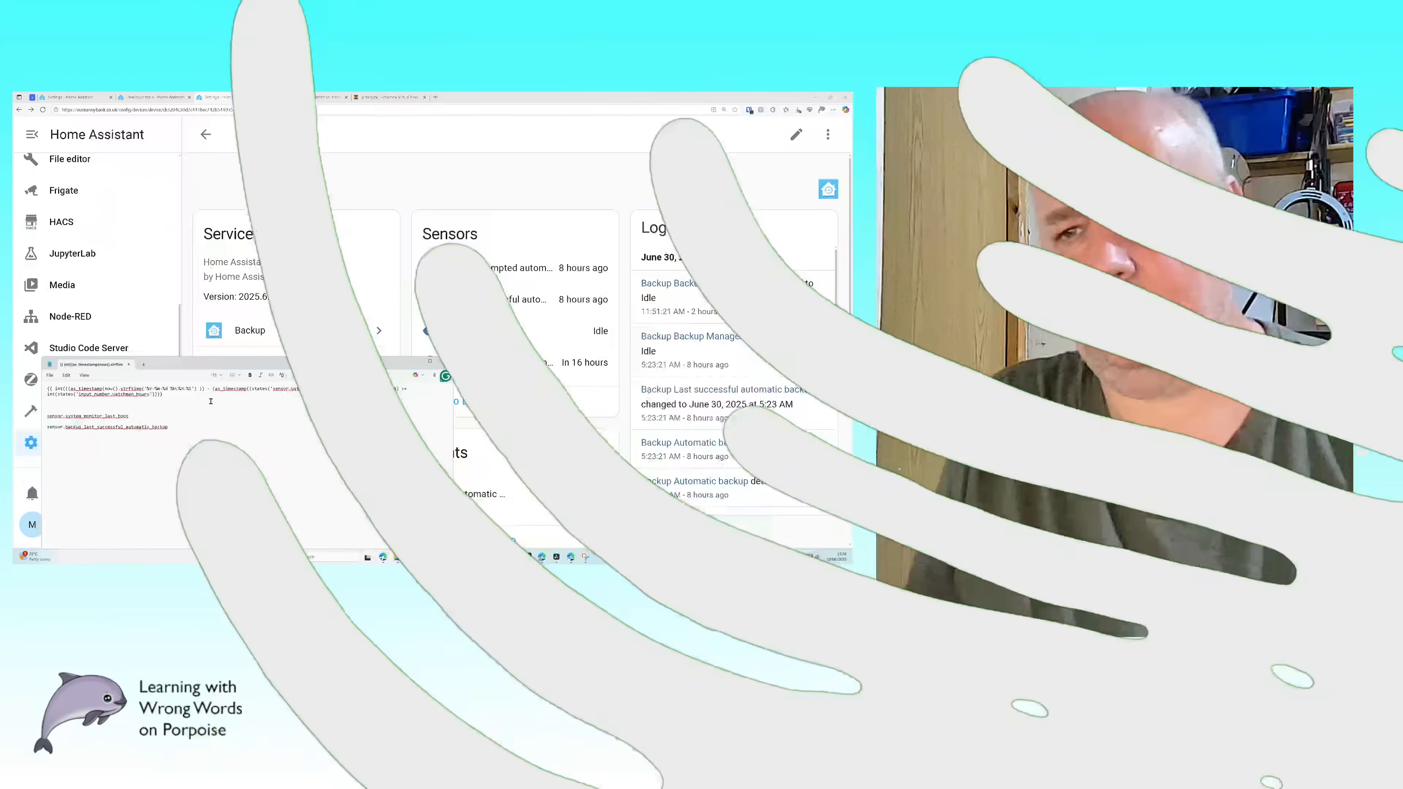
pyautogui.moveTo(274, 365); pyautogui.dragTo(320, 353)
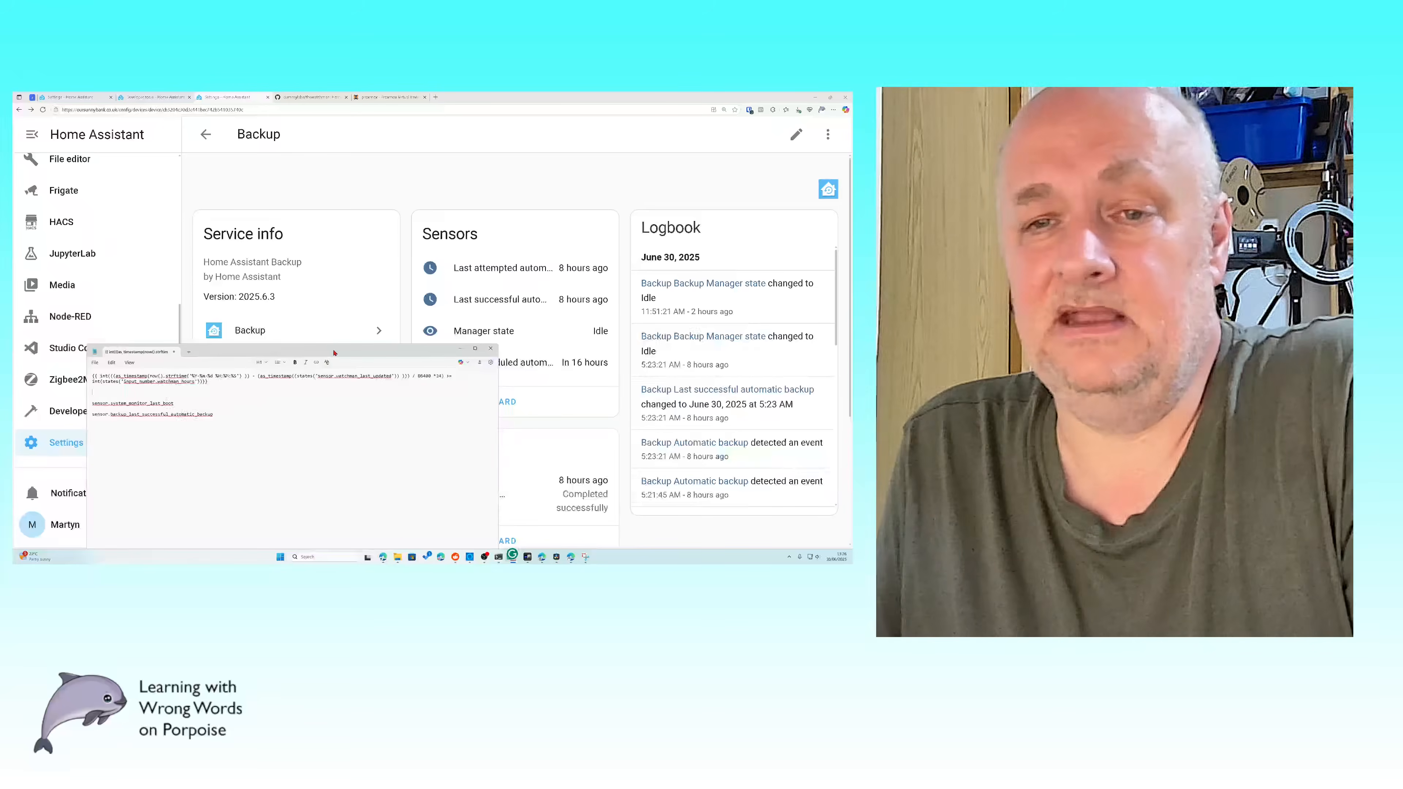
pyautogui.moveTo(335, 353); pyautogui.dragTo(342, 343)
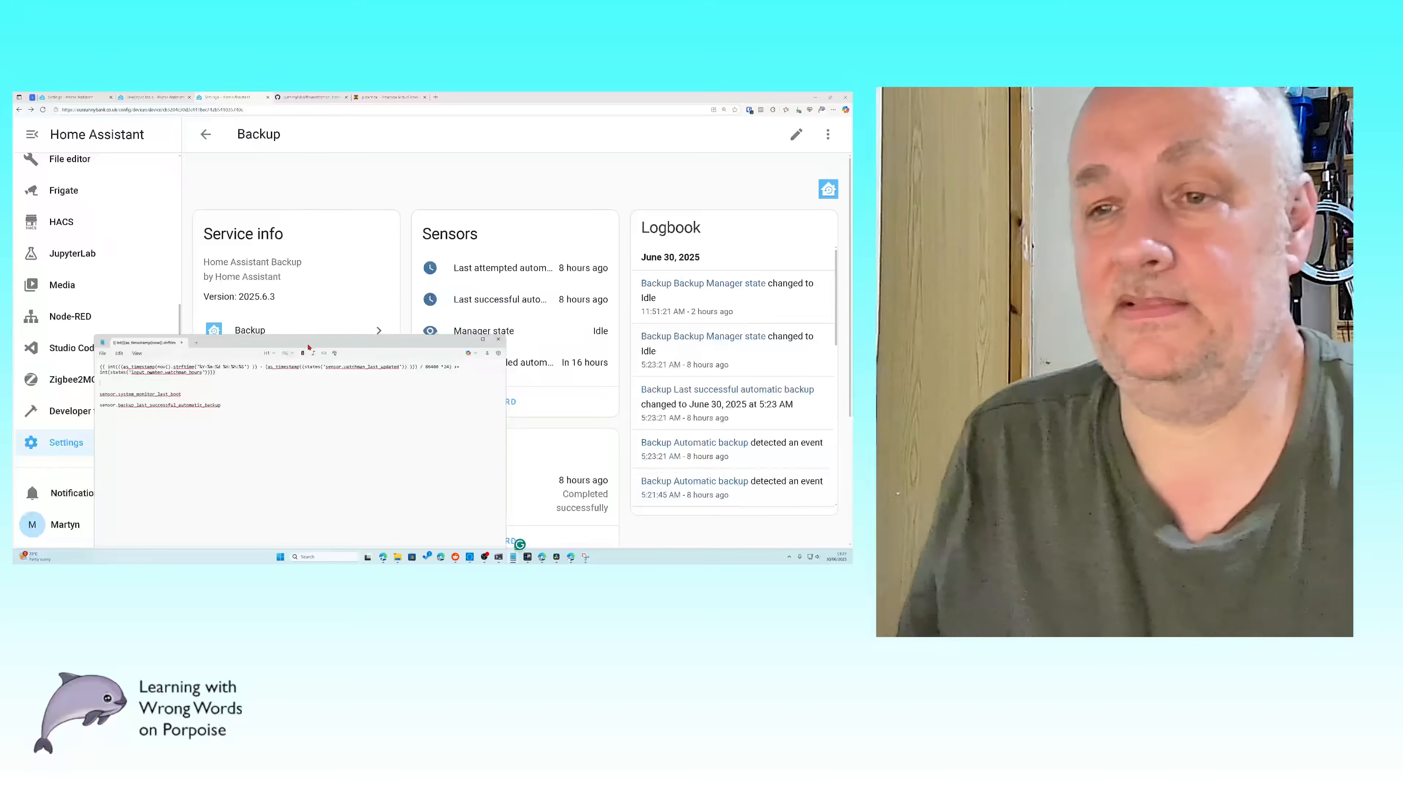
pyautogui.moveTo(309, 347); pyautogui.dragTo(13, 344)
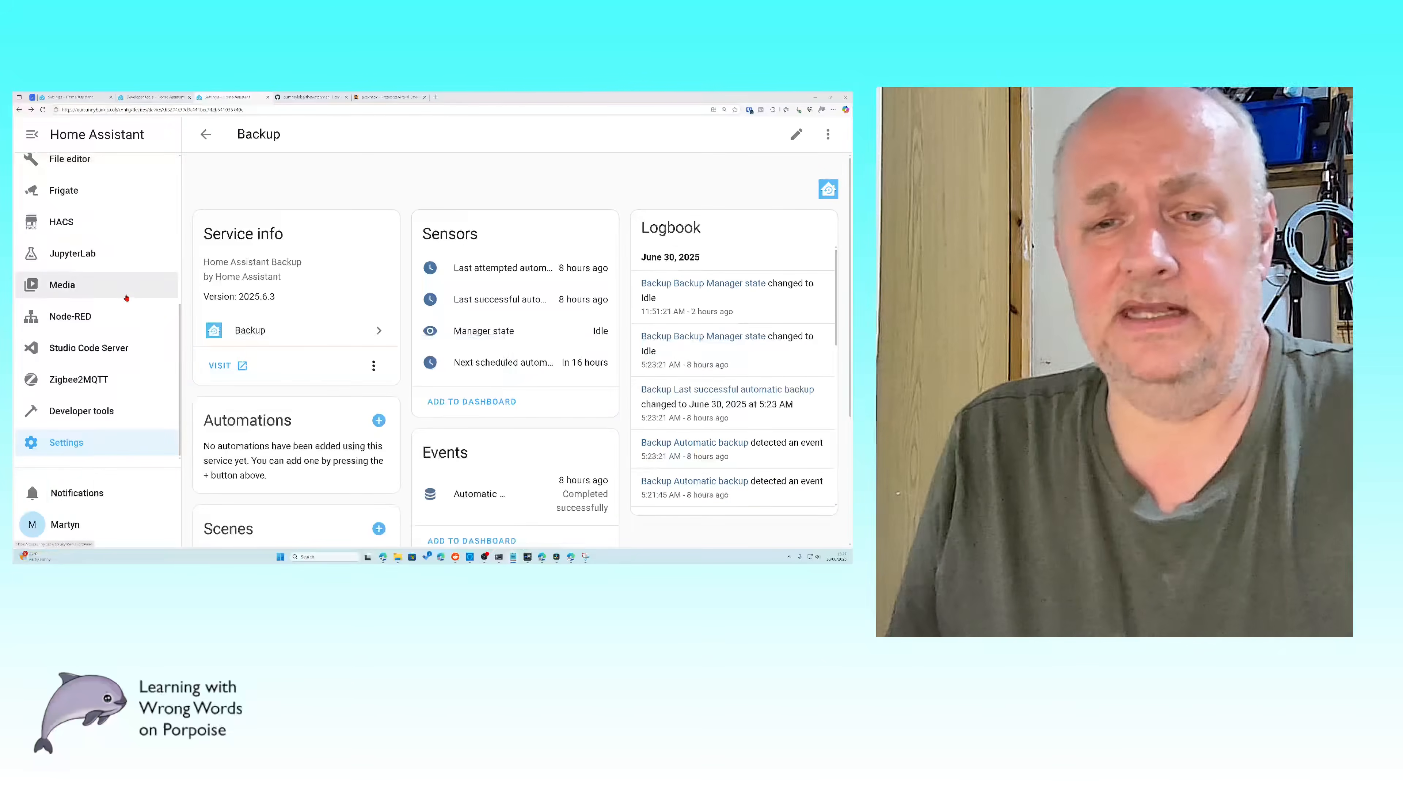
# Step: Open the Helpers list within the Devices & services settings
pyautogui.click(83, 447)
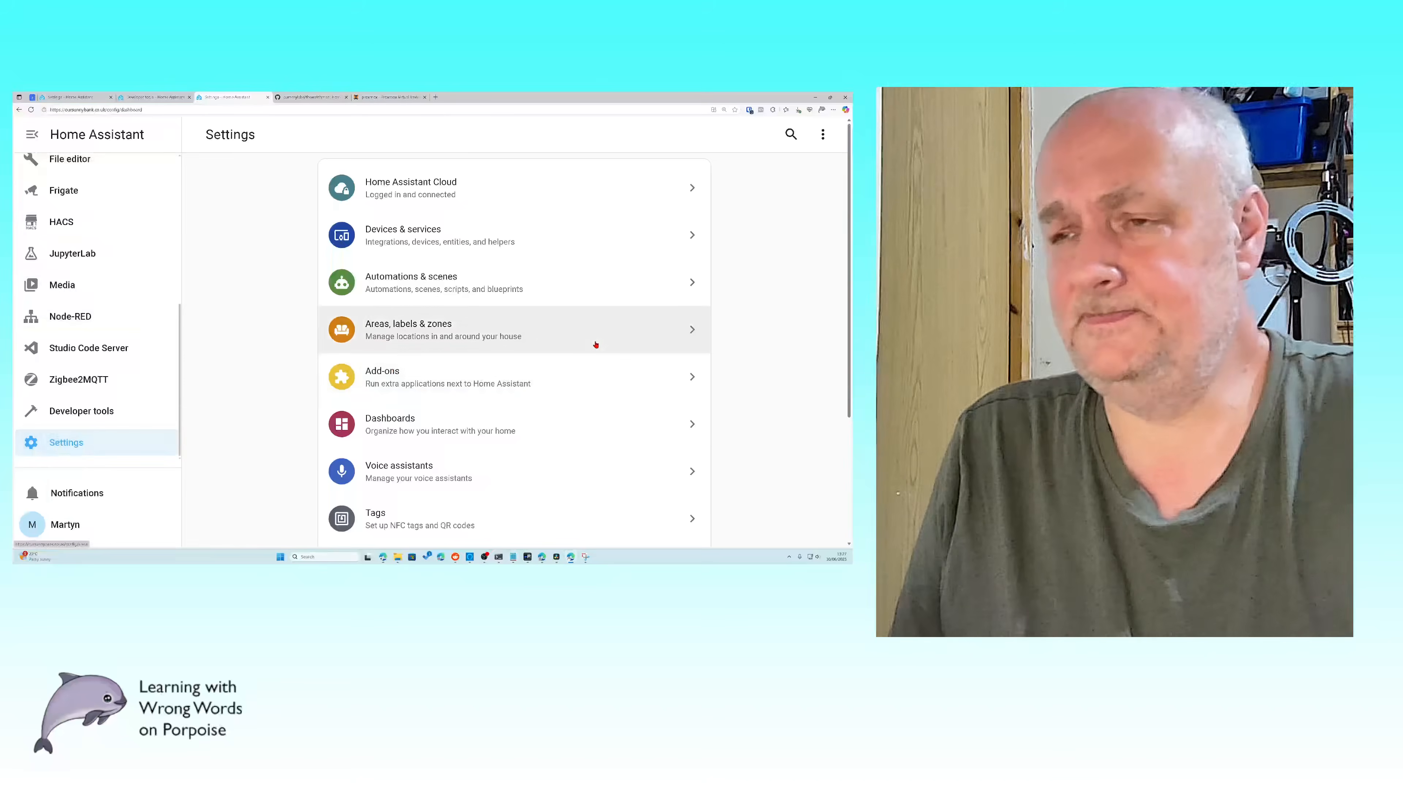
pyautogui.click(514, 246)
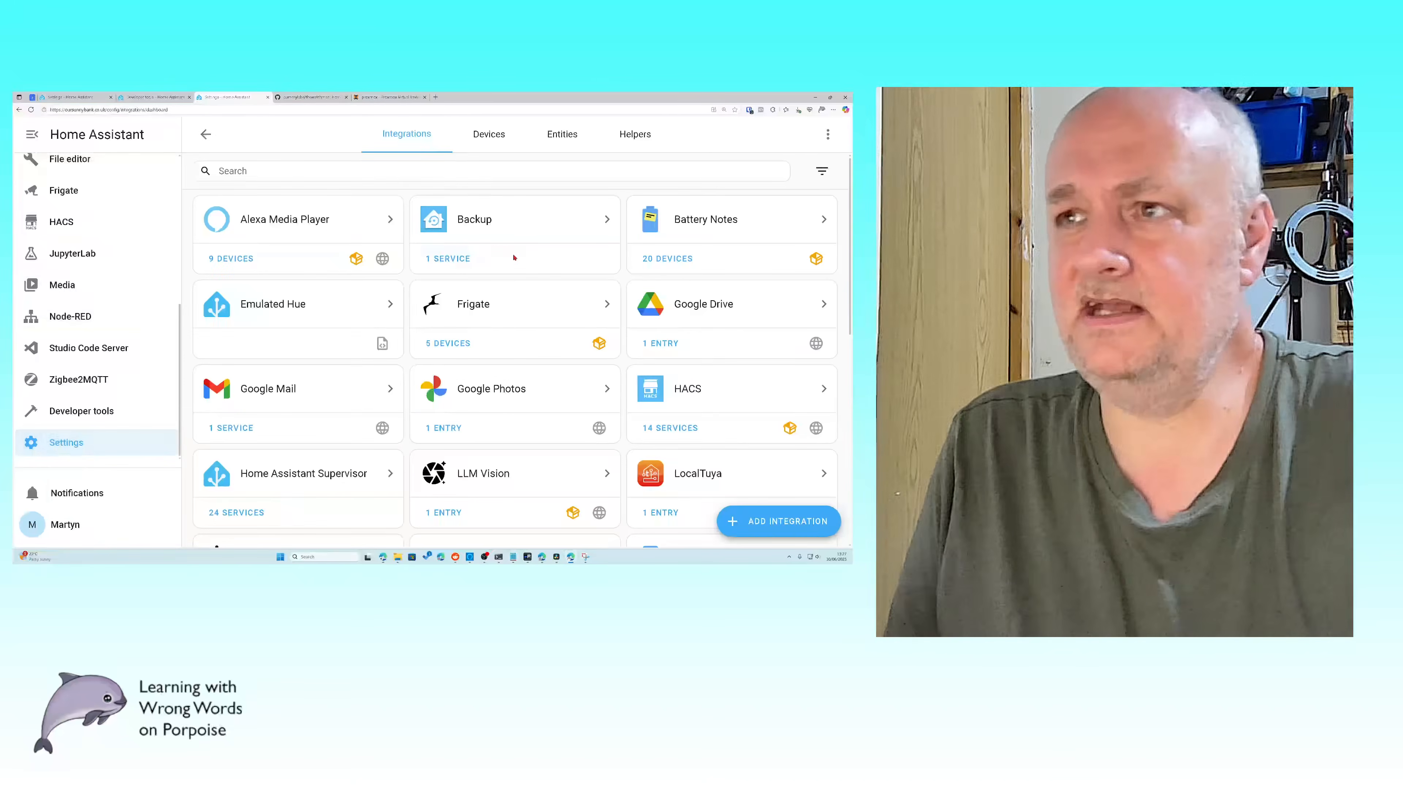
pyautogui.click(634, 136)
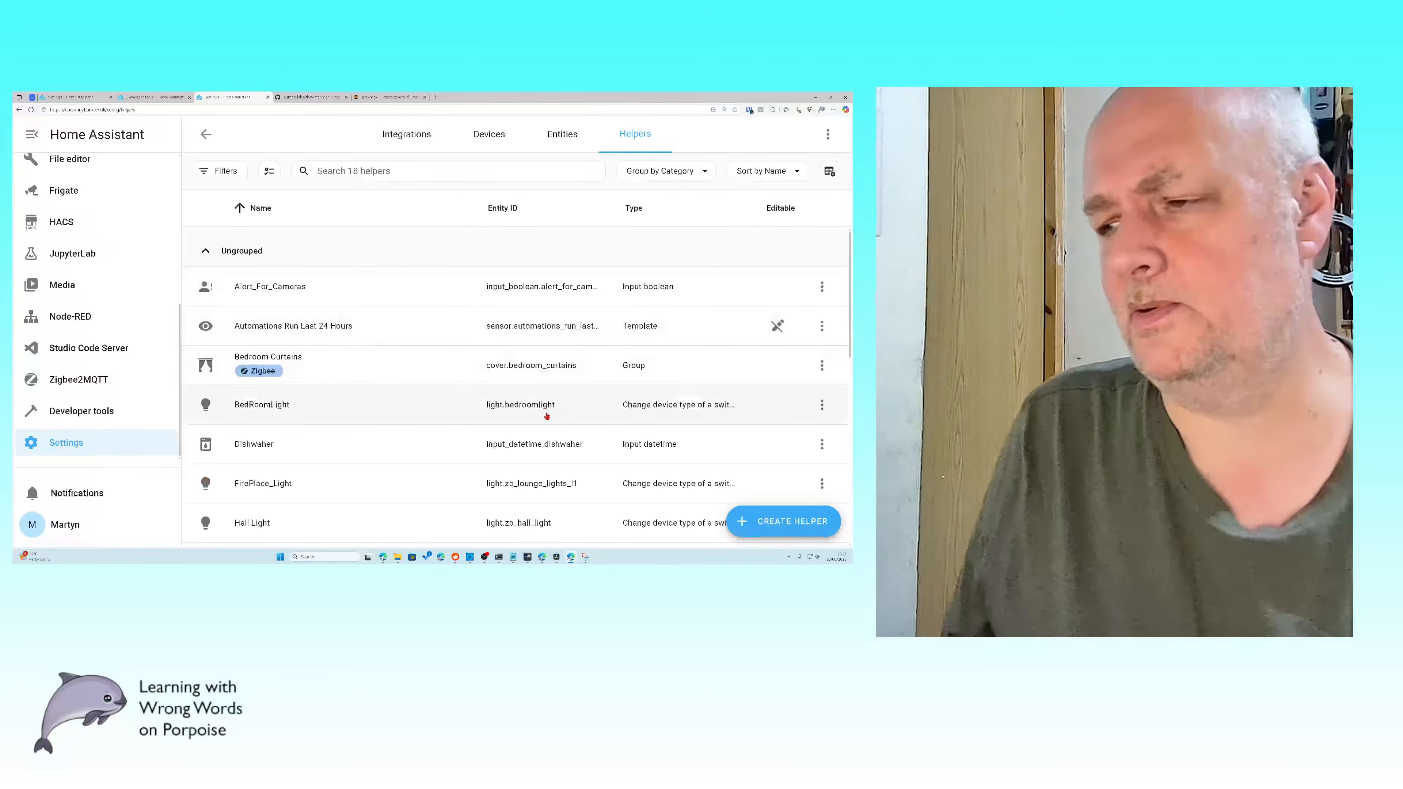
# Step: Start creating a new helper of the Template type and choose to template a number
pyautogui.click(771, 523)
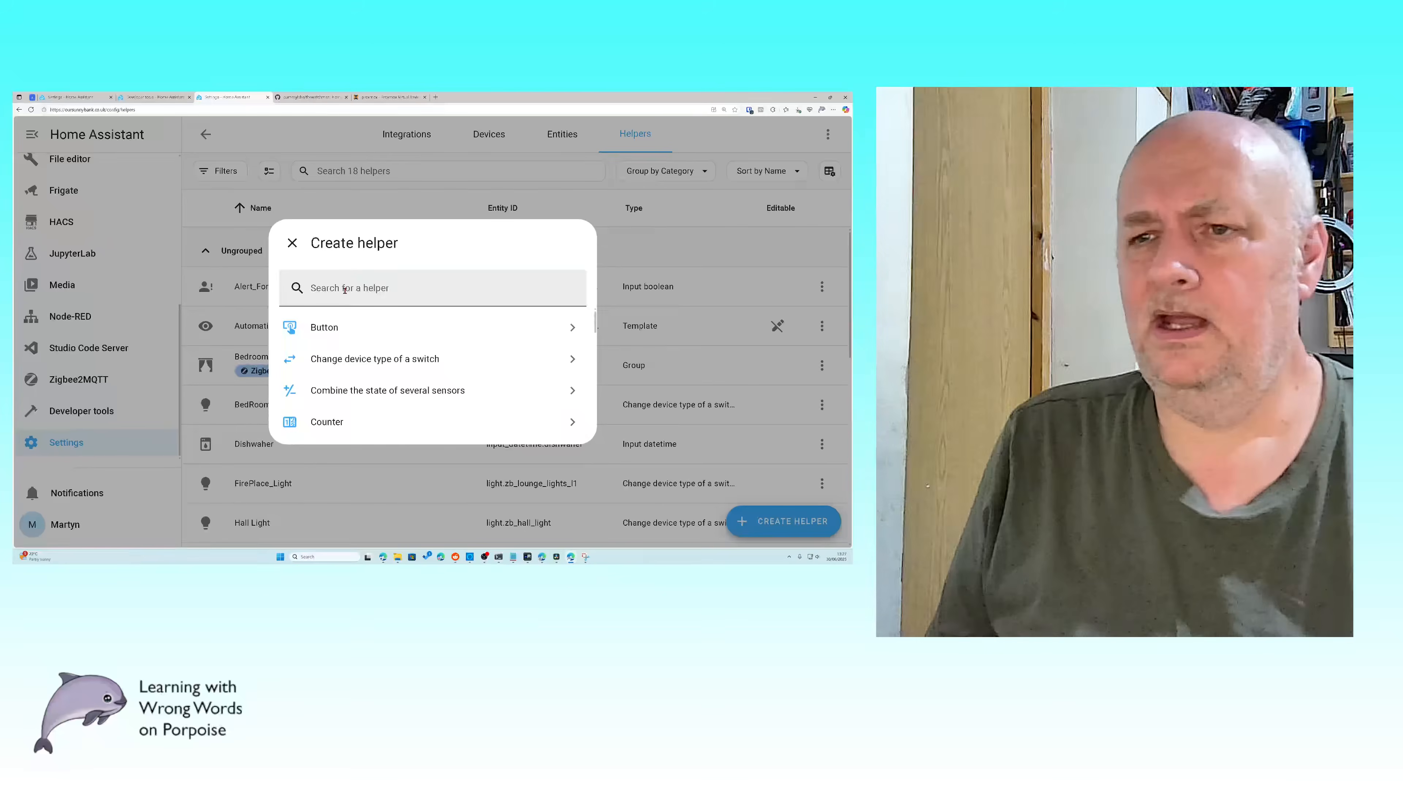
pyautogui.click(345, 291)
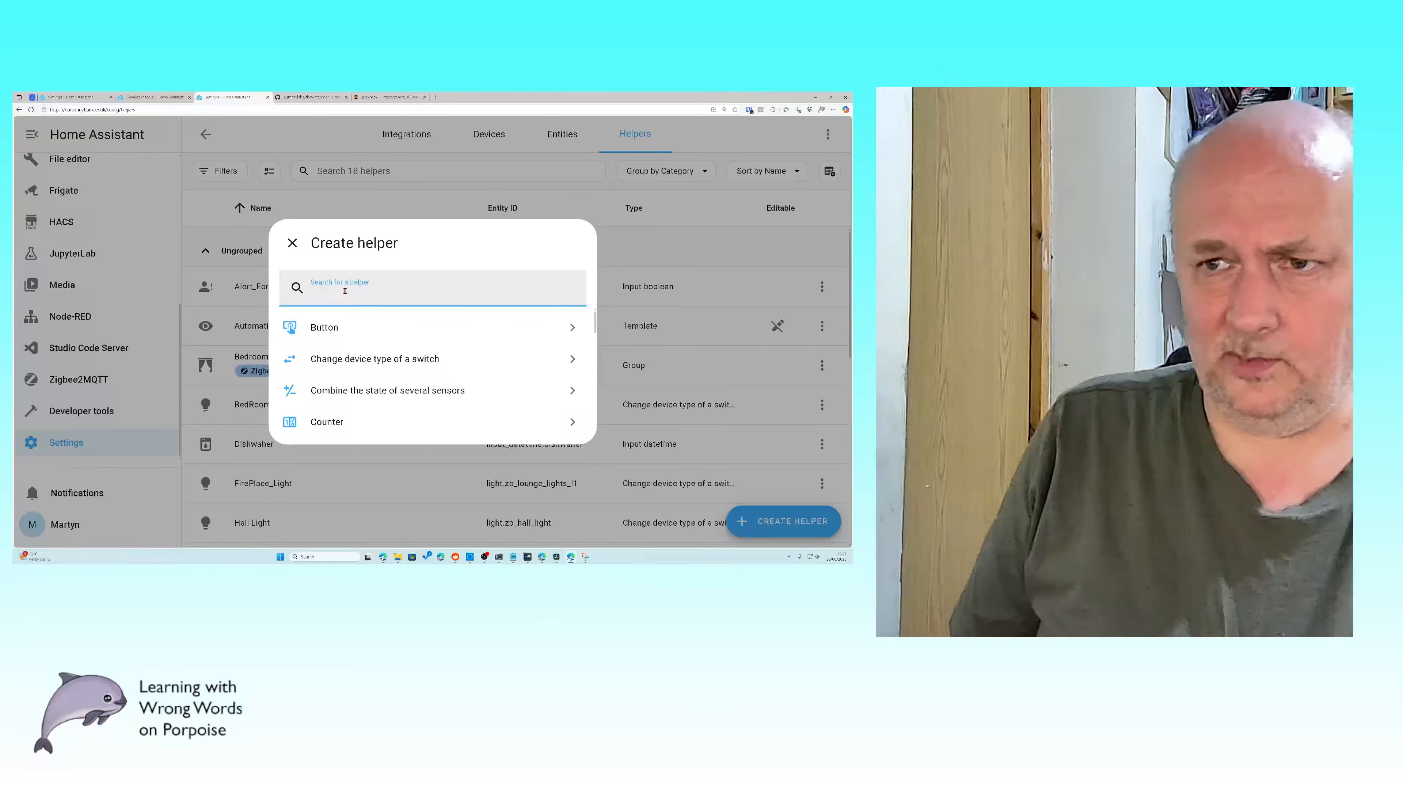
pyautogui.scroll(-2, 387, 347)
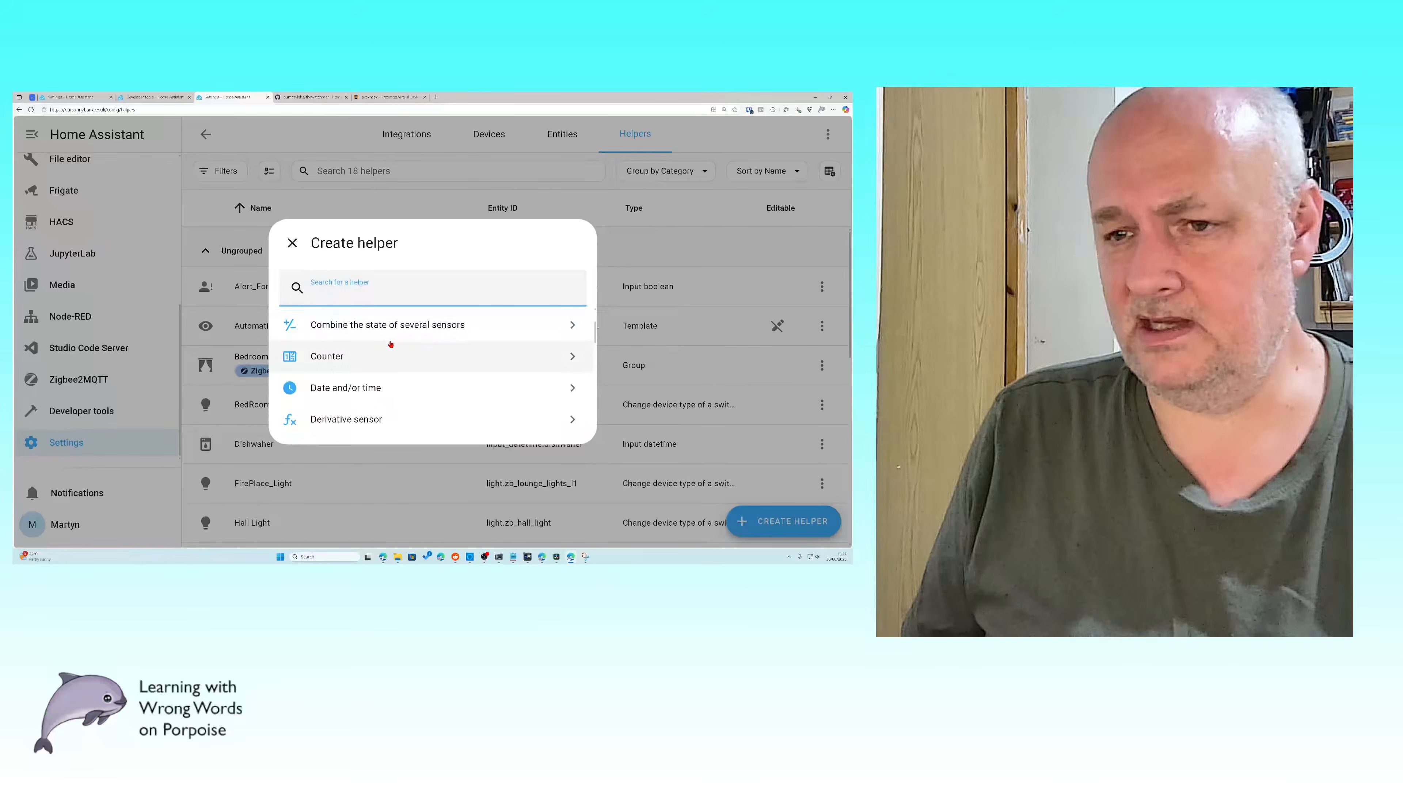
pyautogui.scroll(-2, 415, 348)
pyautogui.scroll(-5, 415, 349)
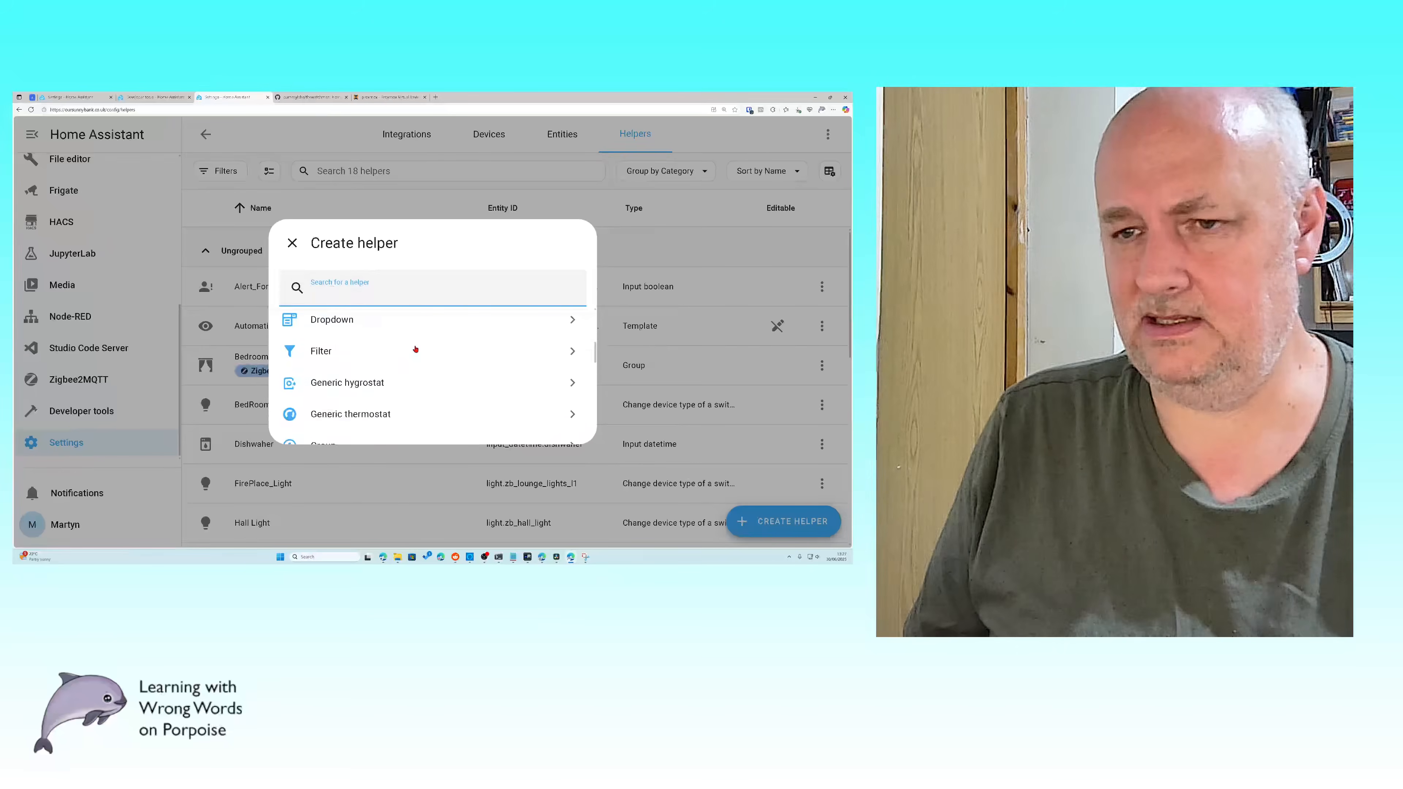
pyautogui.scroll(-2, 415, 349)
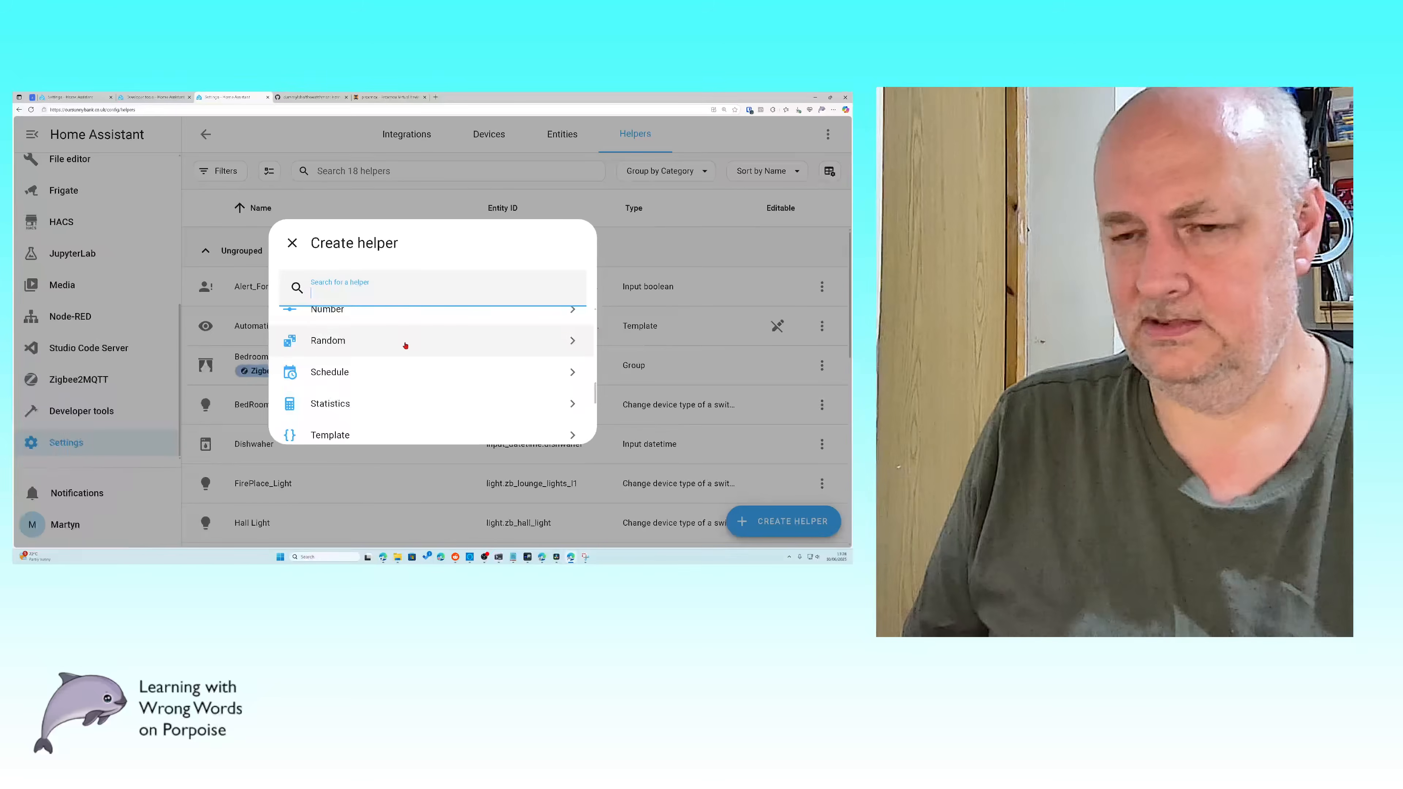
pyautogui.scroll(-2, 410, 339)
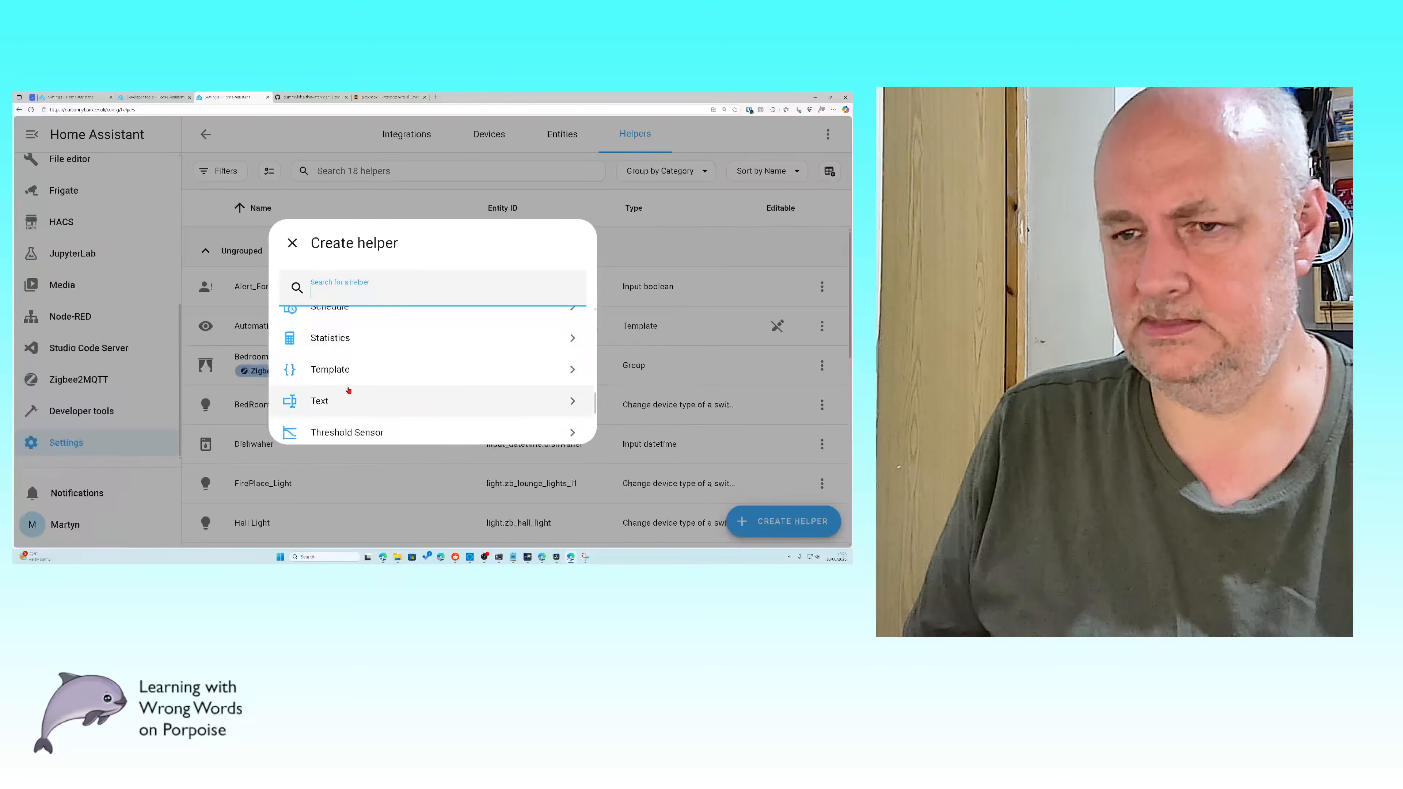
pyautogui.click(337, 374)
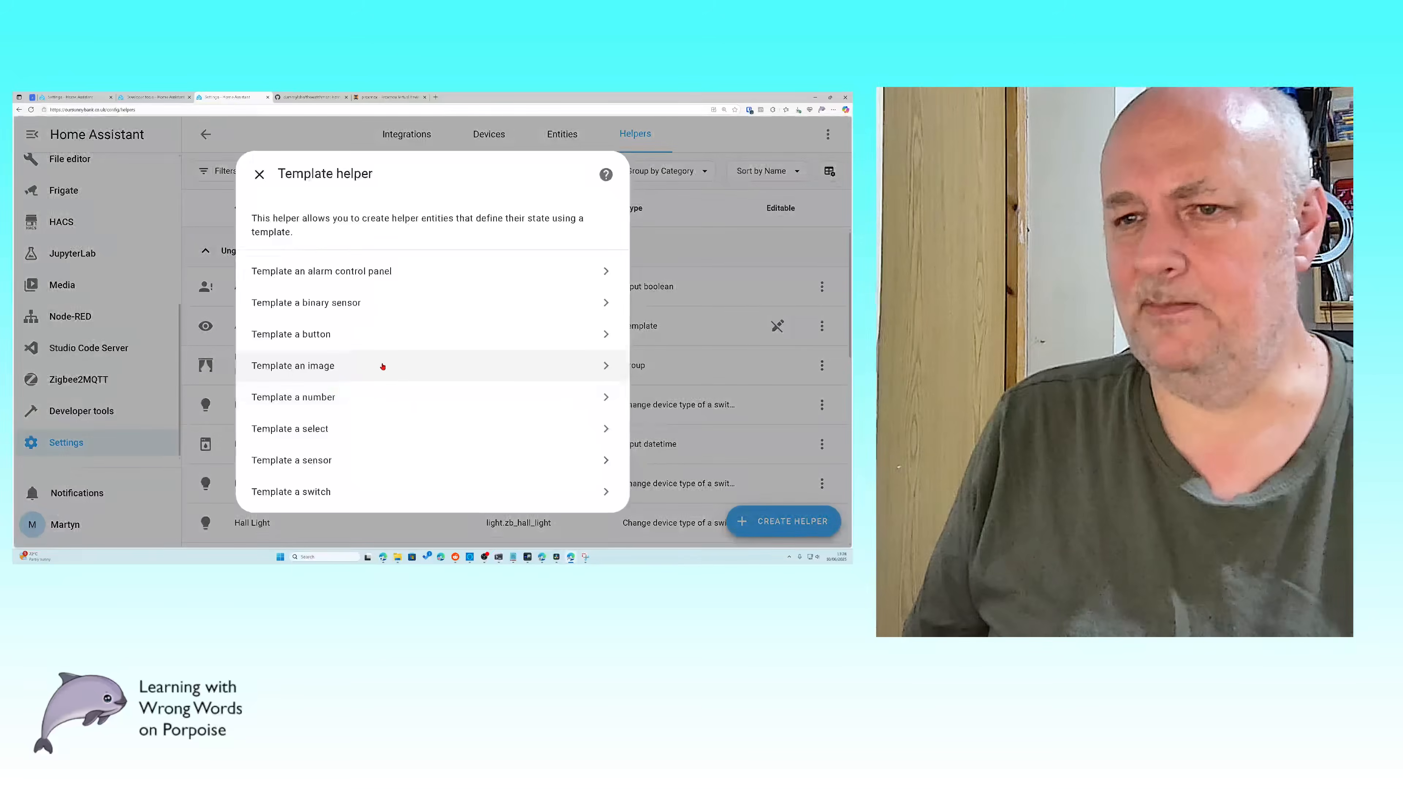
pyautogui.click(339, 396)
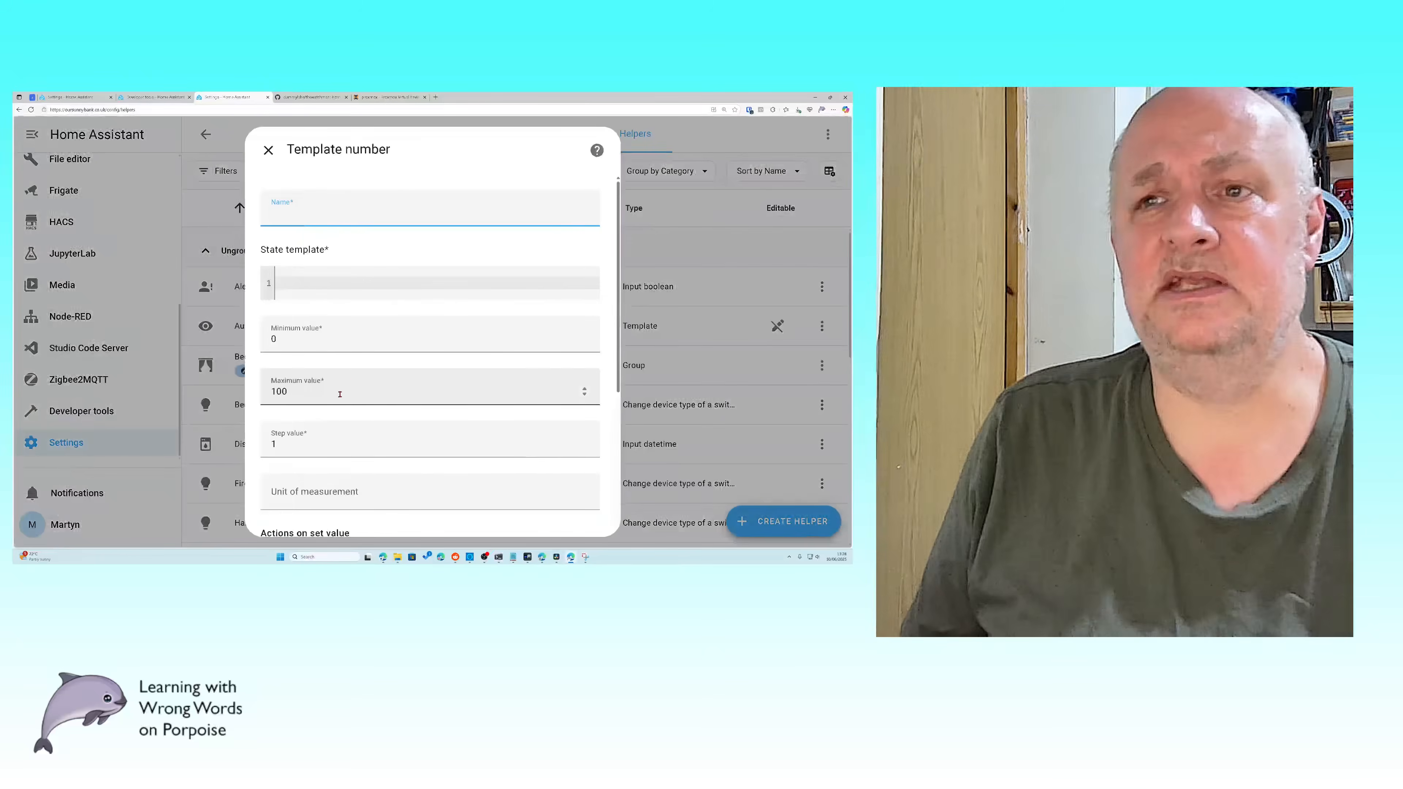
# Step: Name the template number helper Backup_Hours_Ago
pyautogui.click(308, 216)
pyautogui.write('B')
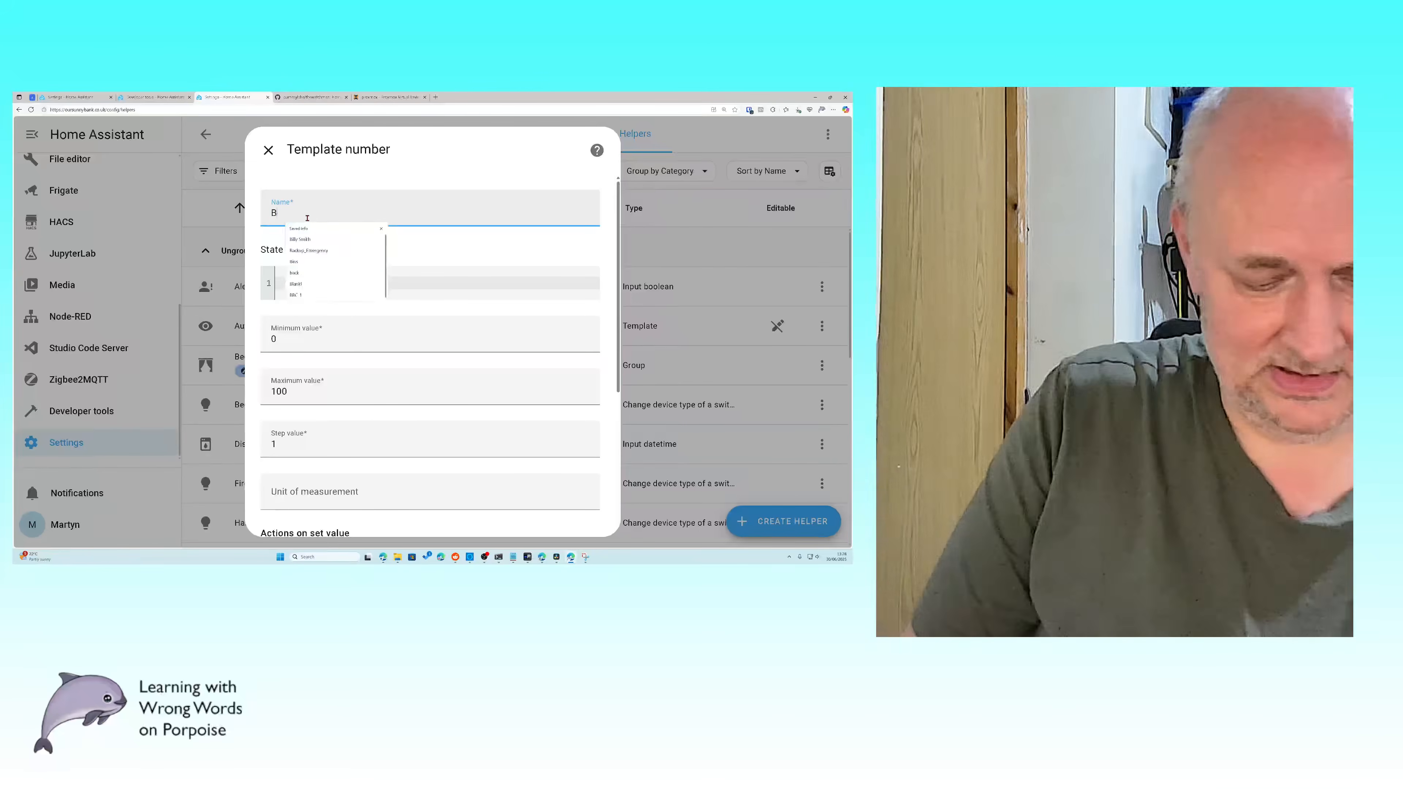
pyautogui.write('ackup')
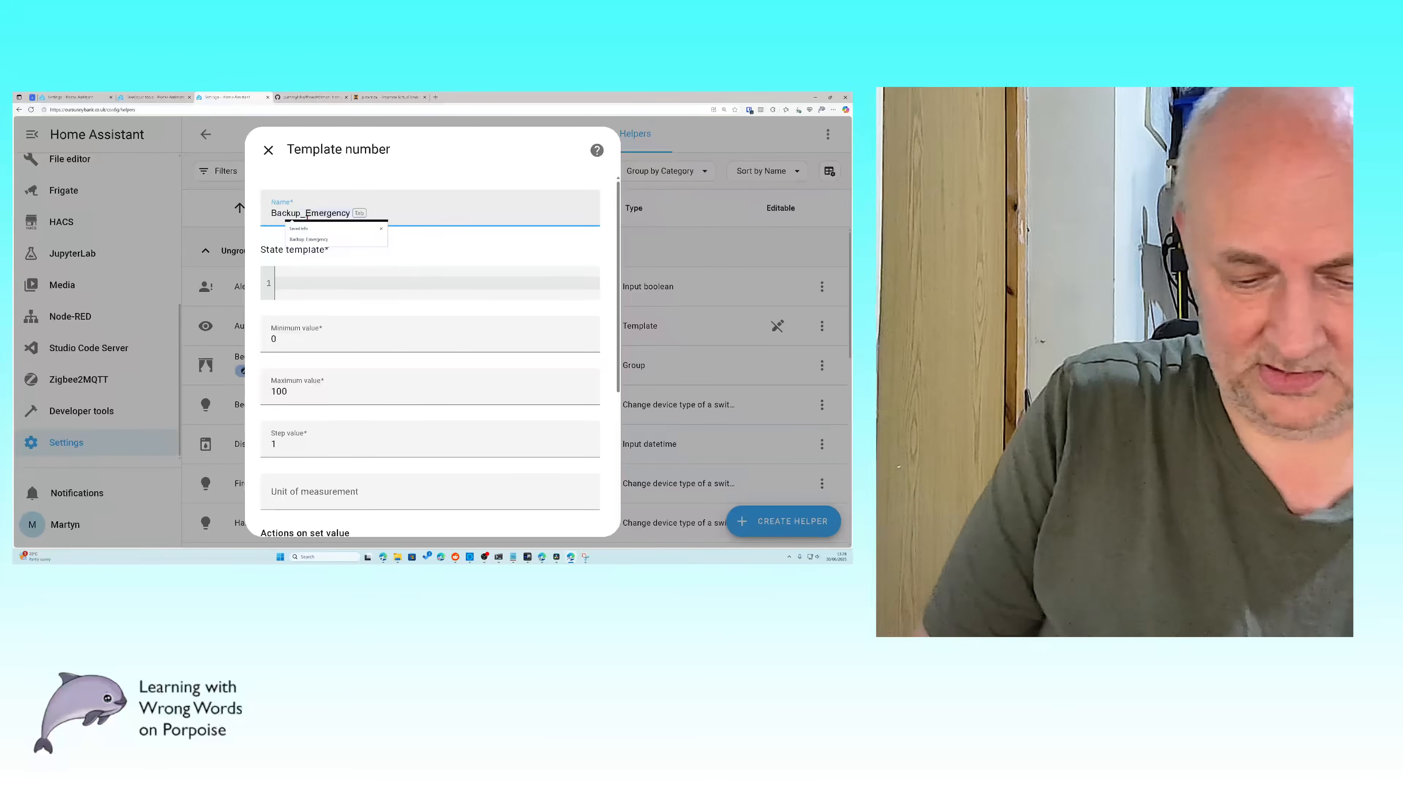
pyautogui.write('_Hours')
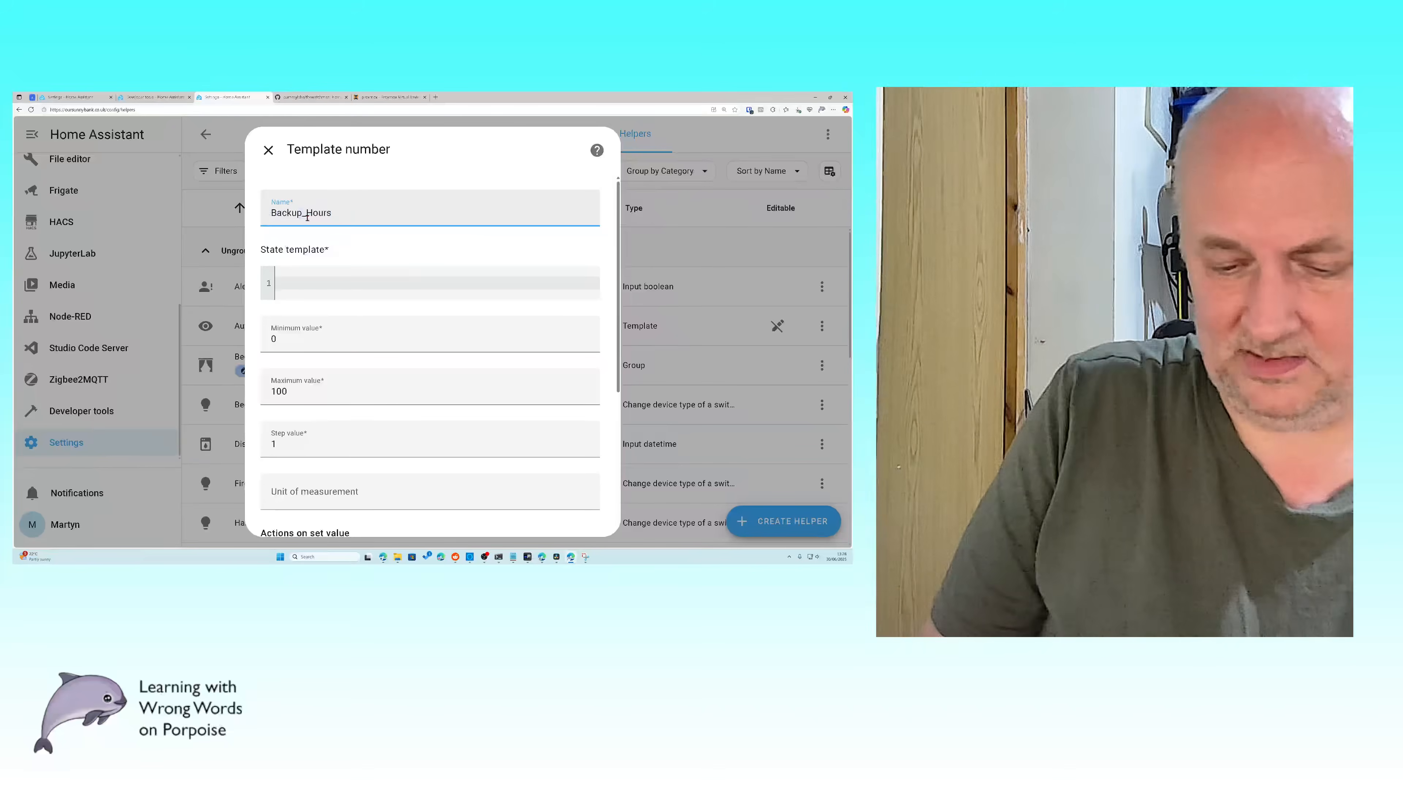
pyautogui.write('_Ago')
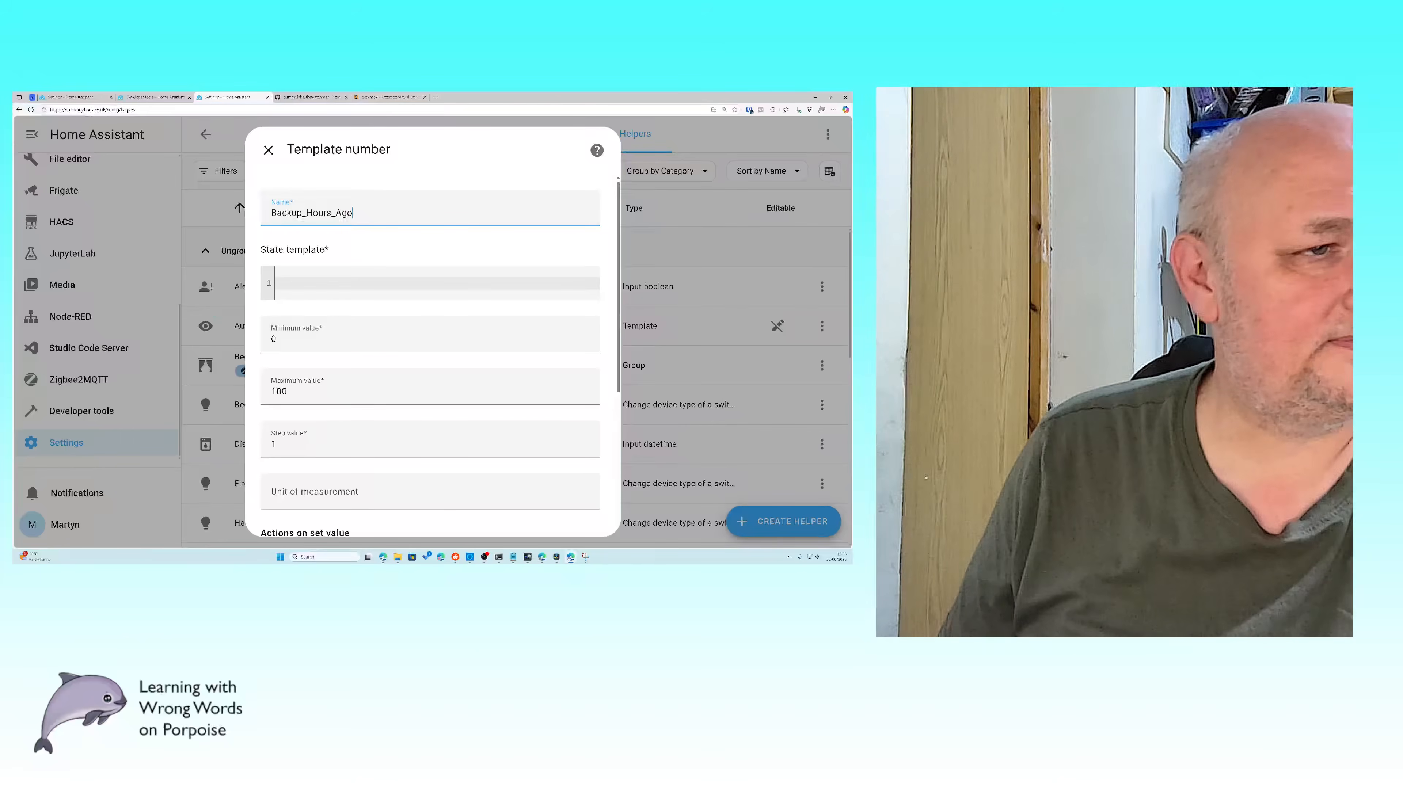
# Step: Fill the state template with the Notepad expression: int timestamp difference between now() and sensor.backup_last_successful_automatic_backup, / 86400 *24
pyautogui.hotkey('alt', 'Tab')
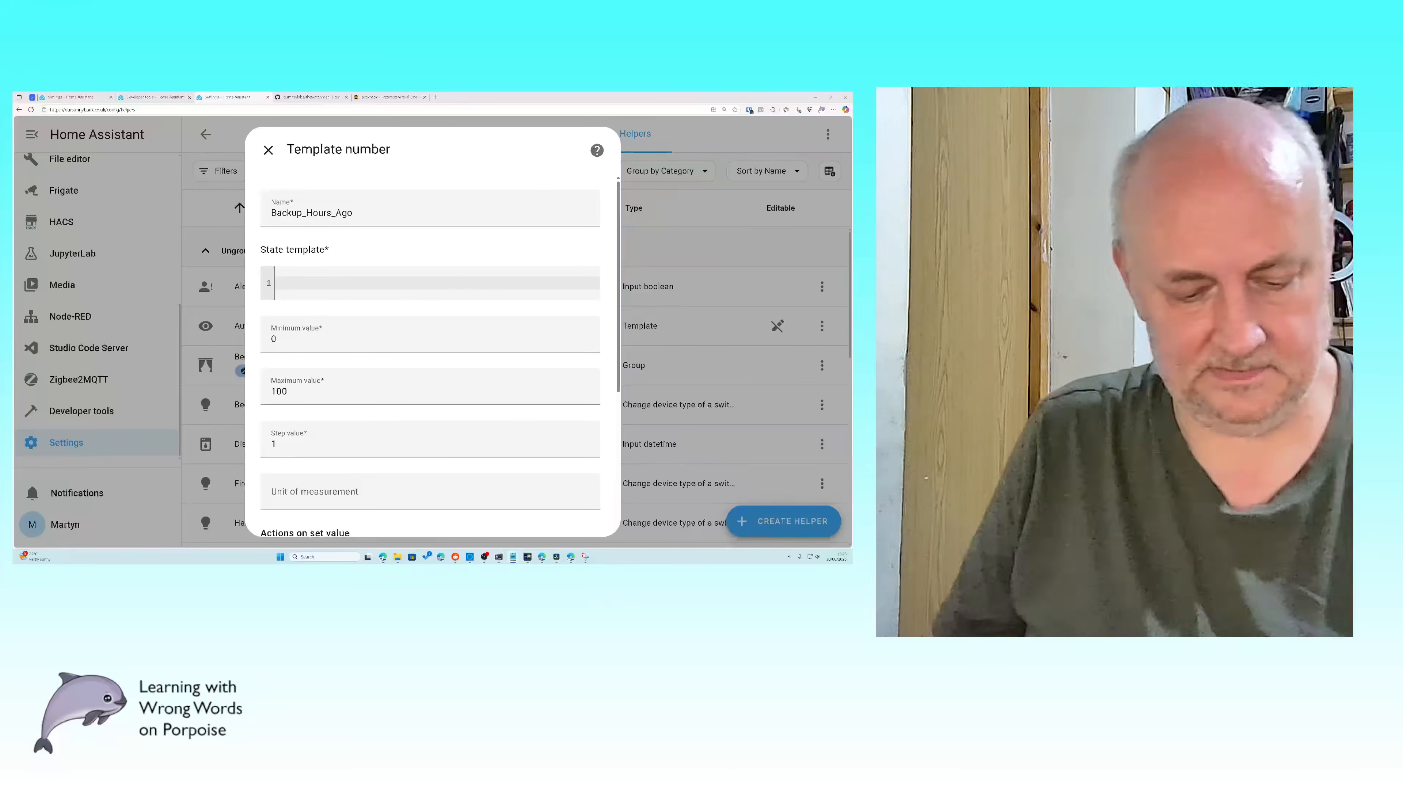
pyautogui.click(301, 283)
pyautogui.write("{{ int((as_timestamp(now().strftime('%Y-%m-%d %H:%M:%S') )) - (as_timestamp((states('sensor.backup_last_successful_automatic_backup')) ))) / 86400 *24)}}")
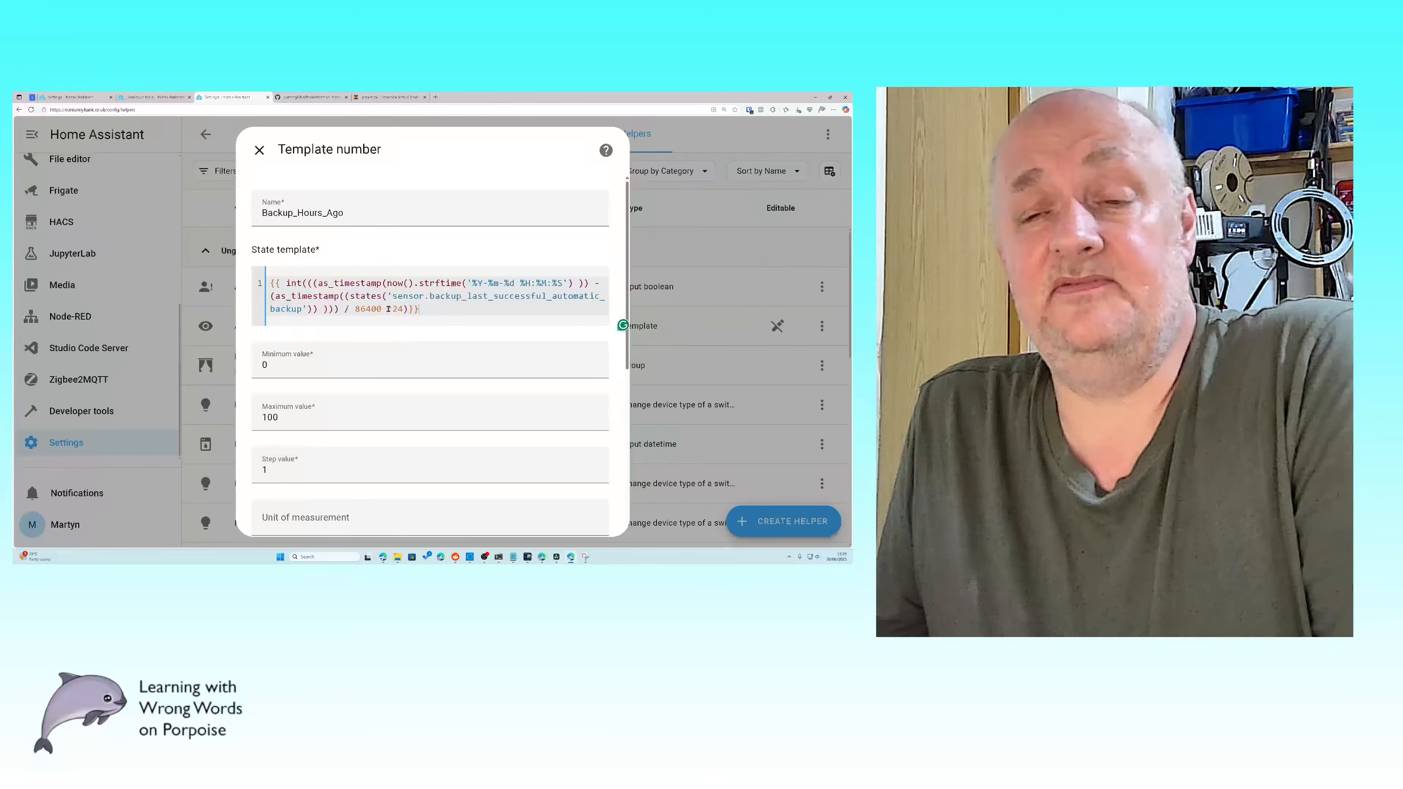
# Step: Set the helper's maximum value to 1000, submit the form and finish creating the helper
pyautogui.scroll(-2, 399, 316)
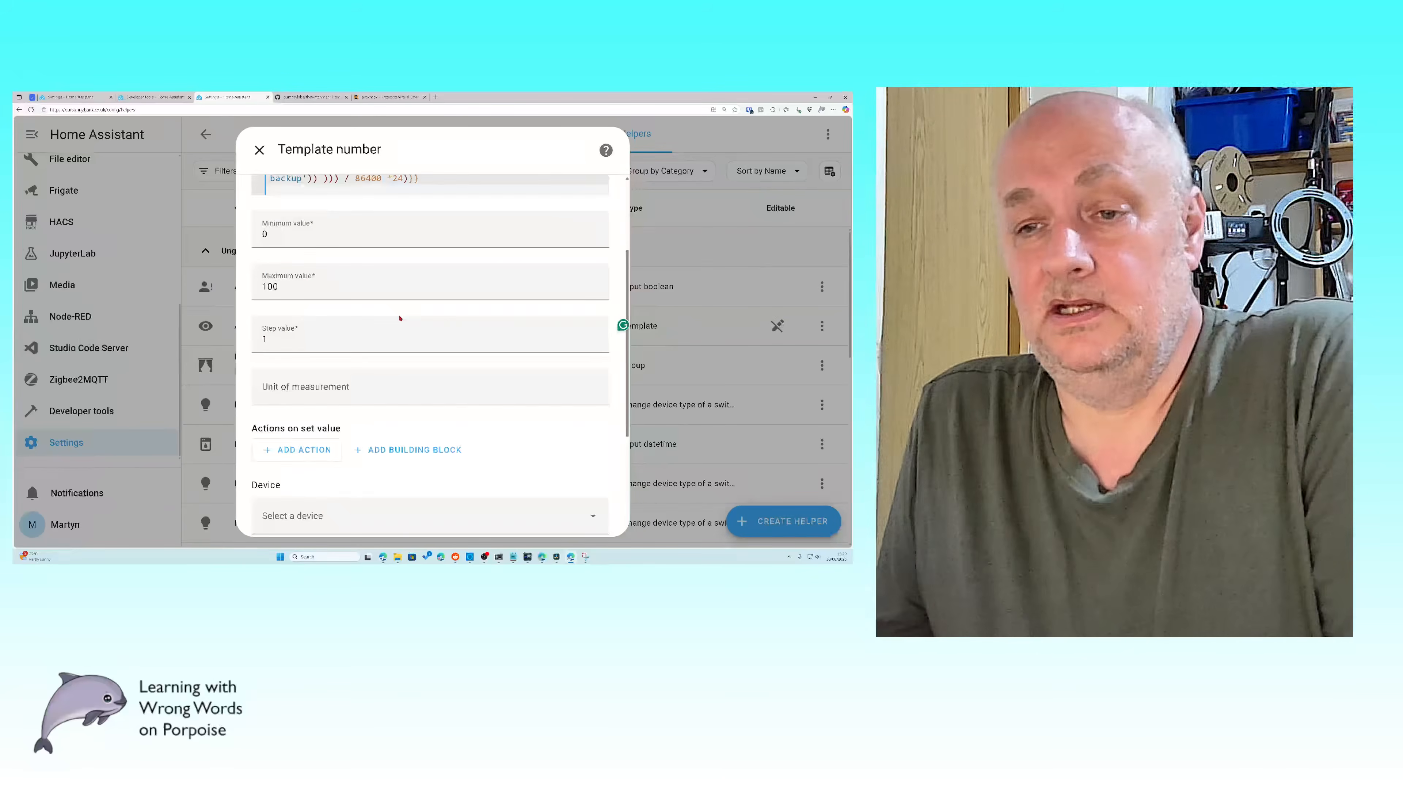
pyautogui.scroll(1, 398, 317)
pyautogui.click(287, 353)
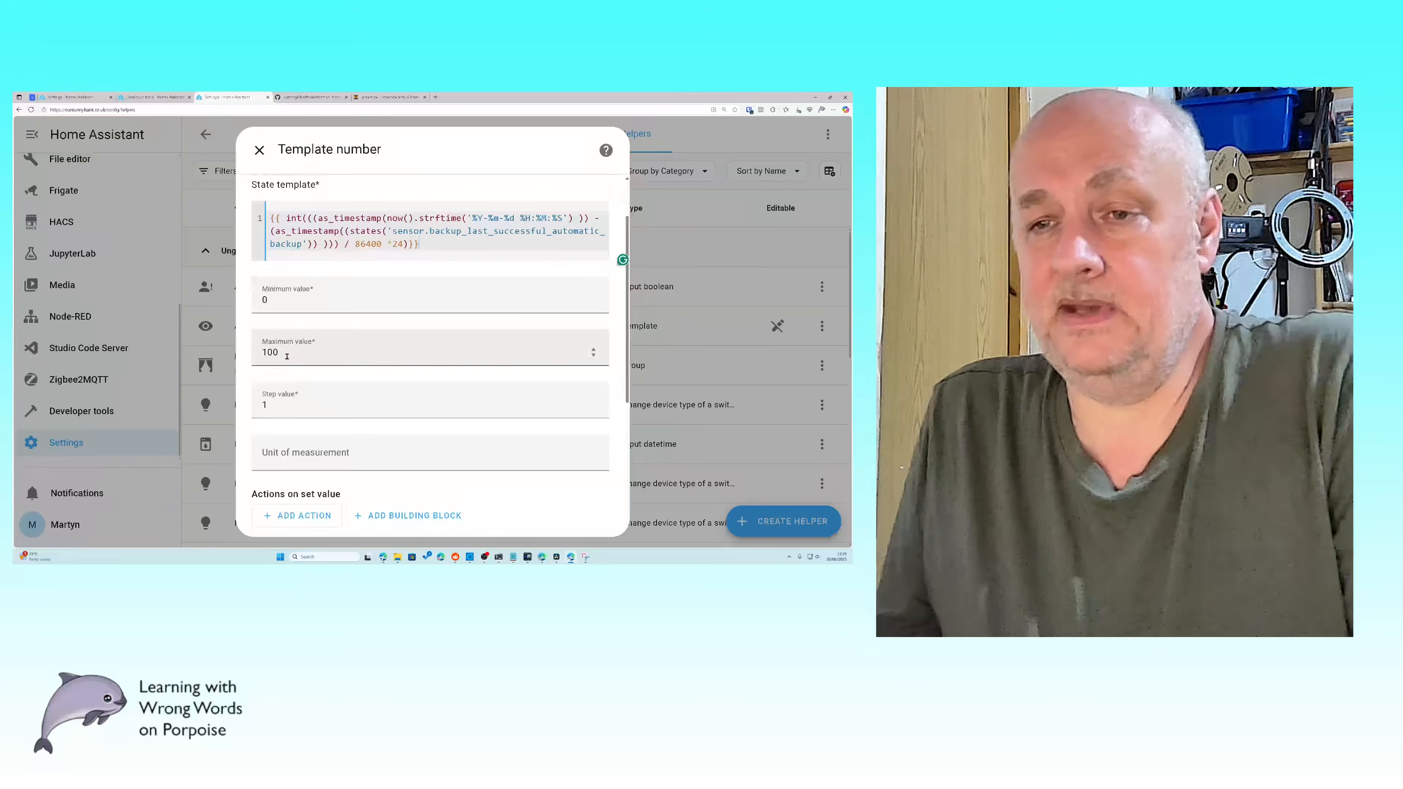
pyautogui.write('0')
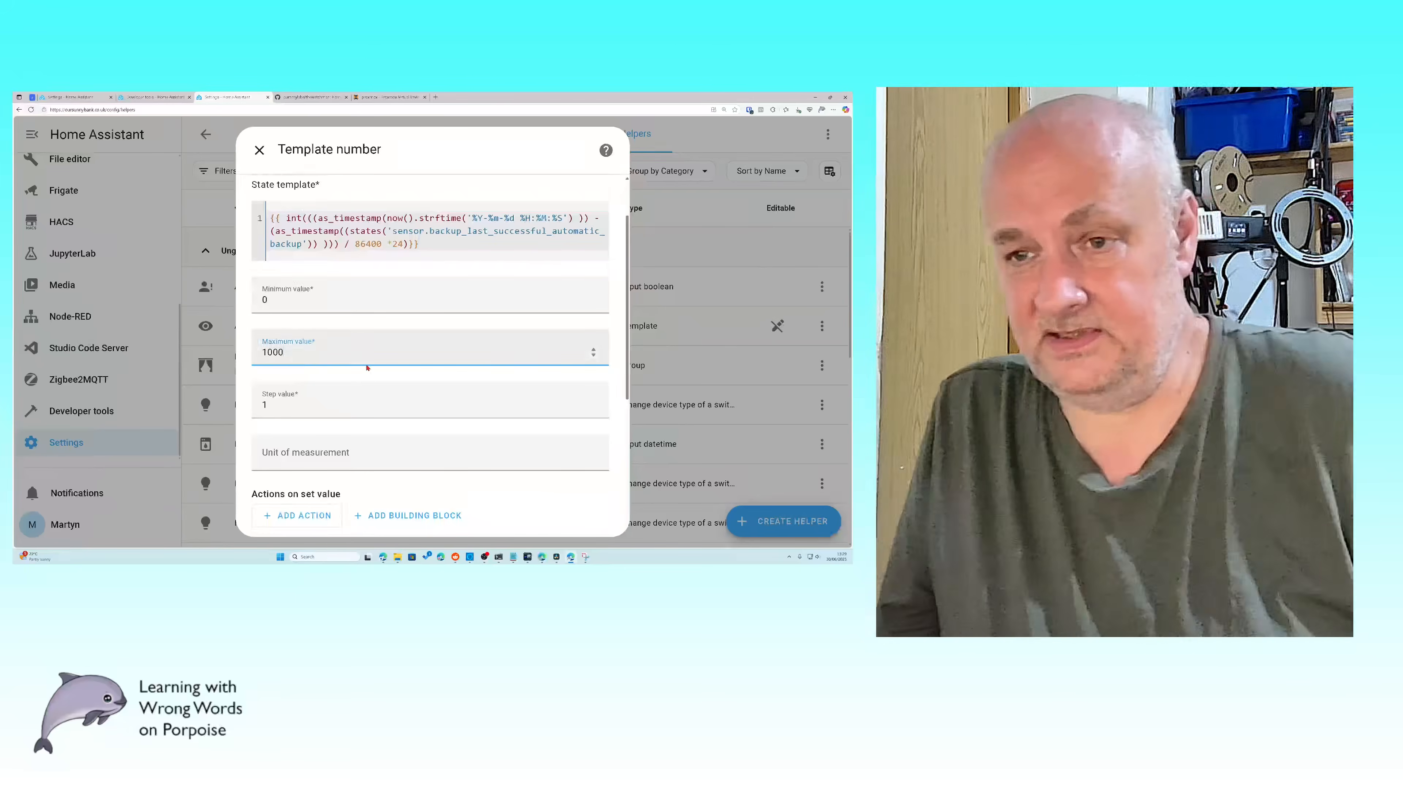
pyautogui.scroll(-3, 369, 367)
pyautogui.scroll(-1, 389, 365)
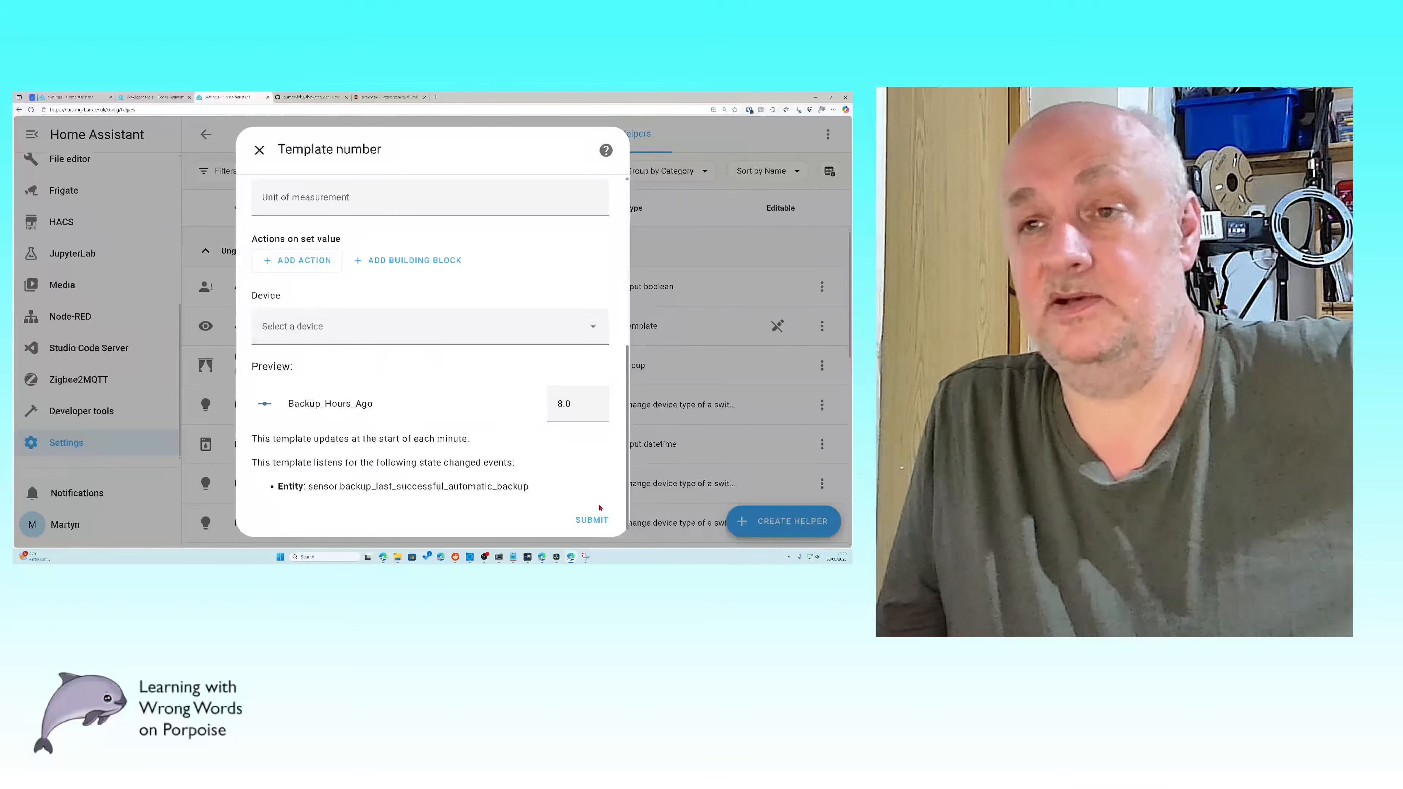
pyautogui.click(592, 520)
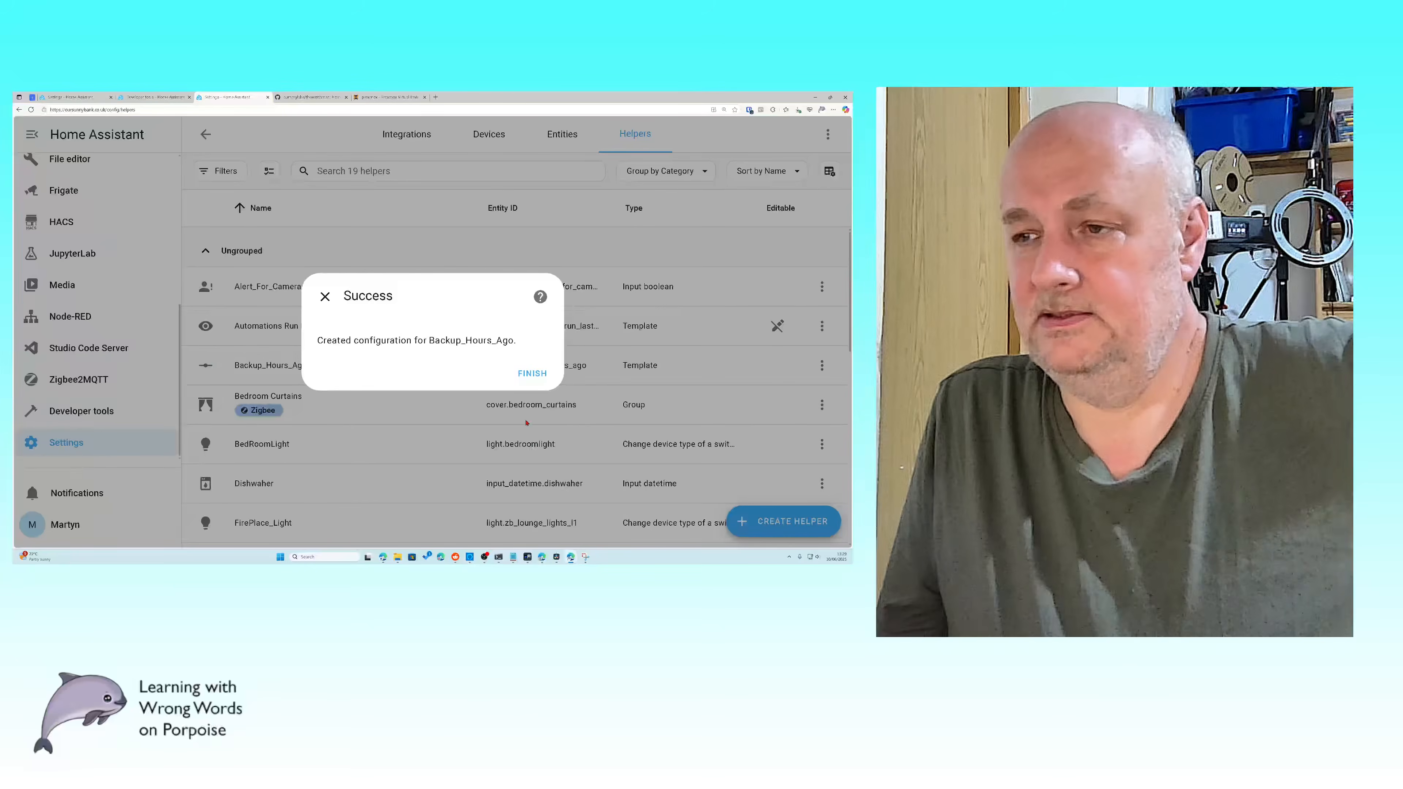
pyautogui.click(532, 374)
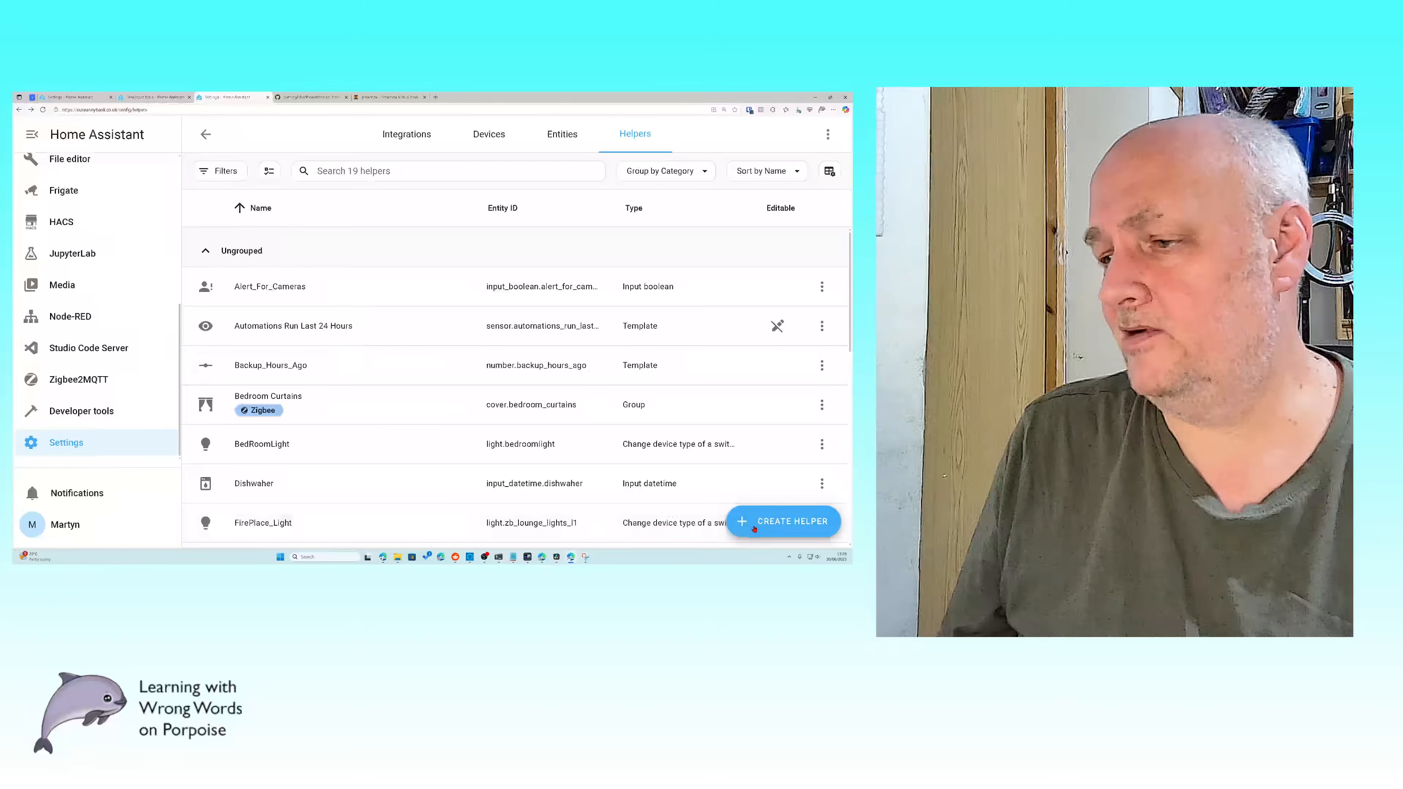
# Step: Start another helper, enter Last_System_Monitor_Boot in the helper search, and cut that text to the clipboard
pyautogui.click(771, 530)
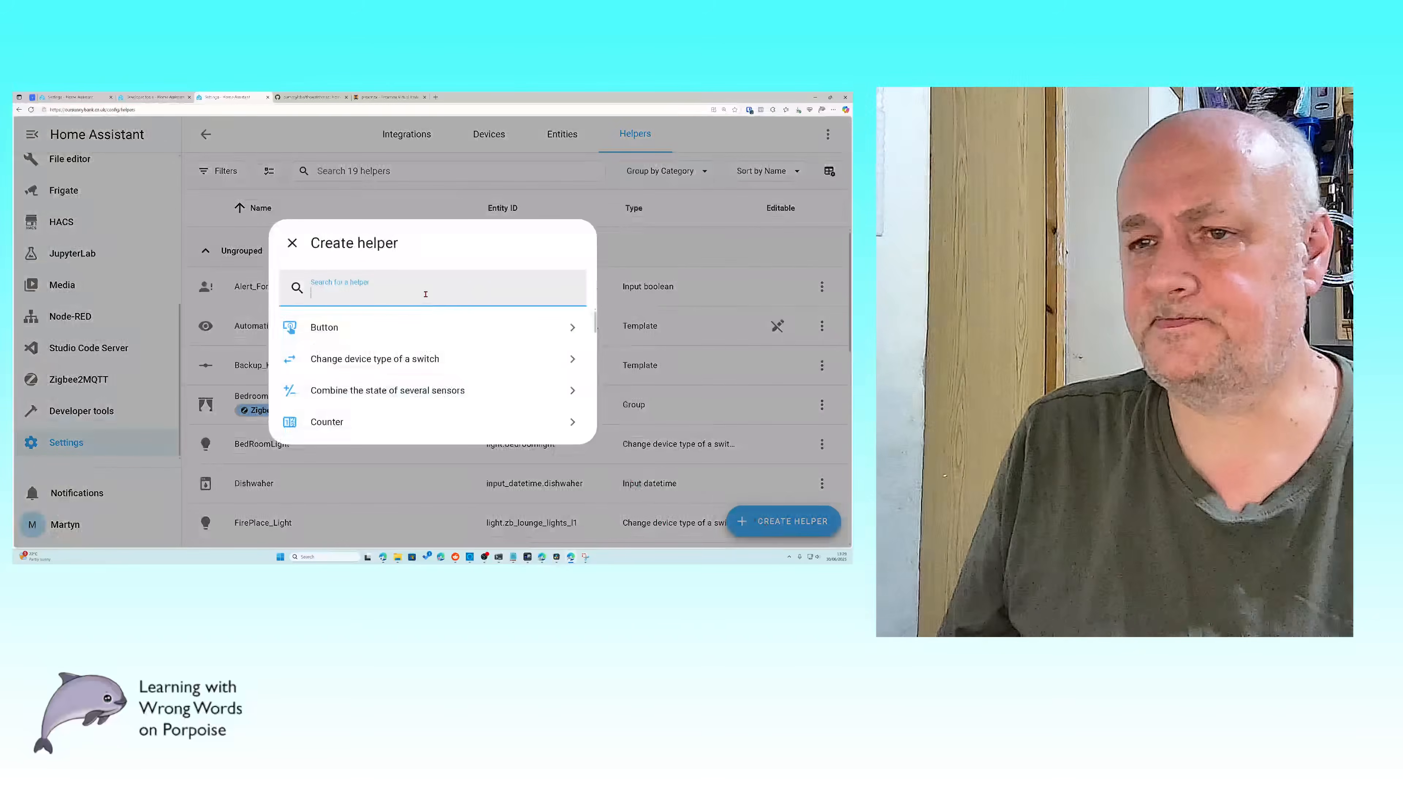
pyautogui.write('L')
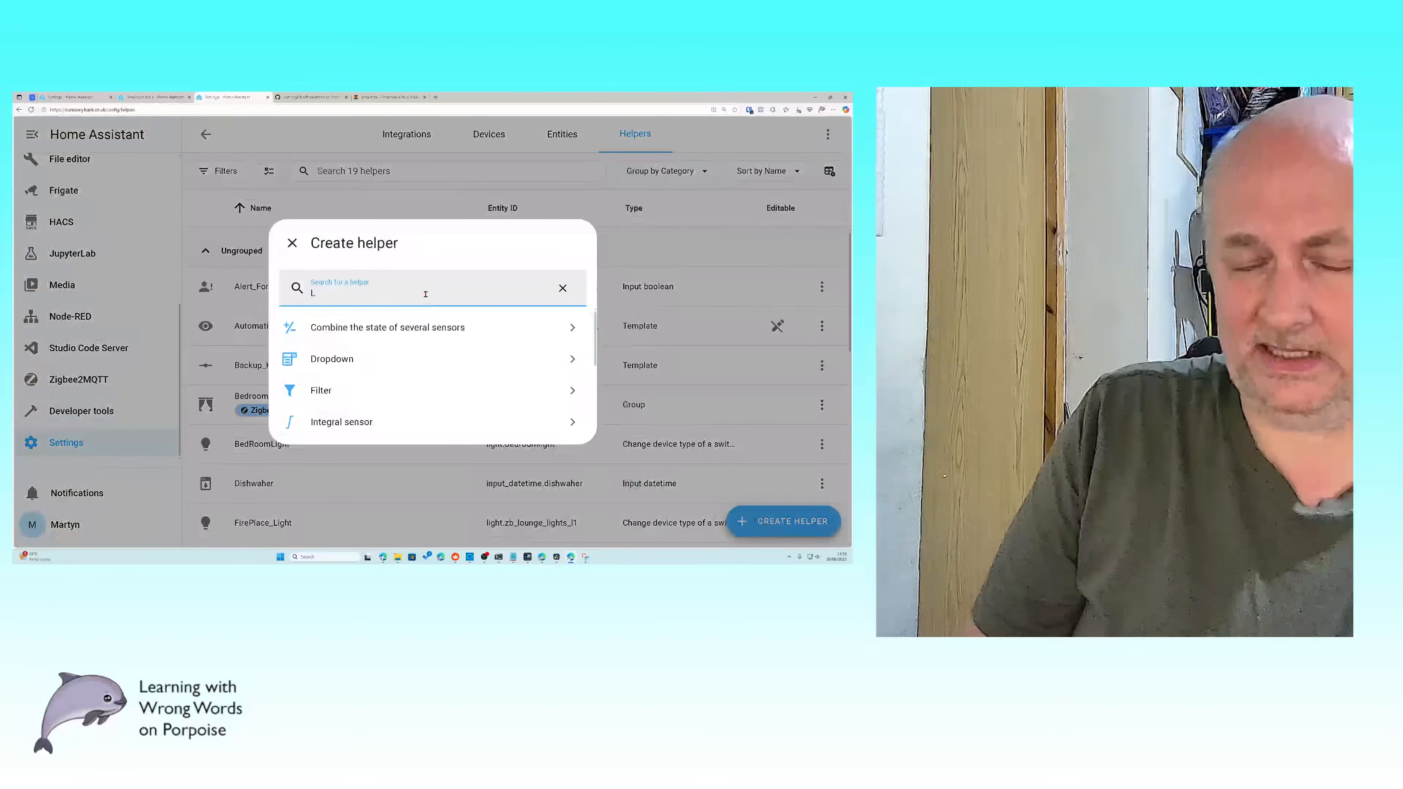
pyautogui.write('asrt')
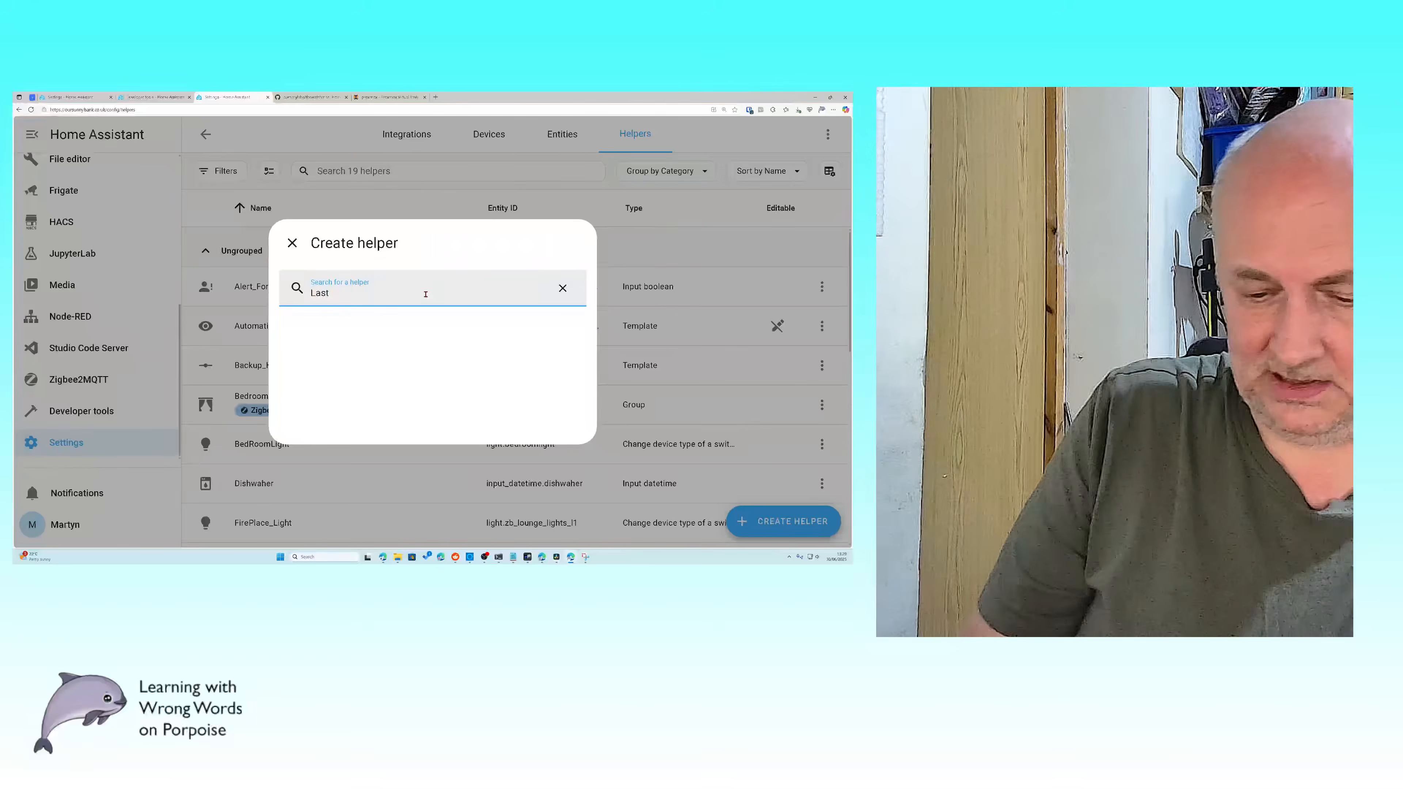
pyautogui.write('yste')
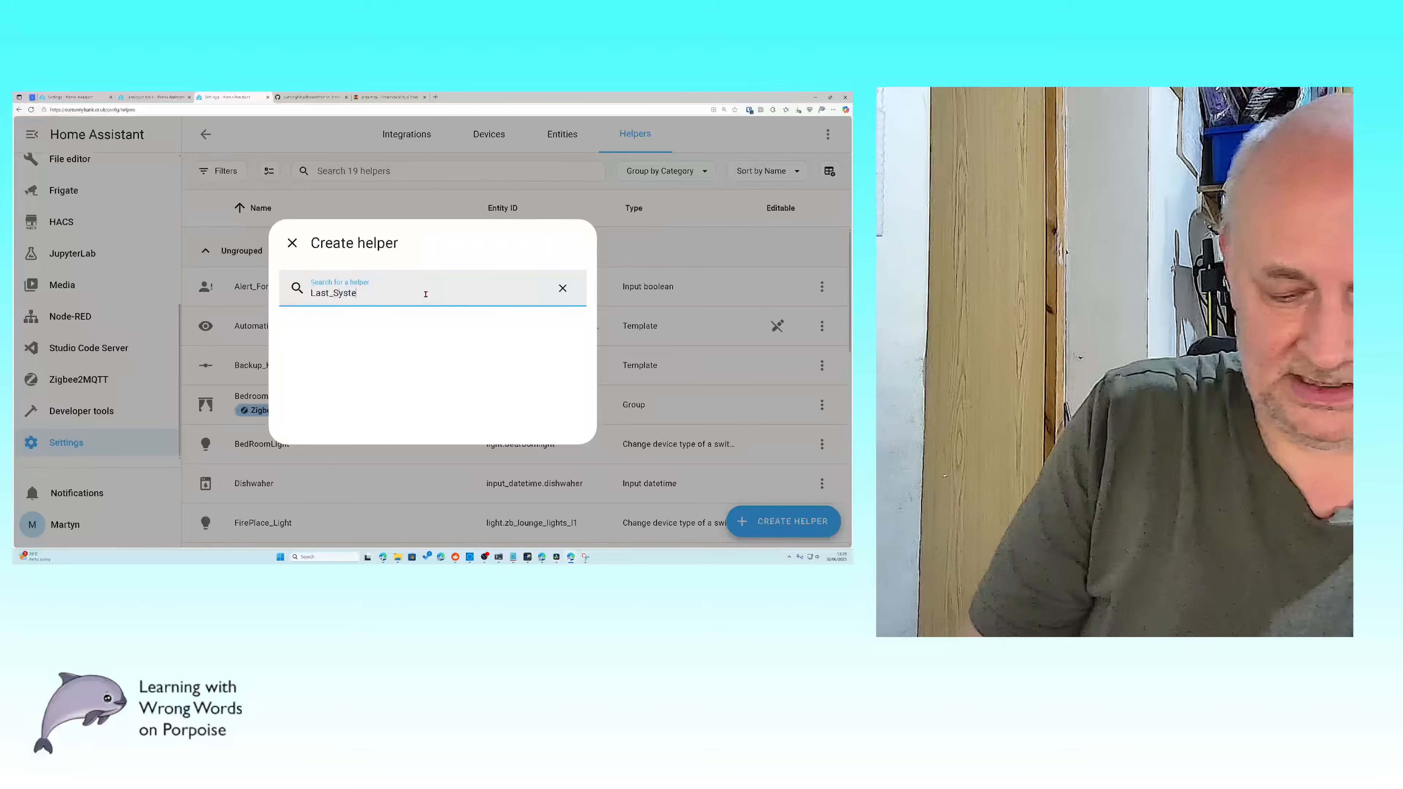
pyautogui.write('m_Monitor')
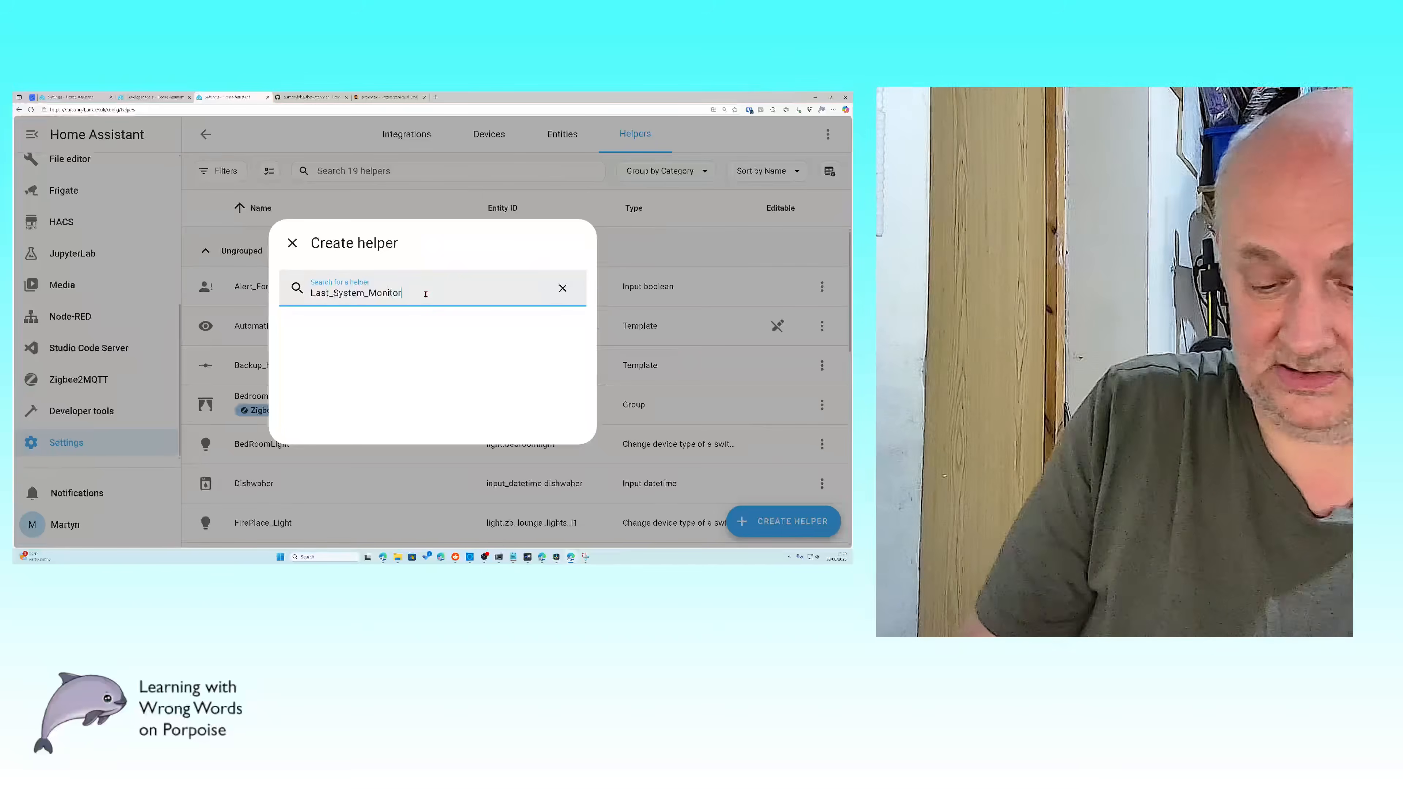
pyautogui.write('_Boil')
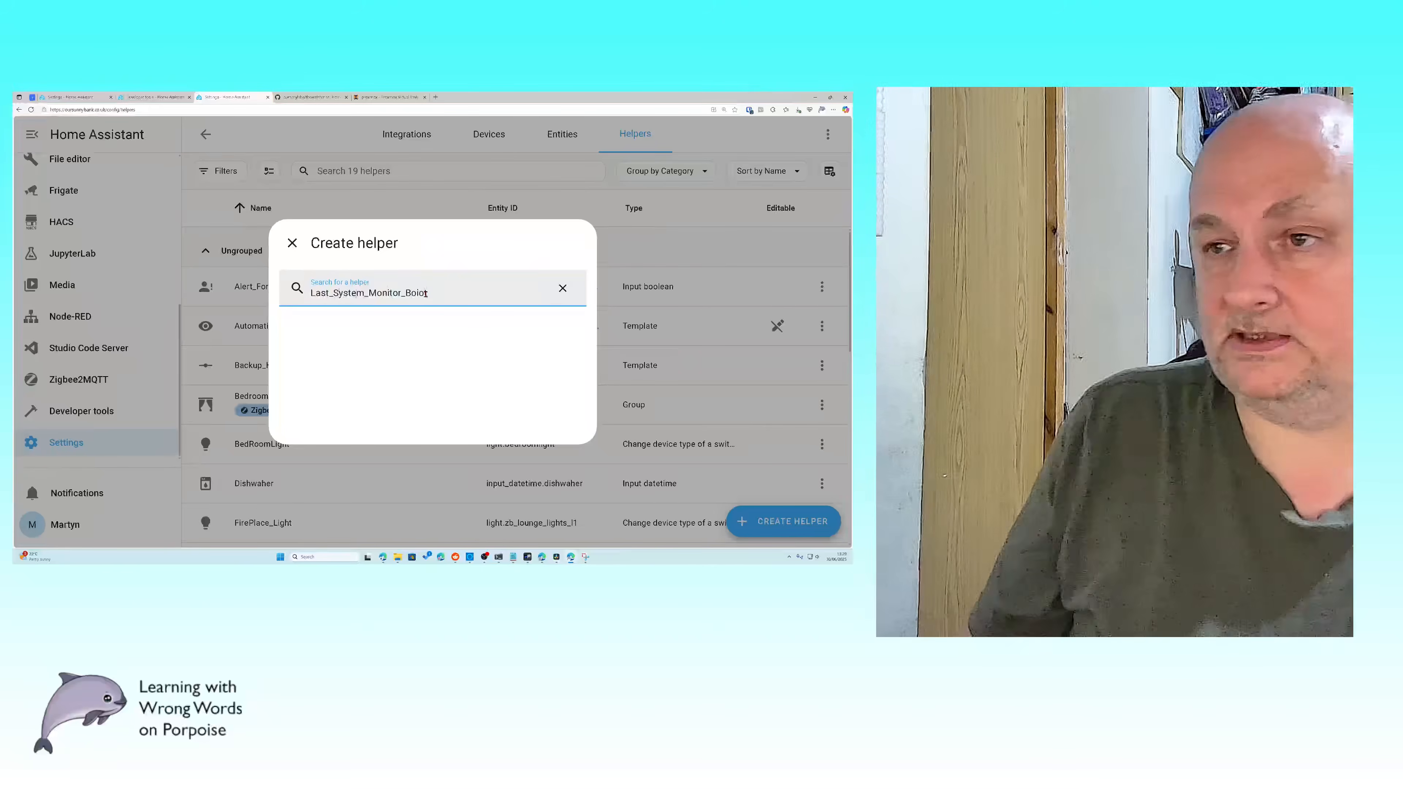
pyautogui.press('Left')
pyautogui.press('Left')
pyautogui.press('BackSpace')
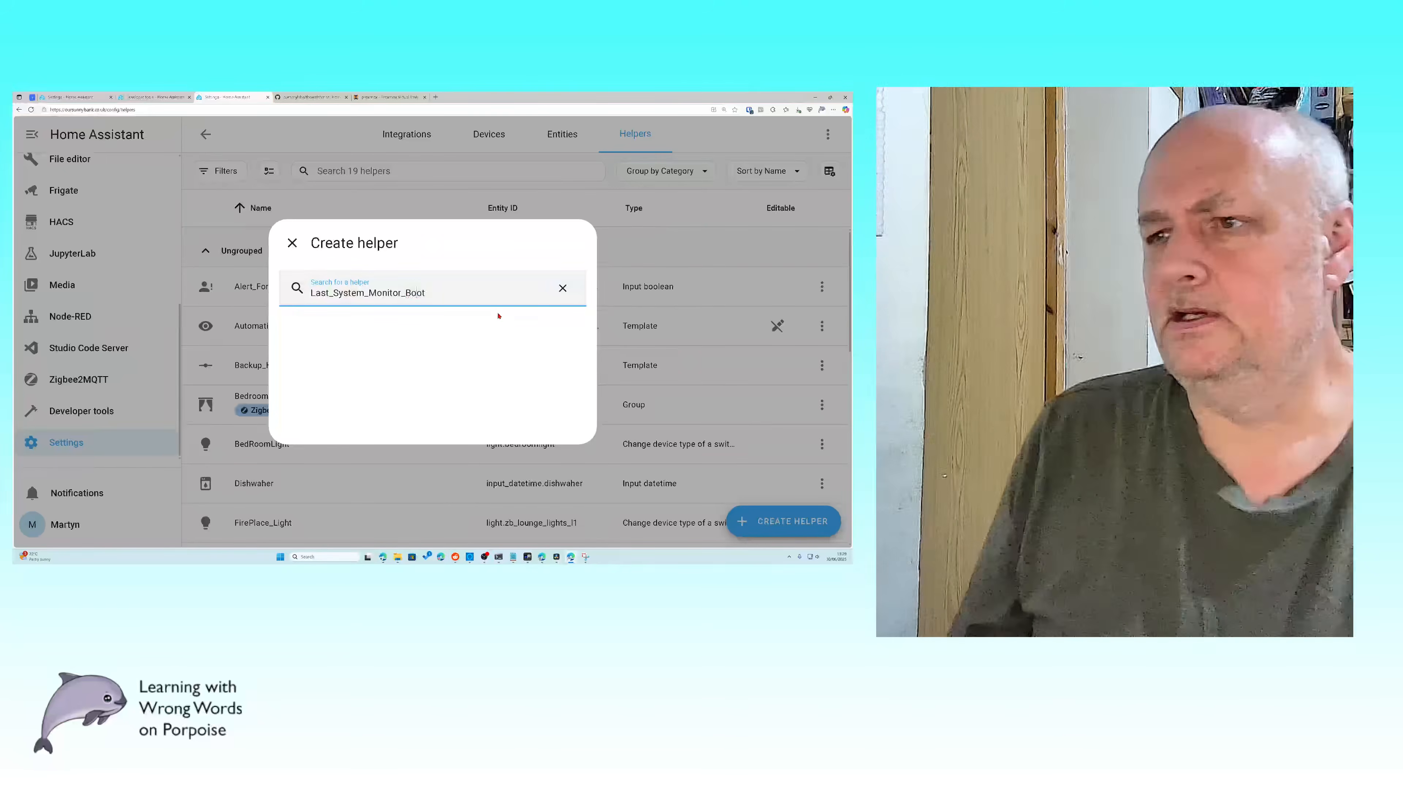
pyautogui.moveTo(469, 296); pyautogui.dragTo(310, 297)
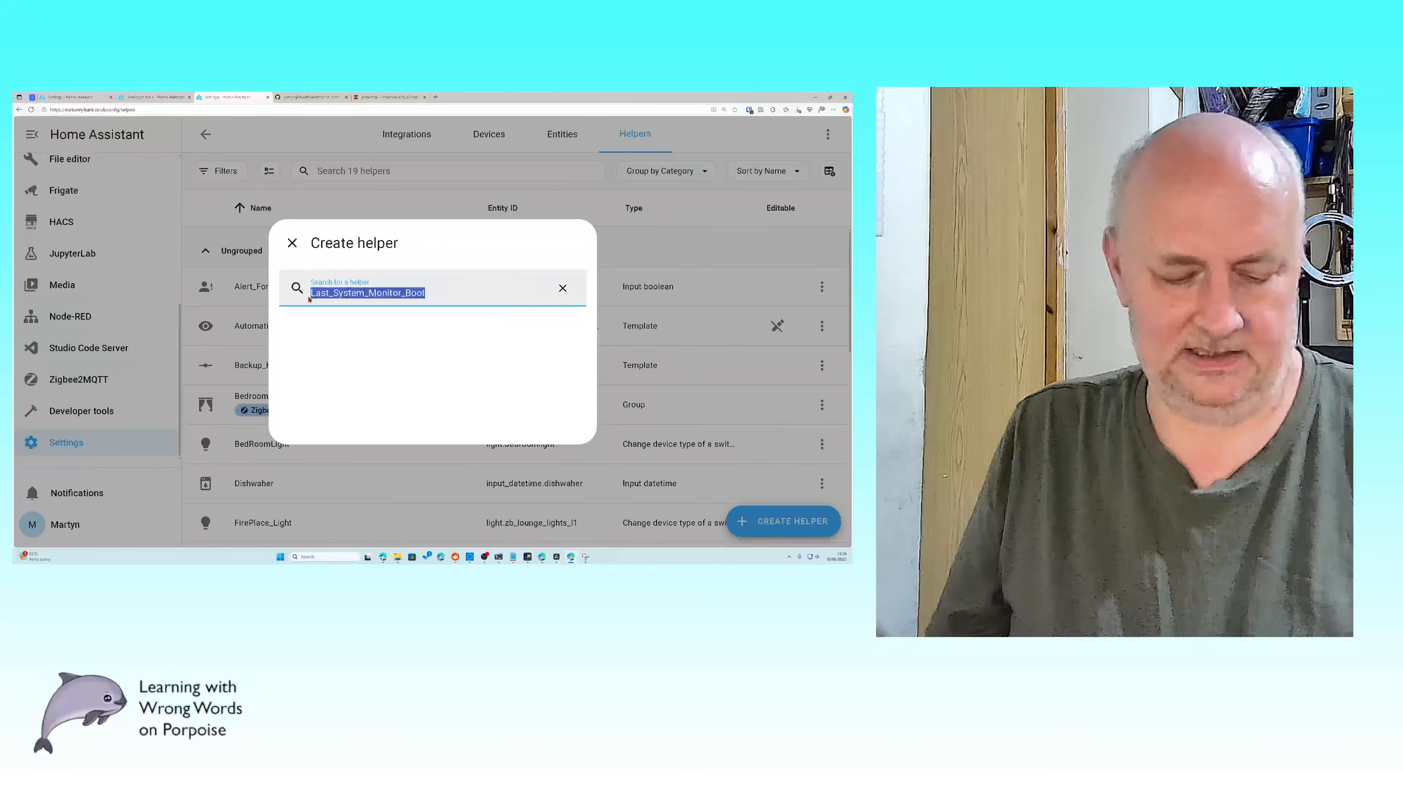
pyautogui.hotkey('ctrl', 'x')
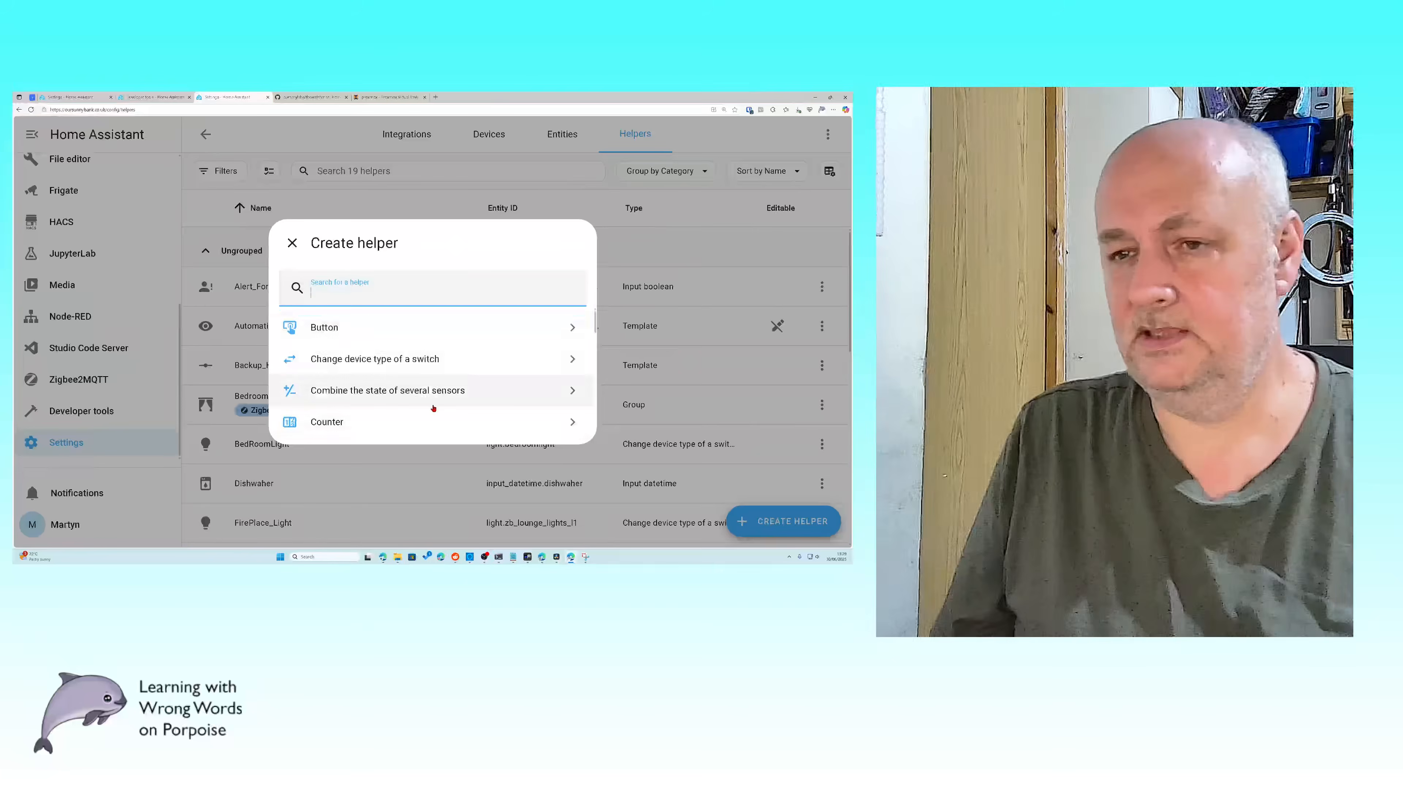
# Step: Choose the Template helper type and open a blank template number form for the second helper
pyautogui.scroll(-3, 426, 401)
pyautogui.scroll(-5, 417, 397)
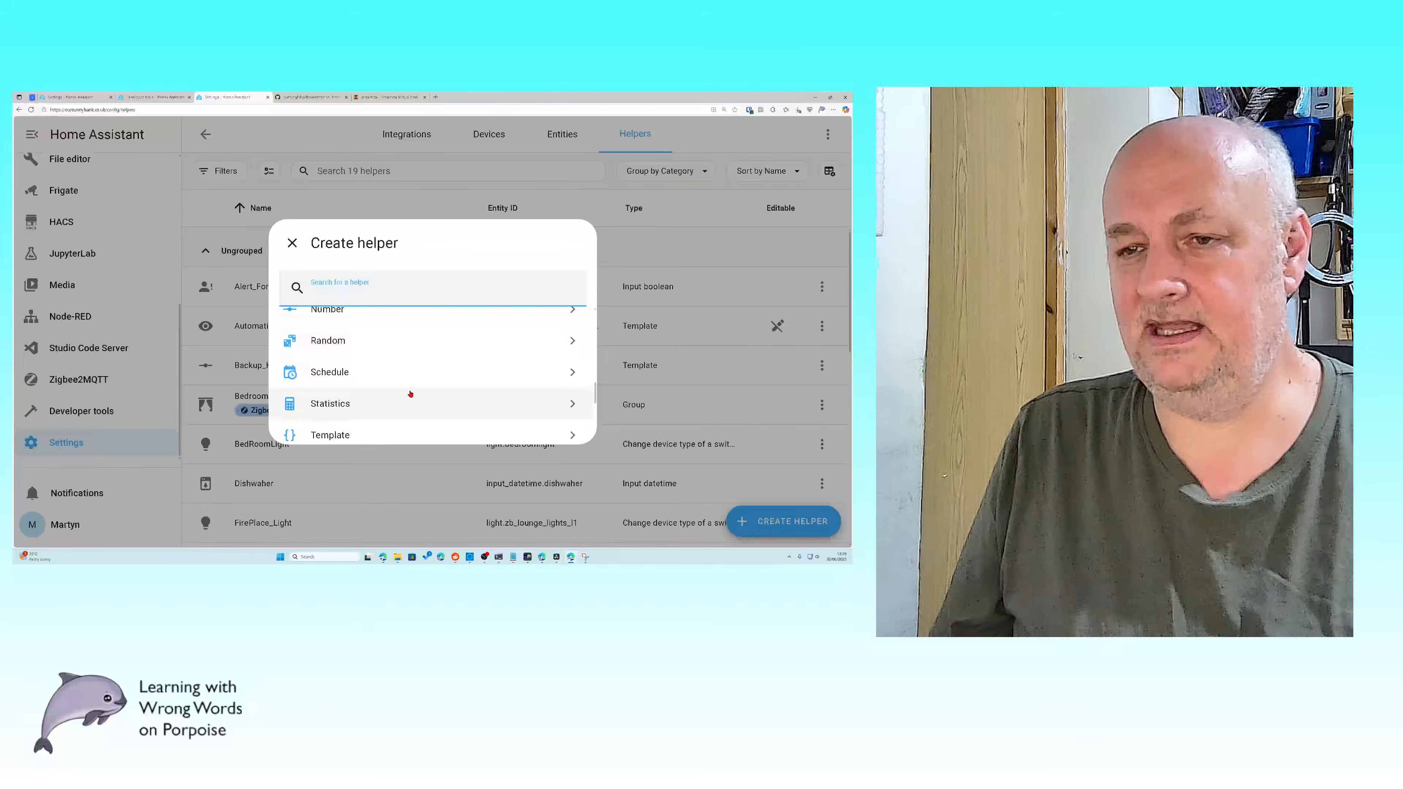
pyautogui.click(363, 430)
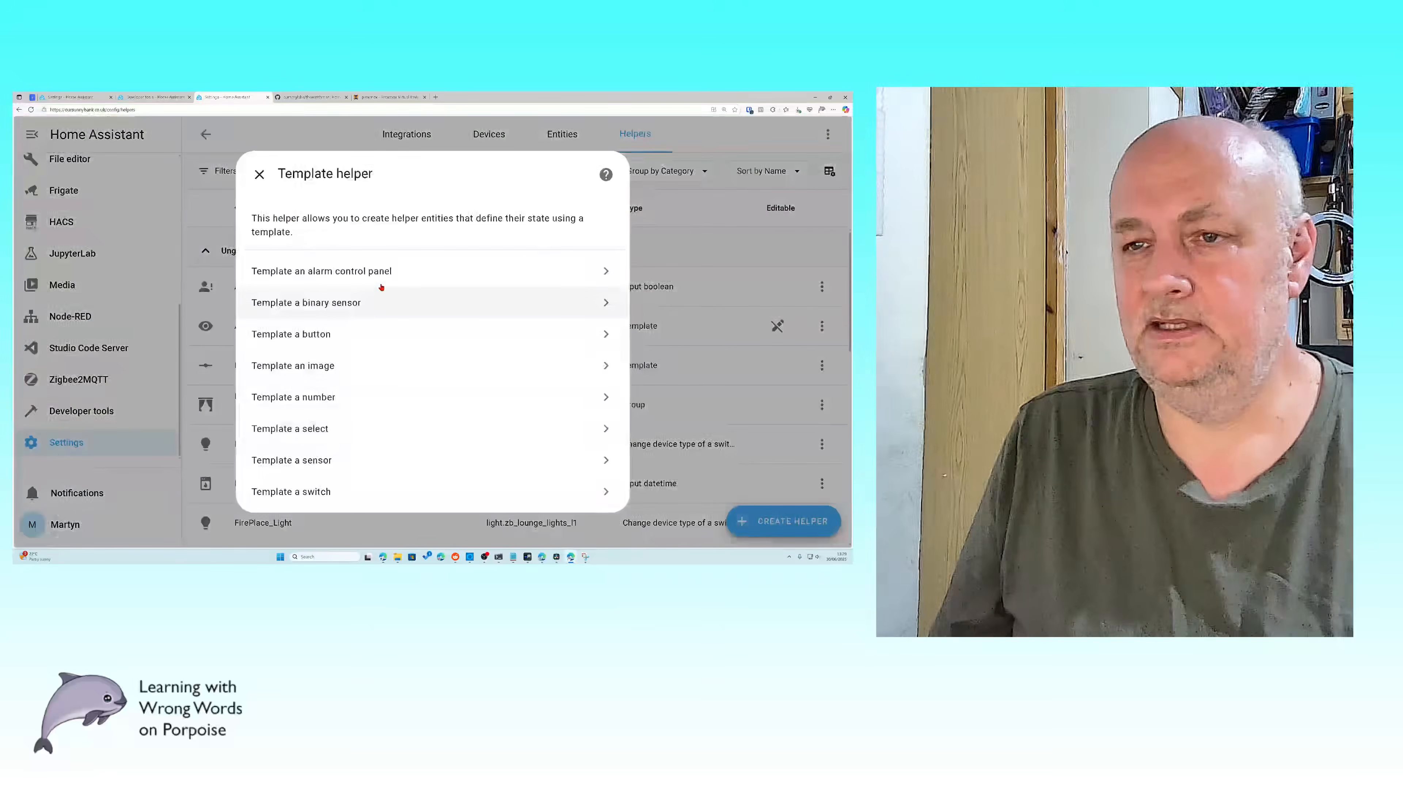
pyautogui.click(361, 397)
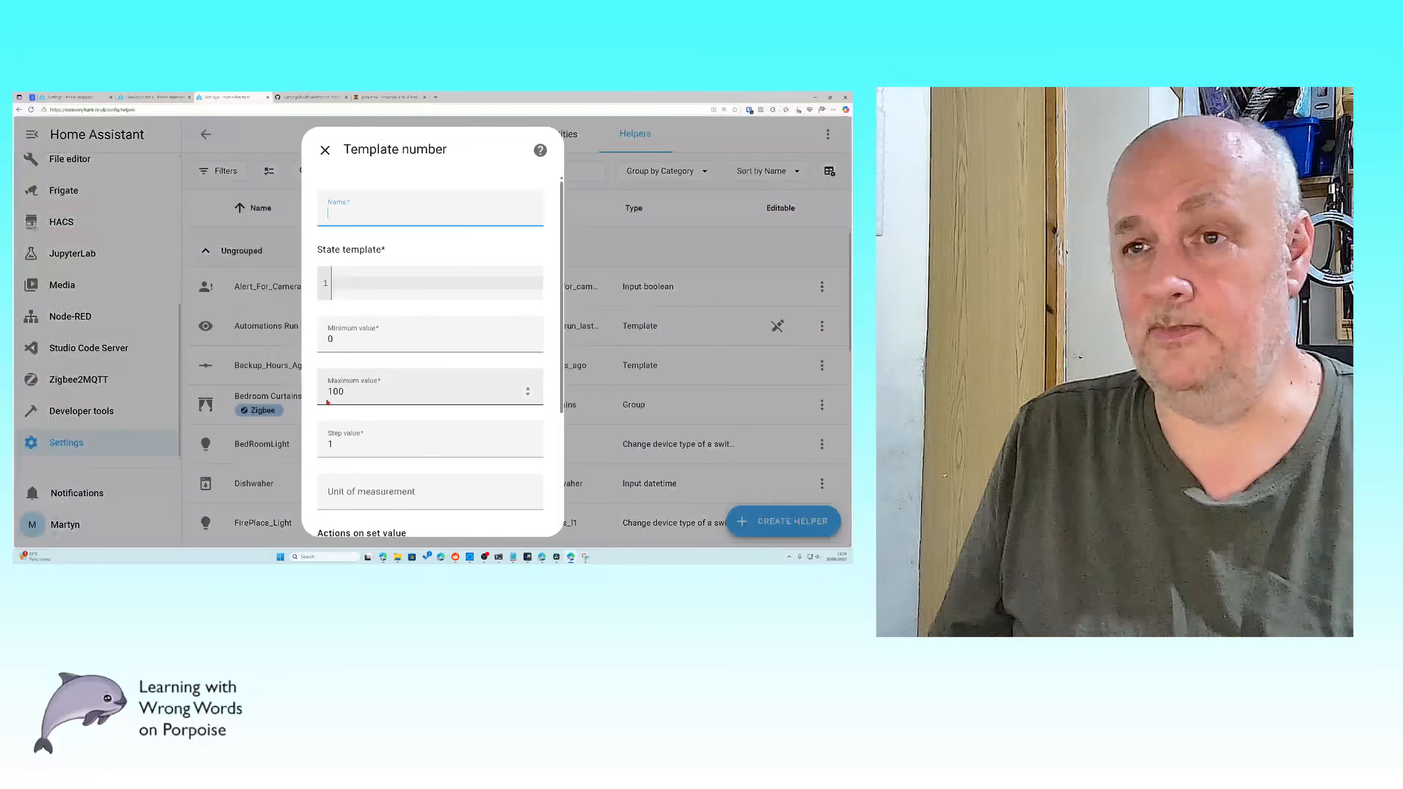
# Step: Name the helper Last_System_Monitor_Boot and set its state template to the int timestamp difference between now() and sensor.system_monitor_last_boot, / 86400
pyautogui.click(298, 216)
pyautogui.hotkey('ctrl', 'v')
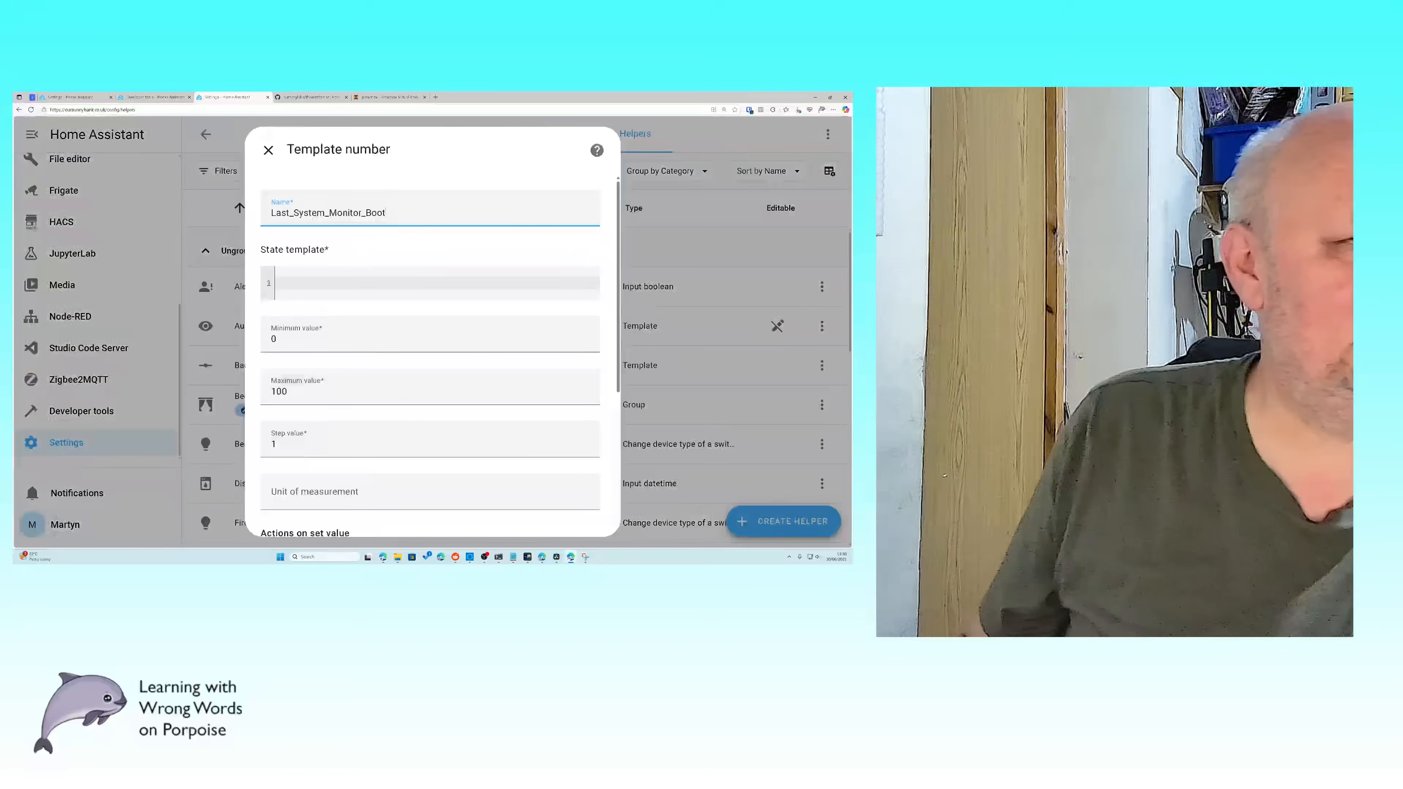
pyautogui.hotkey('alt', 'Tab')
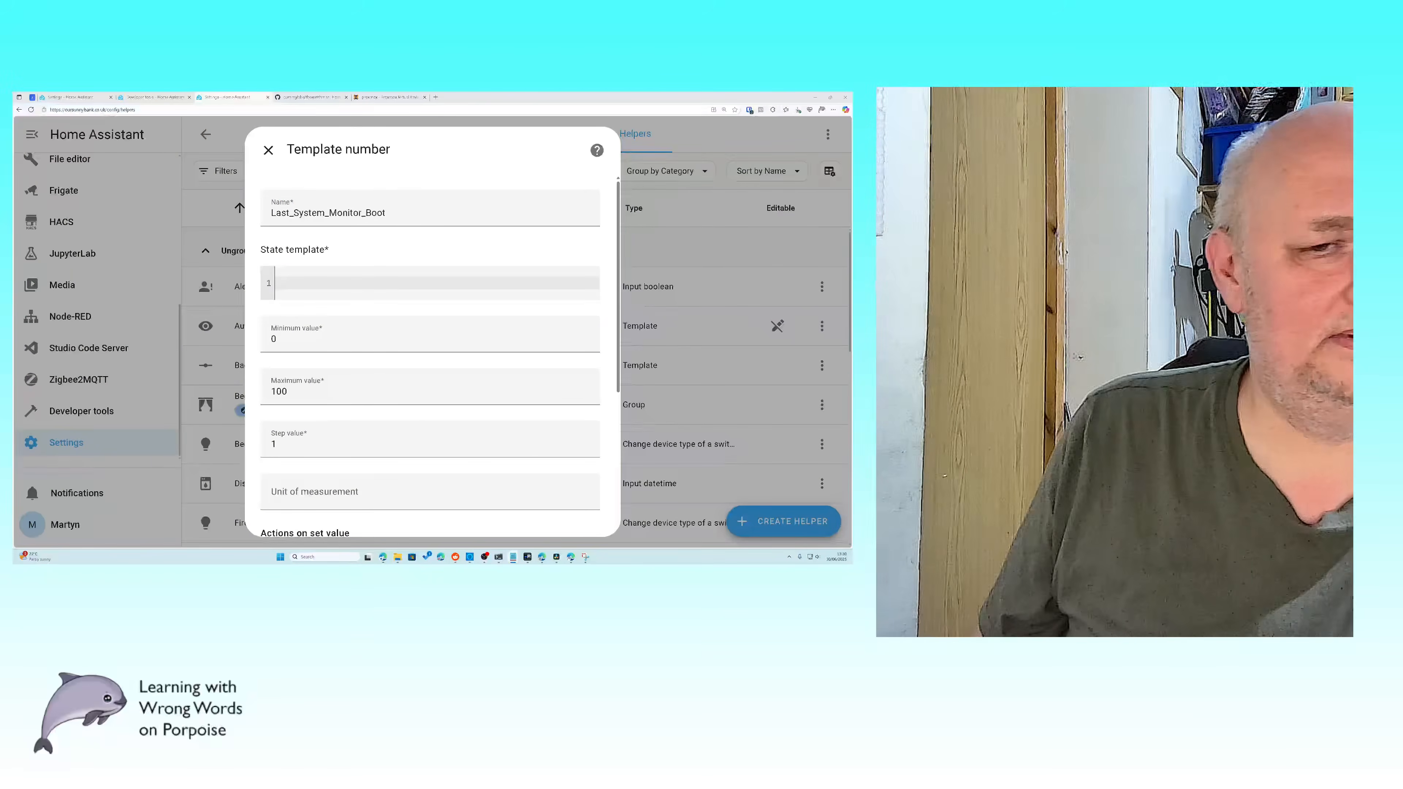
pyautogui.click(300, 284)
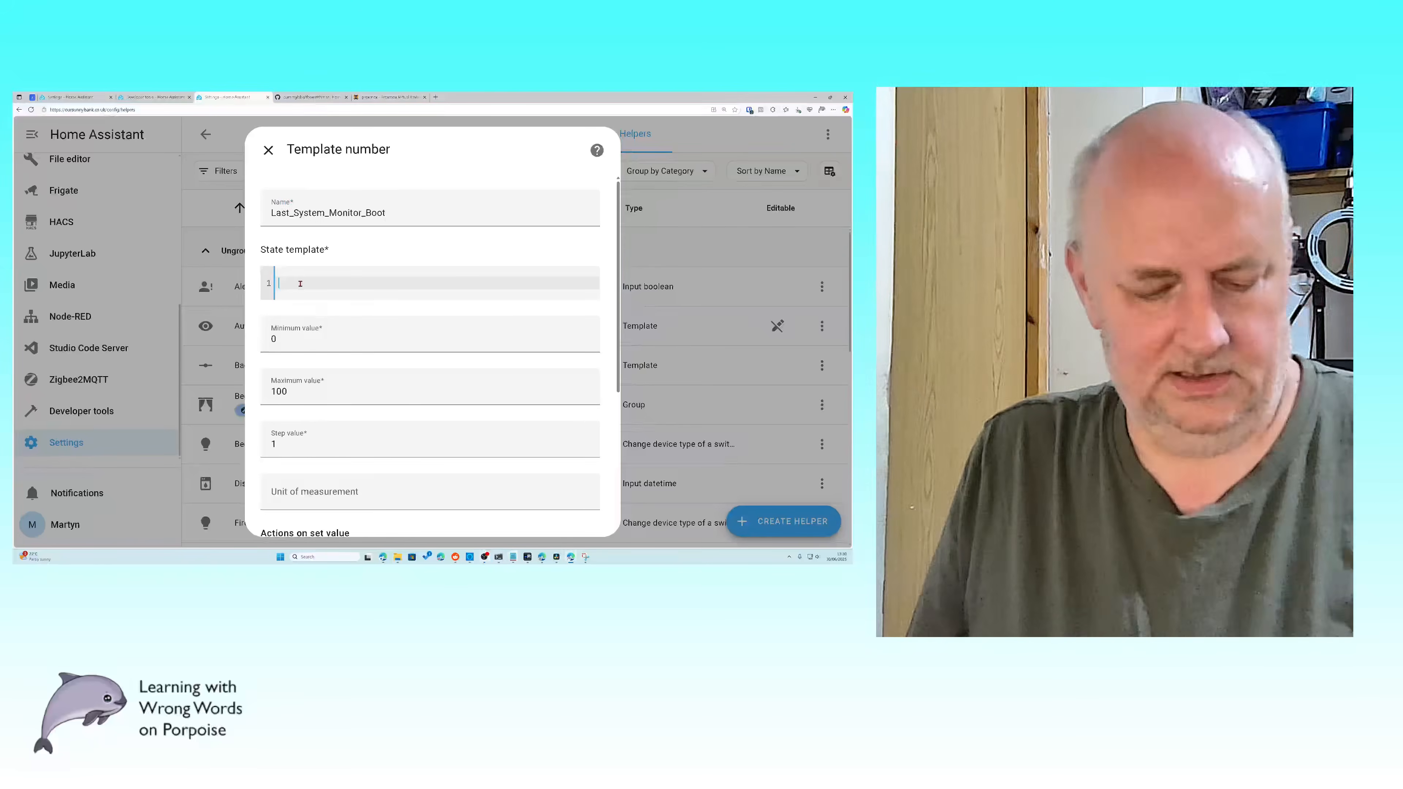
pyautogui.hotkey('ctrl', 'v')
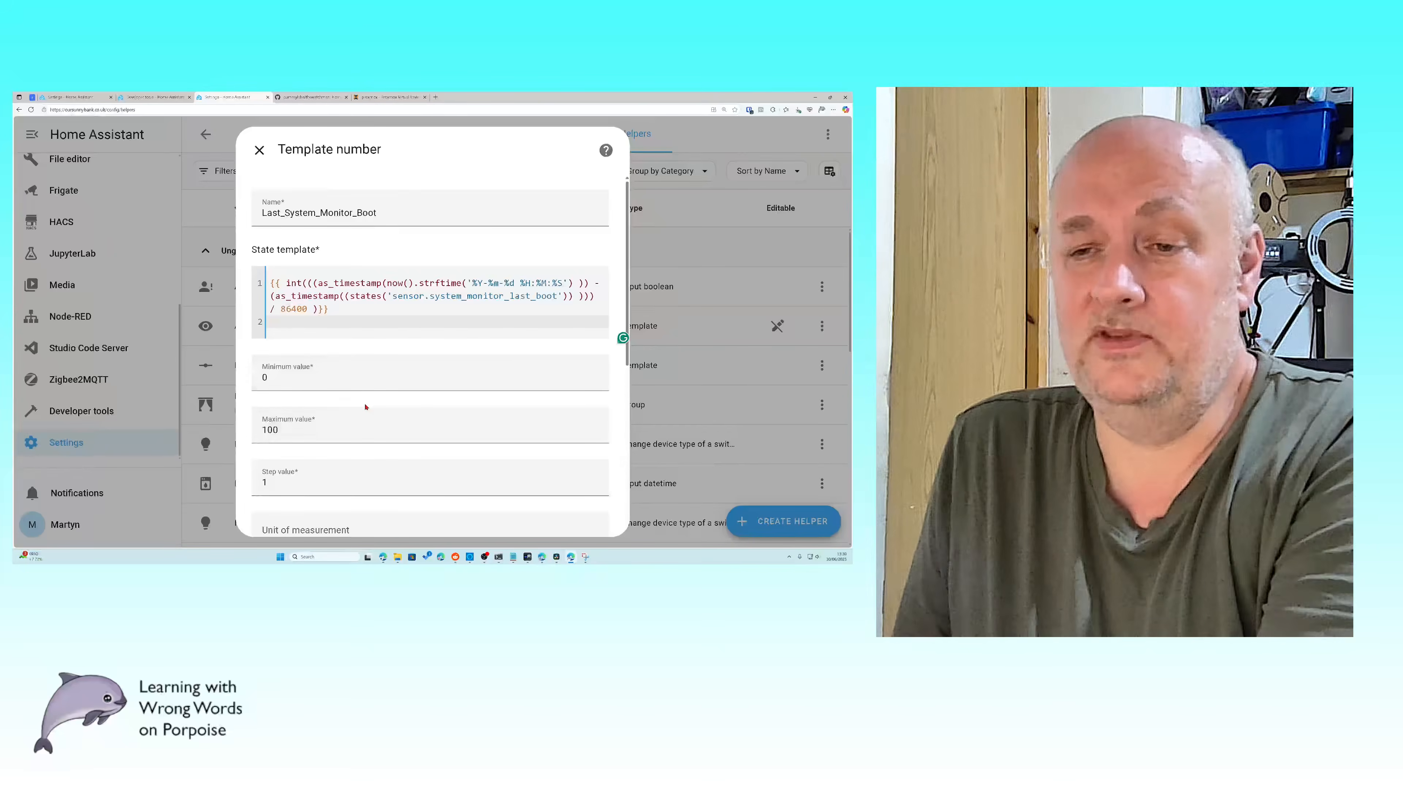
# Step: Submit the Last_System_Monitor_Boot template number form with its remaining default values and finish creating the helper
pyautogui.scroll(-6, 365, 407)
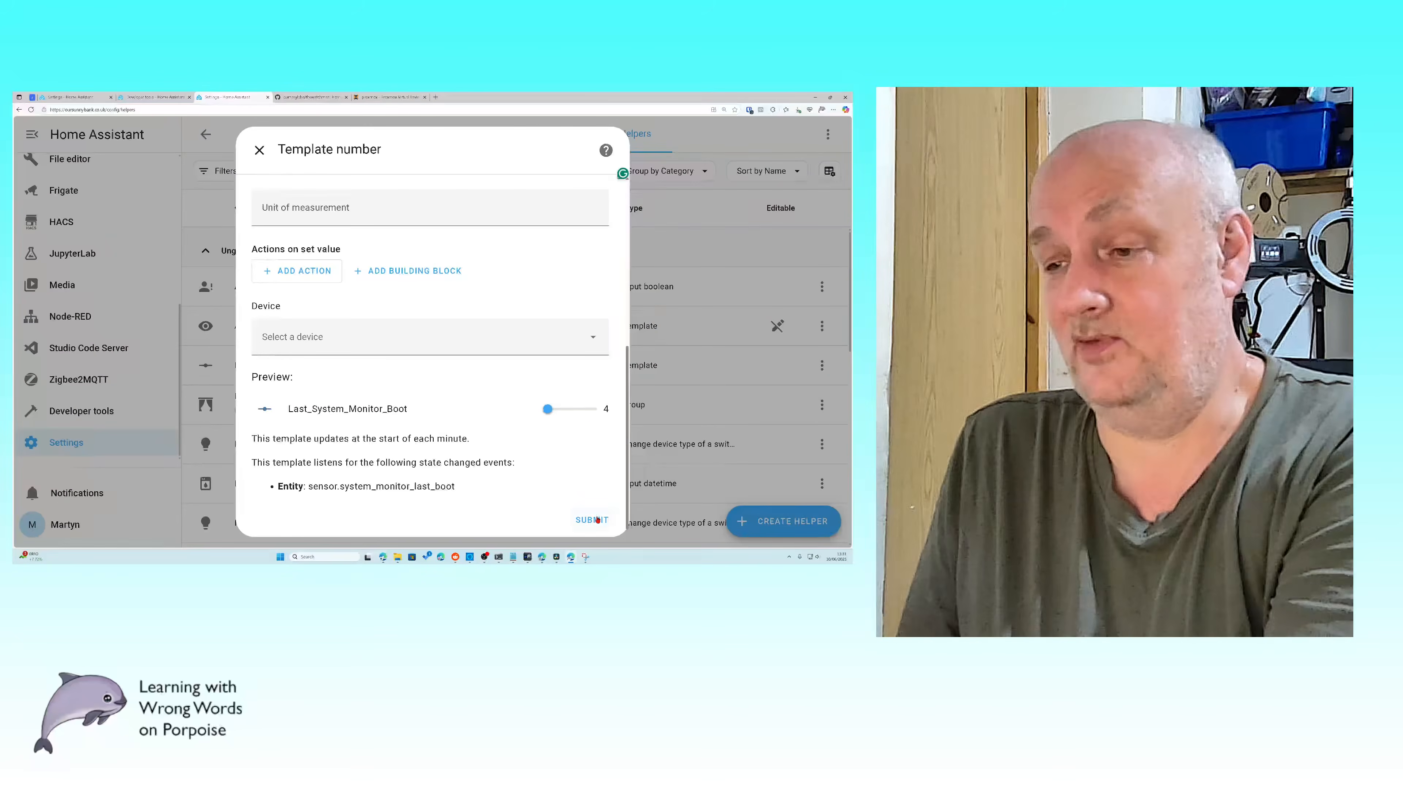
pyautogui.click(584, 520)
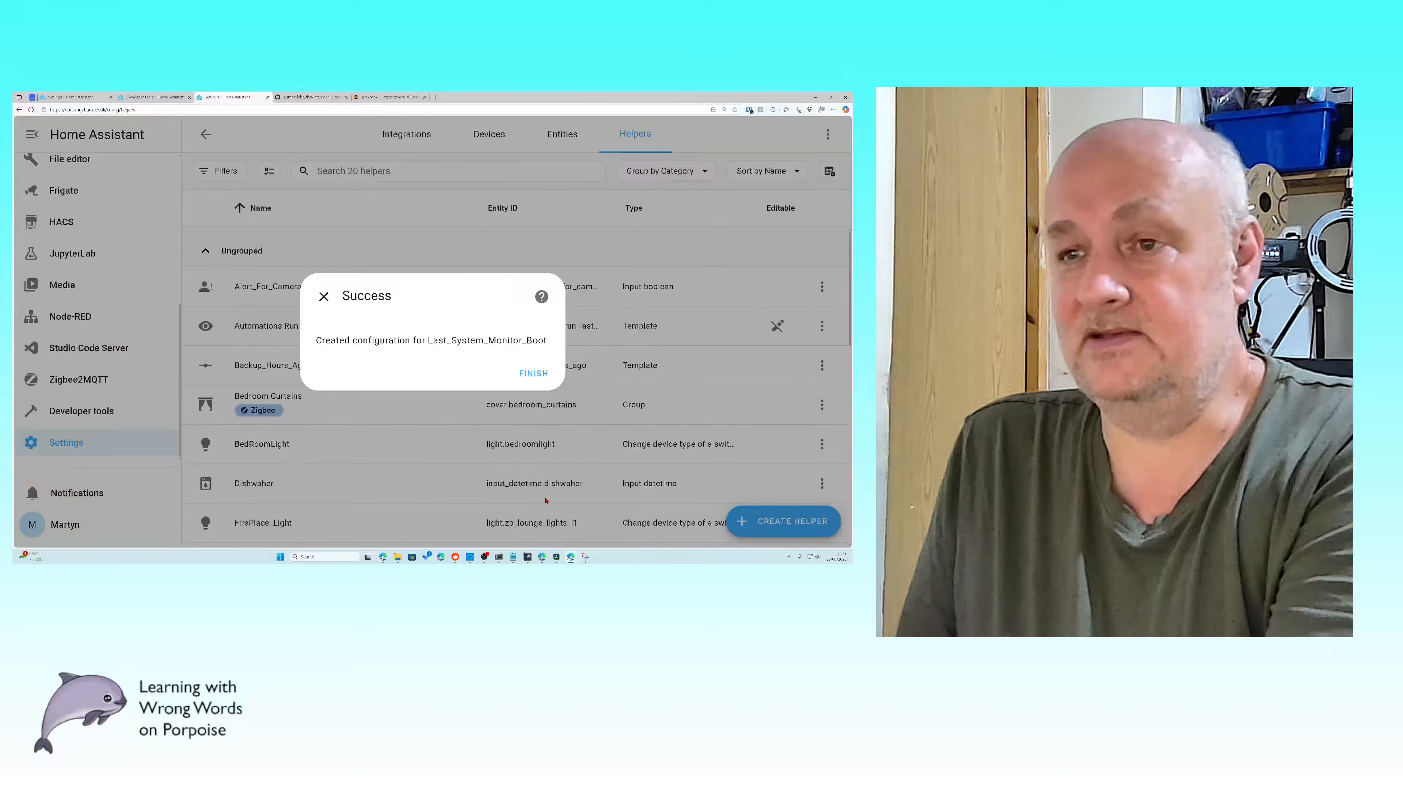
pyautogui.click(530, 379)
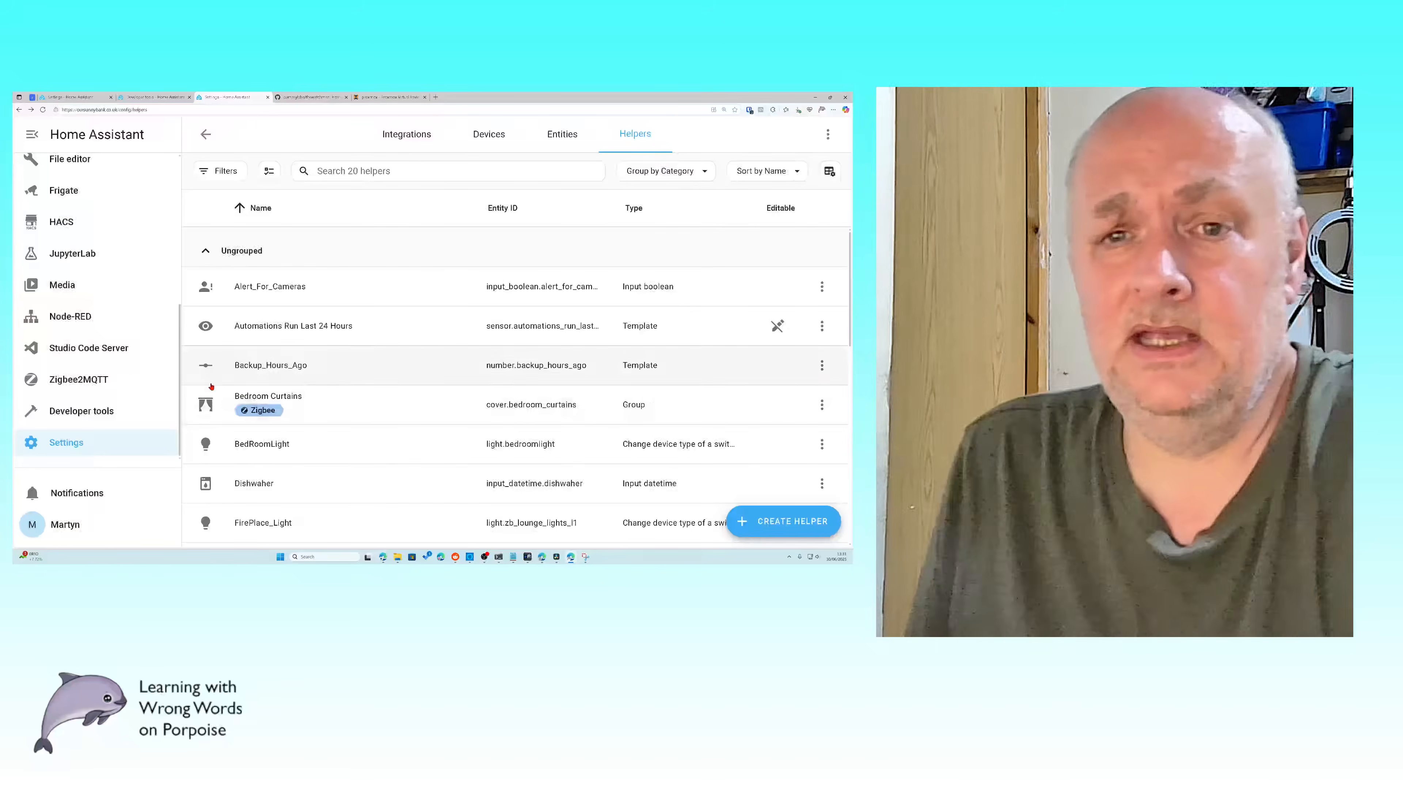
# Step: Open the System Monitor dashboard and put its Home view into edit mode
pyautogui.scroll(3, 119, 354)
pyautogui.scroll(2, 119, 354)
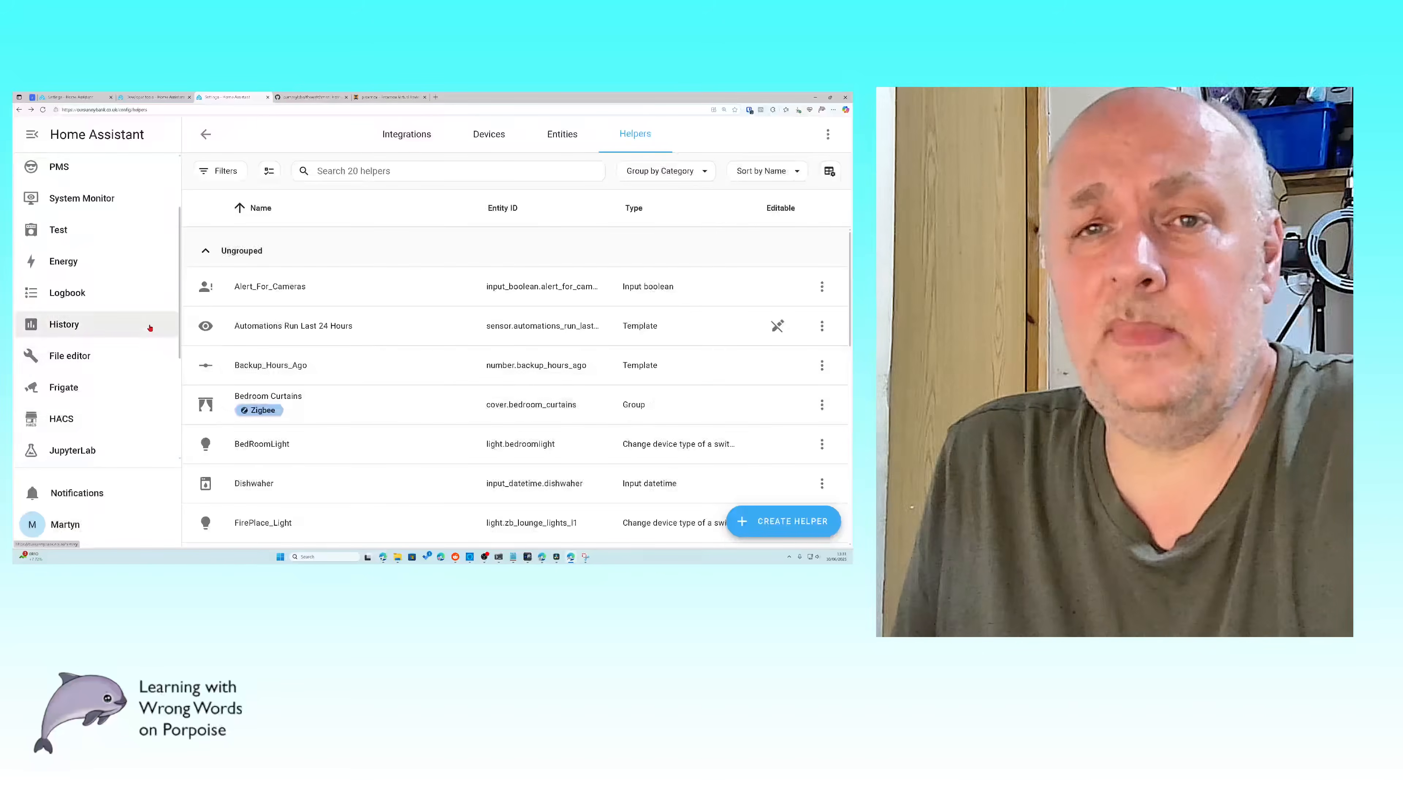
pyautogui.click(80, 205)
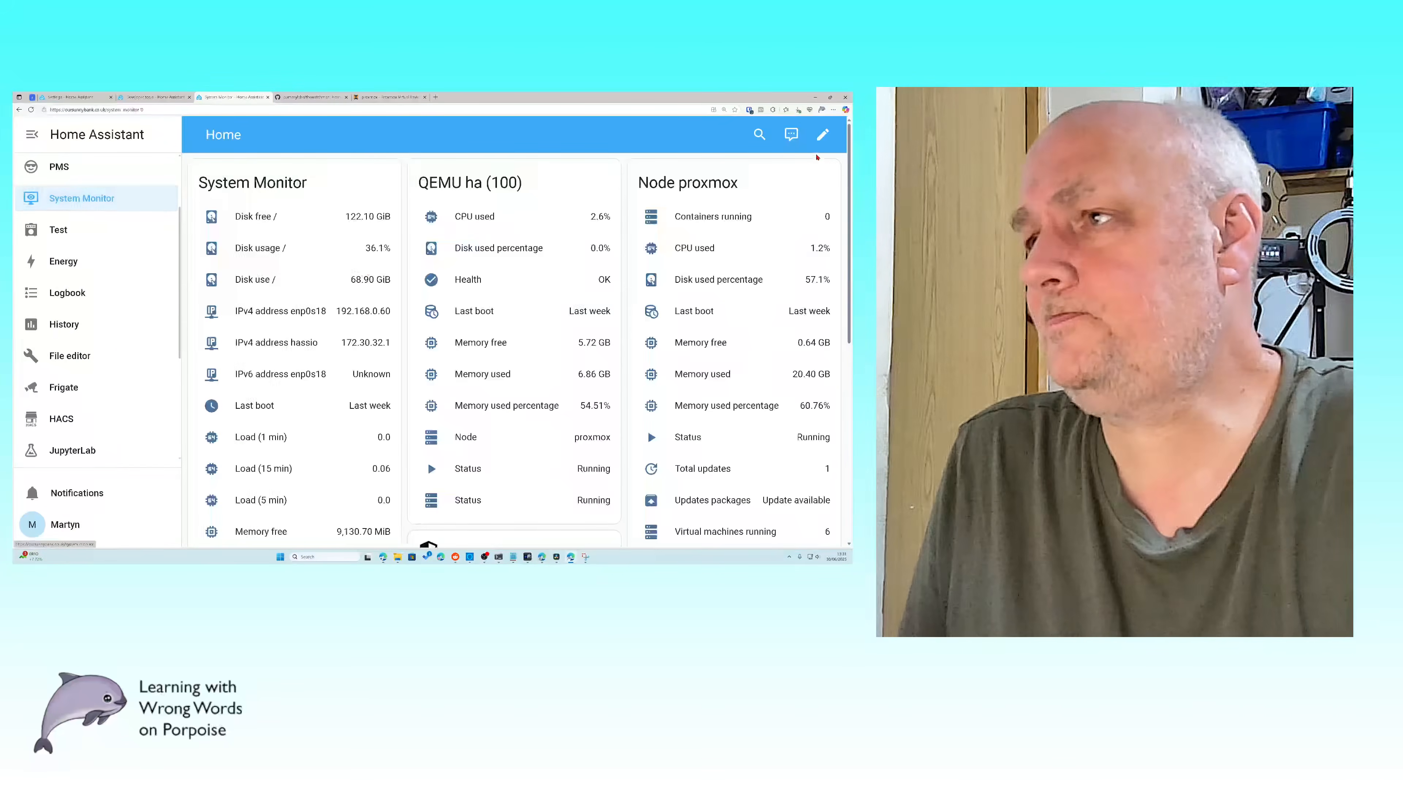
pyautogui.click(823, 135)
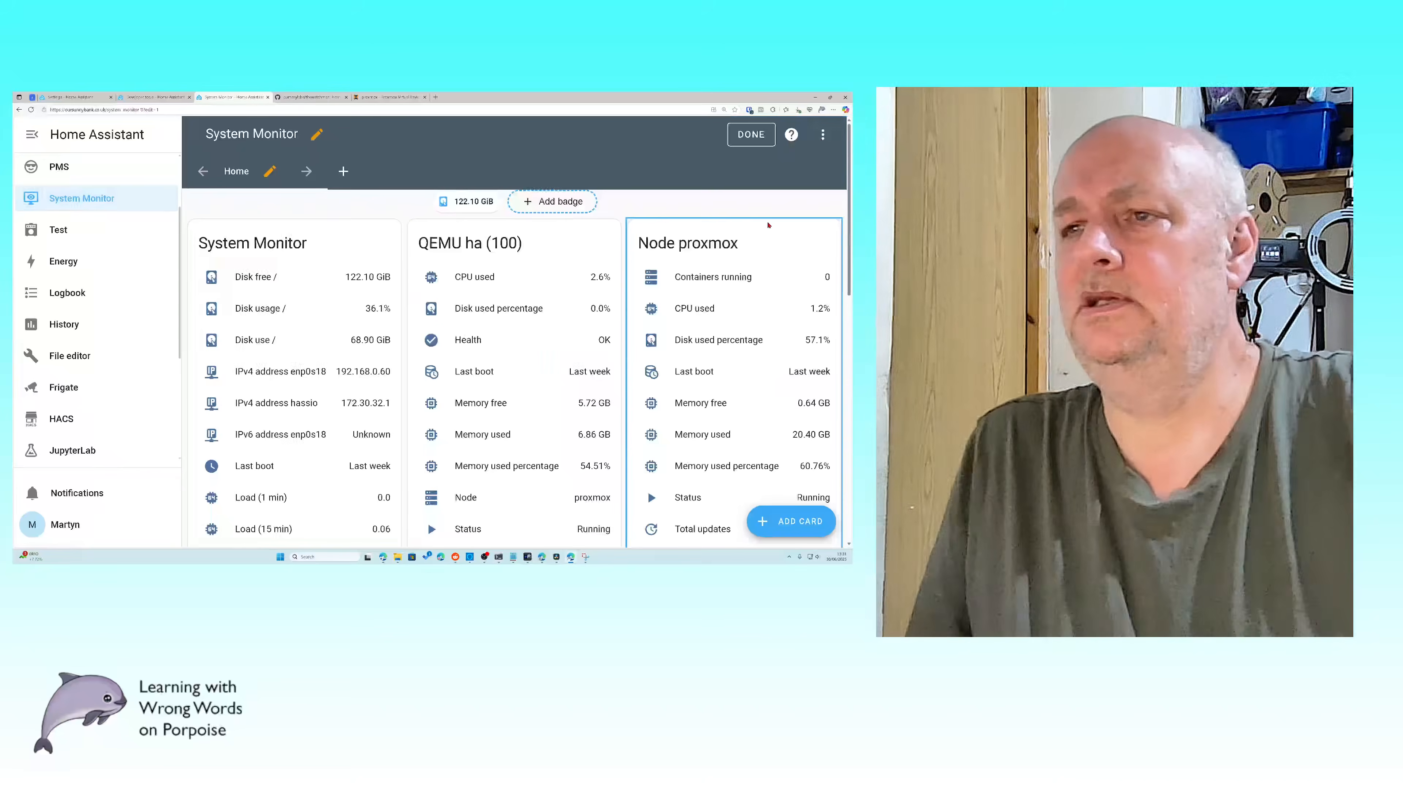
# Step: Start a new Entity badge for the Home view and set its entity to Last attempted automatic backup
pyautogui.click(553, 201)
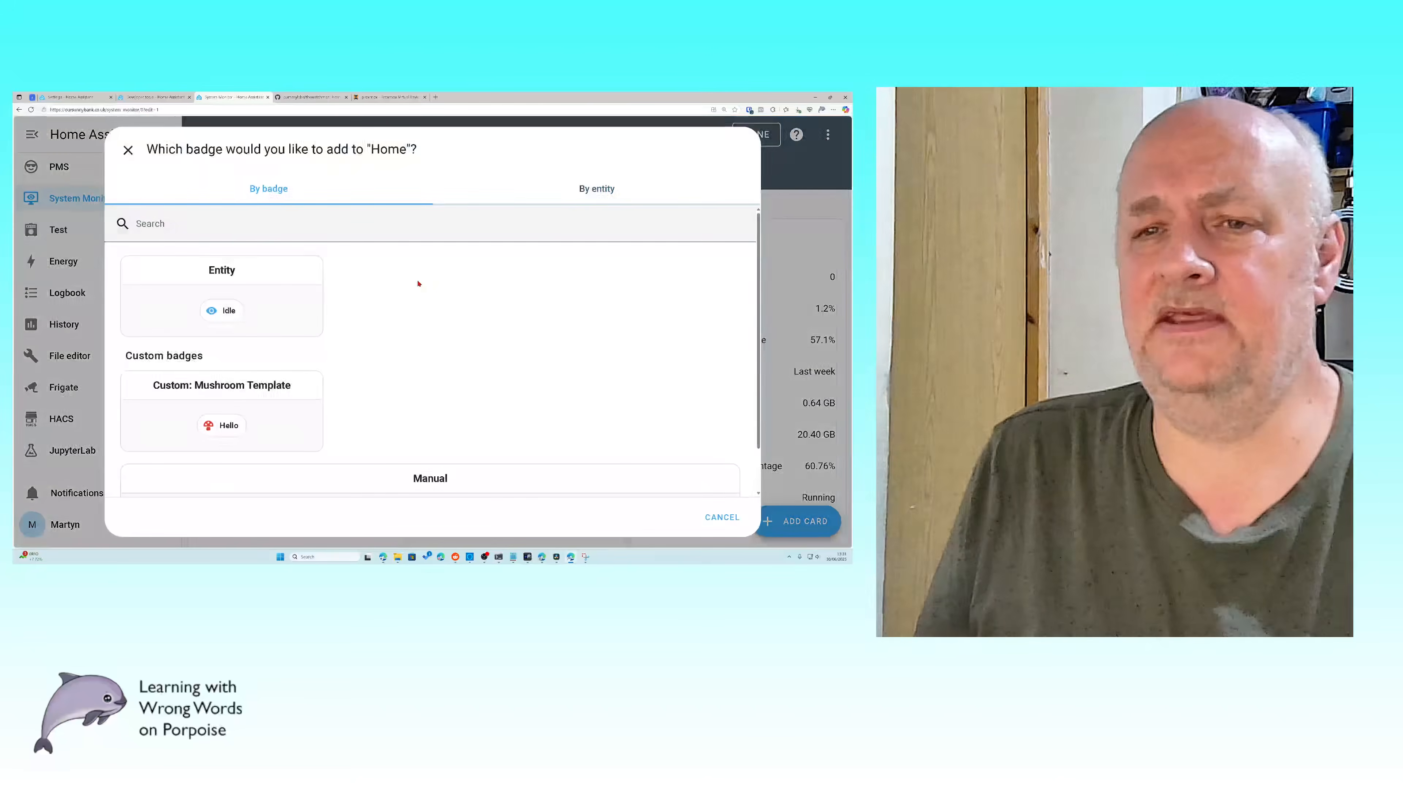
pyautogui.click(214, 306)
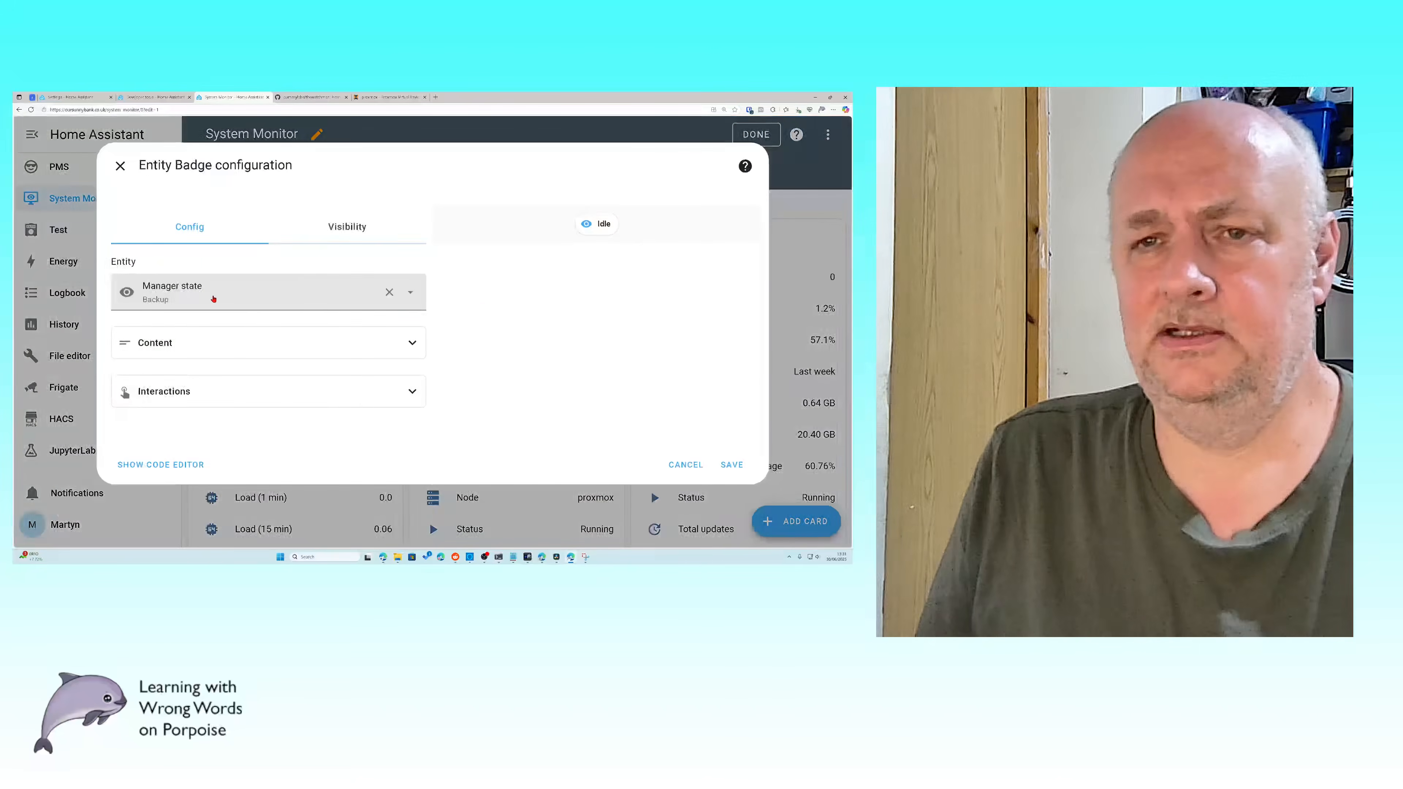
pyautogui.click(213, 298)
pyautogui.write('last')
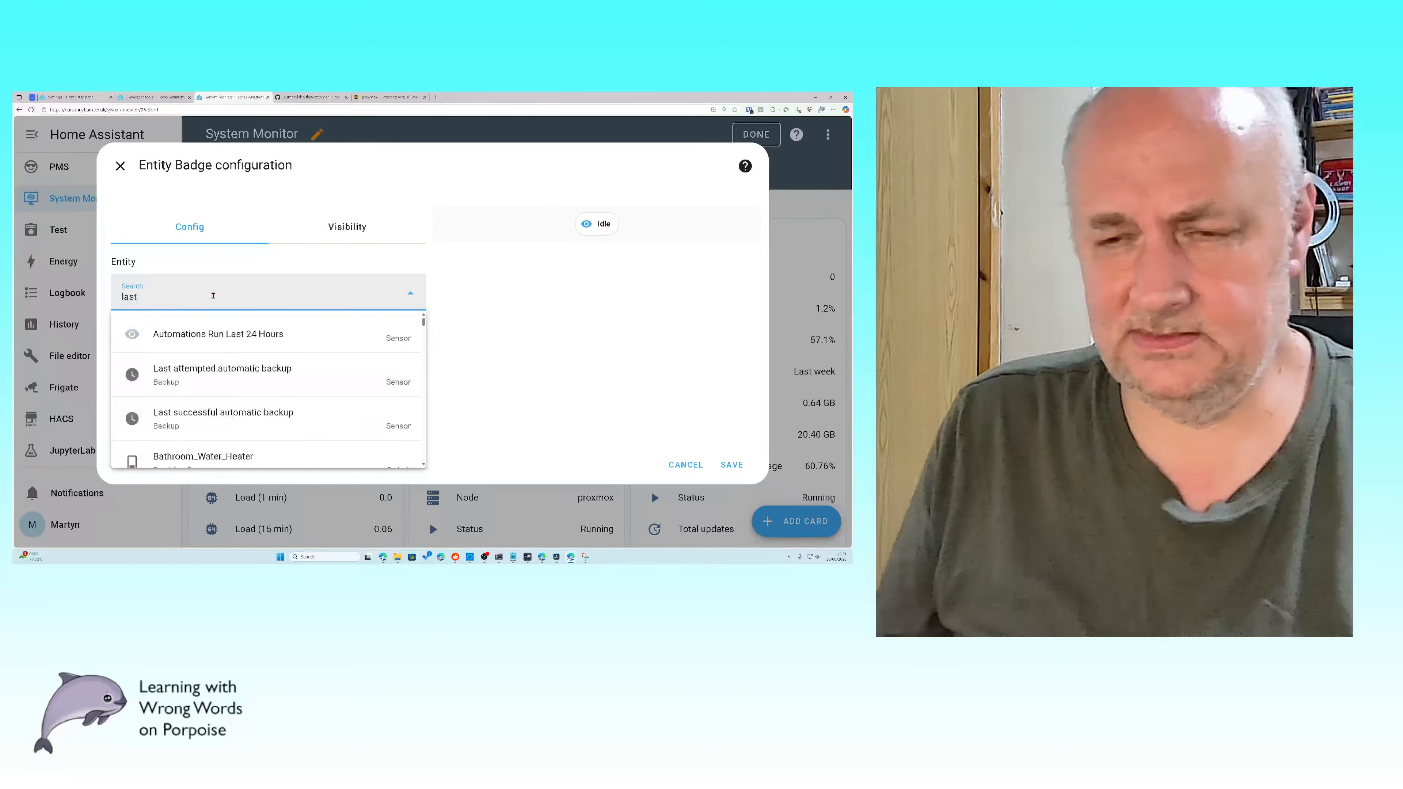
pyautogui.click(245, 372)
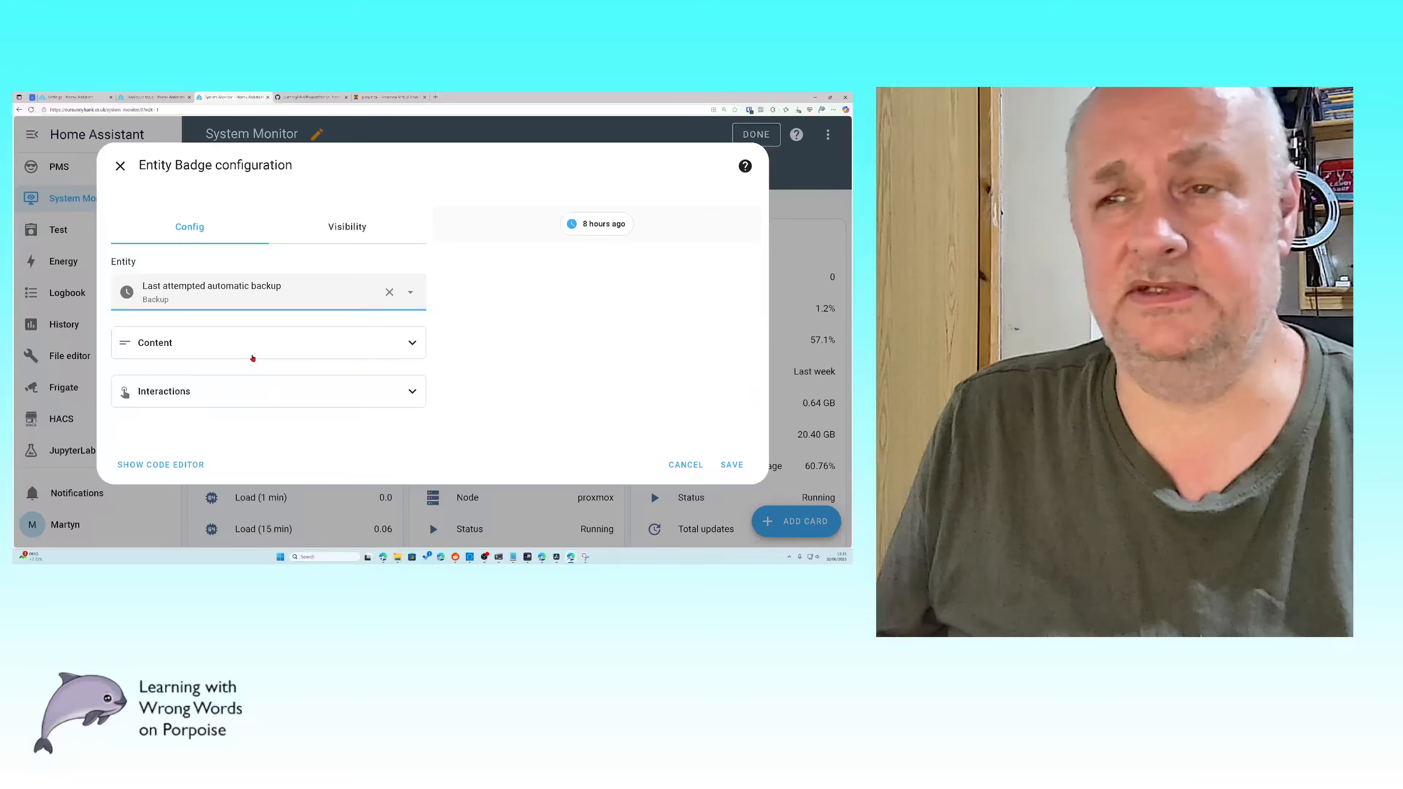
# Step: Add an Entity numeric state condition to the badge's visibility settings
pyautogui.click(346, 227)
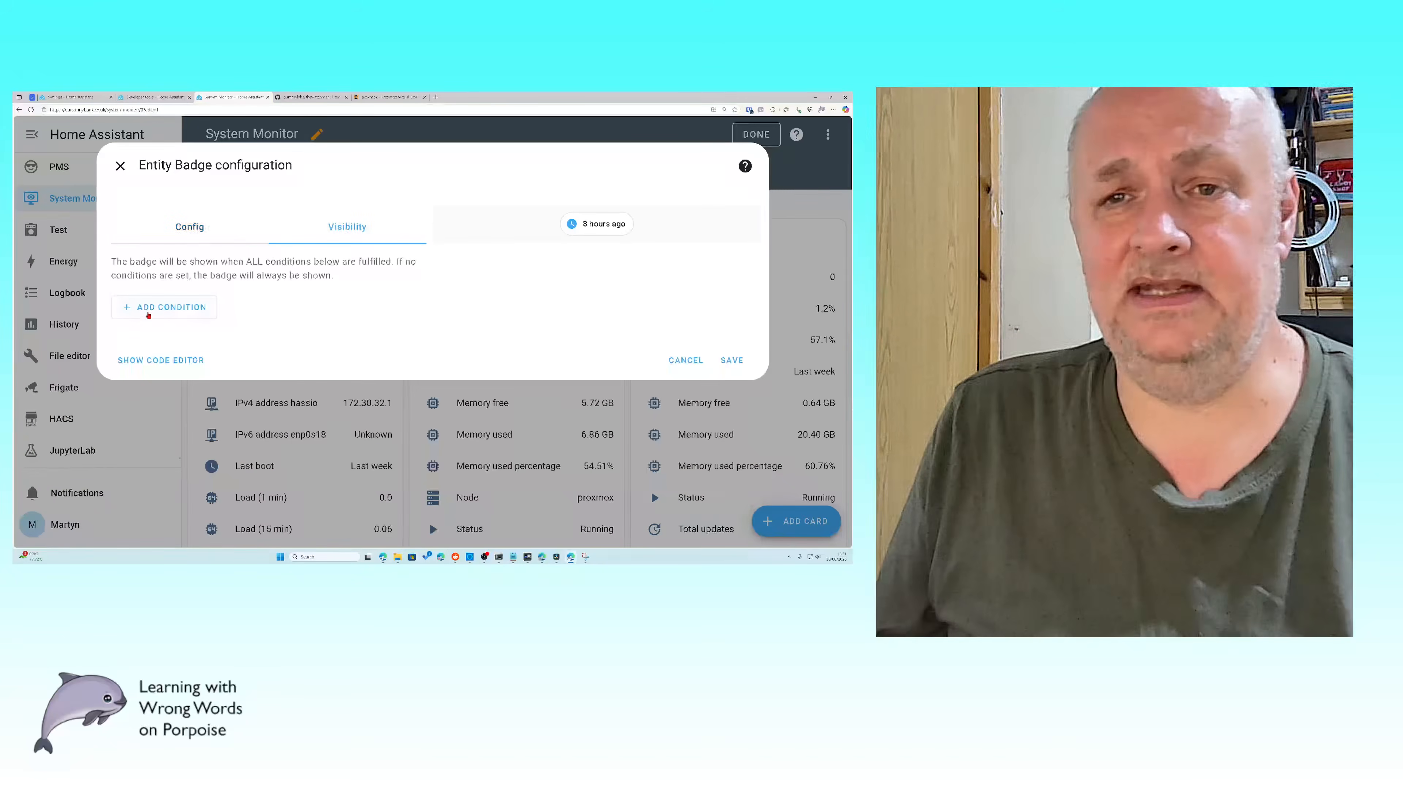
pyautogui.click(159, 307)
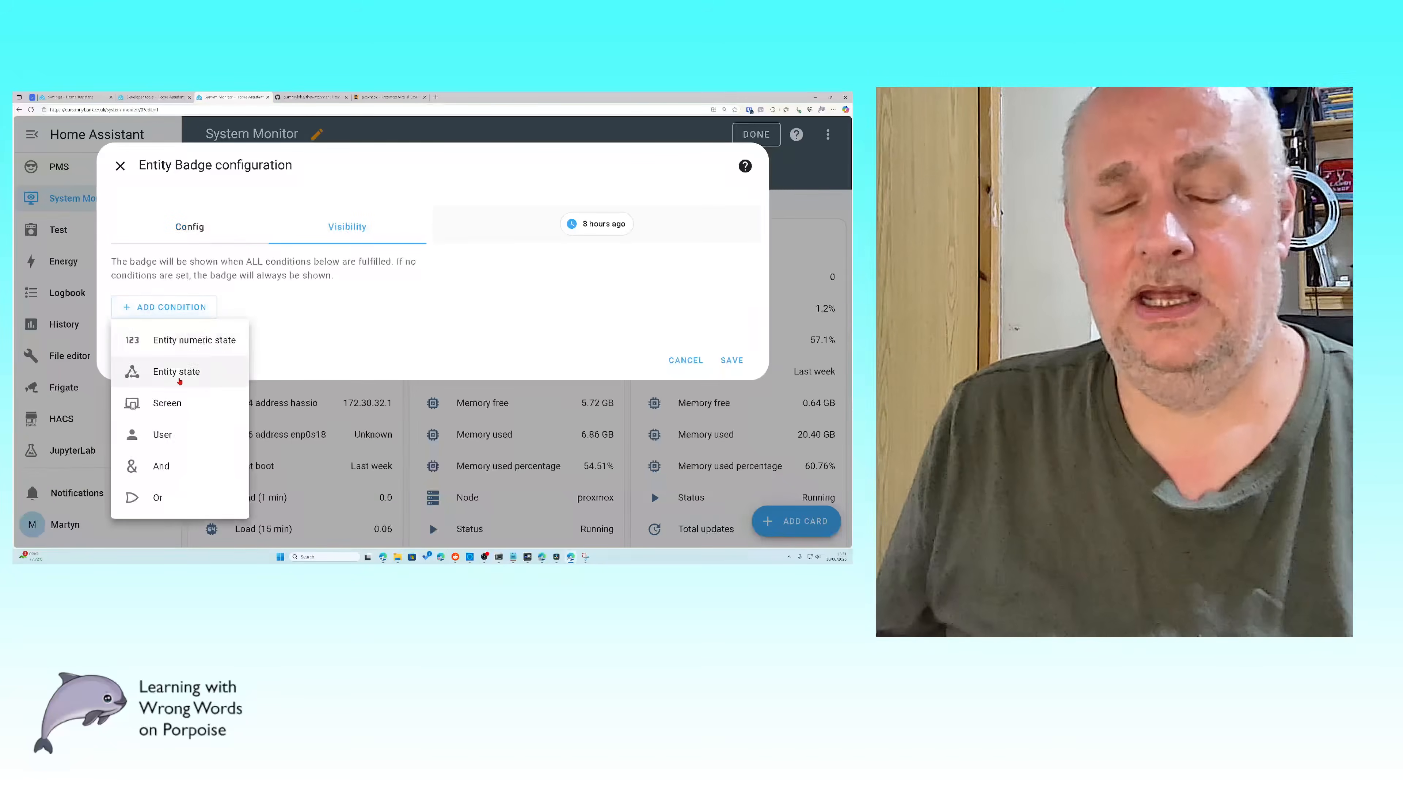
pyautogui.click(182, 340)
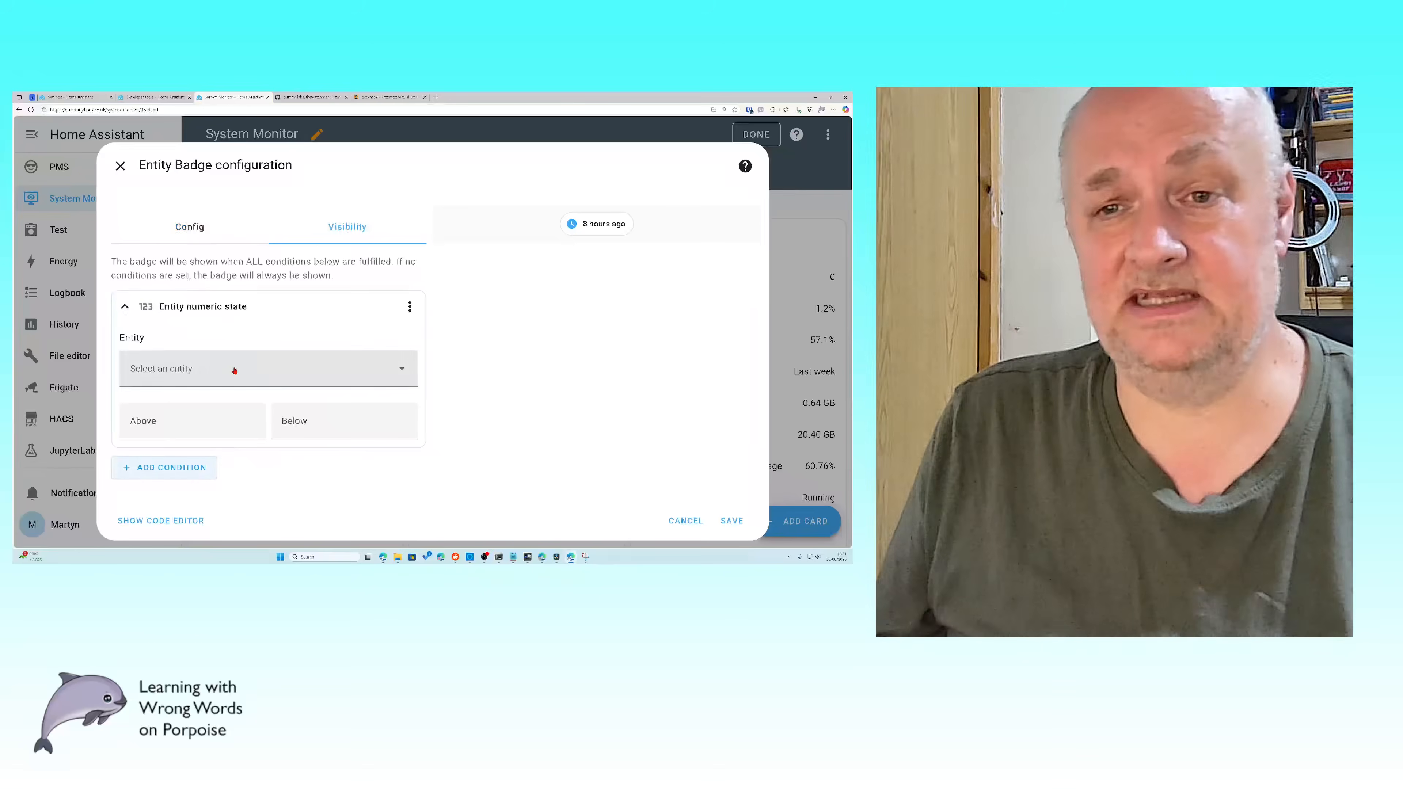
# Step: Search the condition's entity choices for "last", look through the matches for the helper, and check which entity the badge itself uses
pyautogui.click(239, 376)
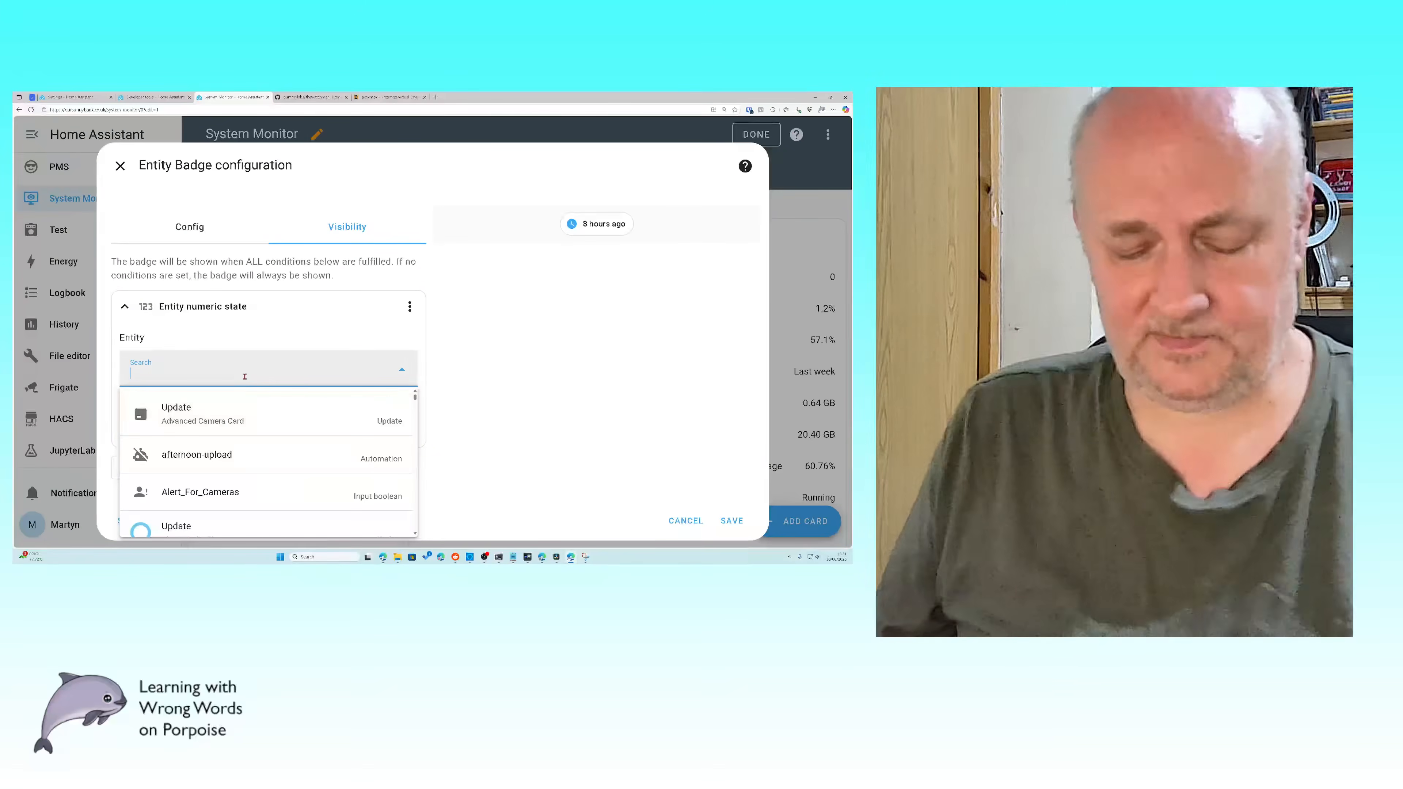
pyautogui.write('last')
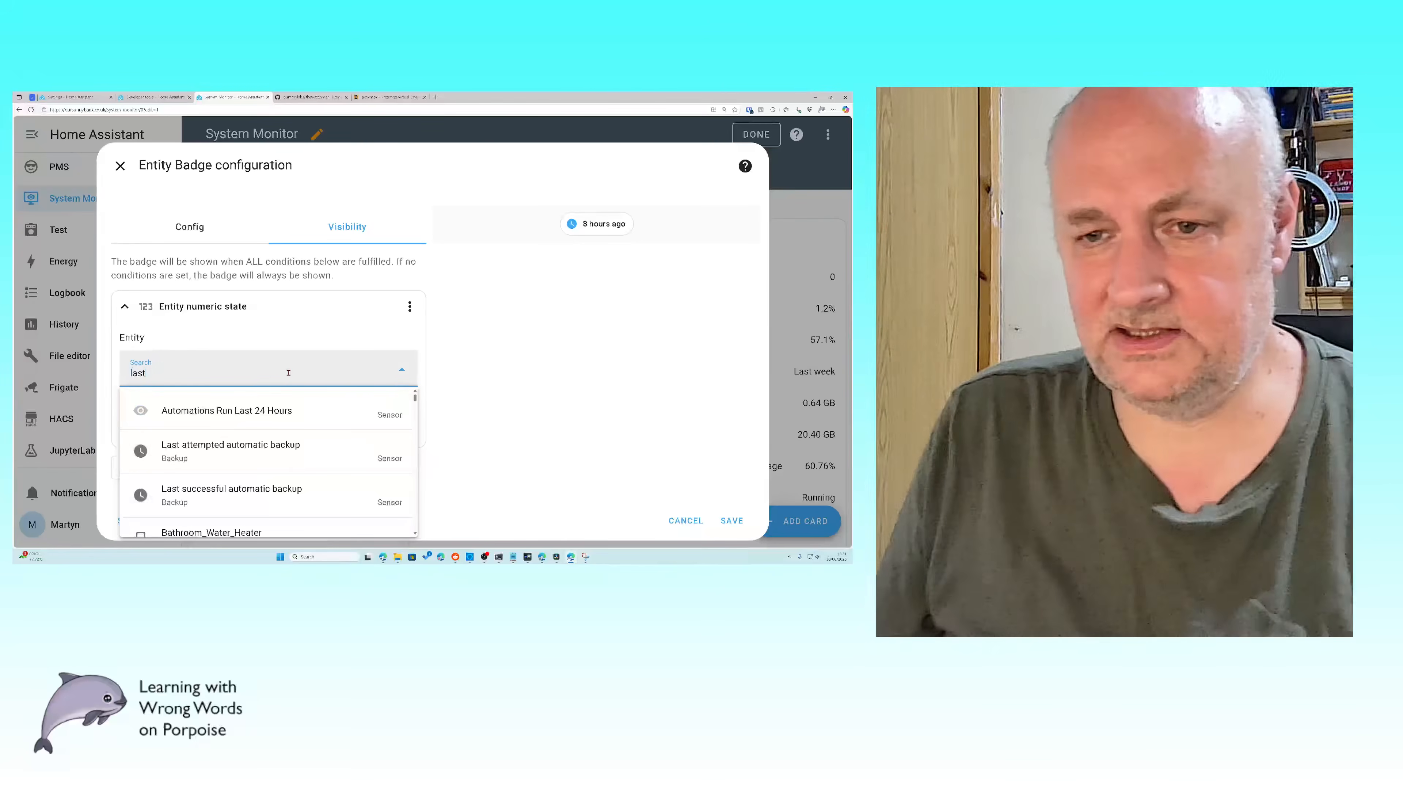
pyautogui.scroll(-5, 321, 435)
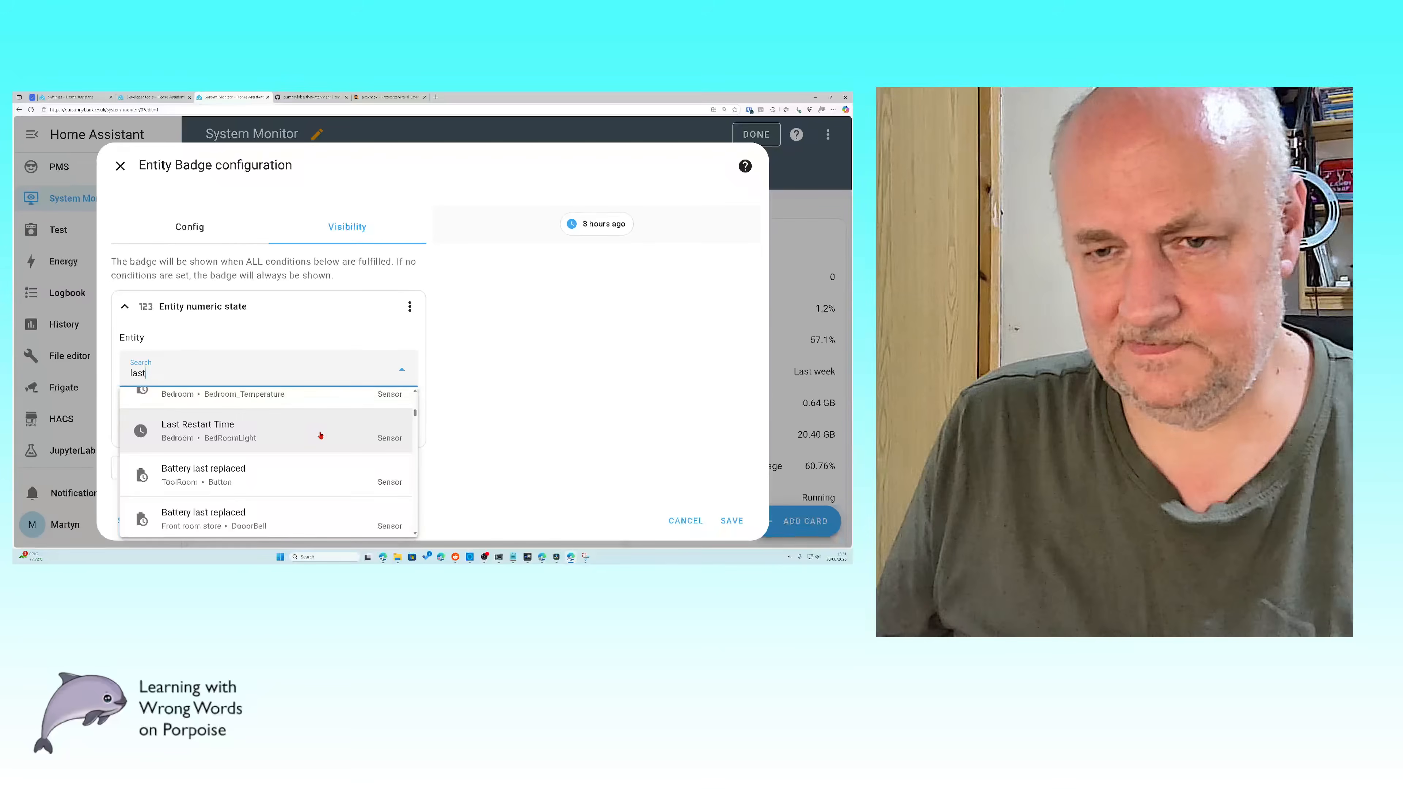
pyautogui.scroll(-3, 321, 436)
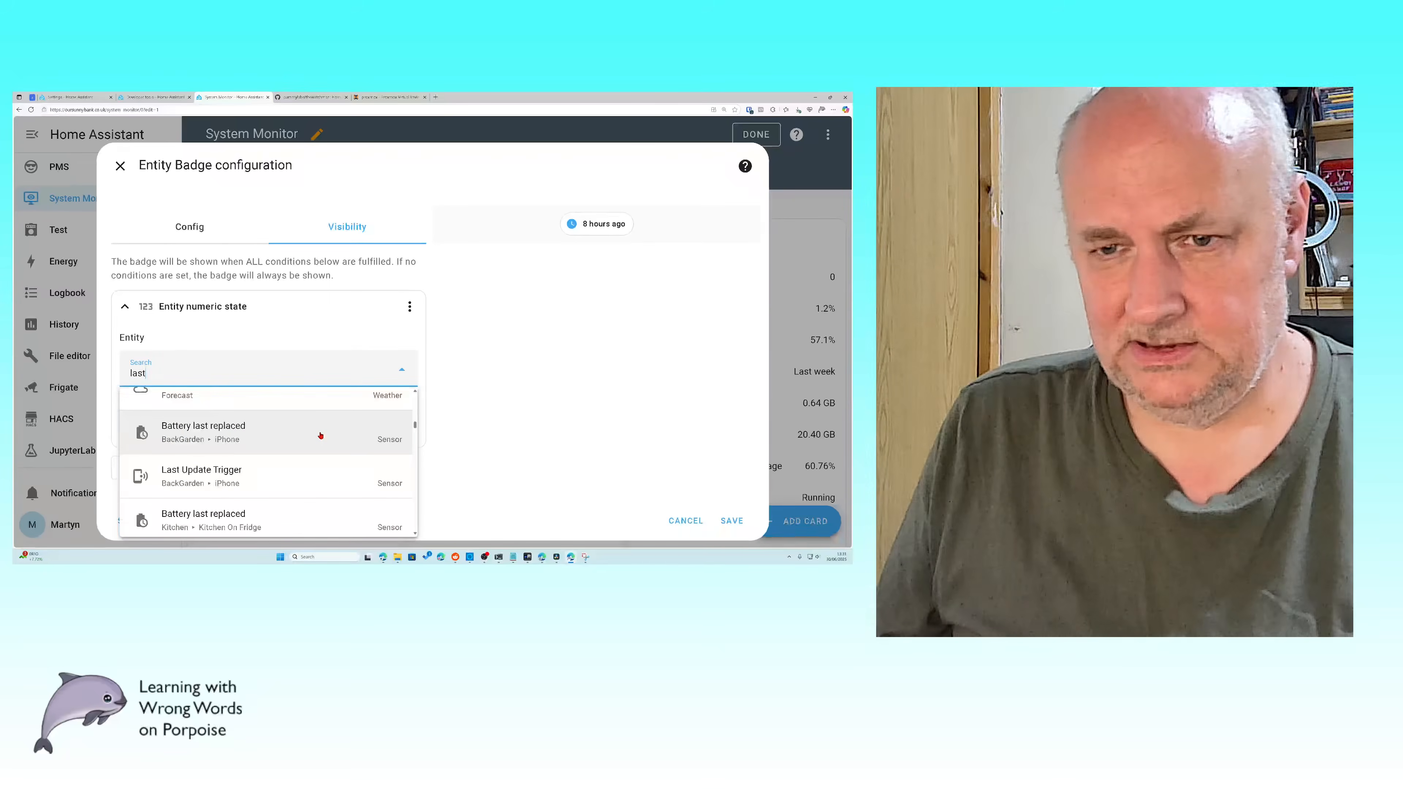
pyautogui.scroll(-3, 320, 436)
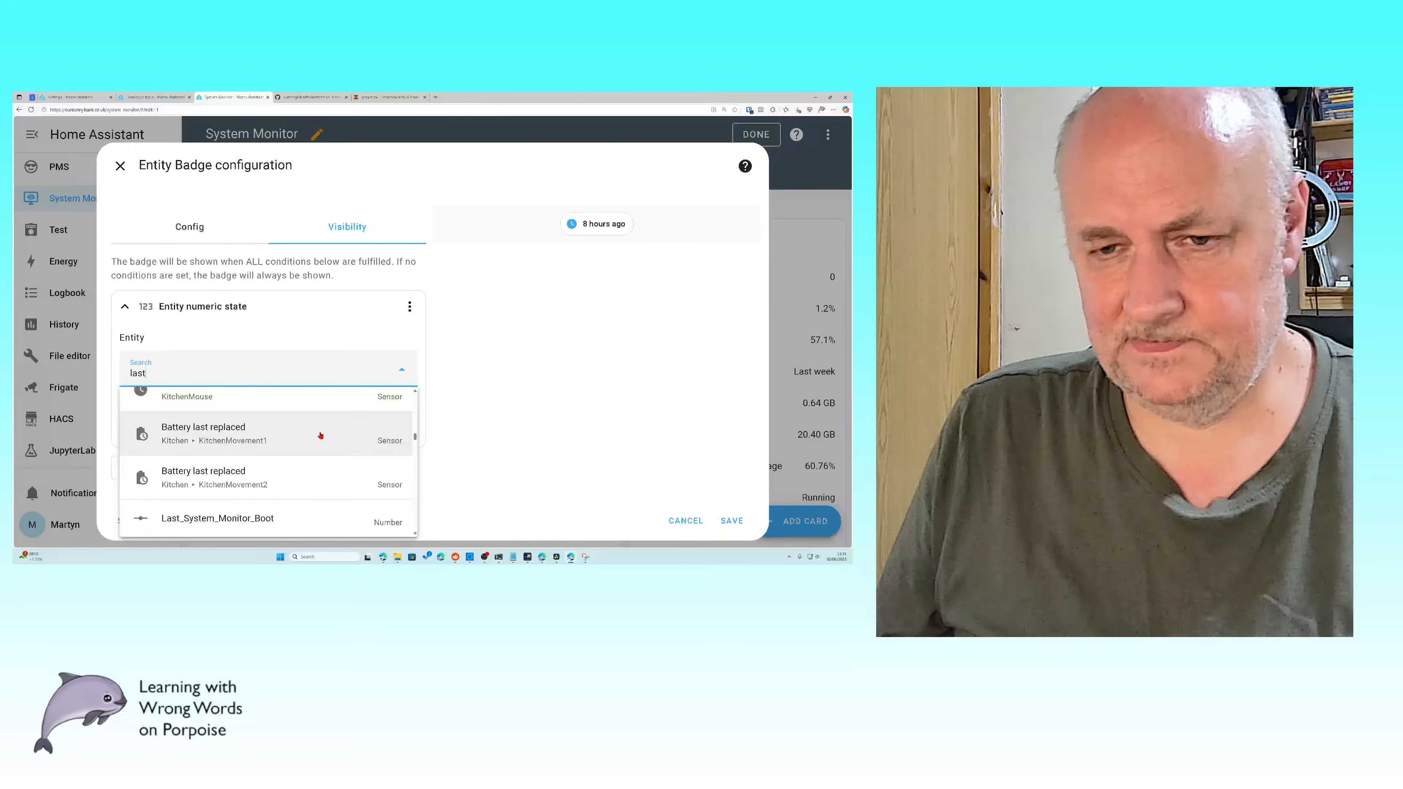
pyautogui.scroll(-3, 320, 436)
pyautogui.scroll(-3, 320, 436)
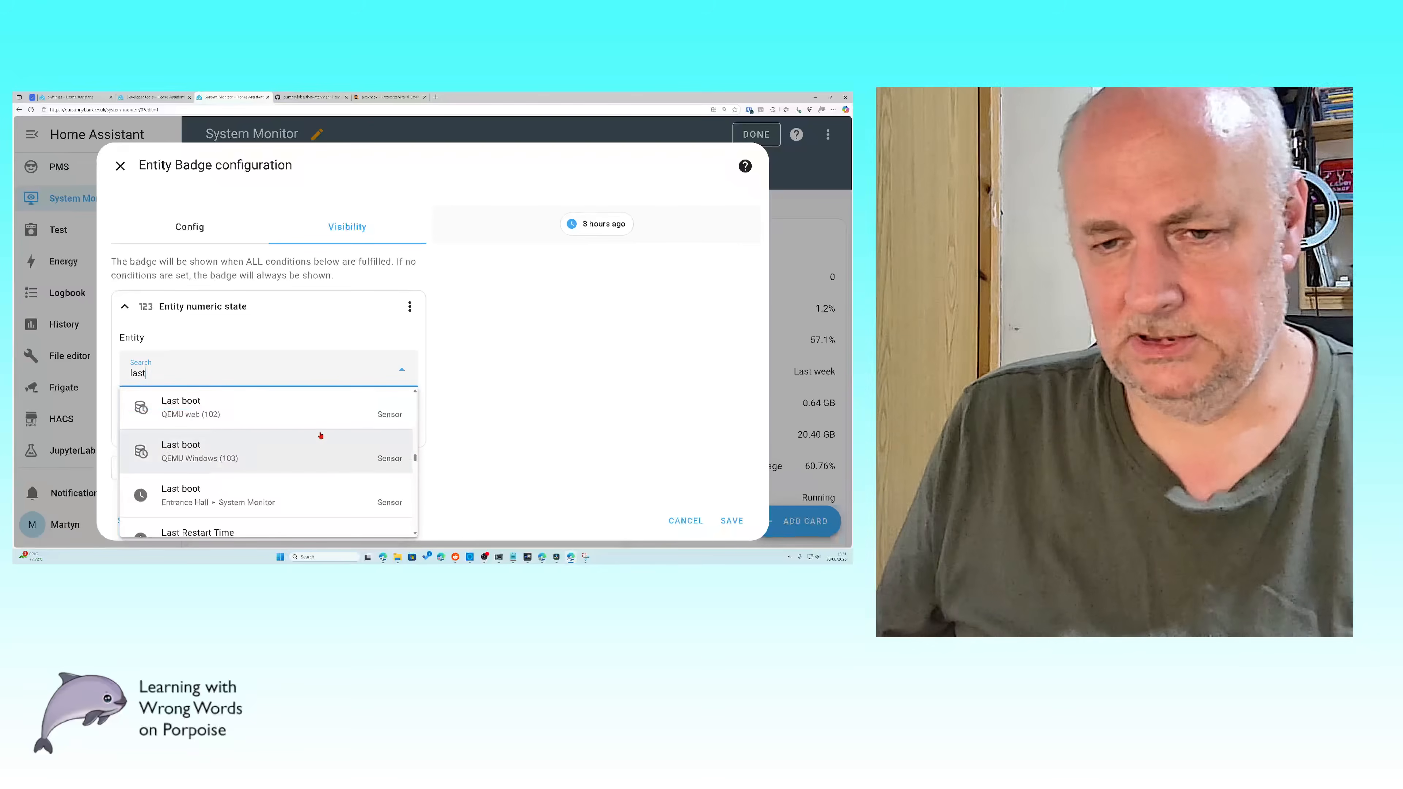
pyautogui.scroll(-5, 320, 436)
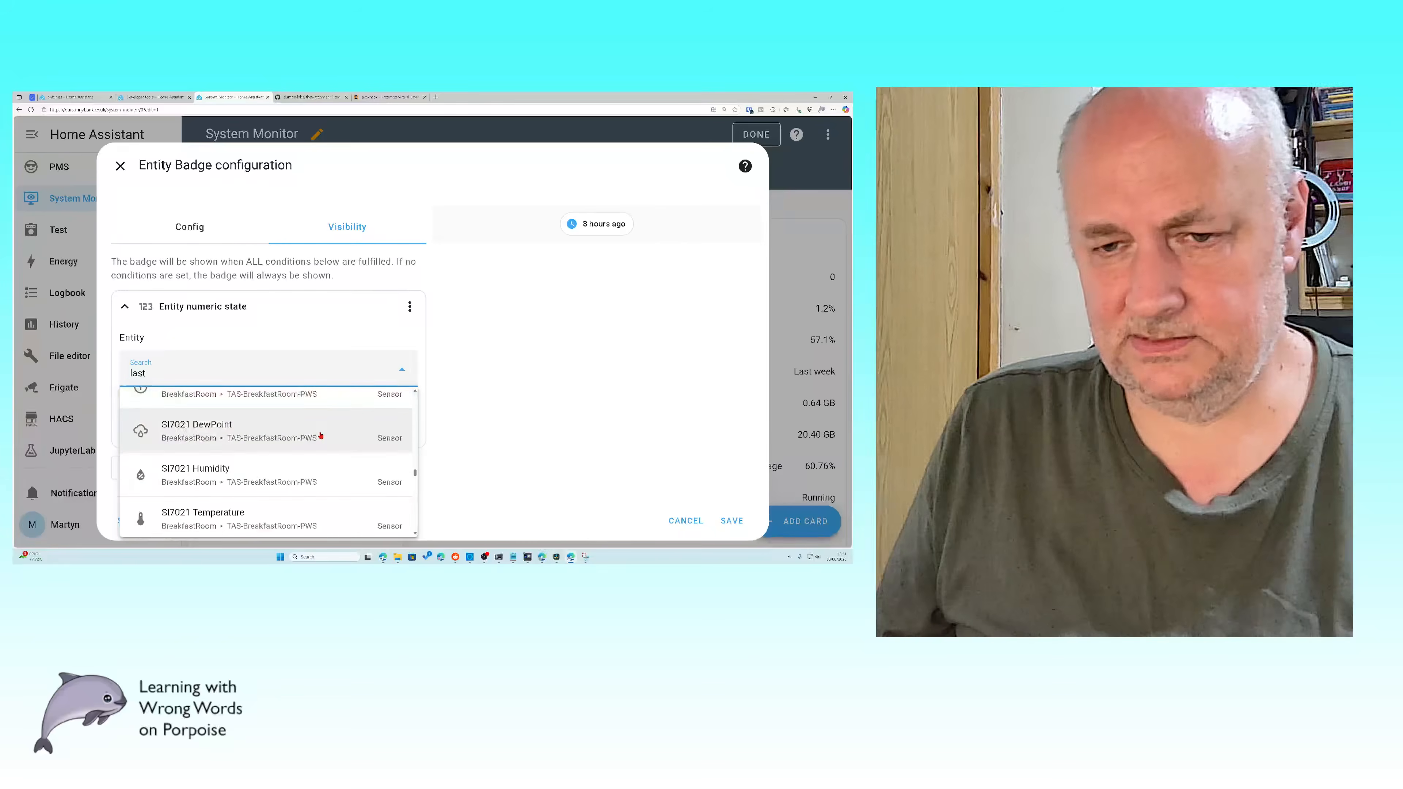
pyautogui.scroll(-3, 320, 436)
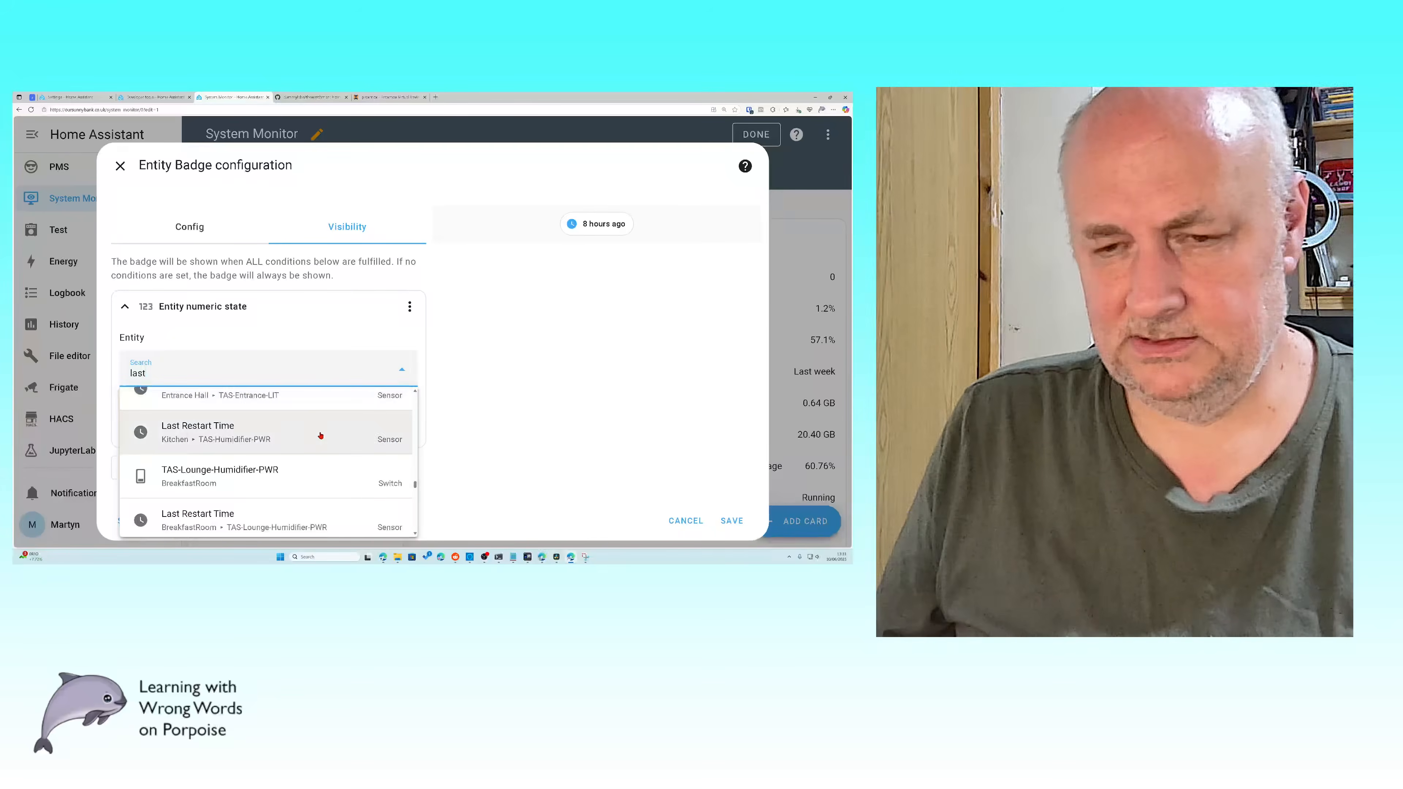
pyautogui.scroll(-4, 321, 436)
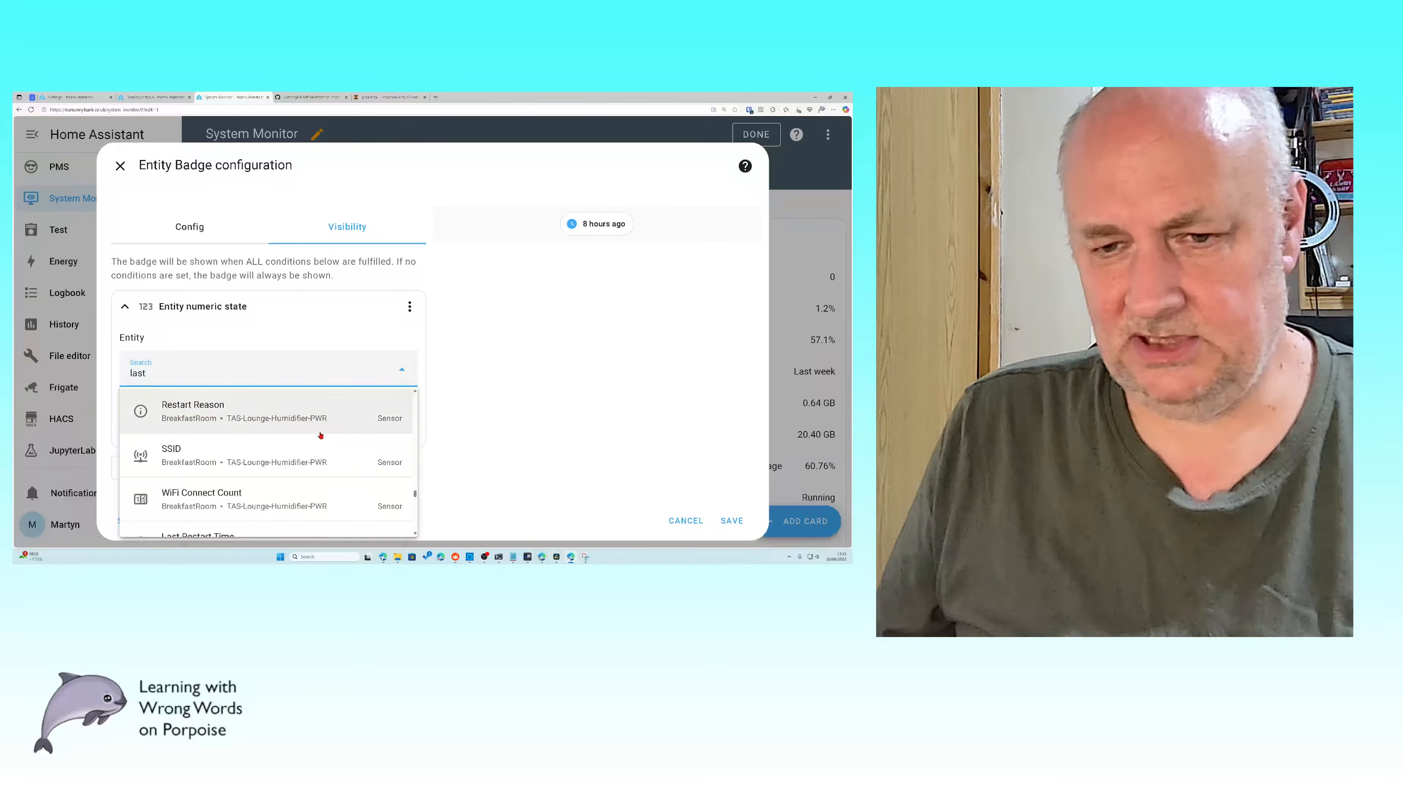
pyautogui.scroll(-3, 320, 435)
pyautogui.scroll(-3, 318, 436)
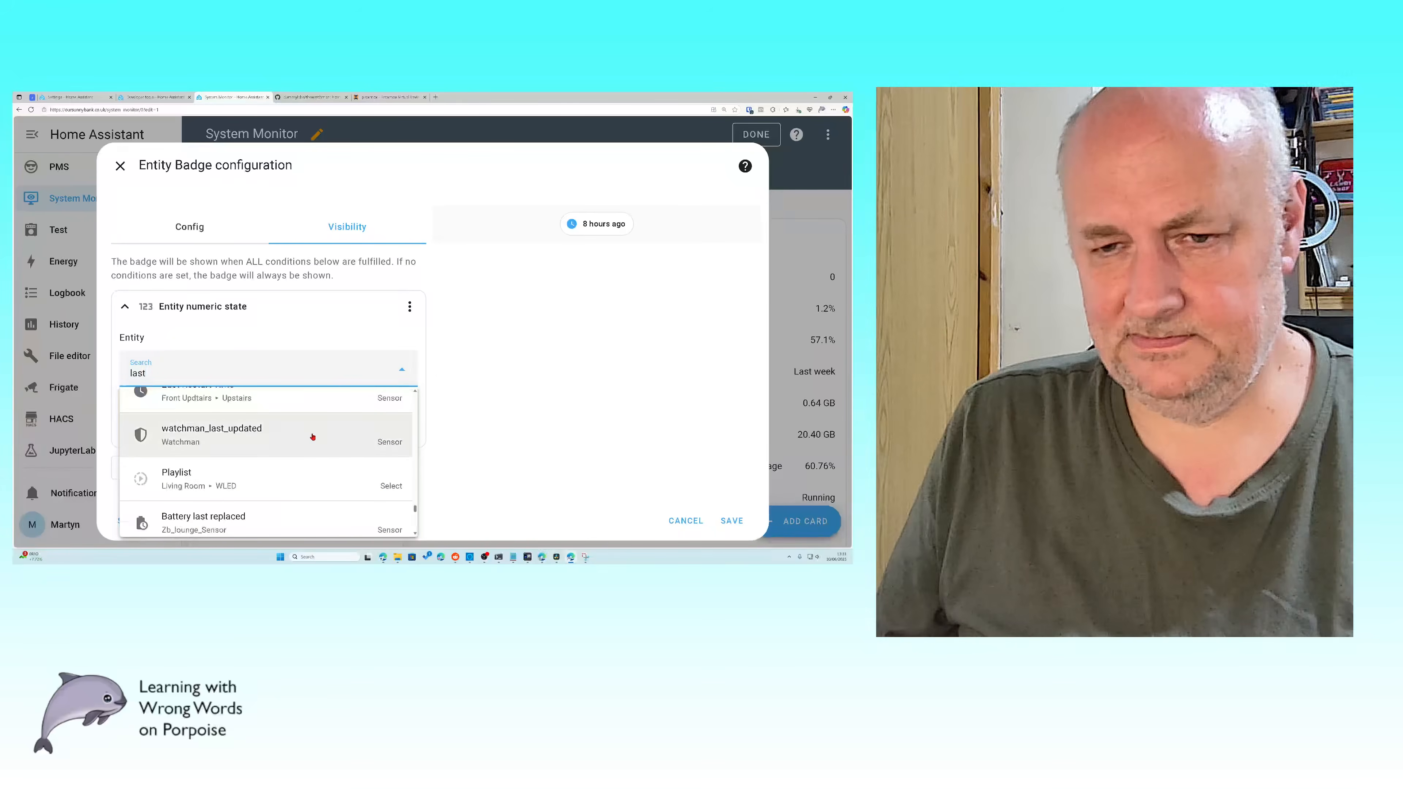
pyautogui.scroll(-5, 323, 438)
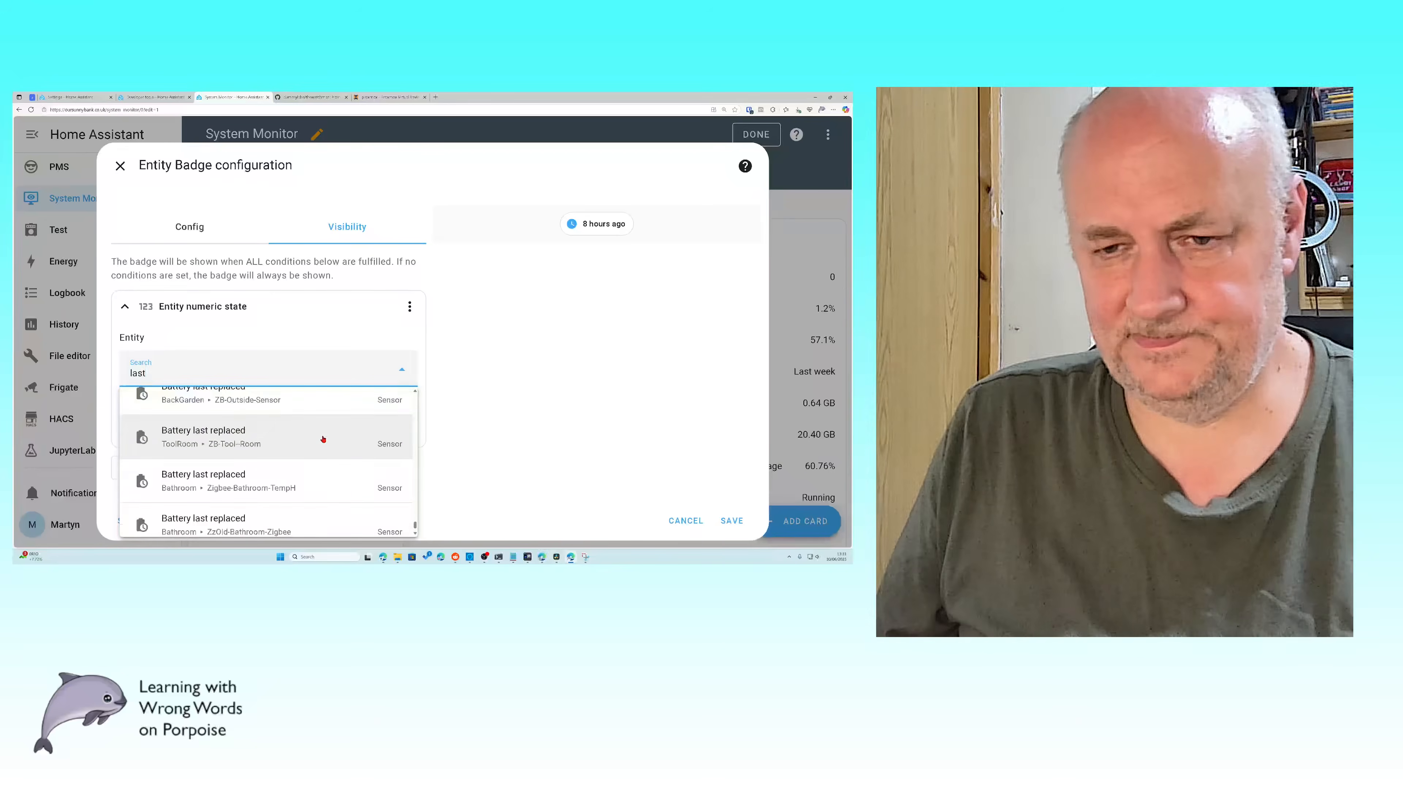
pyautogui.scroll(5, 323, 439)
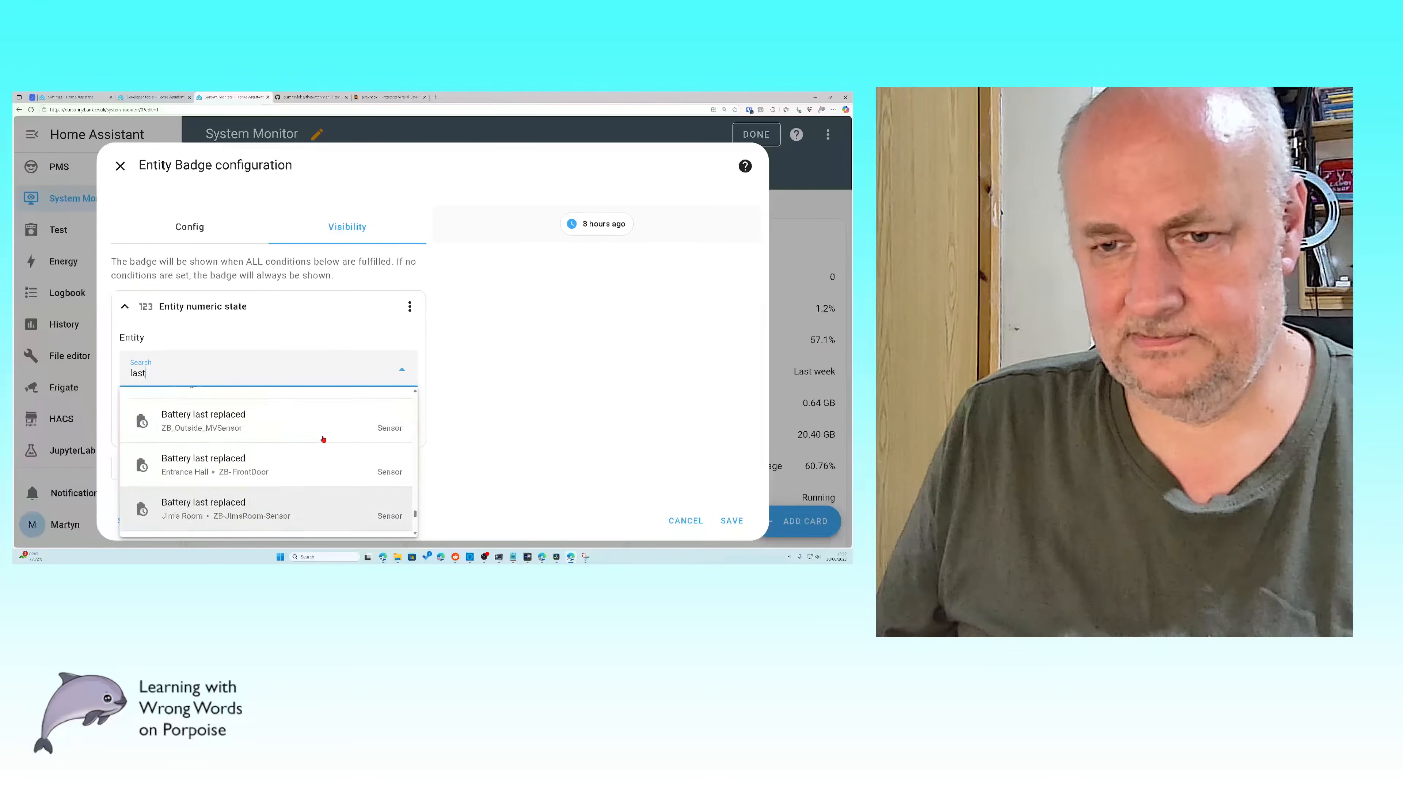
pyautogui.scroll(5, 323, 439)
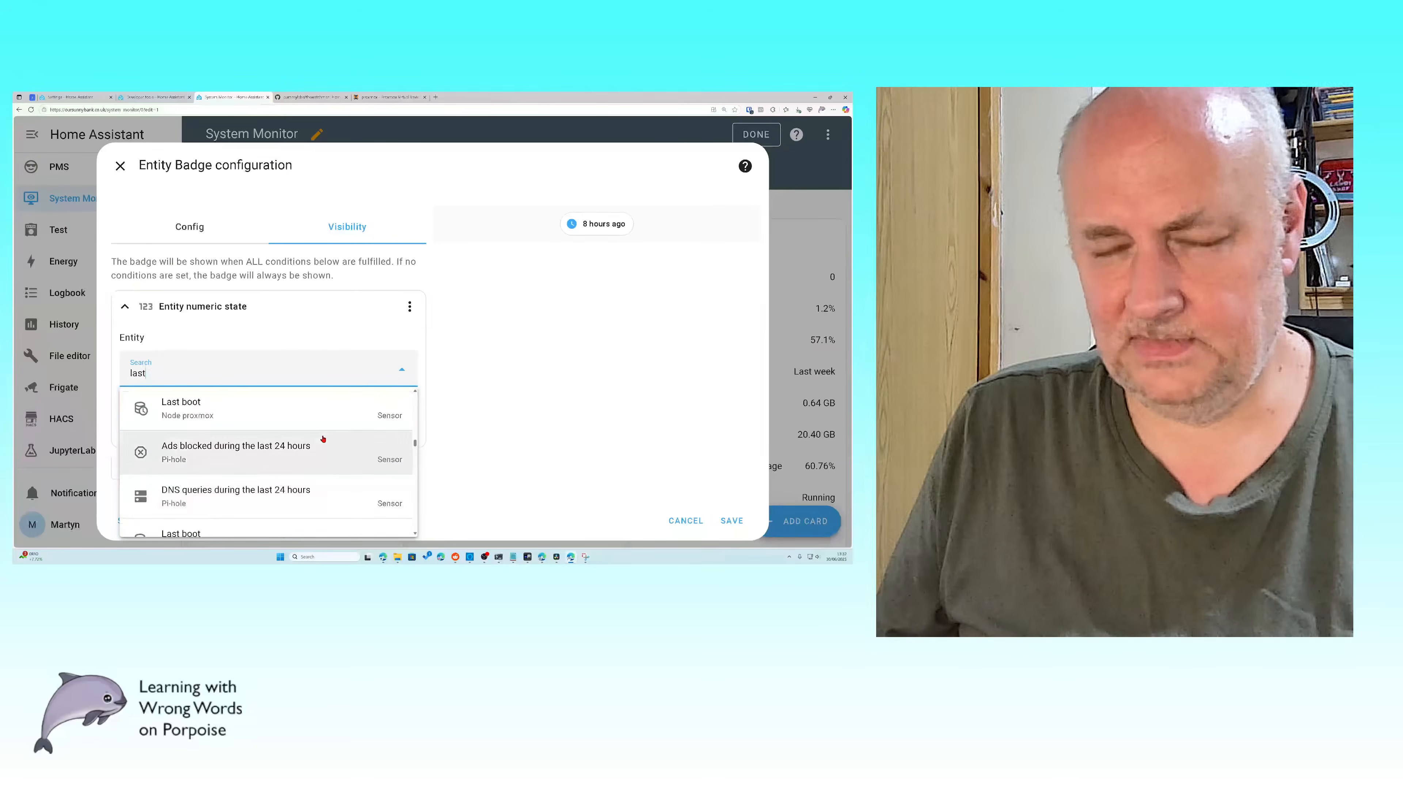
pyautogui.scroll(2, 323, 439)
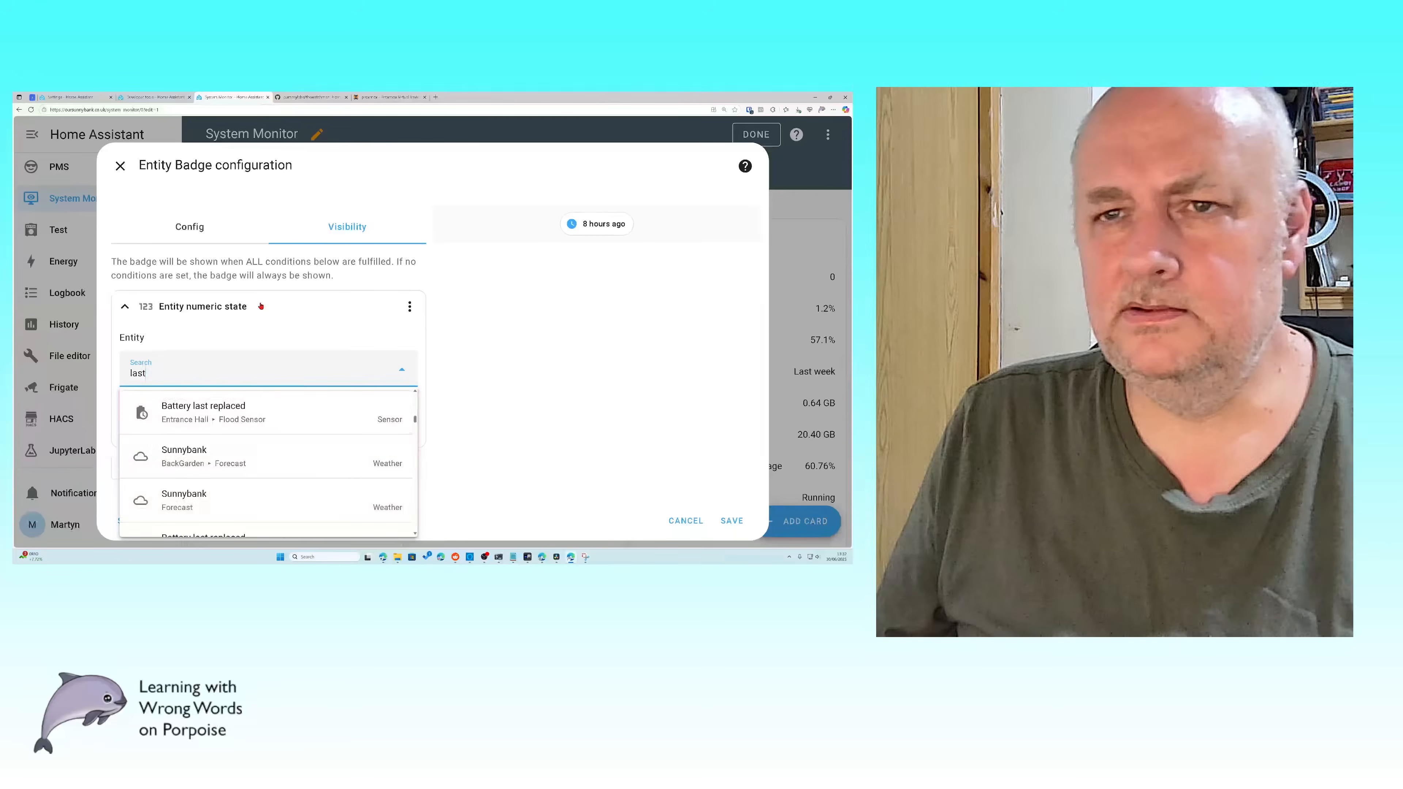
pyautogui.click(202, 229)
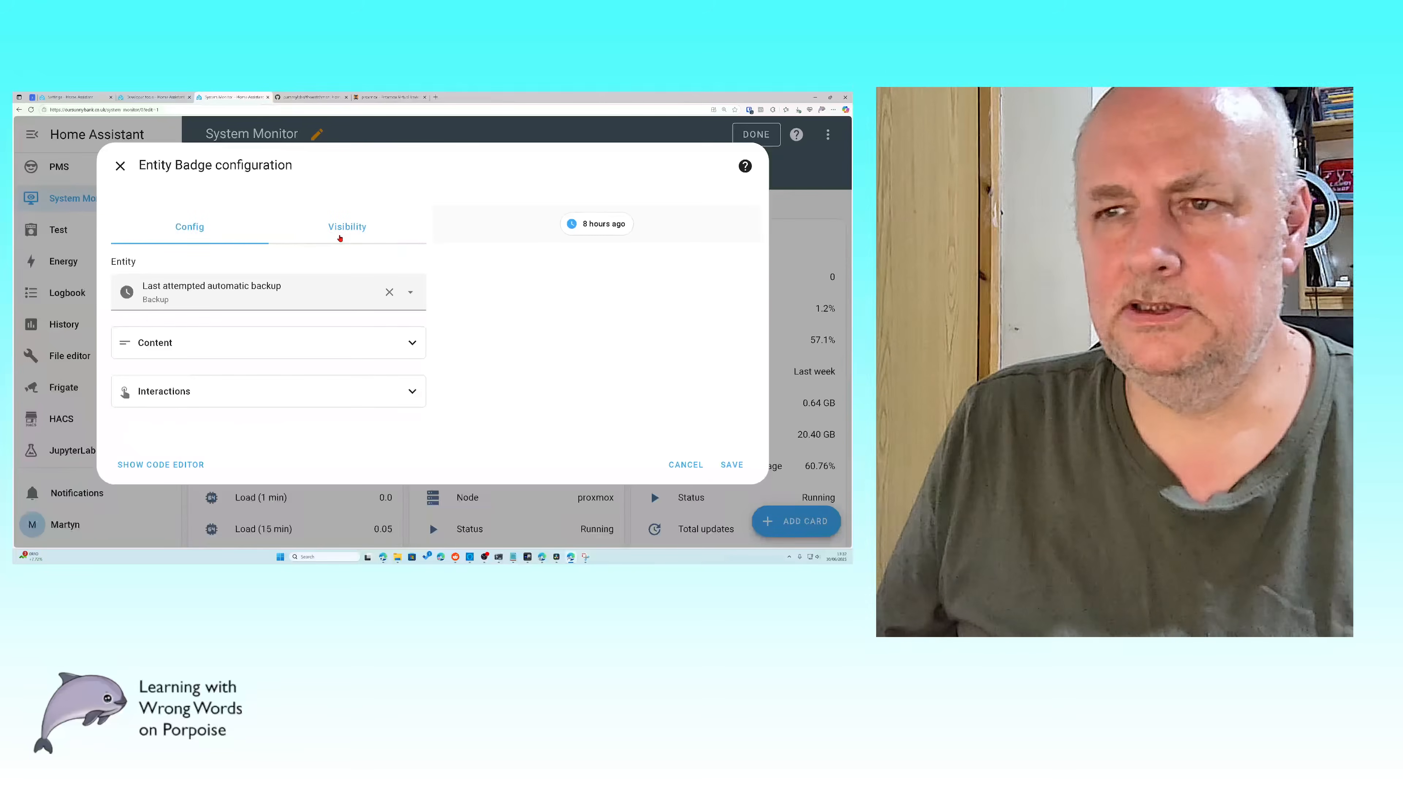
pyautogui.click(341, 228)
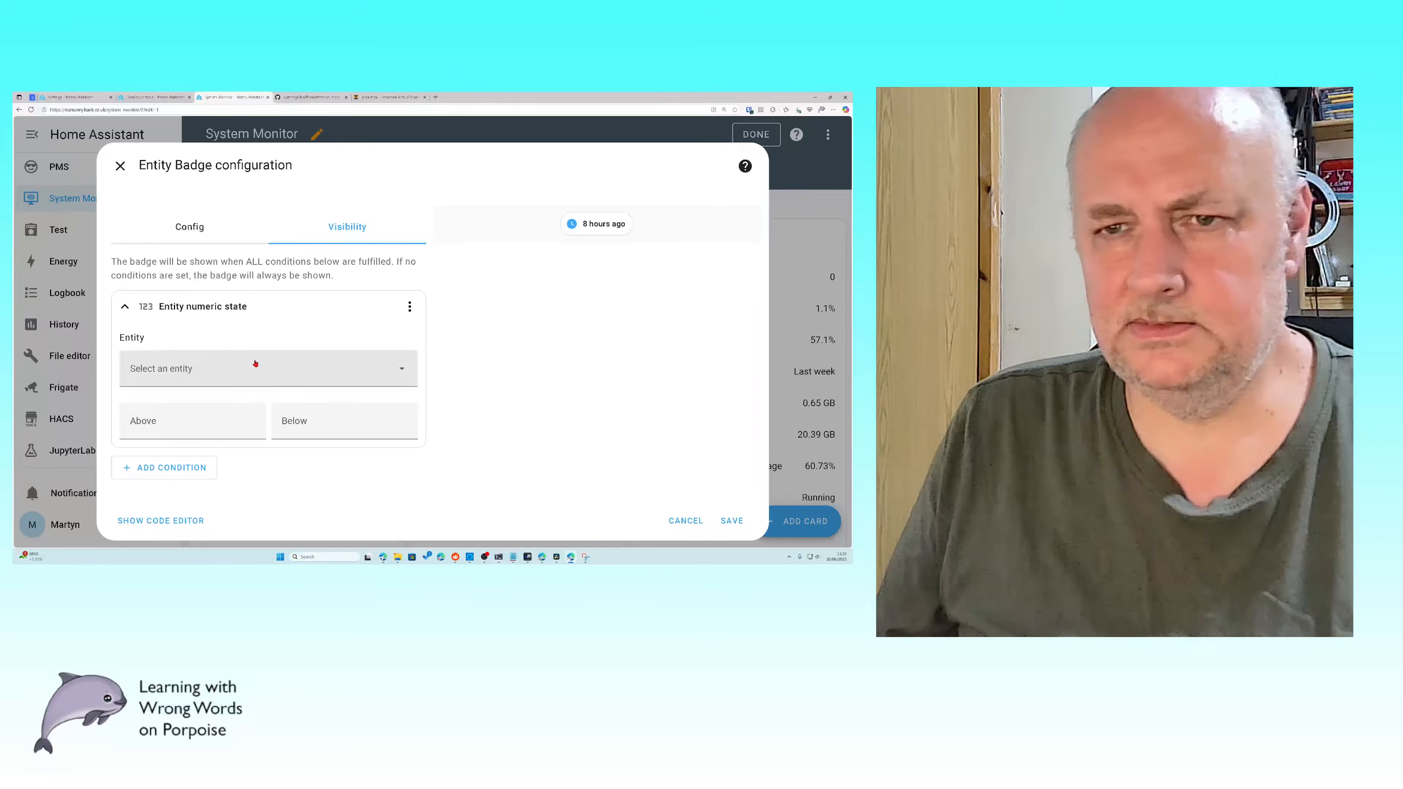
# Step: Search the condition's entity choices for "last_", look through the matches for the backup helper, and close the badge configuration without saving
pyautogui.click(230, 372)
pyautogui.write('las')
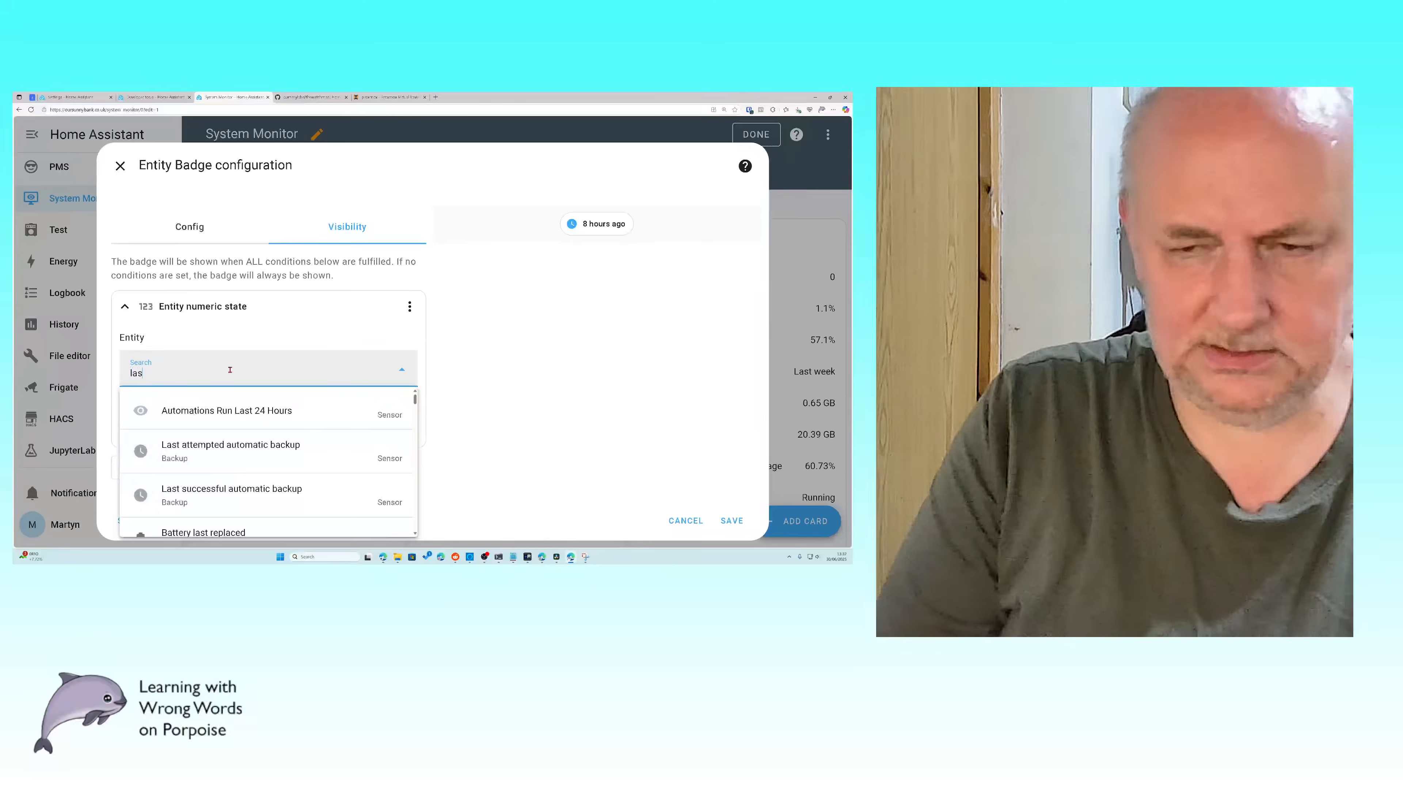
pyautogui.write('t_')
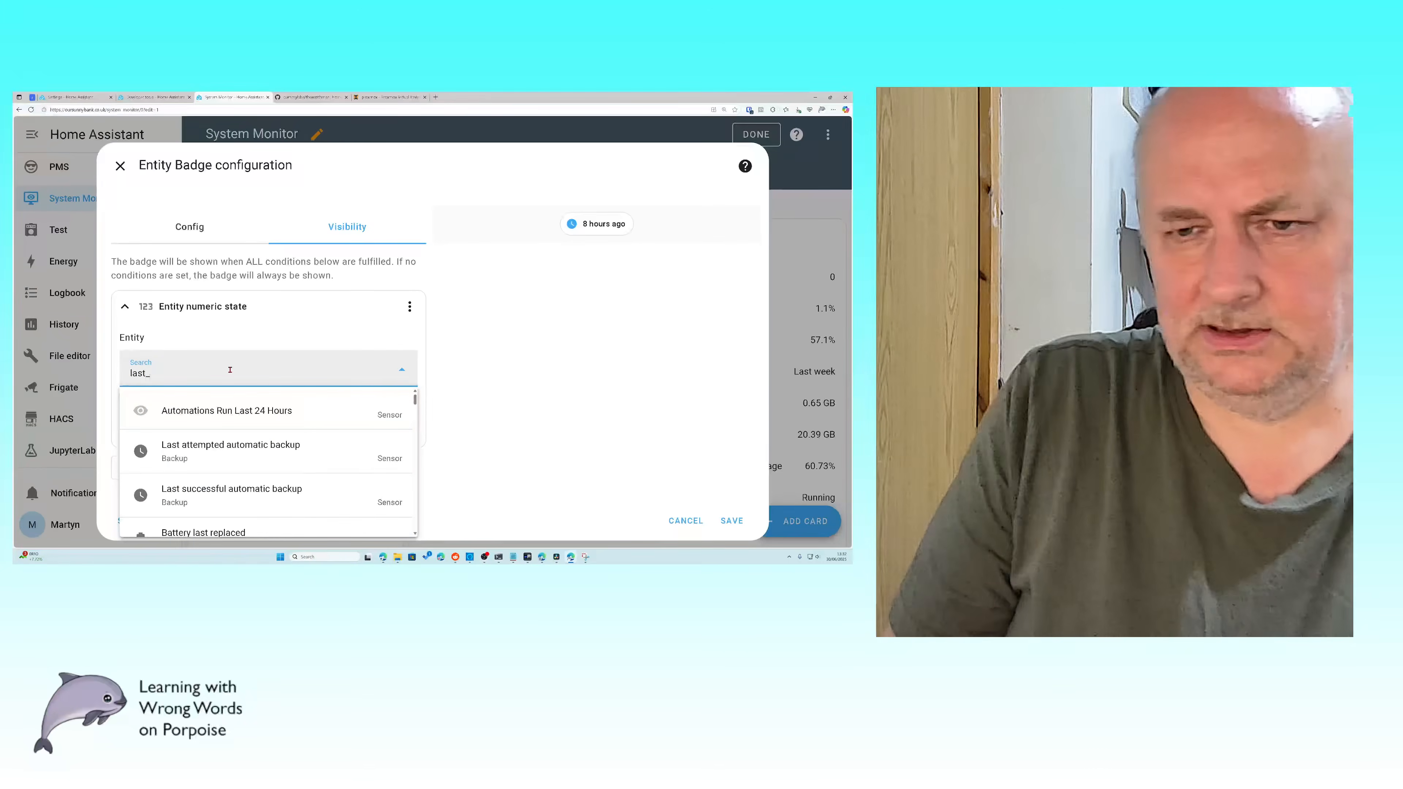
pyautogui.scroll(-3, 266, 463)
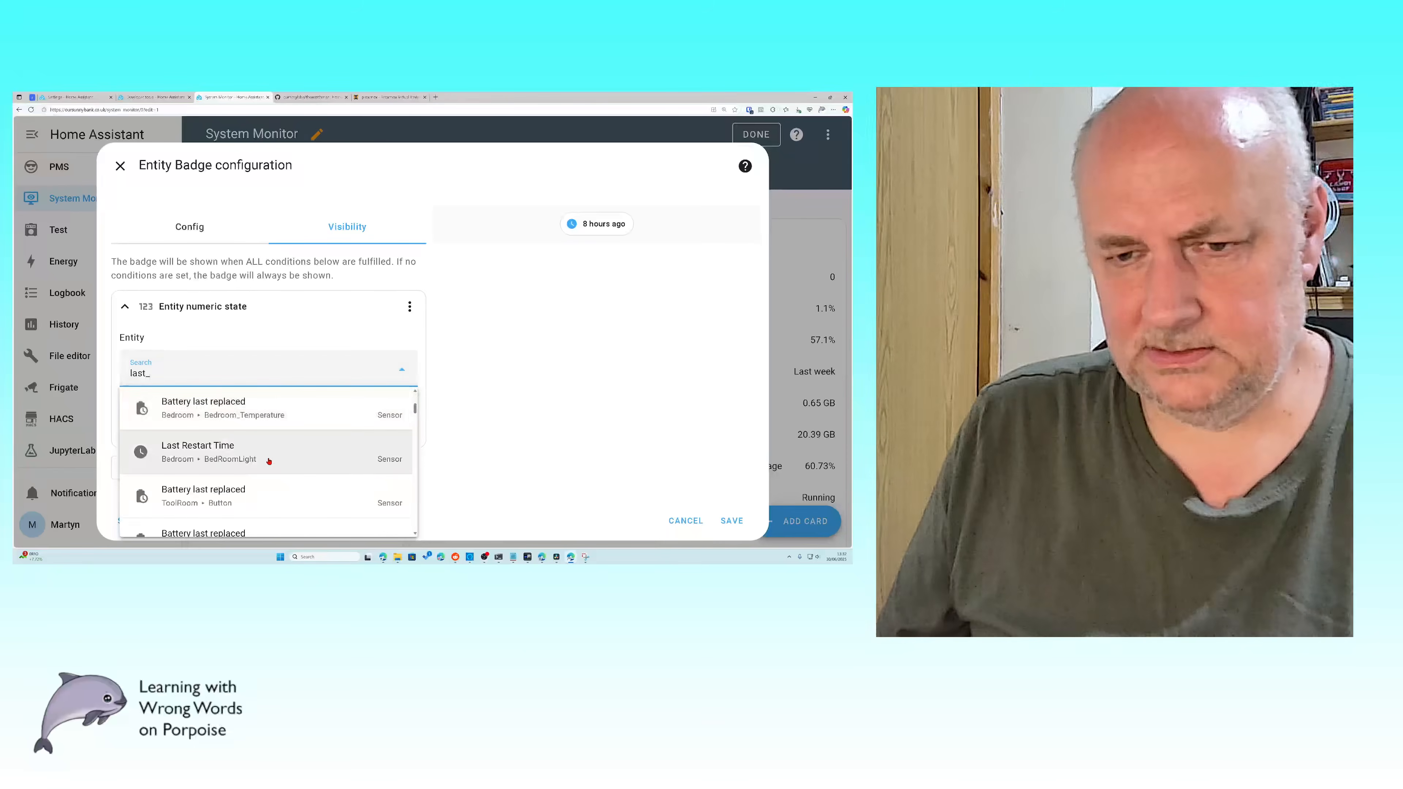
pyautogui.scroll(-5, 271, 461)
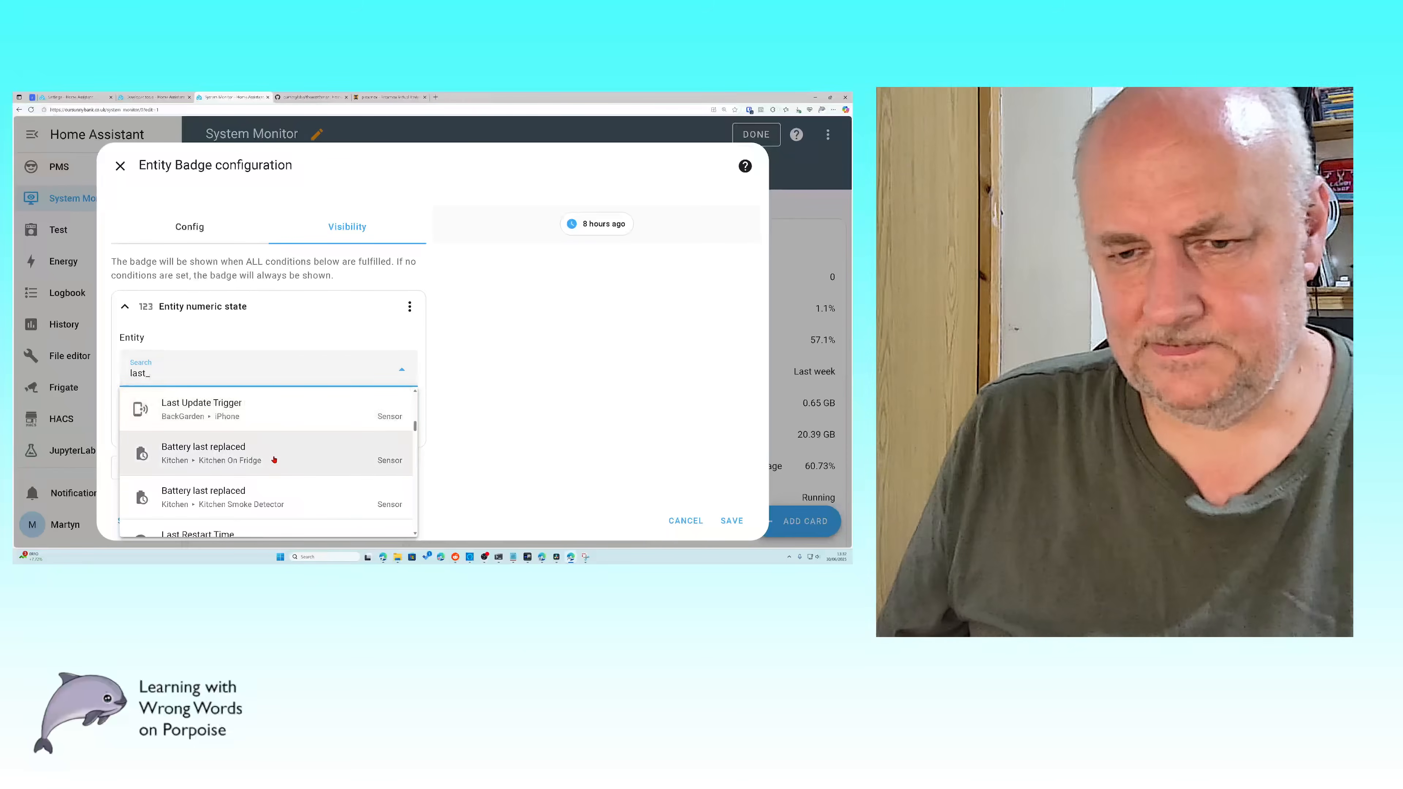
pyautogui.scroll(-5, 274, 460)
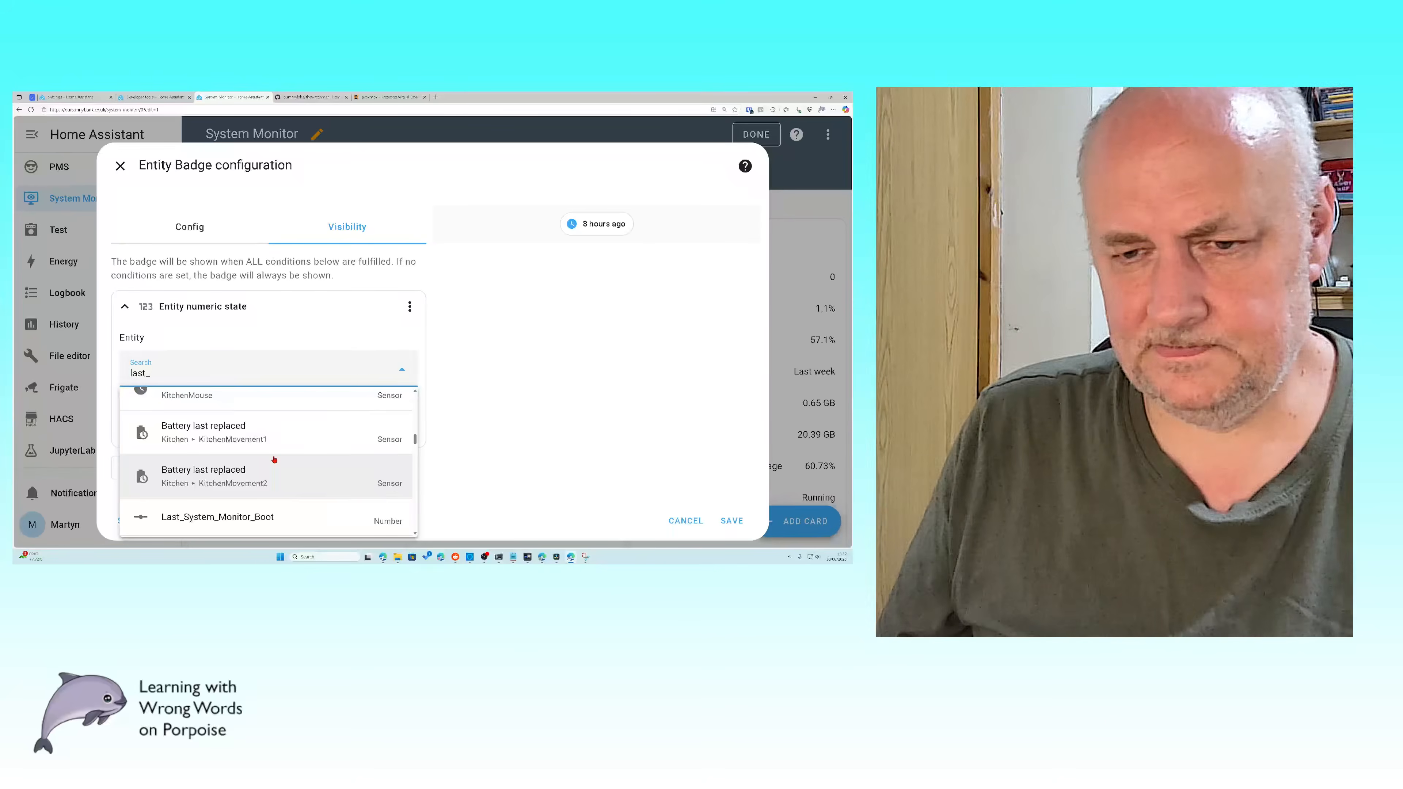
pyautogui.scroll(-1, 274, 460)
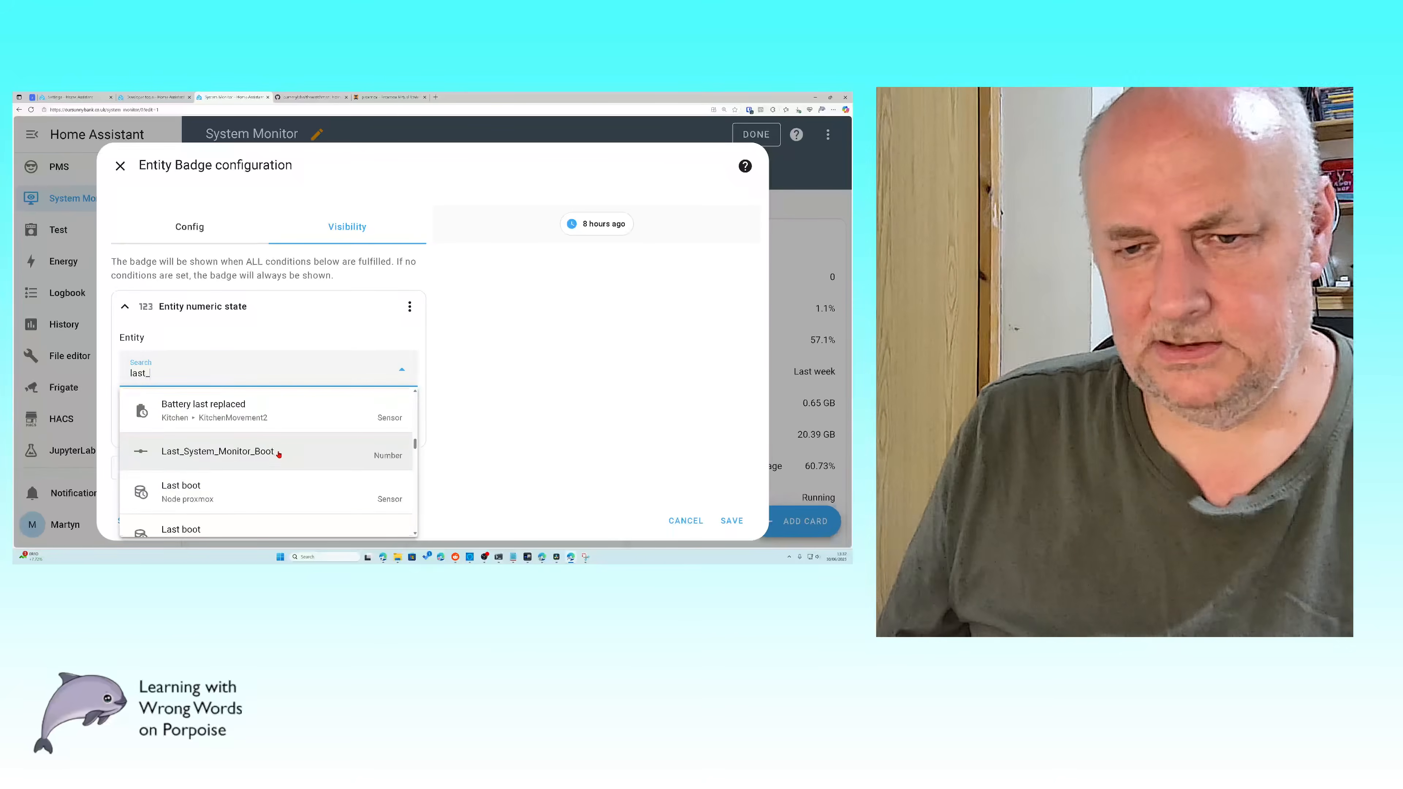
pyautogui.scroll(-3, 247, 496)
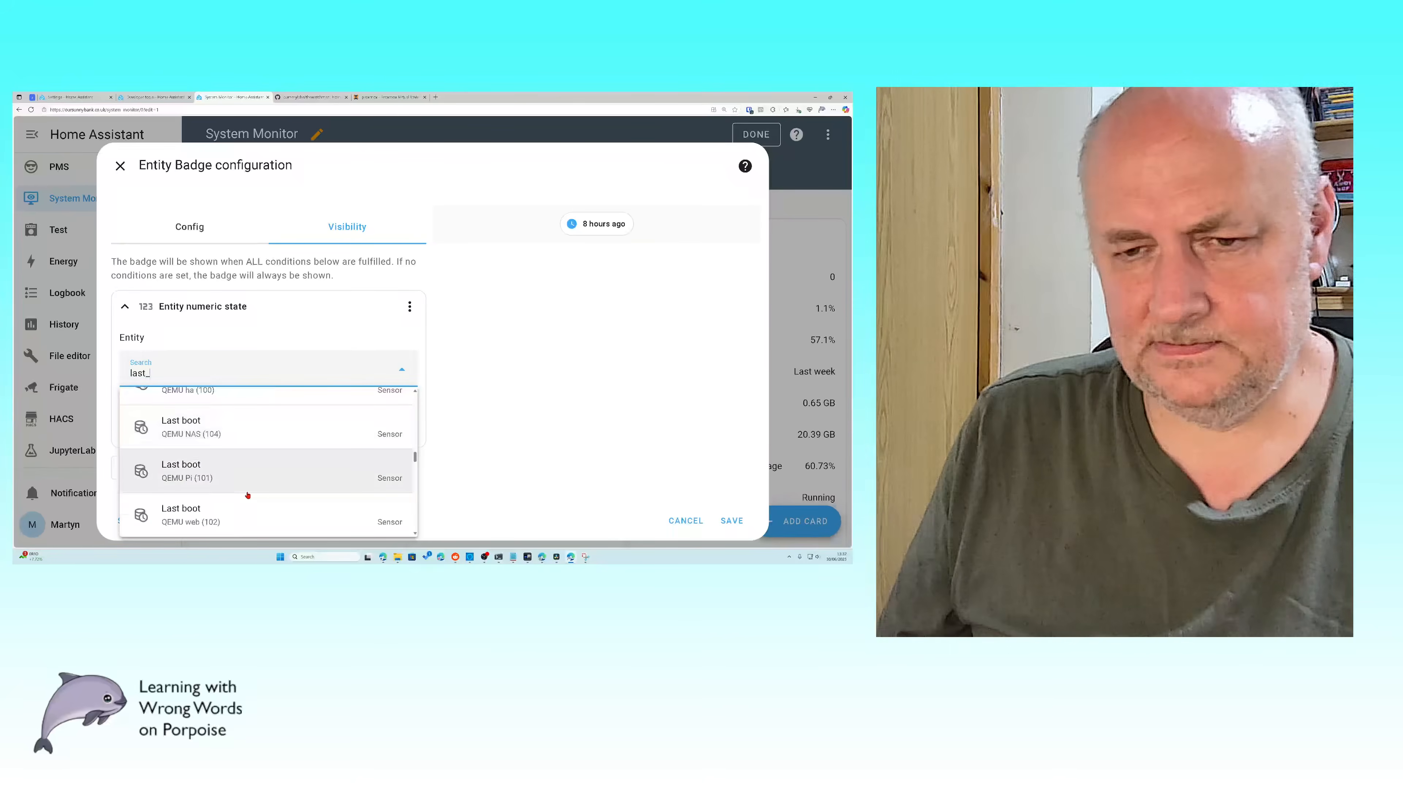
pyautogui.scroll(-1, 247, 495)
pyautogui.scroll(-3, 248, 495)
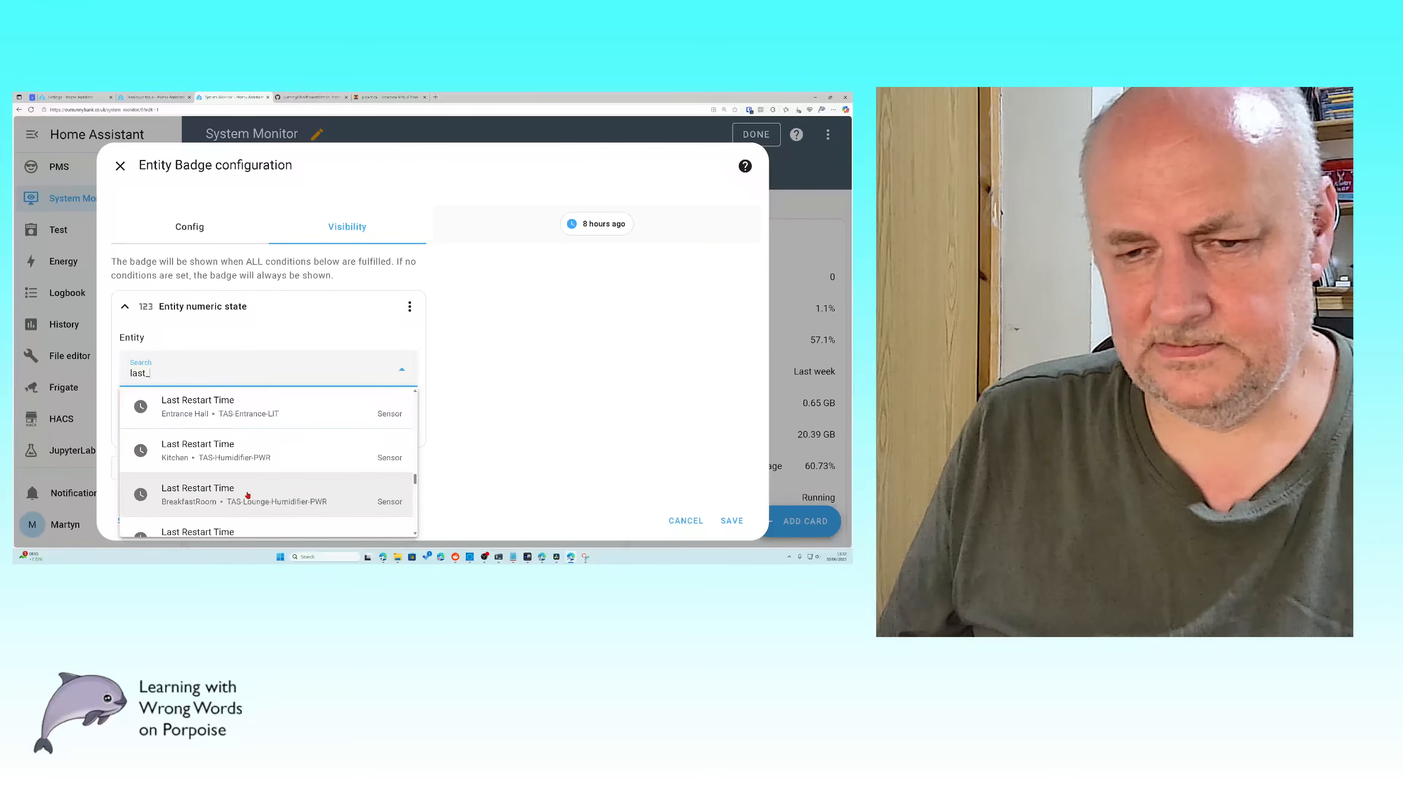
pyautogui.scroll(-4, 247, 496)
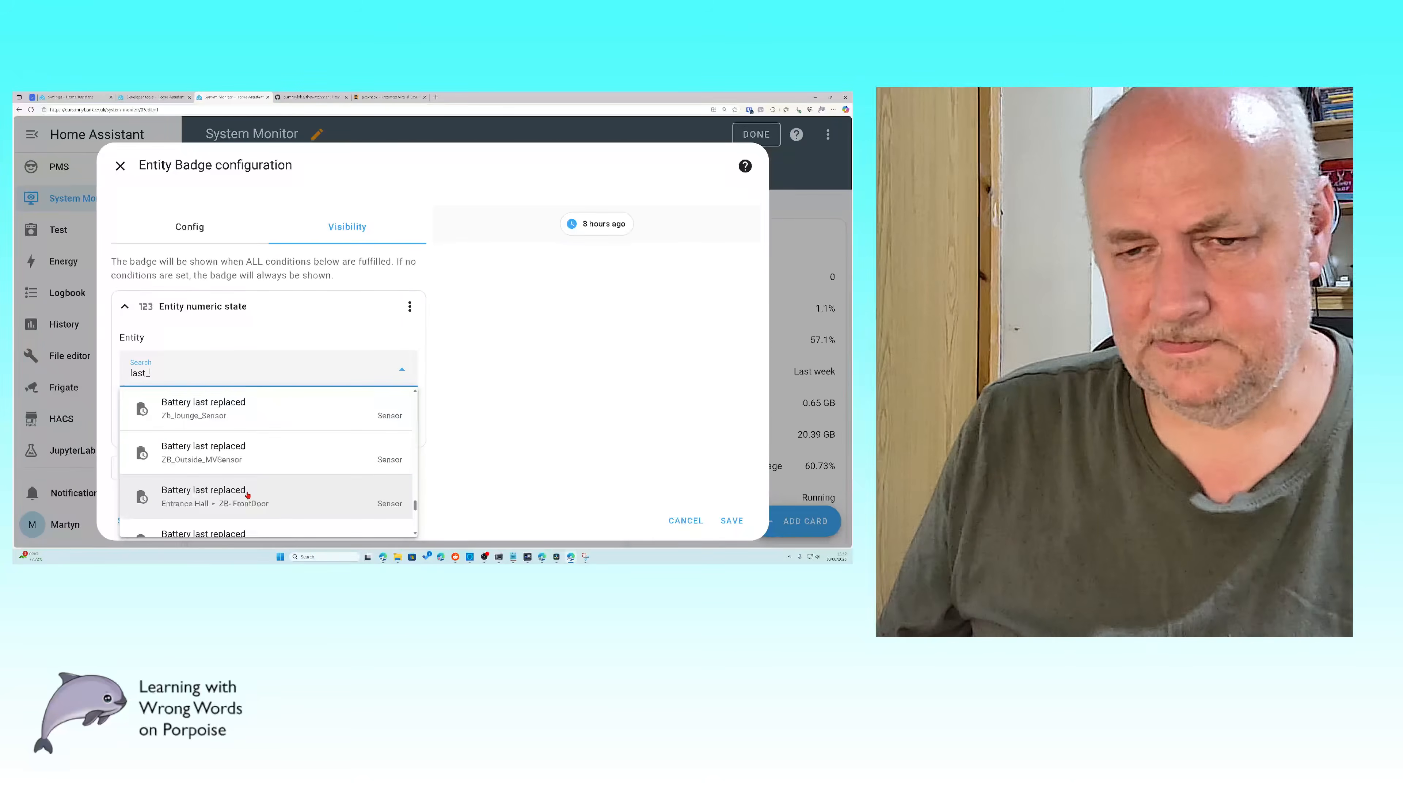
pyautogui.scroll(4, 248, 496)
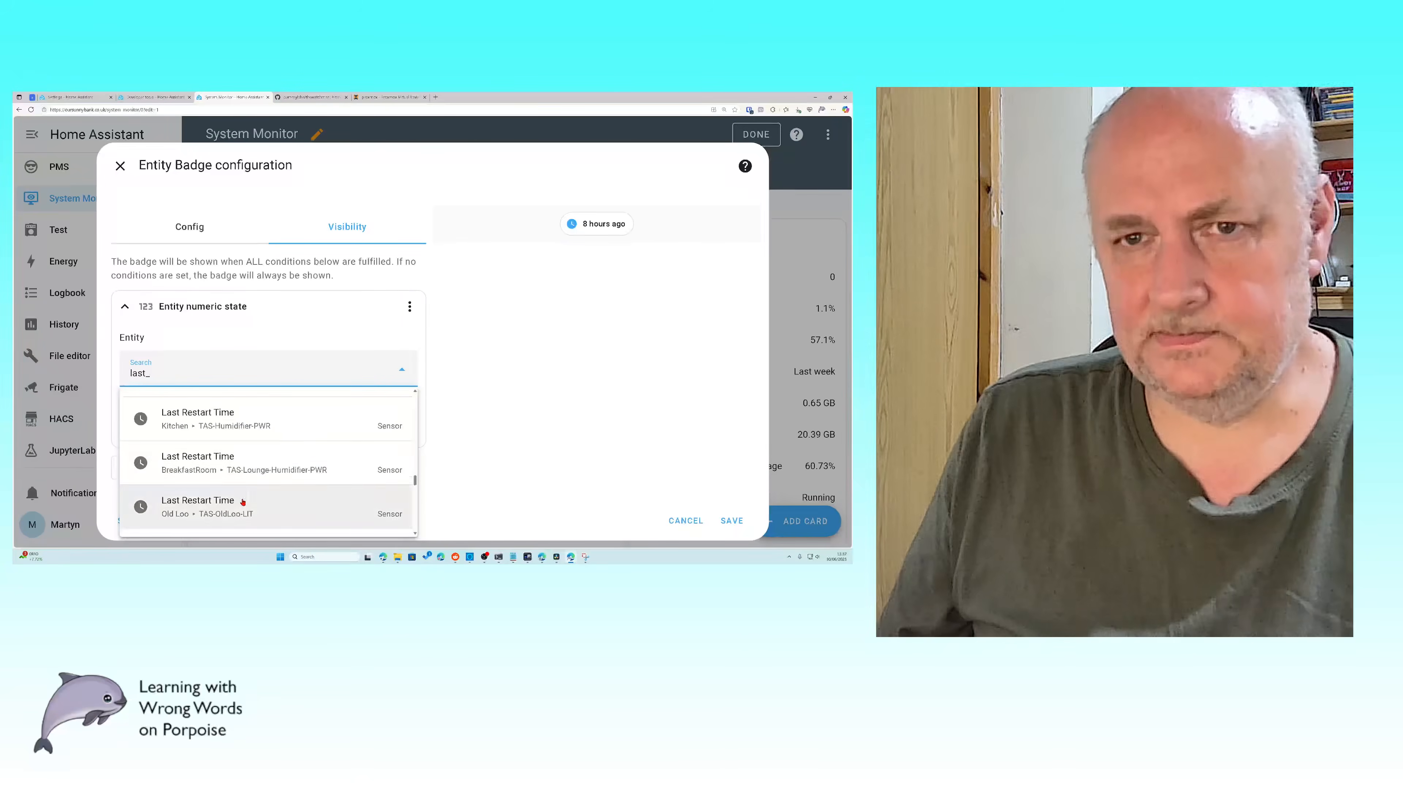
pyautogui.click(119, 165)
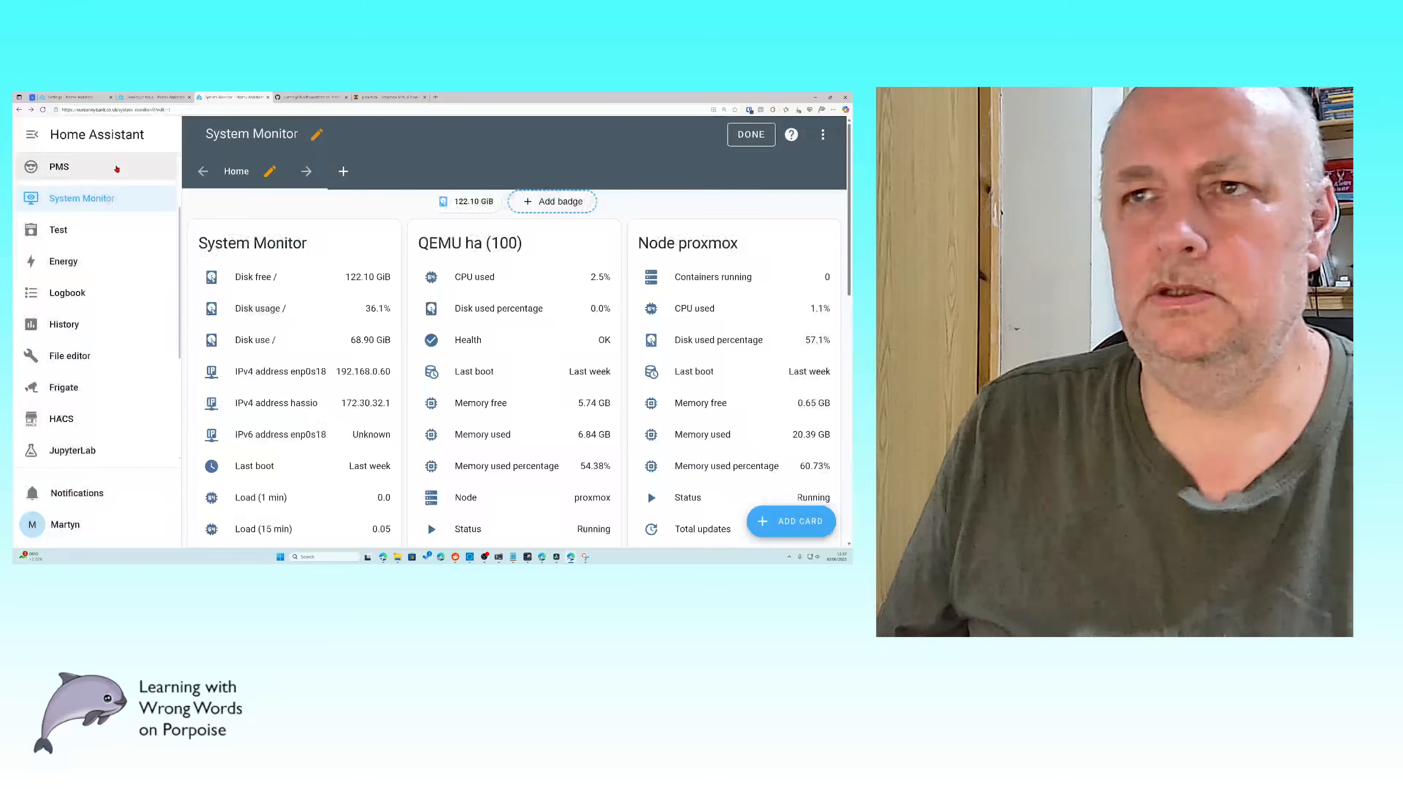
# Step: Open the list of helpers under Devices & services in the settings
pyautogui.scroll(-3, 111, 435)
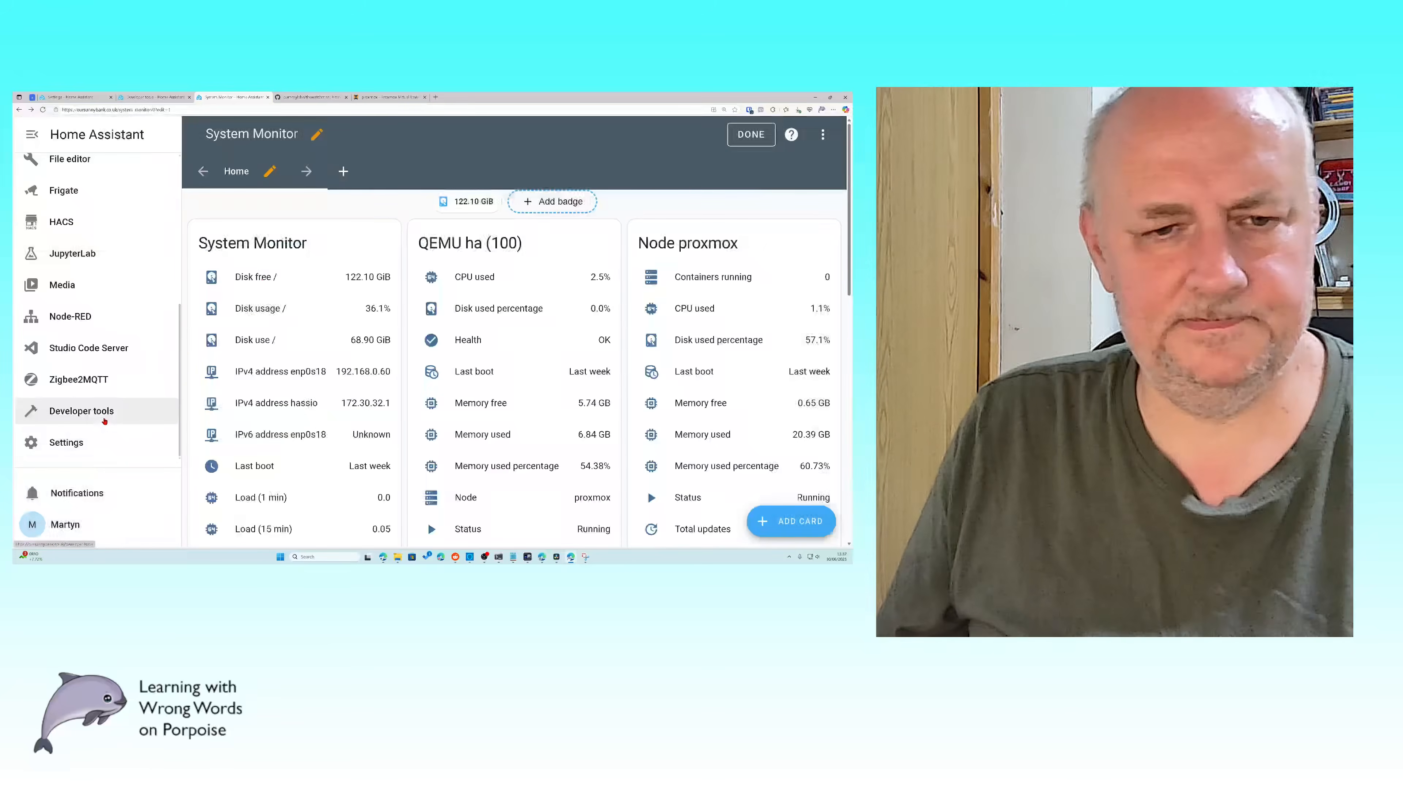
pyautogui.click(120, 452)
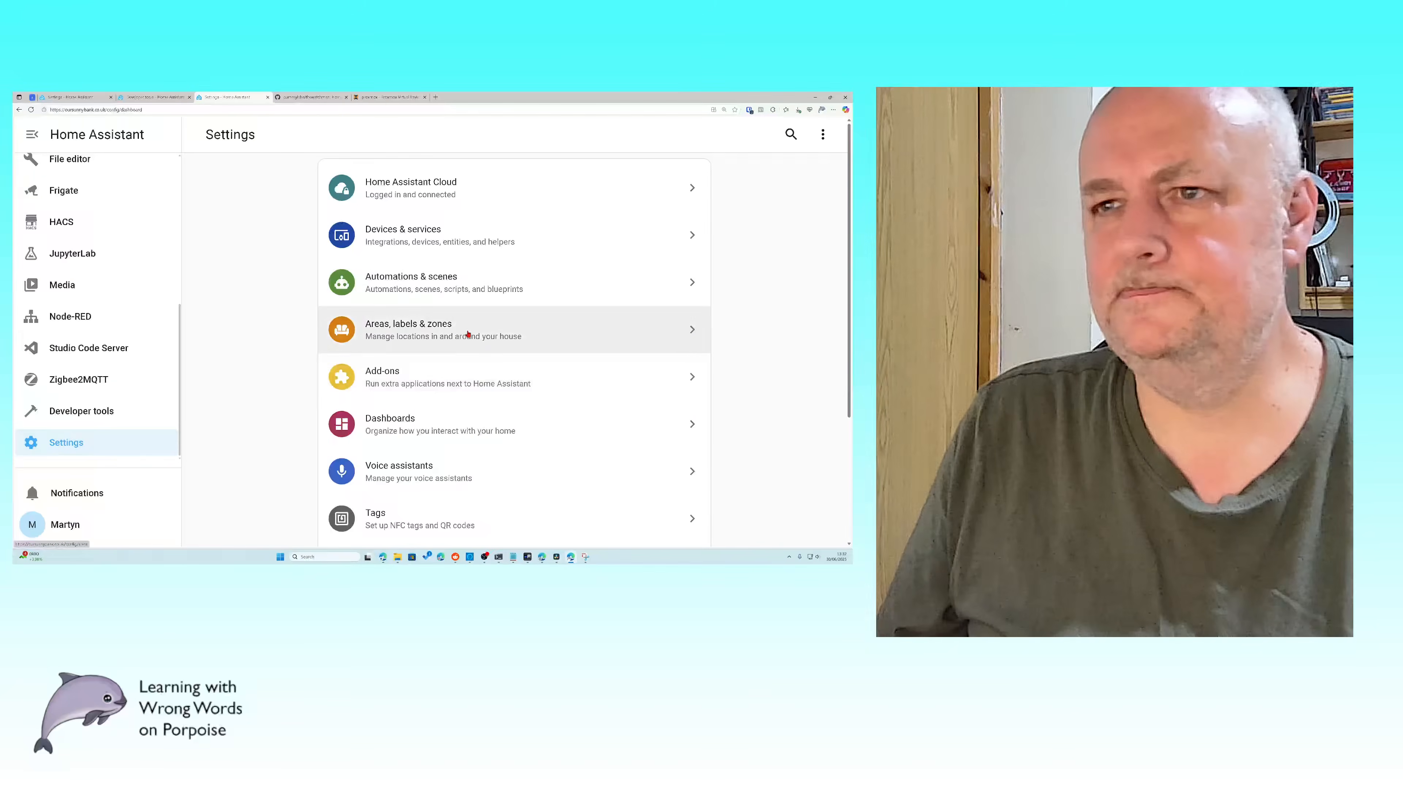
pyautogui.click(415, 250)
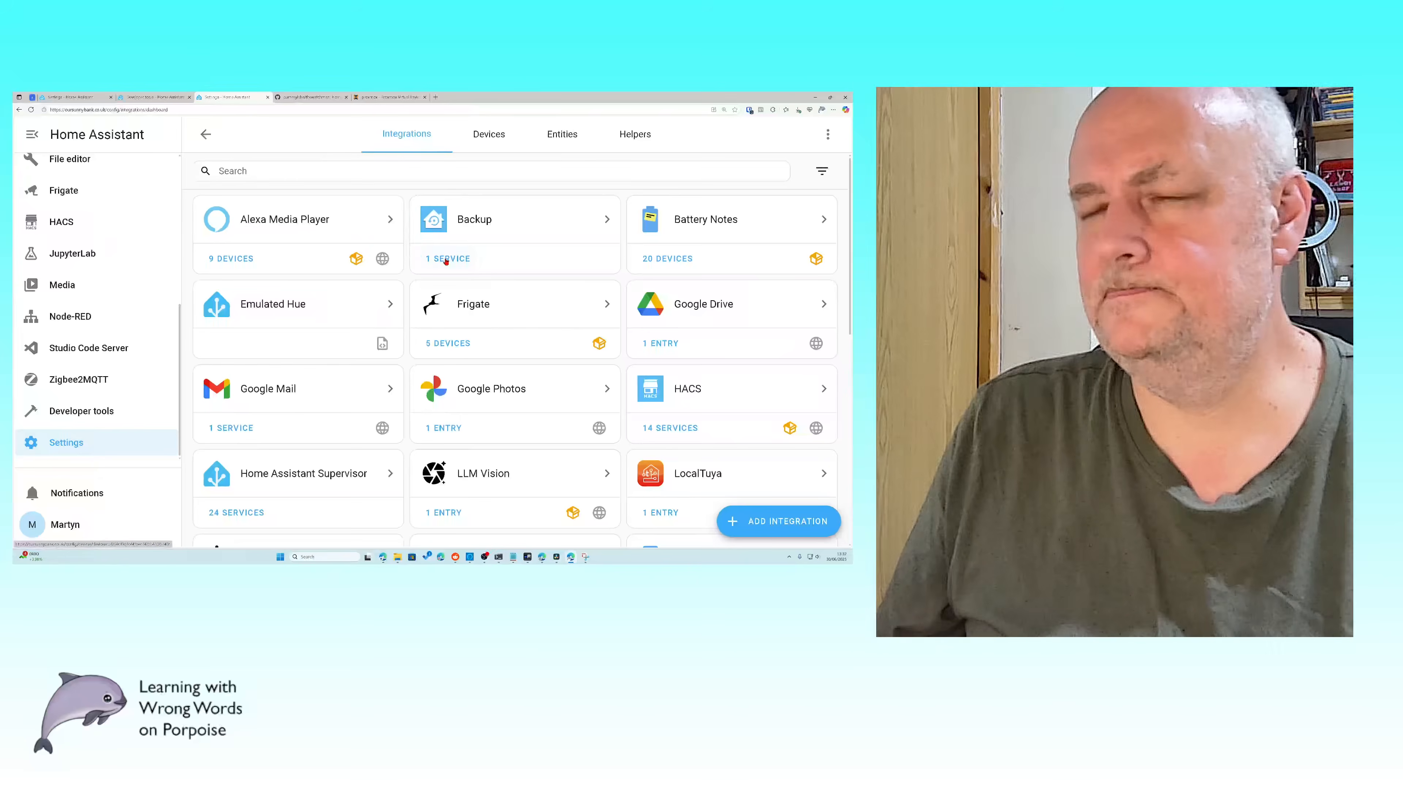
pyautogui.click(635, 134)
# Step: Look through the helpers list for the exact names of the template helpers for last backup and last boot
pyautogui.scroll(-3, 381, 319)
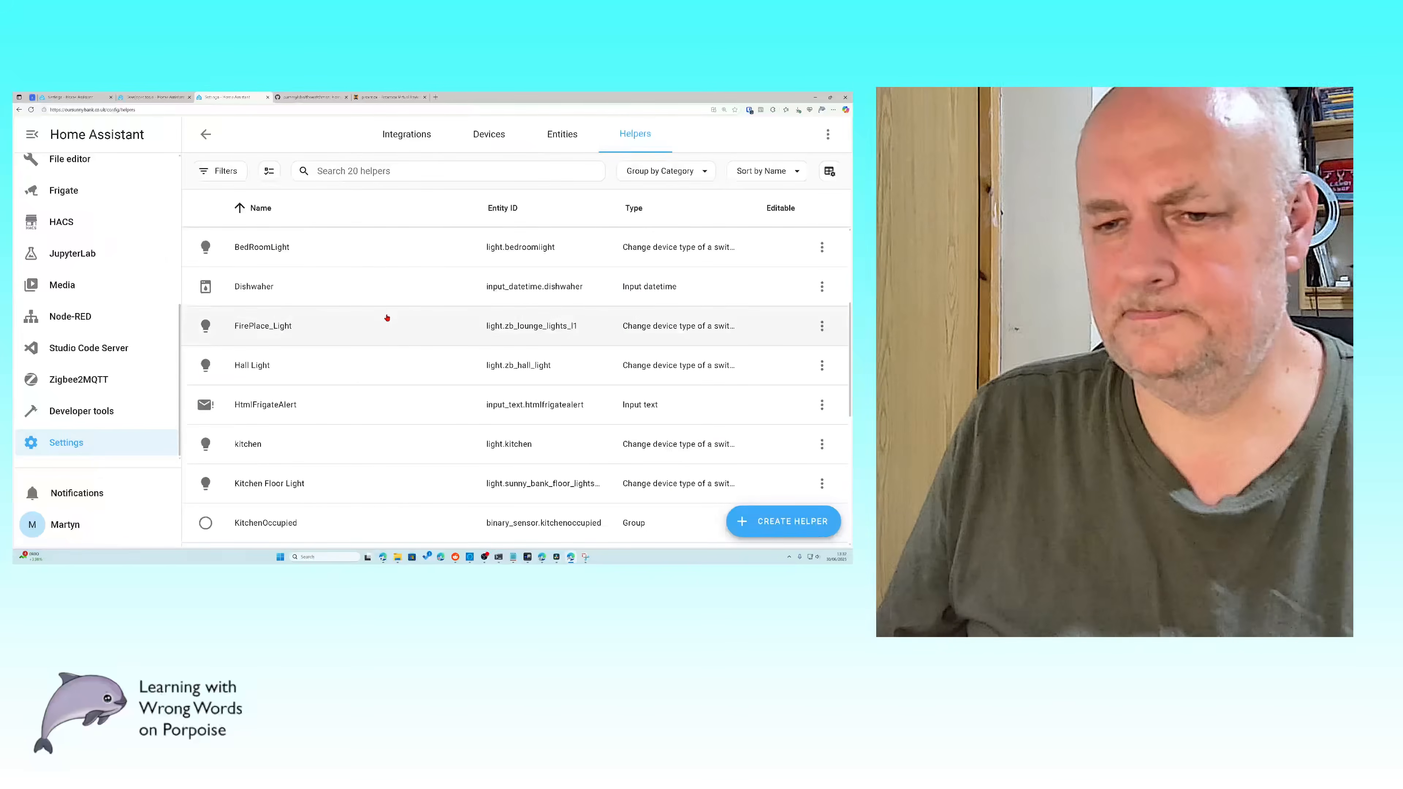
pyautogui.scroll(-5, 390, 326)
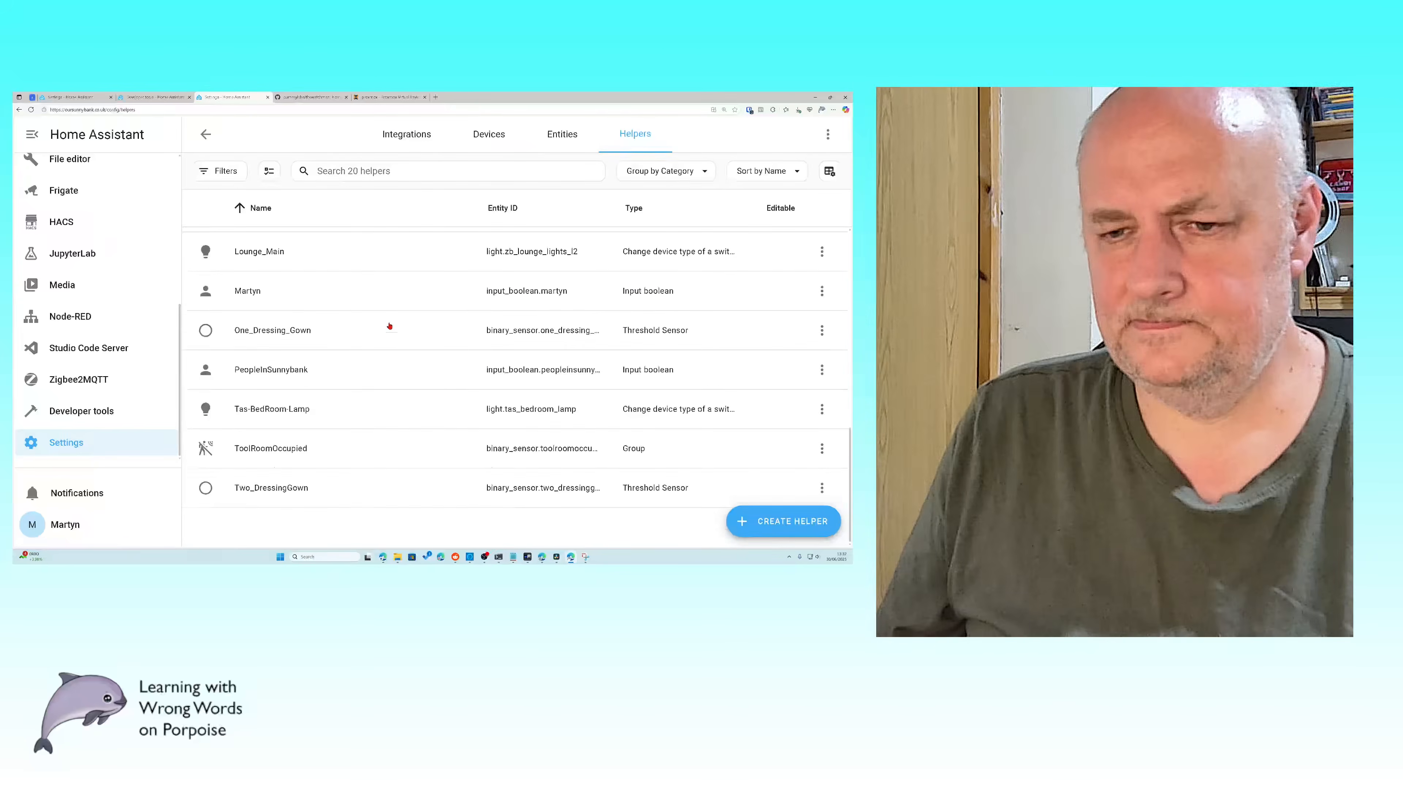
pyautogui.scroll(8, 389, 325)
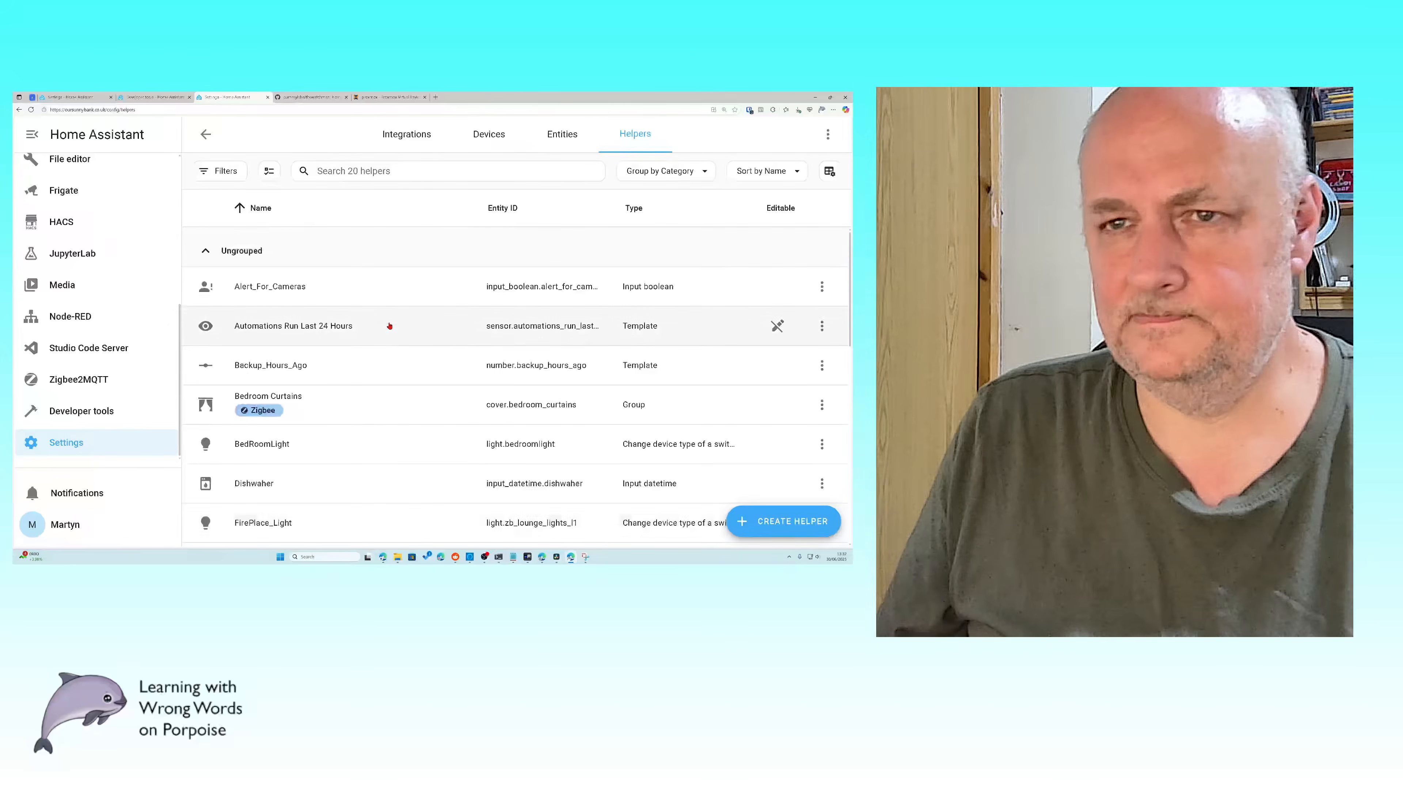
pyautogui.scroll(-2, 389, 326)
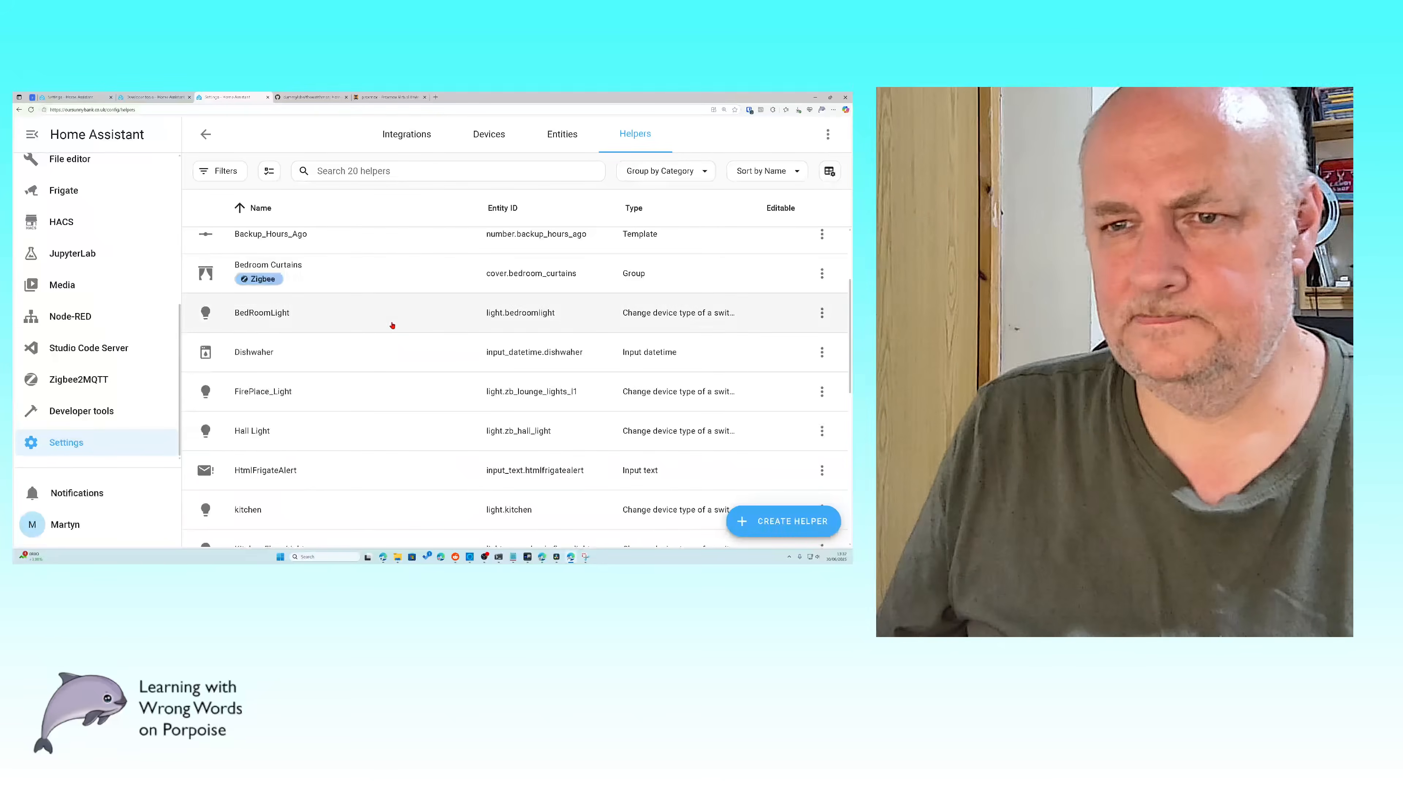
pyautogui.scroll(-3, 392, 325)
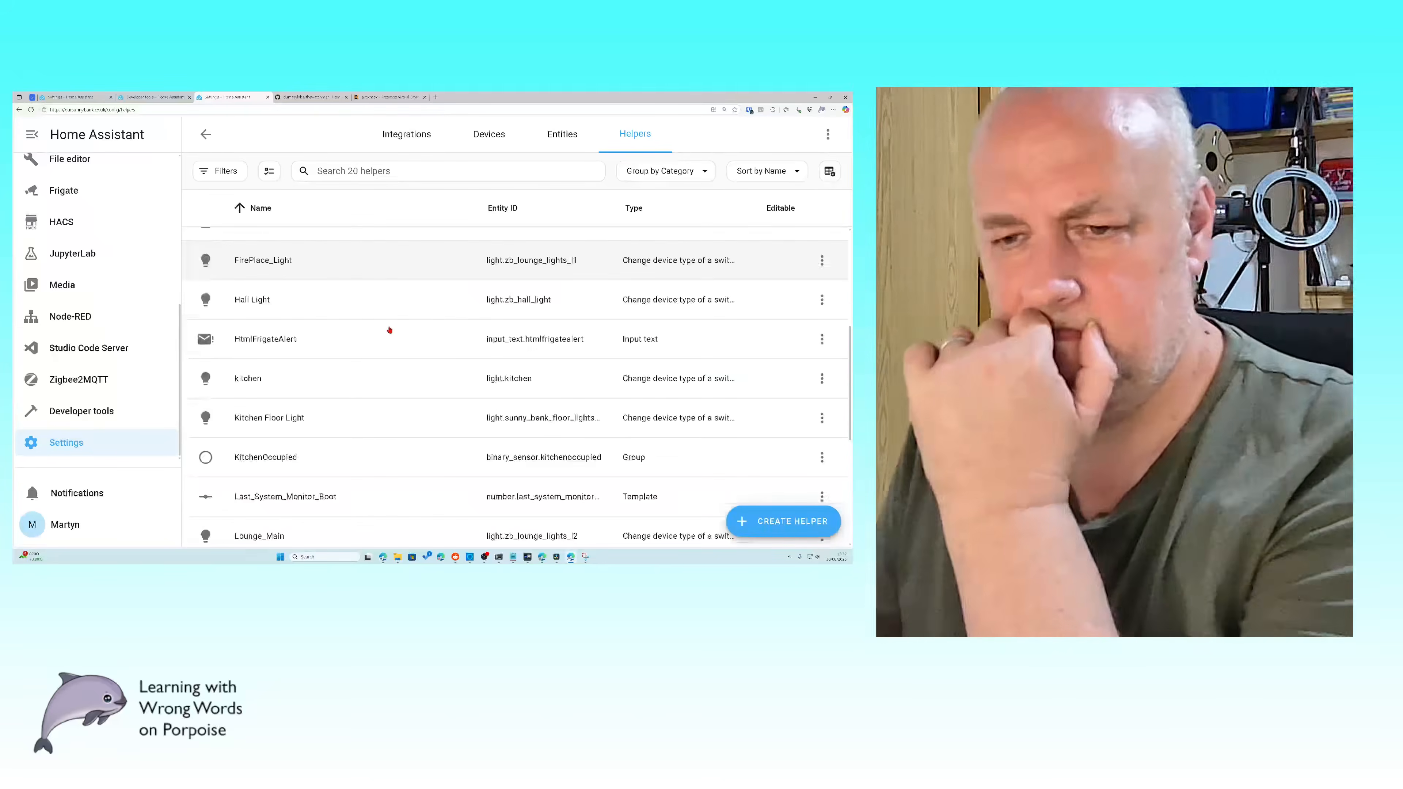
pyautogui.scroll(-1, 319, 449)
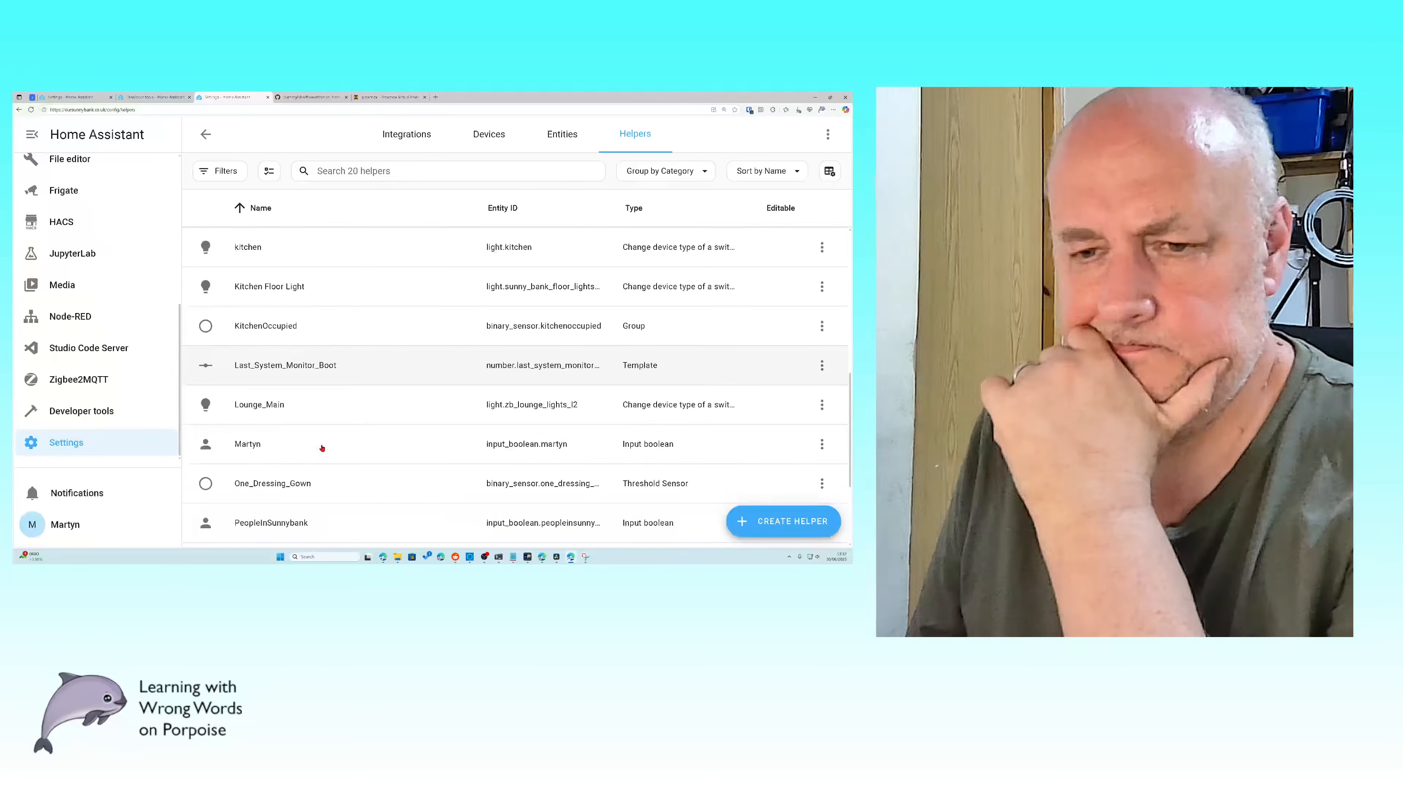
pyautogui.scroll(1, 350, 436)
pyautogui.scroll(2, 351, 437)
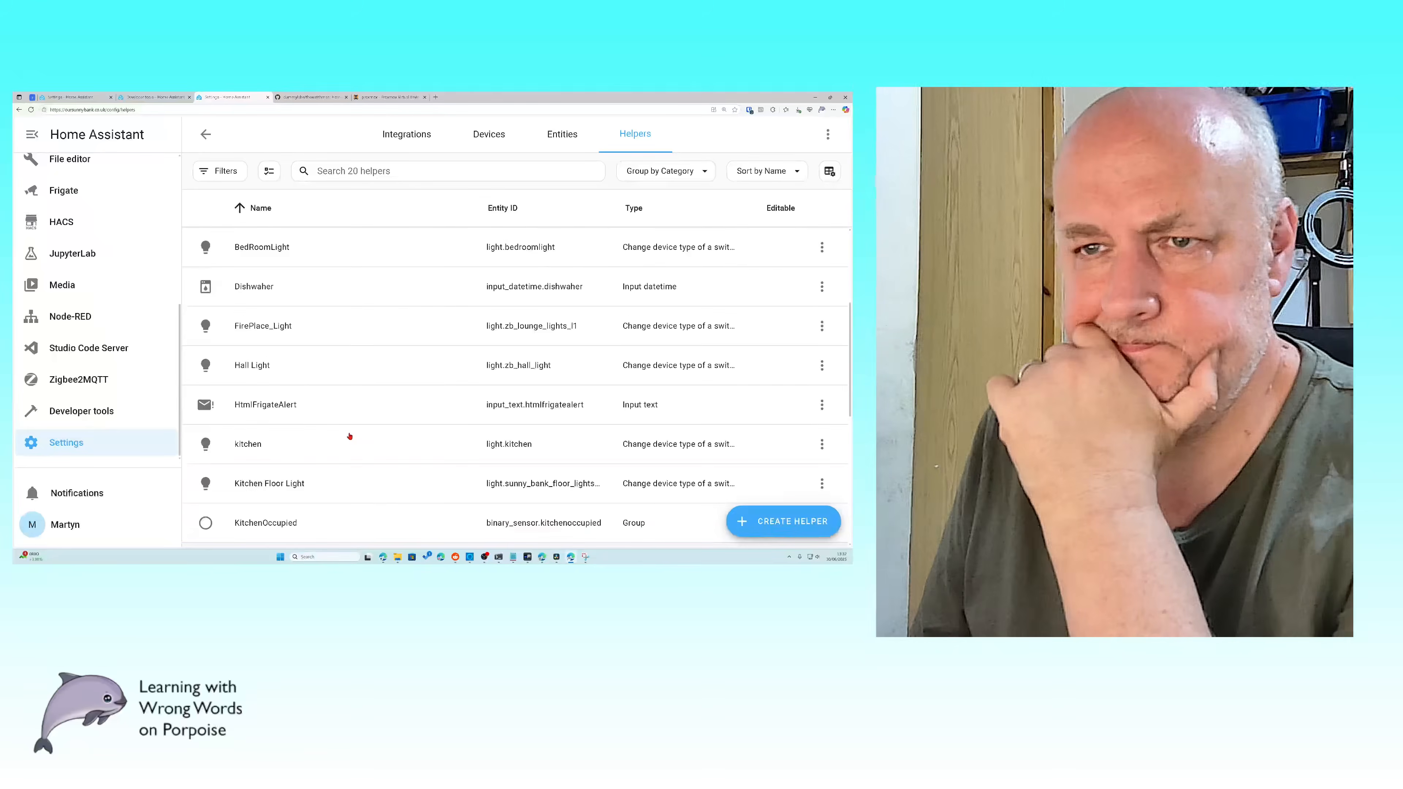
pyautogui.scroll(2, 350, 436)
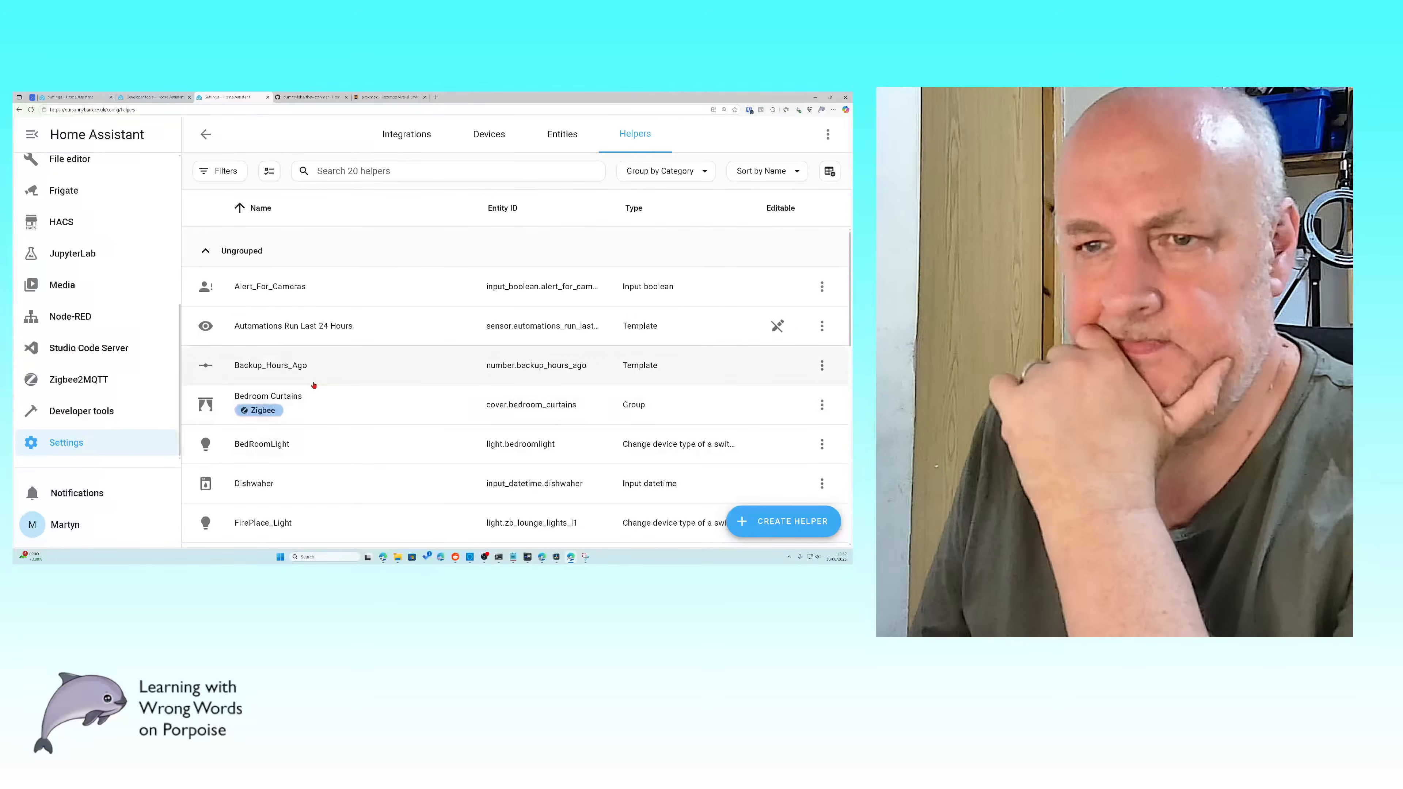
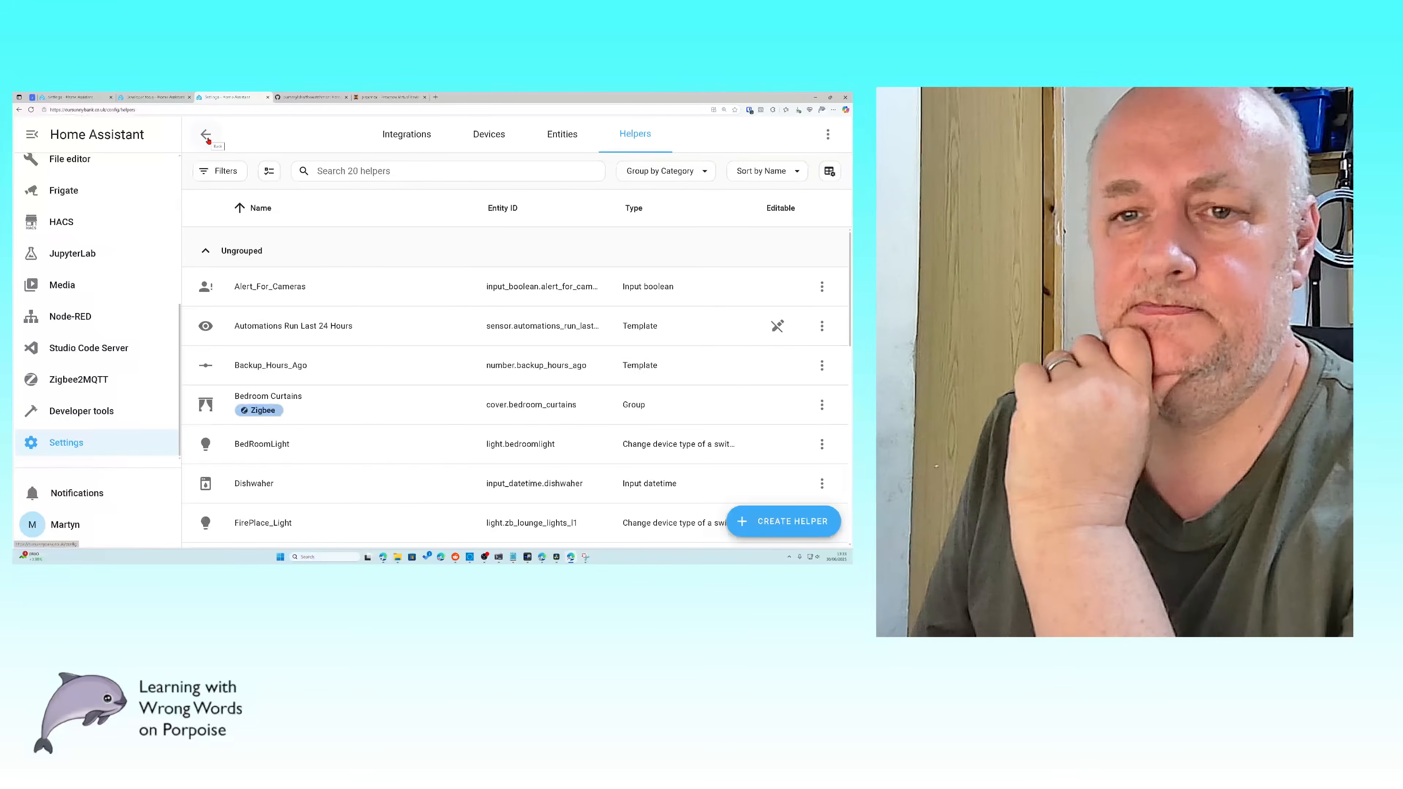
# Step: Return to the System Monitor dashboard and put its Home view into edit mode
pyautogui.scroll(4, 89, 309)
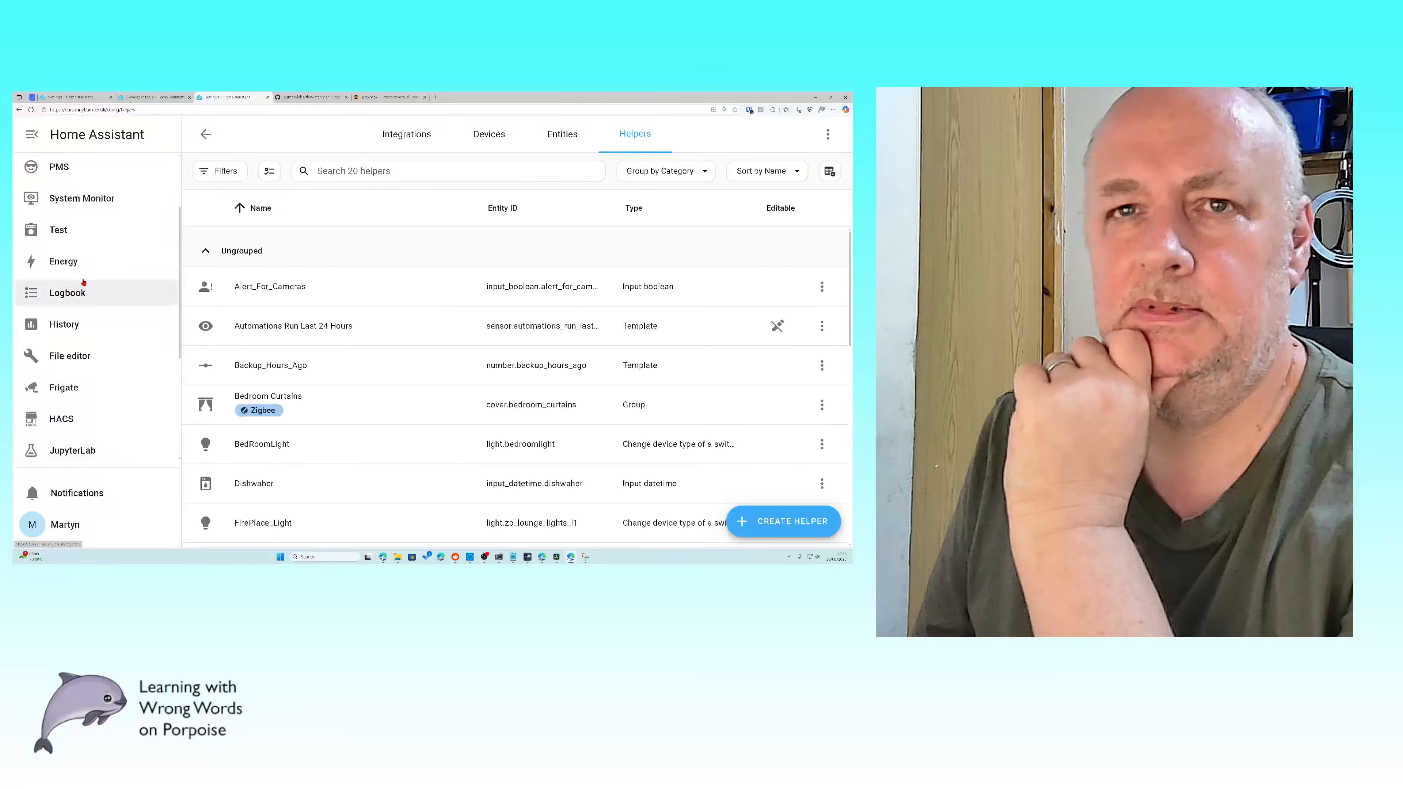
pyautogui.click(100, 201)
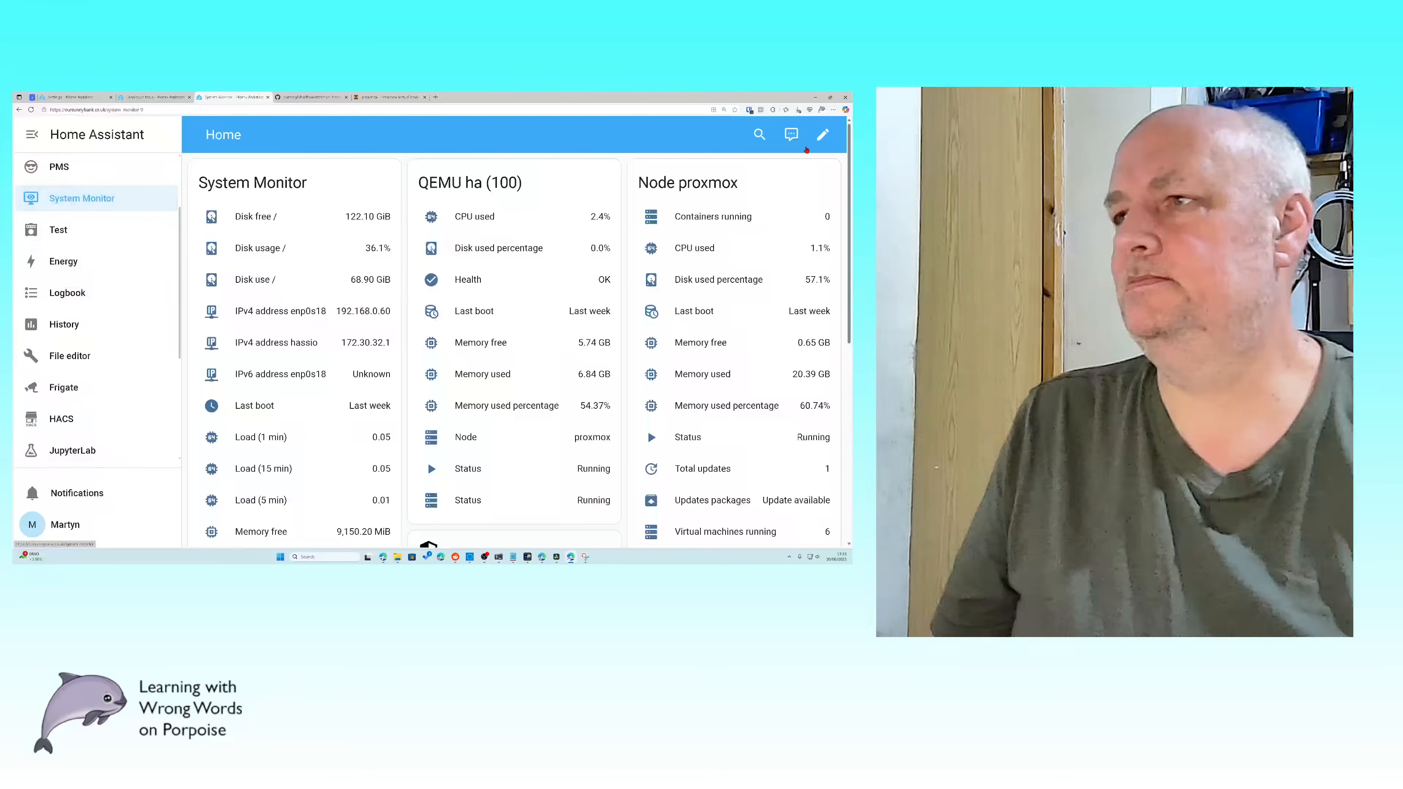
pyautogui.click(822, 134)
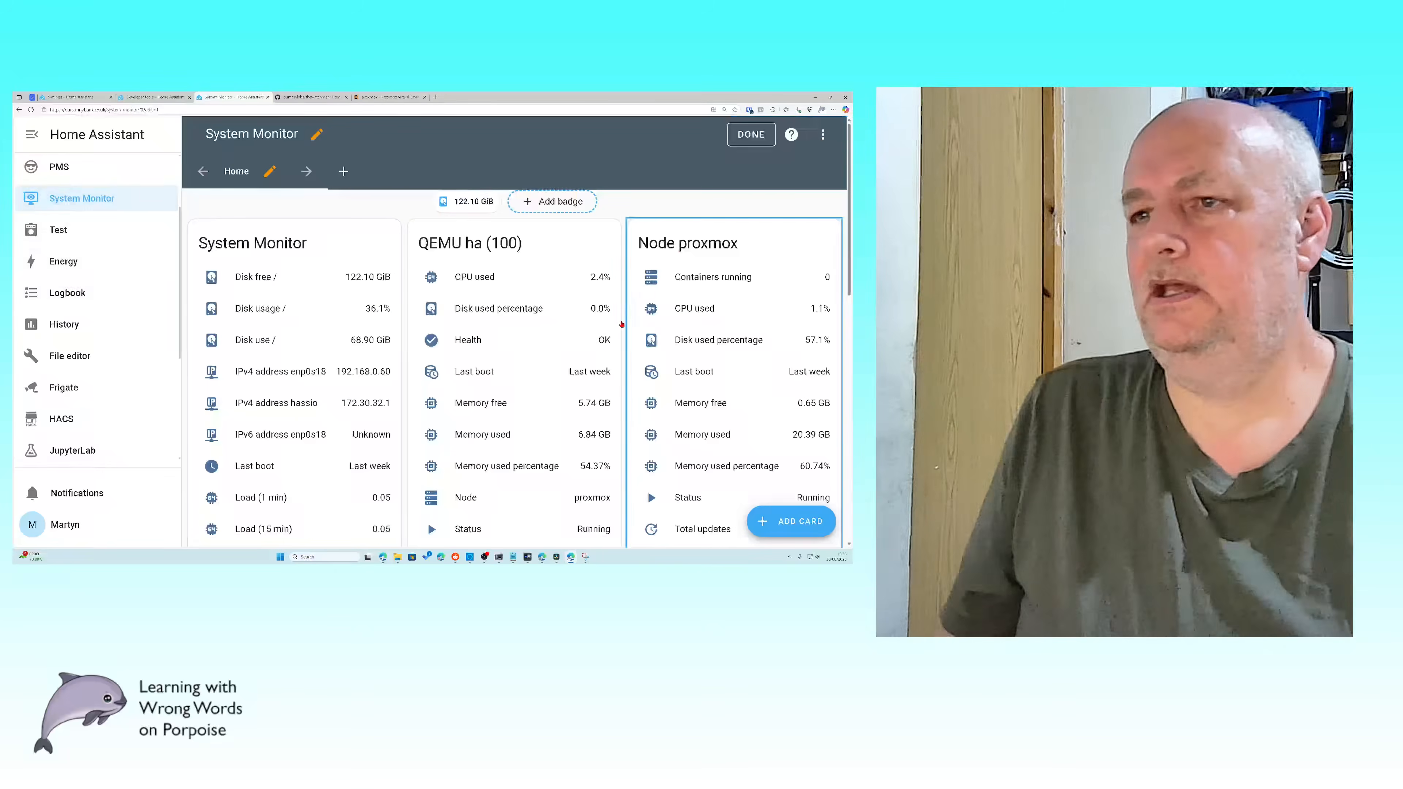
# Step: Start a new Entity badge for the Home view and set its entity to Last successful automatic backup
pyautogui.click(543, 202)
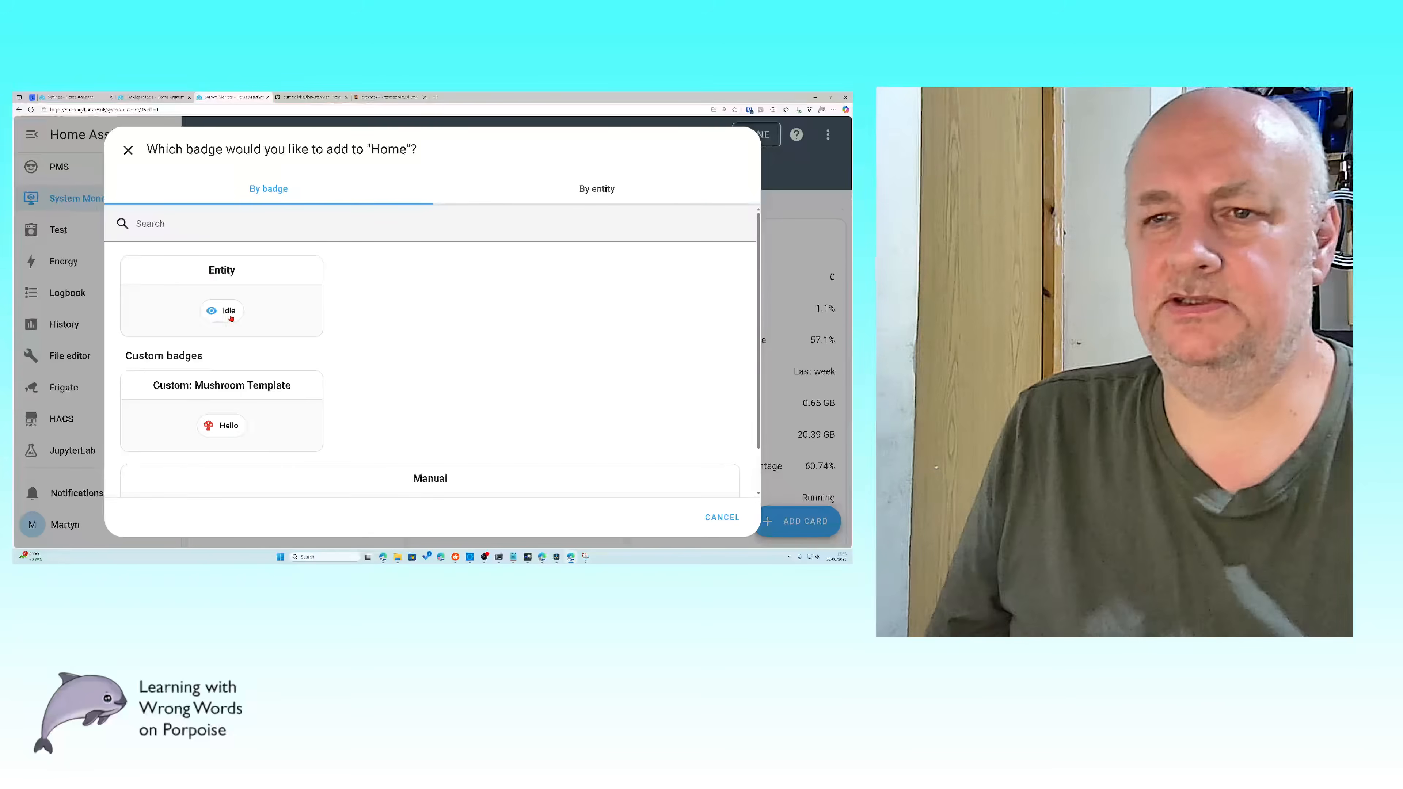
pyautogui.click(231, 318)
pyautogui.click(307, 300)
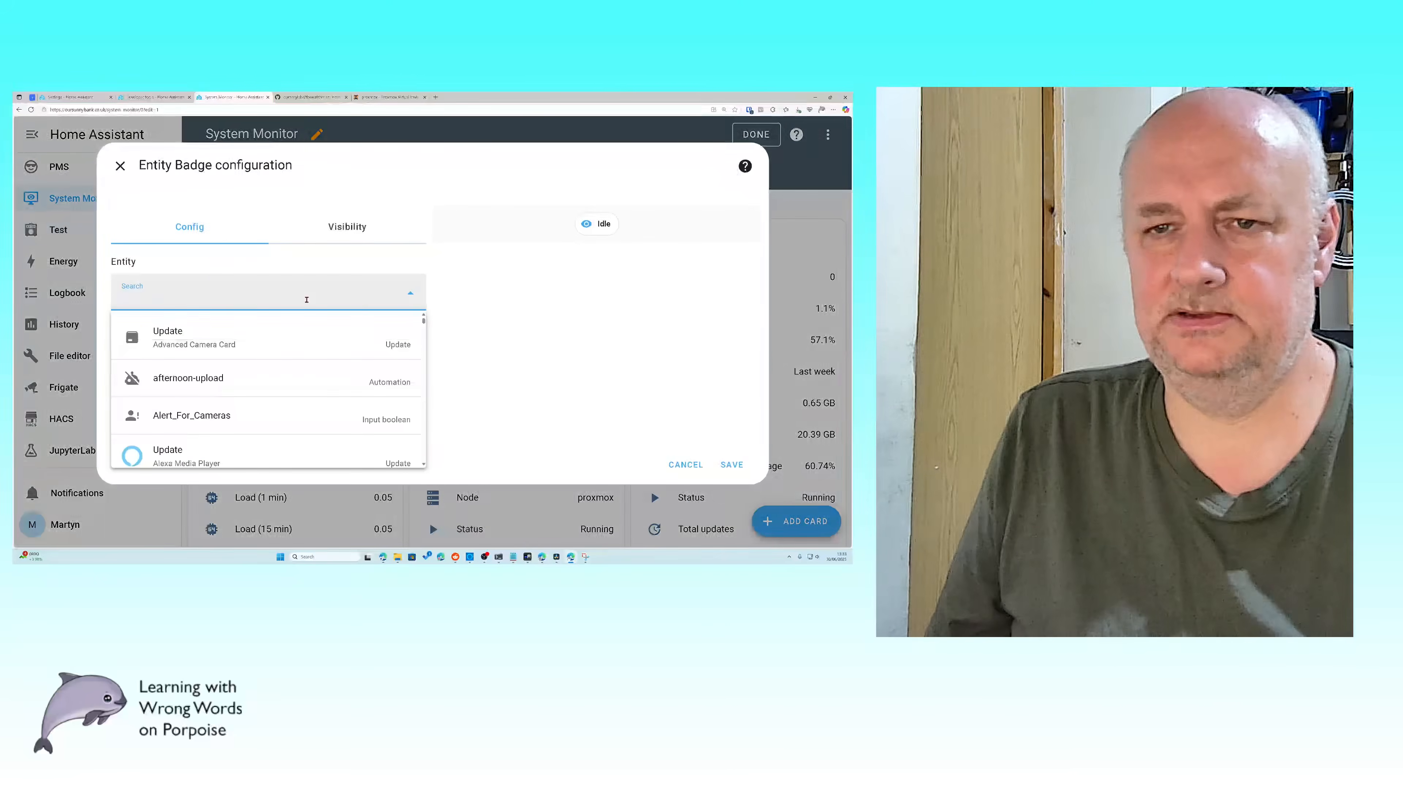
pyautogui.write('last')
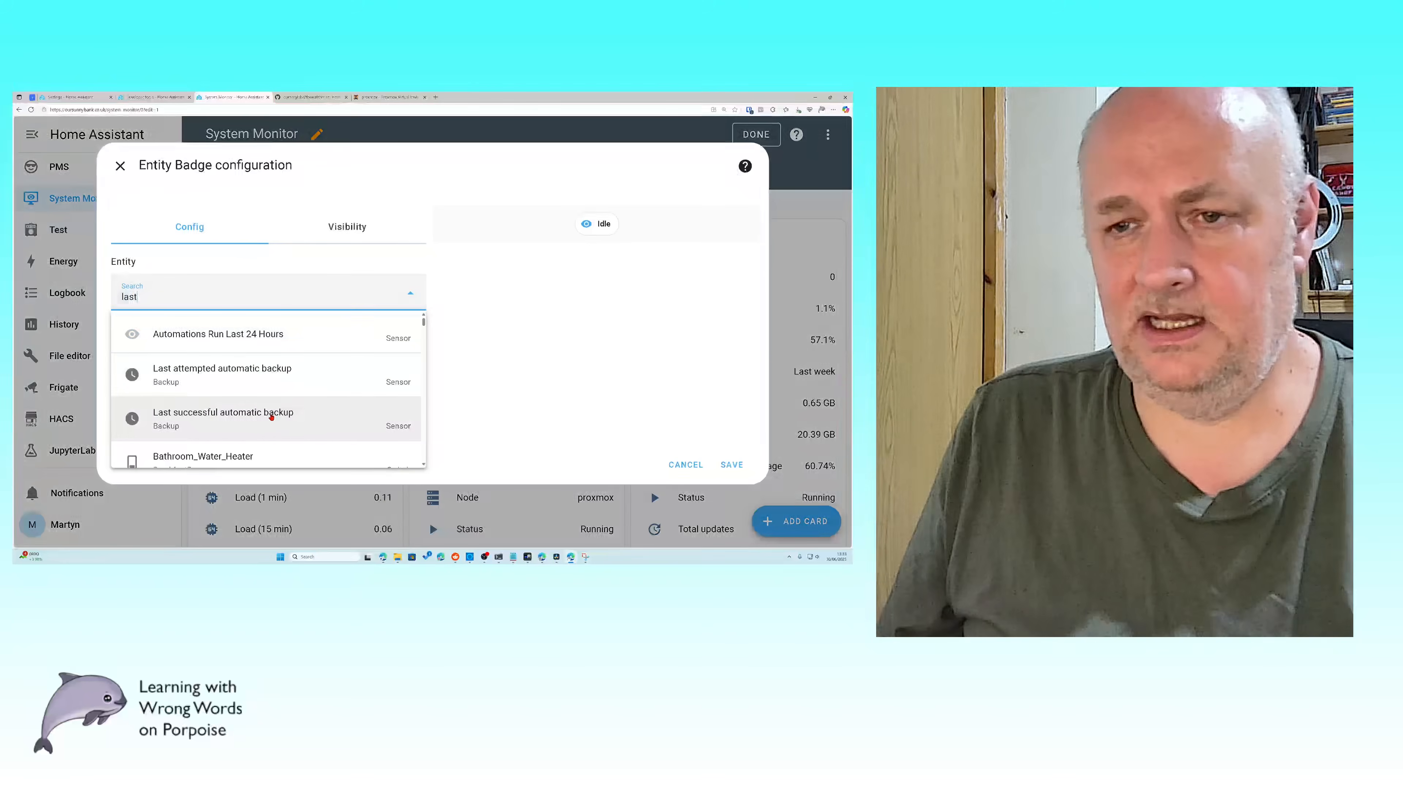
pyautogui.click(267, 416)
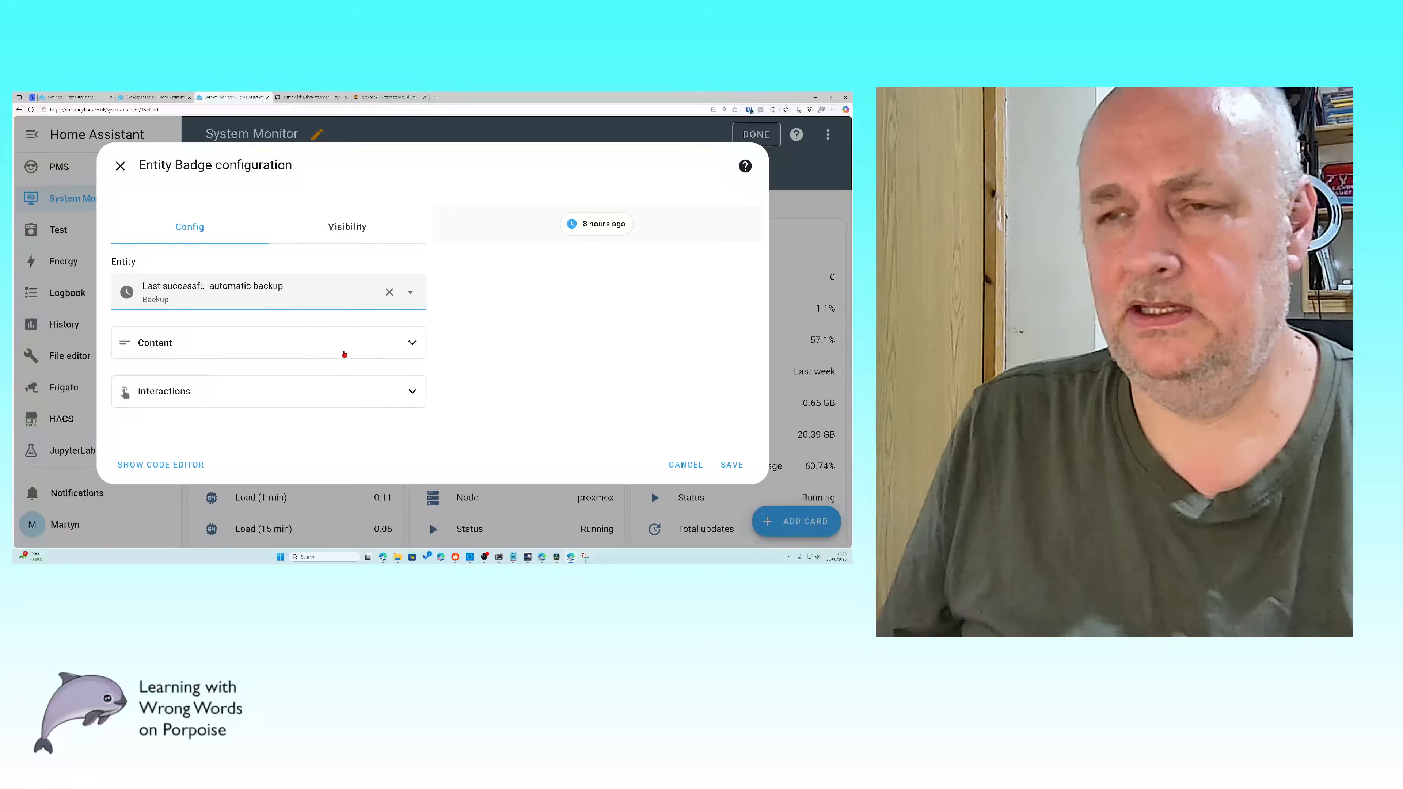
# Step: Add an Entity numeric state condition to the badge's visibility settings and set its entity to Backup_Hours_Ago
pyautogui.click(339, 233)
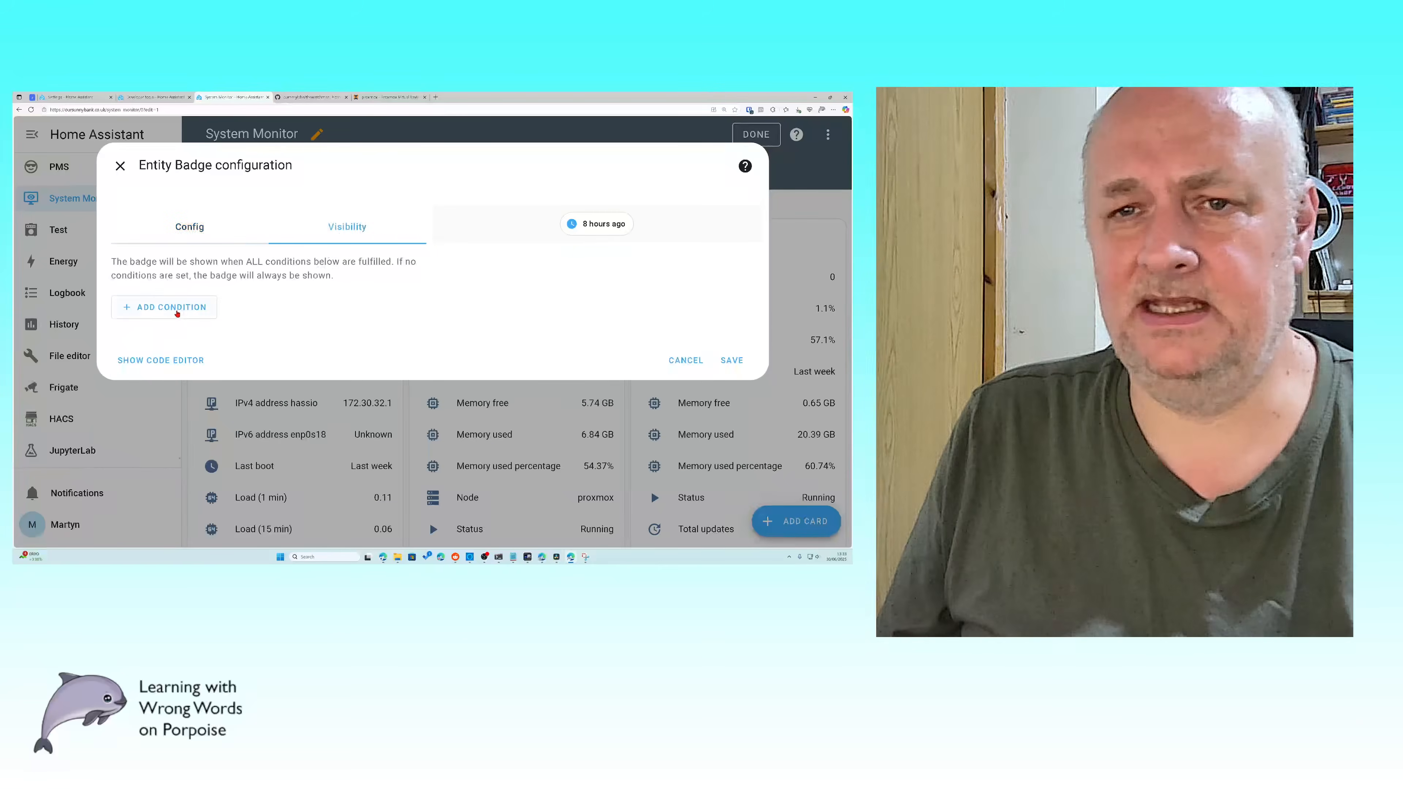
pyautogui.click(177, 311)
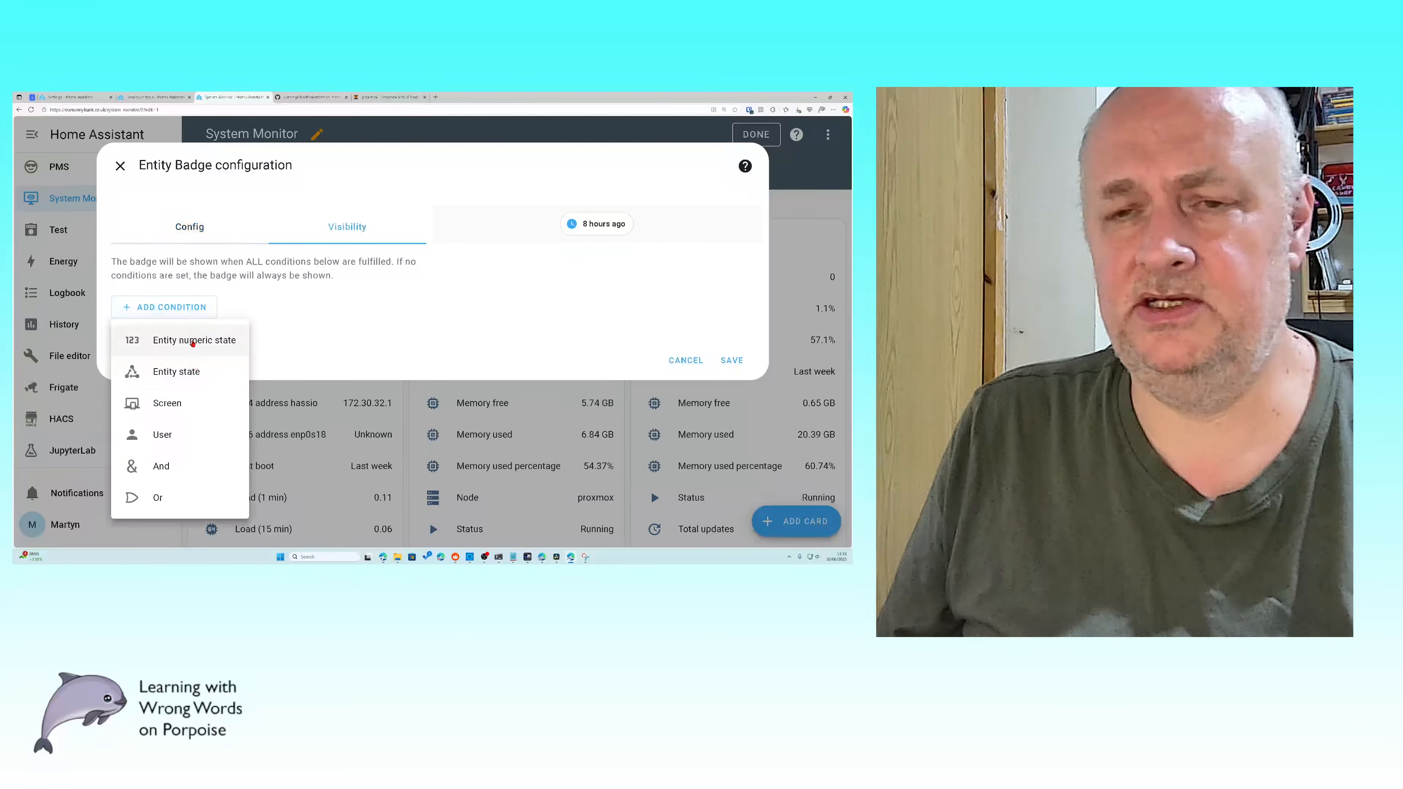
pyautogui.click(193, 341)
pyautogui.click(219, 369)
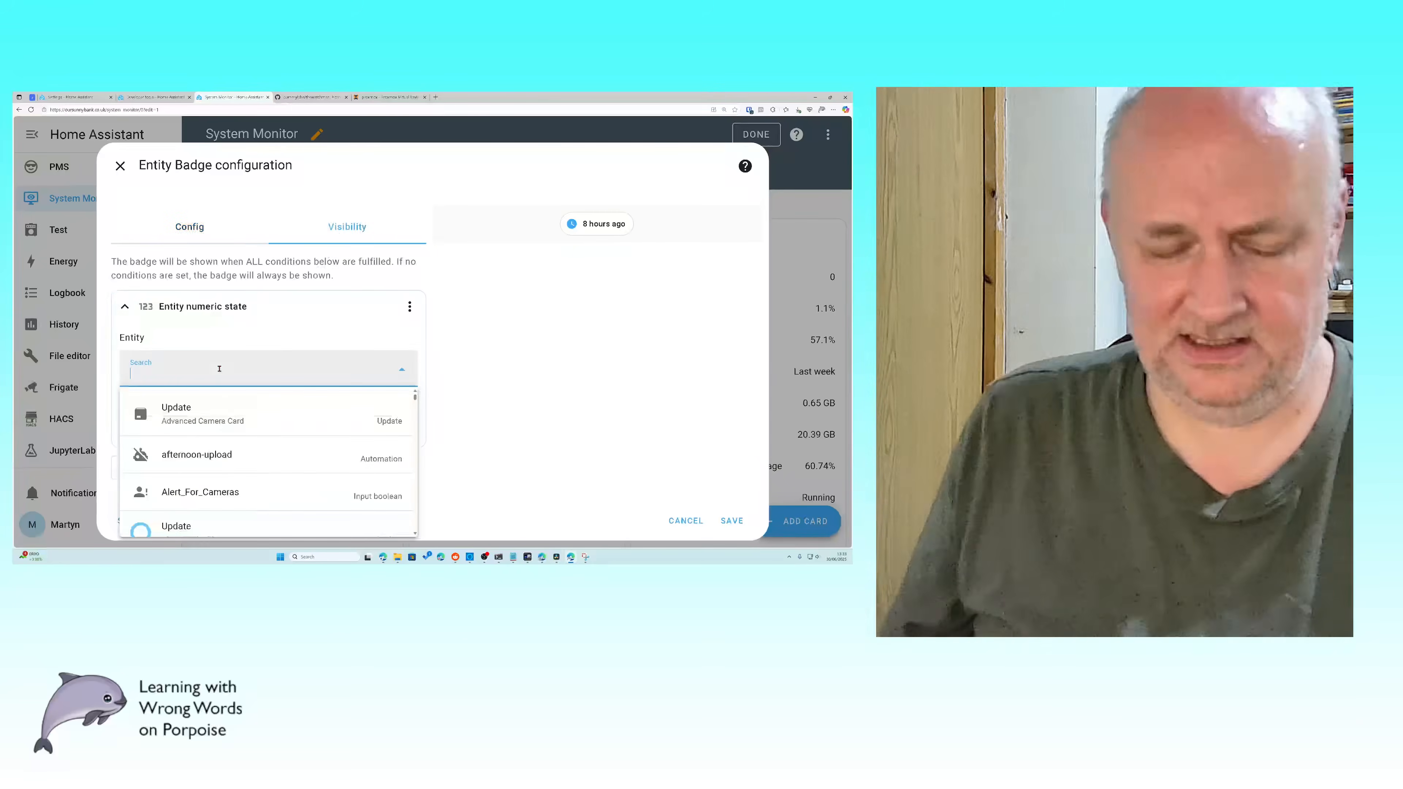
pyautogui.write('backup')
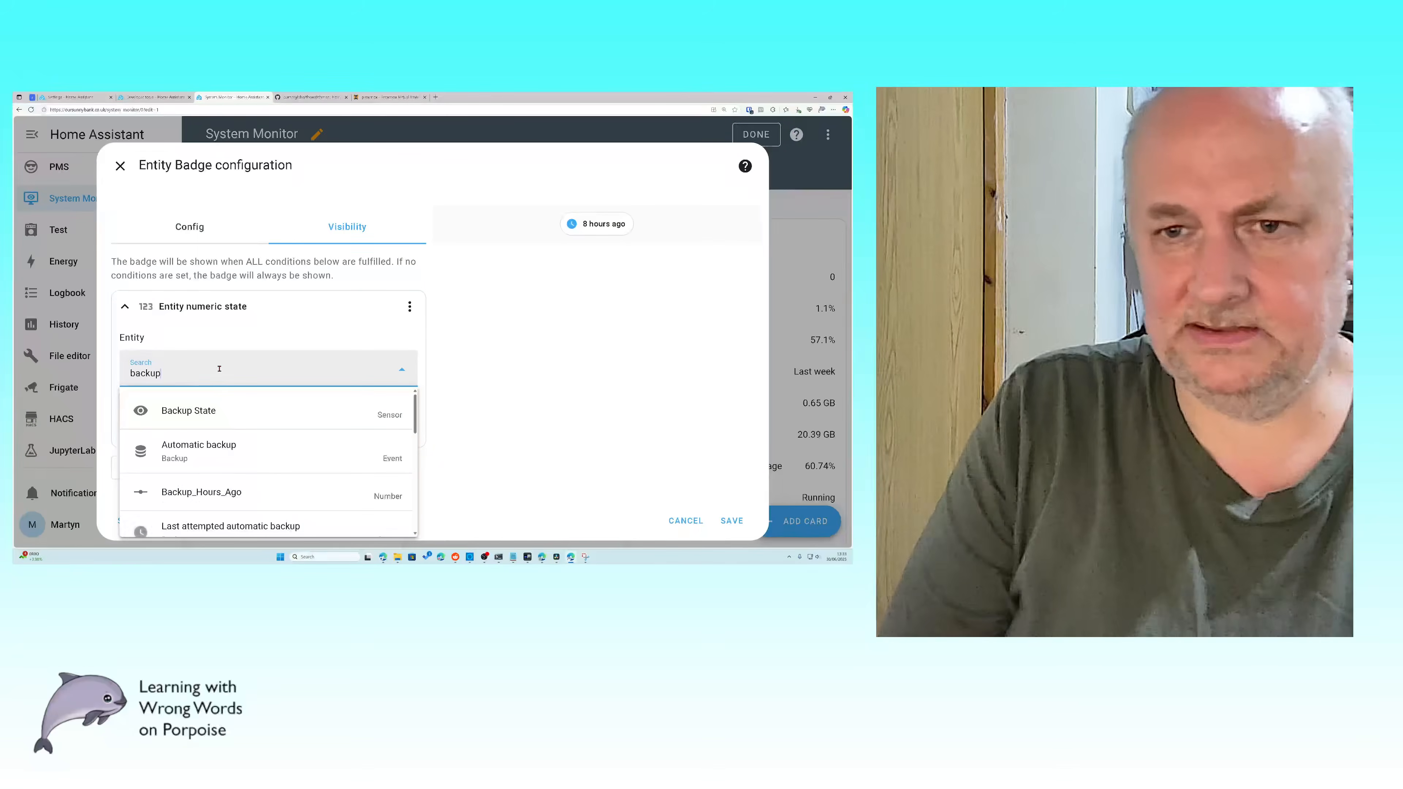
pyautogui.click(232, 493)
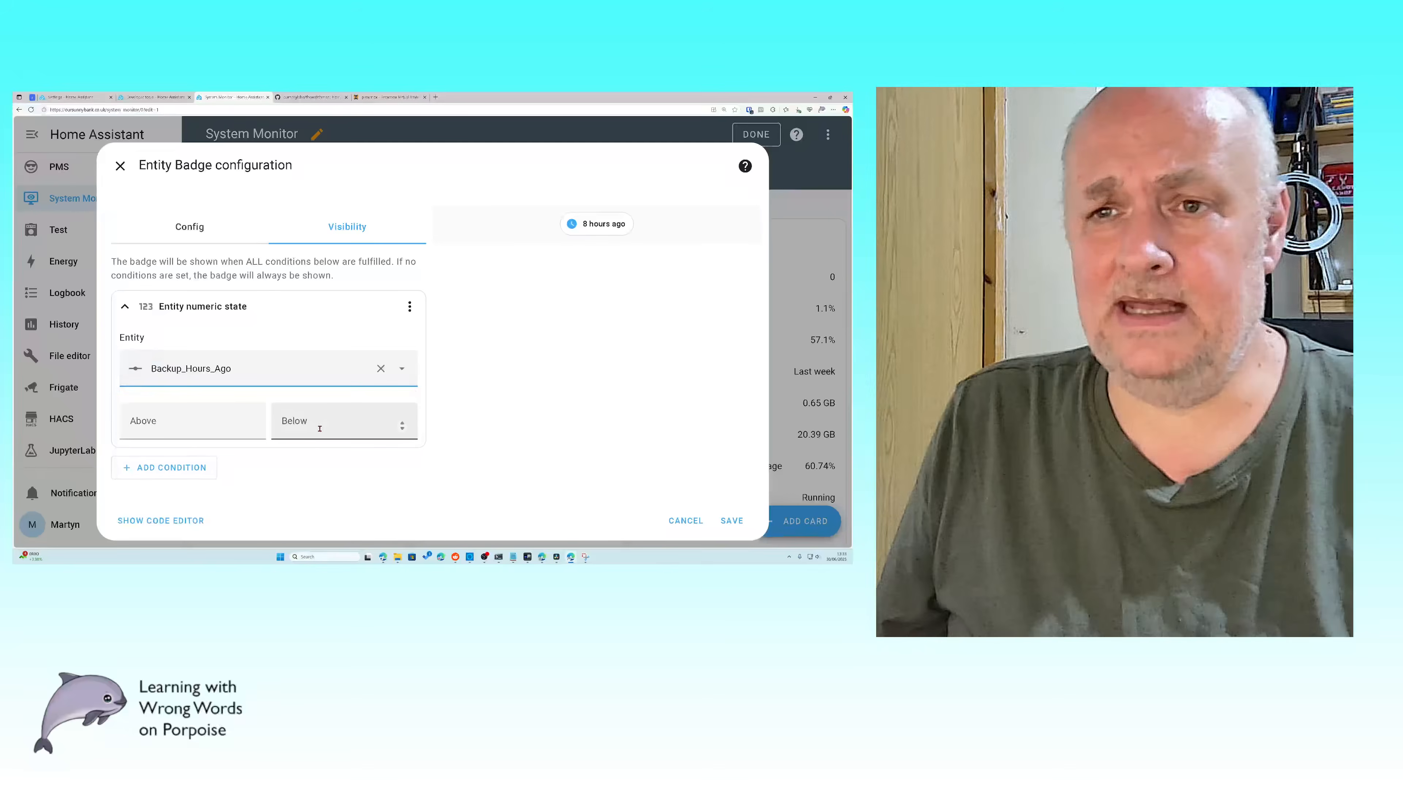
# Step: Set the Backup_Hours_Ago visibility condition to above 4, save the badge and finish editing the dashboard
pyautogui.click(208, 424)
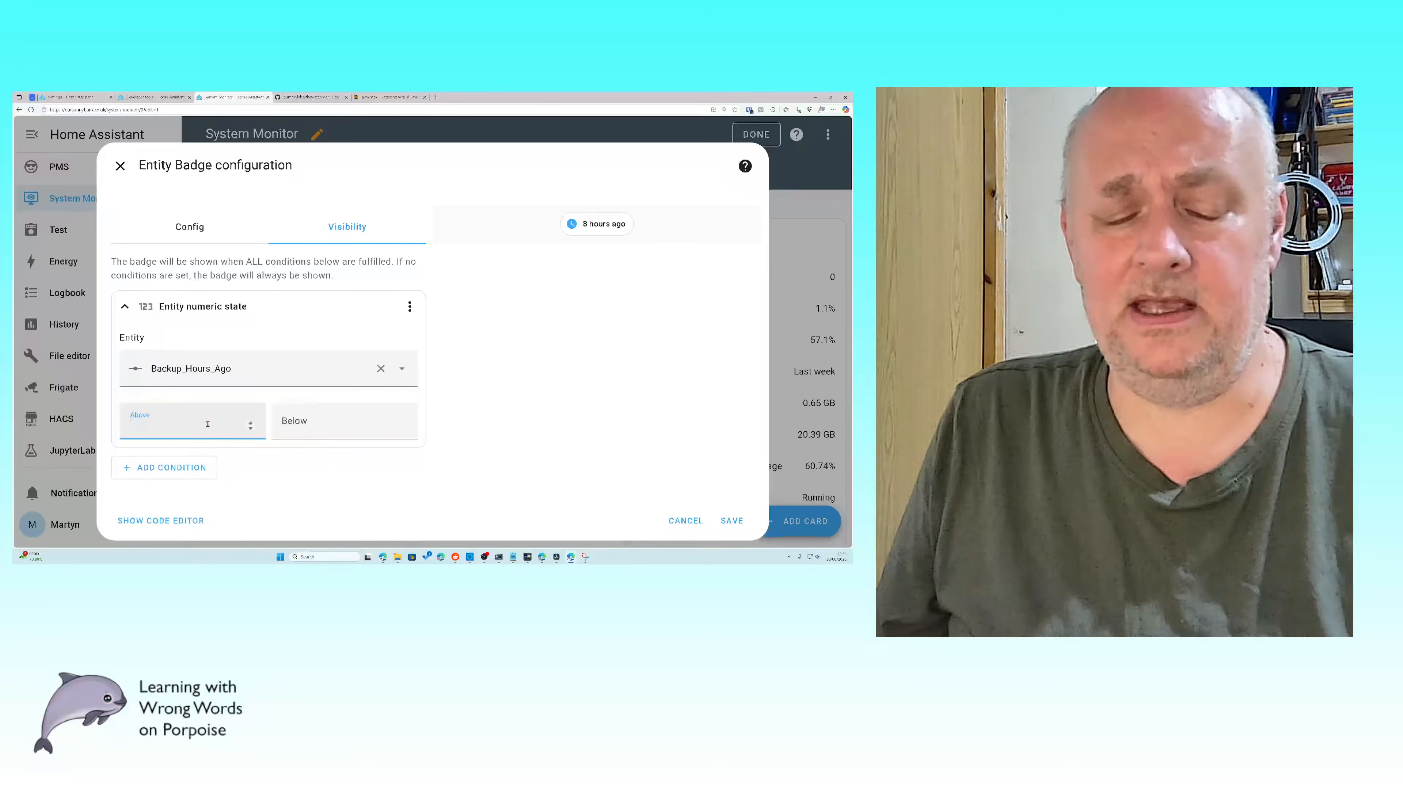
pyautogui.write('4')
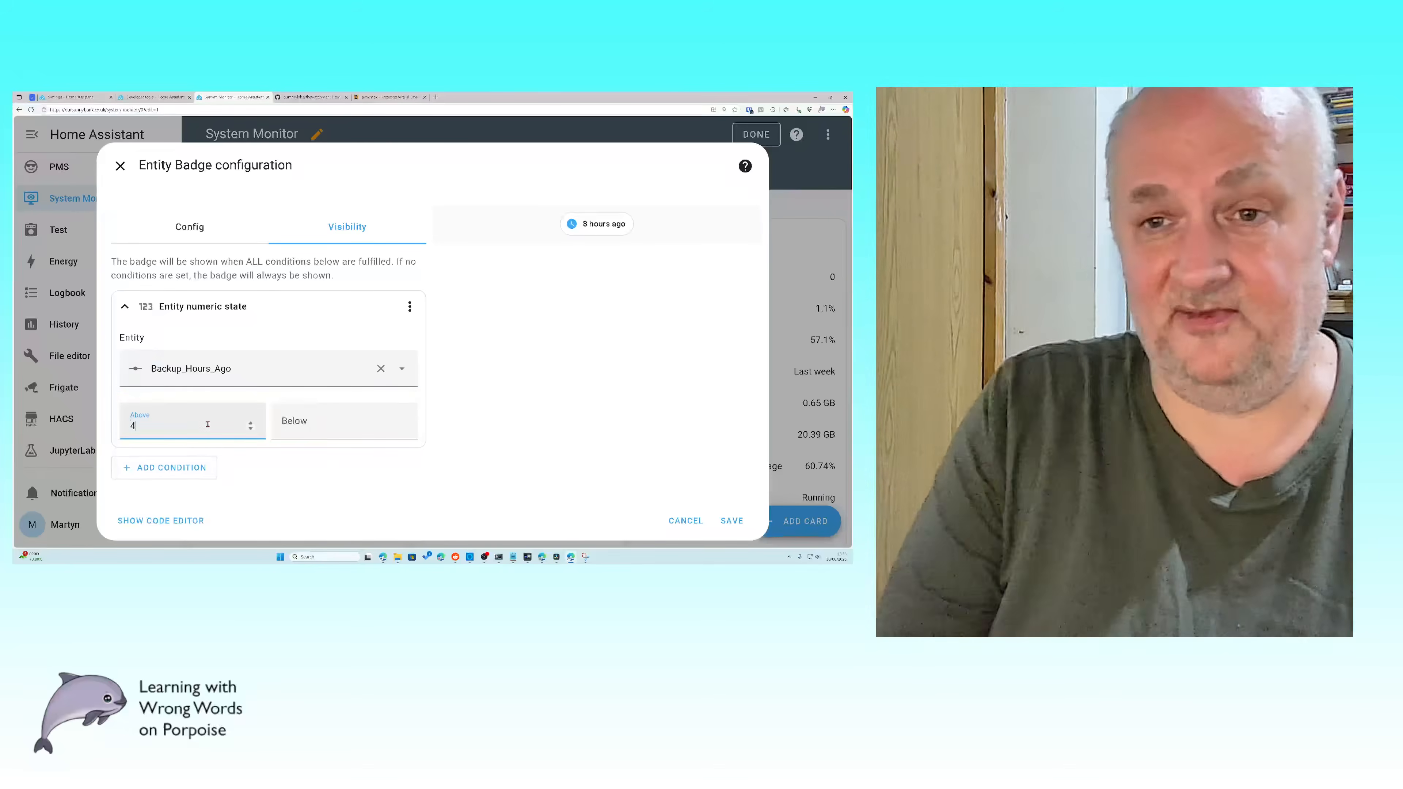
pyautogui.click(738, 521)
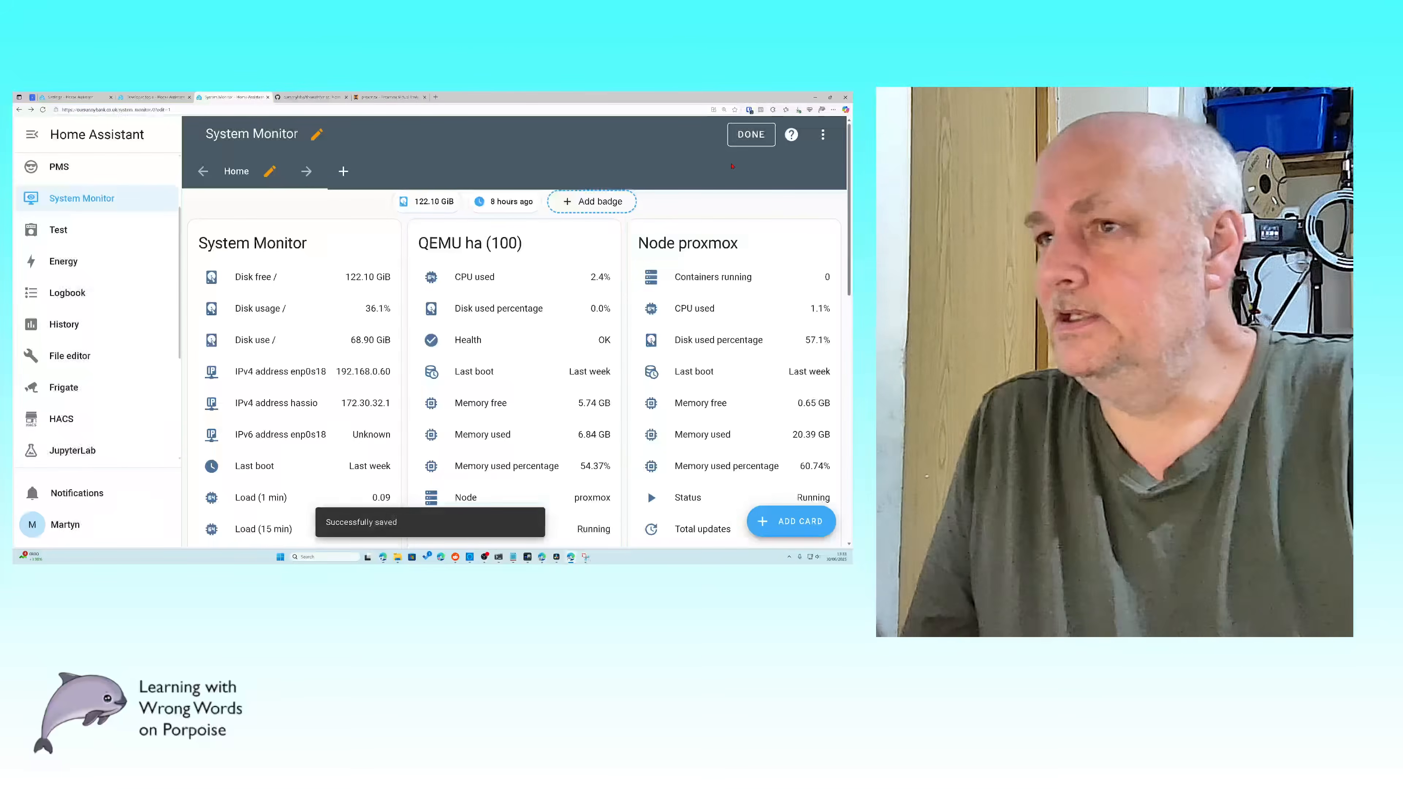
pyautogui.click(741, 139)
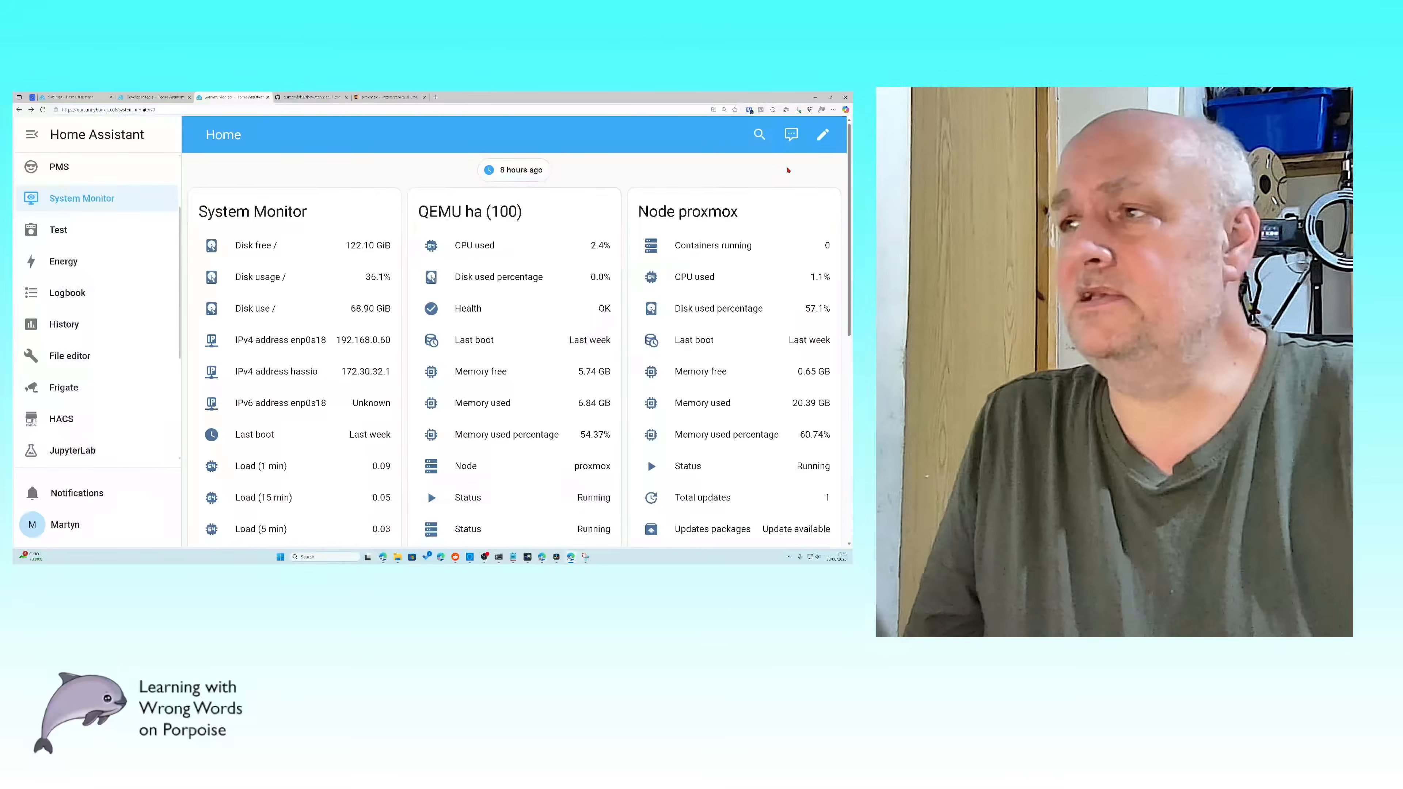
# Step: Put the dashboard back into edit mode, name the last successful backup badge "Successful Backup" and save it
pyautogui.click(822, 134)
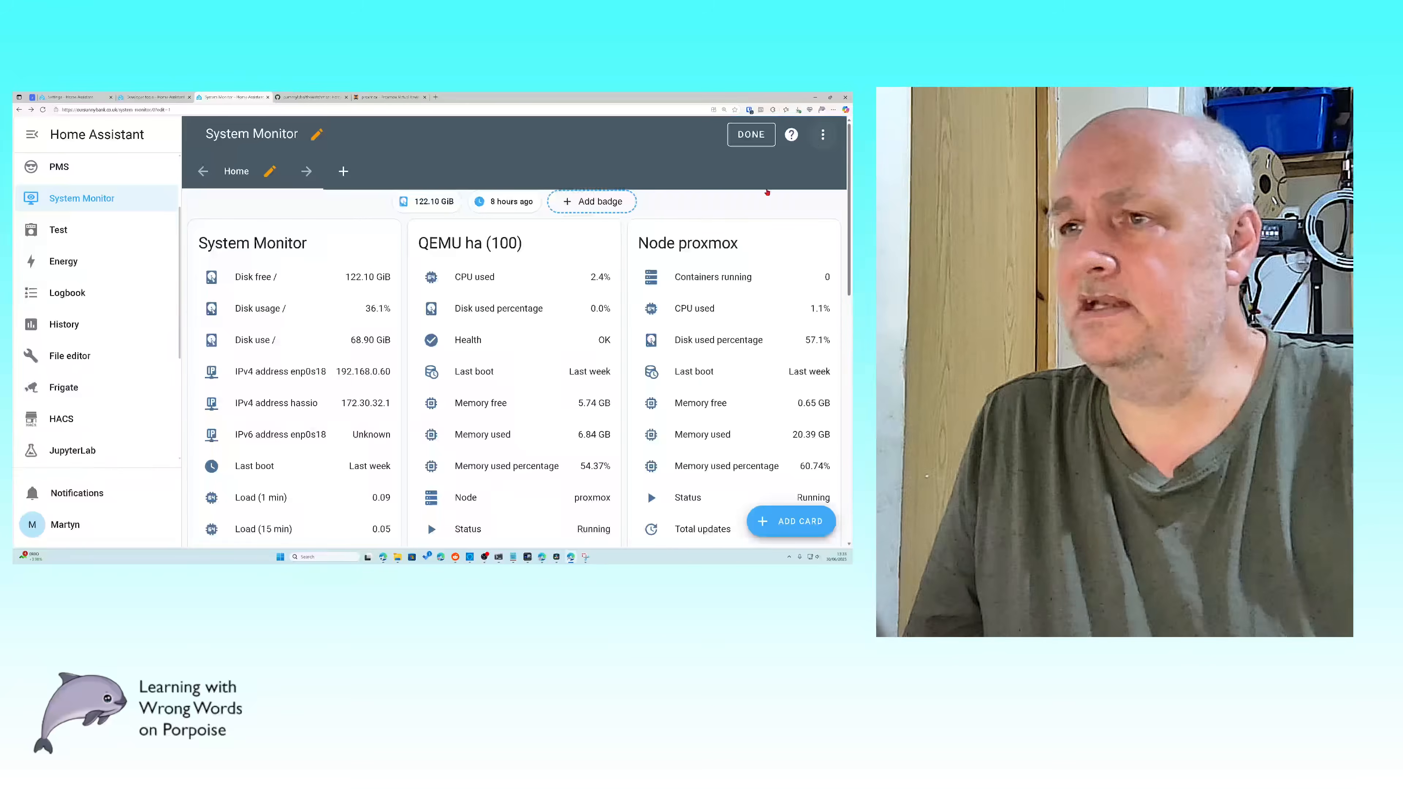
pyautogui.click(505, 203)
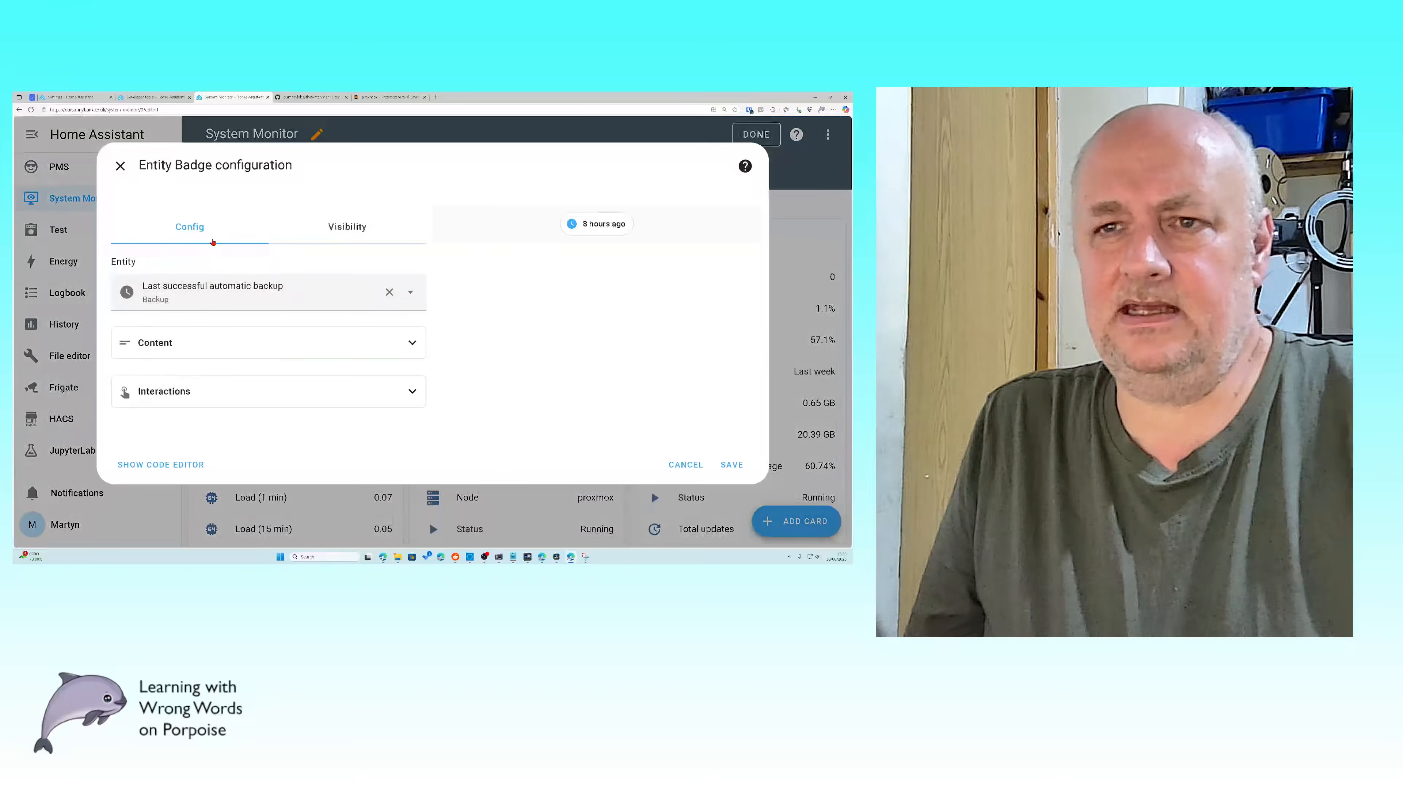
pyautogui.click(165, 343)
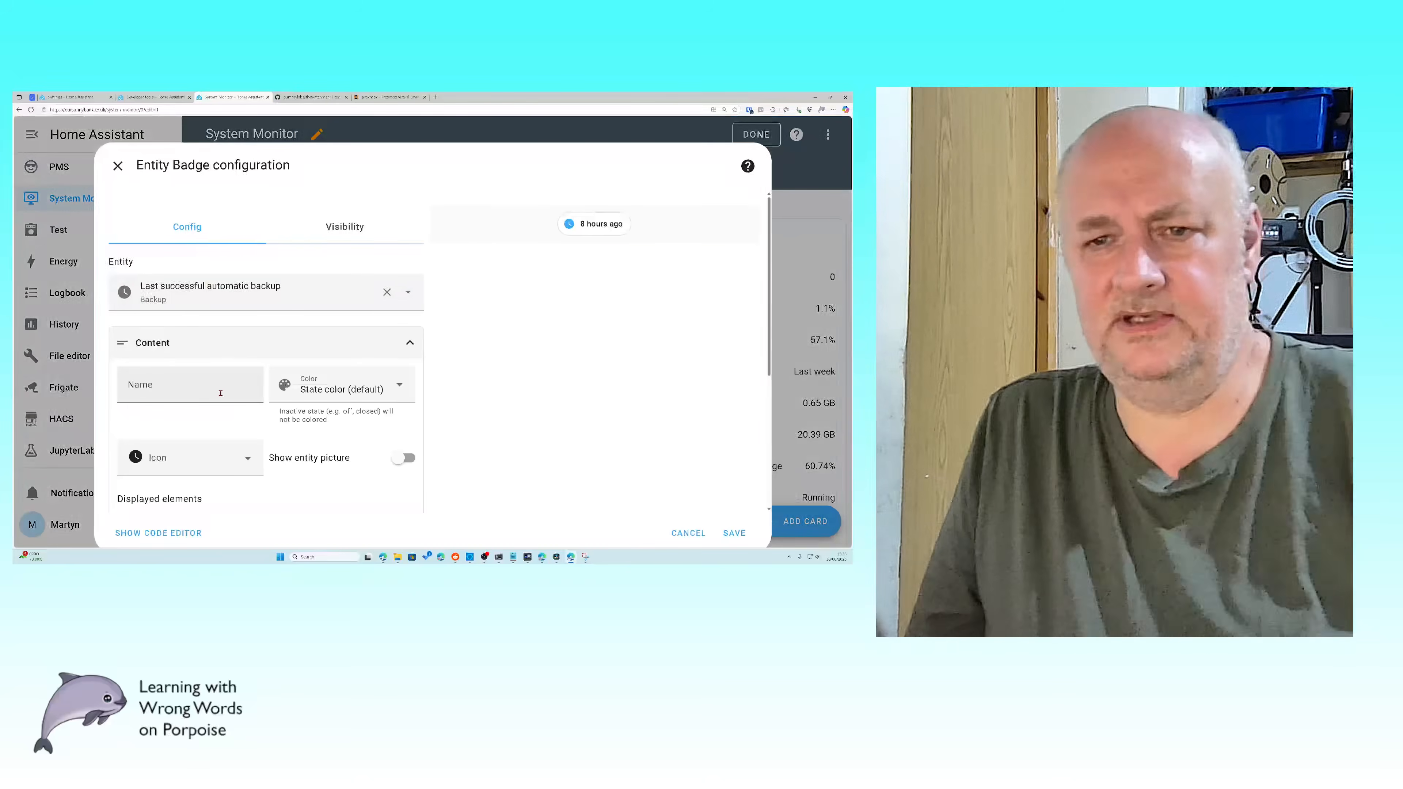
pyautogui.click(196, 393)
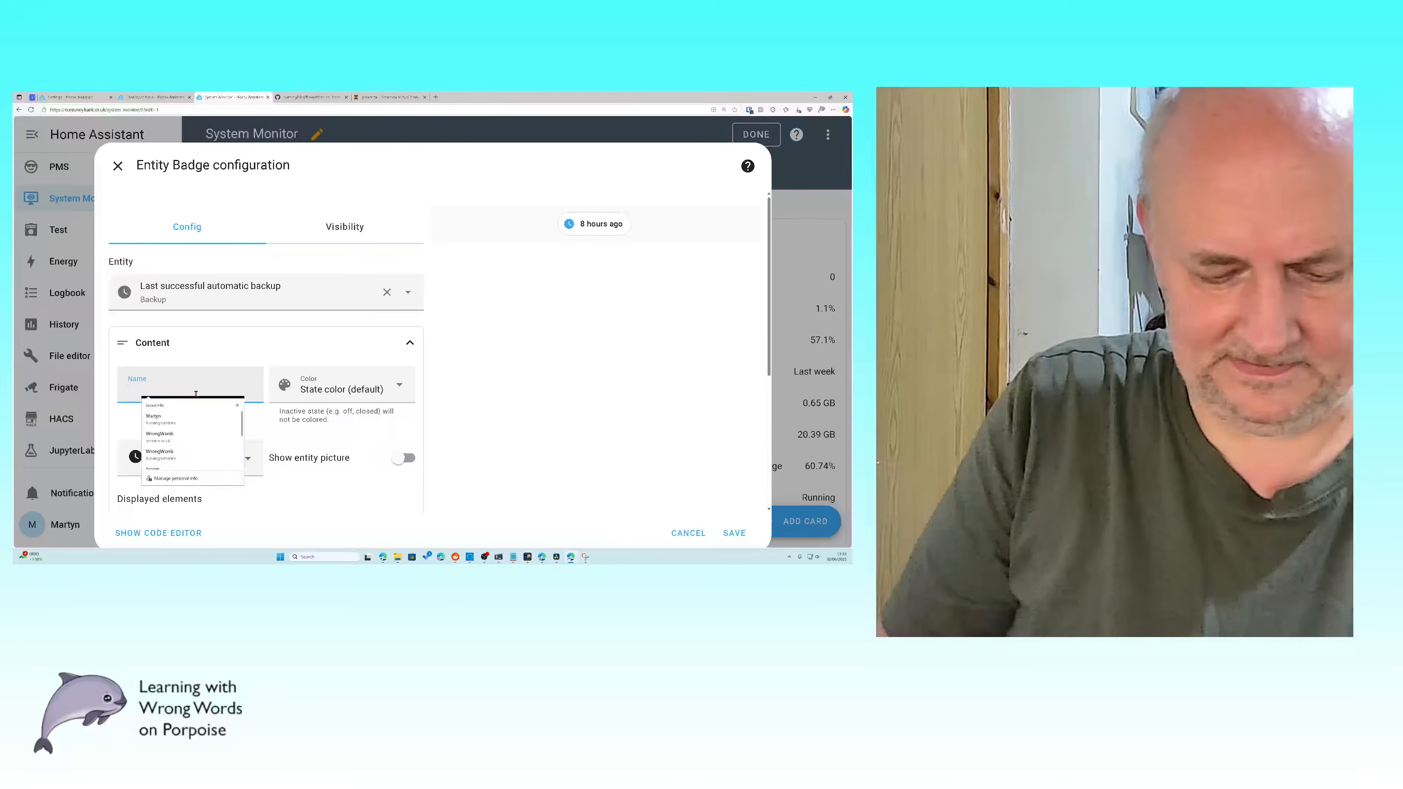
pyautogui.write('Back')
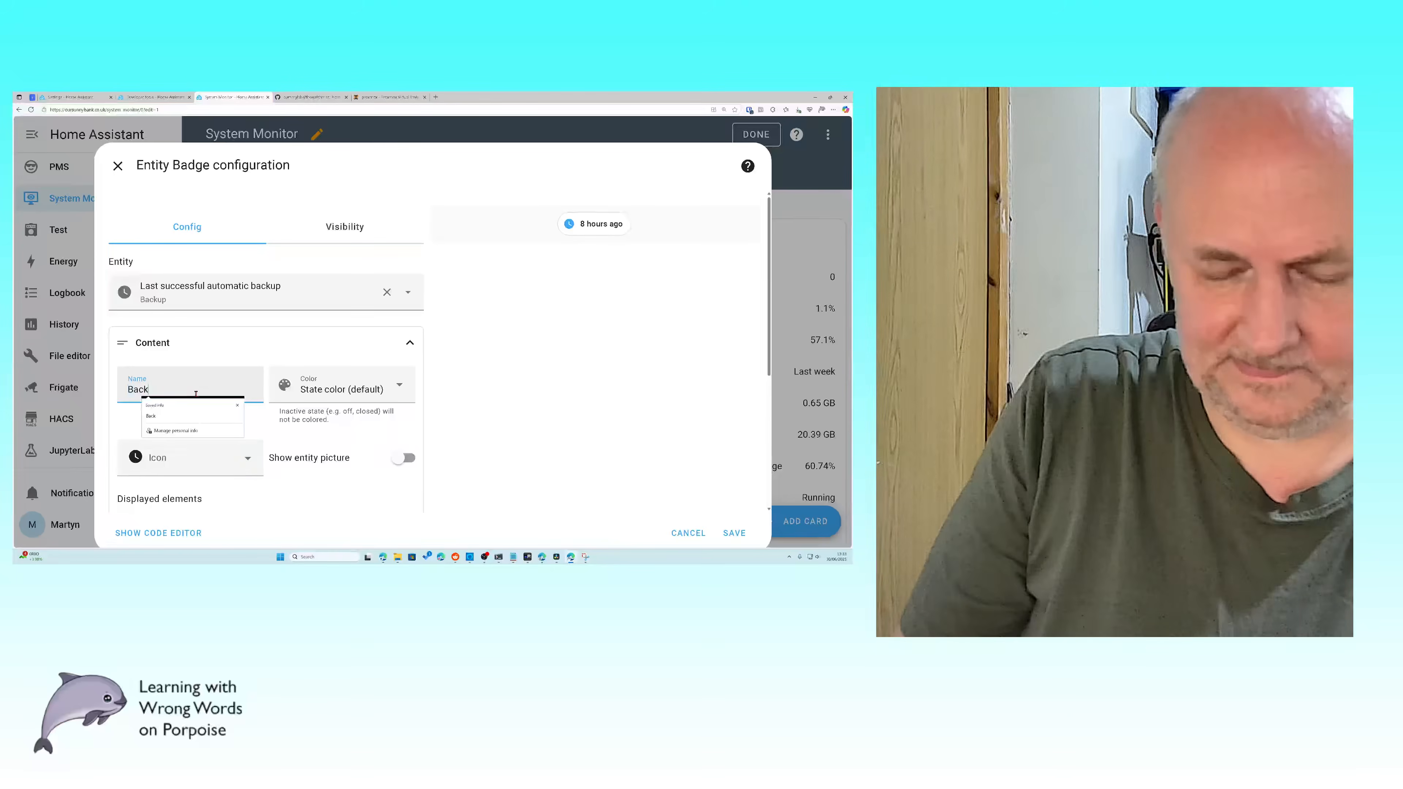
pyautogui.write('up')
pyautogui.press('BackSpace')
pyautogui.press('BackSpace')
pyautogui.press('BackSpace')
pyautogui.press('BackSpace')
pyautogui.press('BackSpace')
pyautogui.press('BackSpace')
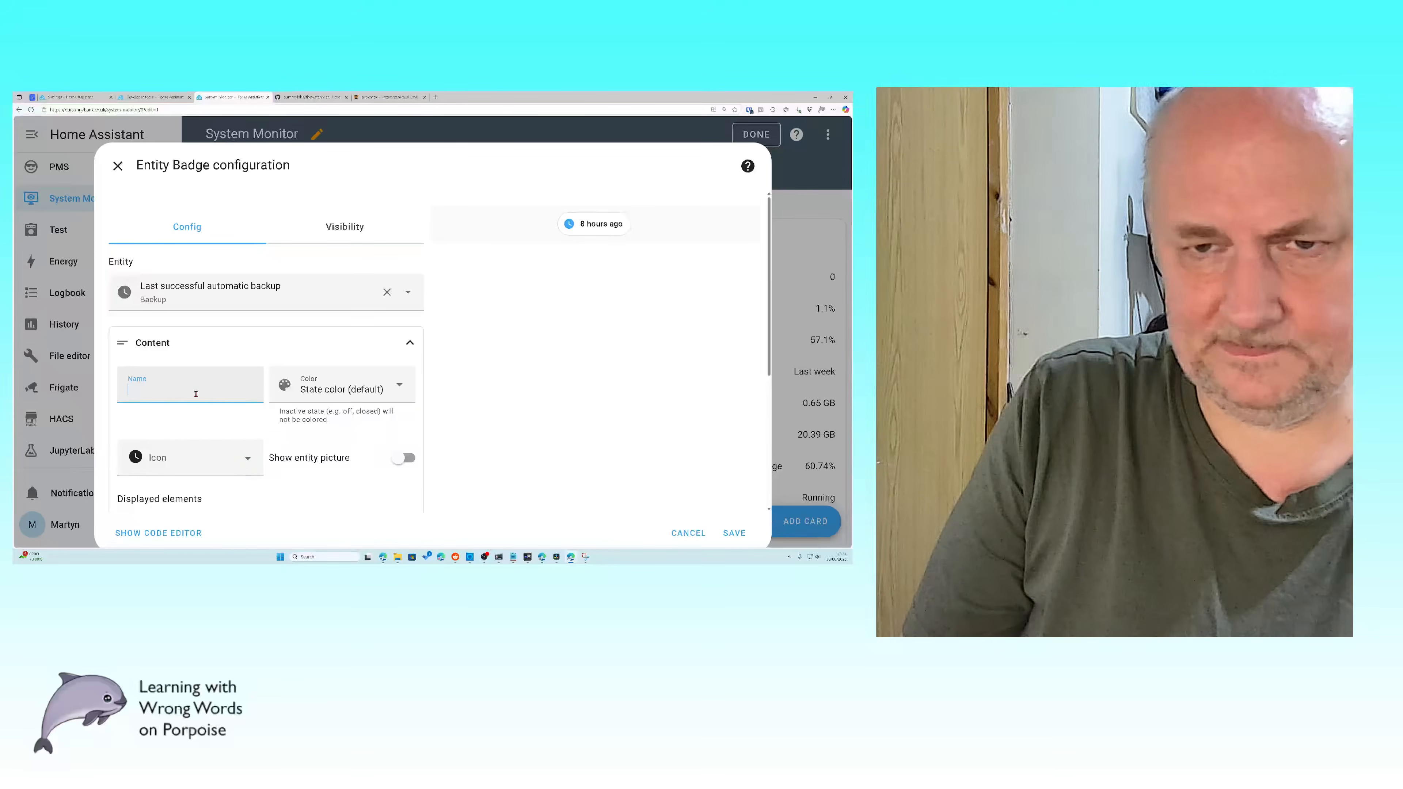
pyautogui.write('Su')
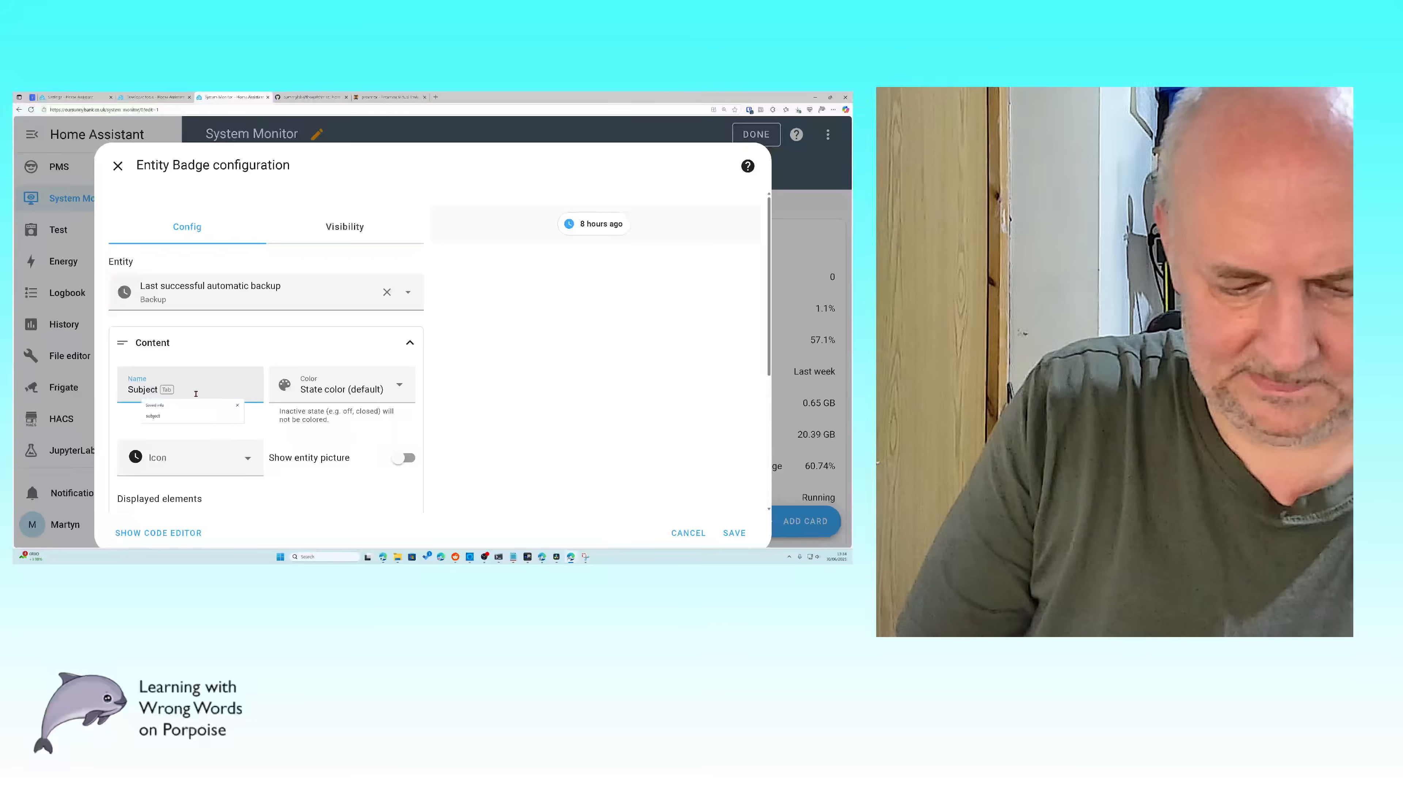
pyautogui.write('ccessful Backup')
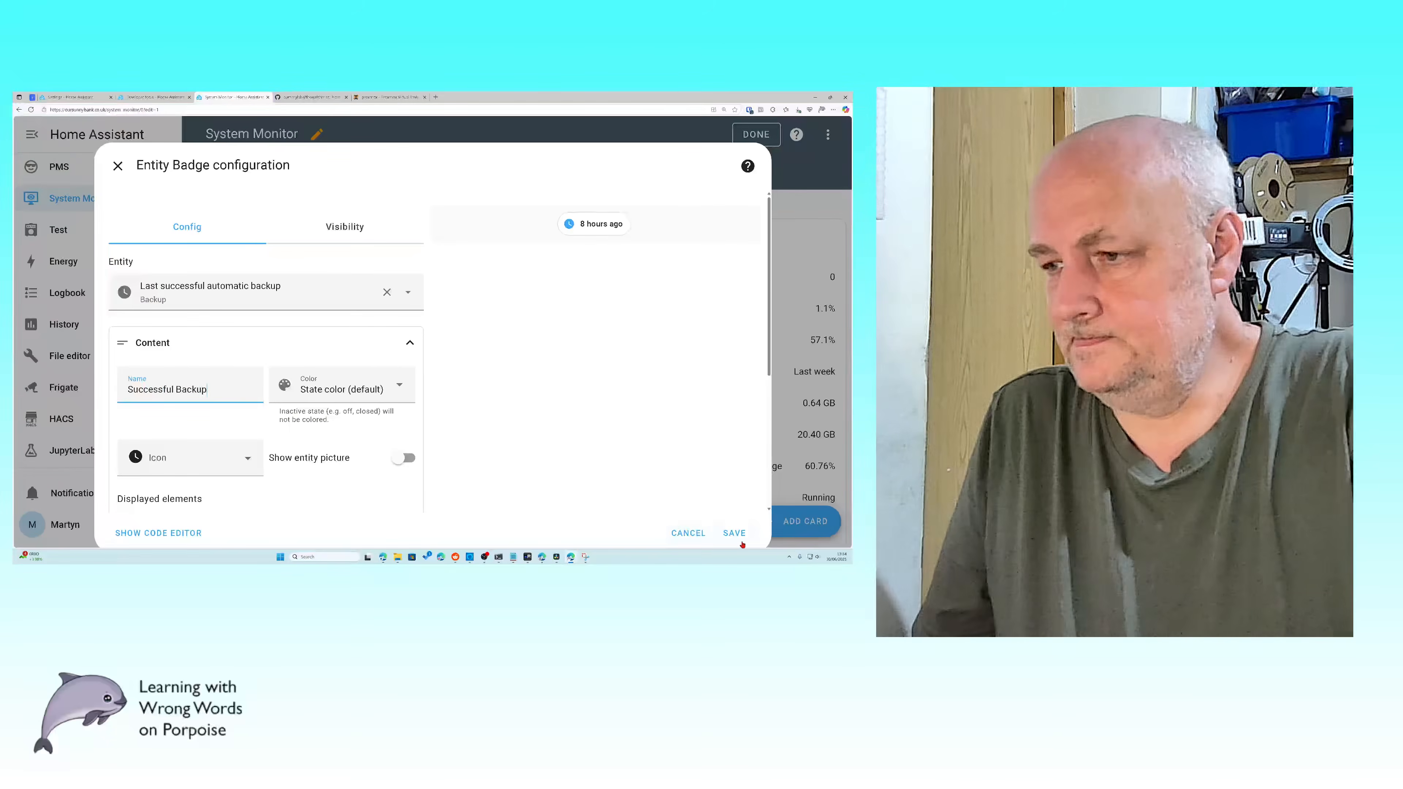
pyautogui.click(735, 534)
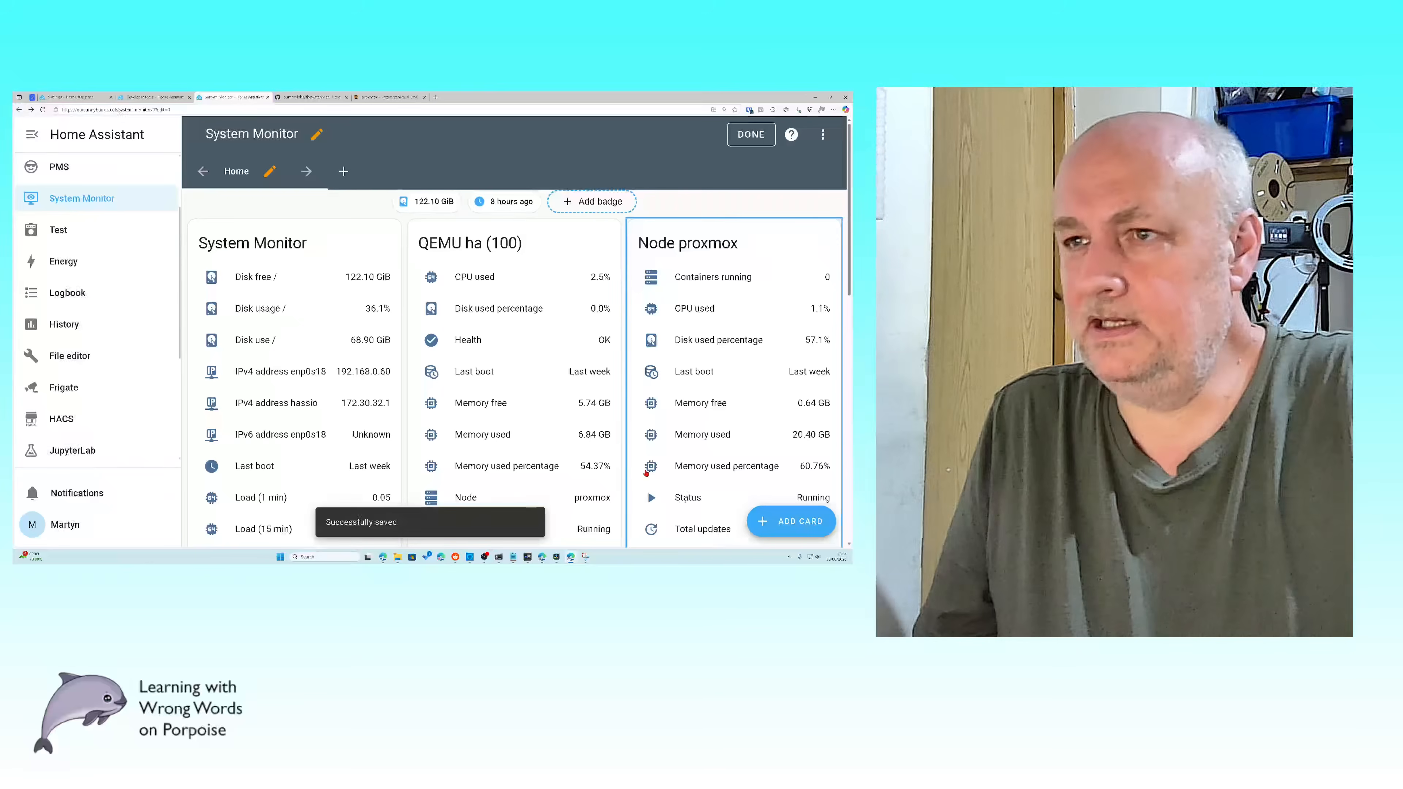
# Step: Include Name in the displayed elements of the last successful backup badge and save it
pyautogui.click(501, 202)
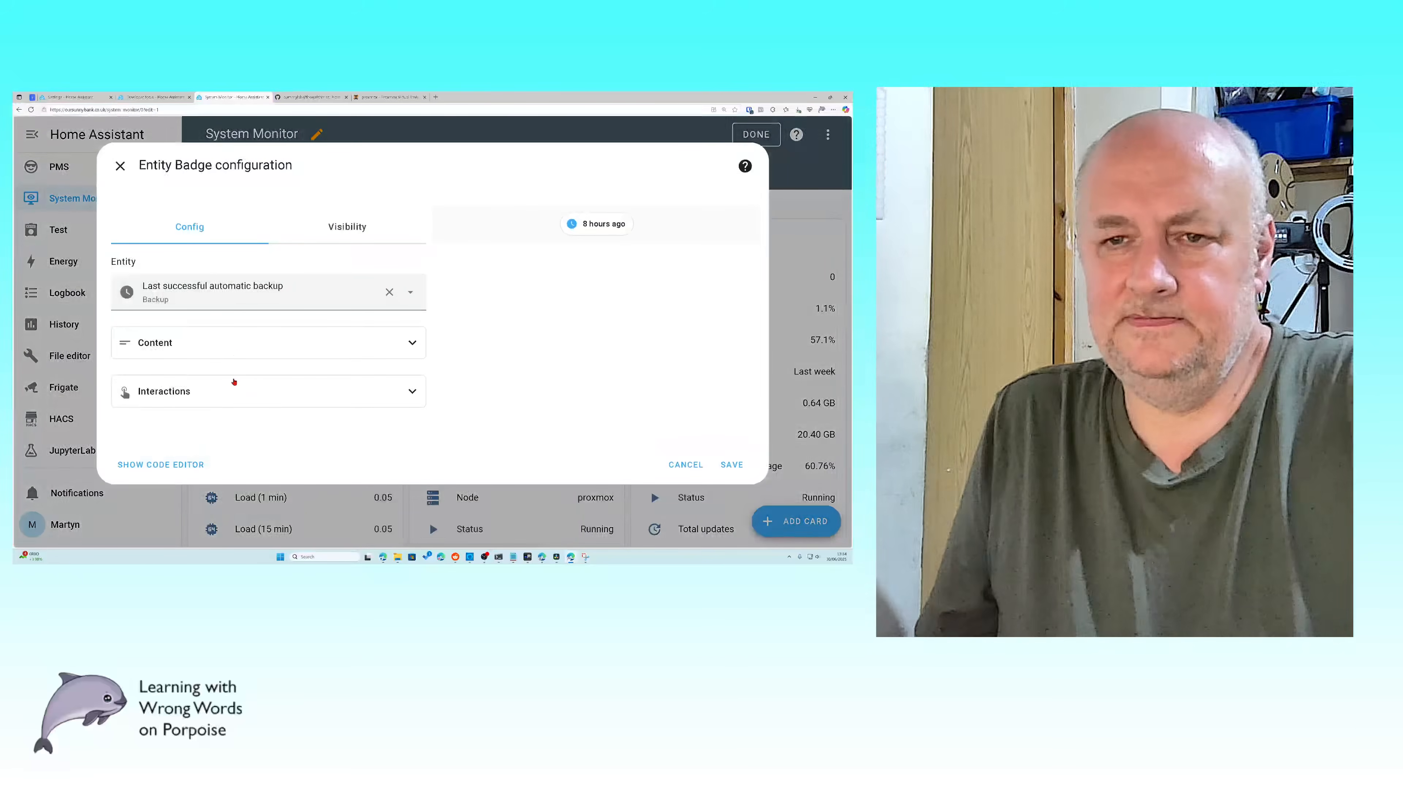
pyautogui.click(263, 343)
pyautogui.scroll(-3, 244, 381)
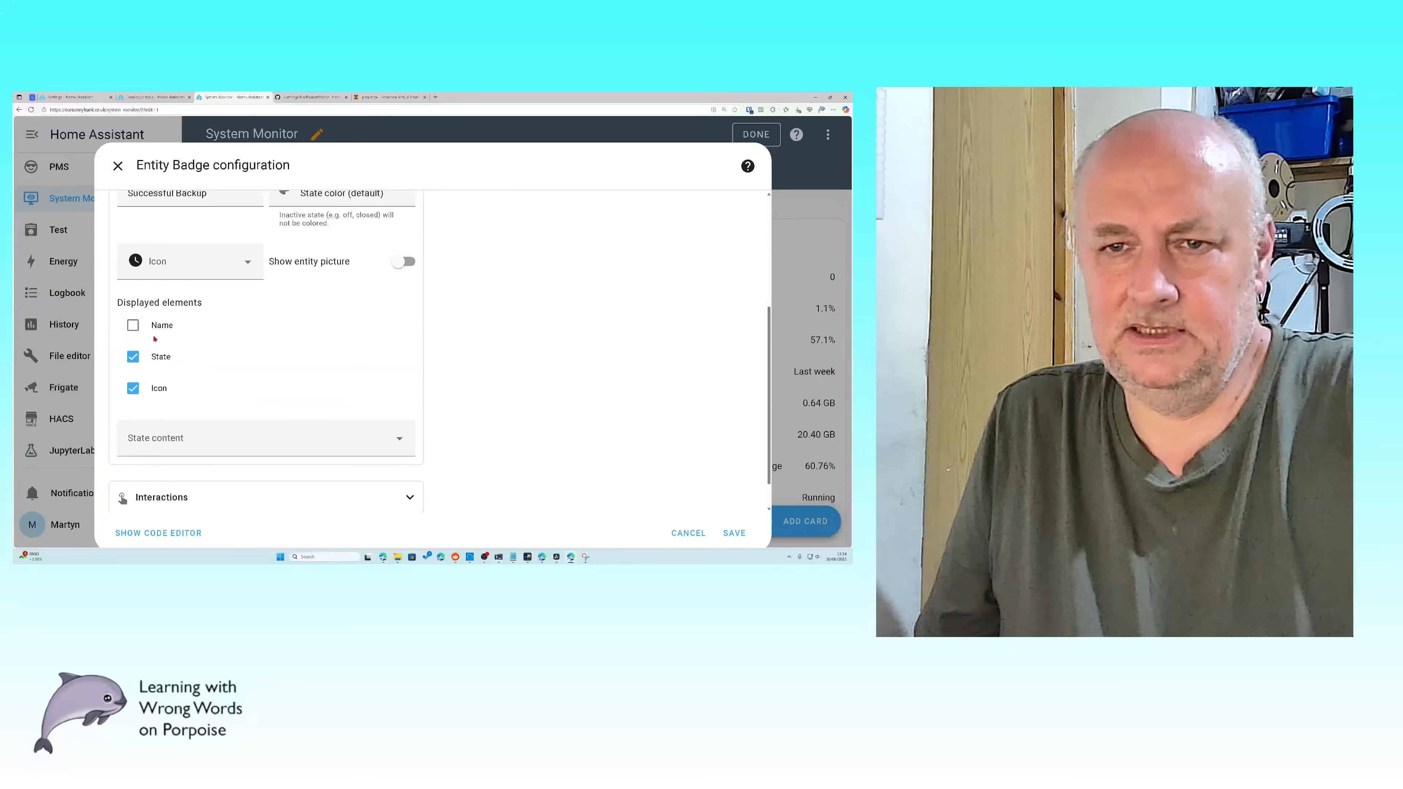
pyautogui.click(134, 326)
pyautogui.scroll(2, 324, 414)
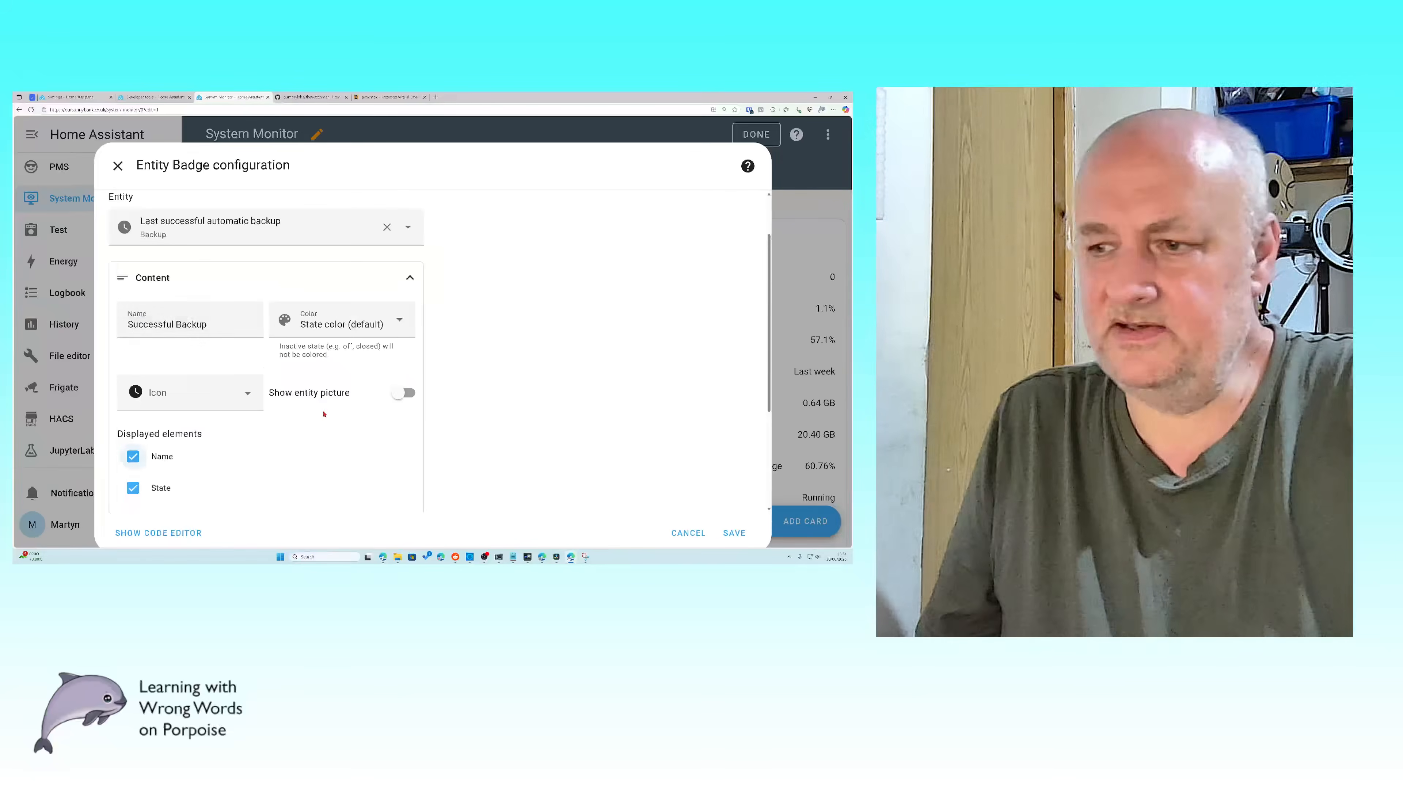
pyautogui.click(743, 533)
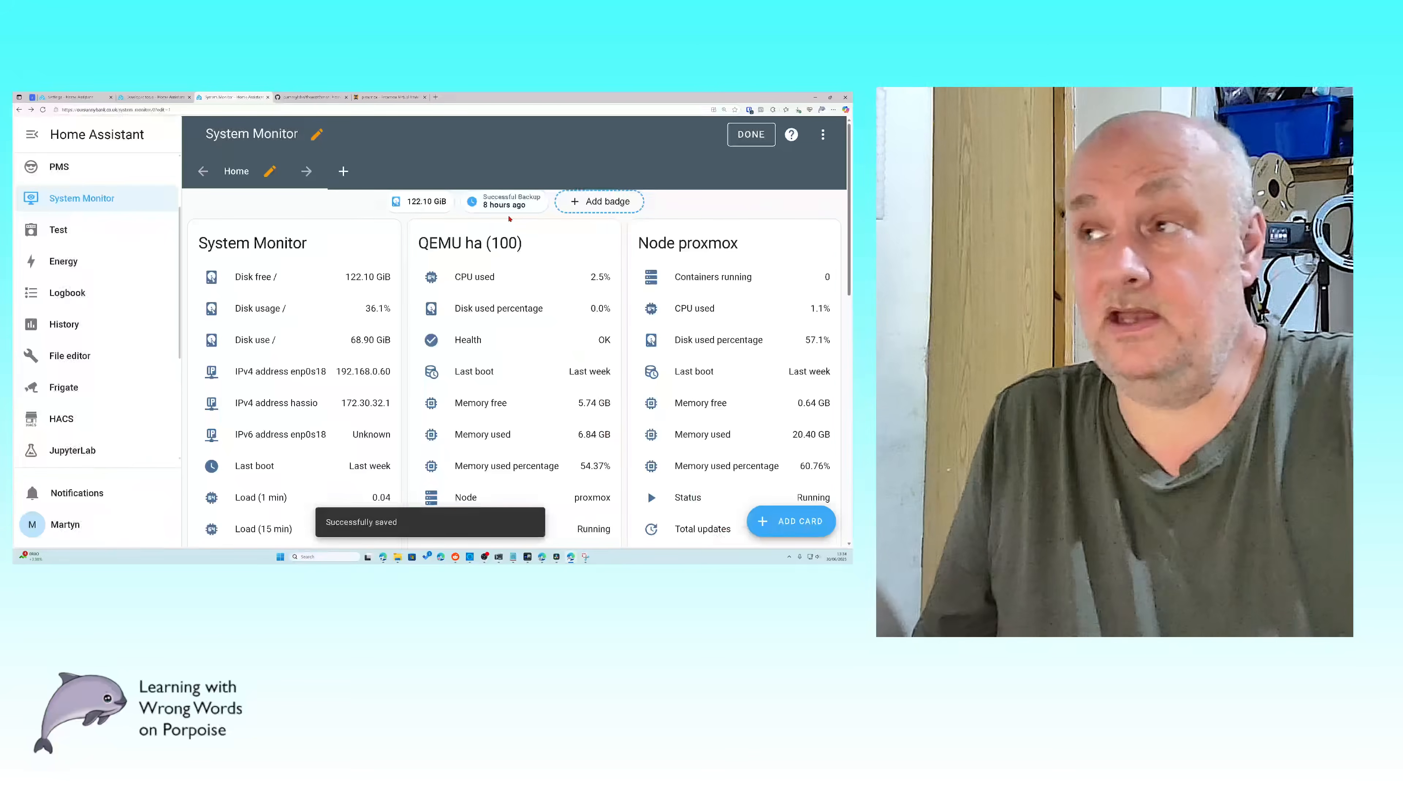
# Step: Set the Successful Backup badge's Backup_Hours_Ago visibility condition to above 24, save it and finish editing the dashboard
pyautogui.click(506, 204)
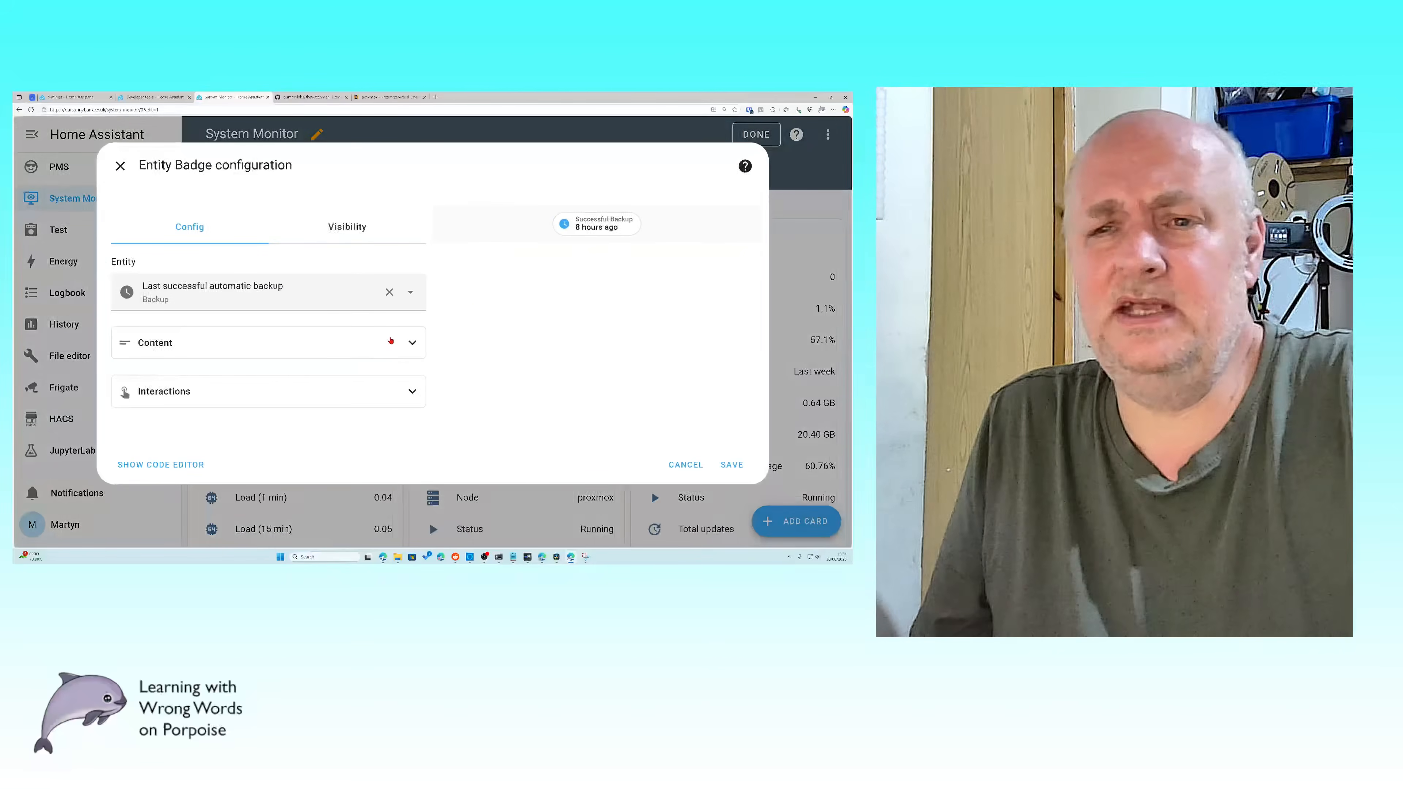
pyautogui.click(347, 227)
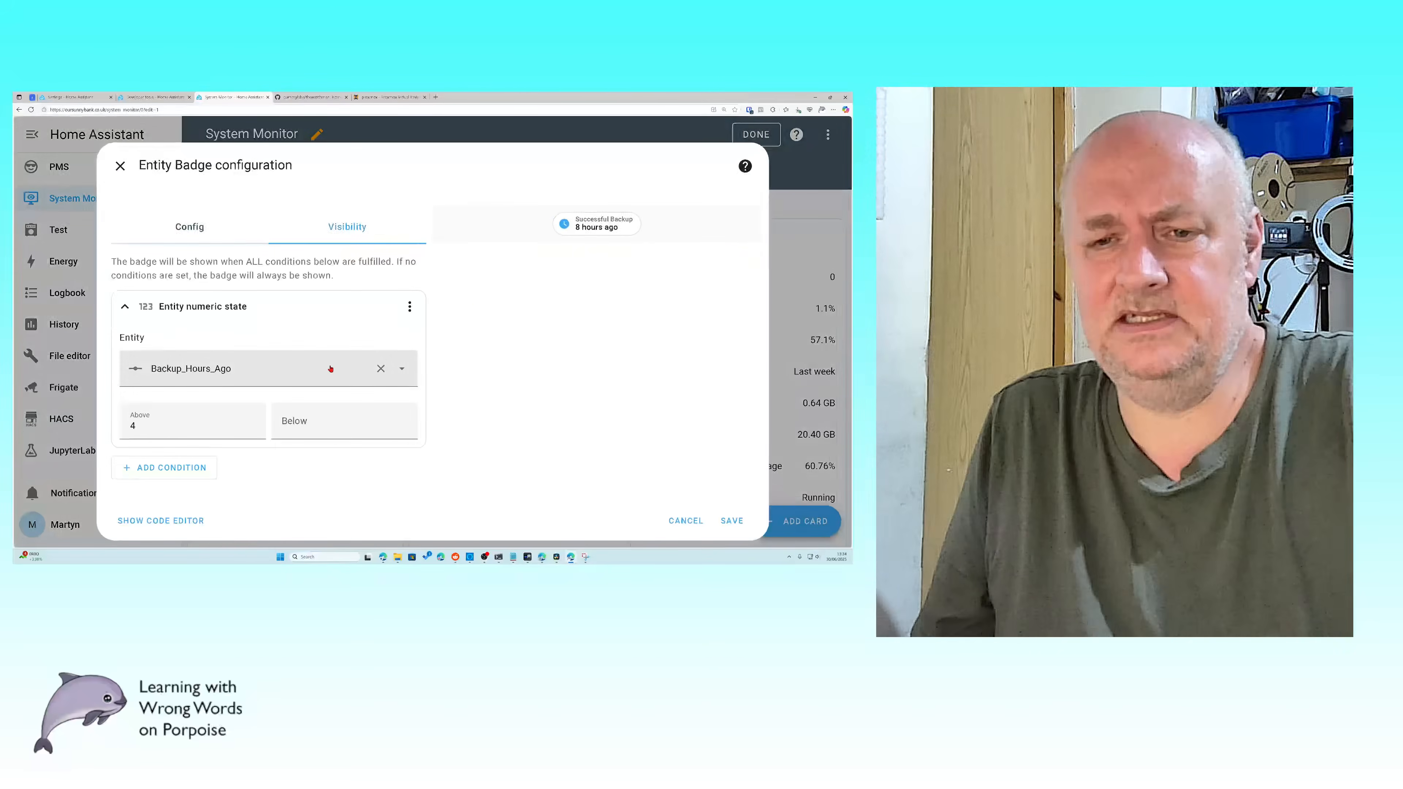
pyautogui.click(146, 429)
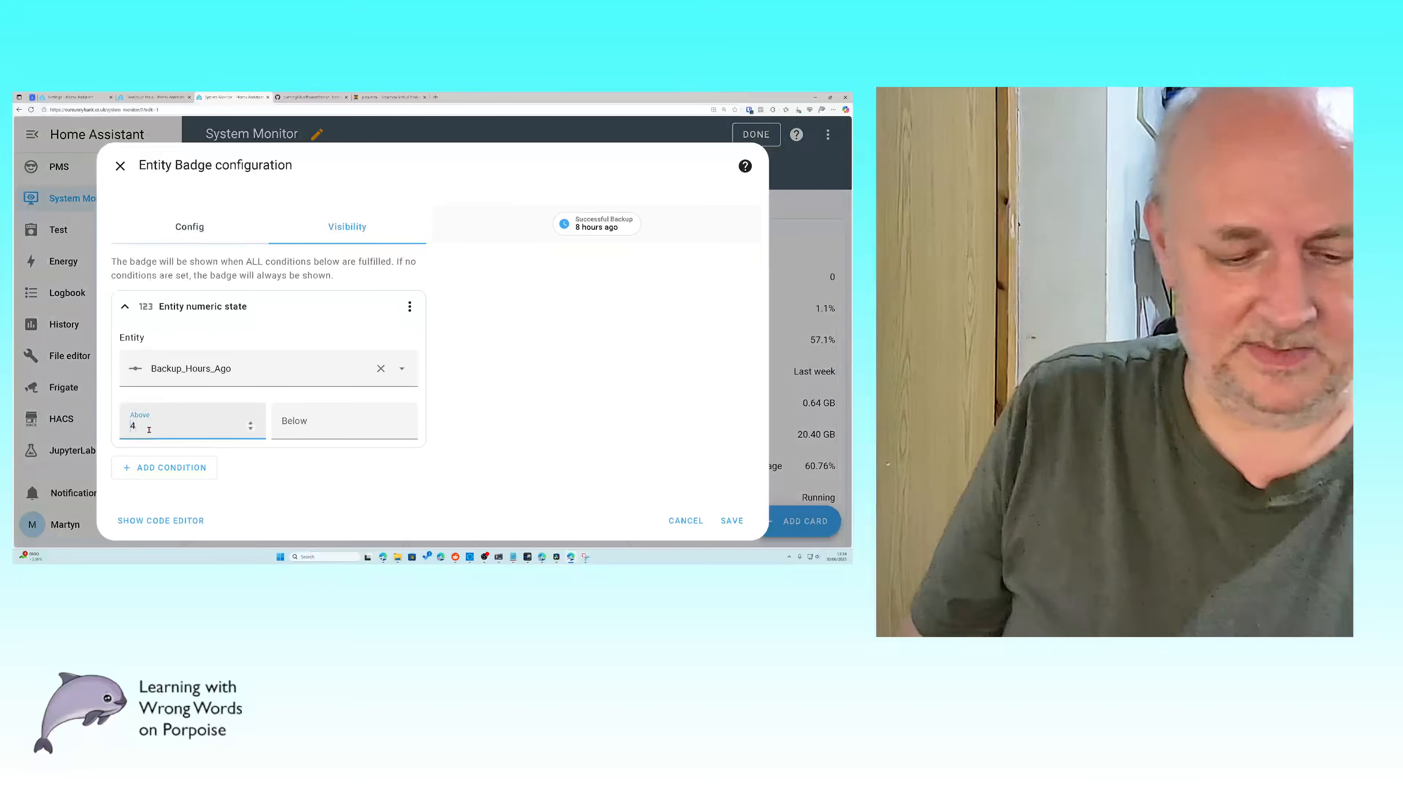
pyautogui.press('Left')
pyautogui.write('2')
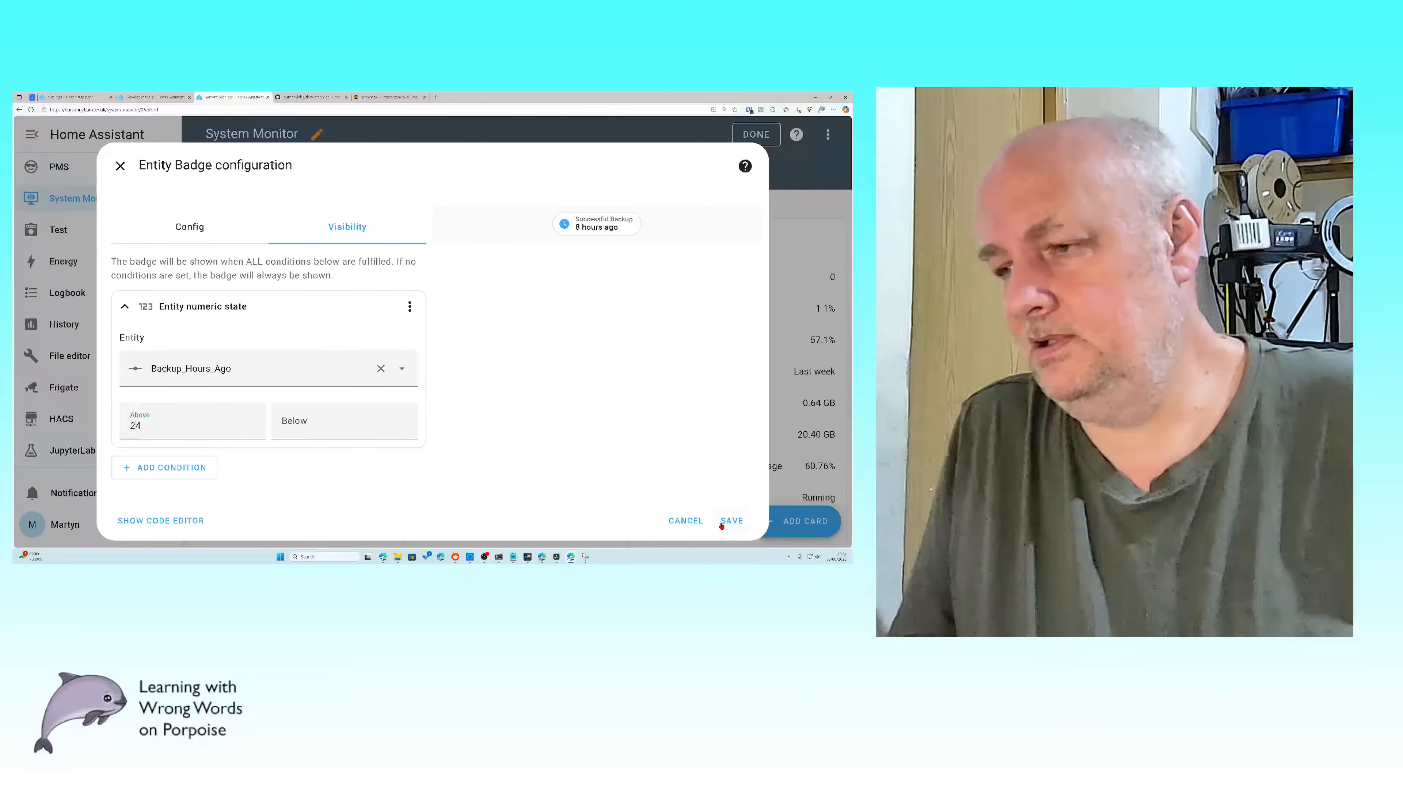
pyautogui.click(723, 523)
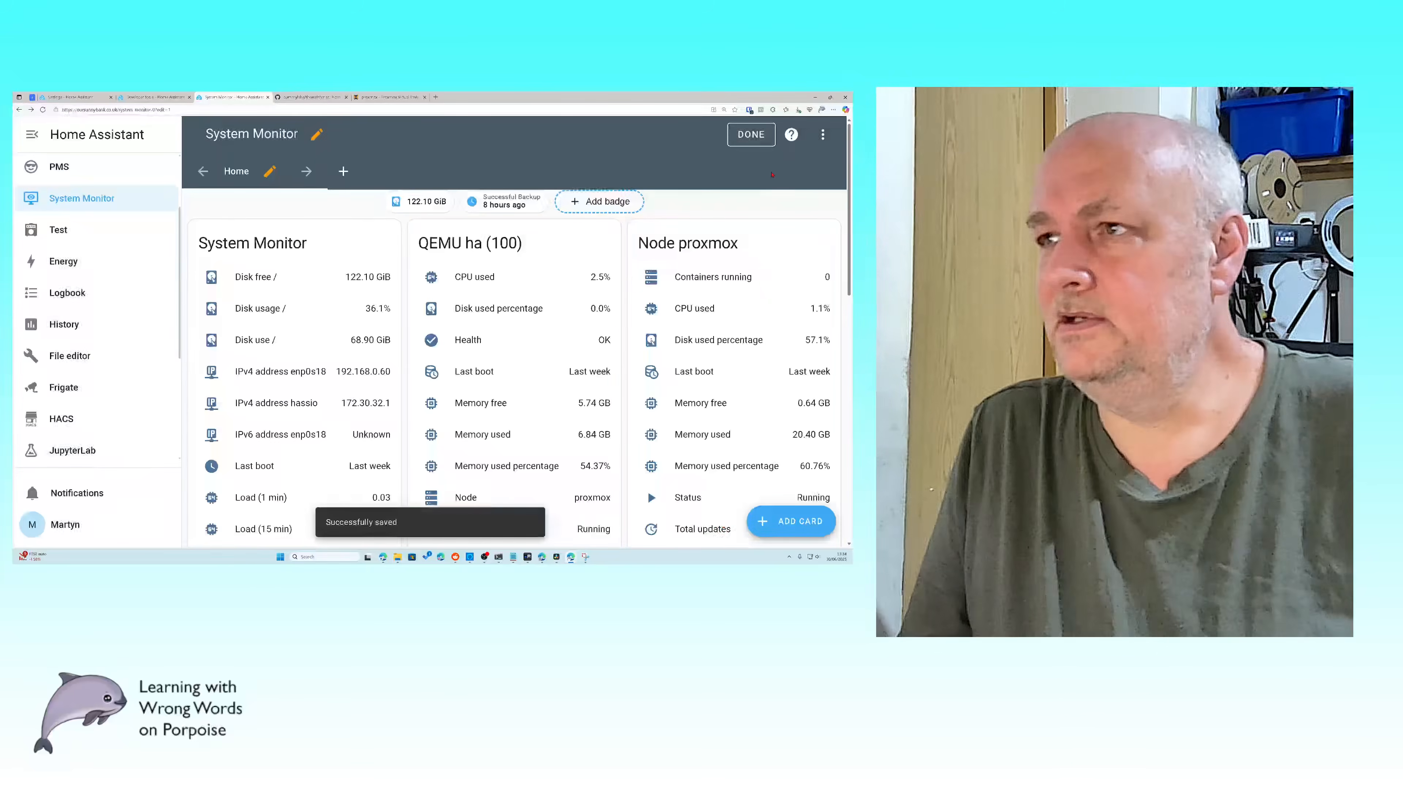
pyautogui.click(751, 136)
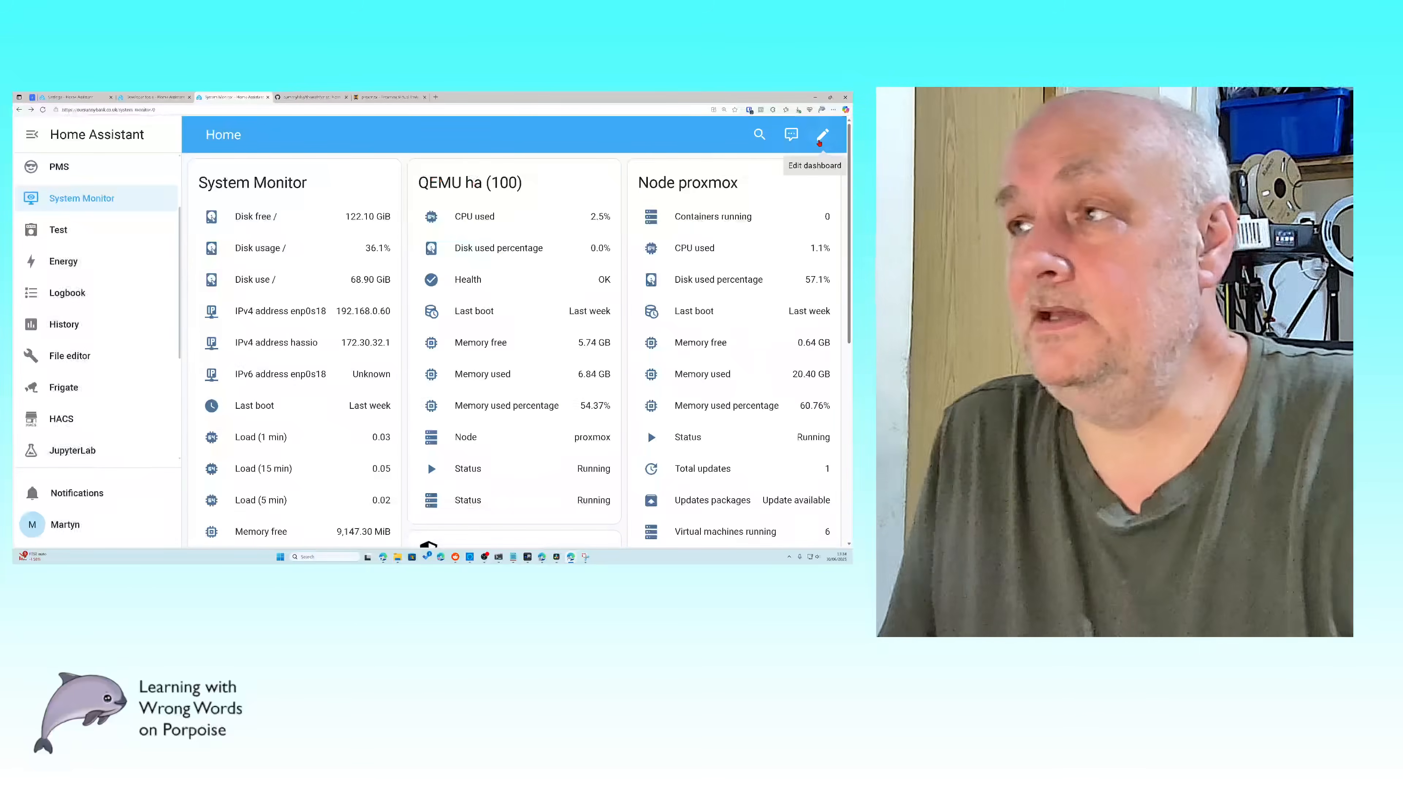
# Step: Put the dashboard into edit mode again and start another new Entity badge for the Home view
pyautogui.click(823, 135)
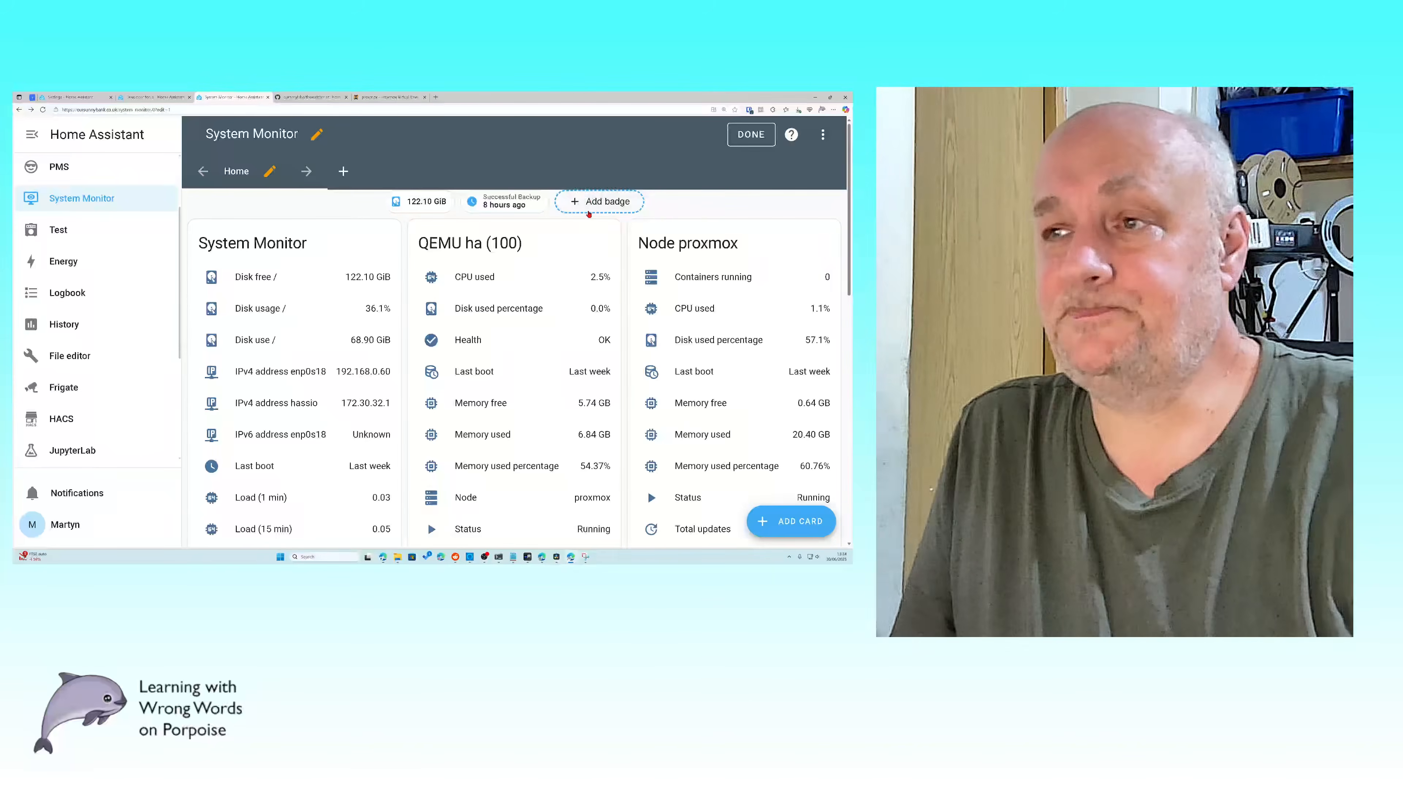
pyautogui.click(602, 202)
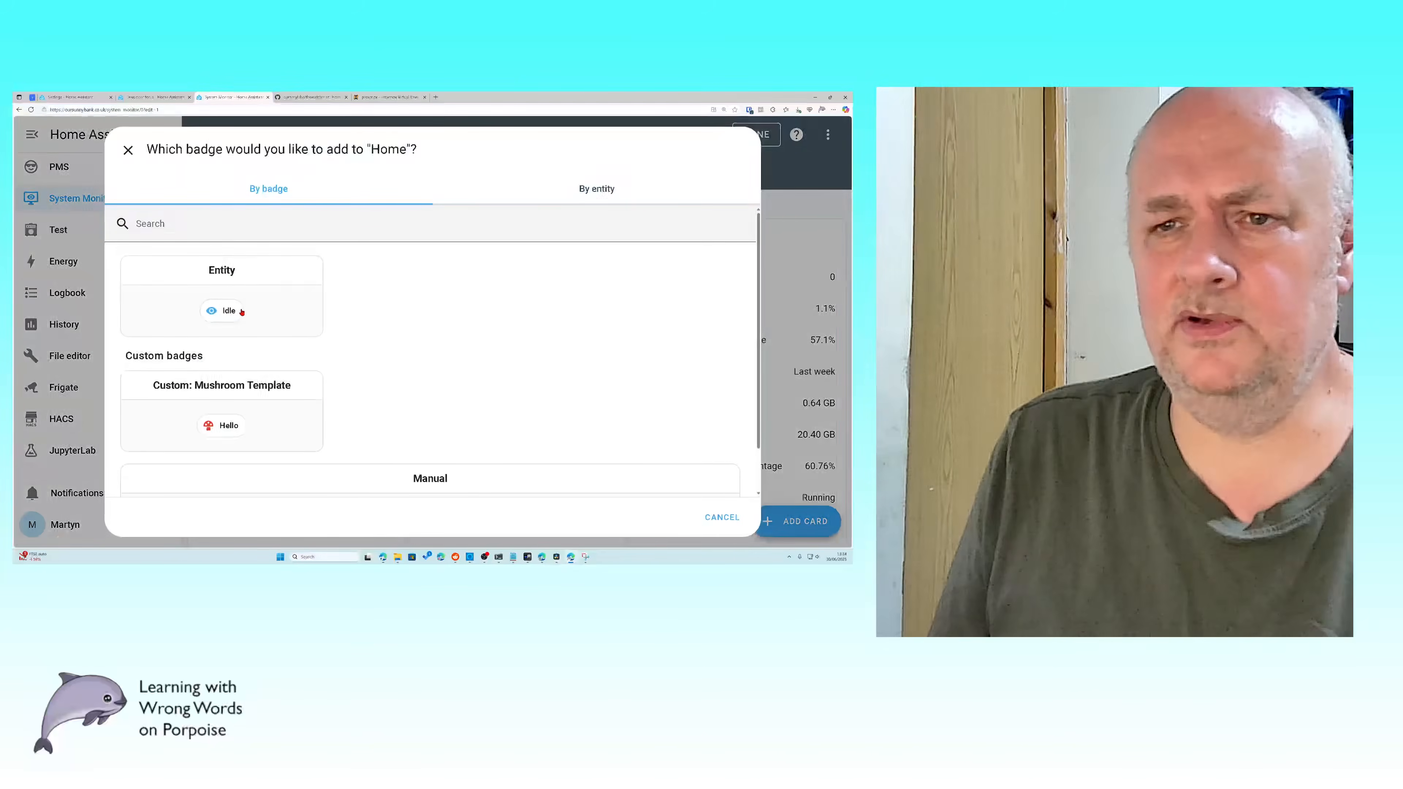
pyautogui.click(227, 311)
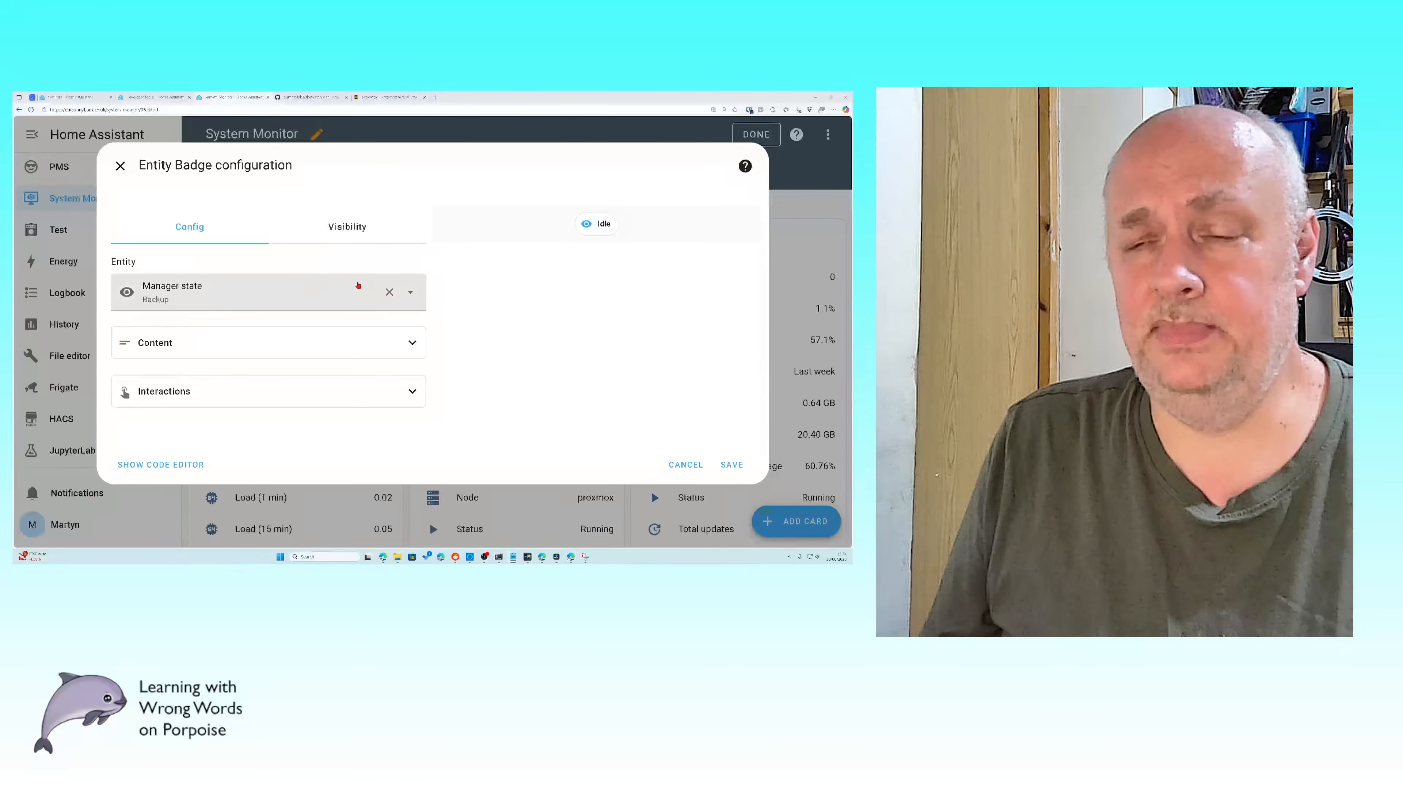
# Step: Search the new badge's entity choices for "last" and look through the matches for the System Monitor last boot sensor
pyautogui.click(296, 310)
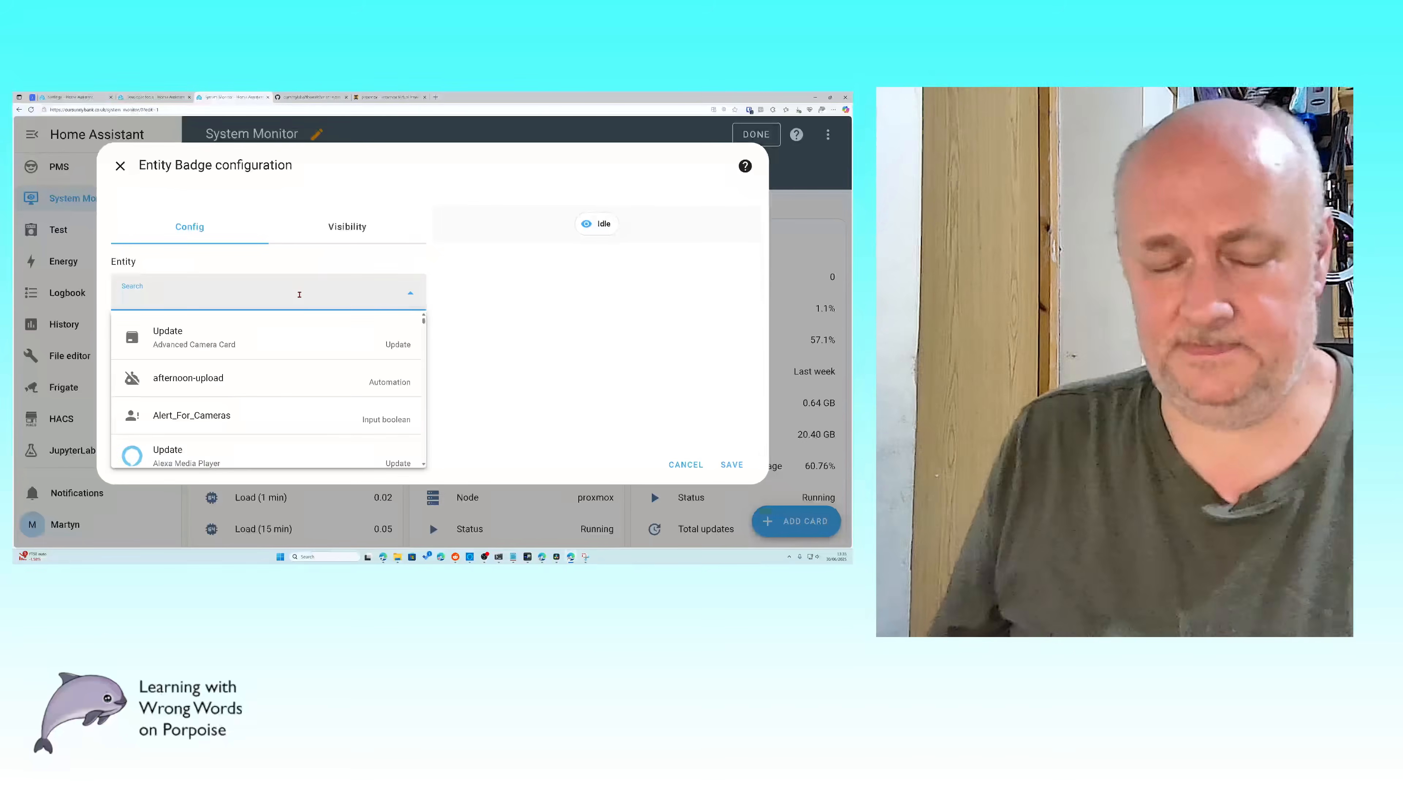
pyautogui.write('las')
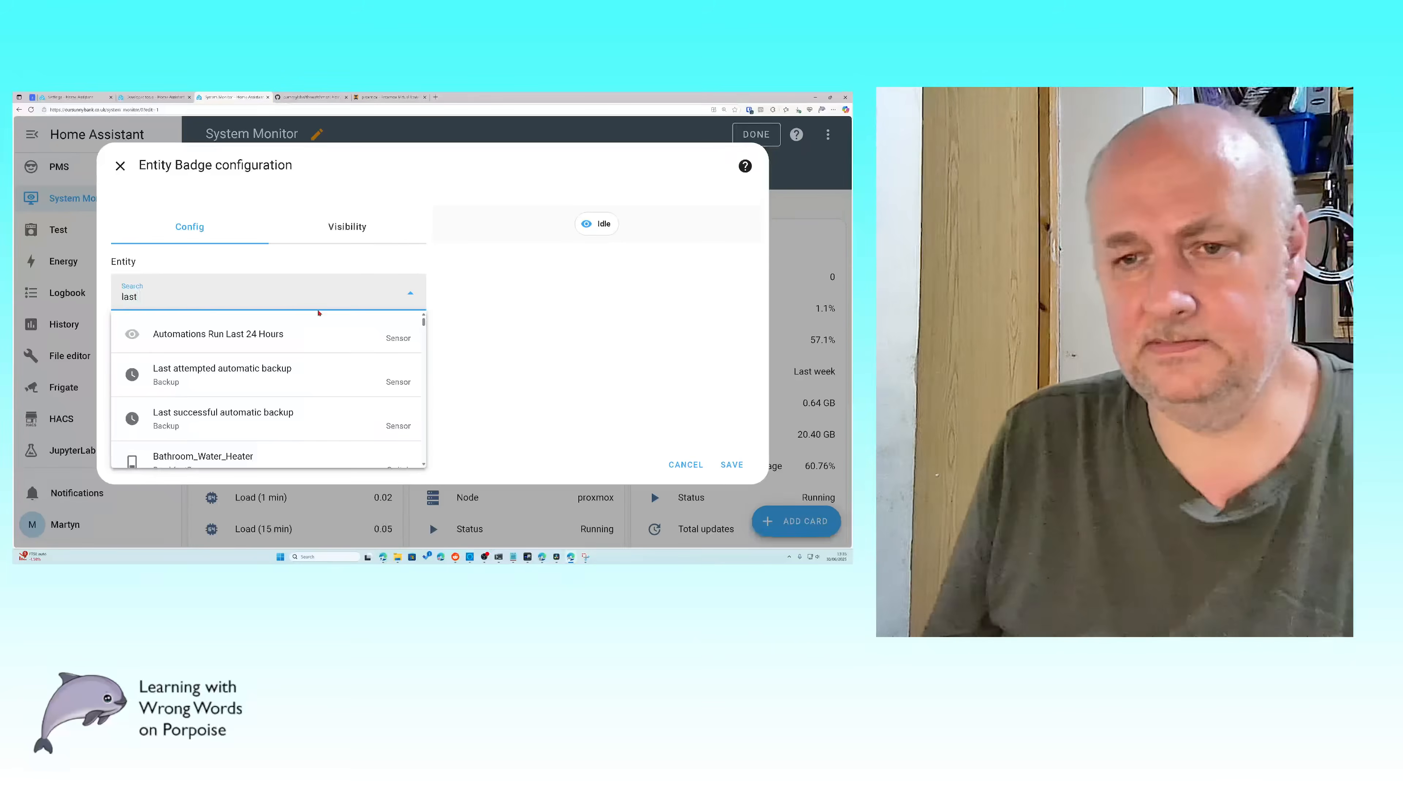
pyautogui.write('t')
pyautogui.scroll(-5, 312, 379)
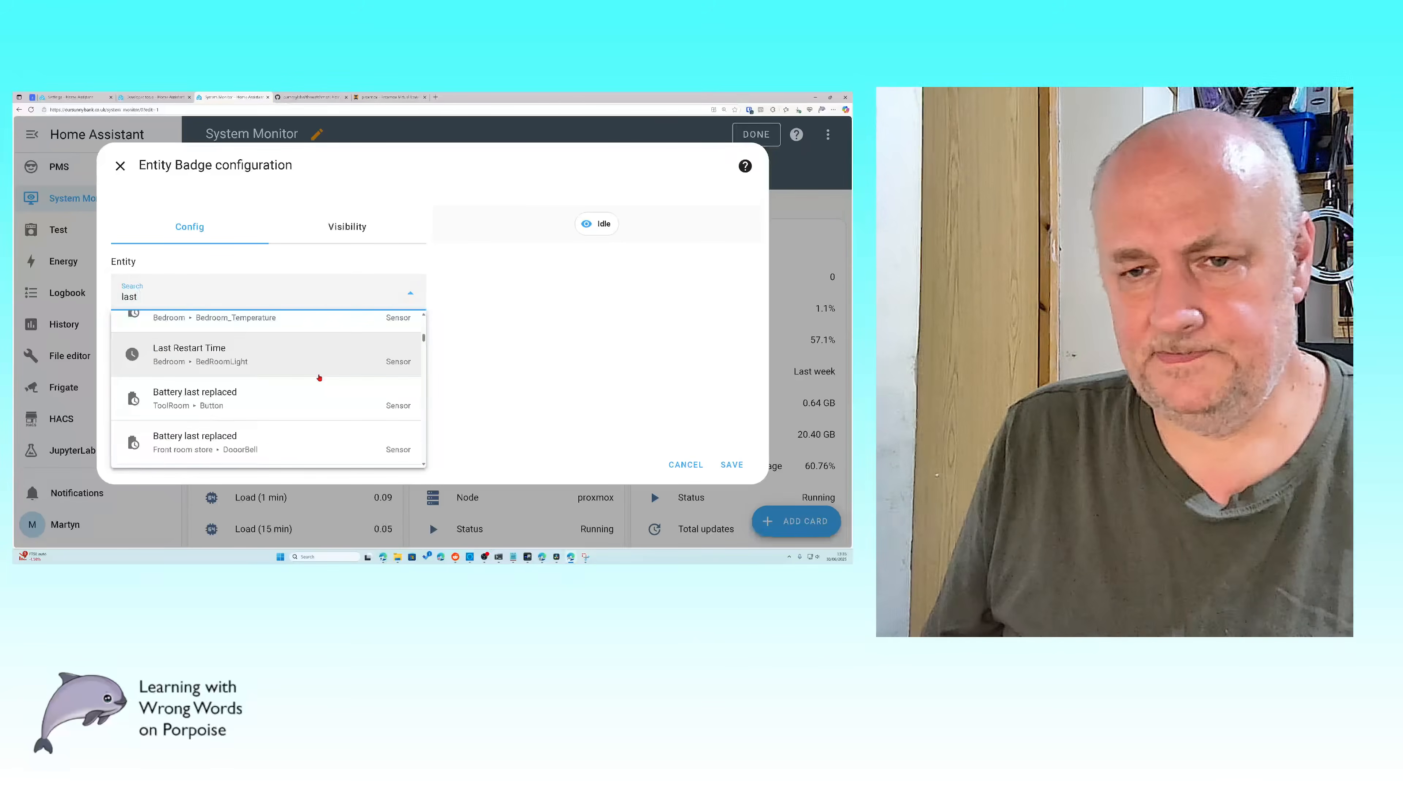
pyautogui.scroll(-5, 319, 377)
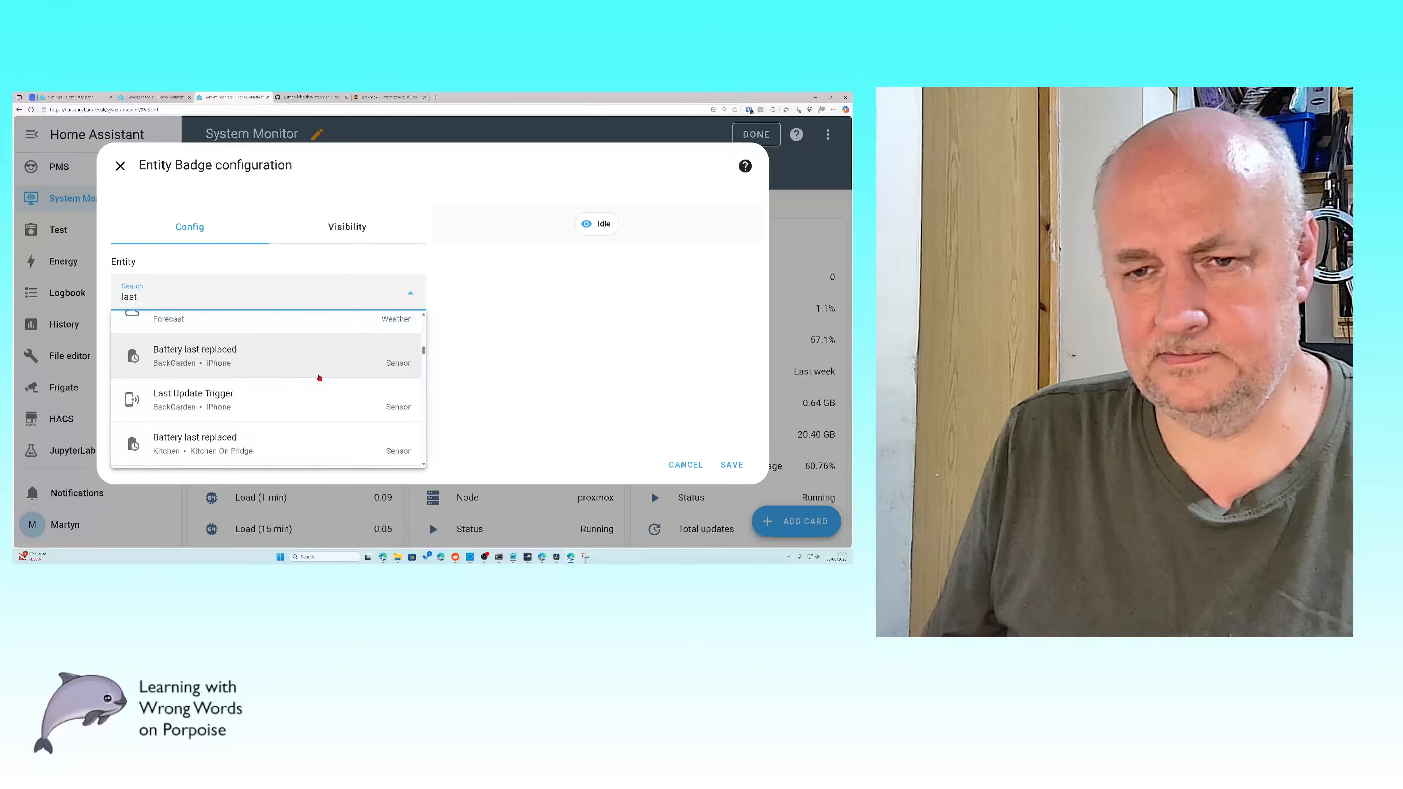
pyautogui.scroll(-5, 319, 377)
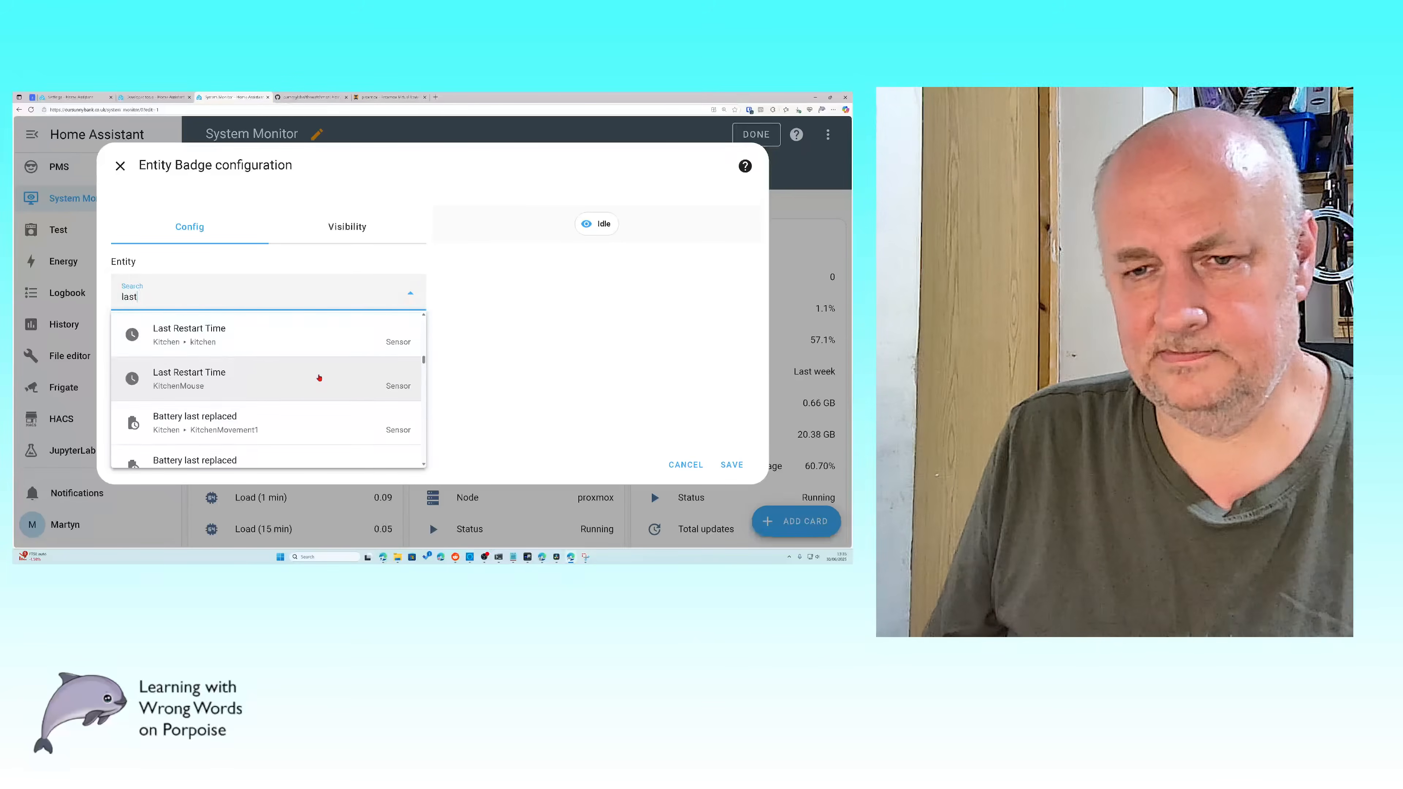
pyautogui.scroll(-1, 319, 378)
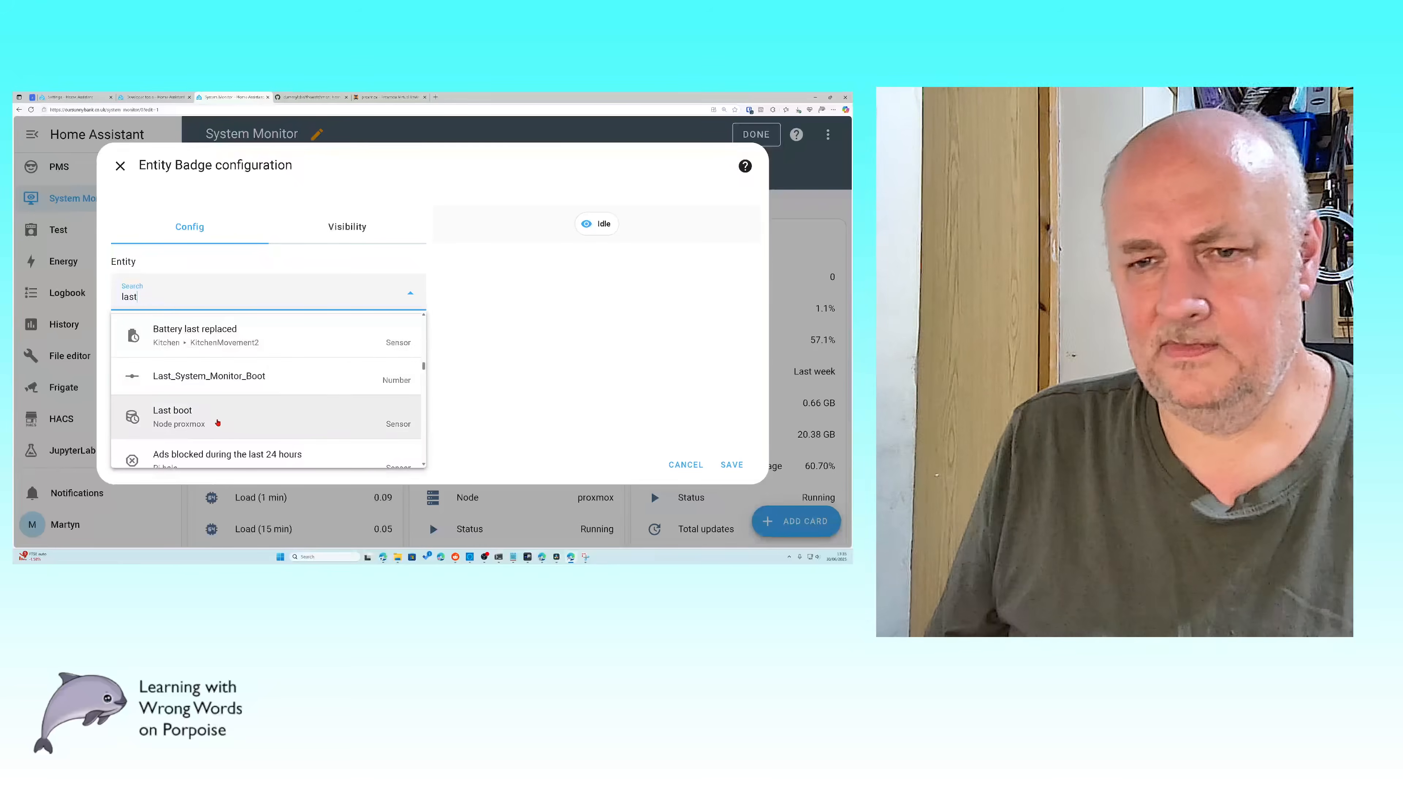
pyautogui.scroll(-3, 238, 423)
pyautogui.scroll(-2, 258, 425)
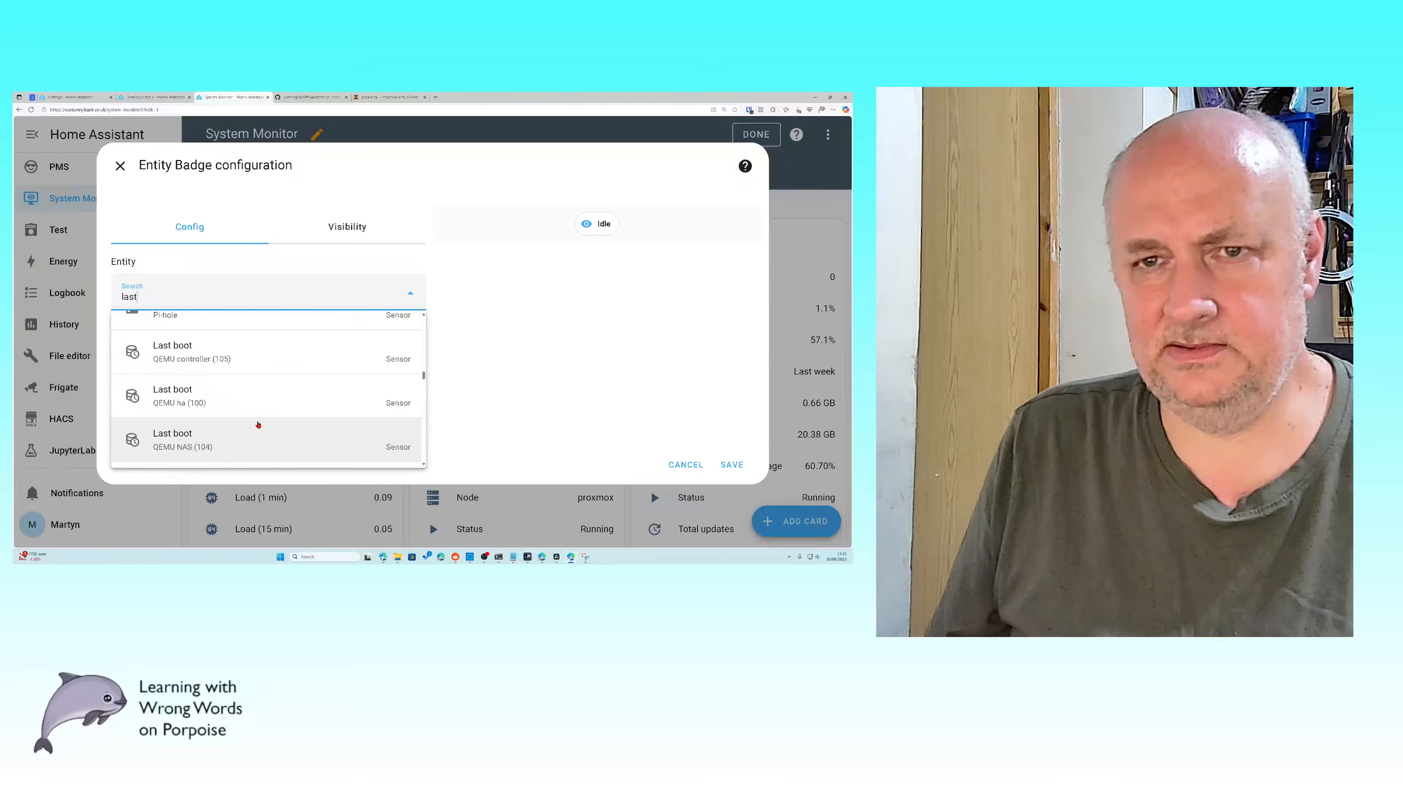
# Step: Search the badge's entity choices for "system" instead and choose the System Monitor Last boot sensor
pyautogui.press('BackSpace')
pyautogui.press('BackSpace')
pyautogui.press('BackSpace')
pyautogui.press('BackSpace')
pyautogui.write('s')
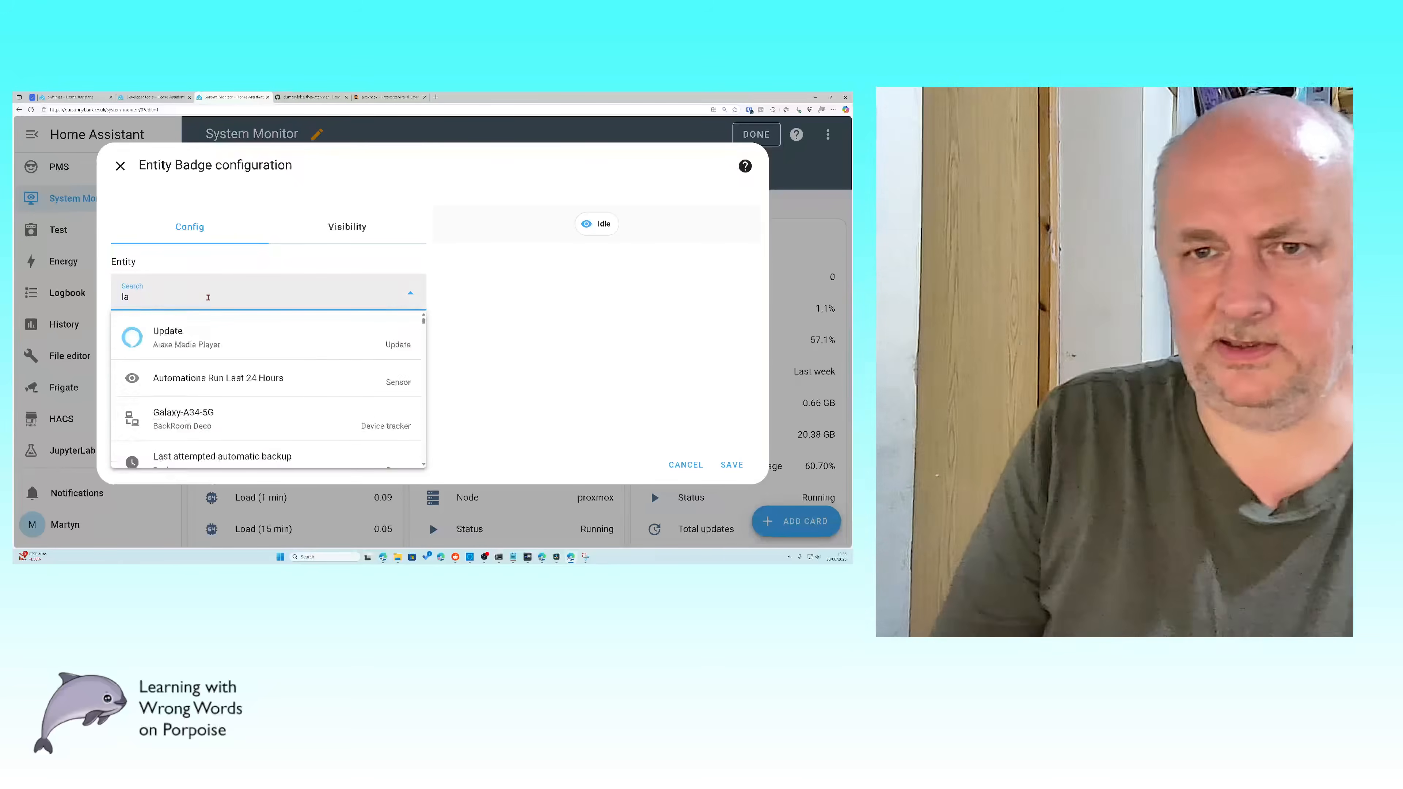
pyautogui.write('ystem')
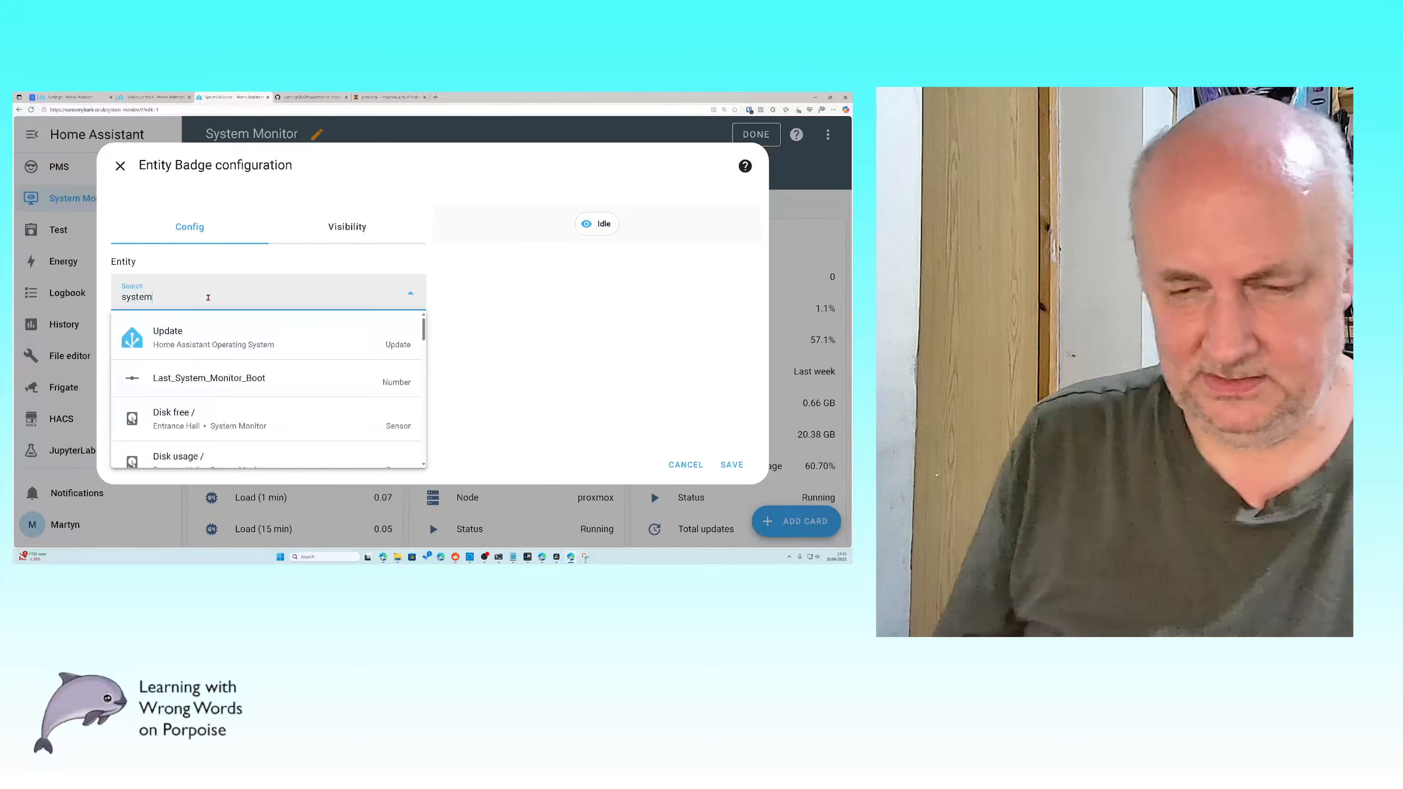
pyautogui.scroll(-5, 293, 410)
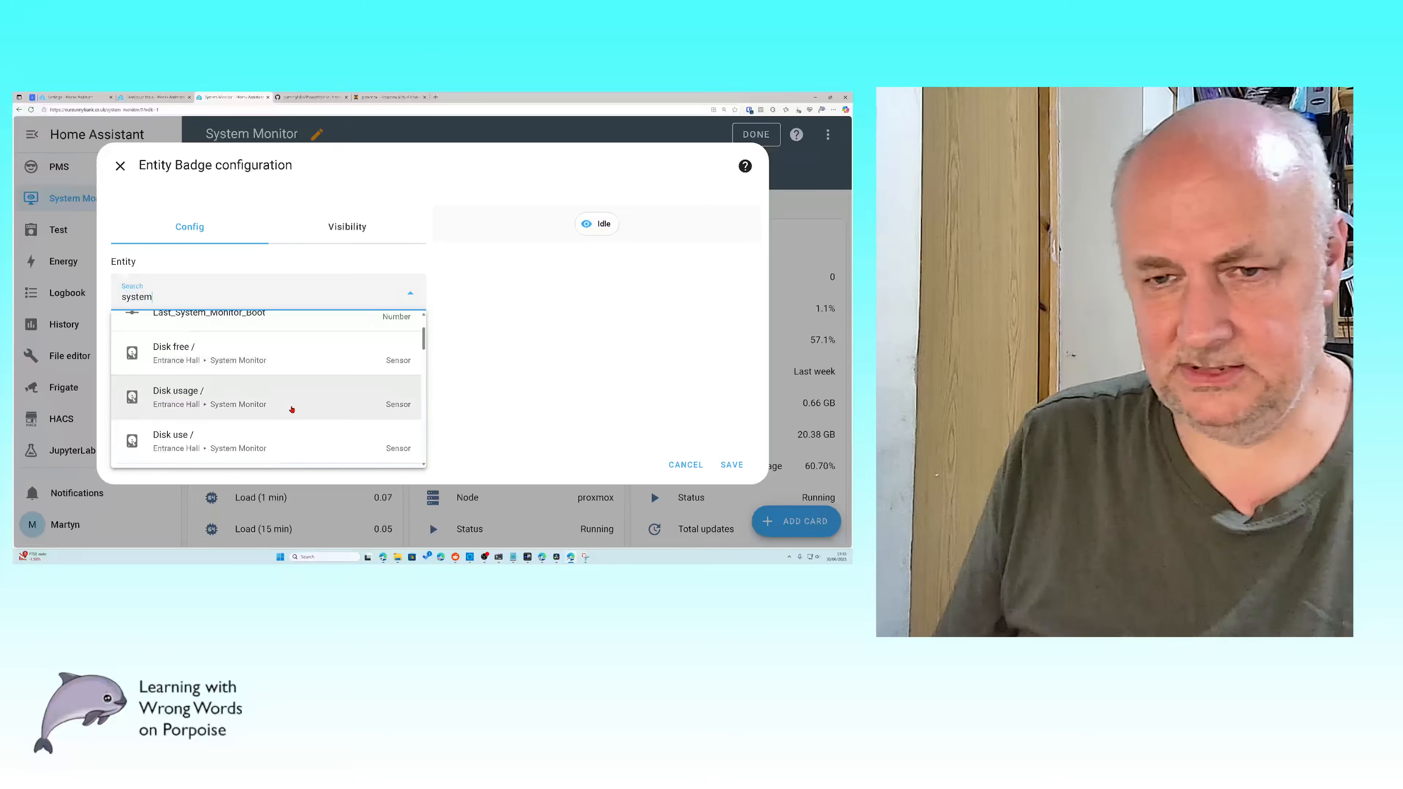
pyautogui.scroll(-1, 282, 406)
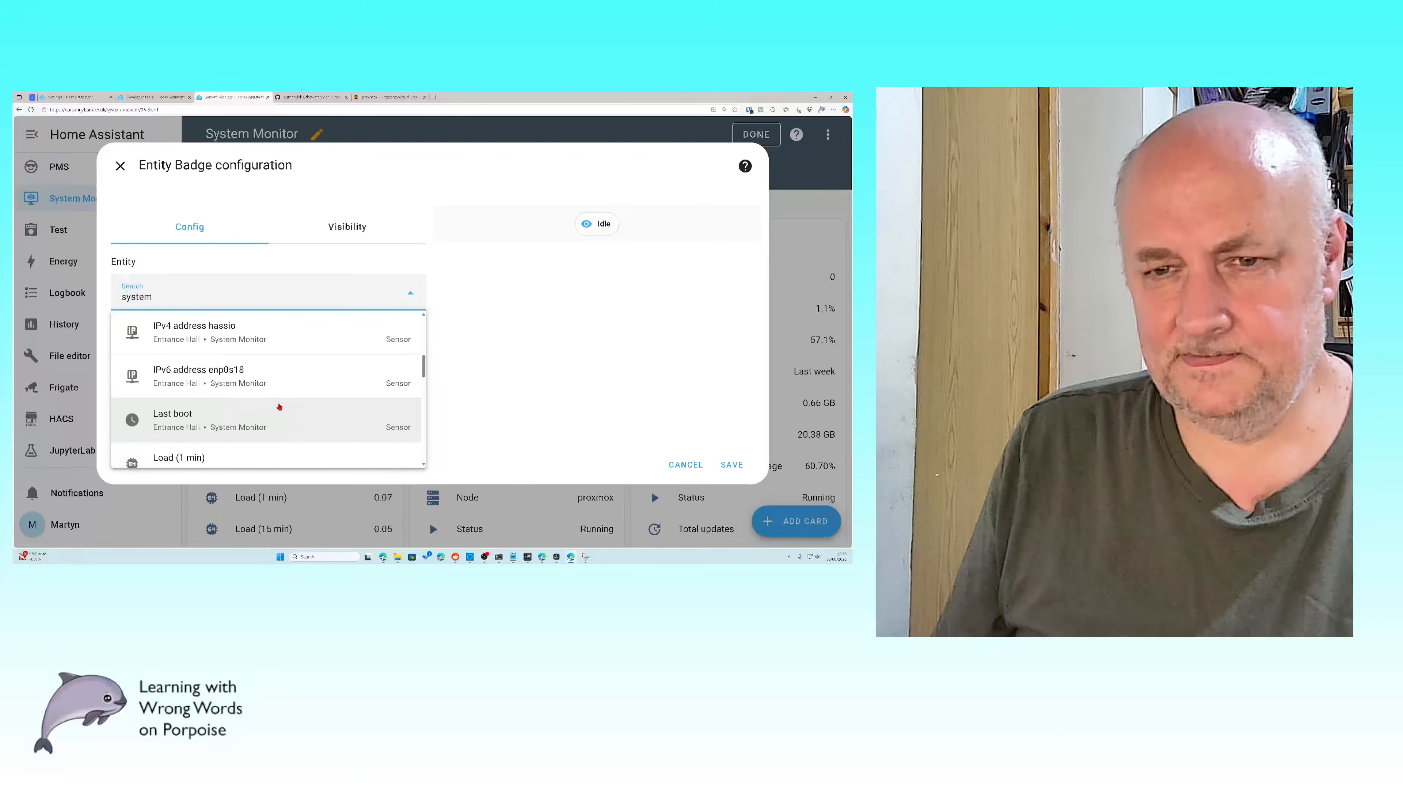
pyautogui.click(250, 430)
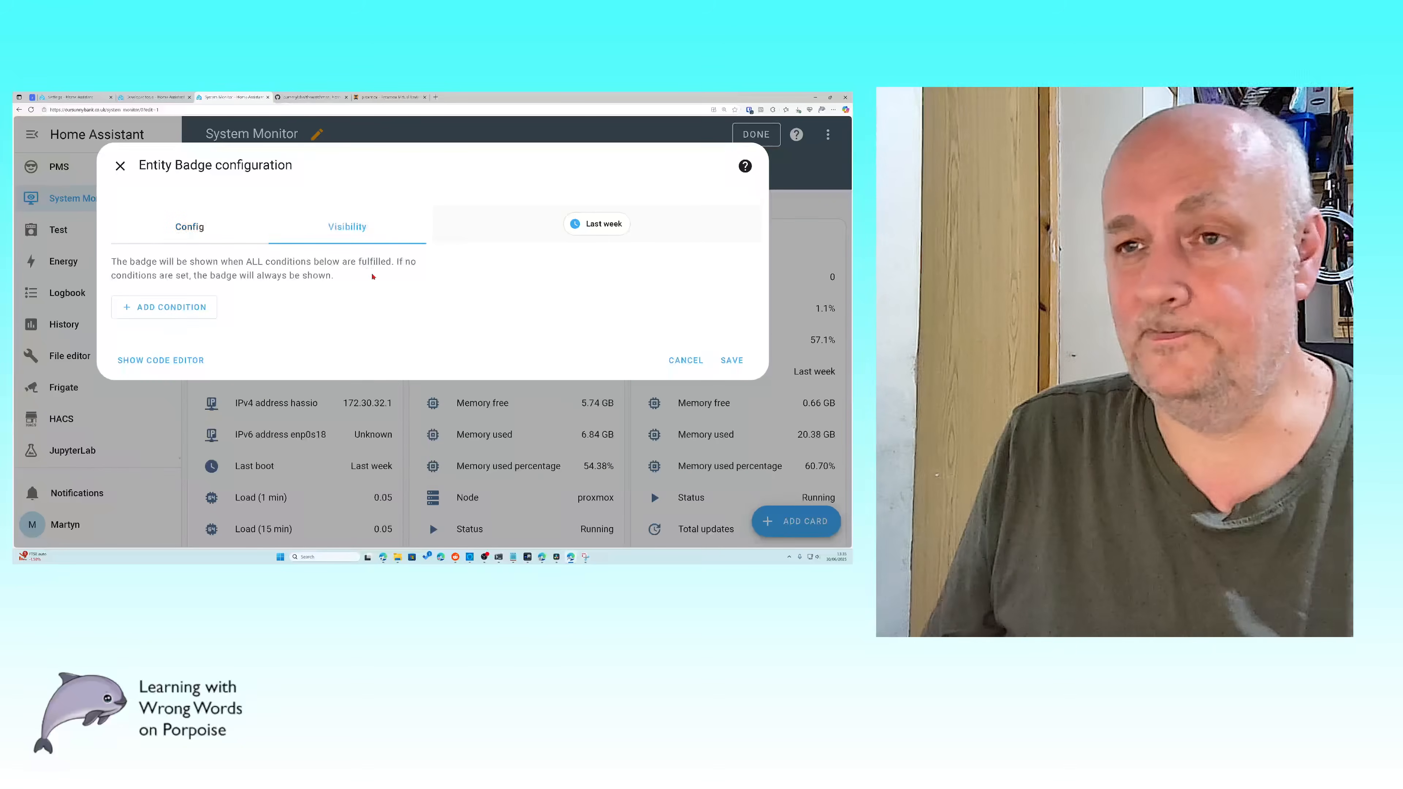
# Step: Add an Entity state visibility condition to the last boot badge and search its entity choices for "last"
pyautogui.click(166, 311)
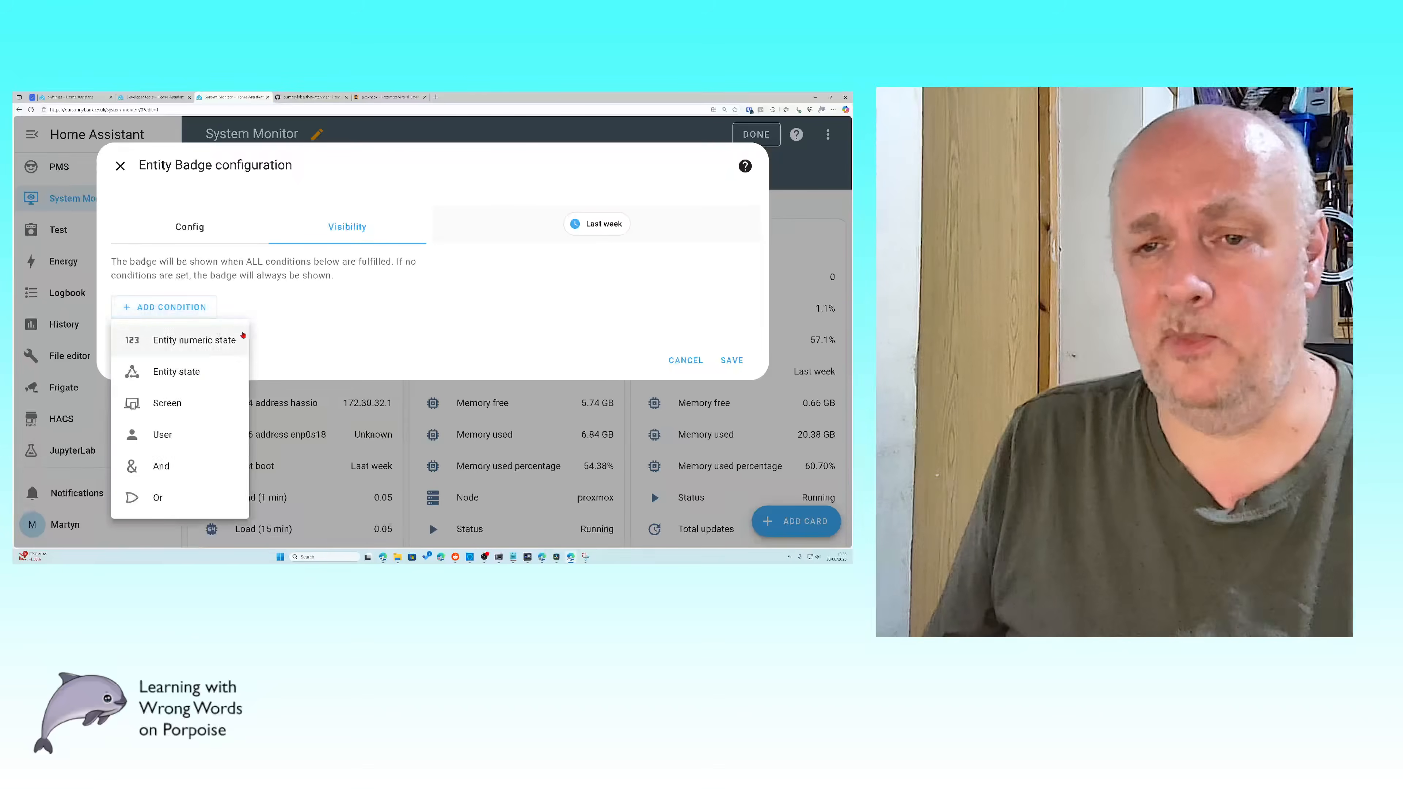
pyautogui.click(194, 374)
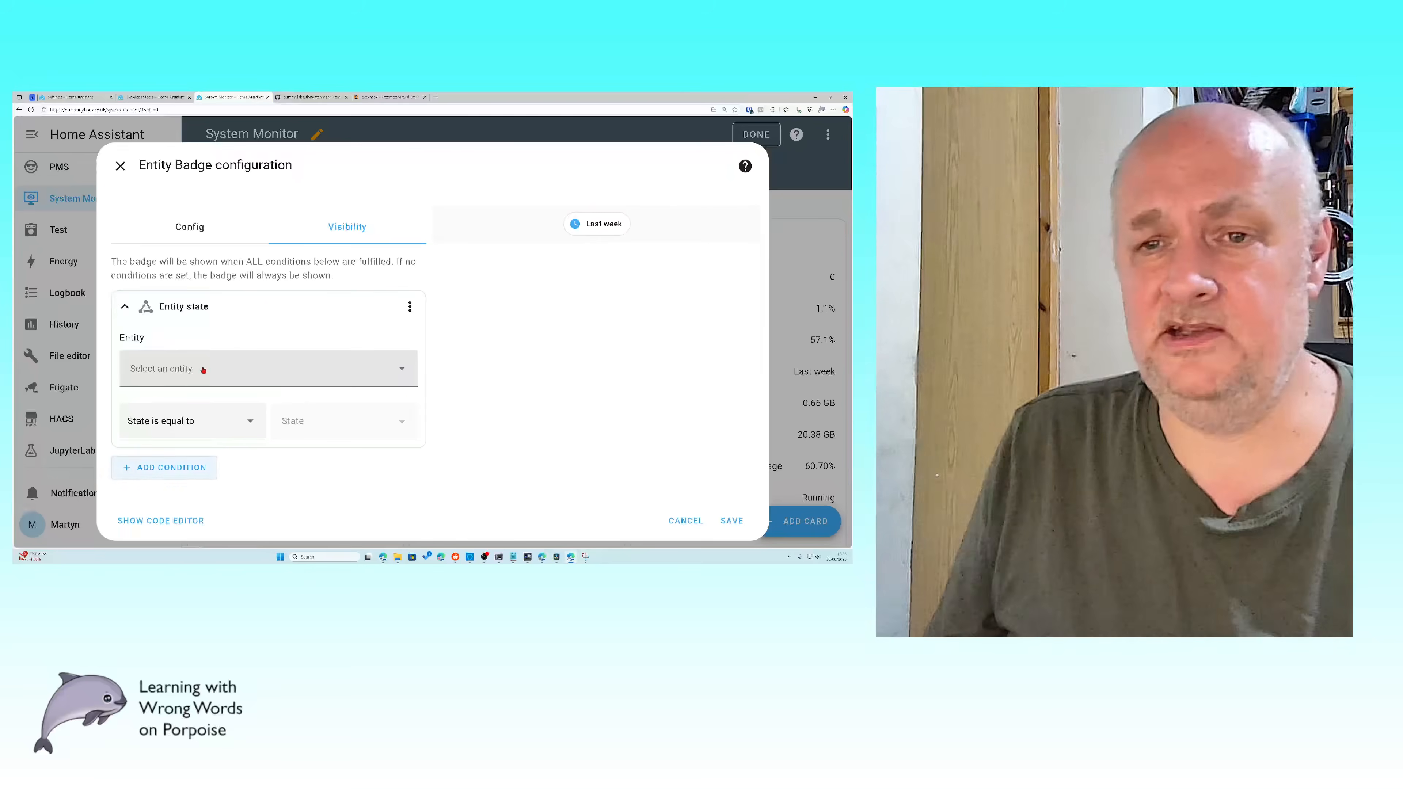
pyautogui.click(336, 376)
pyautogui.write('last')
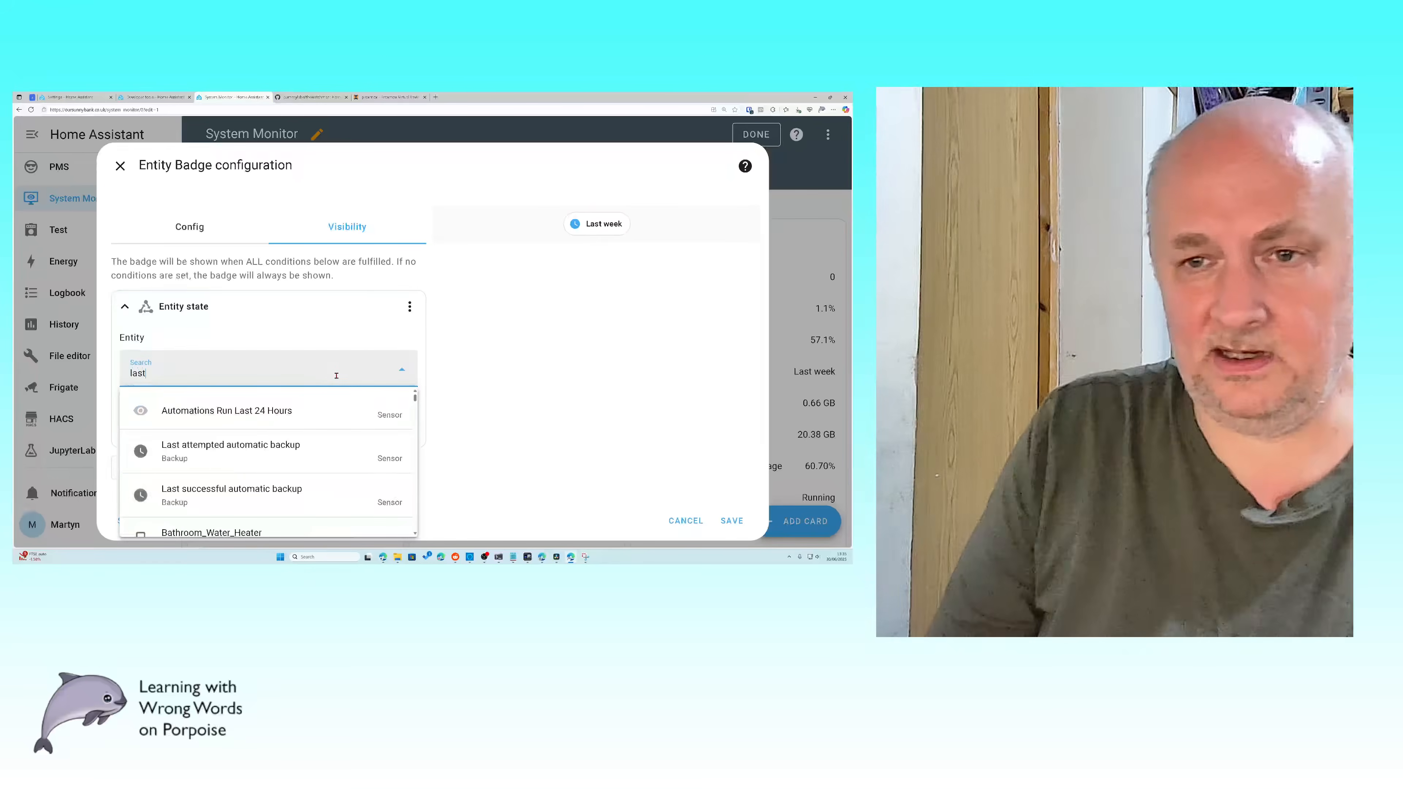
pyautogui.scroll(-3, 321, 431)
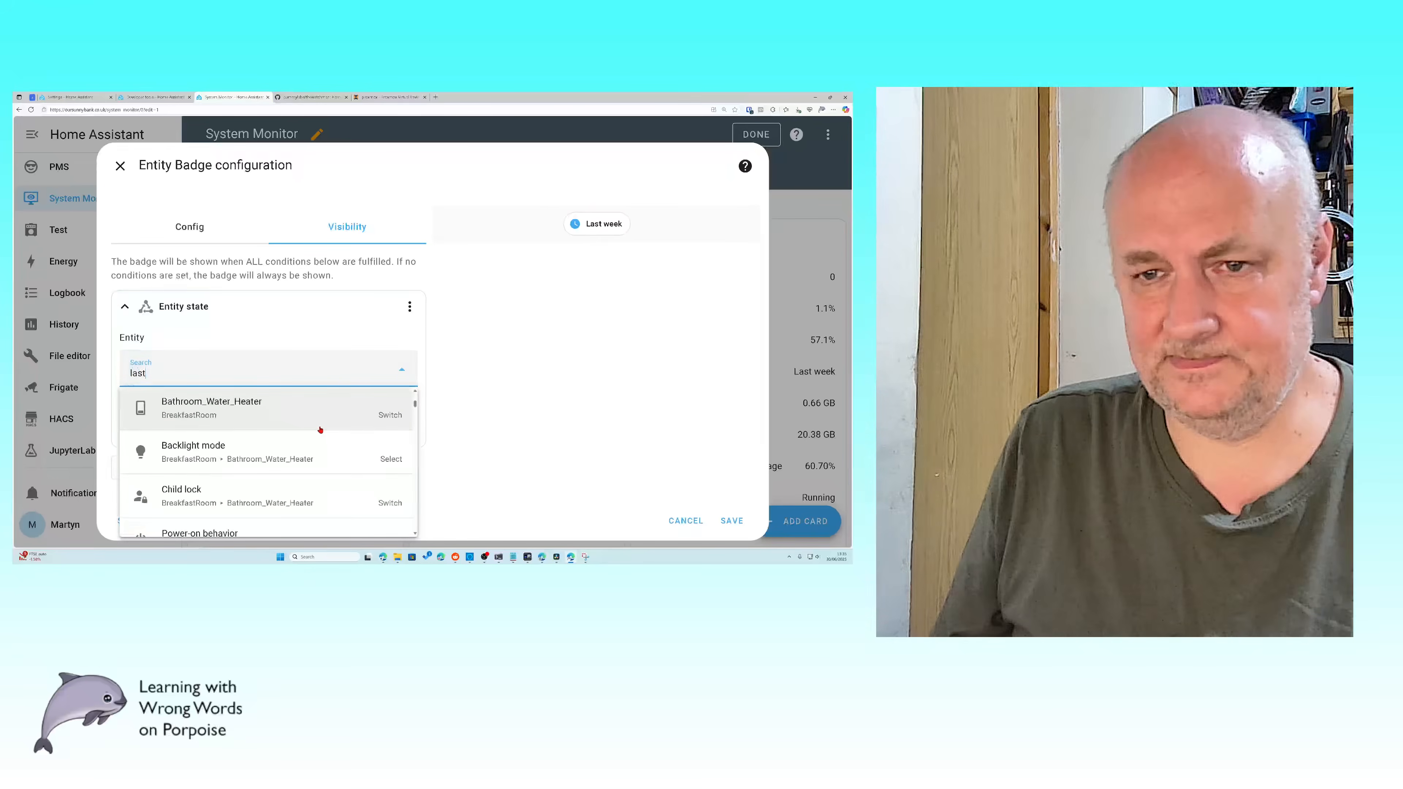
pyautogui.scroll(2, 321, 430)
pyautogui.scroll(-5, 321, 430)
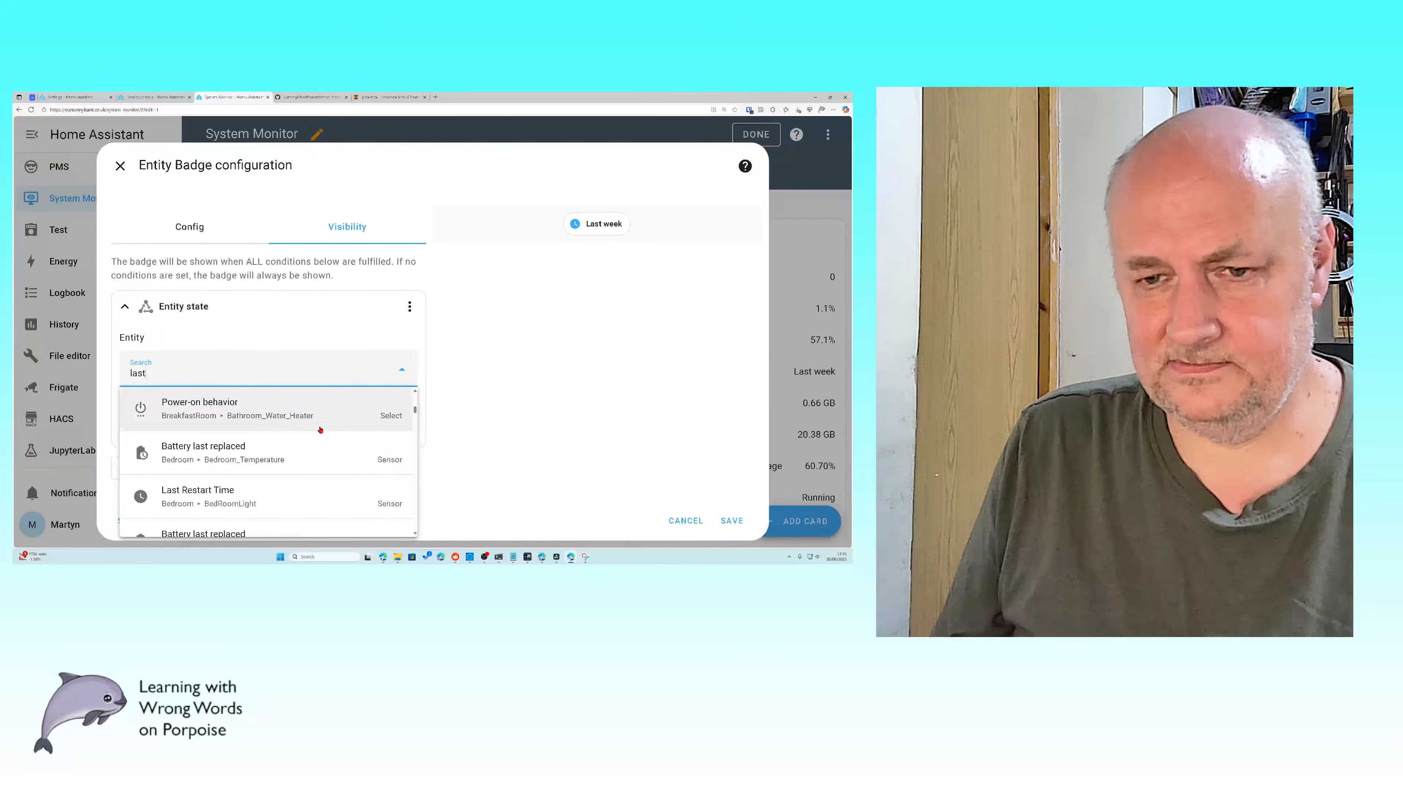
pyautogui.scroll(-6, 321, 430)
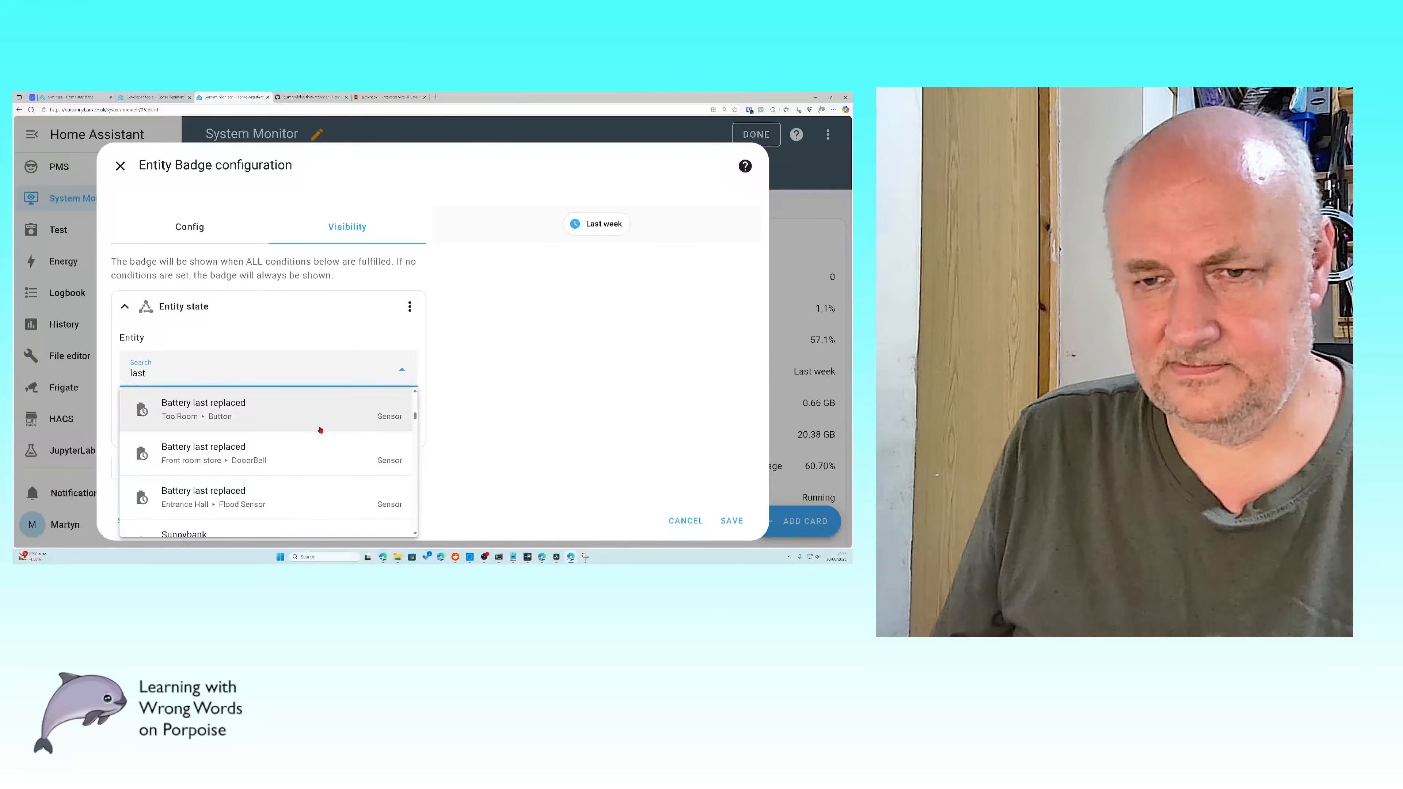
pyautogui.scroll(-2, 320, 430)
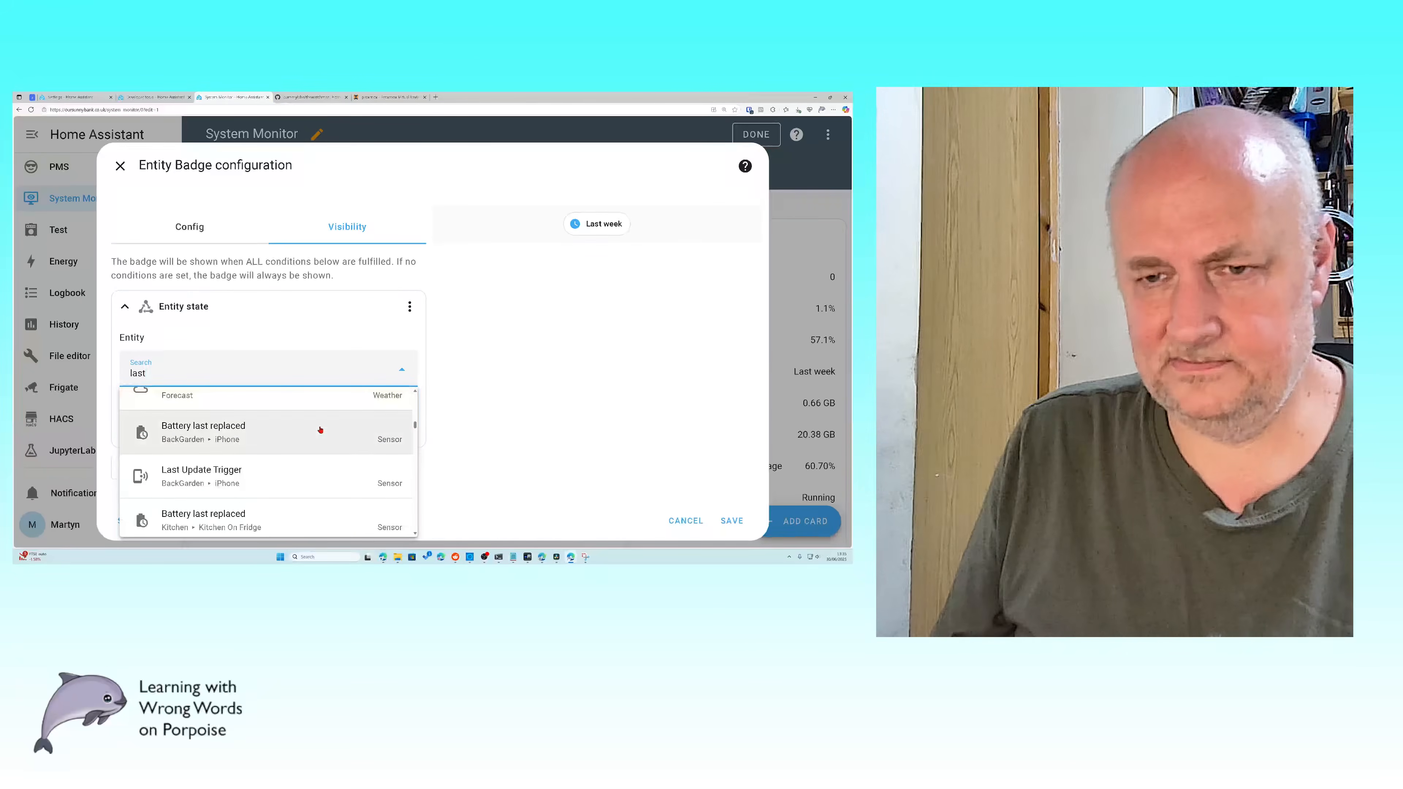
pyautogui.scroll(-3, 320, 430)
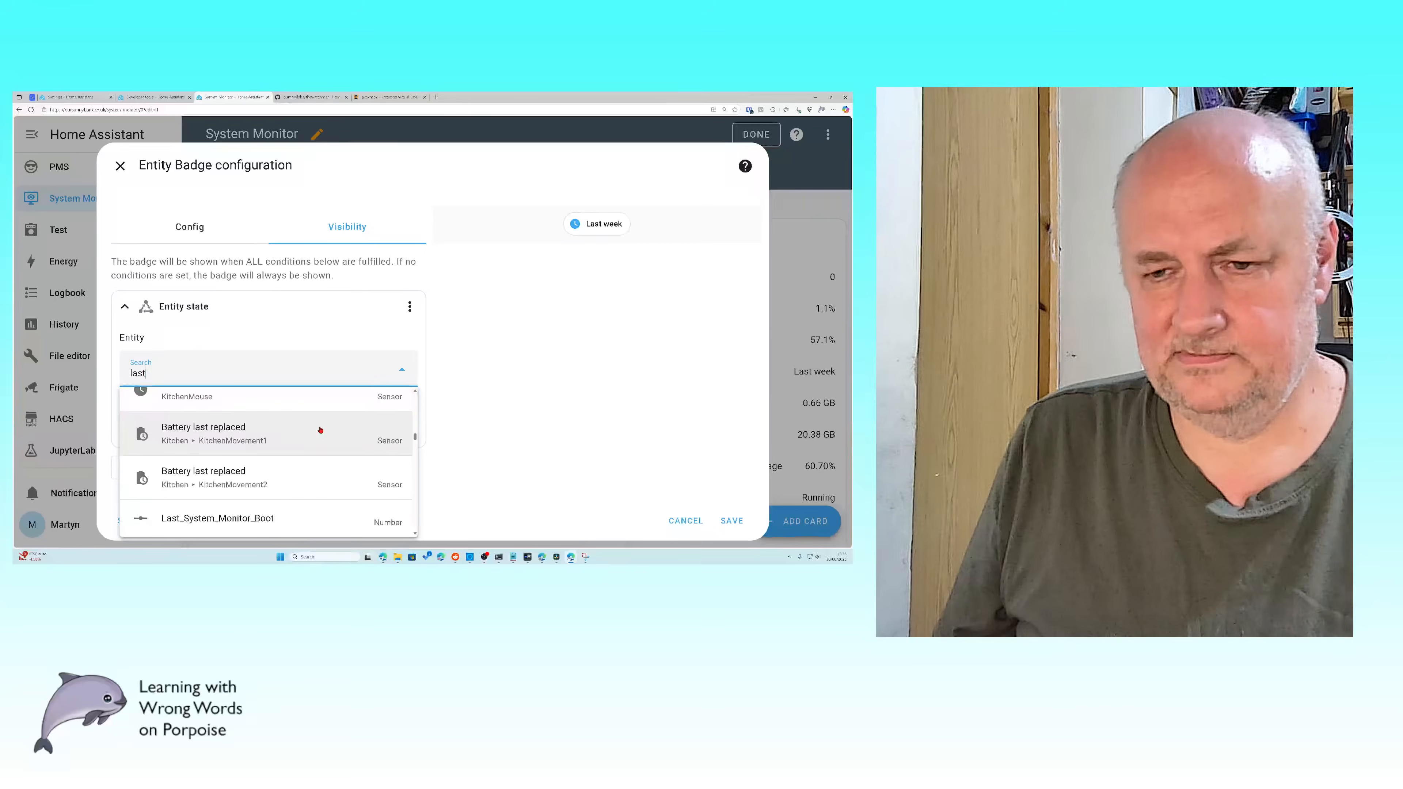
pyautogui.click(268, 519)
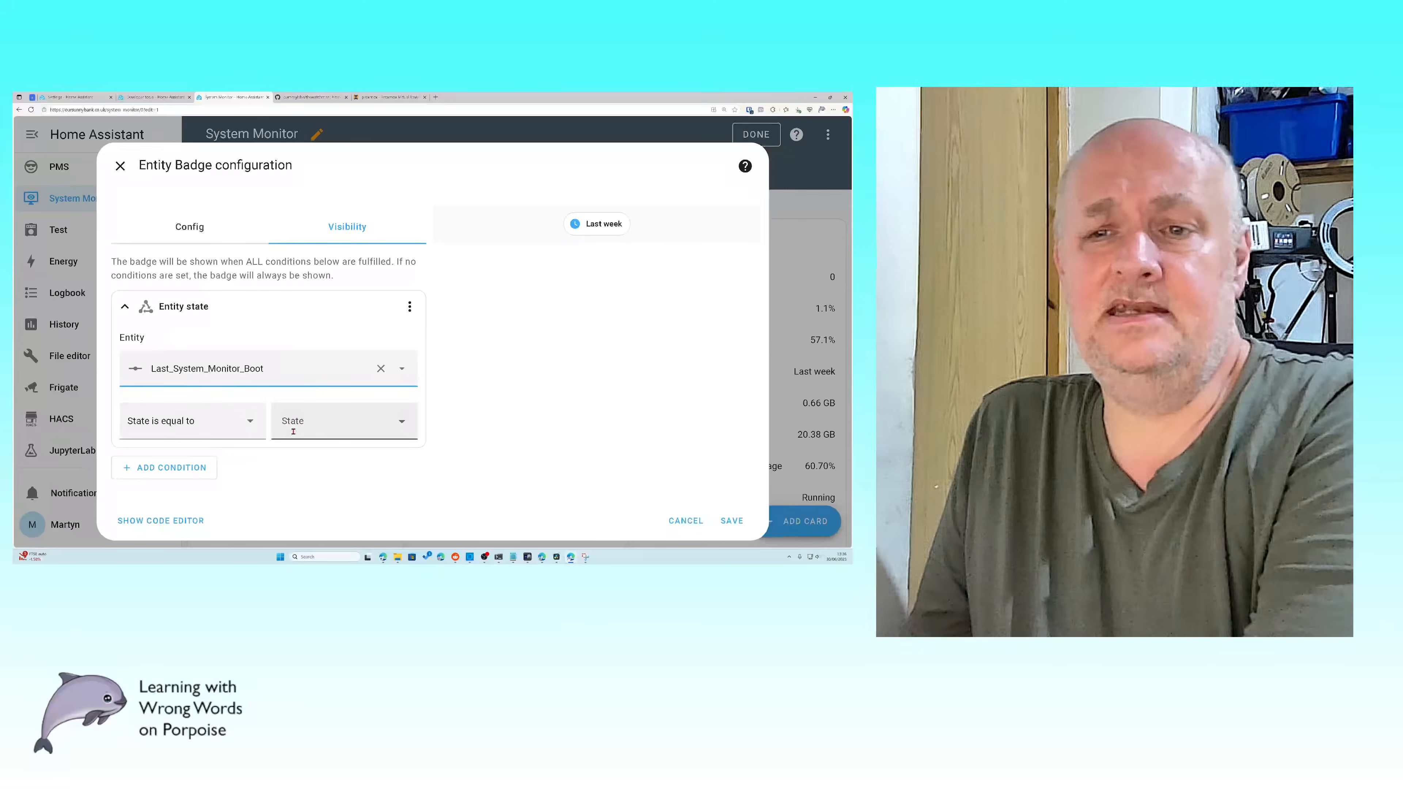
pyautogui.click(409, 431)
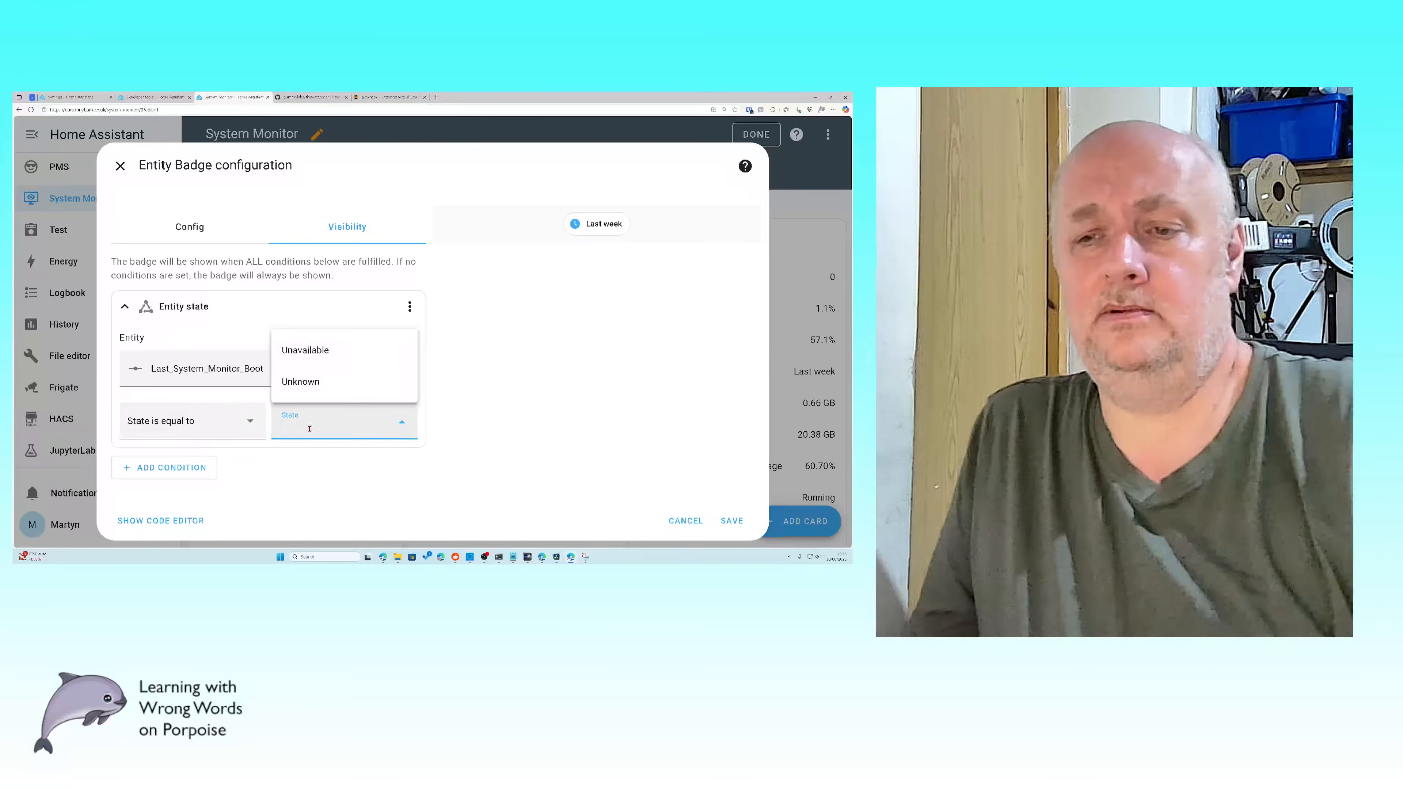
pyautogui.click(257, 423)
pyautogui.click(272, 473)
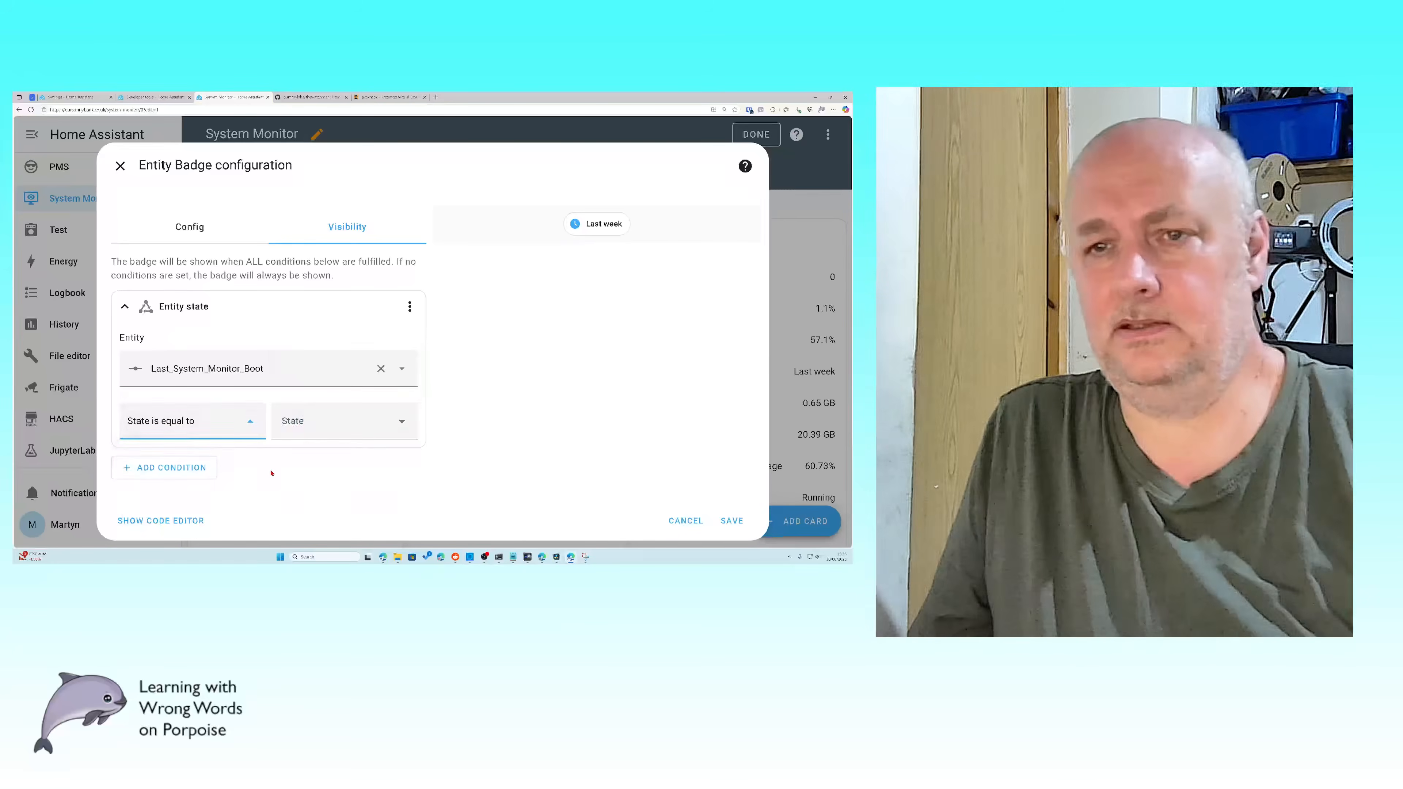
# Step: Delete the badge's Entity state visibility condition and add an Entity numeric state condition in its place
pyautogui.click(409, 306)
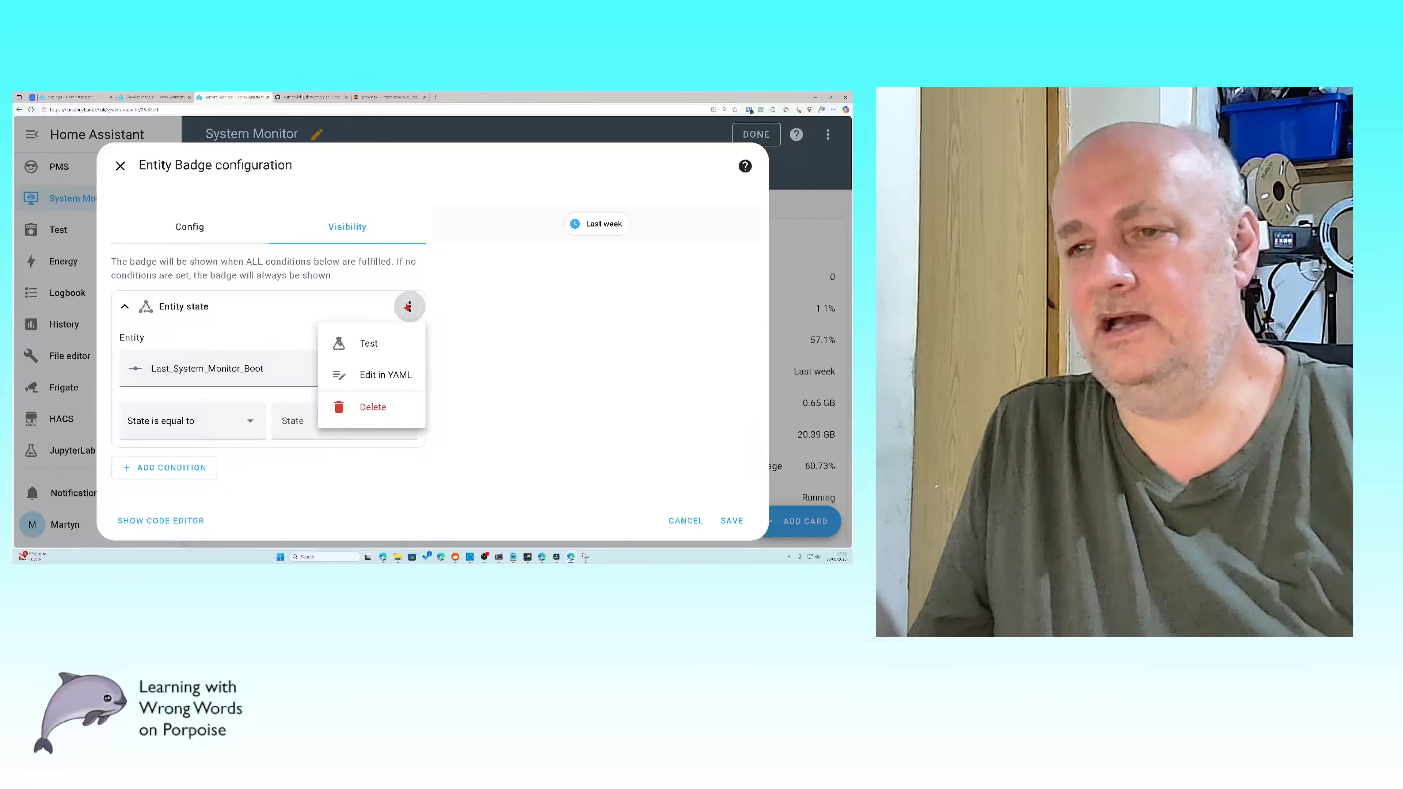
pyautogui.click(354, 415)
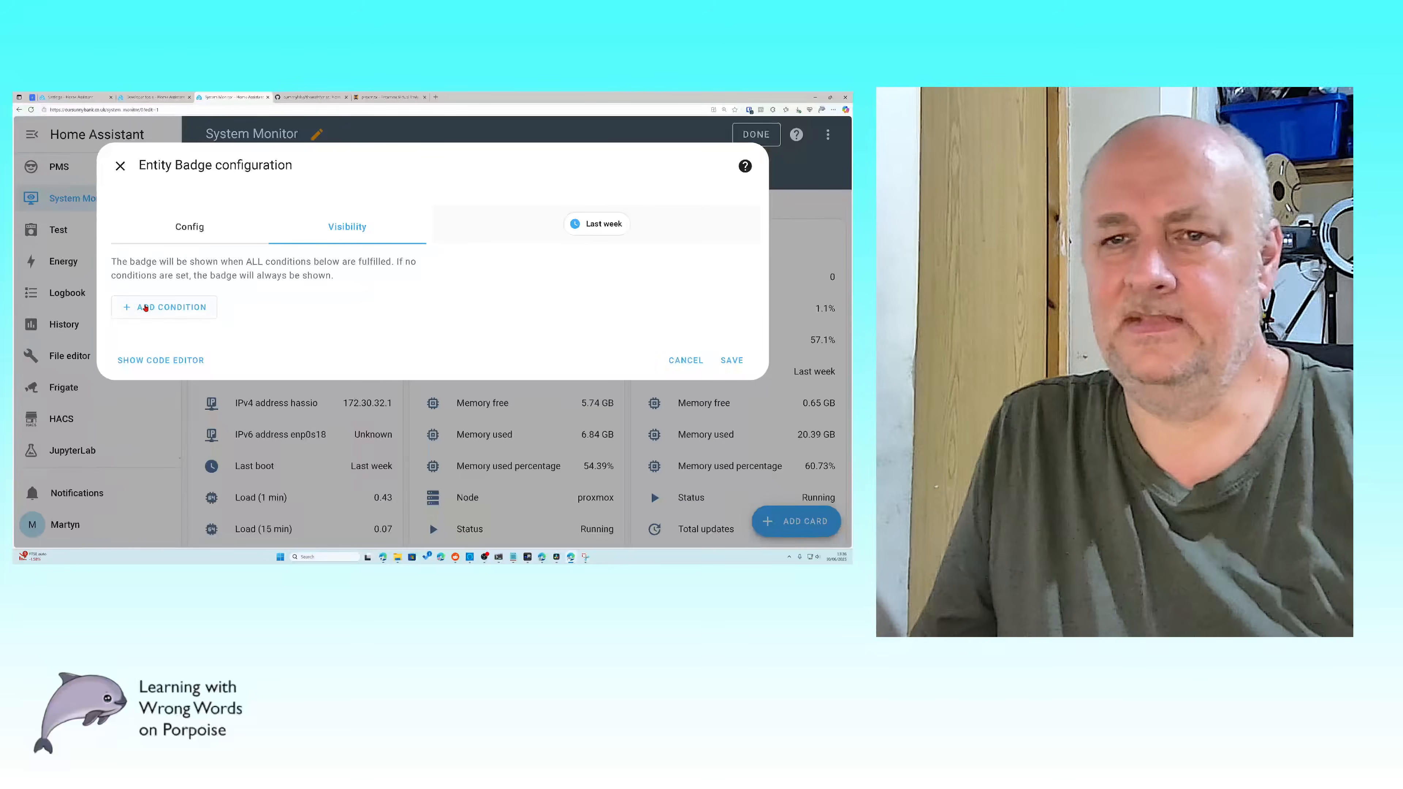
pyautogui.click(141, 306)
pyautogui.click(186, 340)
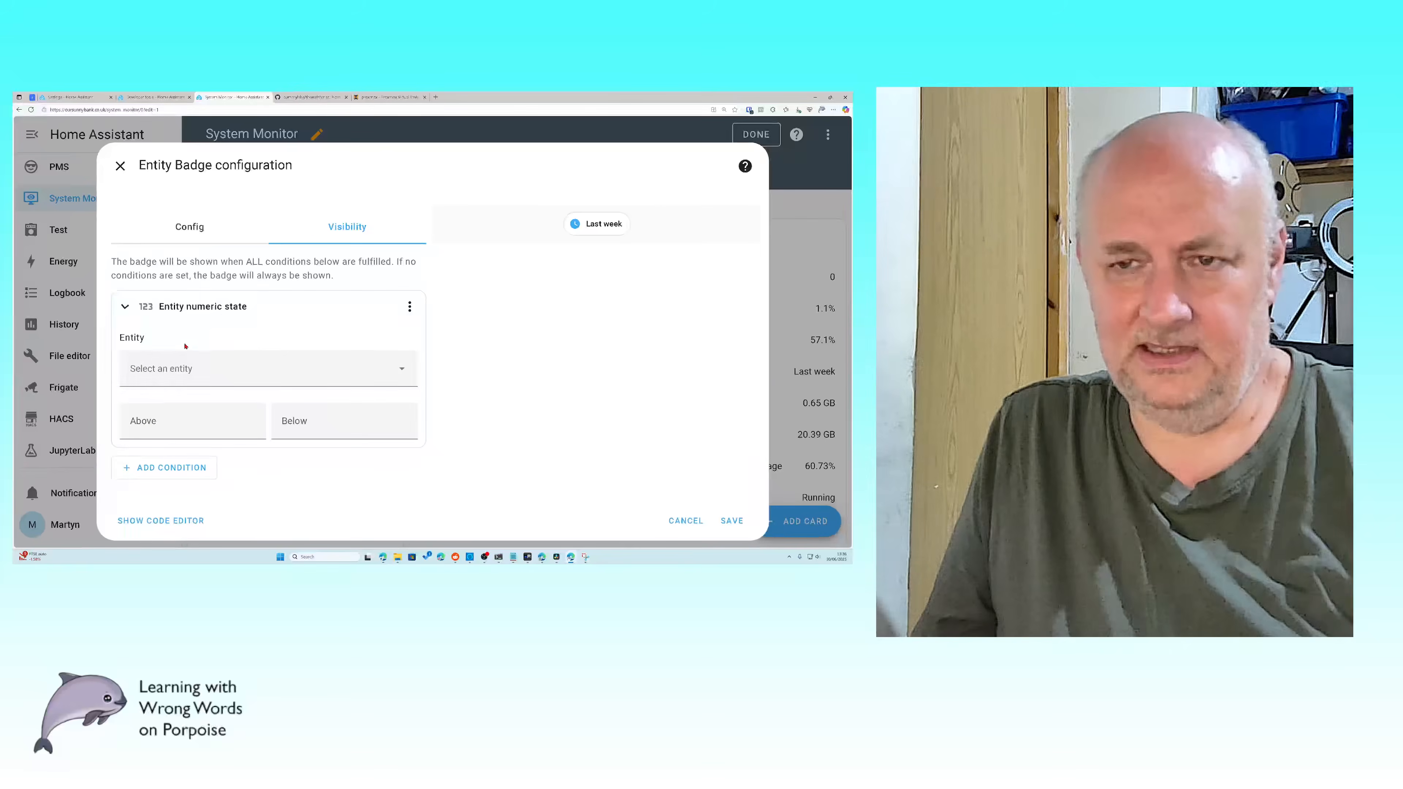
pyautogui.click(256, 373)
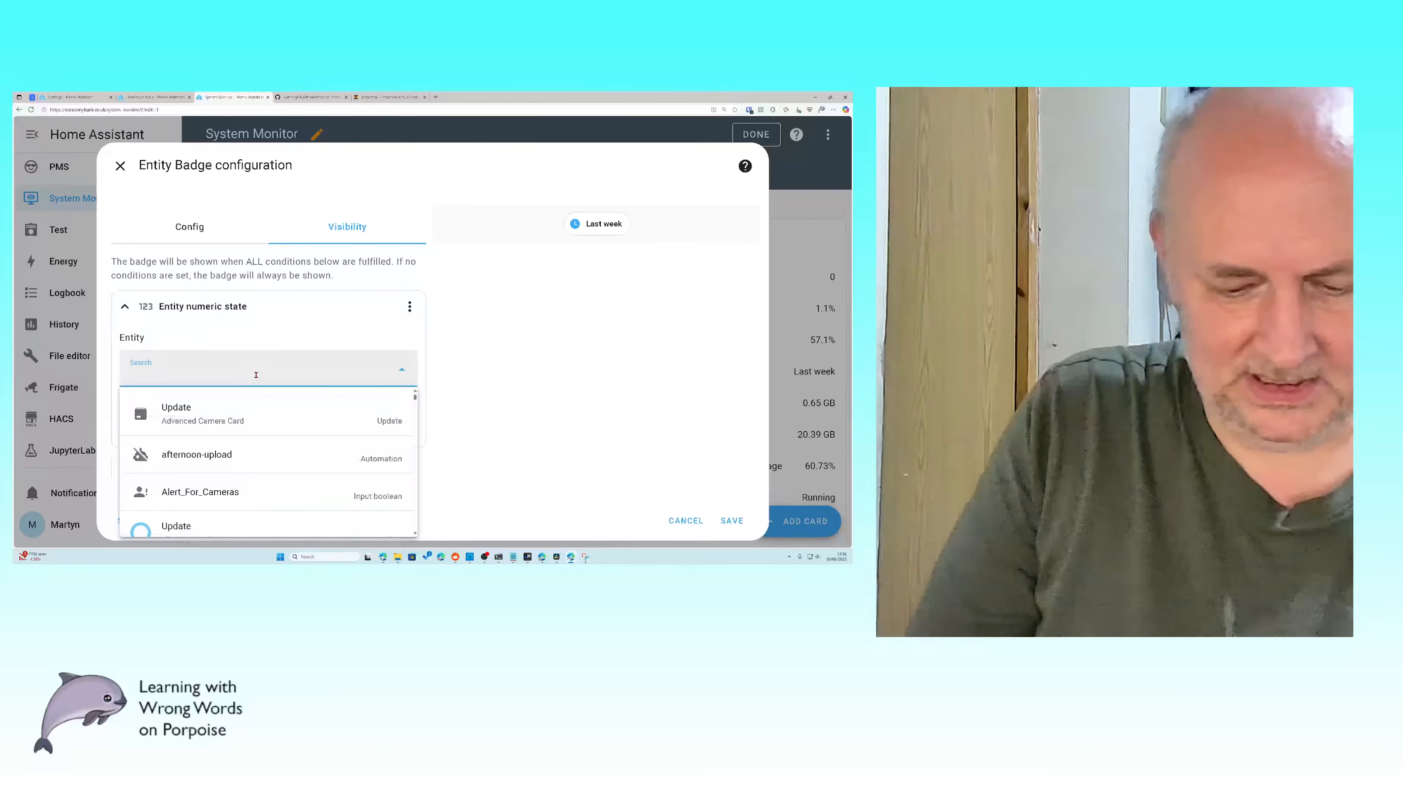
pyautogui.write('system')
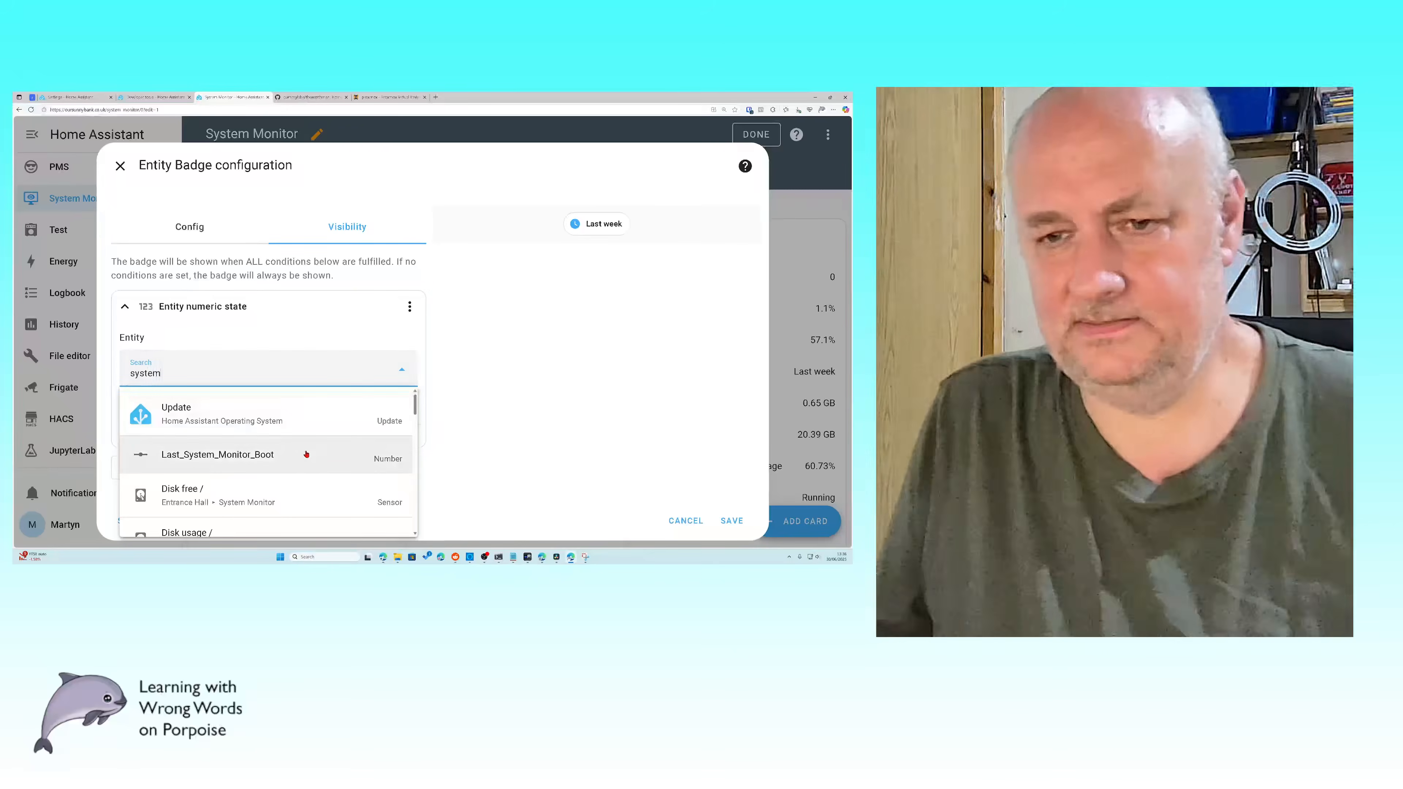
pyautogui.scroll(-3, 307, 458)
pyautogui.scroll(-3, 305, 472)
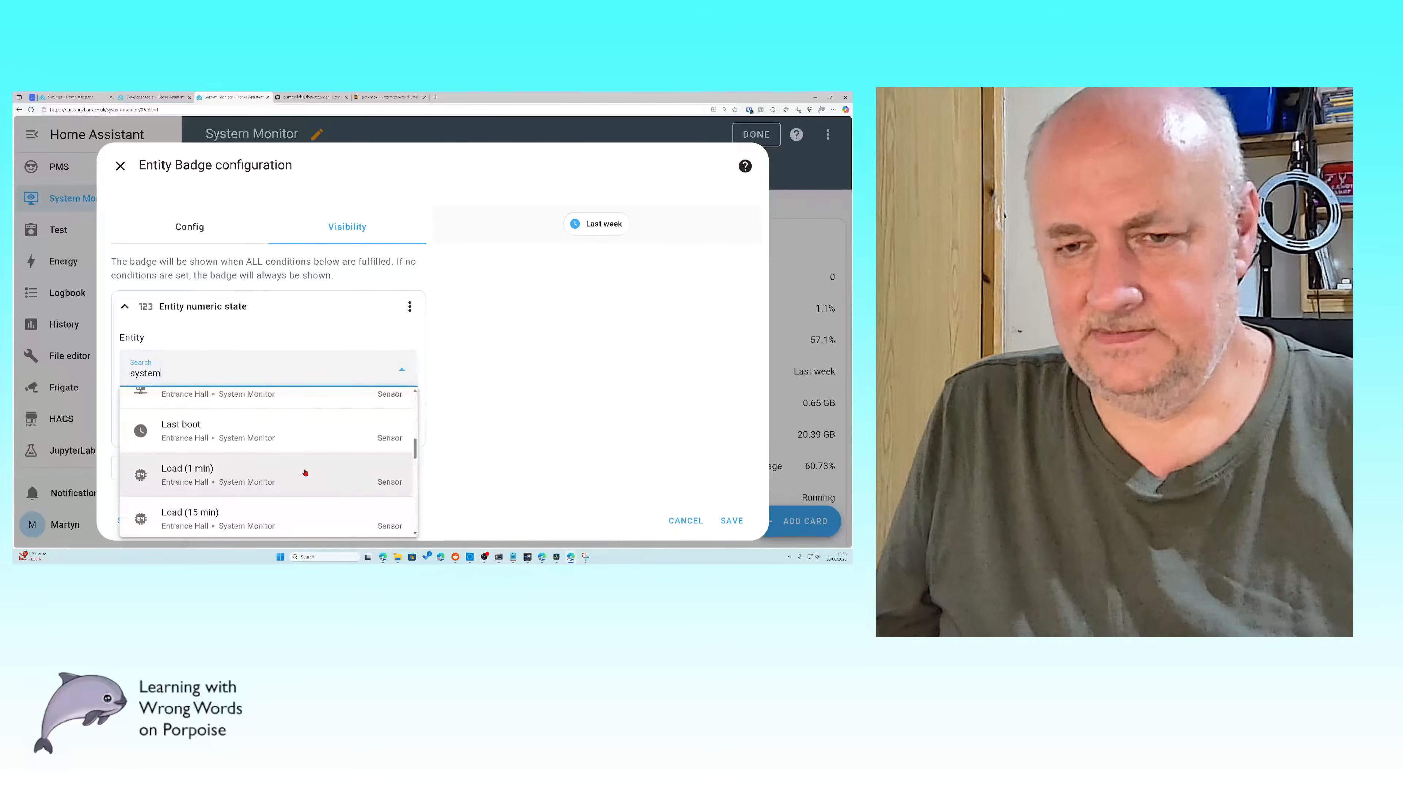
pyautogui.click(270, 440)
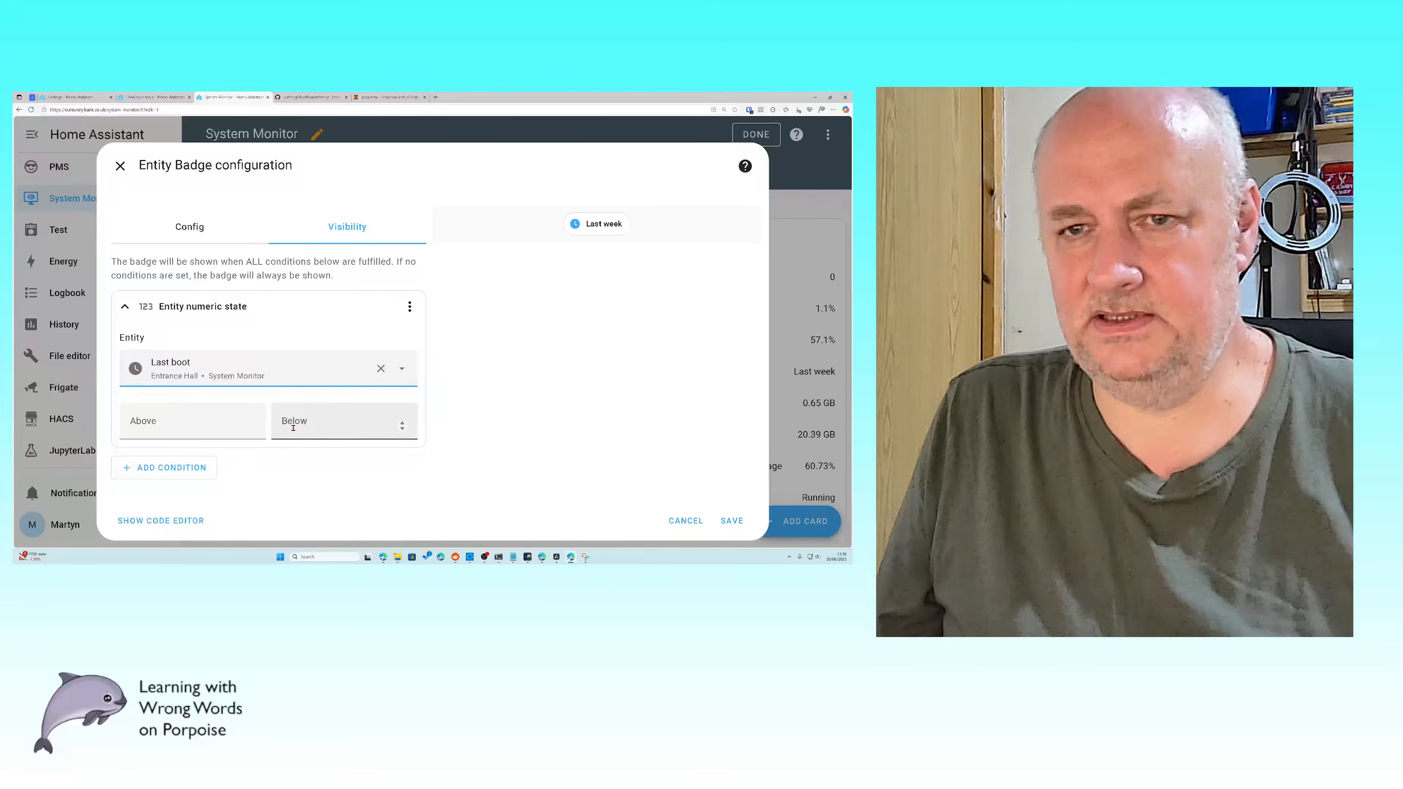
# Step: Set the numeric state condition to Last_System_Monitor_Boot above 0, then save the badge and finish editing the dashboard
pyautogui.click(401, 369)
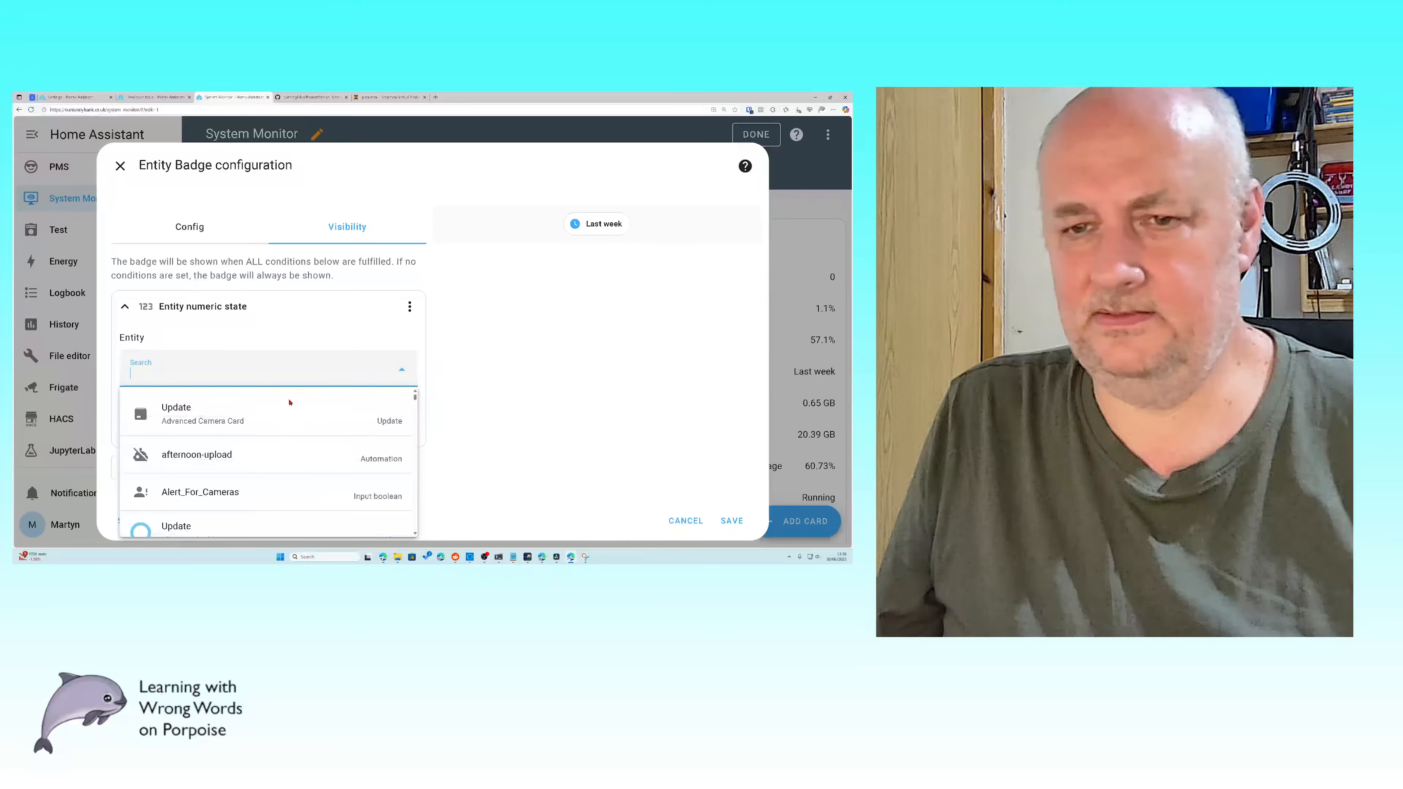
pyautogui.scroll(-5, 299, 446)
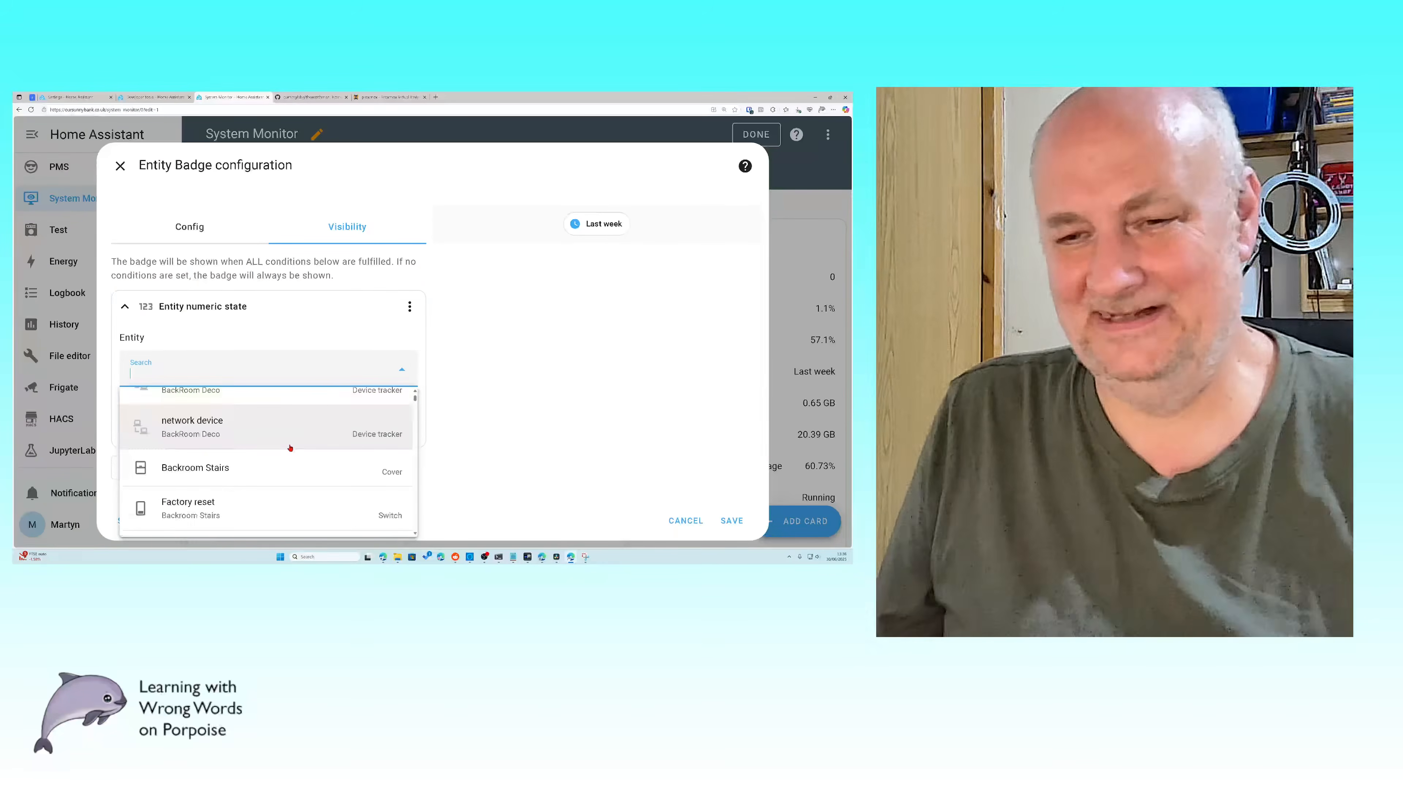
pyautogui.write('sys')
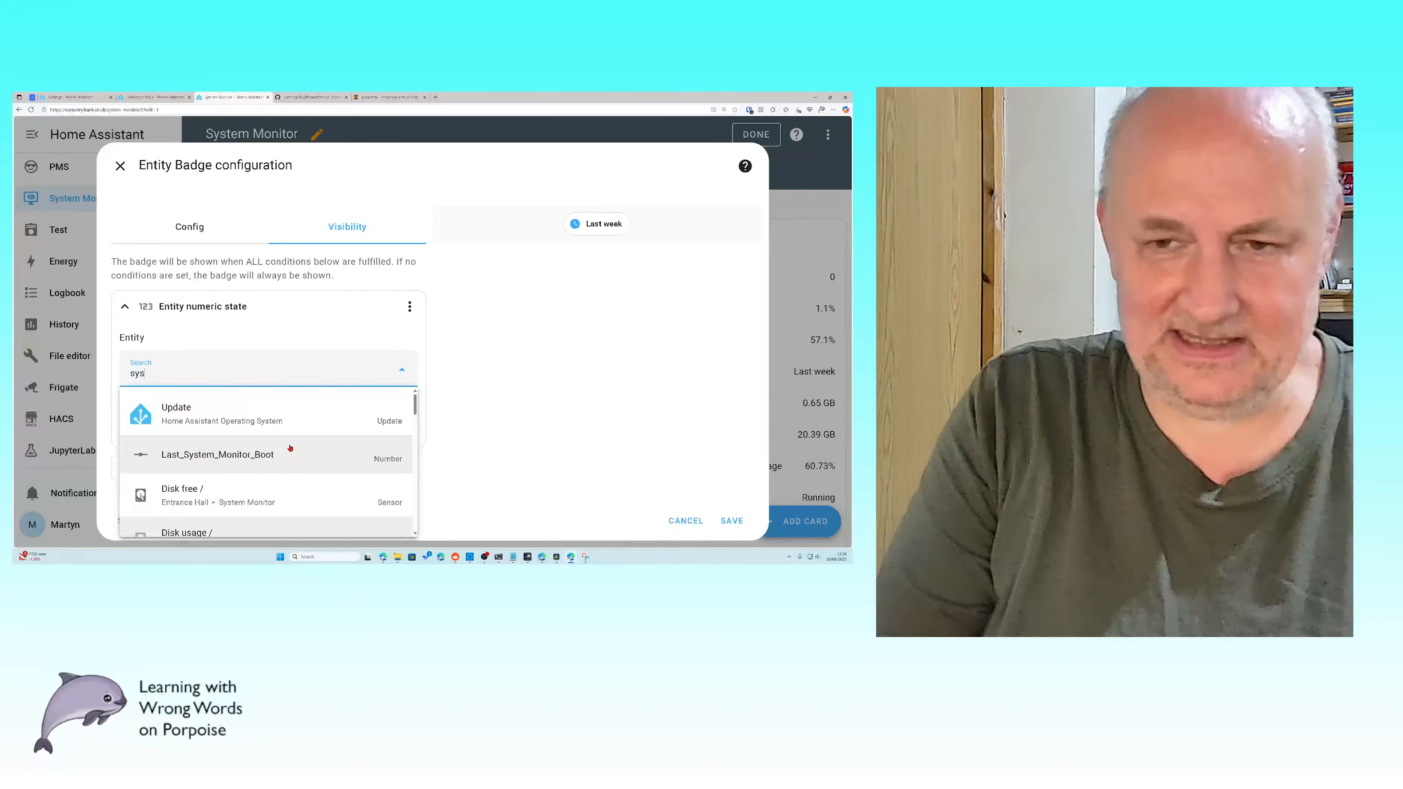
pyautogui.click(290, 450)
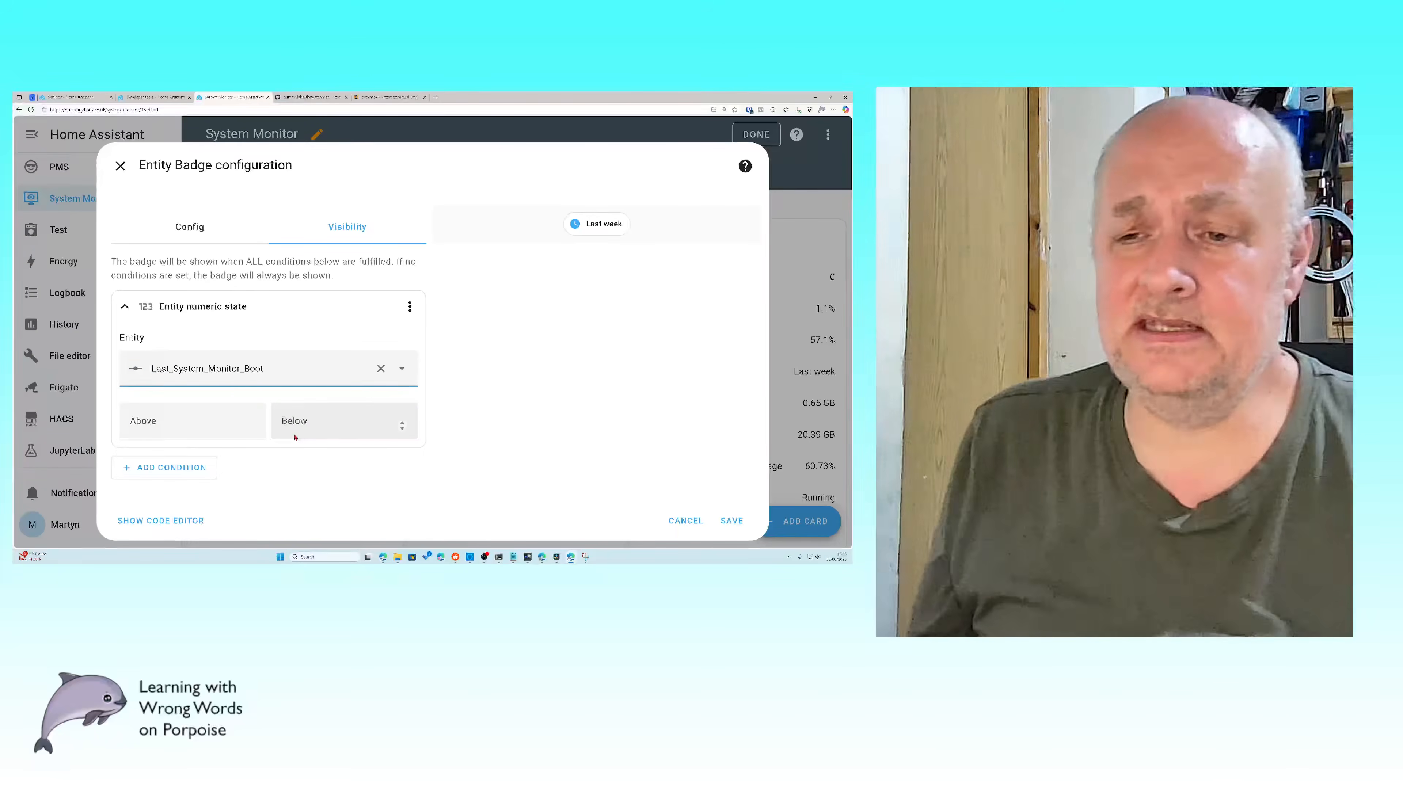
pyautogui.click(215, 422)
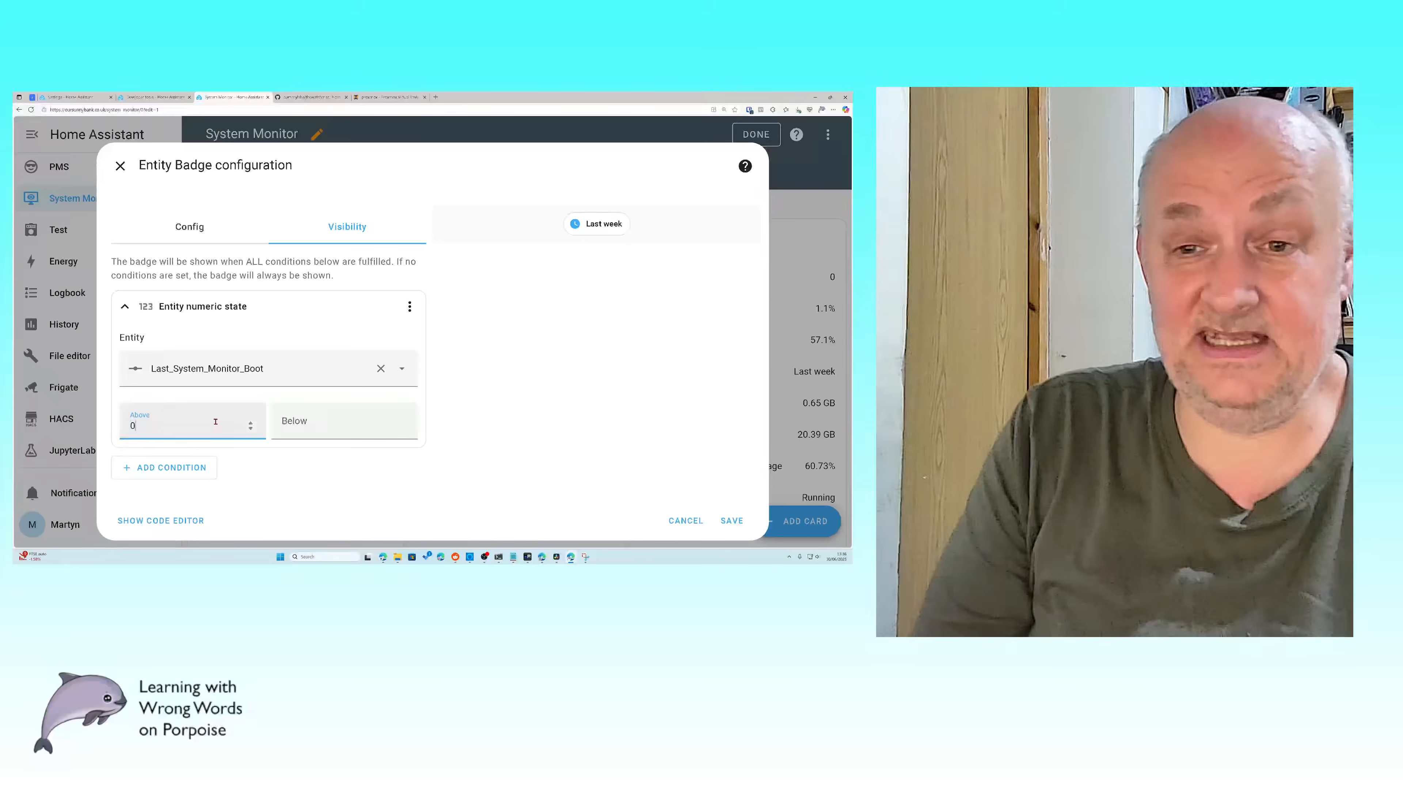
pyautogui.click(732, 521)
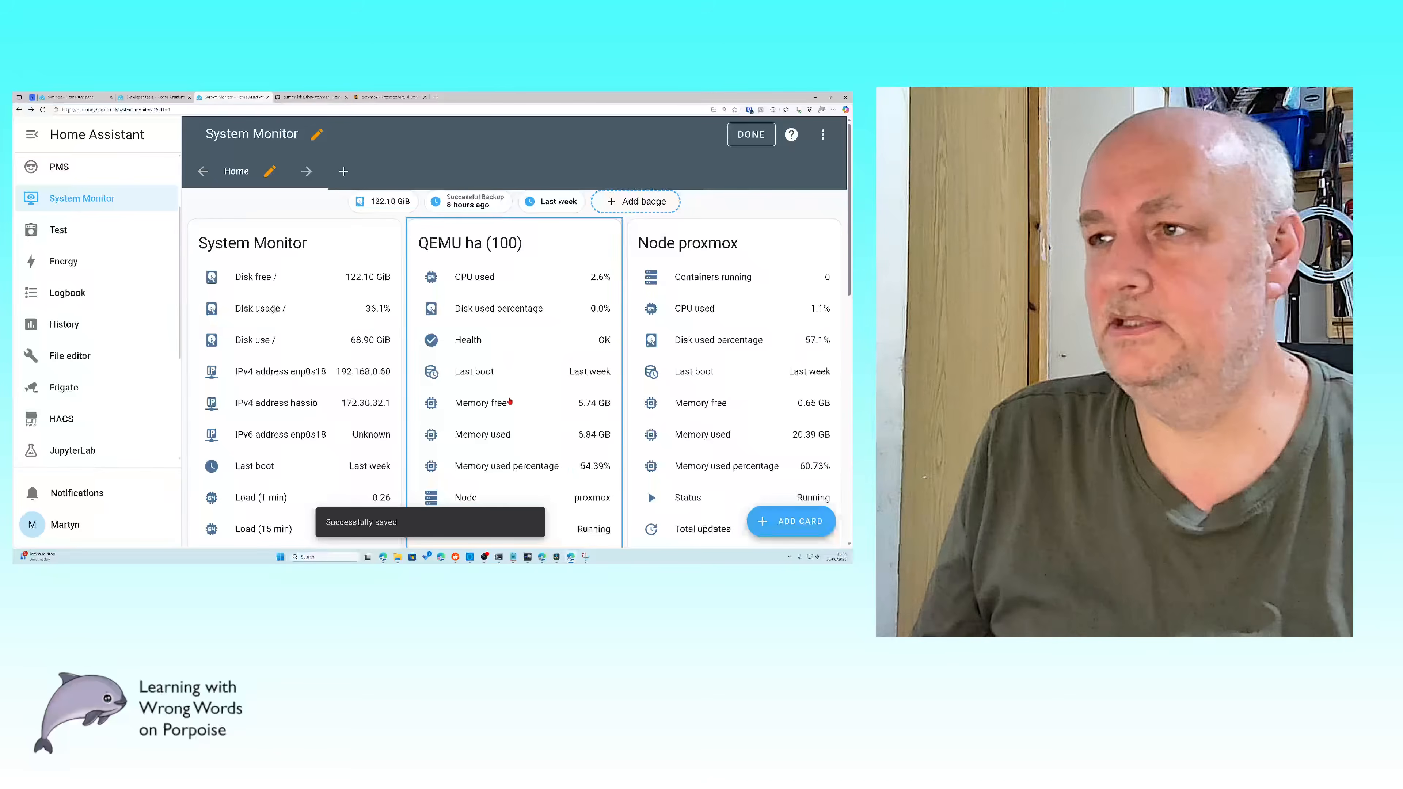
pyautogui.click(751, 134)
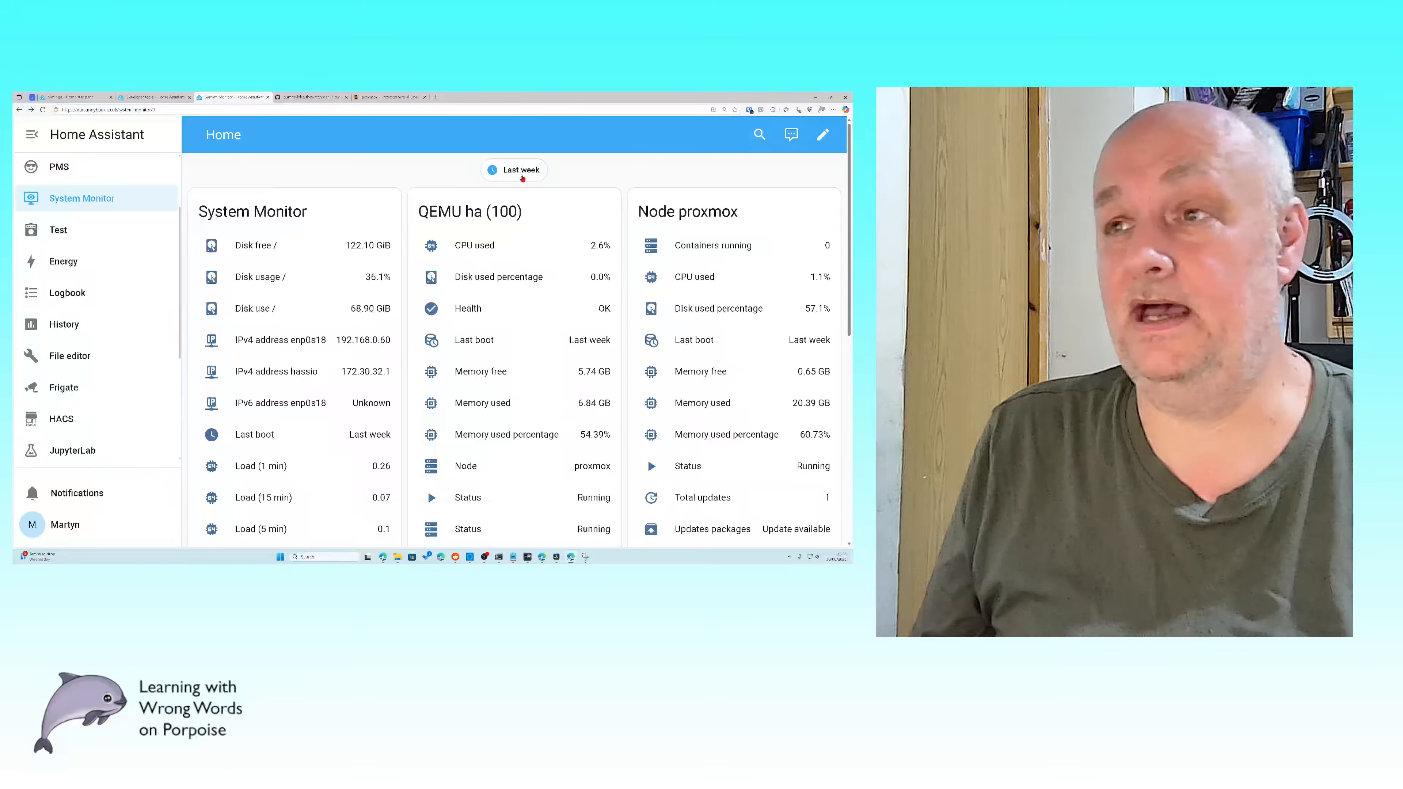
# Step: Reopen the last boot badge for editing, name it "Last System Reboot" and include the name in its displayed elements
pyautogui.click(821, 136)
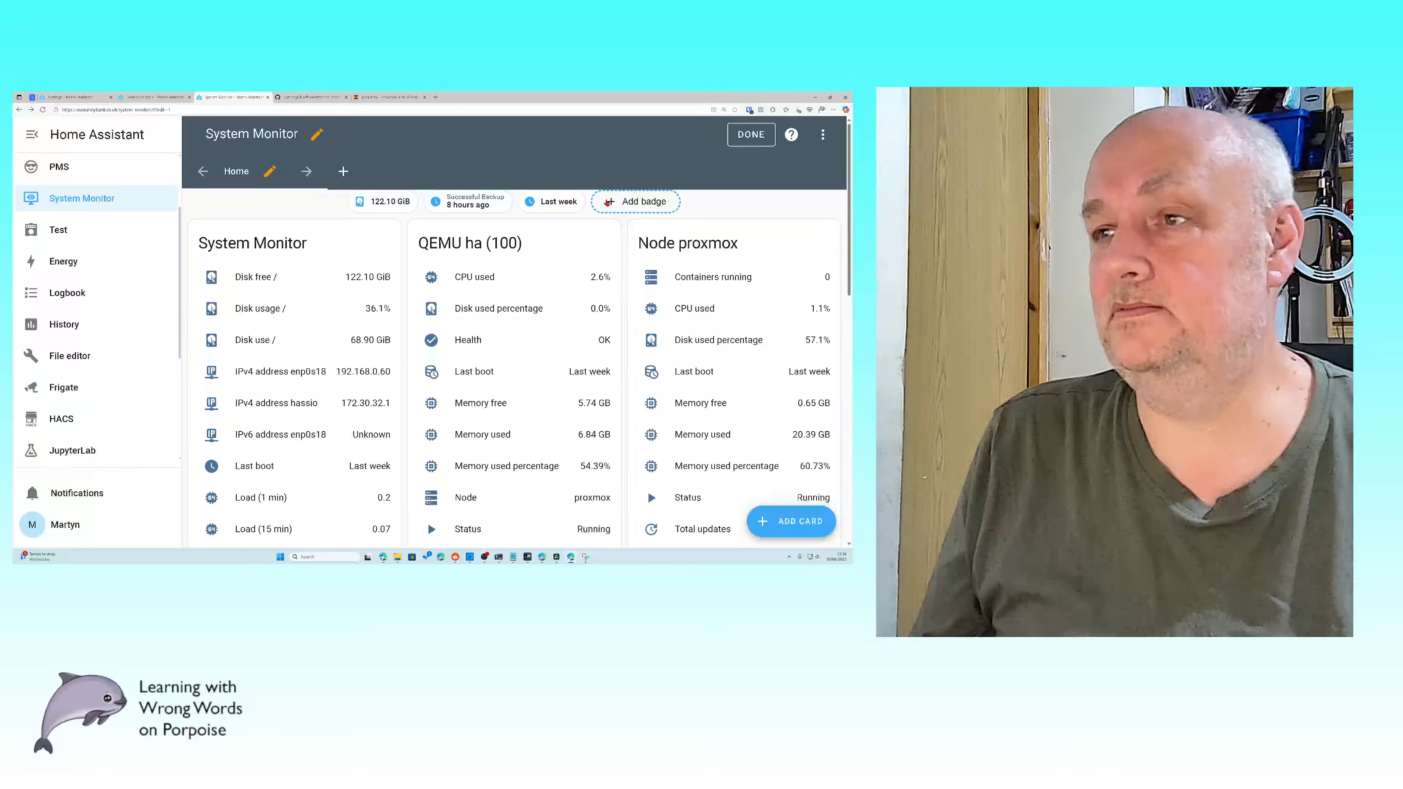
pyautogui.click(546, 201)
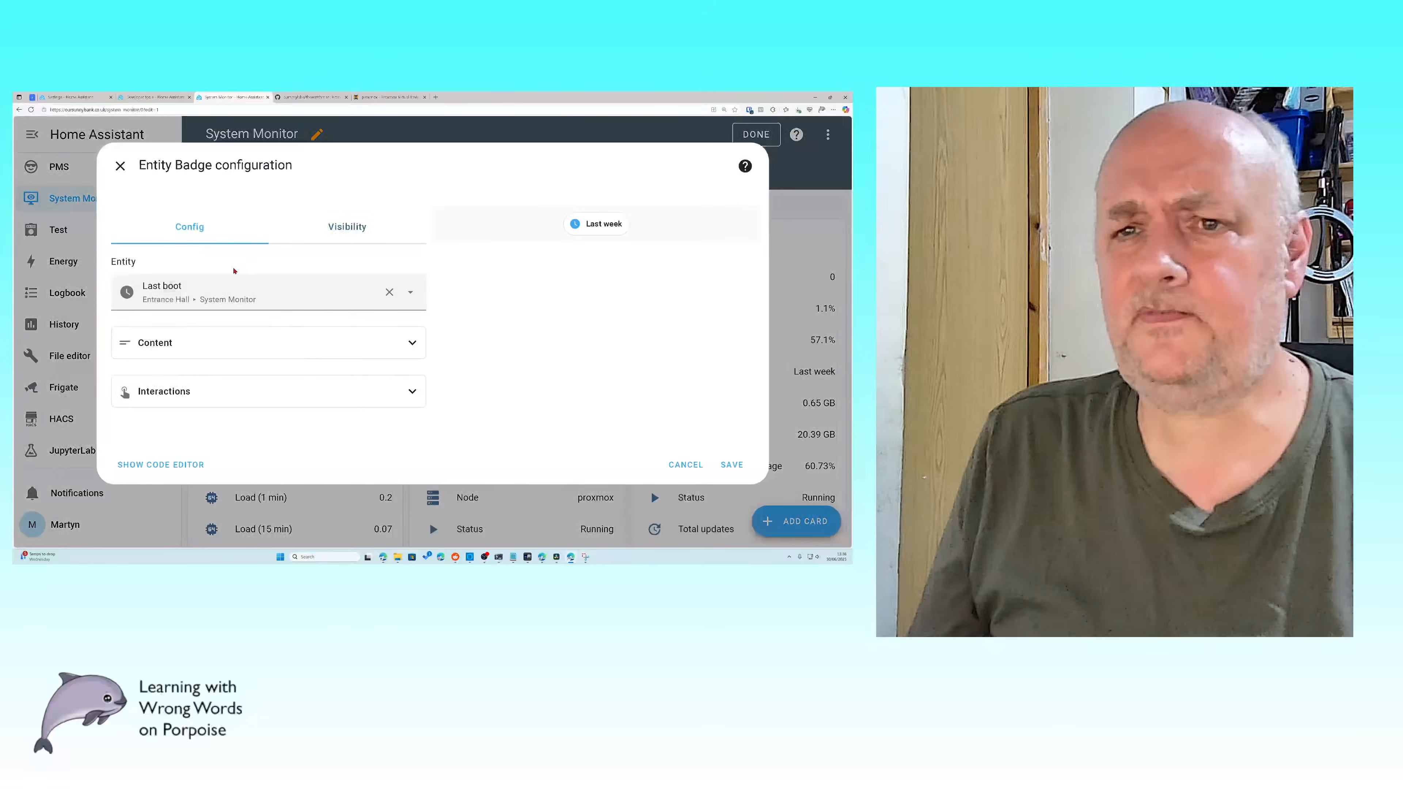
pyautogui.click(166, 345)
pyautogui.click(174, 392)
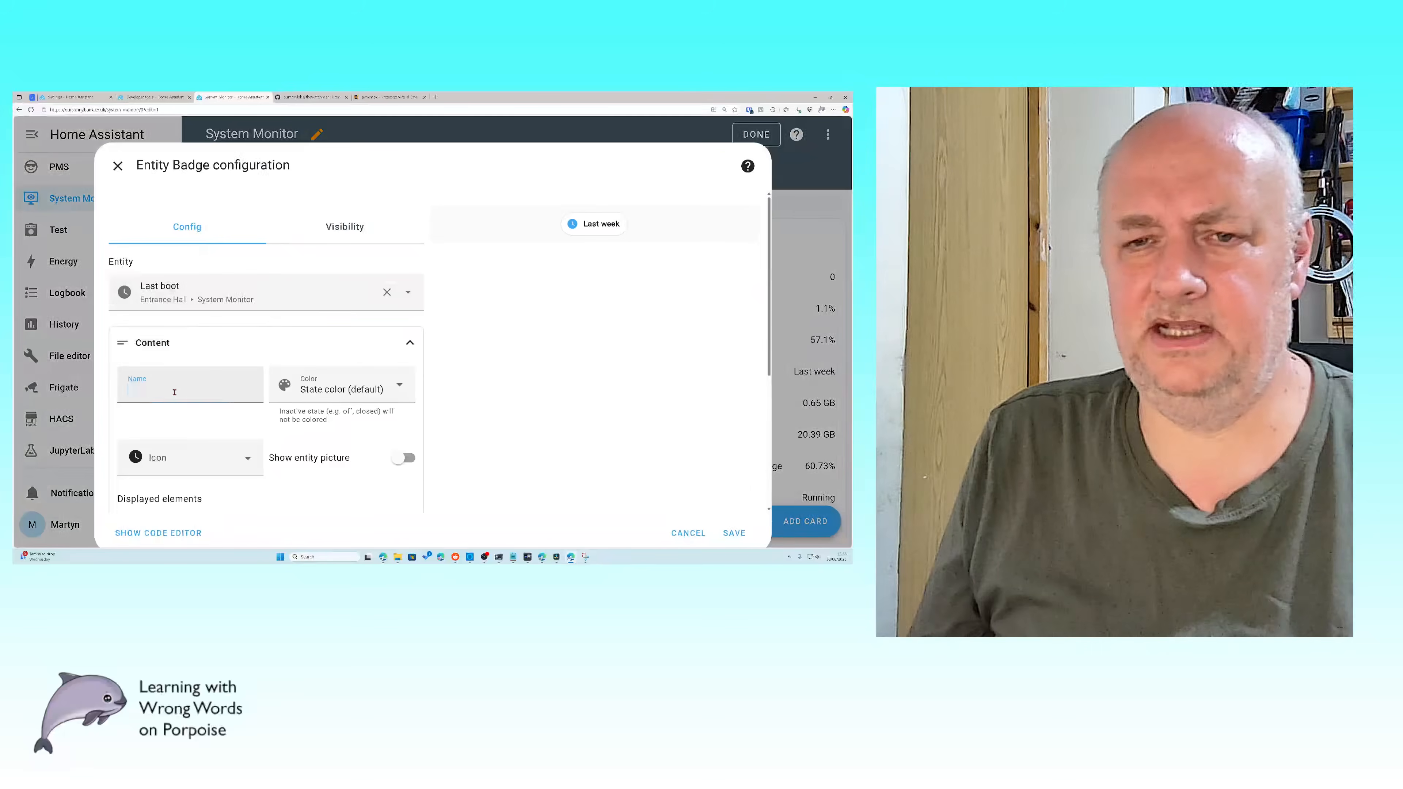
pyautogui.write('Last F')
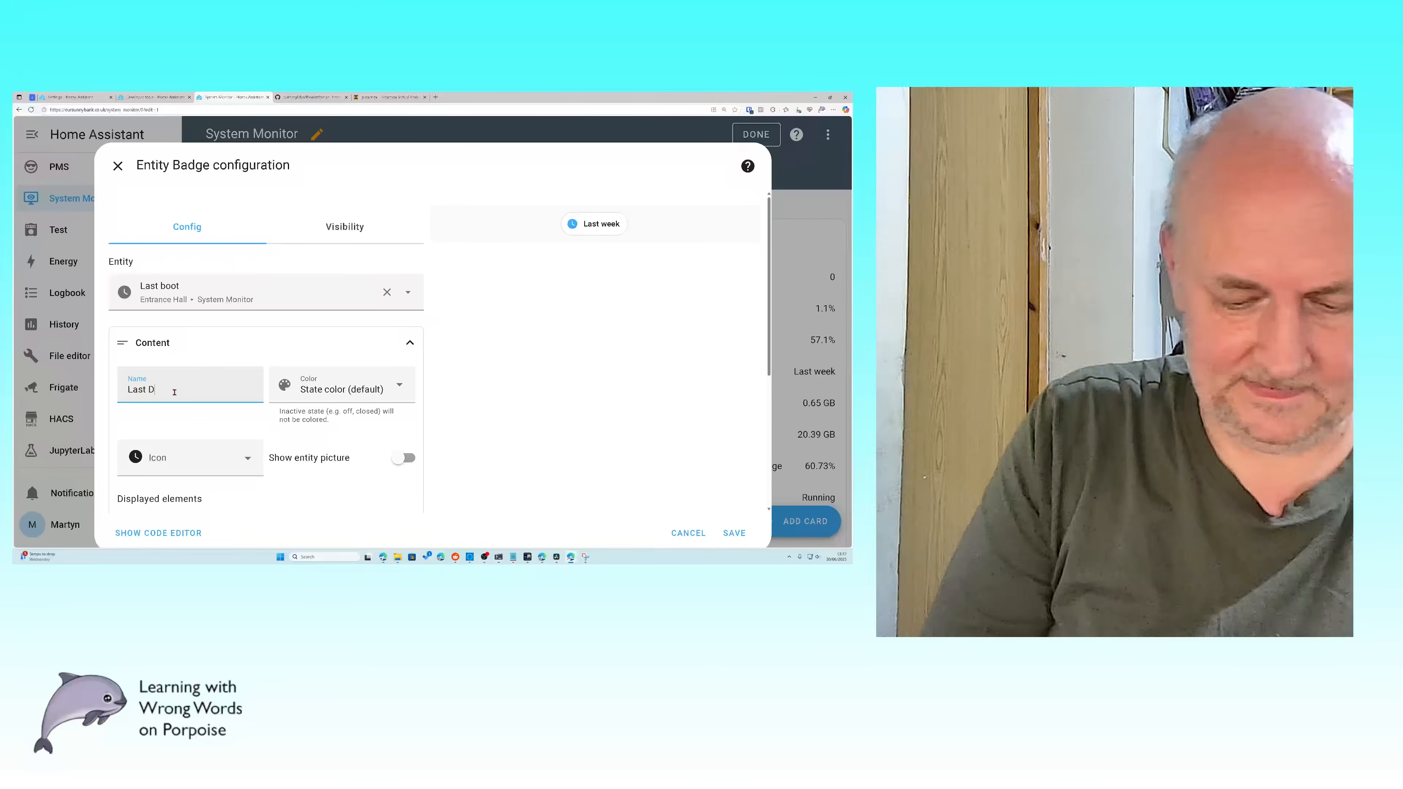
pyautogui.write('System Reboot')
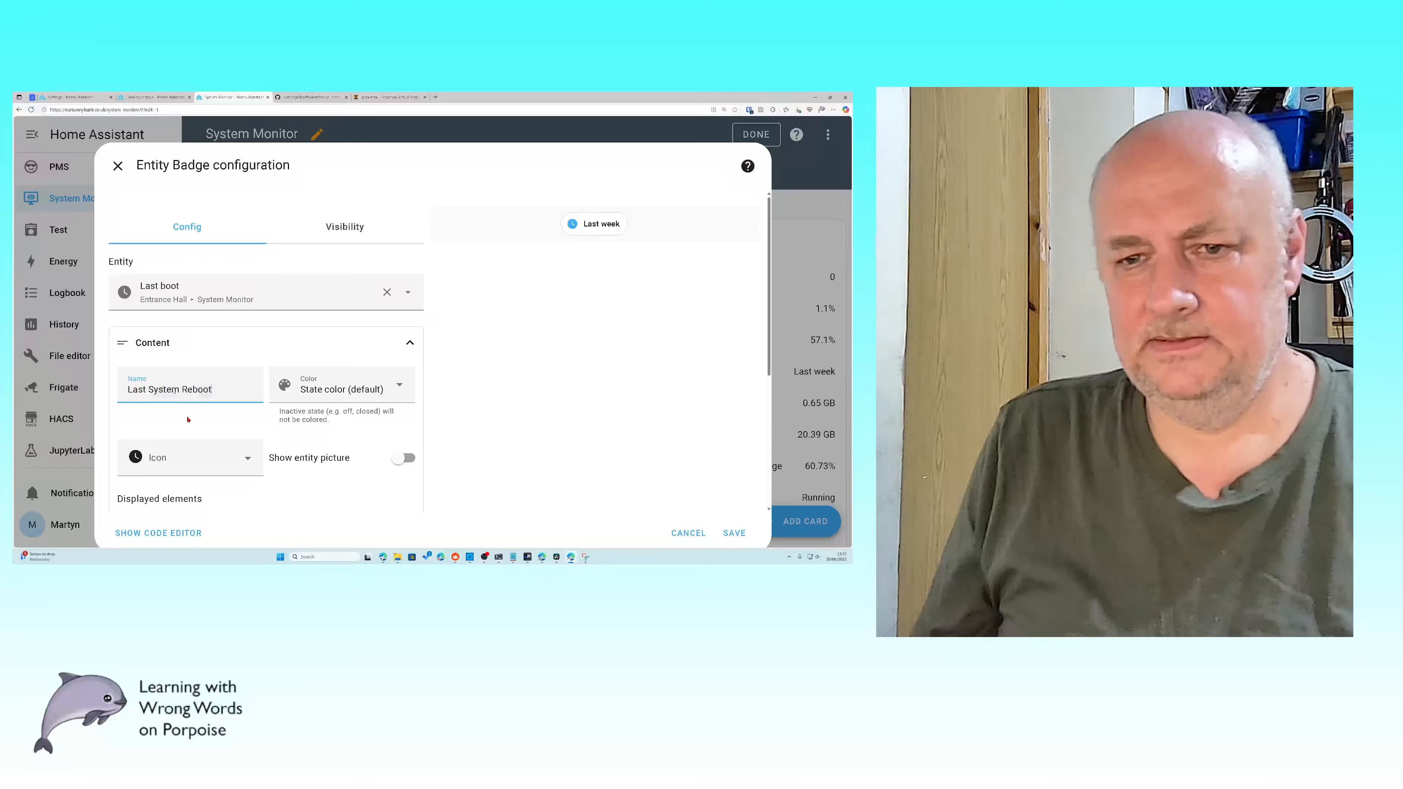
pyautogui.scroll(-3, 187, 419)
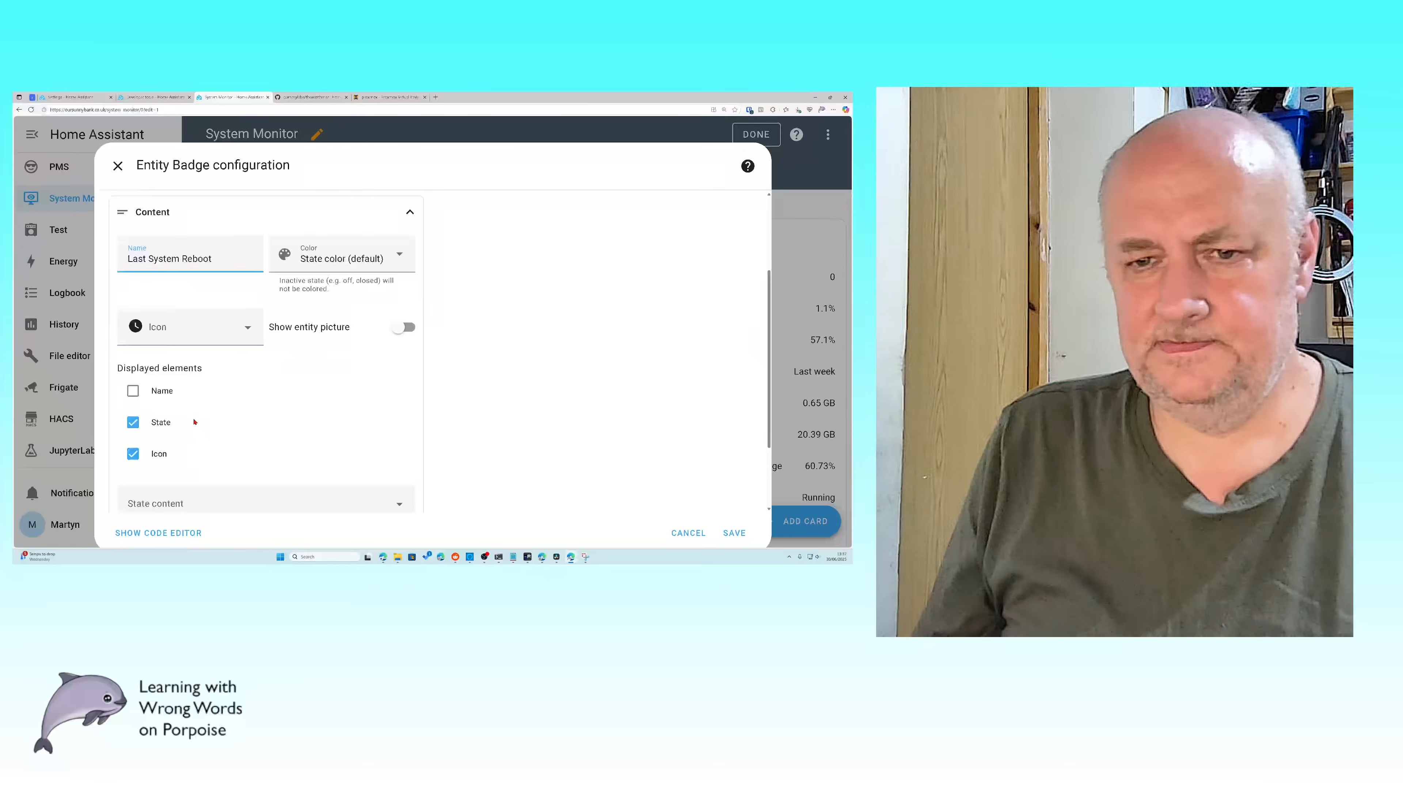
pyautogui.click(139, 389)
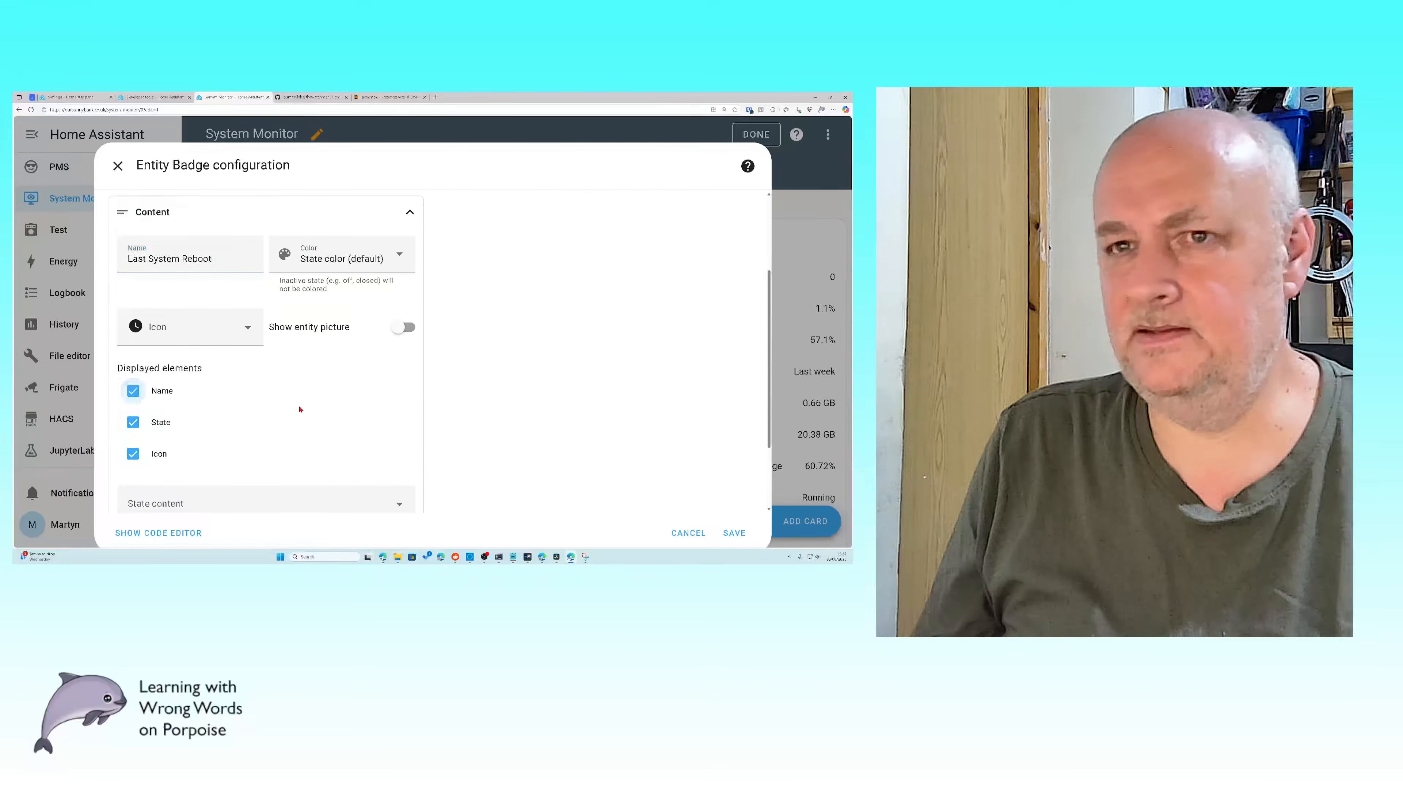
# Step: Set the Above threshold of the badge's numeric visibility condition to 7 and save the badge
pyautogui.scroll(3, 300, 408)
pyautogui.click(347, 226)
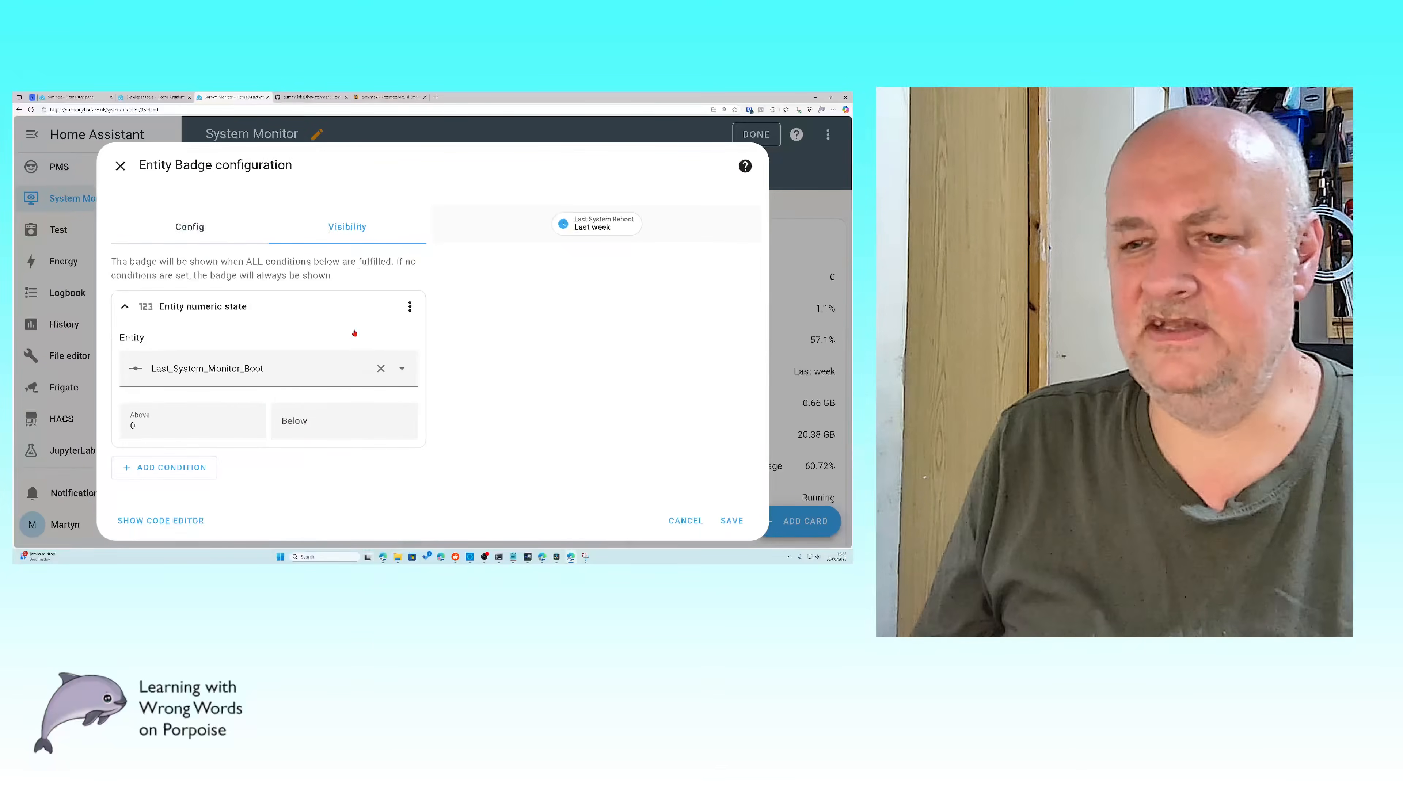
pyautogui.click(152, 427)
pyautogui.moveTo(156, 427); pyautogui.dragTo(125, 430)
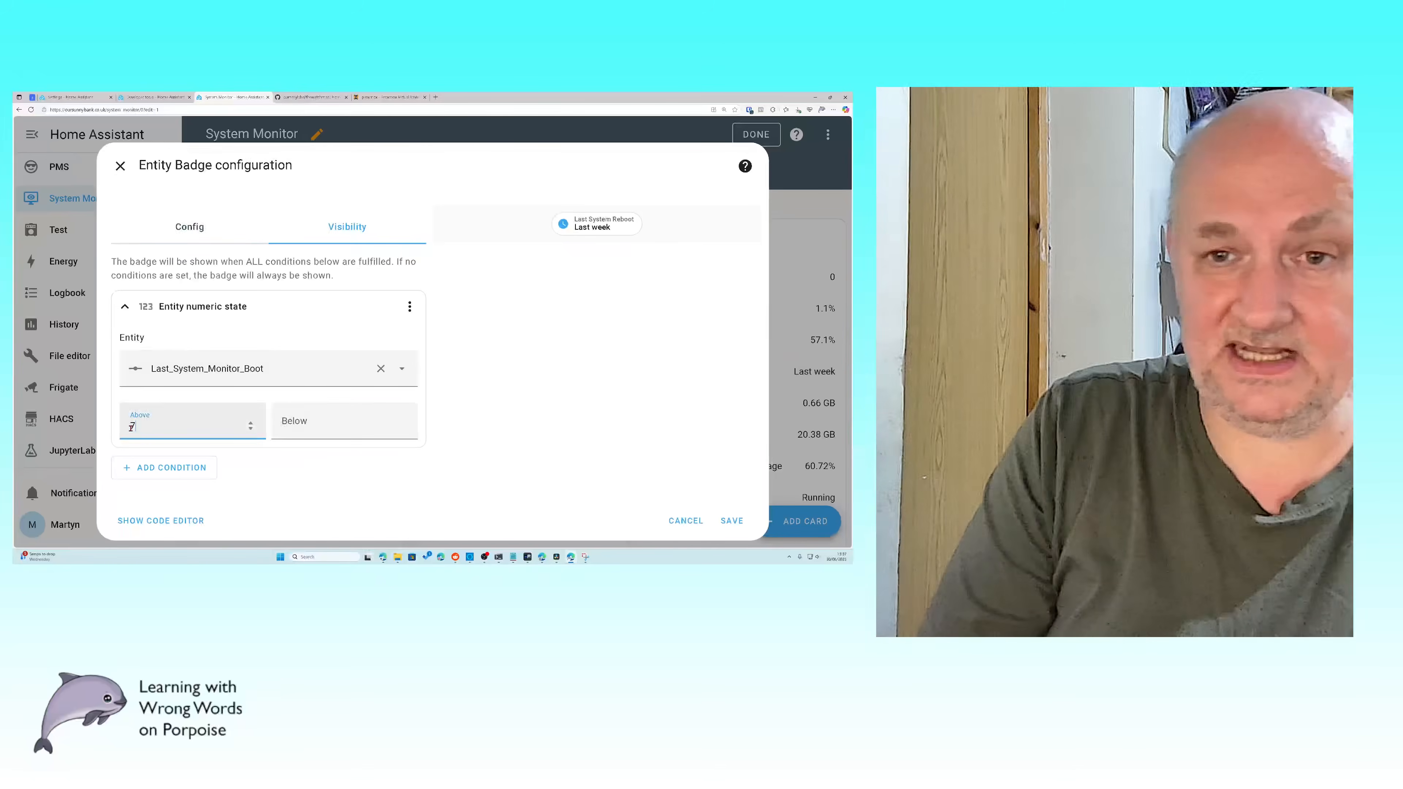
pyautogui.click(730, 521)
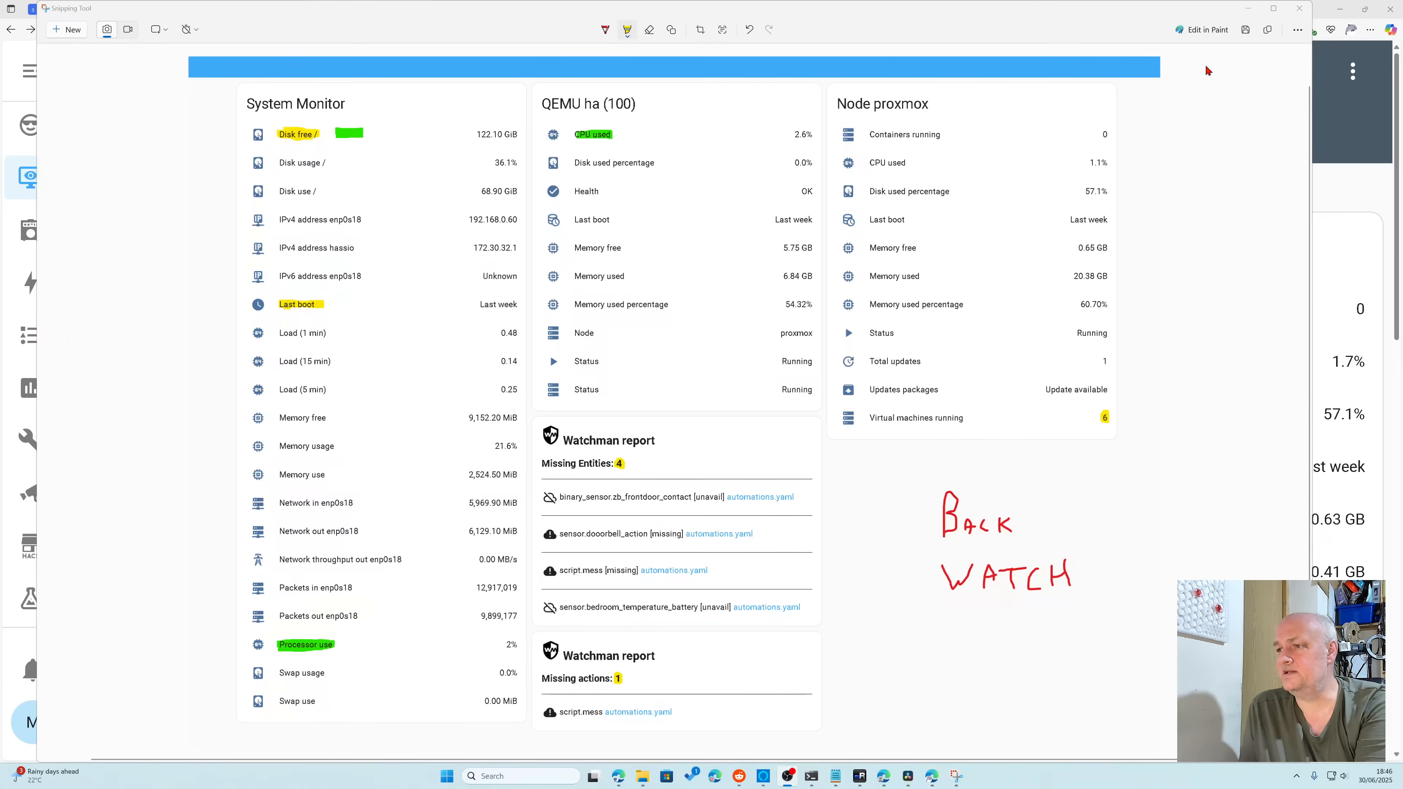
# Step: Return to the System Monitor dashboard and copy the entity ID node_proxmox_virtual_machines_running from the Virtual machines running sensor's settings
pyautogui.moveTo(1197, 10); pyautogui.dragTo(0, 75)
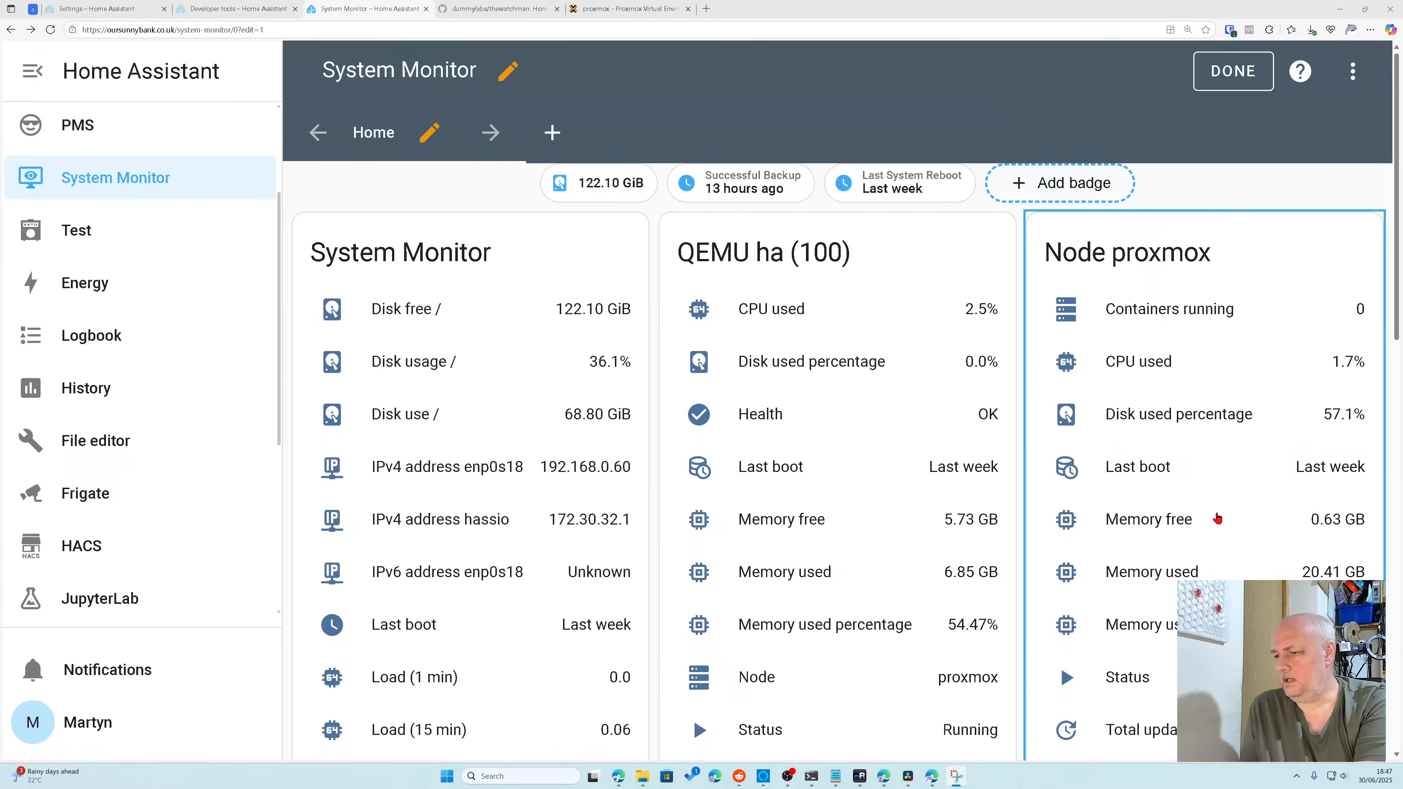
pyautogui.scroll(-5, 1209, 522)
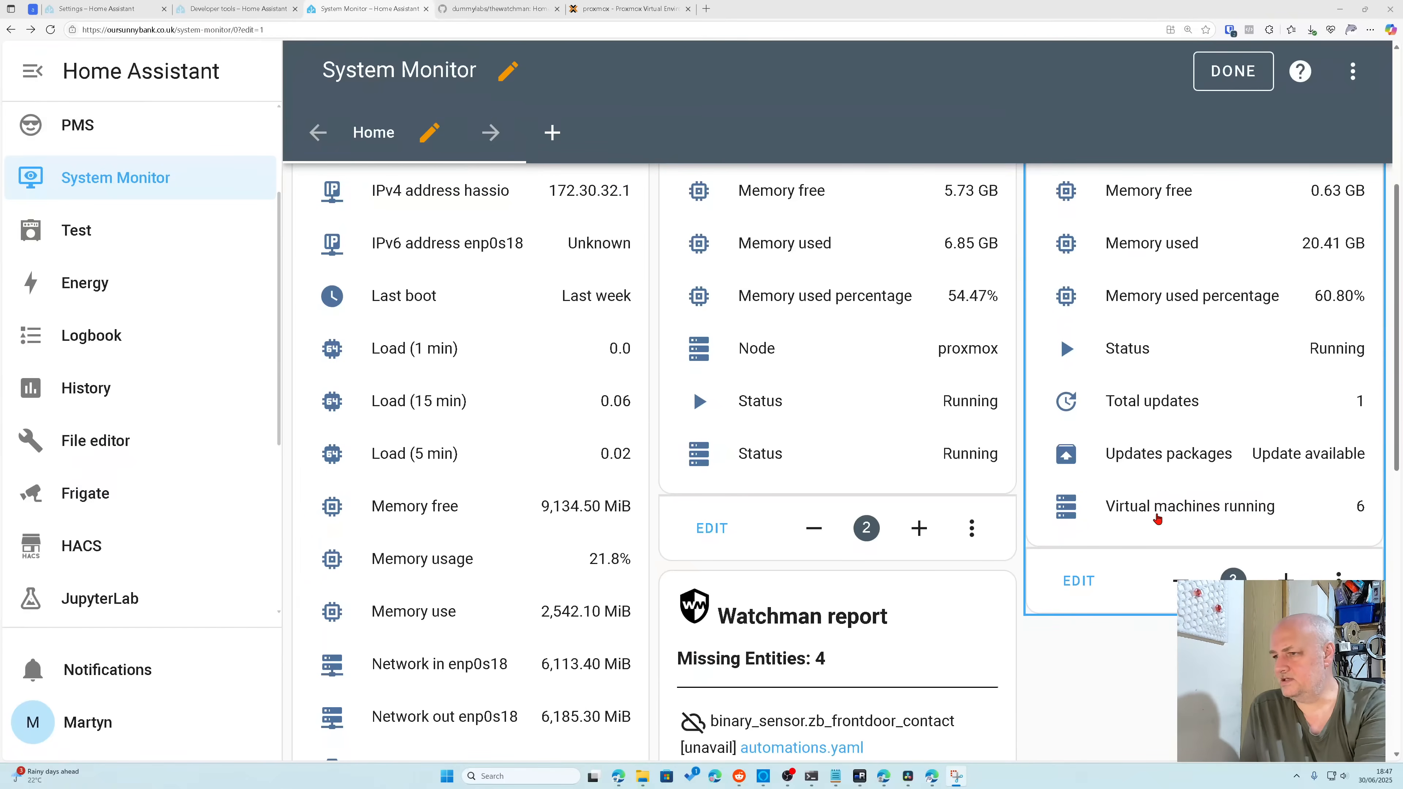
pyautogui.click(1158, 508)
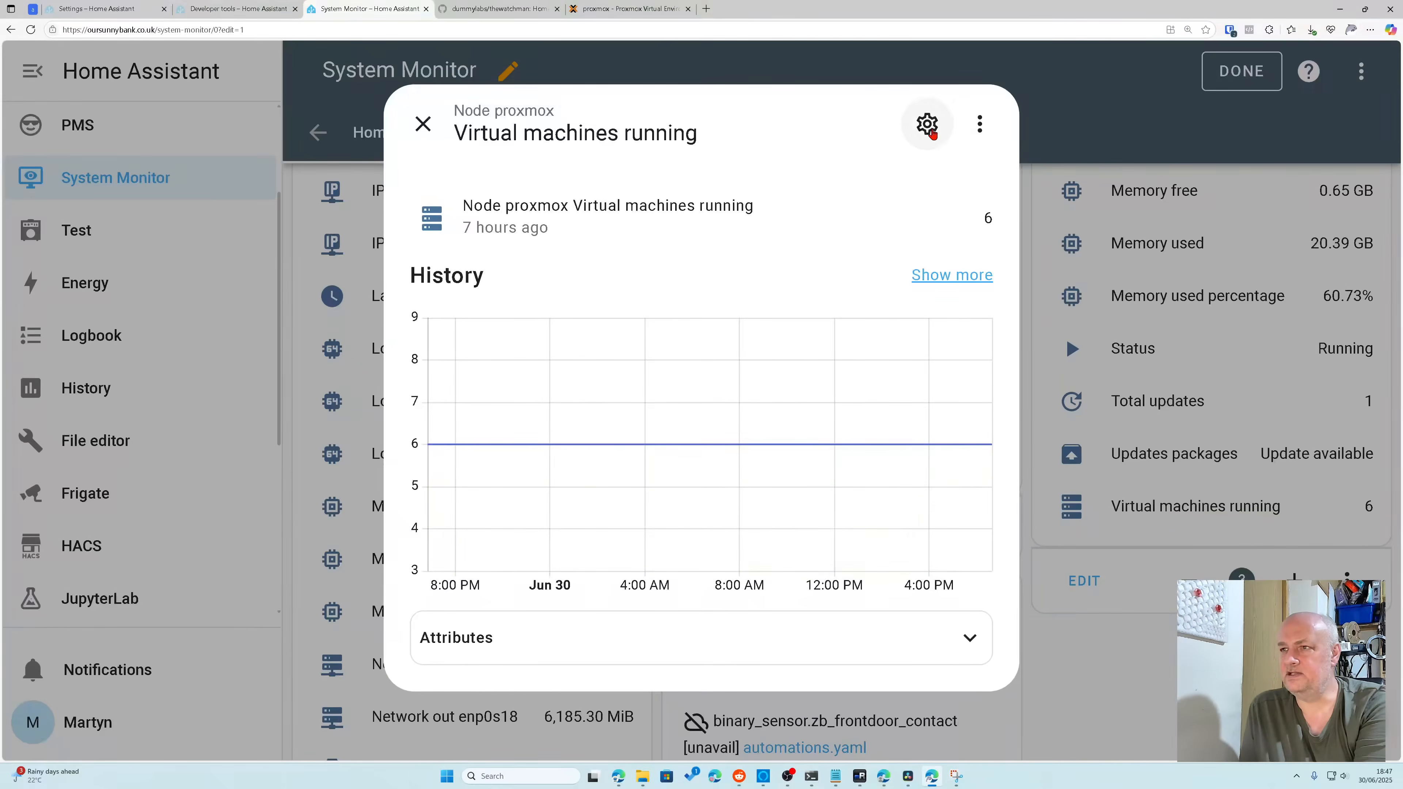
pyautogui.click(928, 124)
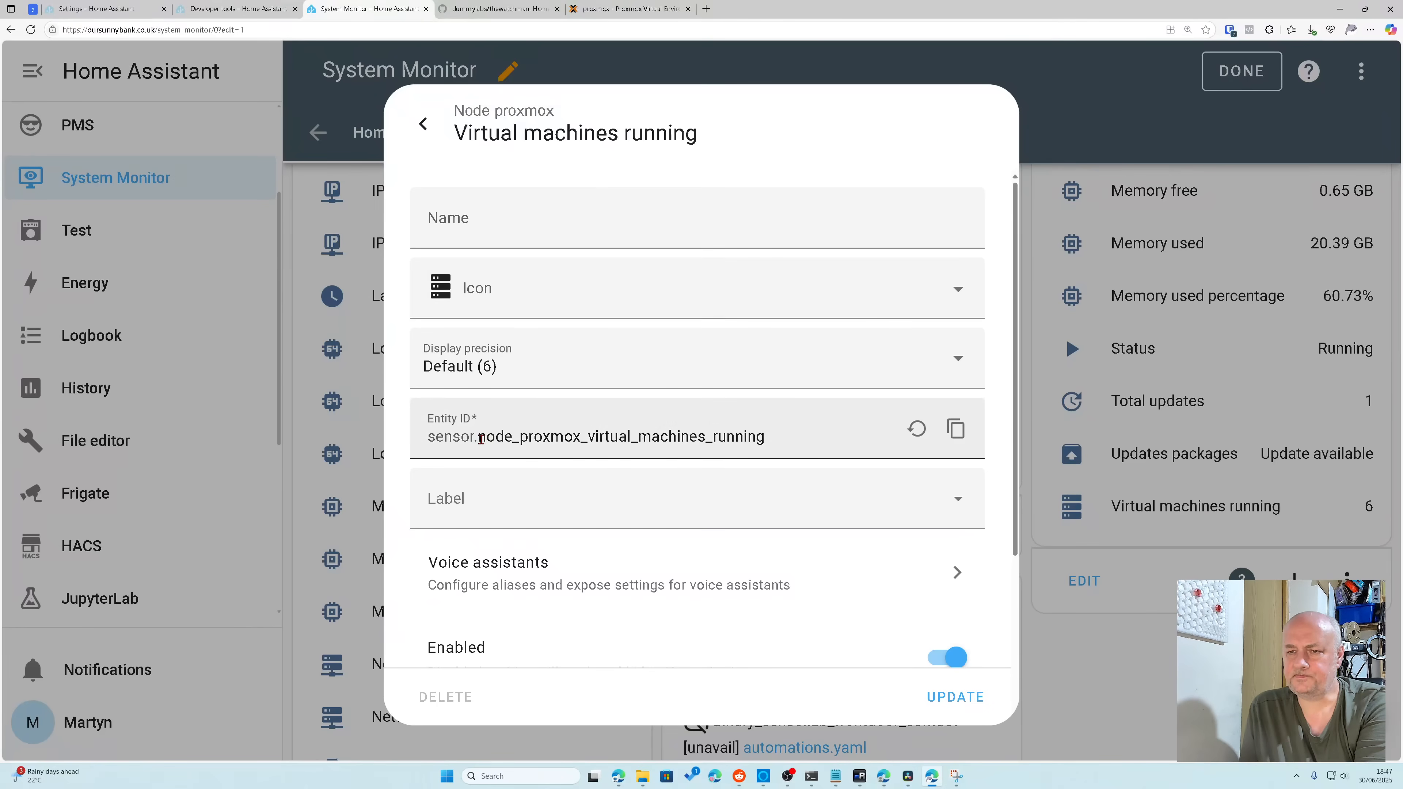
pyautogui.moveTo(481, 438); pyautogui.dragTo(760, 437)
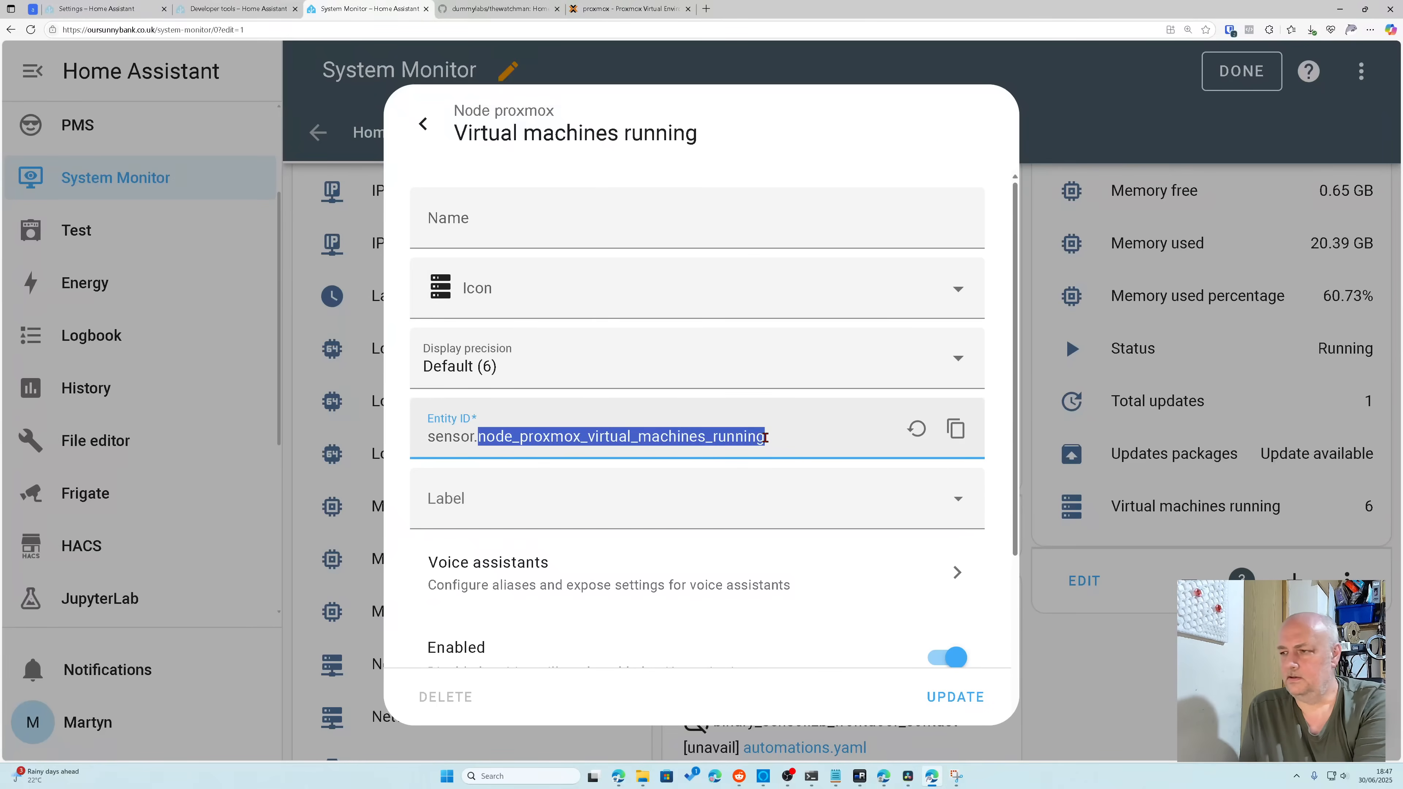
pyautogui.rightClick(728, 437)
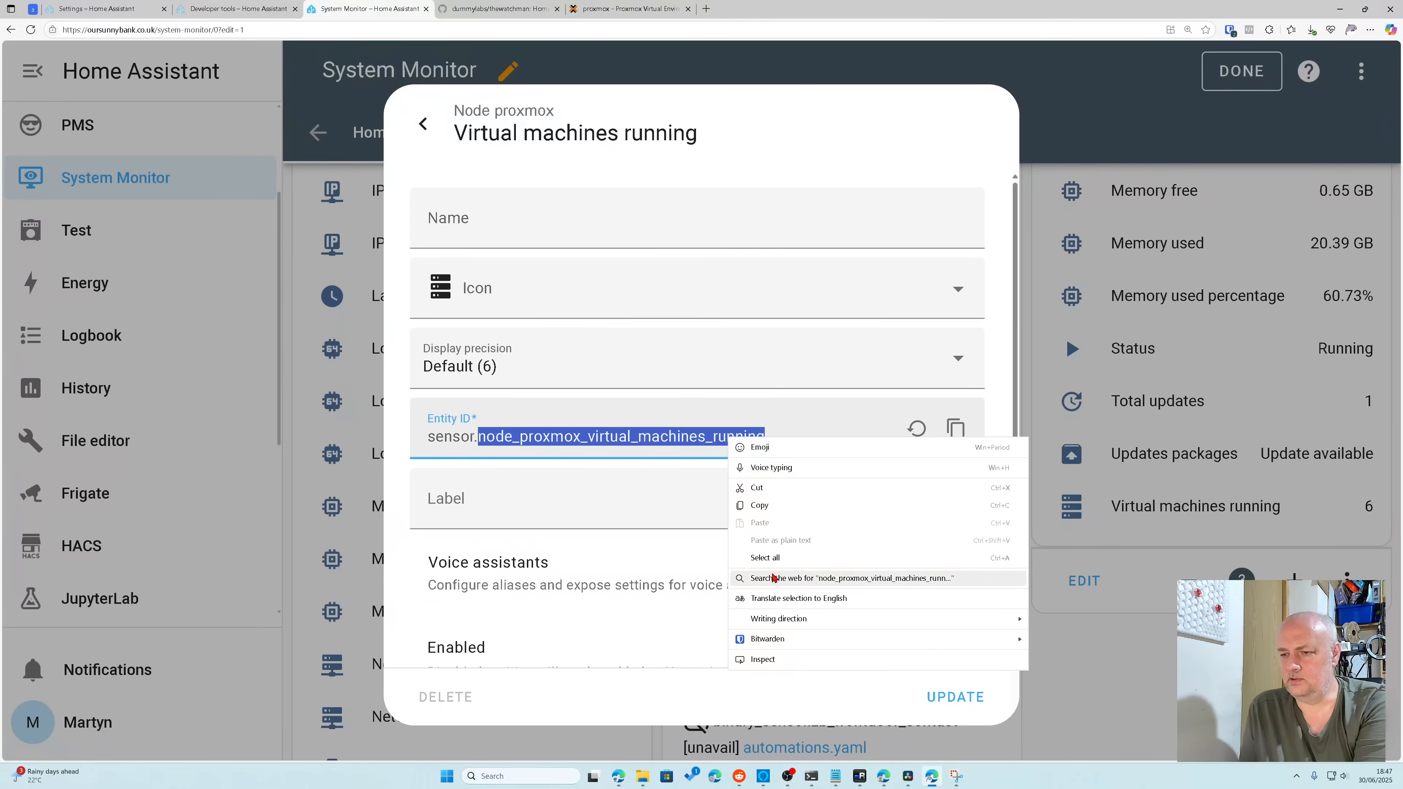
pyautogui.click(760, 505)
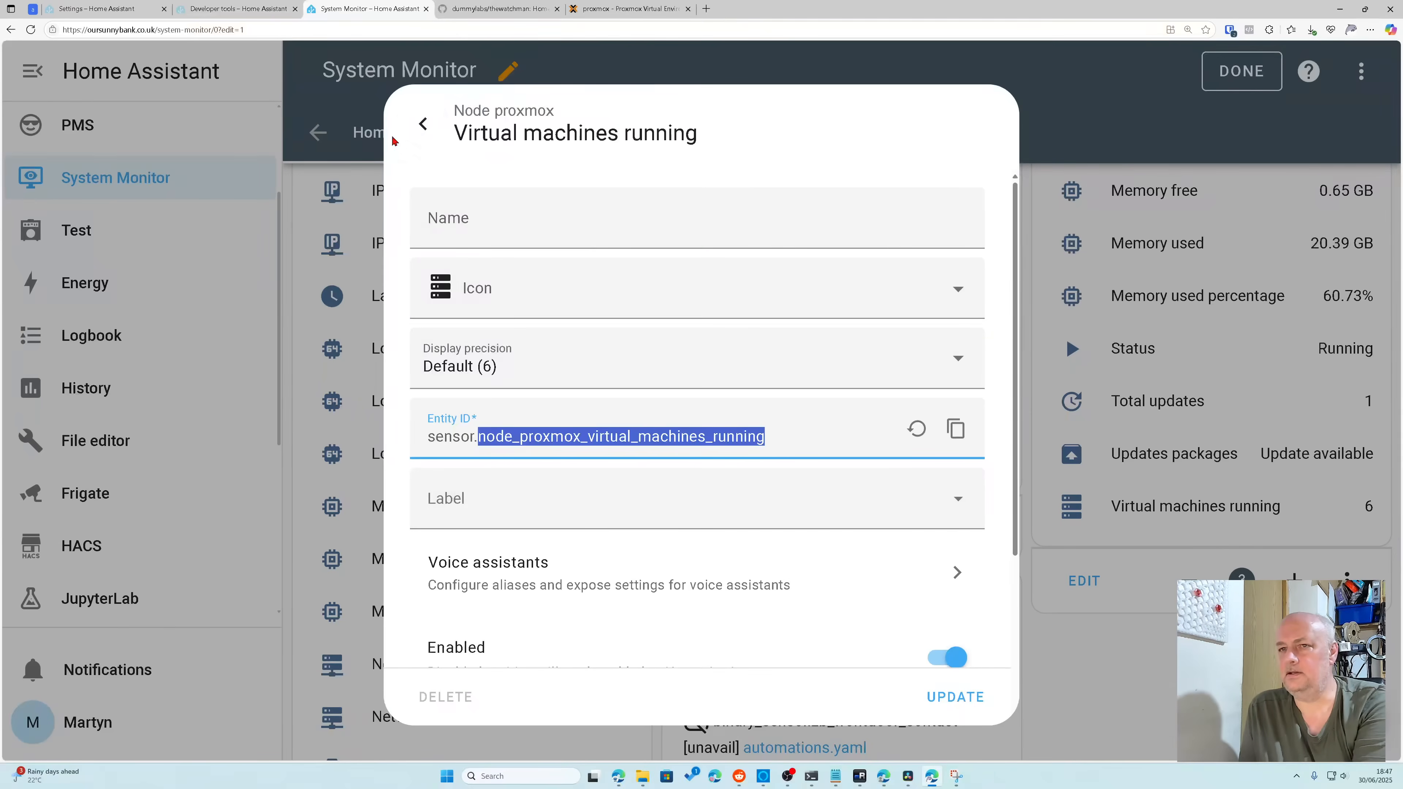
pyautogui.click(409, 136)
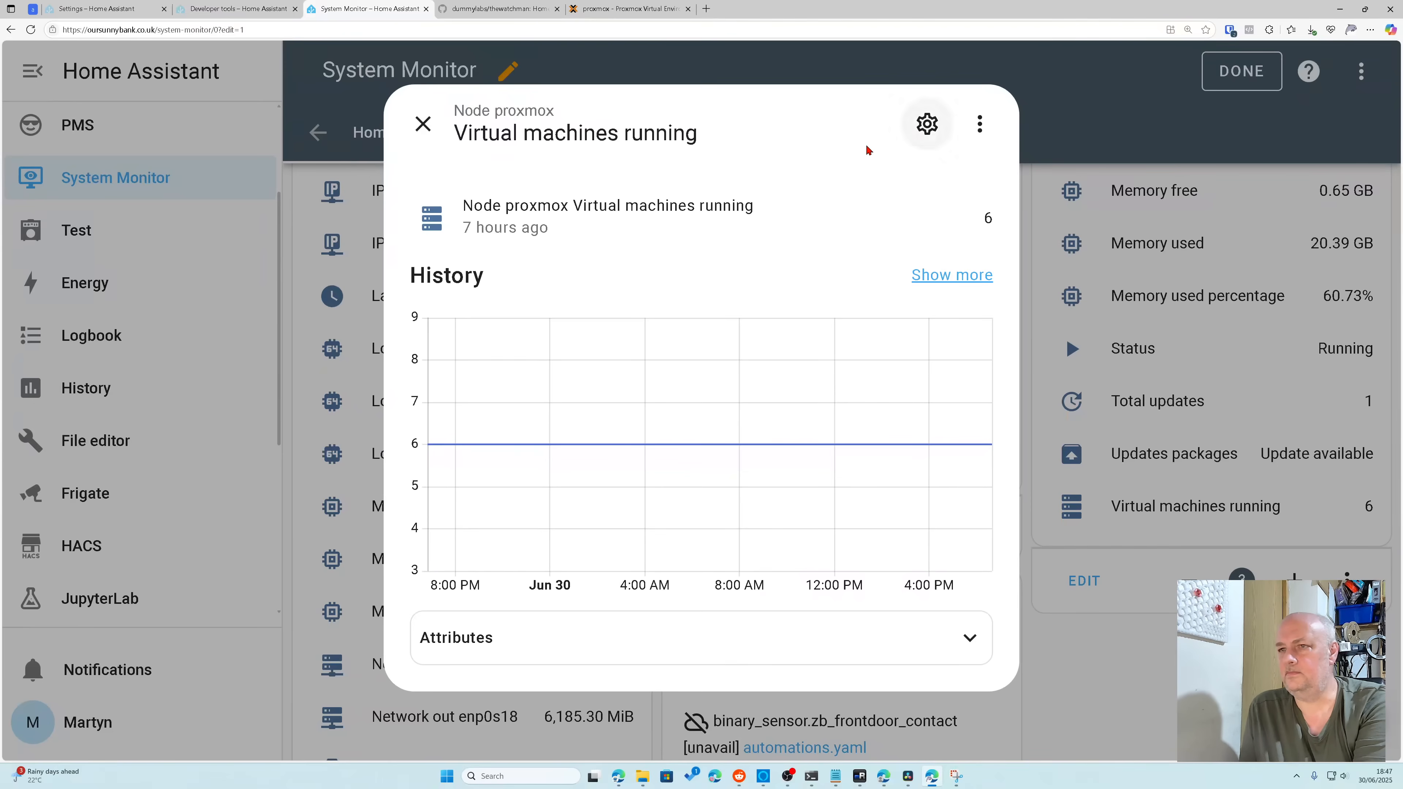
pyautogui.click(424, 139)
pyautogui.scroll(5, 1089, 191)
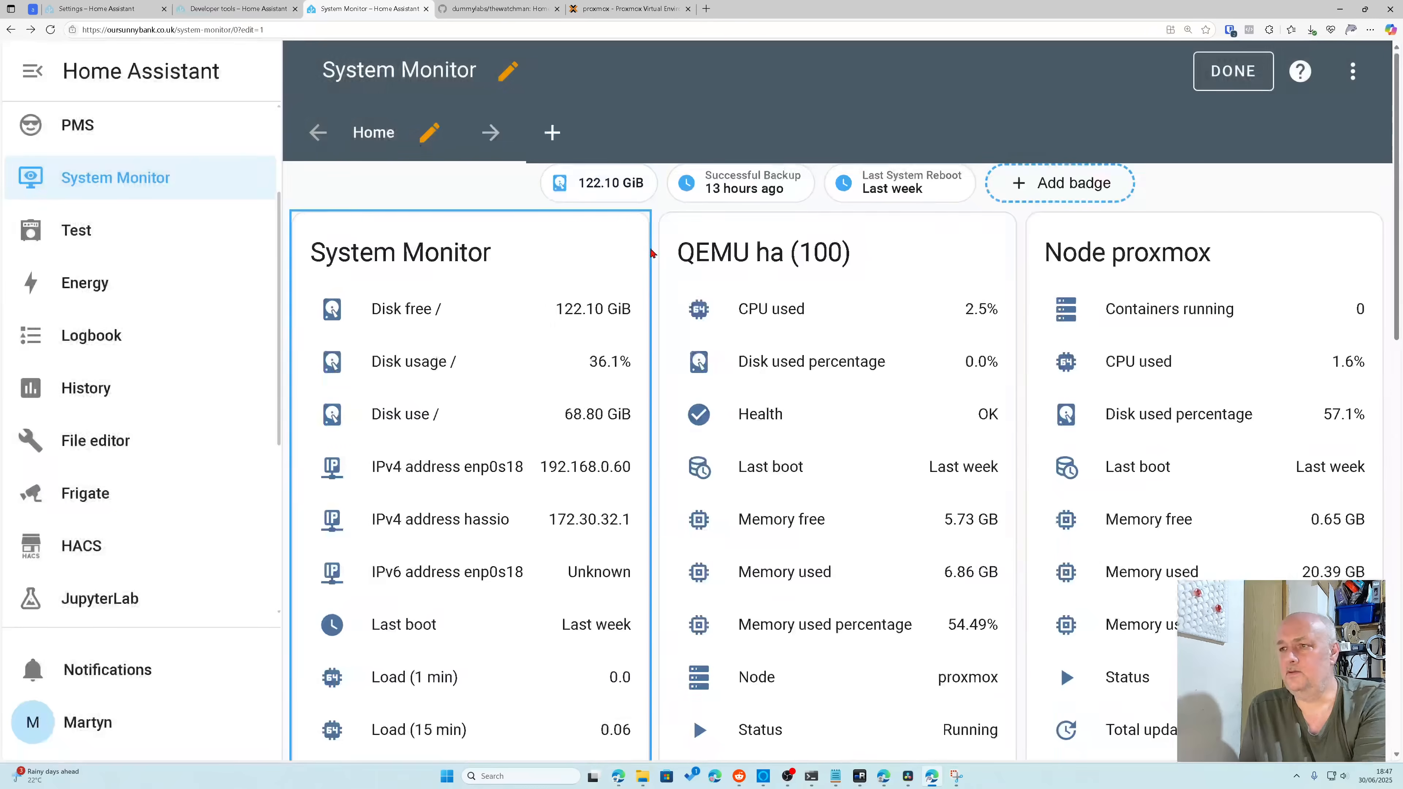
# Step: Start a new Entity badge in the dashboard's Home view
pyautogui.click(1090, 191)
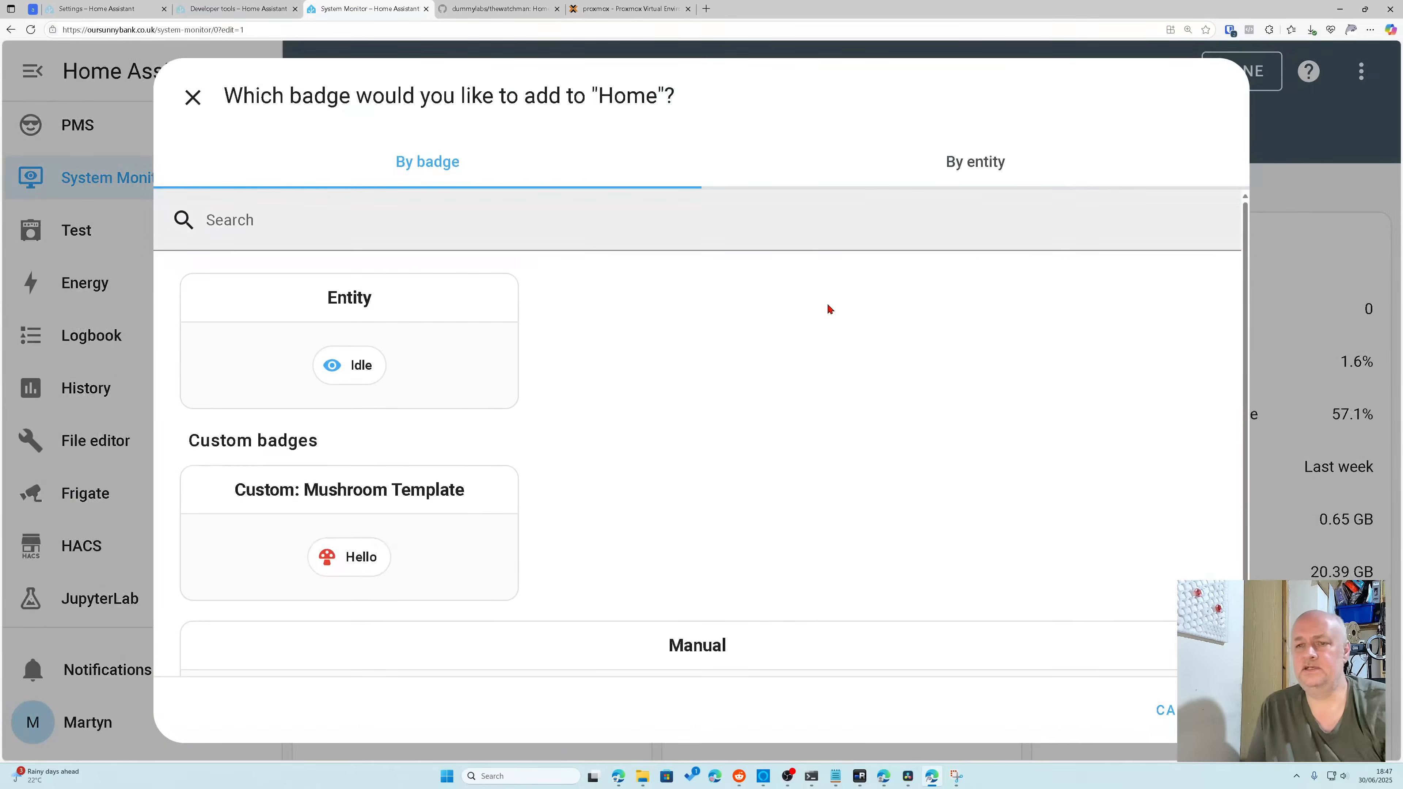
pyautogui.click(358, 367)
pyautogui.click(443, 345)
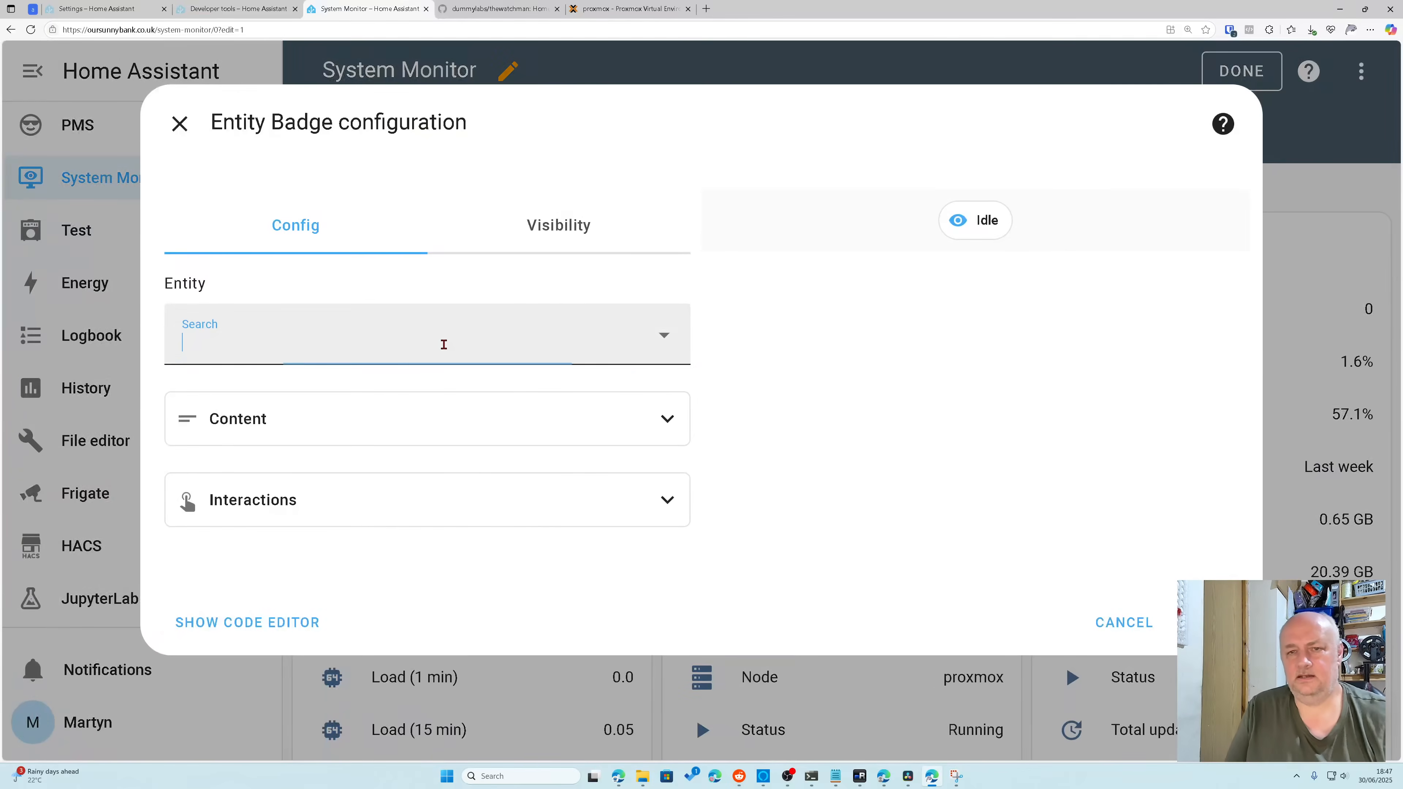
pyautogui.write('noder')
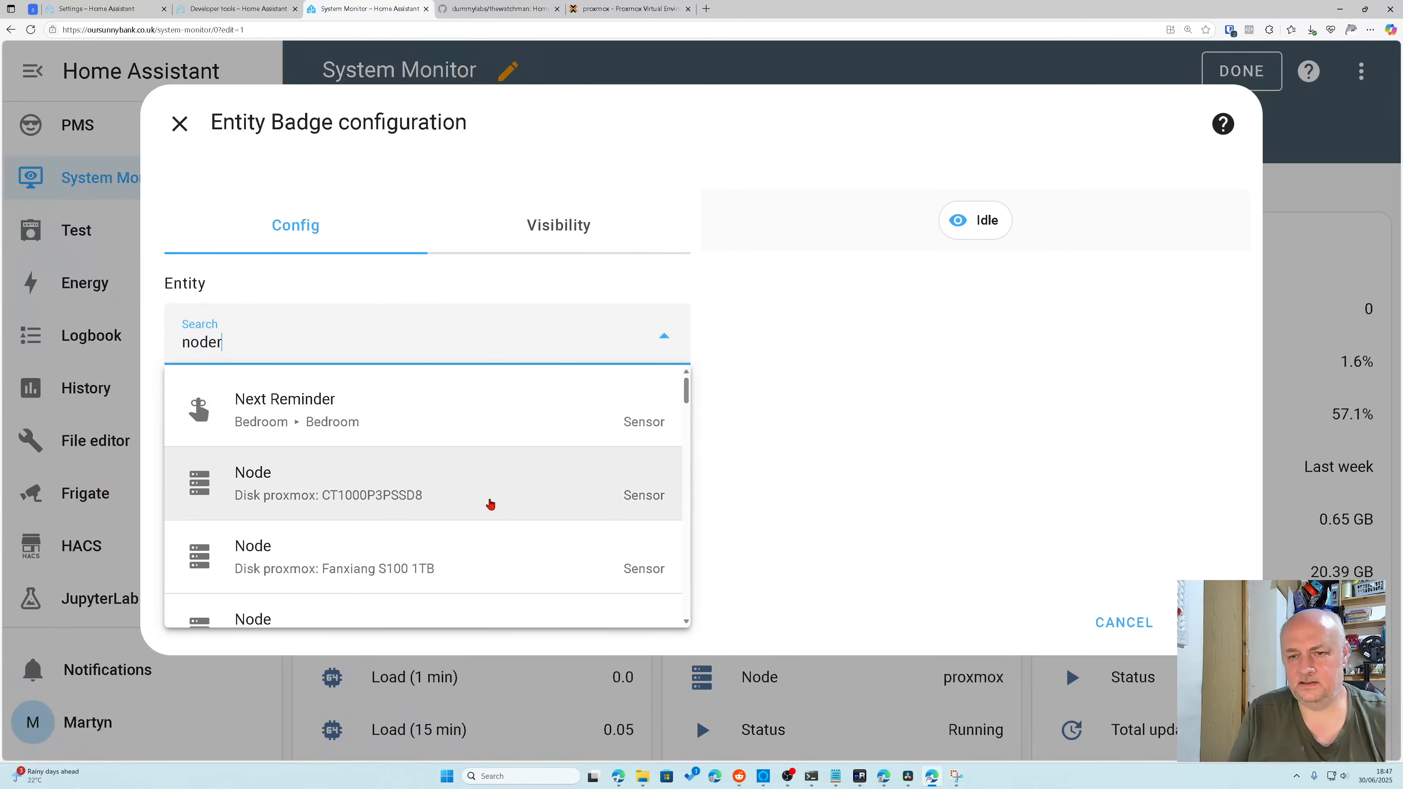
pyautogui.scroll(-3, 494, 501)
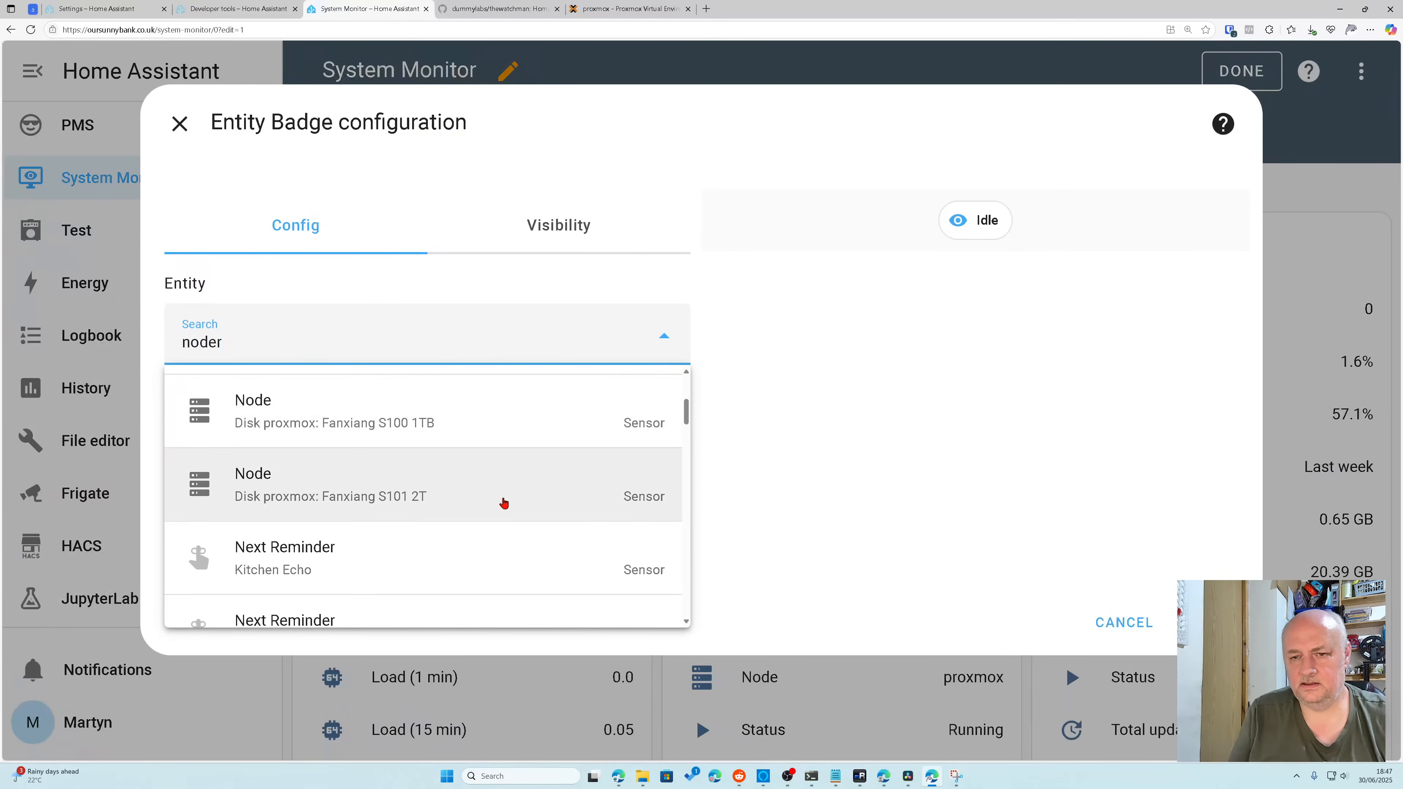
pyautogui.scroll(-5, 505, 502)
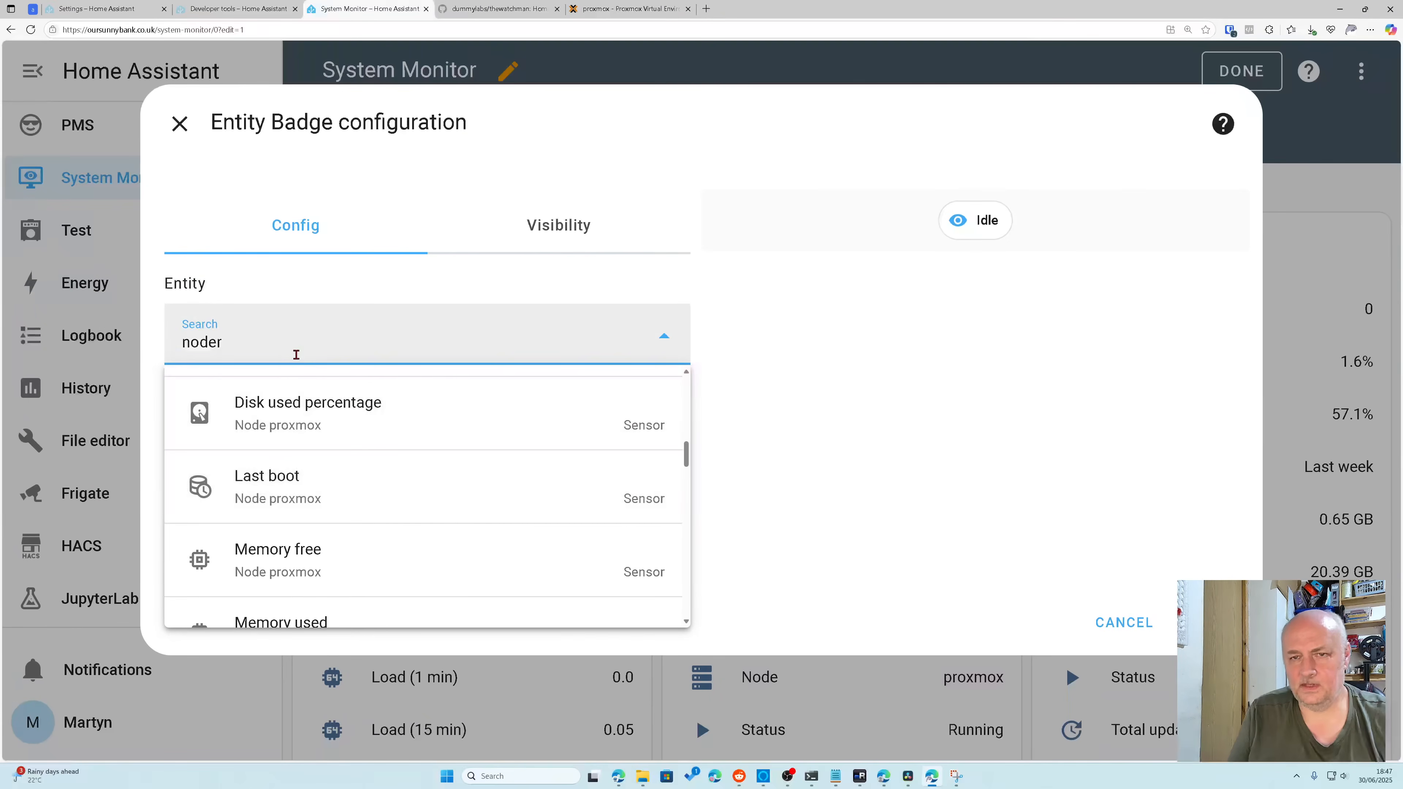
pyautogui.press('BackSpace')
pyautogui.press('BackSpace')
pyautogui.press('BackSpace')
pyautogui.press('BackSpace')
pyautogui.press('BackSpace')
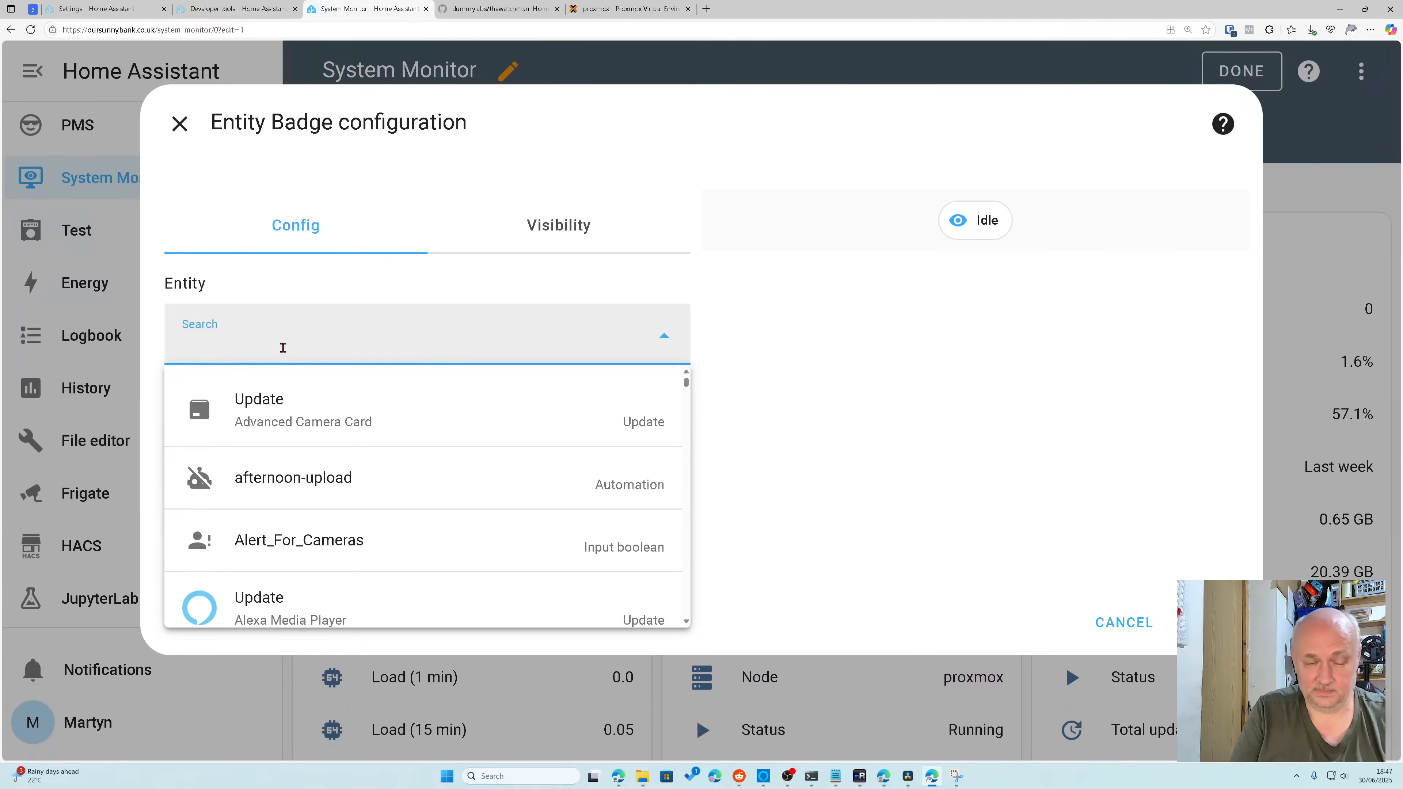
# Step: Set the badge's entity to Virtual machines running of Node proxmox using the copied ID, and include the name in its displayed elements
pyautogui.hotkey('ctrl', 'v')
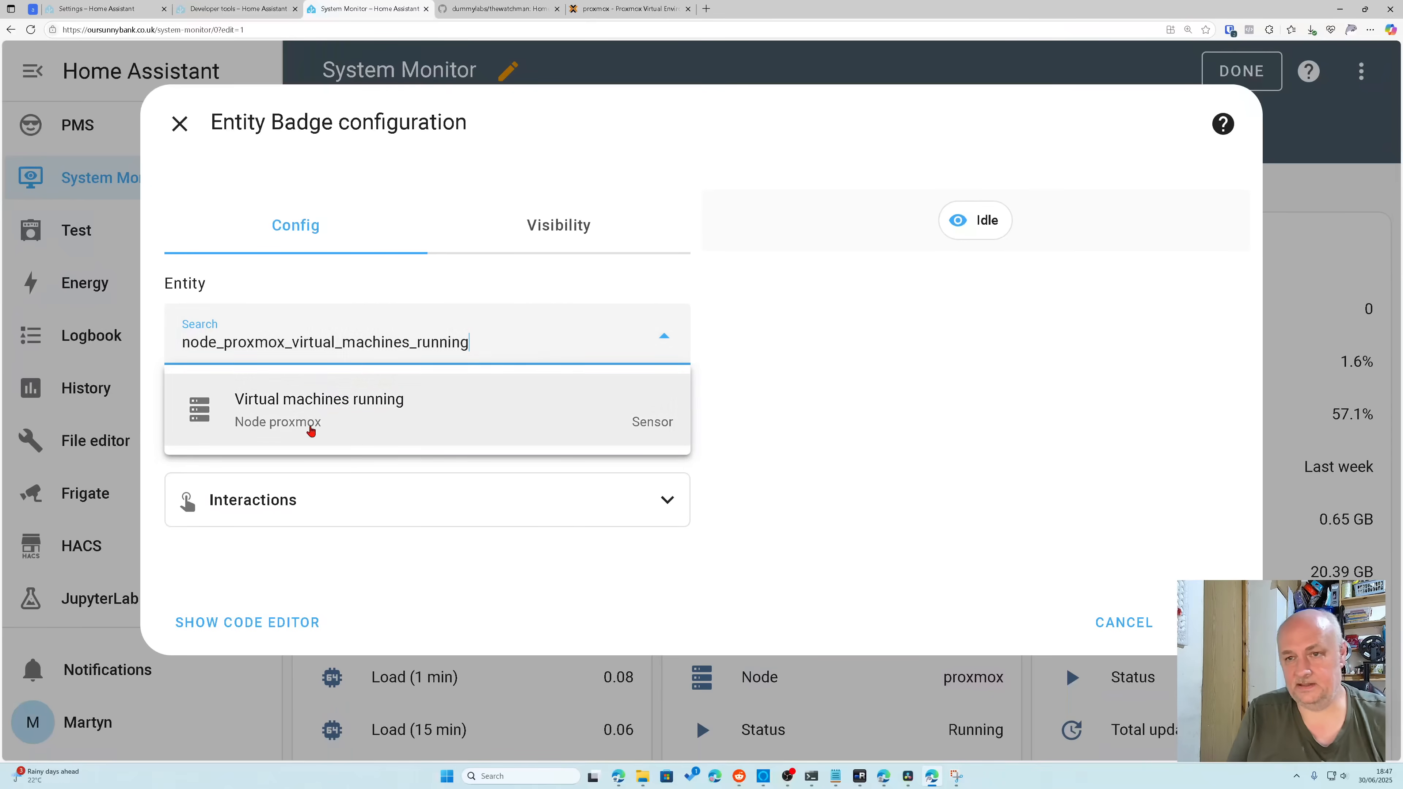
pyautogui.click(314, 429)
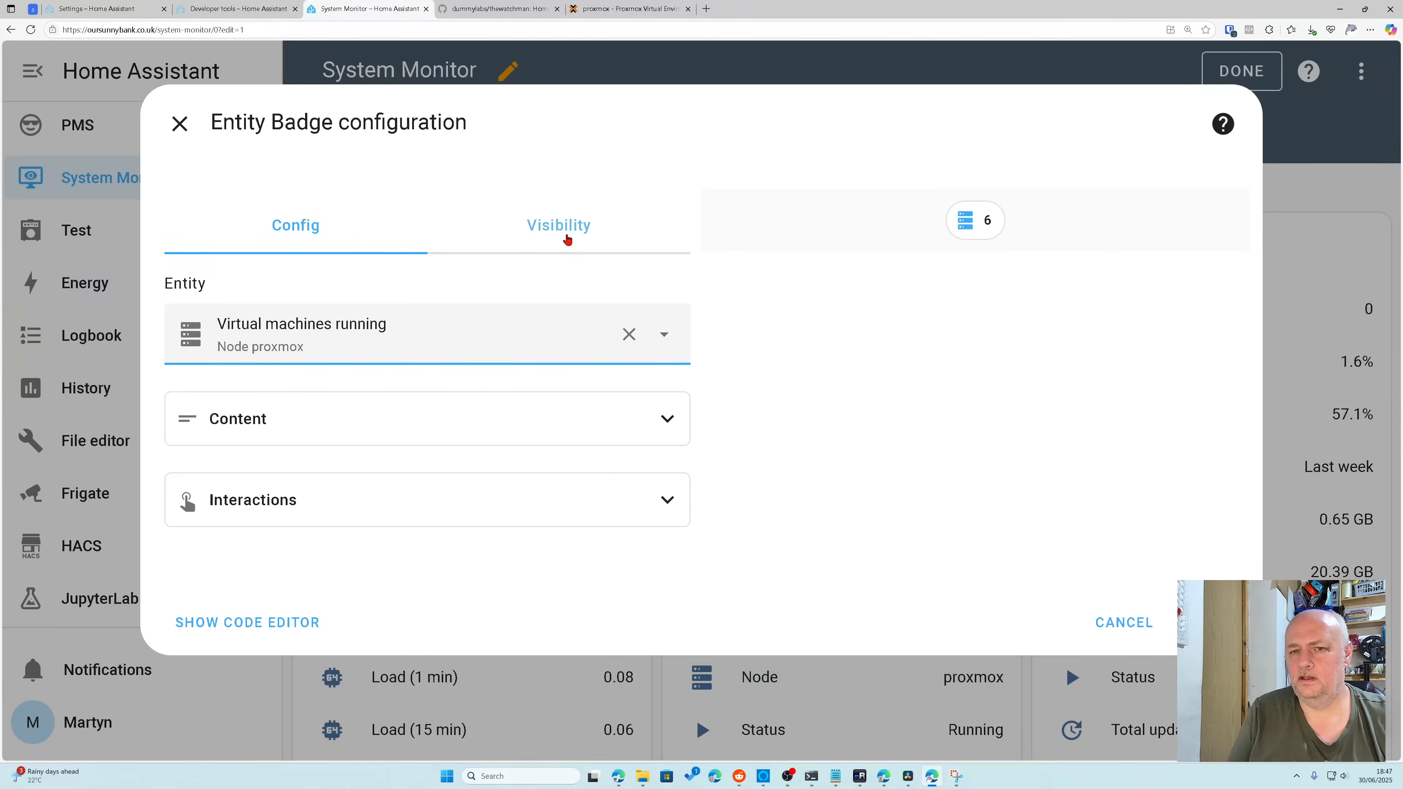
pyautogui.click(665, 418)
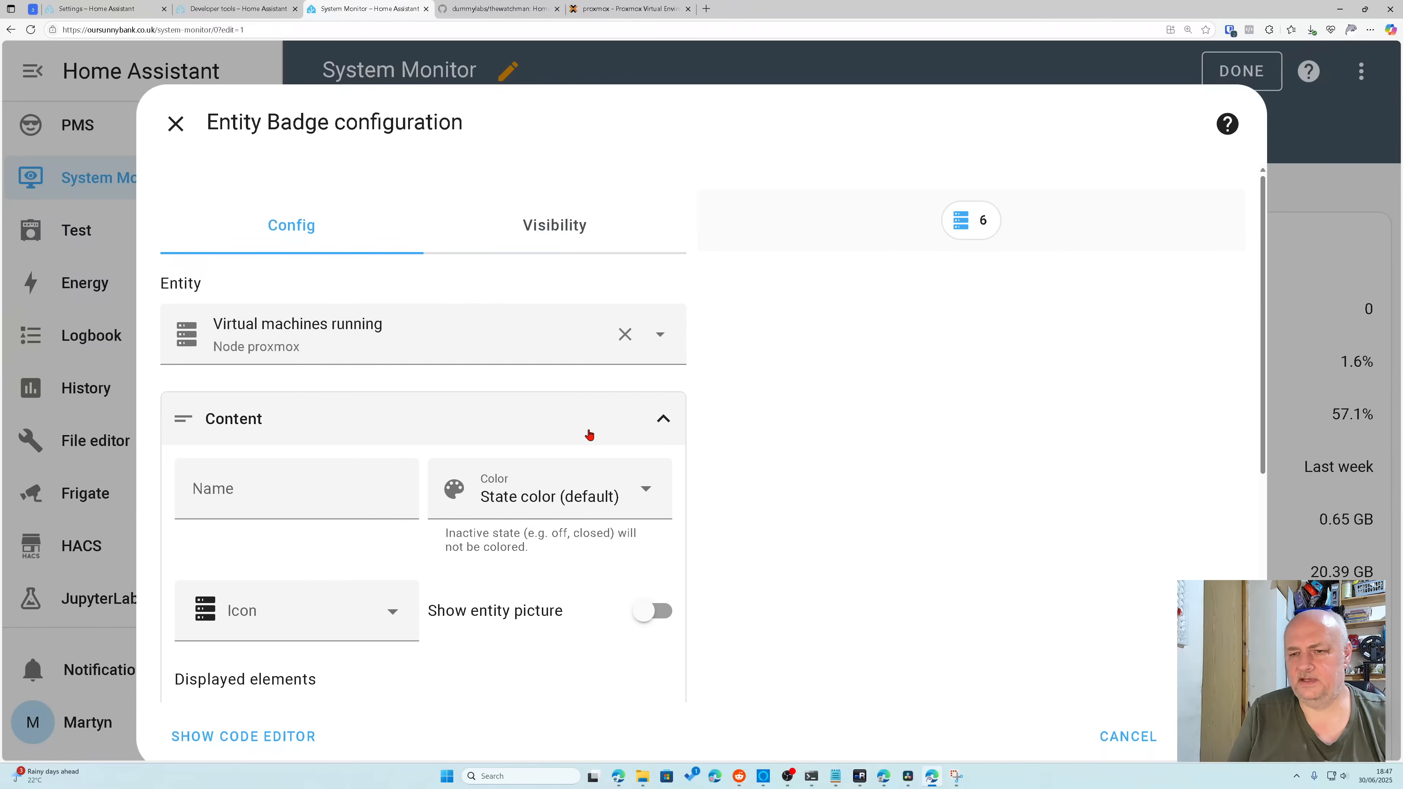
pyautogui.scroll(-2, 589, 434)
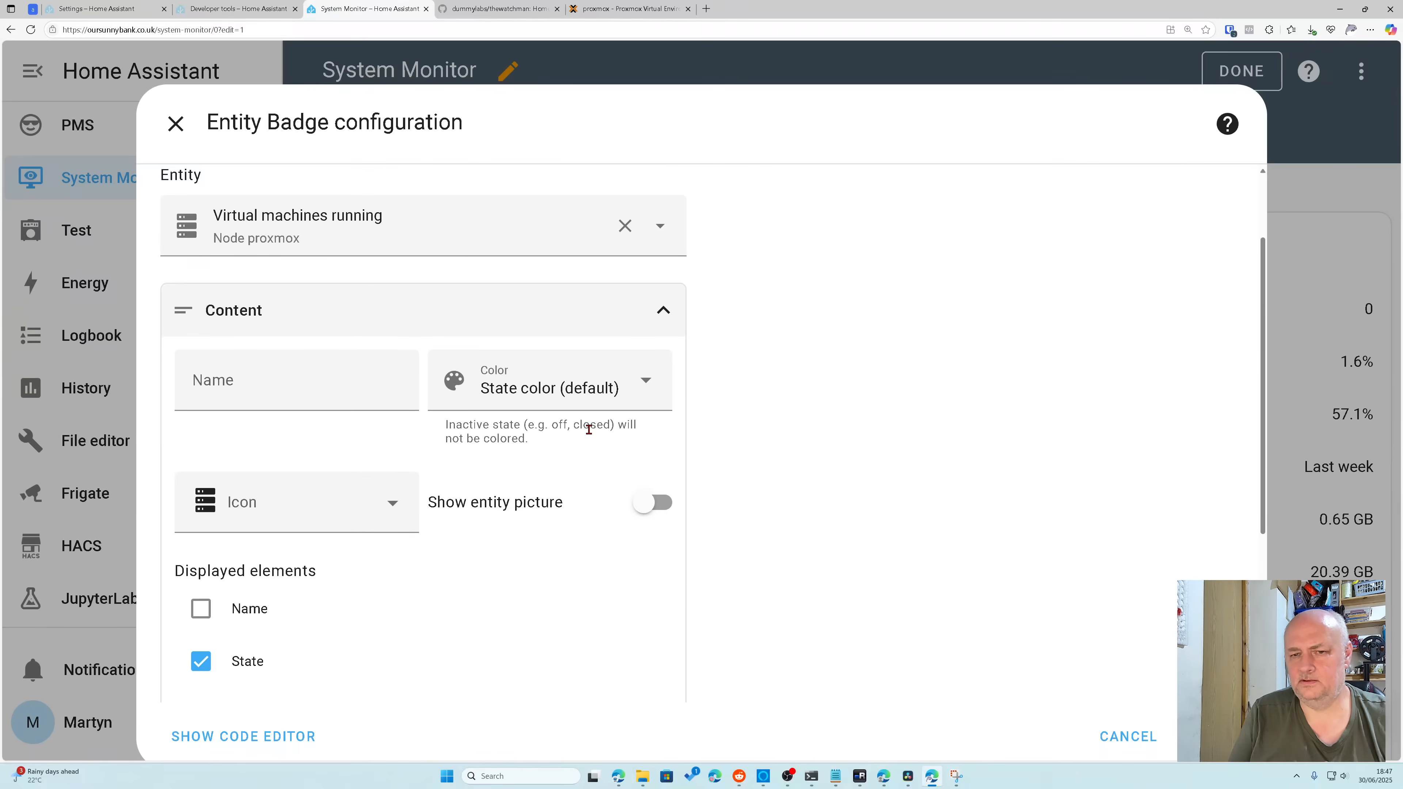
pyautogui.scroll(-4, 589, 429)
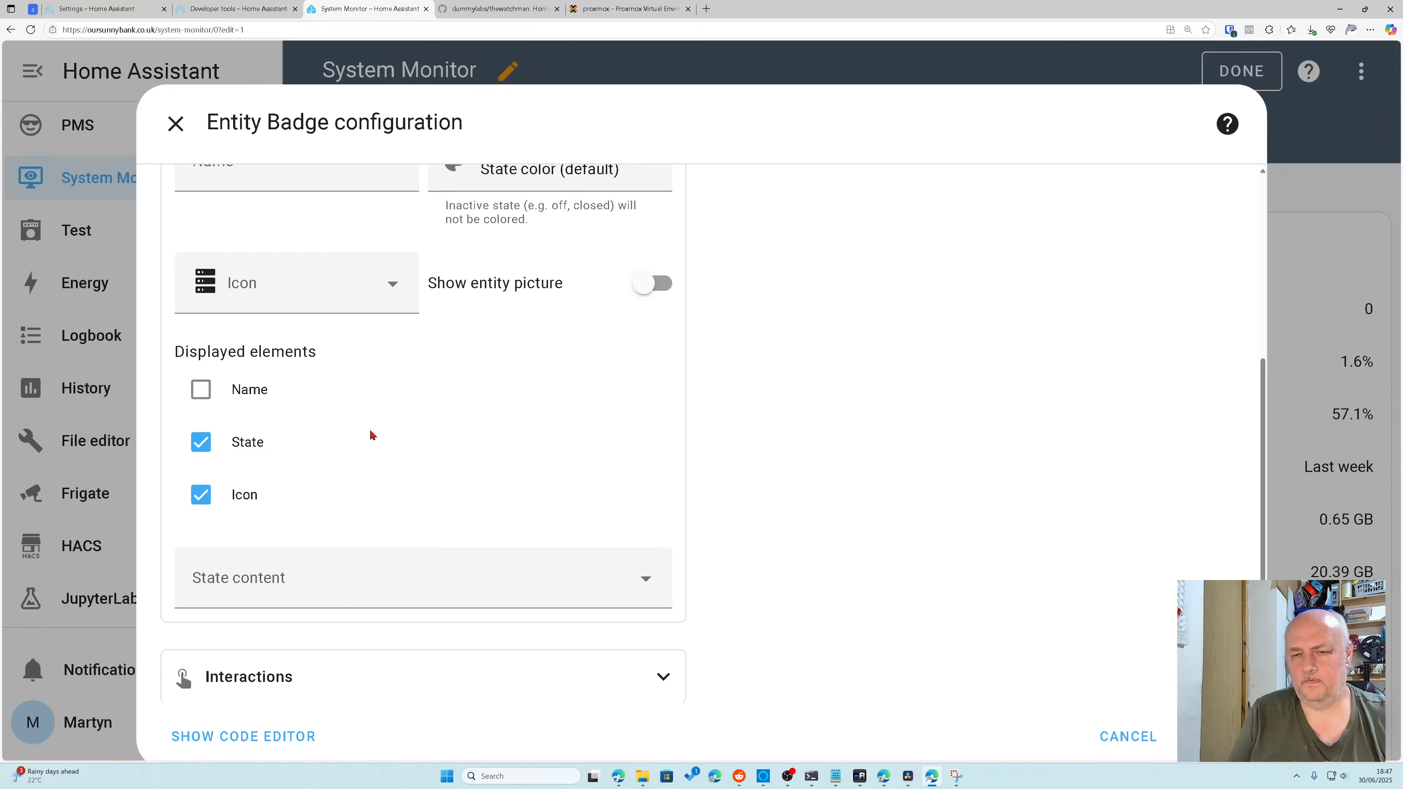
pyautogui.click(648, 582)
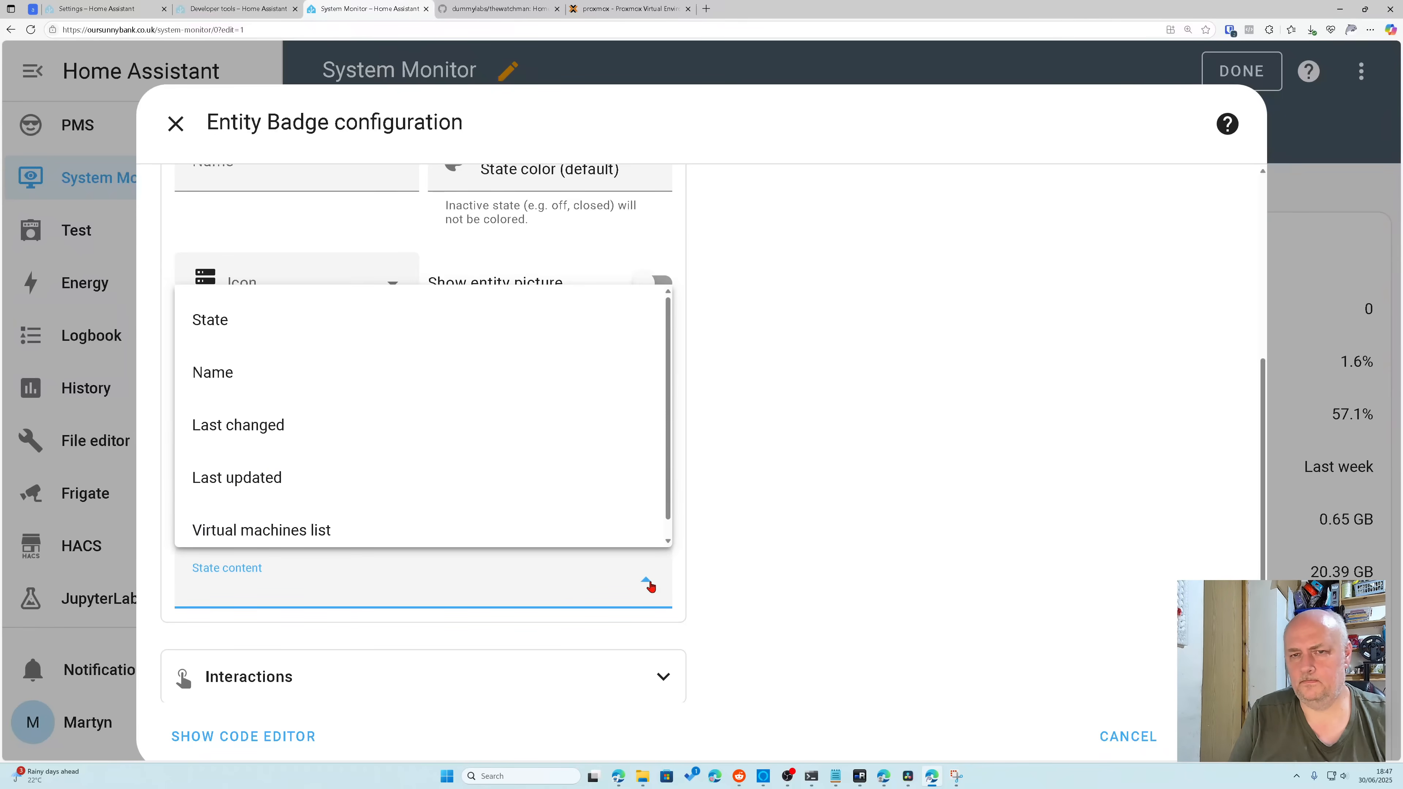
pyautogui.click(651, 586)
pyautogui.click(199, 389)
pyautogui.scroll(4, 342, 437)
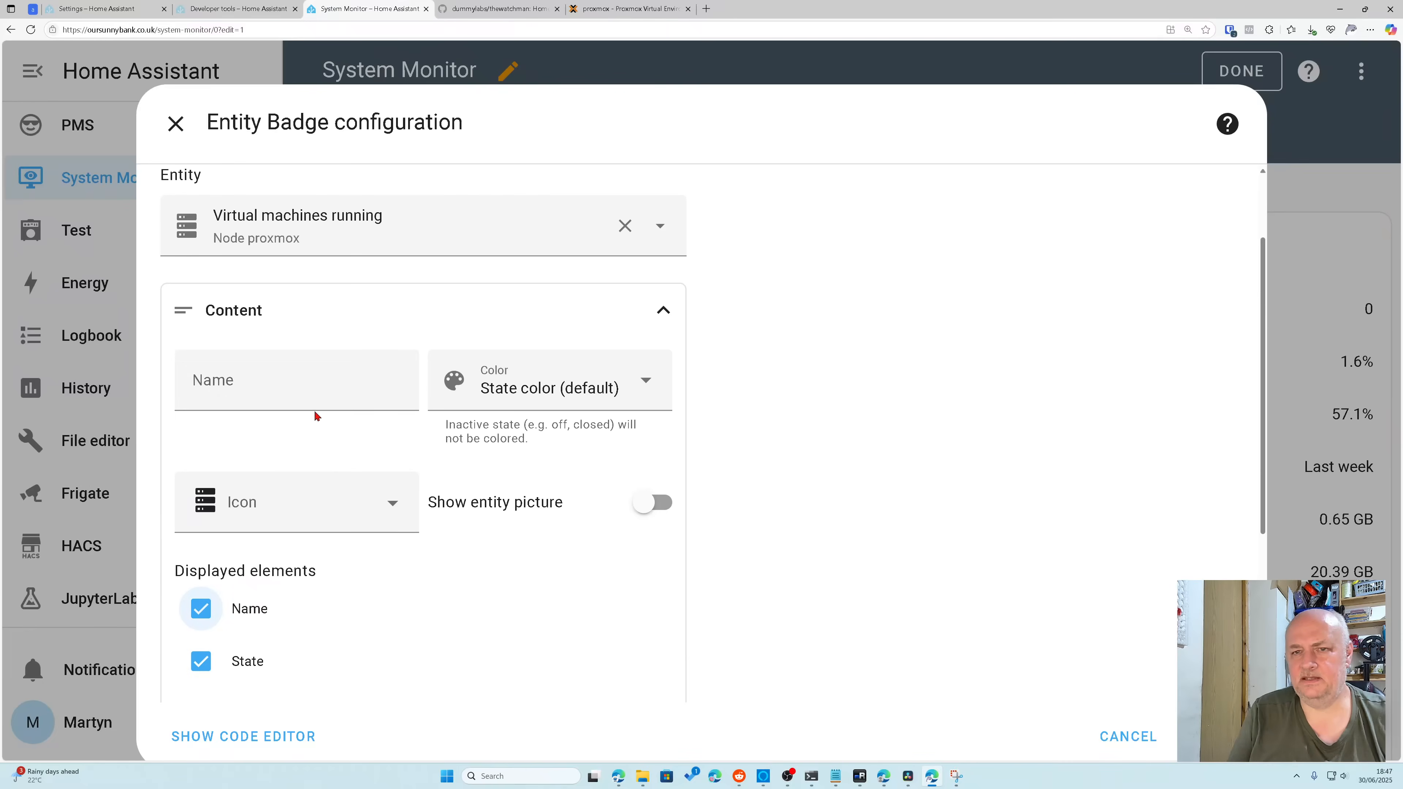
# Step: Name the badge "Number of VM's" and save it
pyautogui.click(264, 379)
pyautogui.write('Nu')
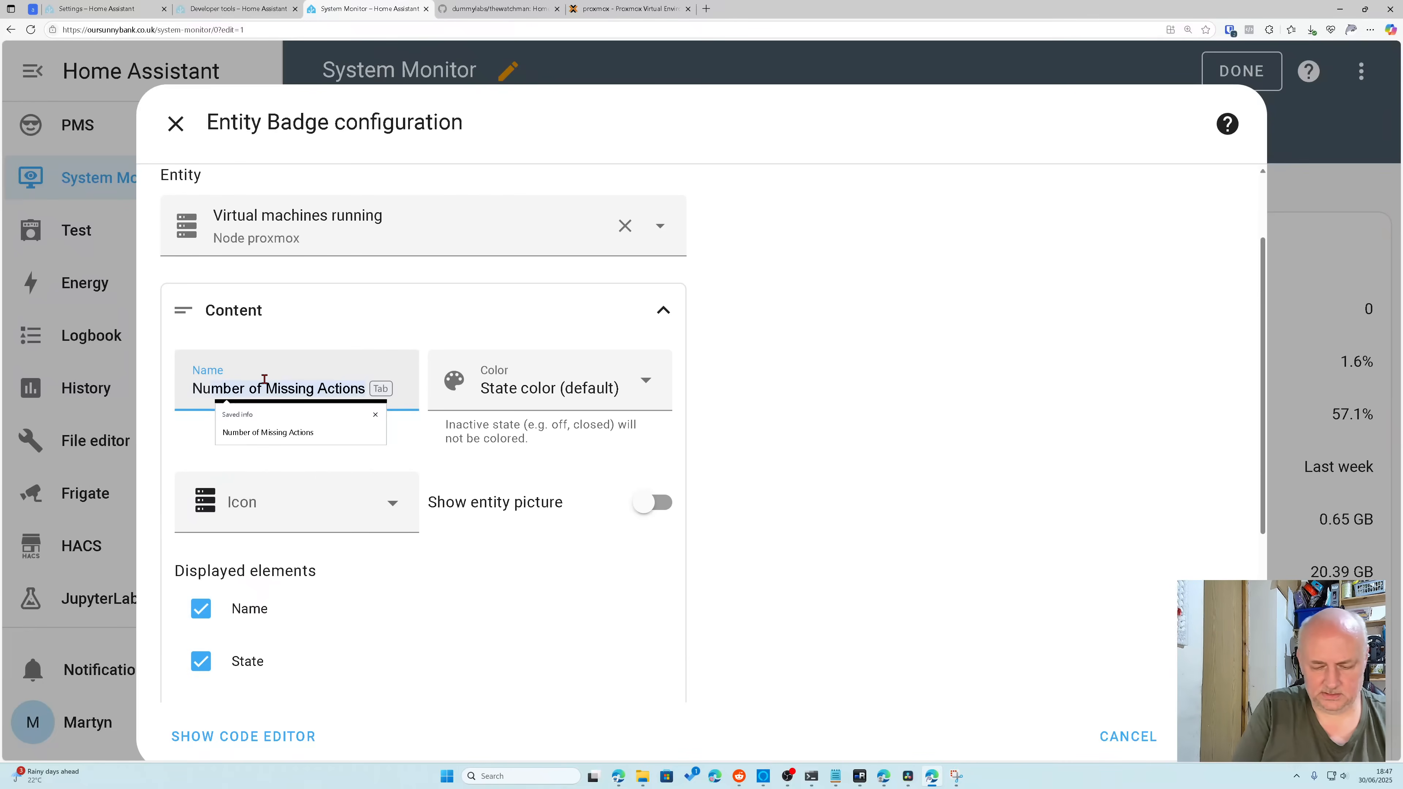
pyautogui.write('mber ')
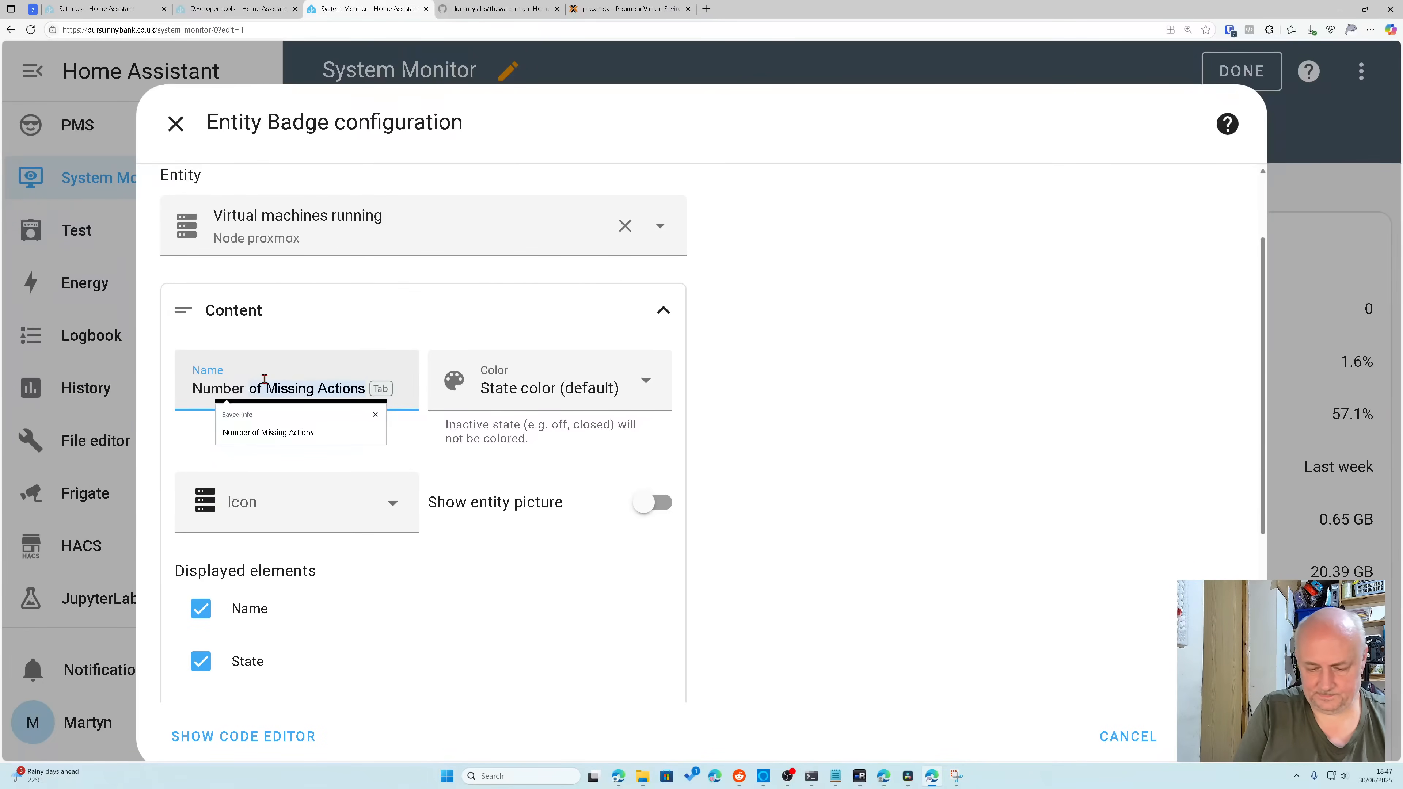
pyautogui.write('io')
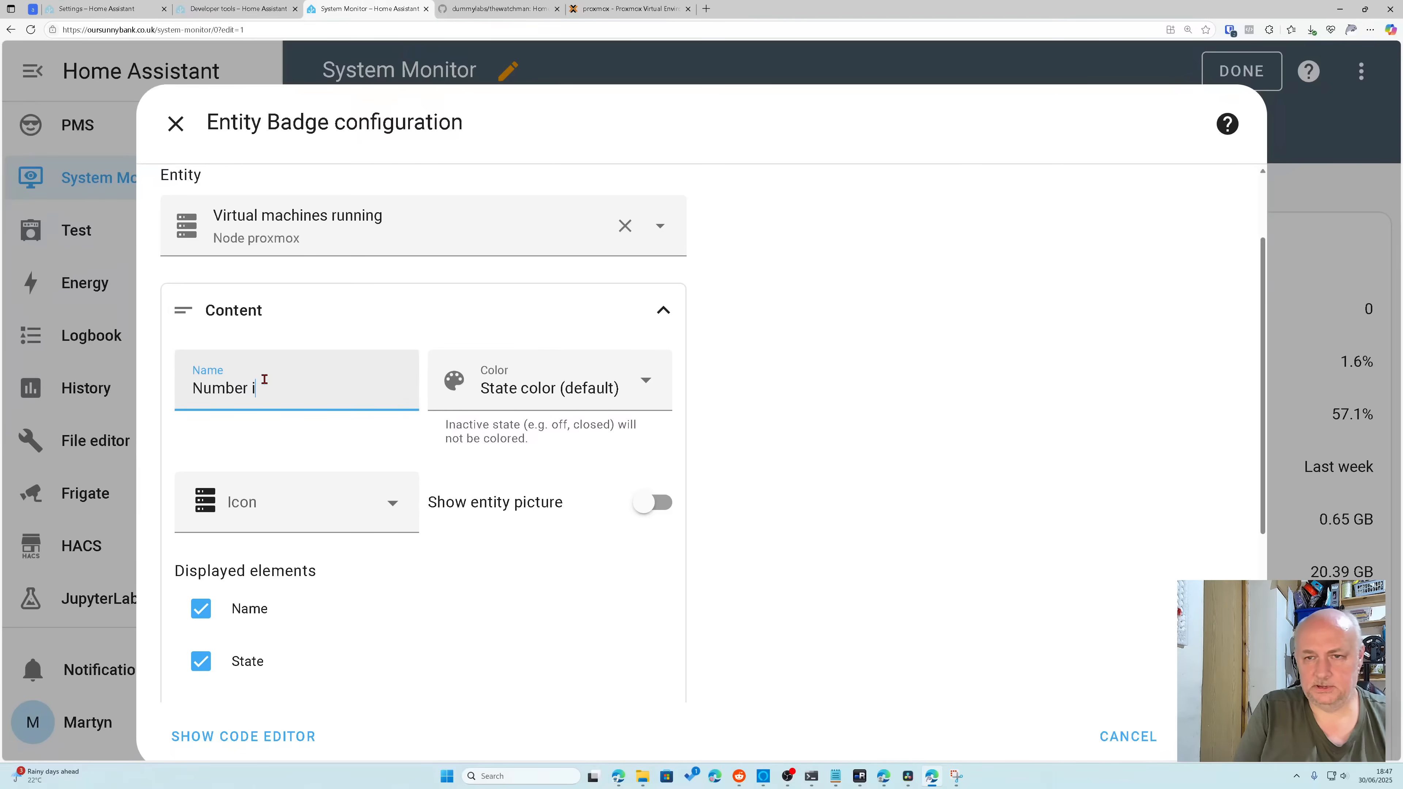
pyautogui.press('BackSpace')
pyautogui.write('of')
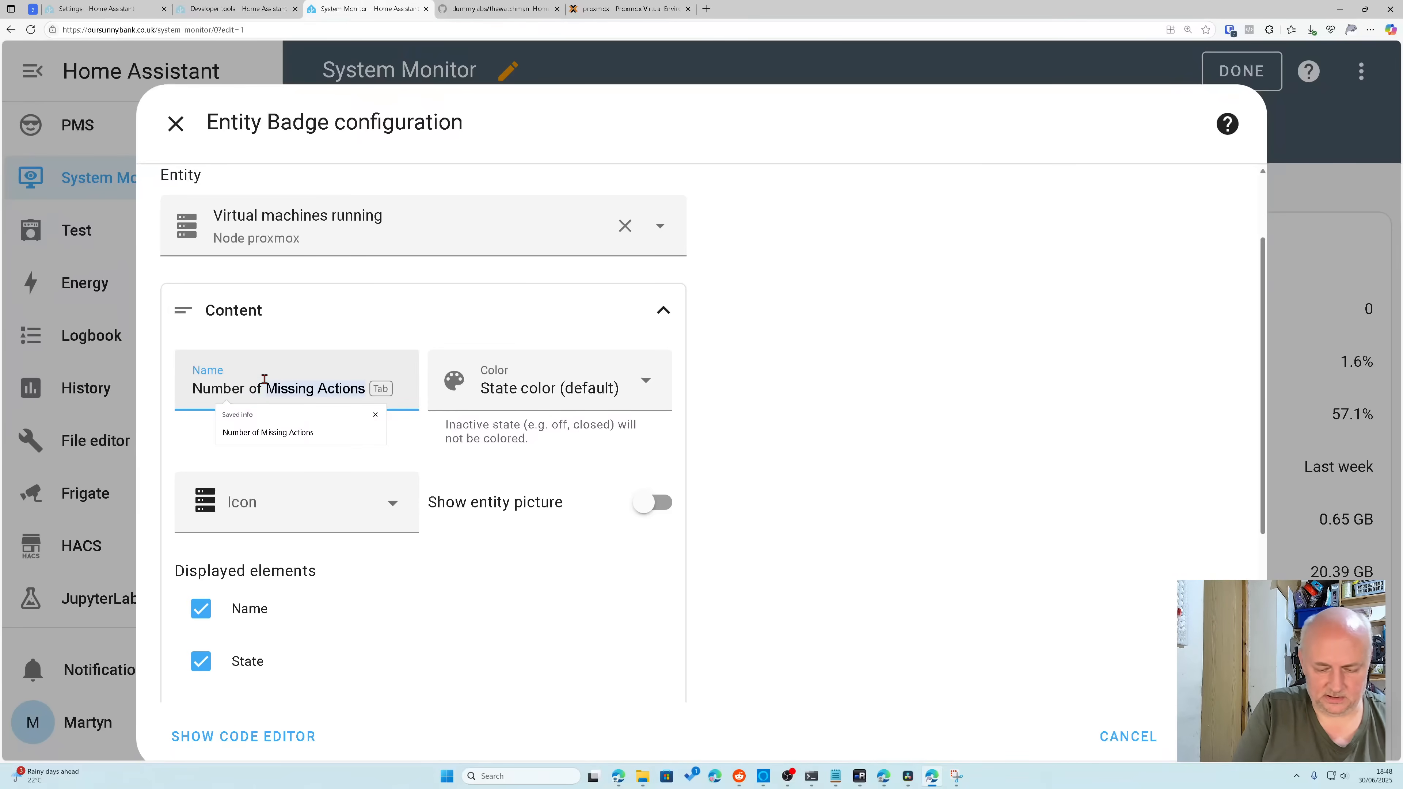
pyautogui.write(' V')
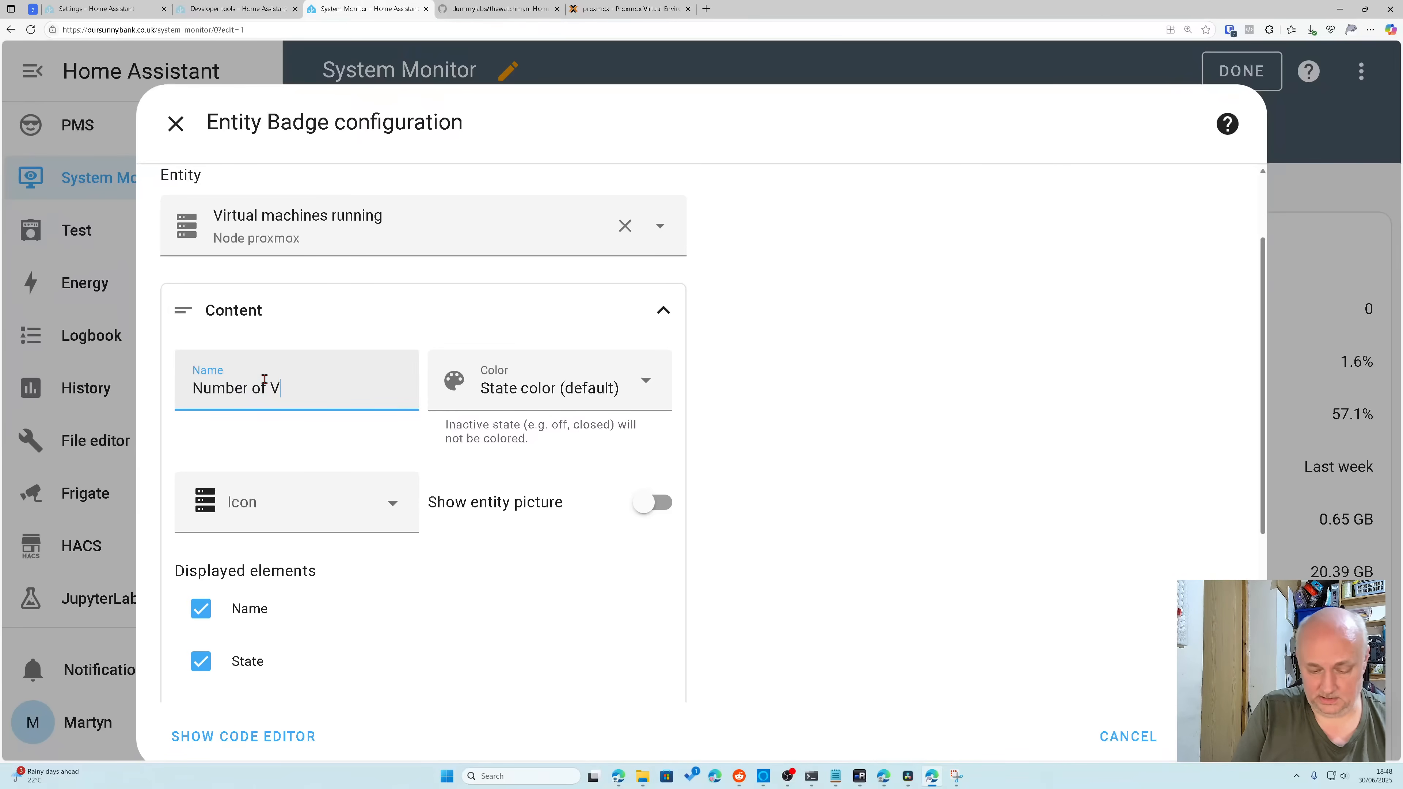
pyautogui.write("M's")
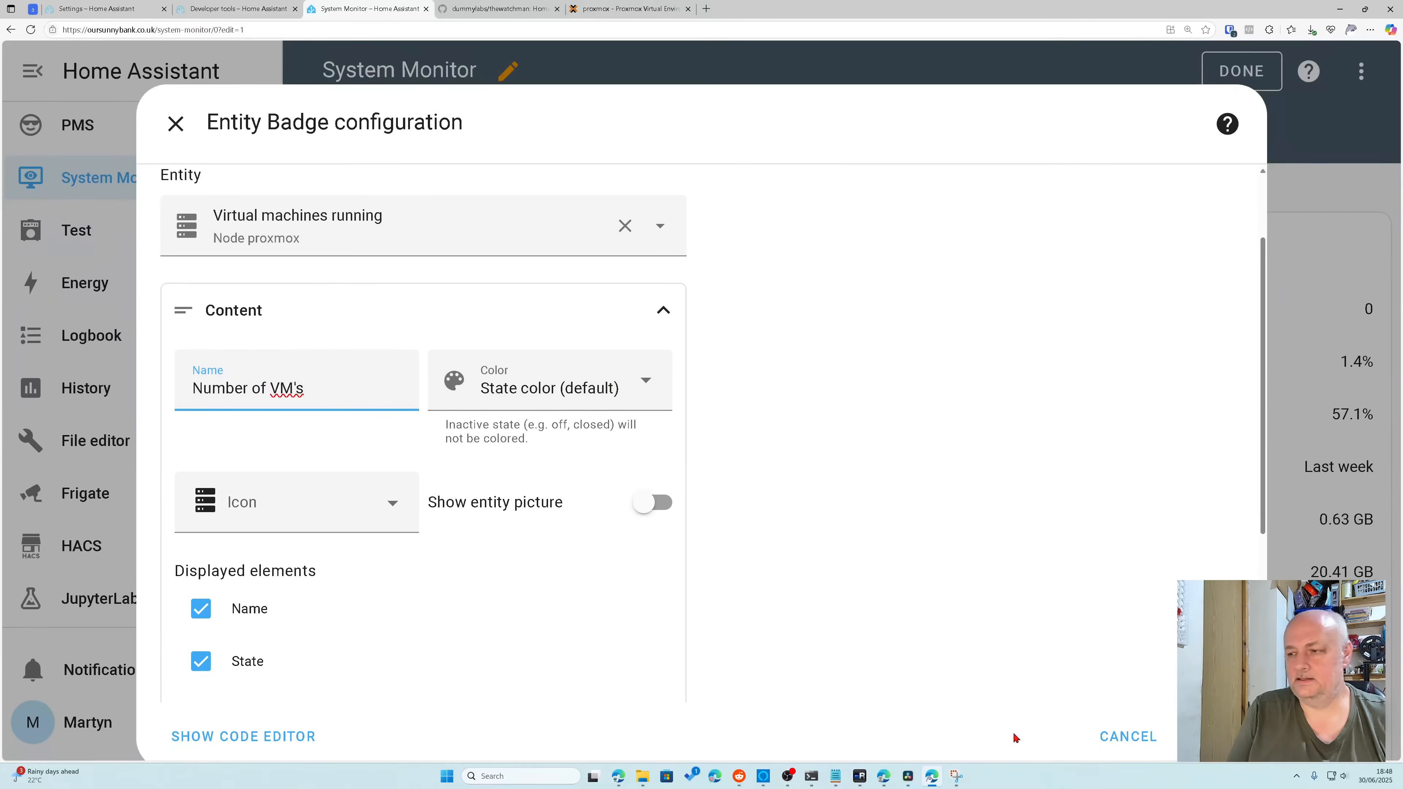
pyautogui.click(1215, 737)
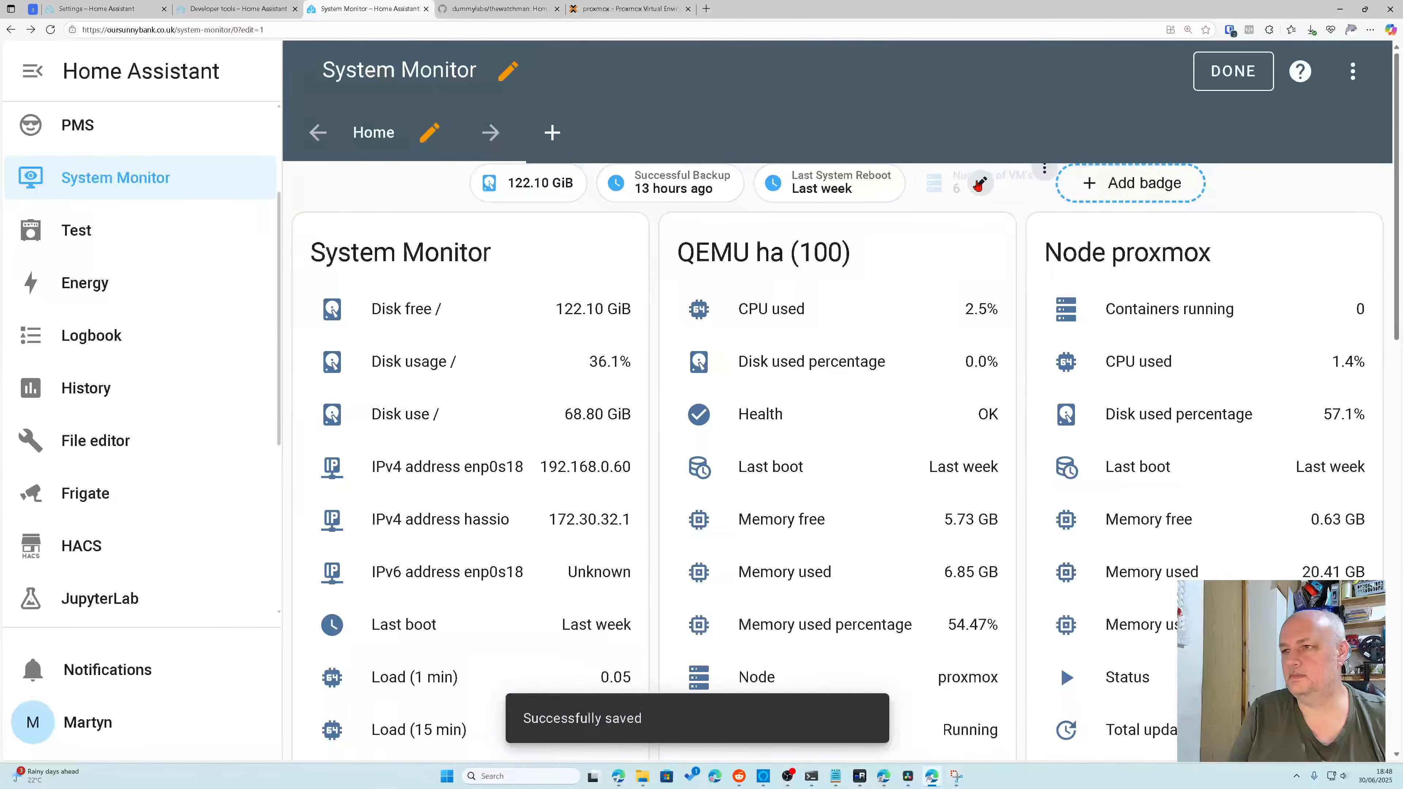
# Step: Reopen the Number of VM's badge for editing and add an Entity numeric state visibility condition
pyautogui.click(979, 184)
pyautogui.click(549, 230)
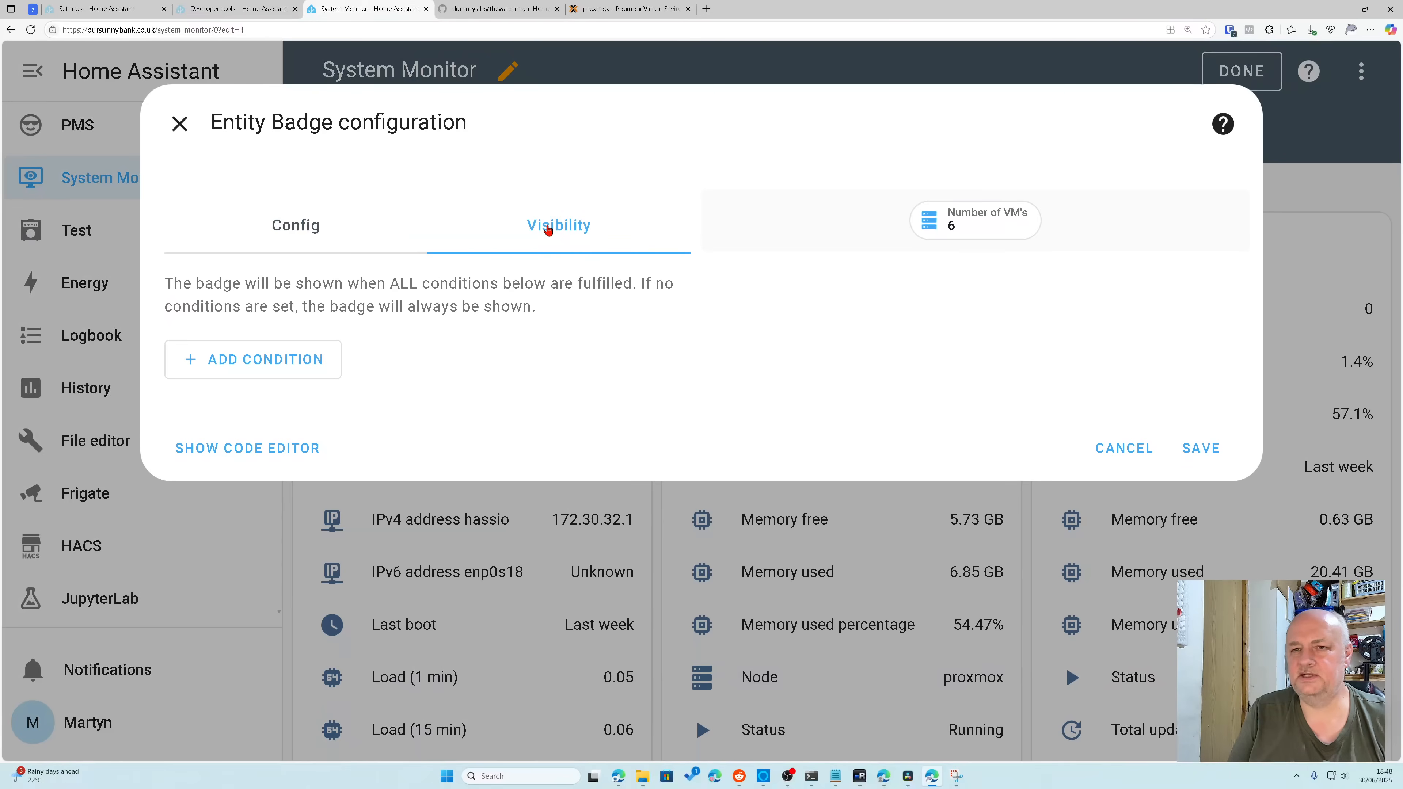
pyautogui.click(260, 362)
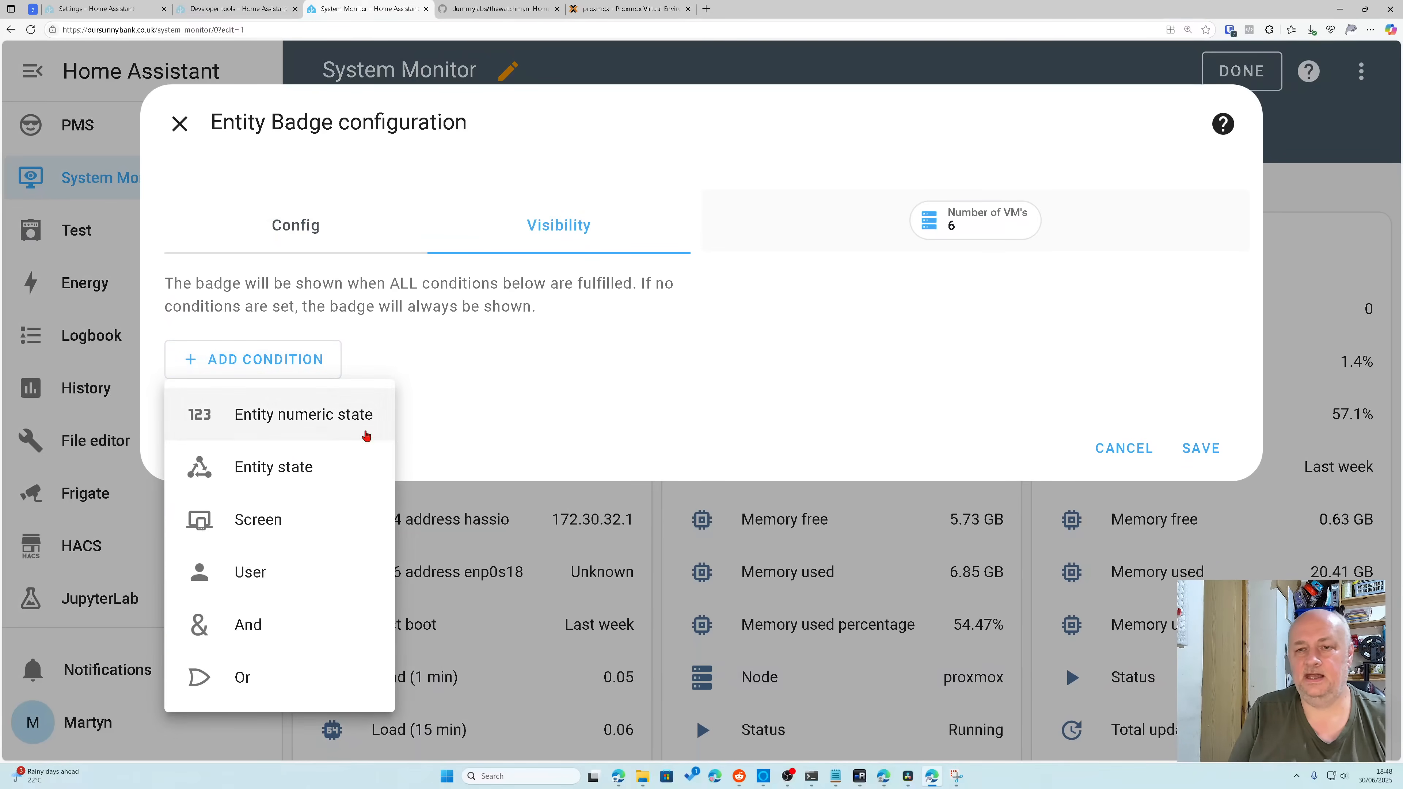
pyautogui.click(268, 415)
# Step: Set the numeric state condition to Node proxmox Virtual machines running below 6
pyautogui.click(385, 474)
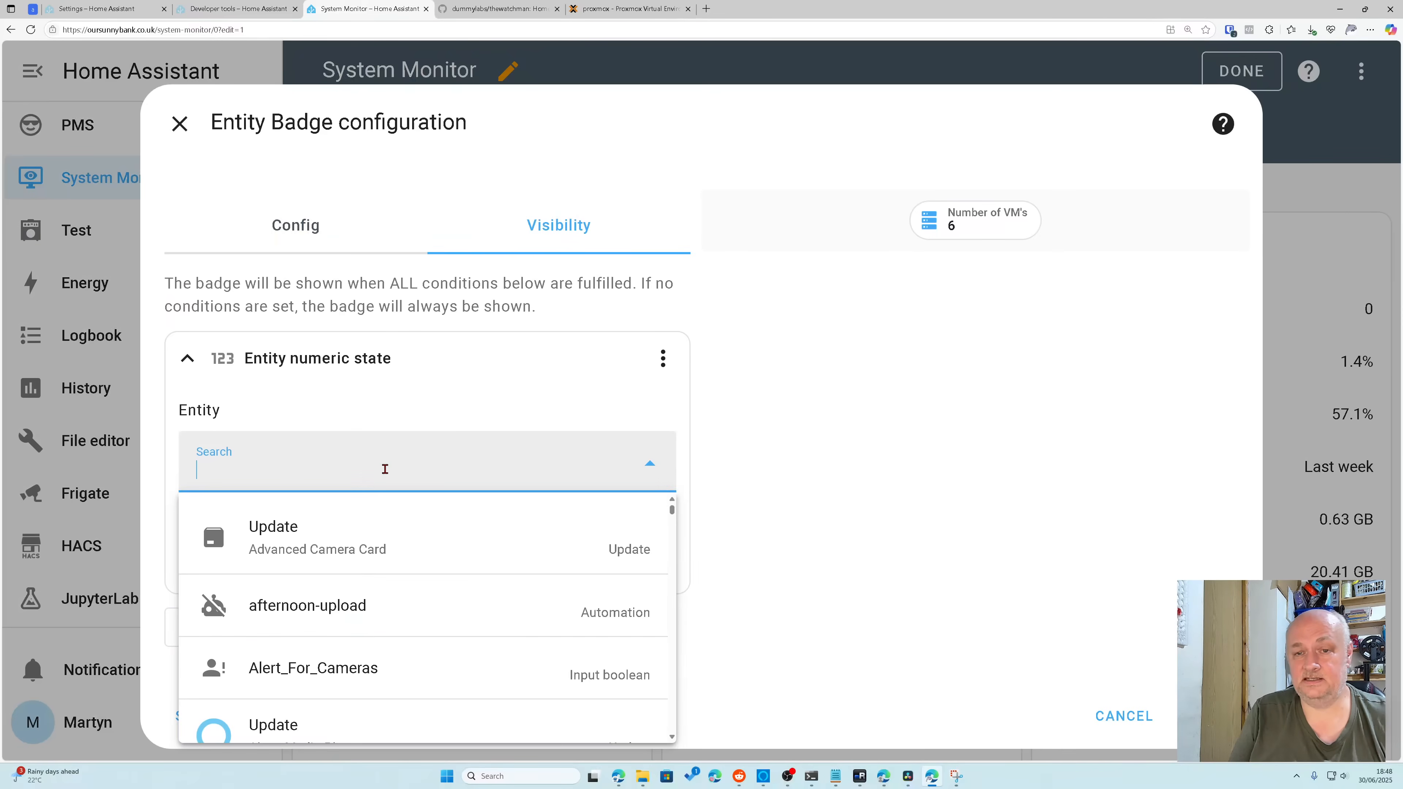
pyautogui.write('node_proxmox_virtual_machines_running')
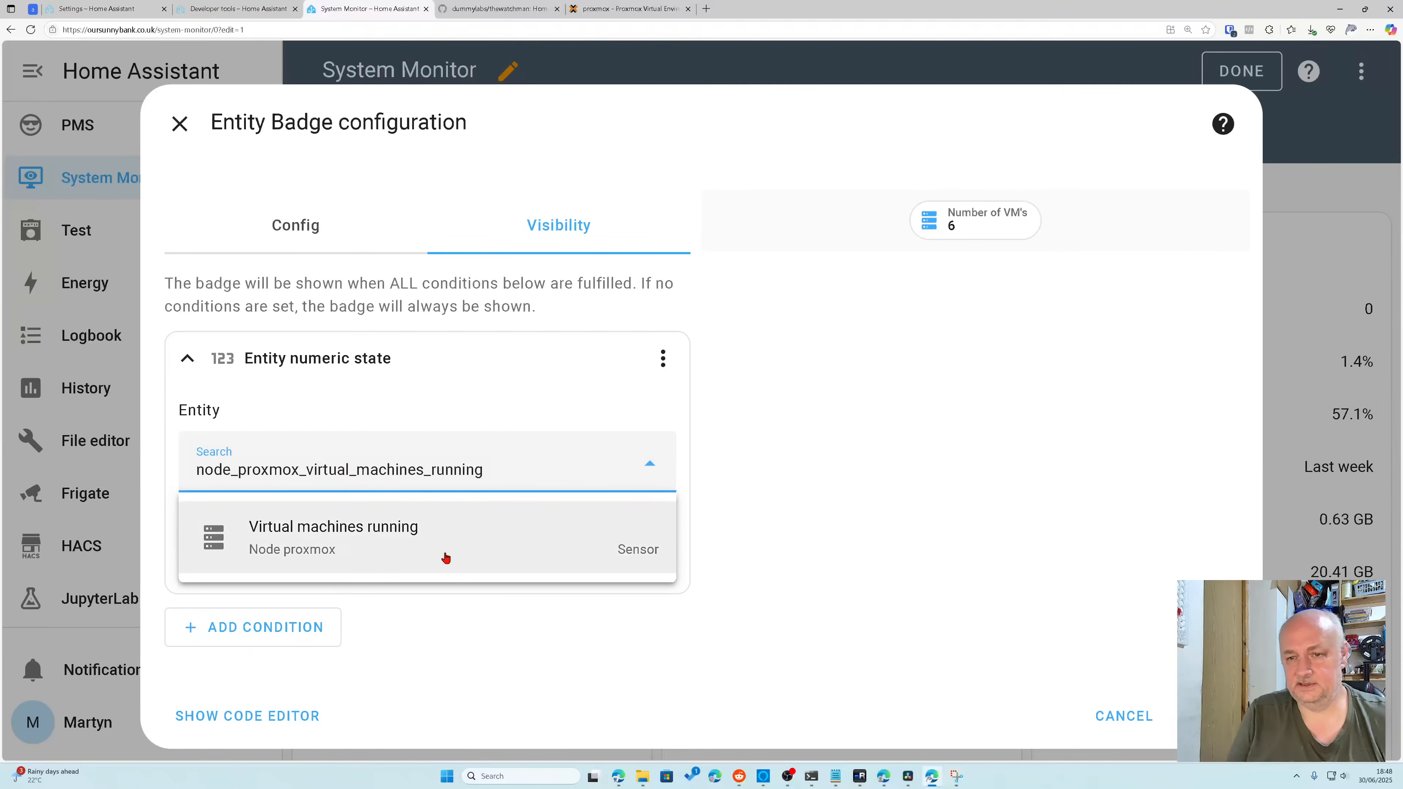
pyautogui.click(391, 544)
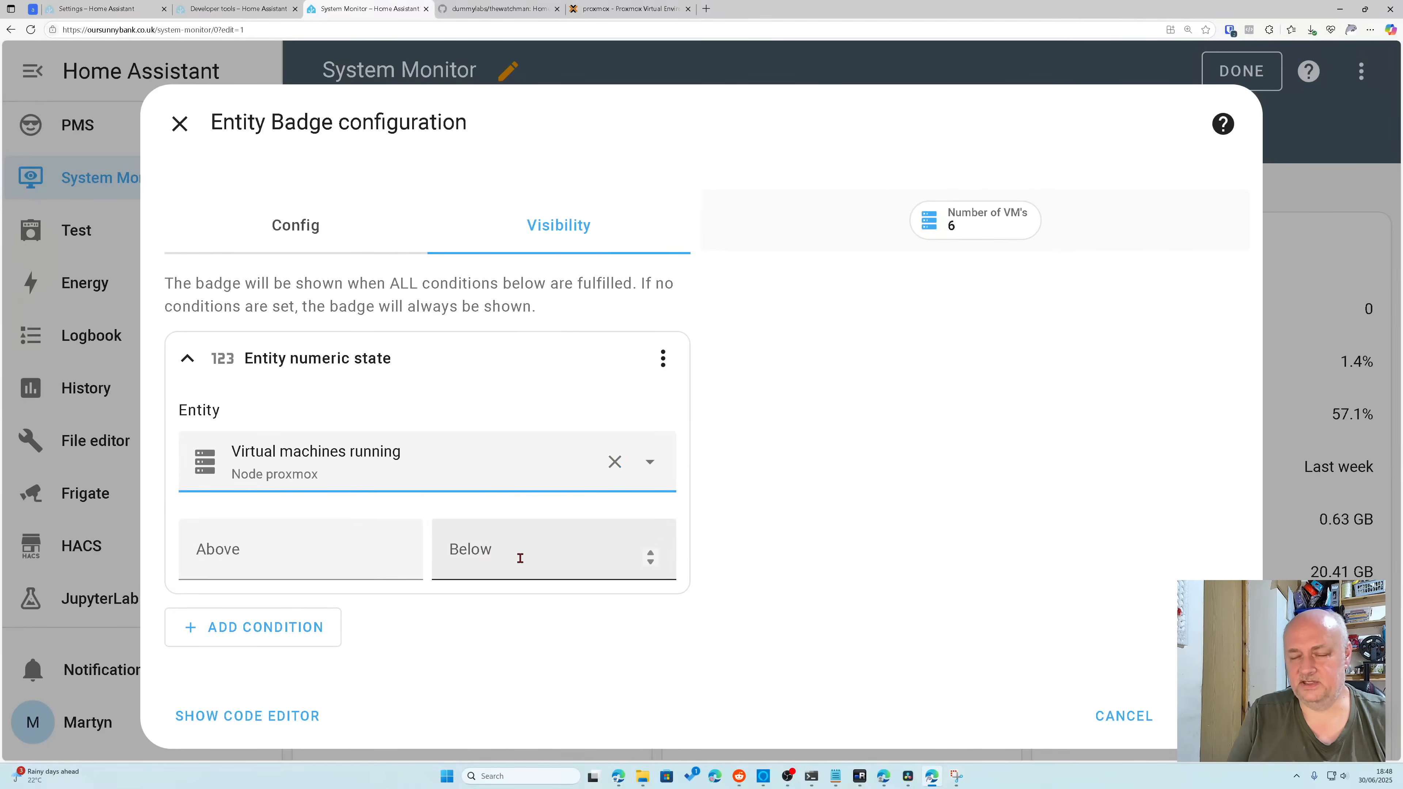
pyautogui.click(497, 554)
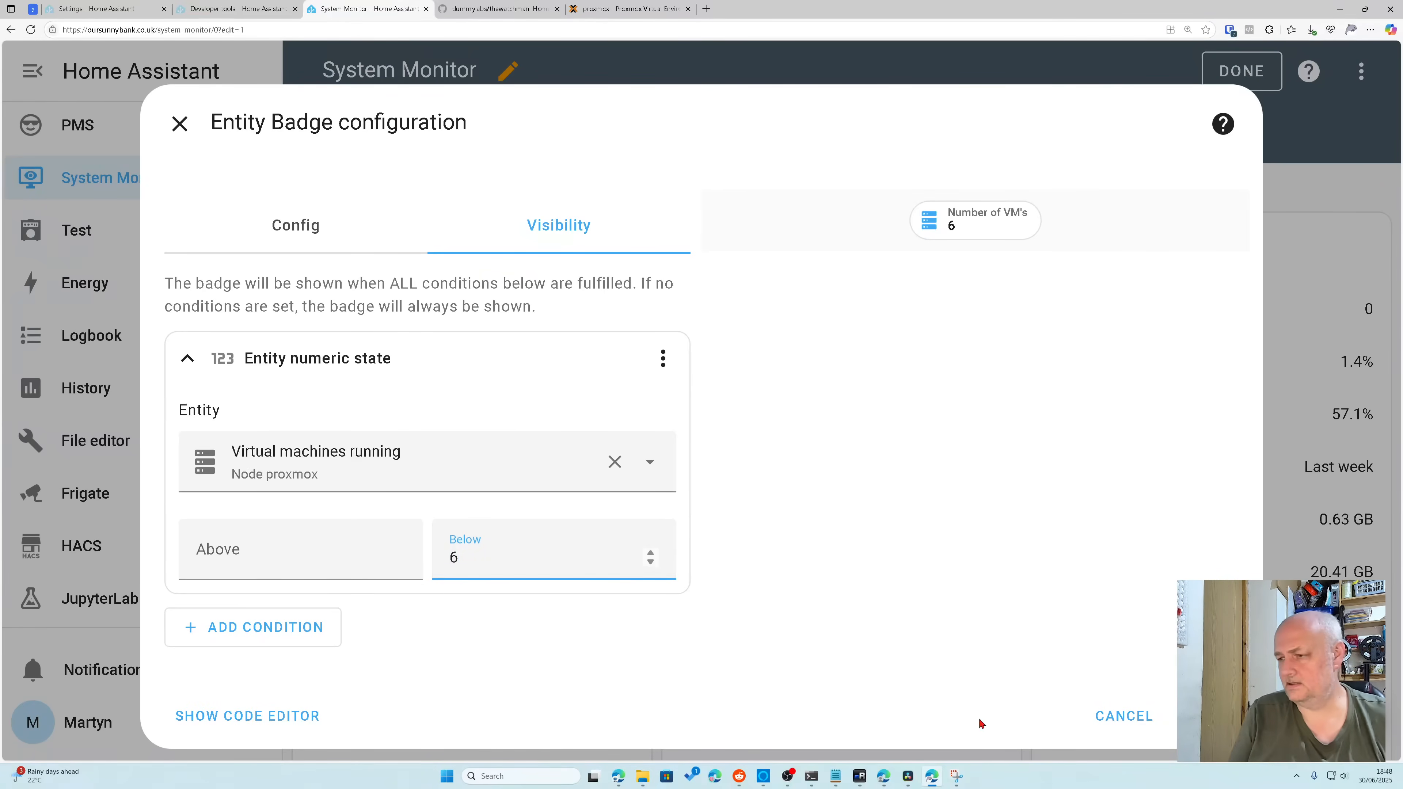
# Step: Save the Number of VM's badge with its visibility condition and finish editing the dashboard
pyautogui.click(1198, 715)
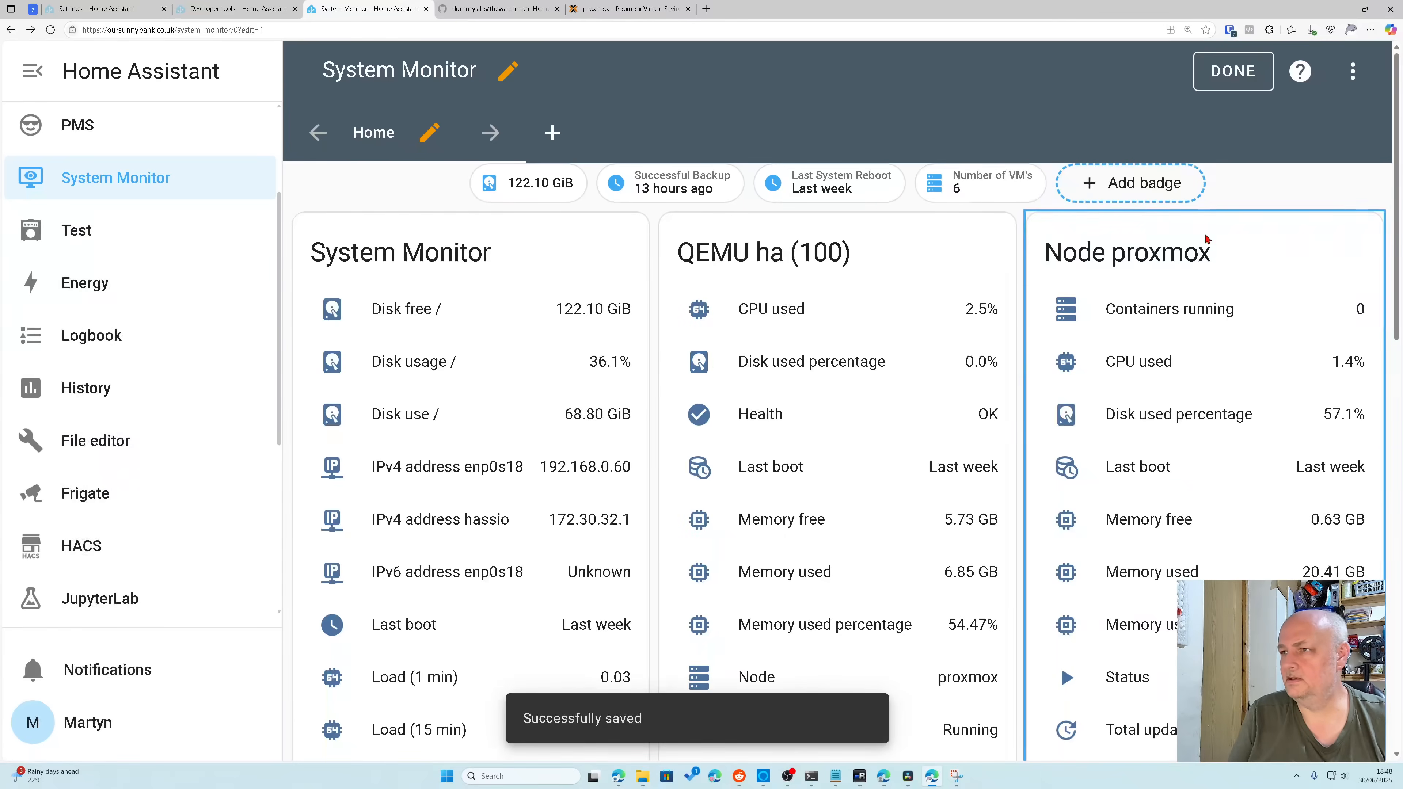
pyautogui.click(1238, 70)
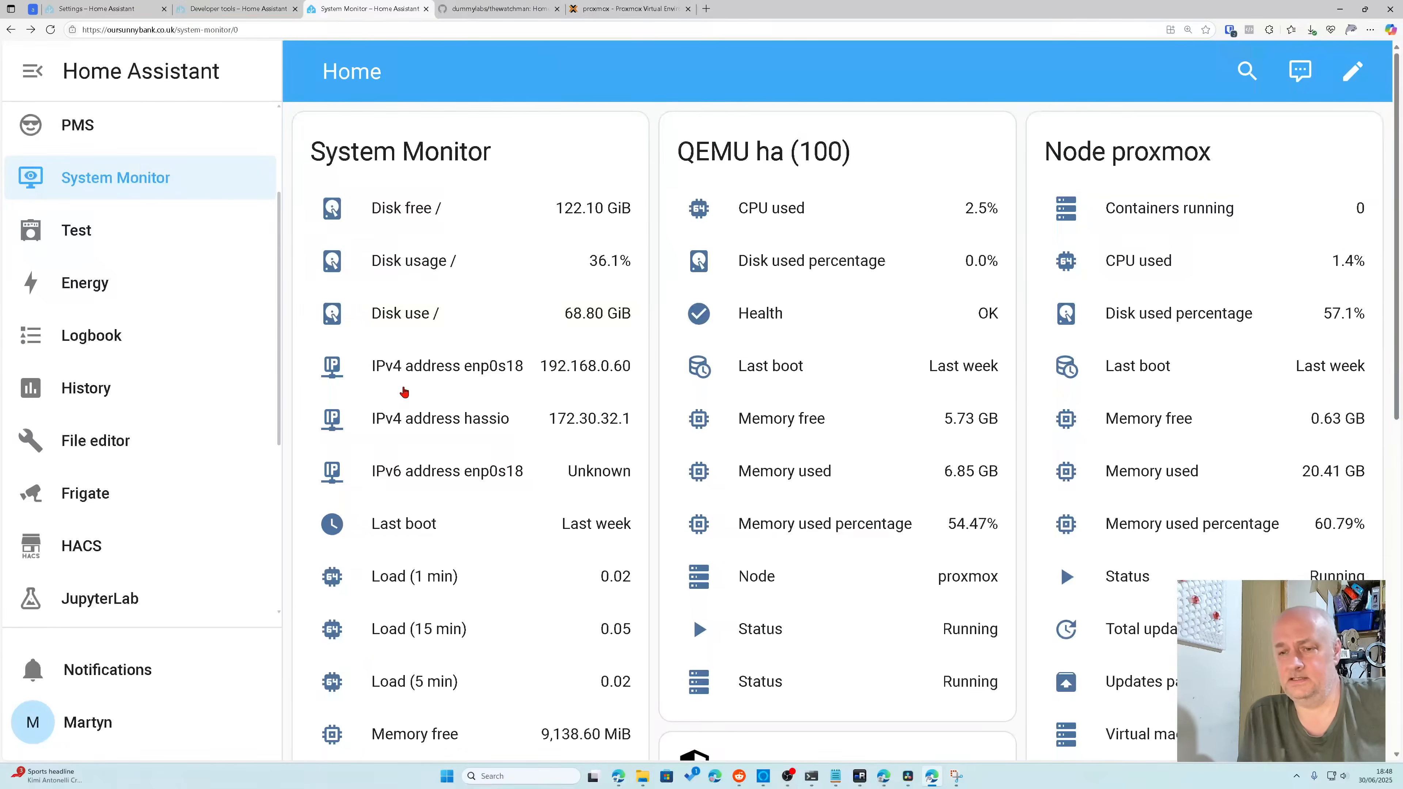
pyautogui.scroll(-6, 448, 388)
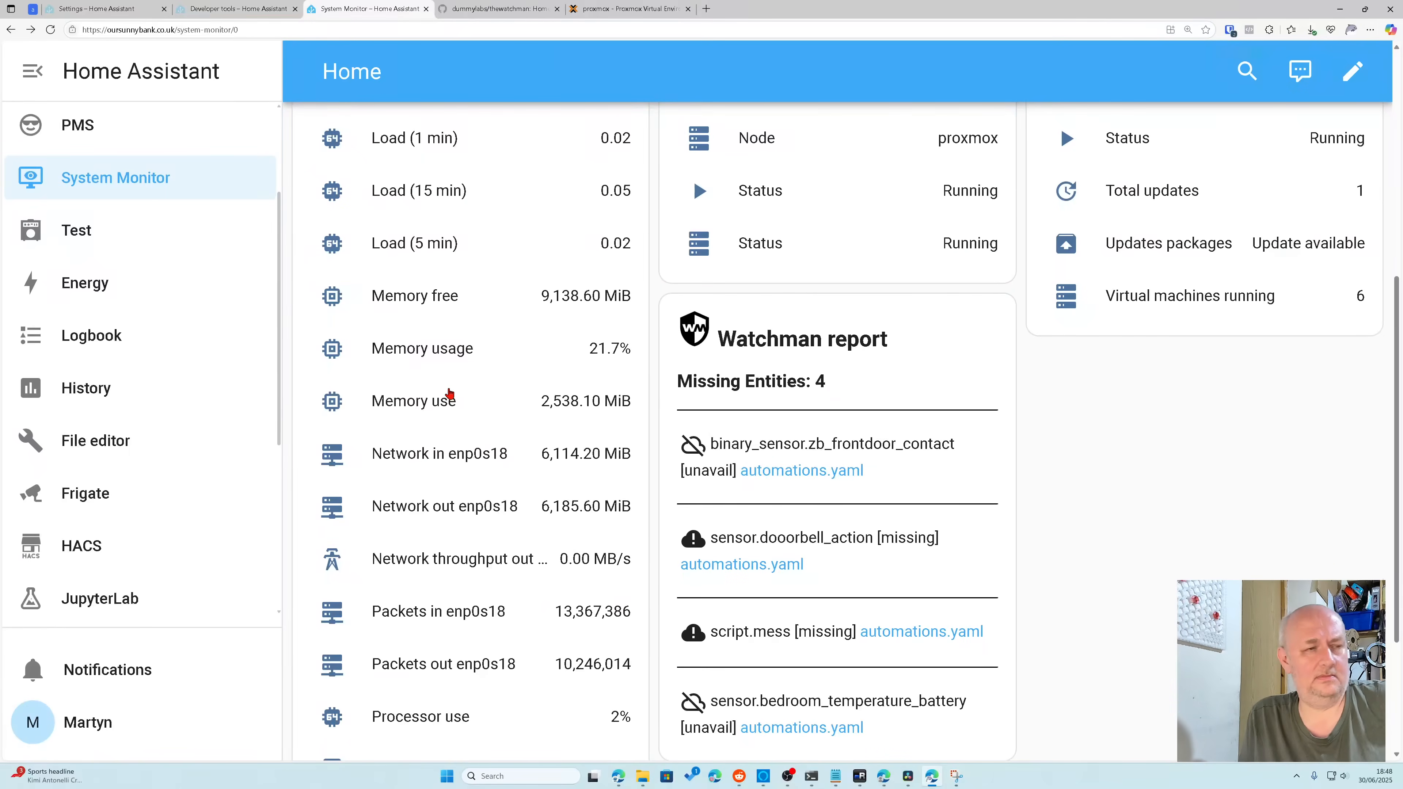
pyautogui.scroll(6, 450, 392)
pyautogui.scroll(-8, 450, 392)
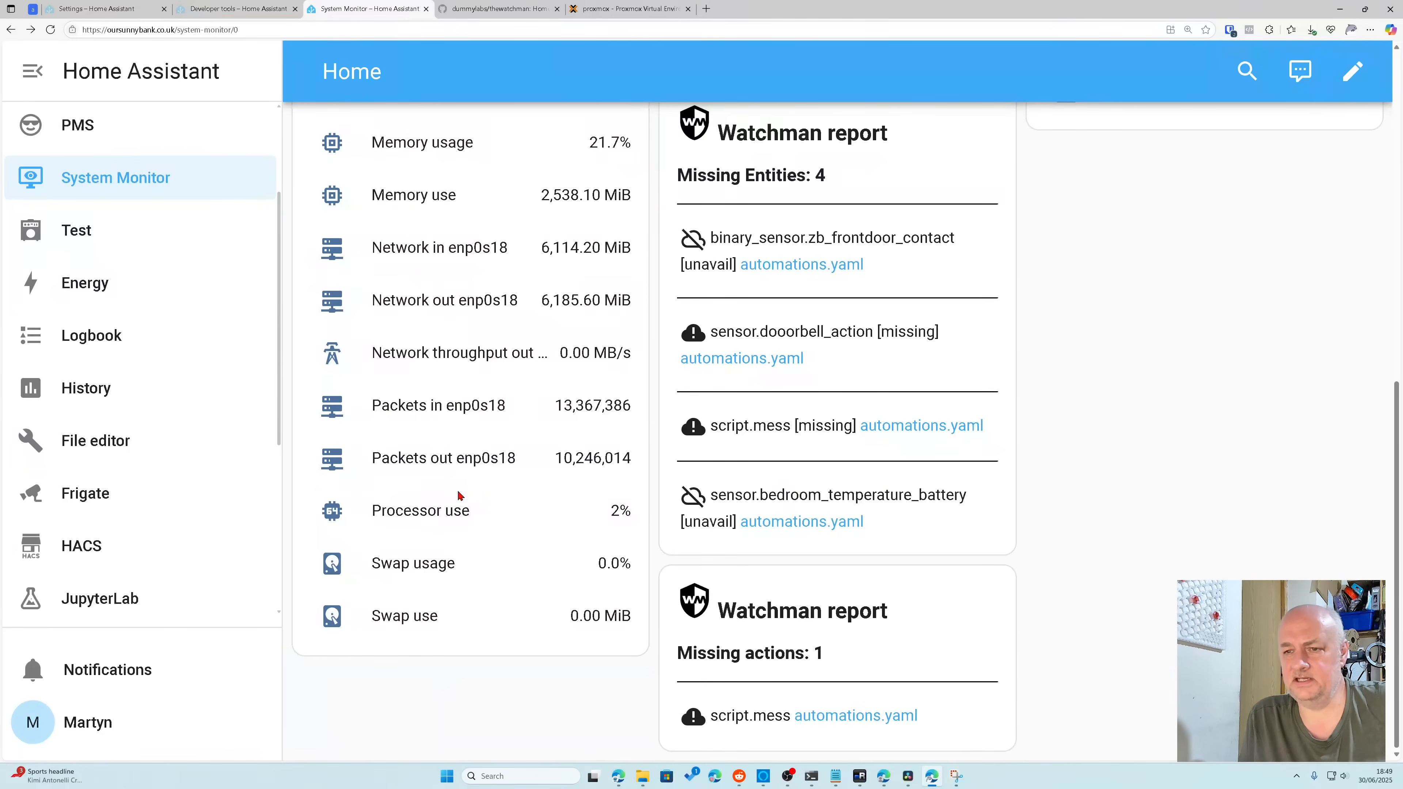
pyautogui.scroll(8, 461, 497)
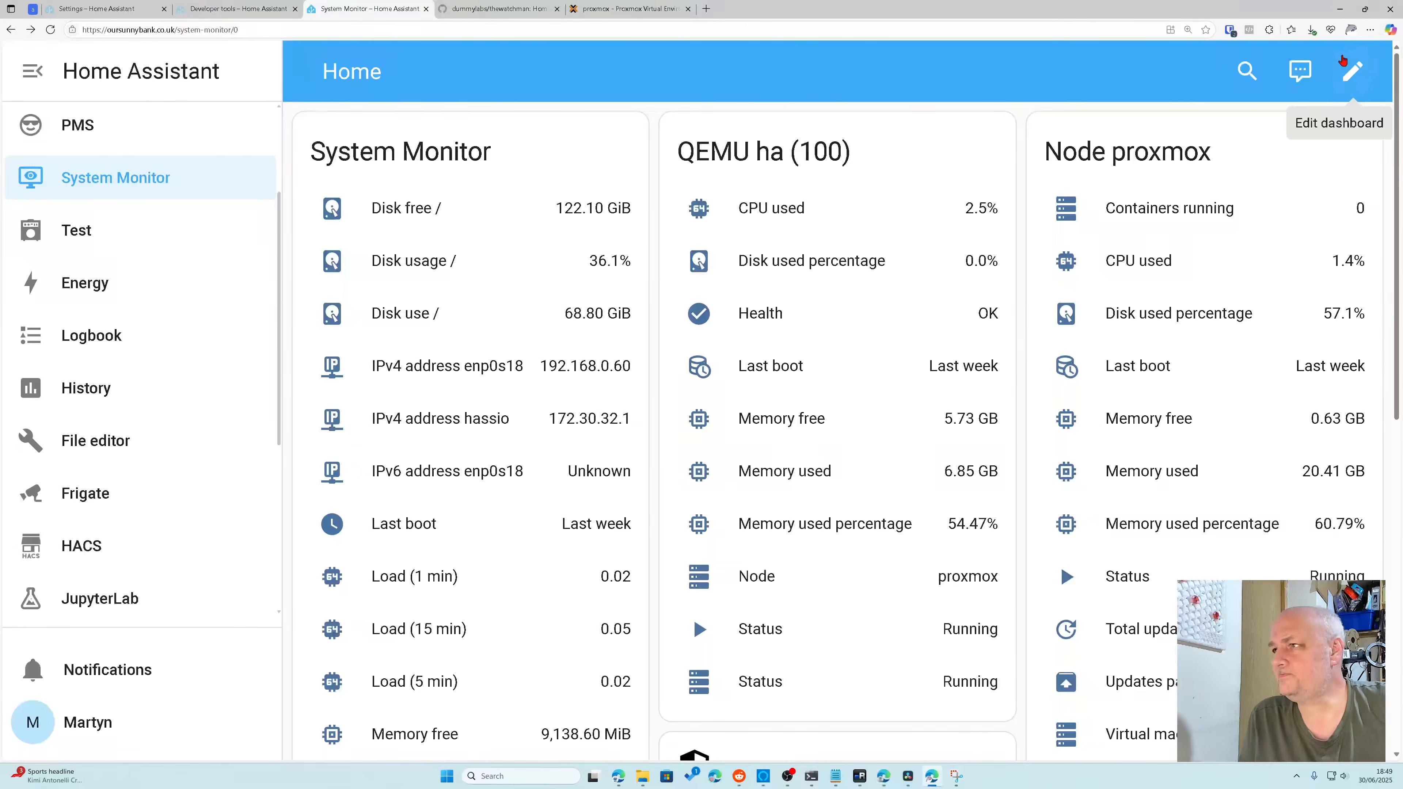
# Step: Reopen the System Monitor dashboard for editing and start a new Statistics graph card in the Home view
pyautogui.click(1352, 73)
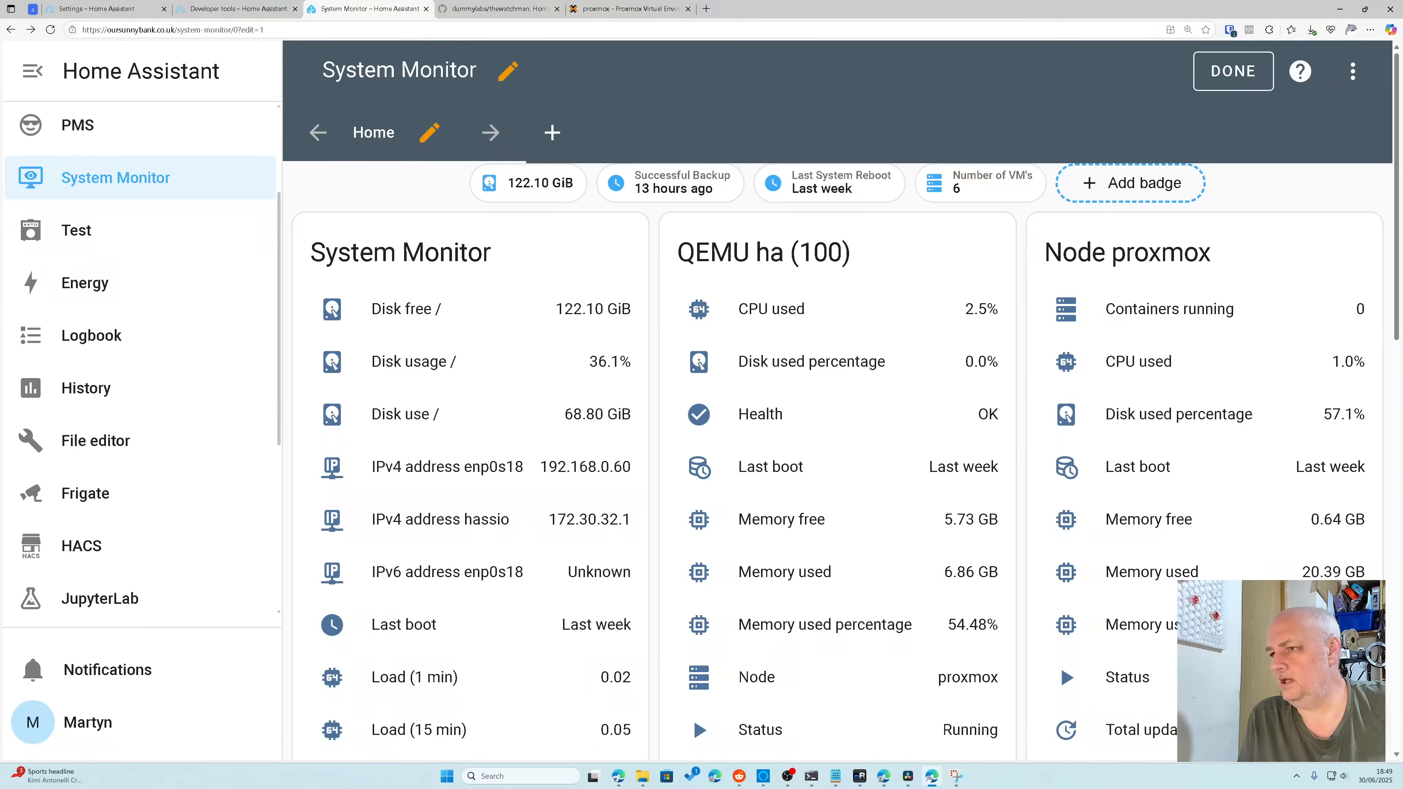
pyautogui.click(1298, 717)
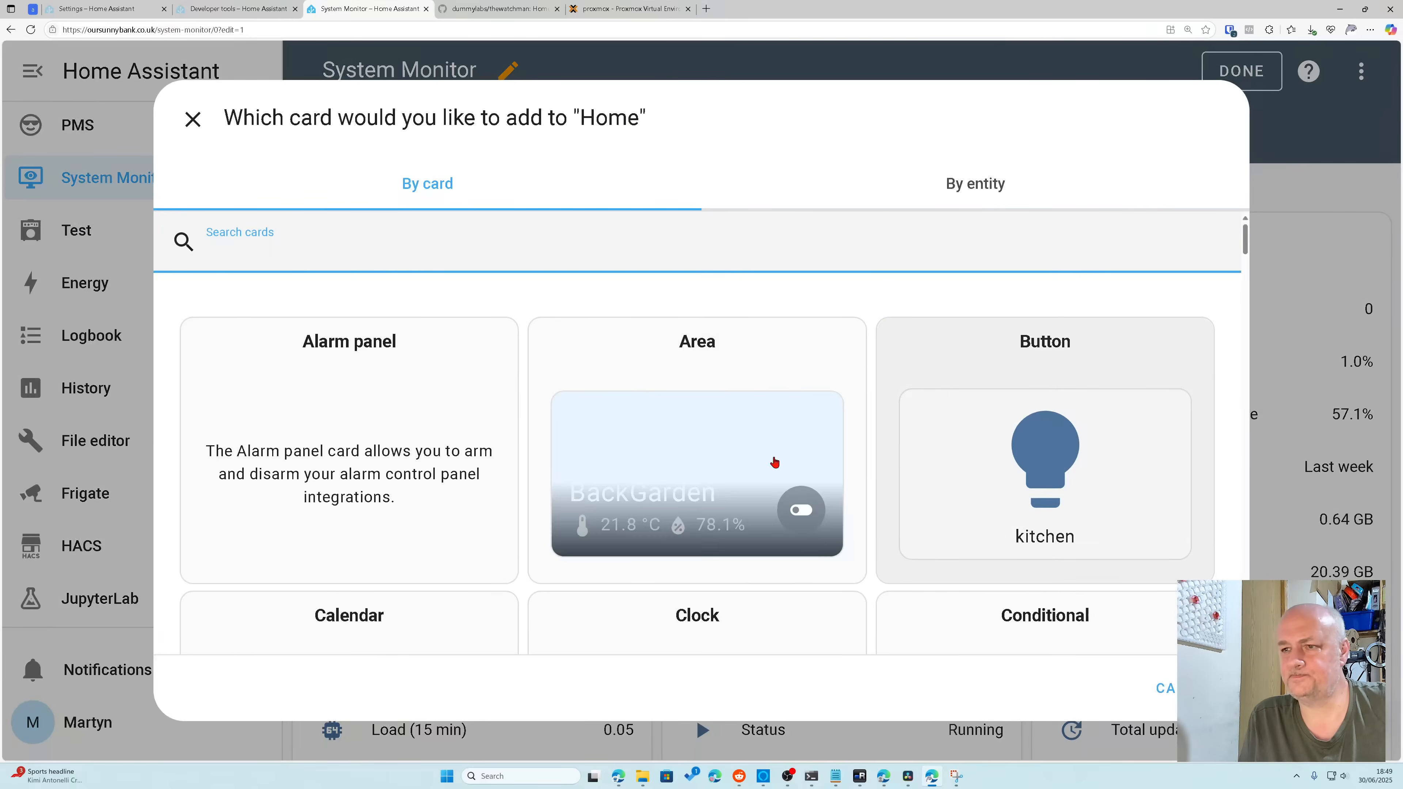
pyautogui.scroll(-10, 475, 331)
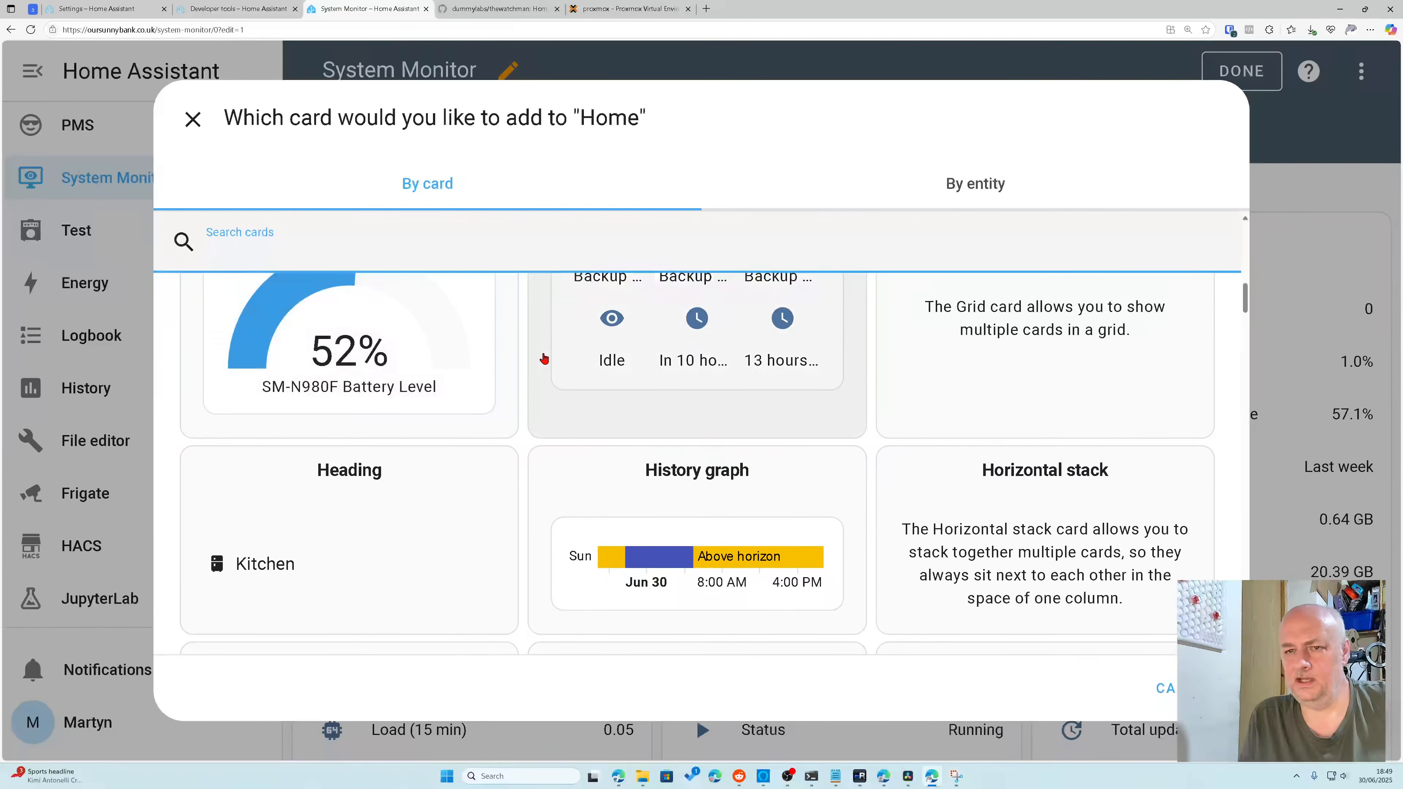
pyautogui.scroll(-12, 544, 359)
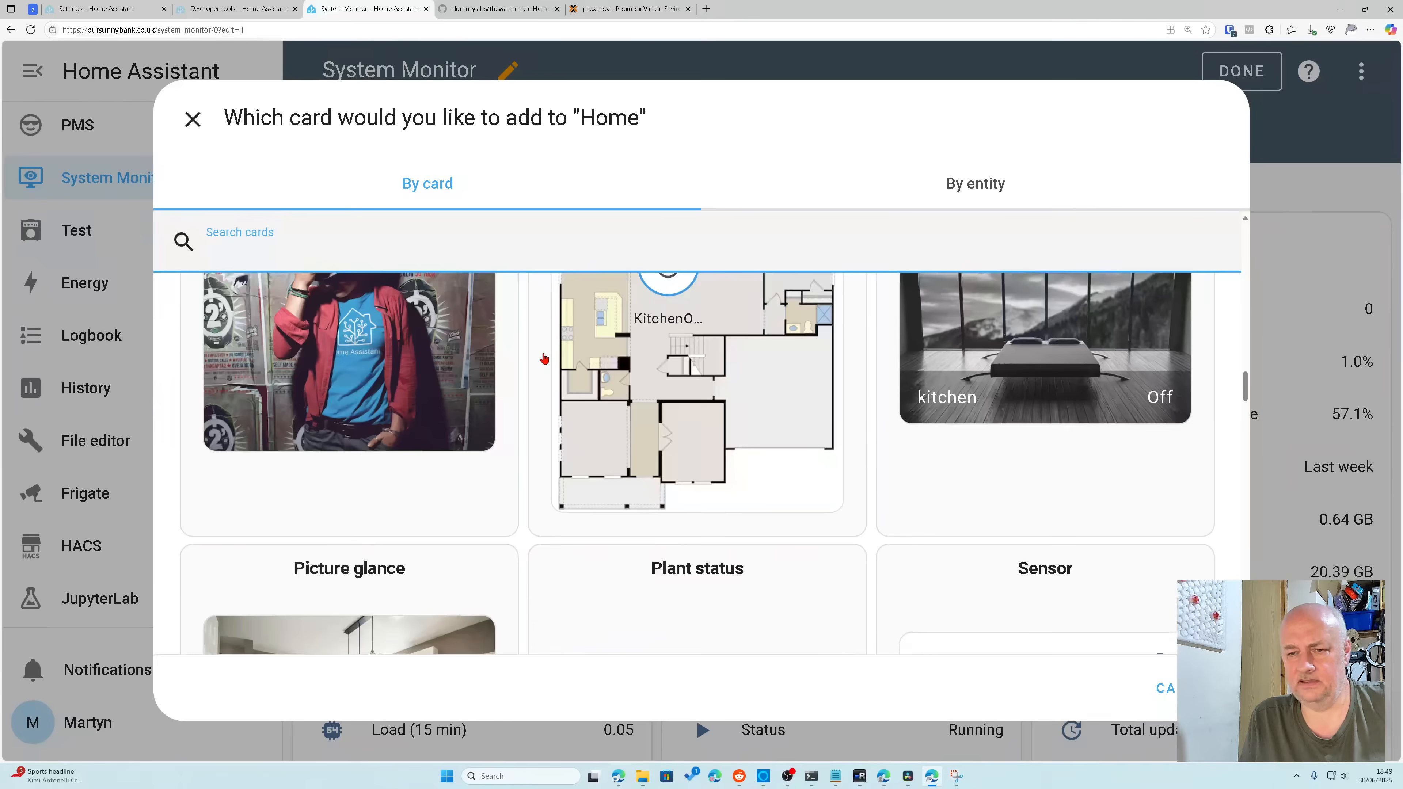
pyautogui.scroll(-8, 544, 359)
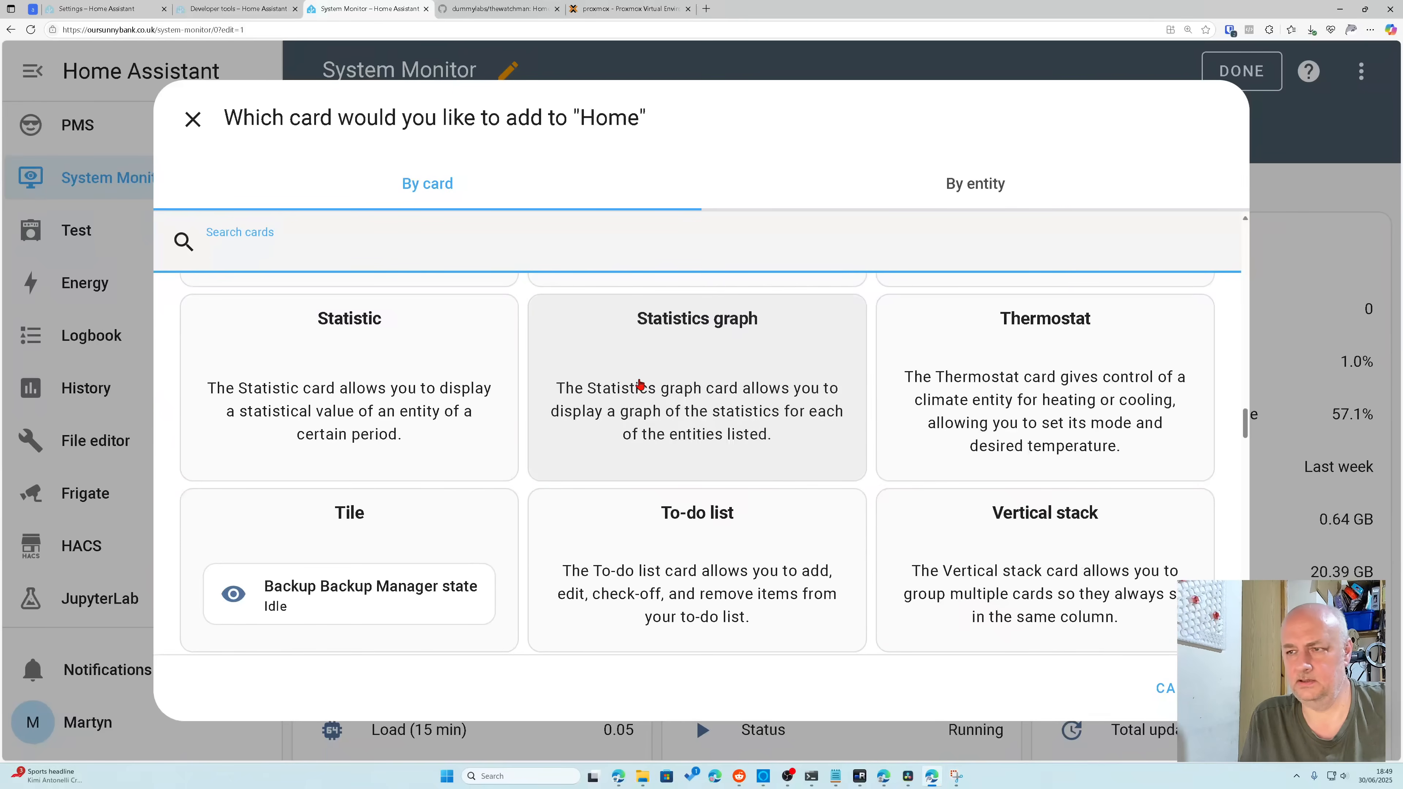
pyautogui.click(686, 409)
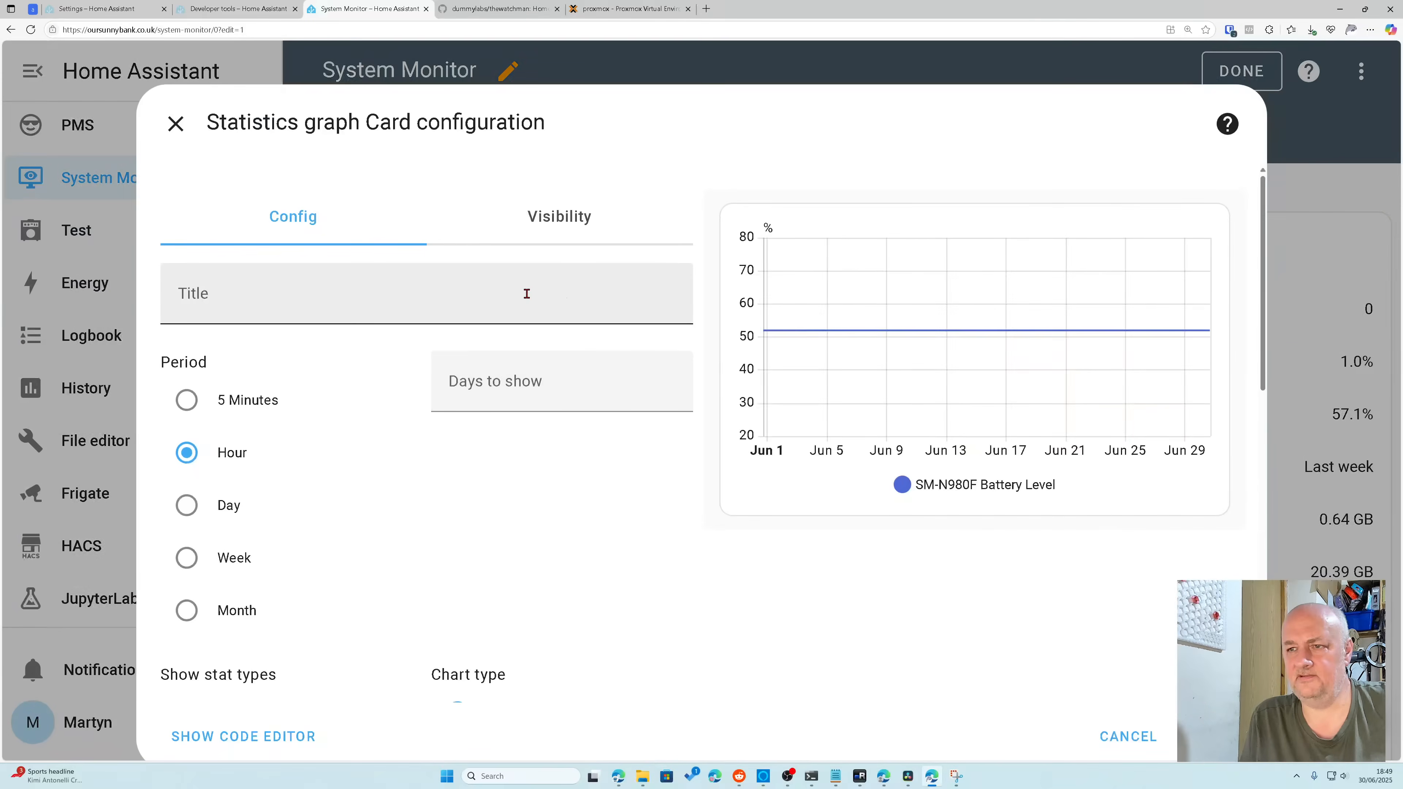
# Step: Replace the graph card's default battery statistic with System Monitor's Processor use, searching for "system"
pyautogui.scroll(-10, 379, 461)
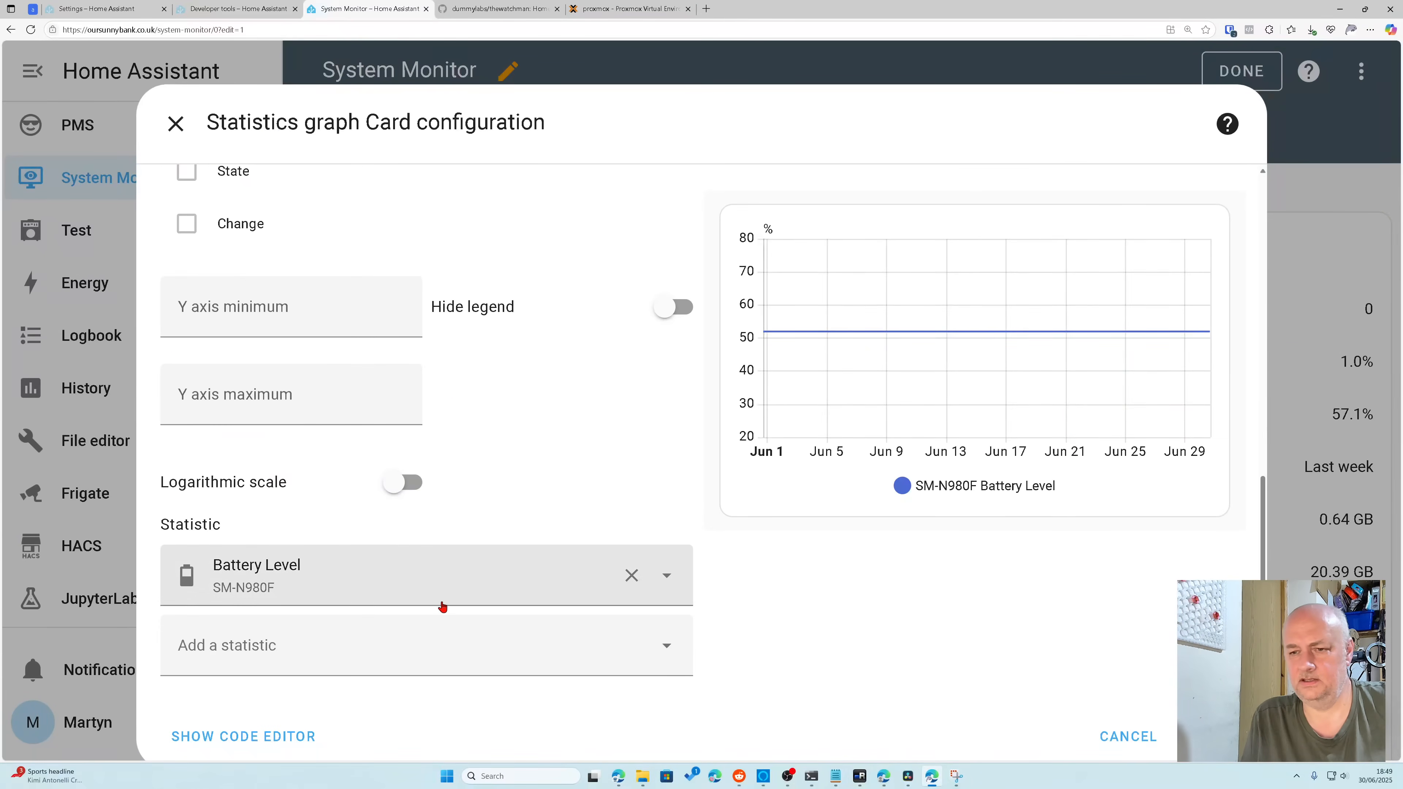
pyautogui.click(429, 582)
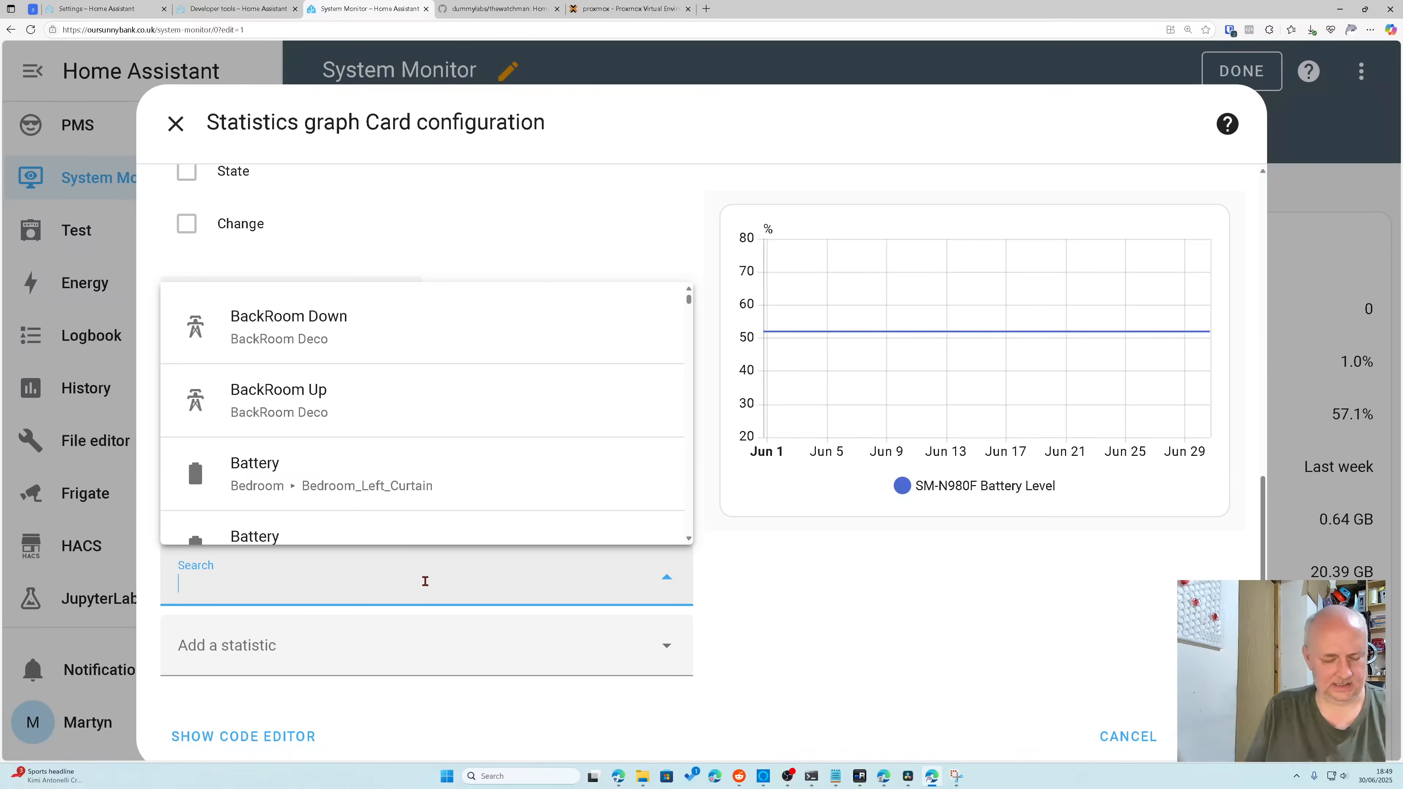
pyautogui.write('system')
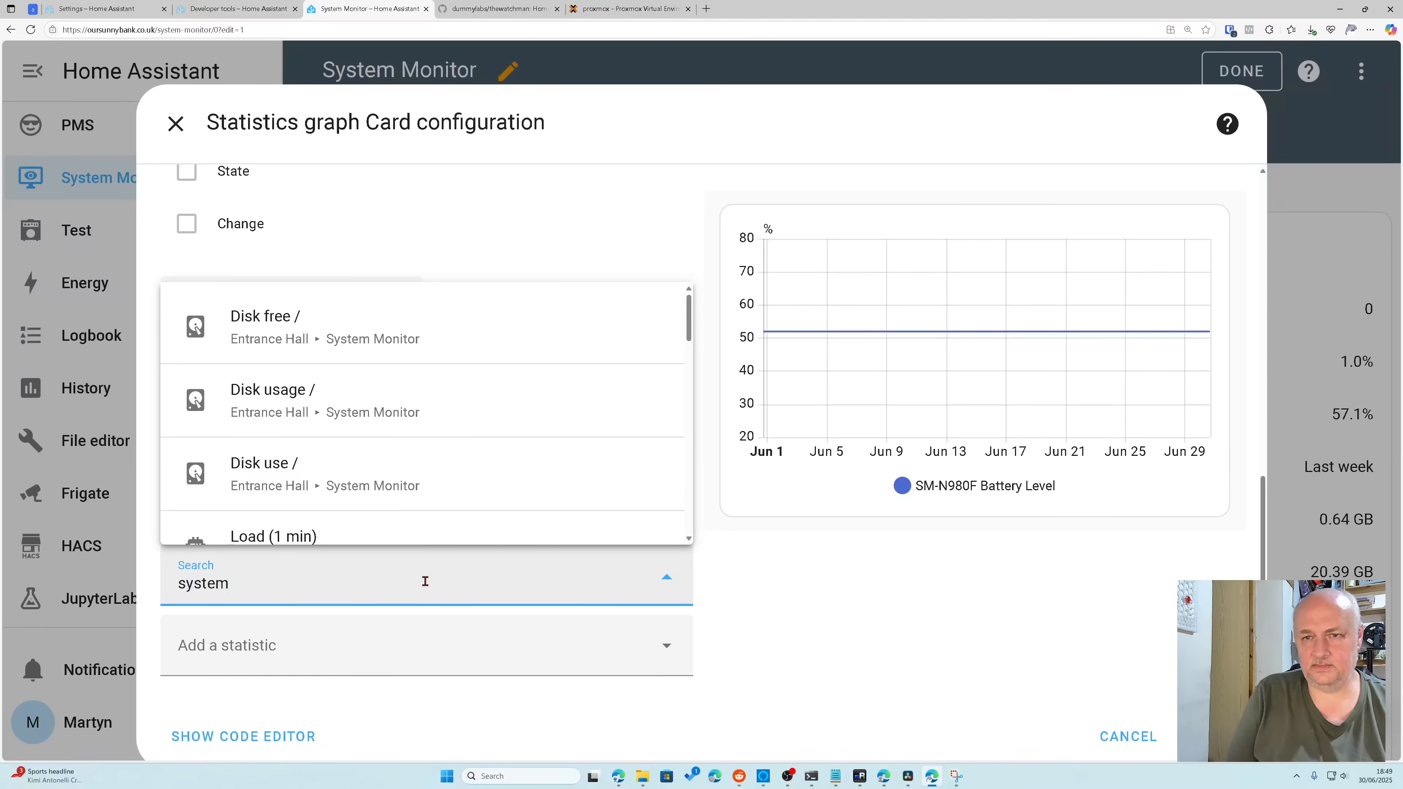
pyautogui.scroll(-5, 442, 508)
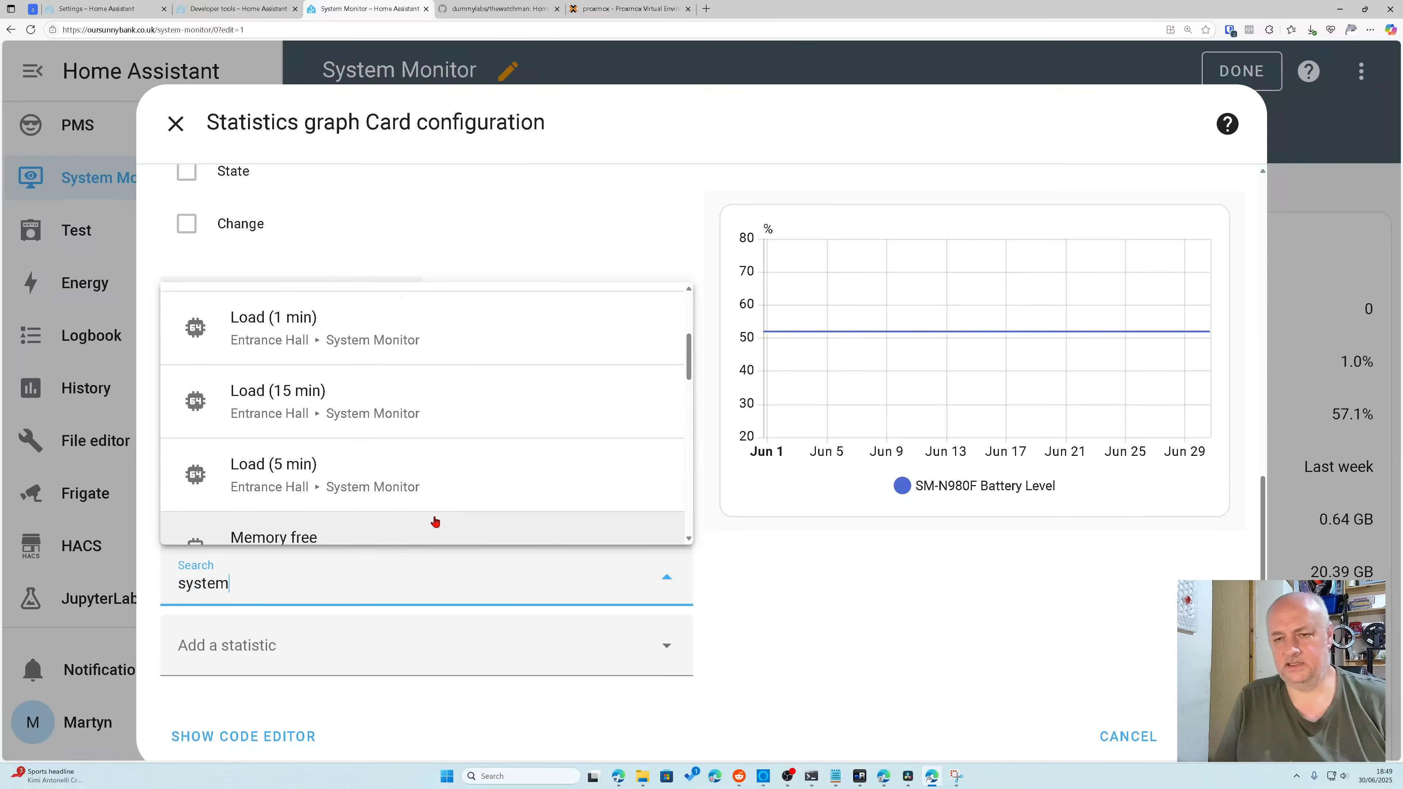
pyautogui.scroll(-10, 449, 496)
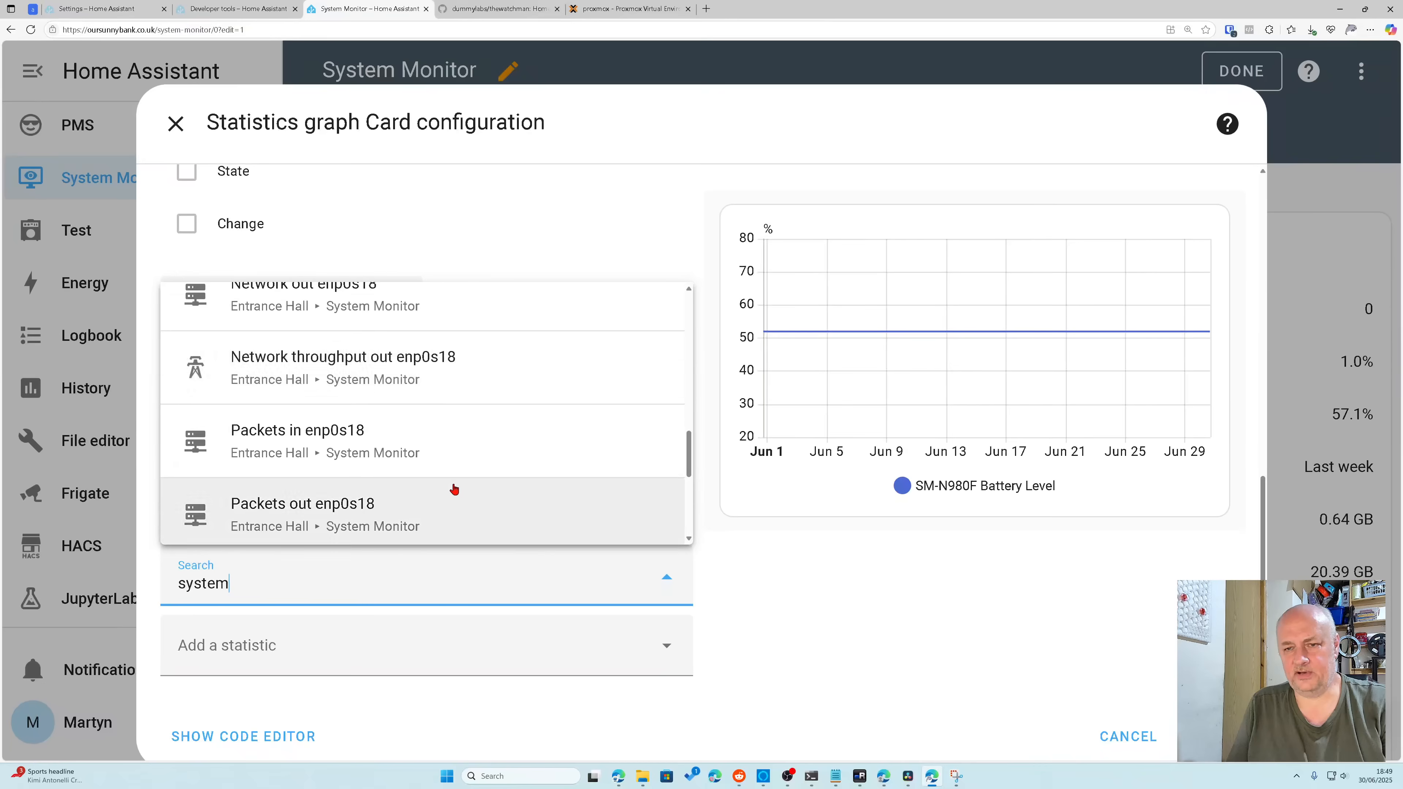
pyautogui.click(414, 498)
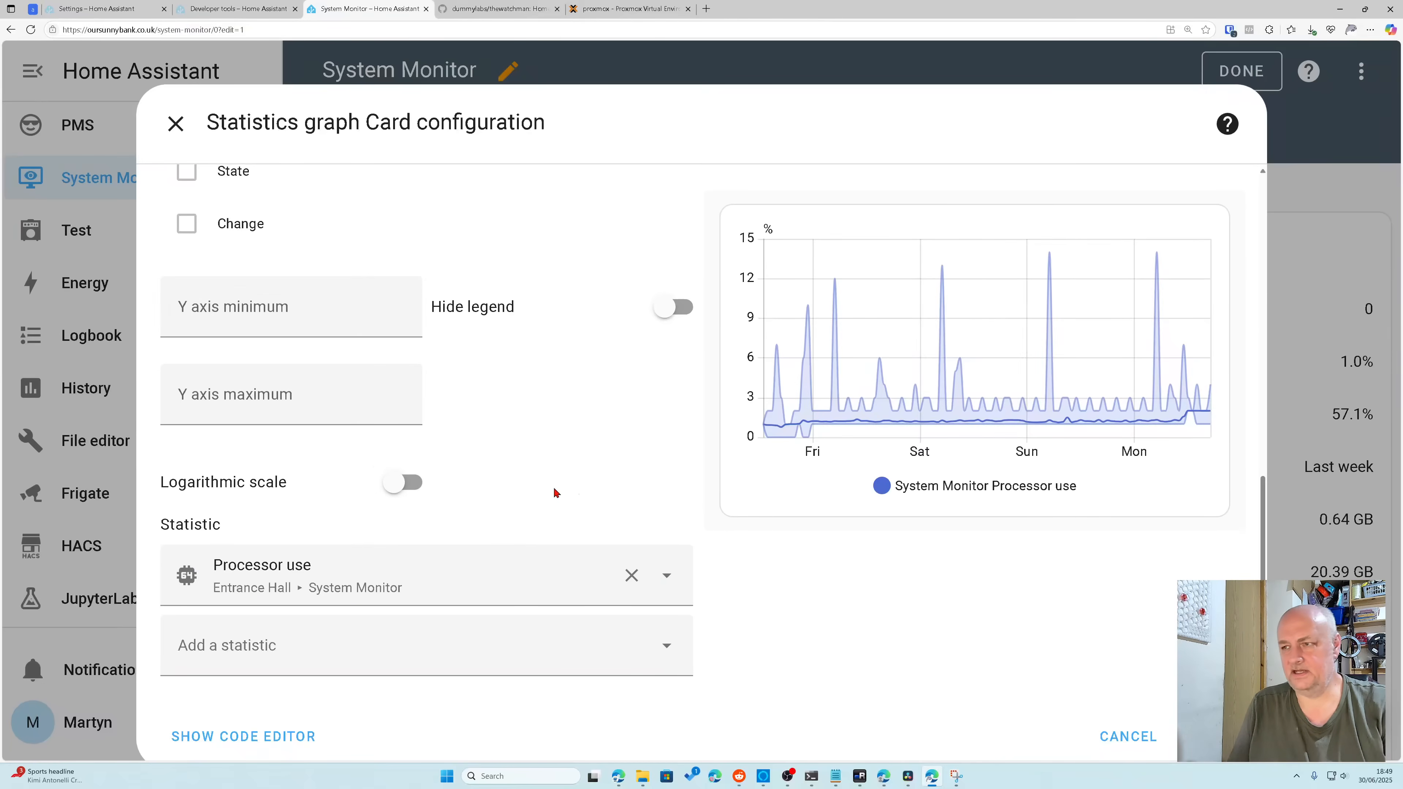
# Step: Title the statistics graph card "Processor Use"
pyautogui.scroll(3, 507, 470)
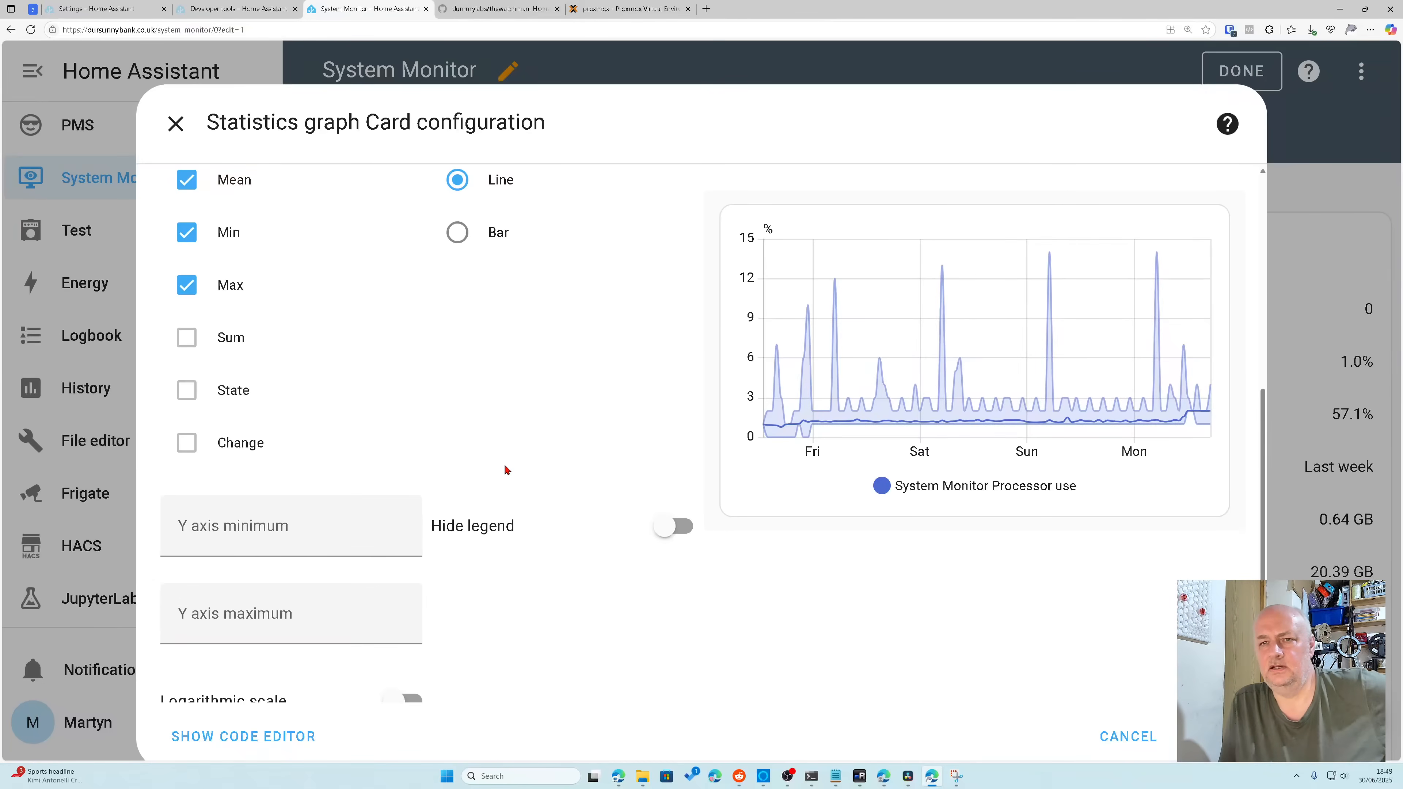
pyautogui.scroll(3, 505, 470)
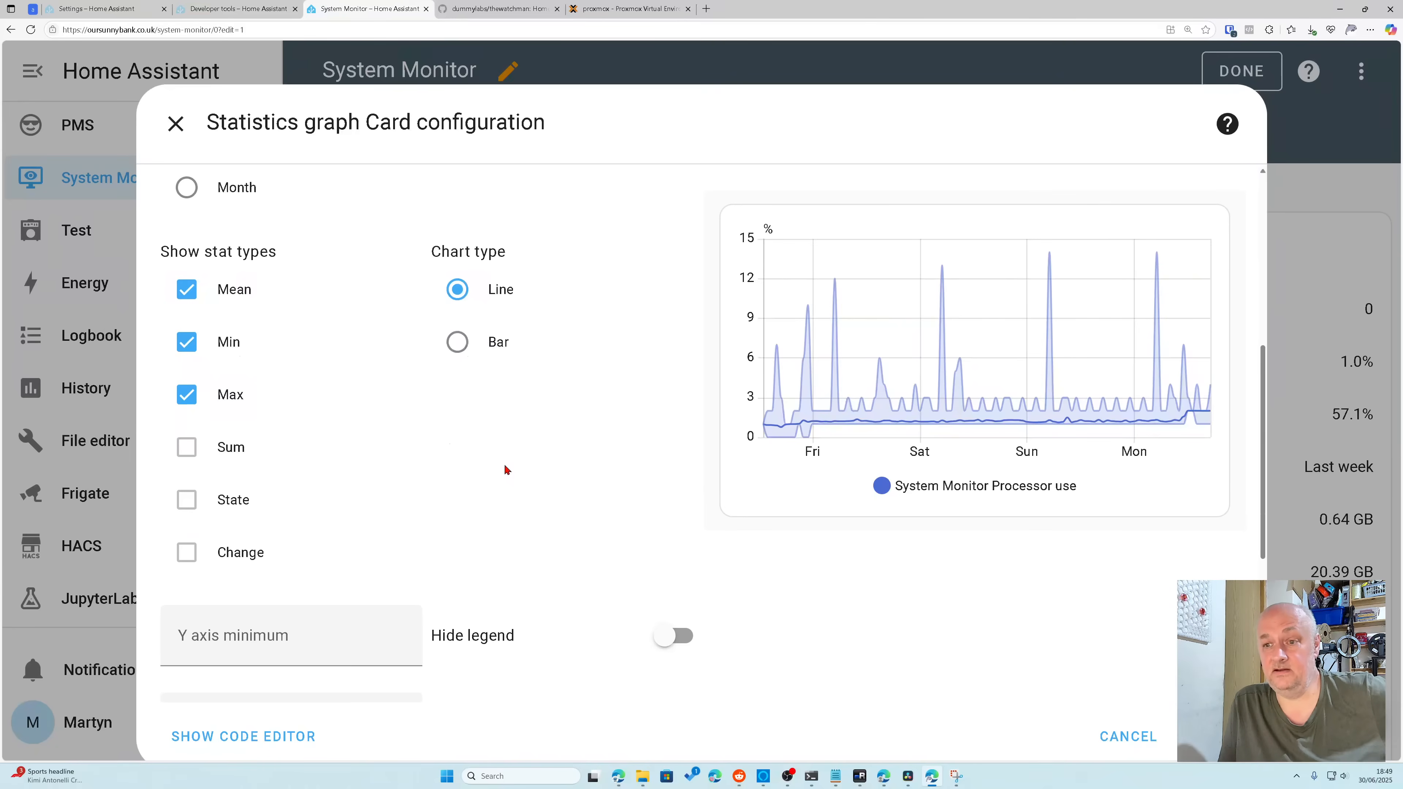
pyautogui.scroll(5, 505, 470)
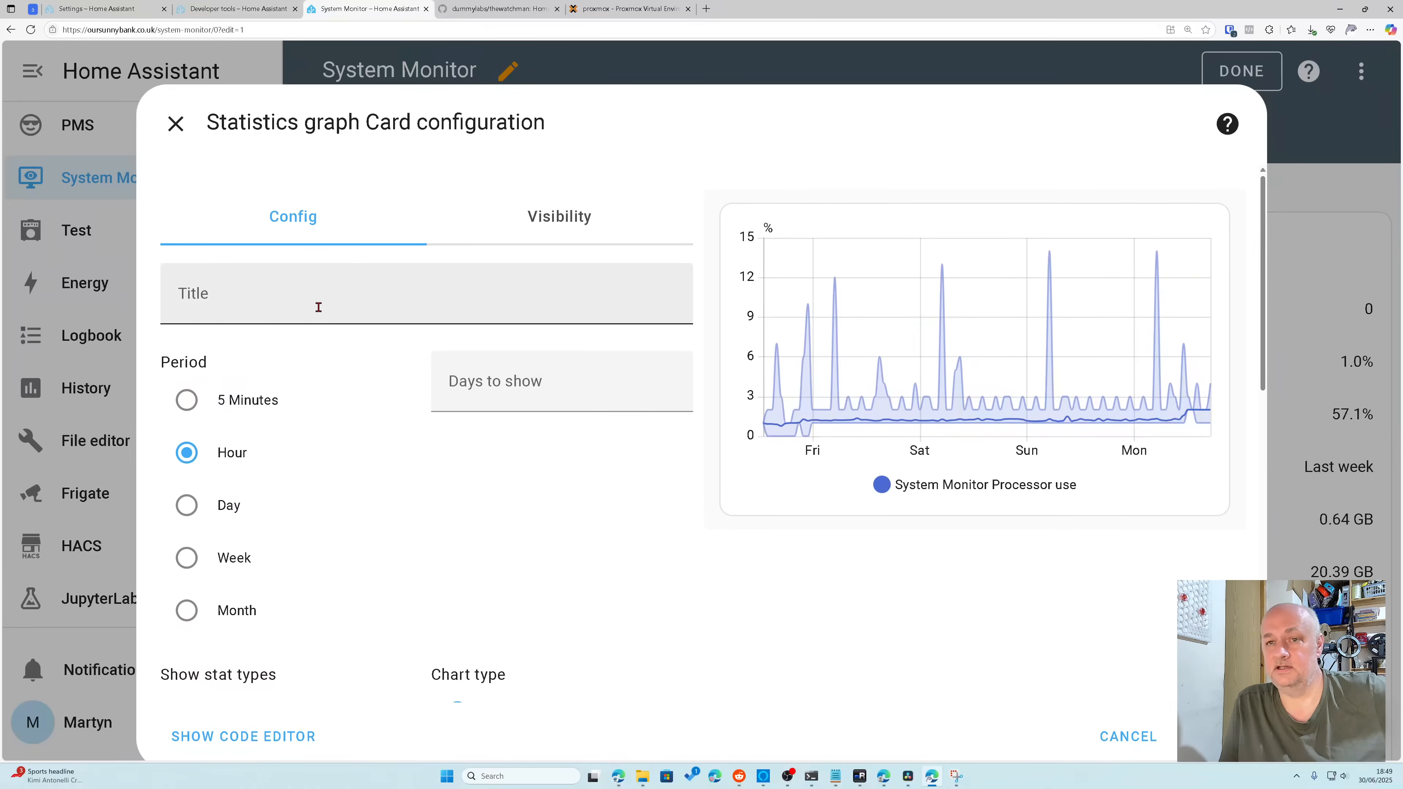
pyautogui.click(318, 306)
pyautogui.write('P')
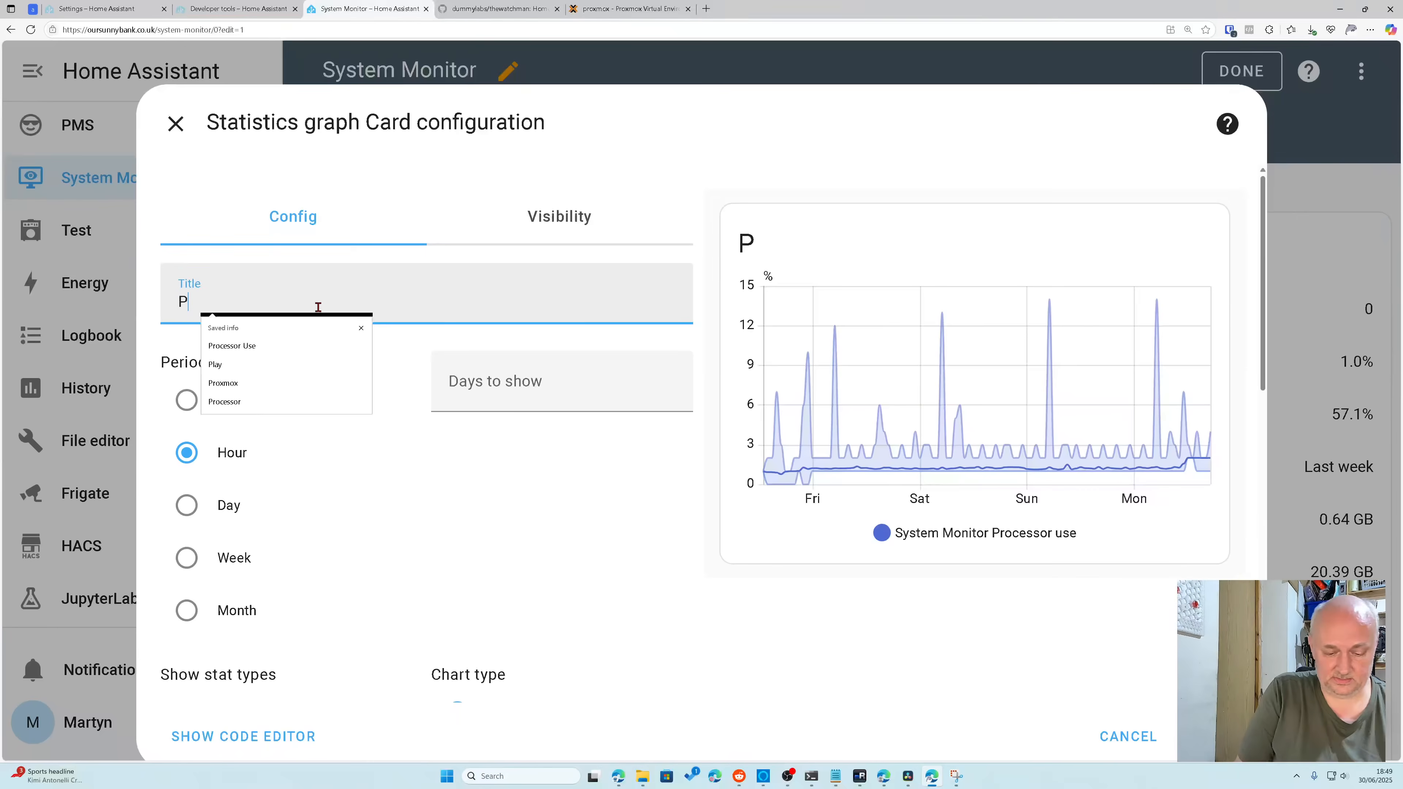
pyautogui.write('rocessor ')
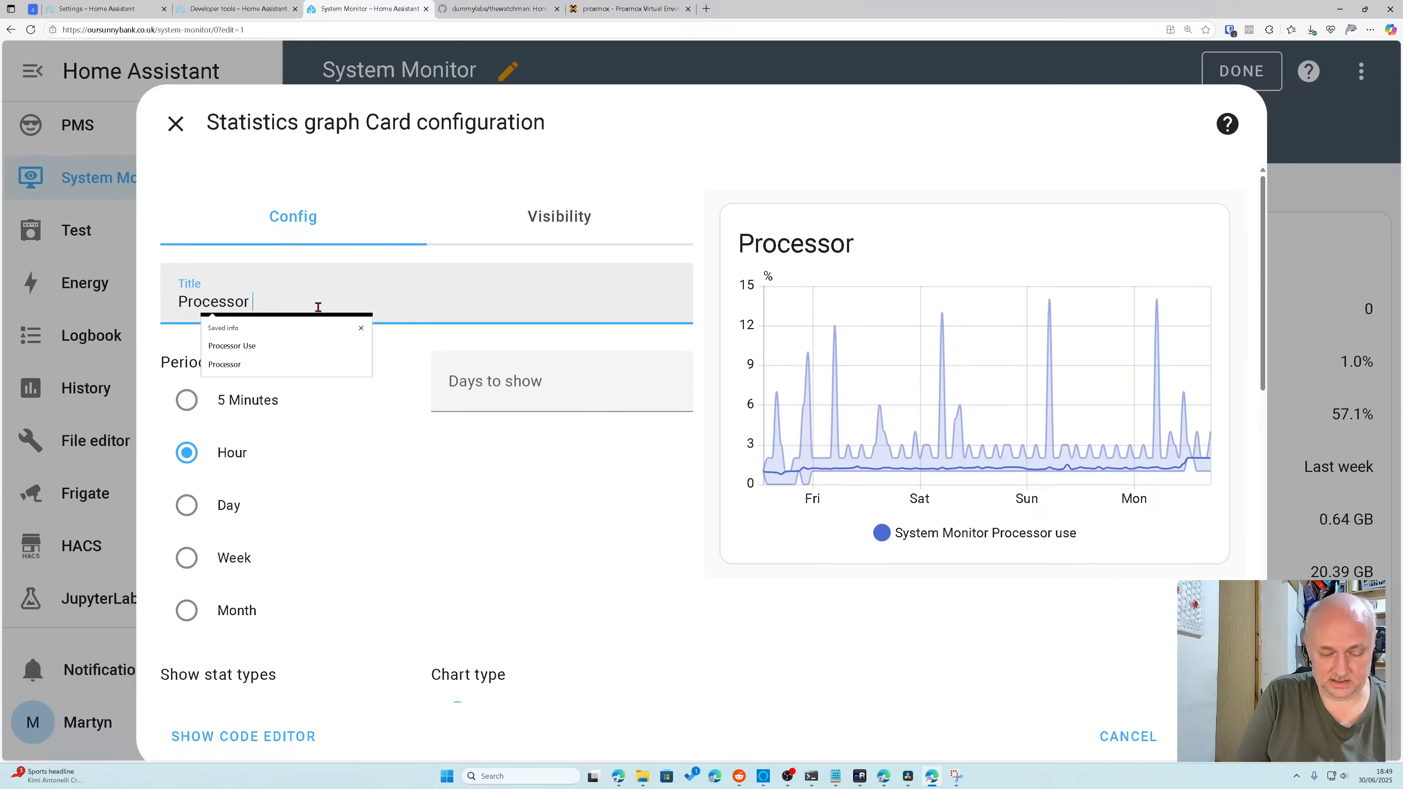
pyautogui.write('Use')
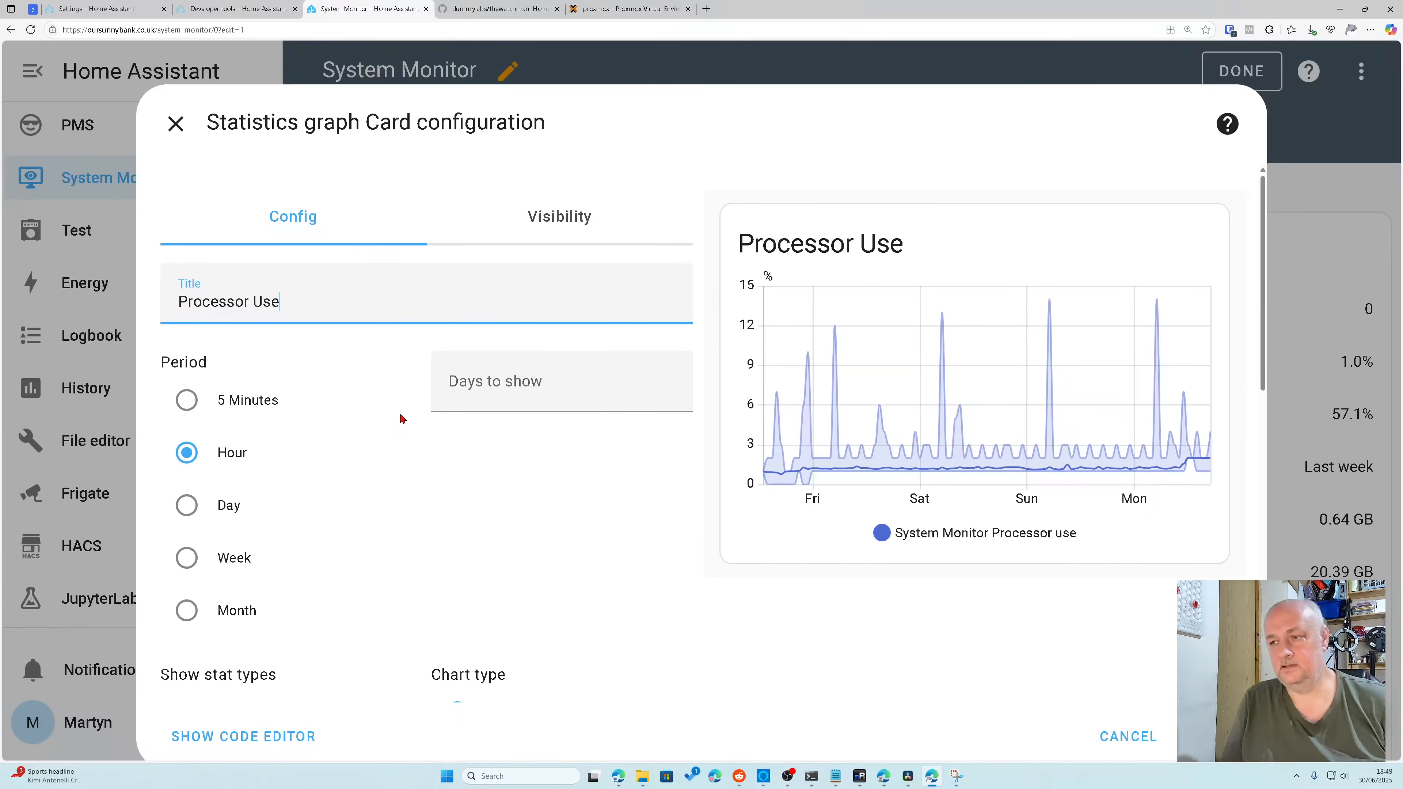
# Step: Add Node proxmox CPU used as the graph's second statistic, searching for "node"
pyautogui.scroll(-10, 401, 417)
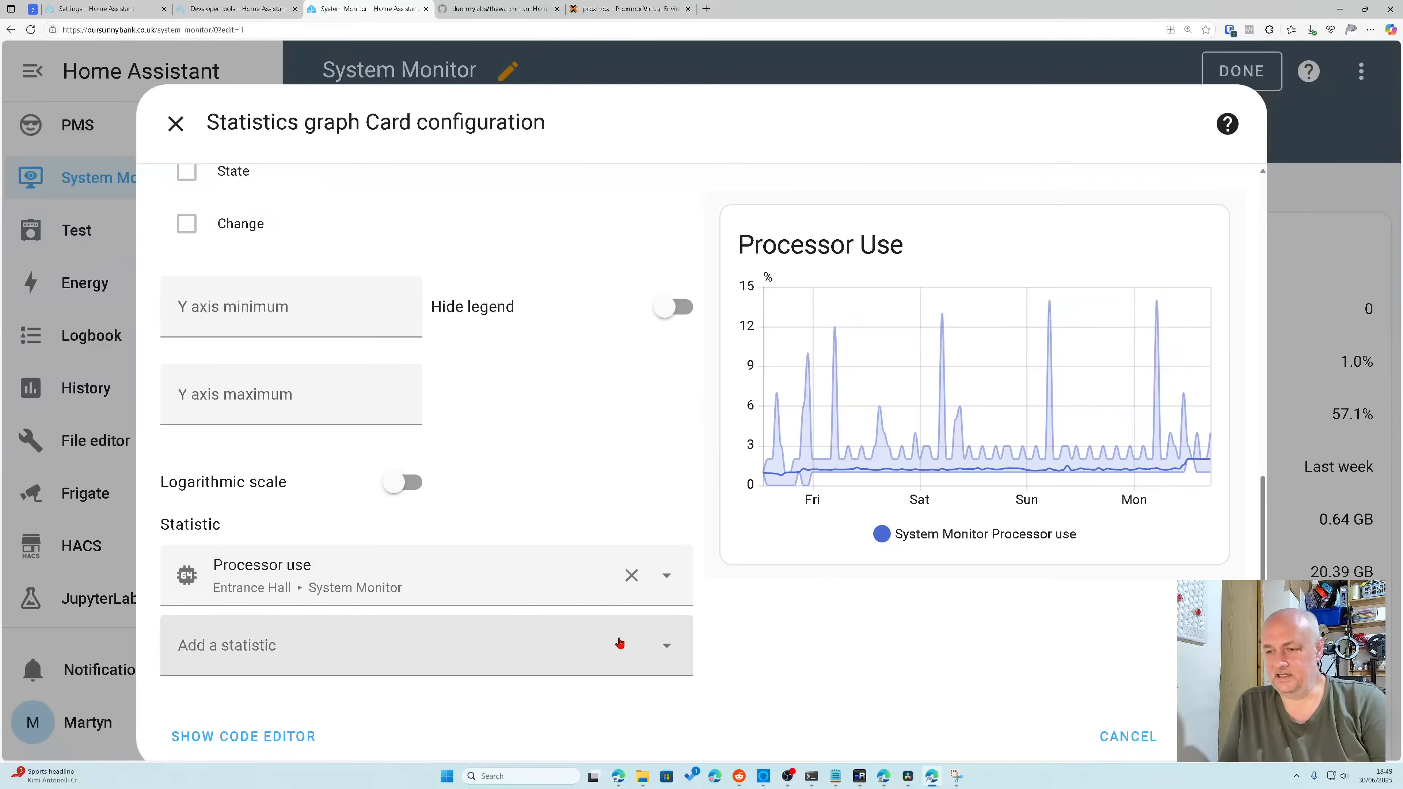
pyautogui.click(664, 645)
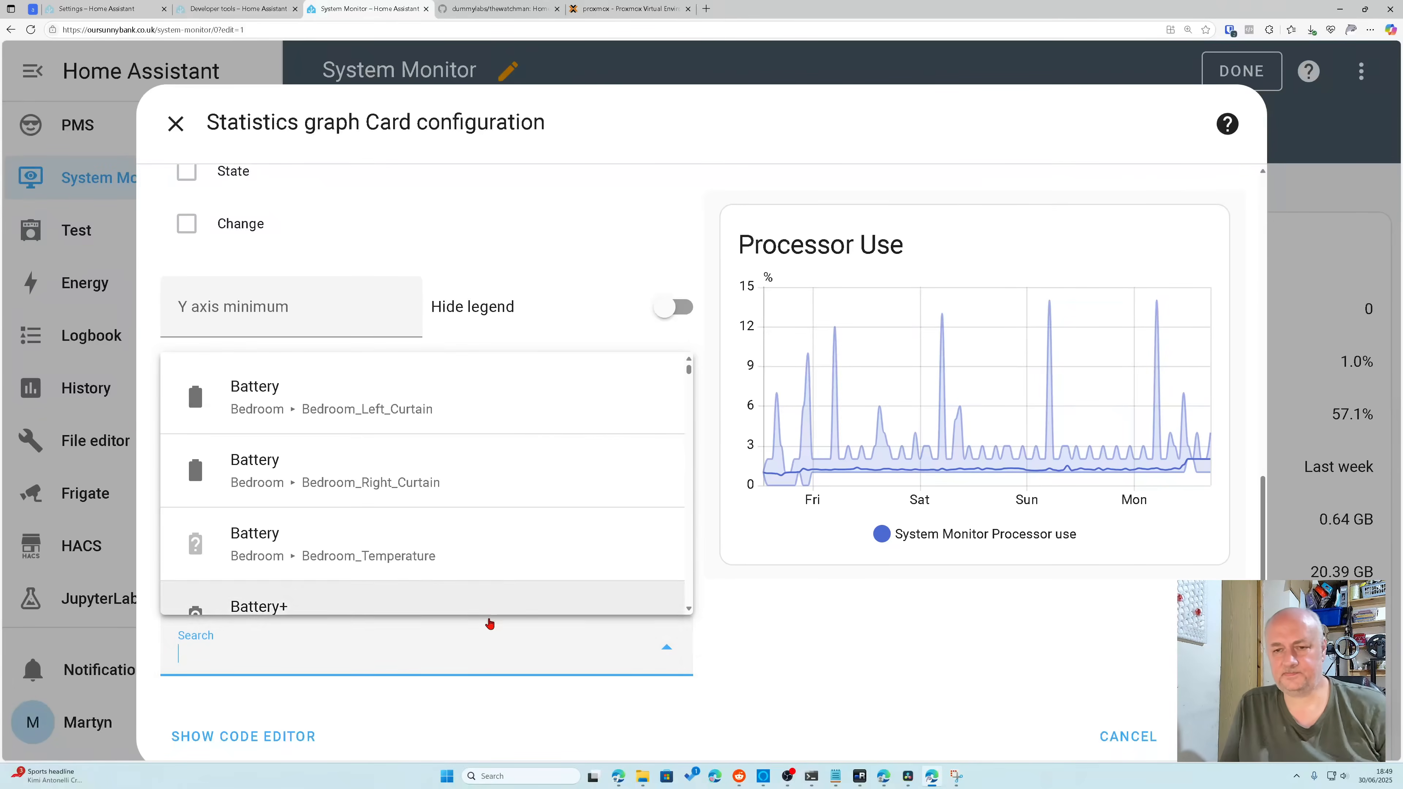
pyautogui.write('node')
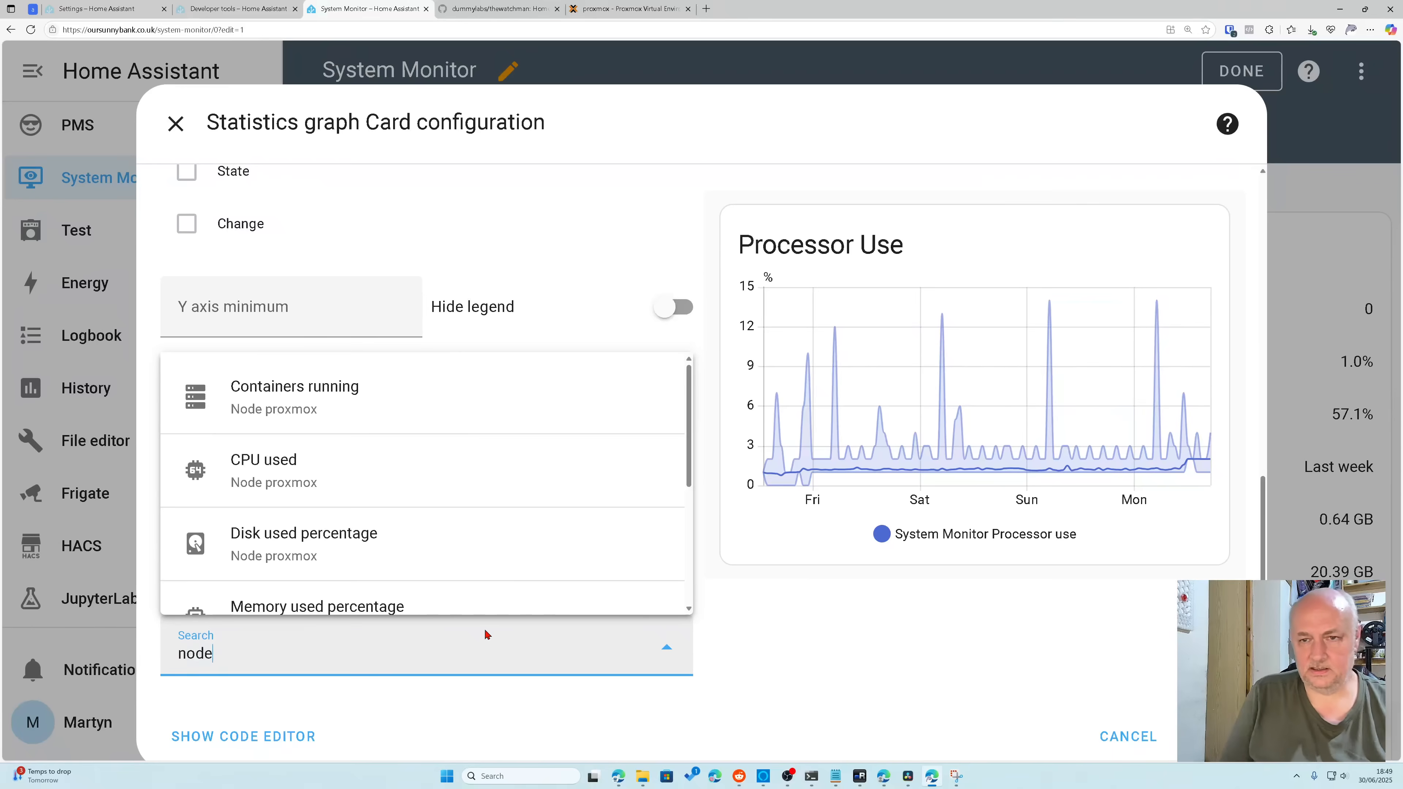
pyautogui.click(385, 483)
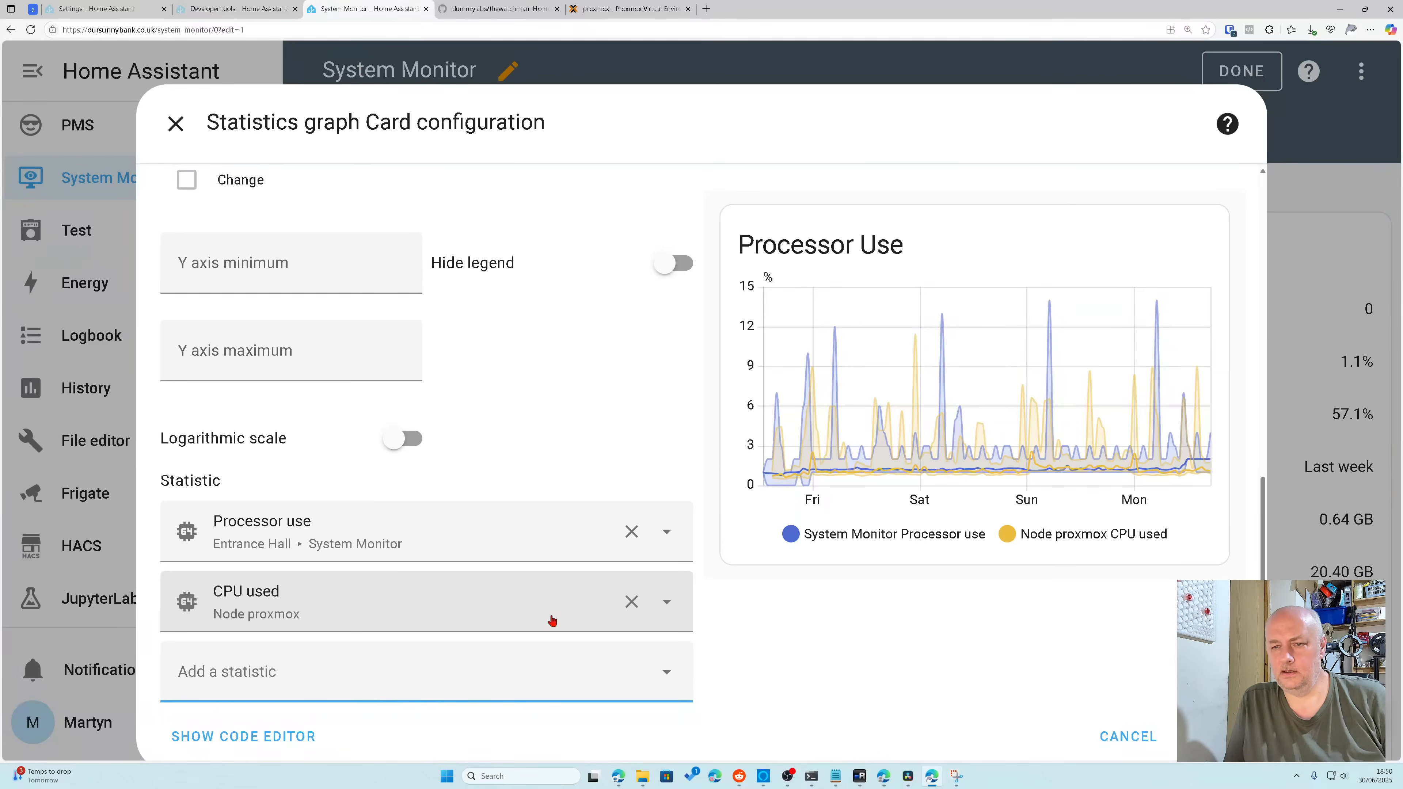
pyautogui.click(487, 529)
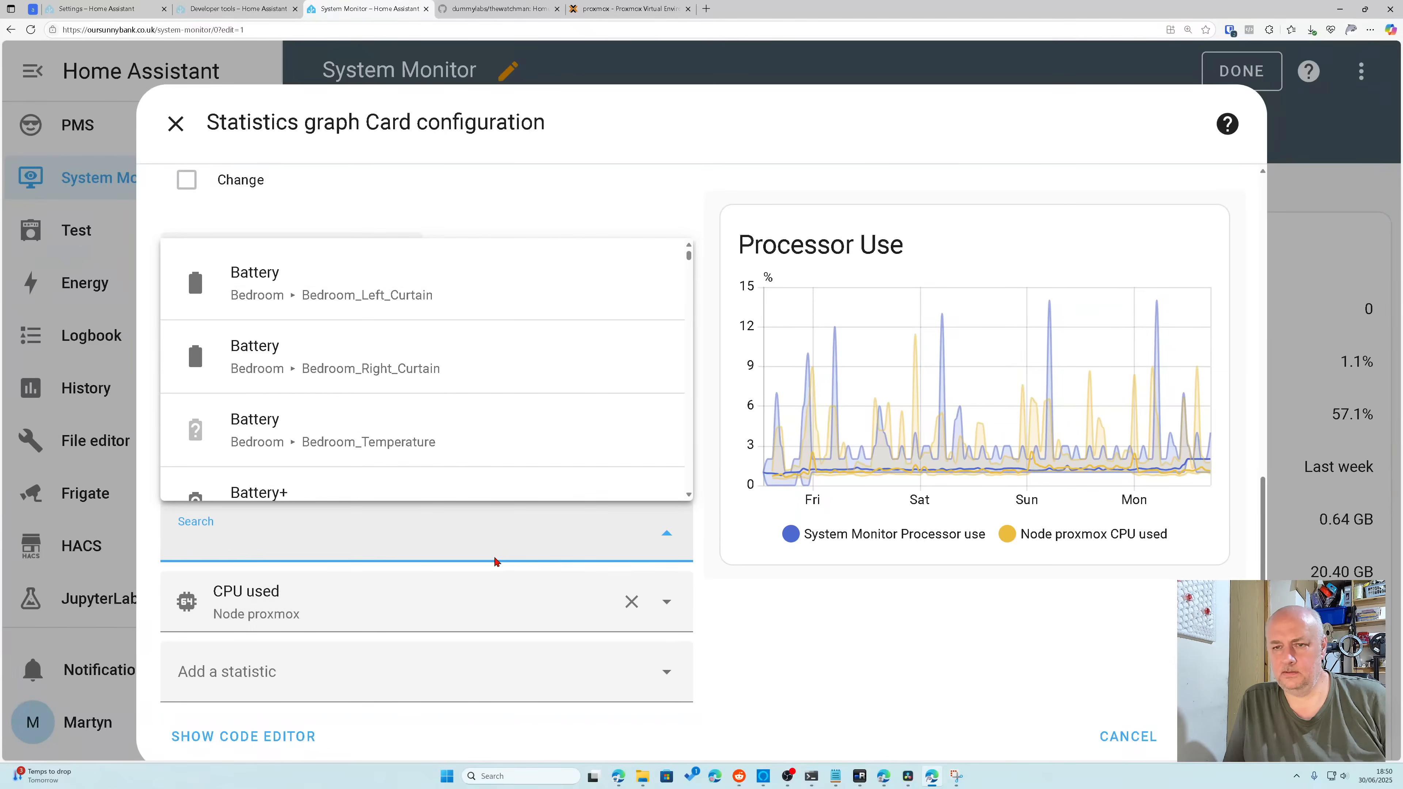
pyautogui.click(756, 668)
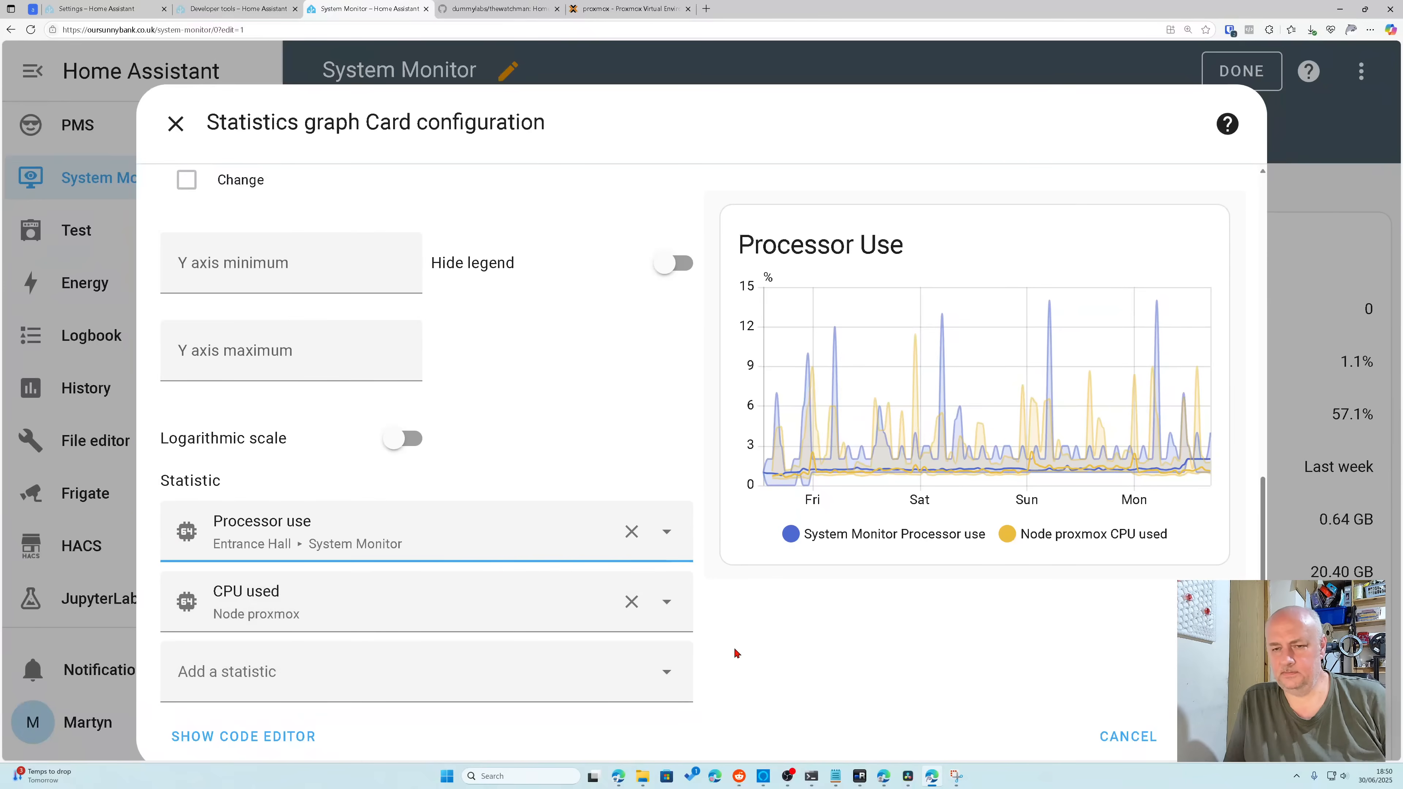
# Step: Check the Processor Use graph card's configuration and save it to the Home view
pyautogui.scroll(4, 774, 640)
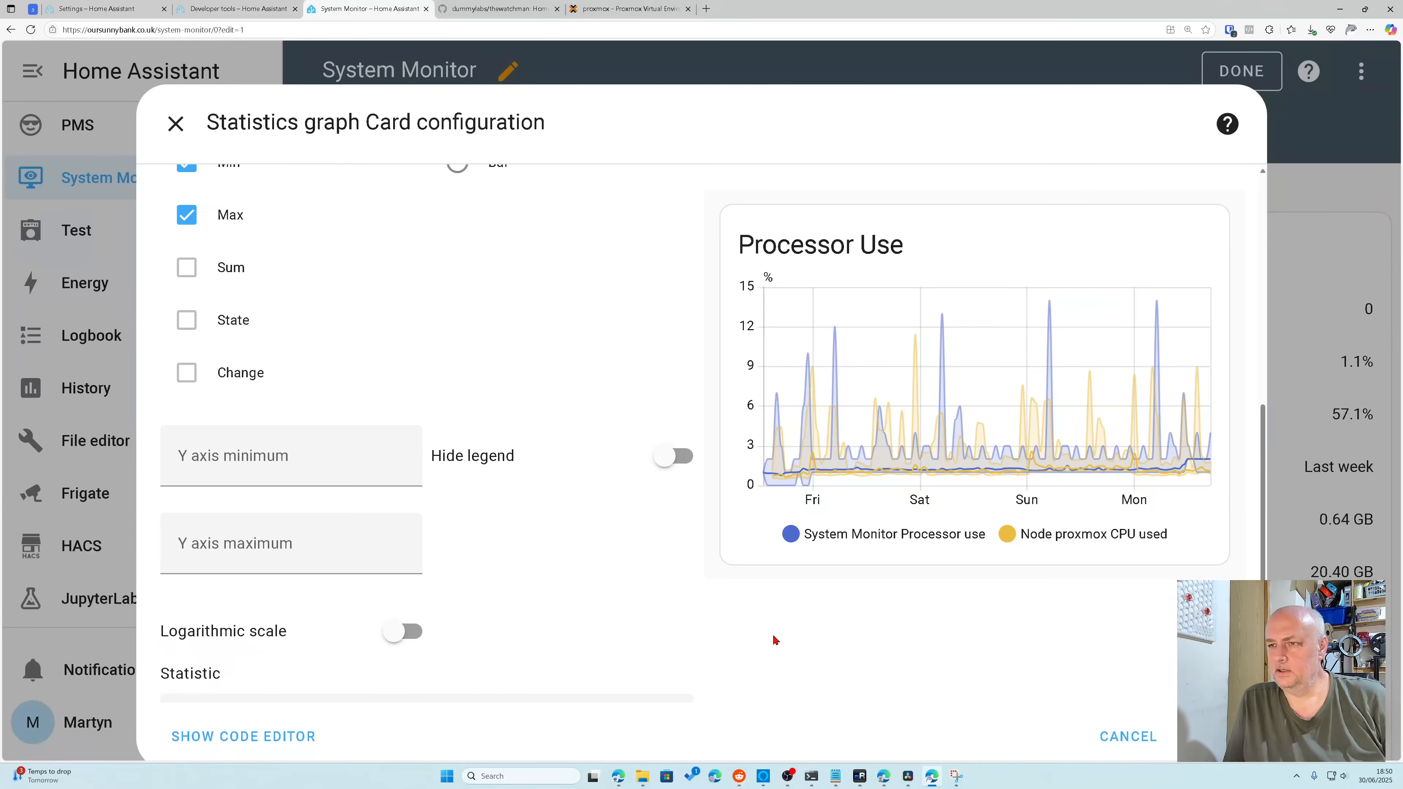
pyautogui.scroll(4, 577, 553)
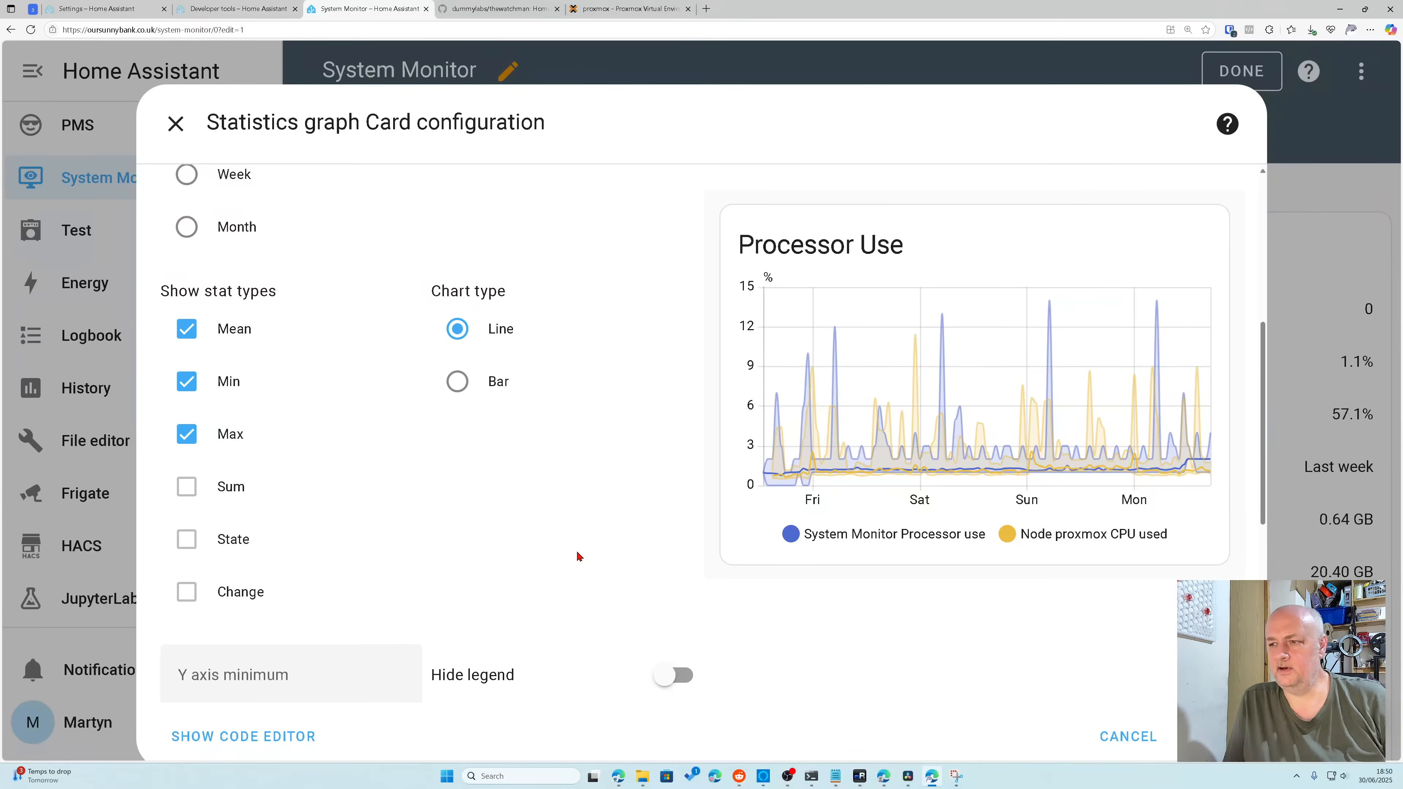
pyautogui.scroll(-4, 577, 553)
pyautogui.scroll(-4, 576, 553)
pyautogui.scroll(12, 577, 553)
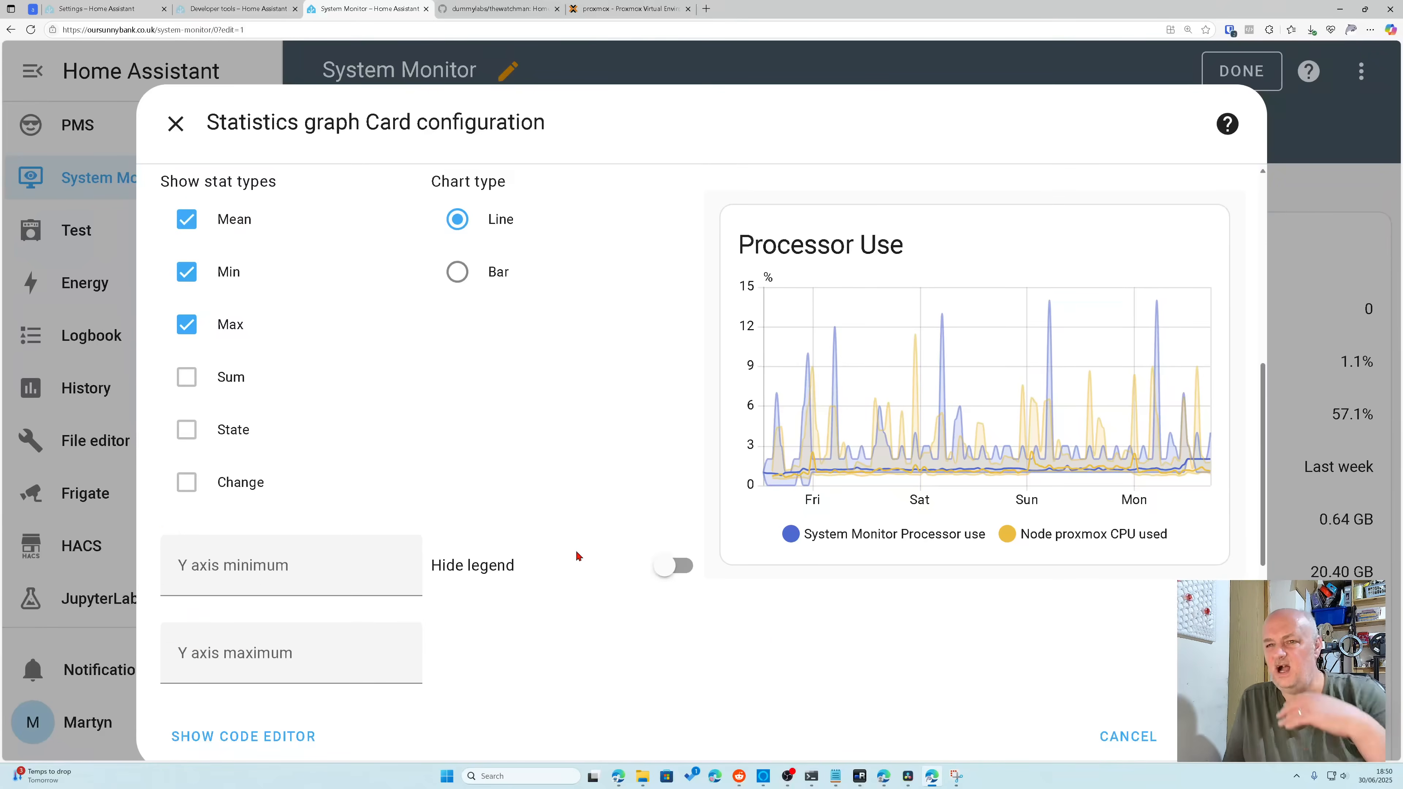
pyautogui.scroll(2, 576, 555)
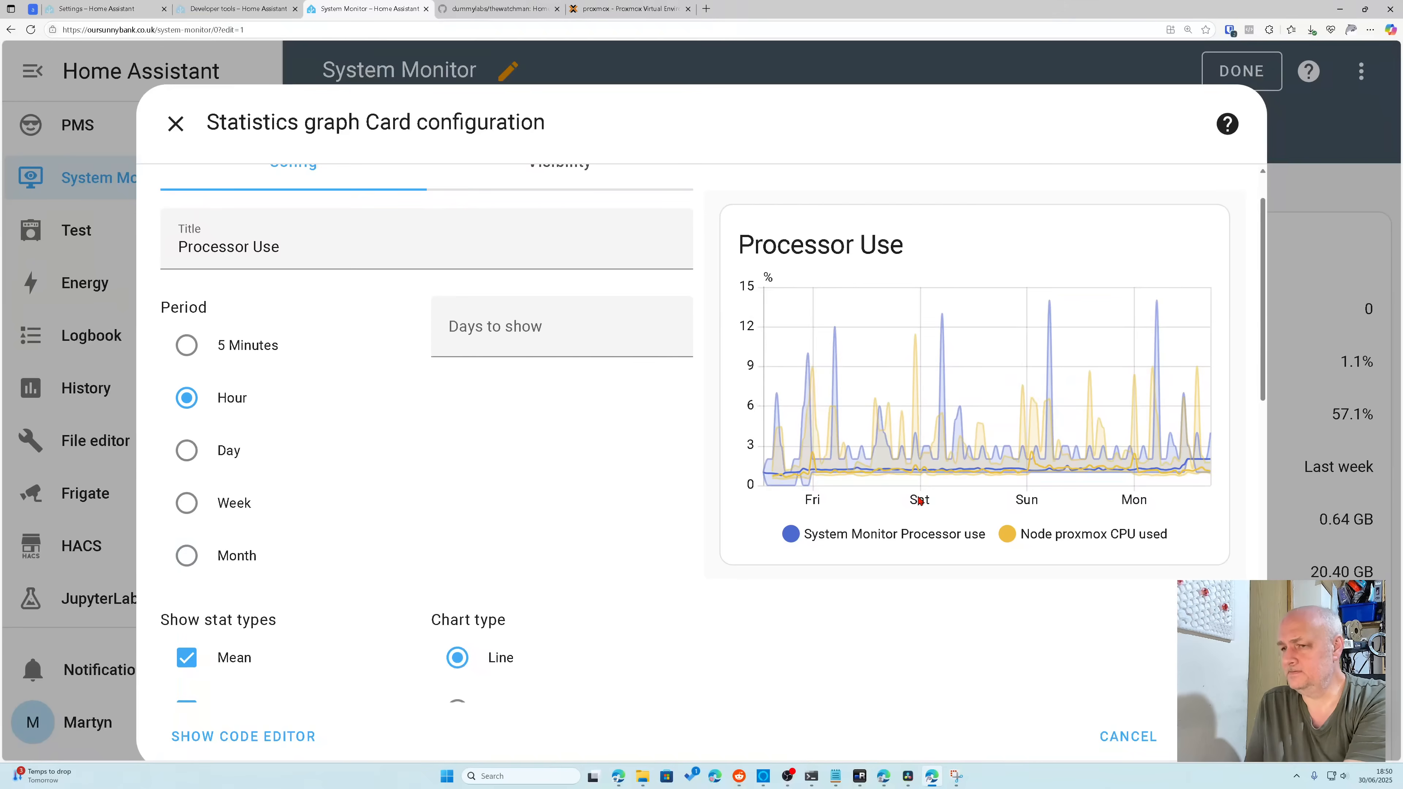
pyautogui.moveTo(953, 485)
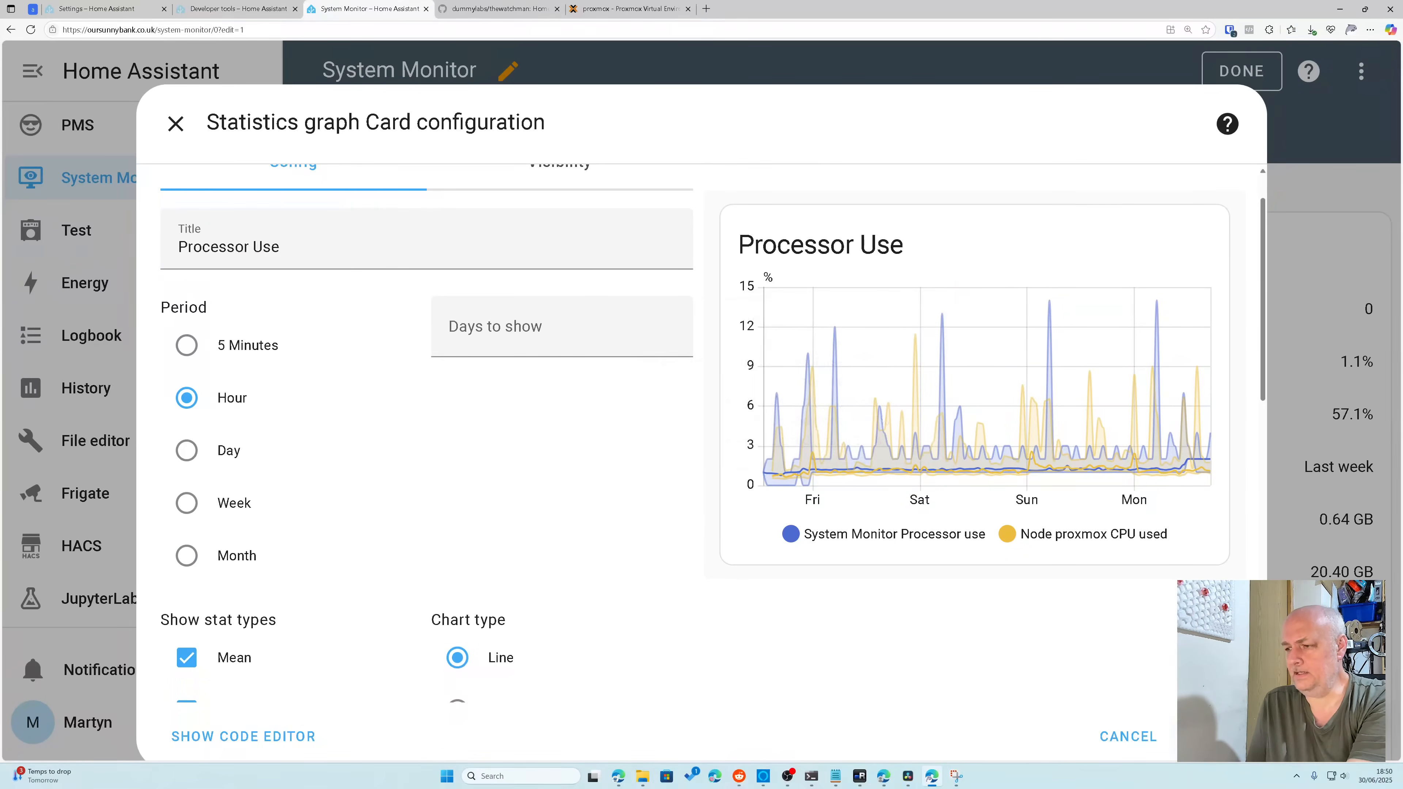
pyautogui.click(1209, 737)
pyautogui.scroll(-10, 837, 461)
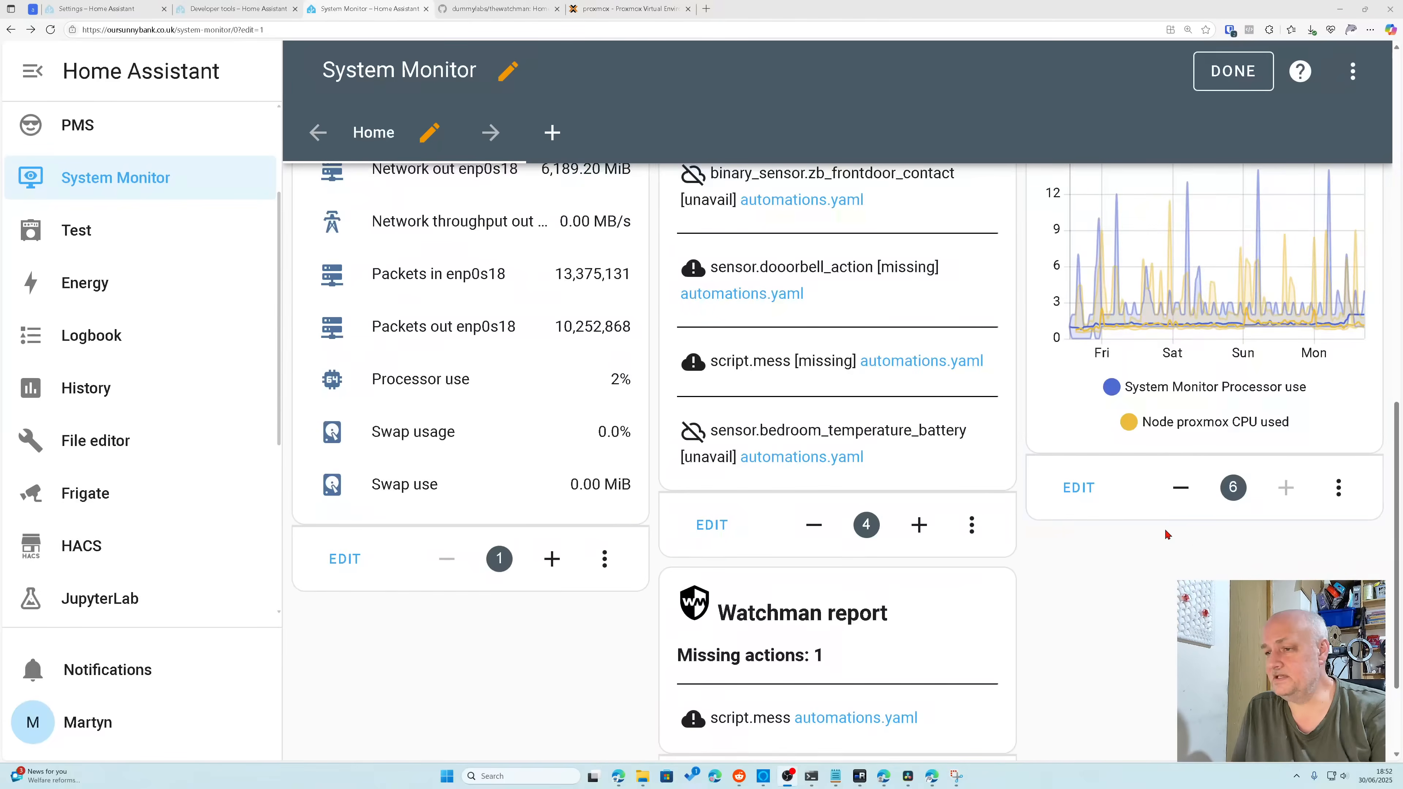
# Step: Move the Processor Use graph card up to position 1 in the Home view
pyautogui.click(1181, 489)
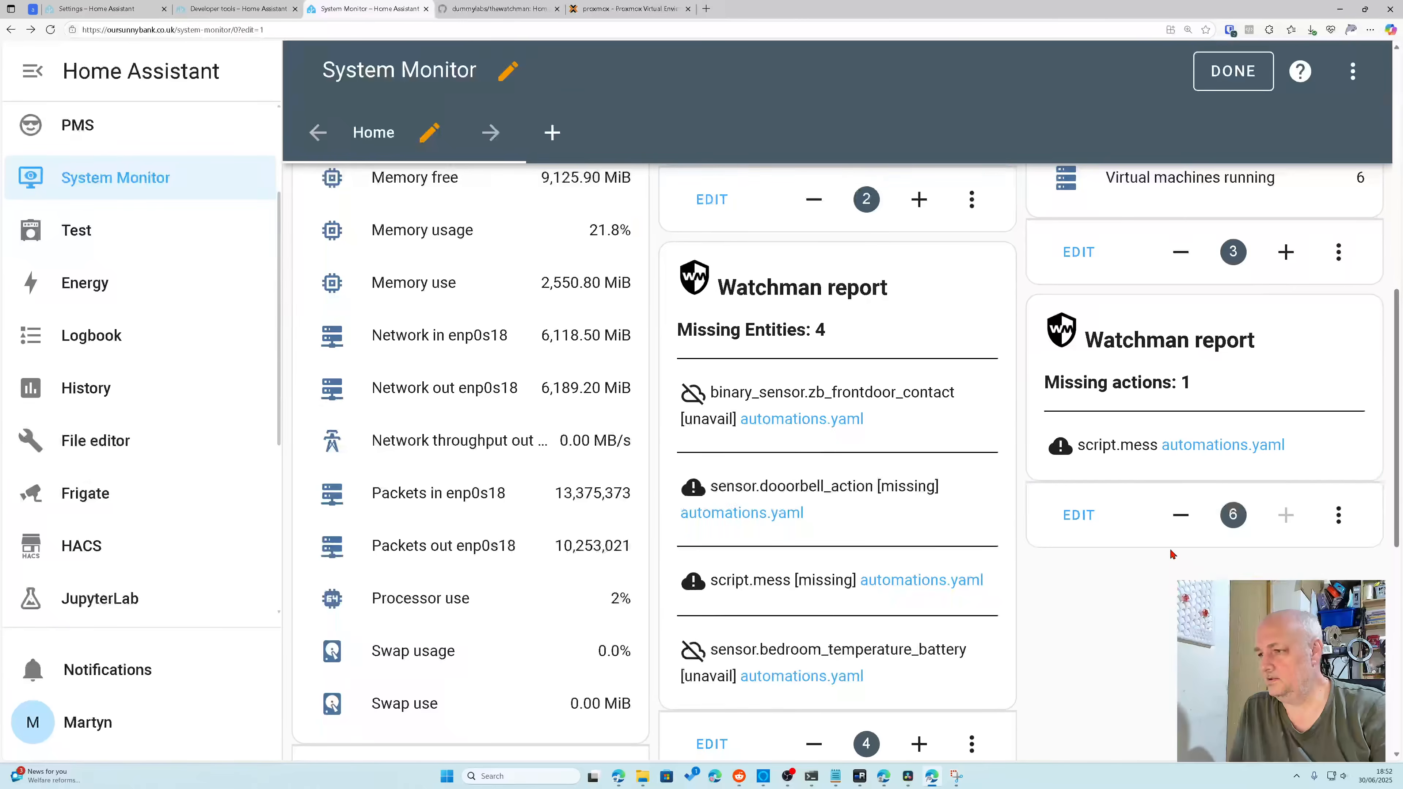
pyautogui.scroll(6, 1171, 564)
pyautogui.scroll(-10, 1171, 565)
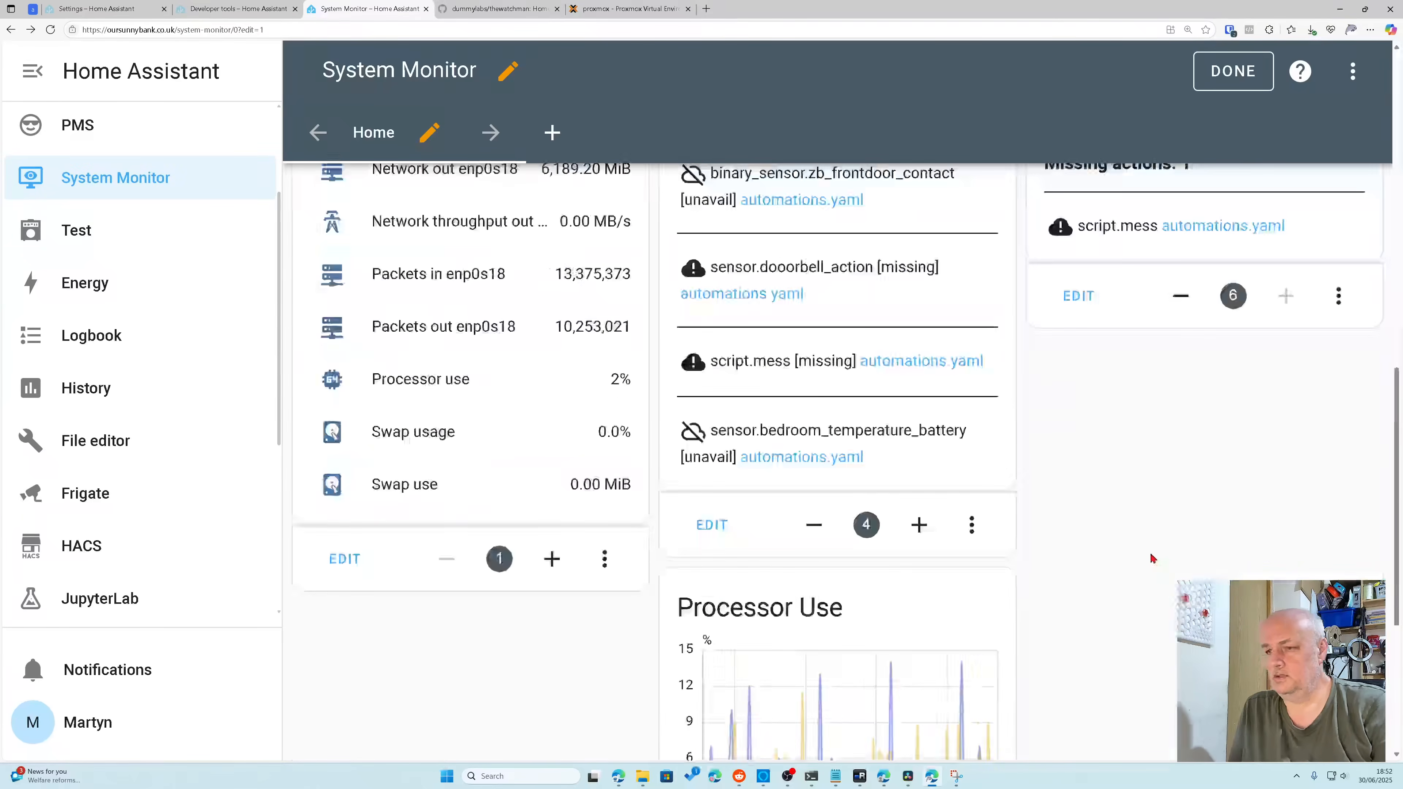
pyautogui.scroll(-5, 1153, 558)
pyautogui.click(865, 652)
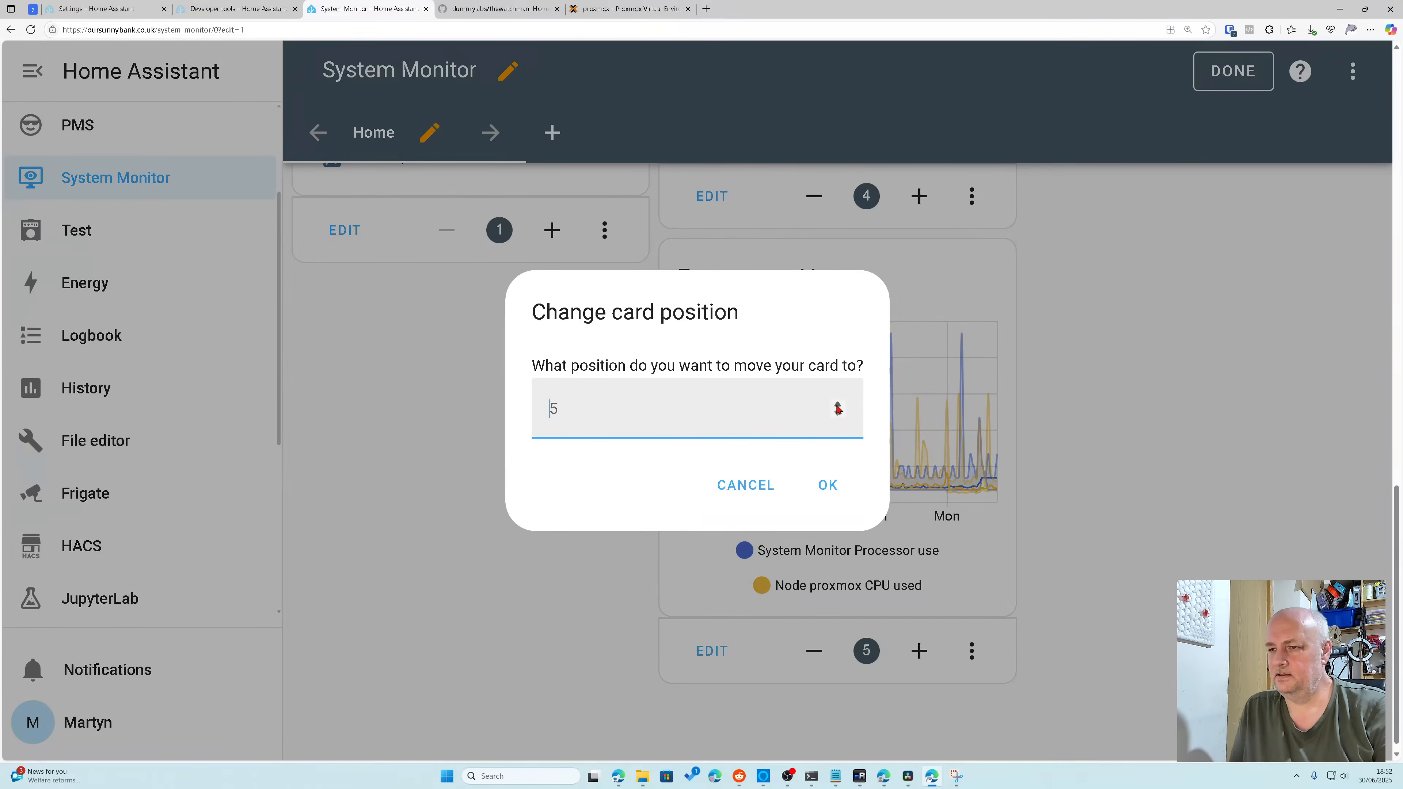
pyautogui.click(828, 485)
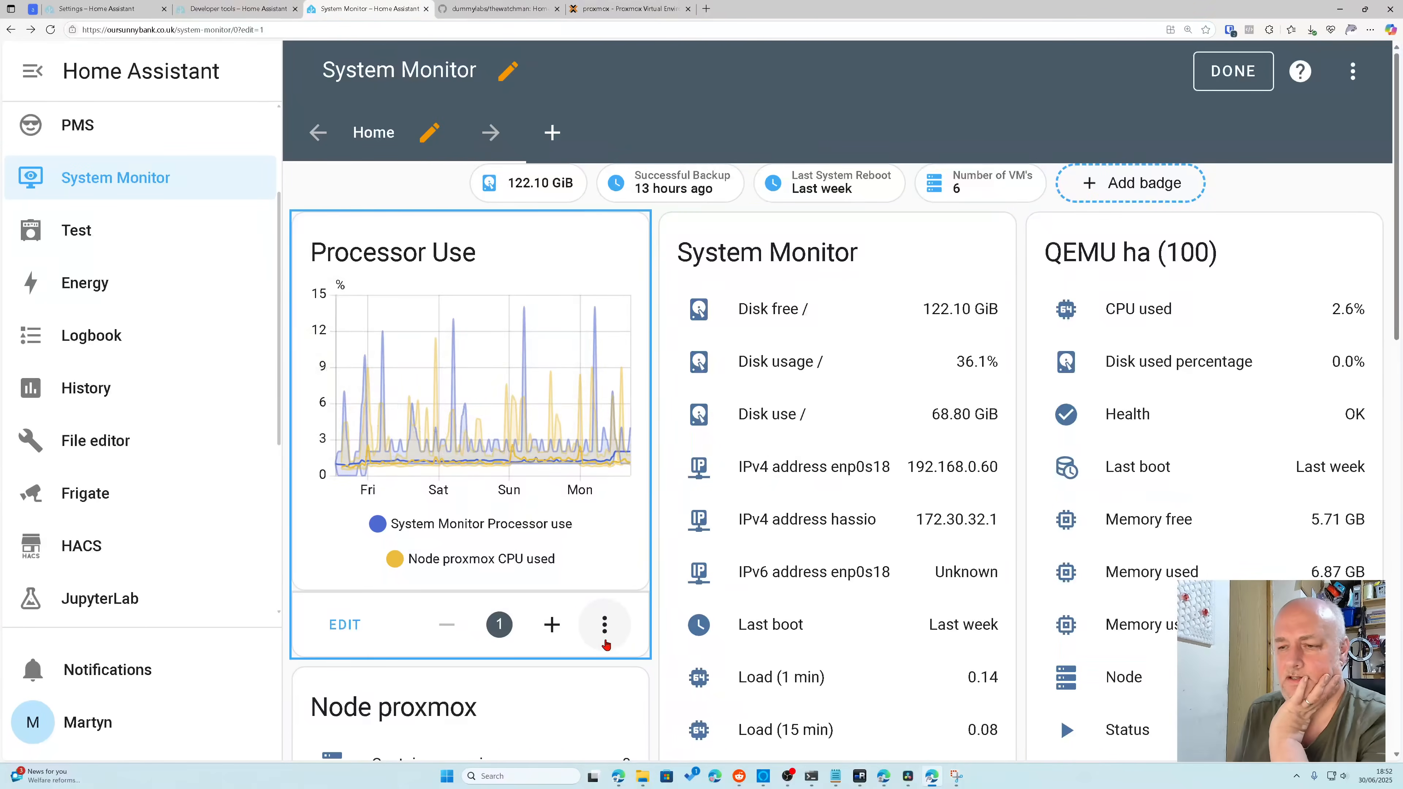
# Step: Review the Processor Use card's available actions, configuration and visibility conditions without changing anything, and close its settings
pyautogui.click(604, 626)
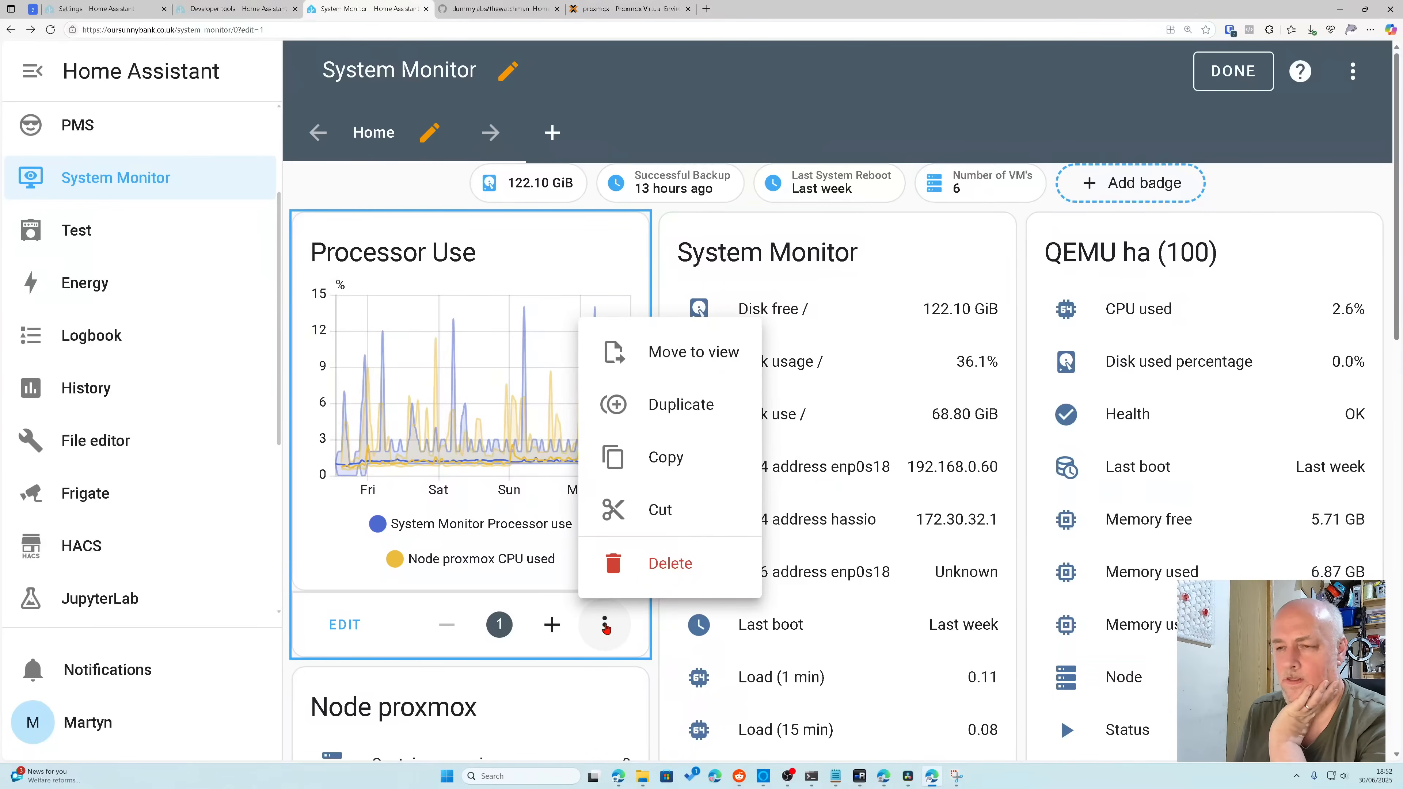
pyautogui.click(339, 630)
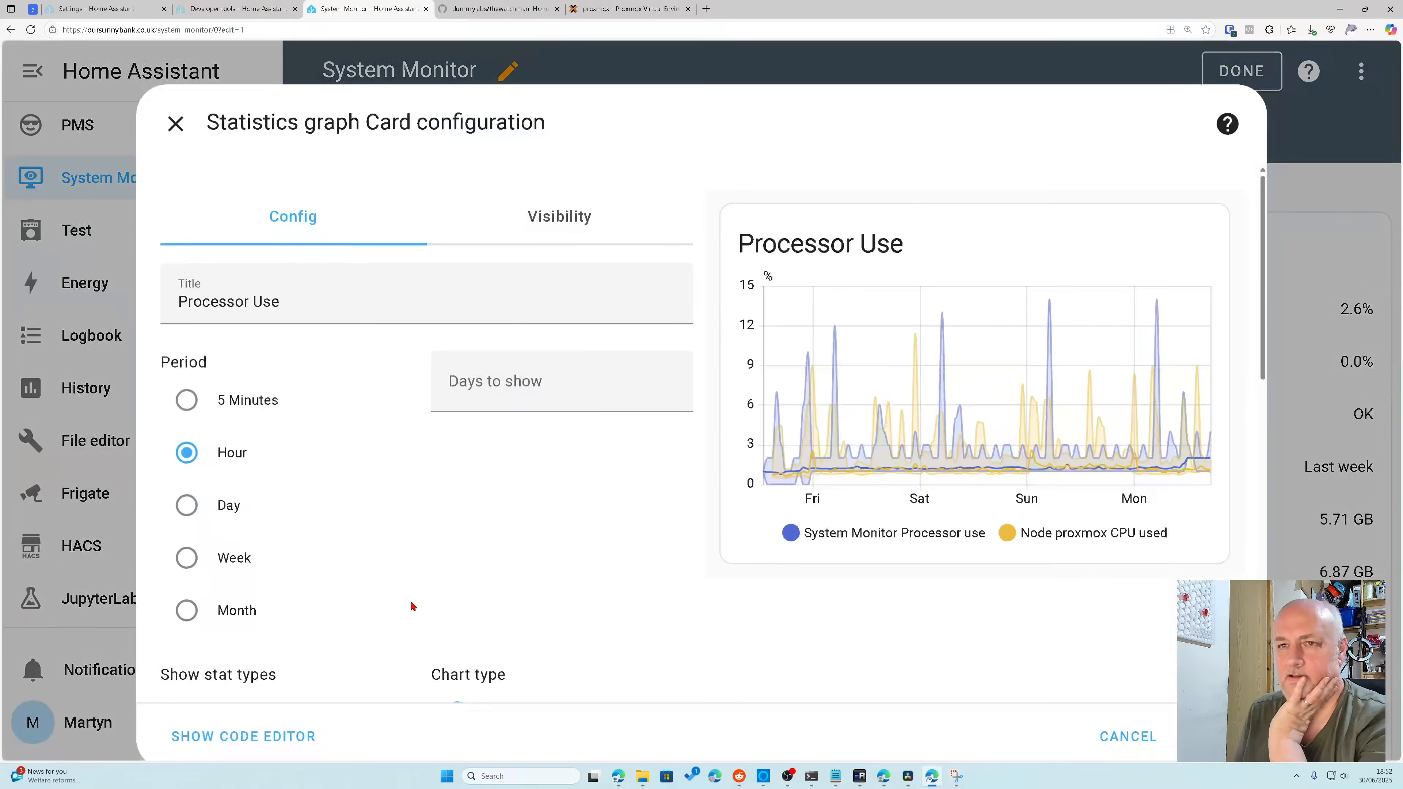
pyautogui.click(589, 220)
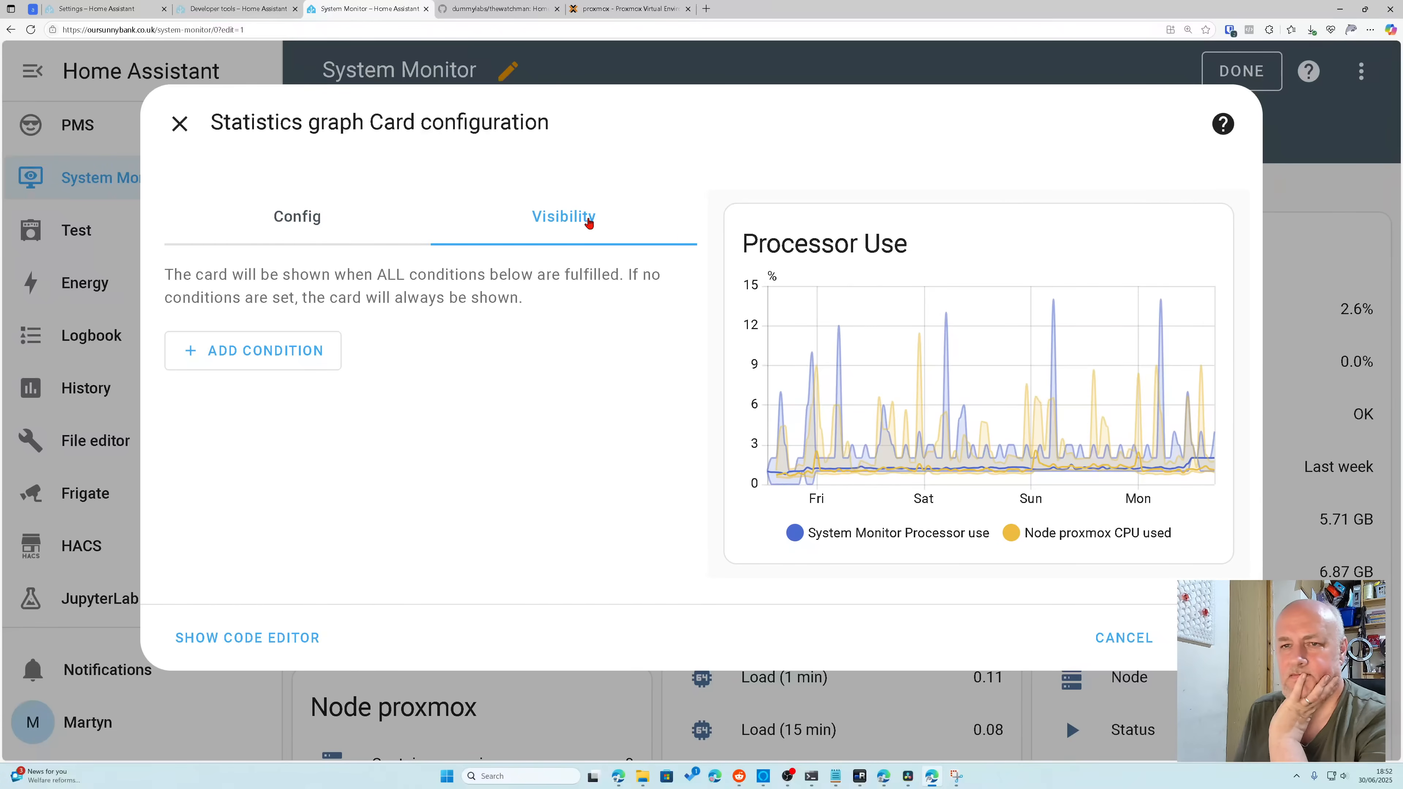
pyautogui.click(330, 228)
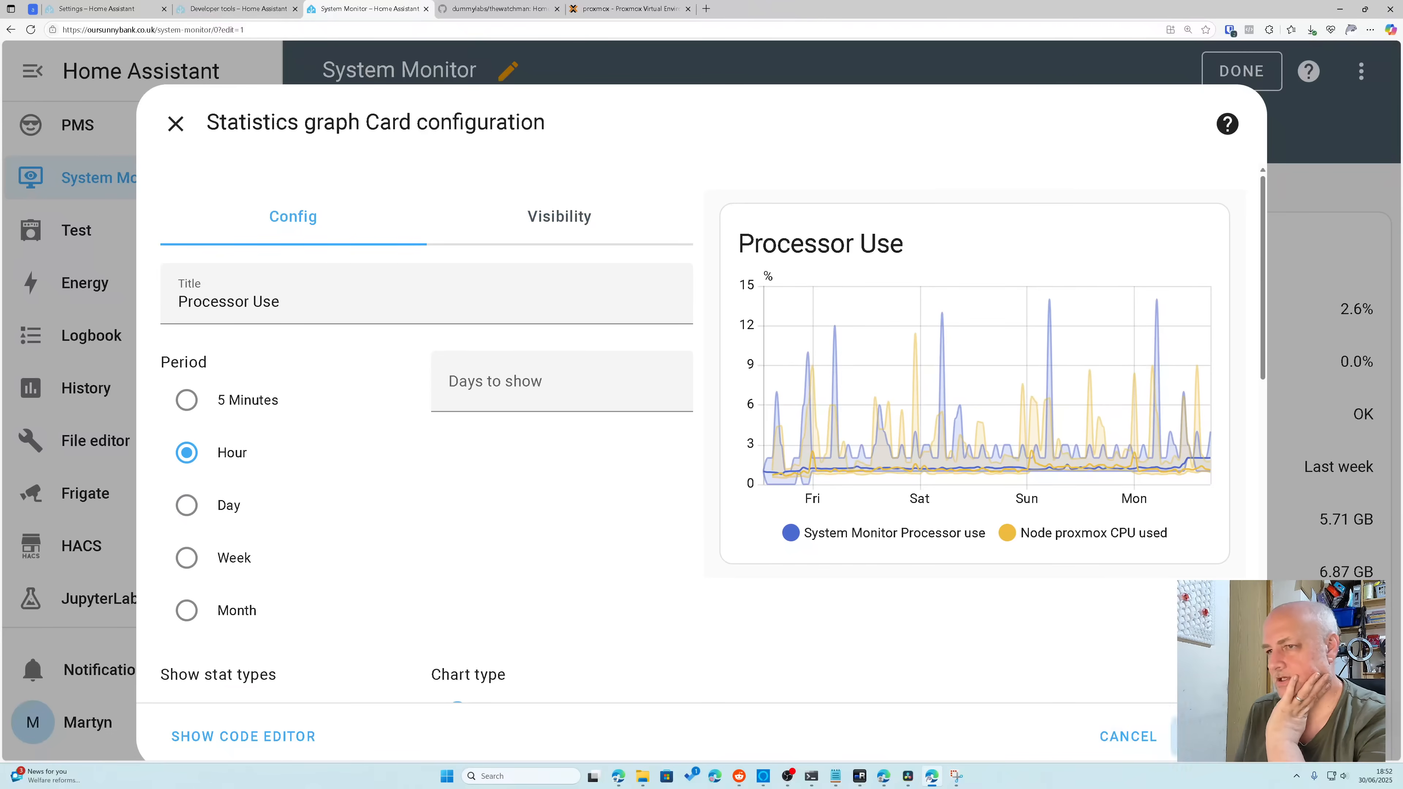
pyautogui.click(1207, 737)
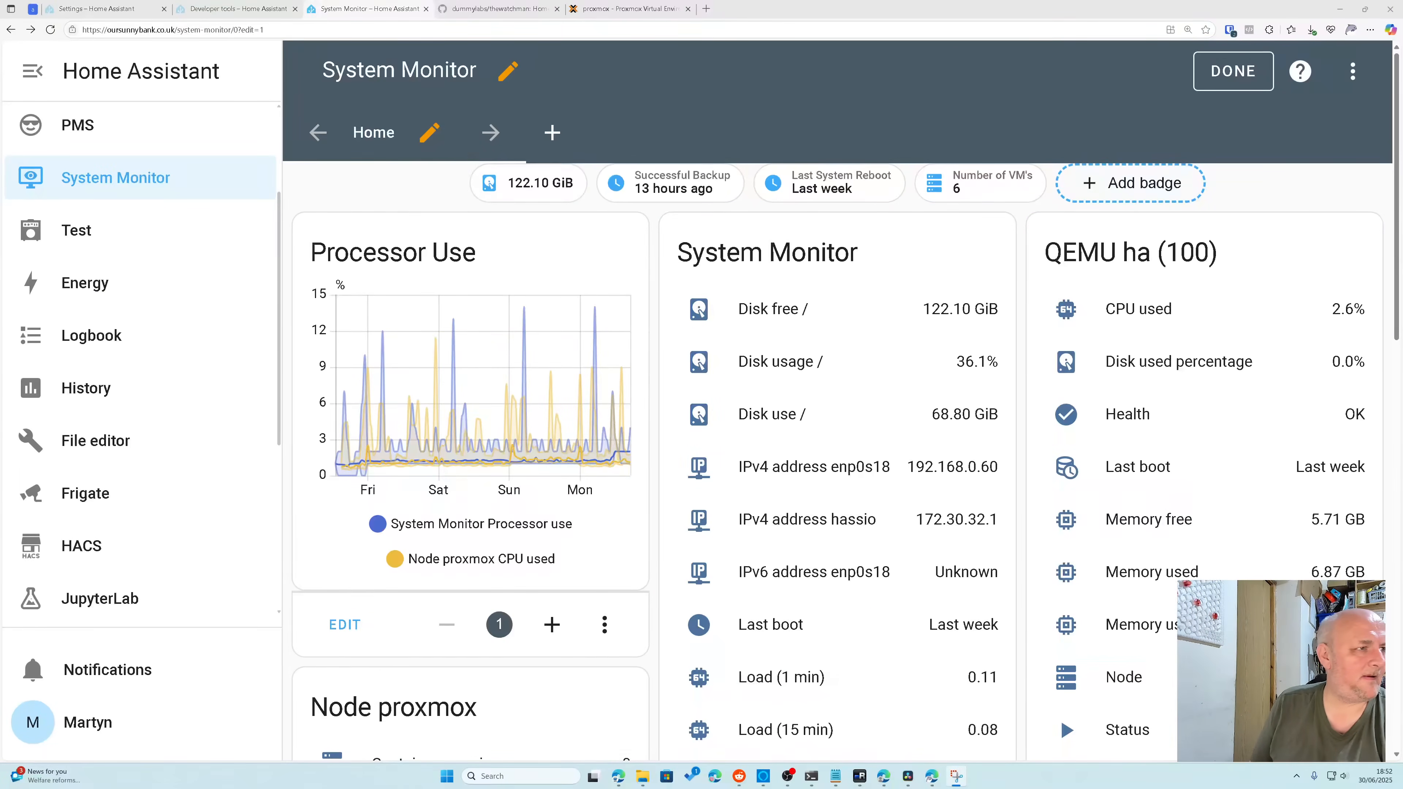
# Step: Start a new Statistics graph card for the Home view
pyautogui.scroll(-3, 752, 667)
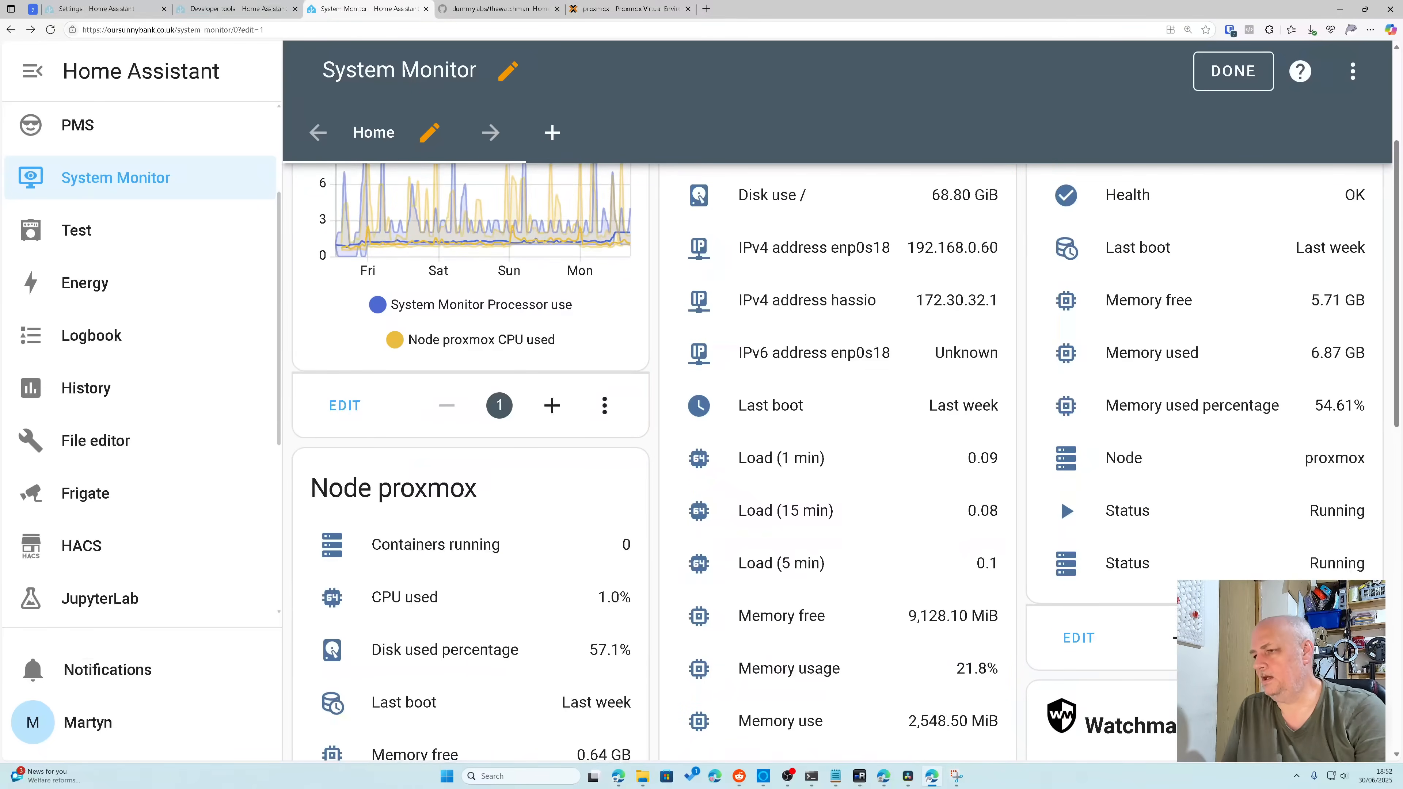
pyautogui.click(1281, 713)
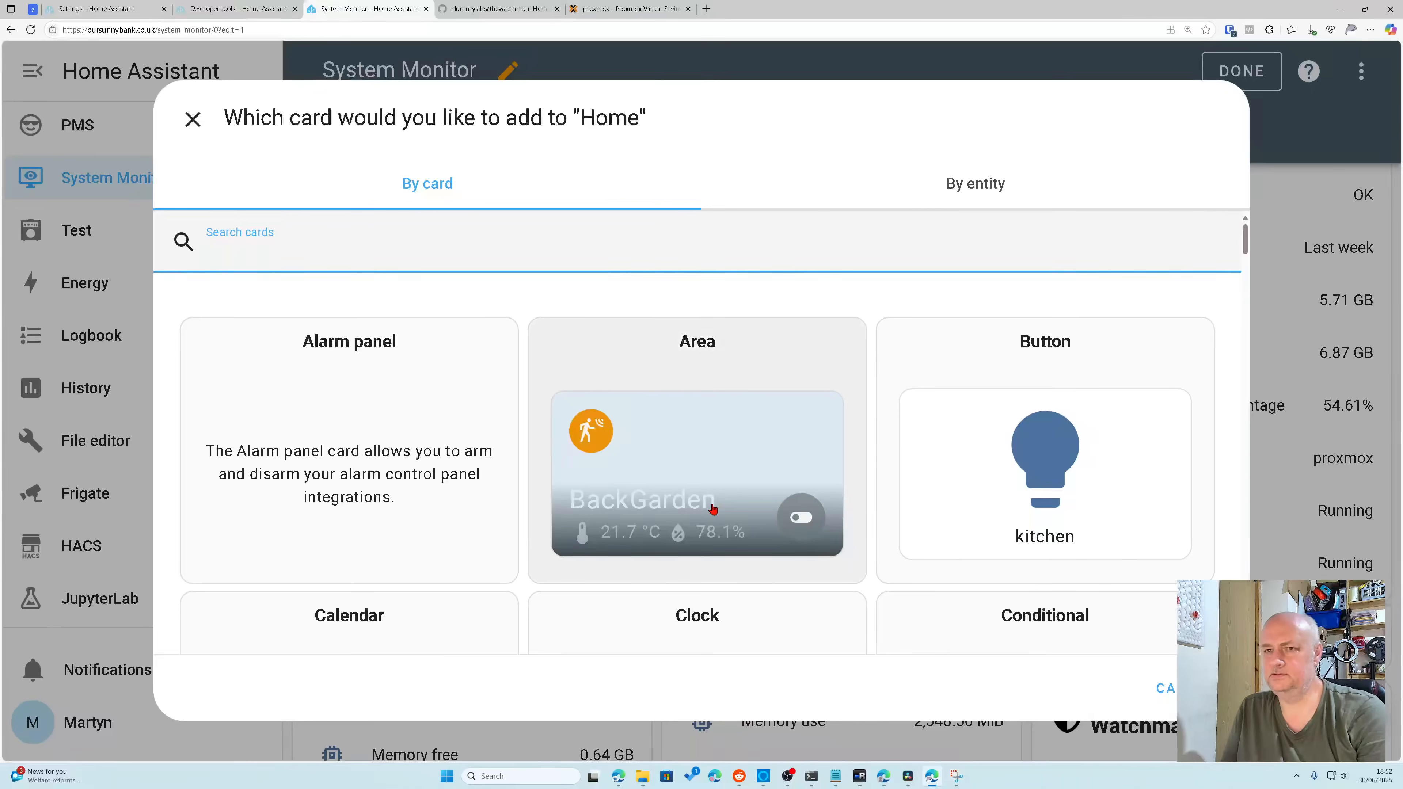
pyautogui.scroll(-3, 707, 503)
pyautogui.scroll(-10, 706, 502)
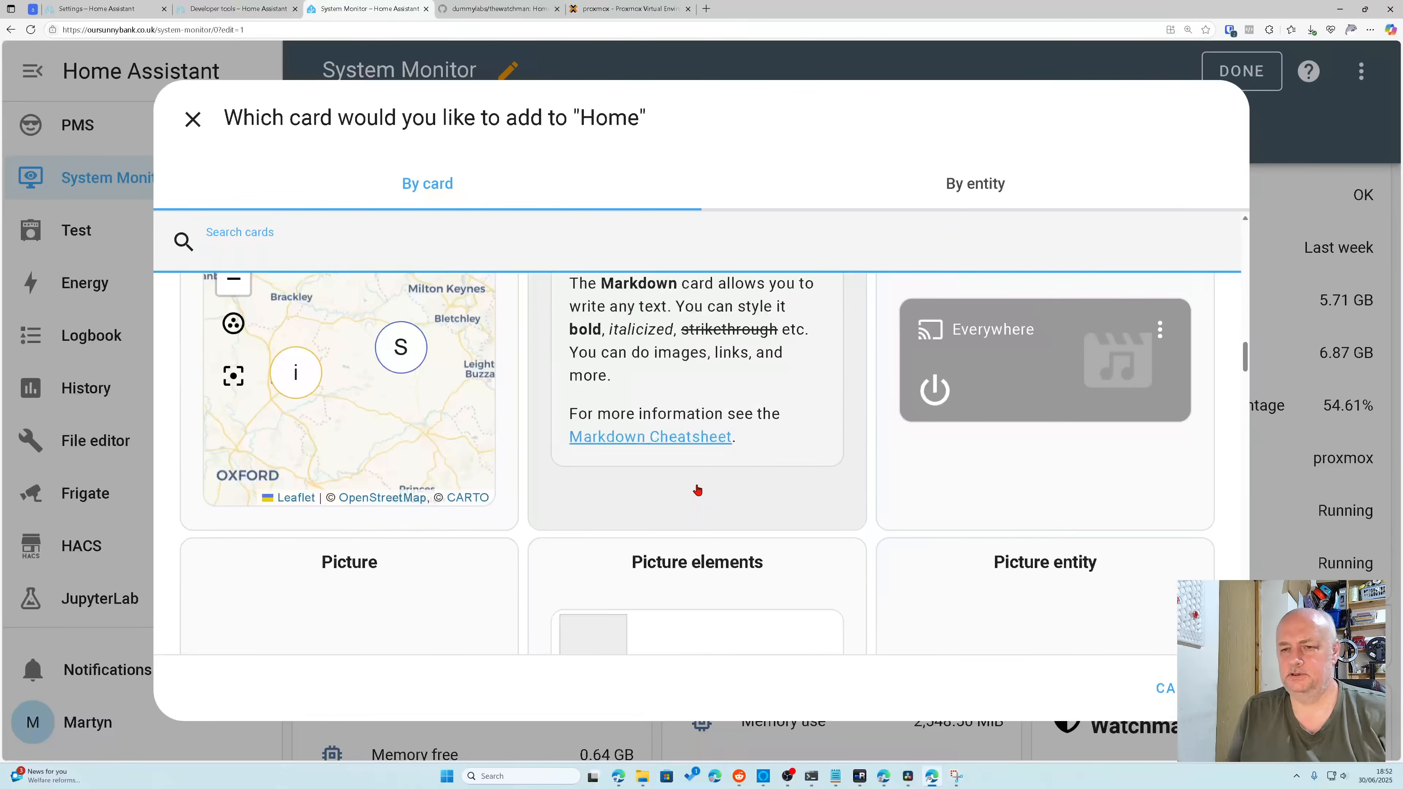
pyautogui.scroll(-8, 699, 489)
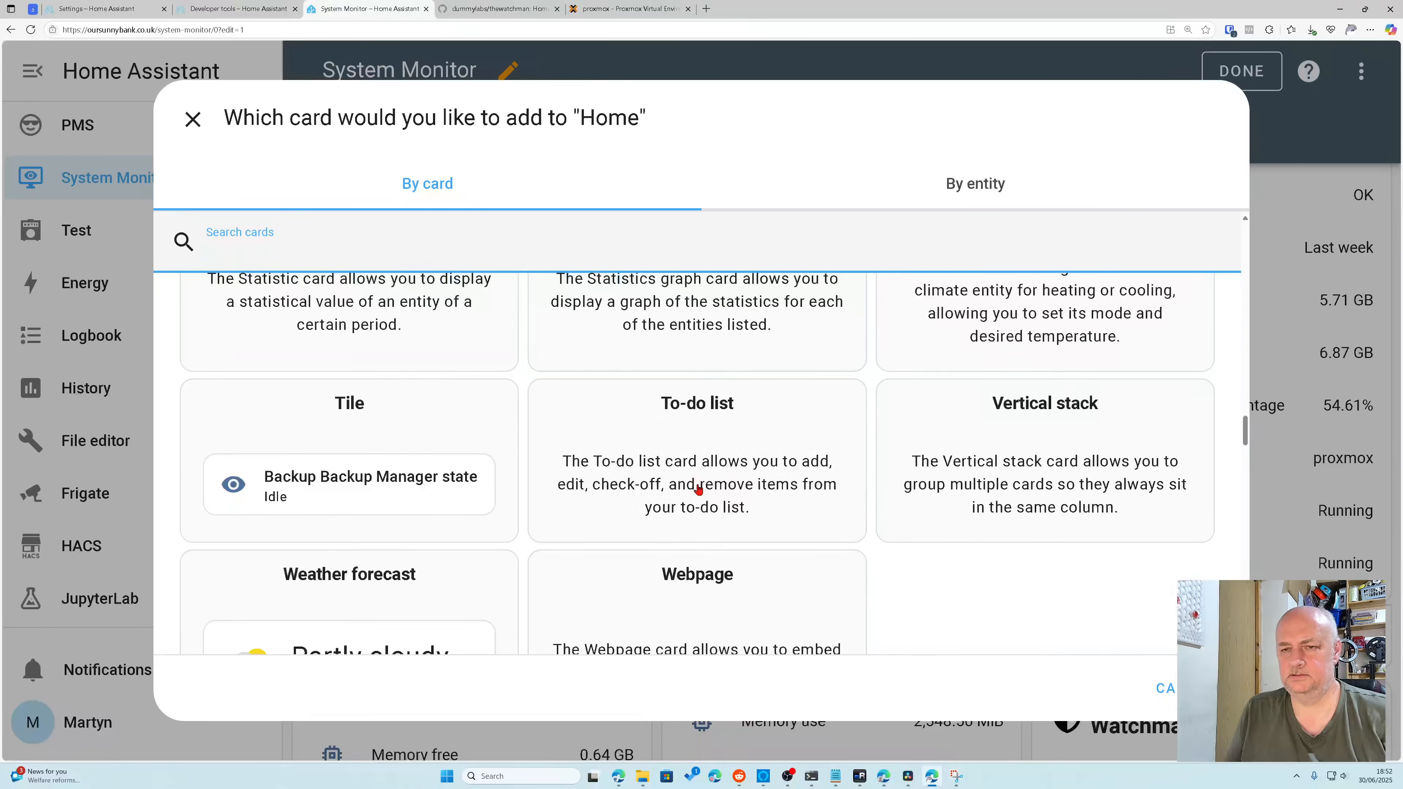
pyautogui.scroll(2, 699, 488)
pyautogui.click(720, 408)
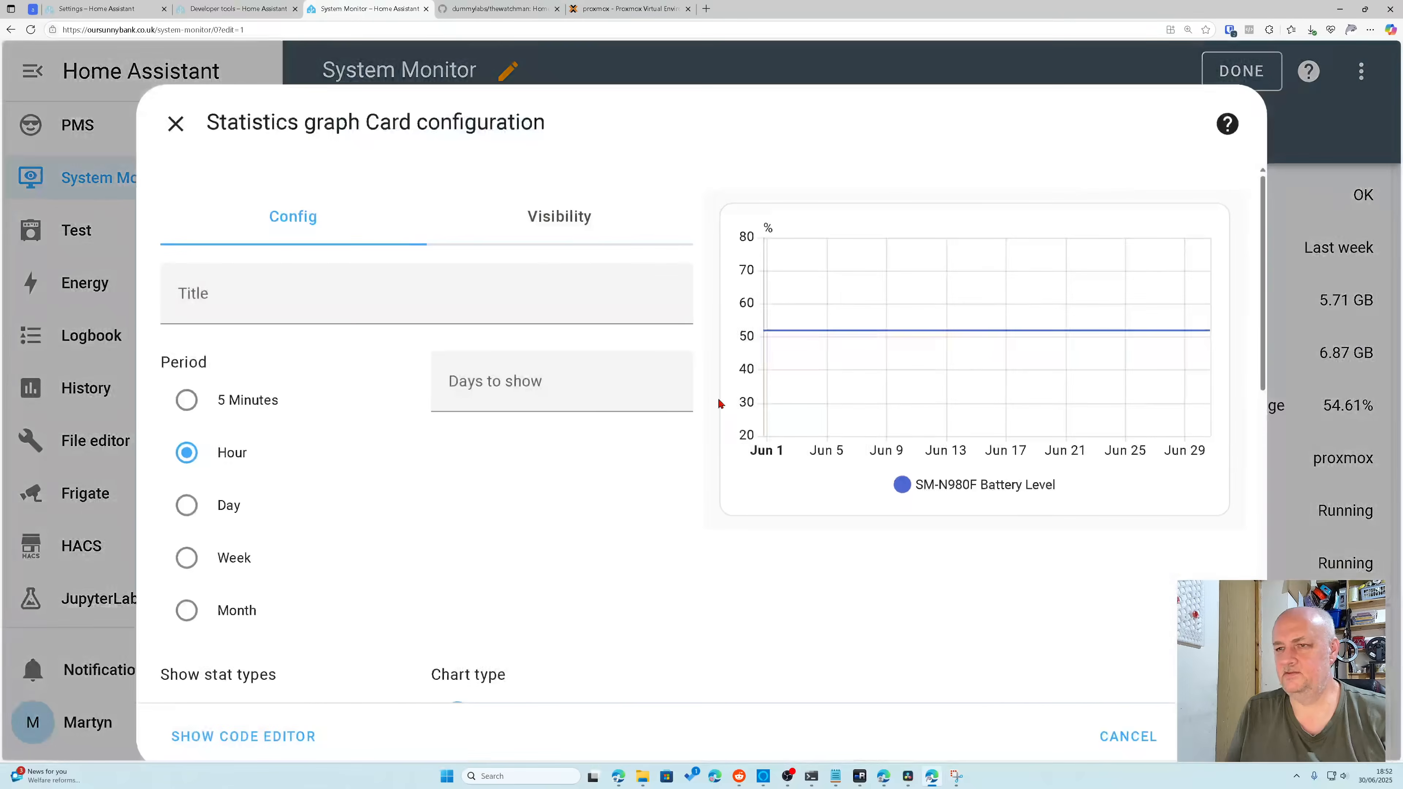
# Step: Replace the new graph's default battery statistic with System Monitor's Disk free /, searching for "syst"
pyautogui.scroll(-10, 394, 417)
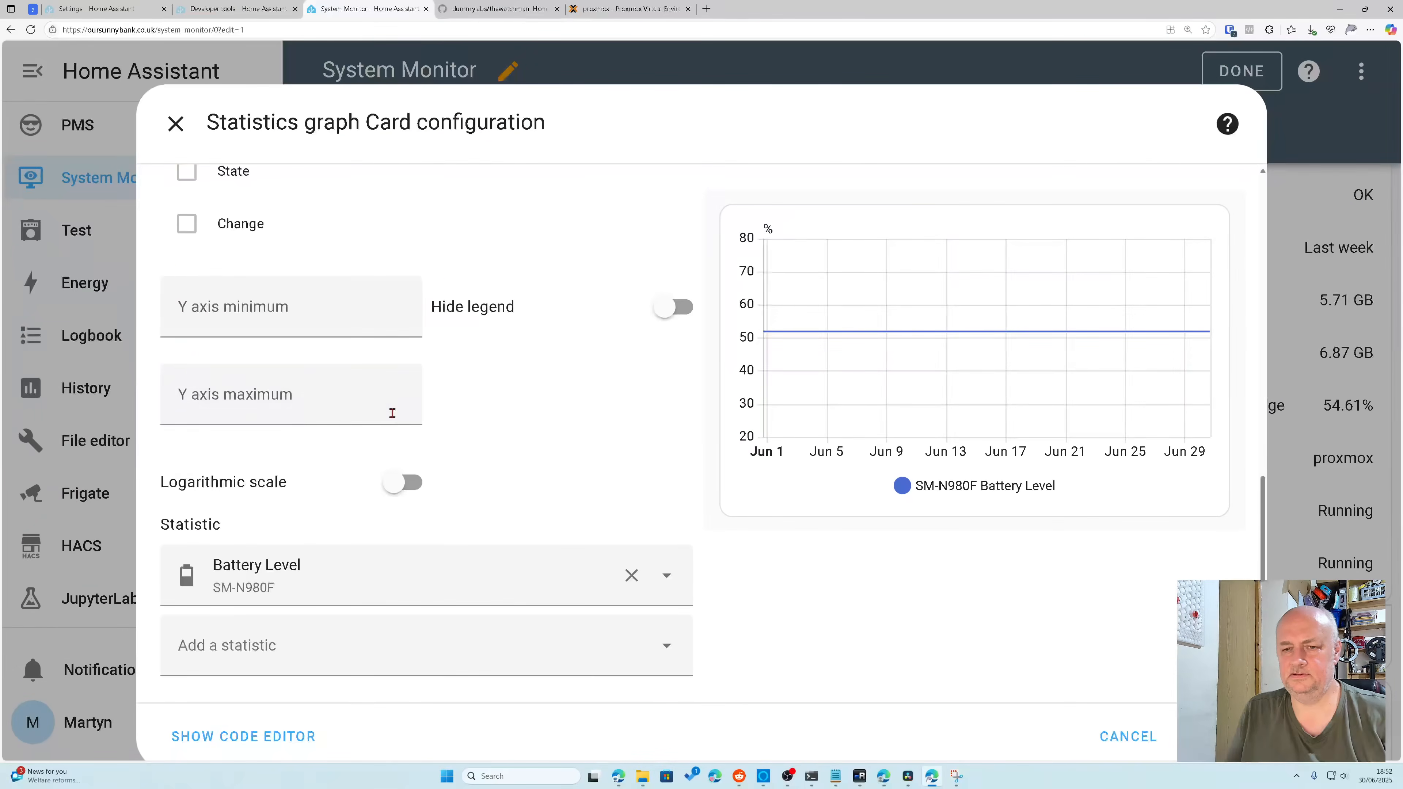
pyautogui.click(377, 572)
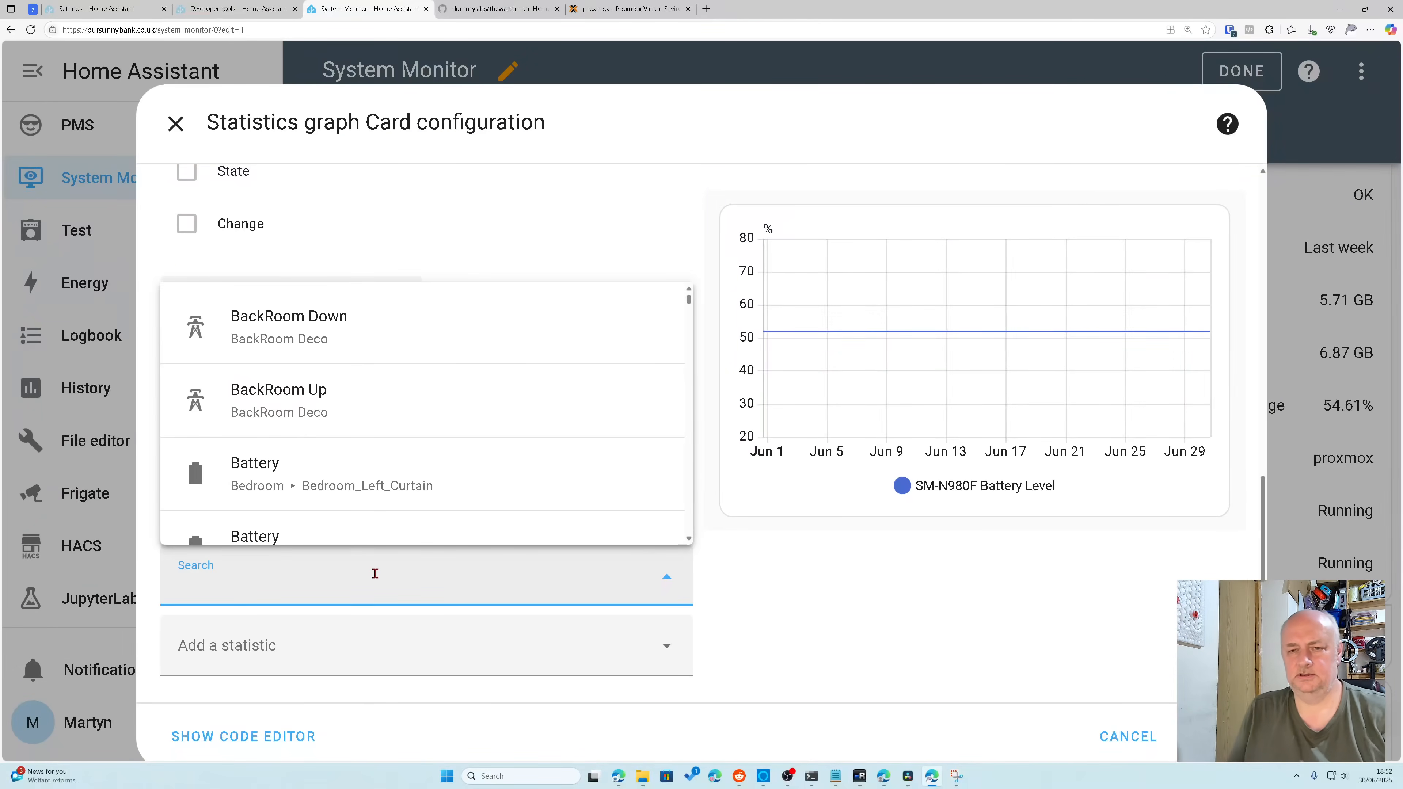
pyautogui.write('syst')
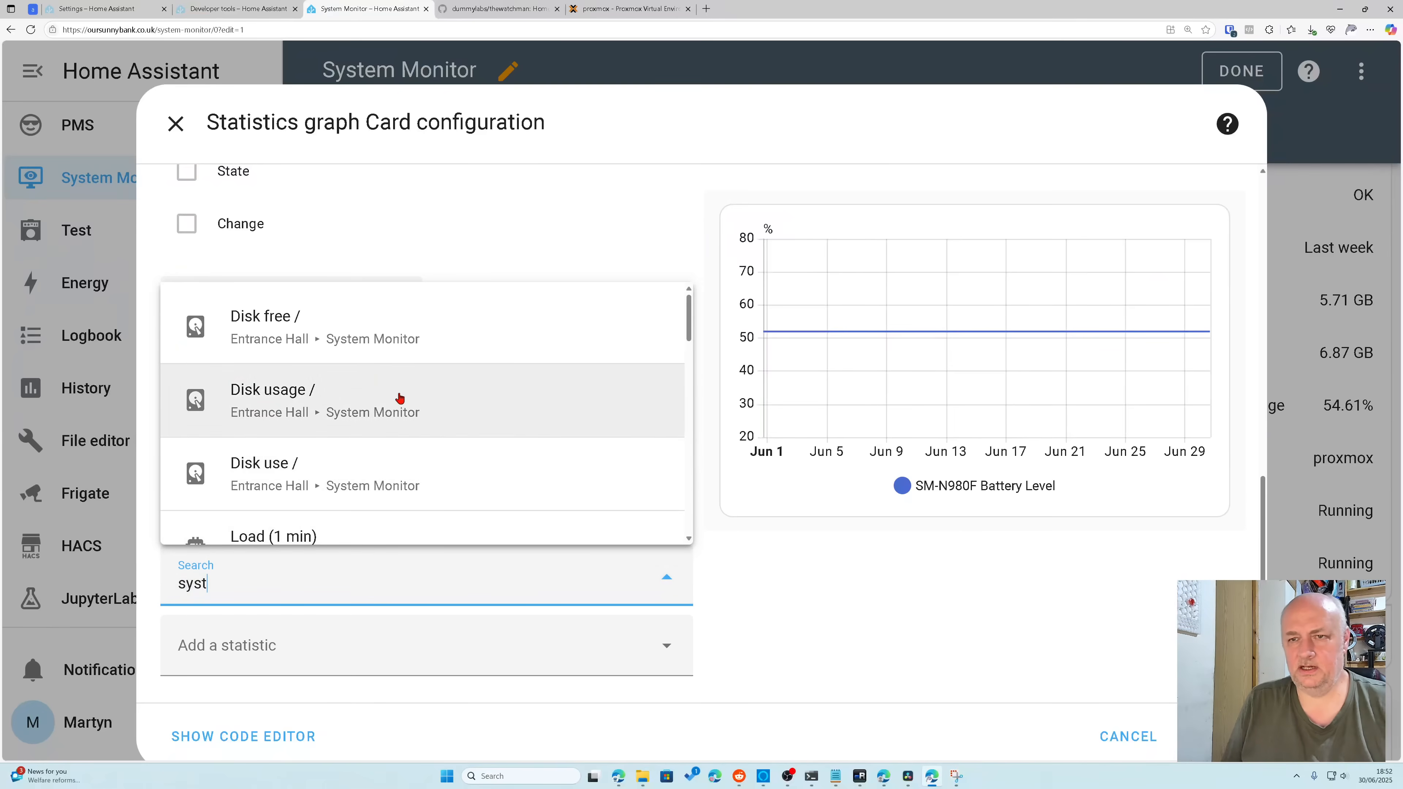
pyautogui.click(375, 354)
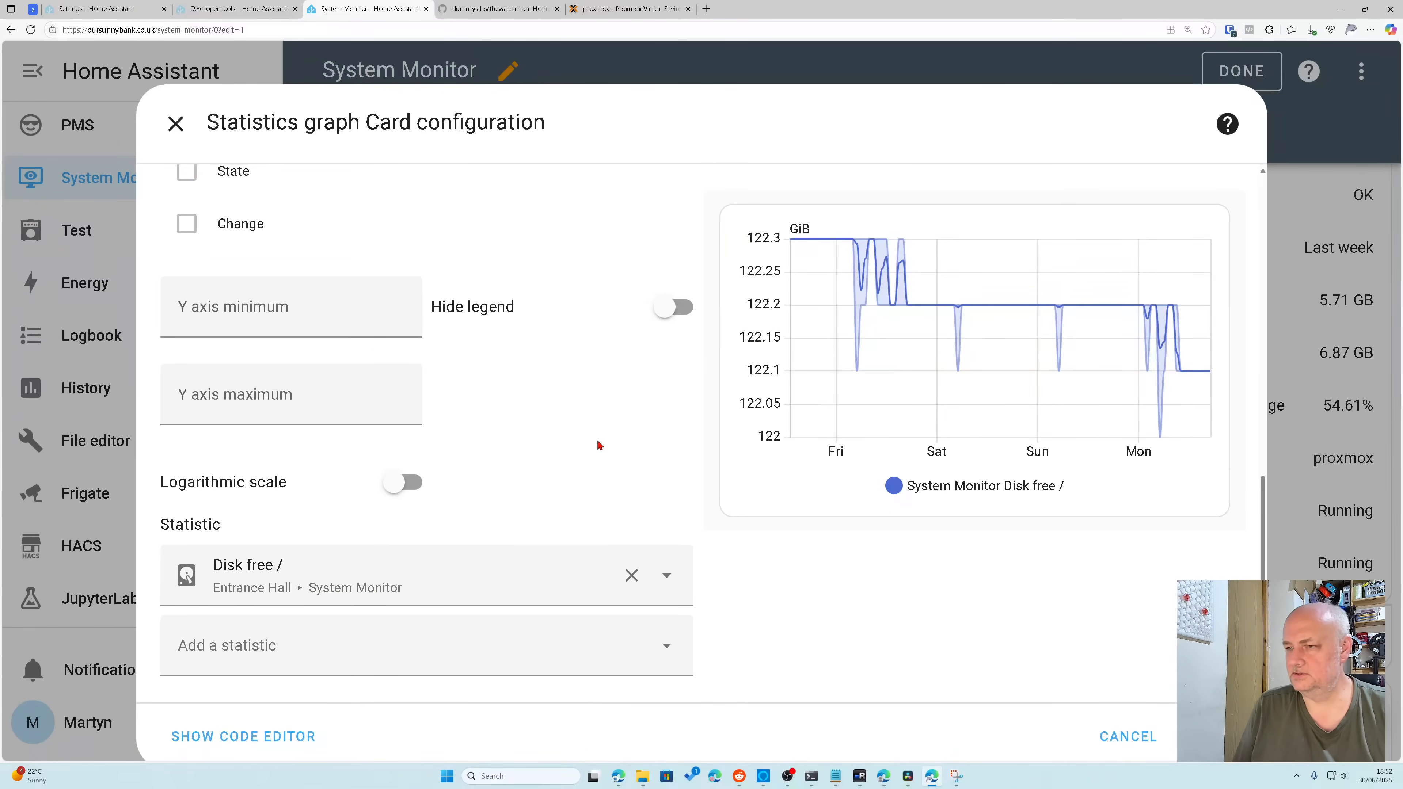
# Step: Title the disk statistics graph card "Disk" and save it to the Home view
pyautogui.scroll(10, 599, 445)
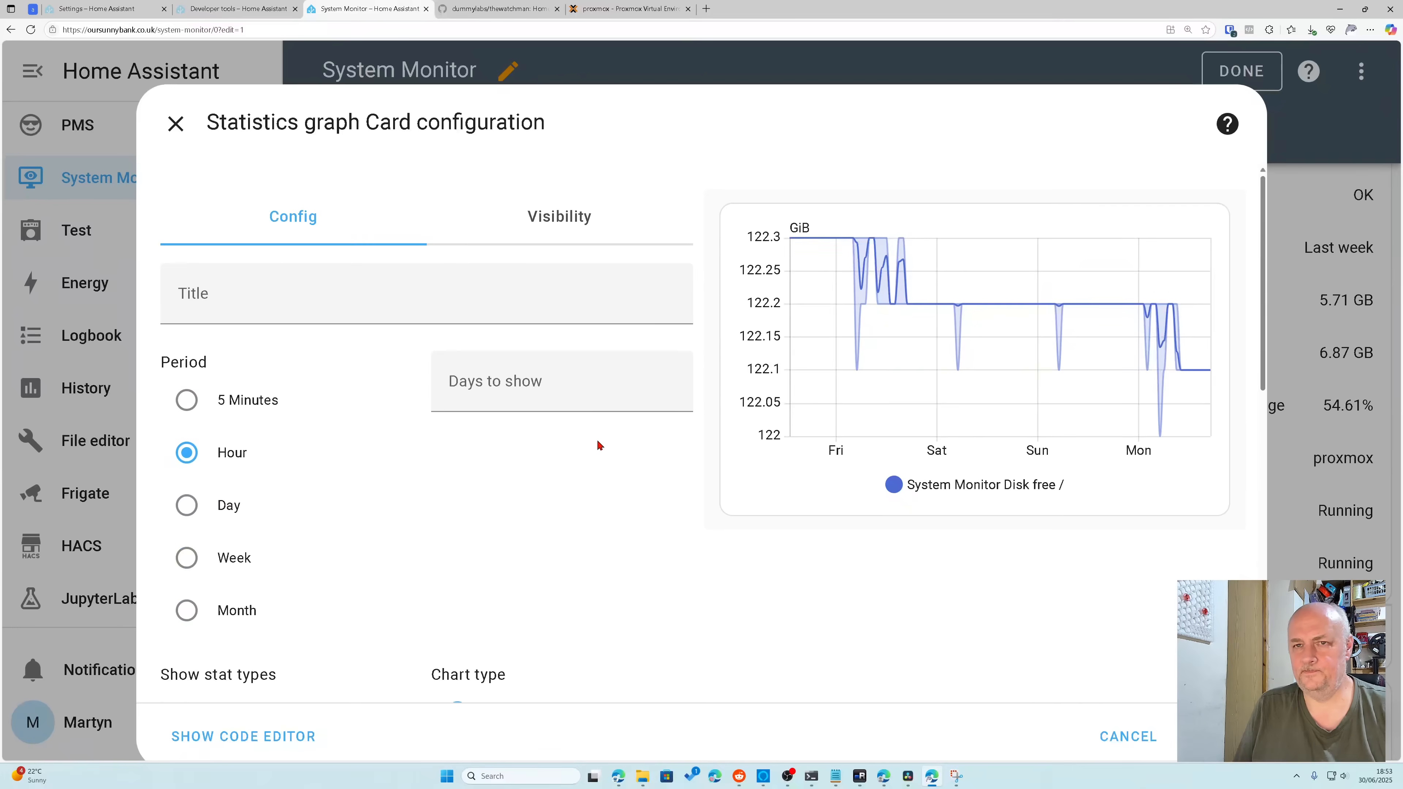
pyautogui.click(375, 303)
pyautogui.write('Disk')
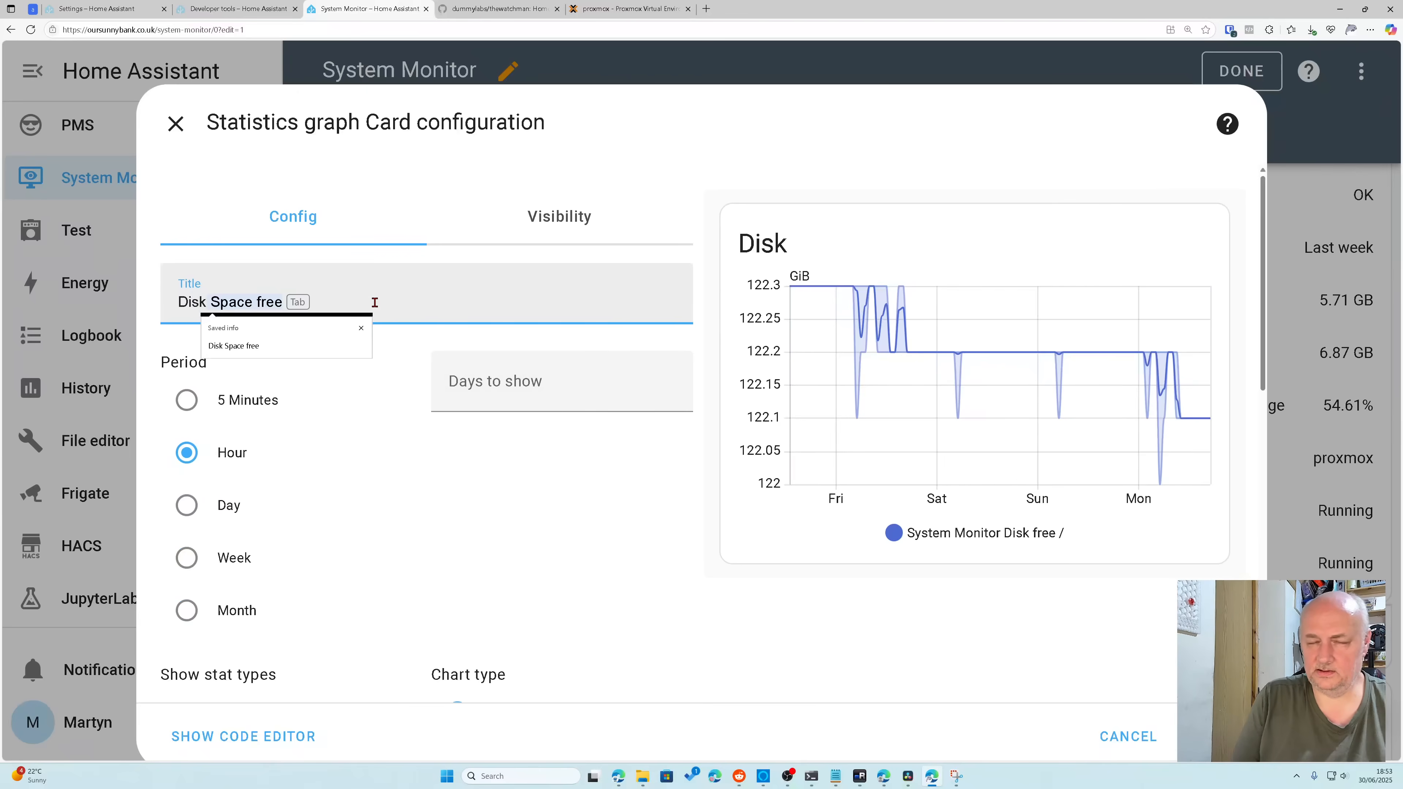
pyautogui.press('Return')
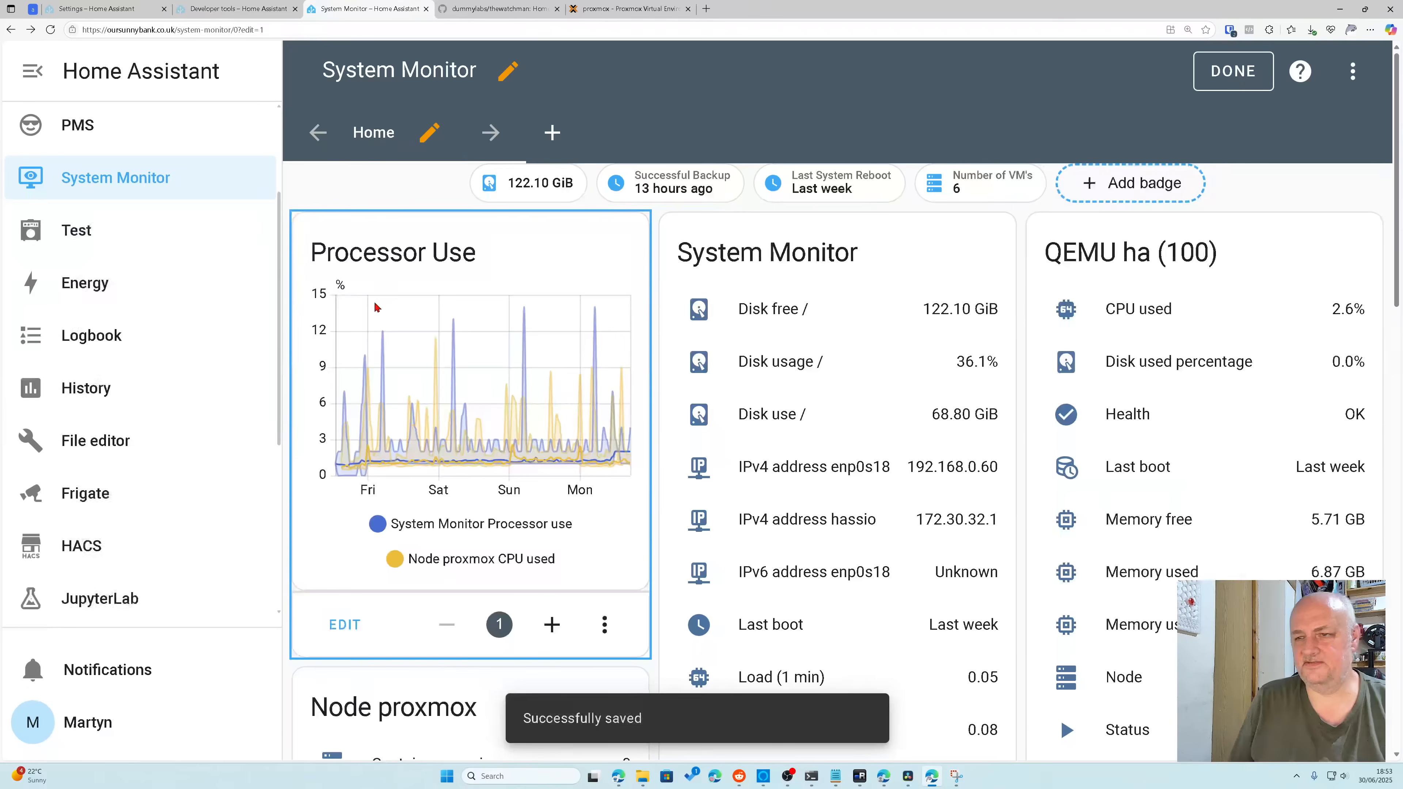
# Step: Move the Disk graph card to position 2 in the Home view
pyautogui.scroll(-10, 814, 518)
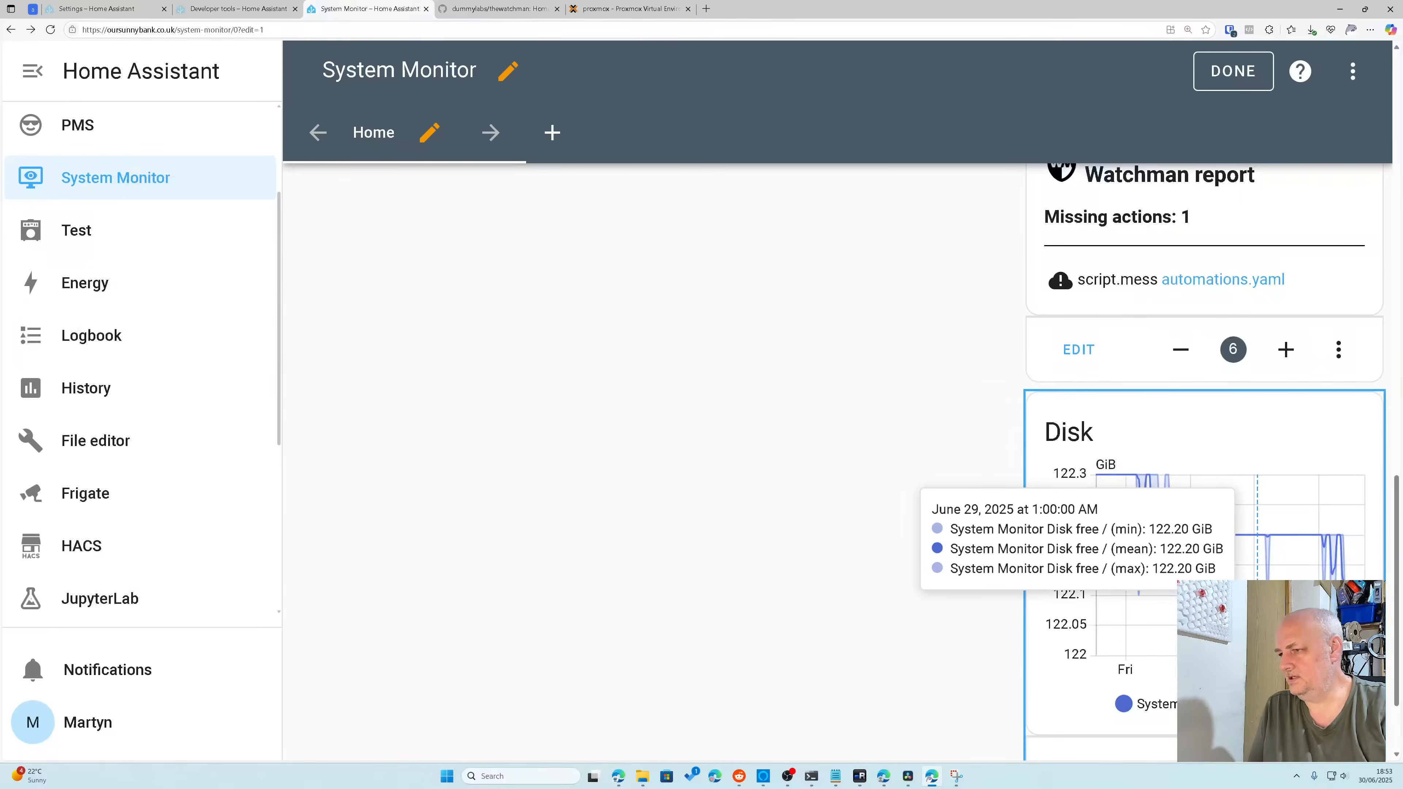
pyautogui.scroll(-2, 1127, 553)
pyautogui.click(1233, 640)
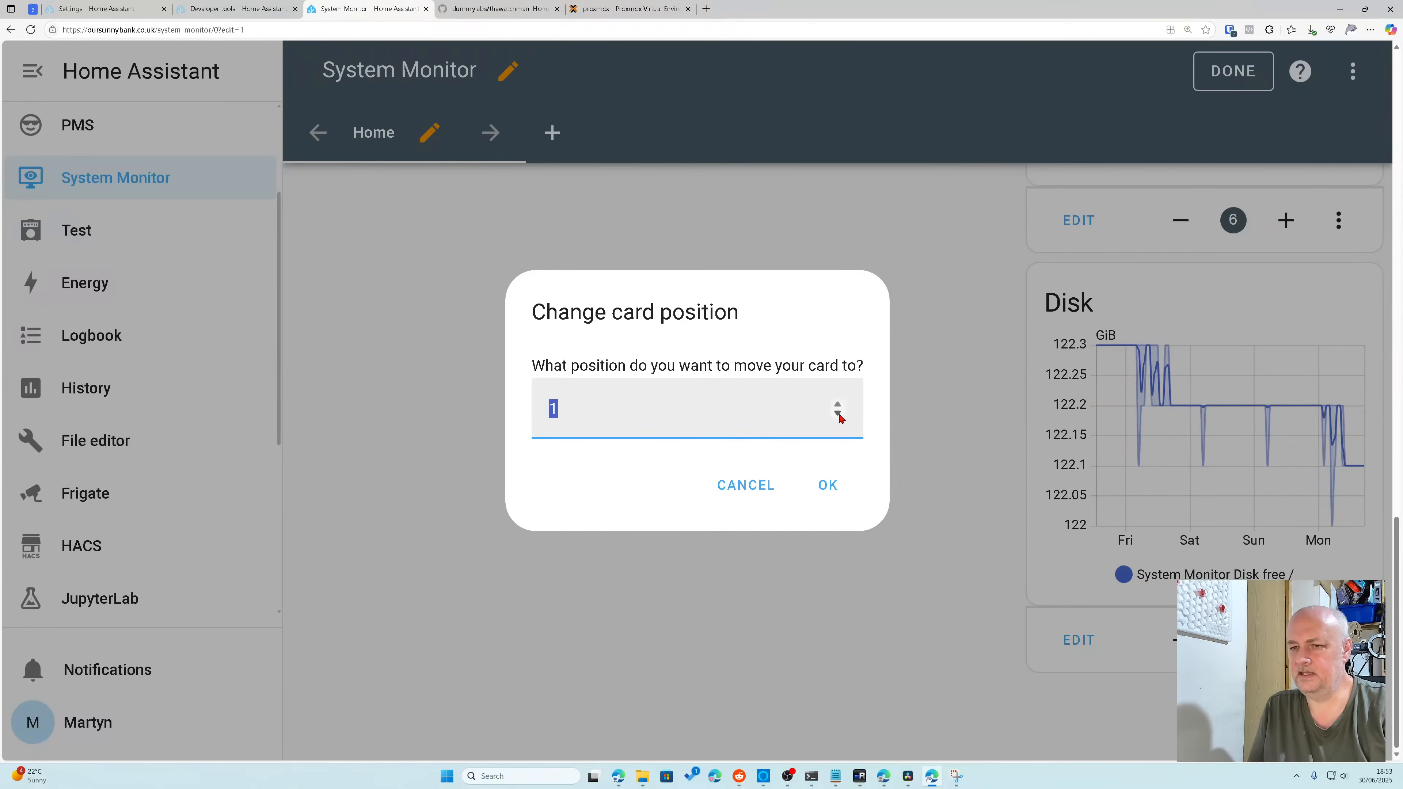
pyautogui.write('2')
pyautogui.click(827, 485)
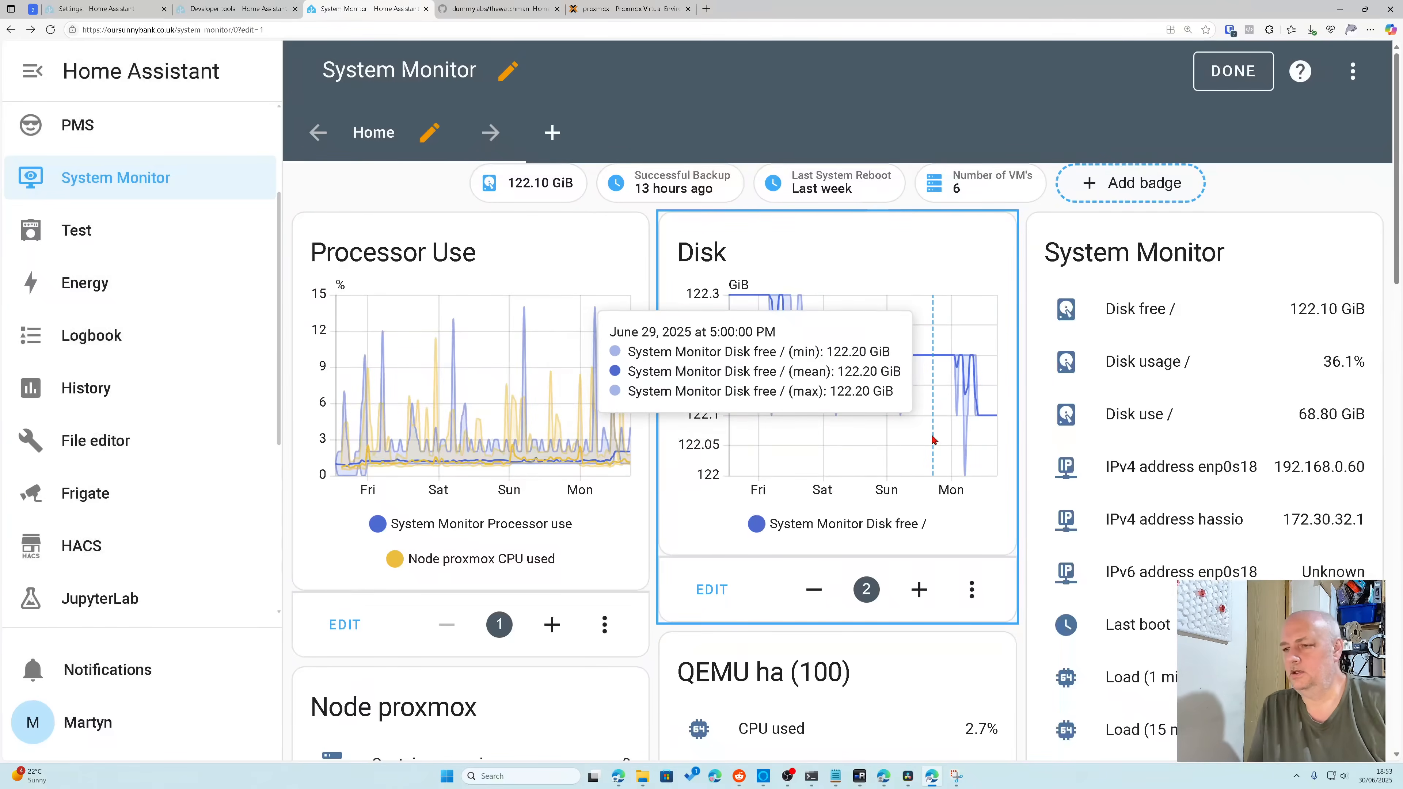
# Step: Browse the available card types and start a third Statistics graph card for the Home view
pyautogui.scroll(-6, 933, 431)
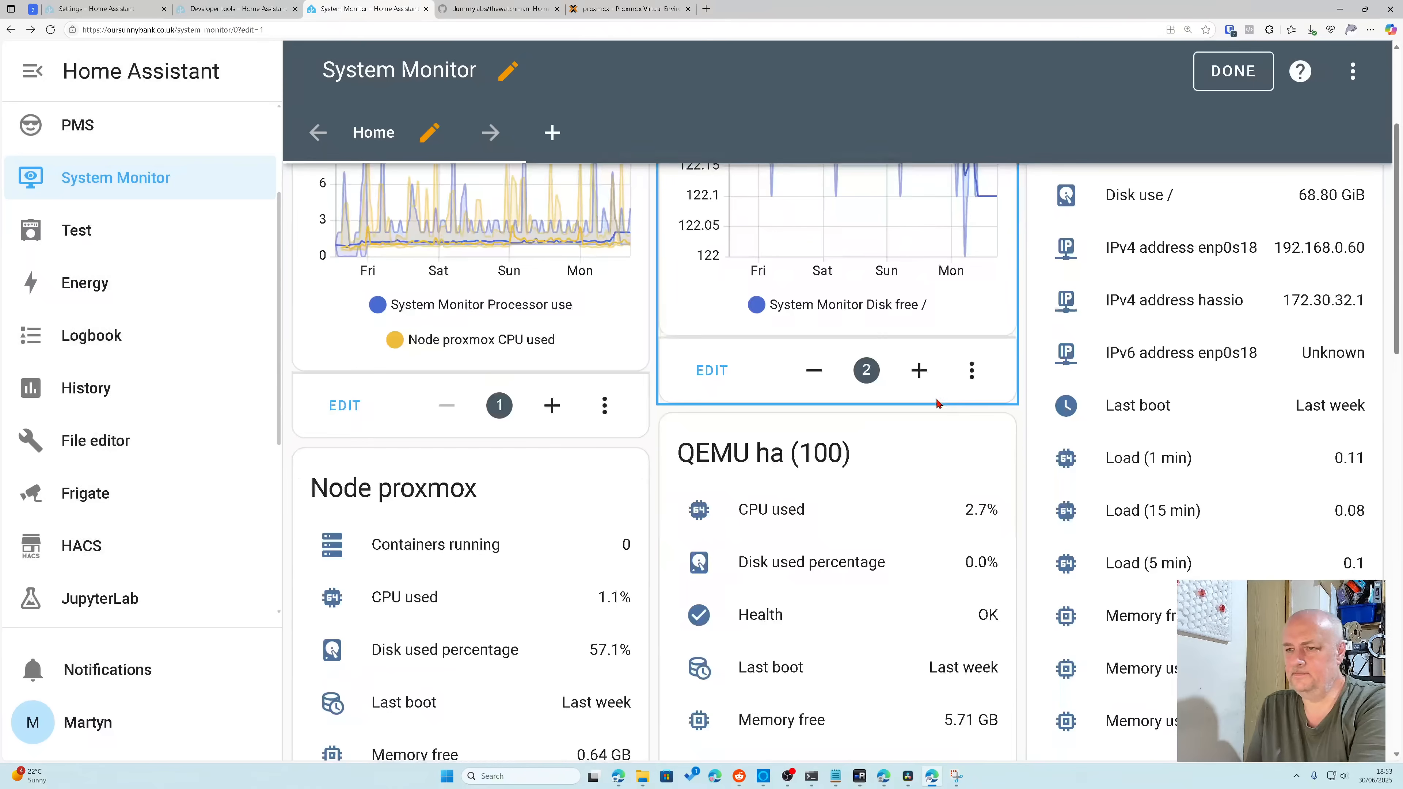
pyautogui.scroll(4, 937, 409)
pyautogui.scroll(2, 938, 405)
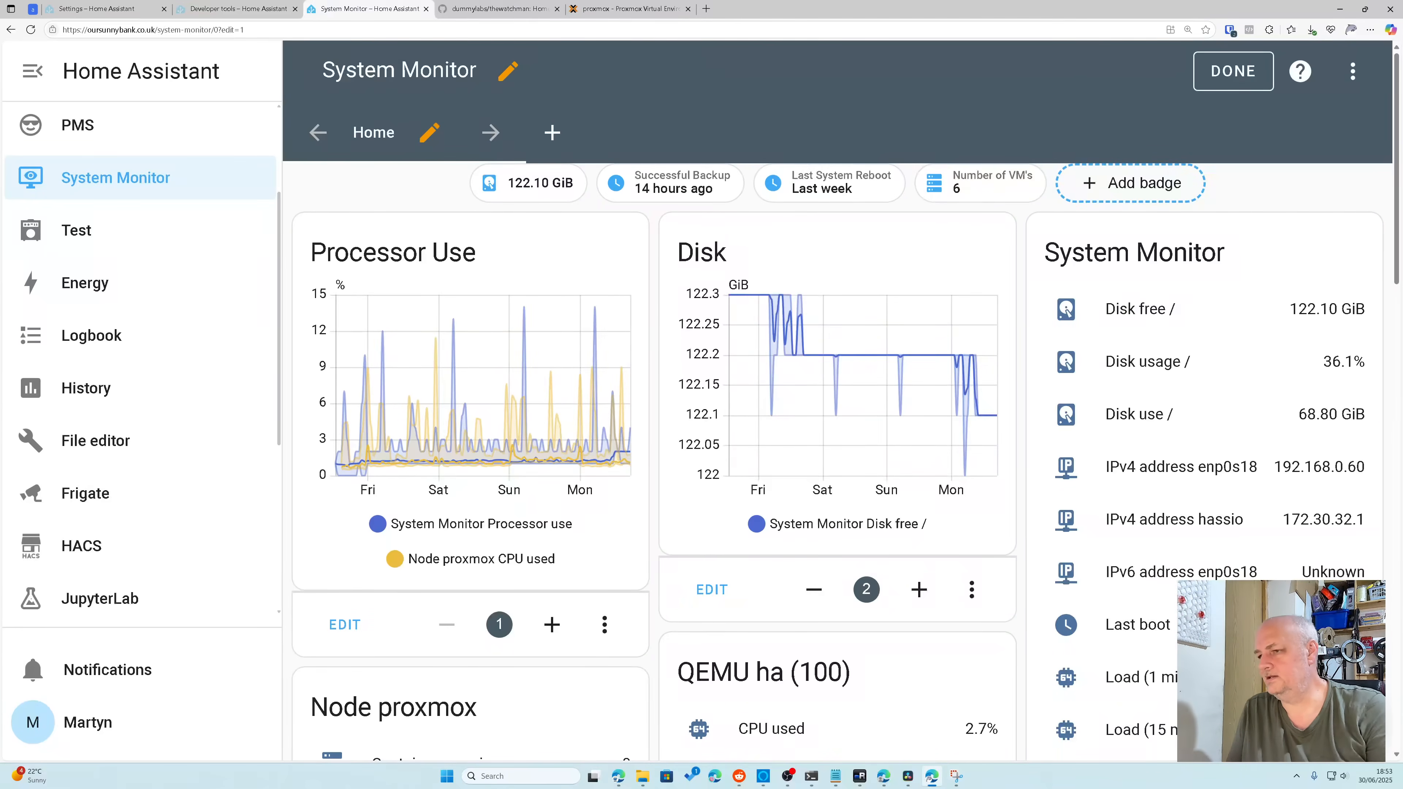
pyautogui.click(1298, 716)
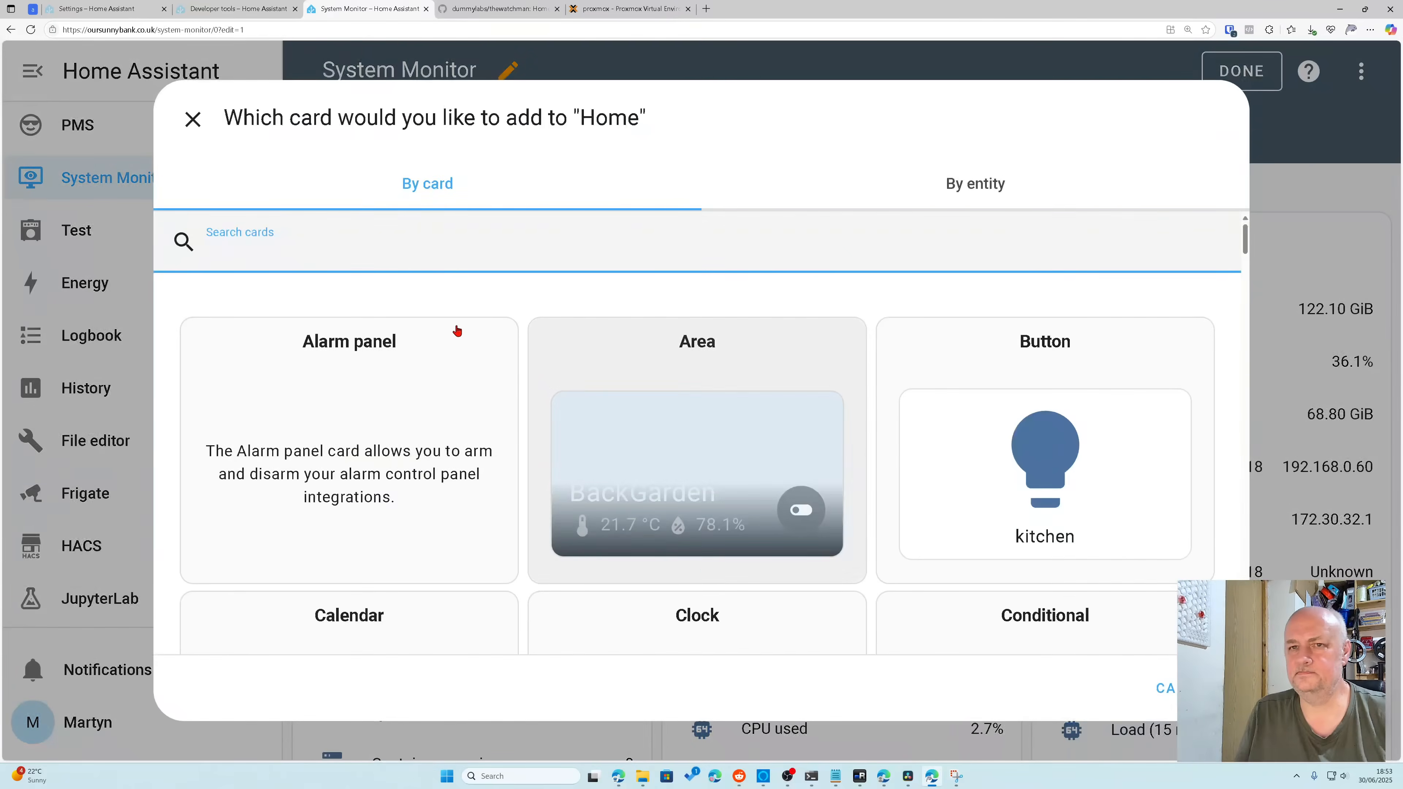
pyautogui.scroll(-20, 574, 468)
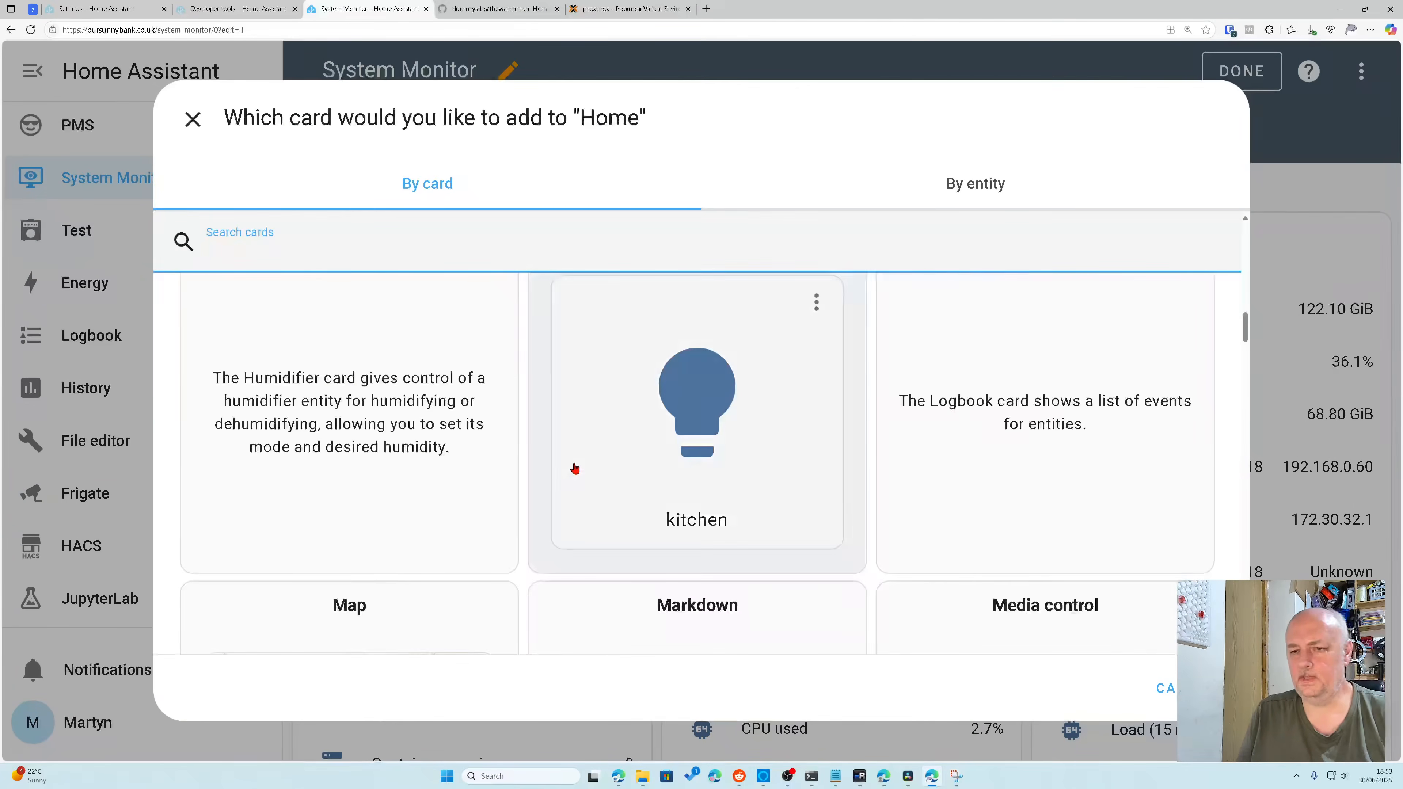
pyautogui.scroll(-10, 574, 469)
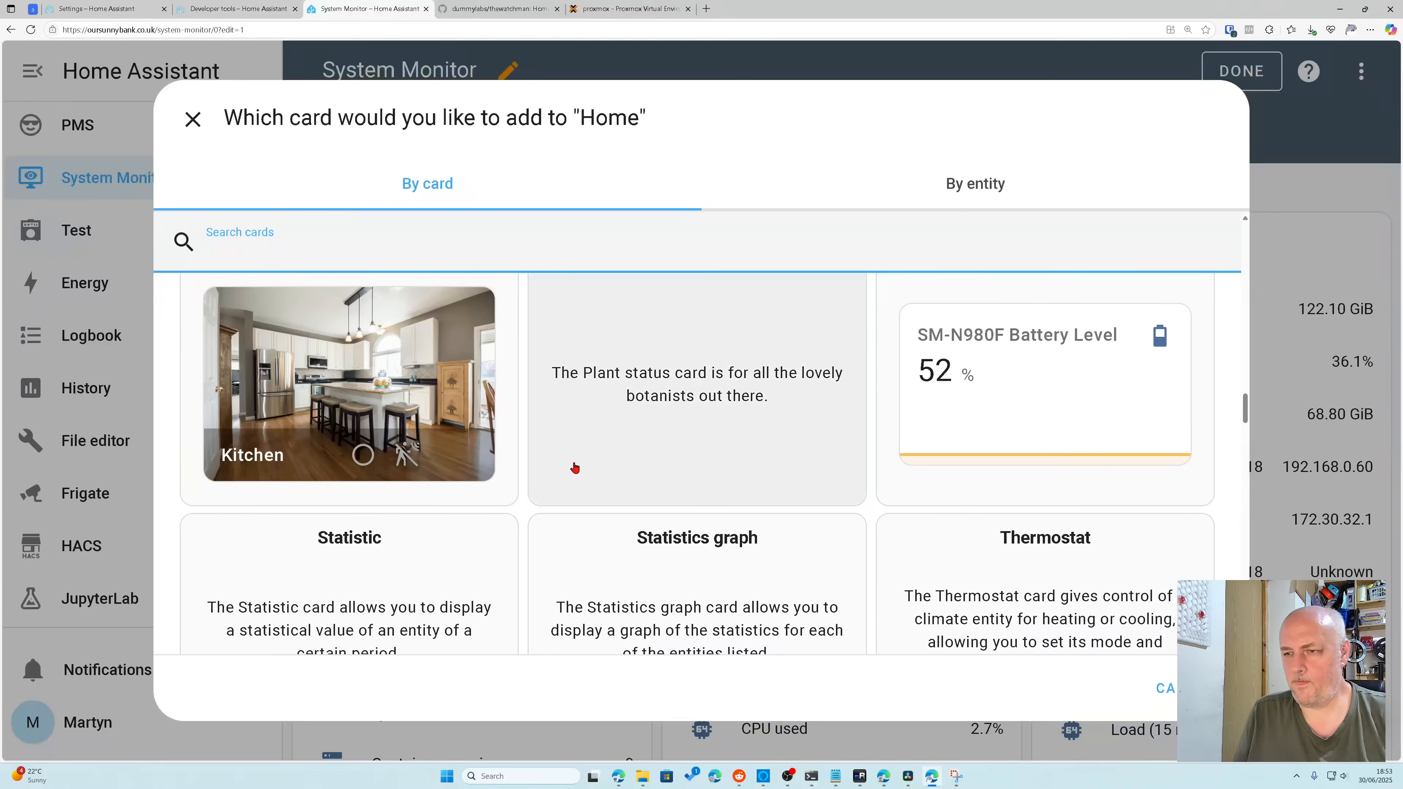
pyautogui.scroll(-8, 575, 467)
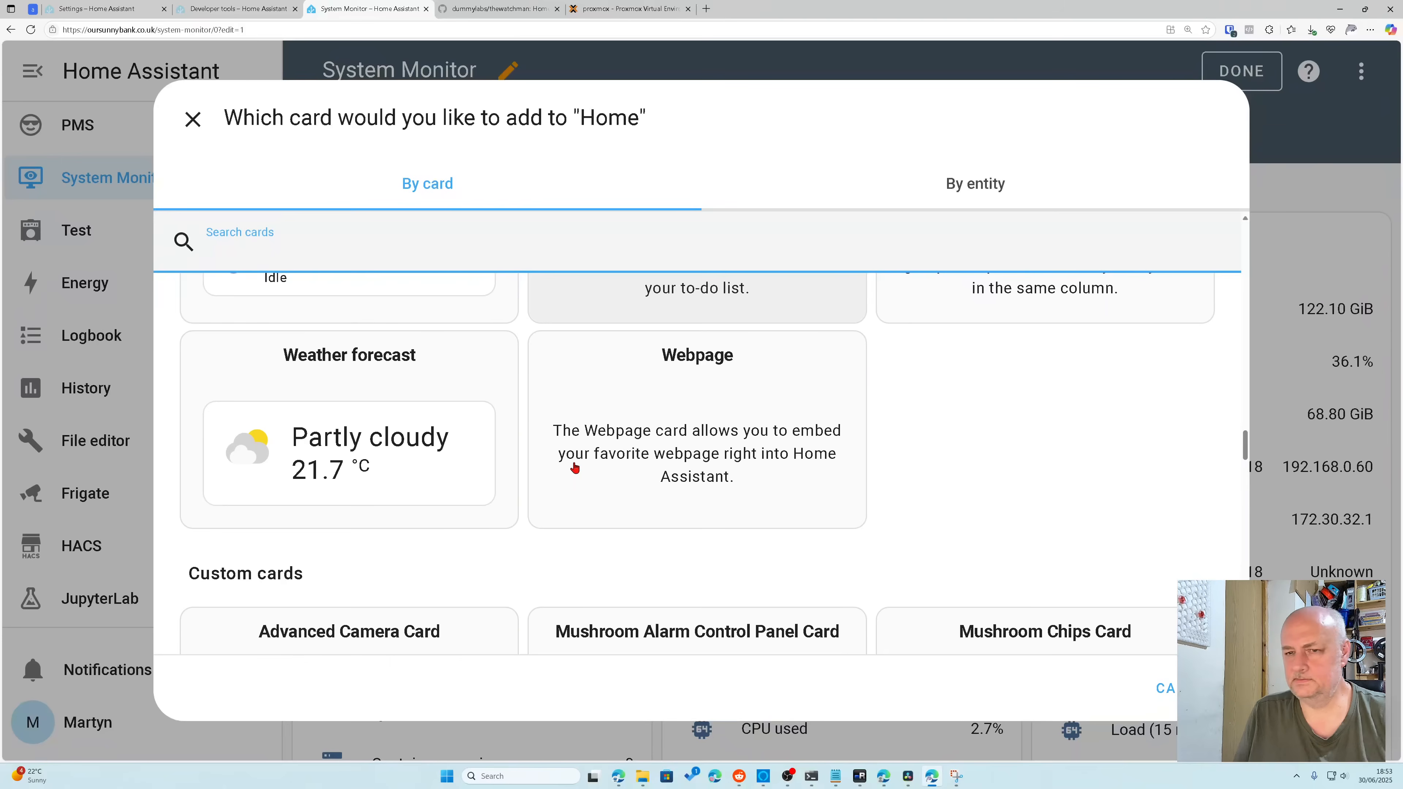
pyautogui.scroll(6, 574, 468)
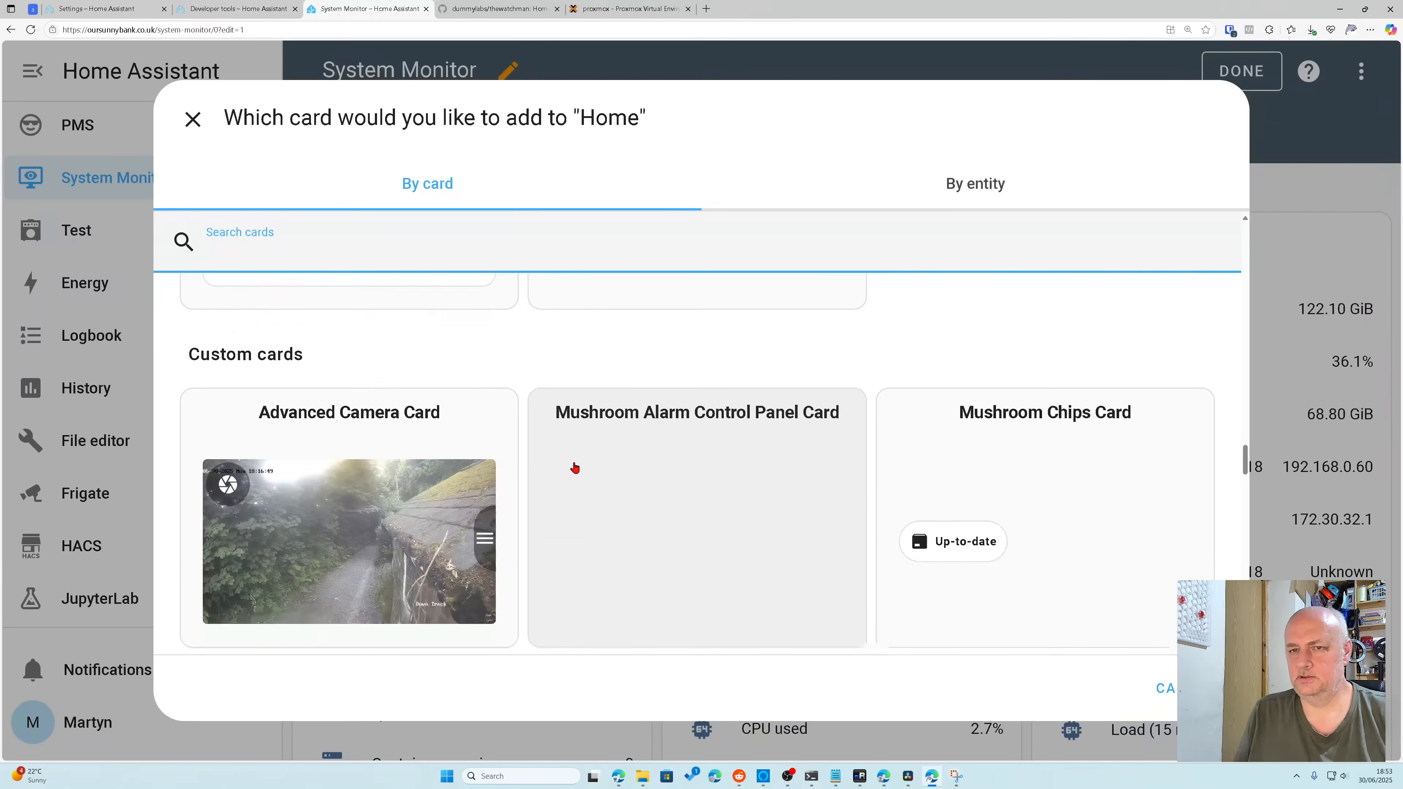
pyautogui.scroll(5, 635, 468)
pyautogui.scroll(5, 626, 471)
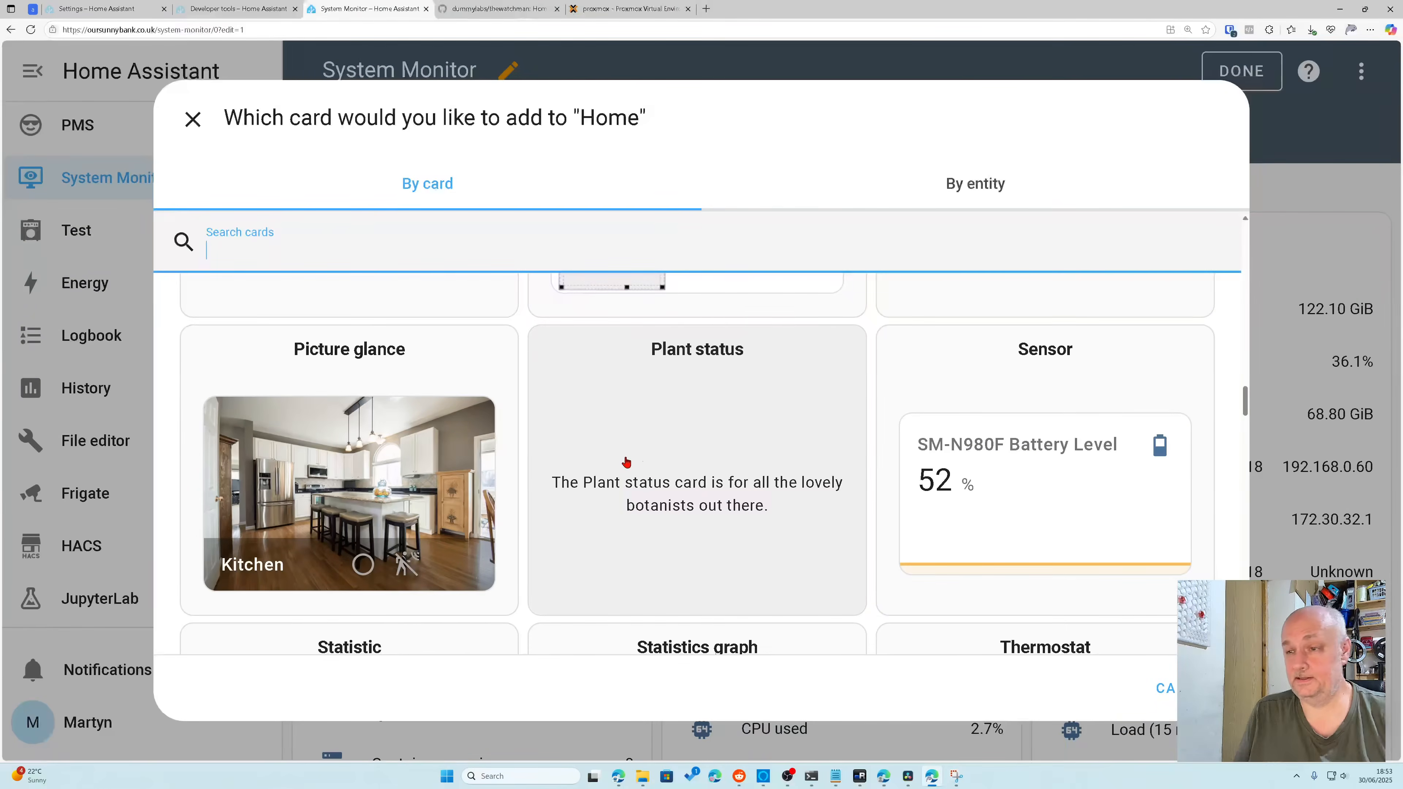
pyautogui.scroll(2, 663, 468)
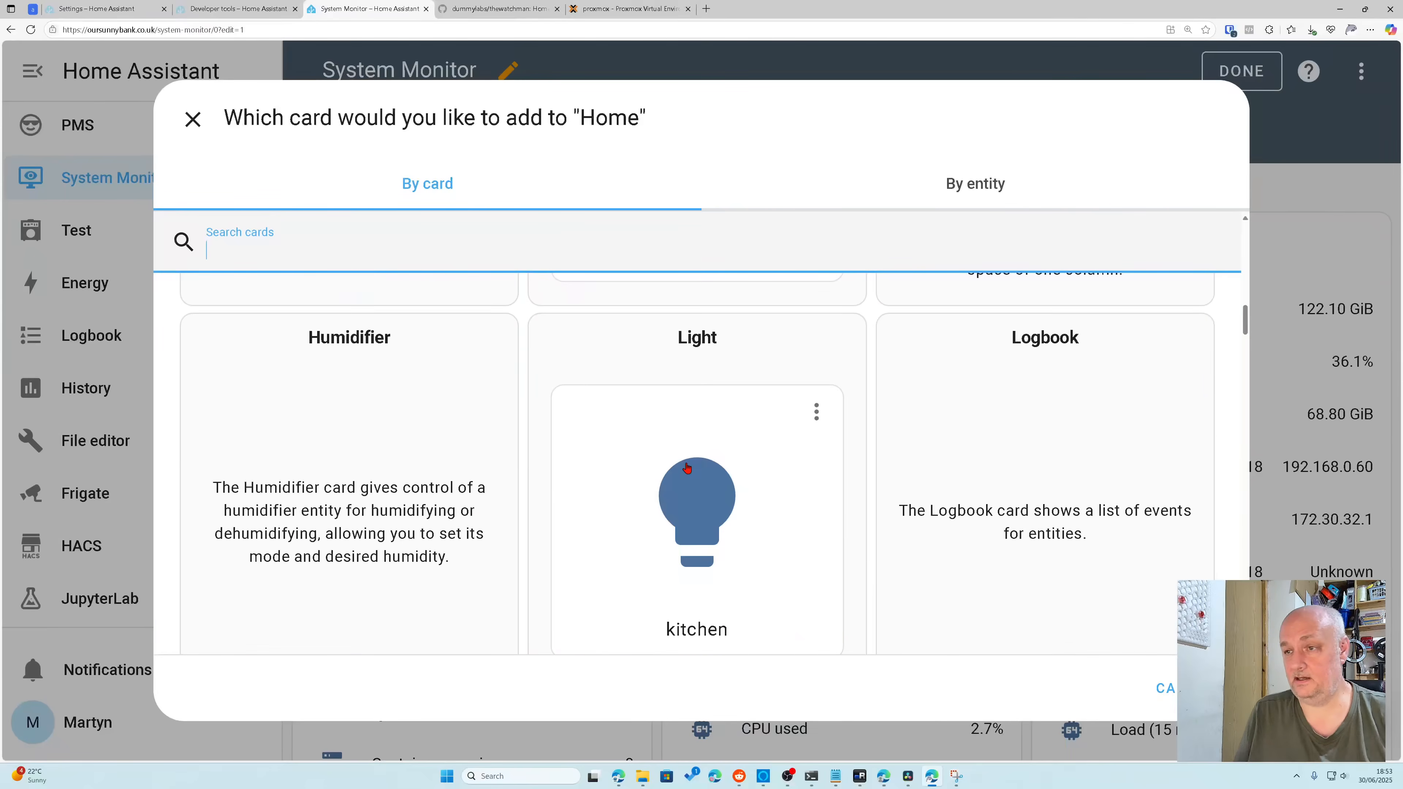
pyautogui.scroll(8, 674, 467)
pyautogui.scroll(-5, 685, 464)
pyautogui.scroll(-12, 686, 464)
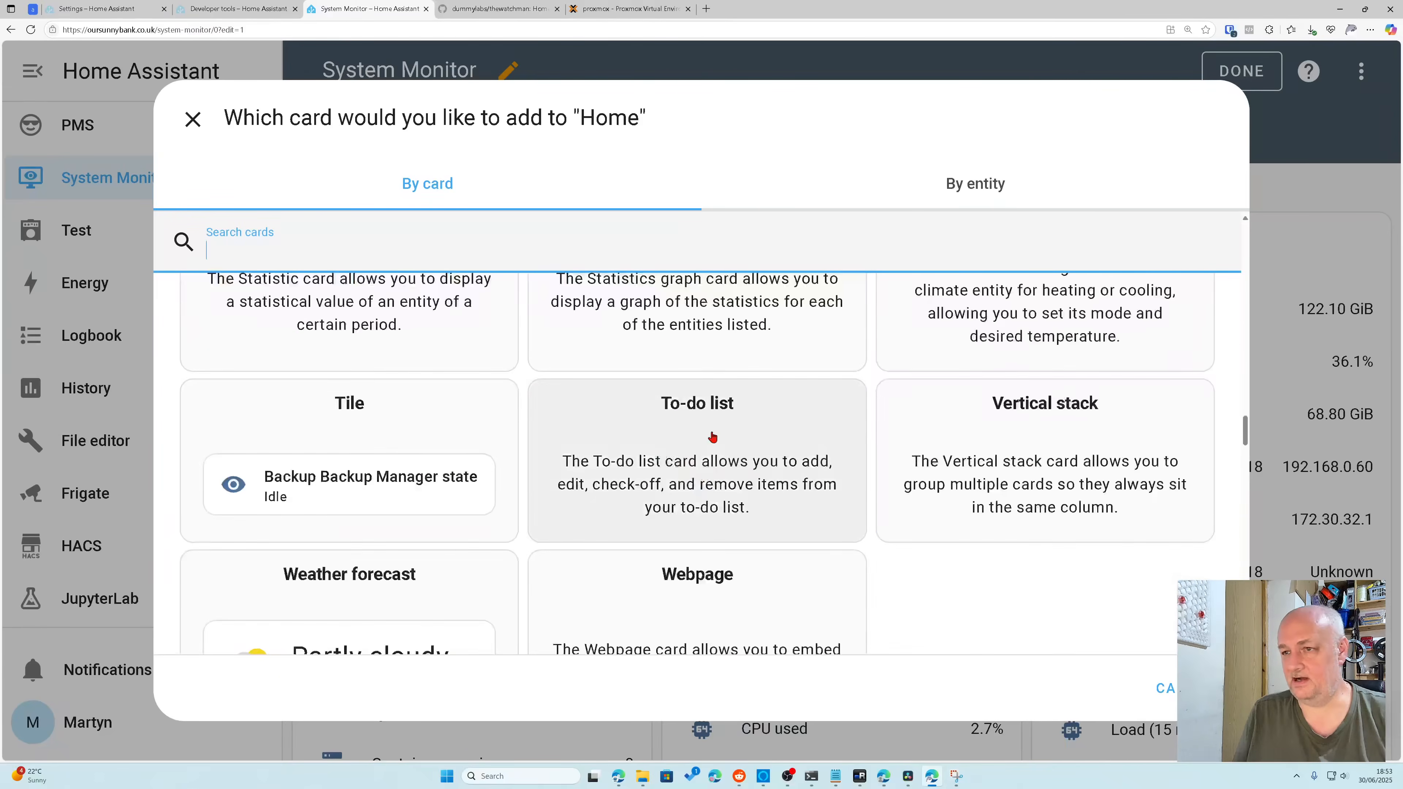
pyautogui.scroll(3, 690, 466)
pyautogui.click(690, 467)
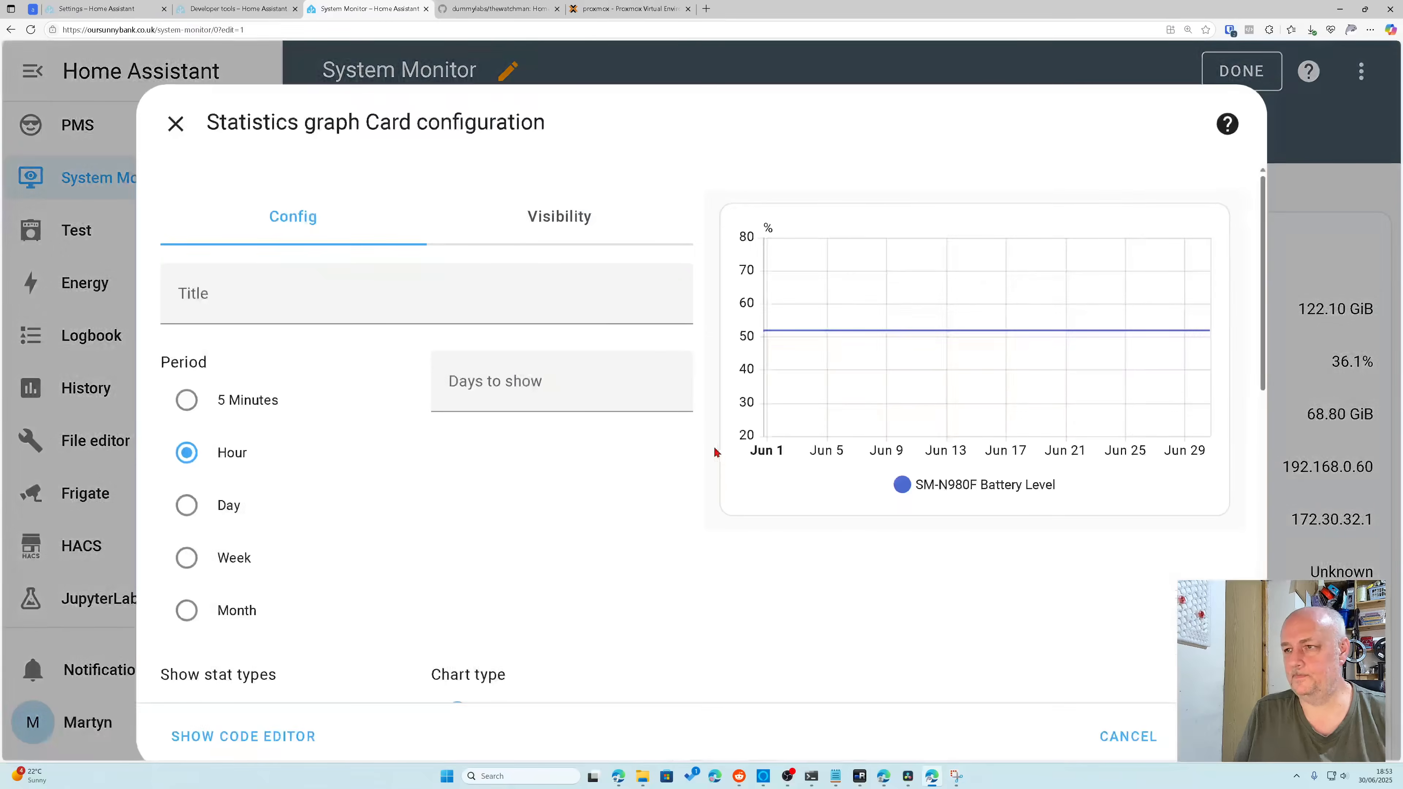
# Step: Replace the new graph's default battery statistic with Node proxmox Virtual machines running, searching for "vir", and save the card
pyautogui.scroll(-6, 401, 407)
pyautogui.scroll(-5, 441, 423)
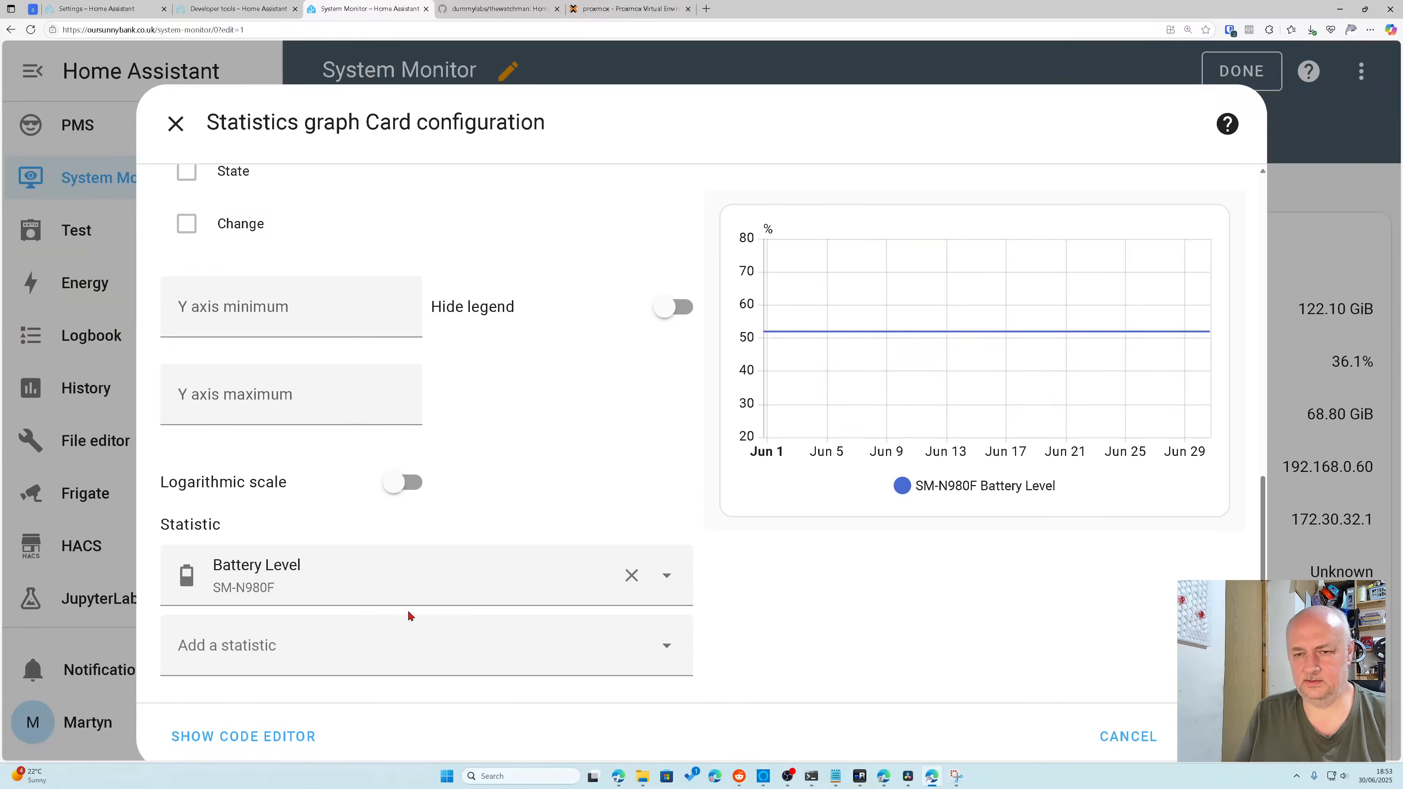
pyautogui.click(384, 579)
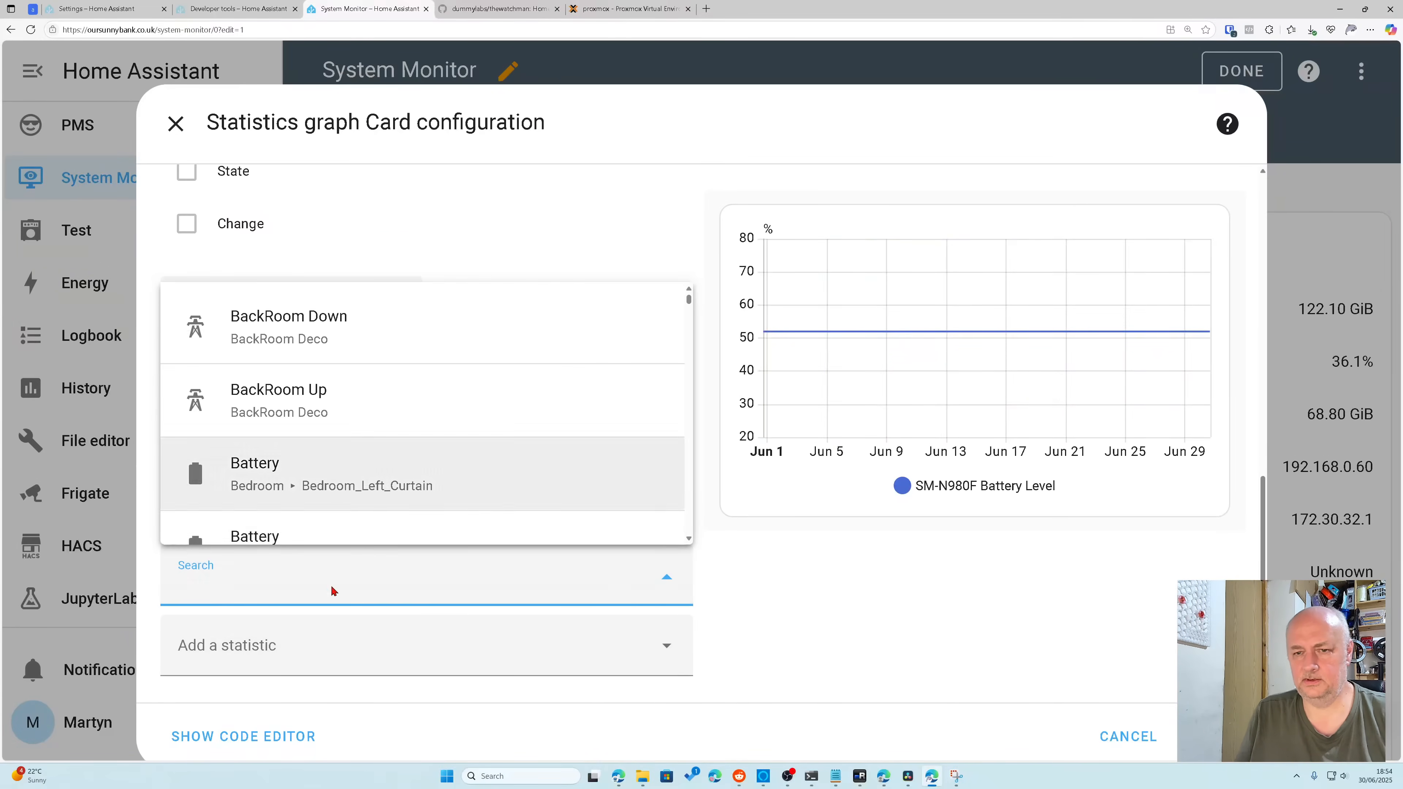
pyautogui.write('vm')
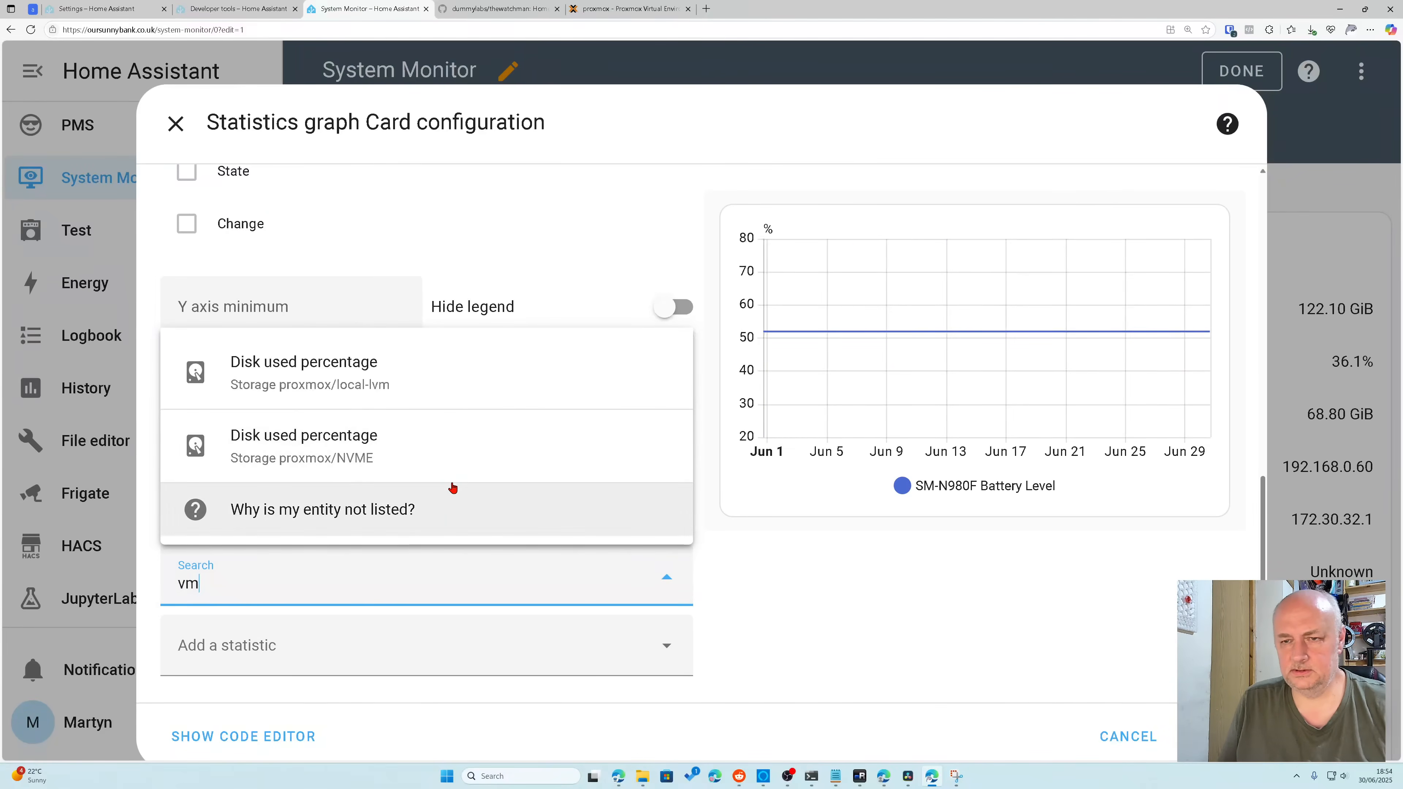
pyautogui.press('BackSpace')
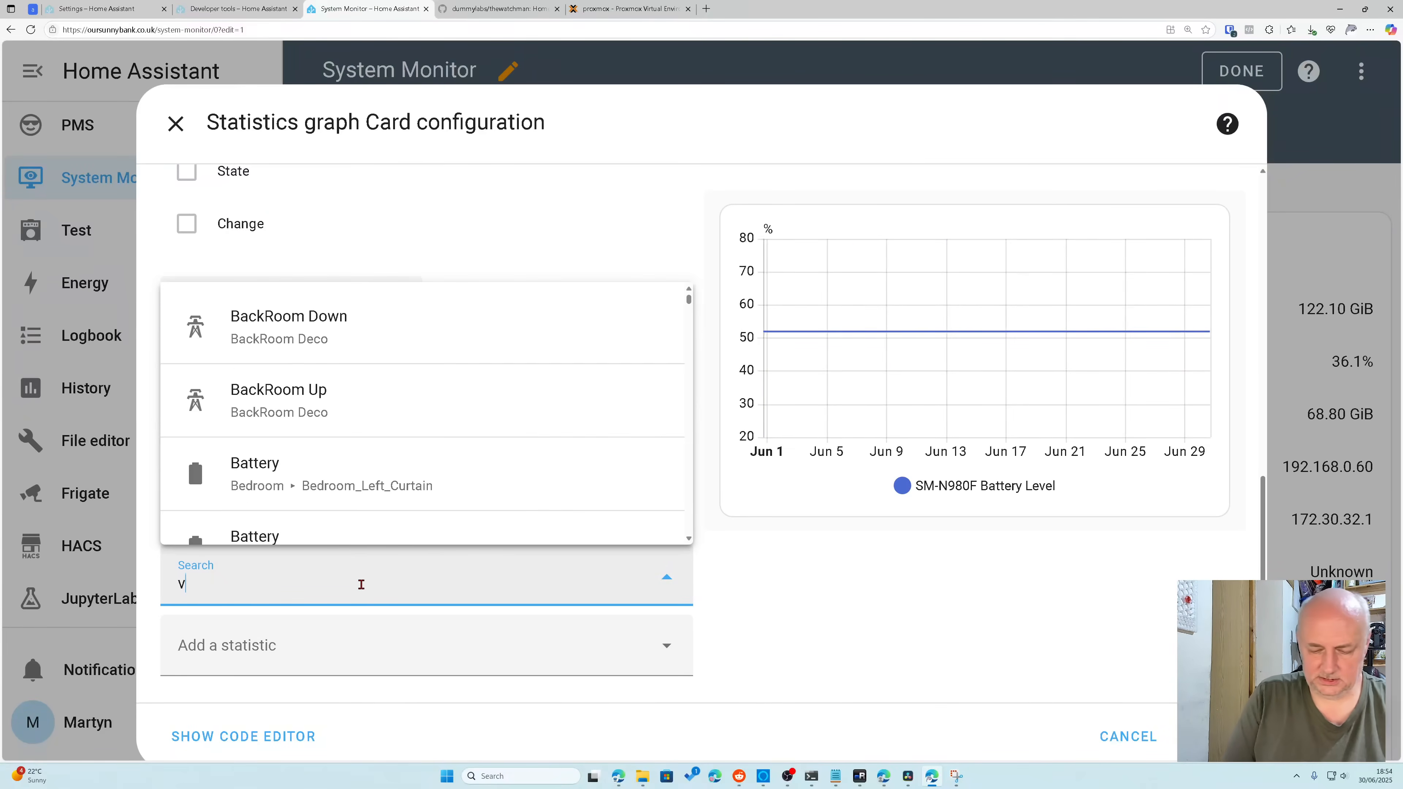
pyautogui.write('ir')
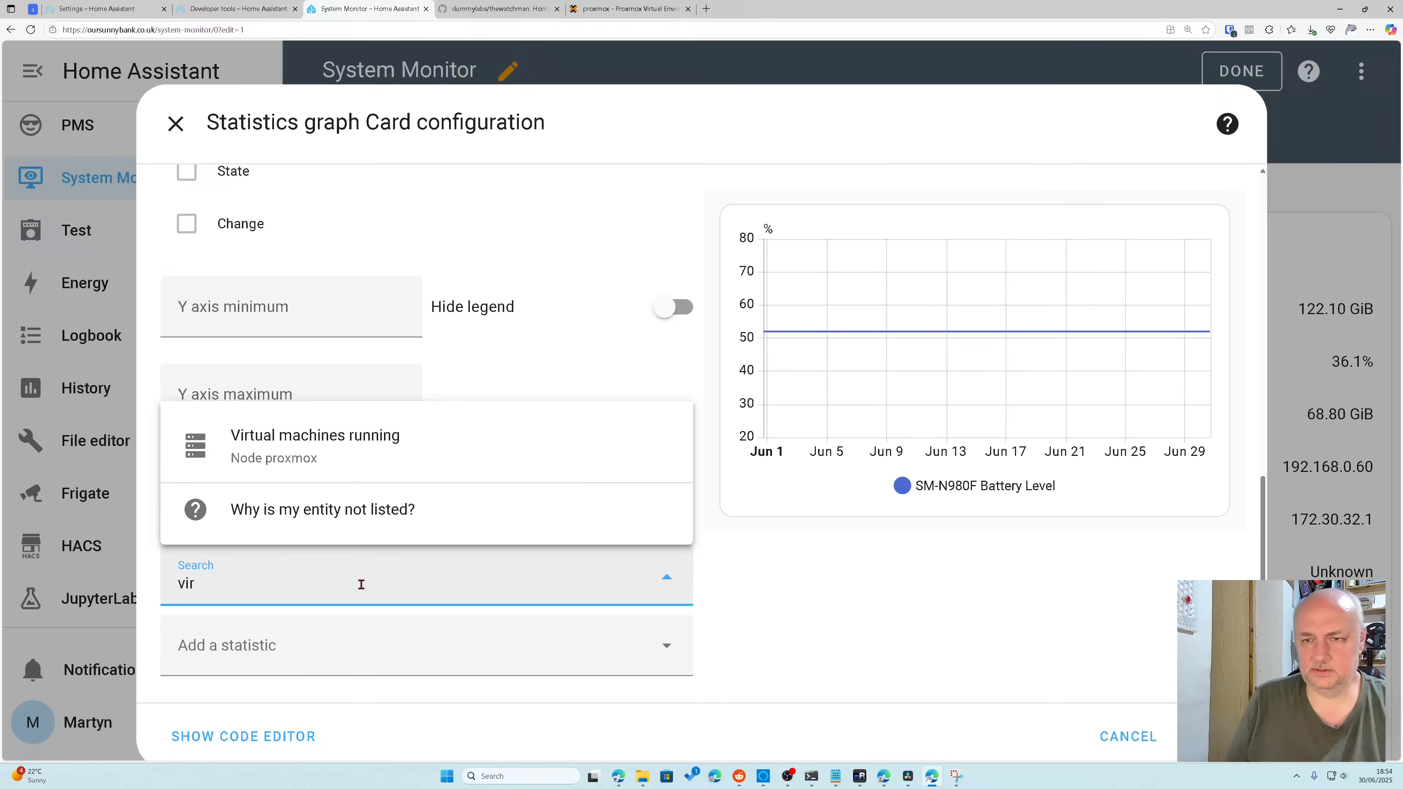
pyautogui.click(373, 468)
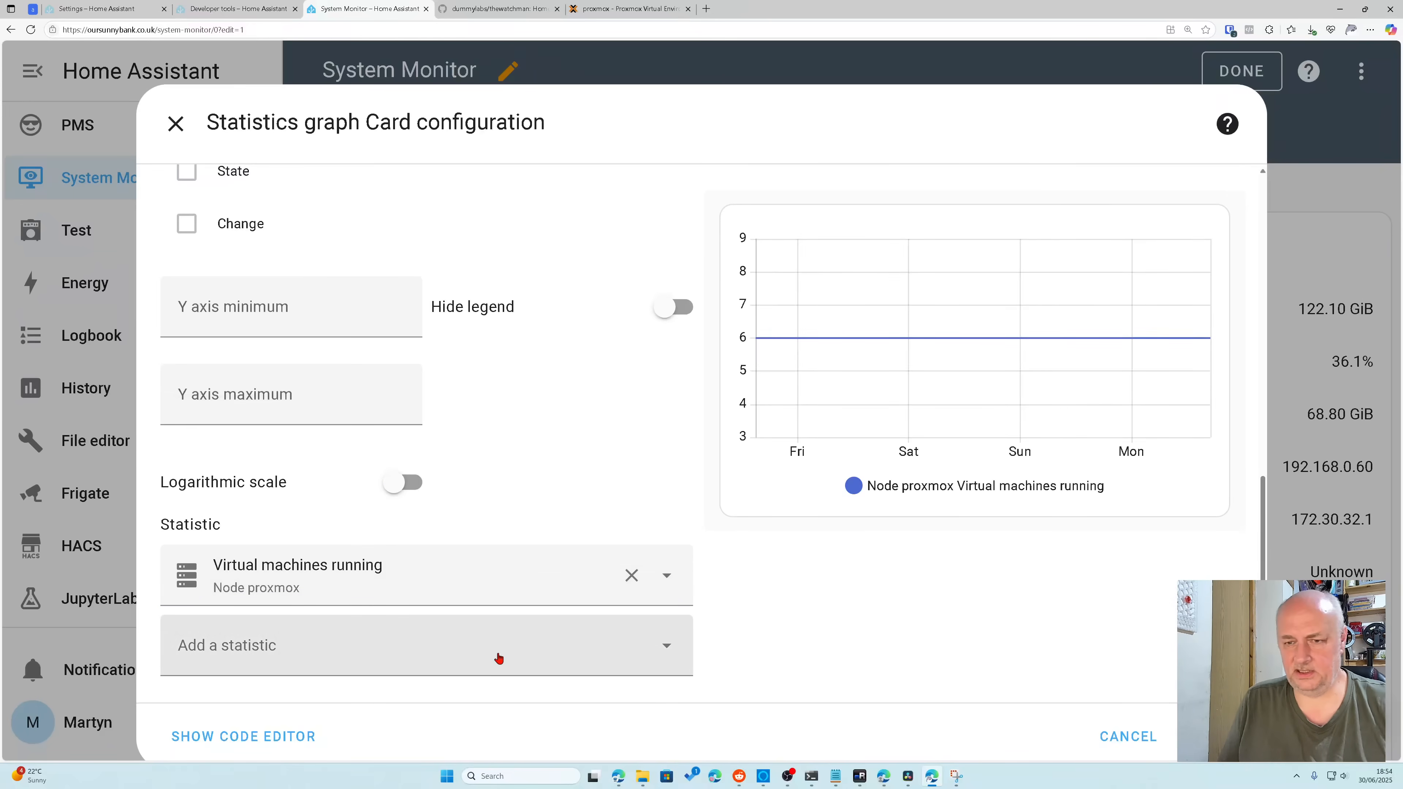
pyautogui.click(1193, 737)
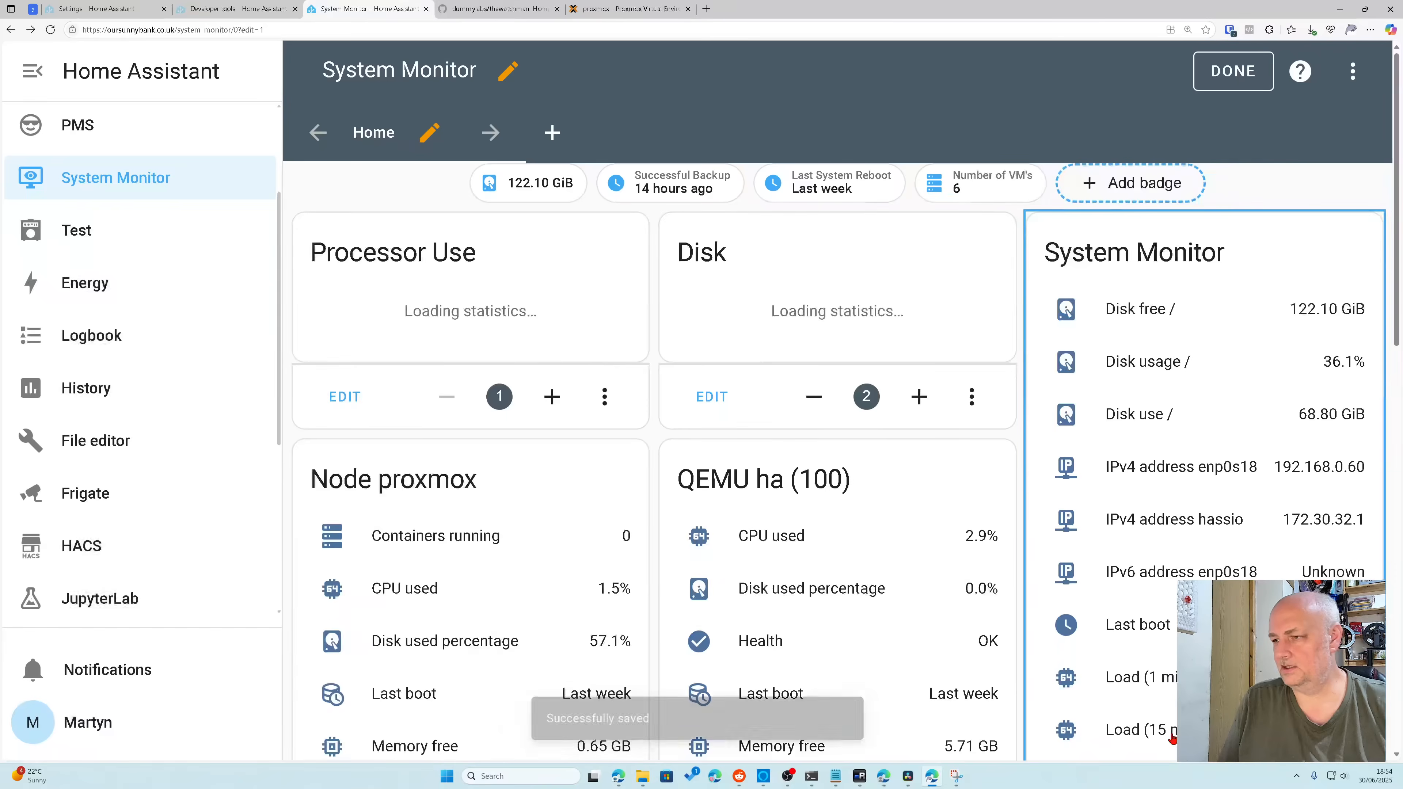
# Step: Move the virtual machines graph card to position 3 in the Home view
pyautogui.scroll(-15, 1061, 653)
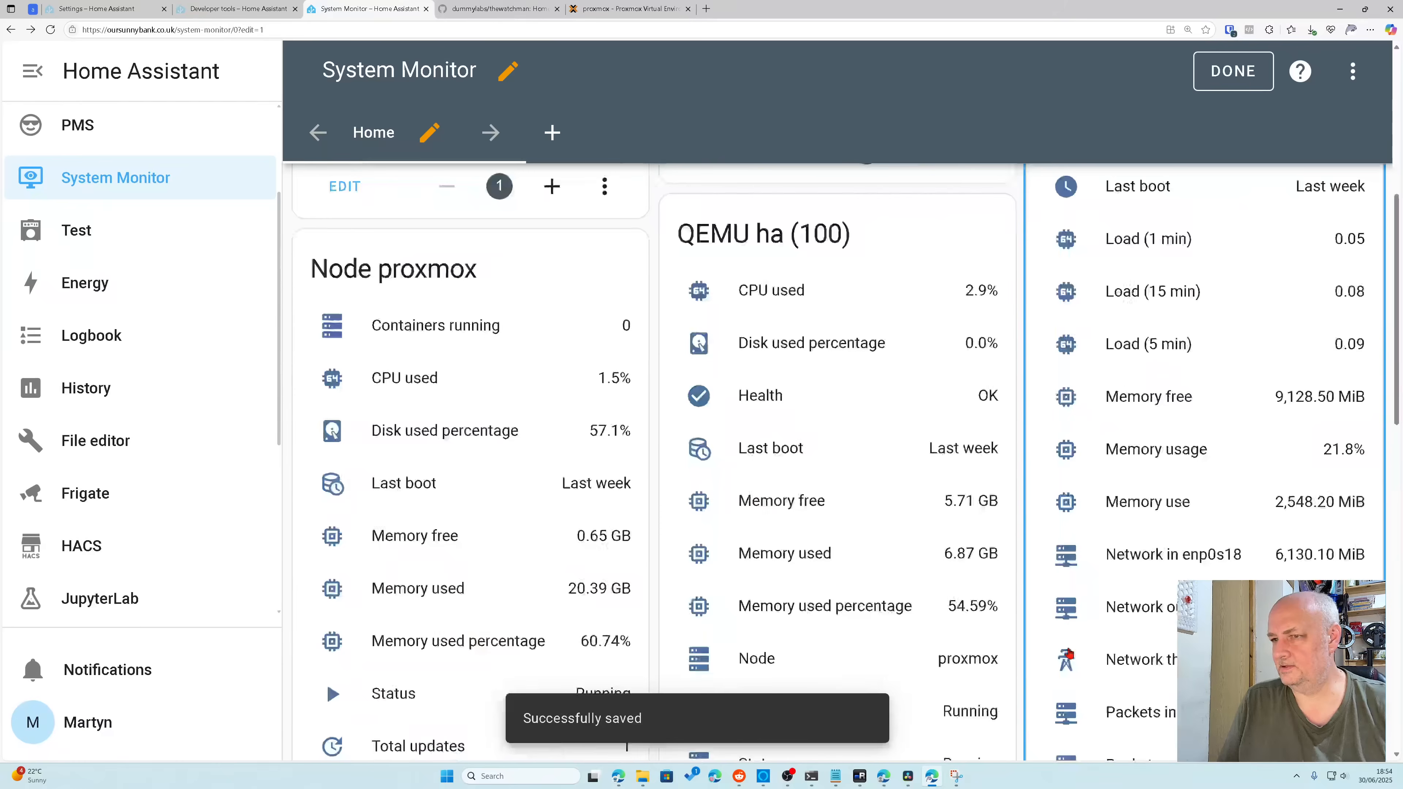
pyautogui.scroll(-7, 1072, 652)
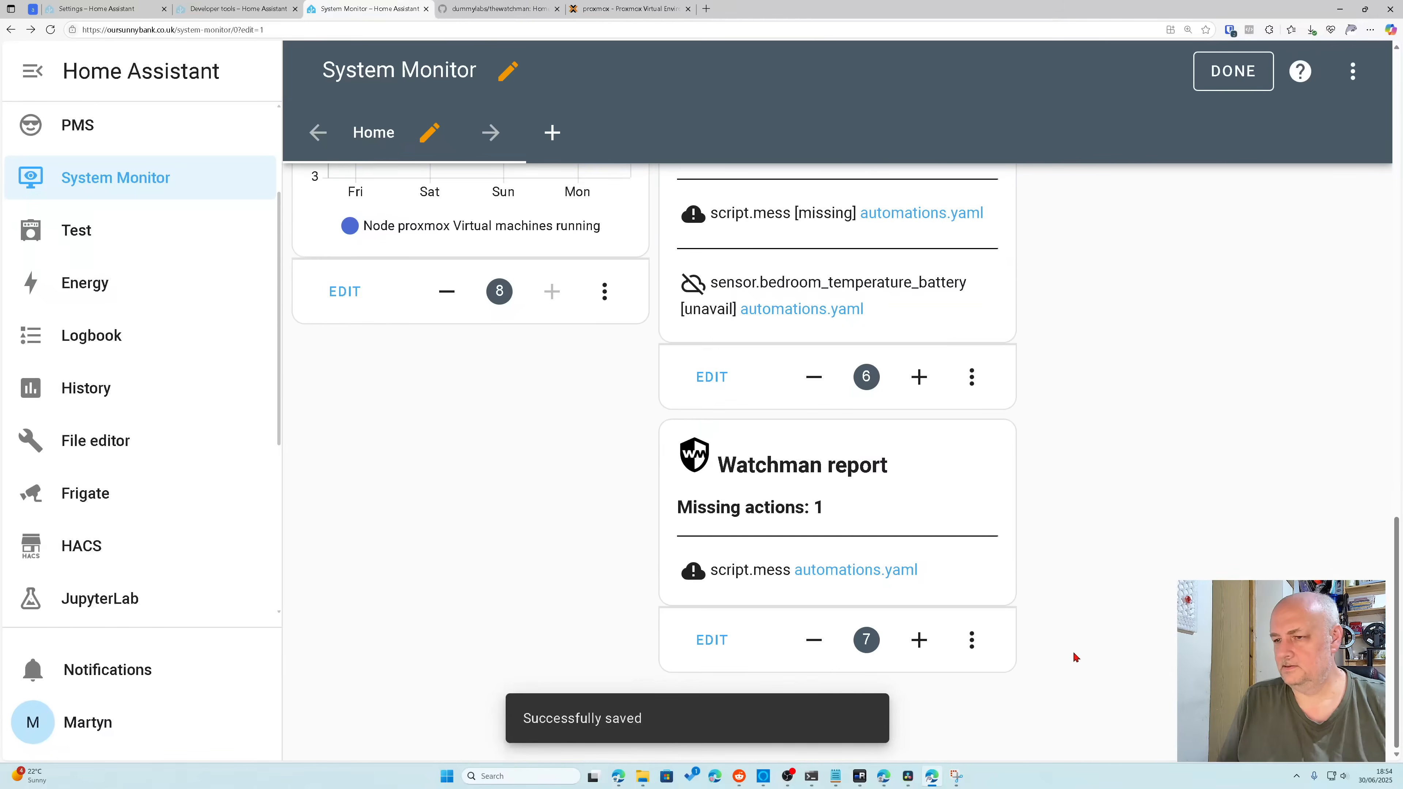
pyautogui.scroll(5, 1049, 635)
pyautogui.scroll(-5, 884, 594)
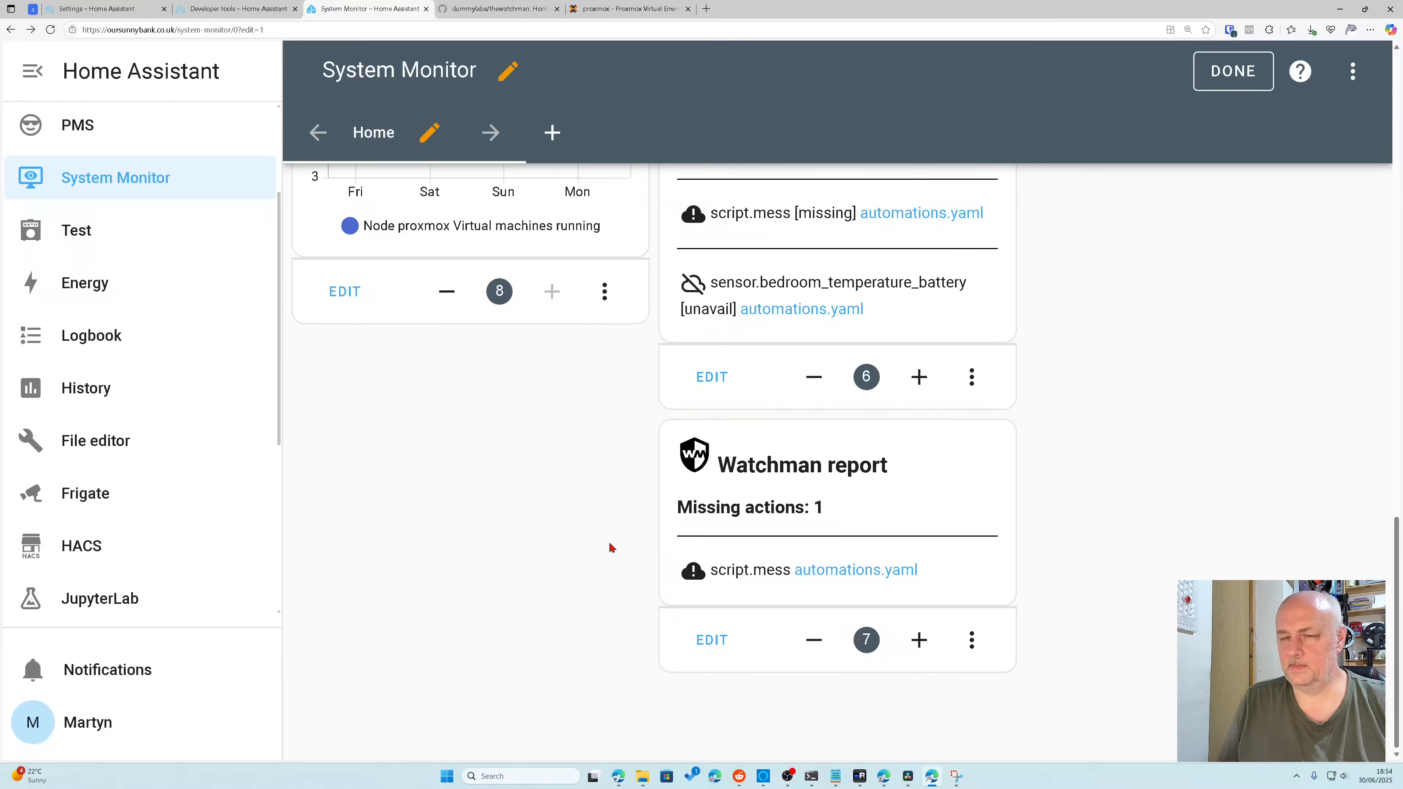
pyautogui.scroll(2, 602, 539)
pyautogui.click(500, 402)
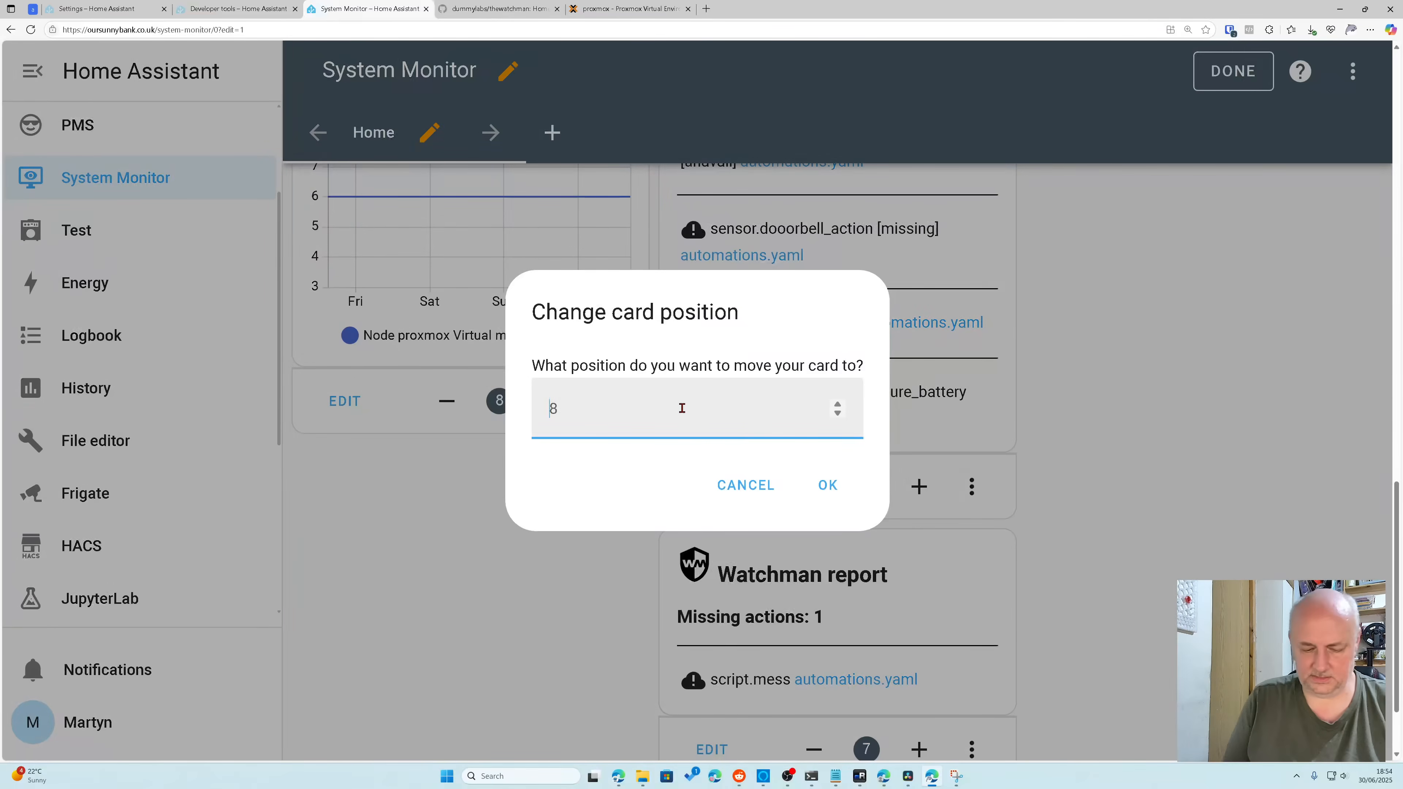
pyautogui.write('3')
pyautogui.click(833, 492)
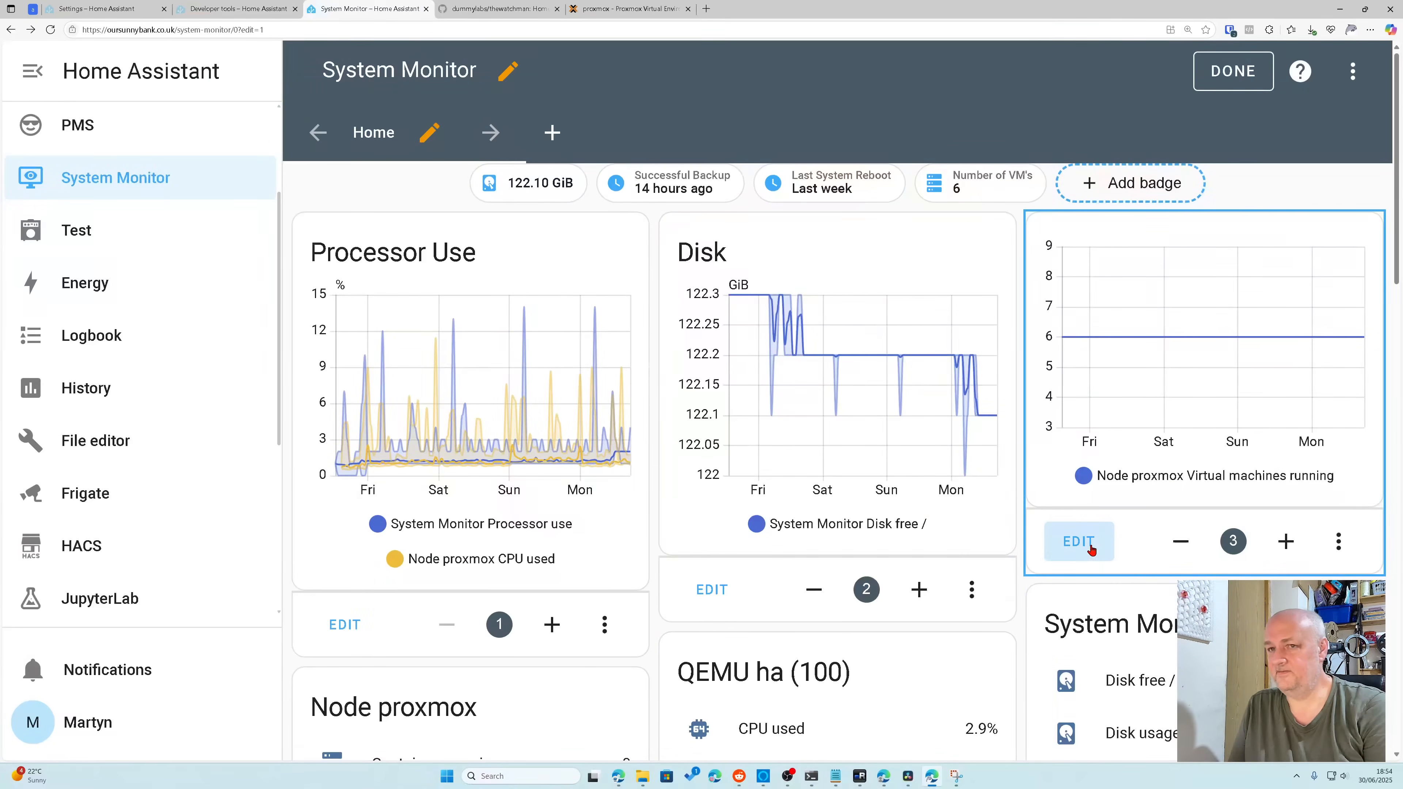
# Step: Title the virtual machines statistics graph card "VM's Running" and save it
pyautogui.click(1079, 541)
pyautogui.click(411, 303)
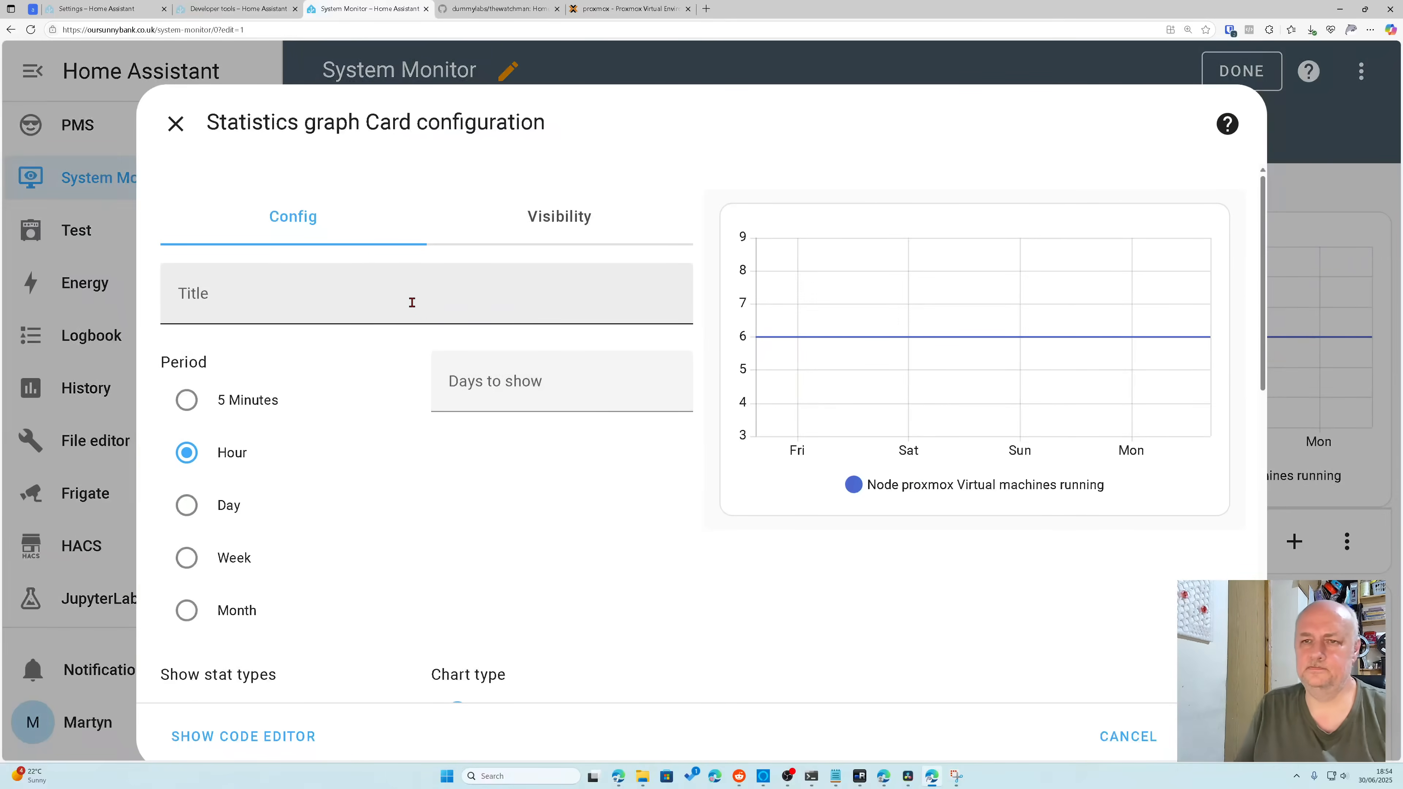
pyautogui.write("VM's")
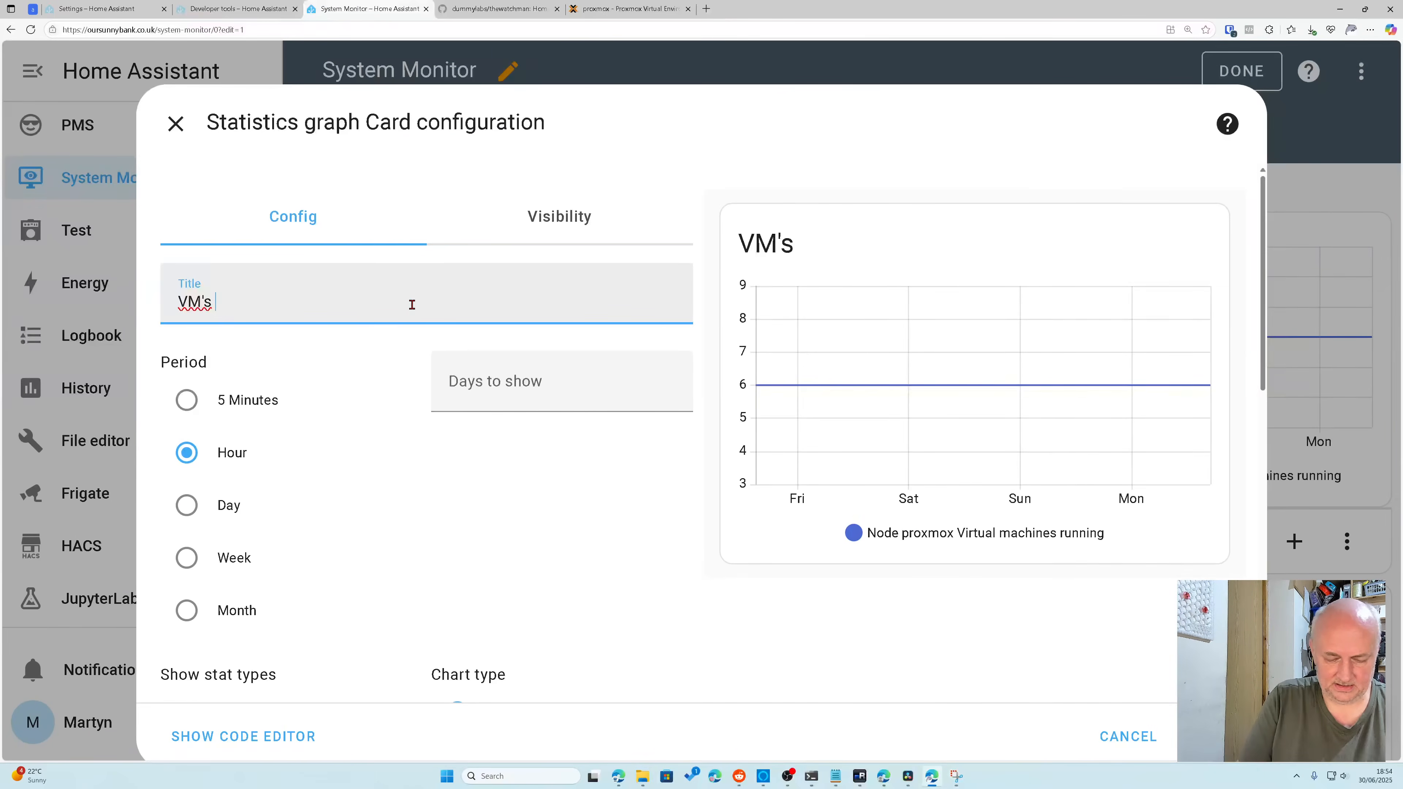
pyautogui.write(' Running')
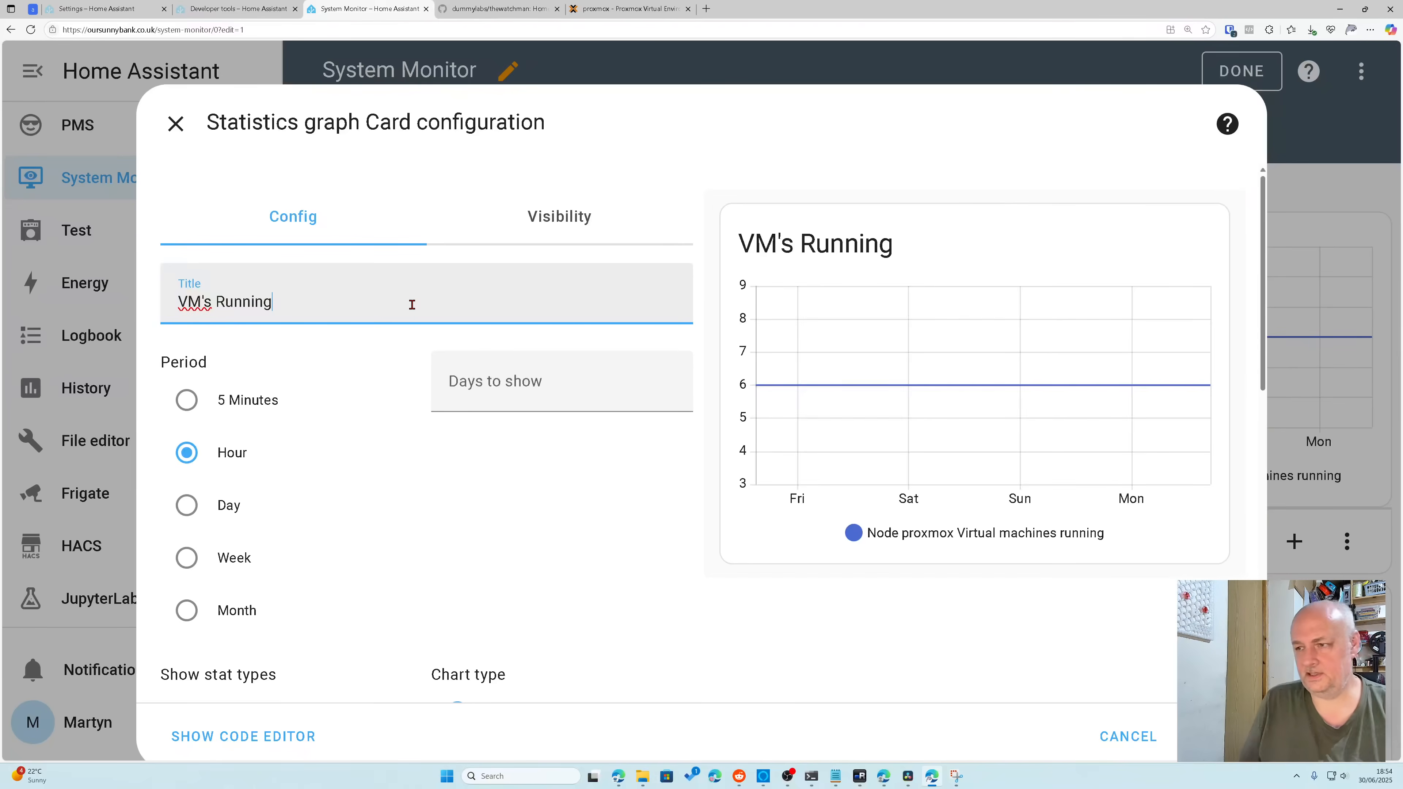
pyautogui.click(1215, 736)
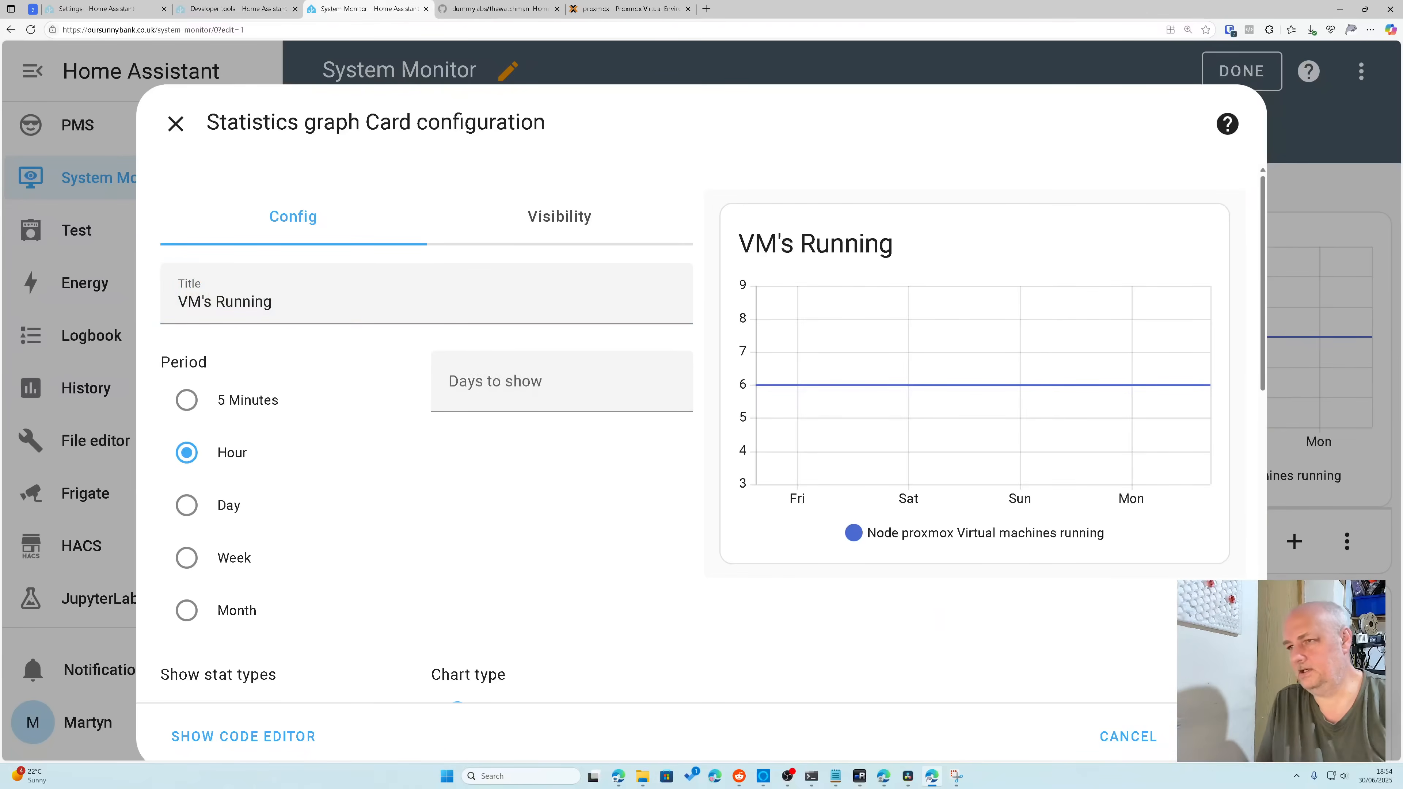
# Step: Review the card layout of the Home view, from the three statistics graphs down to the Watchman reports
pyautogui.scroll(-4, 817, 584)
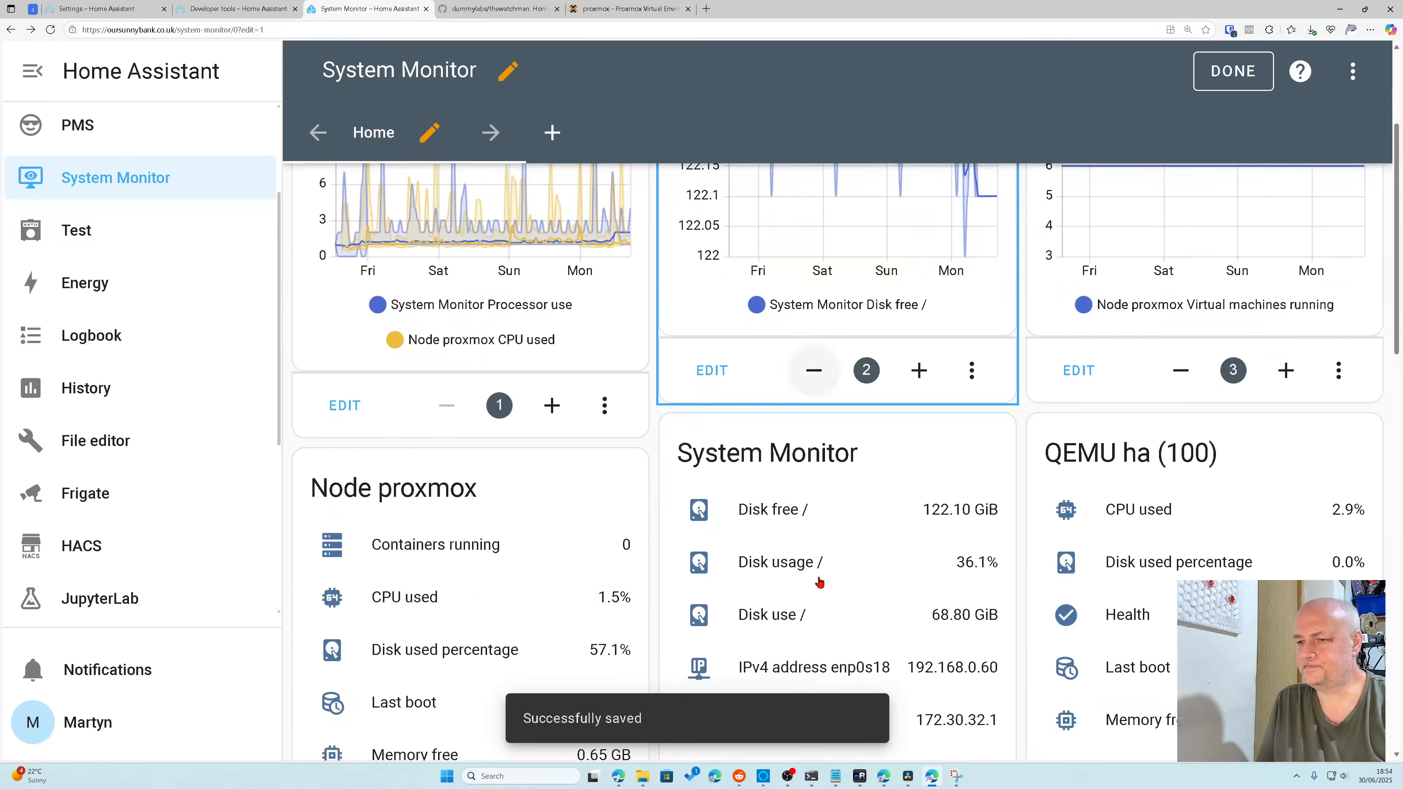
pyautogui.scroll(4, 817, 580)
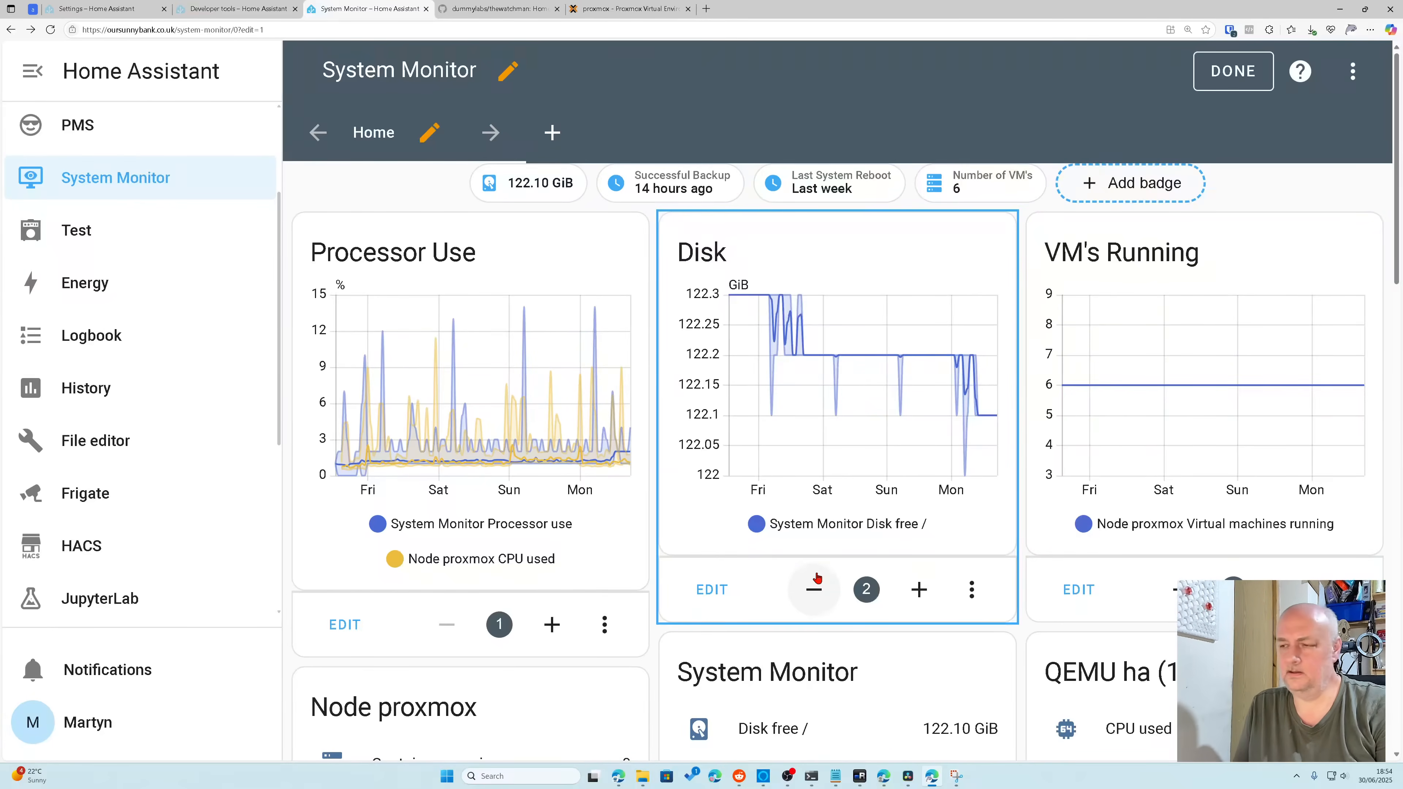
pyautogui.scroll(-8, 818, 578)
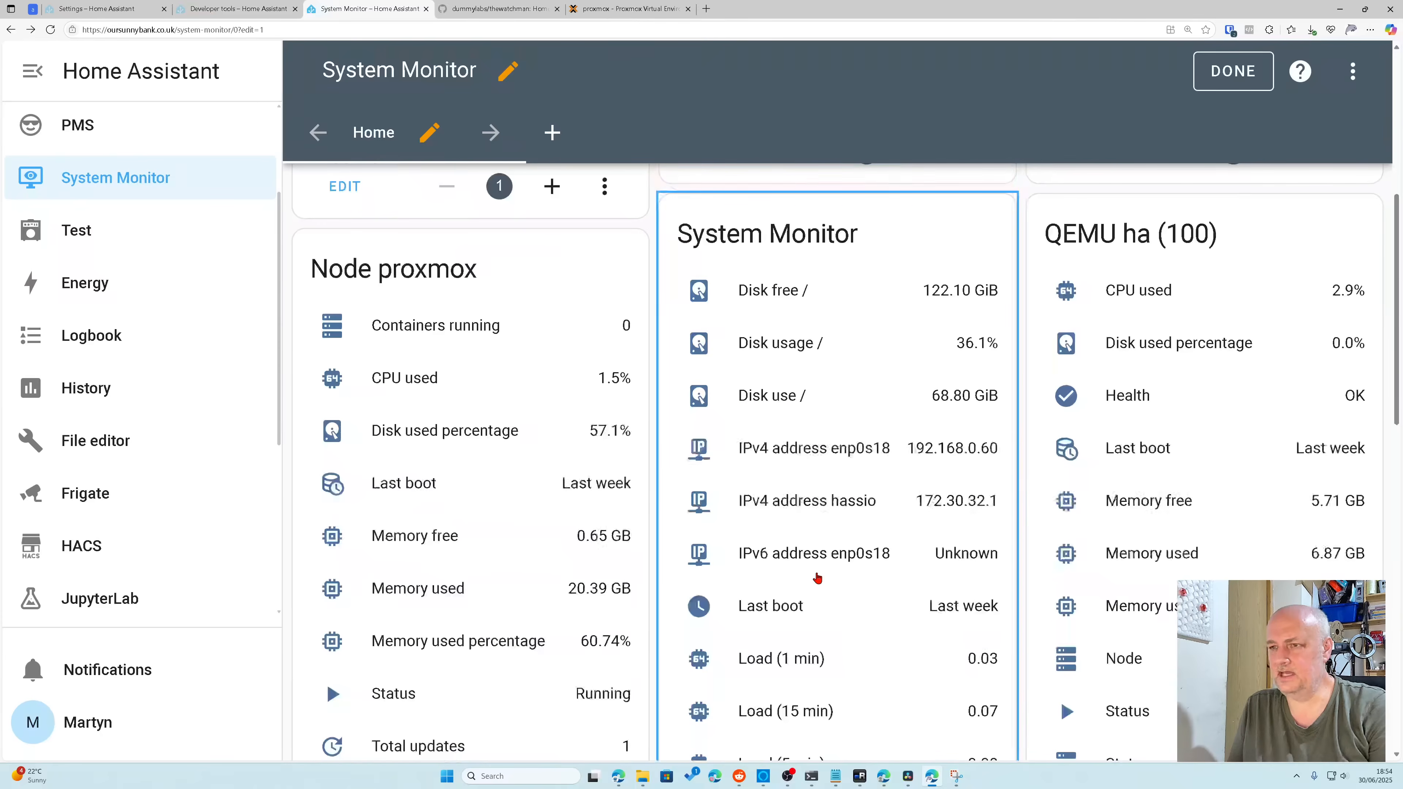
pyautogui.scroll(-12, 818, 578)
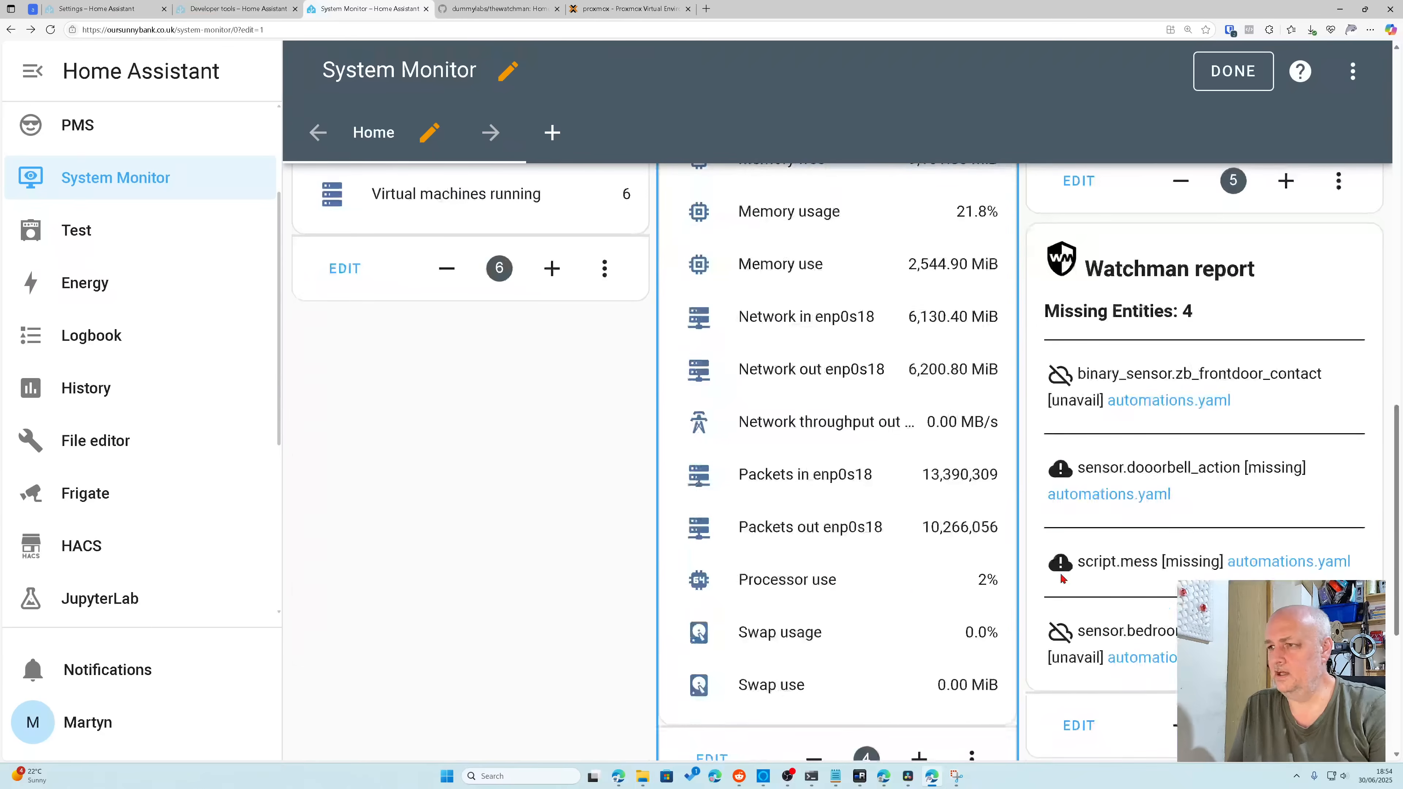
pyautogui.scroll(-4, 1074, 594)
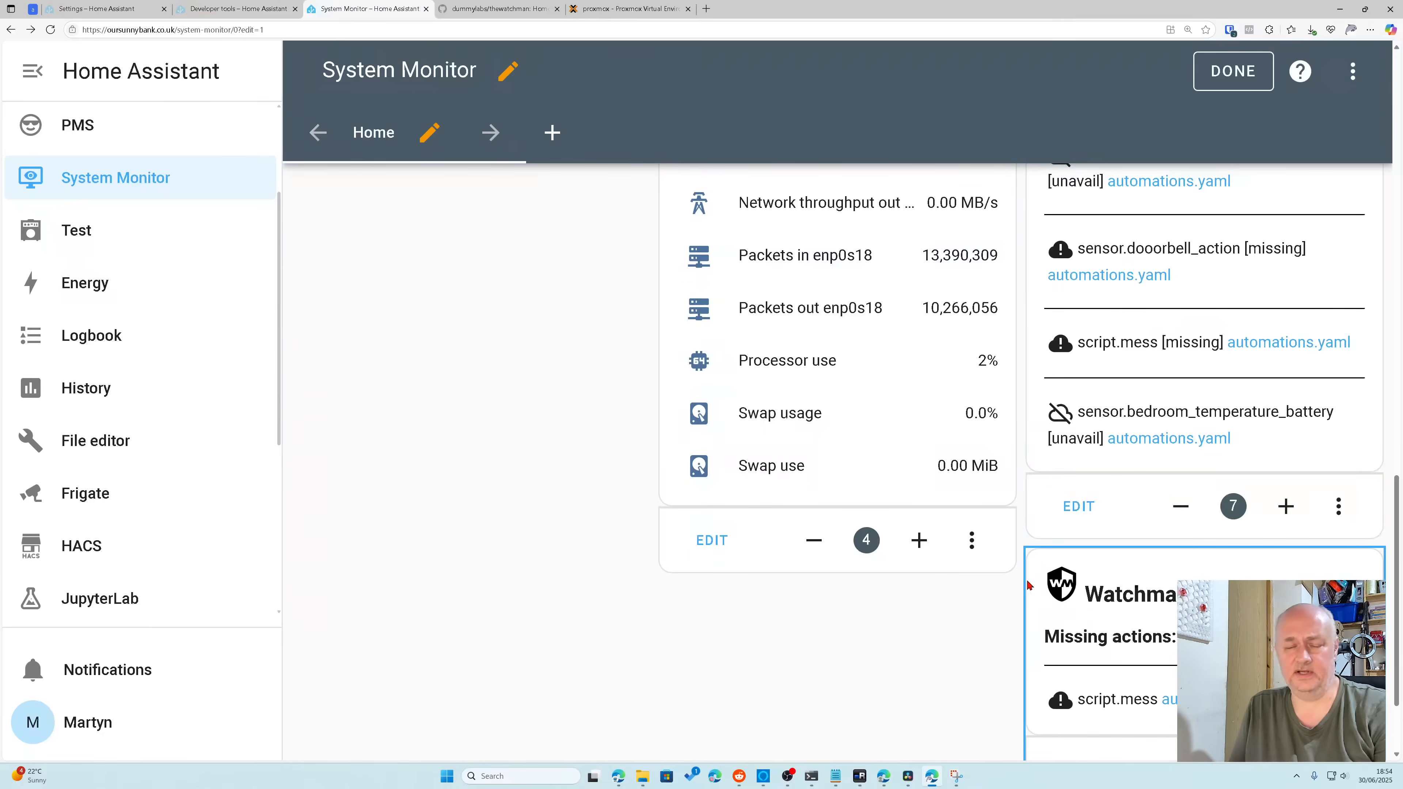
pyautogui.scroll(2, 1072, 586)
pyautogui.scroll(14, 919, 545)
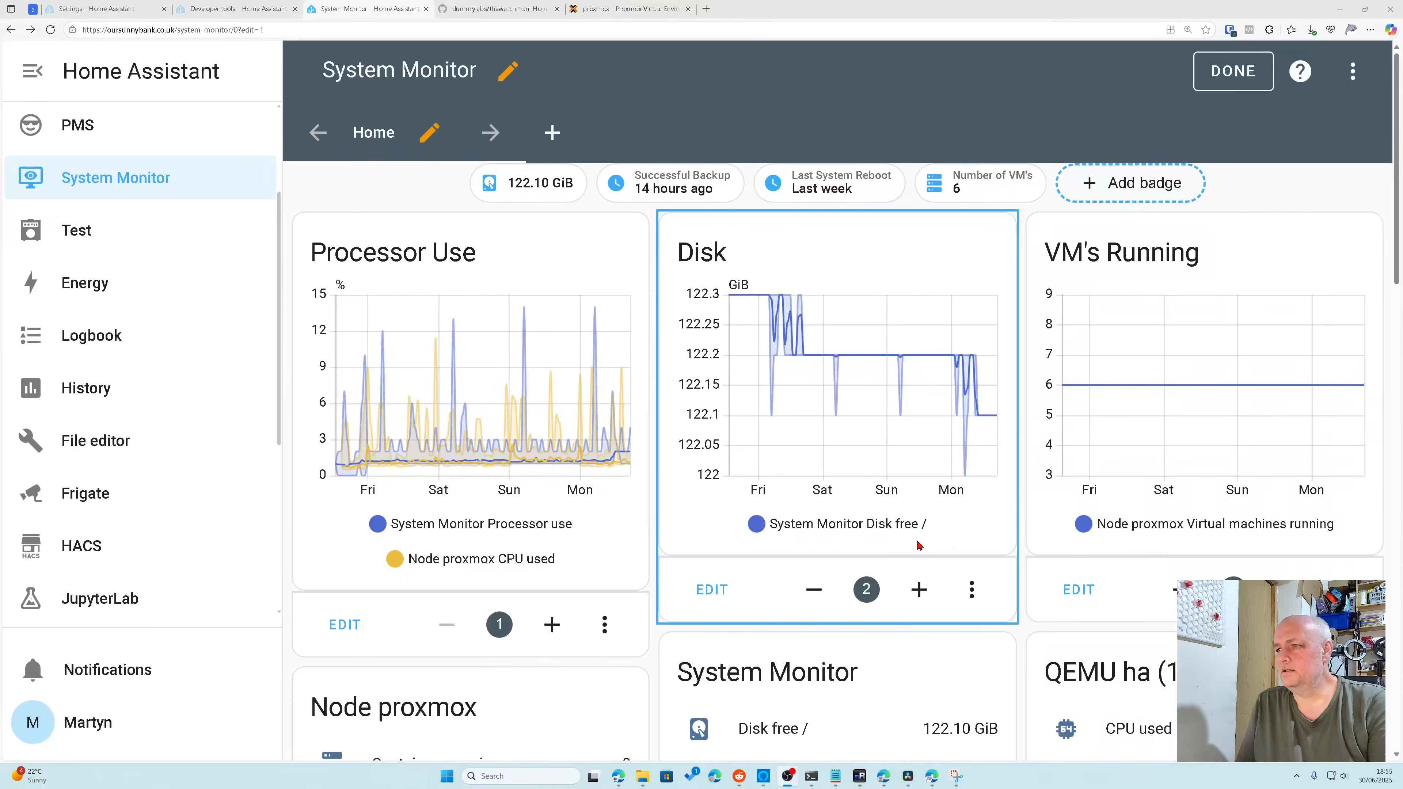
pyautogui.scroll(-10, 1038, 523)
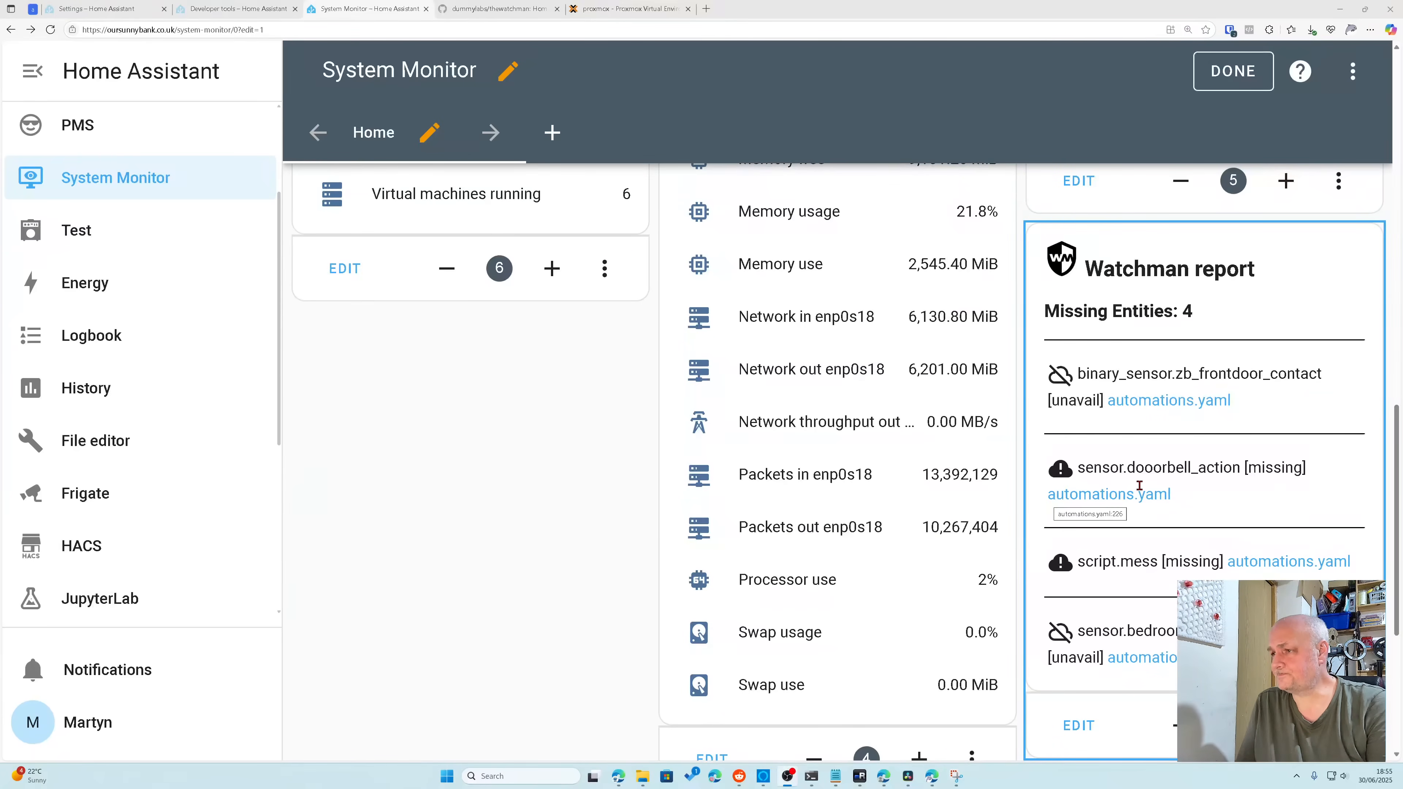
pyautogui.scroll(-4, 1170, 365)
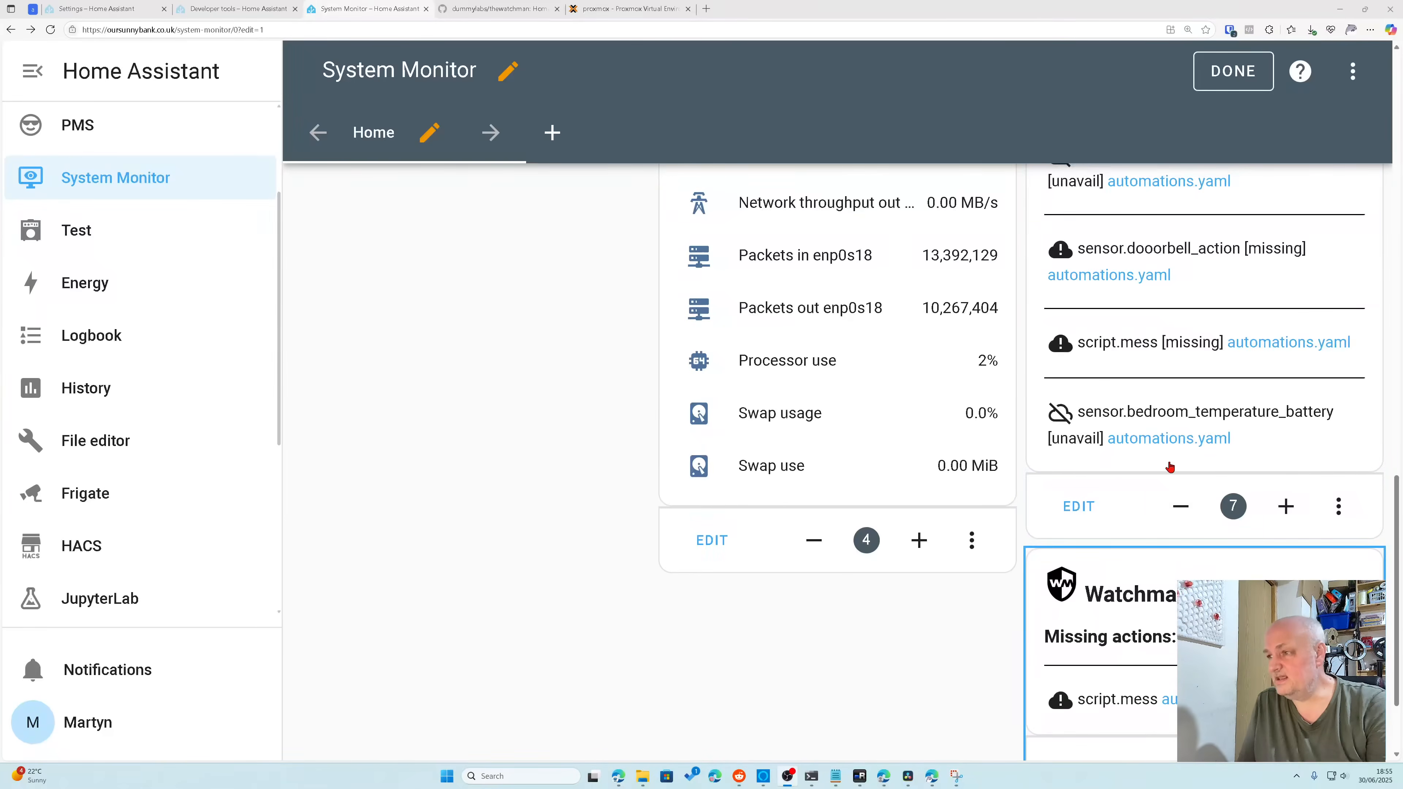
pyautogui.scroll(2, 1150, 576)
pyautogui.scroll(-4, 1150, 576)
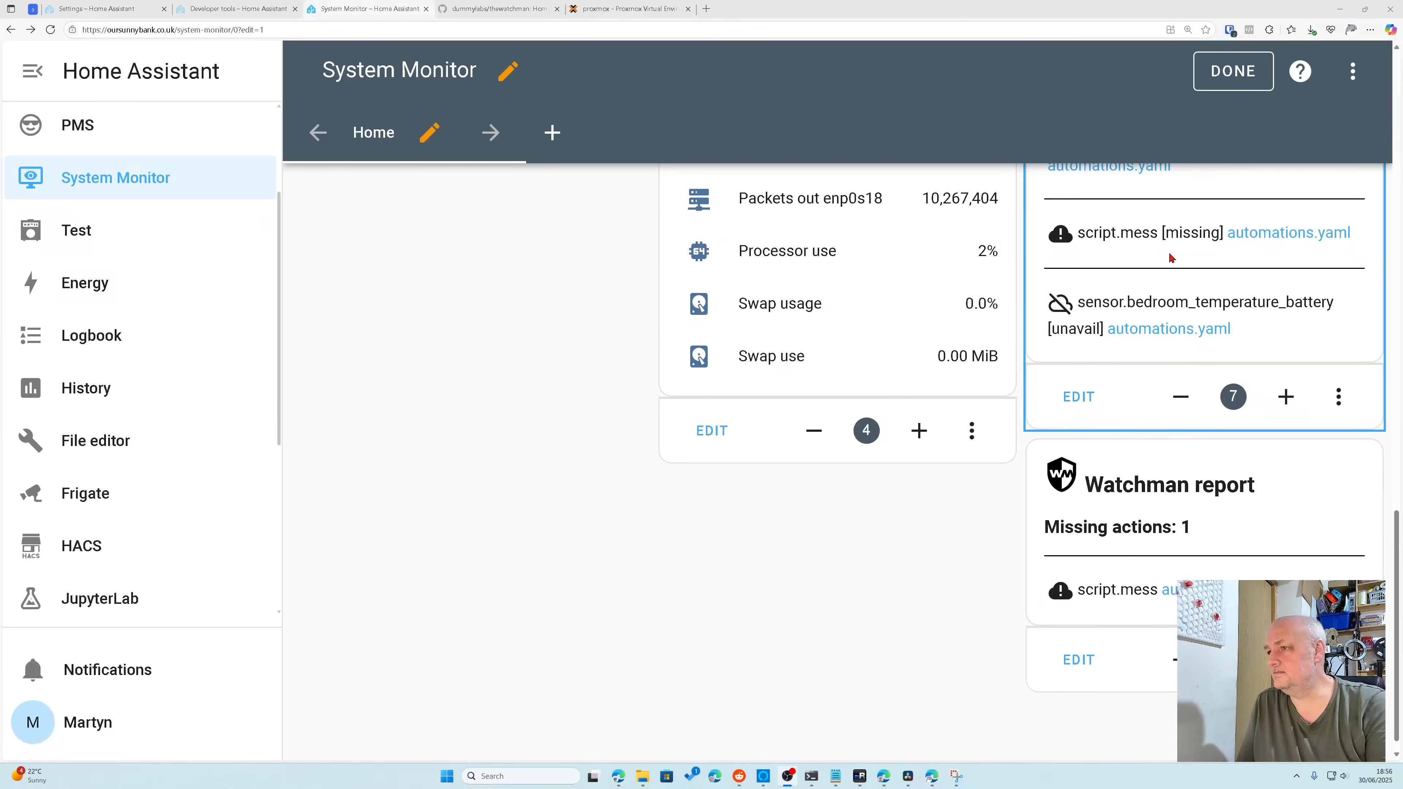
pyautogui.scroll(20, 1132, 621)
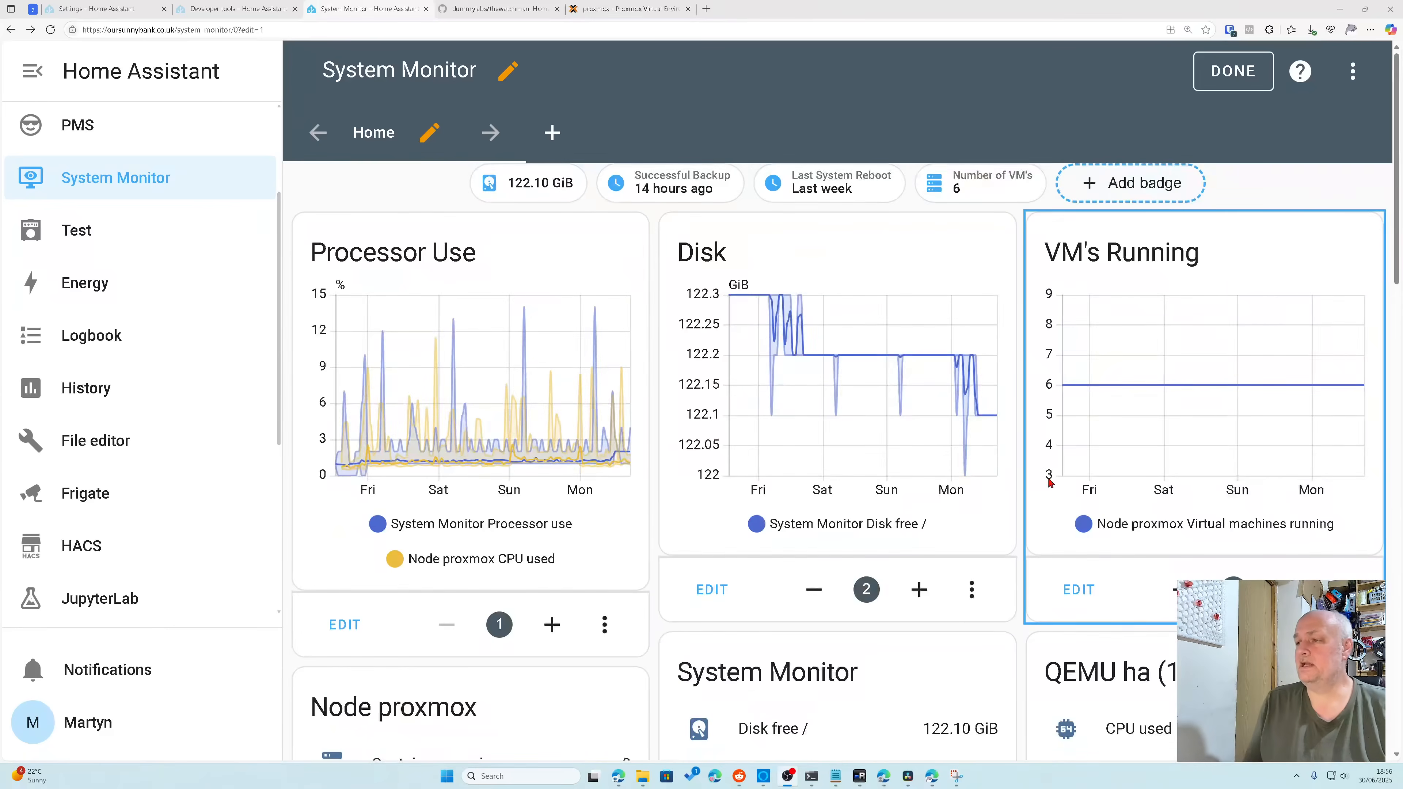
# Step: Start a new Entity badge for the Home view and assign it watchman_missing_entities, searching for "watchman"
pyautogui.click(1140, 190)
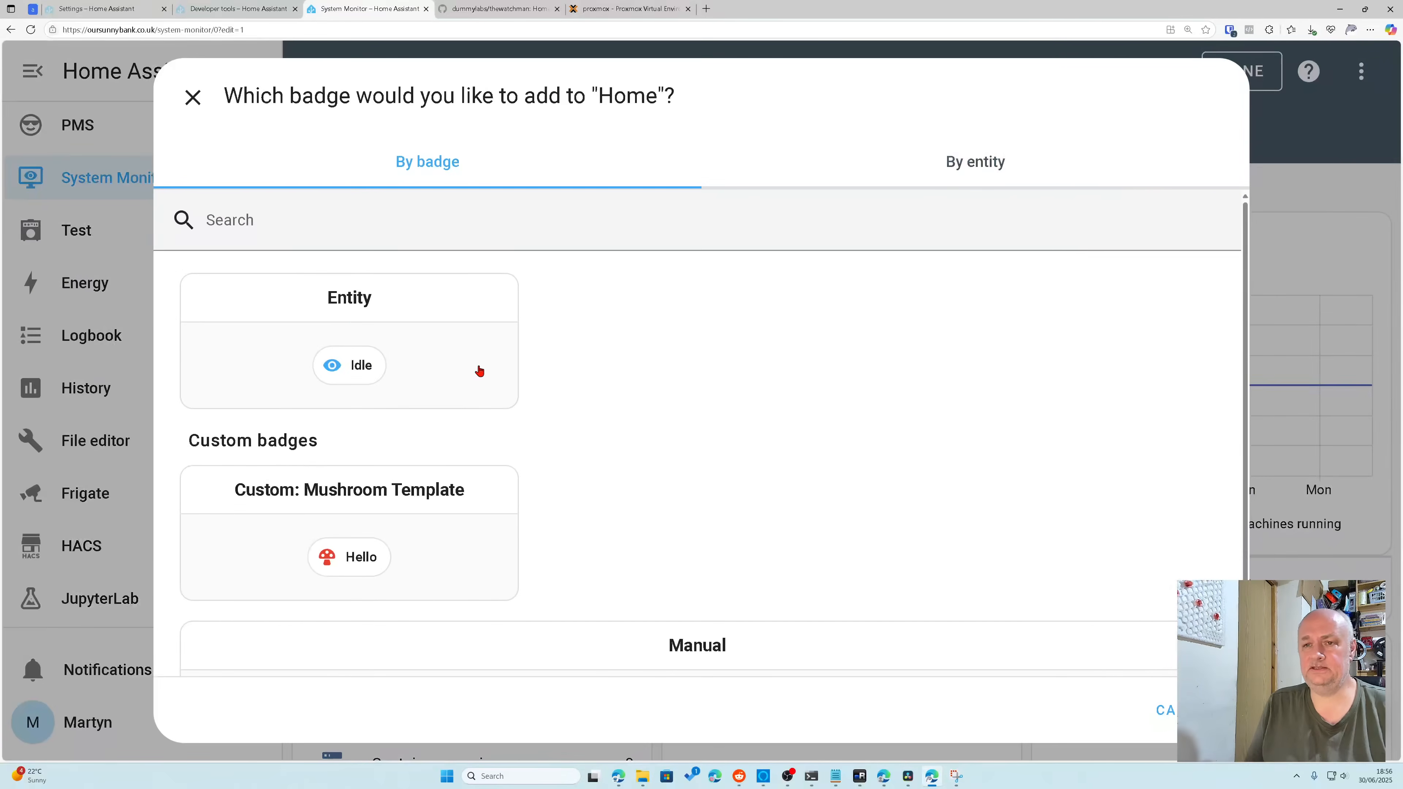
pyautogui.click(350, 376)
pyautogui.click(382, 343)
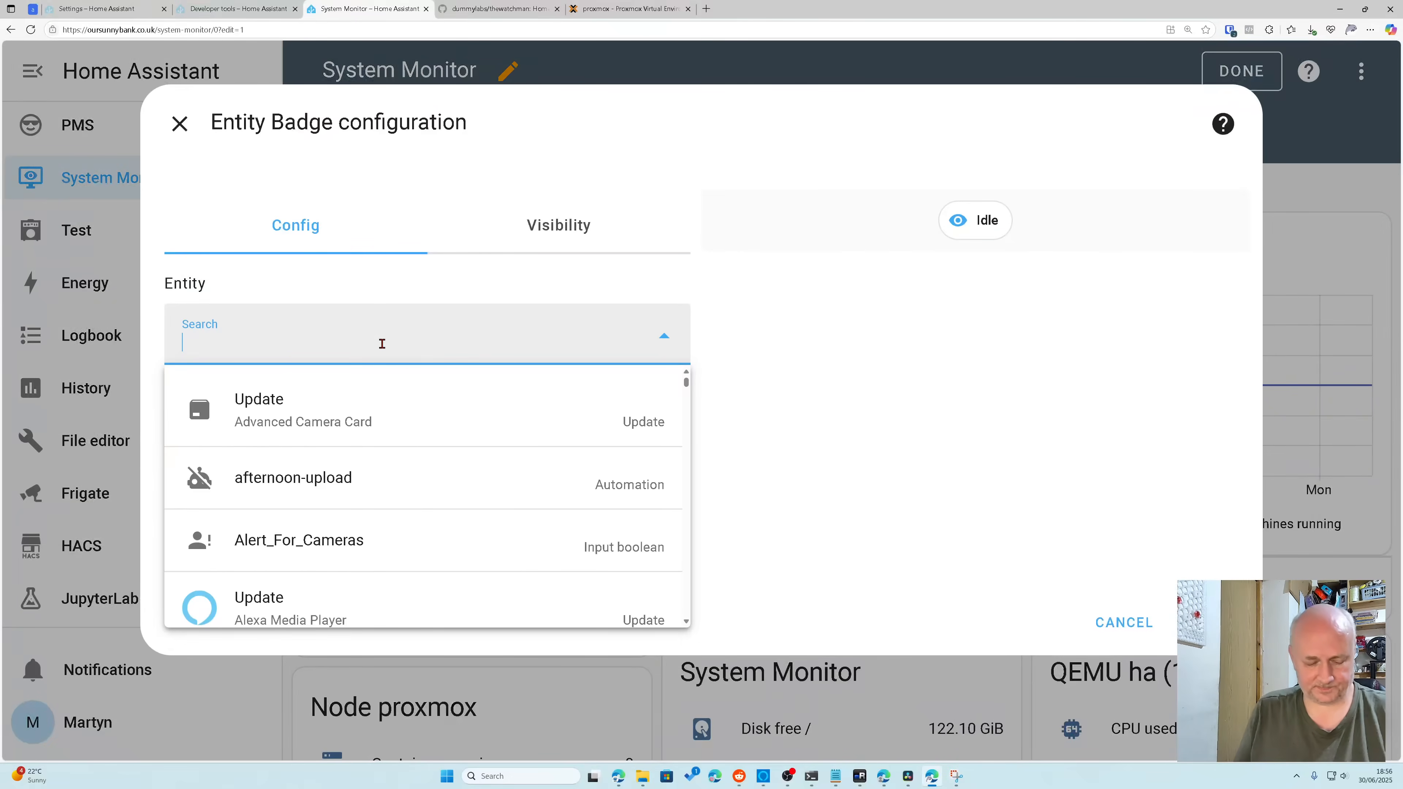
pyautogui.write('watch')
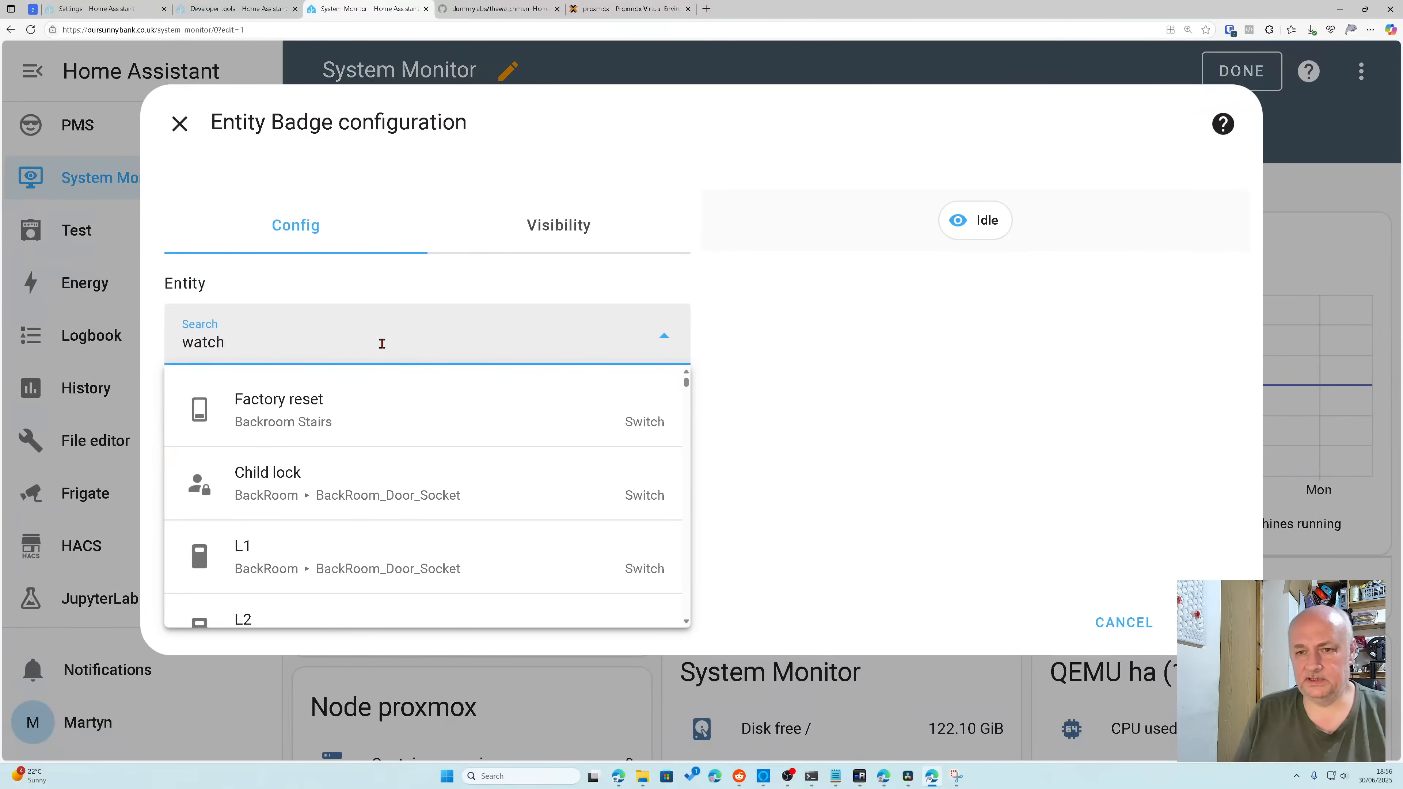
pyautogui.write('man')
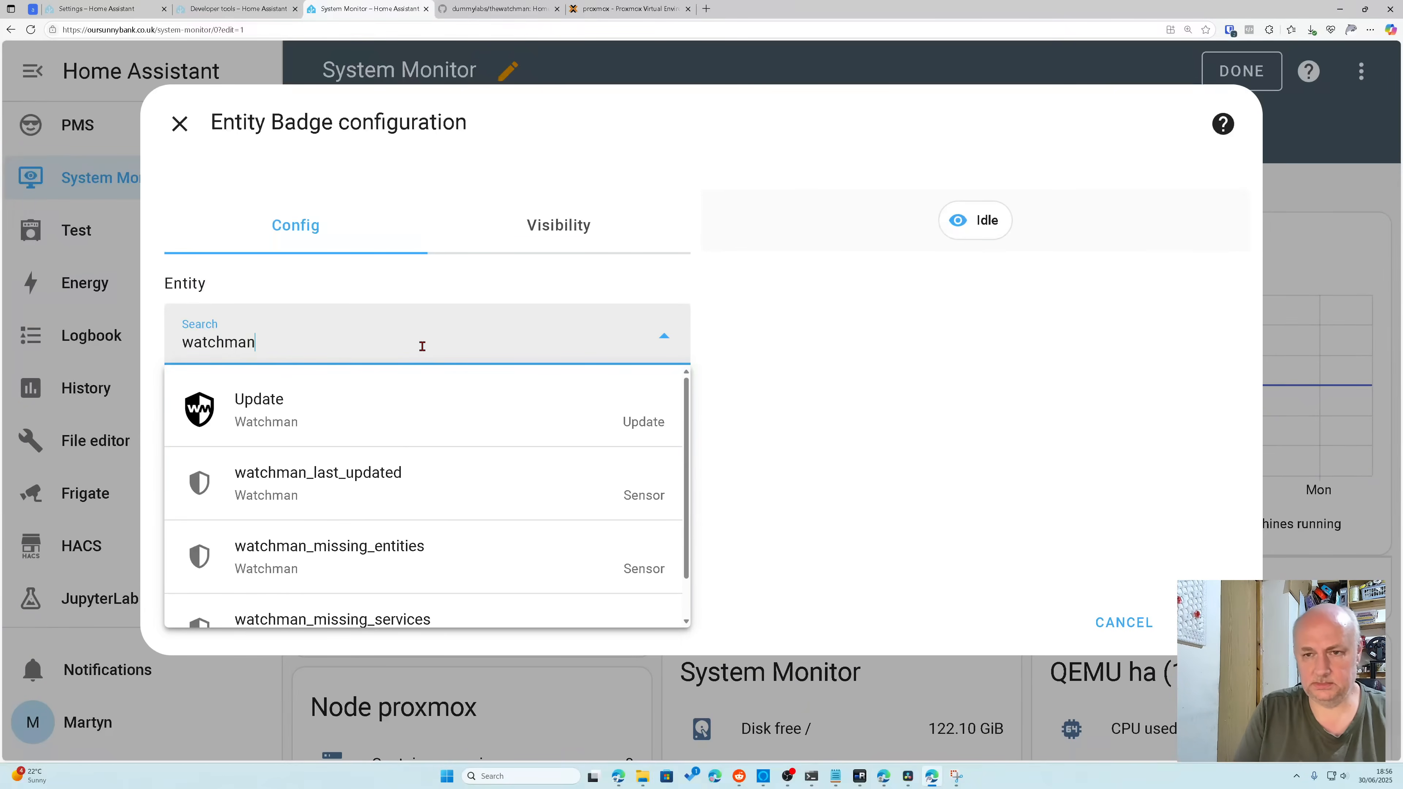
pyautogui.click(426, 551)
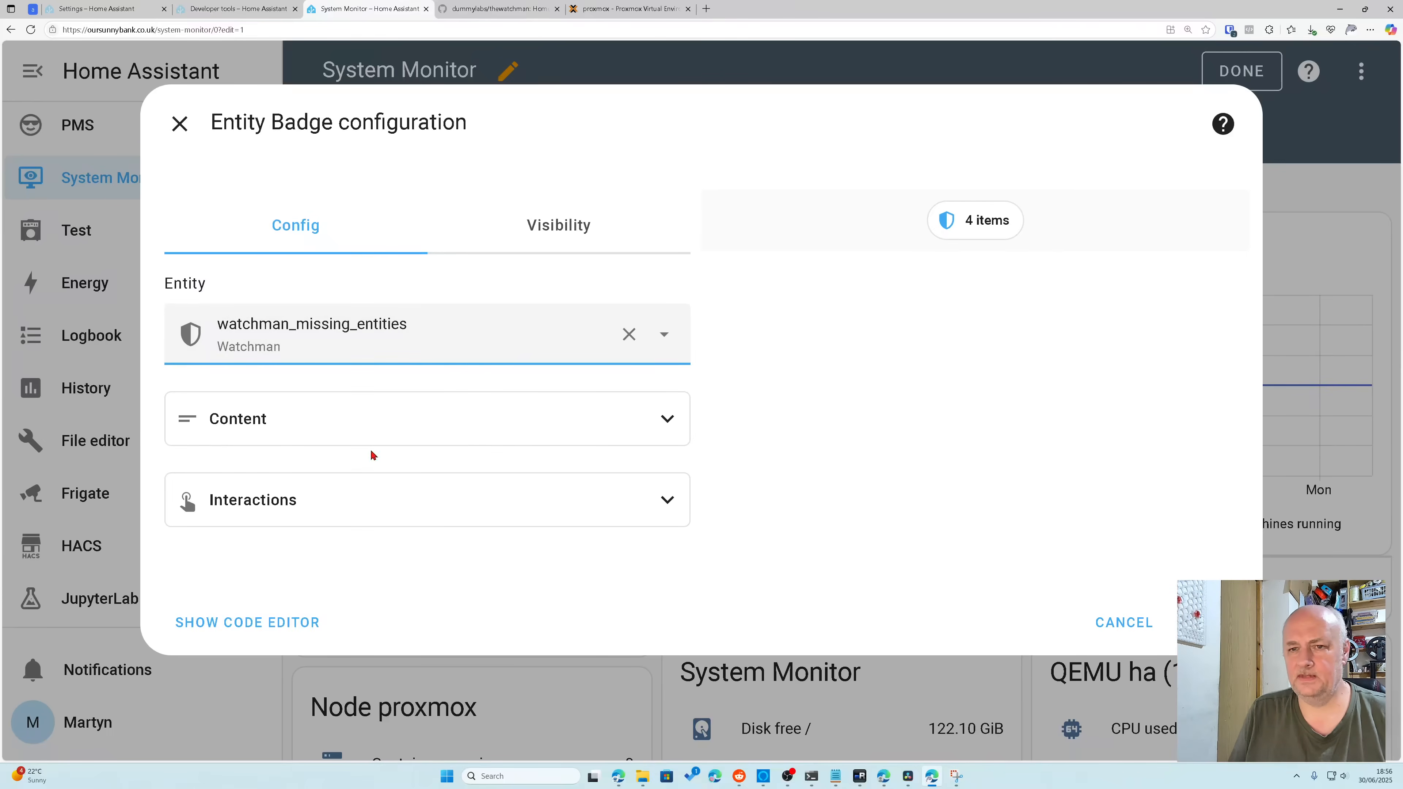
# Step: Name the Watchman badge "Missing entities" and include the name in its displayed elements
pyautogui.click(301, 438)
pyautogui.click(287, 493)
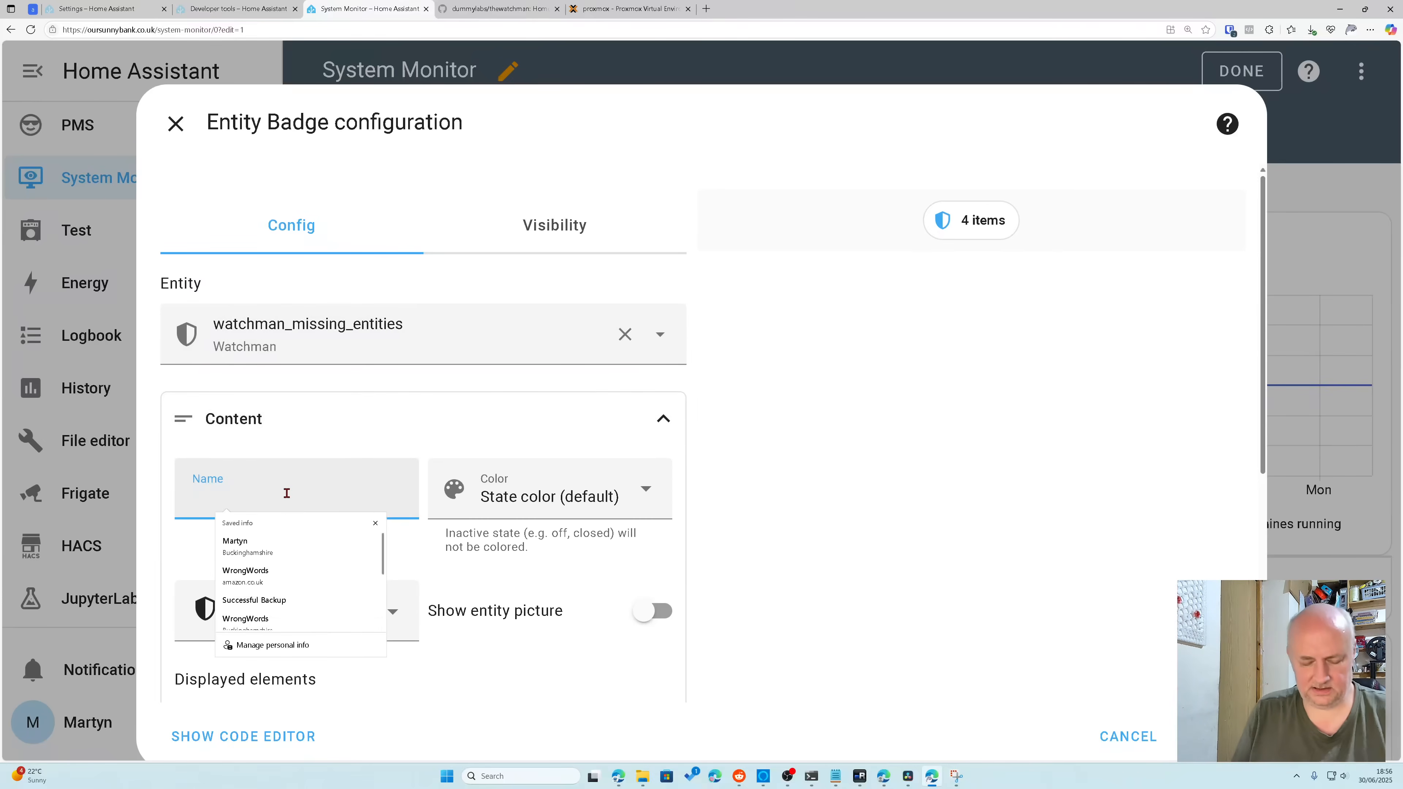
pyautogui.write('Missing entities')
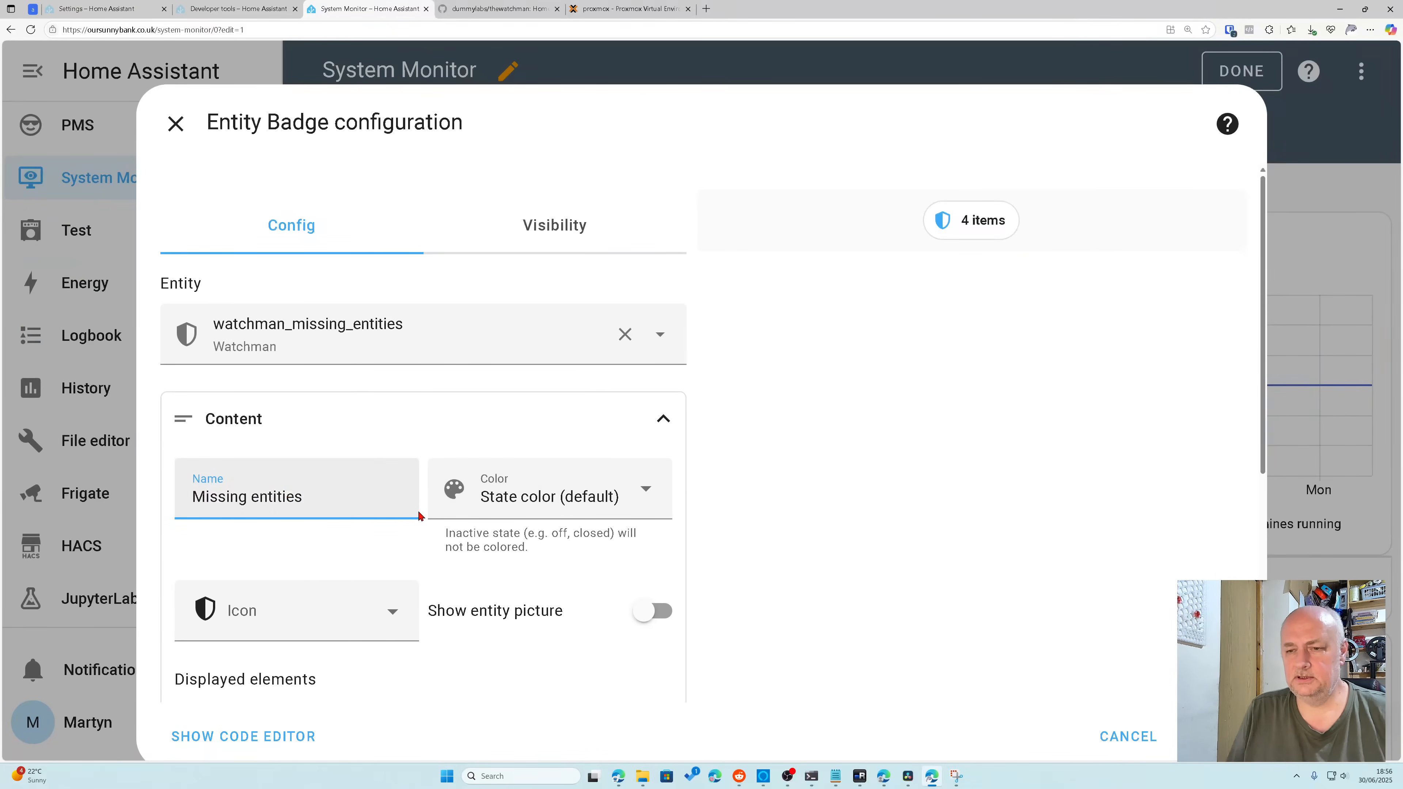
pyautogui.scroll(-6, 408, 513)
pyautogui.click(202, 392)
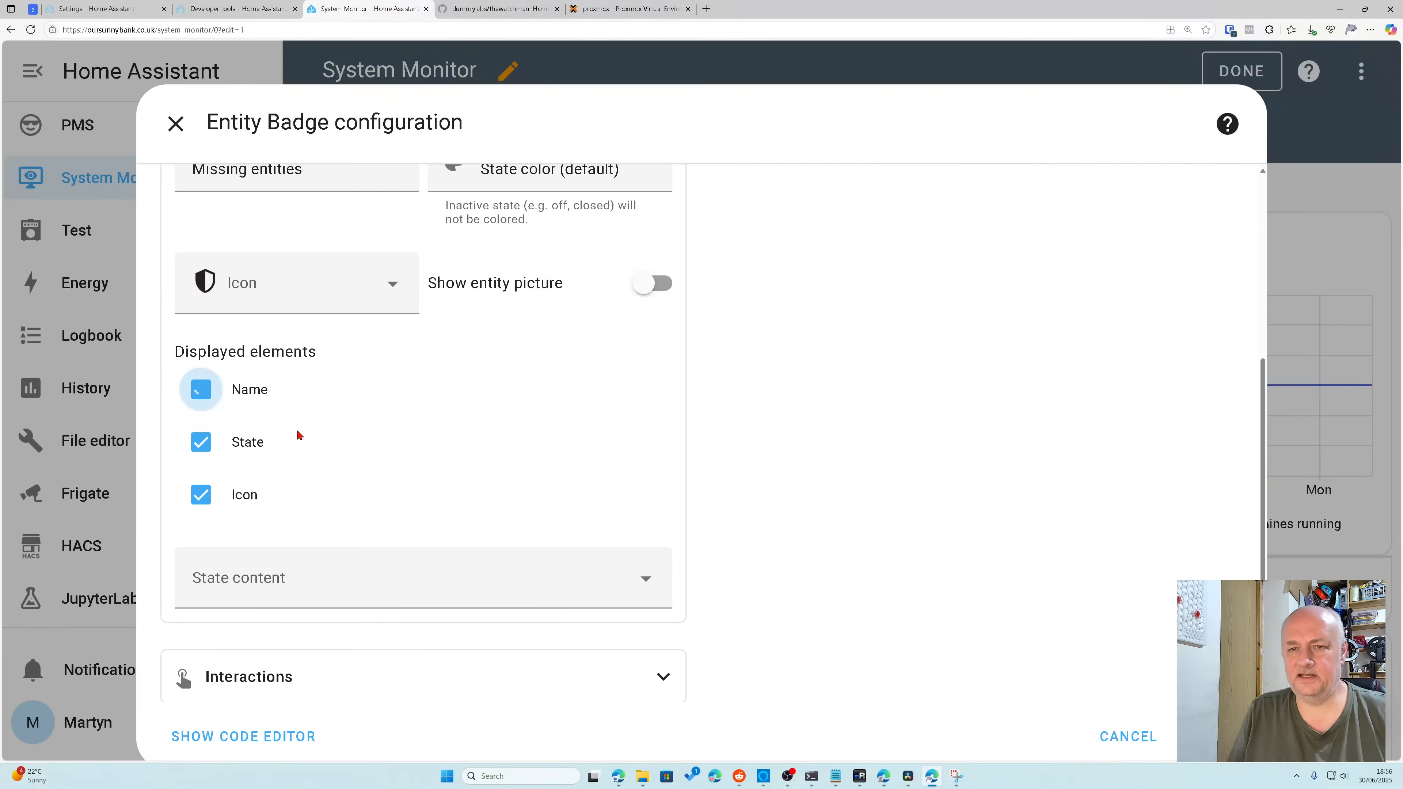
pyautogui.scroll(2, 407, 491)
pyautogui.scroll(4, 407, 491)
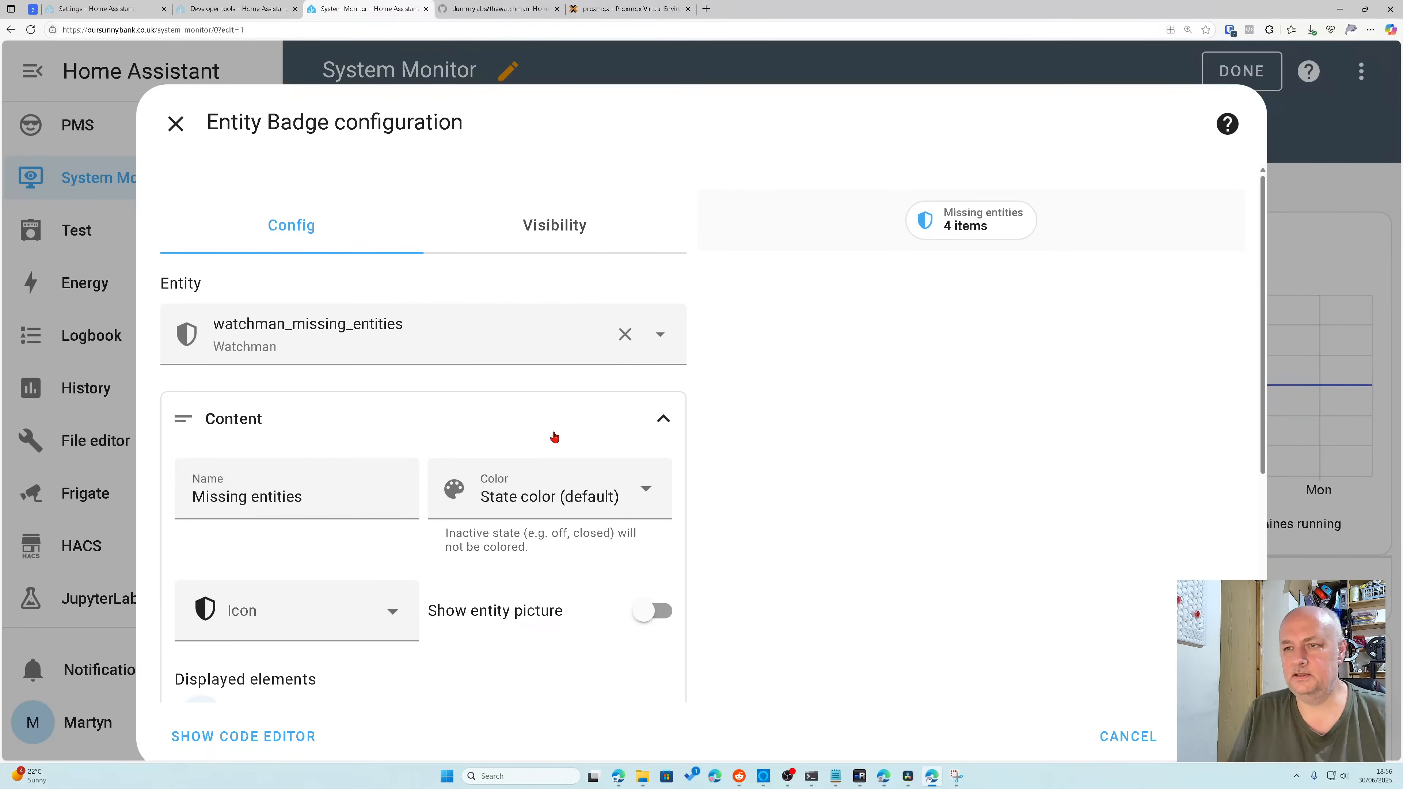
# Step: Add a numeric state visibility condition to the badge, requiring watchman_missing_entities above 1, and save the badge
pyautogui.click(552, 228)
pyautogui.click(241, 361)
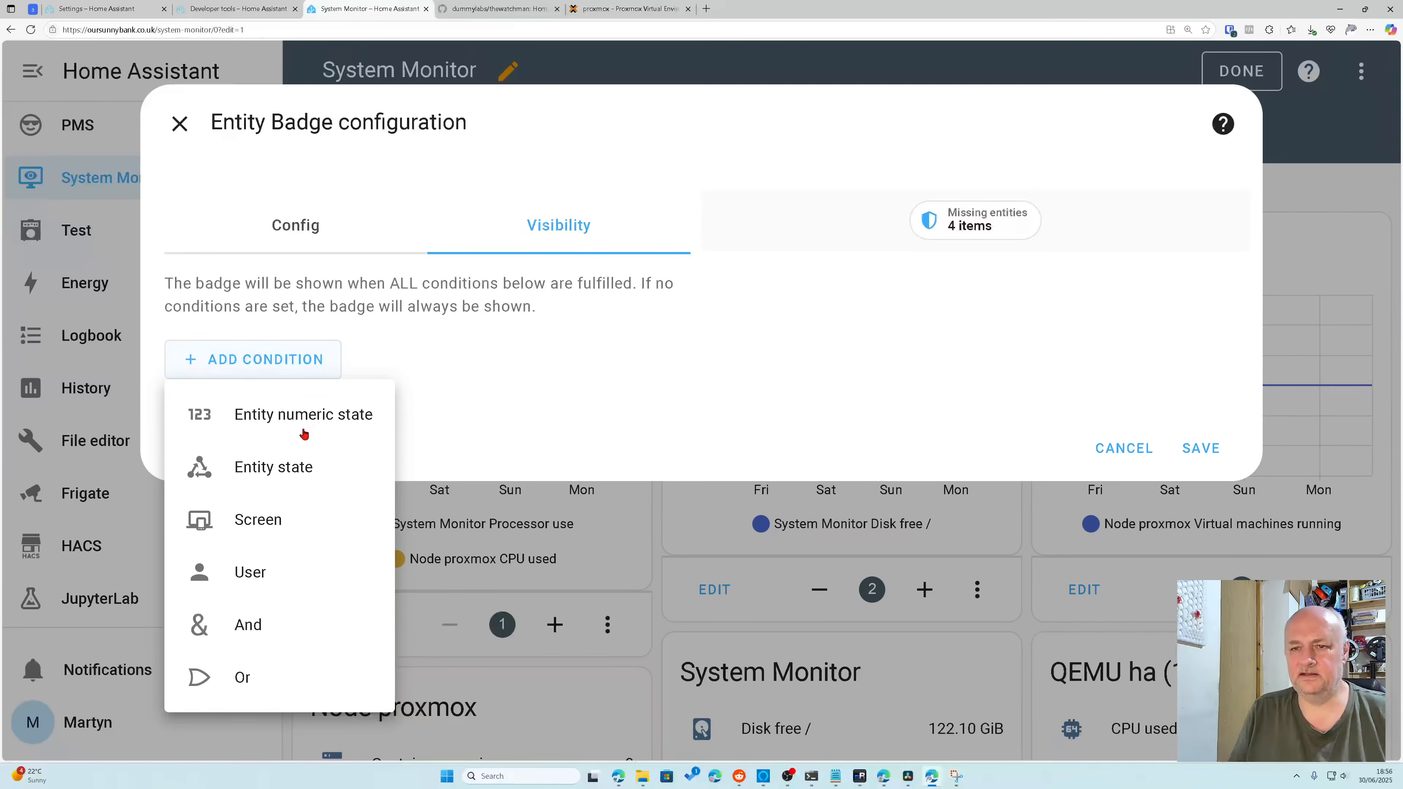
pyautogui.click(302, 425)
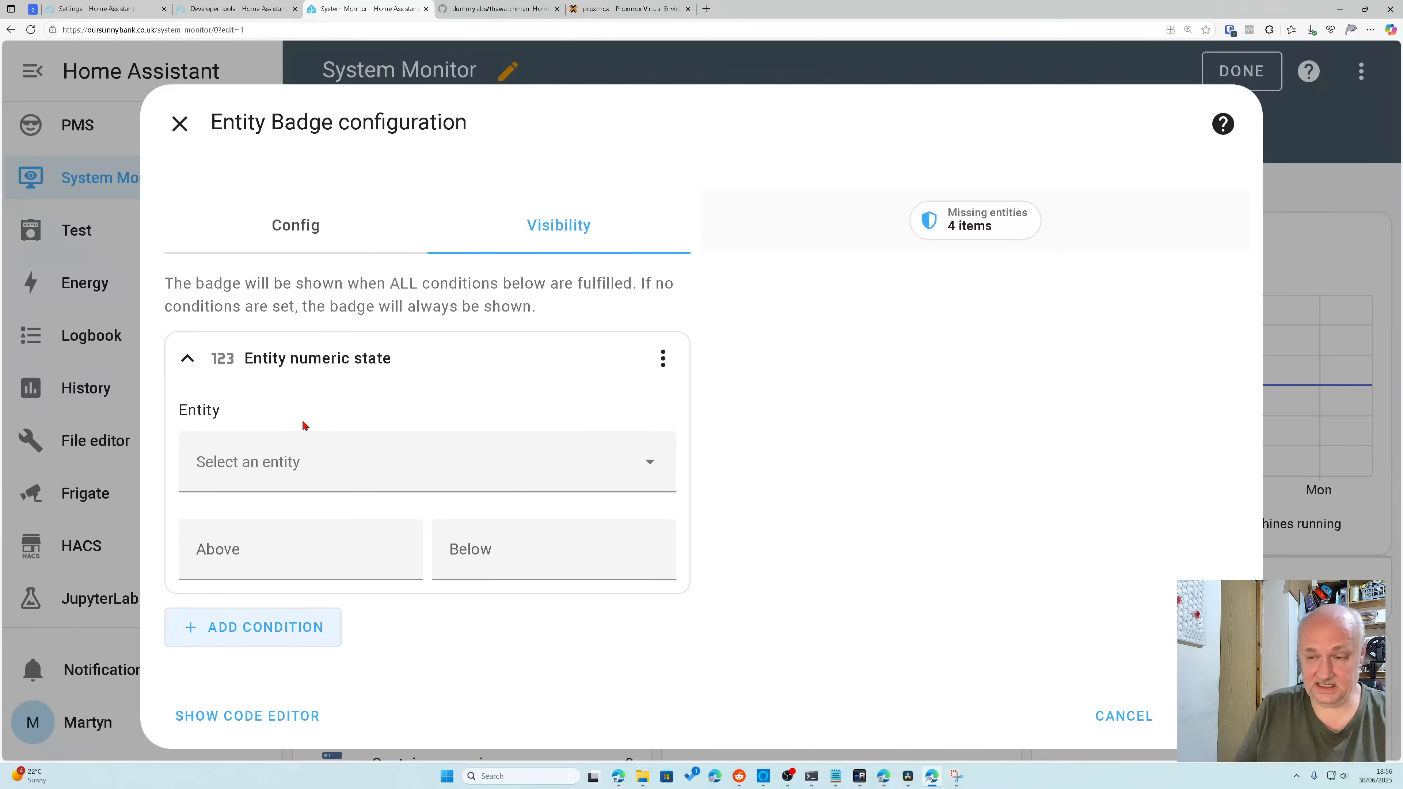
pyautogui.click(319, 474)
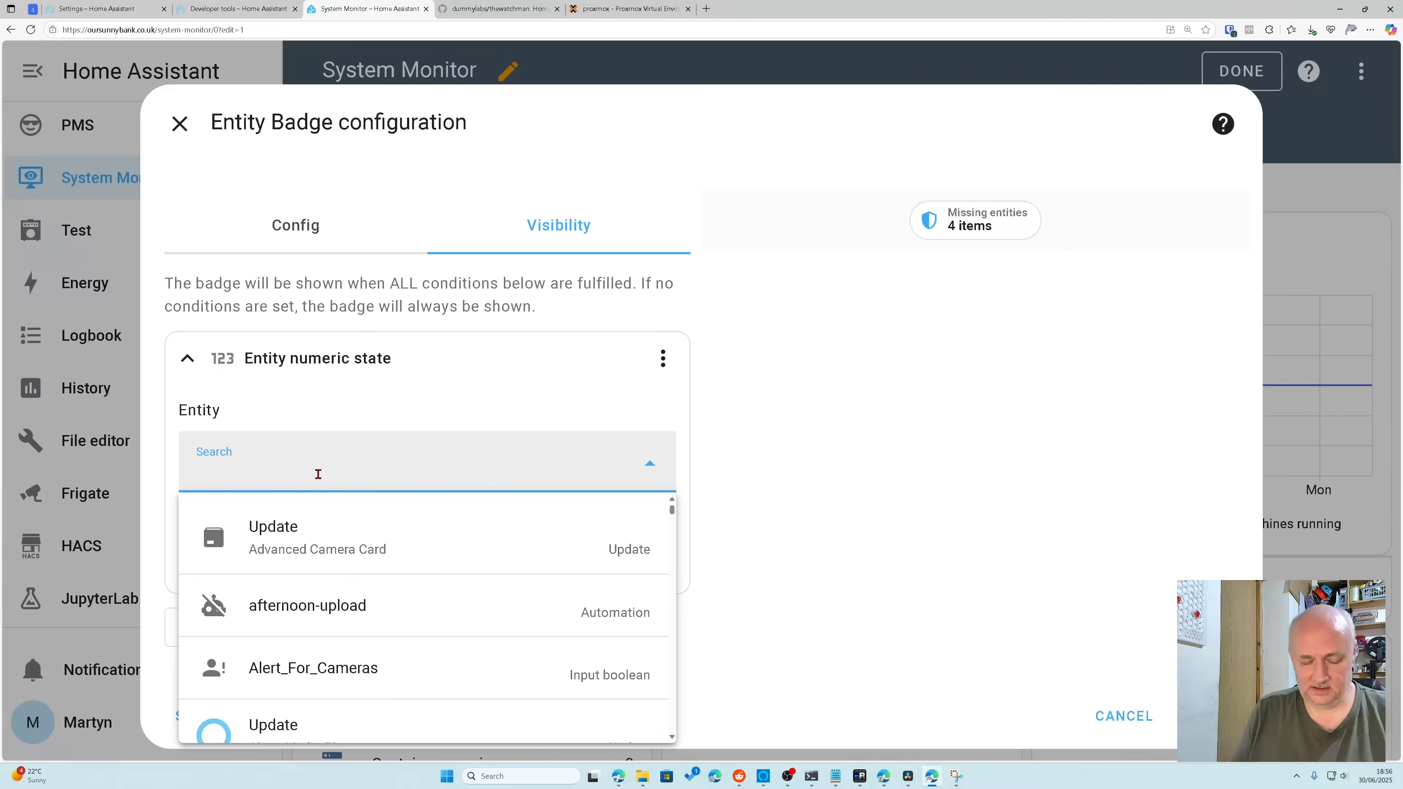
pyautogui.write('wat')
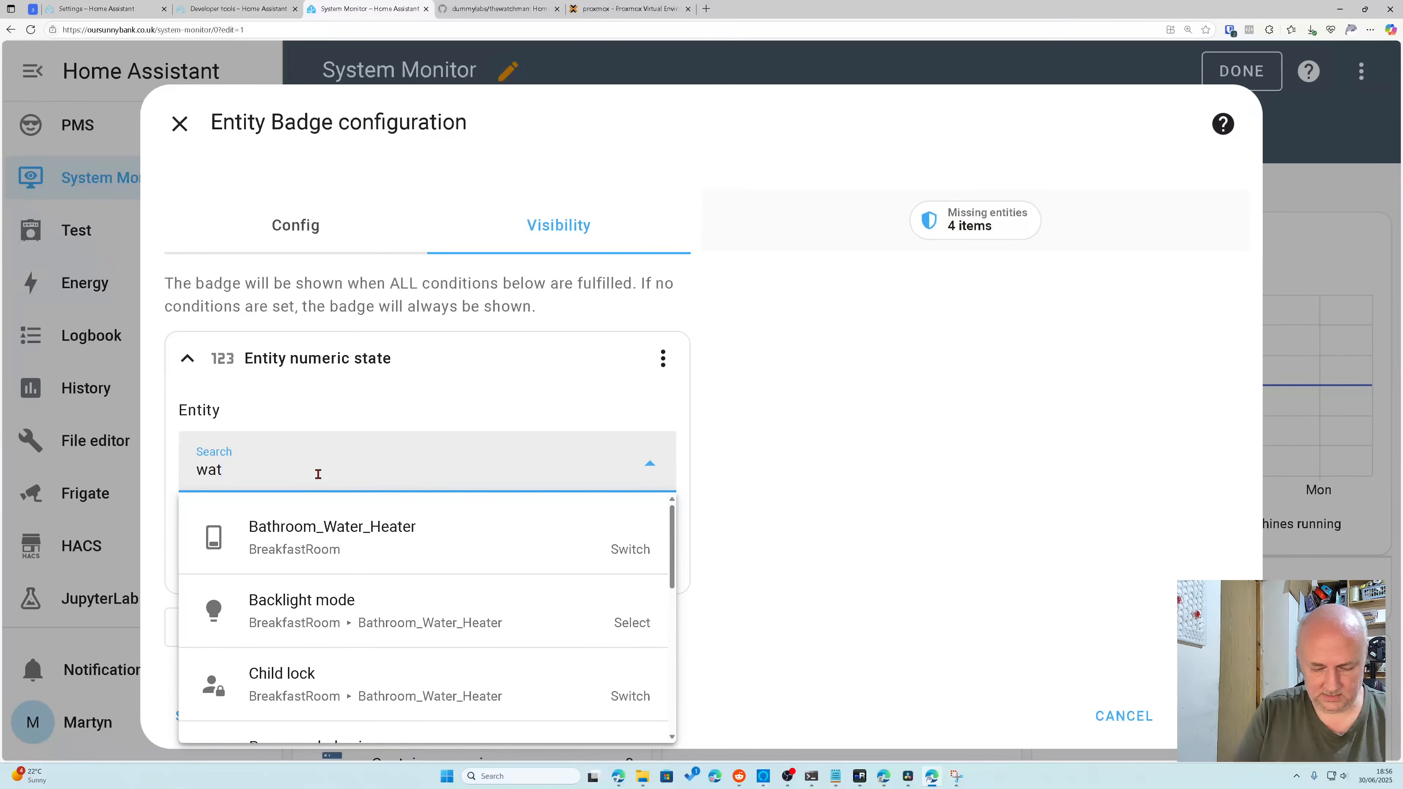
pyautogui.write('chman')
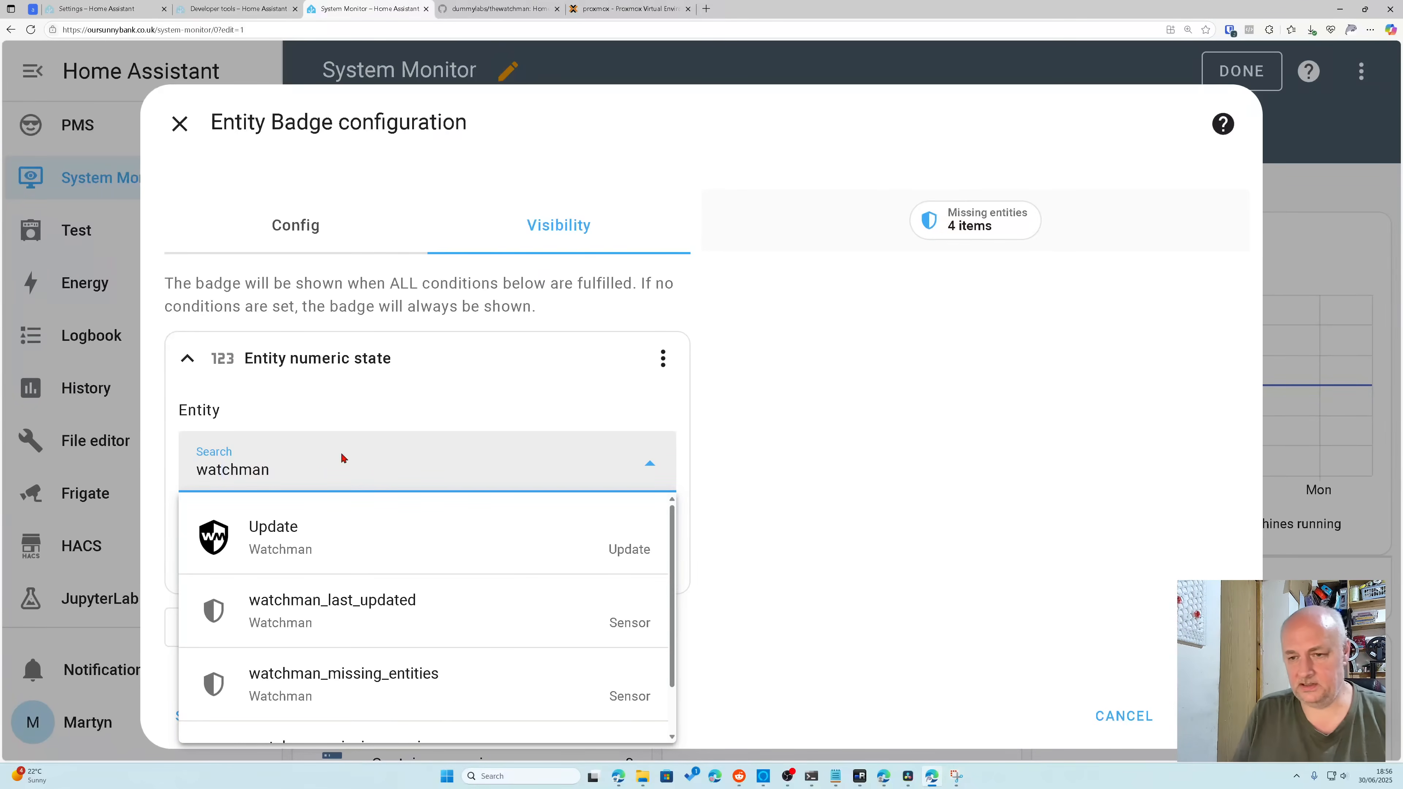
pyautogui.click(415, 675)
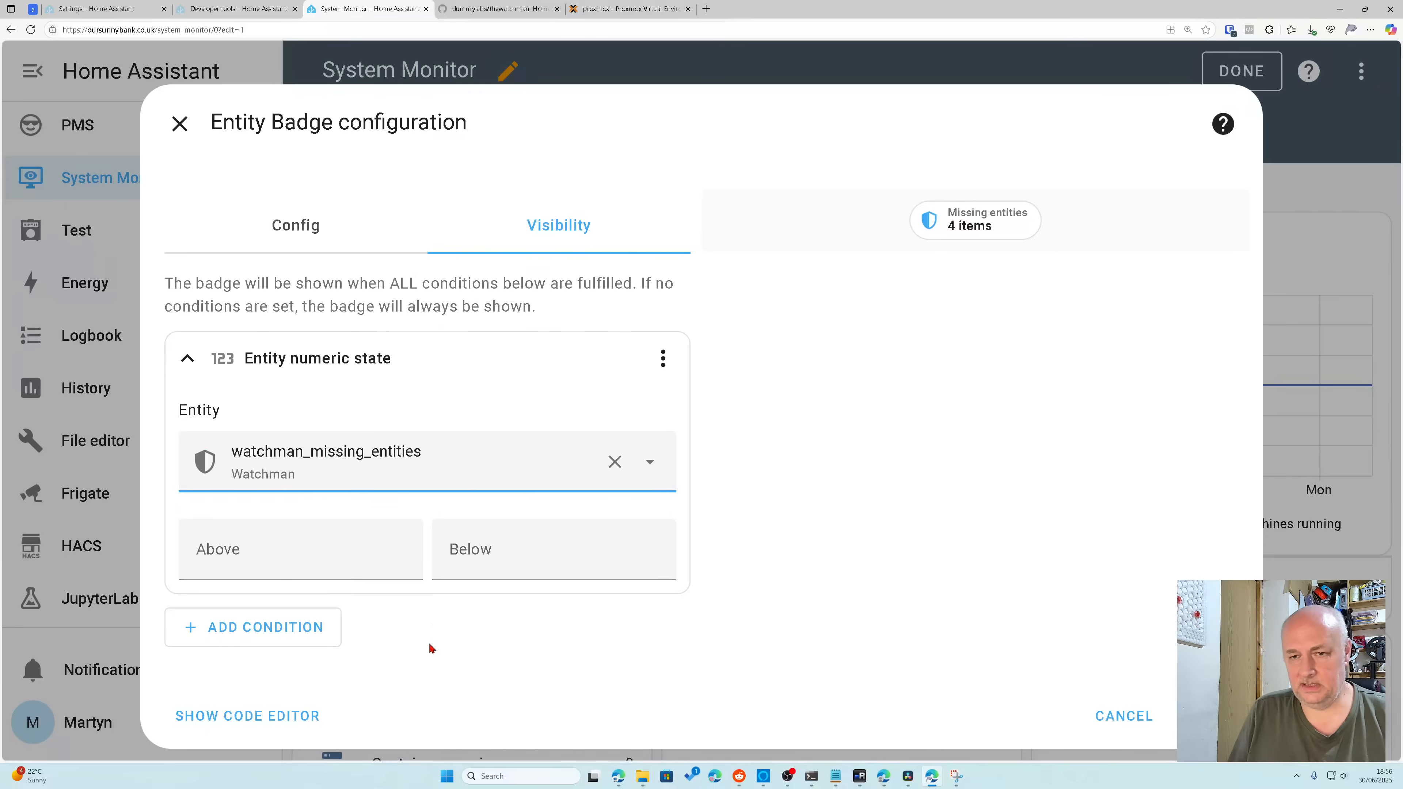
pyautogui.click(282, 554)
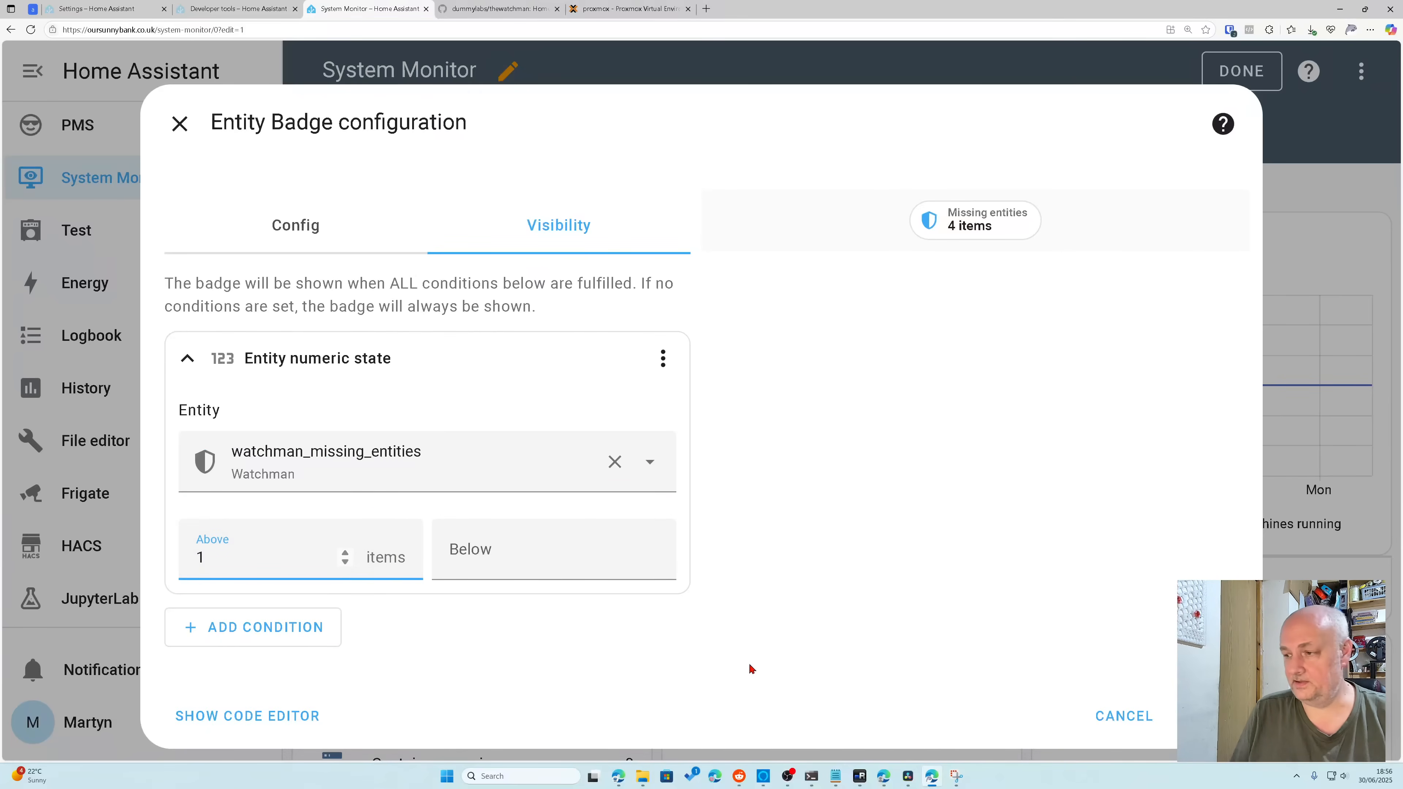
pyautogui.click(1208, 717)
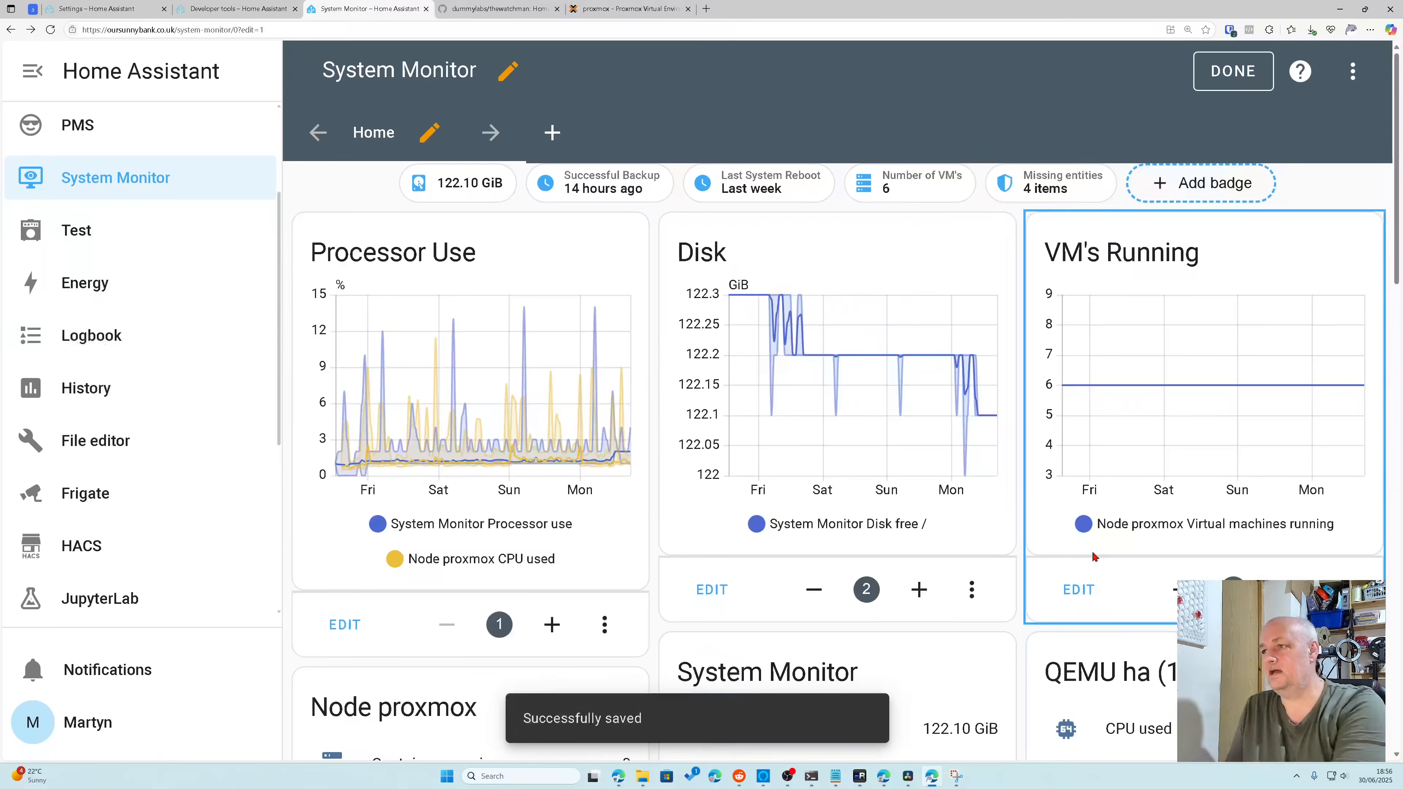
# Step: Review the Home view from its badges down to the Watchman reports and finish editing the dashboard
pyautogui.scroll(-5, 960, 385)
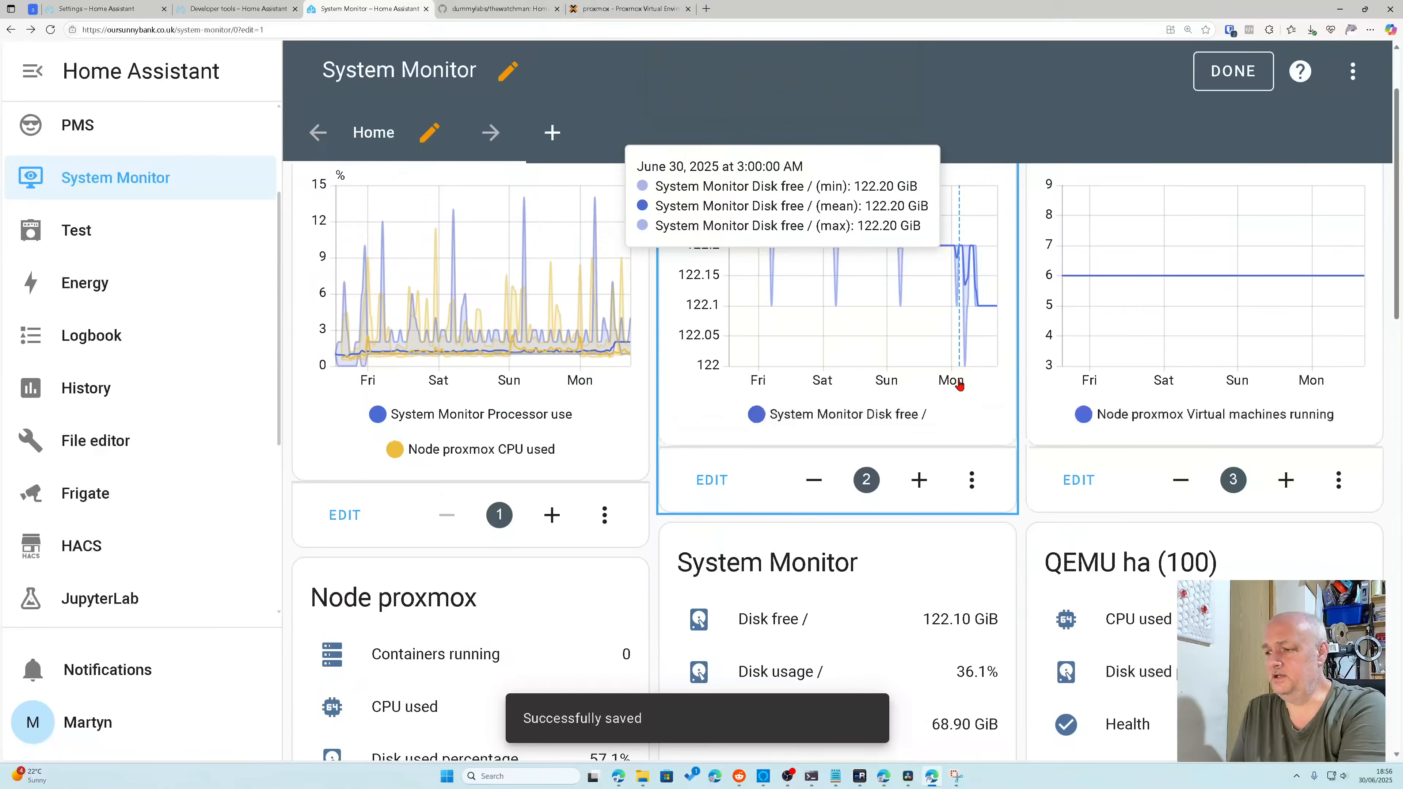
pyautogui.scroll(-20, 960, 385)
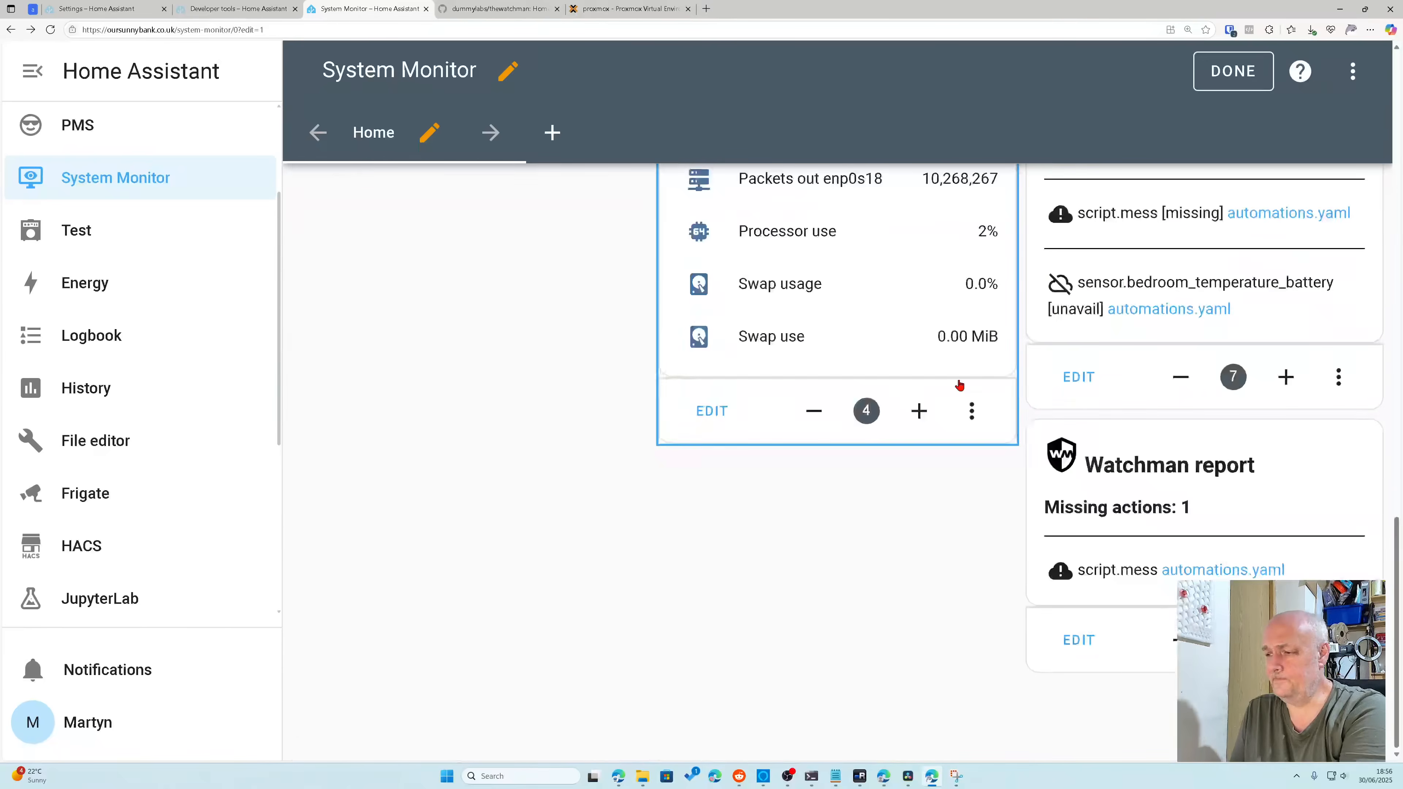
pyautogui.scroll(8, 959, 385)
pyautogui.scroll(12, 959, 385)
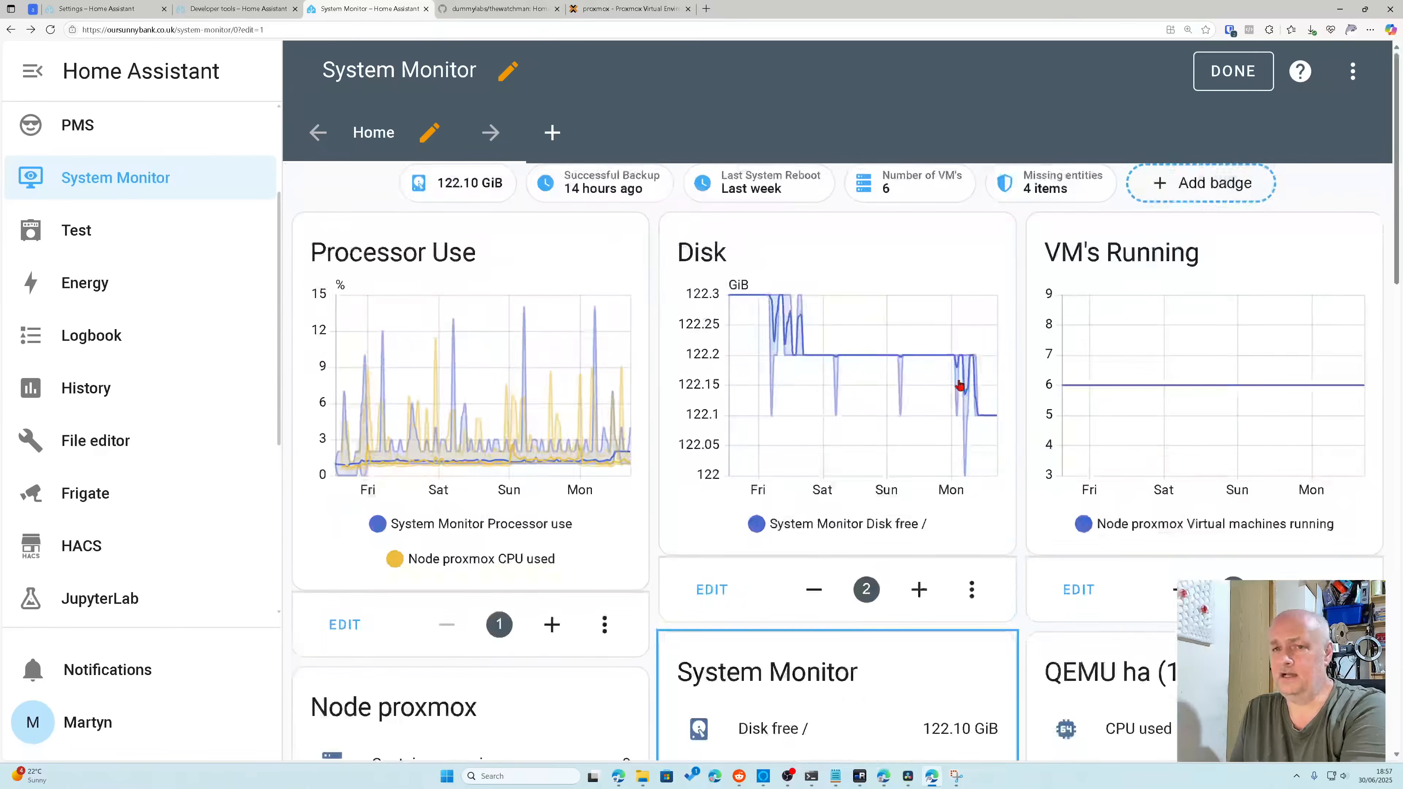
pyautogui.scroll(-15, 1081, 474)
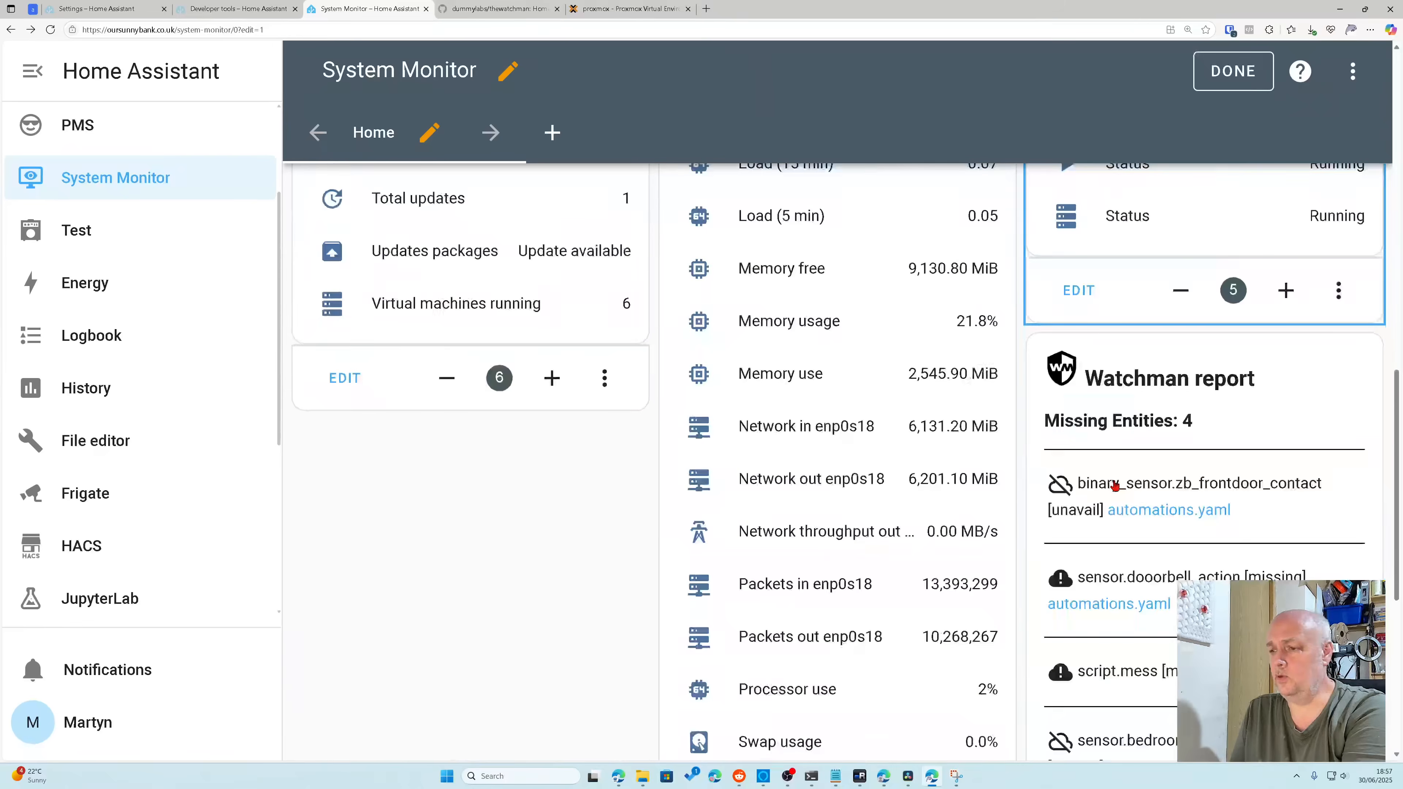
pyautogui.scroll(-3, 1114, 487)
pyautogui.scroll(15, 967, 443)
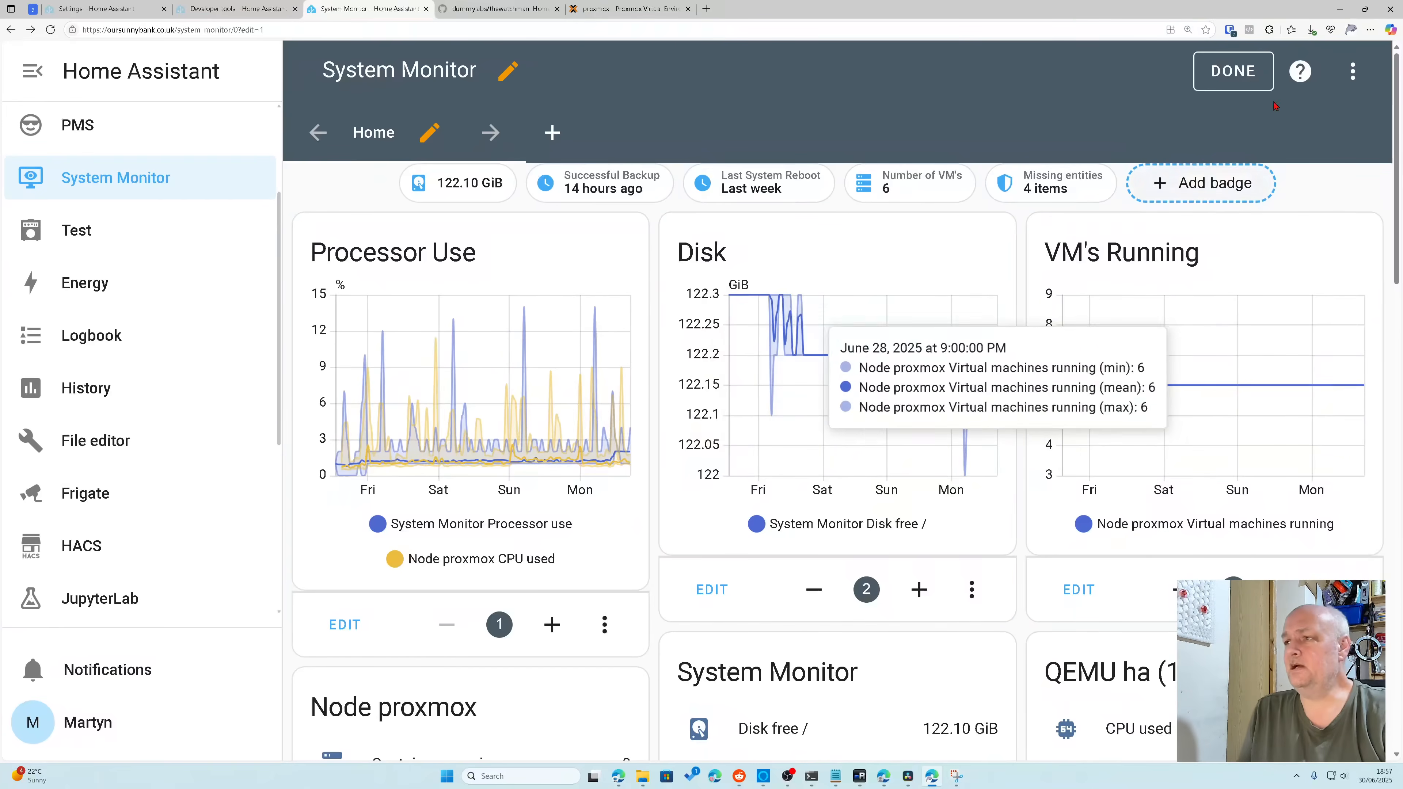
pyautogui.click(1222, 72)
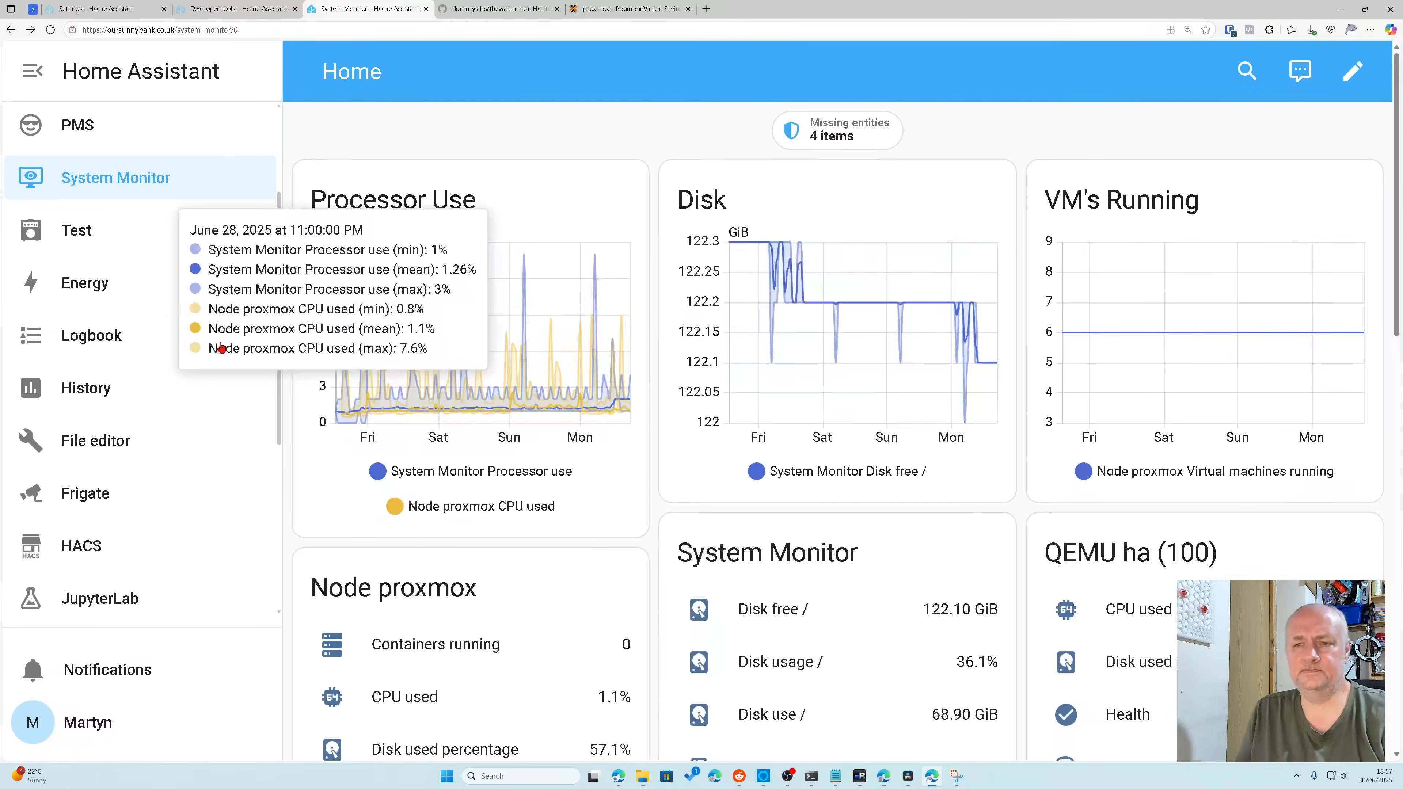
# Step: Open the automations list in the settings and create a new empty automation
pyautogui.scroll(-6, 216, 423)
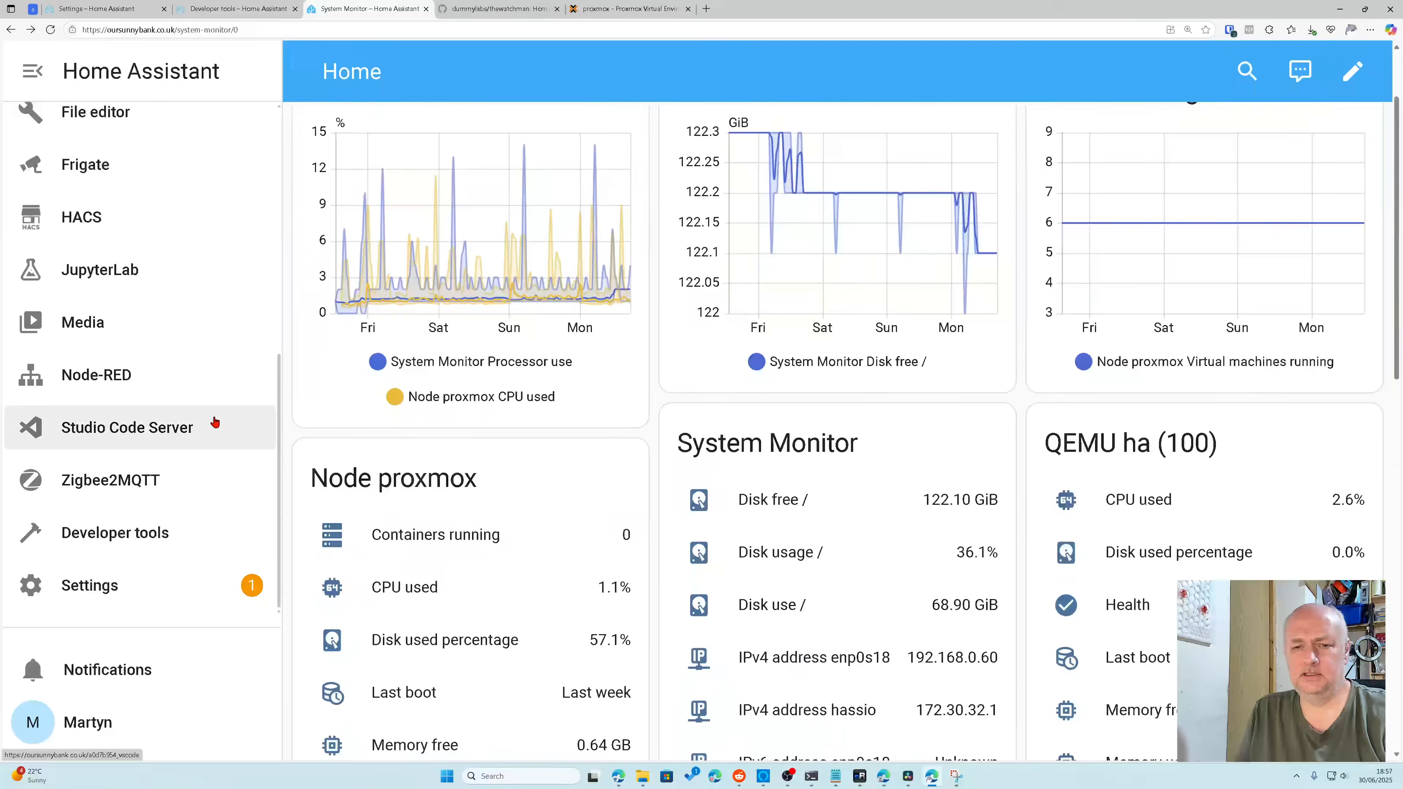
pyautogui.click(128, 594)
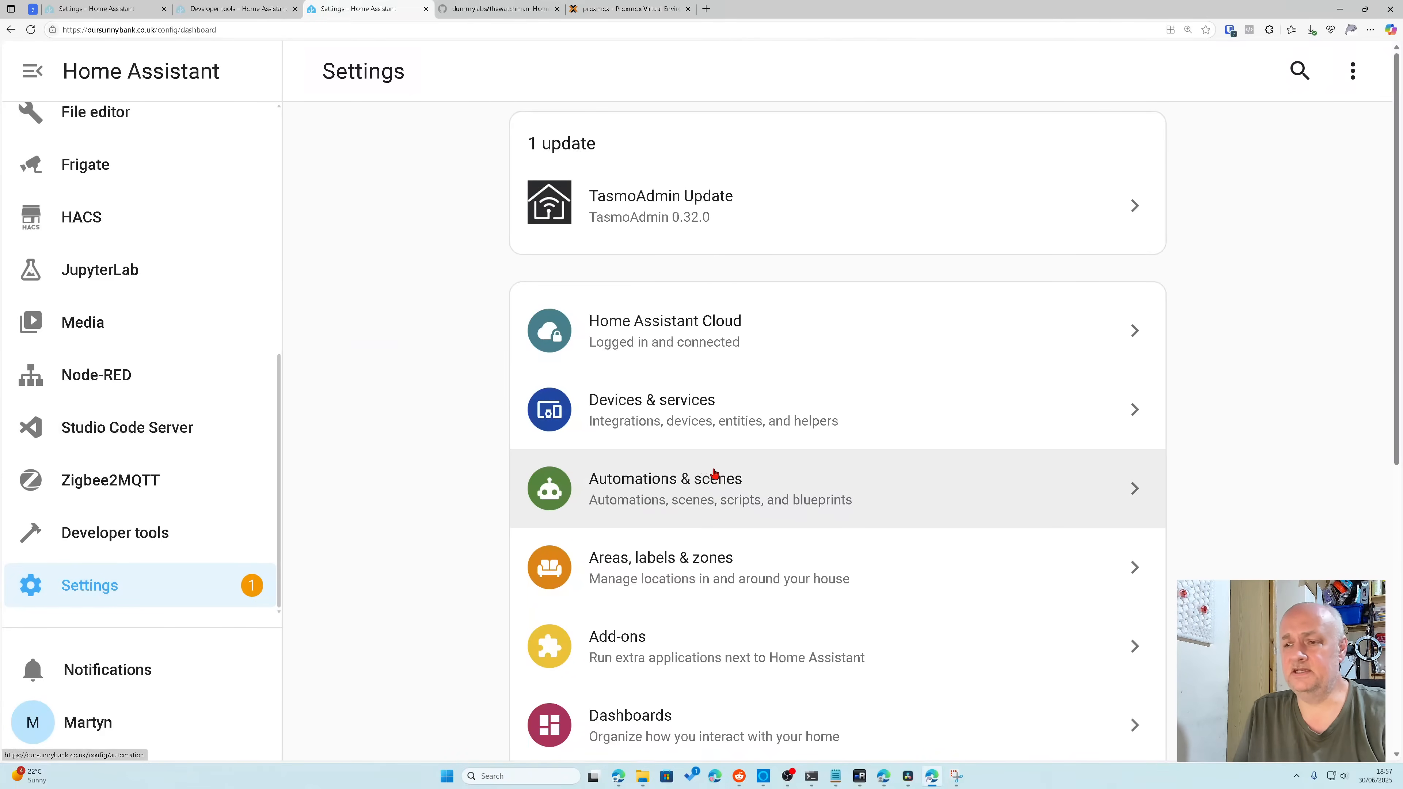
pyautogui.click(657, 421)
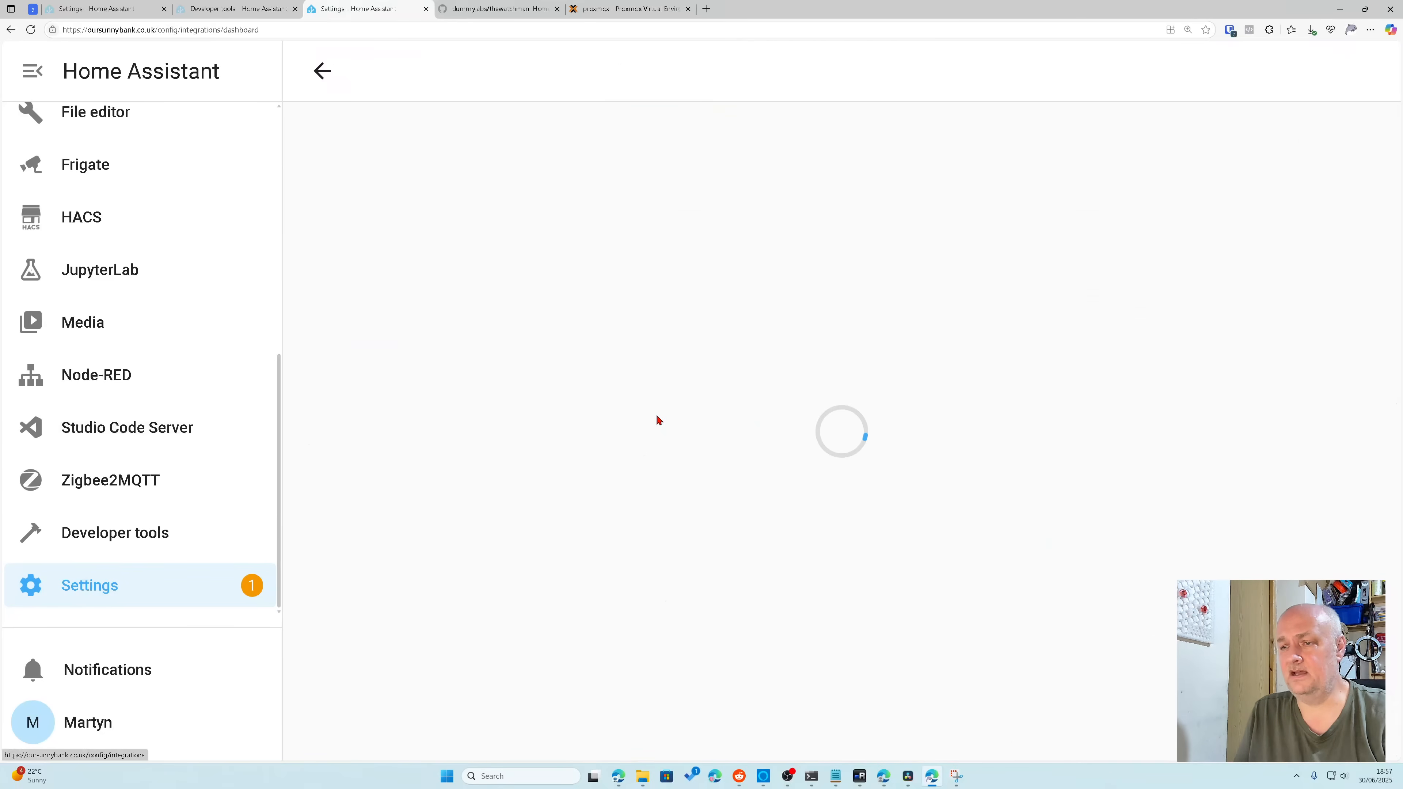
pyautogui.click(322, 71)
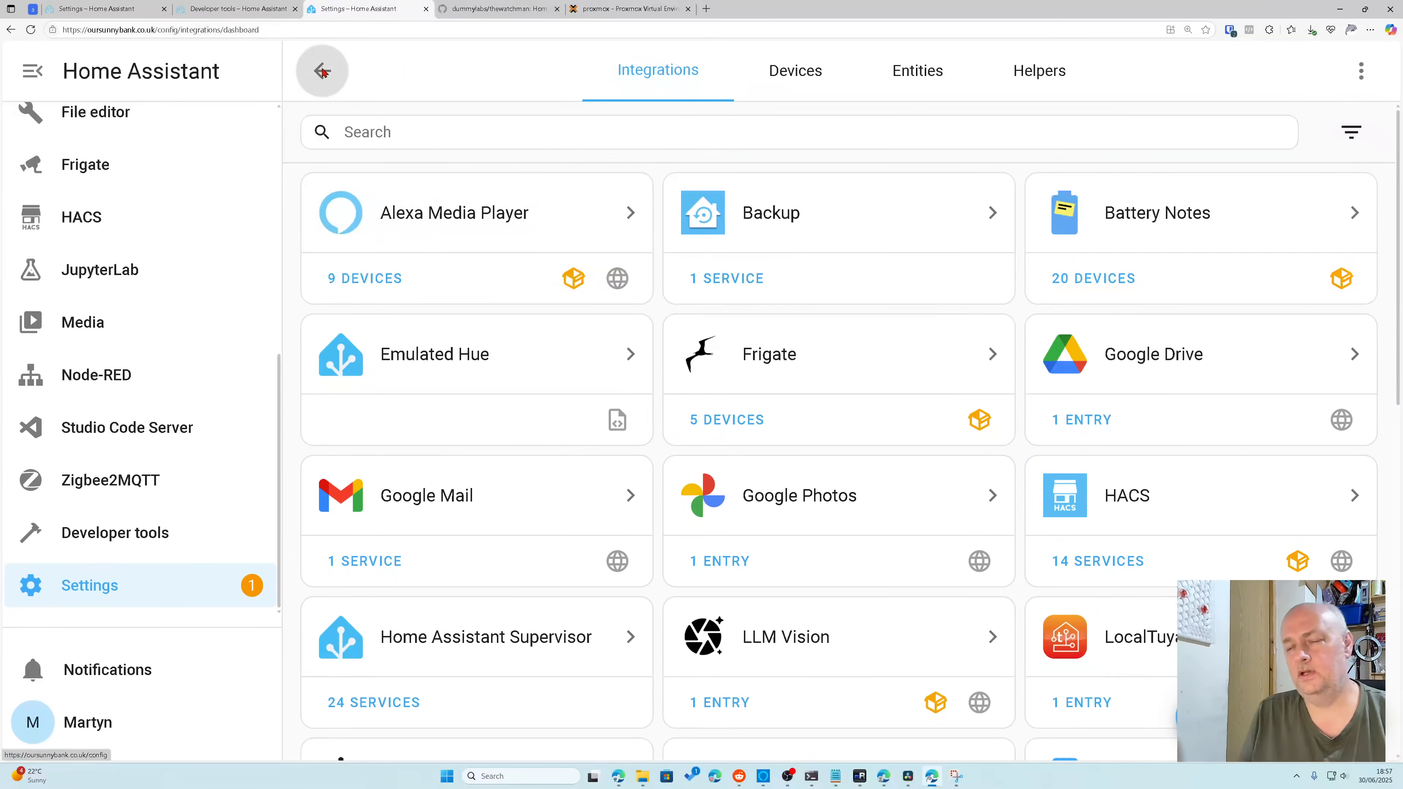
pyautogui.click(670, 504)
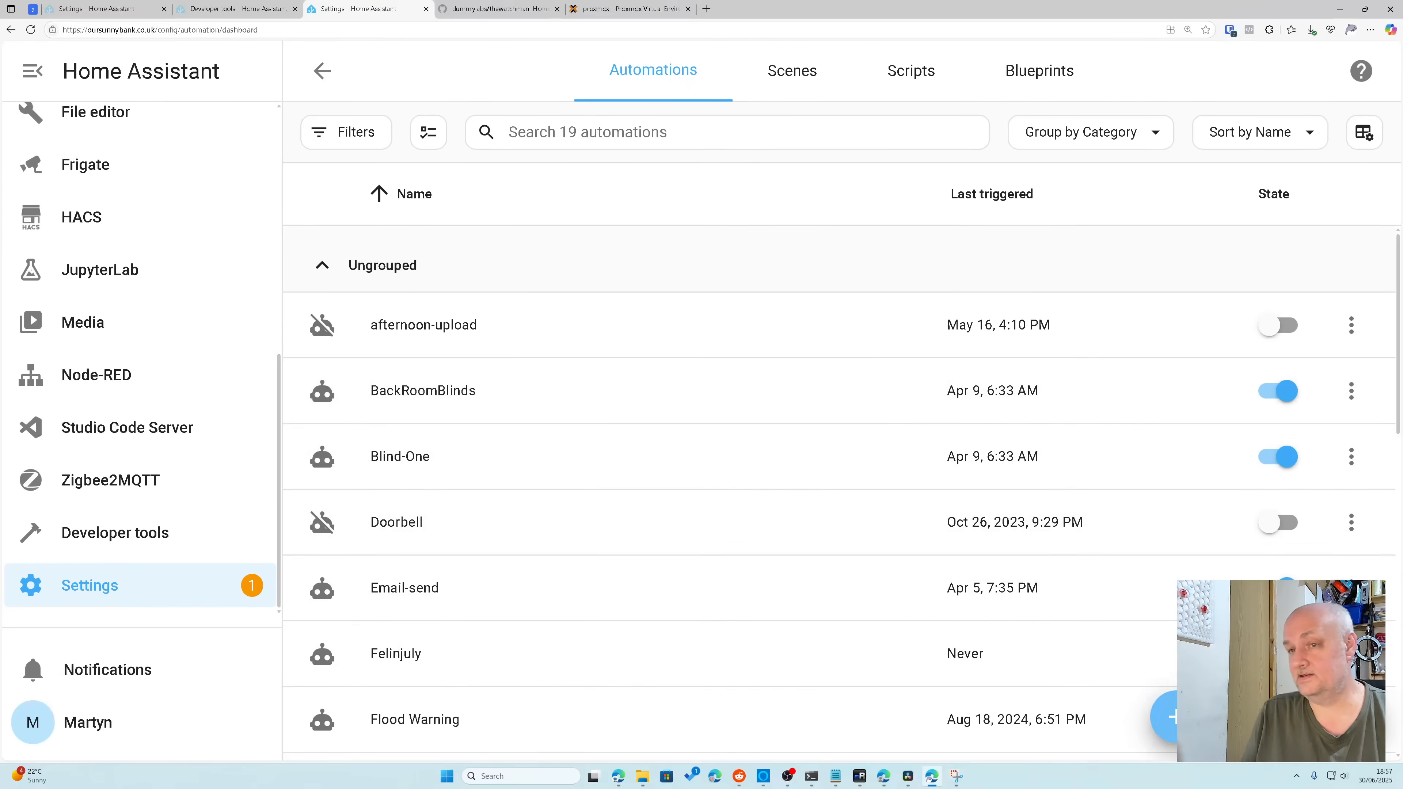
pyautogui.click(1164, 717)
pyautogui.click(676, 331)
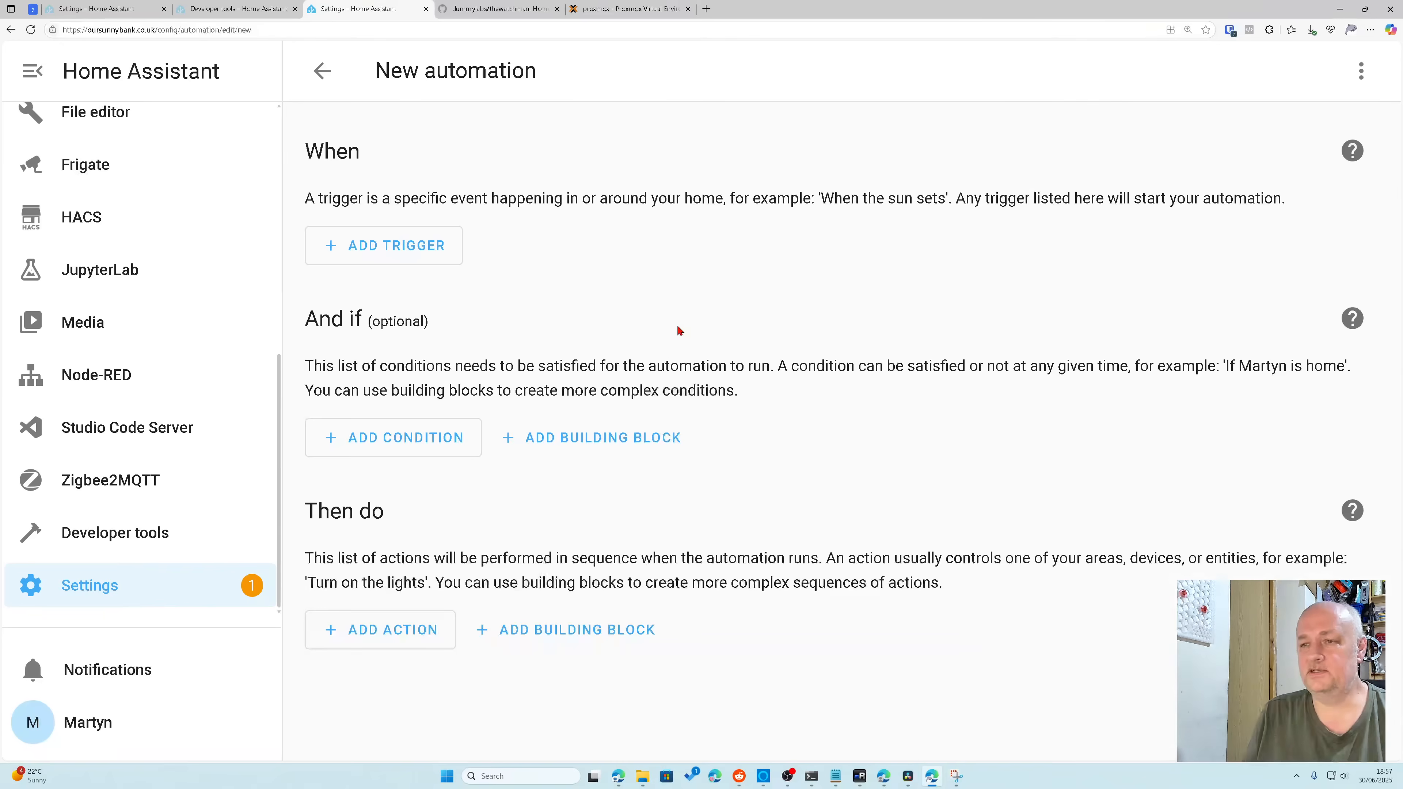
# Step: Add a Sun trigger with the sunrise event to the new automation
pyautogui.click(384, 245)
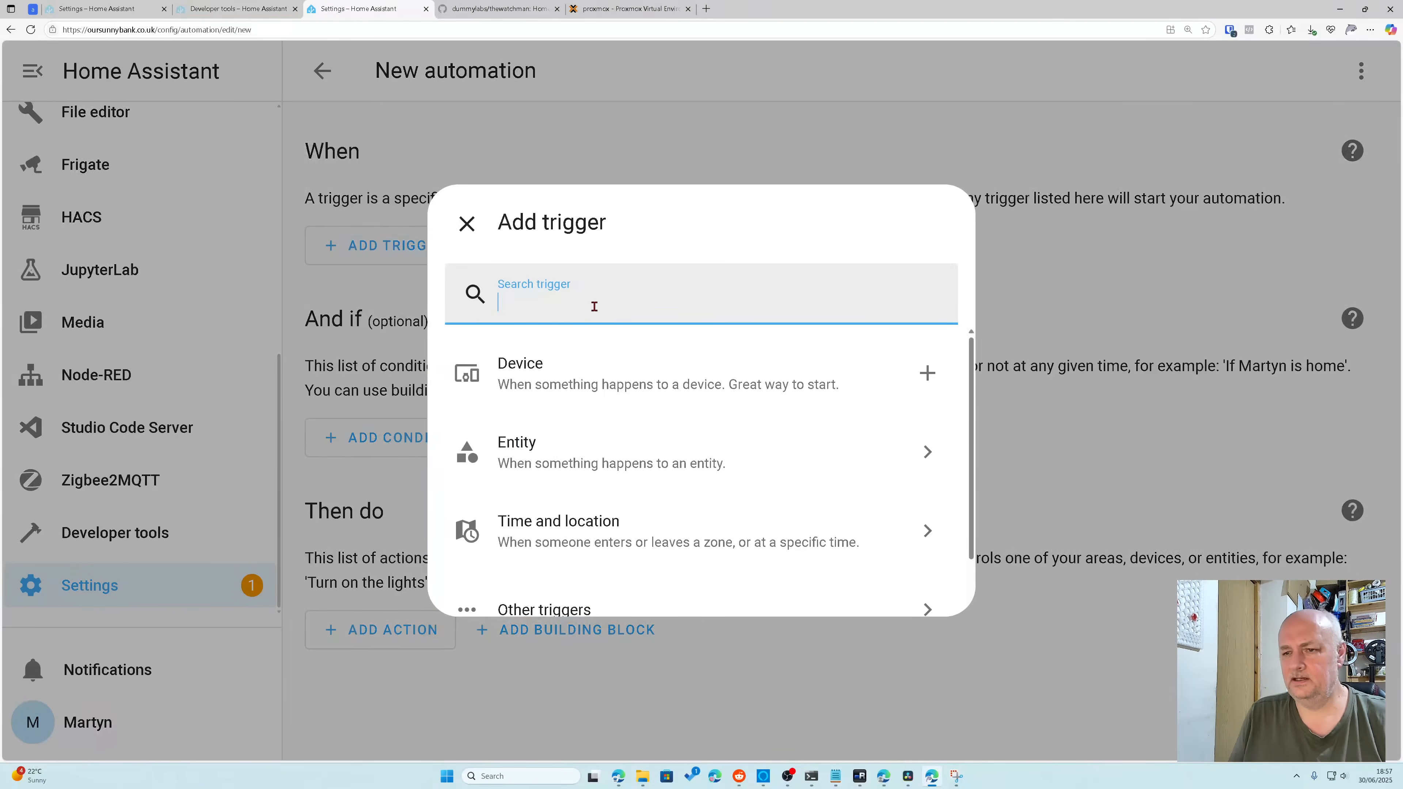
pyautogui.click(561, 528)
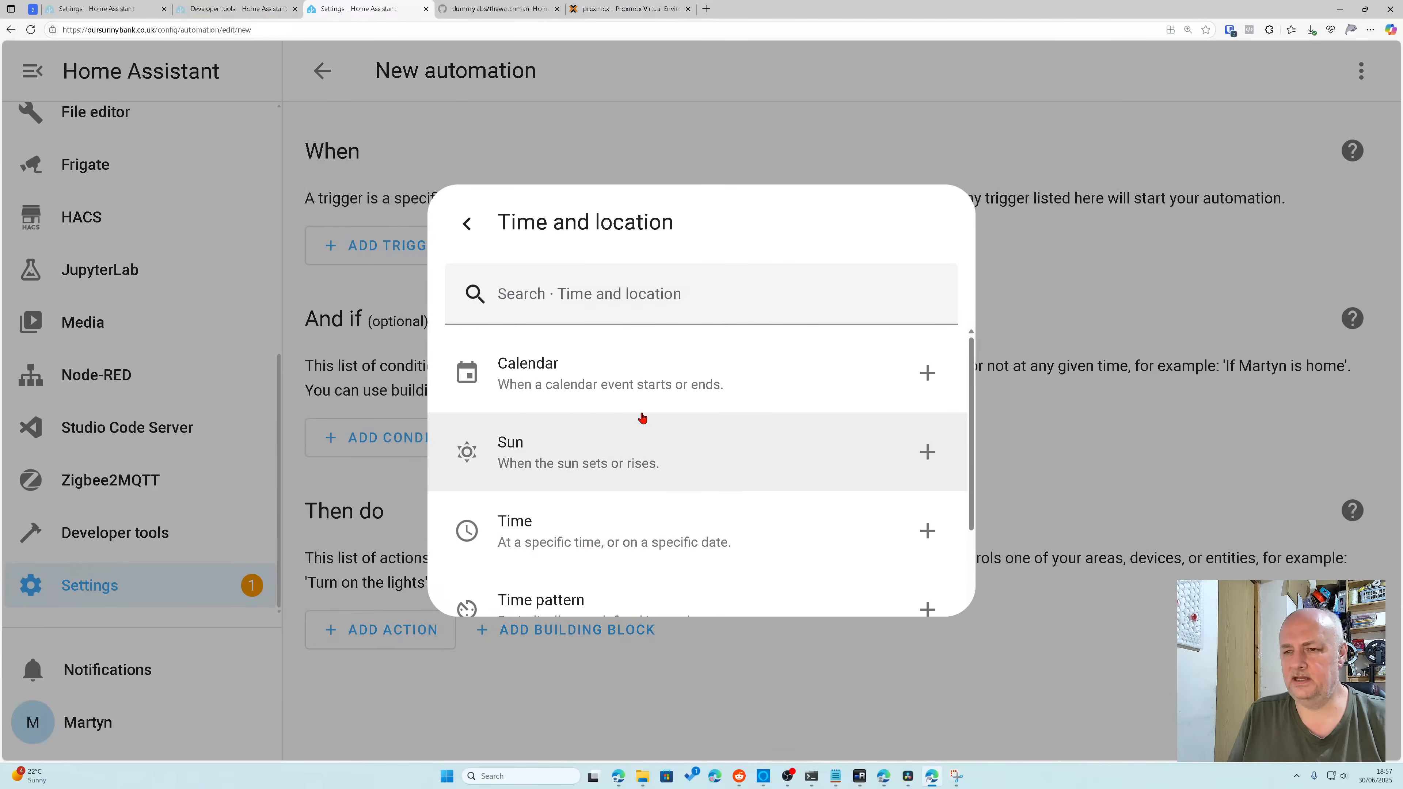
pyautogui.scroll(-2, 667, 502)
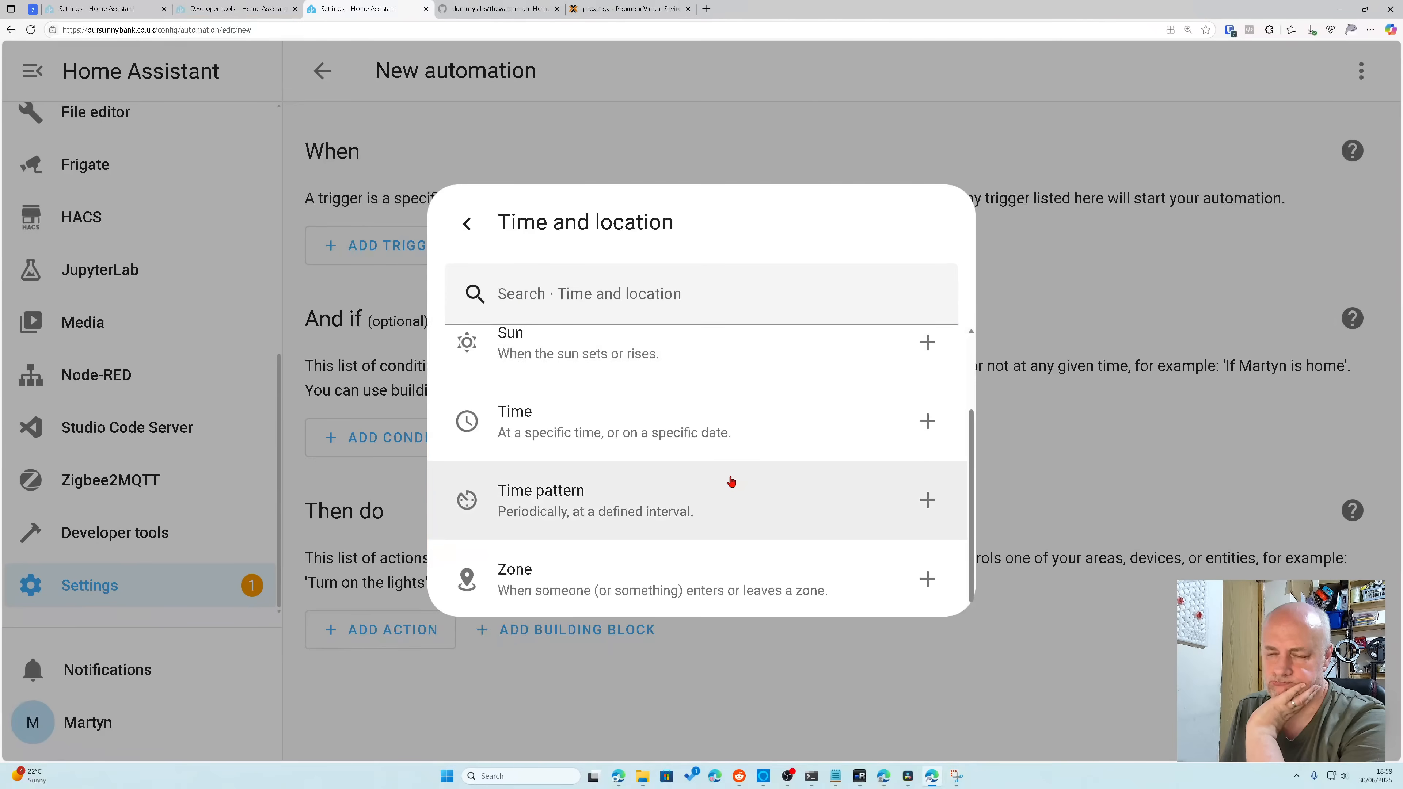
pyautogui.click(586, 351)
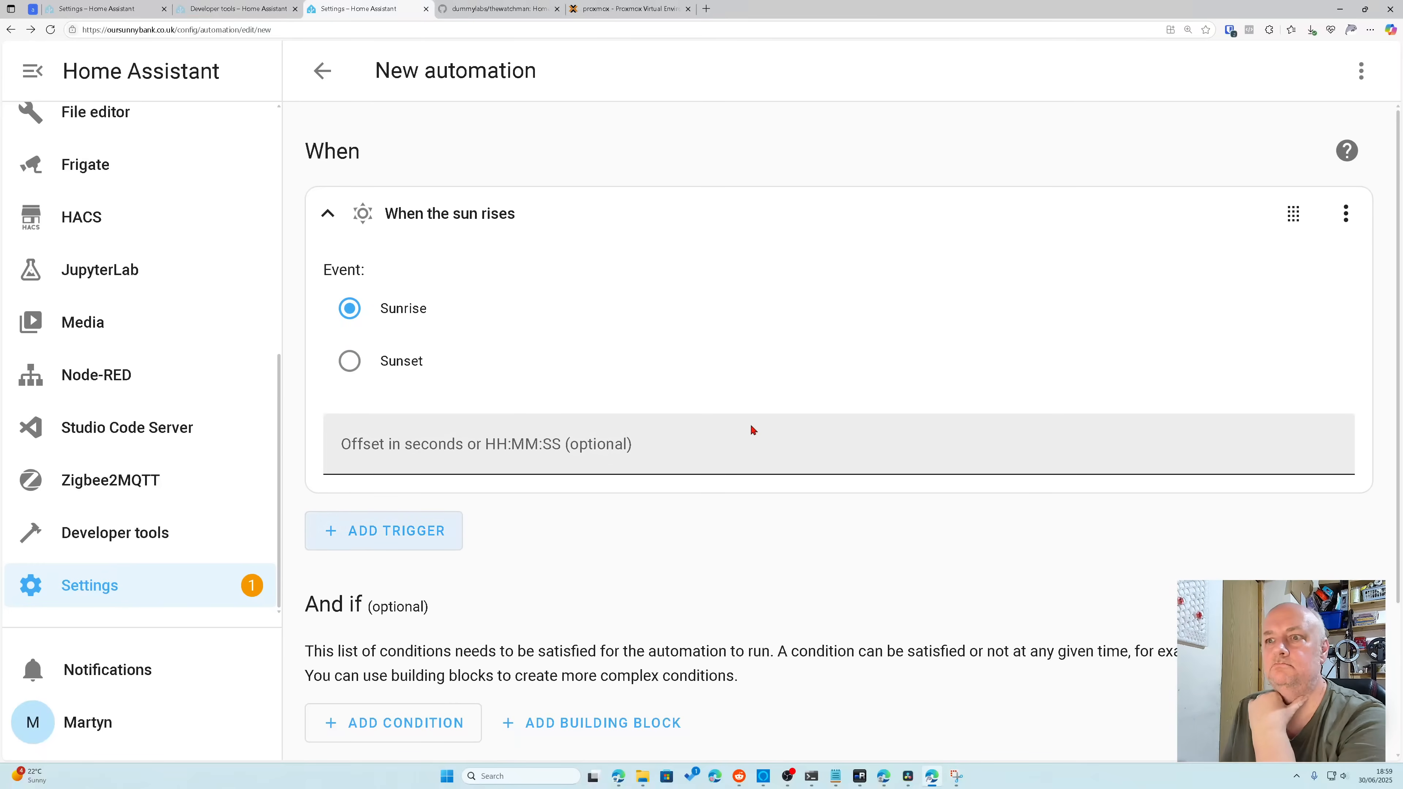
# Step: Add the "Watchman: Report" action to the automation, searching for "wat"
pyautogui.scroll(-3, 752, 430)
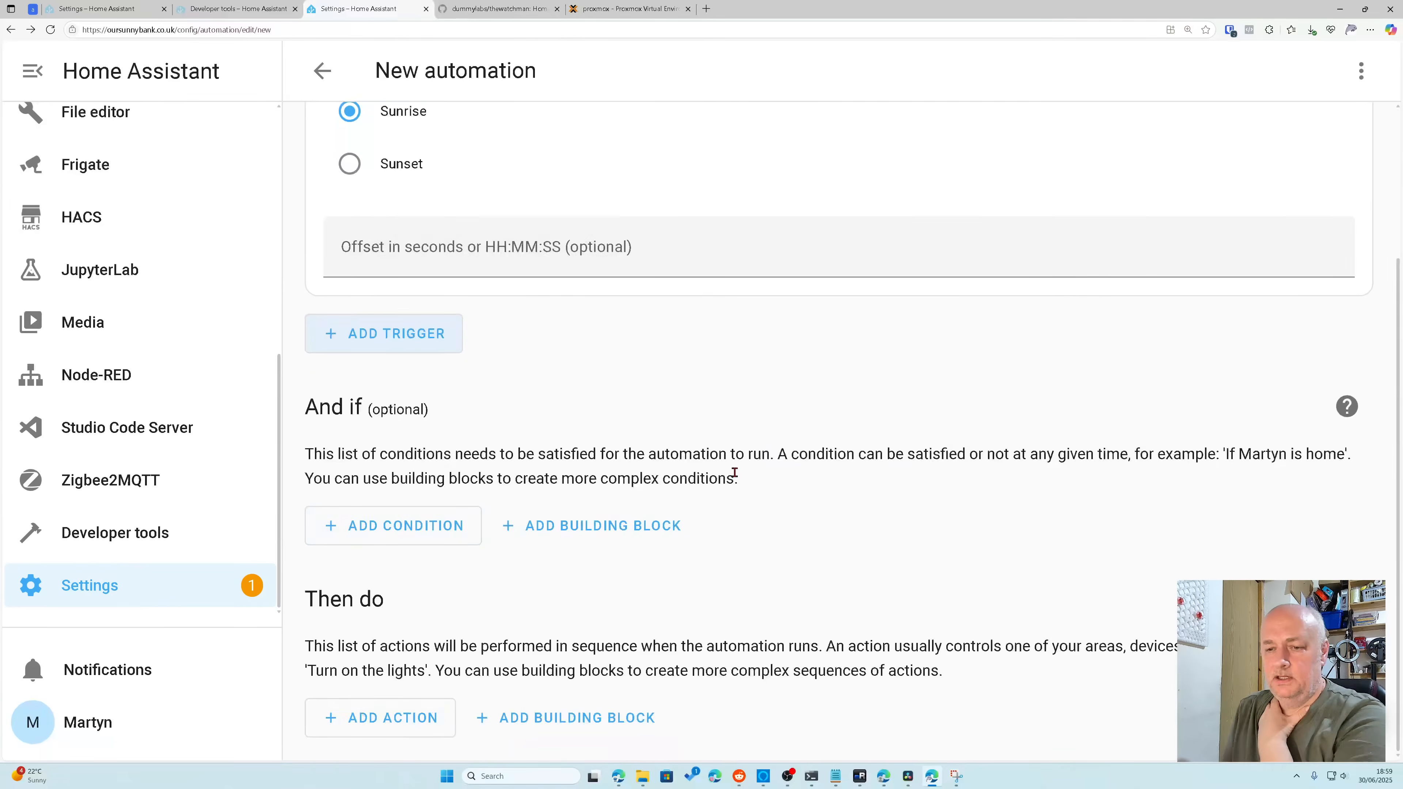
pyautogui.click(398, 717)
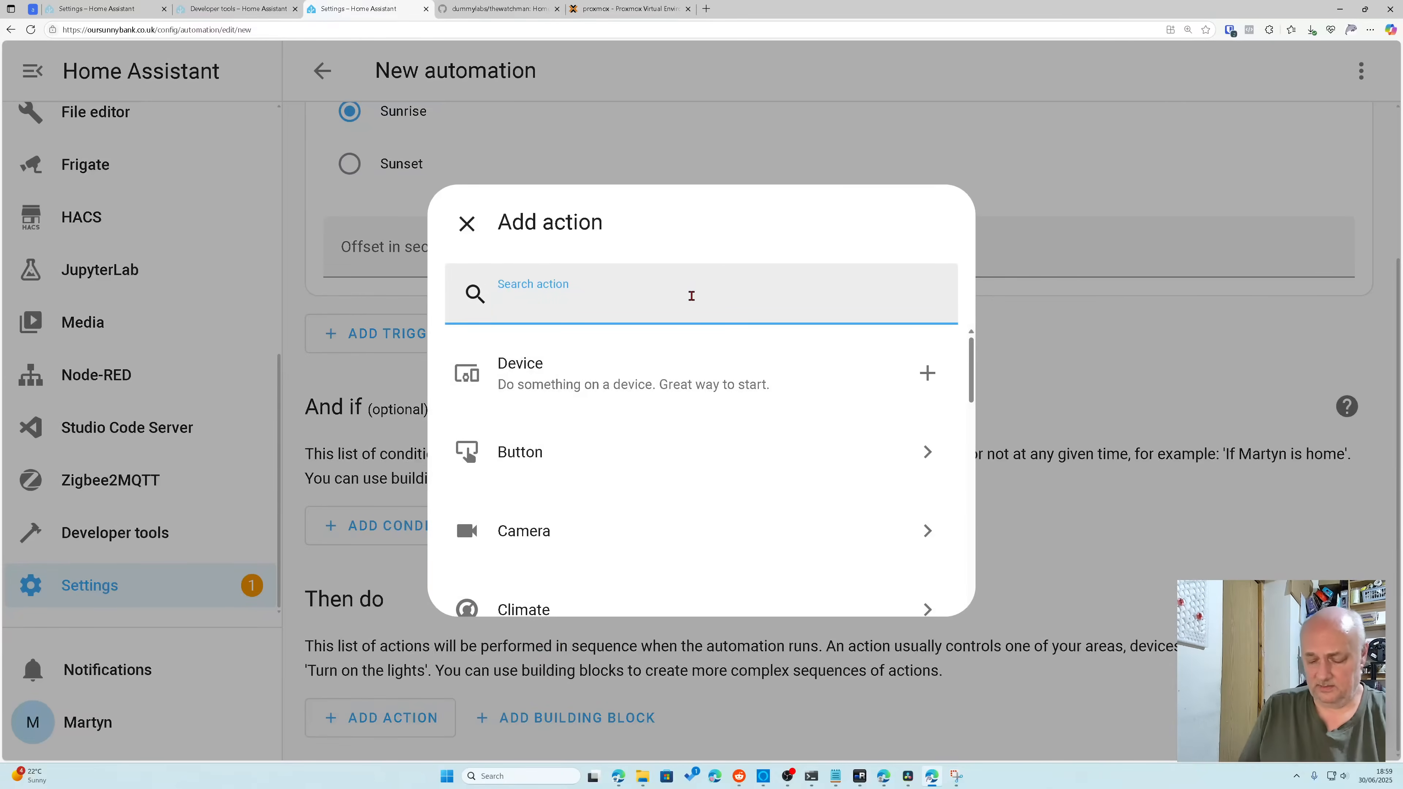
pyautogui.write('wat')
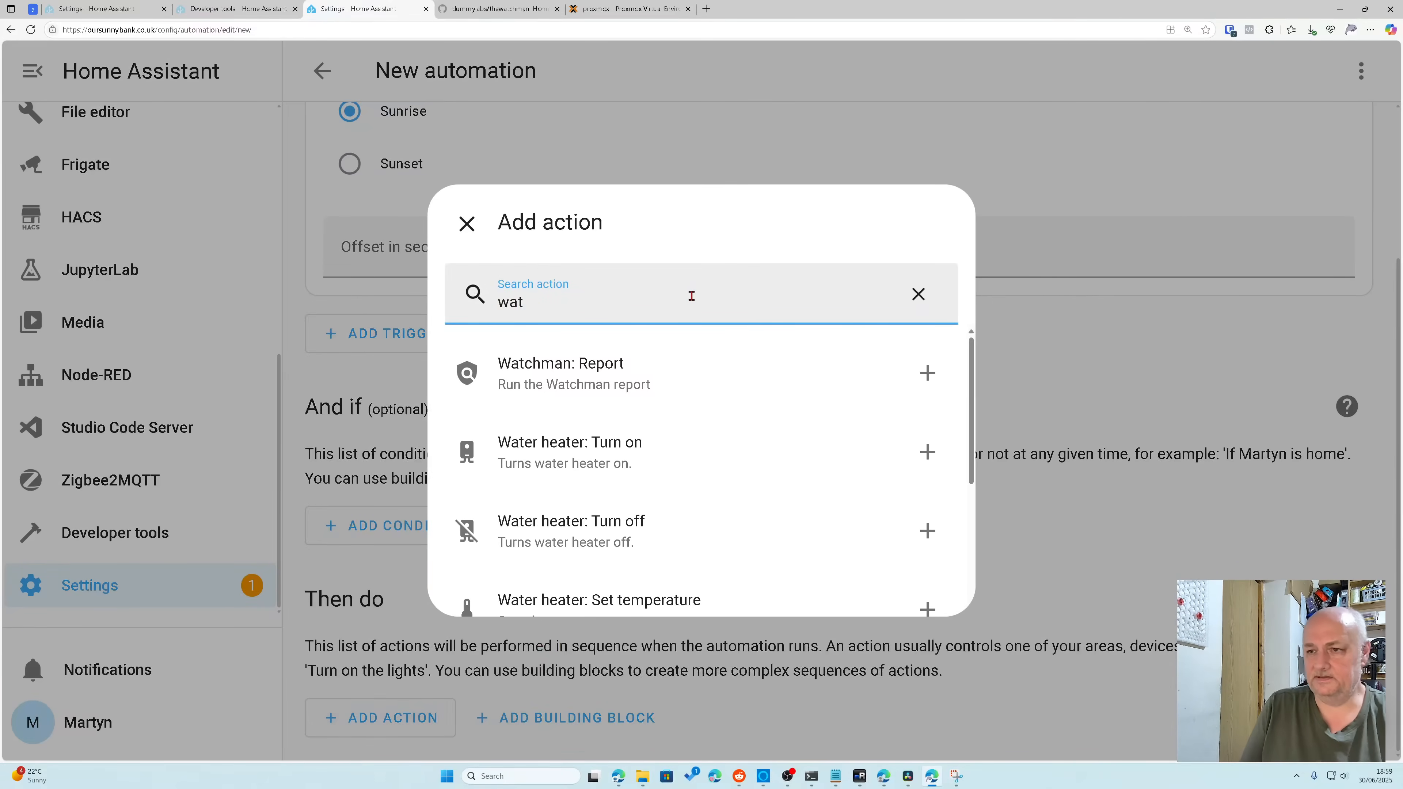
pyautogui.click(707, 371)
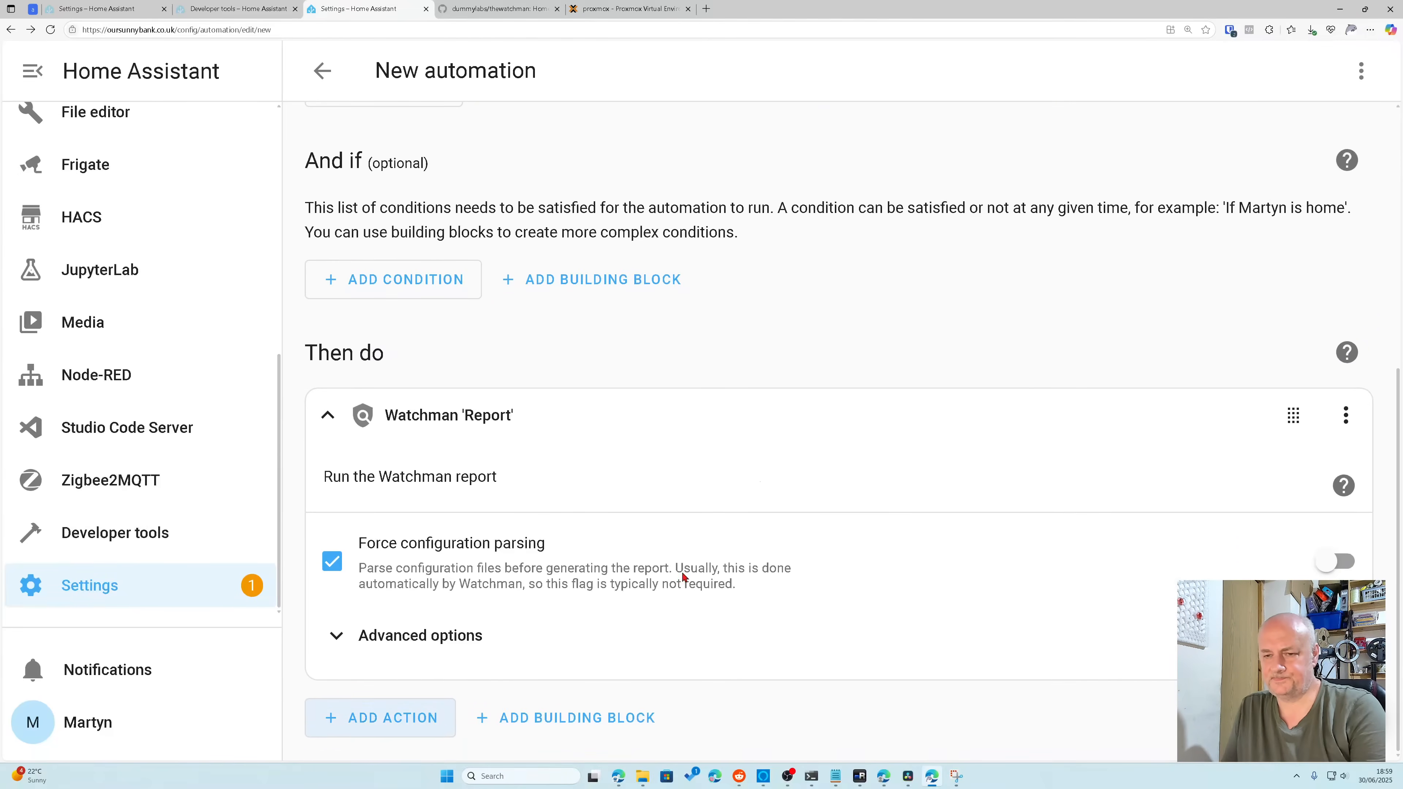
# Step: Examine the Watchman Report action's advanced options, switching "Send report as notification" off and back on
pyautogui.click(463, 651)
pyautogui.scroll(-2, 627, 584)
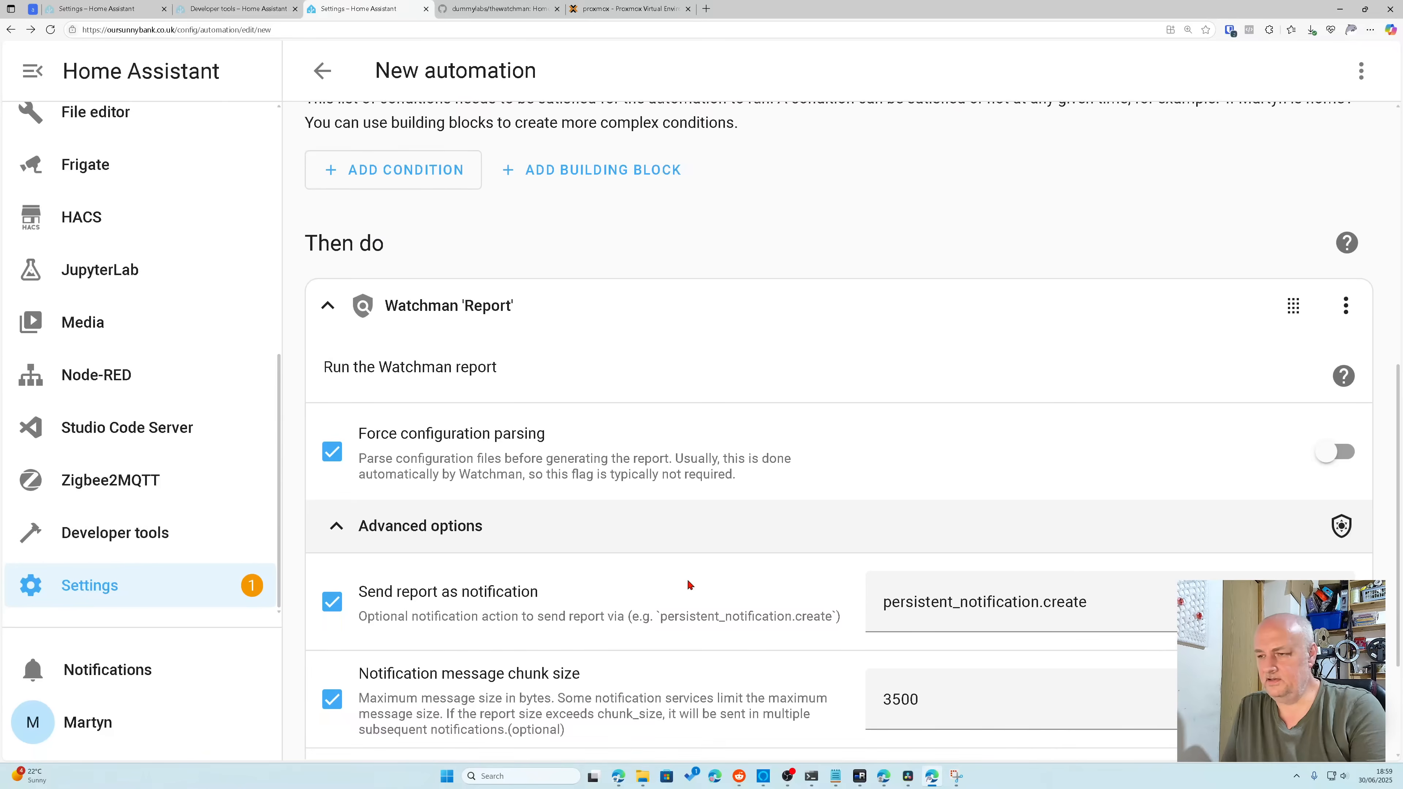
pyautogui.scroll(-3, 688, 584)
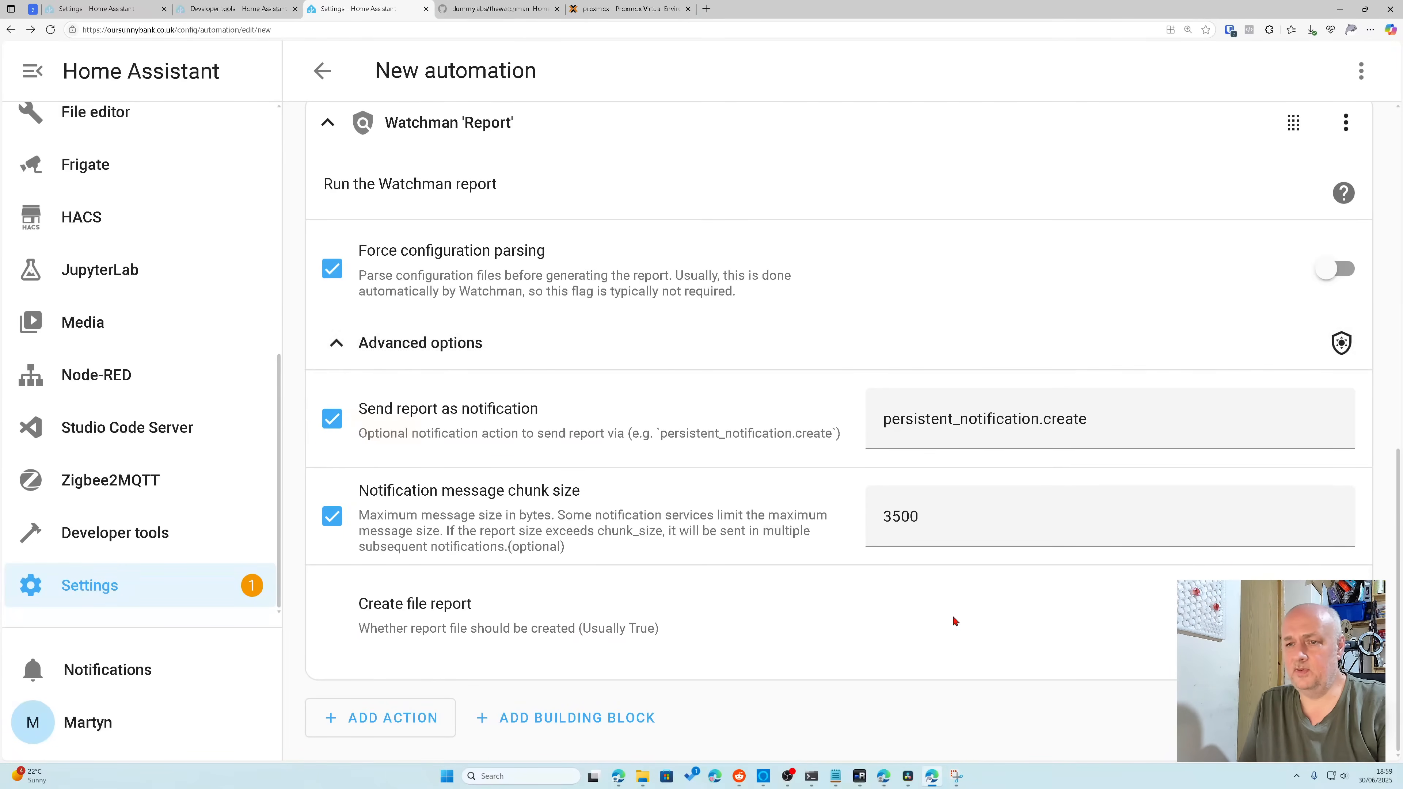
pyautogui.click(338, 426)
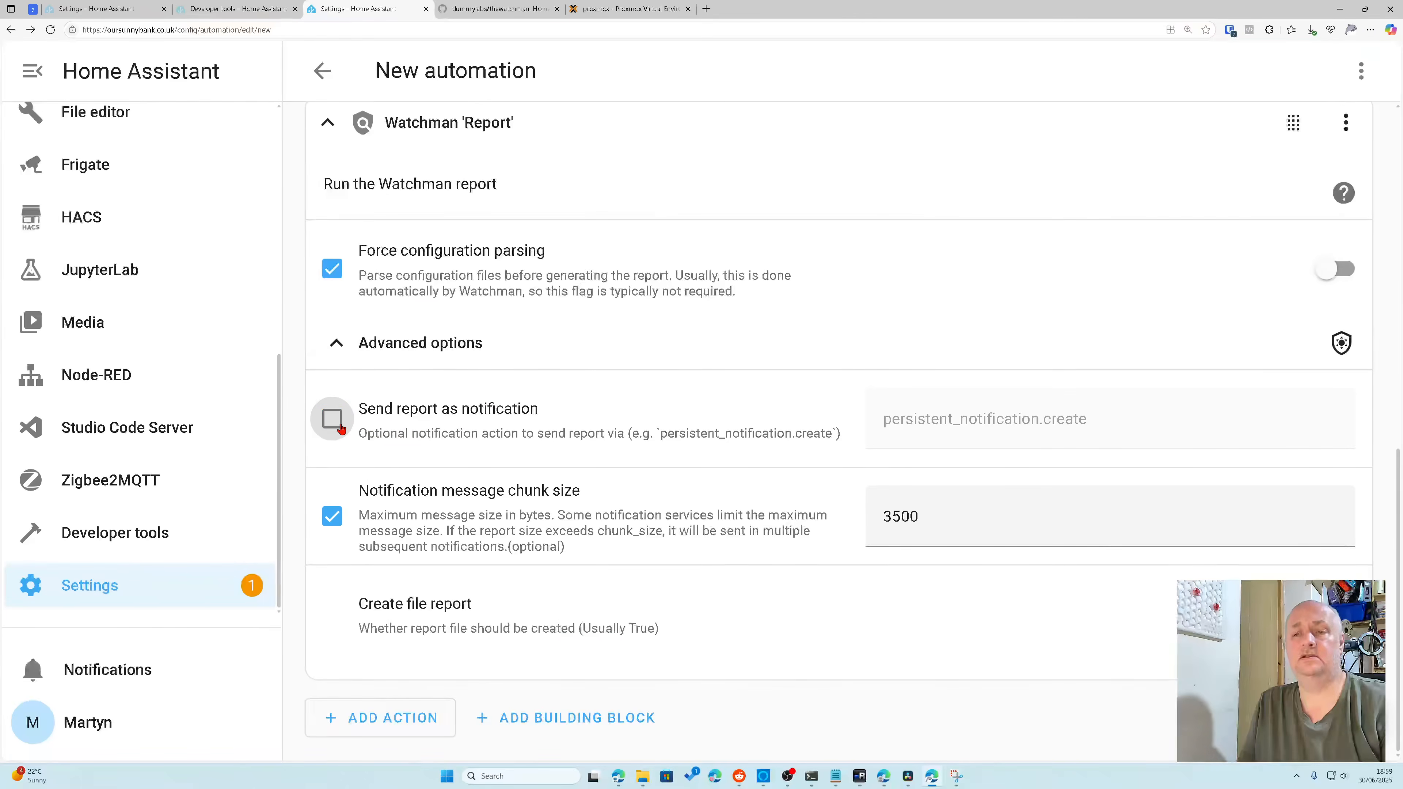
pyautogui.click(340, 427)
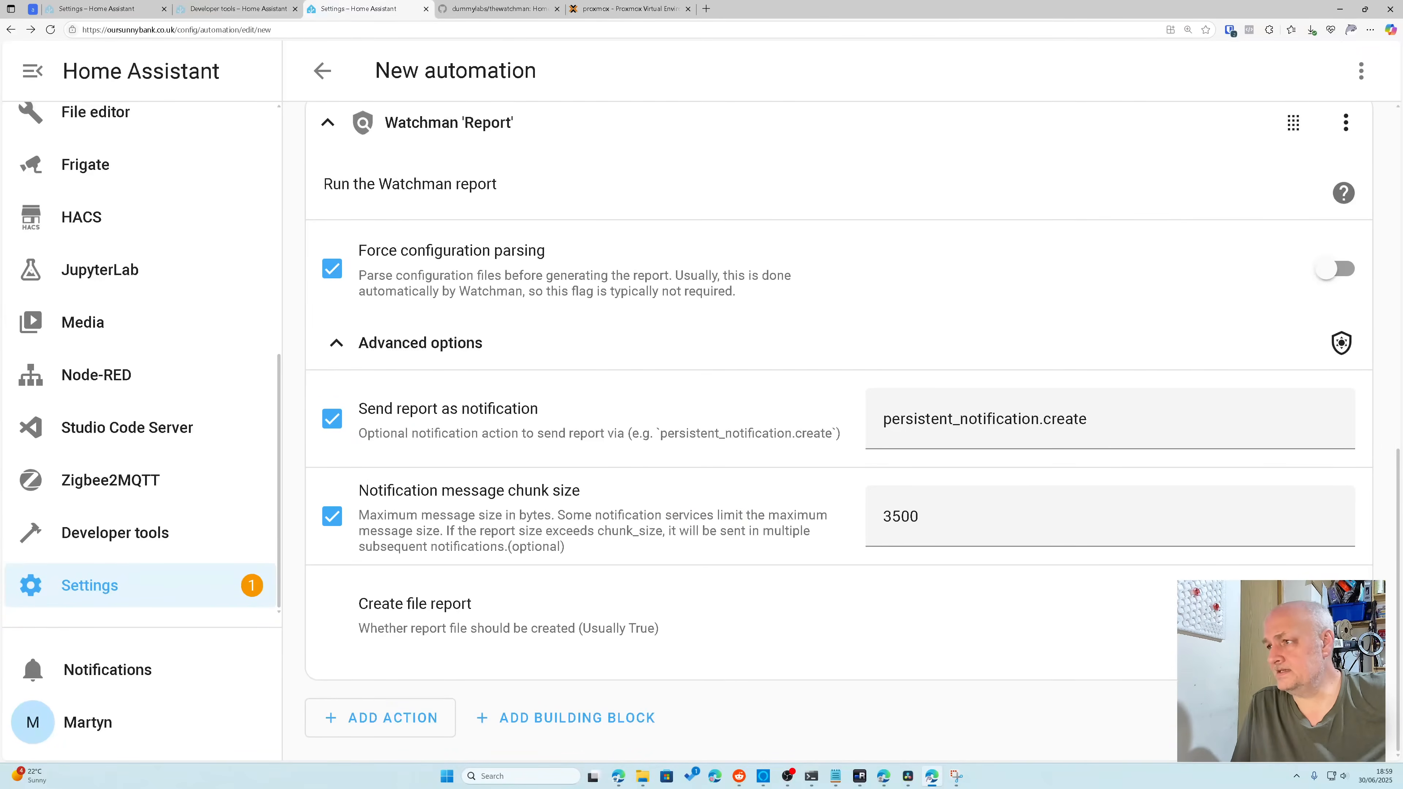
# Step: Save the new automation under the name "Run-Watchman"
pyautogui.hotkey('ctrl', 's')
pyautogui.moveTo(597, 357); pyautogui.dragTo(475, 345)
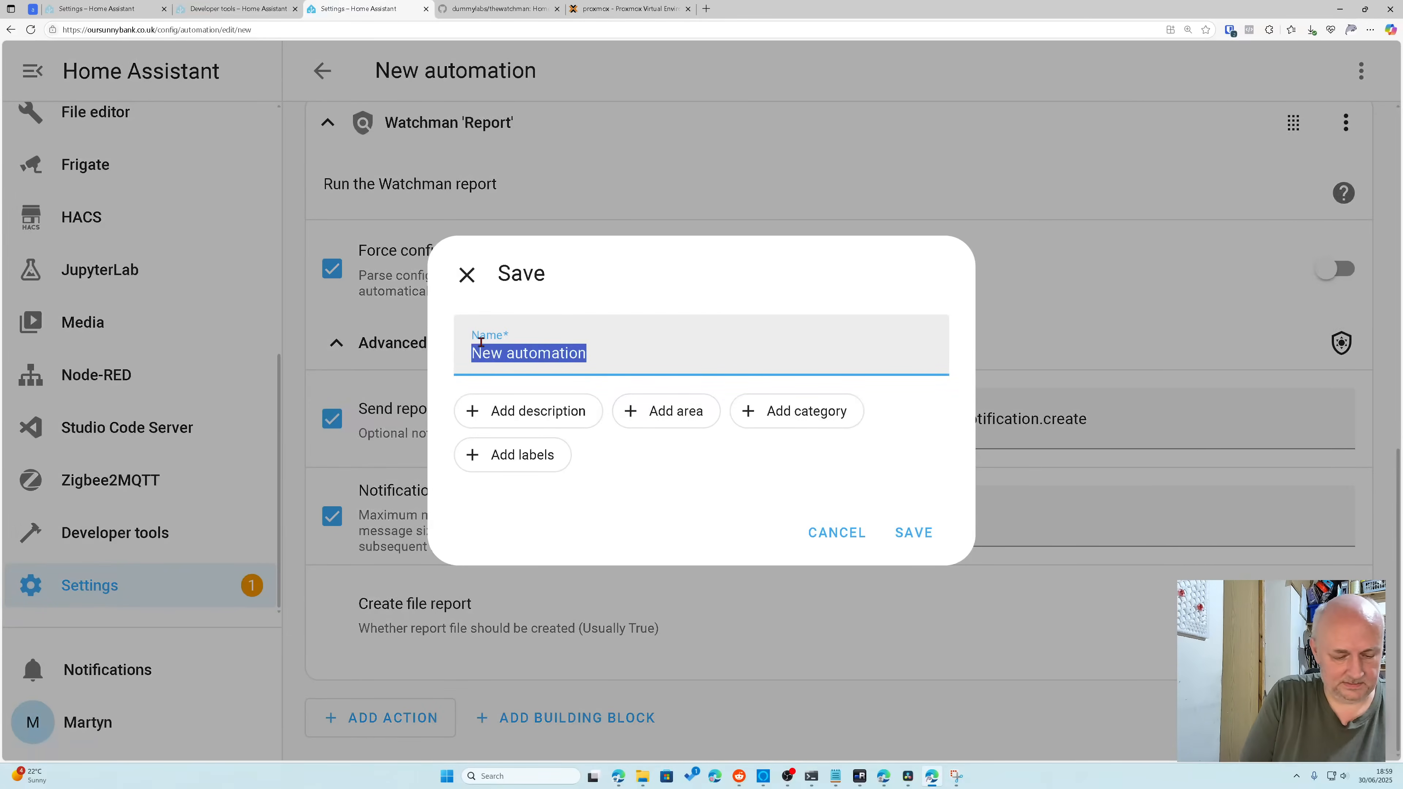
pyautogui.write('R')
pyautogui.write('ubn')
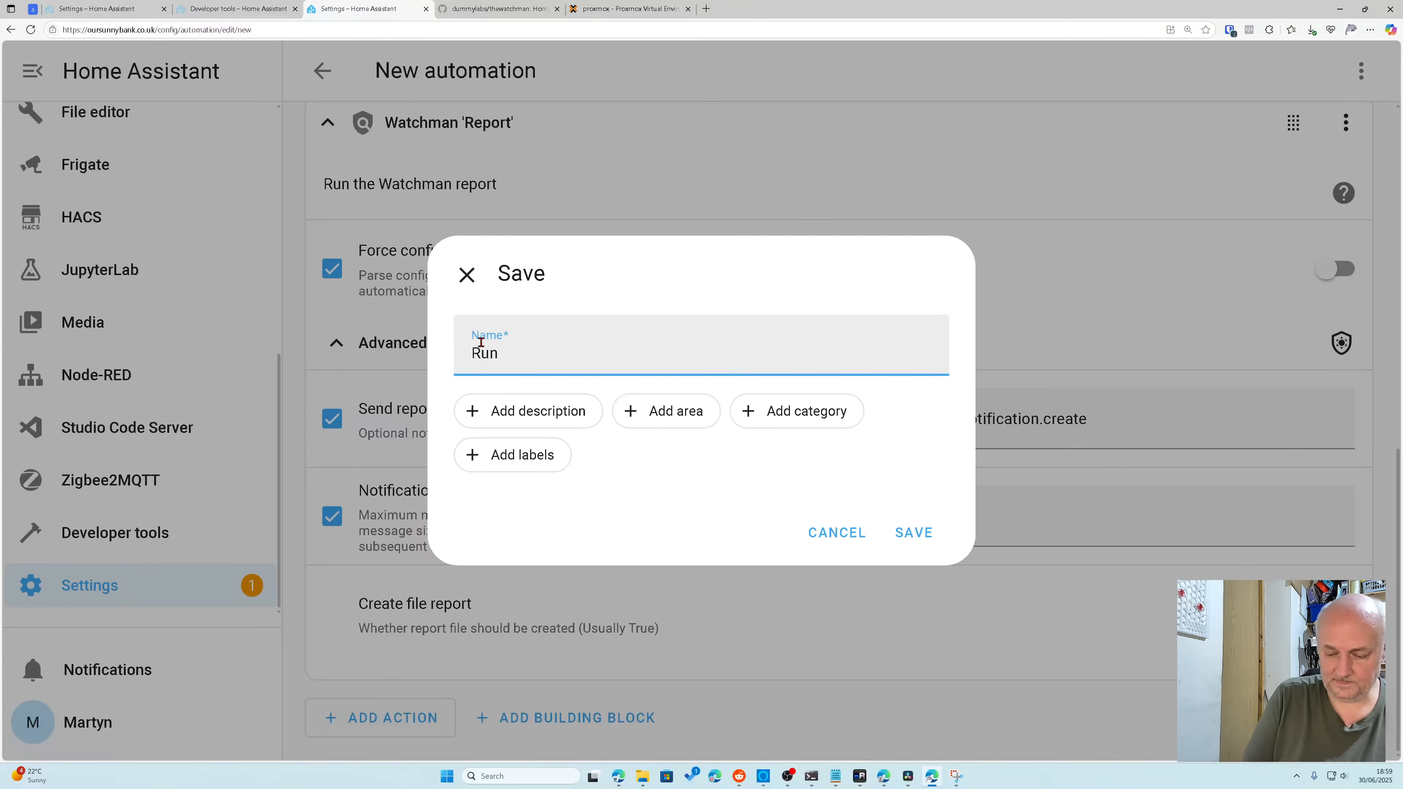
pyautogui.write('Watchman')
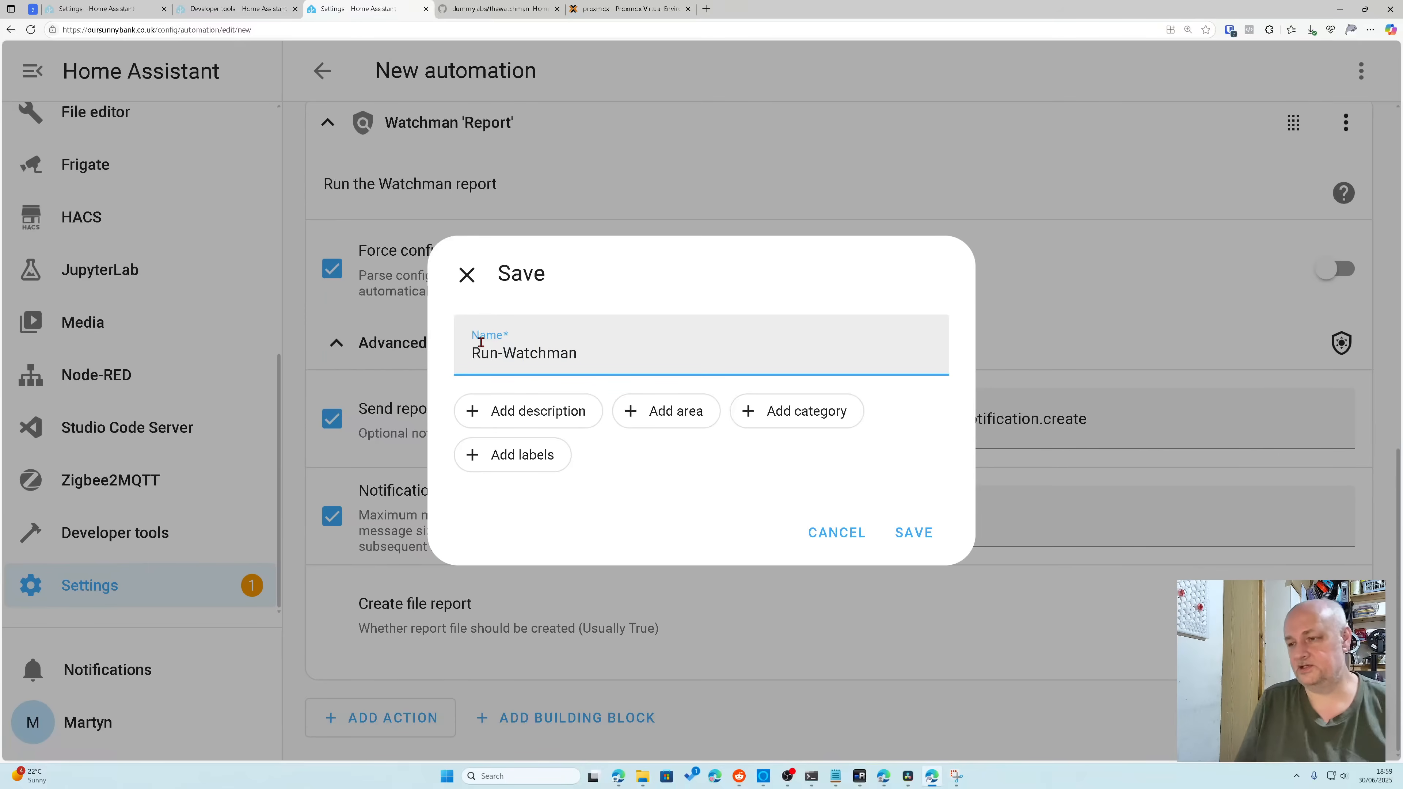
pyautogui.click(906, 541)
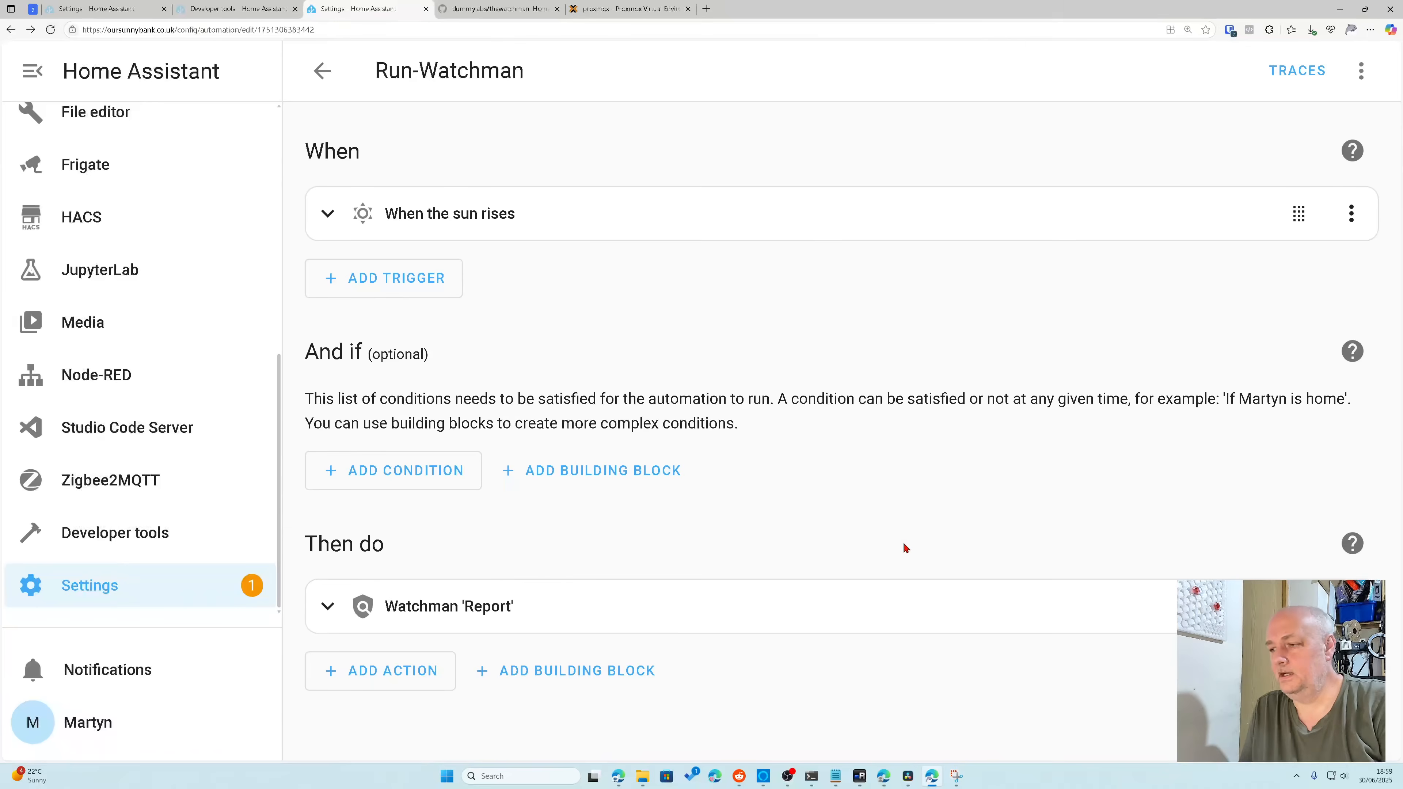
# Step: Leave the automation editor for the automations list and open the System Monitor dashboard
pyautogui.click(319, 87)
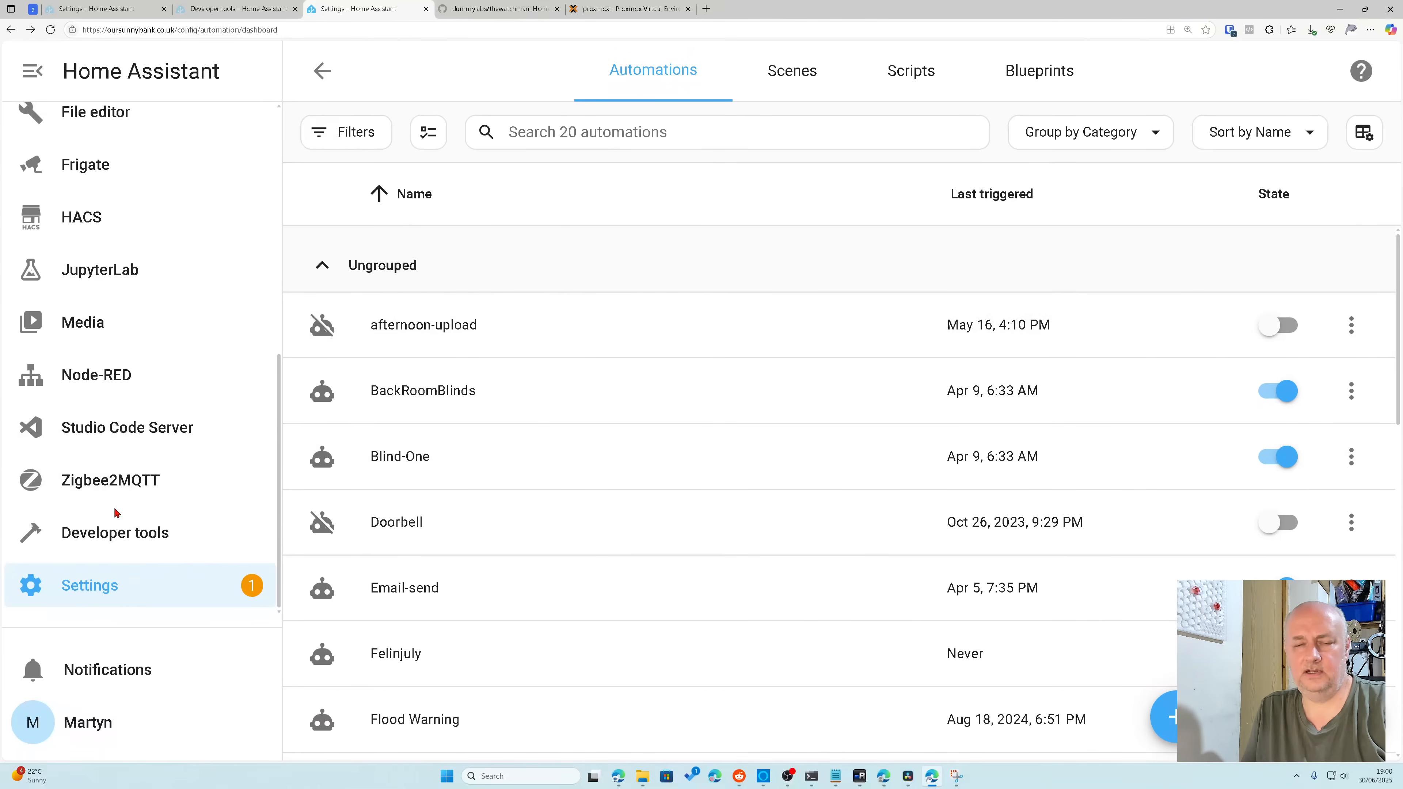
pyautogui.scroll(4, 99, 509)
pyautogui.scroll(-4, 144, 470)
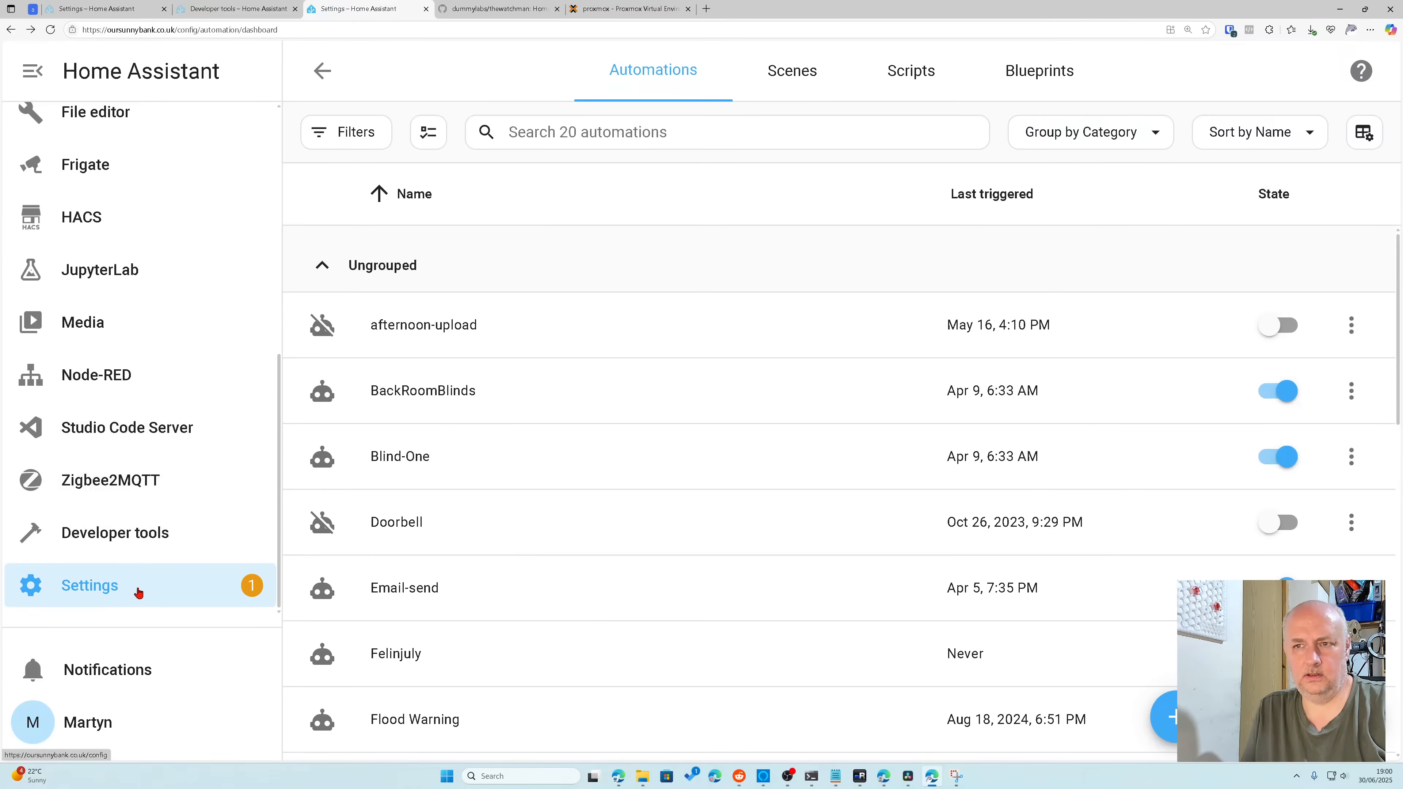
pyautogui.scroll(8, 152, 508)
pyautogui.click(110, 357)
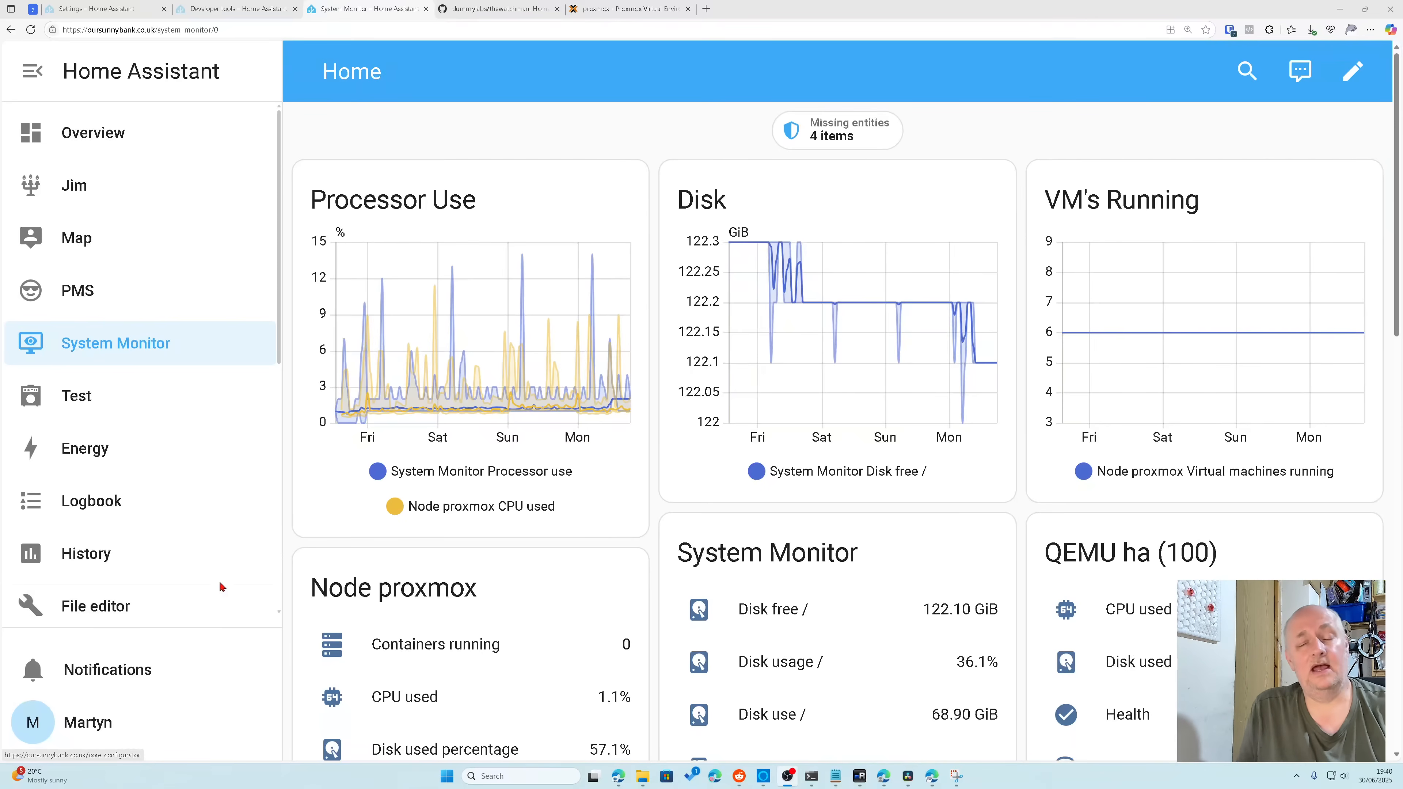
pyautogui.moveTo(441, 399)
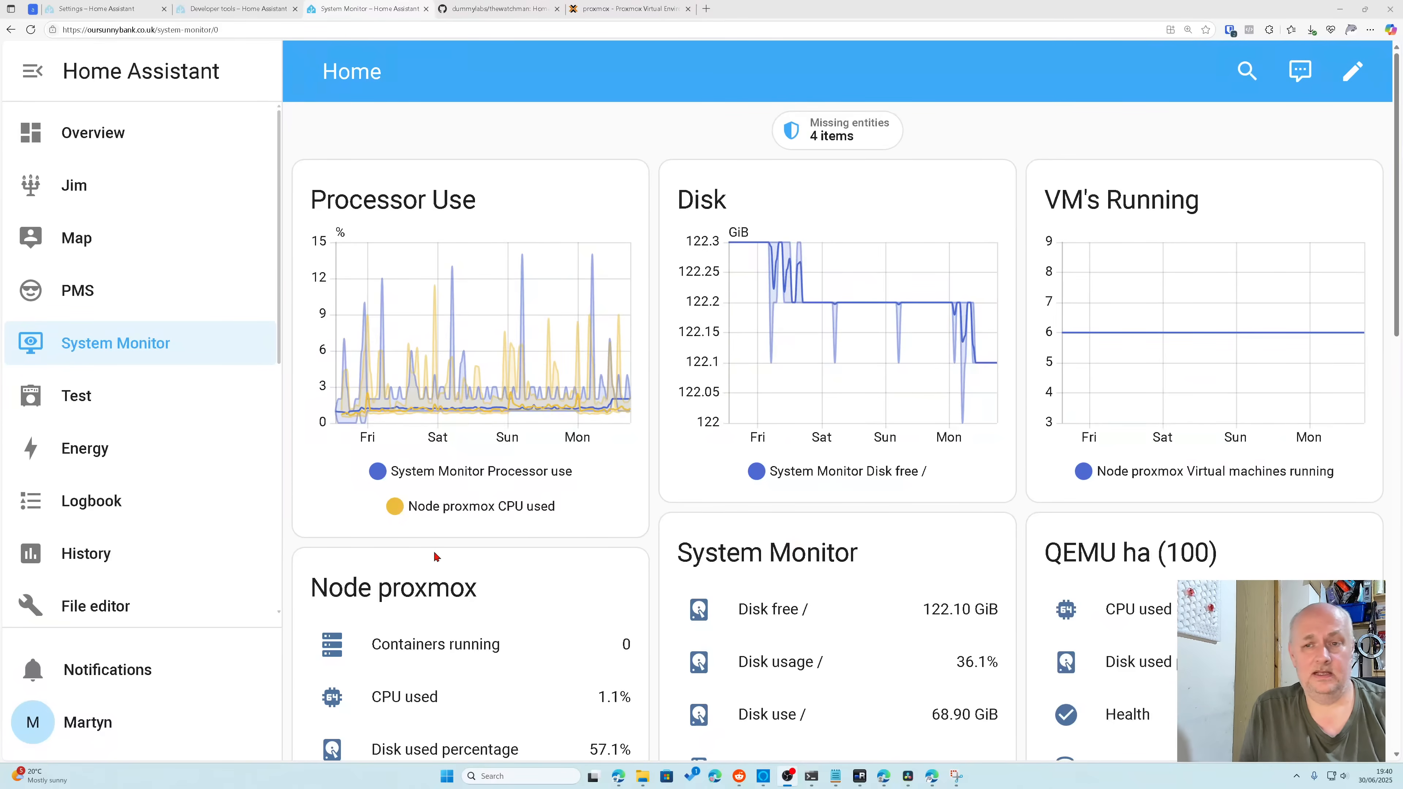
# Step: Open the automations list in the settings and create another empty automation from scratch
pyautogui.scroll(-10, 182, 408)
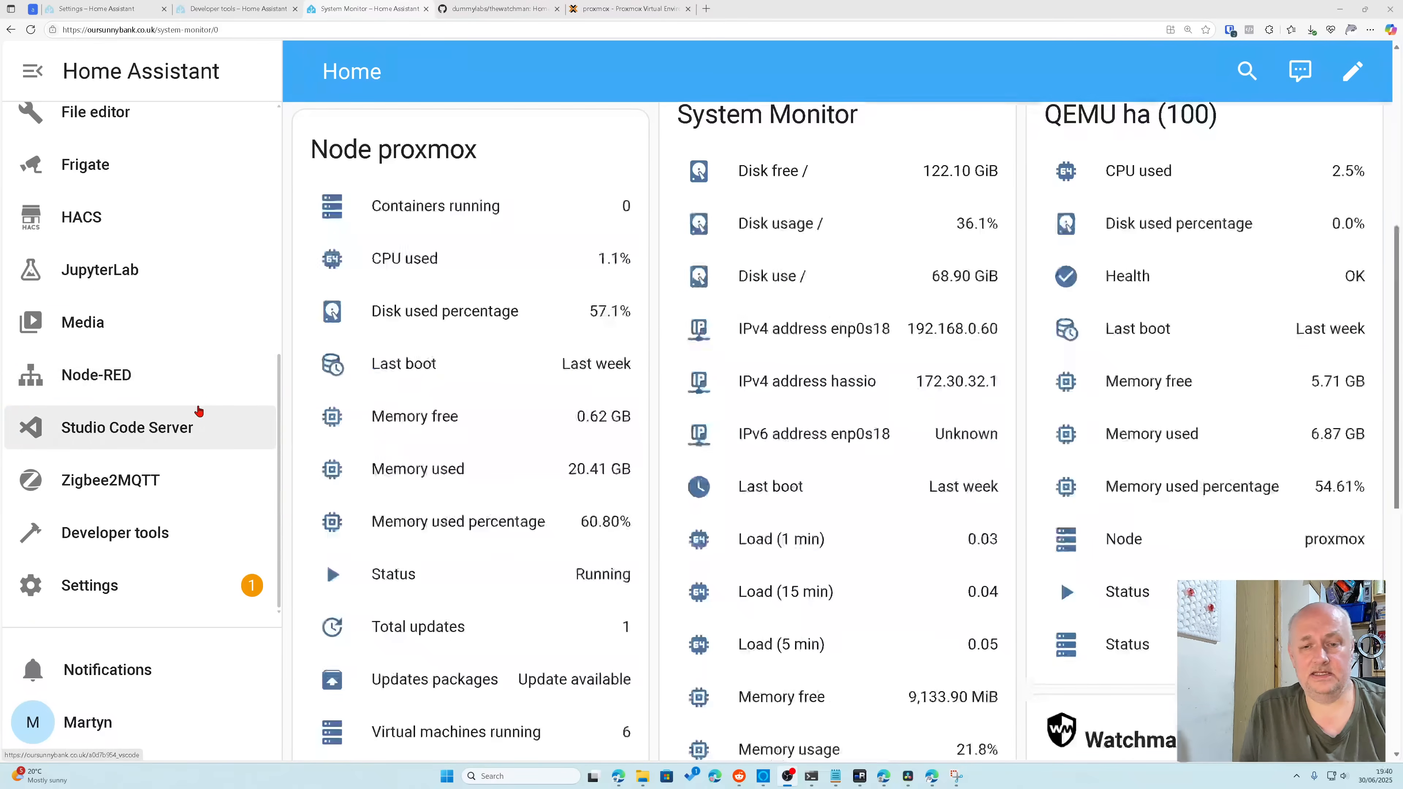
pyautogui.click(111, 590)
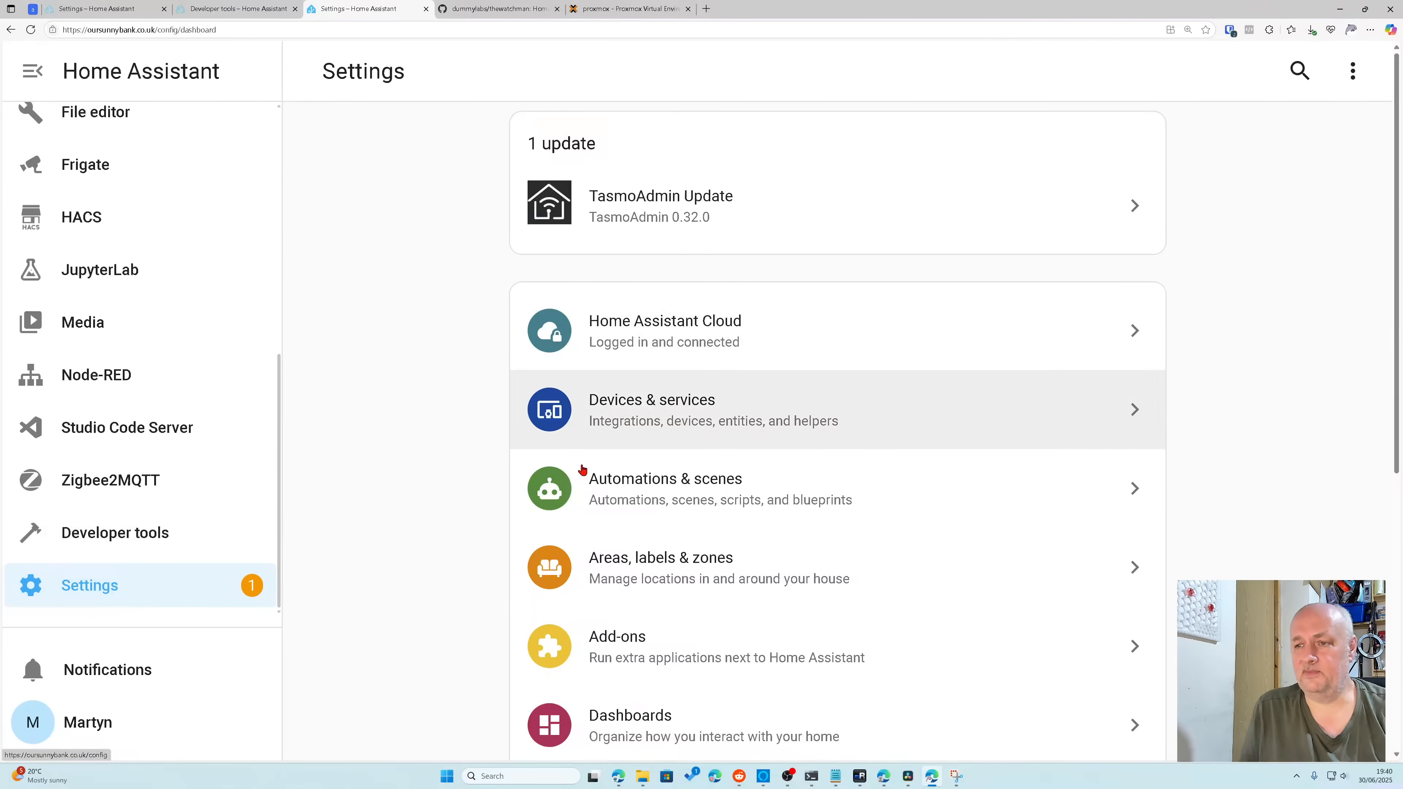
pyautogui.click(652, 489)
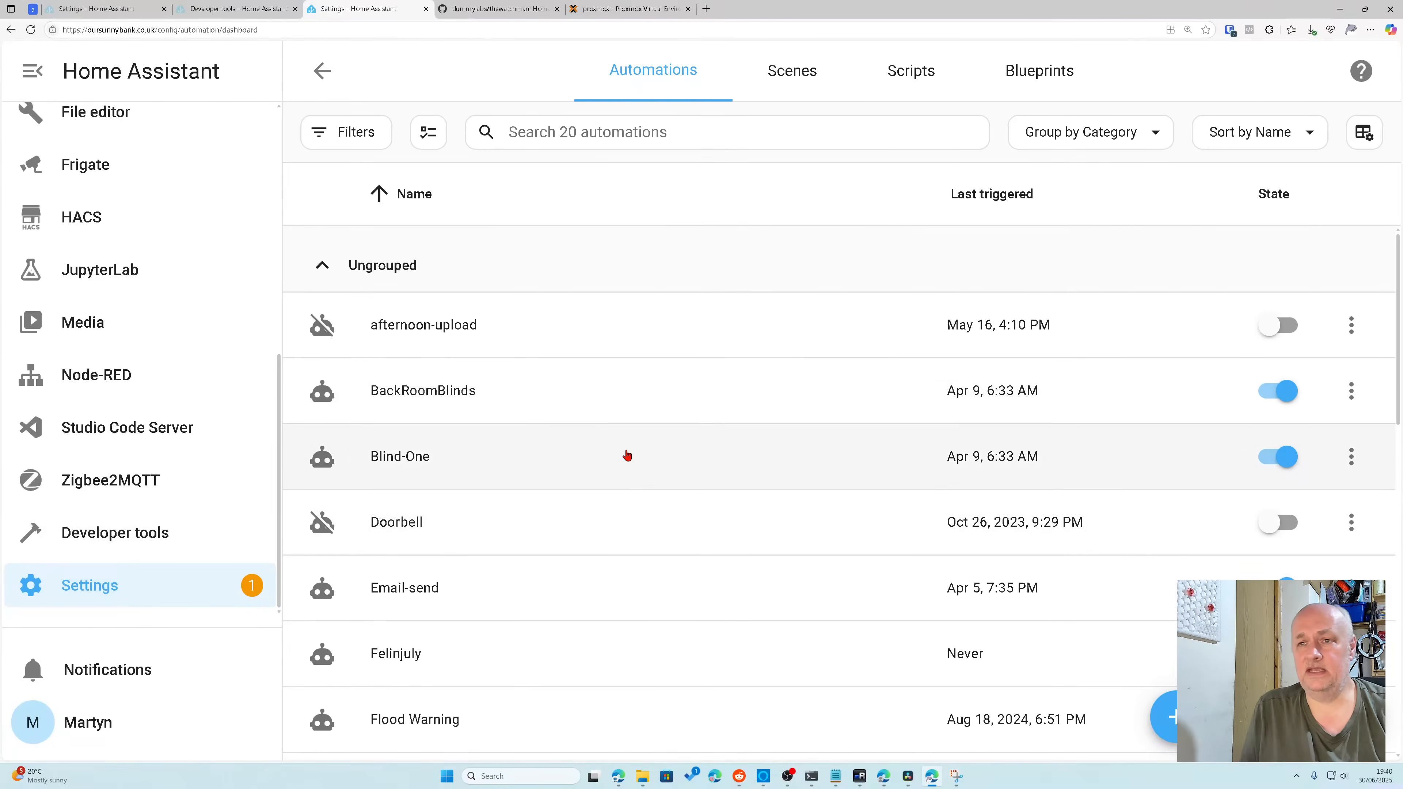
pyautogui.click(1165, 718)
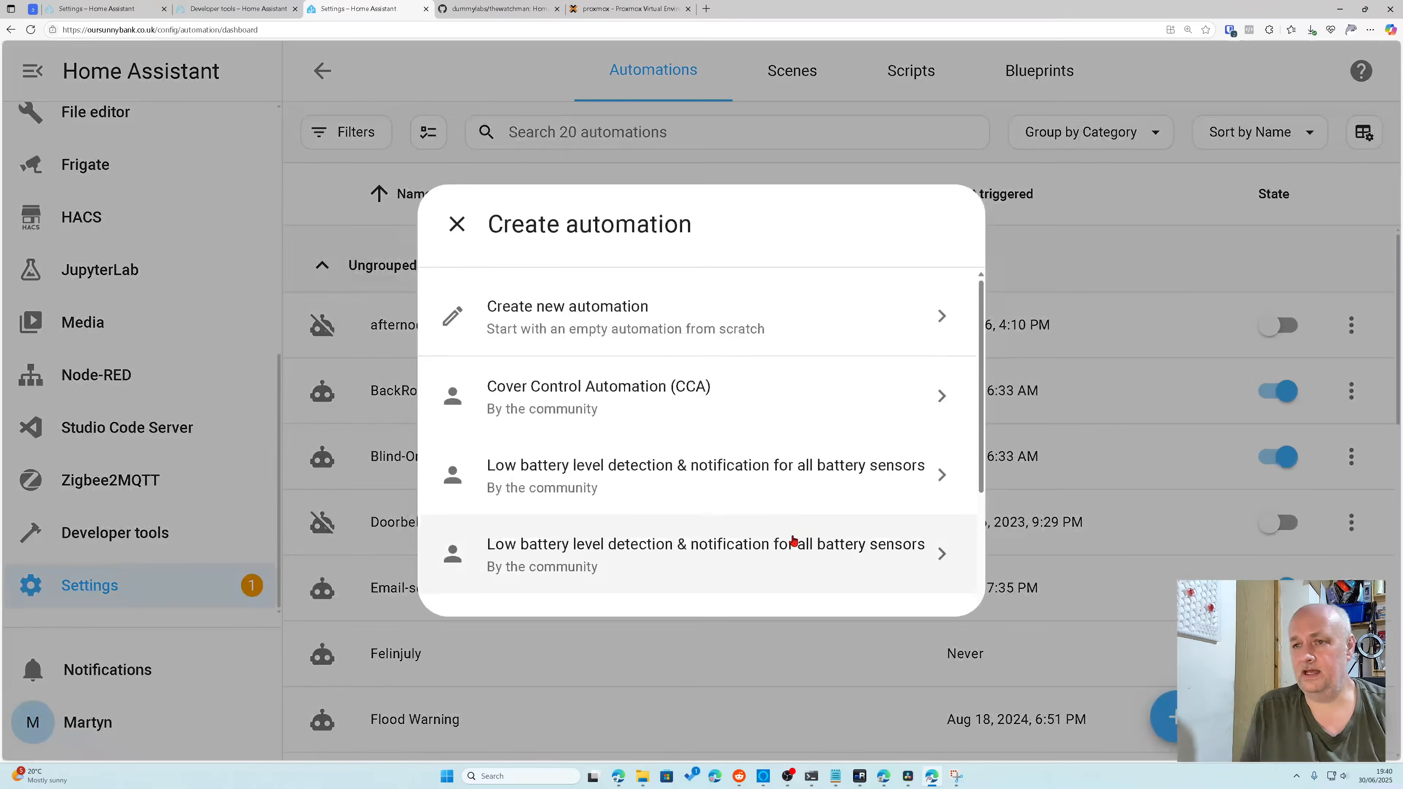
pyautogui.click(610, 326)
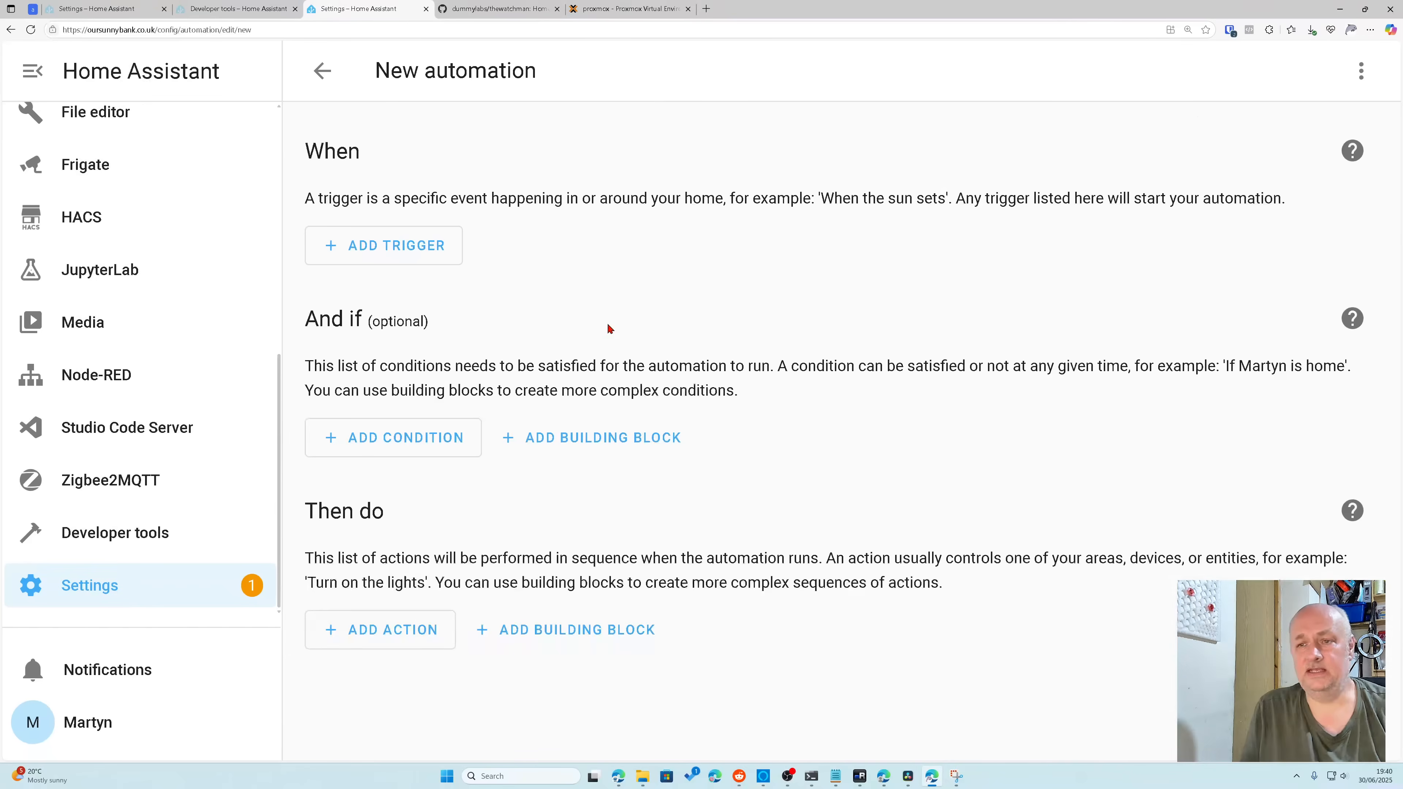
# Step: Add an entity trigger of the Numeric state type to the new automation
pyautogui.click(371, 255)
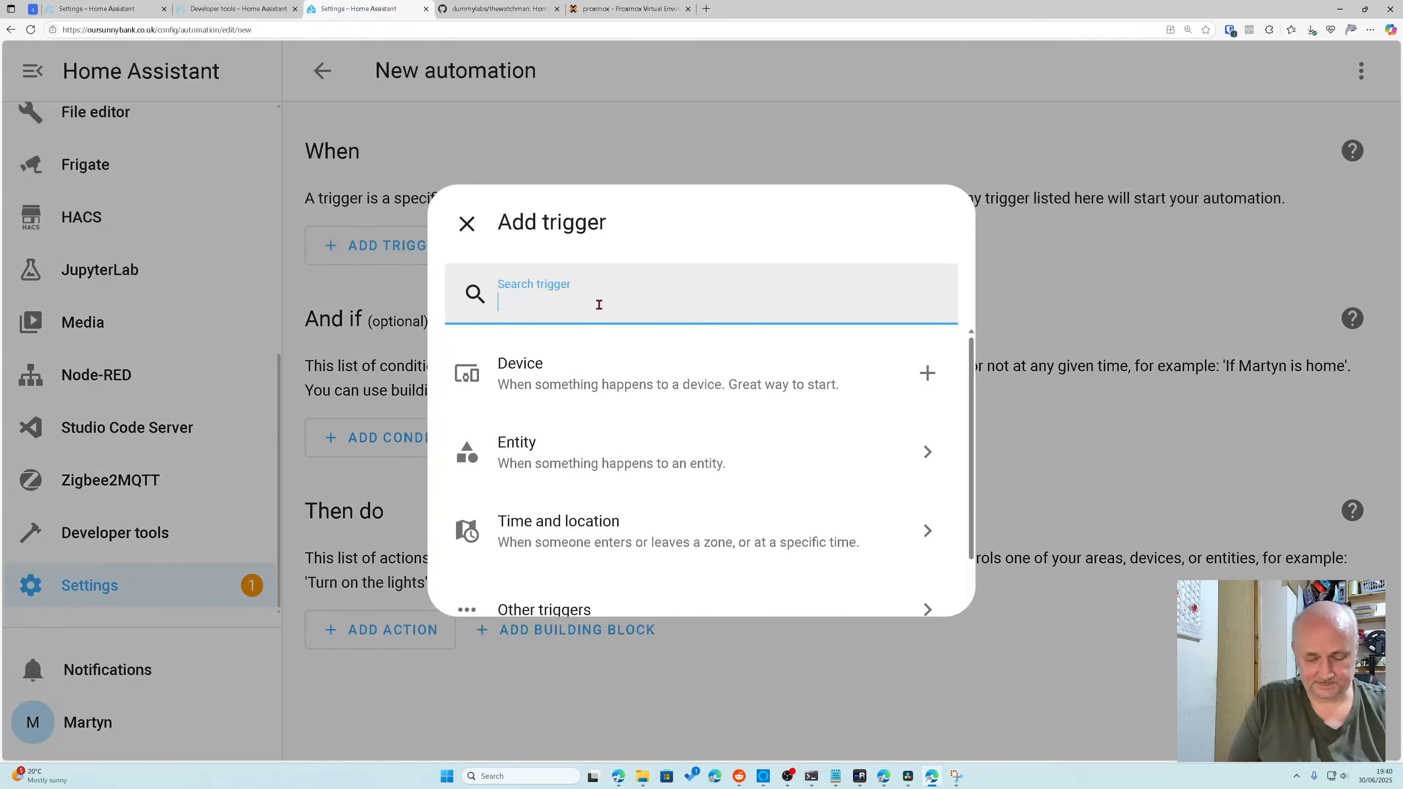
pyautogui.write('nod')
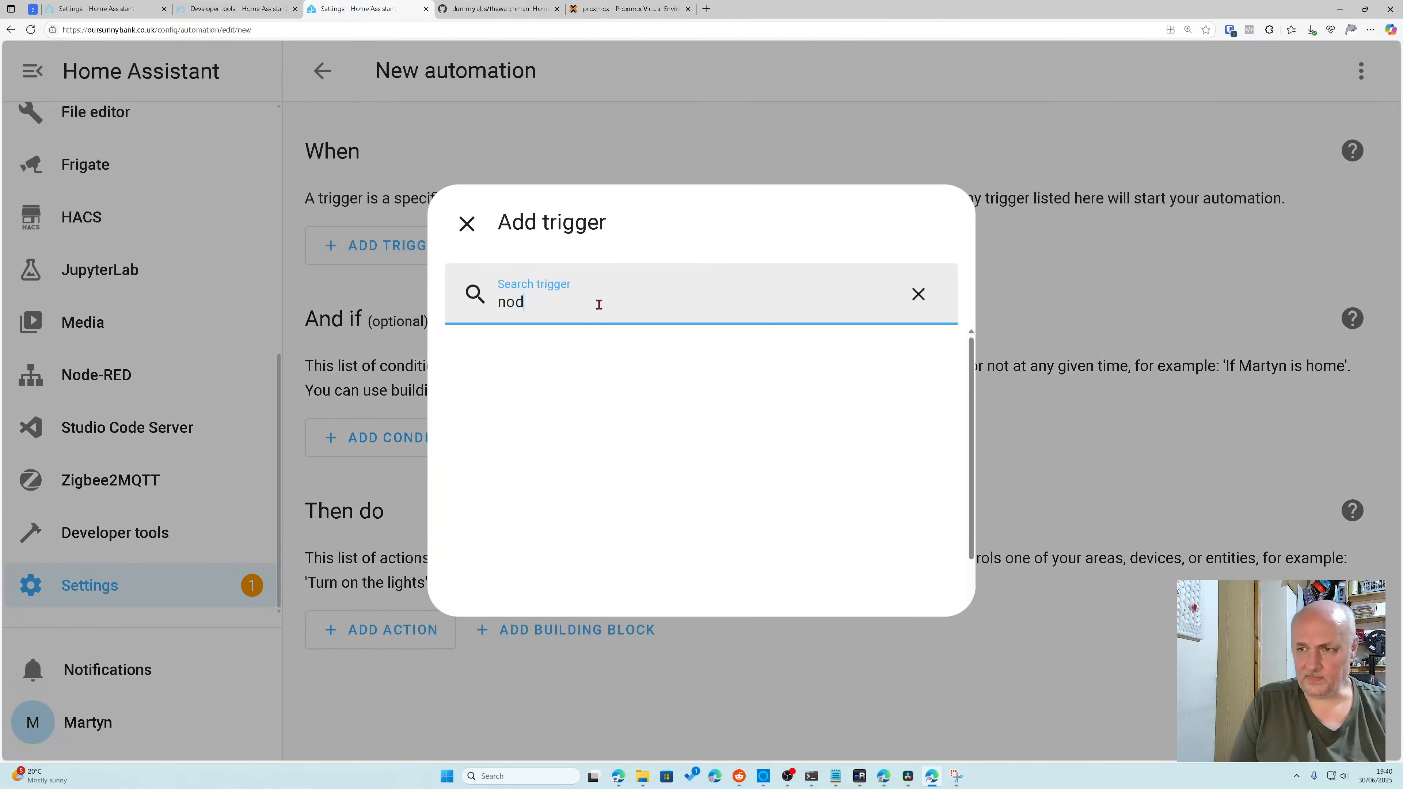
pyautogui.press('BackSpace')
pyautogui.press('BackSpace')
pyautogui.press('BackSpace')
pyautogui.write('vir')
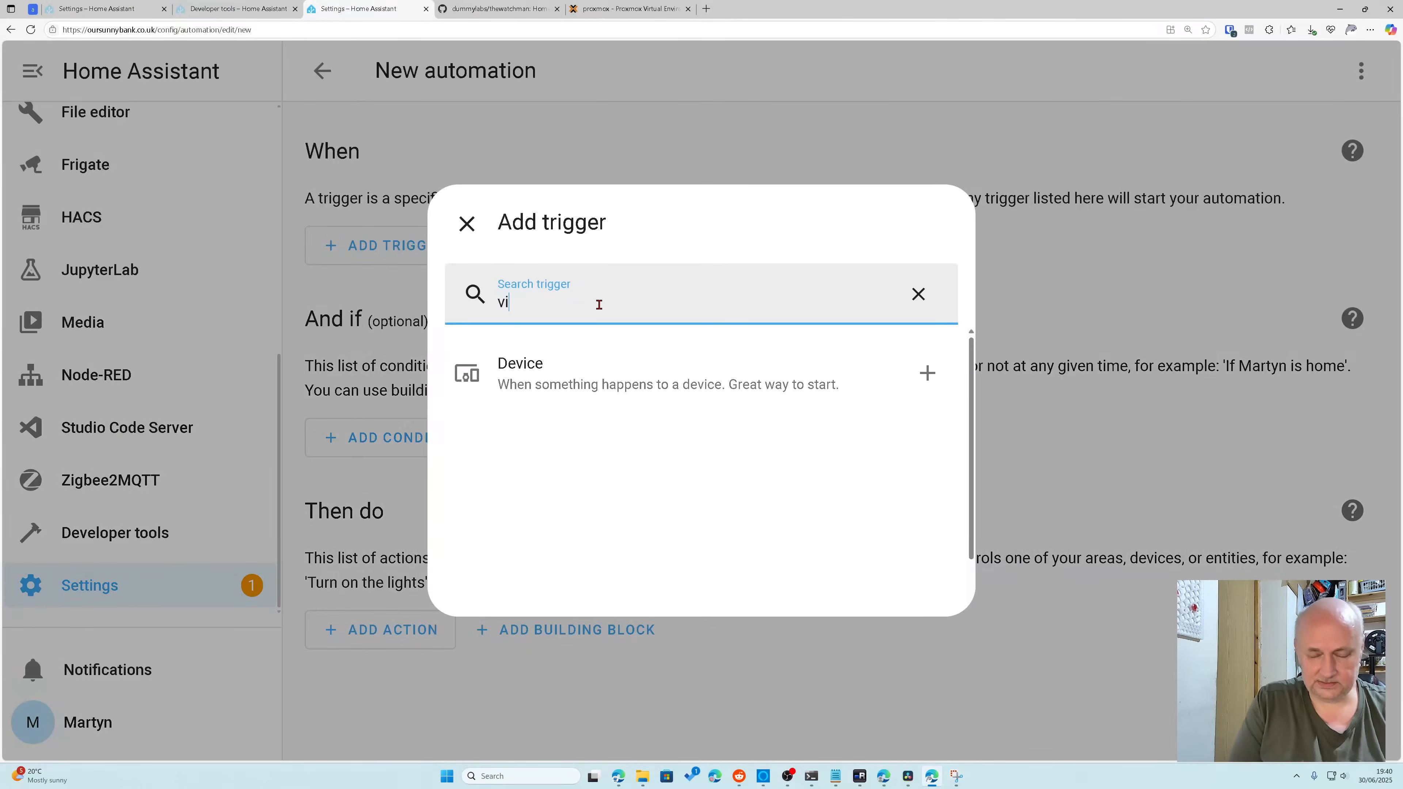
pyautogui.press('BackSpace')
pyautogui.press('BackSpace')
pyautogui.press('BackSpace')
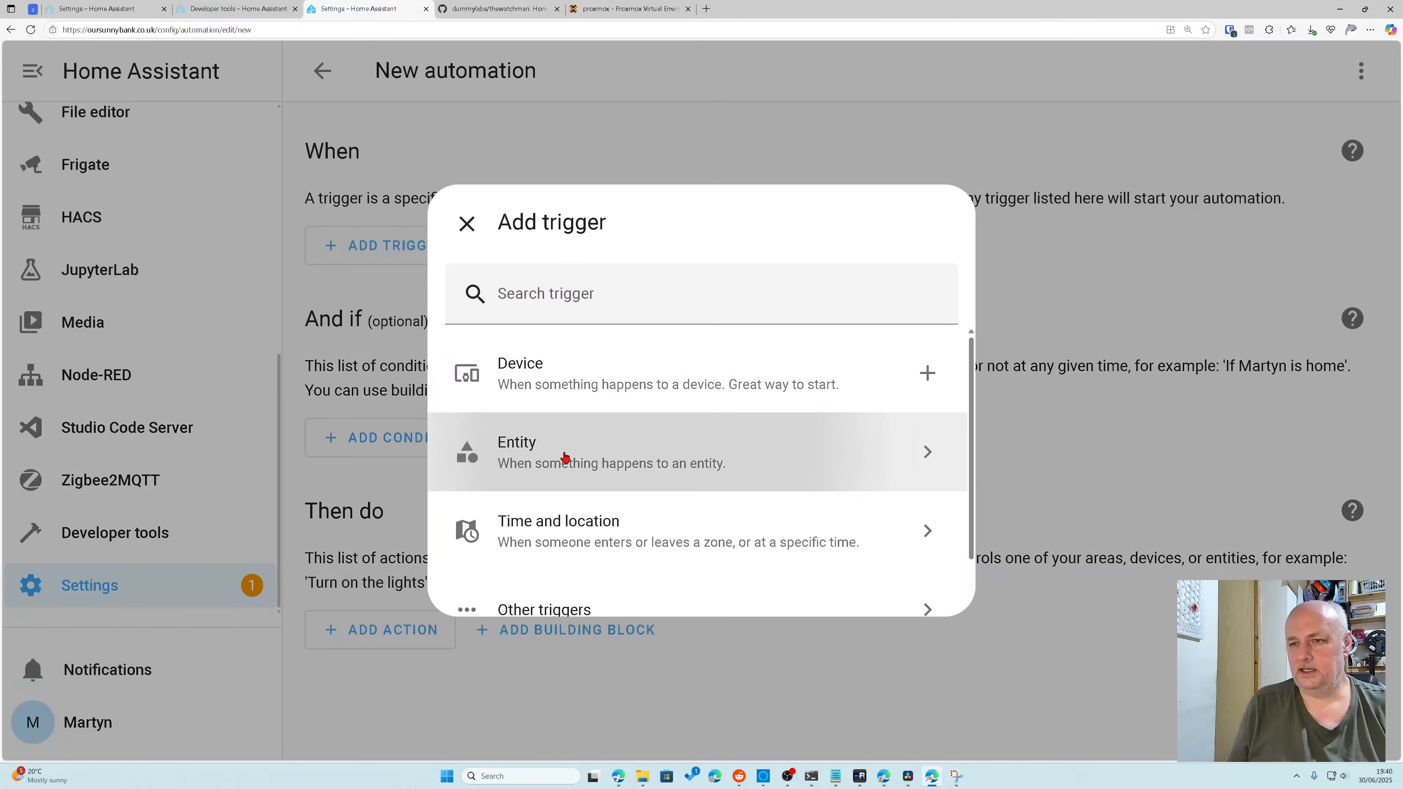
pyautogui.click(520, 458)
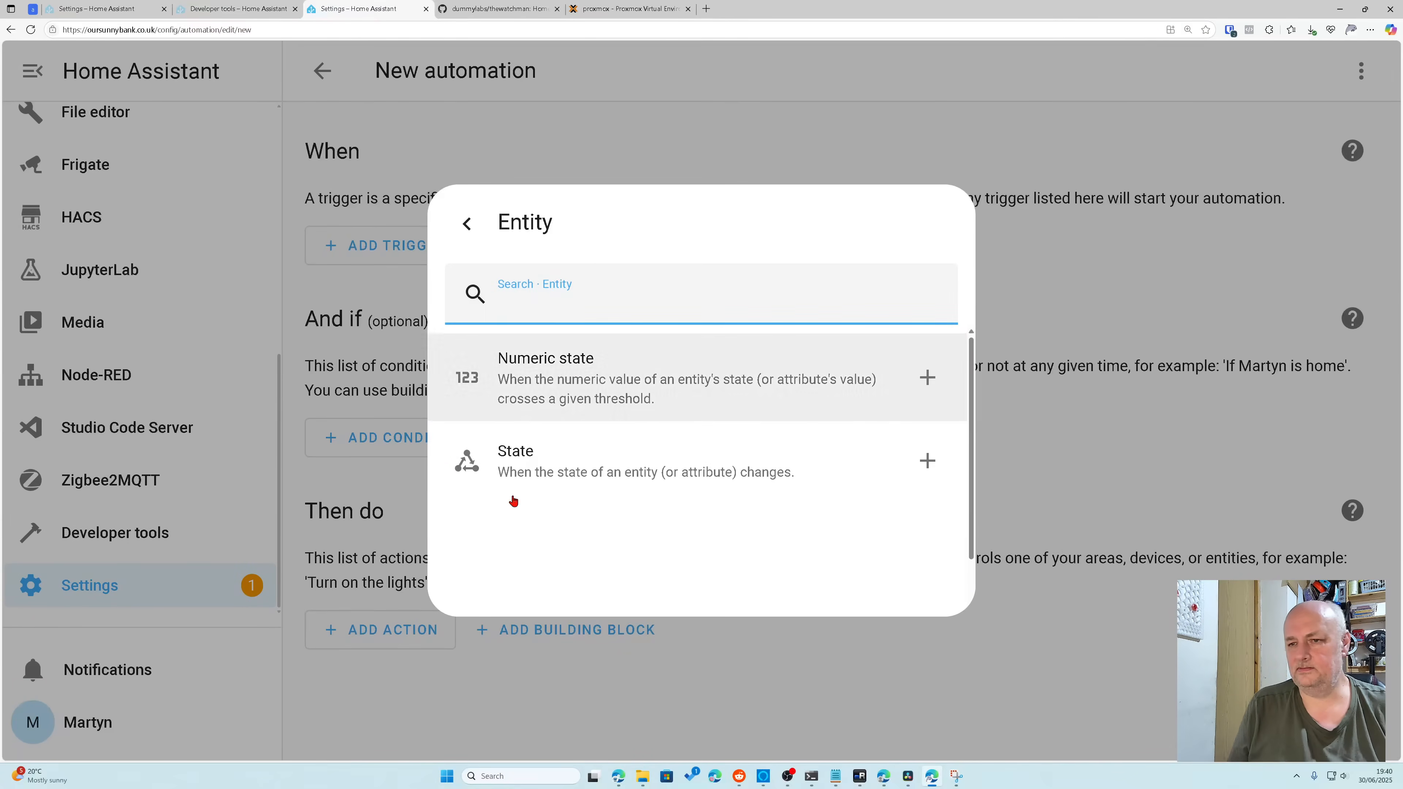
pyautogui.click(564, 376)
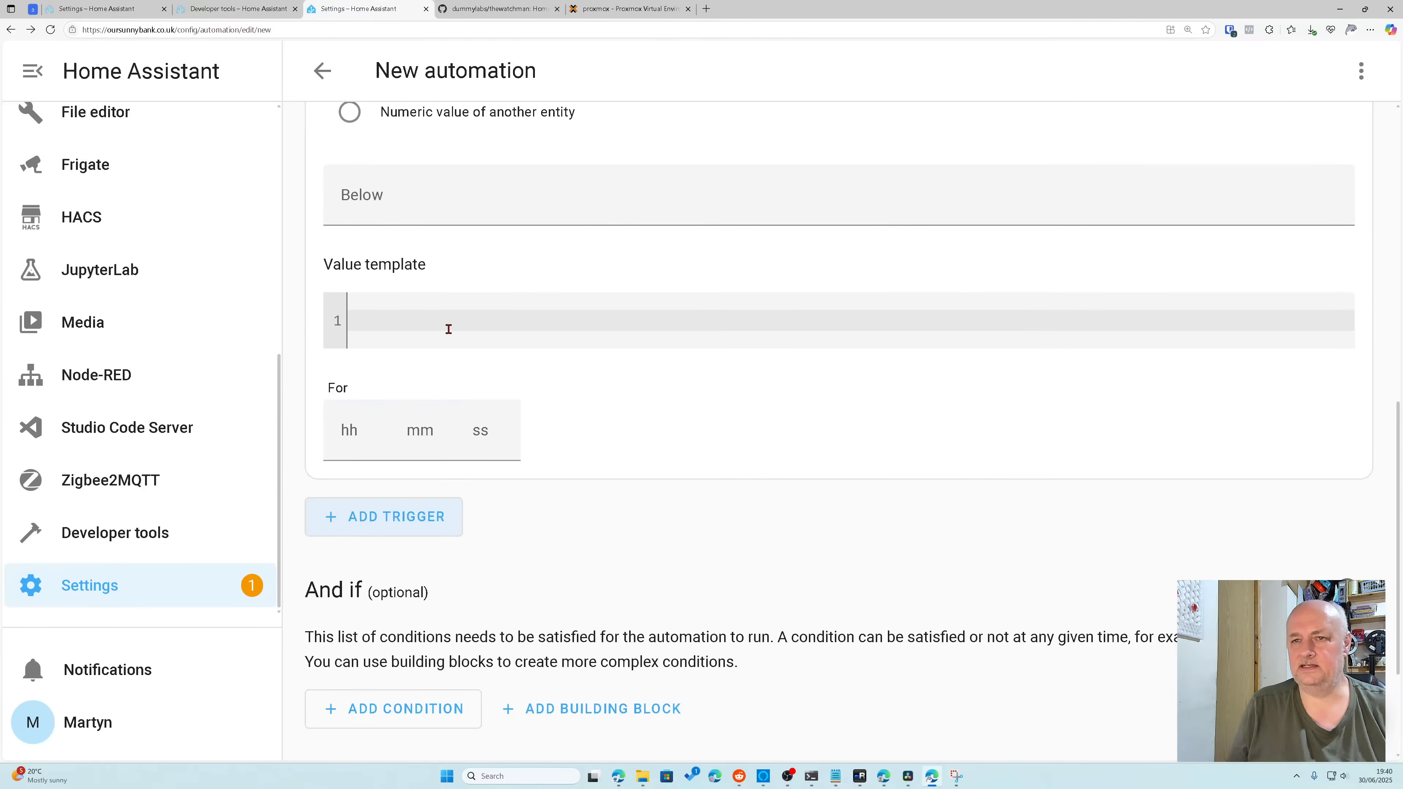
# Step: Set the trigger's entity to "Virtual machines running" of Node proxmox and its fixed upper limit to below 6
pyautogui.scroll(10, 449, 329)
pyautogui.click(450, 335)
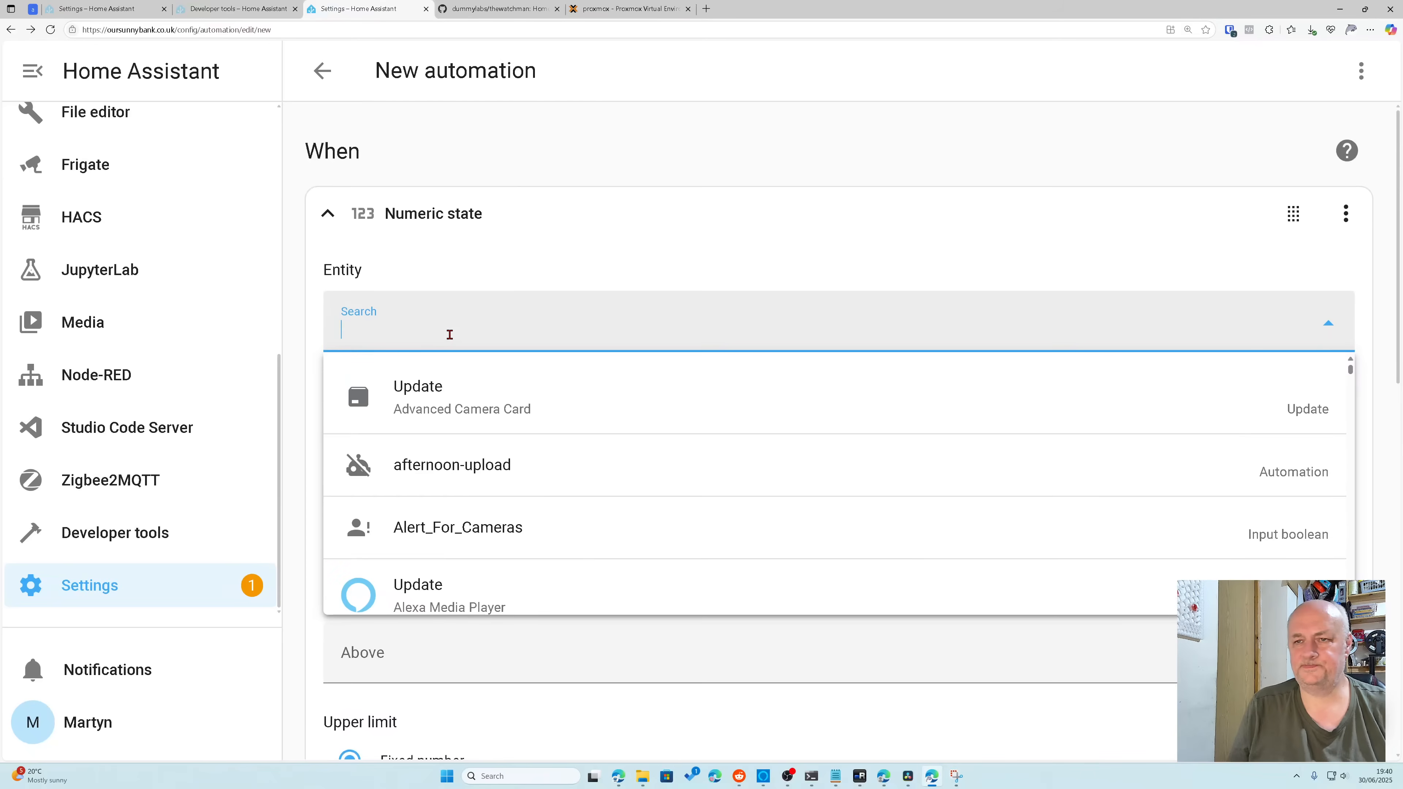
pyautogui.write('viru')
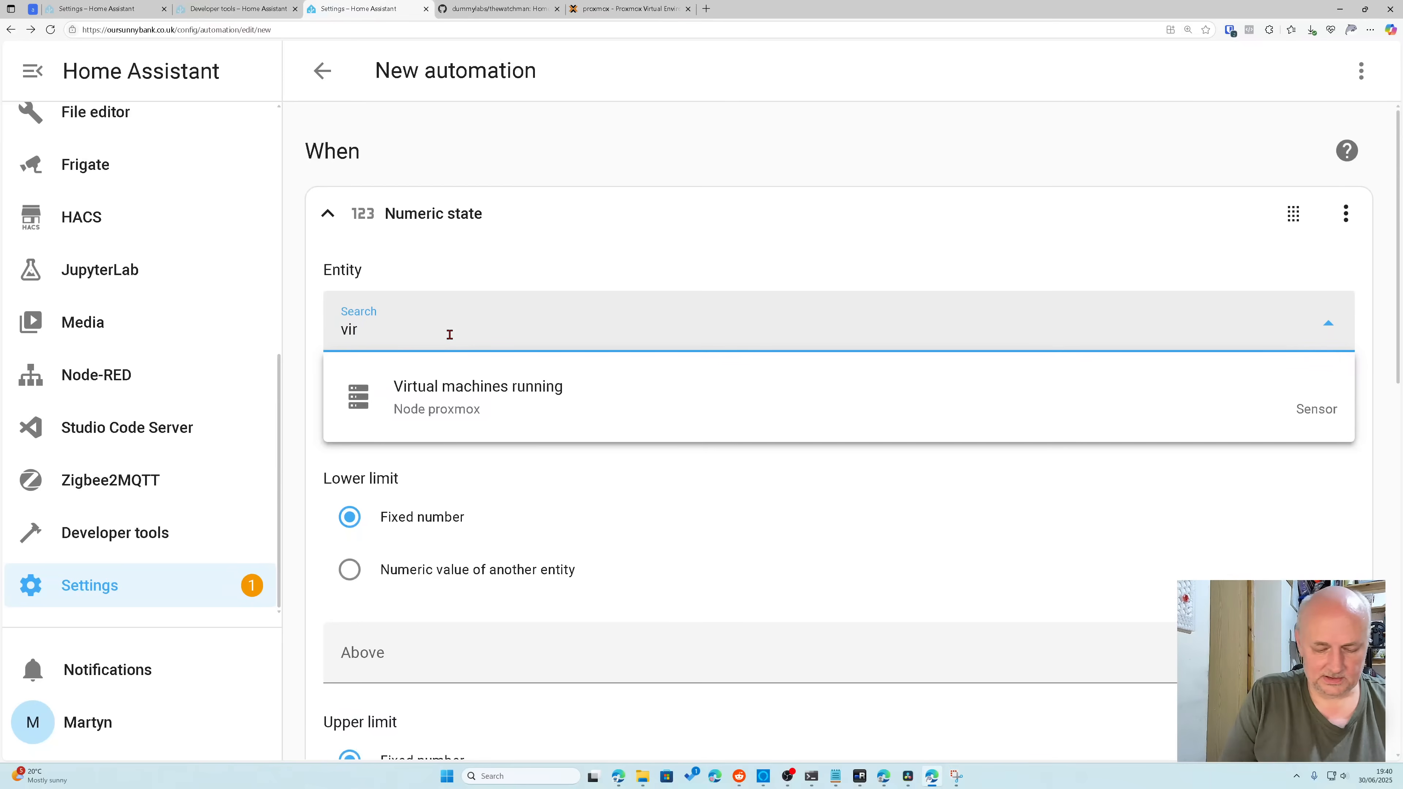
pyautogui.click(493, 411)
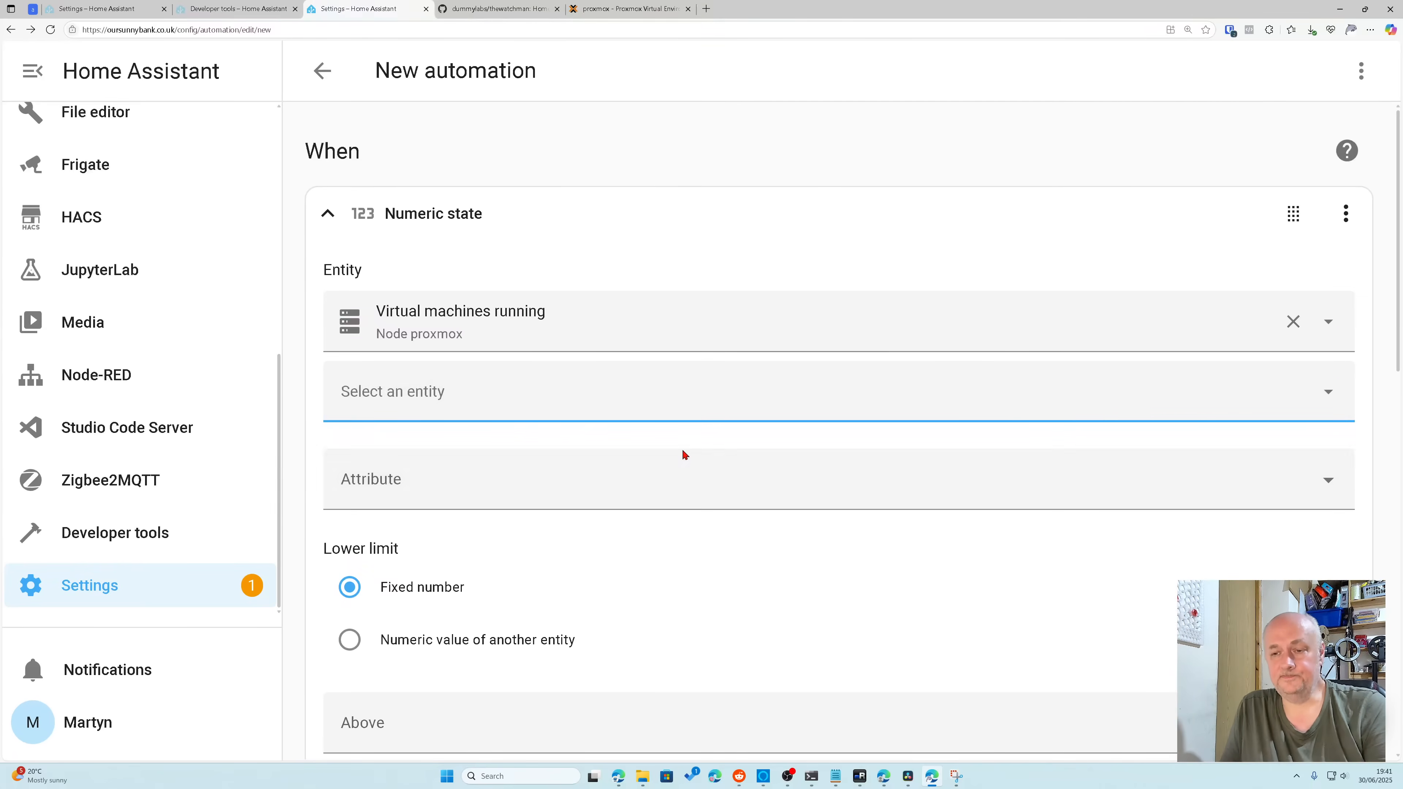
pyautogui.scroll(-6, 672, 470)
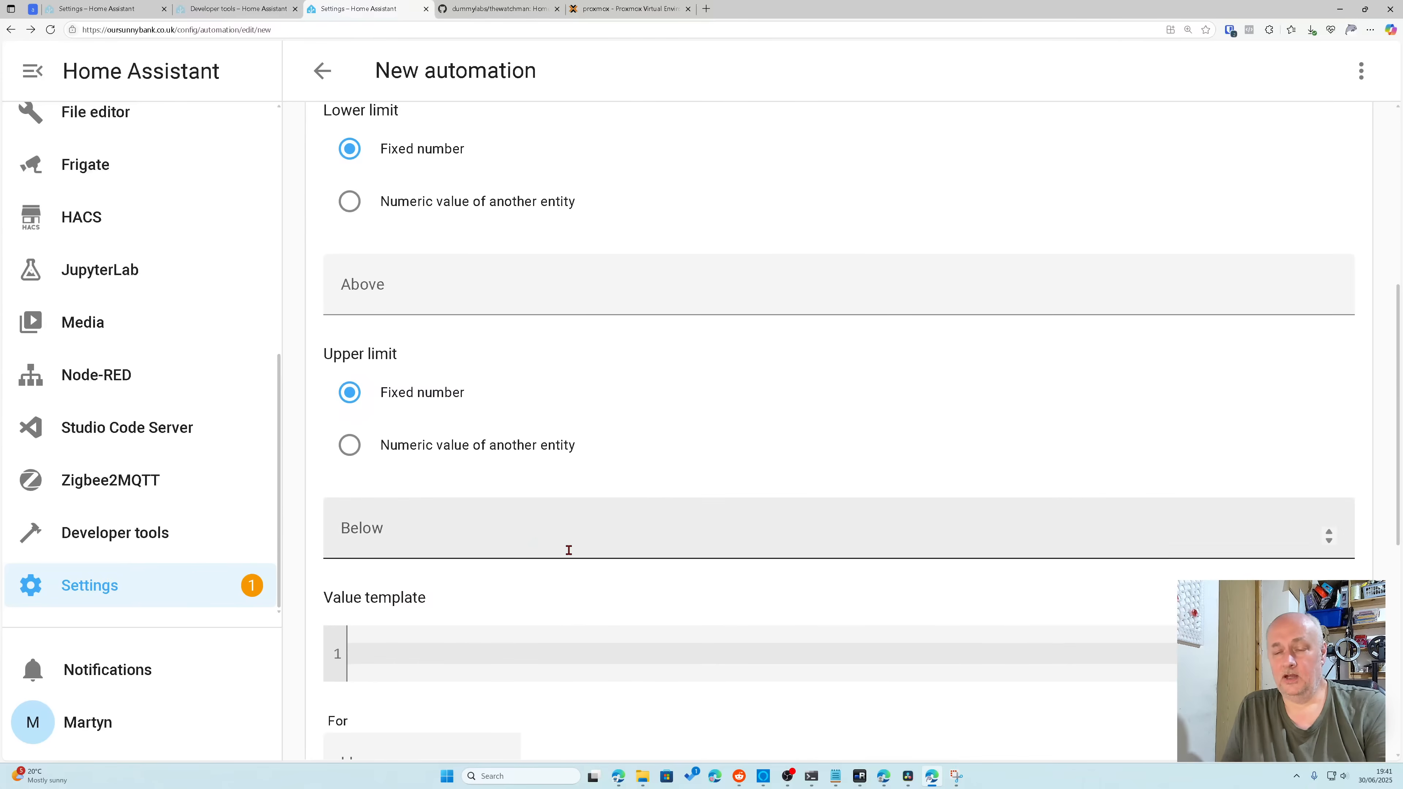
pyautogui.click(535, 532)
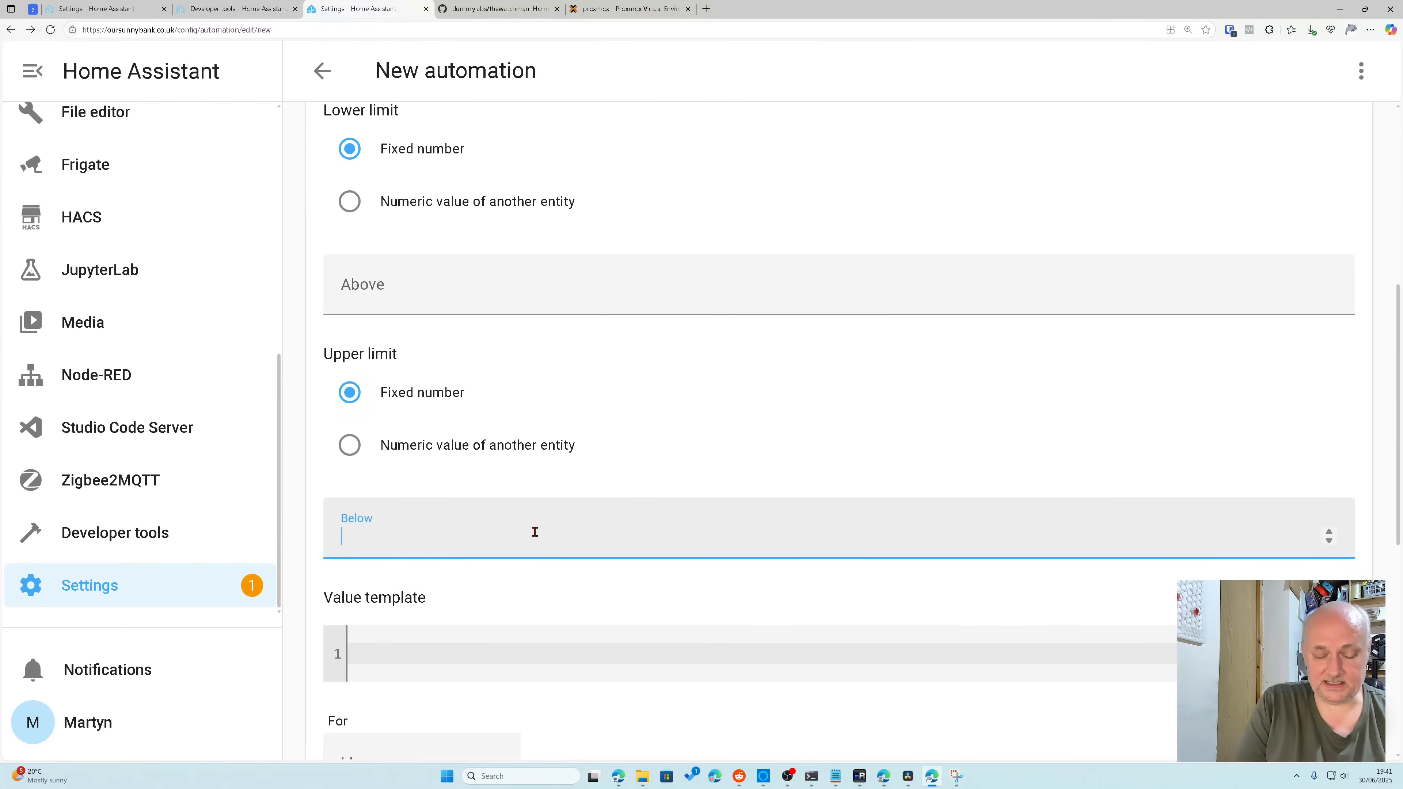
pyautogui.write('6')
# Step: Search the available actions for "script", examine the script actions offered and close the selection without adding one
pyautogui.scroll(-7, 614, 534)
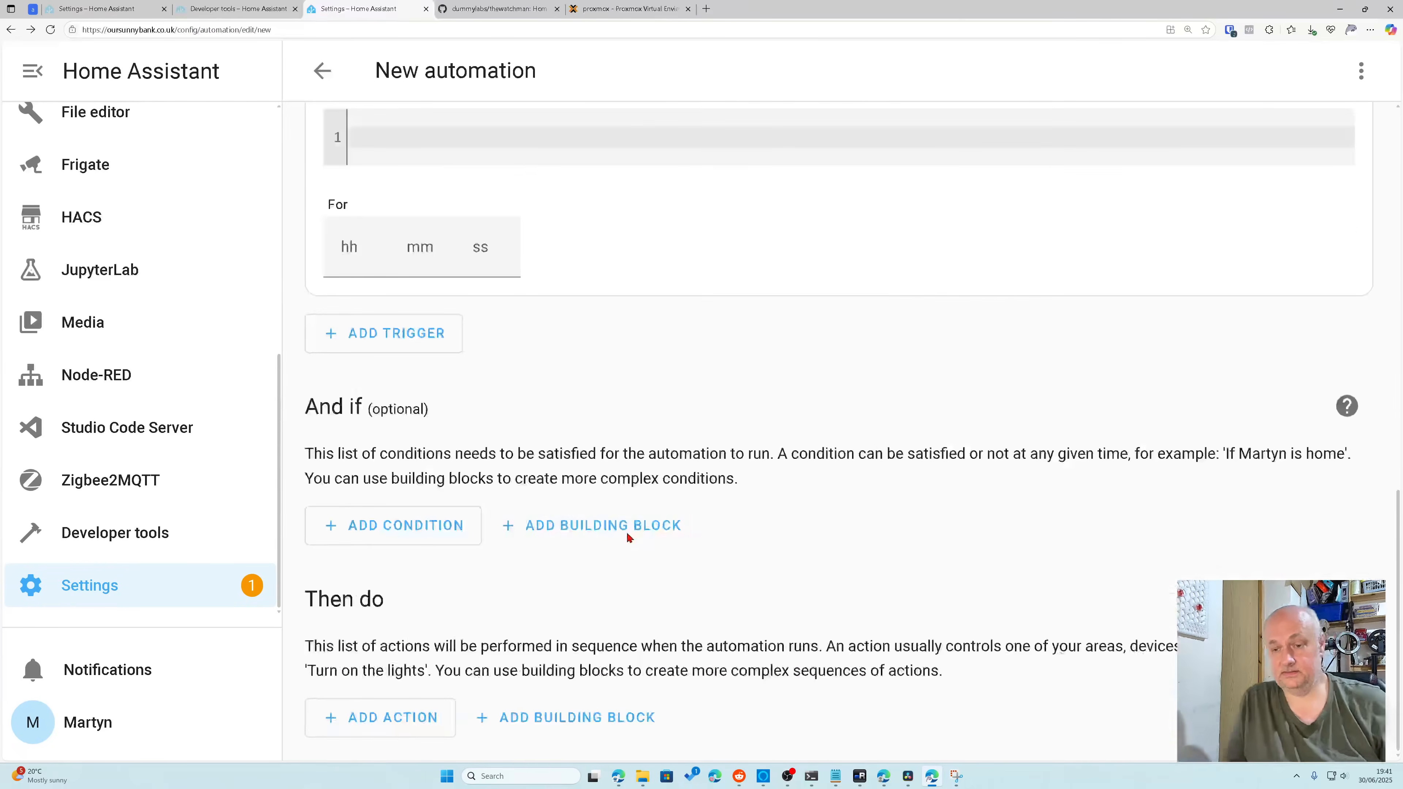
pyautogui.click(418, 719)
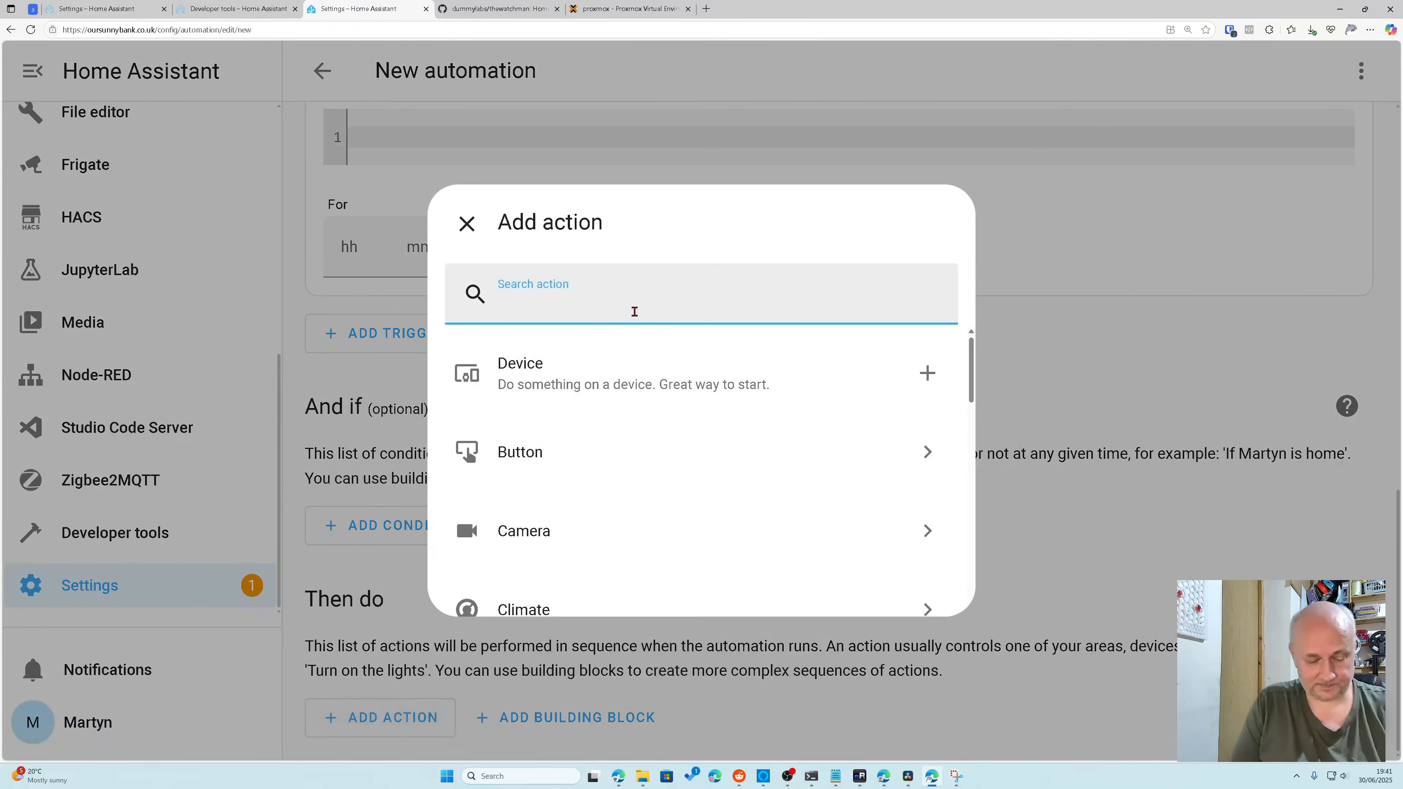
pyautogui.write('script')
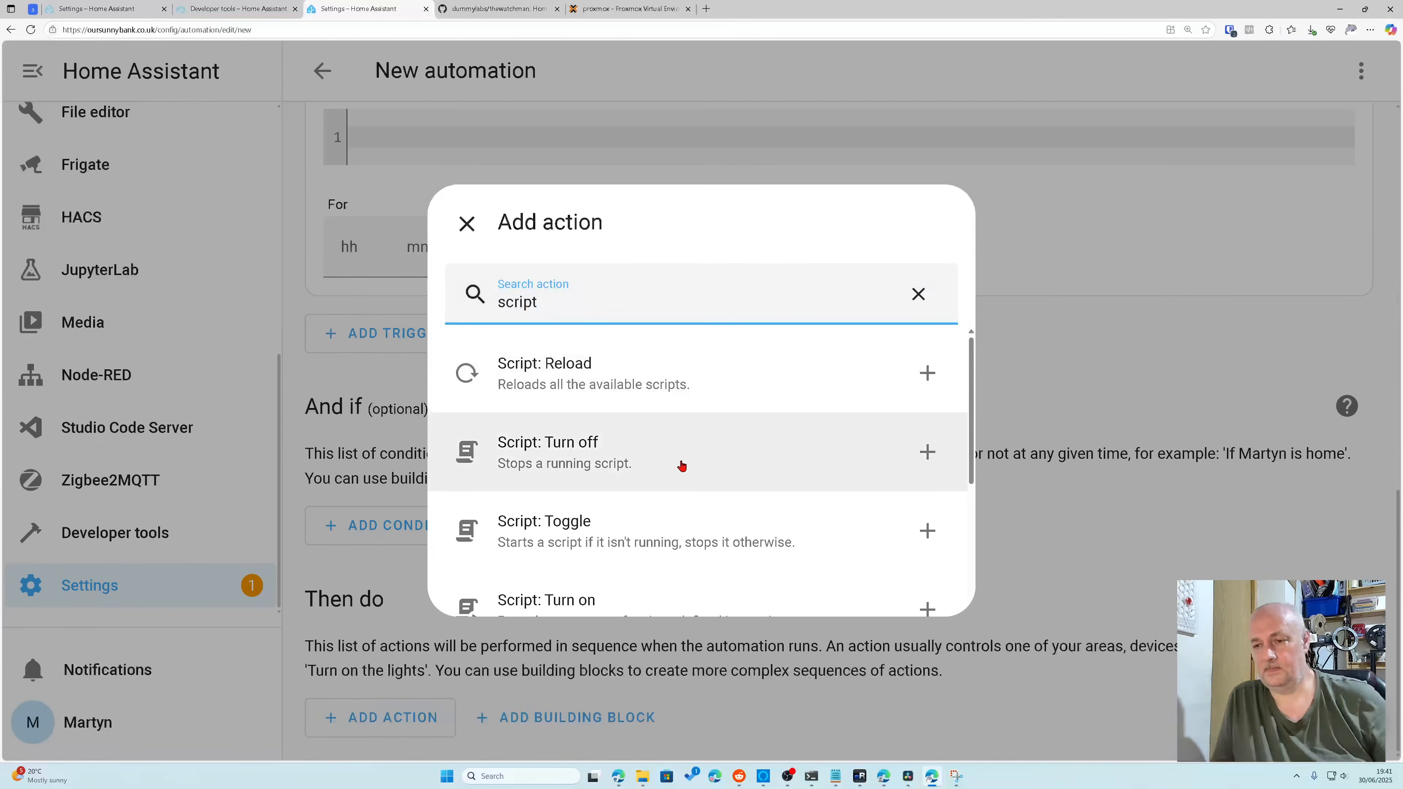
pyautogui.scroll(-3, 680, 467)
pyautogui.scroll(1, 718, 431)
pyautogui.scroll(2, 718, 431)
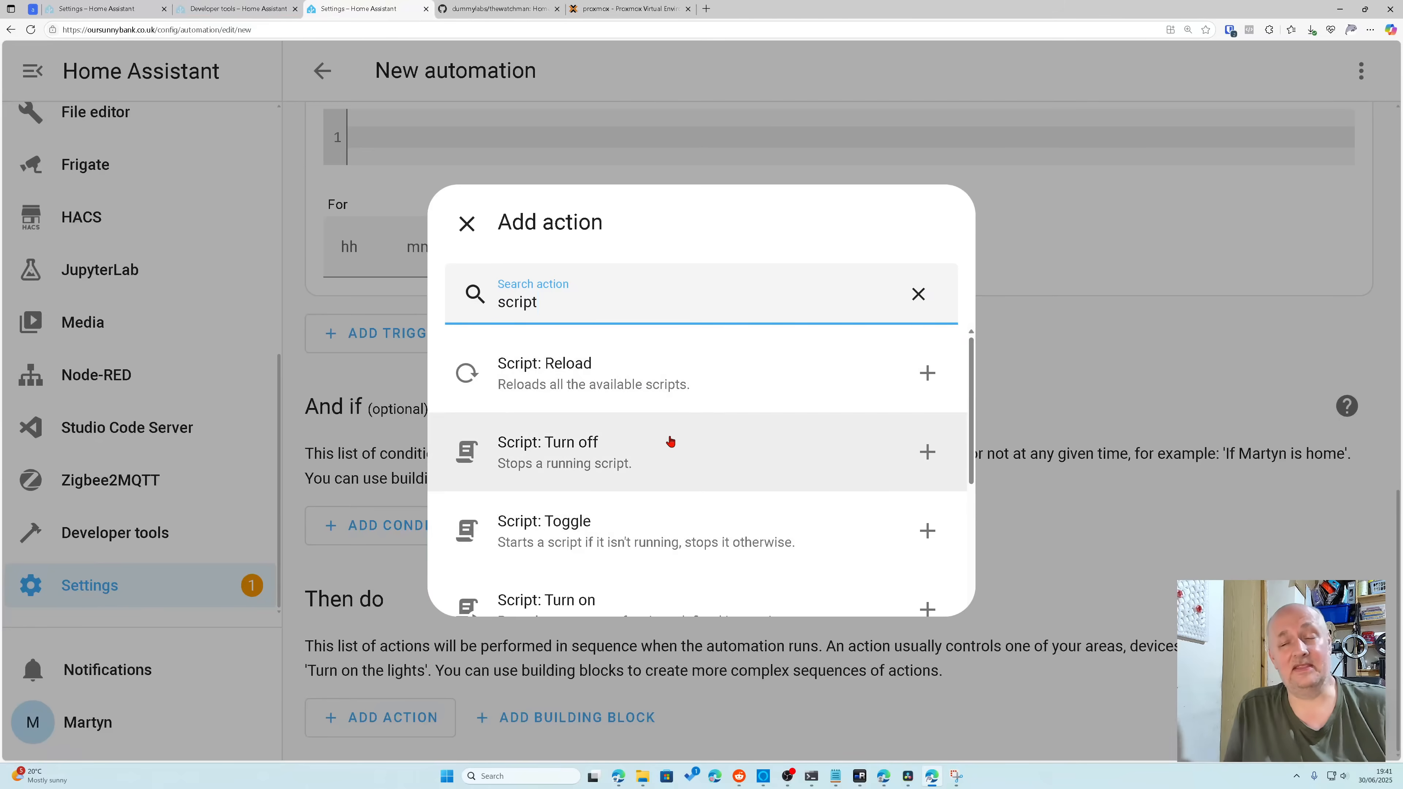
pyautogui.click(467, 223)
pyautogui.scroll(3, 608, 407)
pyautogui.scroll(5, 608, 407)
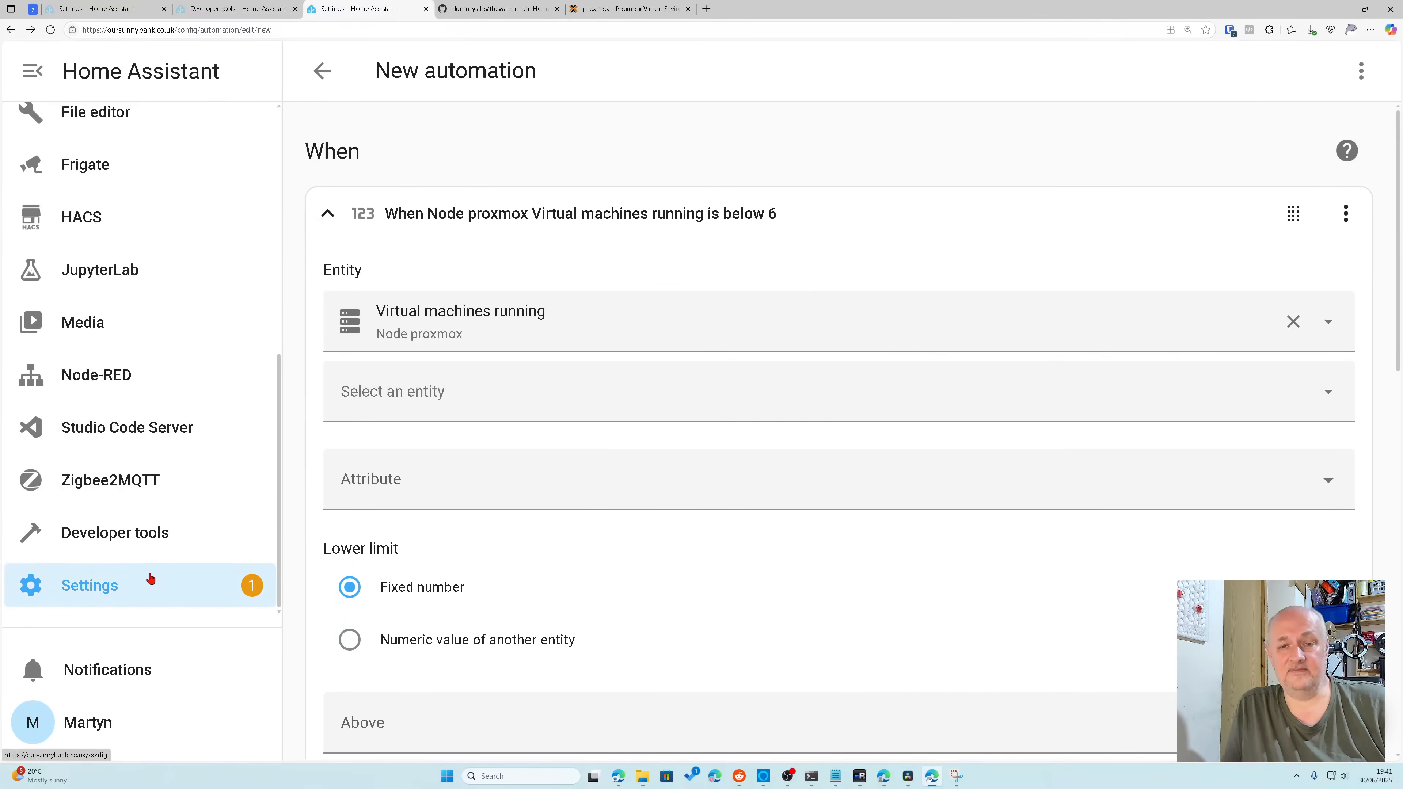
# Step: Save the automation under the name "New automation" and open the System Monitor dashboard
pyautogui.scroll(5, 150, 579)
pyautogui.click(114, 288)
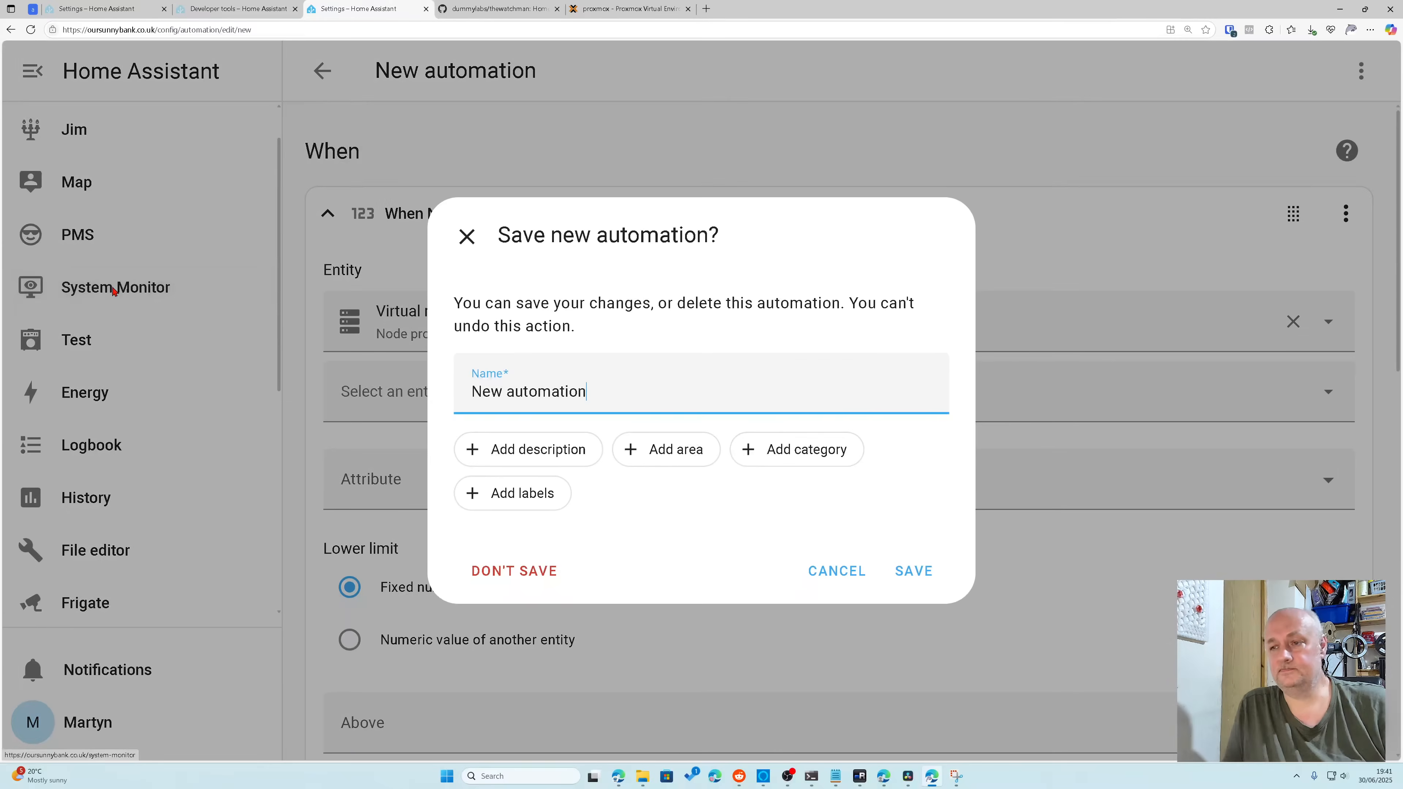
pyautogui.click(842, 578)
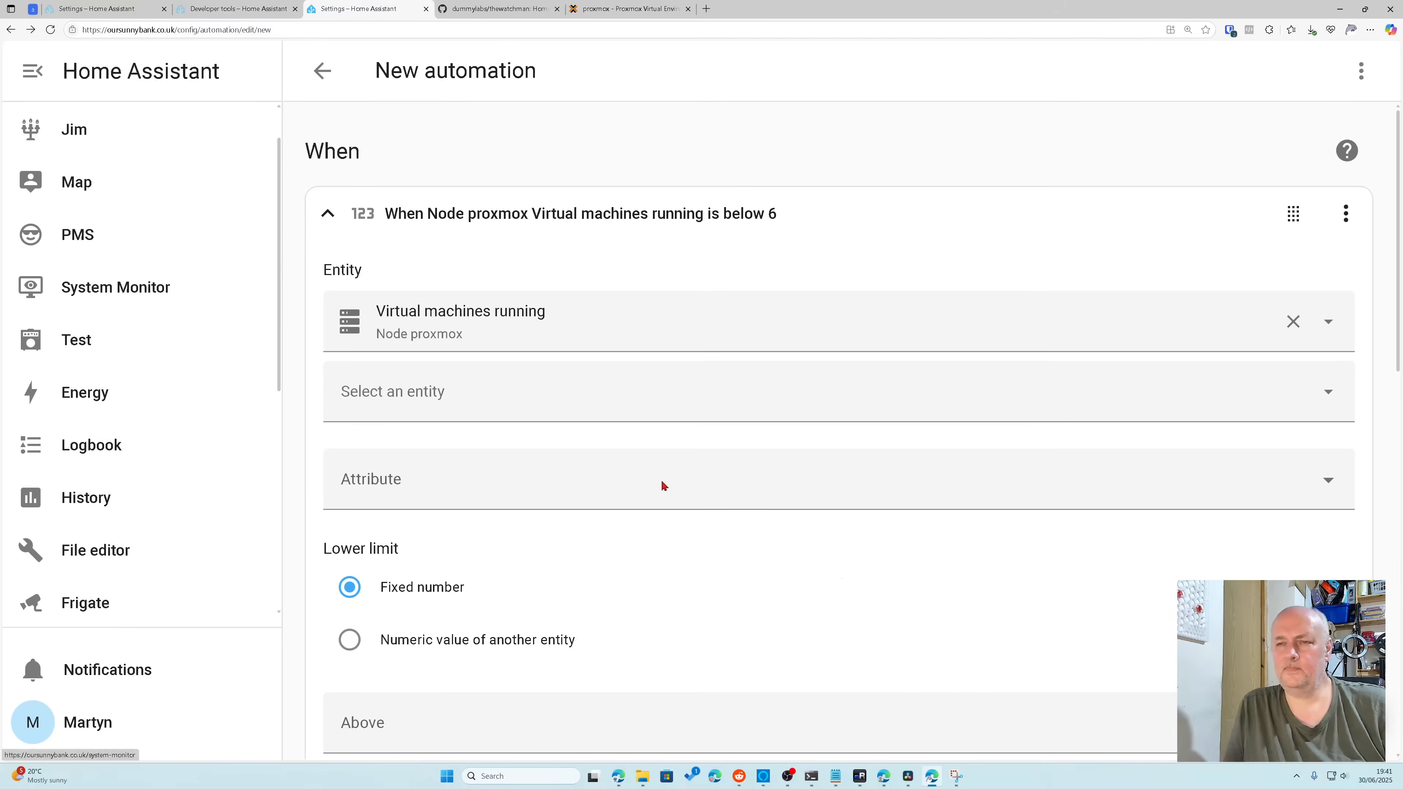
pyautogui.hotkey('ctrl', 's')
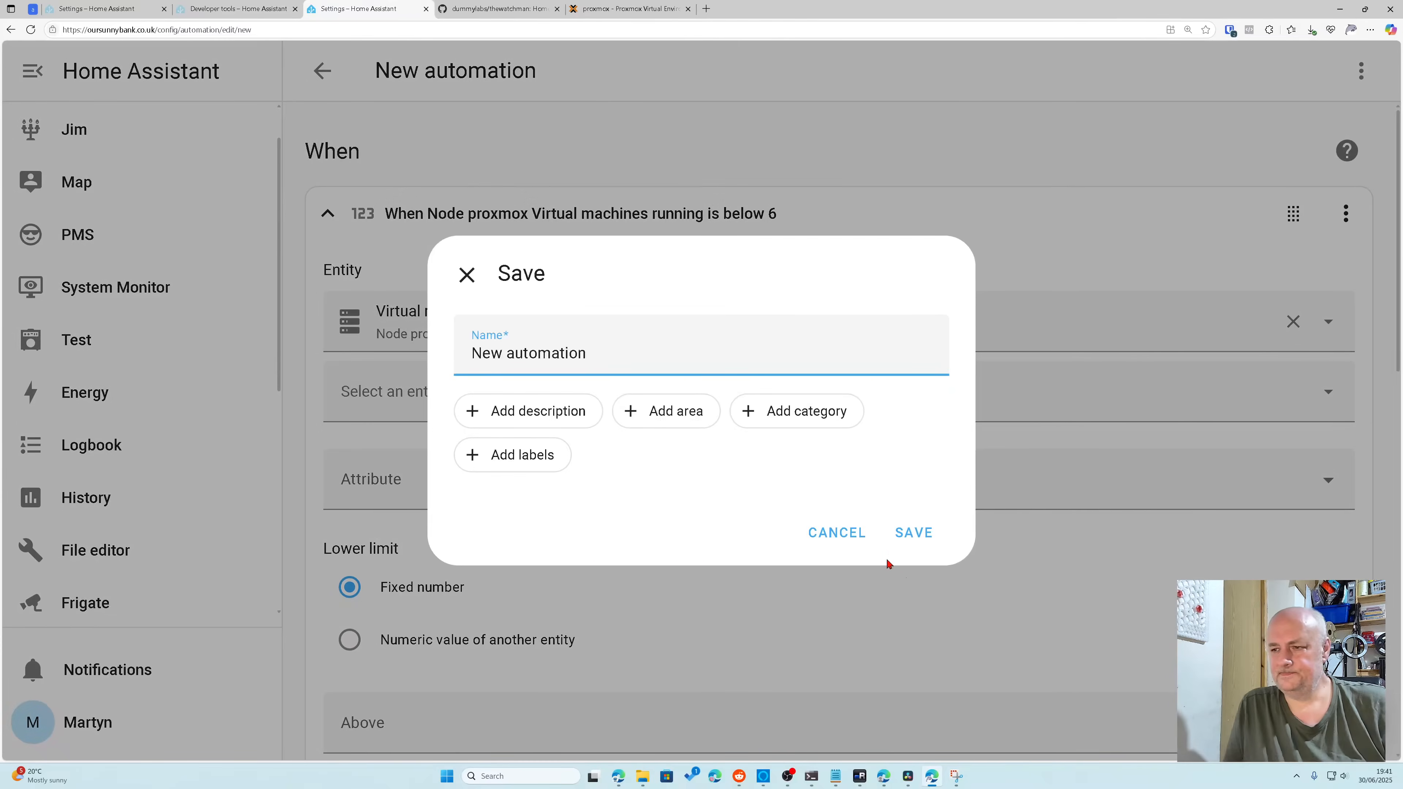
pyautogui.click(914, 534)
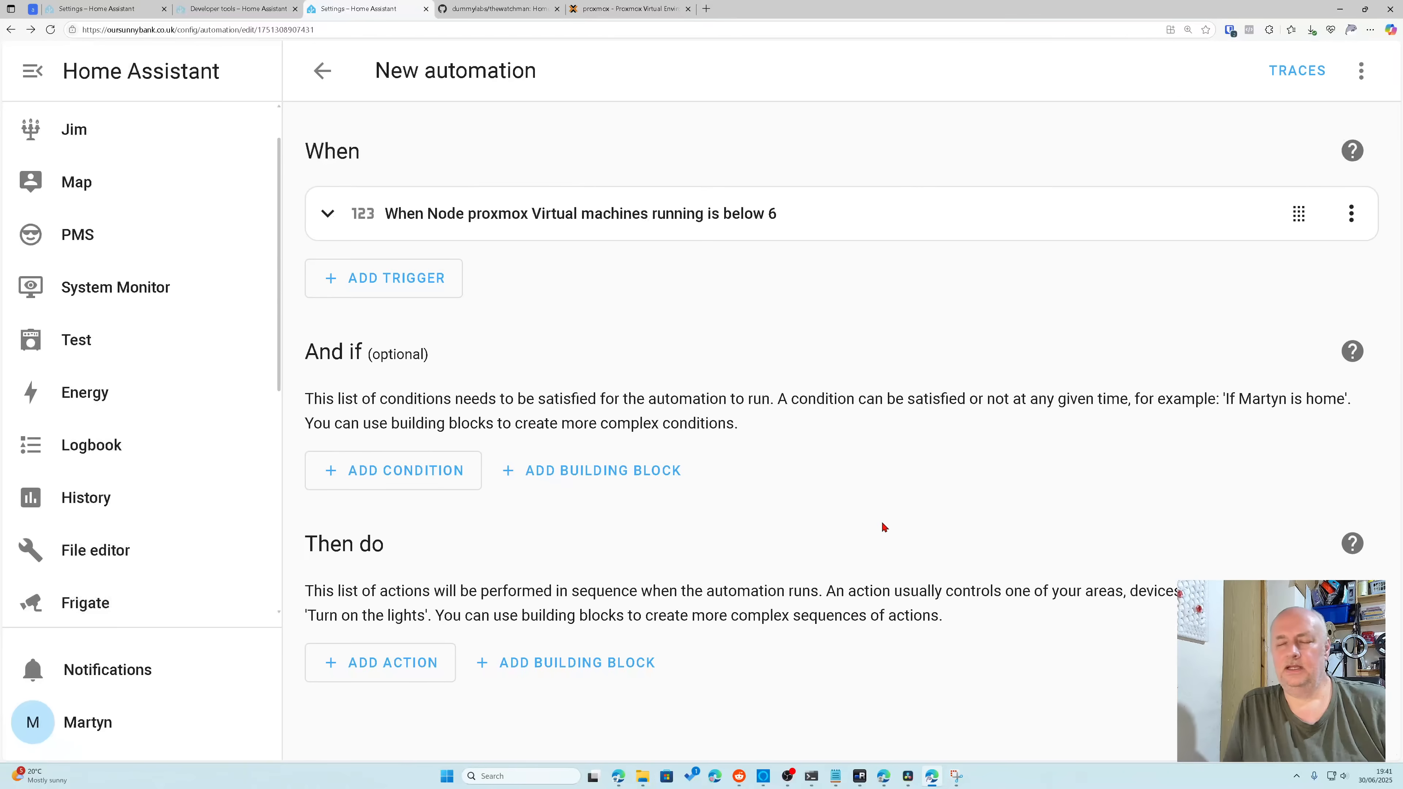
pyautogui.click(113, 288)
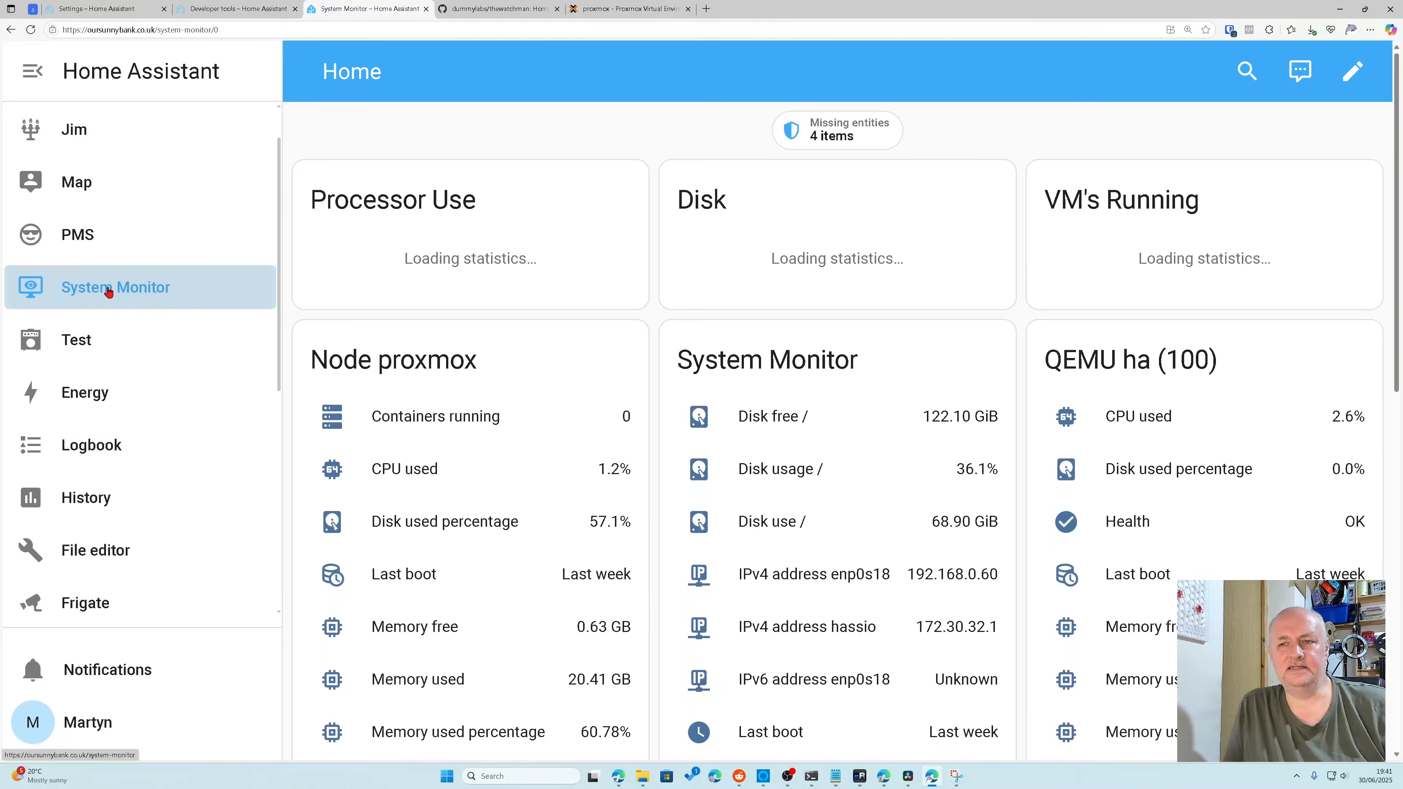
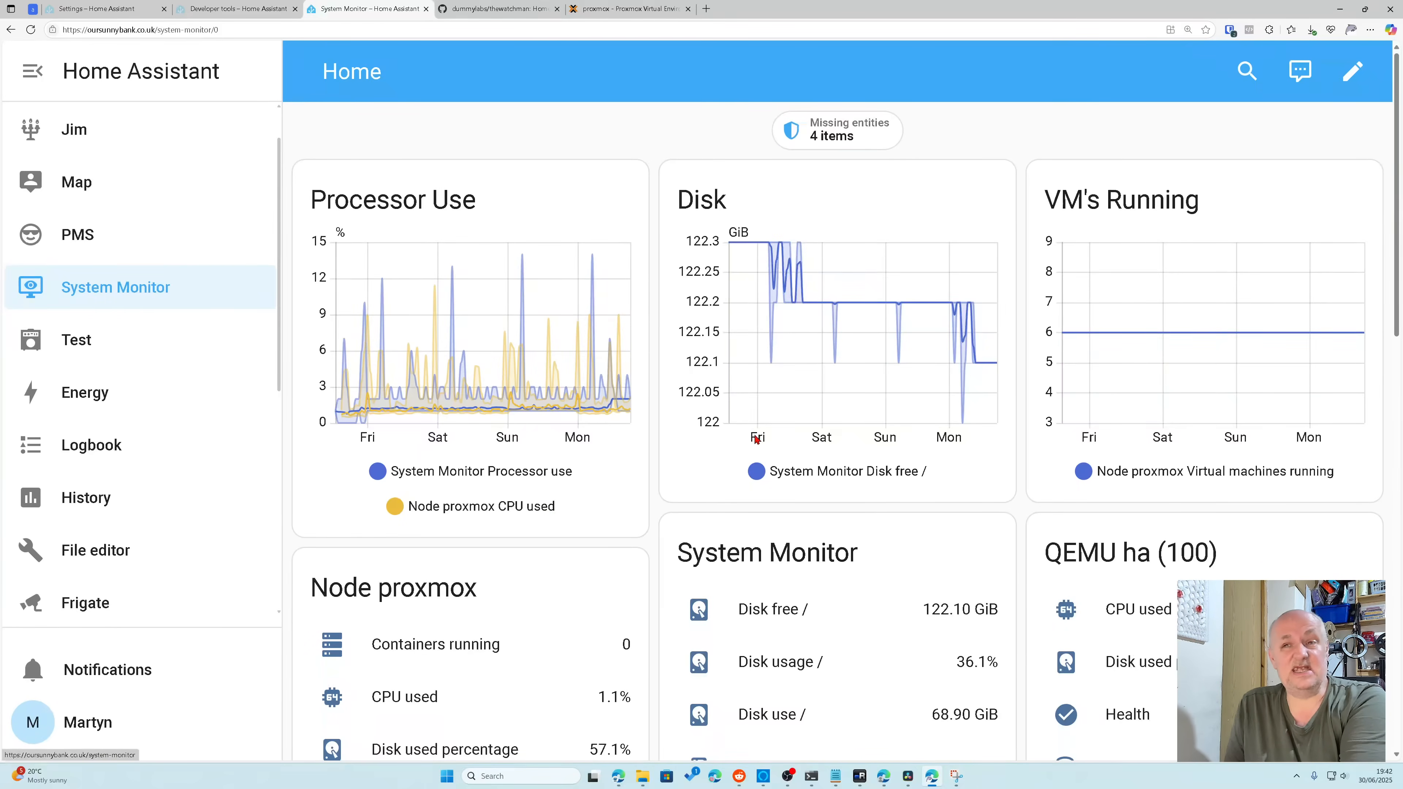
# Step: Review the System Monitor dashboard's graphs, the Node proxmox, System Monitor and QEMU ha cards, and the Watchman report cards
pyautogui.scroll(-5, 517, 432)
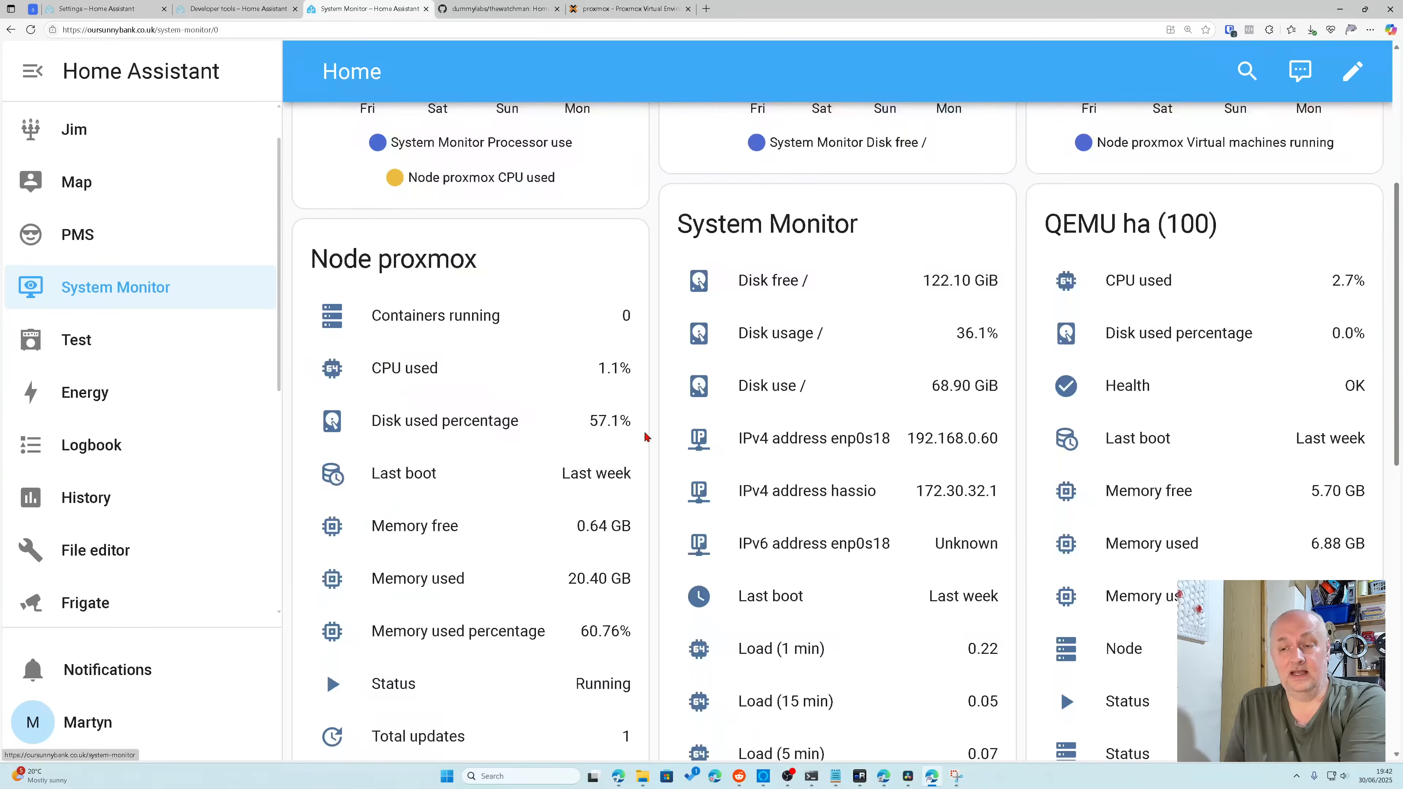
pyautogui.scroll(-2, 718, 575)
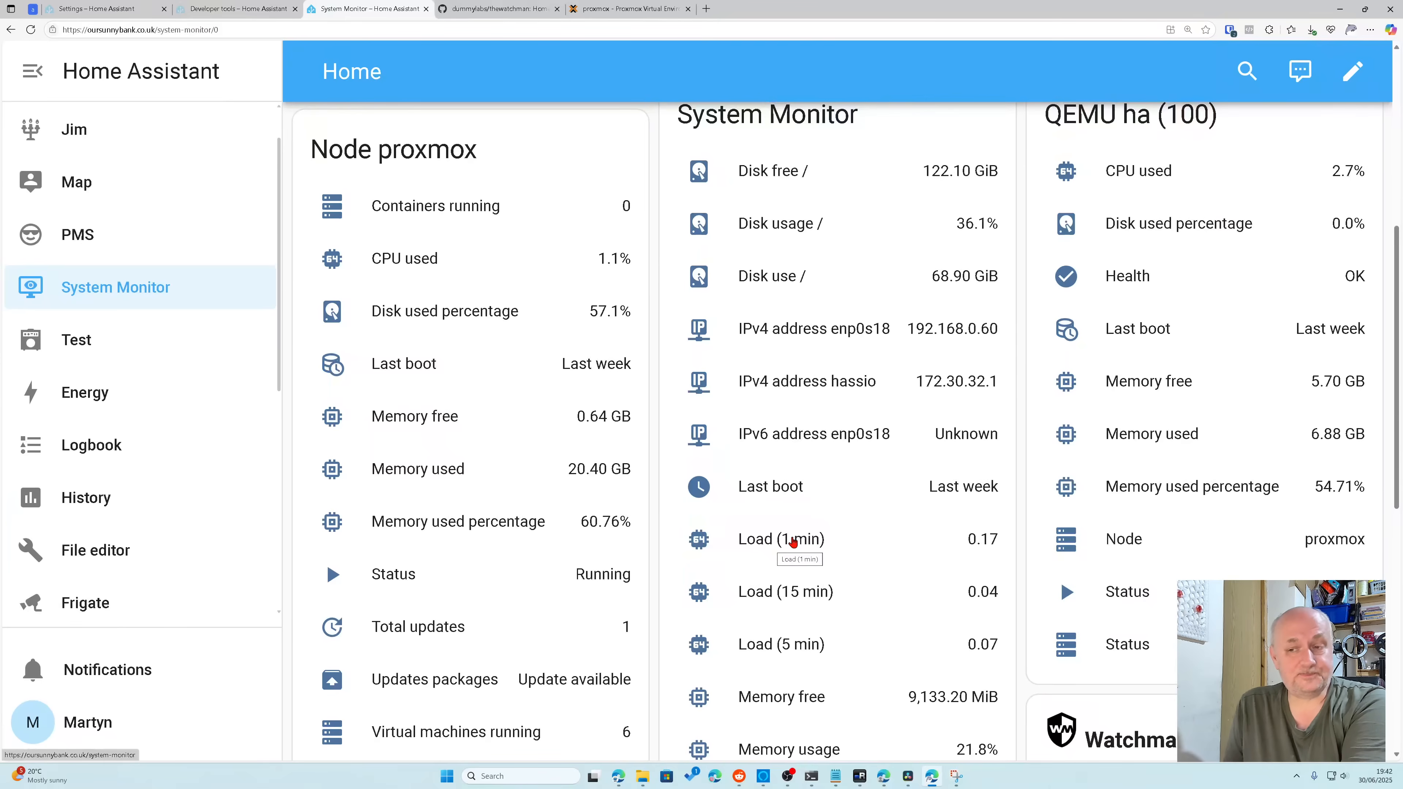
pyautogui.scroll(-4, 793, 540)
pyautogui.scroll(4, 777, 539)
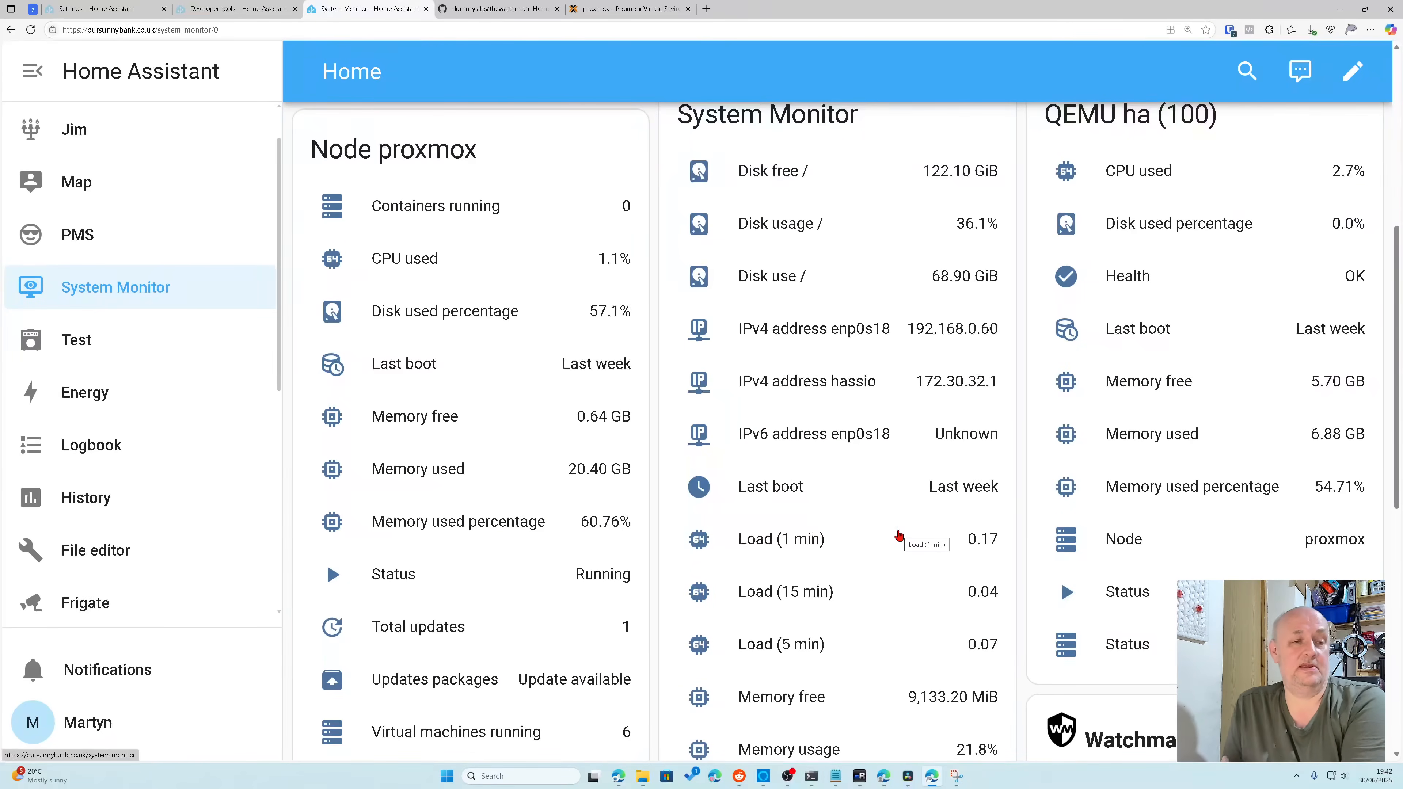
pyautogui.scroll(6, 898, 535)
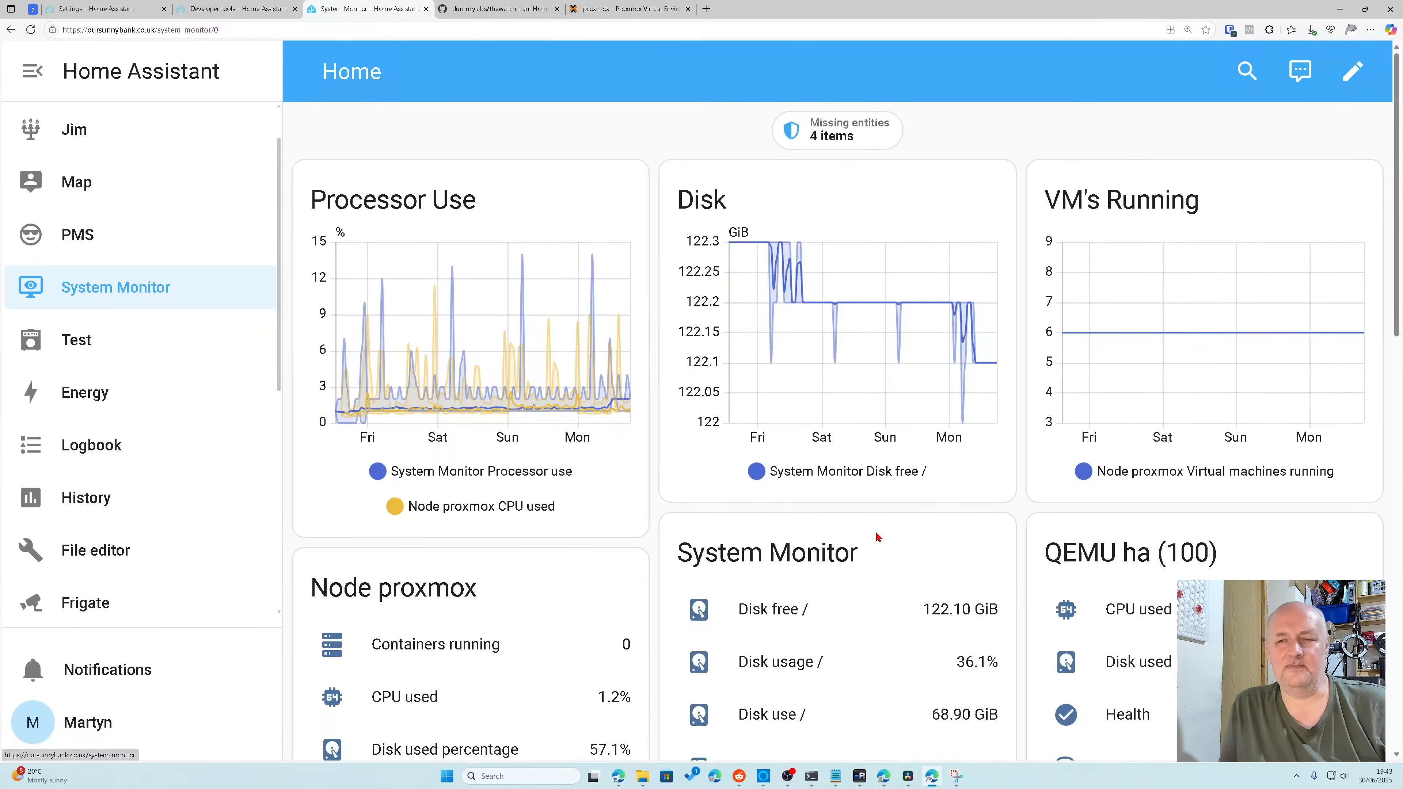
pyautogui.scroll(-10, 795, 511)
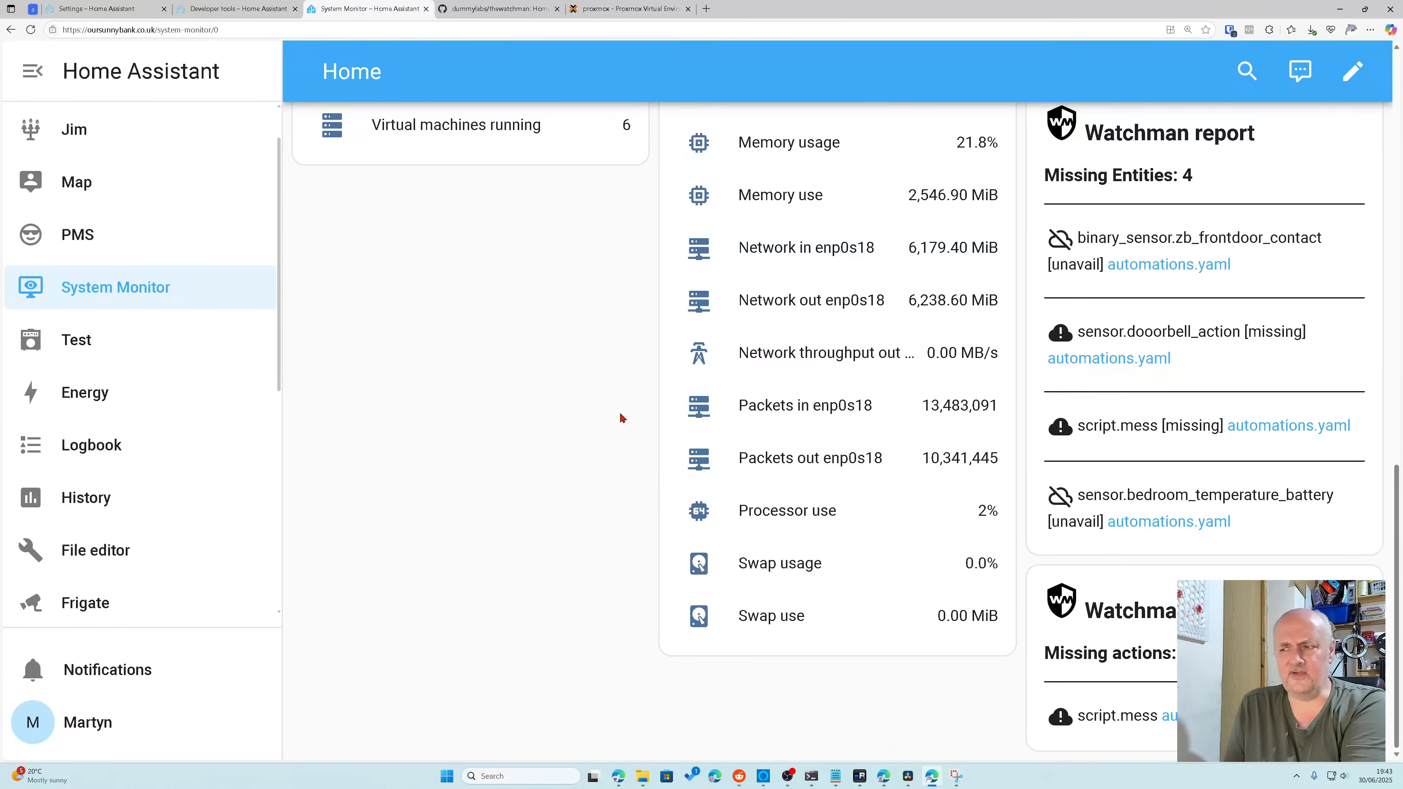
pyautogui.scroll(10, 621, 418)
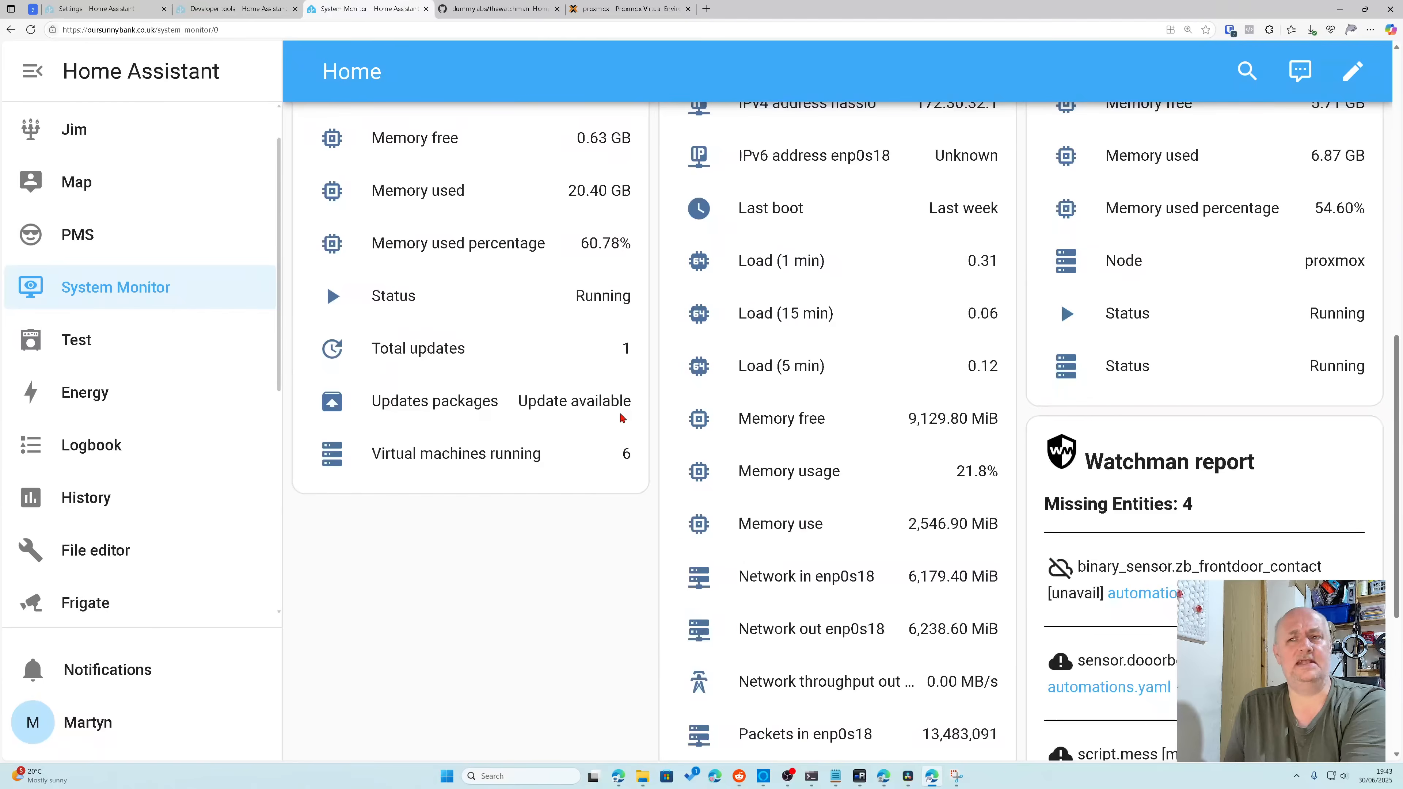
pyautogui.scroll(4, 622, 419)
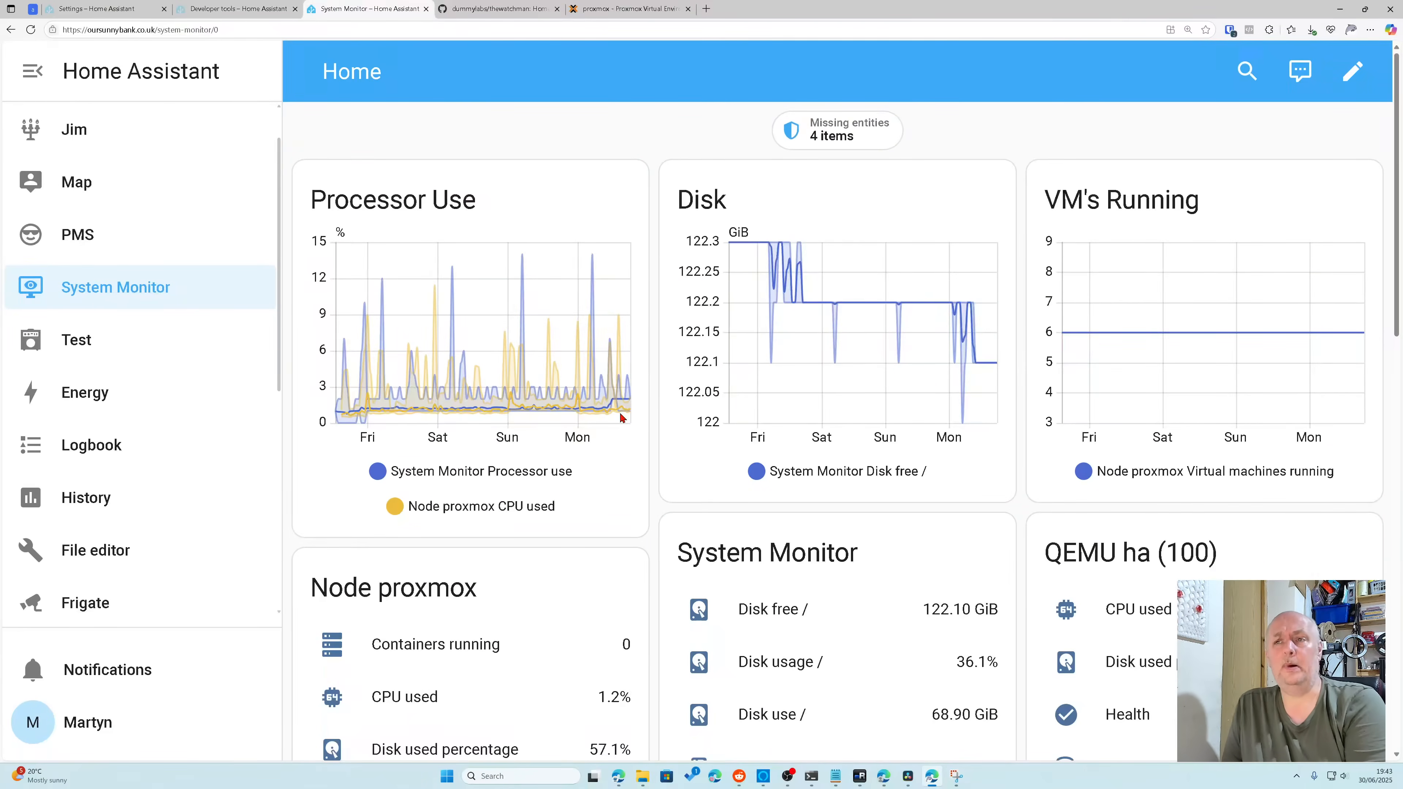
# Step: Examine the Sensors section and the surrounding documentation in the Watchman README on GitHub
pyautogui.moveTo(591, 333)
pyautogui.click(500, 9)
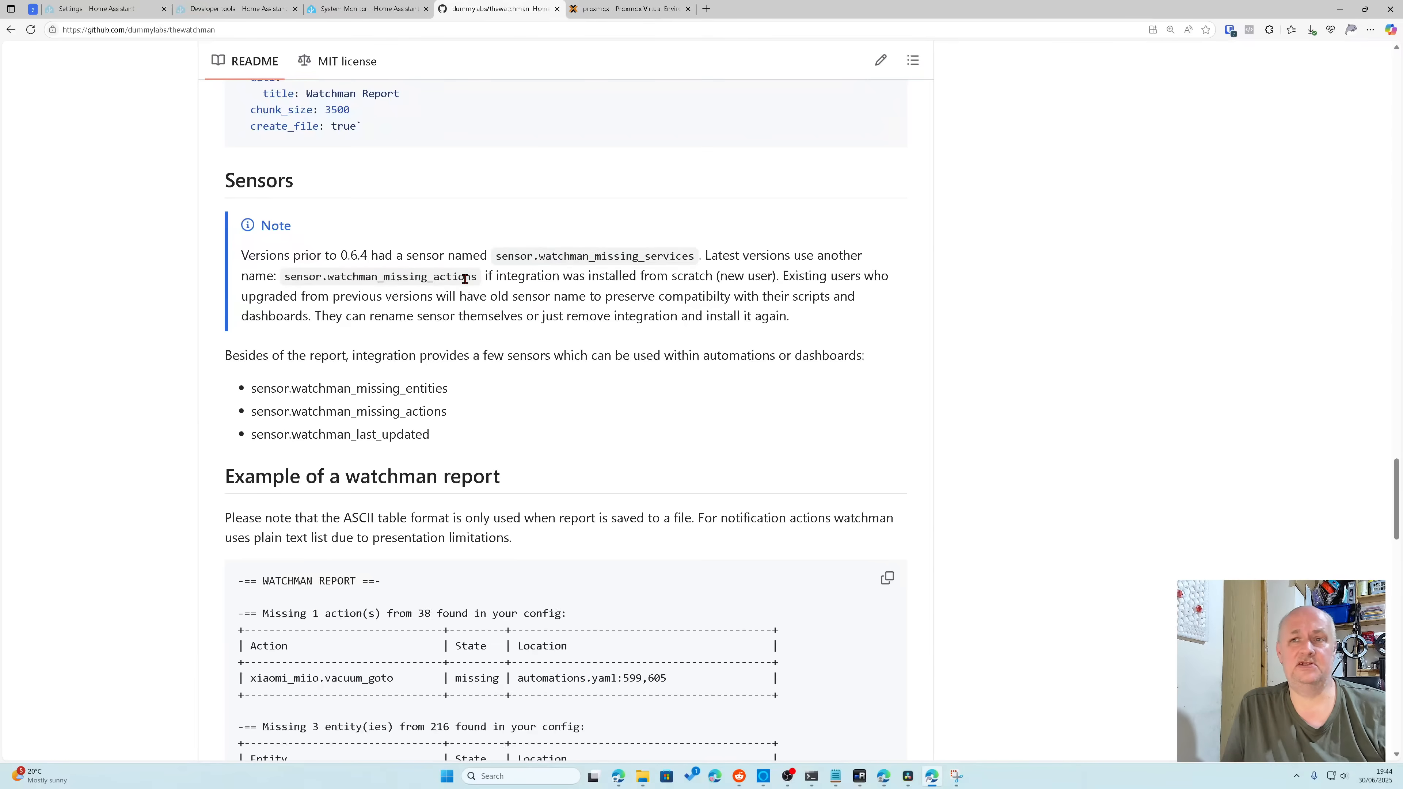
pyautogui.scroll(20, 492, 288)
pyautogui.scroll(-20, 520, 293)
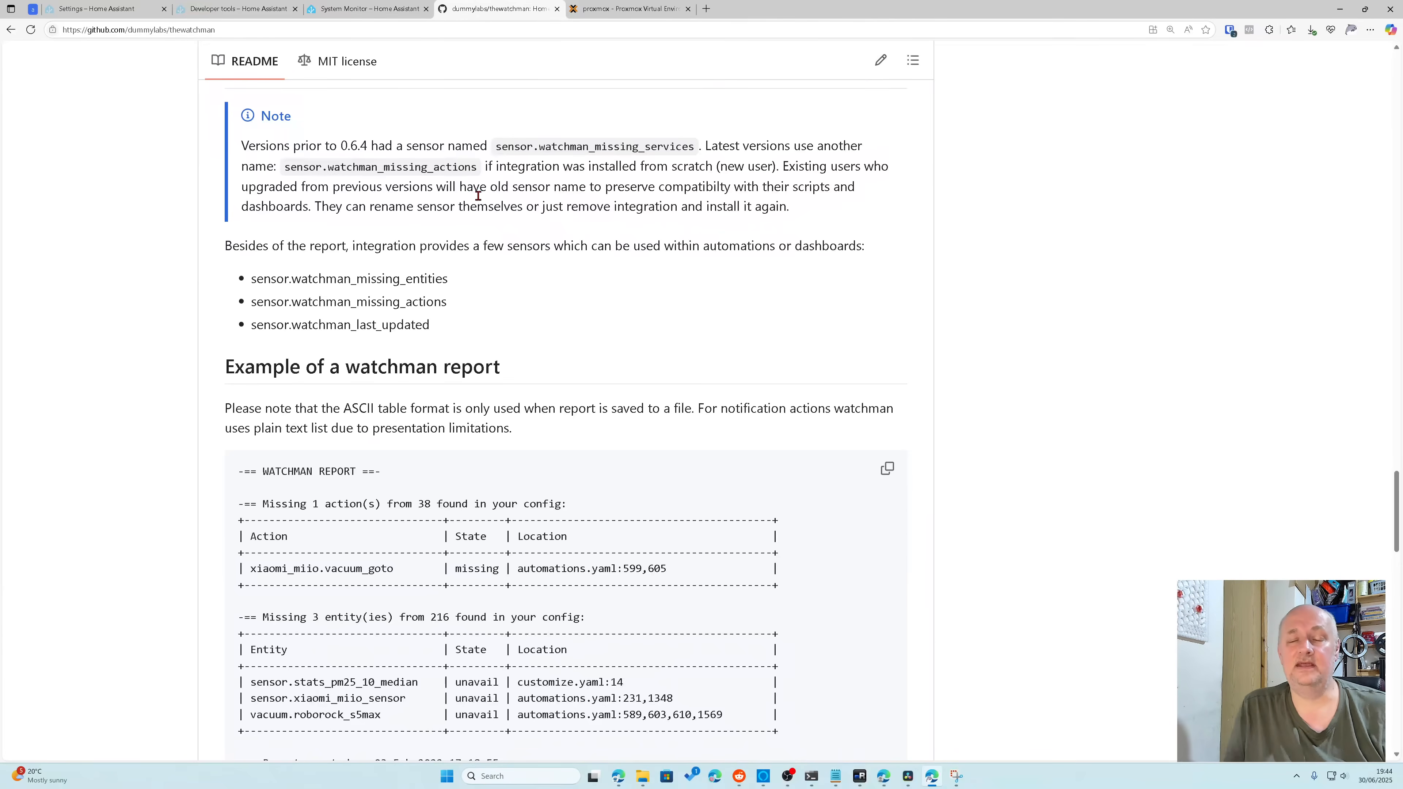
# Step: Return to Home Assistant and open the Watchman integration in the Devices & services settings
pyautogui.click(362, 8)
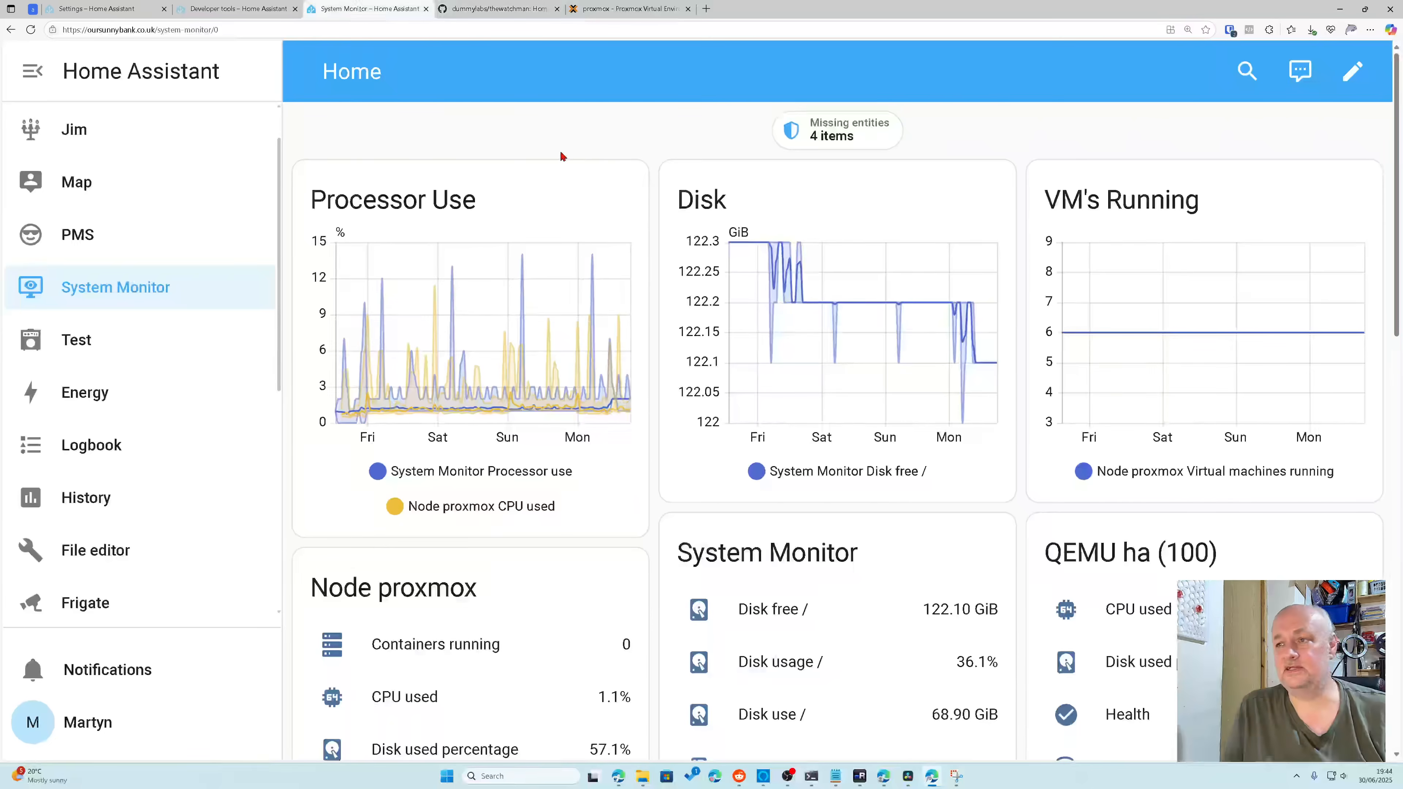
pyautogui.scroll(-5, 173, 344)
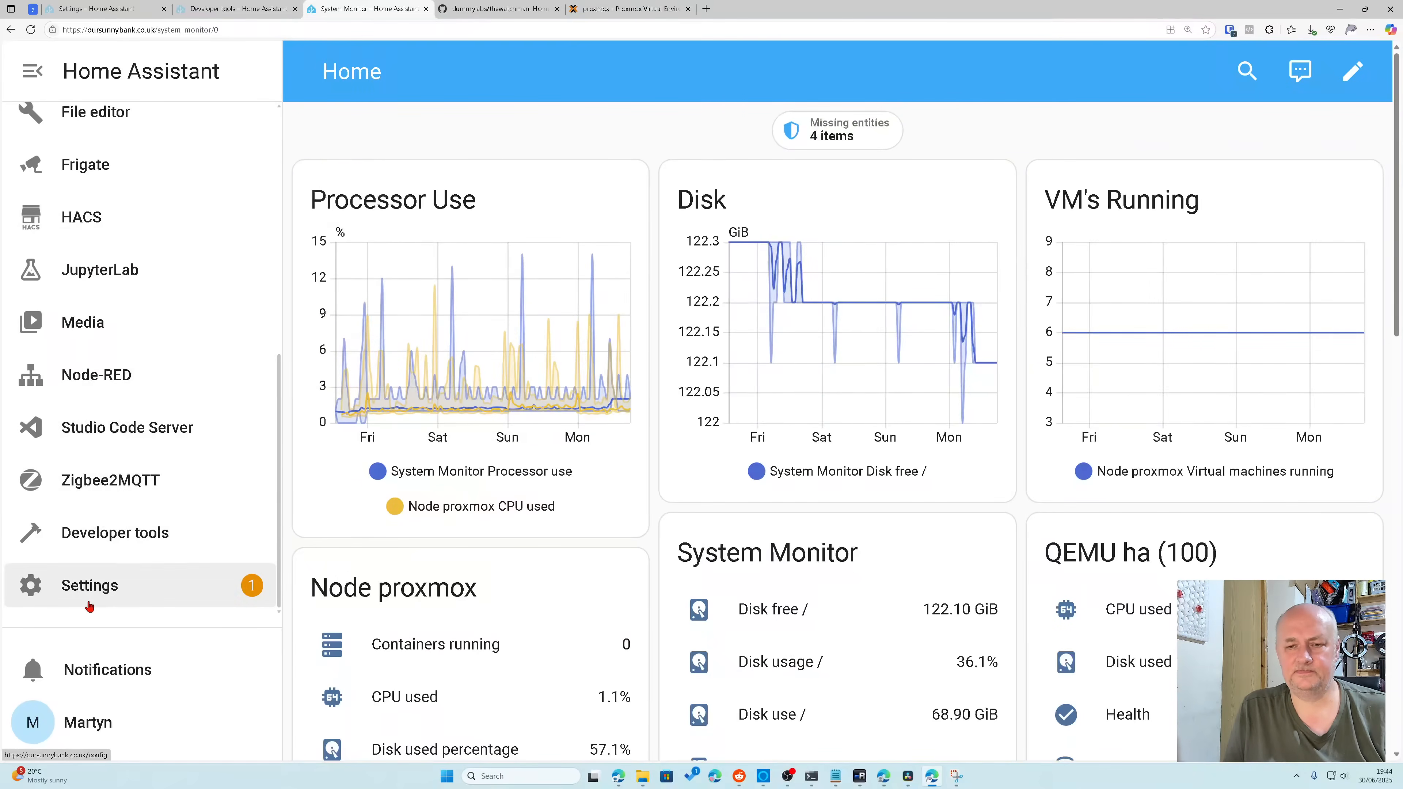
pyautogui.click(89, 585)
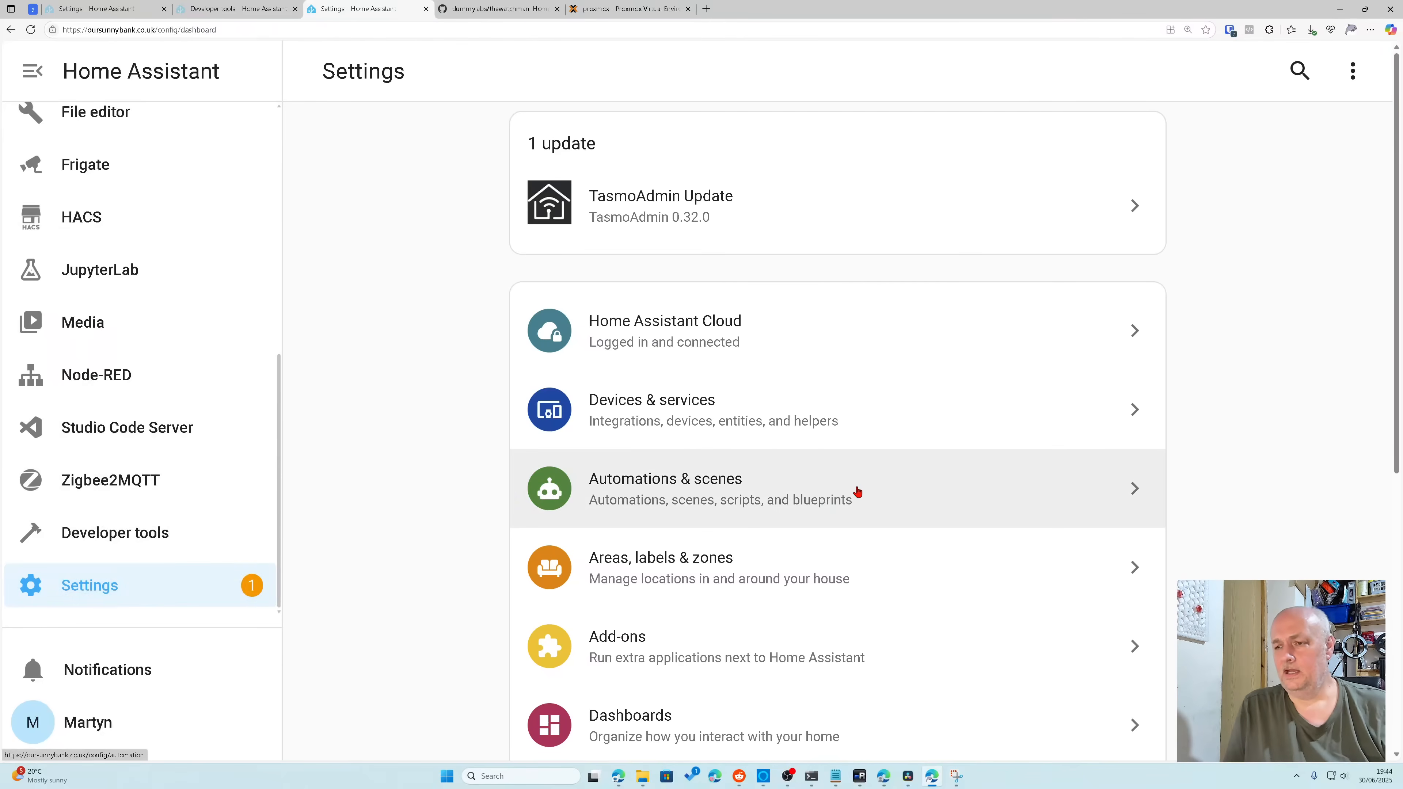
pyautogui.click(685, 418)
pyautogui.scroll(-10, 851, 448)
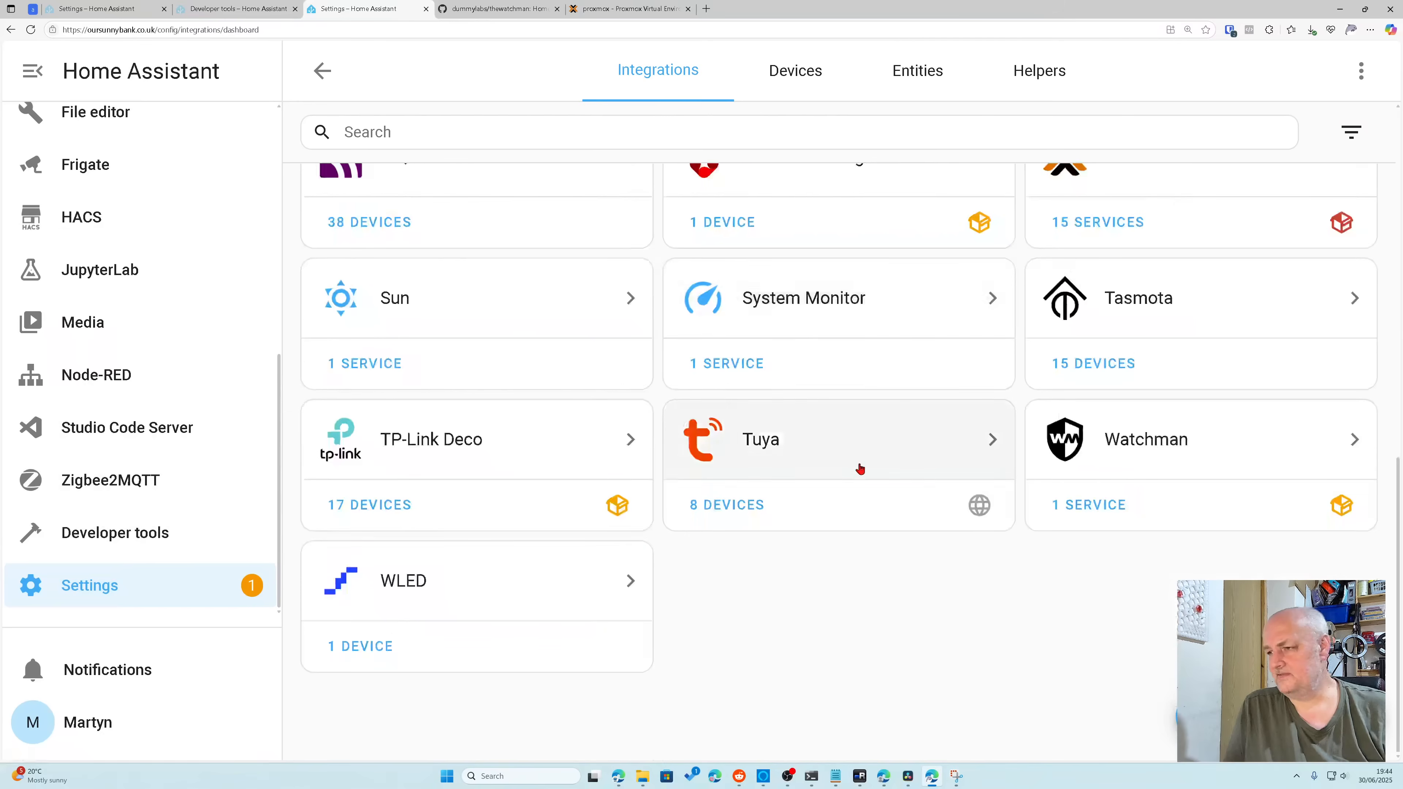
pyautogui.click(1133, 448)
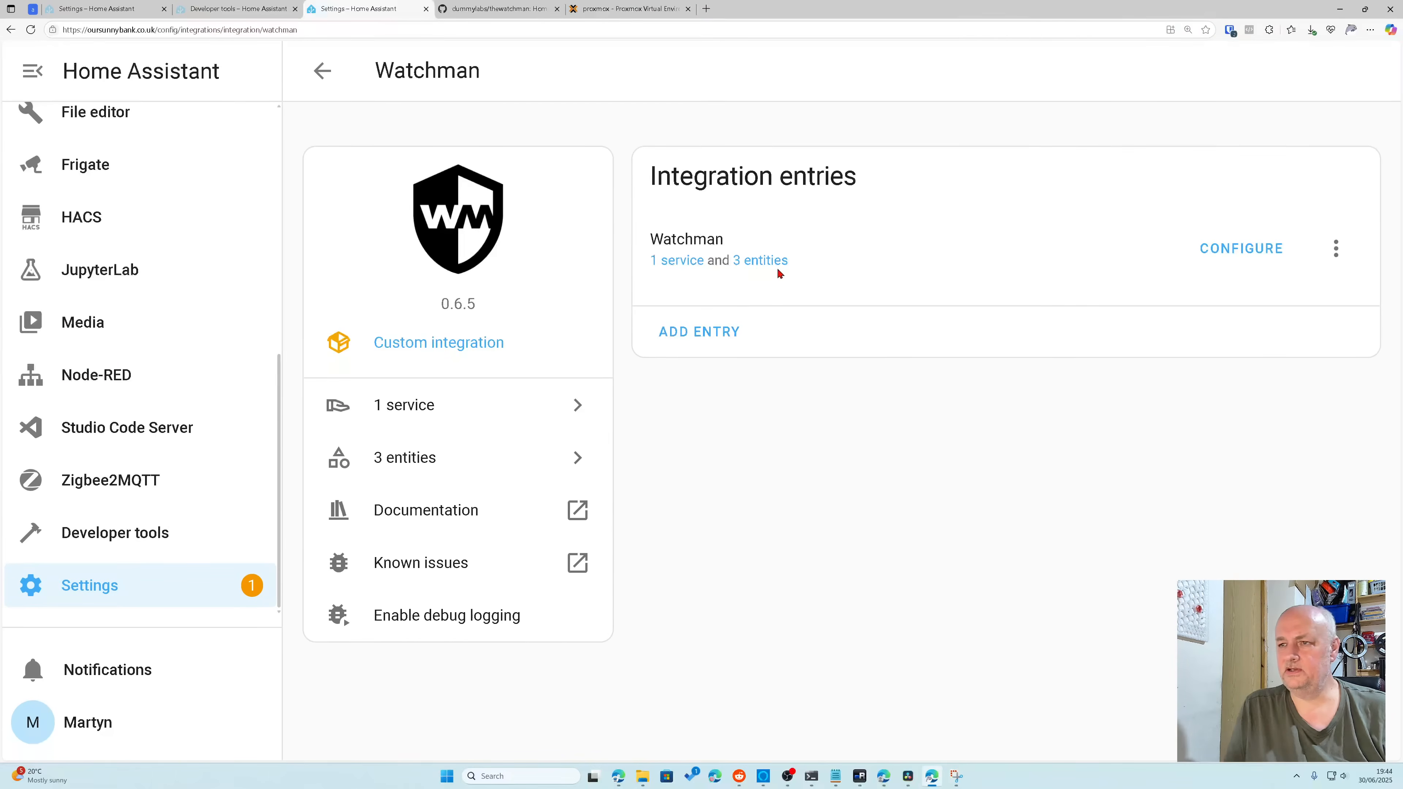
# Step: Open the settings of the watchman_missing_services entity from Watchman's entities, check its entity ID and update the entity
pyautogui.click(756, 264)
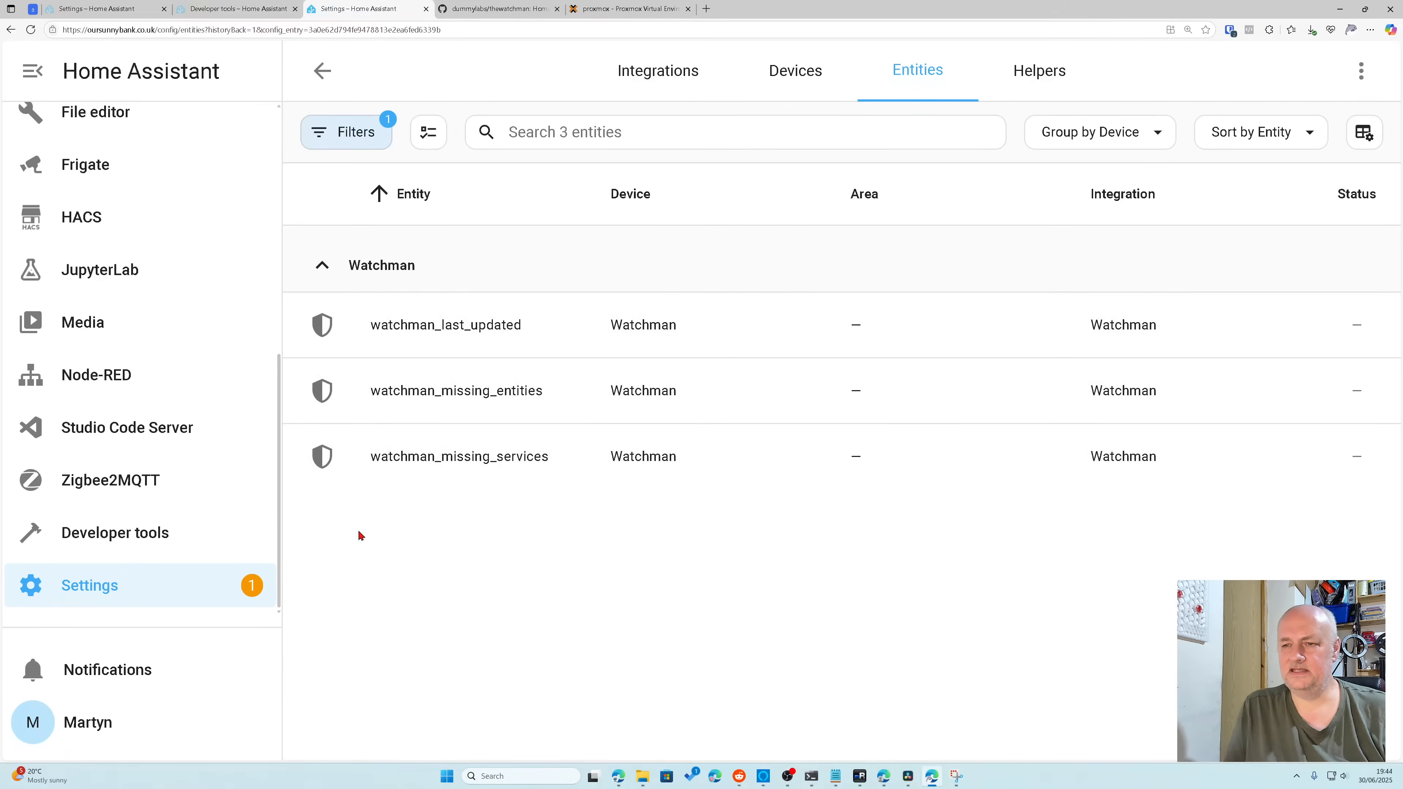
pyautogui.click(463, 467)
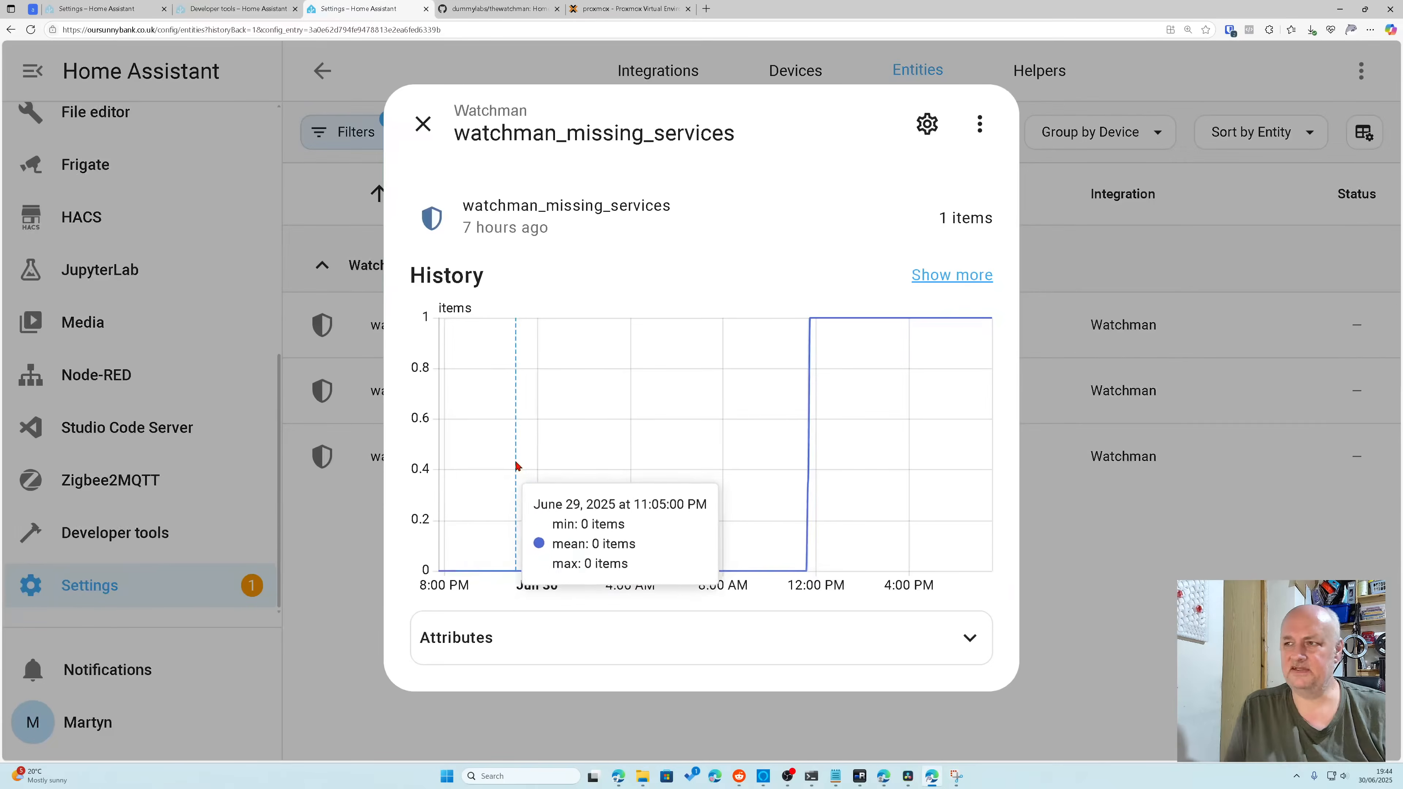
pyautogui.click(925, 130)
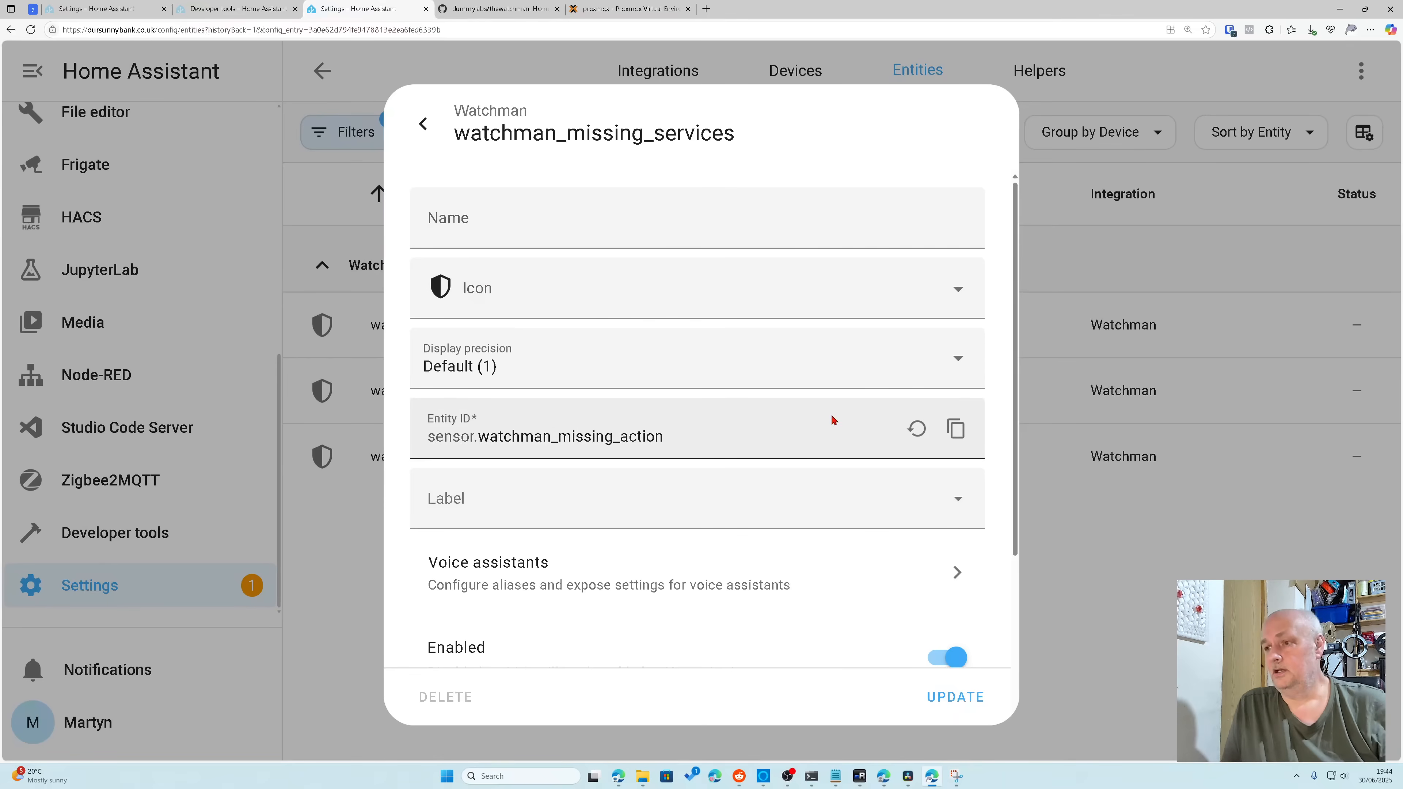
pyautogui.click(976, 711)
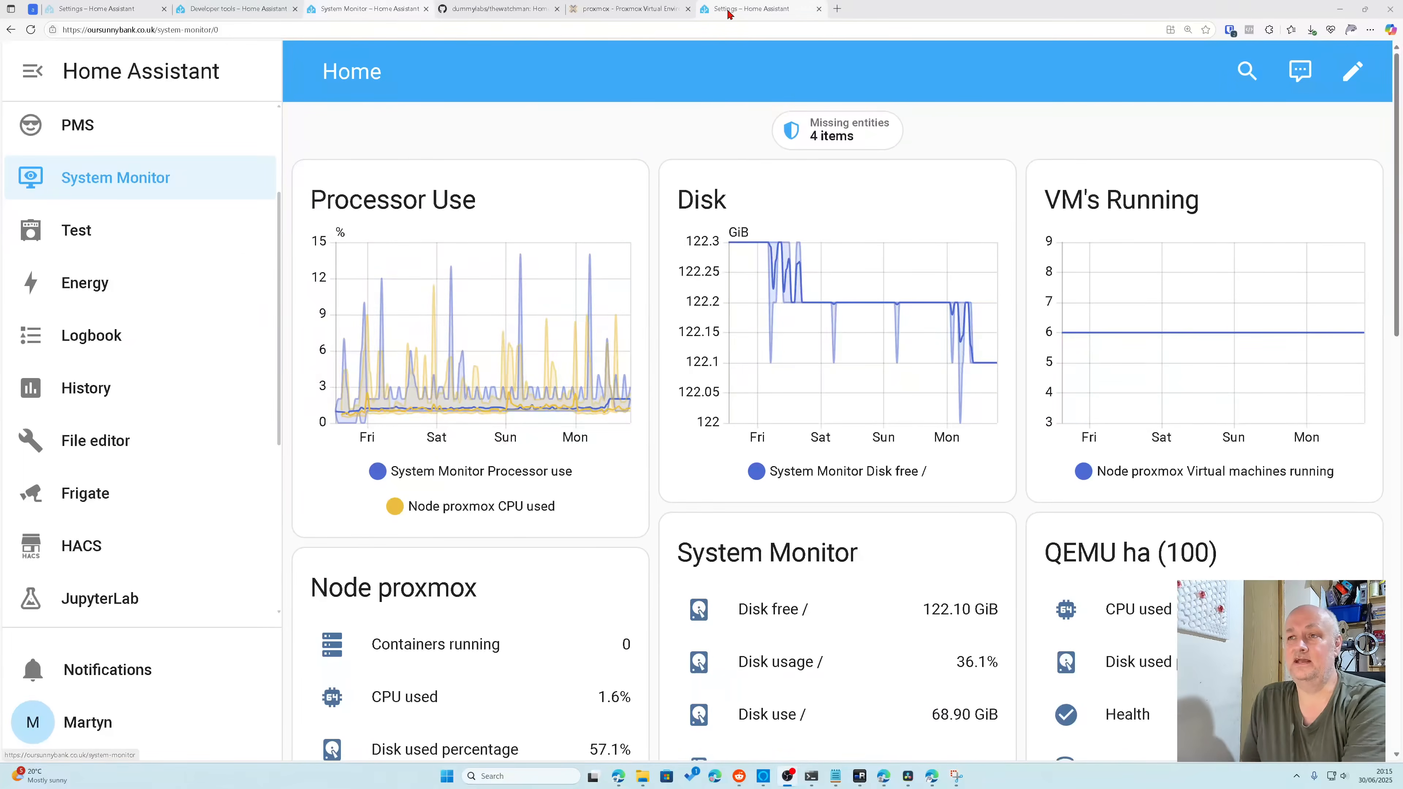
pyautogui.click(742, 12)
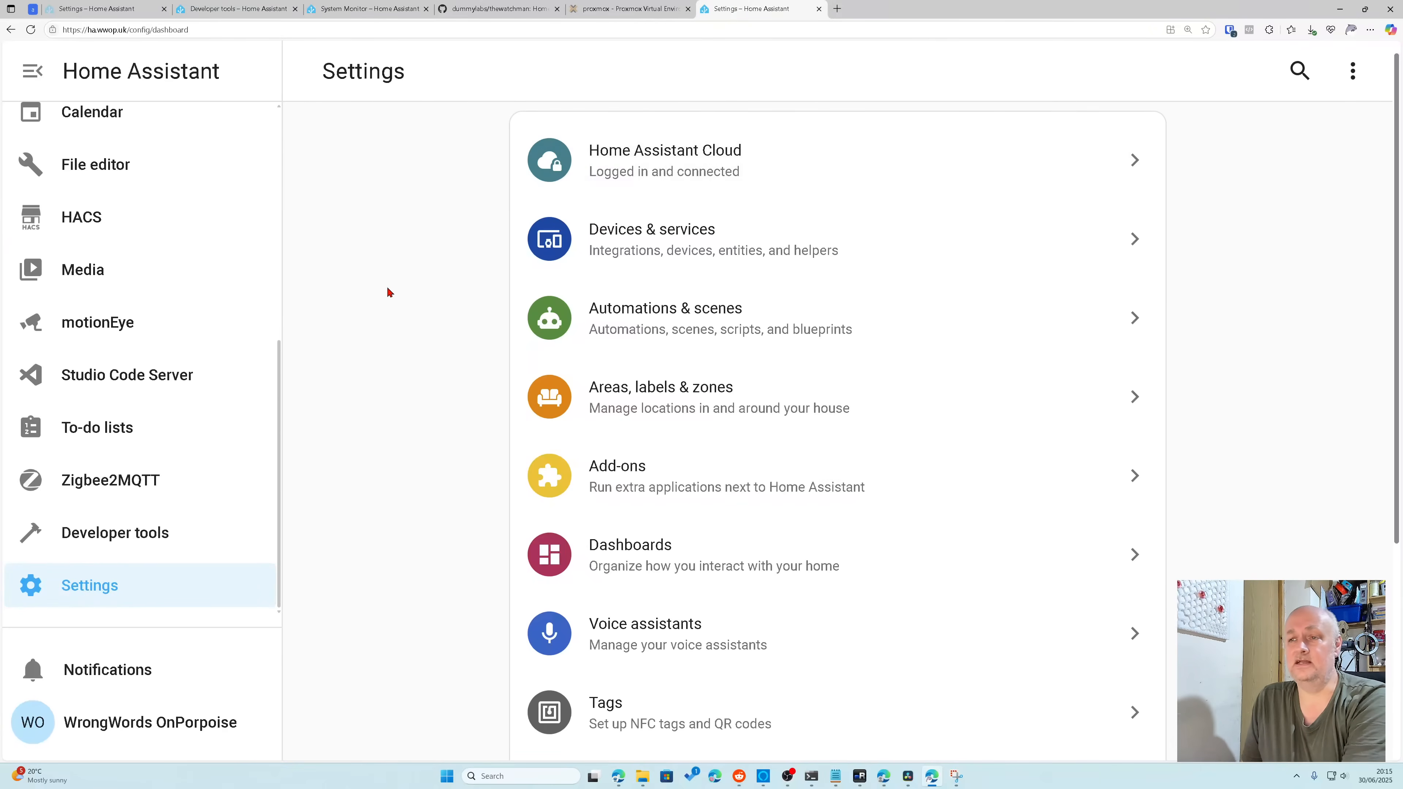
pyautogui.click(692, 335)
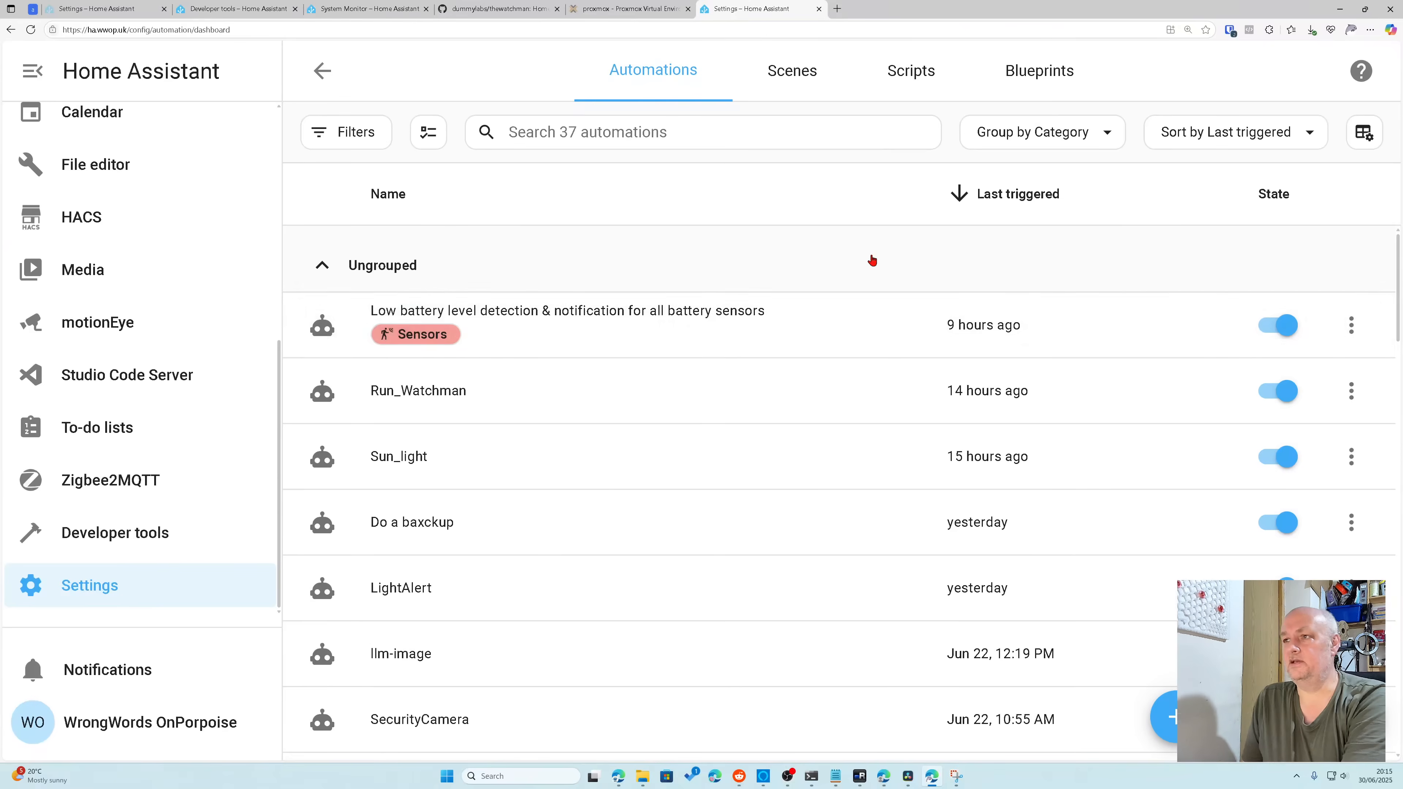
pyautogui.click(1055, 59)
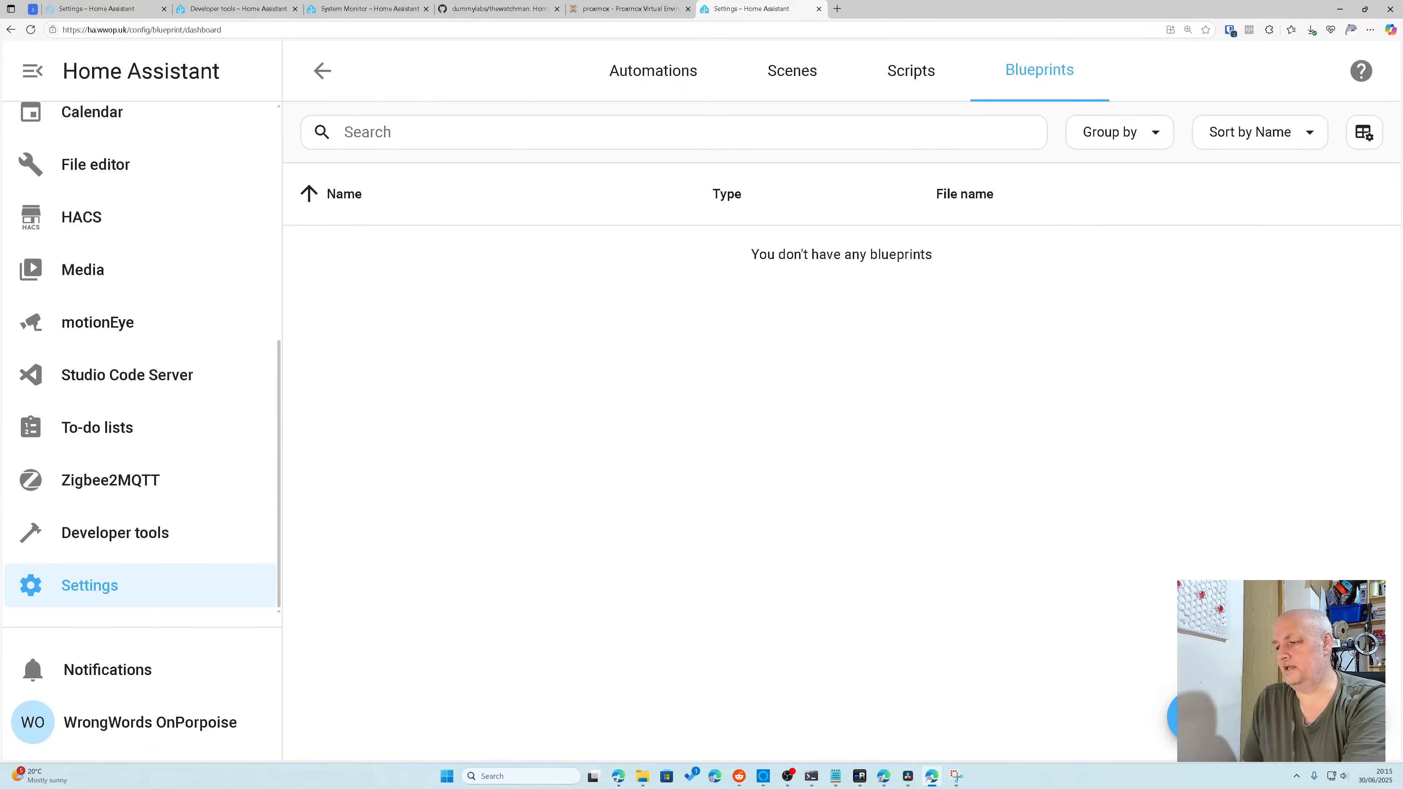
pyautogui.click(1238, 717)
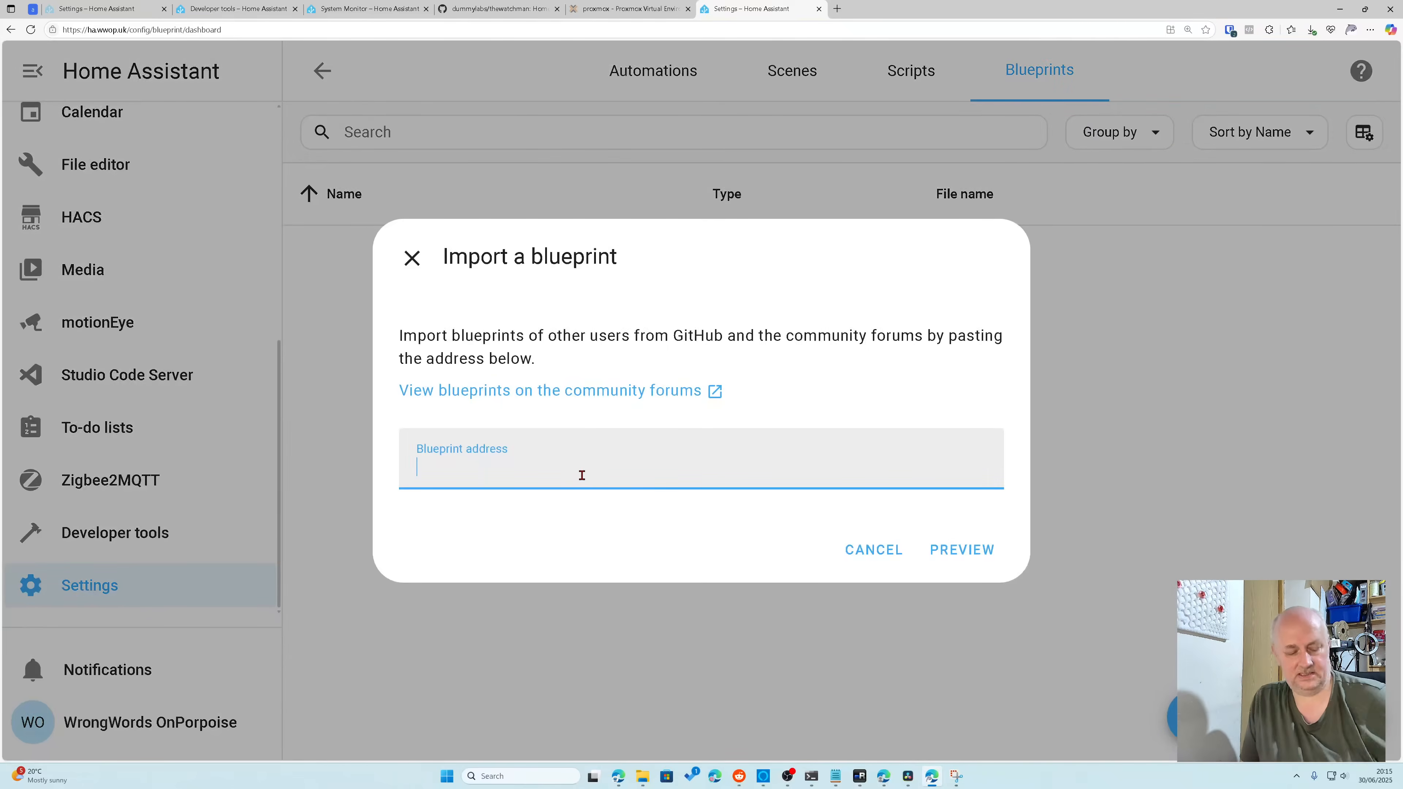
pyautogui.write('https://gist.github.com/sbyx/1f6f434f0903b872b84c4302637d0890')
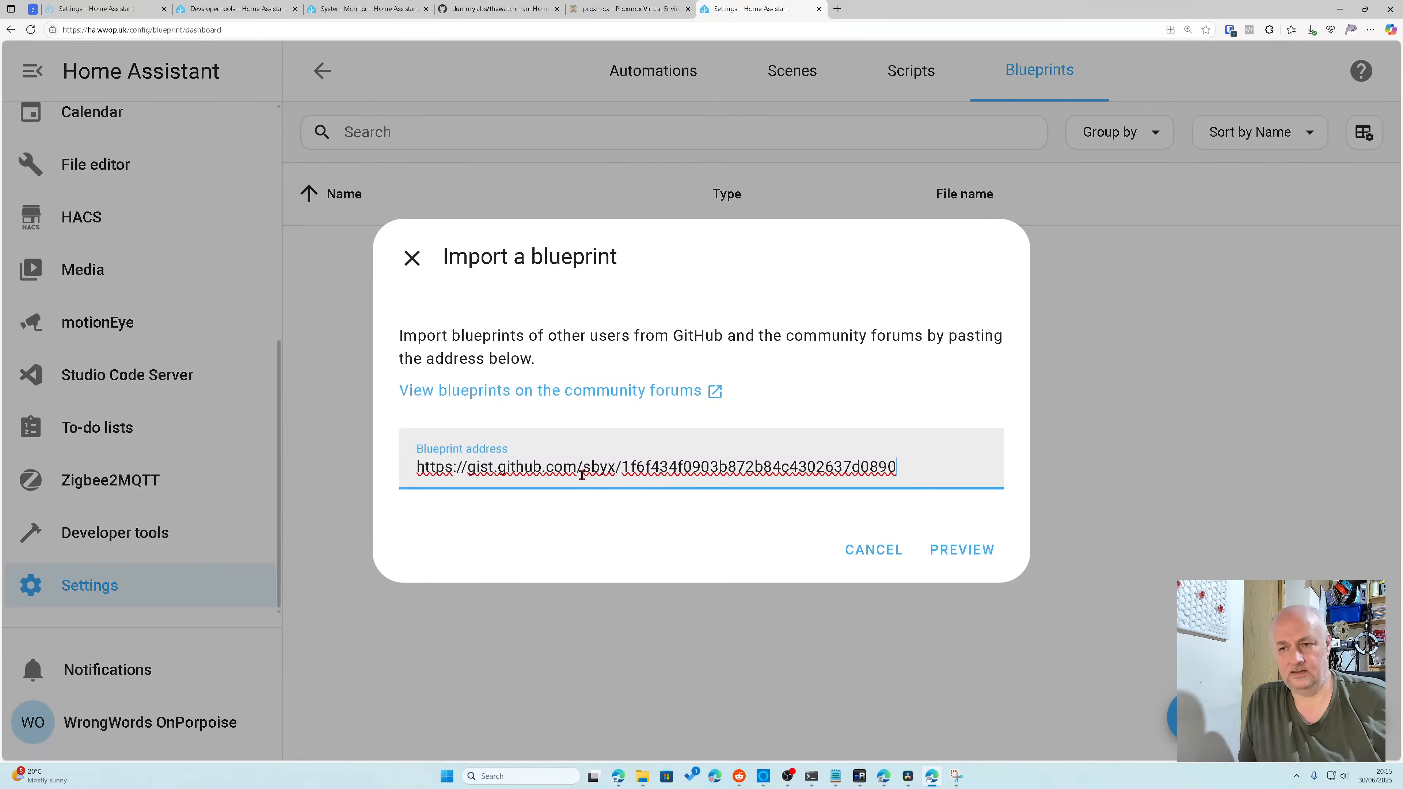
pyautogui.click(960, 559)
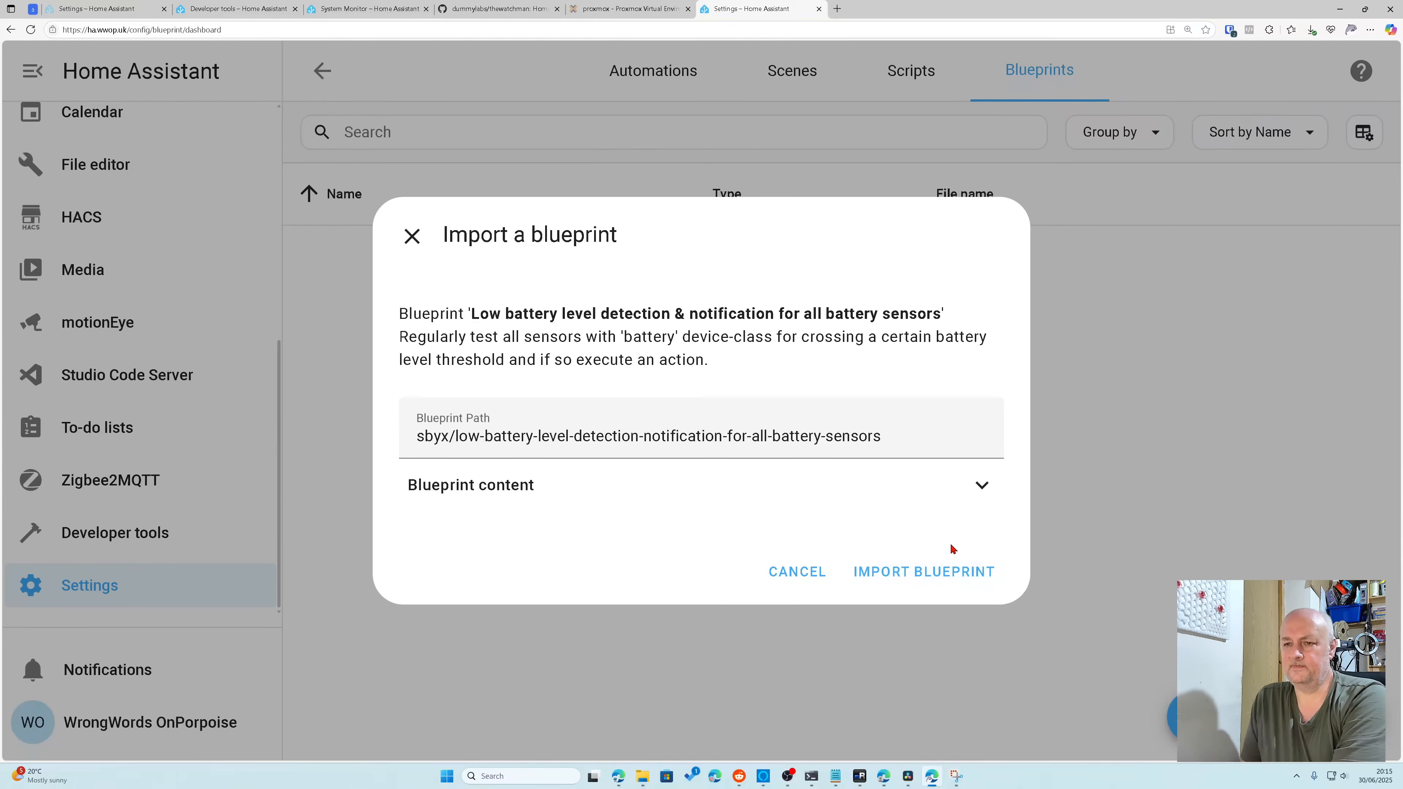
pyautogui.click(928, 575)
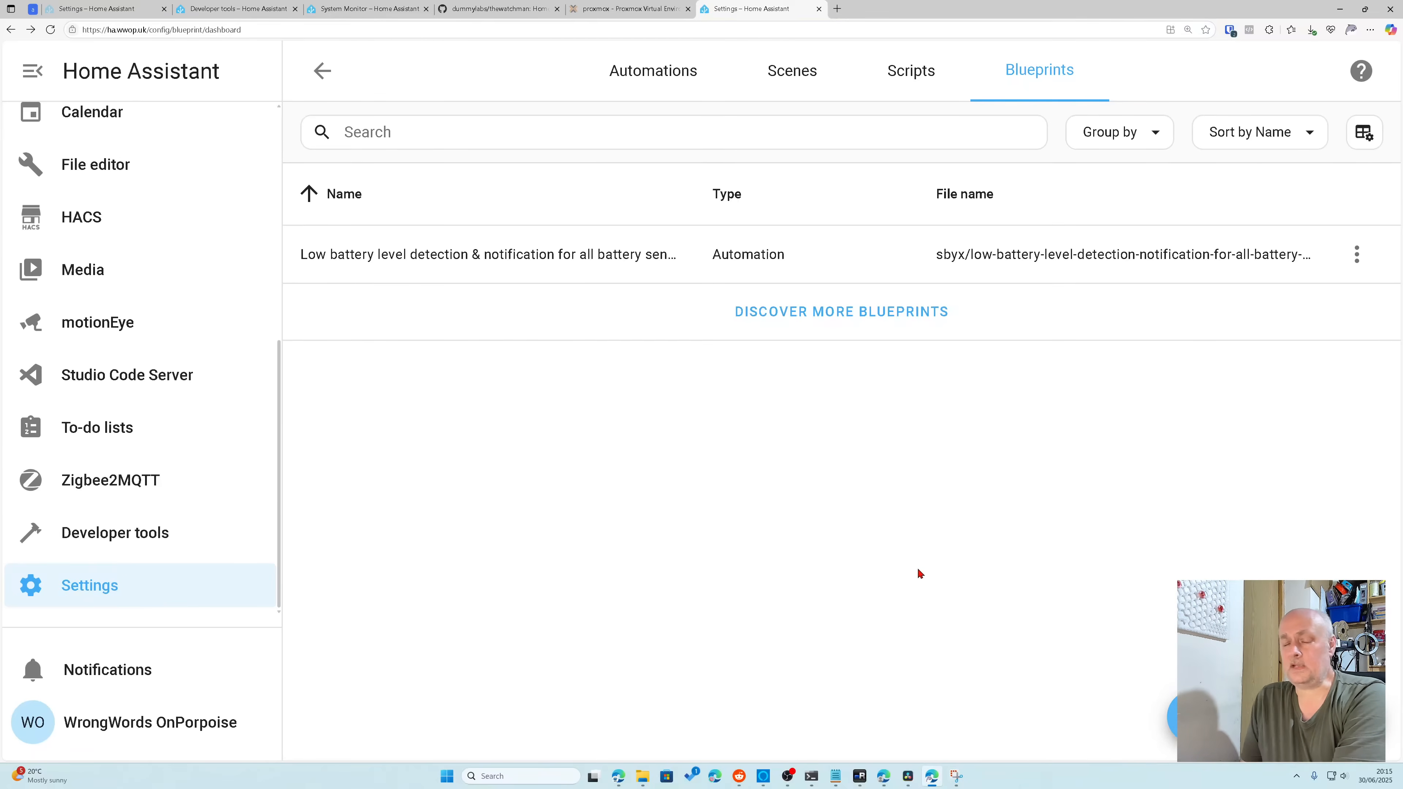
# Step: Create a new automation from the "Low battery level detection & notification for all battery sensors" blueprint
pyautogui.click(318, 86)
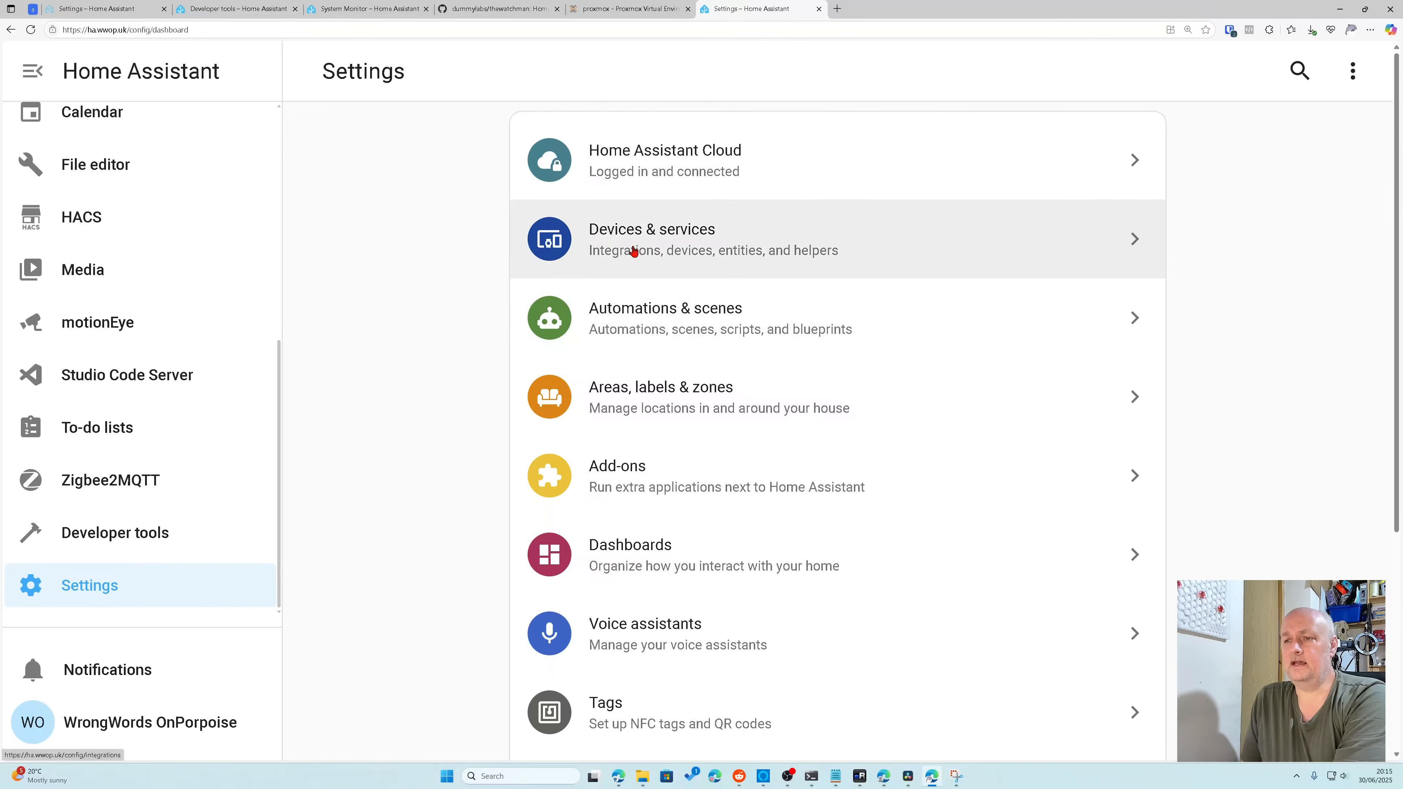
pyautogui.click(667, 333)
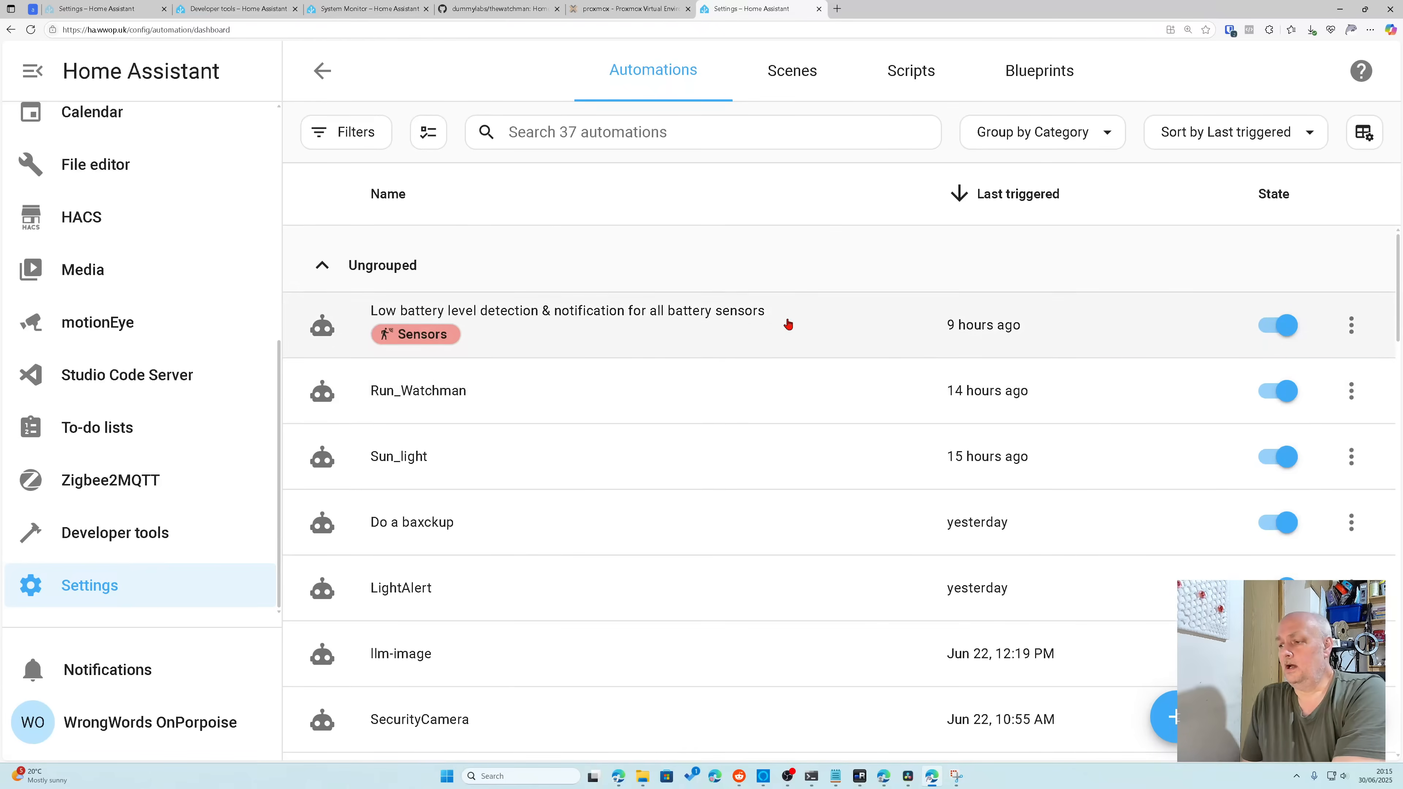
pyautogui.click(1166, 717)
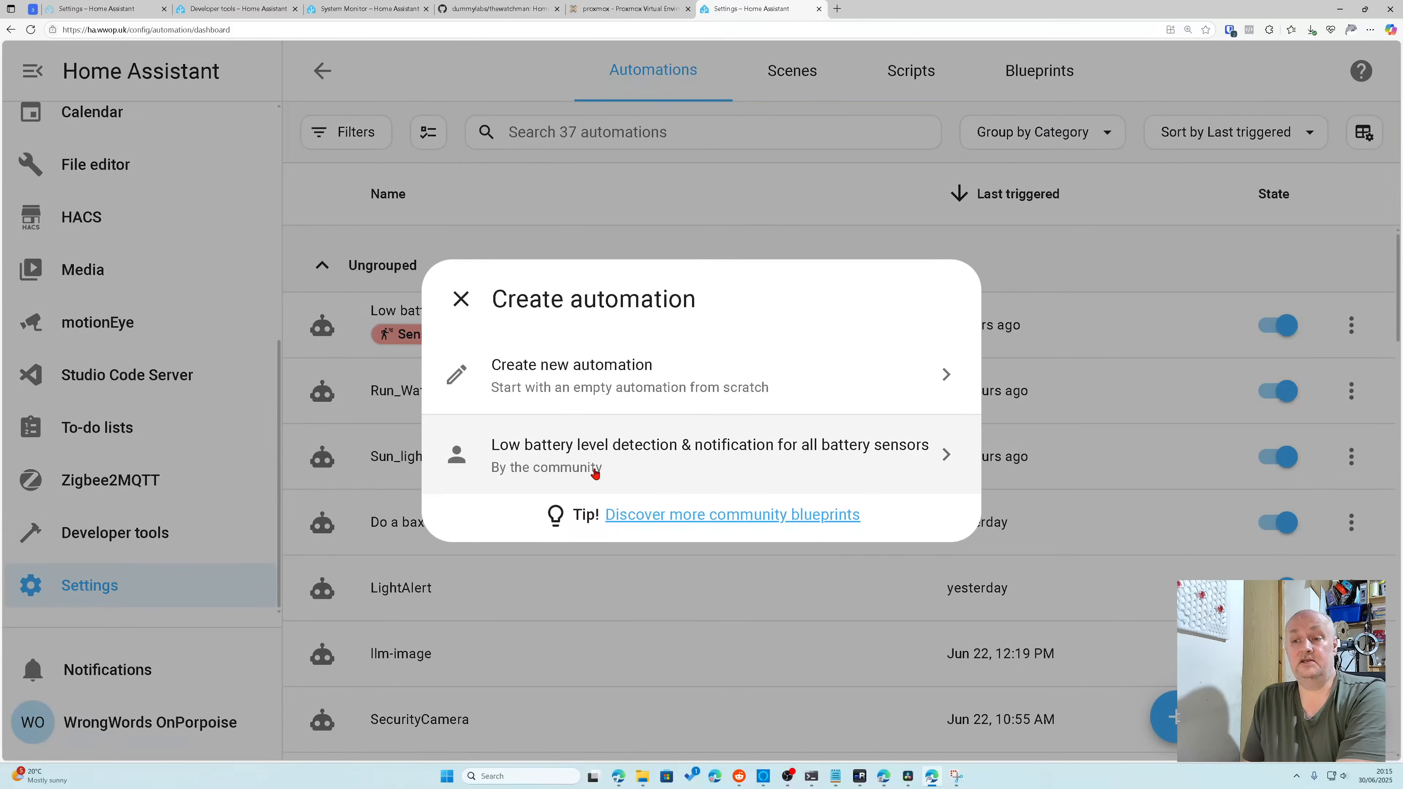
pyautogui.click(613, 467)
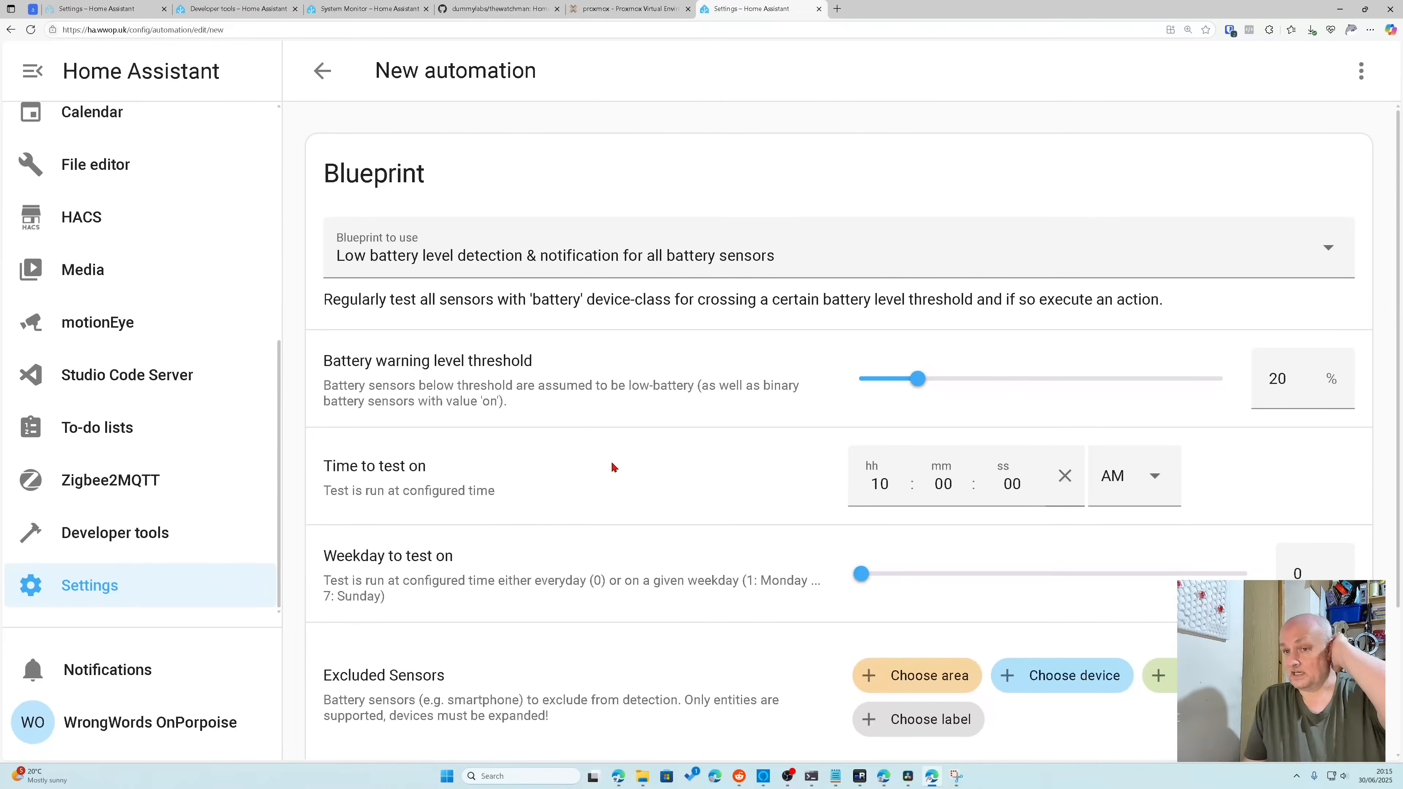
# Step: Set the battery warning level threshold to 25 % and the weekday to test on to 0
pyautogui.moveTo(908, 391)
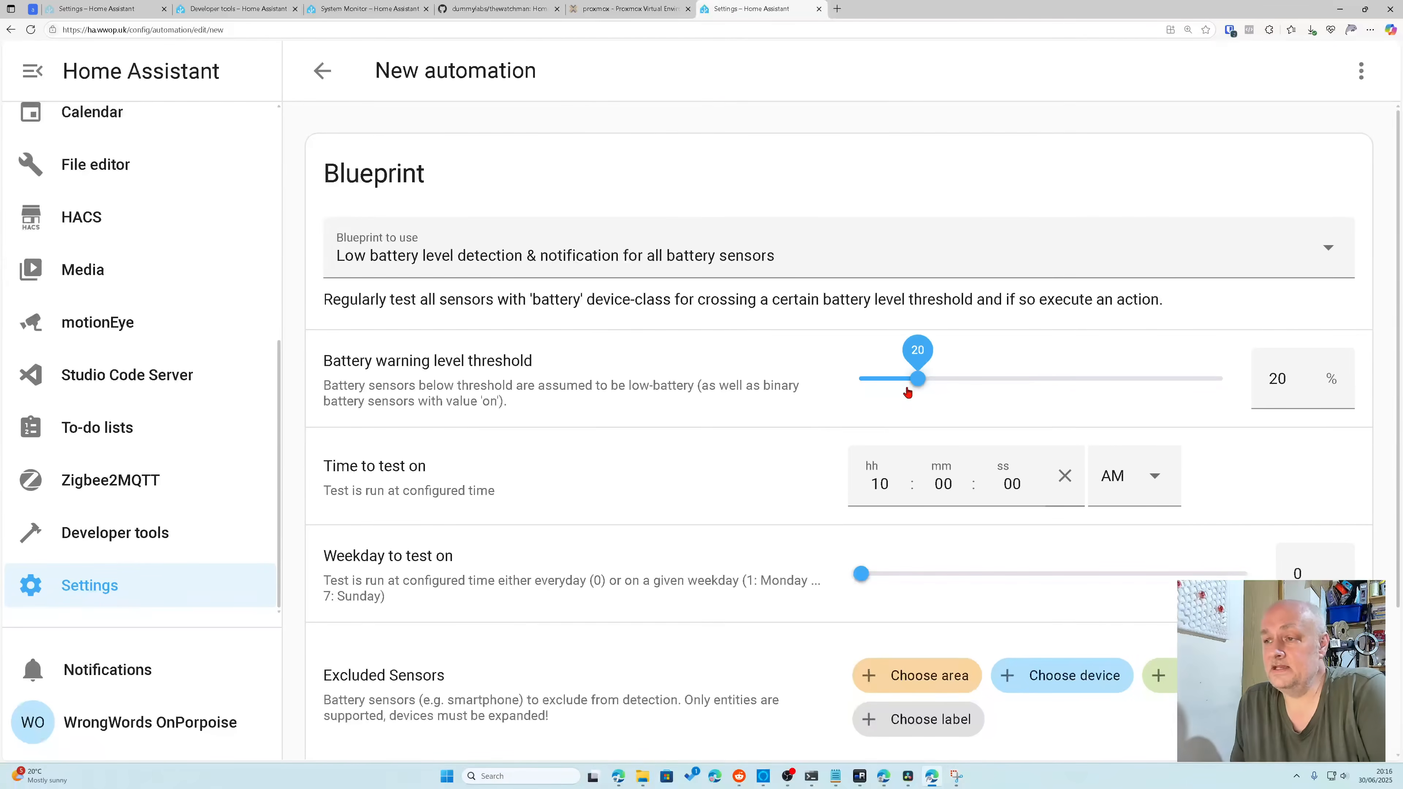
pyautogui.moveTo(918, 381)
pyautogui.mouseDown()
pyautogui.moveTo(974, 381)
pyautogui.moveTo(937, 380)
pyautogui.mouseUp()
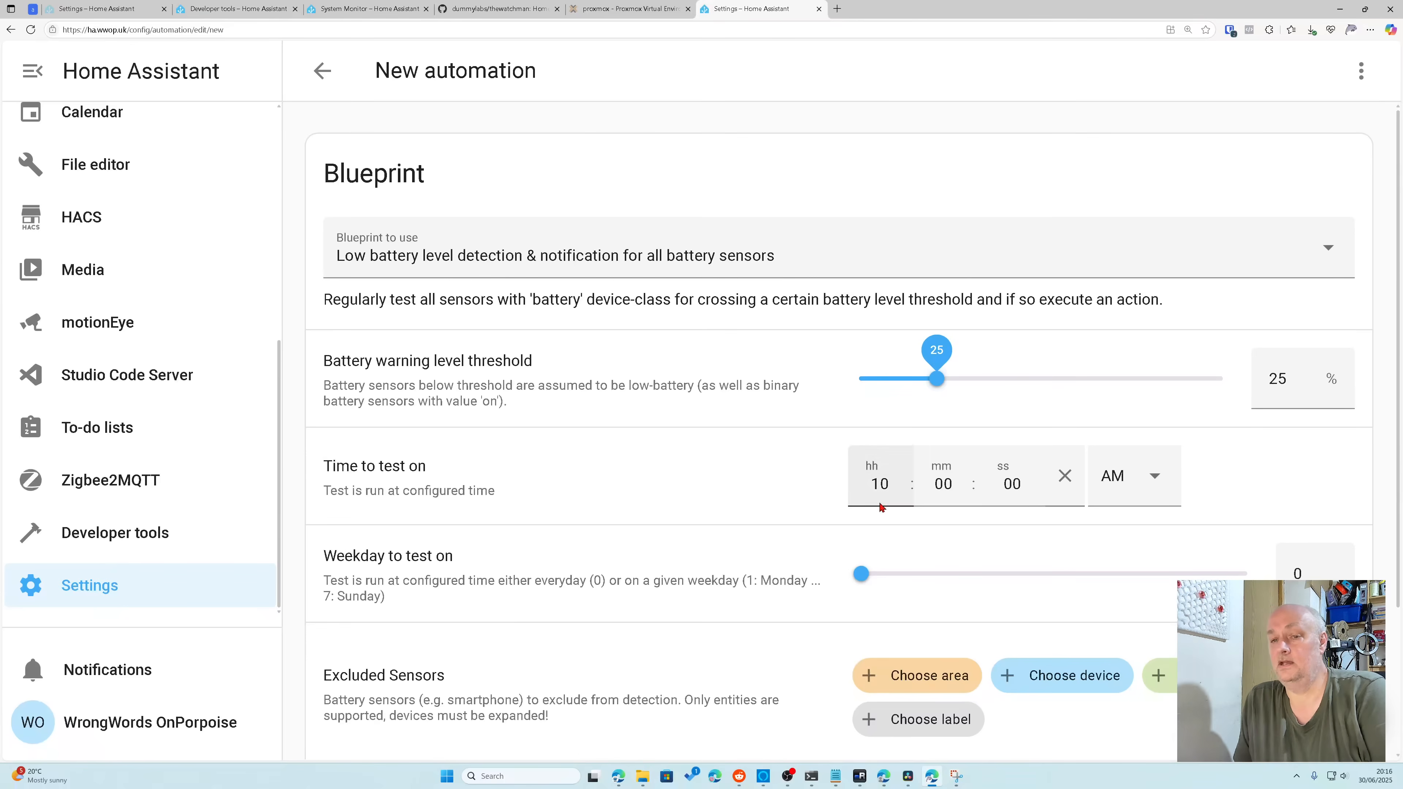
pyautogui.scroll(-3, 746, 481)
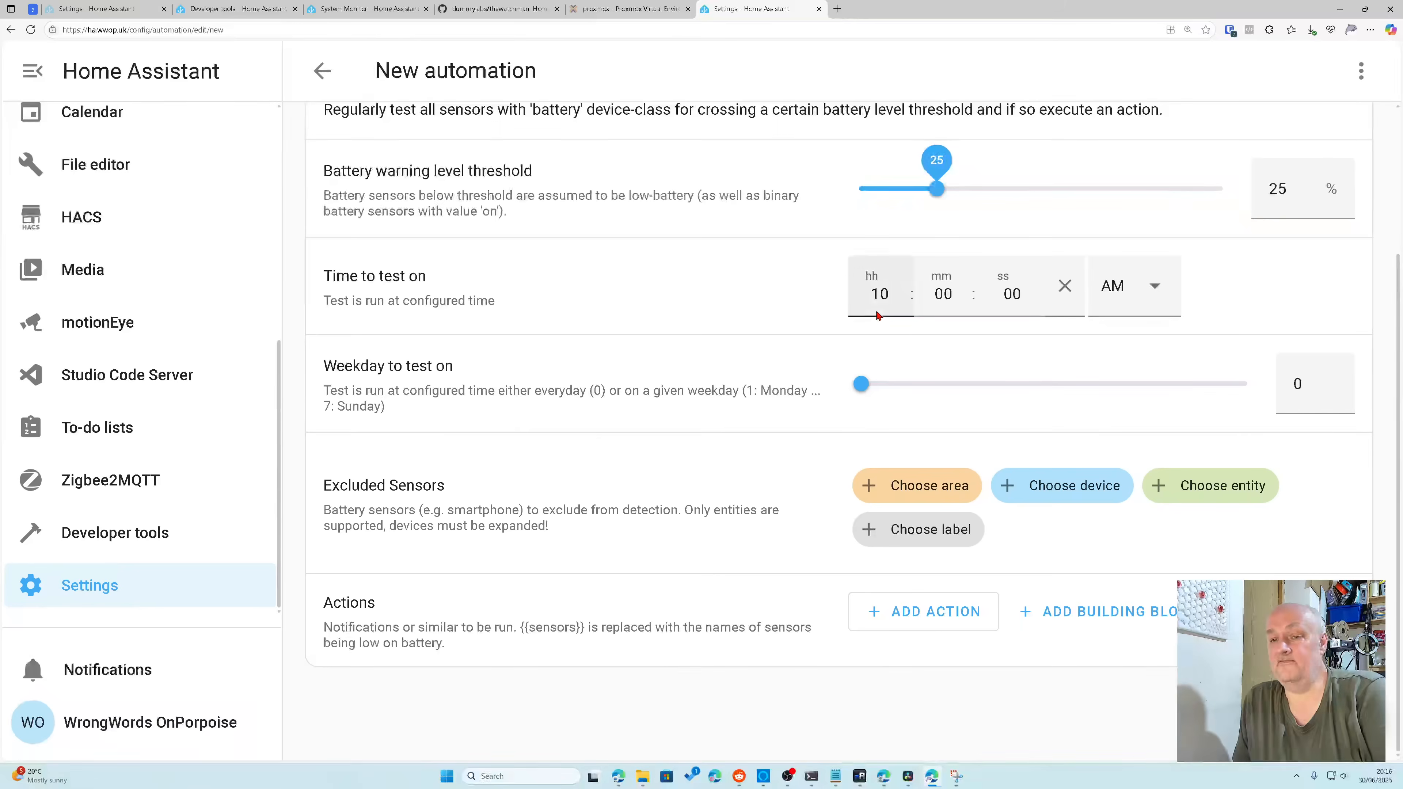
pyautogui.moveTo(861, 385)
pyautogui.mouseDown()
pyautogui.moveTo(908, 390)
pyautogui.moveTo(865, 392)
pyautogui.mouseUp()
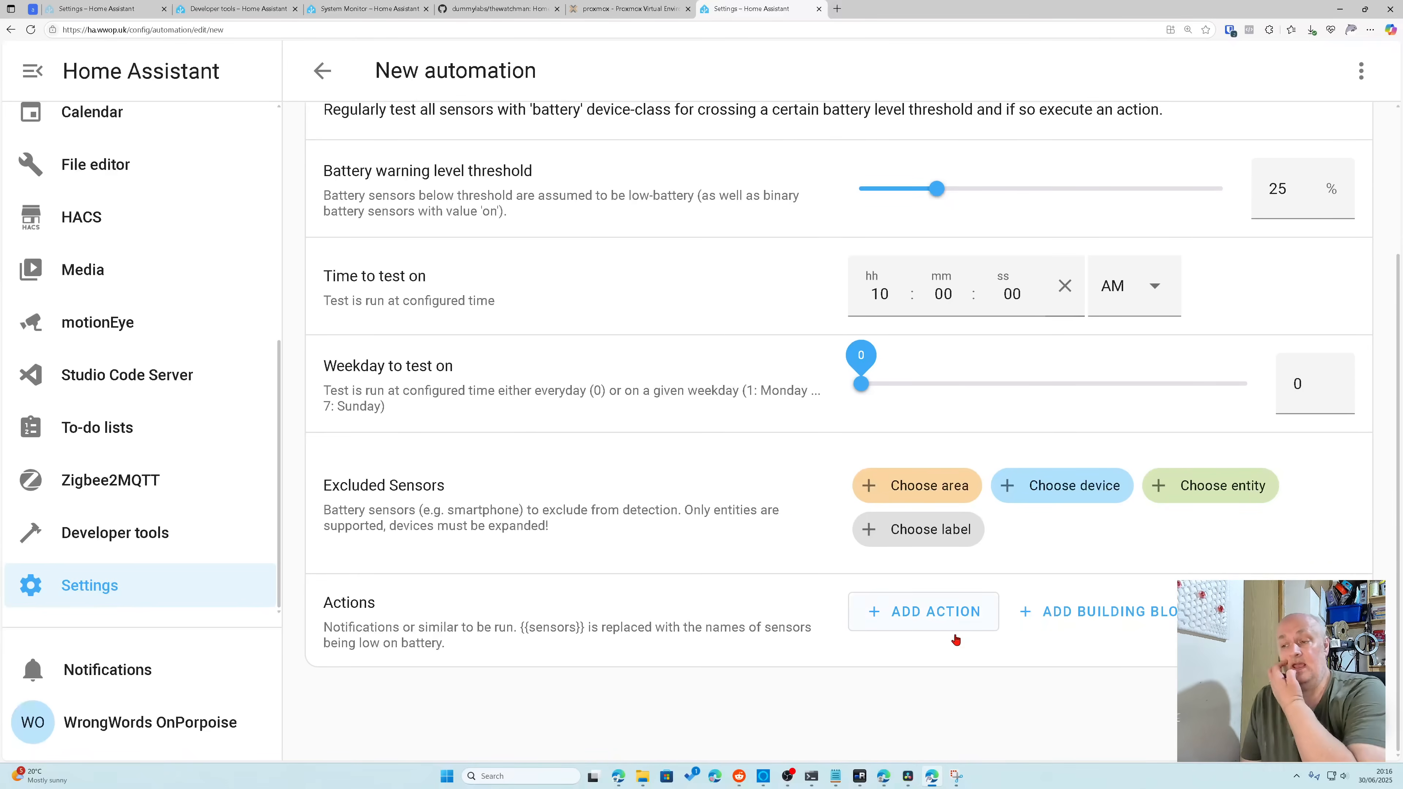
# Step: Add the "Script: AlertMe" action to the low-battery blueprint automation
pyautogui.click(934, 617)
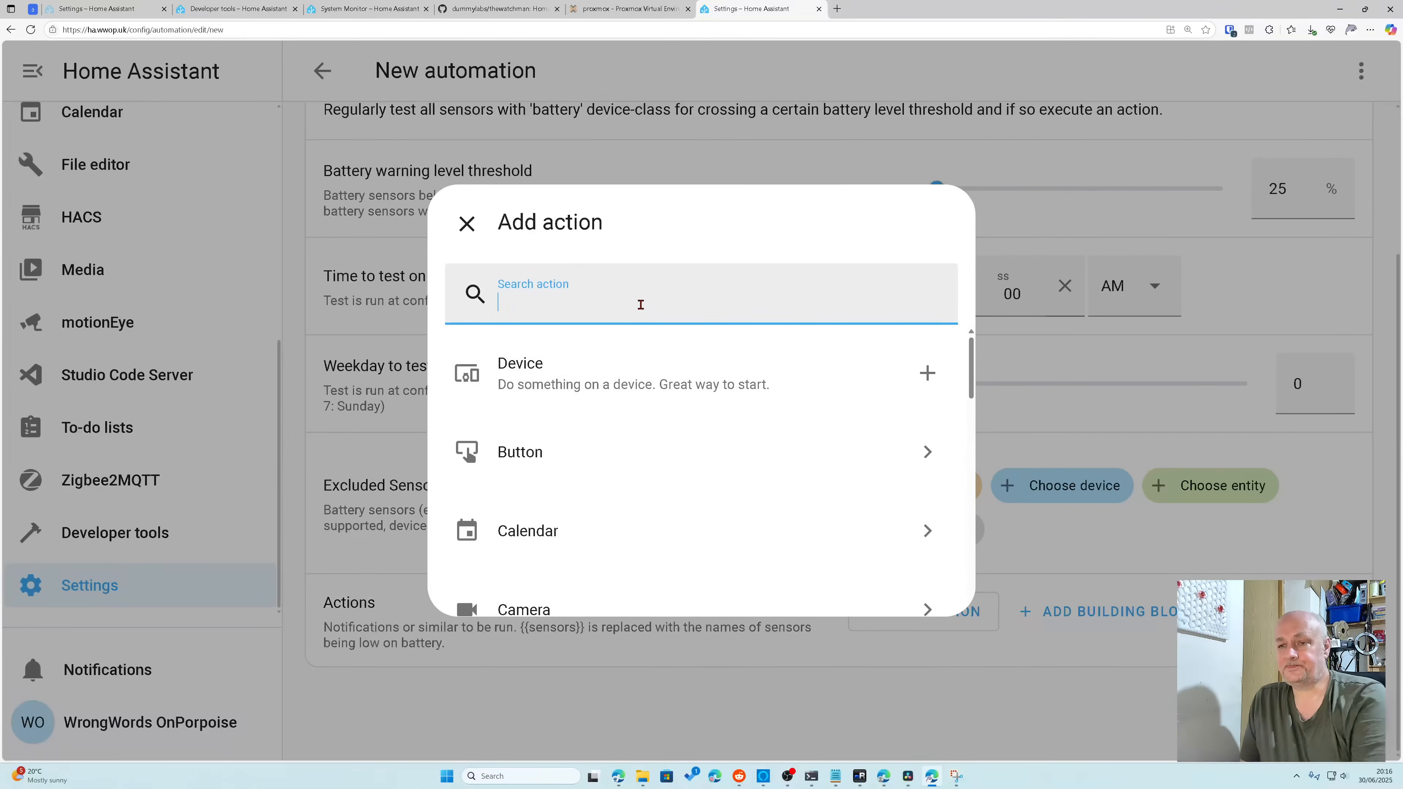
pyautogui.write('scrip')
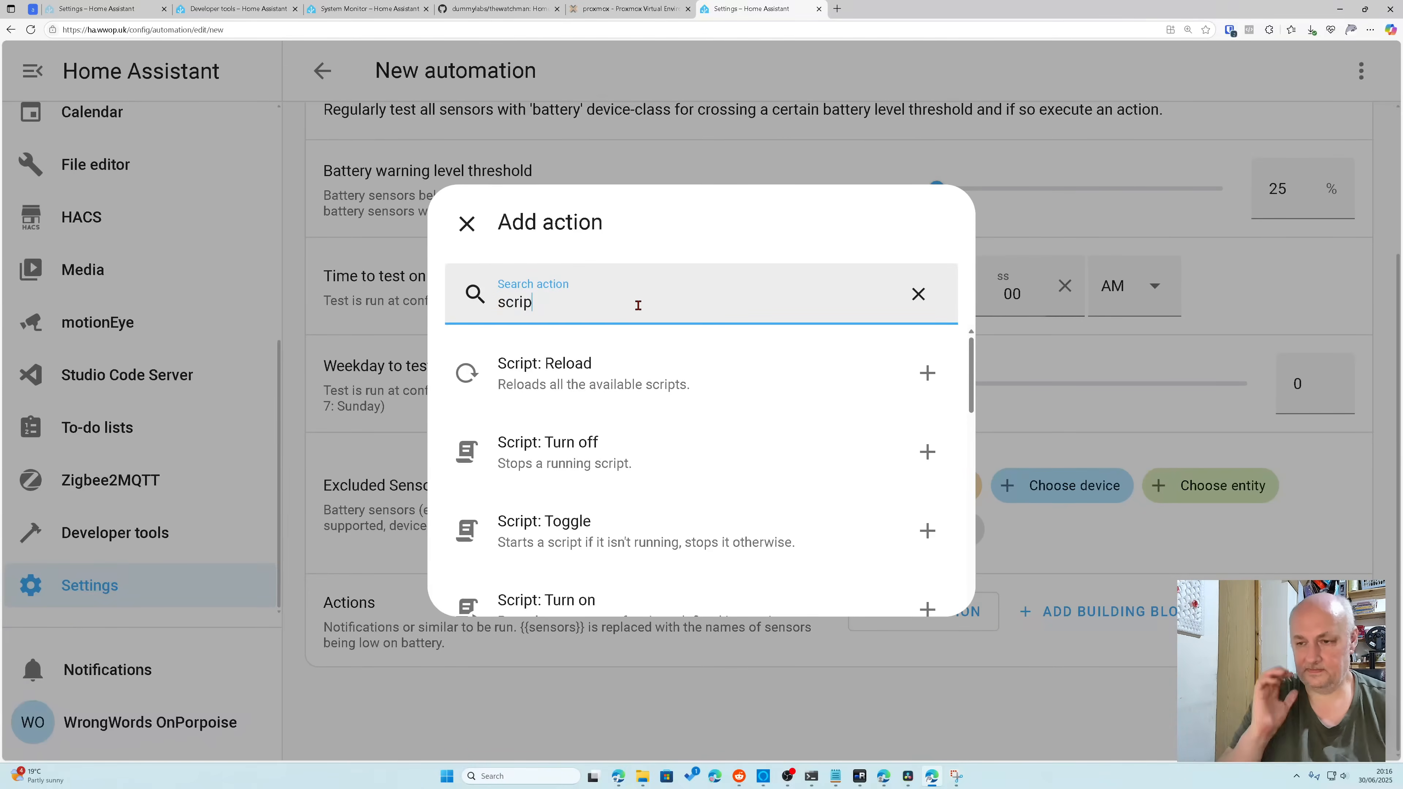
pyautogui.write('tt')
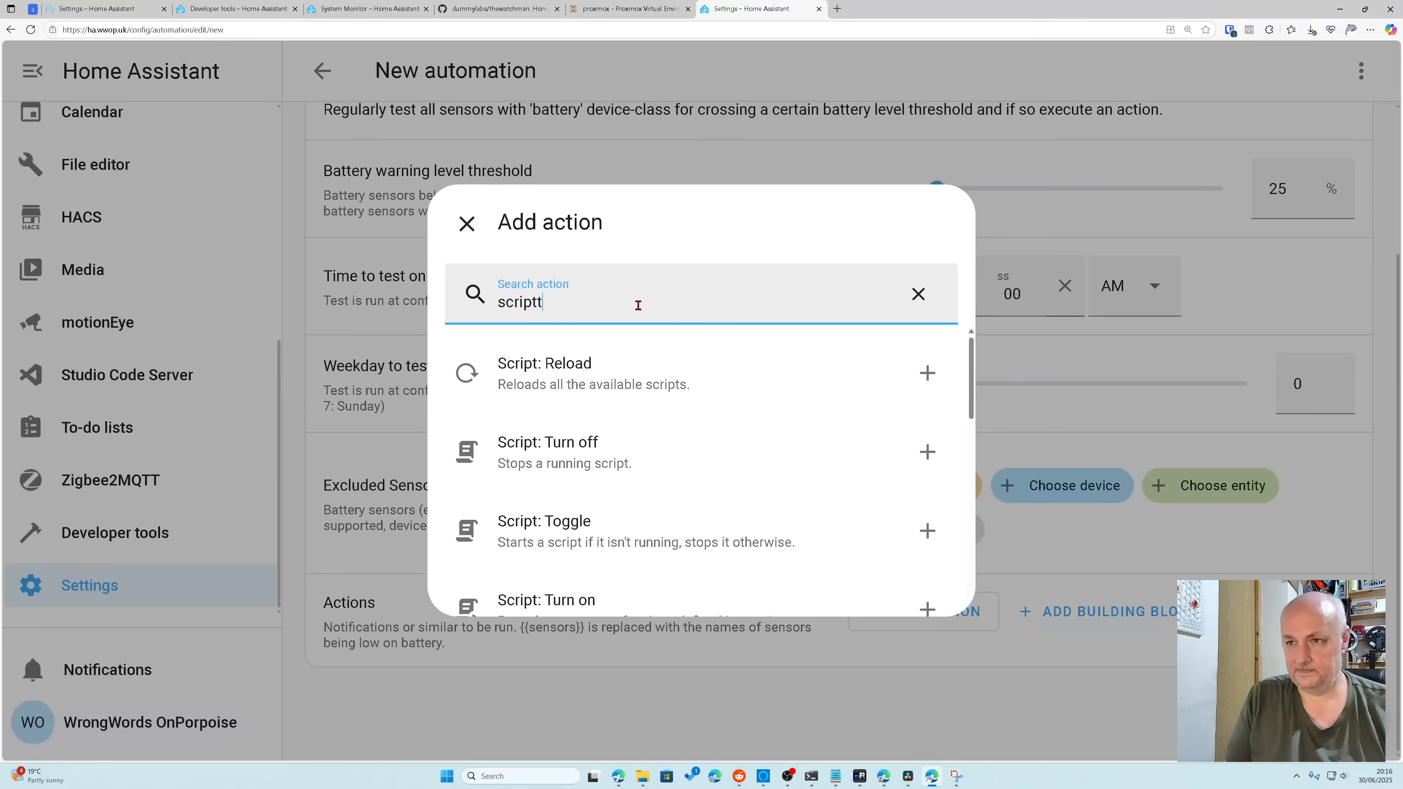
pyautogui.write('t')
pyautogui.scroll(-3, 695, 477)
pyautogui.scroll(-2, 691, 442)
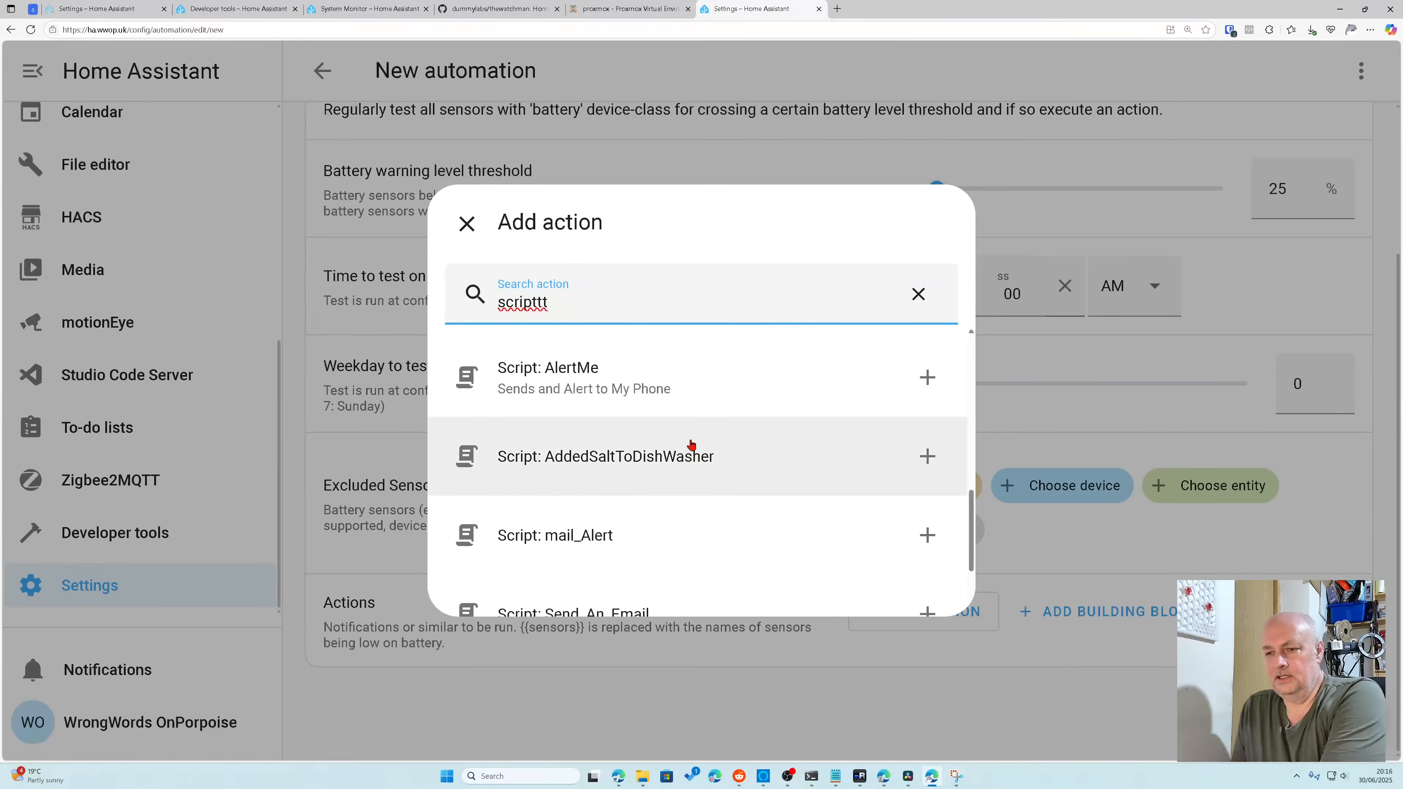
pyautogui.click(551, 389)
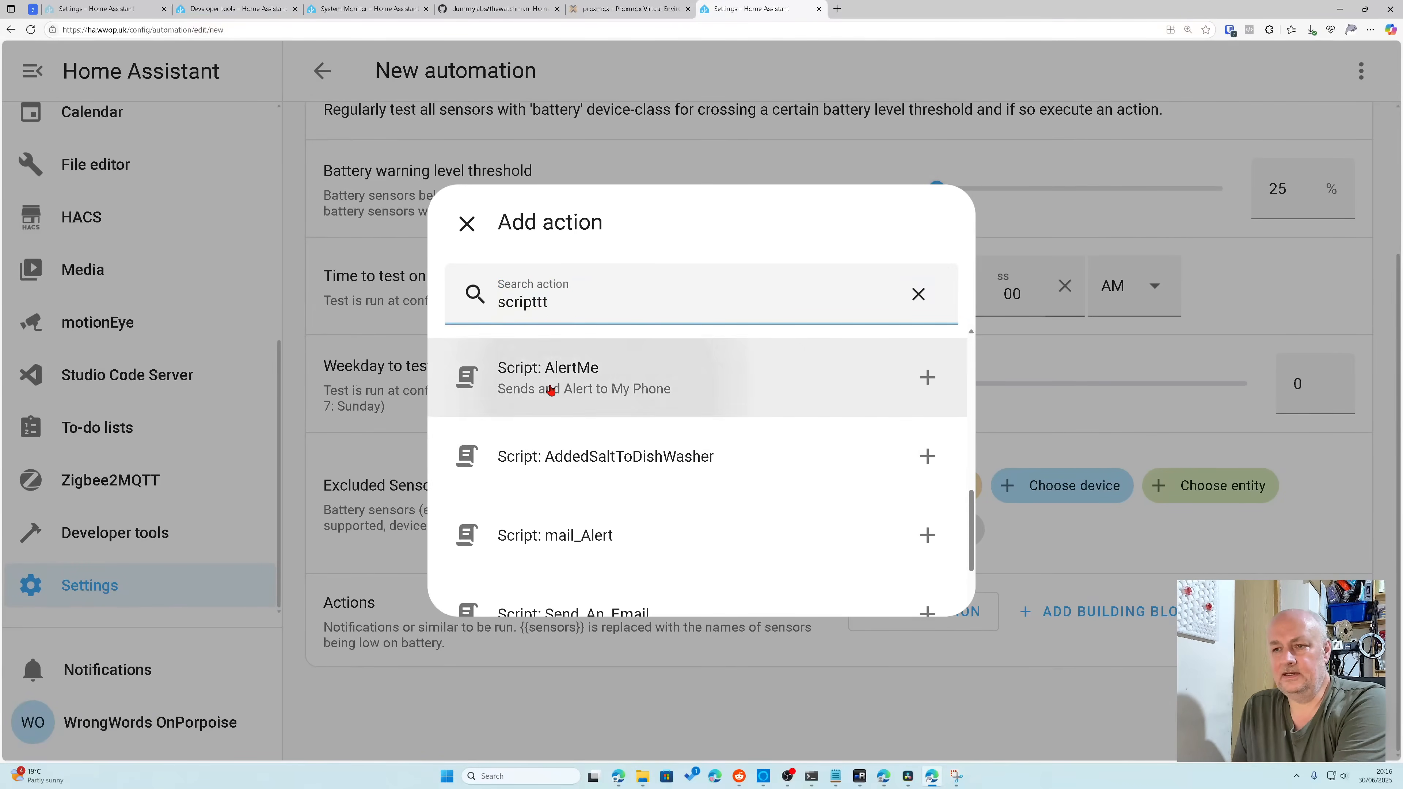
pyautogui.scroll(4, 797, 433)
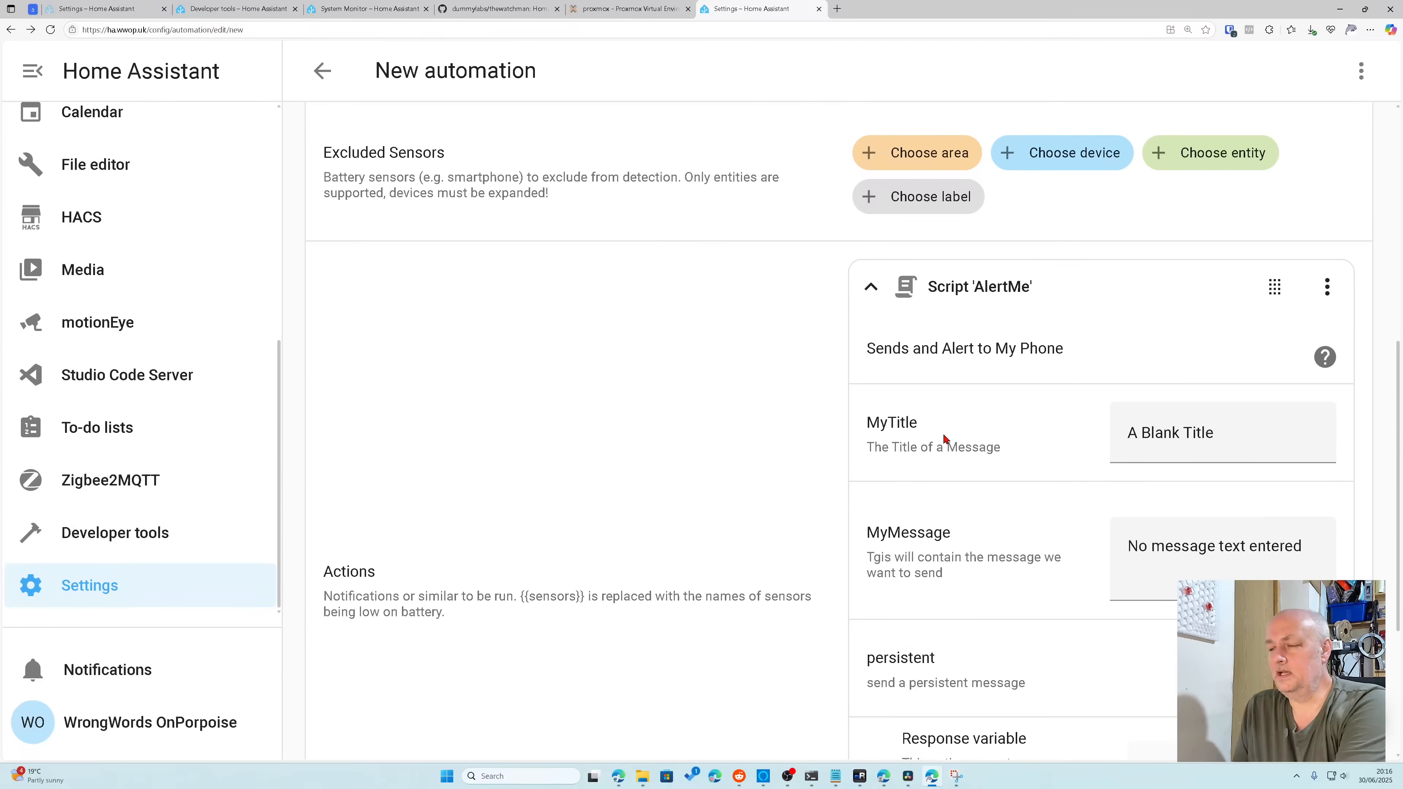
# Step: Set the AlertMe action's MyTitle to "Devices on low battery"
pyautogui.click(1193, 441)
pyautogui.moveTo(1220, 431); pyautogui.dragTo(1128, 432)
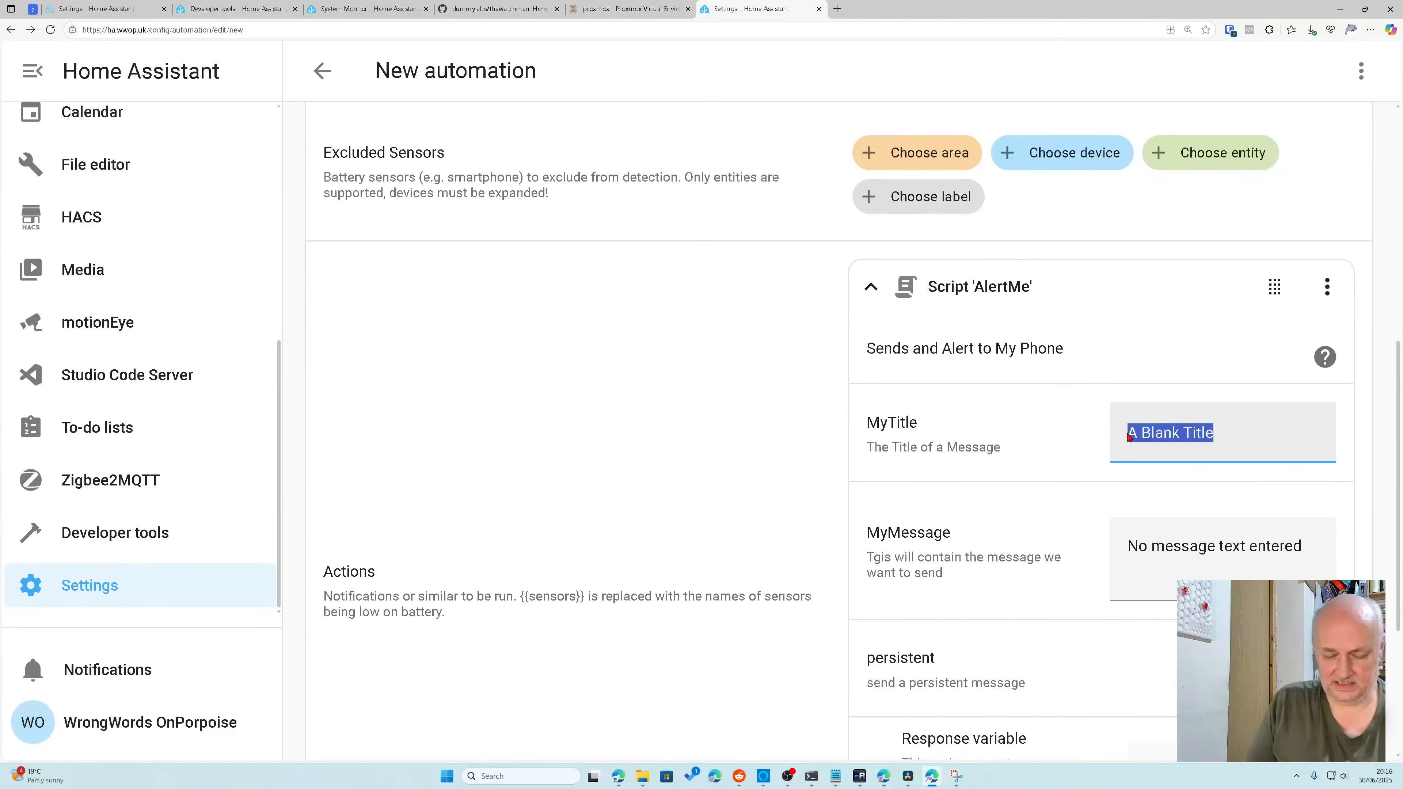
pyautogui.write('Phoners')
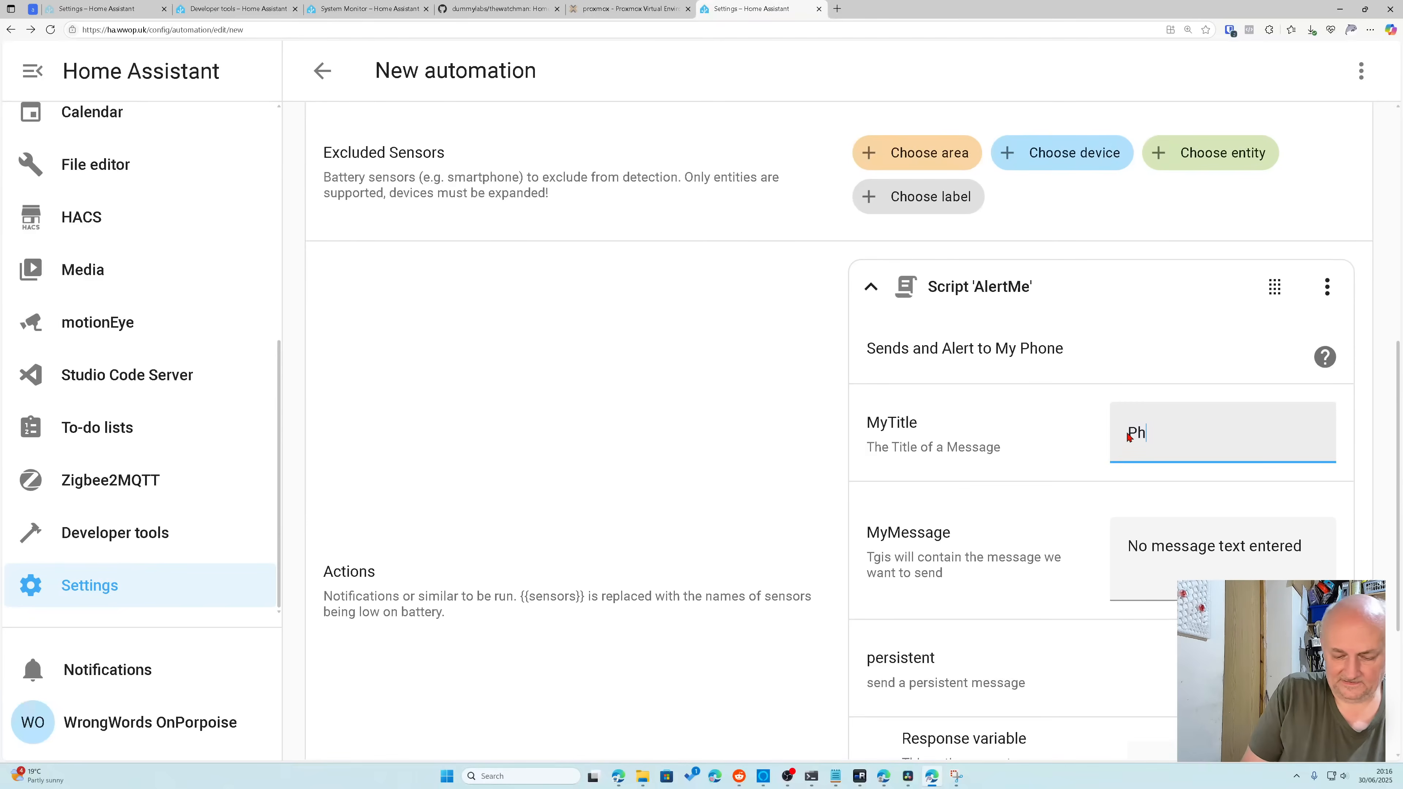
pyautogui.press('BackSpace')
pyautogui.press('BackSpace')
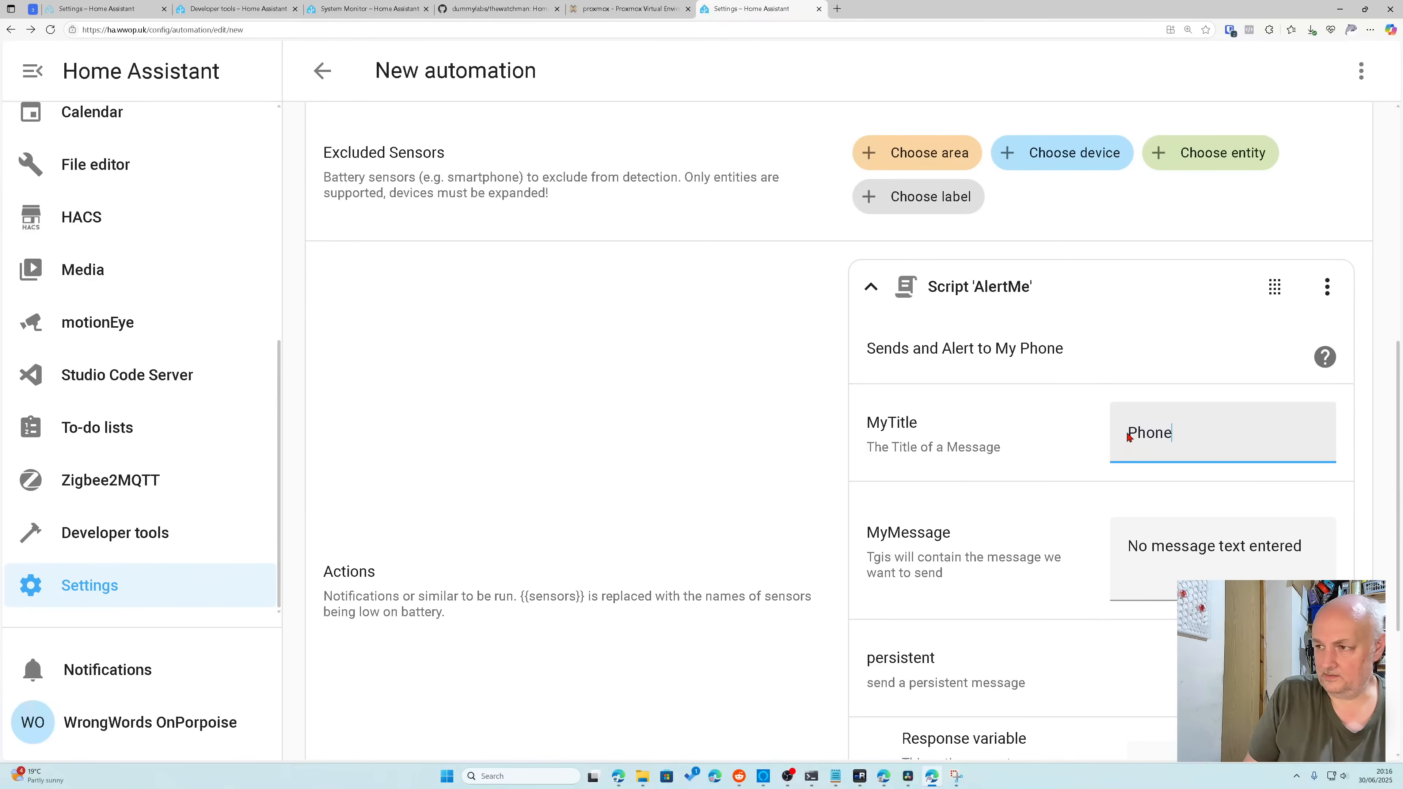
pyautogui.press('BackSpace')
pyautogui.press('BackSpace')
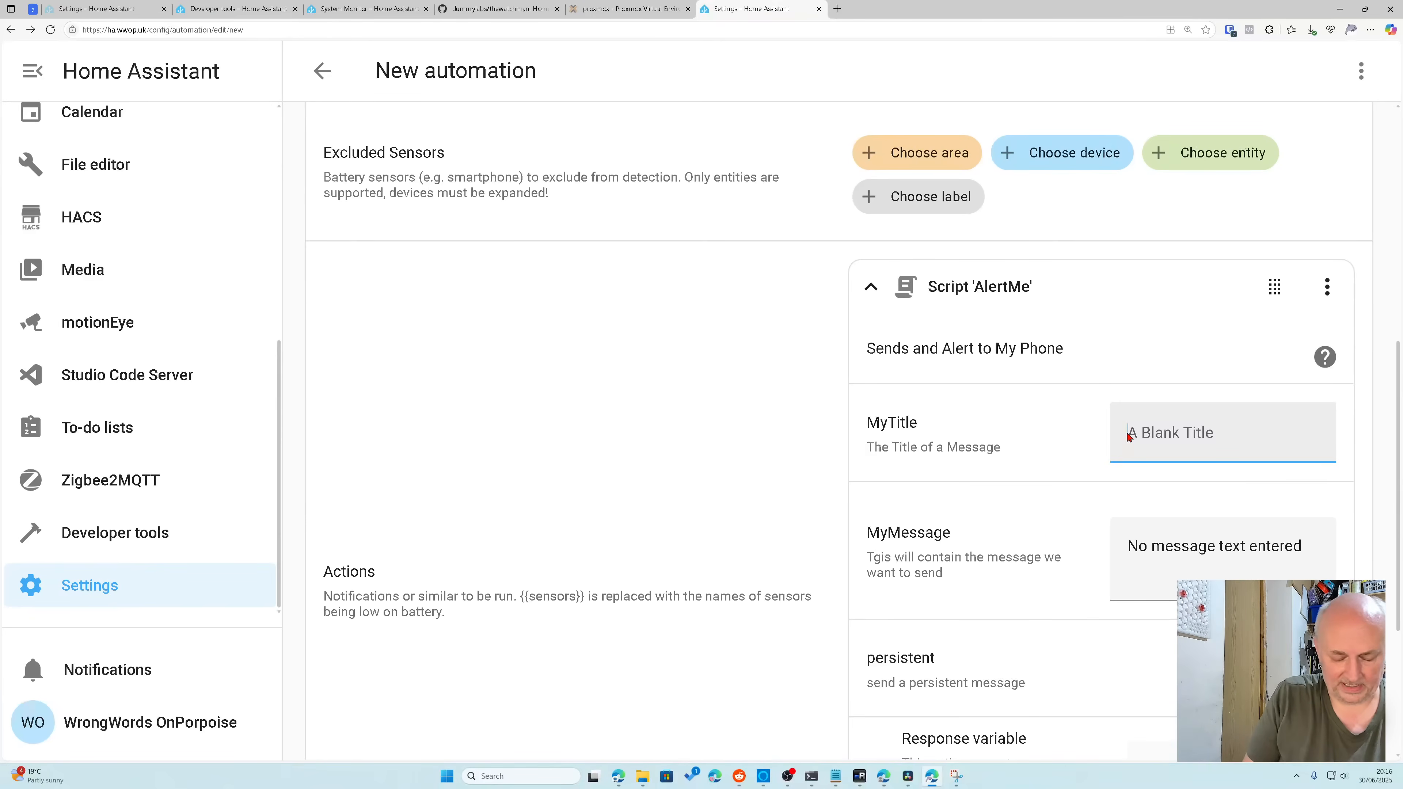
pyautogui.write('Decv')
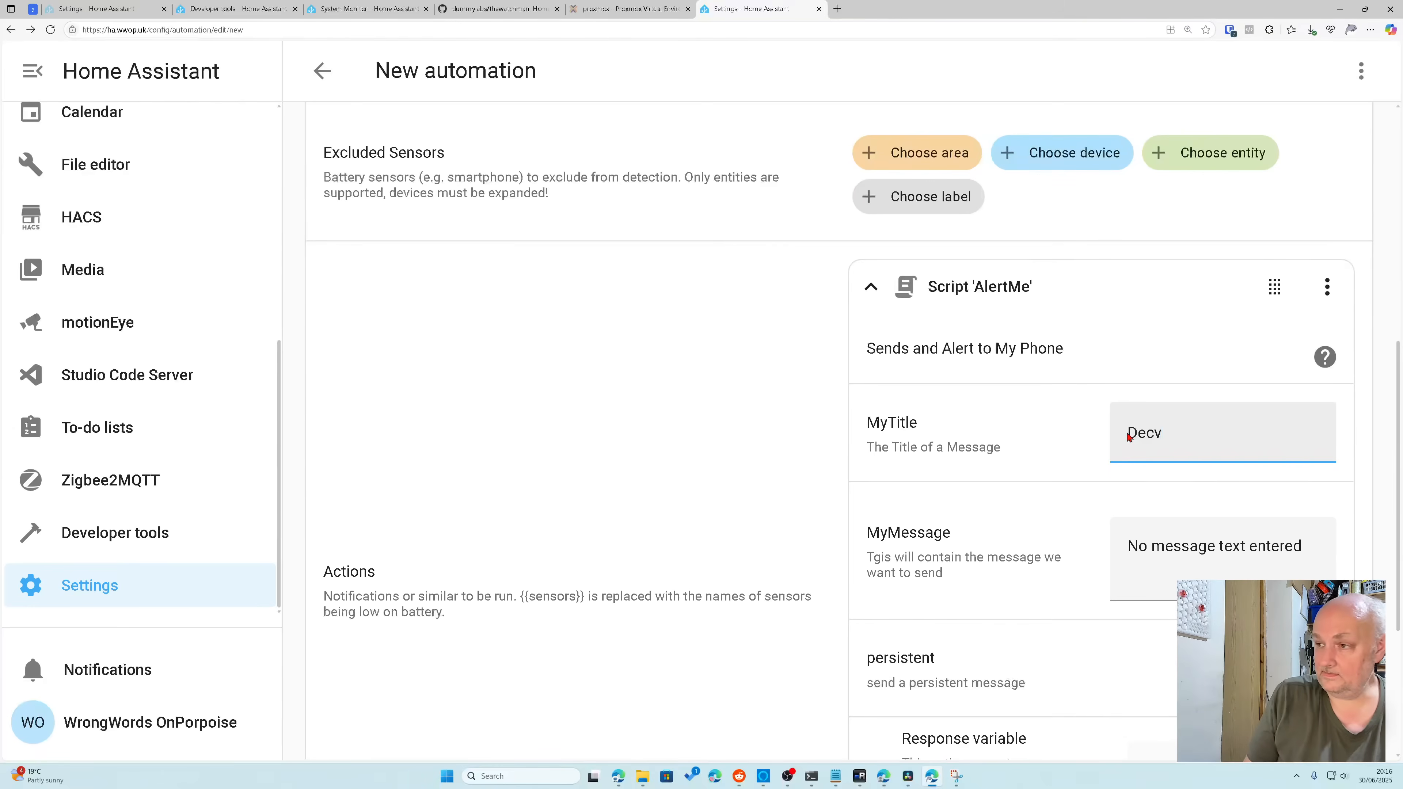
pyautogui.write('vice')
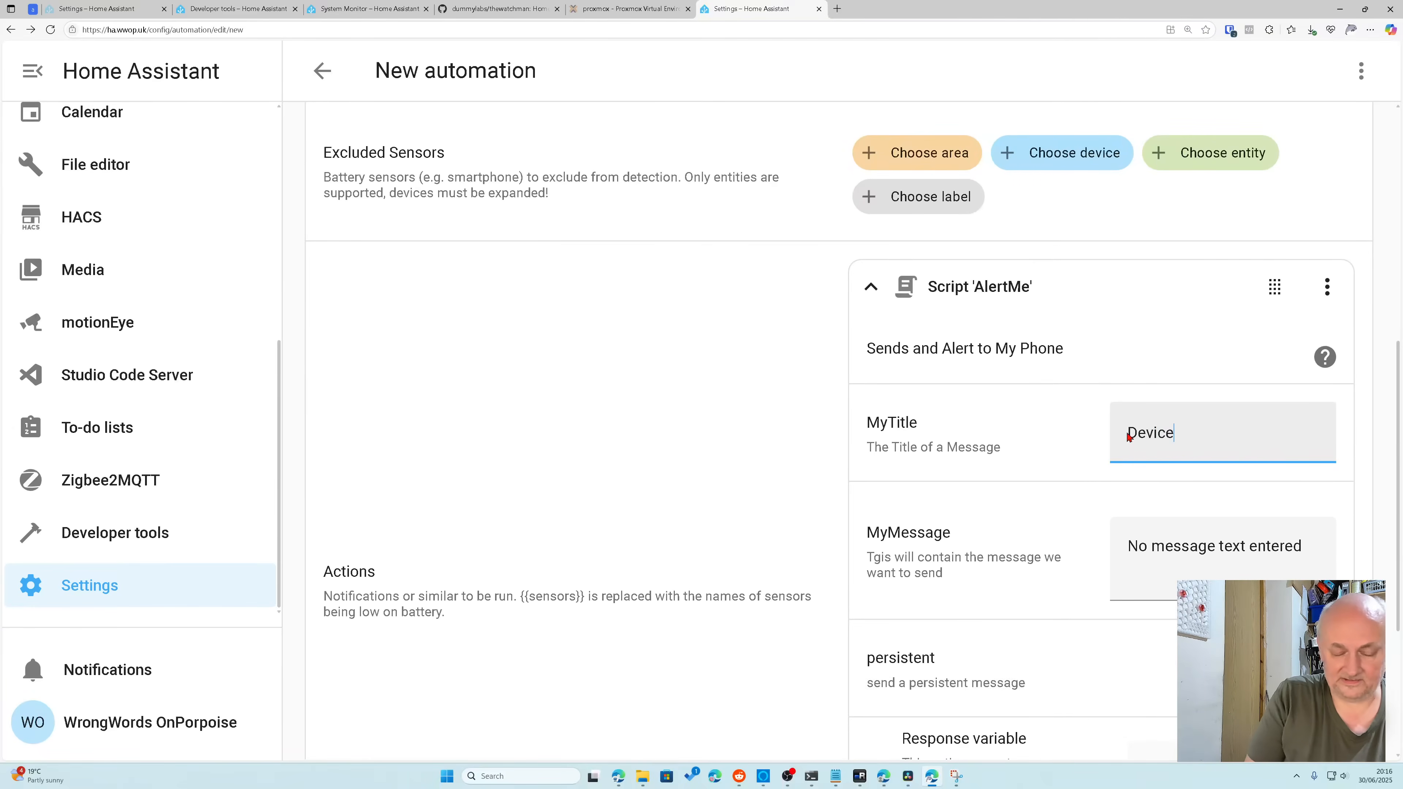
pyautogui.write('s on')
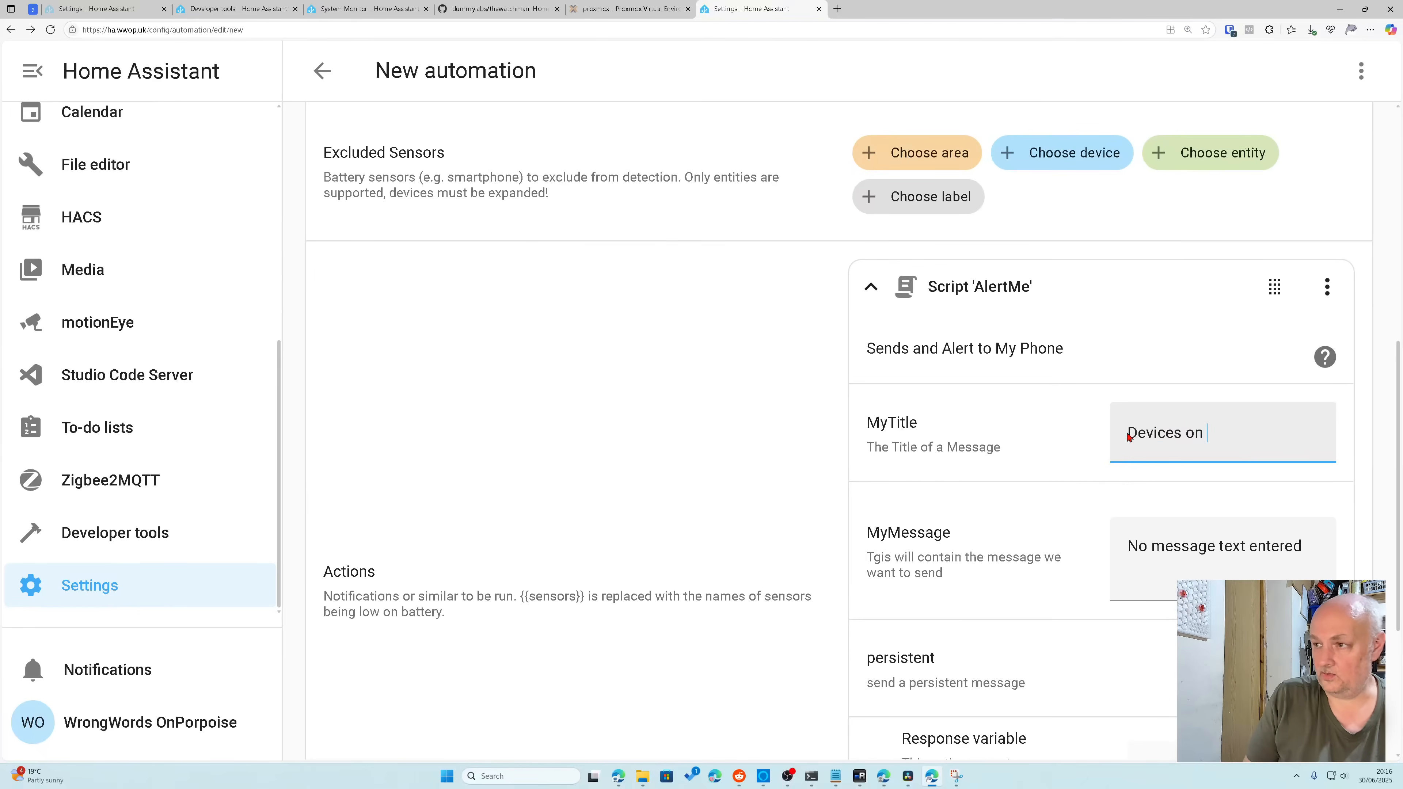
pyautogui.write(' l')
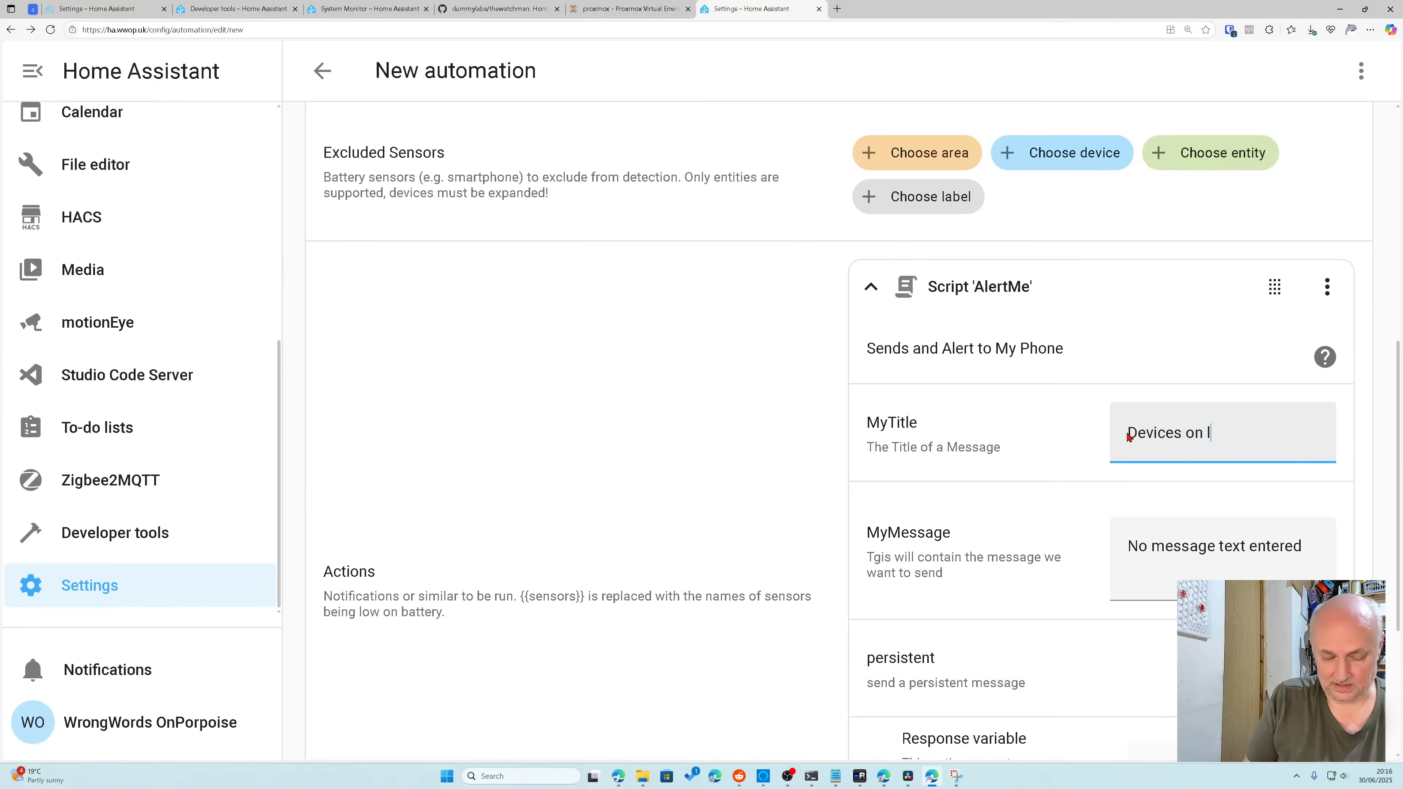
pyautogui.write('ow battery')
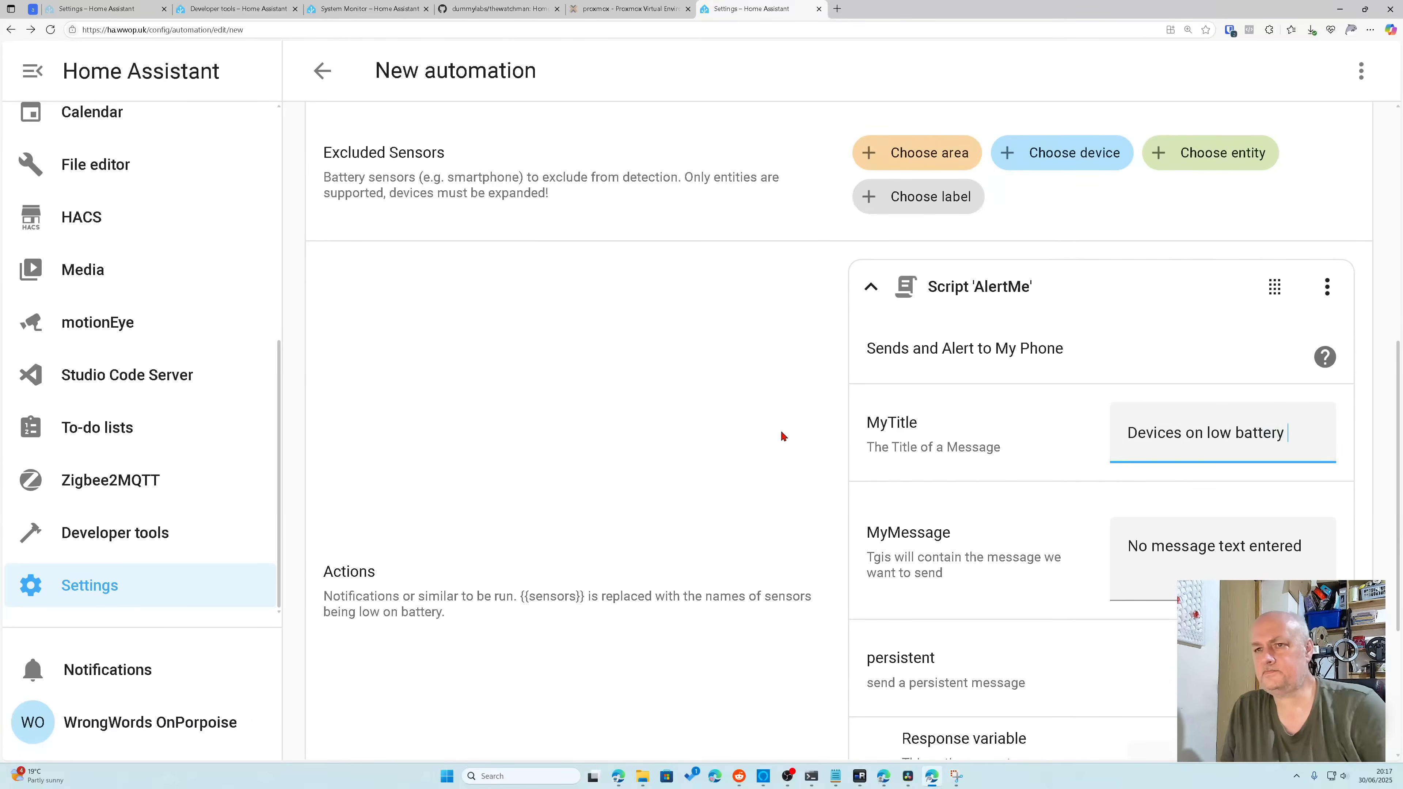
# Step: Replace the AlertMe action's MyMessage text with the {{sensors}} placeholder copied from the blueprint's Actions description
pyautogui.scroll(10, 761, 429)
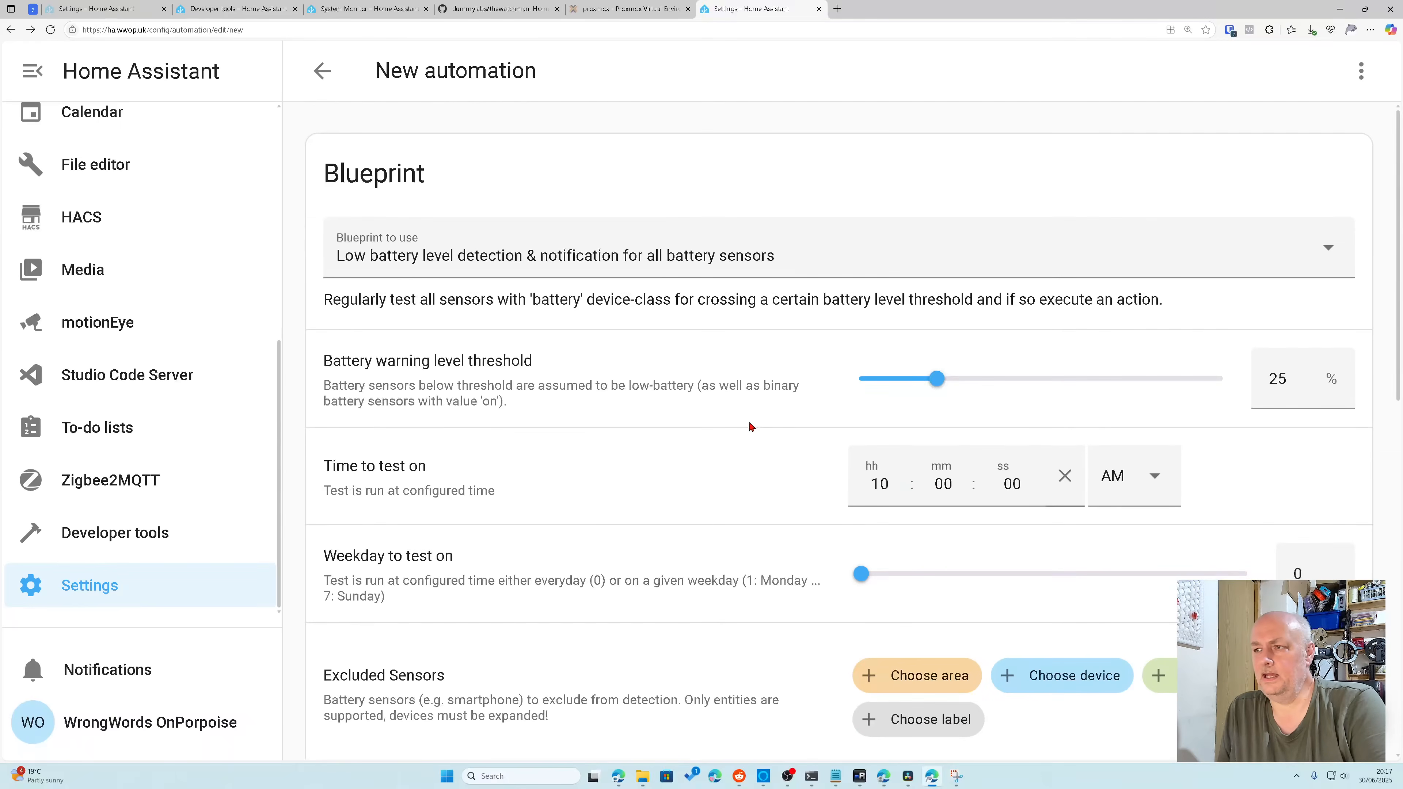
pyautogui.scroll(-10, 751, 426)
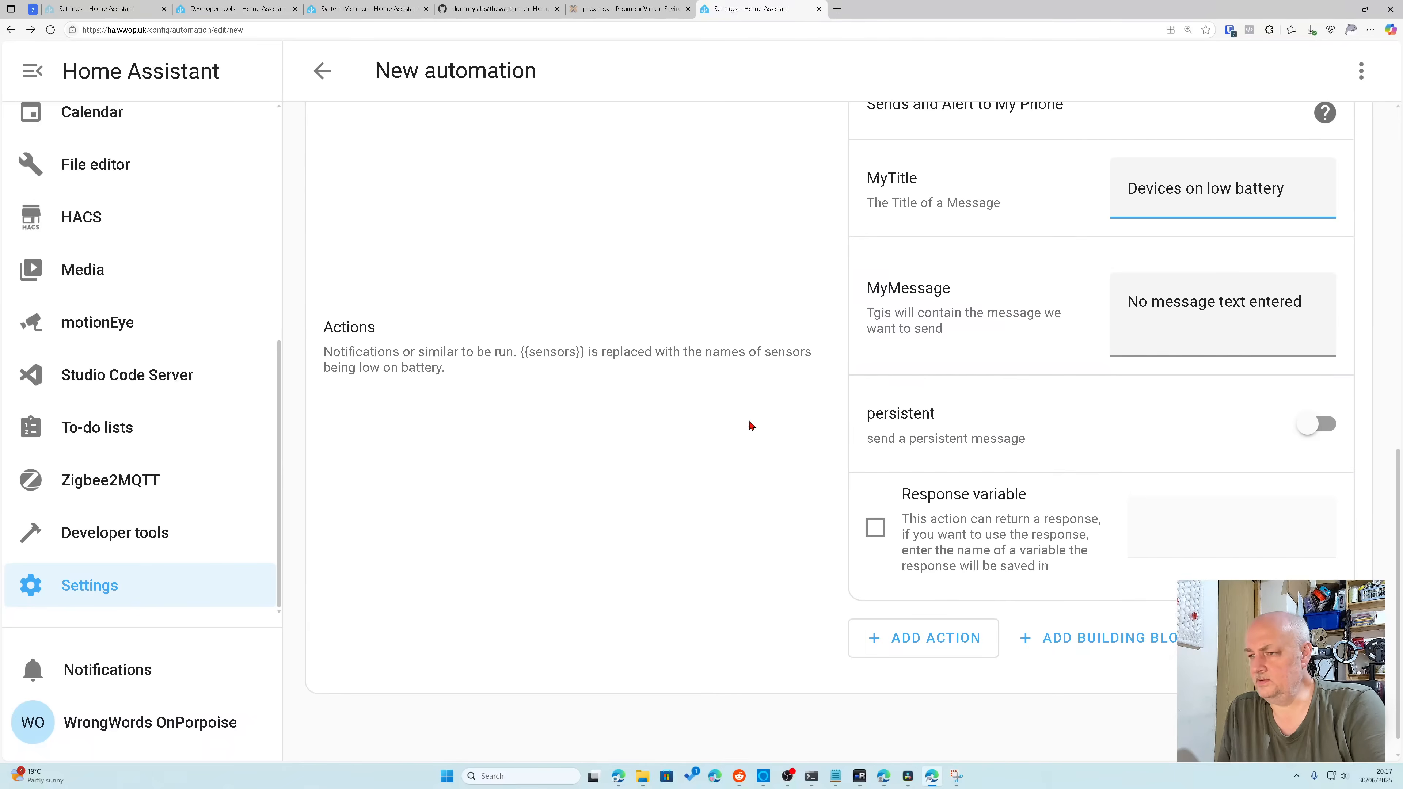
pyautogui.scroll(2, 742, 389)
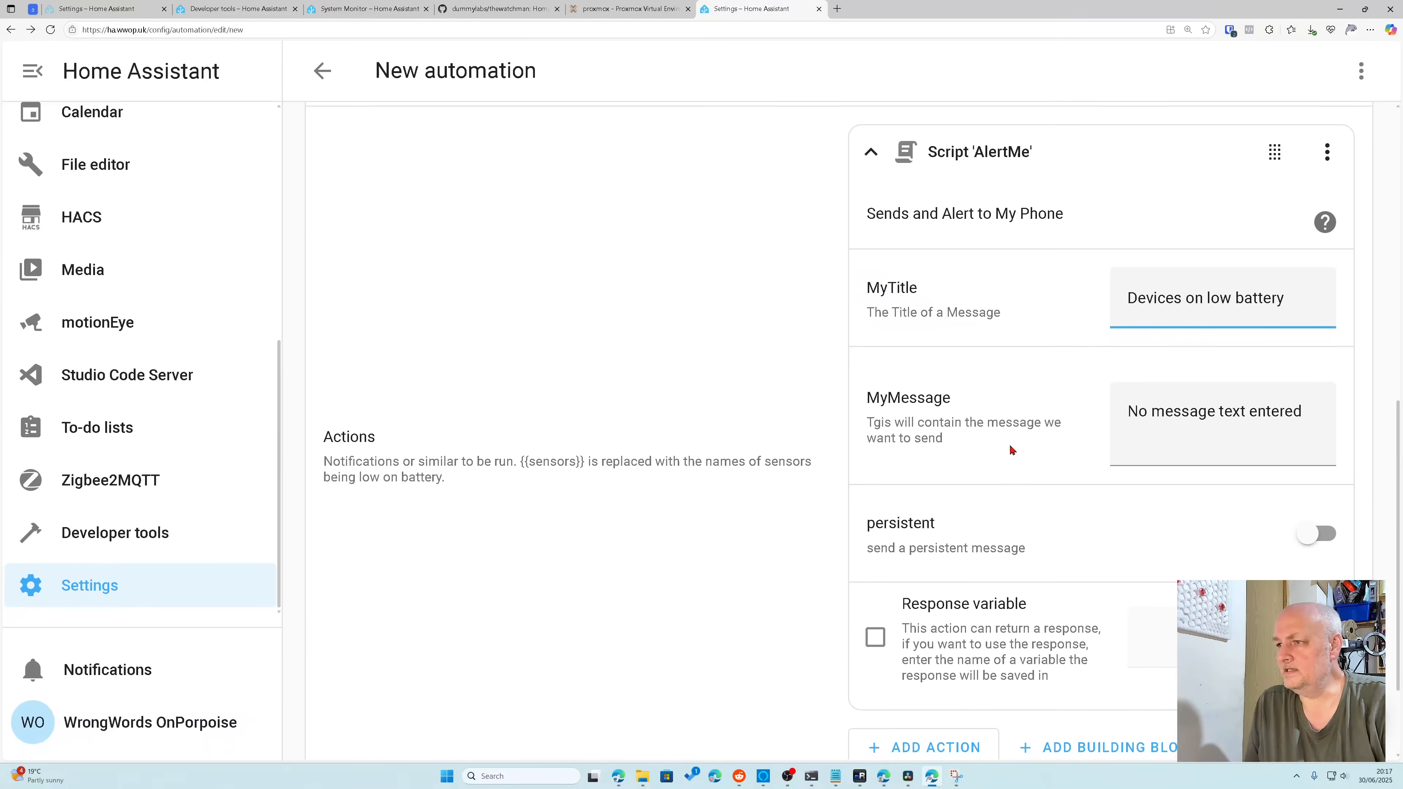
pyautogui.click(1164, 417)
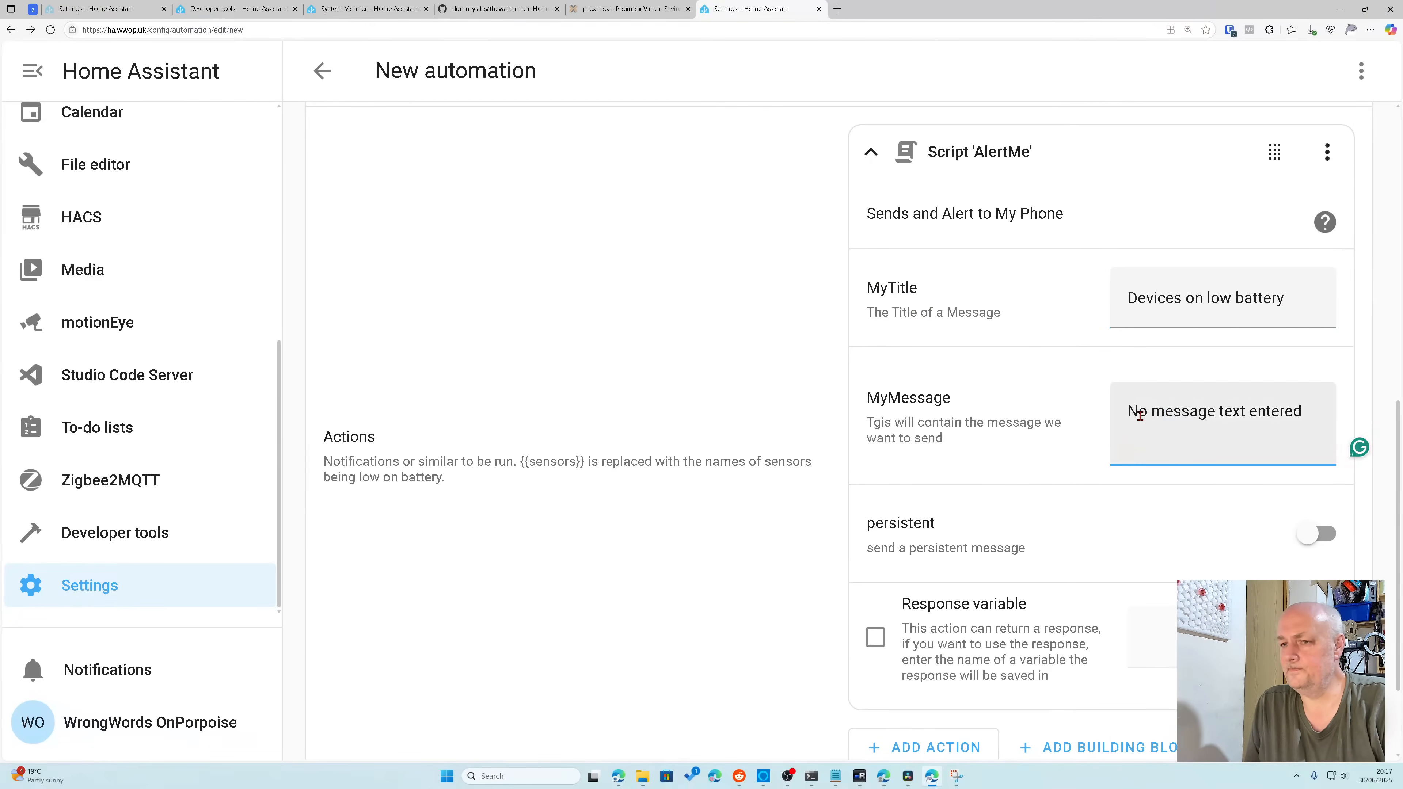
pyautogui.moveTo(522, 463); pyautogui.dragTo(584, 462)
pyautogui.rightClick(586, 465)
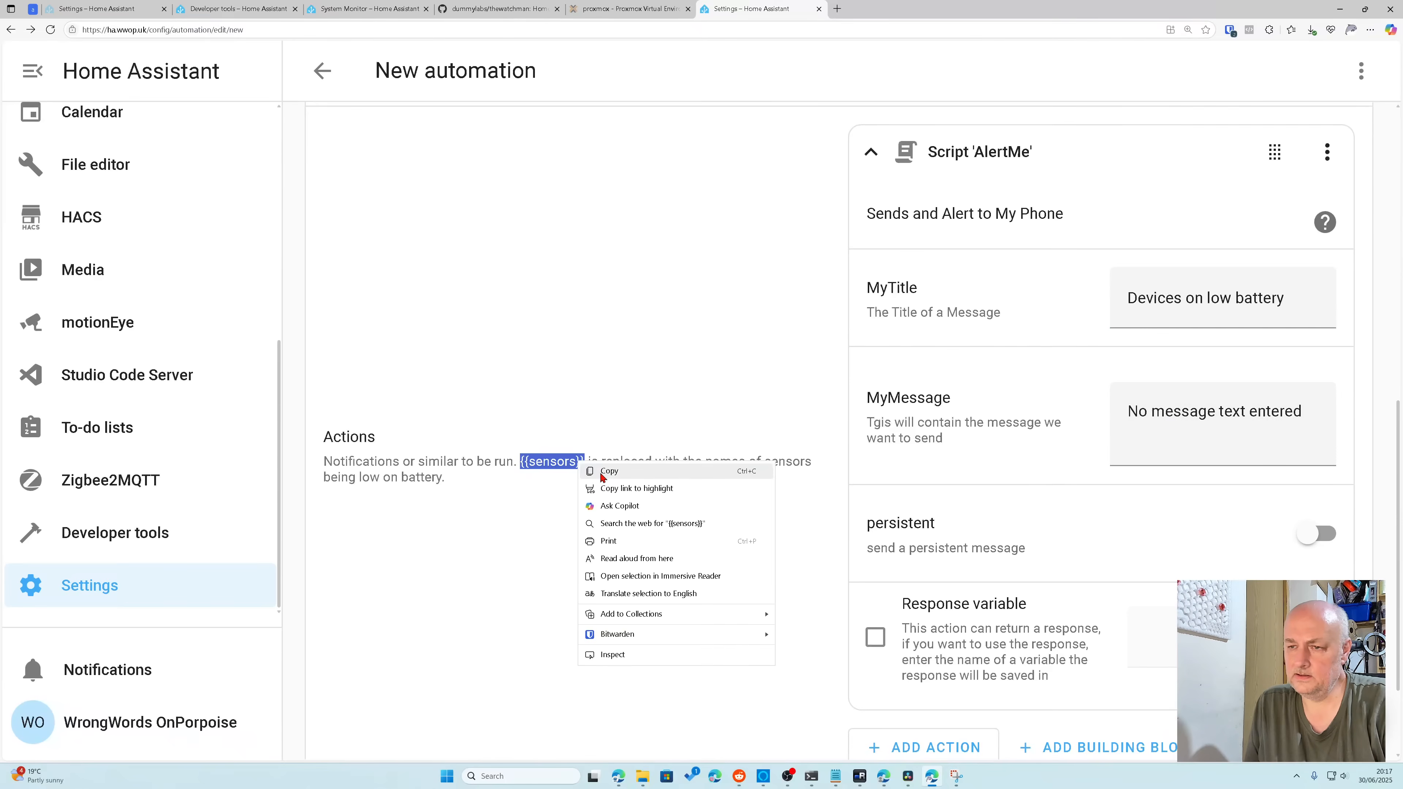
pyautogui.click(597, 475)
pyautogui.moveTo(1301, 414); pyautogui.dragTo(1122, 413)
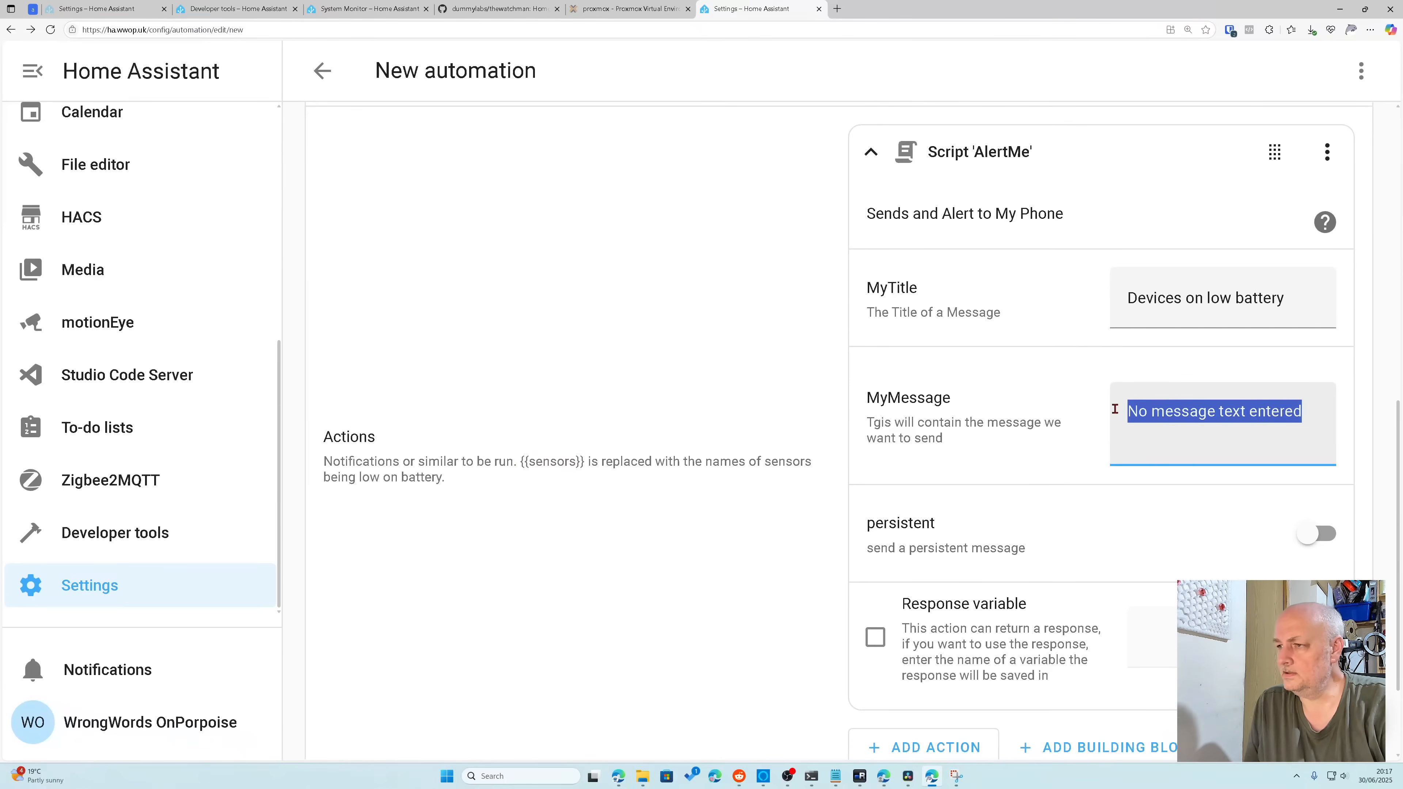
pyautogui.hotkey('ctrl', 'v')
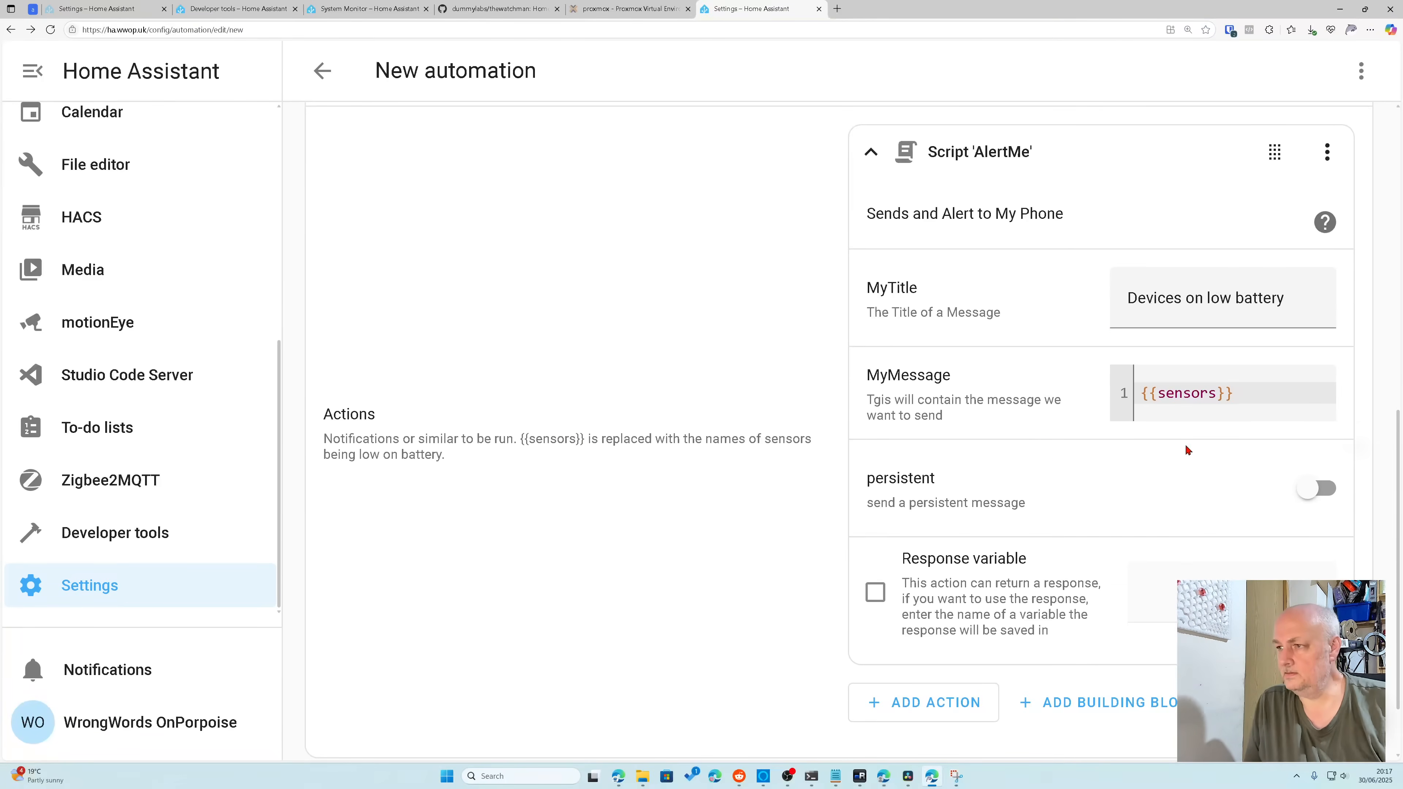
# Step: Save the new automation under the name LowBattery
pyautogui.hotkey('ctrl', 's')
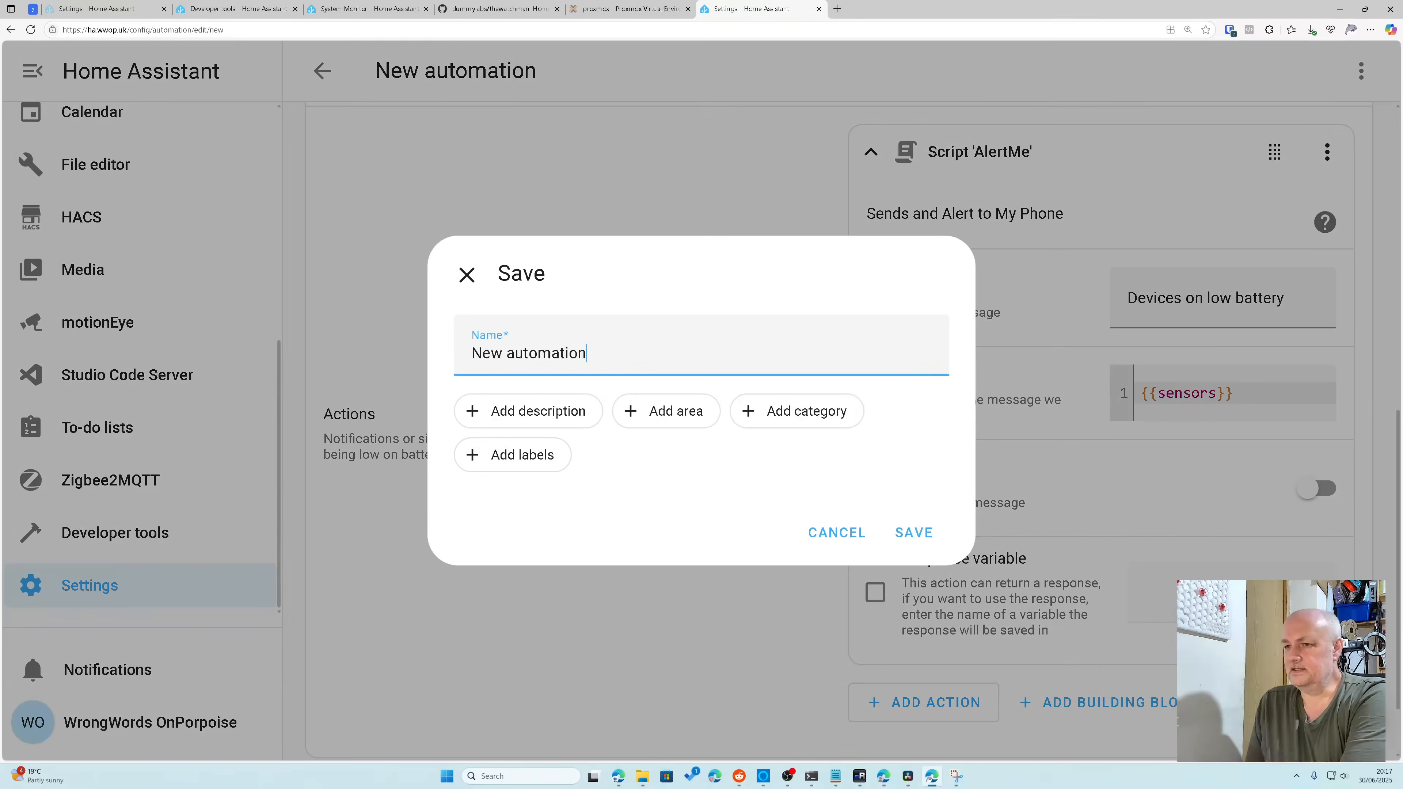
pyautogui.moveTo(590, 353); pyautogui.dragTo(474, 347)
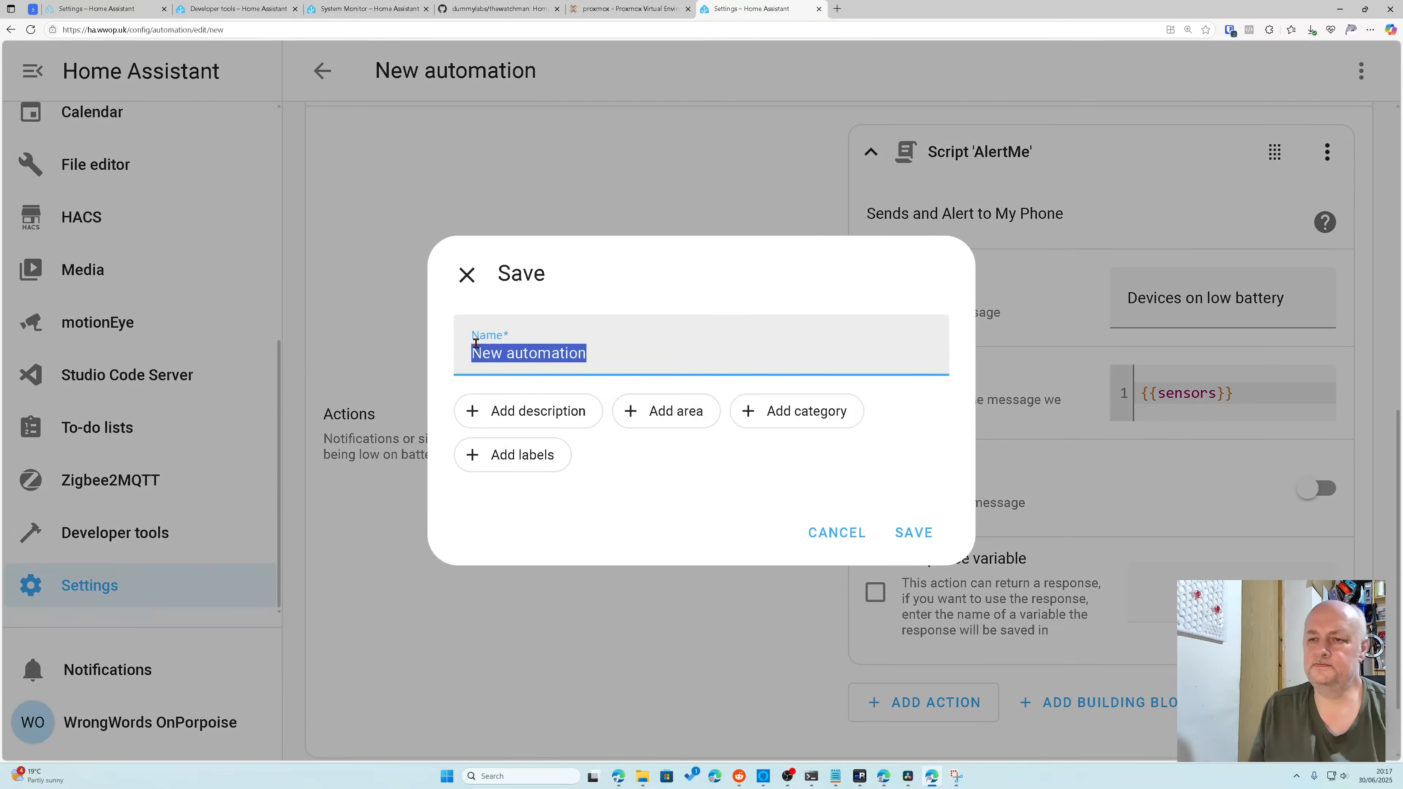
pyautogui.write('Low')
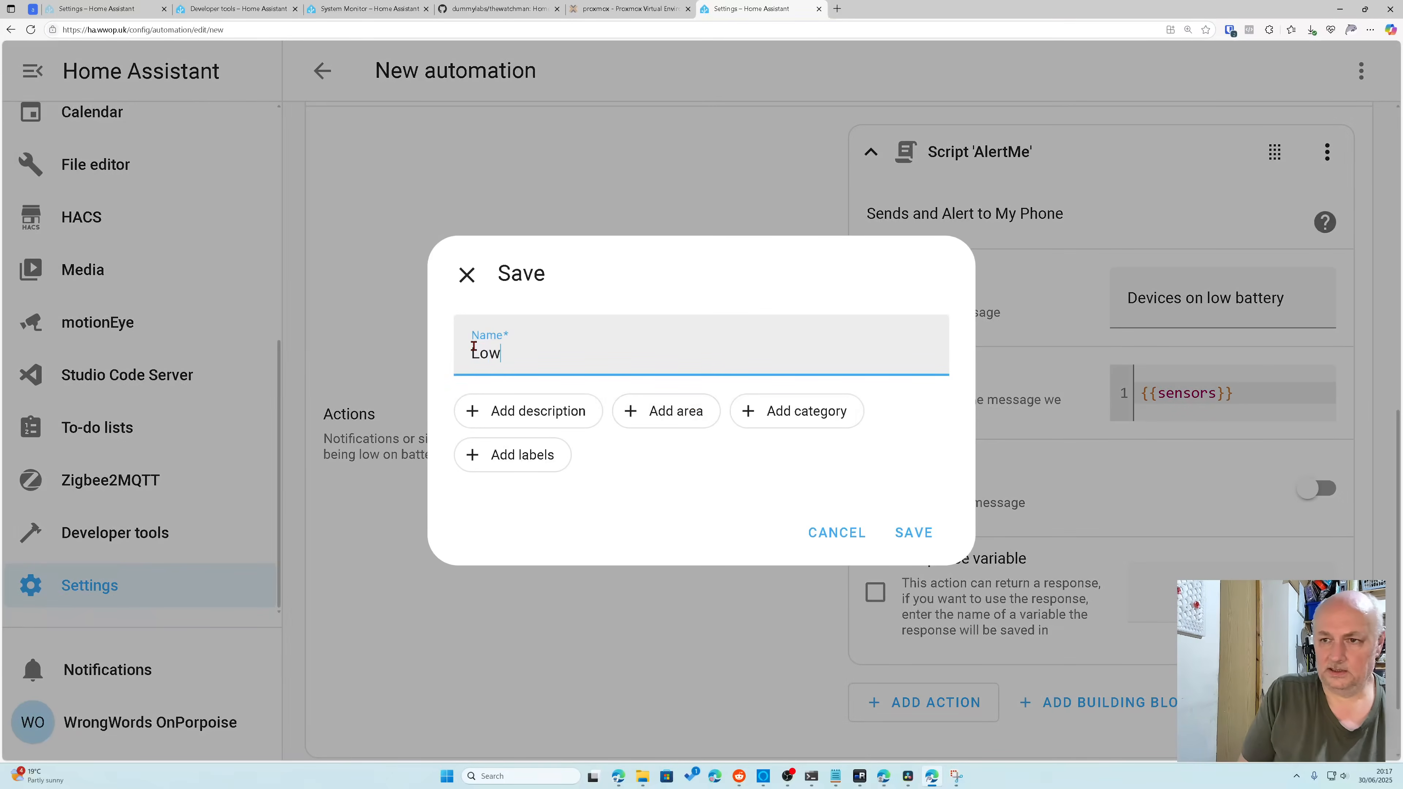
pyautogui.write('Bat')
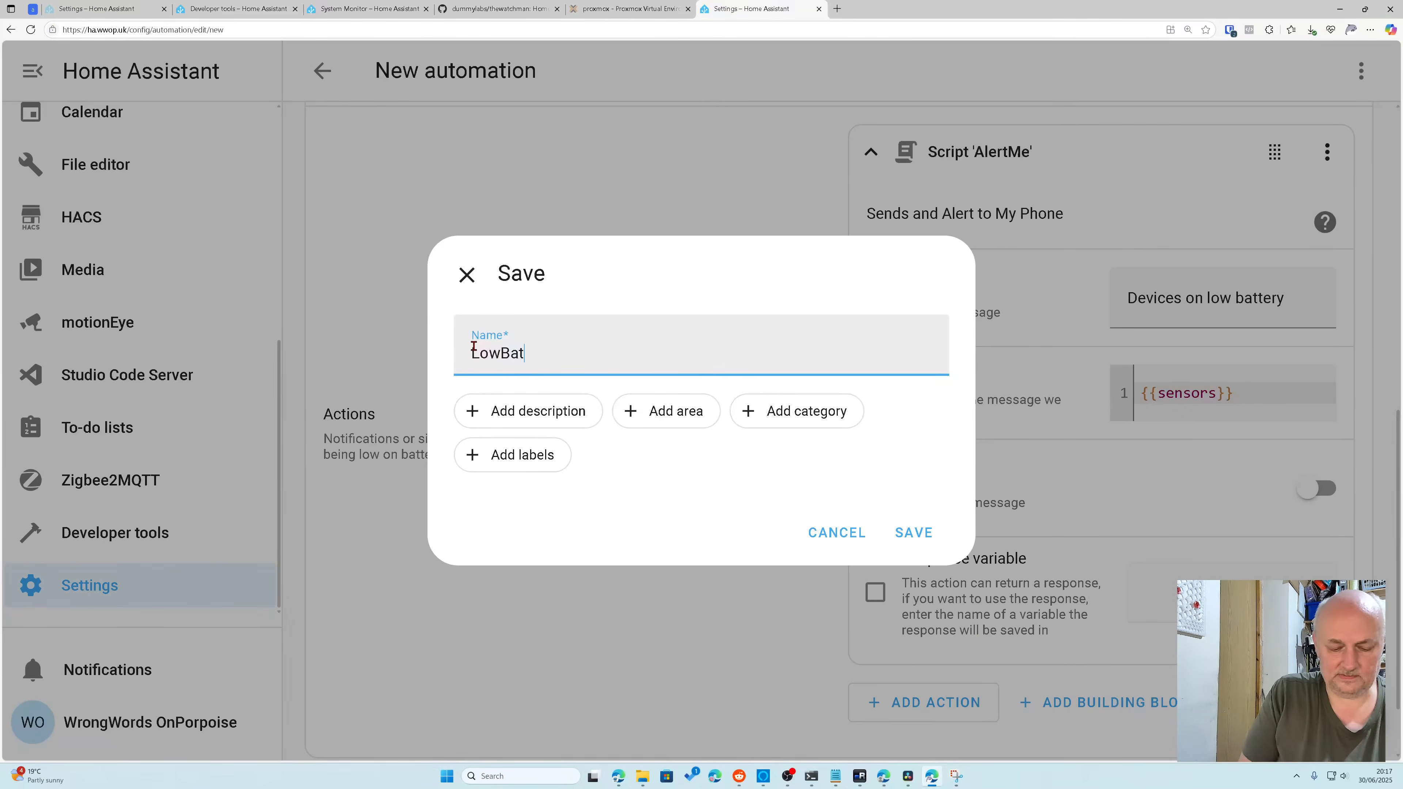
pyautogui.write('tery')
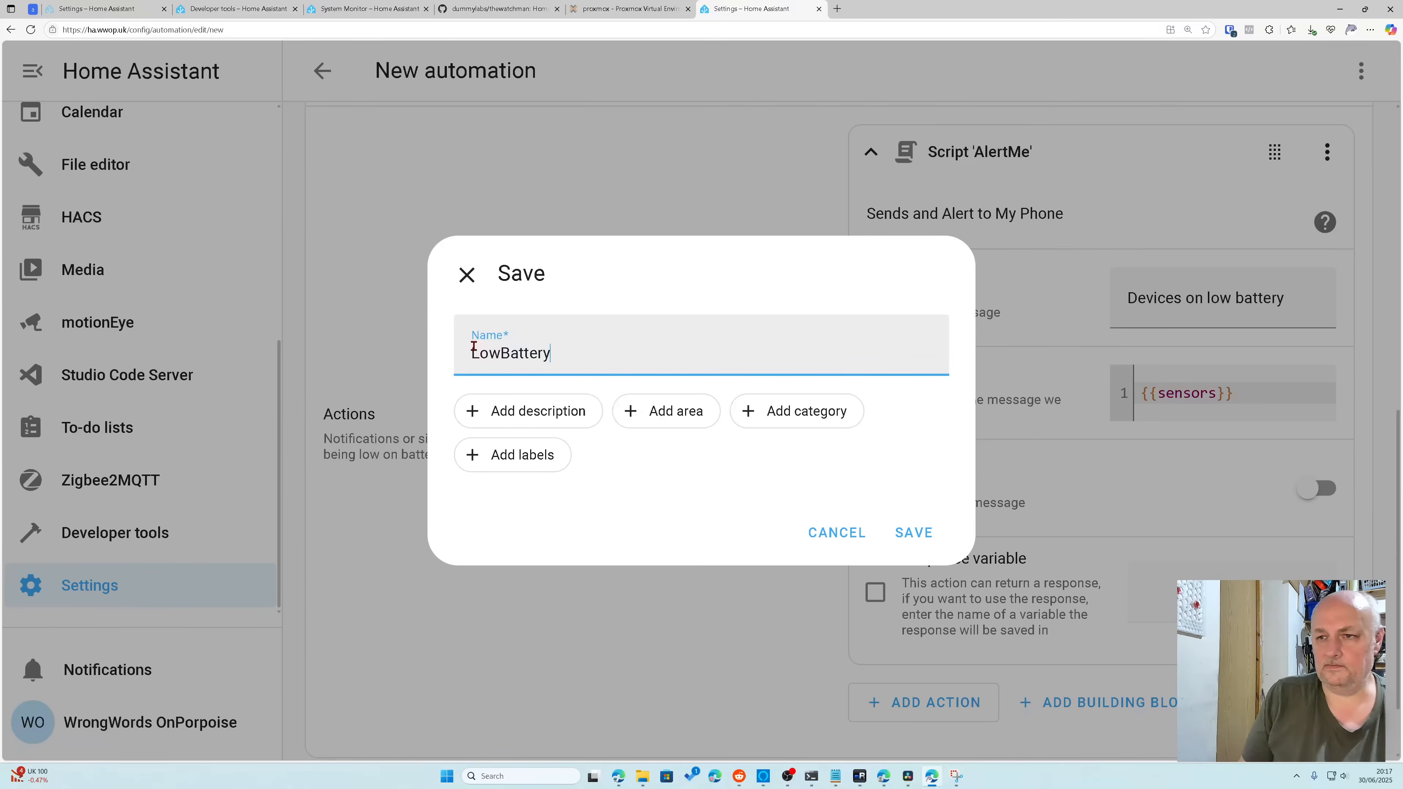
pyautogui.click(912, 533)
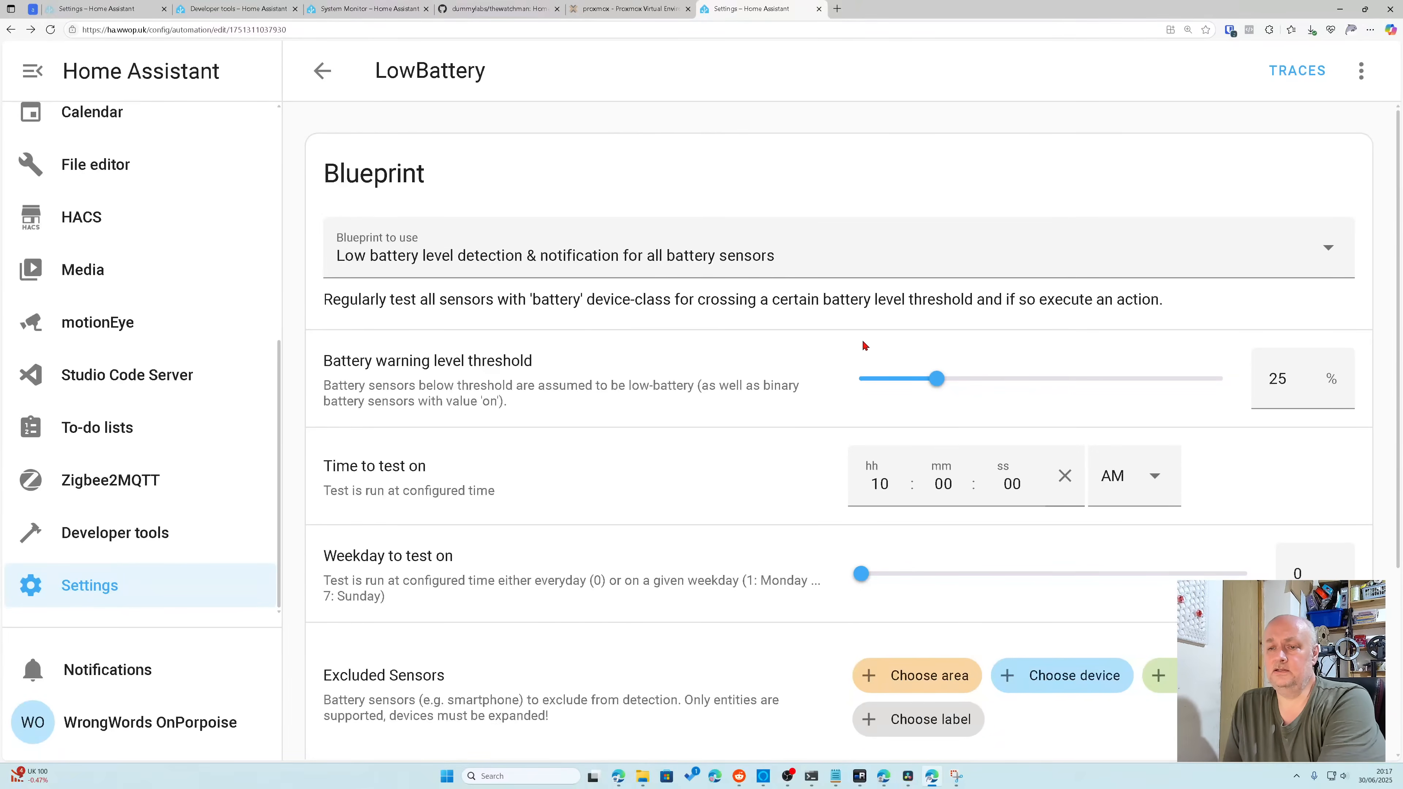
# Step: Run the LowBattery automation's actions manually and look over its configuration
pyautogui.click(1361, 71)
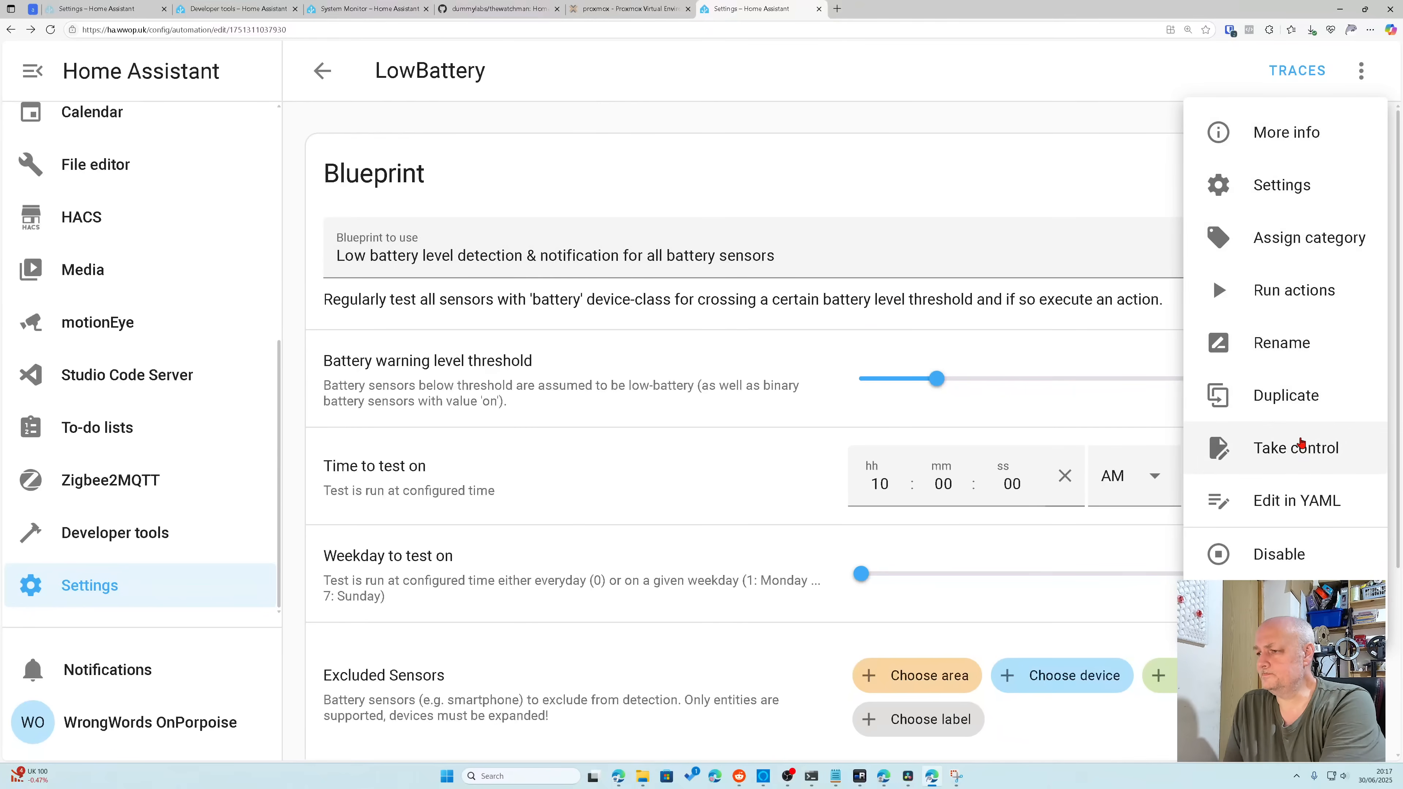
pyautogui.click(1282, 288)
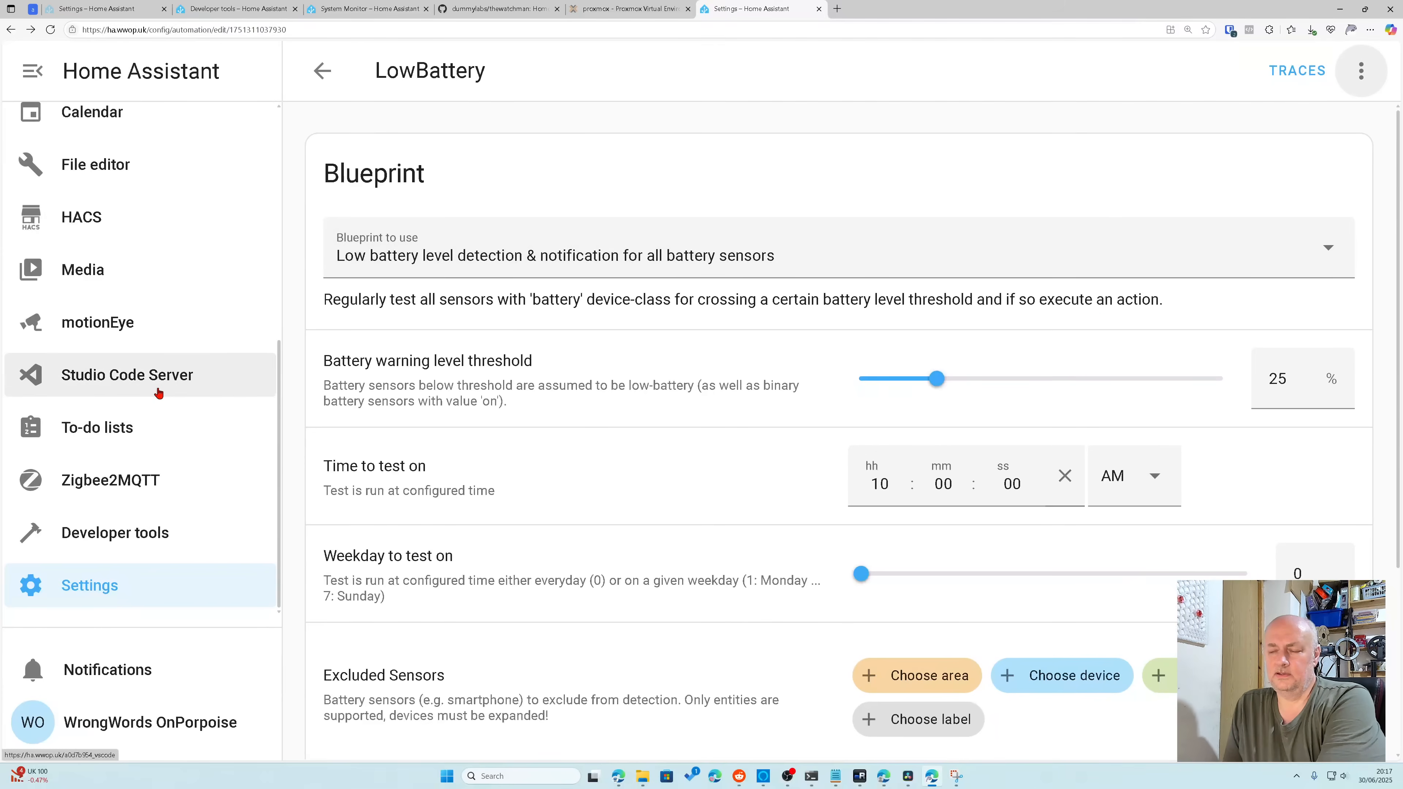
pyautogui.scroll(6, 157, 391)
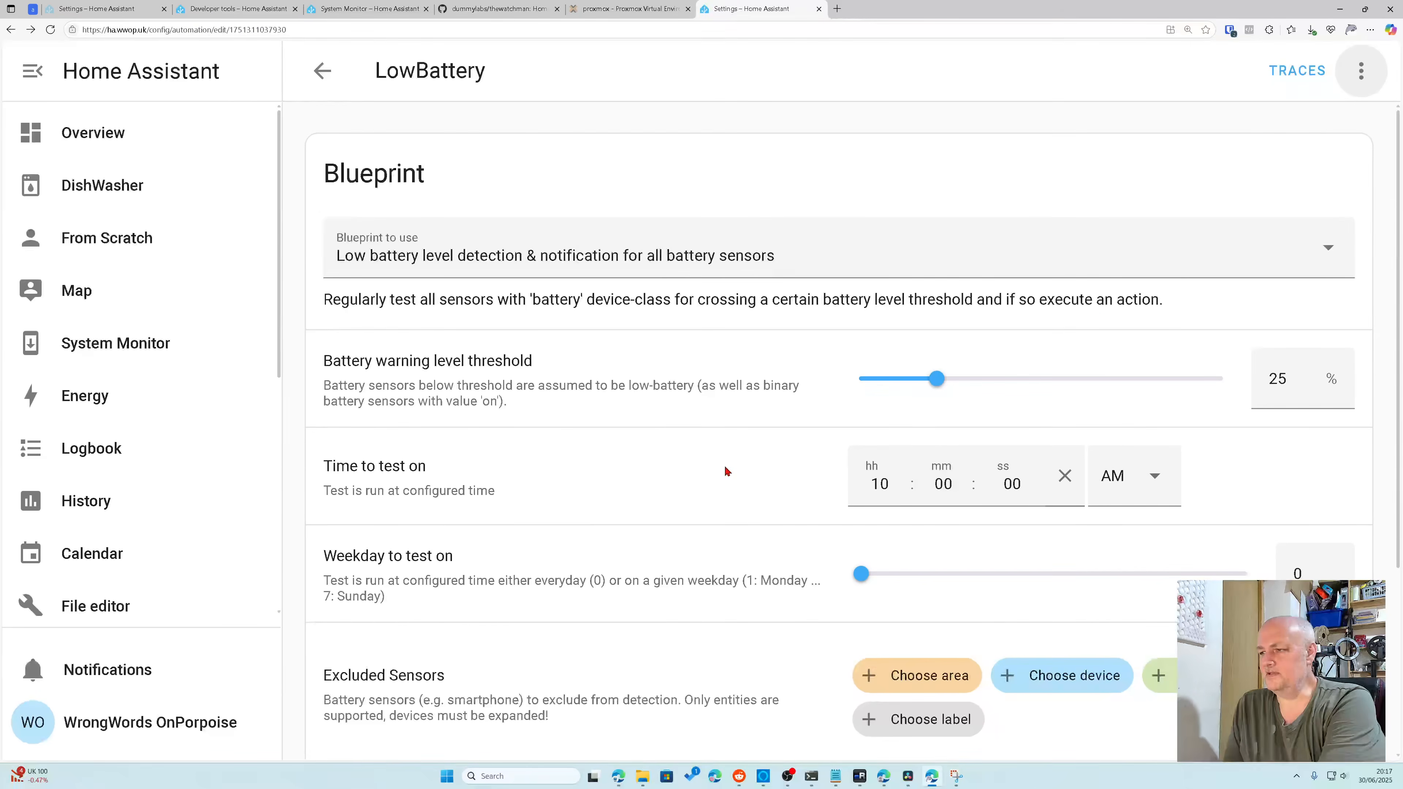
pyautogui.scroll(-4, 718, 468)
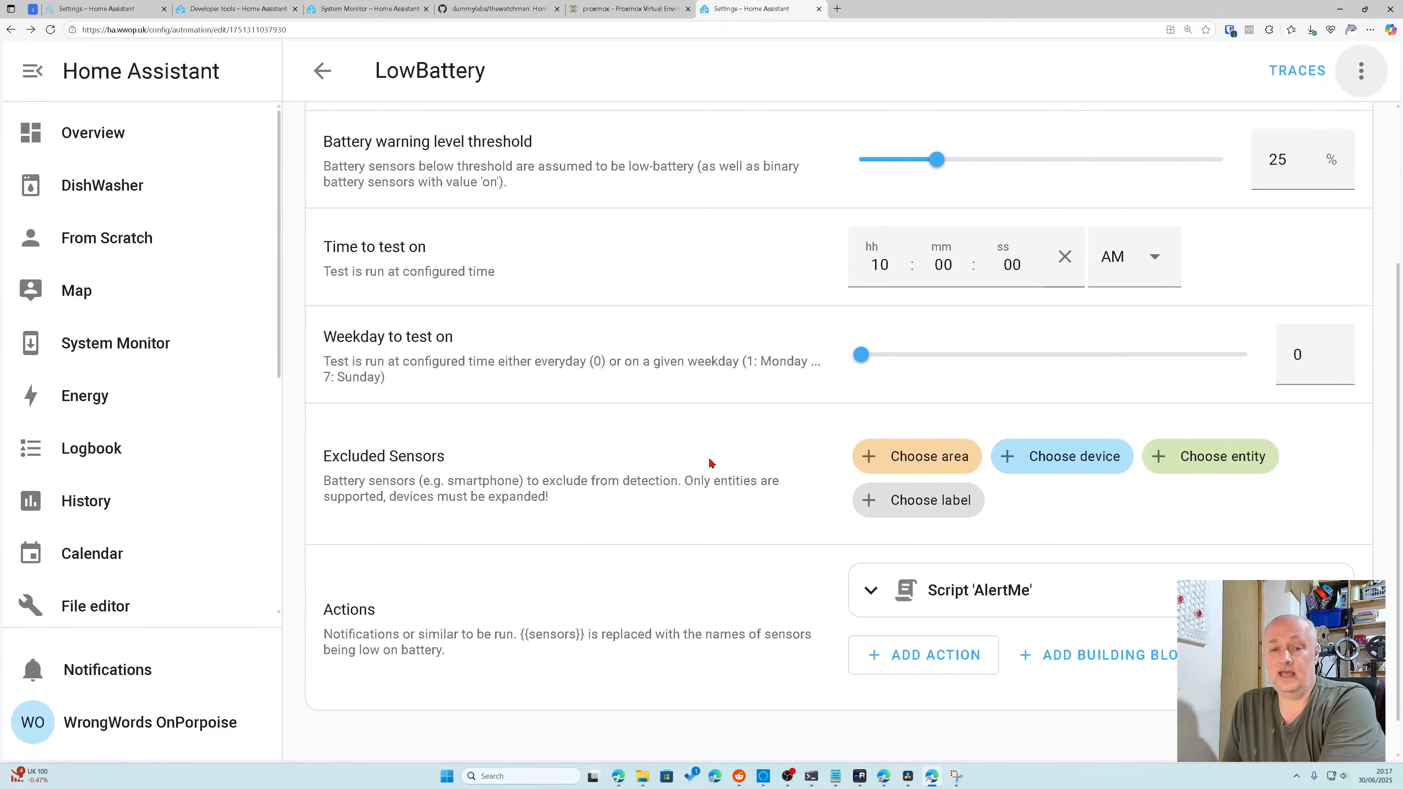
pyautogui.scroll(-6, 198, 507)
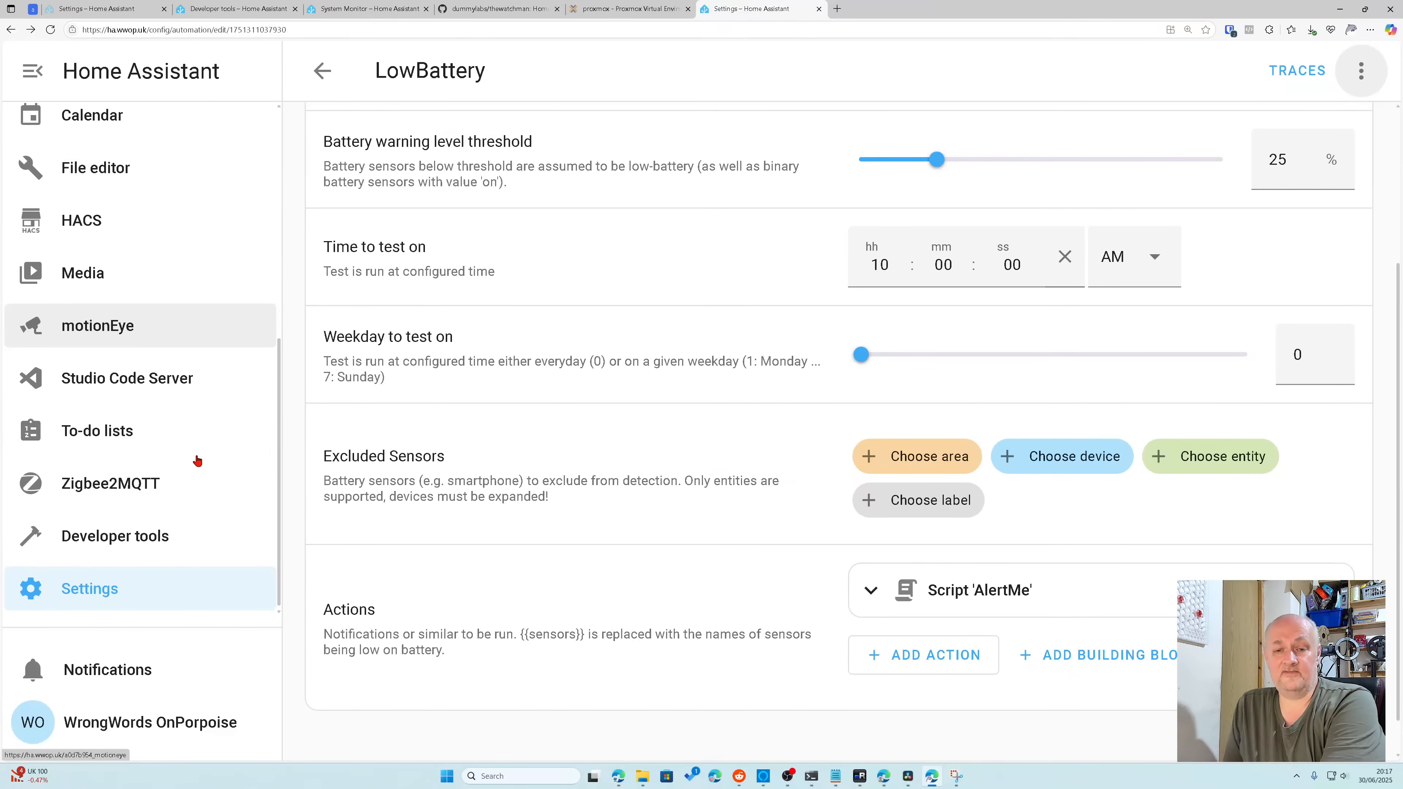